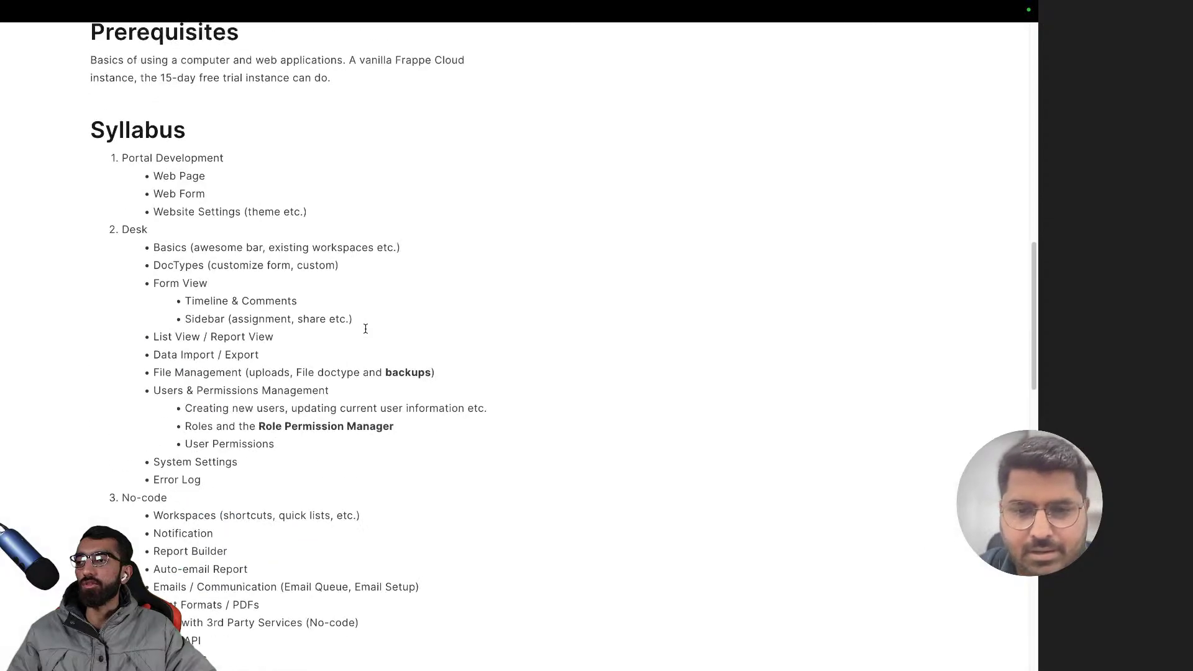
- Scroll up and down the Frappe School batch page for 'Frappe + Cloud + Apps for Non Devs v2!'
{"action": "scroll", "coordinate": [365, 328], "scroll_direction": "up", "scroll_amount": 10}
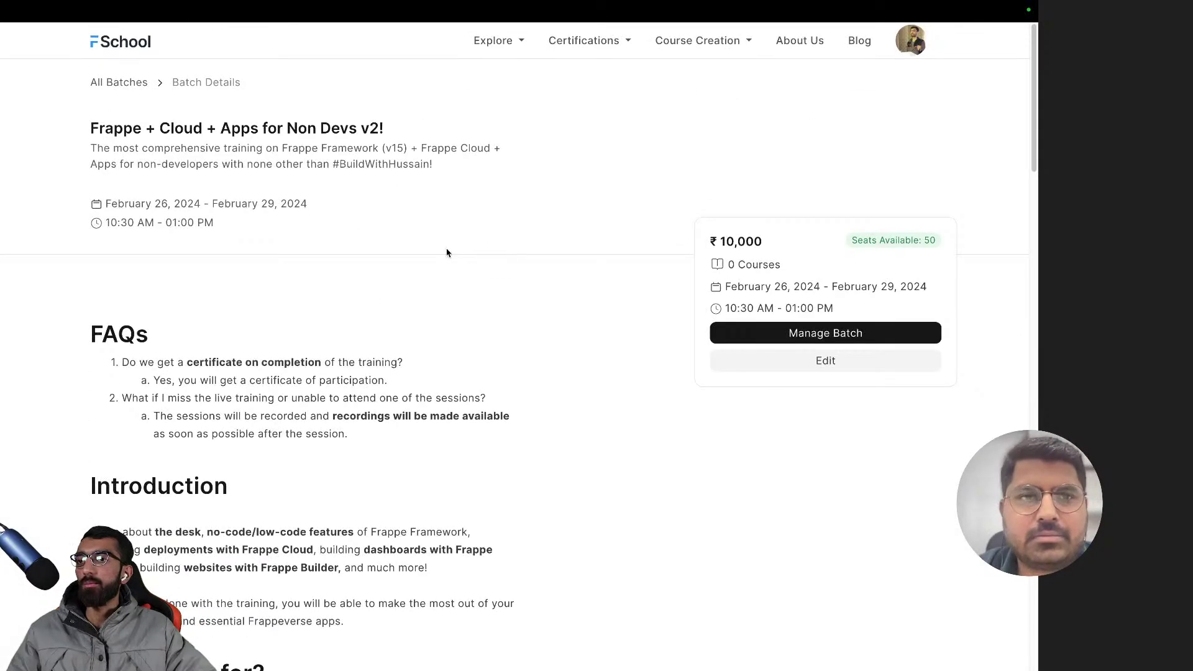
{"action": "scroll", "coordinate": [419, 323], "scroll_direction": "down", "scroll_amount": 1}
{"action": "scroll", "coordinate": [382, 340], "scroll_direction": "up", "scroll_amount": 1}
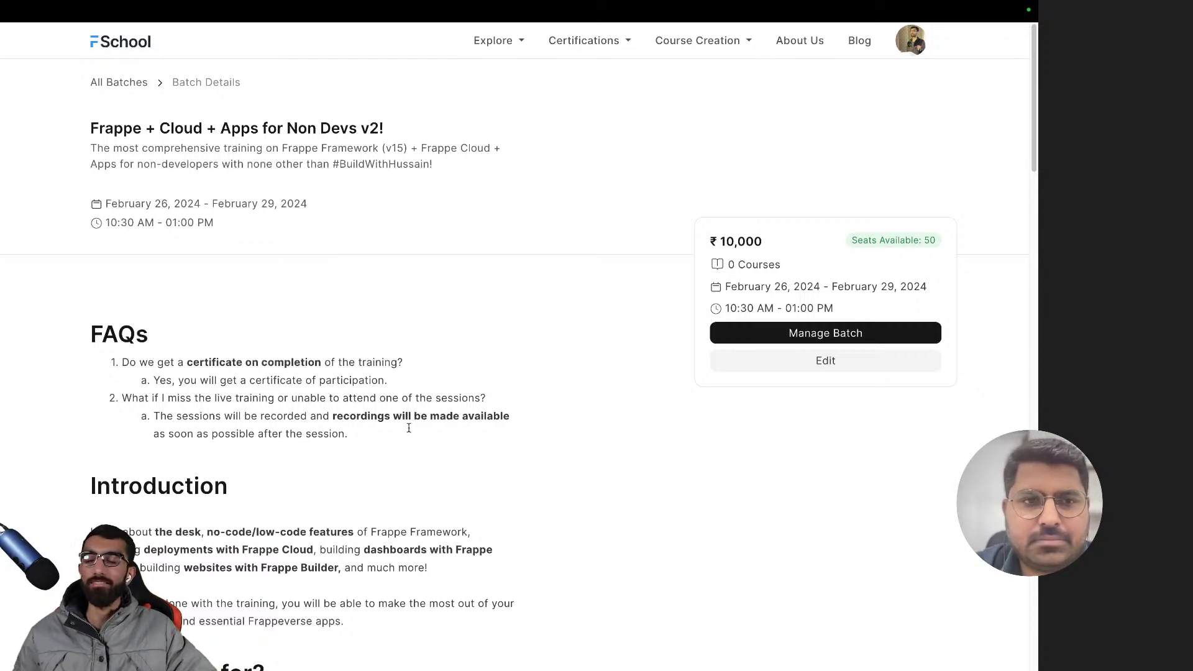
{"action": "scroll", "coordinate": [271, 291], "scroll_direction": "down", "scroll_amount": 5}
{"action": "scroll", "coordinate": [327, 326], "scroll_direction": "up", "scroll_amount": 5}
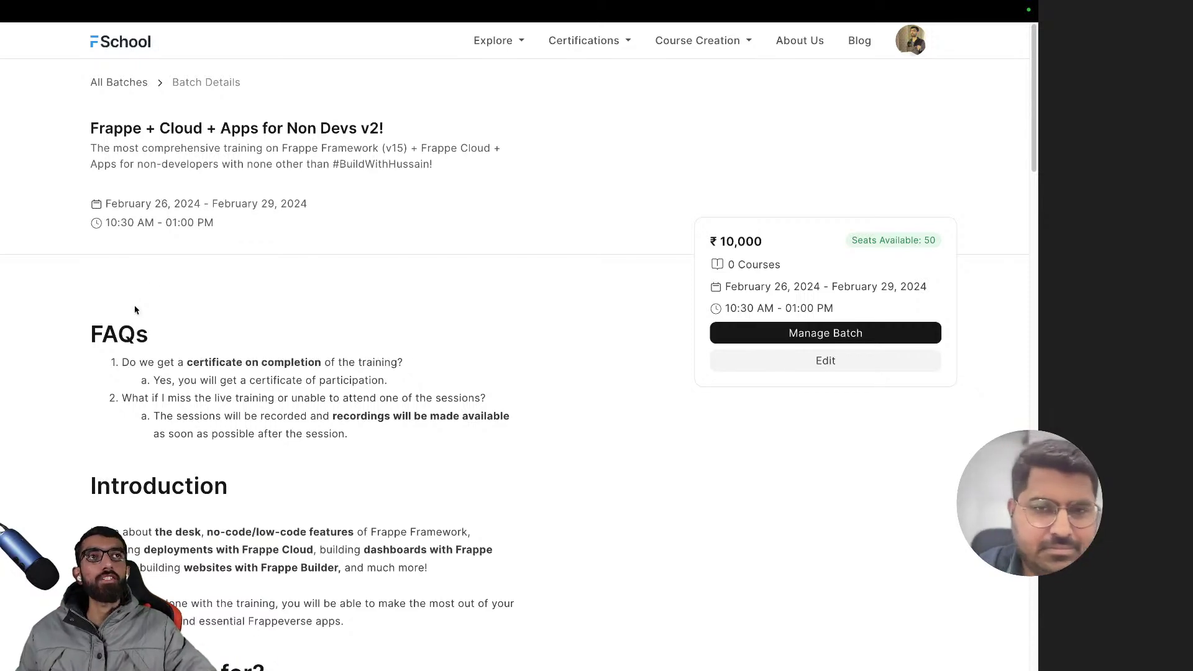
- Cycle past the YouTube and notes tabs, then switch to the ERPNext Home tab via tab search
{"action": "key", "text": "ctrl+Tab"}
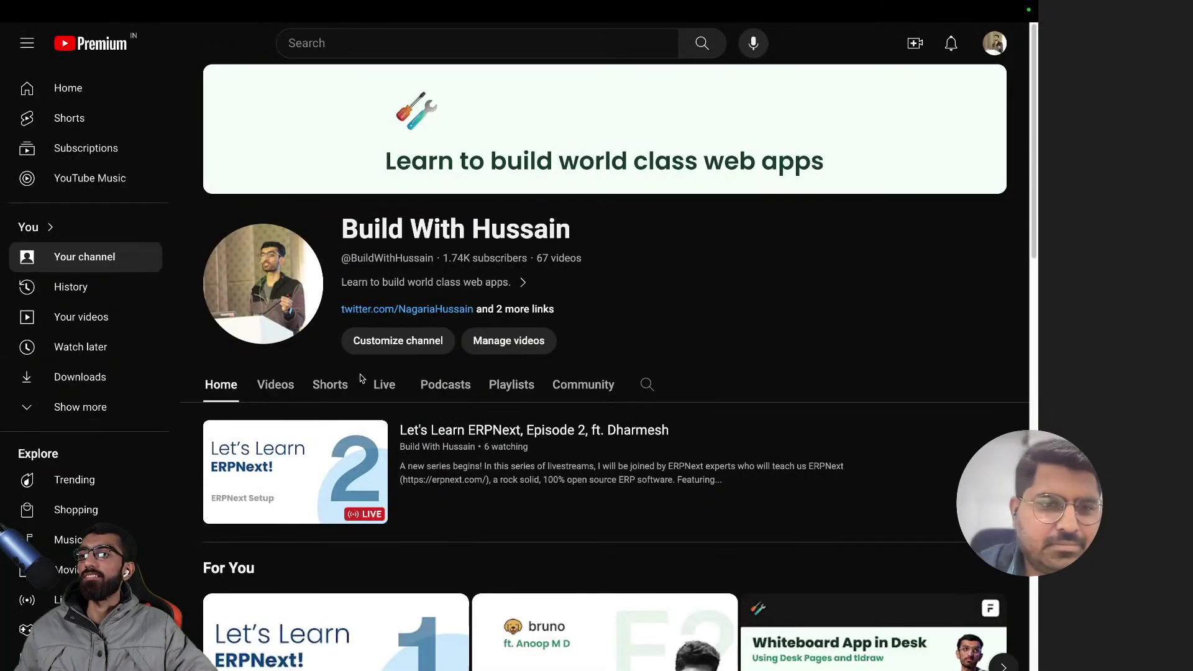
{"action": "key", "text": "ctrl+Tab"}
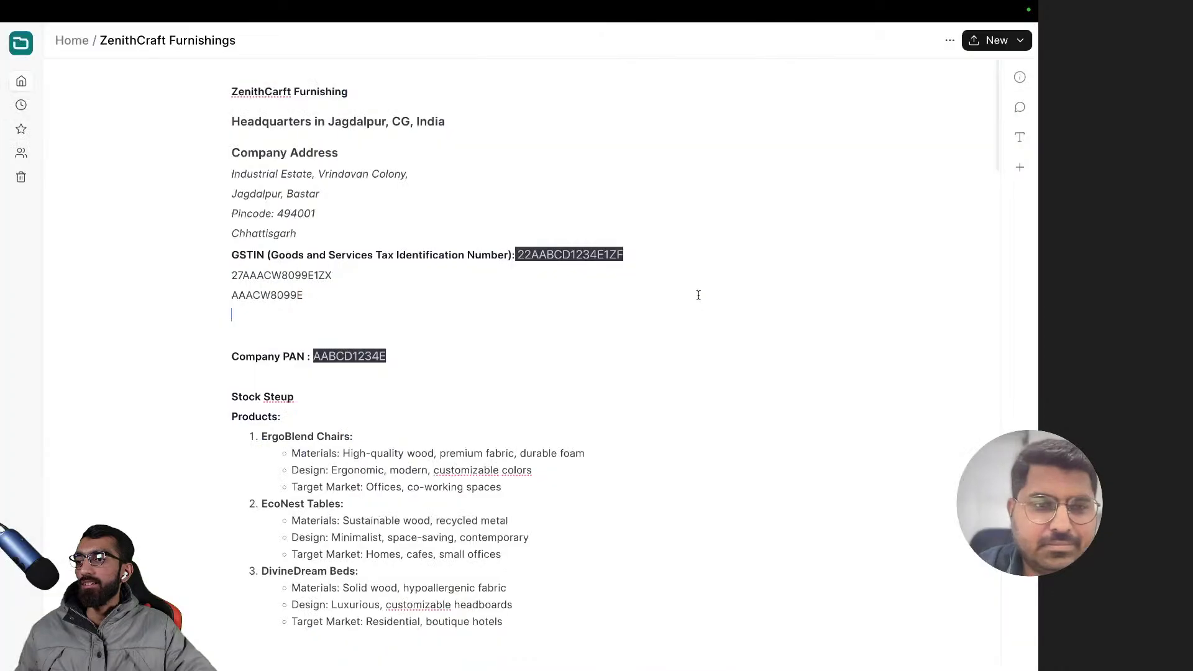
{"action": "key", "text": "ctrl+t"}
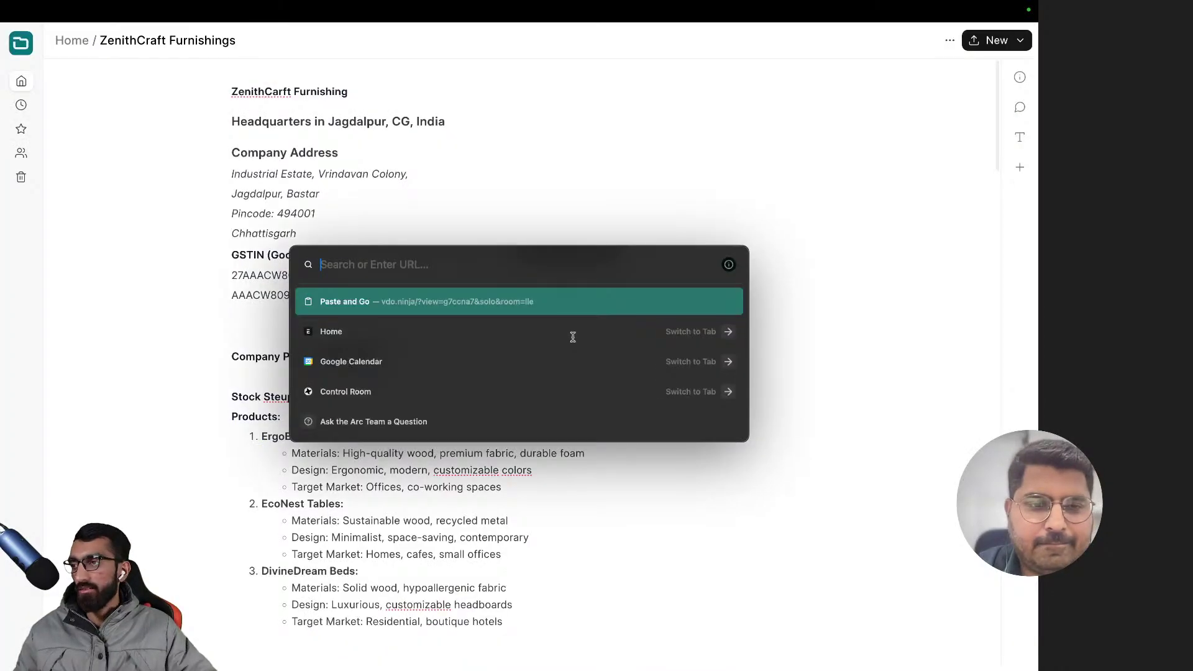
{"action": "left_click", "coordinate": [572, 336]}
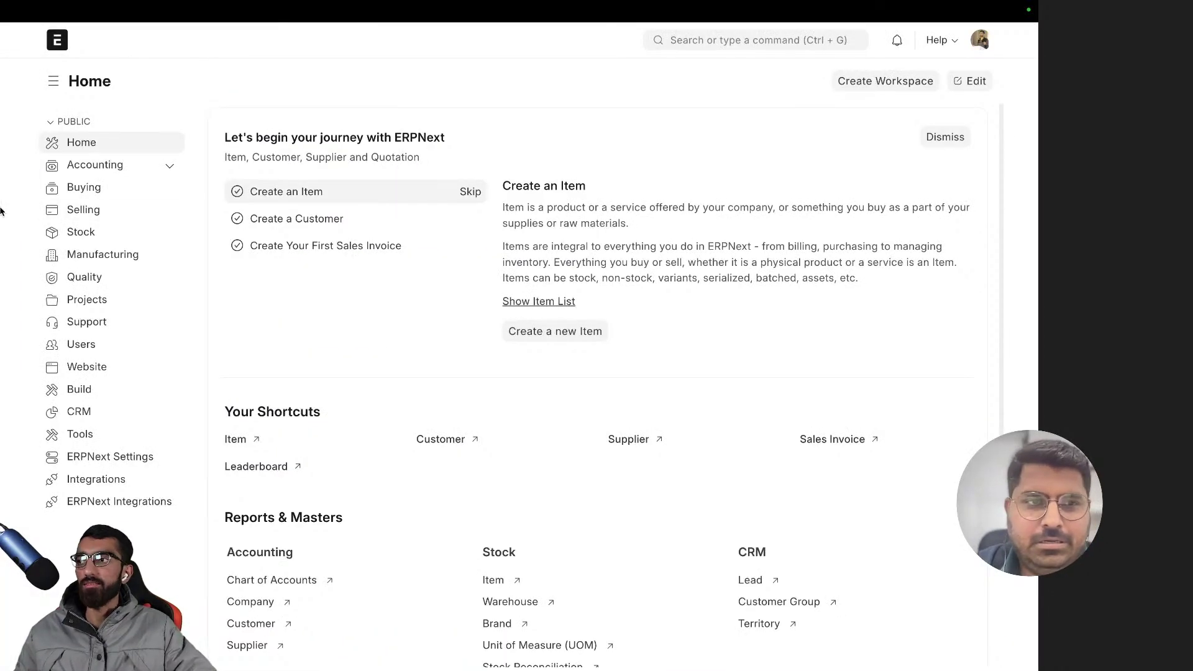
{"action": "mouse_move", "coordinate": [3, 211]}
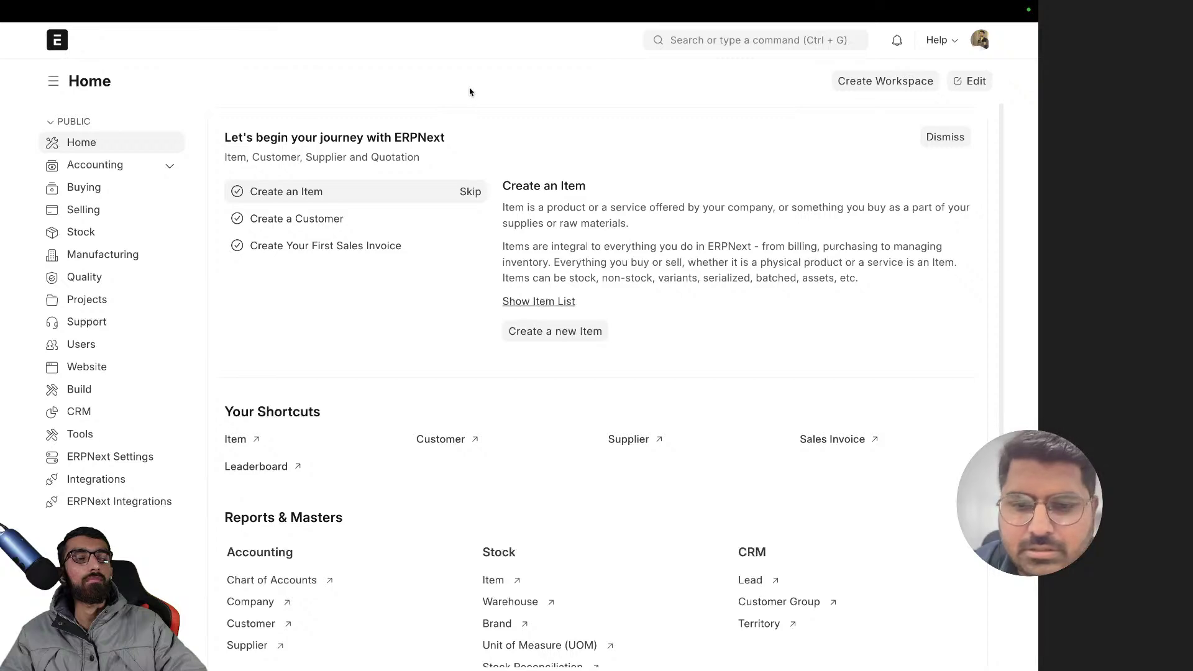
{"action": "key", "text": "ctrl+Right"}
{"action": "key", "text": "ctrl+Right"}
{"action": "key", "text": "ctrl+Right"}
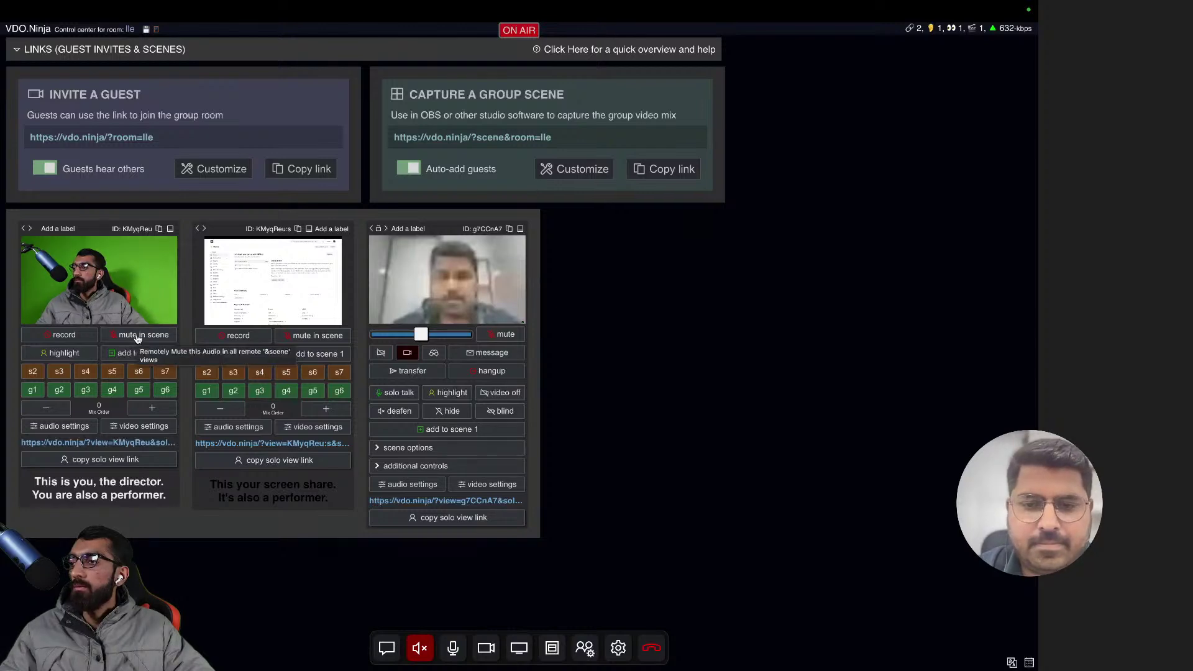
{"action": "key", "text": "ctrl+Left"}
{"action": "key", "text": "ctrl+Left"}
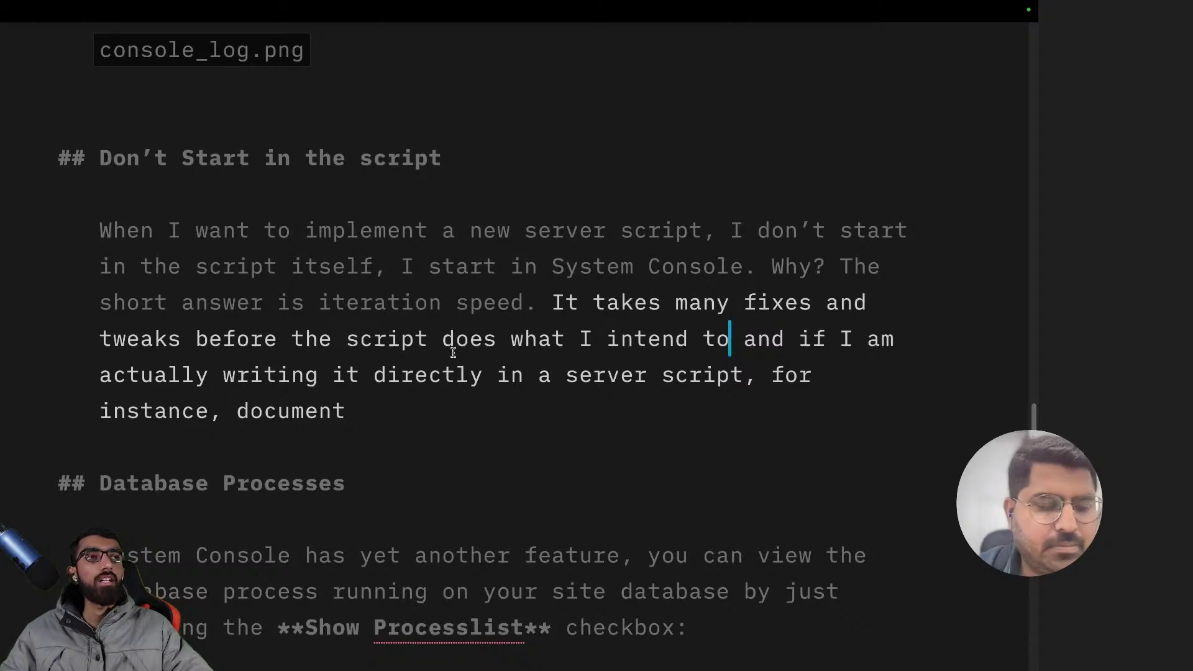
{"action": "key", "text": "ctrl+Left"}
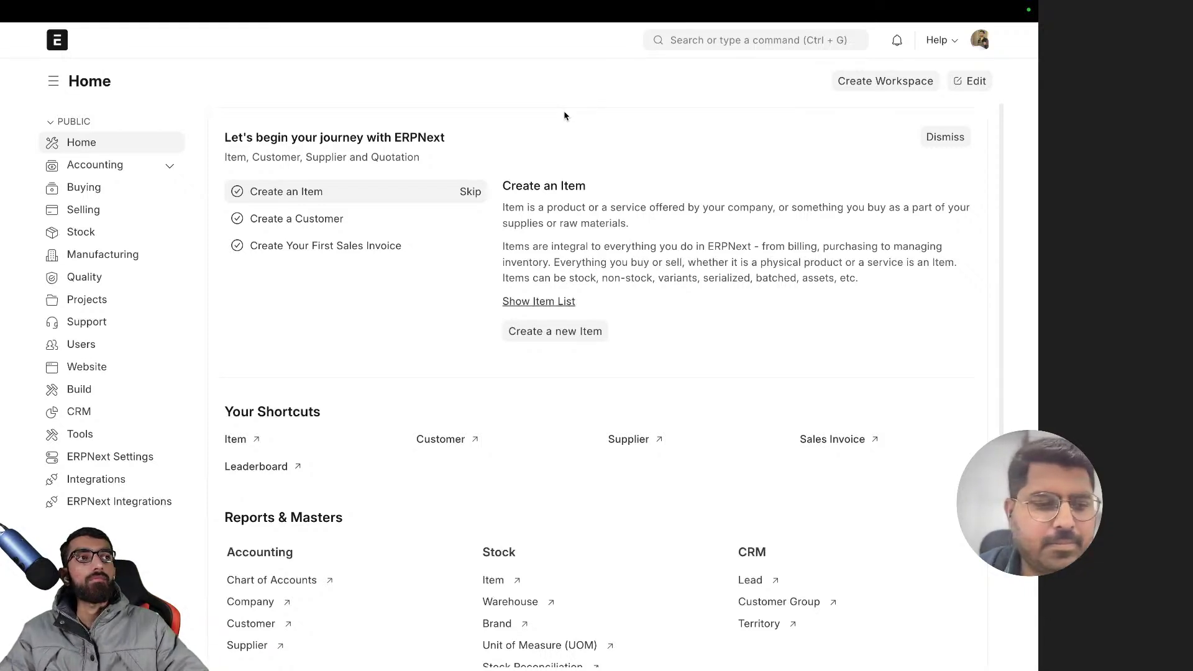
{"action": "key", "text": "ctrl+Right"}
{"action": "key", "text": "ctrl+Right"}
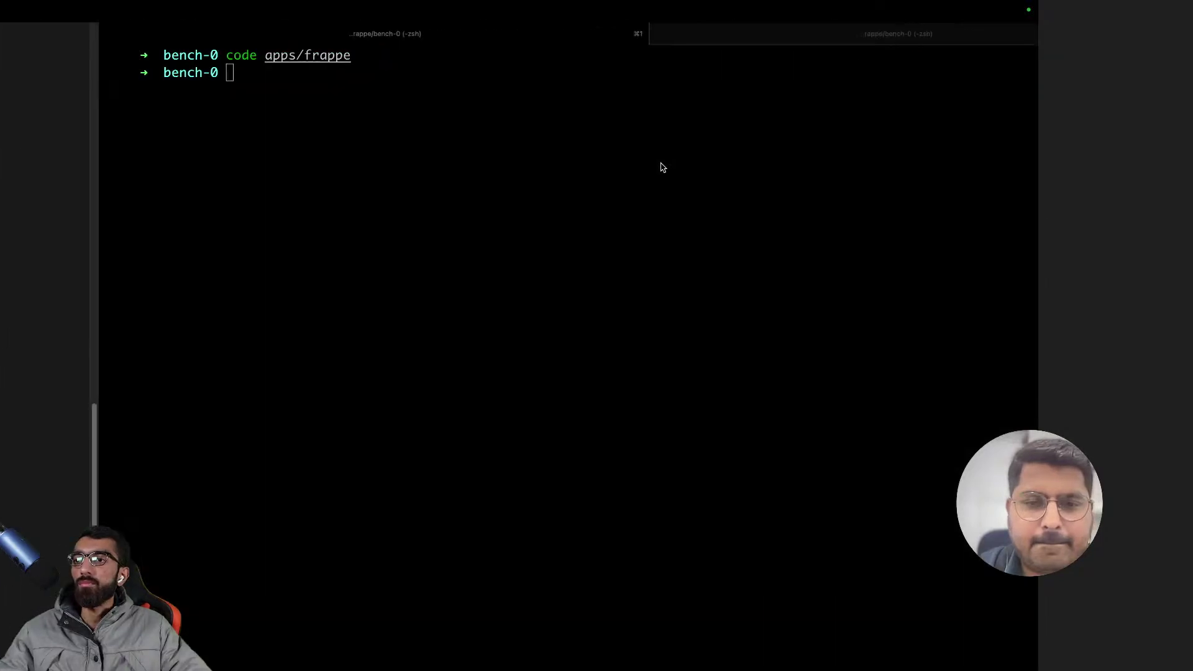
{"action": "key", "text": "ctrl+Right"}
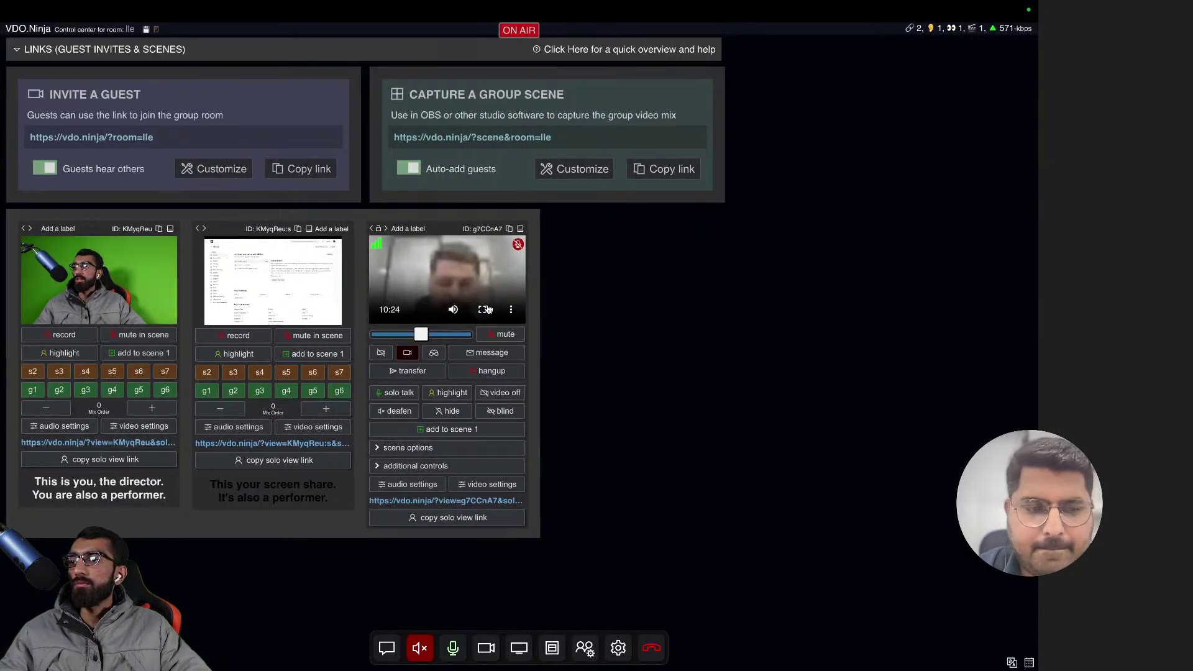
{"action": "key", "text": "ctrl+Left"}
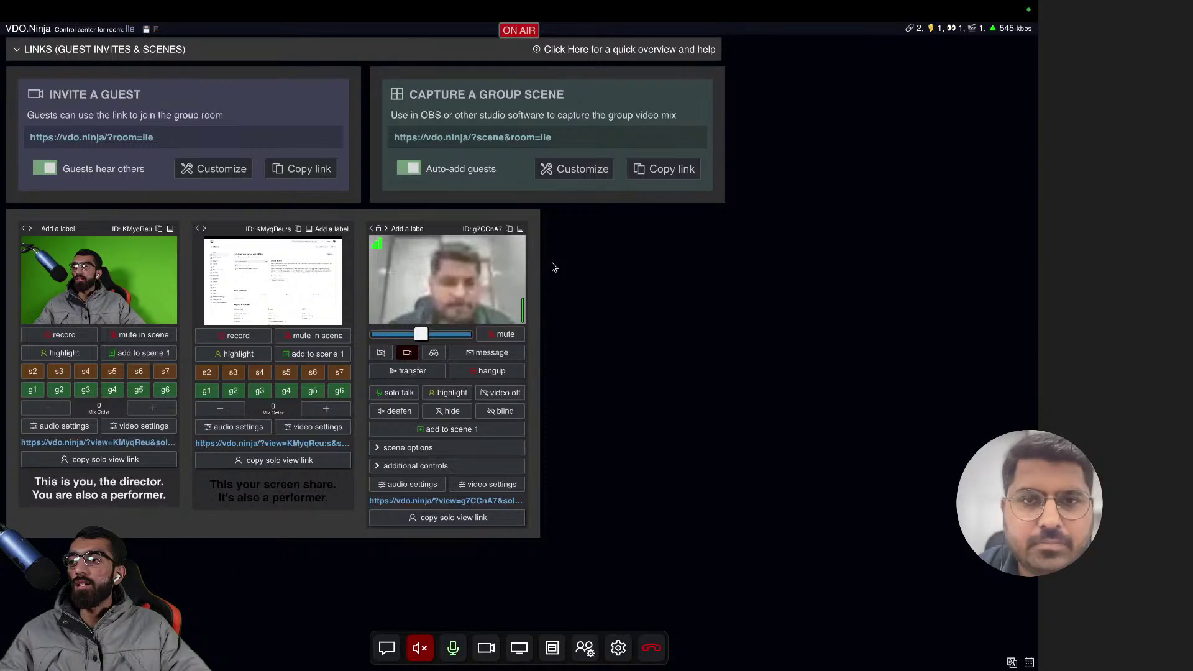
{"action": "key", "text": "ctrl+Left"}
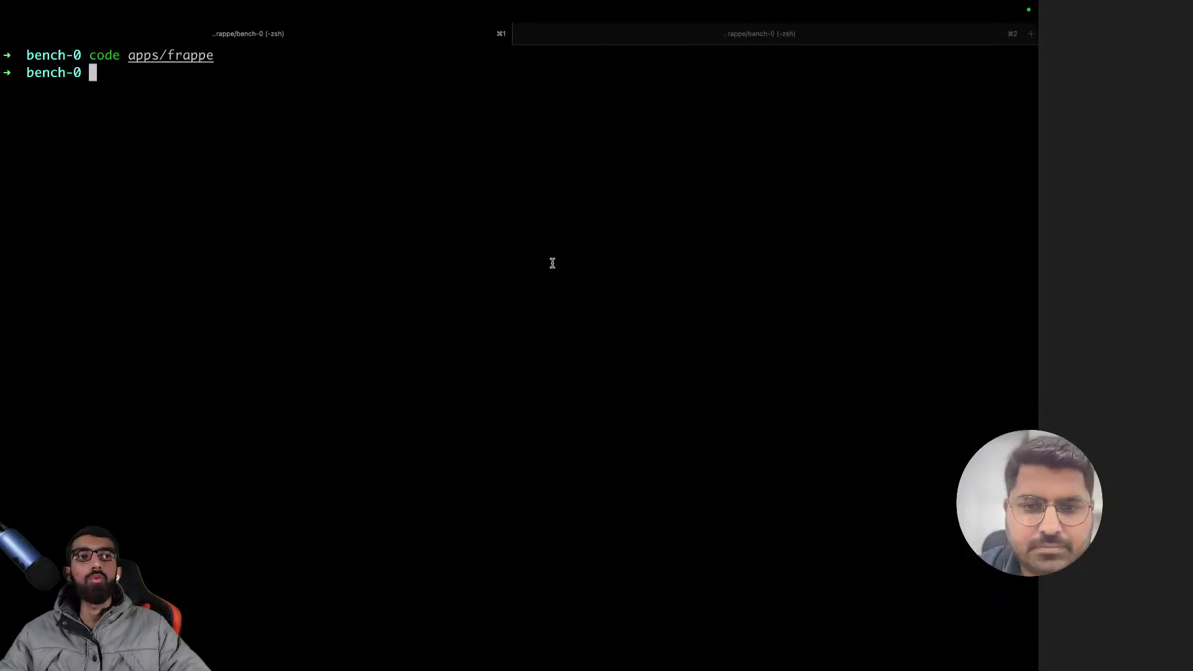
{"action": "key", "text": "ctrl+Left"}
{"action": "key", "text": "ctrl+Left"}
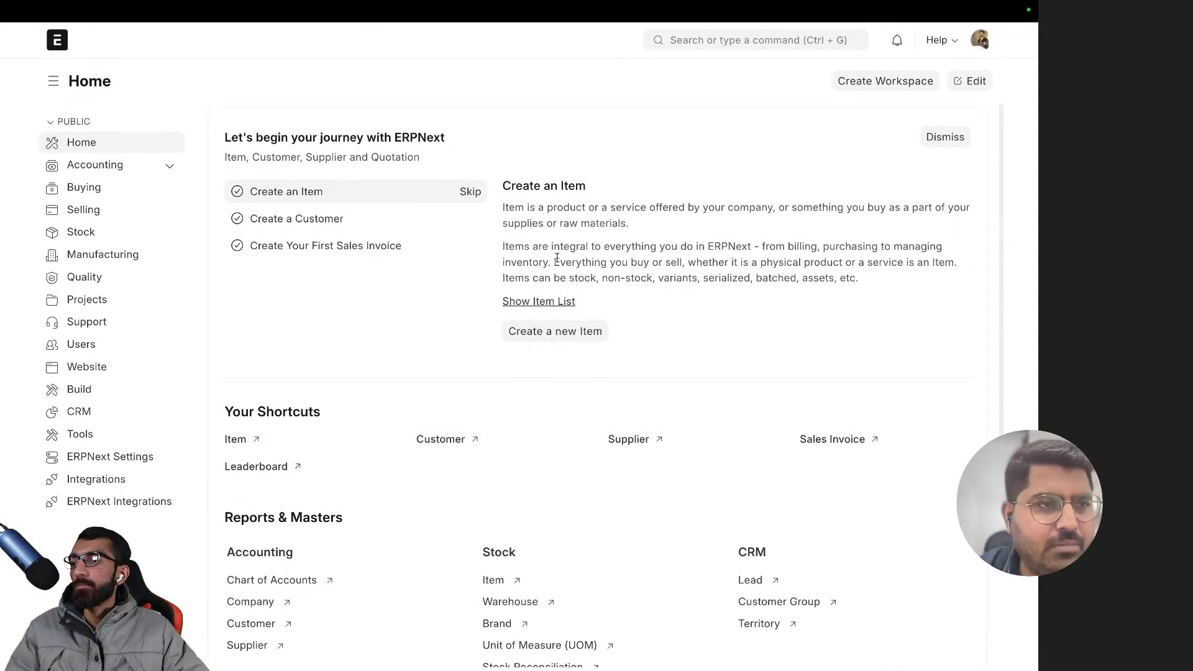
- Open the Accounting workspace and toggle its GST India and Assets sub-workspaces
{"action": "left_click", "coordinate": [144, 171]}
{"action": "left_click", "coordinate": [165, 167]}
{"action": "left_click", "coordinate": [164, 168]}
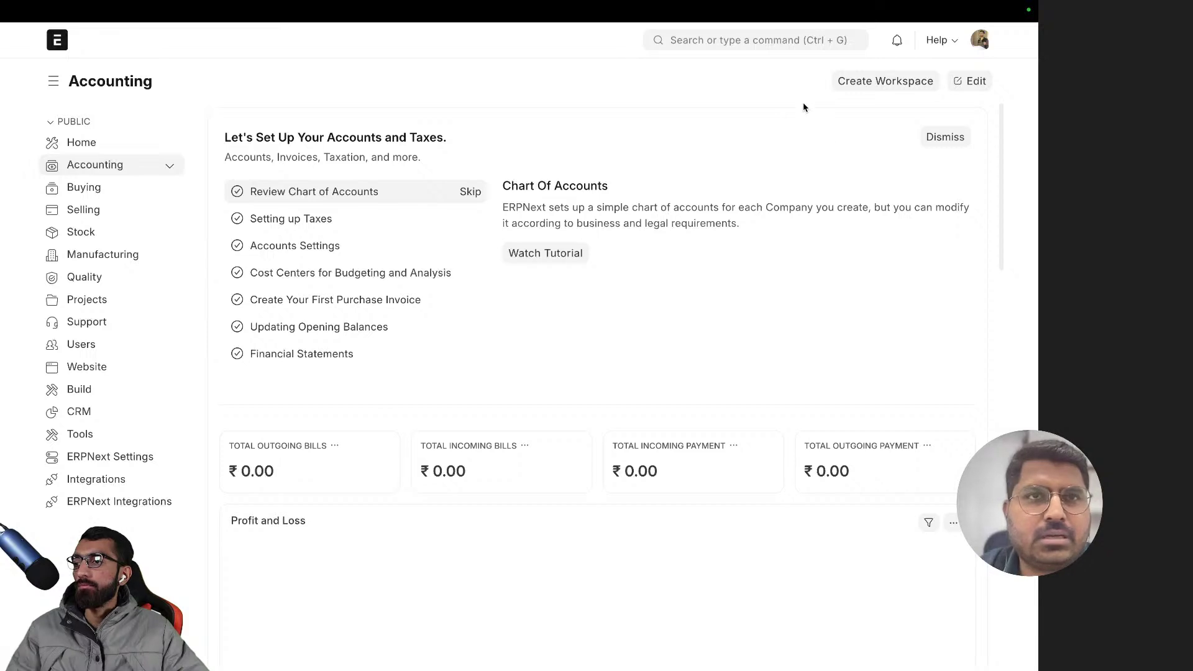
- Find Company with a 'compa' search and view ZenithCraft Furnishing's Accounts tab
{"action": "left_click", "coordinate": [695, 31]}
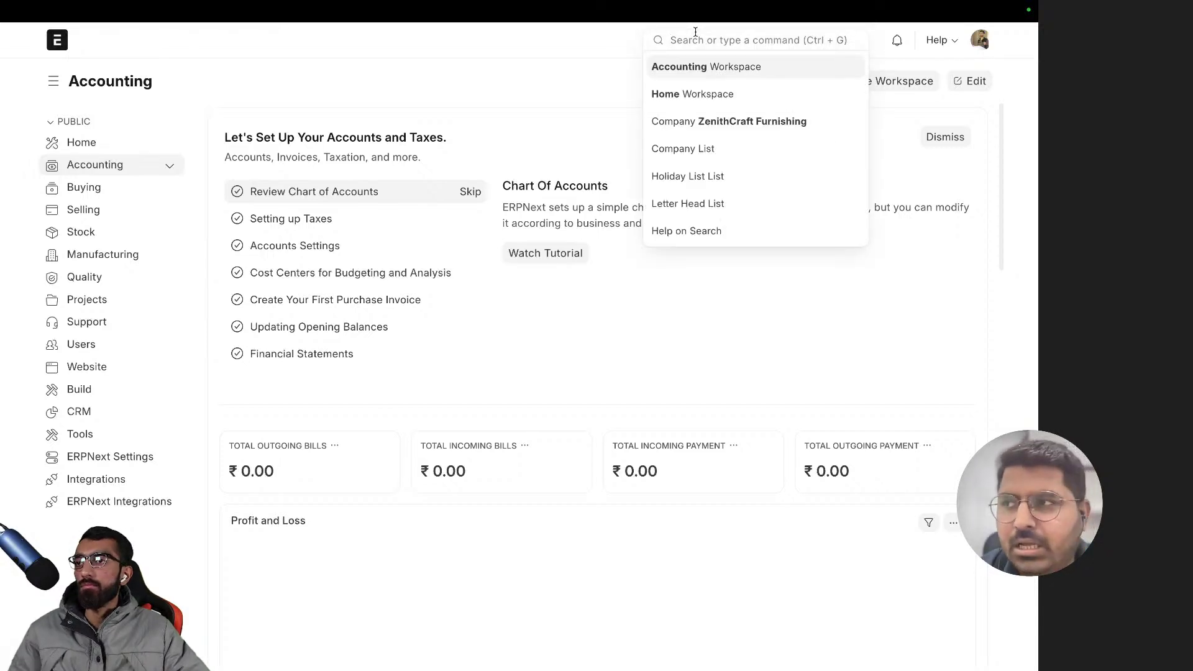
{"action": "type", "text": "compa"}
{"action": "key", "text": "Return"}
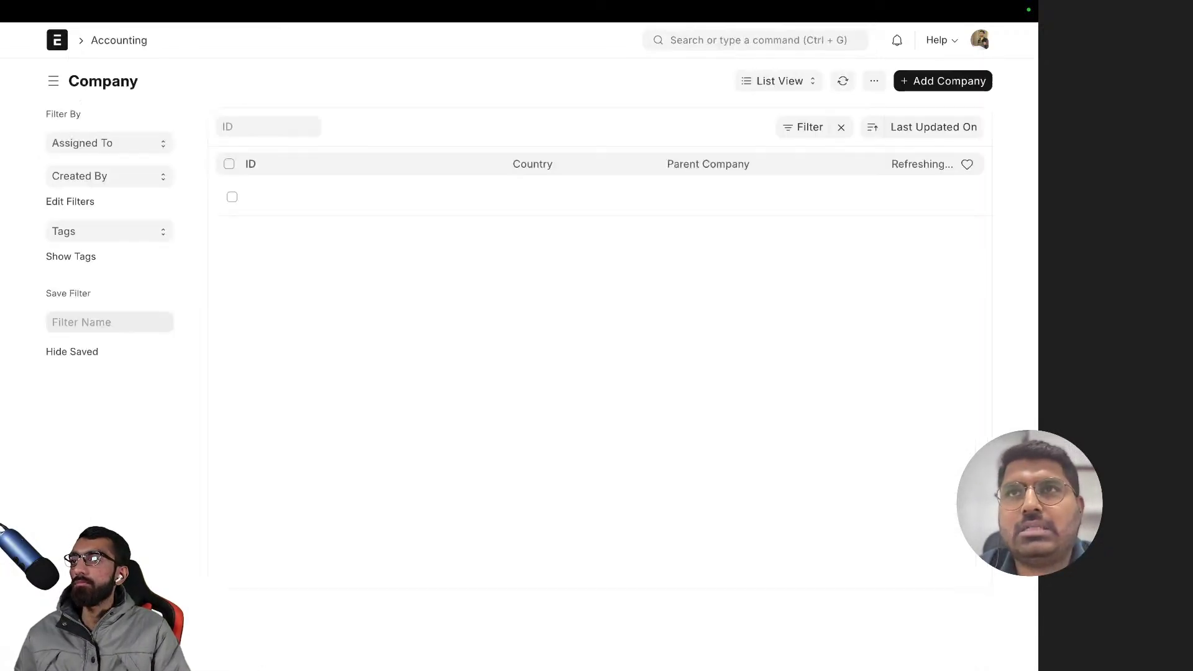
{"action": "left_click", "coordinate": [349, 199]}
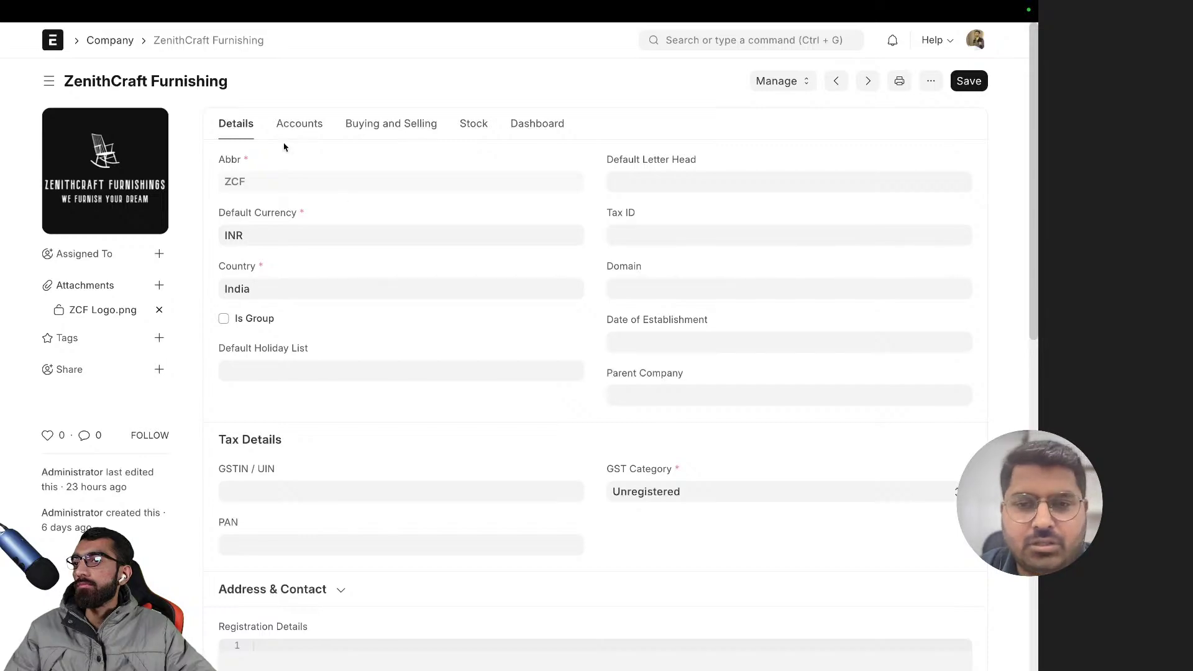
{"action": "left_click", "coordinate": [313, 127]}
{"action": "scroll", "coordinate": [338, 250], "scroll_direction": "down", "scroll_amount": 5}
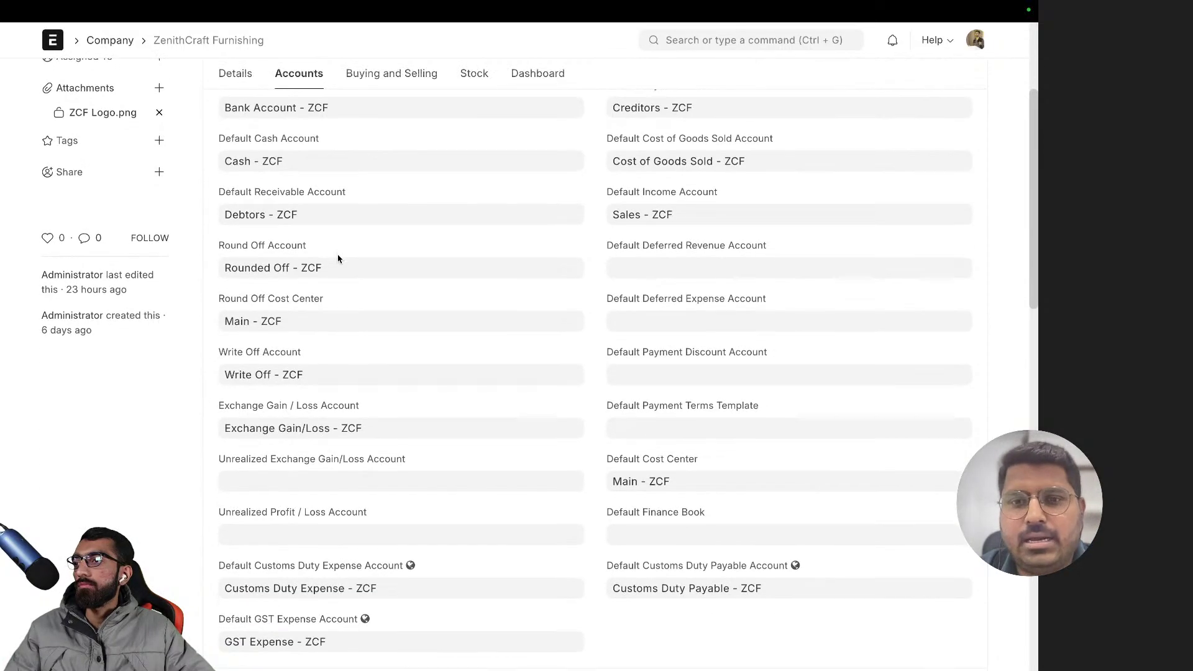
{"action": "scroll", "coordinate": [338, 255], "scroll_direction": "down", "scroll_amount": 6}
{"action": "scroll", "coordinate": [338, 254], "scroll_direction": "up", "scroll_amount": 10}
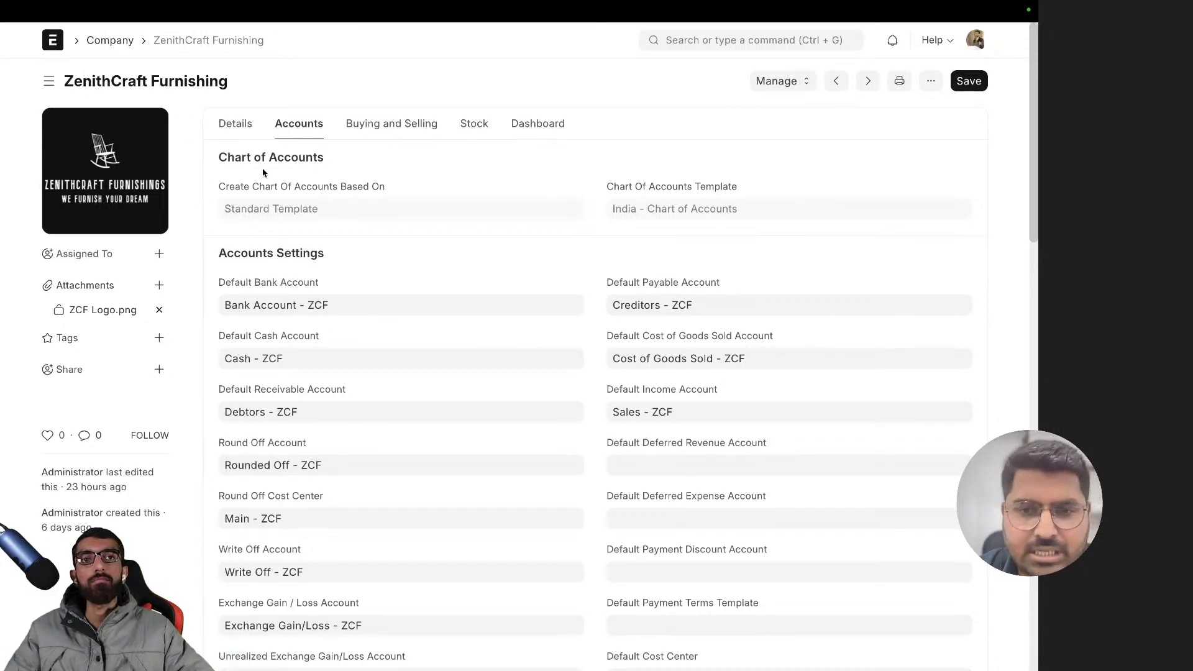
- Show the company's Details tab: abbreviation ZCF, INR currency, country India
{"action": "left_click", "coordinate": [243, 131]}
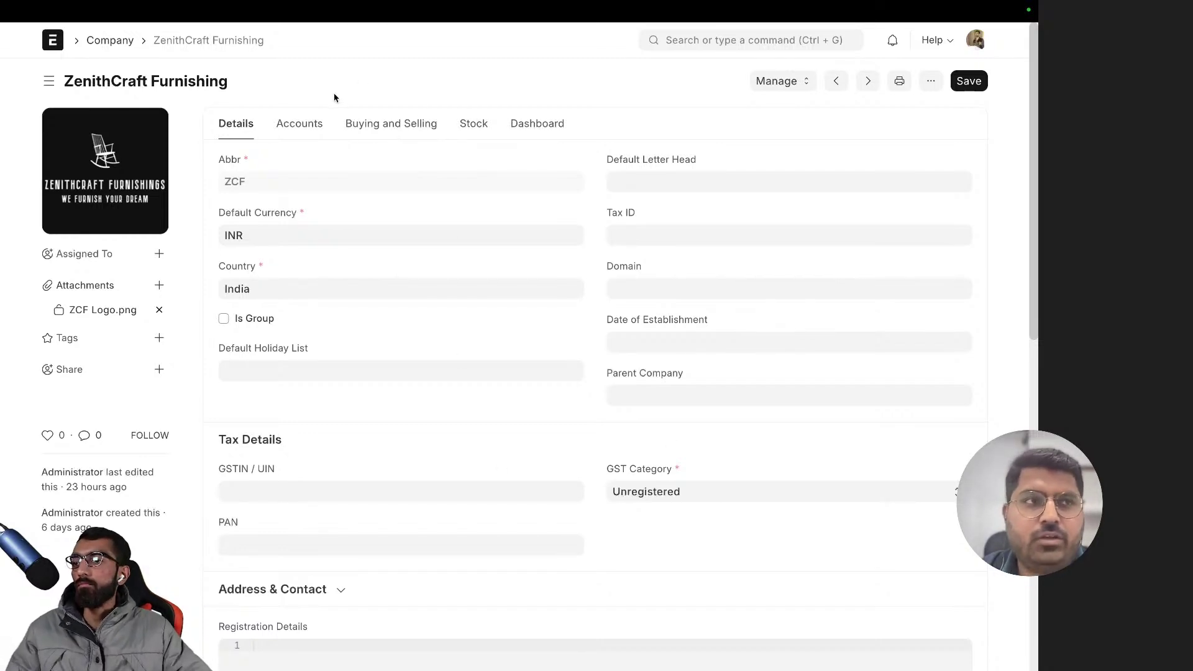
{"action": "scroll", "coordinate": [304, 230], "scroll_direction": "down", "scroll_amount": 5}
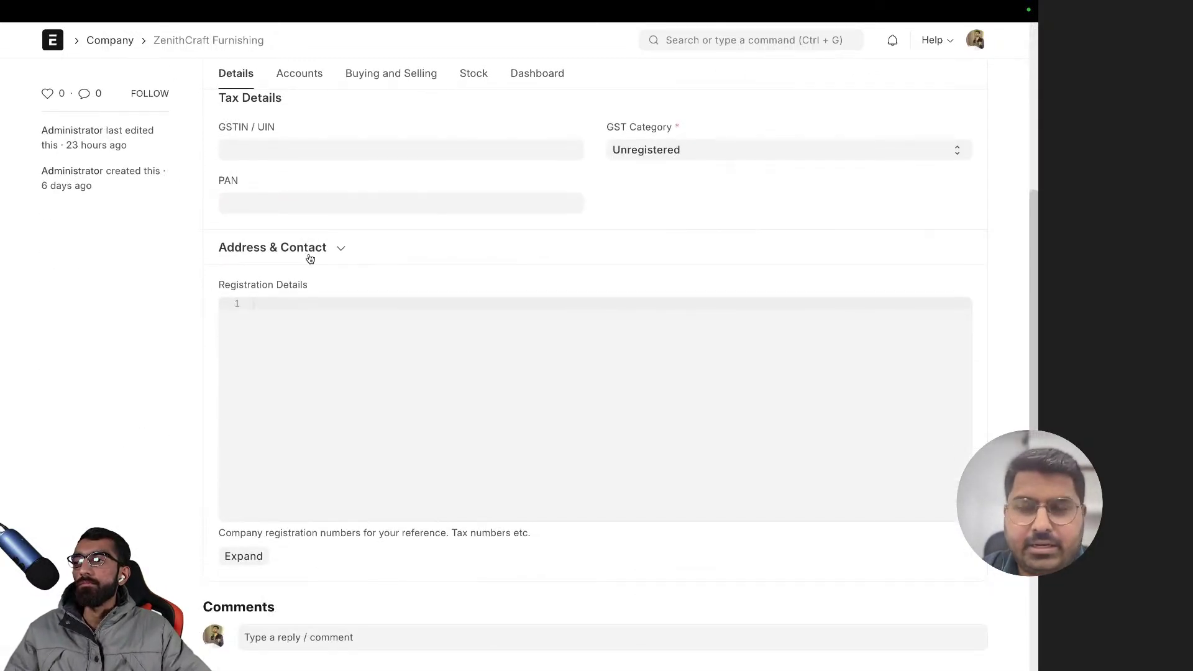
{"action": "scroll", "coordinate": [306, 254], "scroll_direction": "up", "scroll_amount": 5}
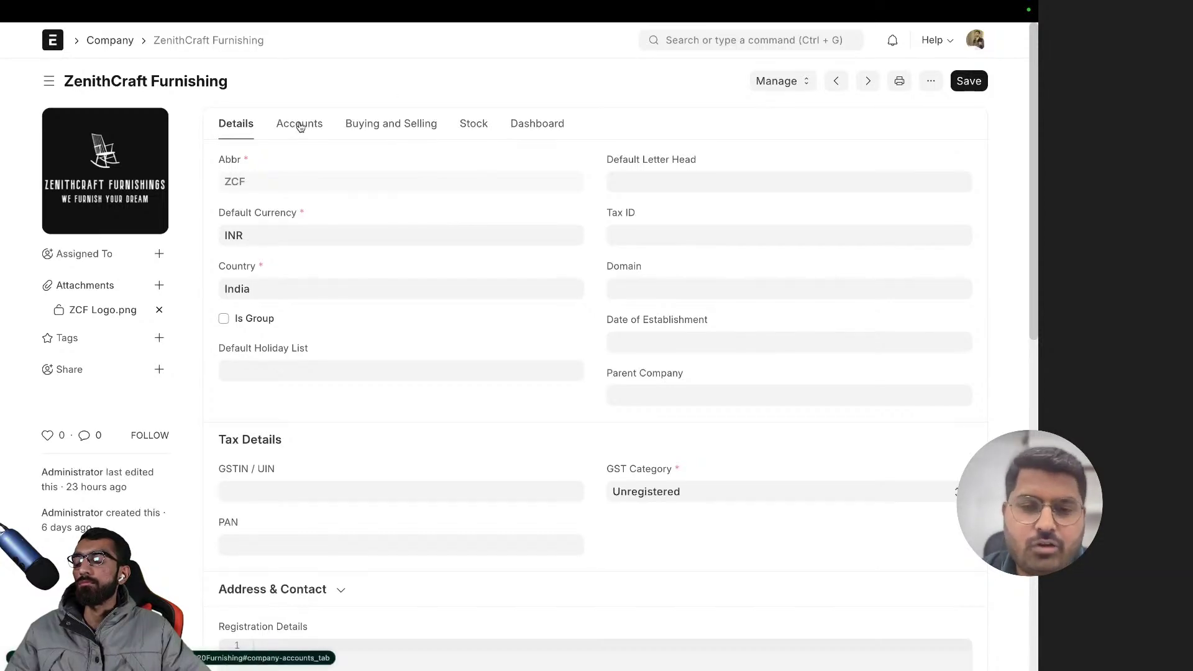
{"action": "scroll", "coordinate": [375, 172], "scroll_direction": "down", "scroll_amount": 6}
{"action": "scroll", "coordinate": [376, 172], "scroll_direction": "up", "scroll_amount": 6}
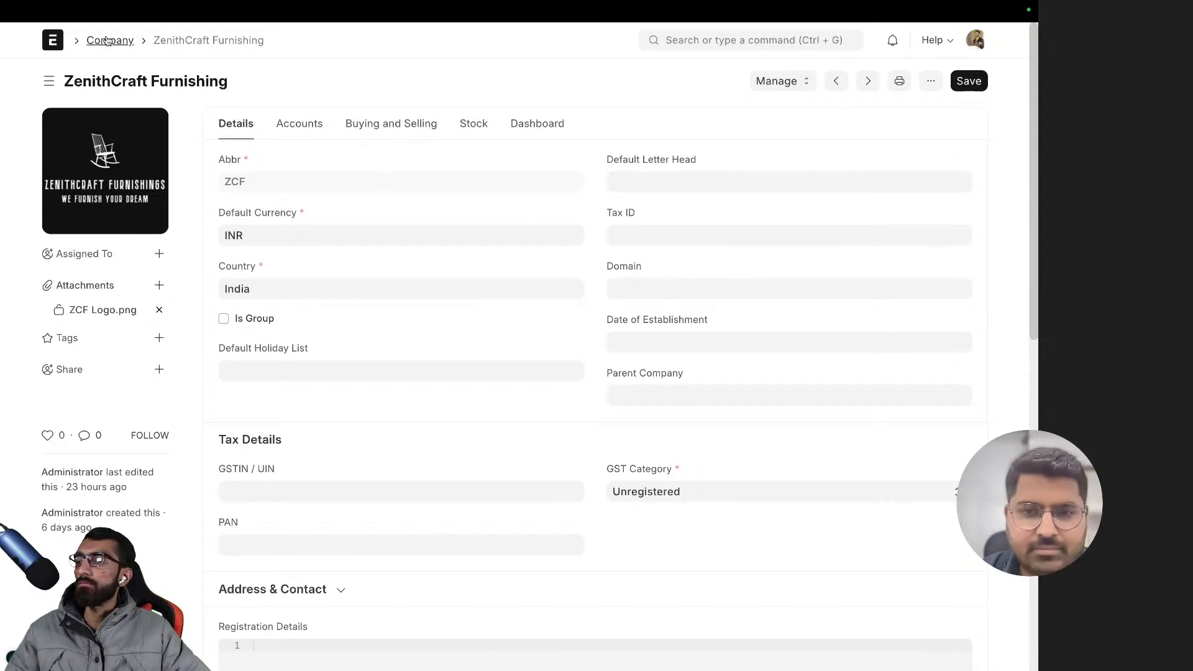
{"action": "left_click", "coordinate": [801, 89]}
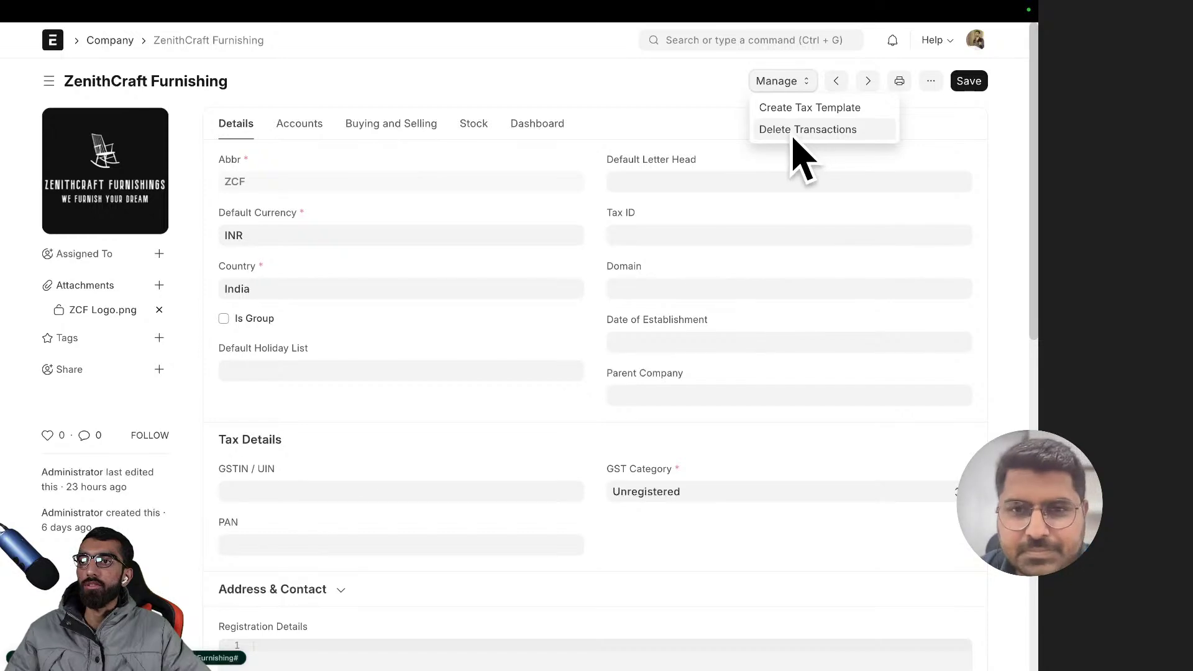
{"action": "left_click", "coordinate": [177, 56]}
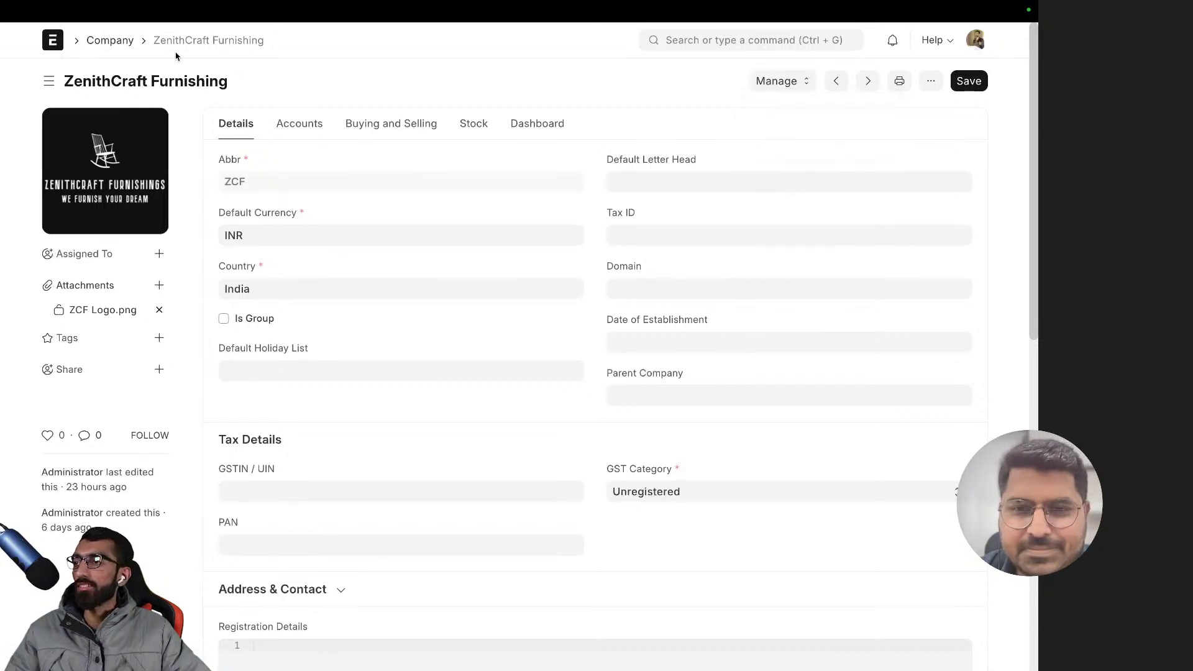
{"action": "left_click", "coordinate": [478, 128]}
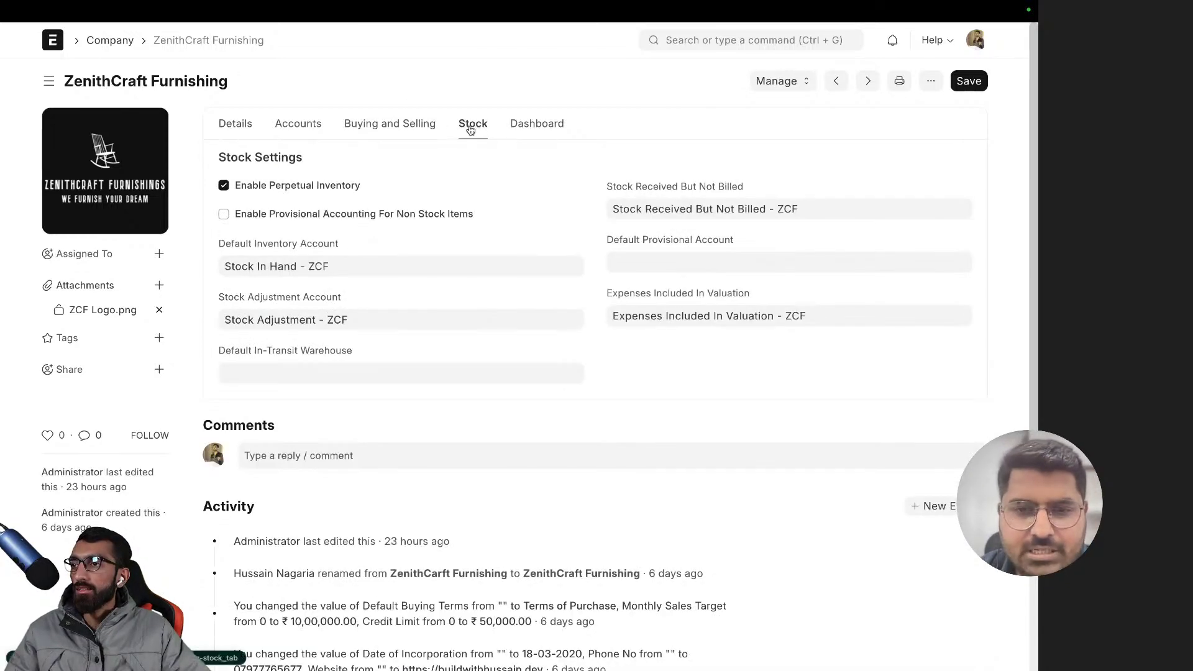
{"action": "left_click", "coordinate": [248, 128]}
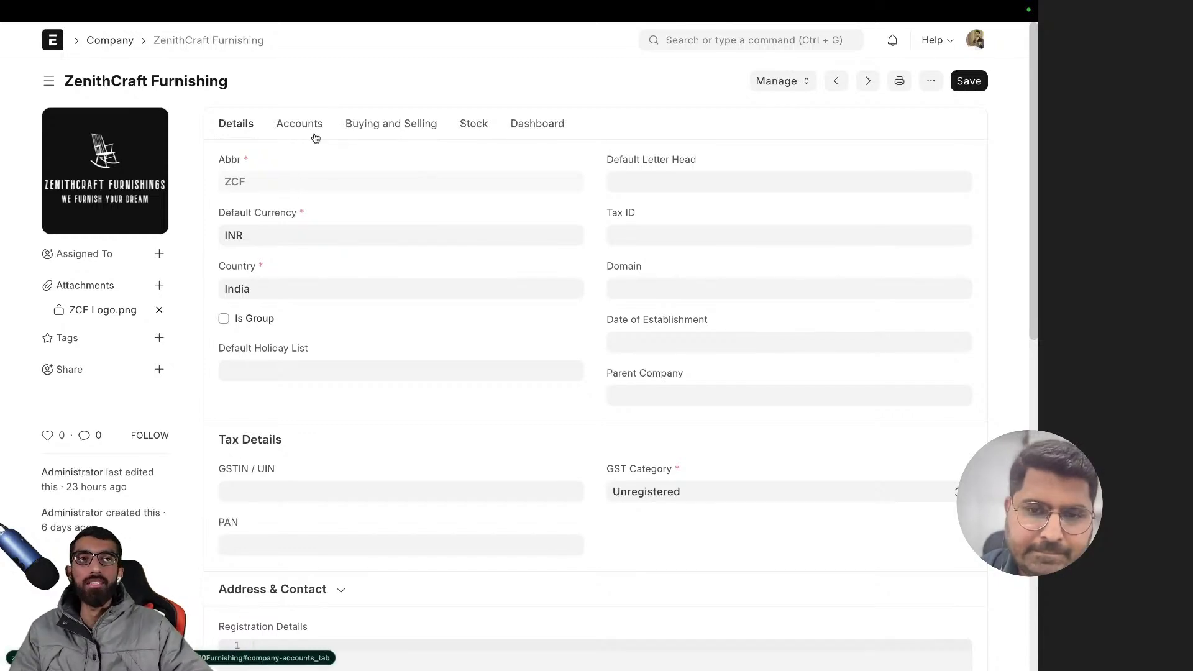
- Scroll through the company's default accounts, then view its Buying and Selling settings
{"action": "scroll", "coordinate": [333, 152], "scroll_direction": "down", "scroll_amount": 5}
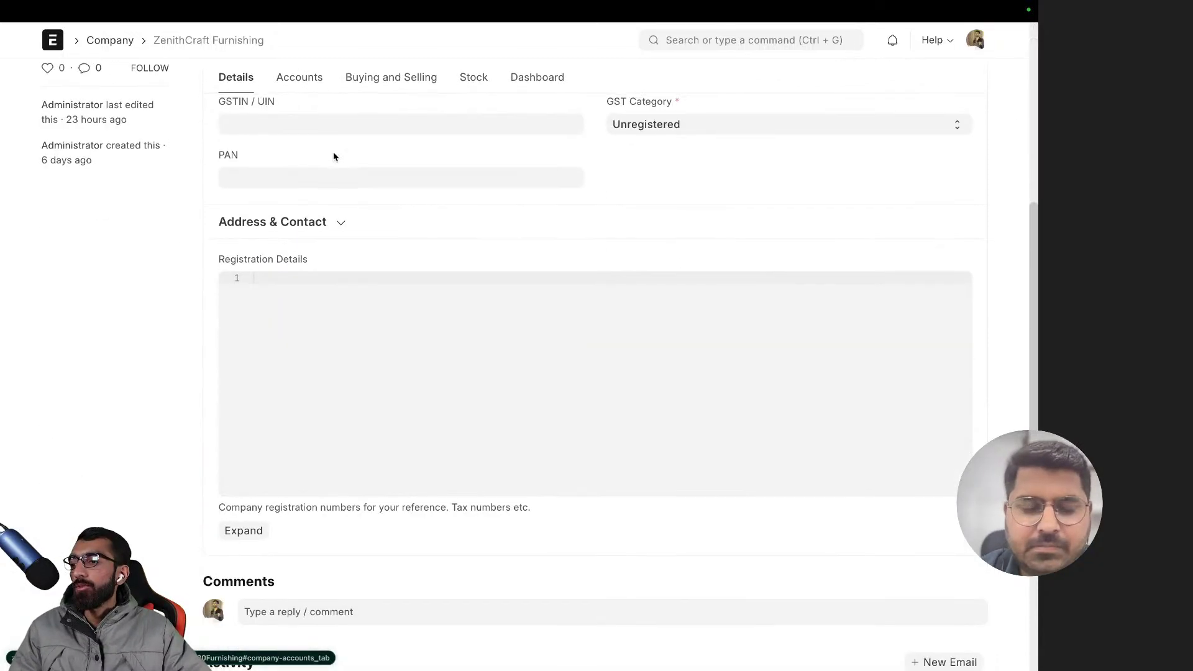
{"action": "scroll", "coordinate": [330, 143], "scroll_direction": "up", "scroll_amount": 1}
{"action": "left_click", "coordinate": [304, 121]}
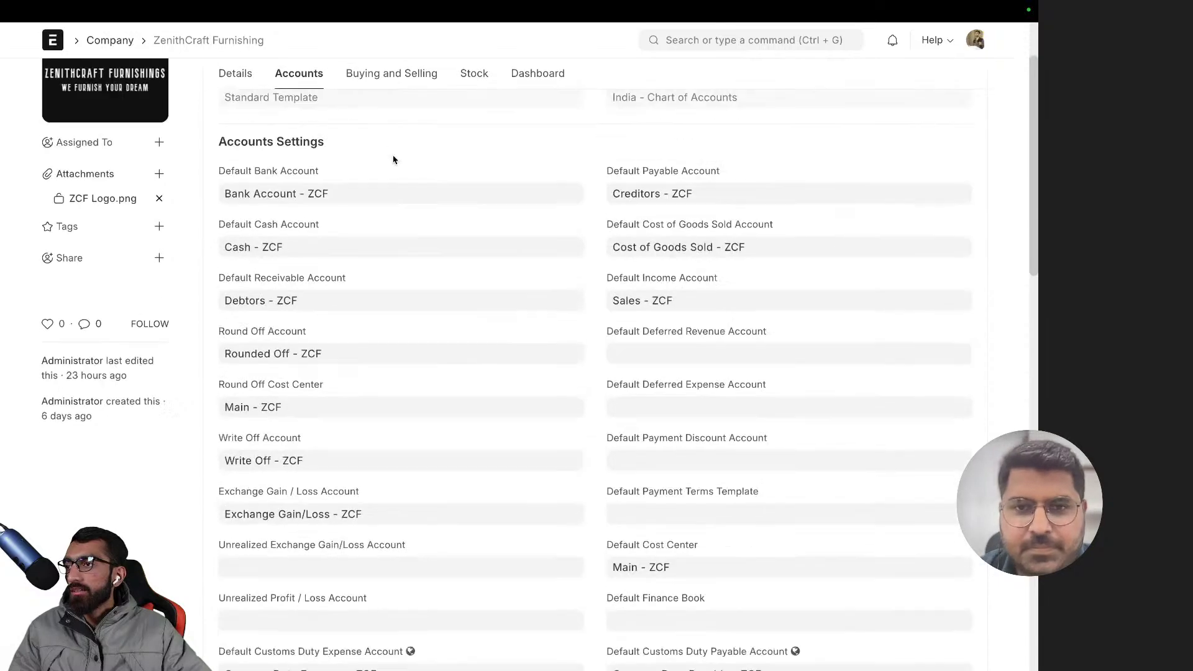
{"action": "scroll", "coordinate": [585, 373], "scroll_direction": "down", "scroll_amount": 8}
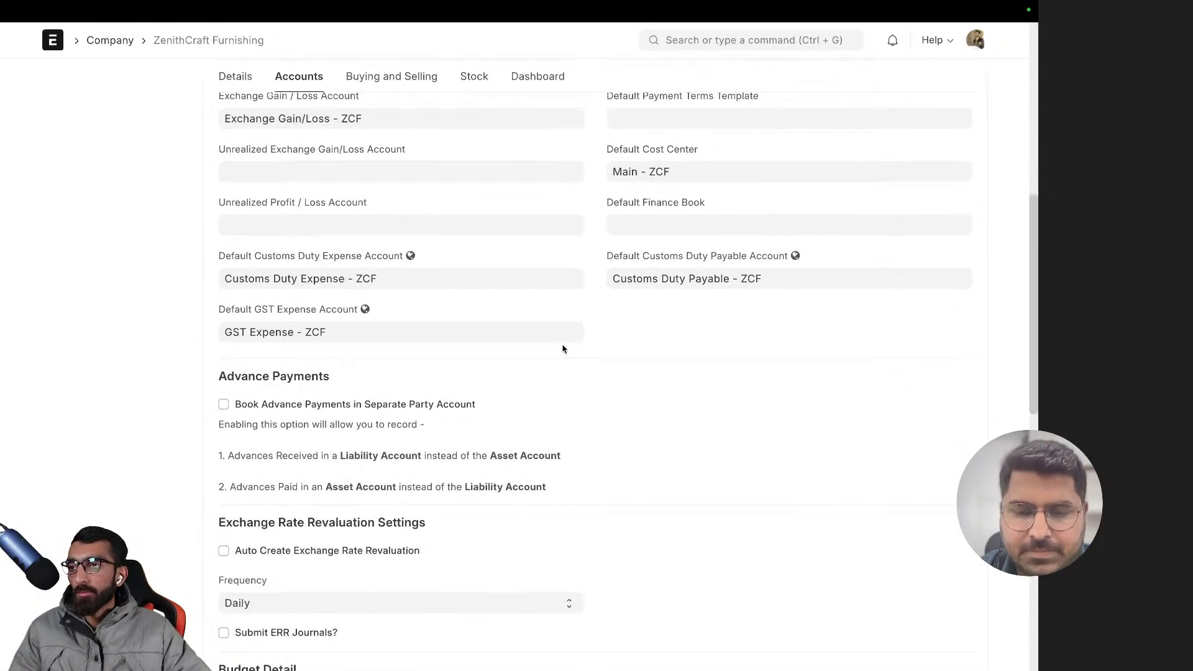
{"action": "scroll", "coordinate": [565, 346], "scroll_direction": "up", "scroll_amount": 8}
{"action": "scroll", "coordinate": [547, 329], "scroll_direction": "down", "scroll_amount": 12}
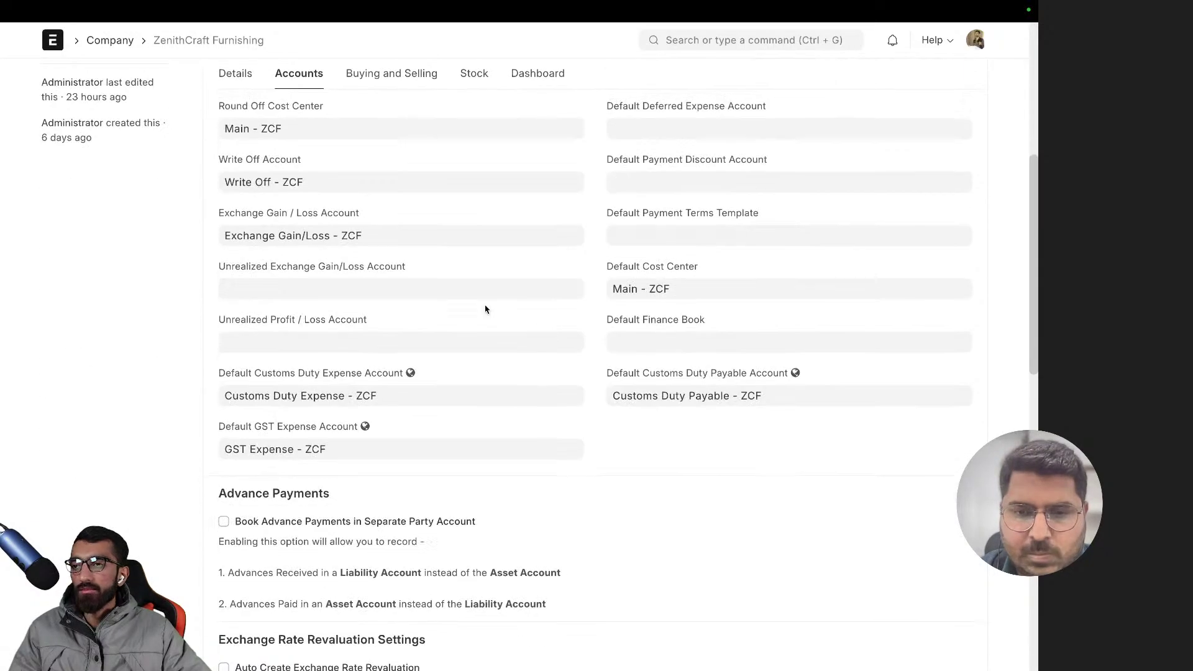
{"action": "scroll", "coordinate": [497, 305], "scroll_direction": "down", "scroll_amount": 4}
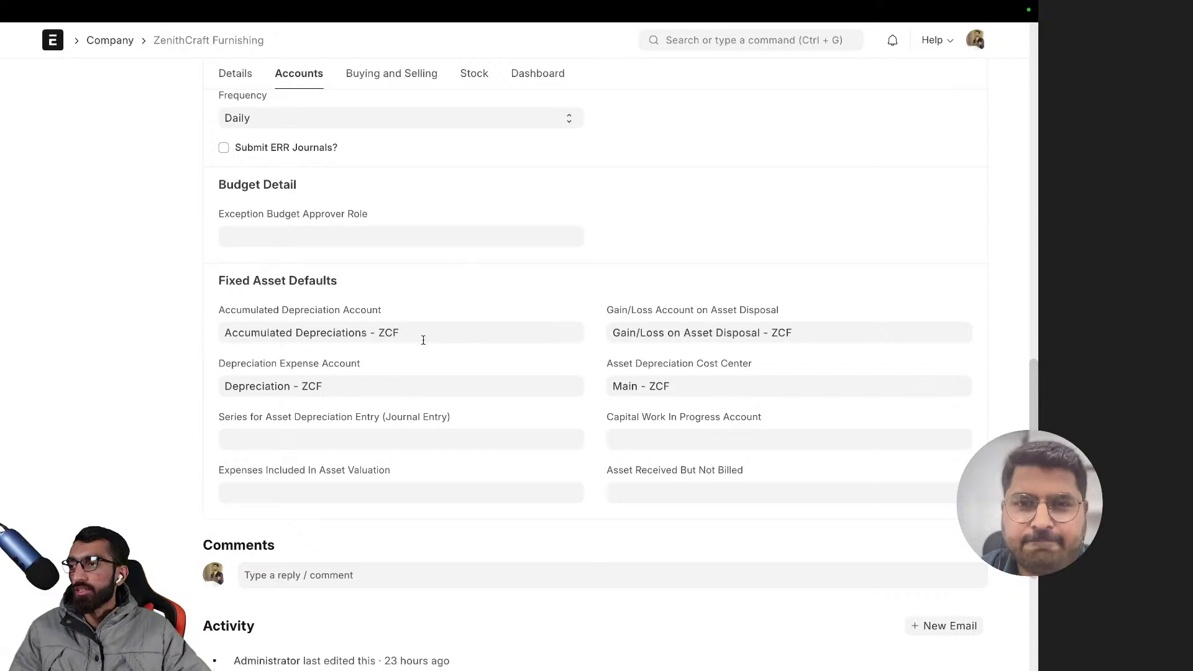
{"action": "left_click", "coordinate": [430, 74]}
{"action": "scroll", "coordinate": [470, 261], "scroll_direction": "up", "scroll_amount": 1}
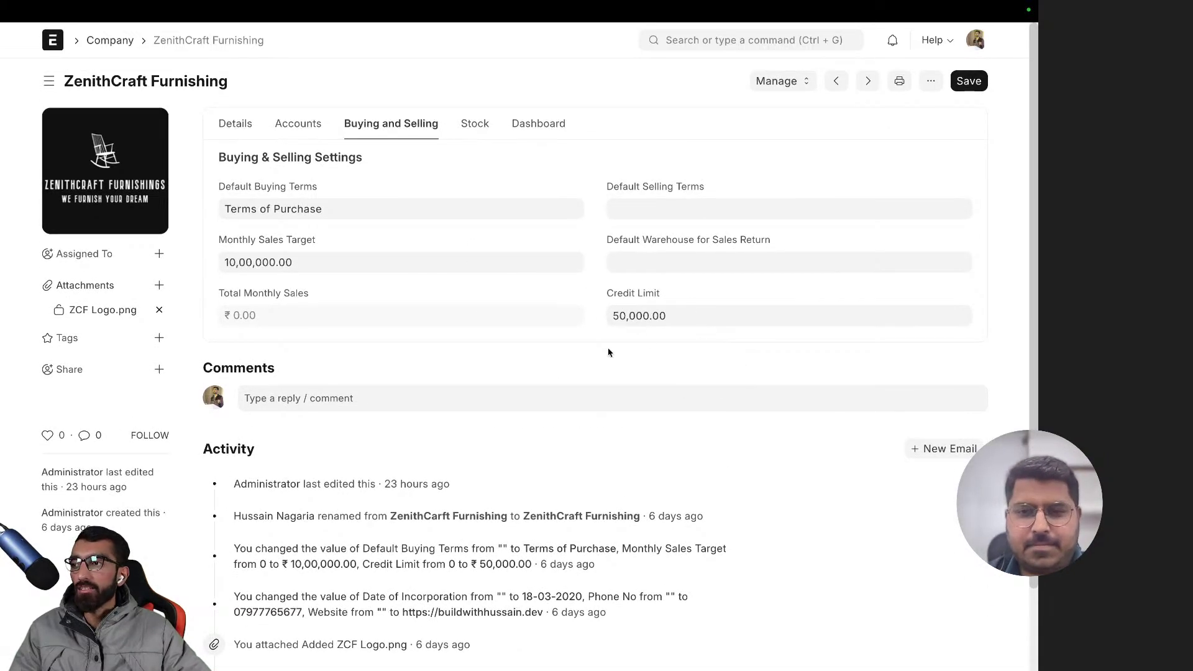
- Inspect the Credit Limit and Monthly Sales Target values without changing them
{"action": "left_click", "coordinate": [696, 317]}
{"action": "left_click", "coordinate": [676, 293]}
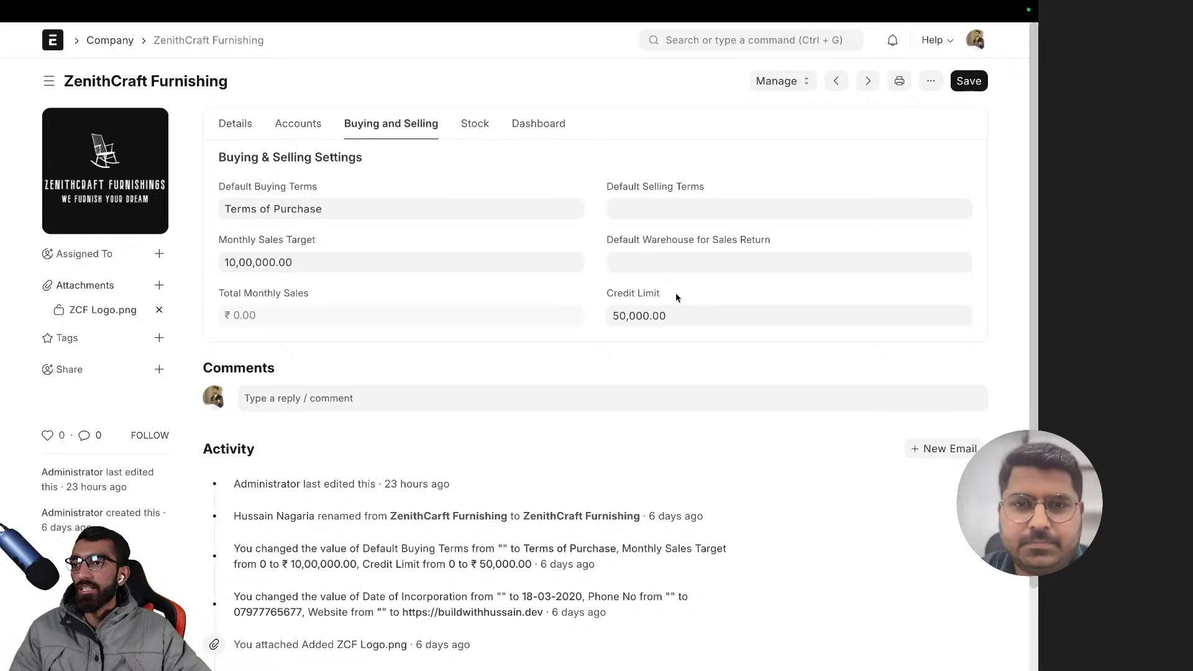
{"action": "left_click", "coordinate": [224, 262]}
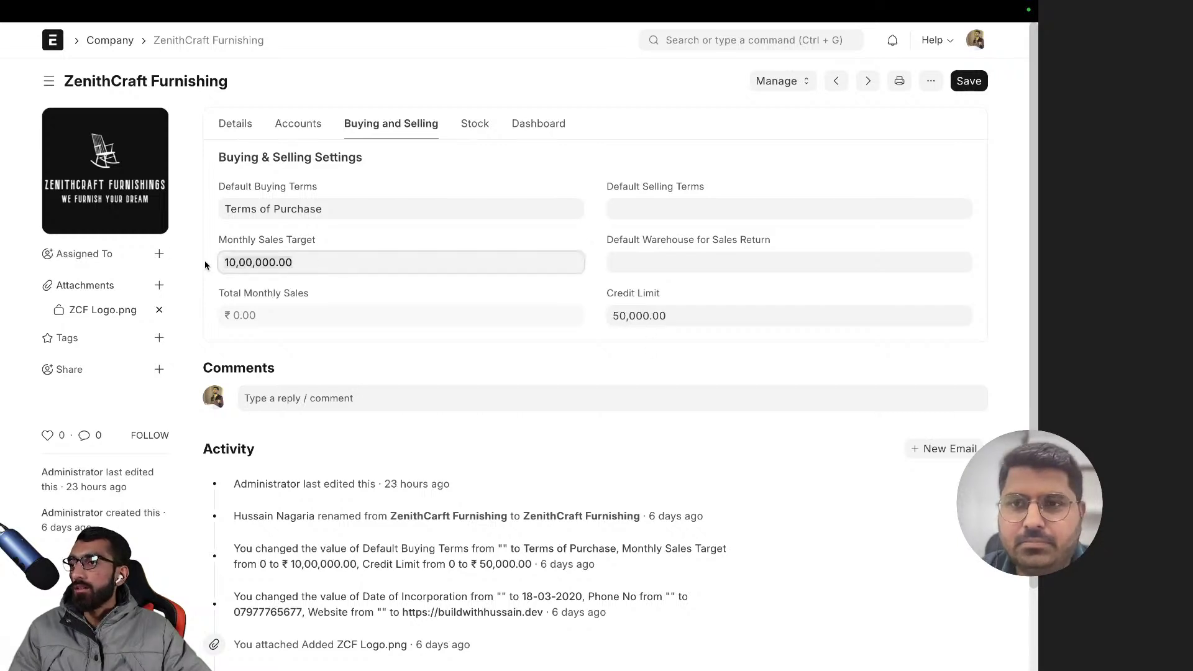
- View the company dashboard and inspect the Stock Adjustment Account on the Stock tab
{"action": "left_click", "coordinate": [543, 126]}
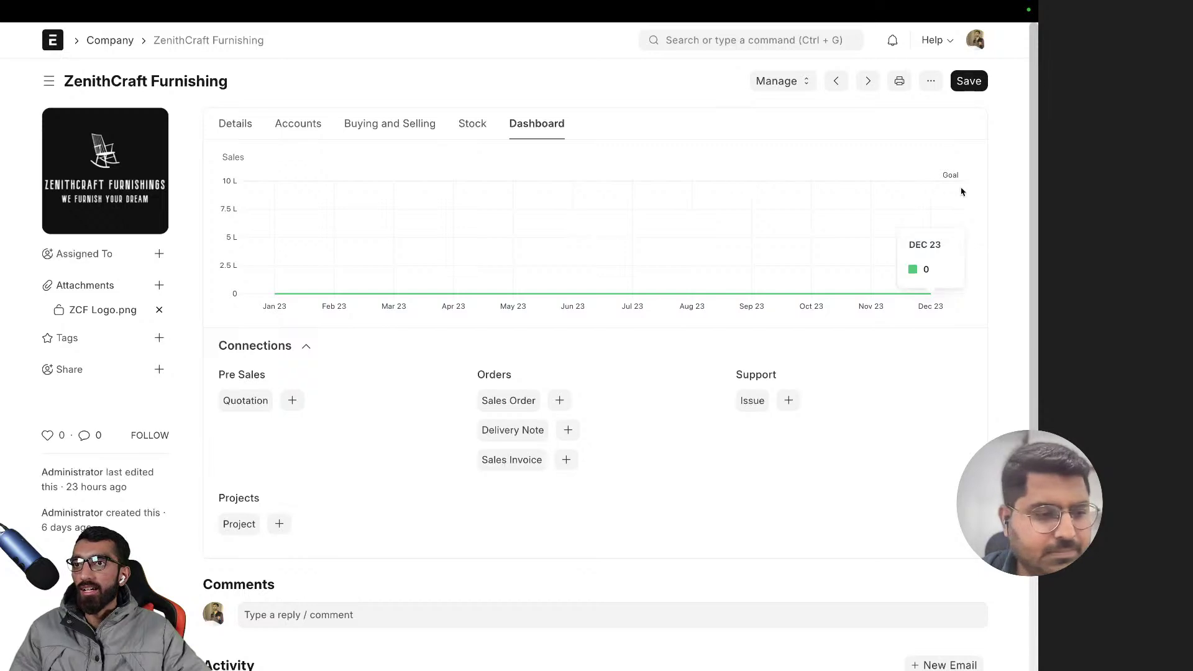
{"action": "left_click", "coordinate": [460, 125]}
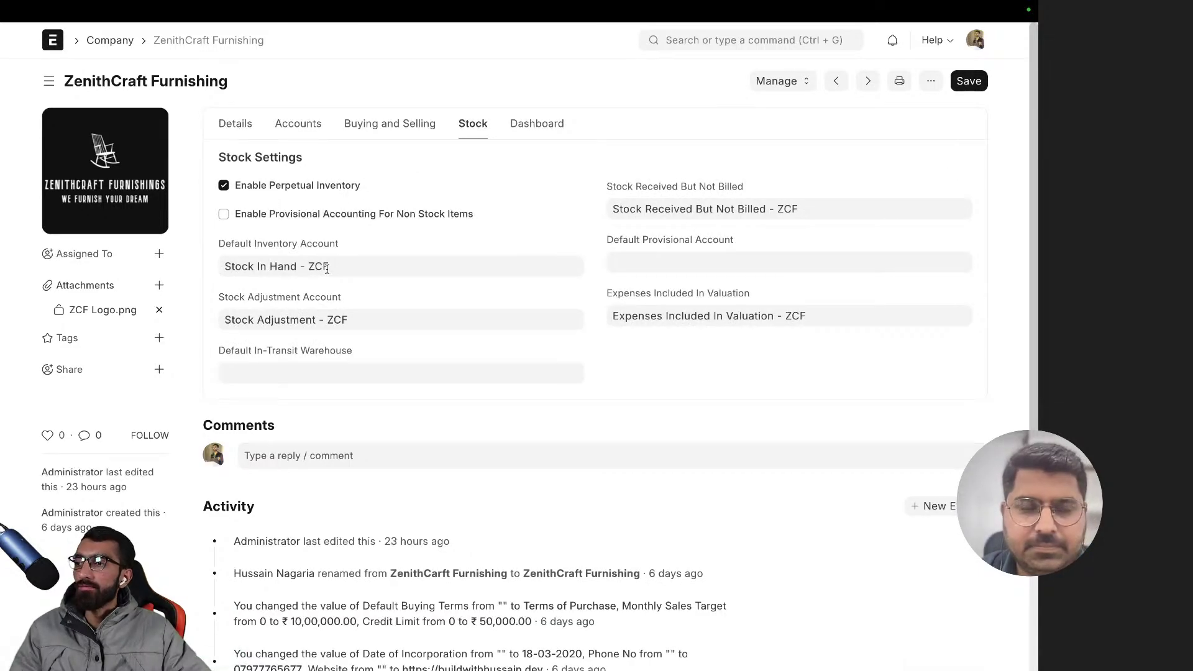
{"action": "left_click", "coordinate": [335, 320]}
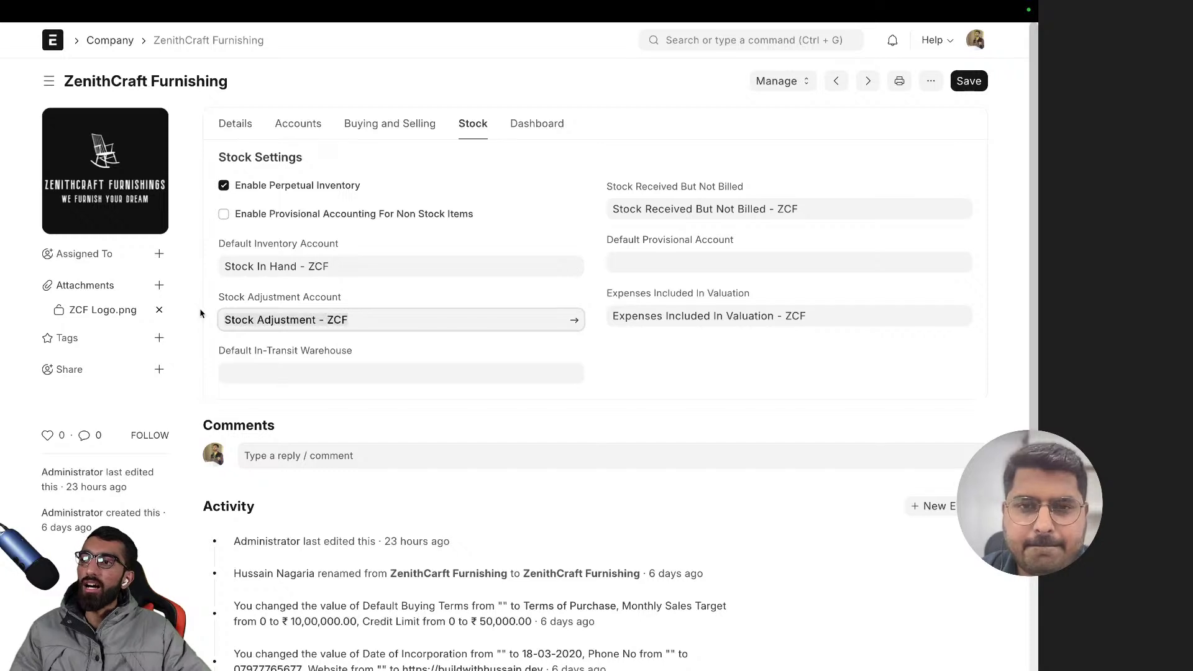
{"action": "left_click", "coordinate": [369, 301]}
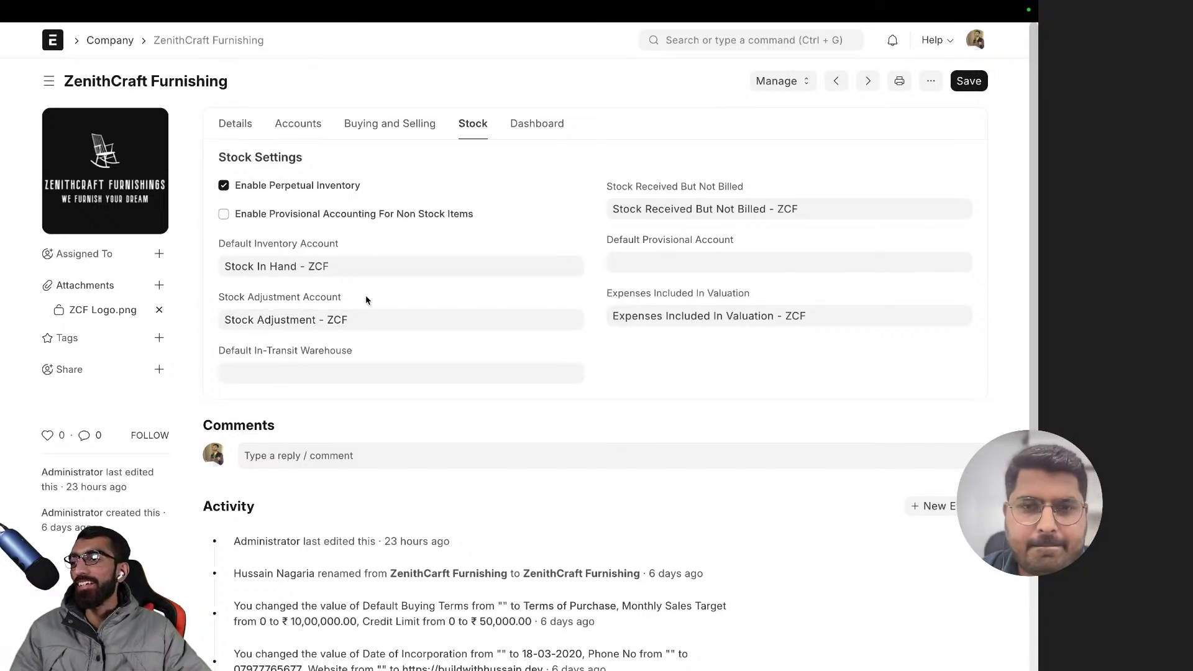
{"action": "left_click", "coordinate": [389, 319]}
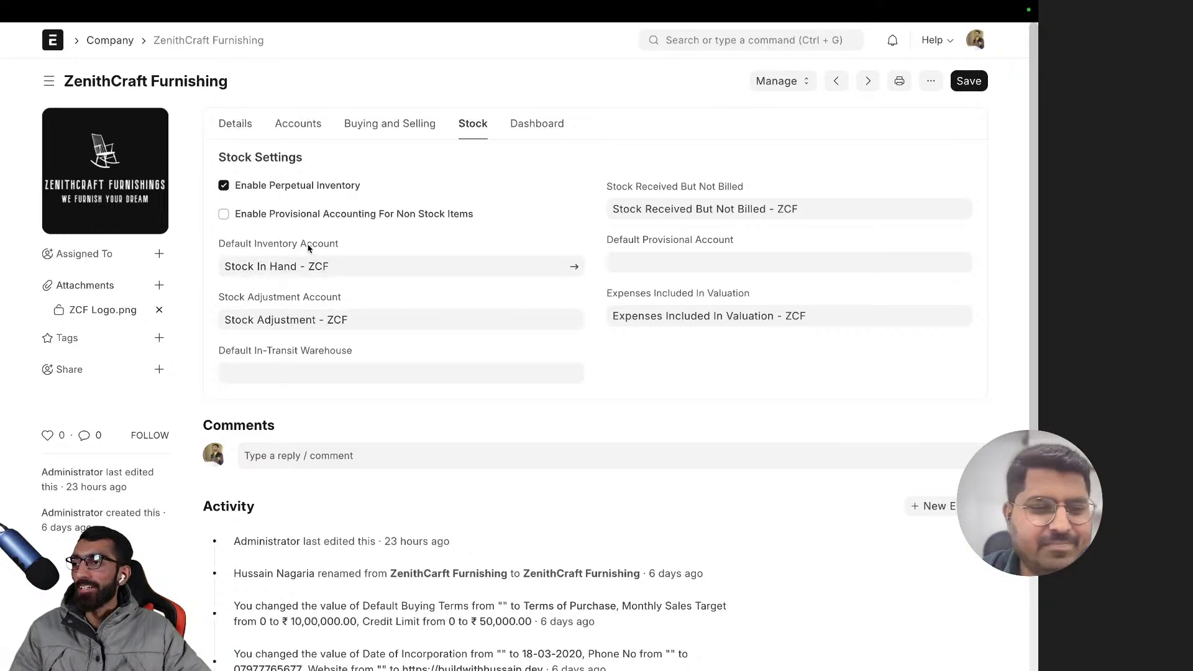
{"action": "scroll", "coordinate": [415, 271], "scroll_direction": "down", "scroll_amount": 1}
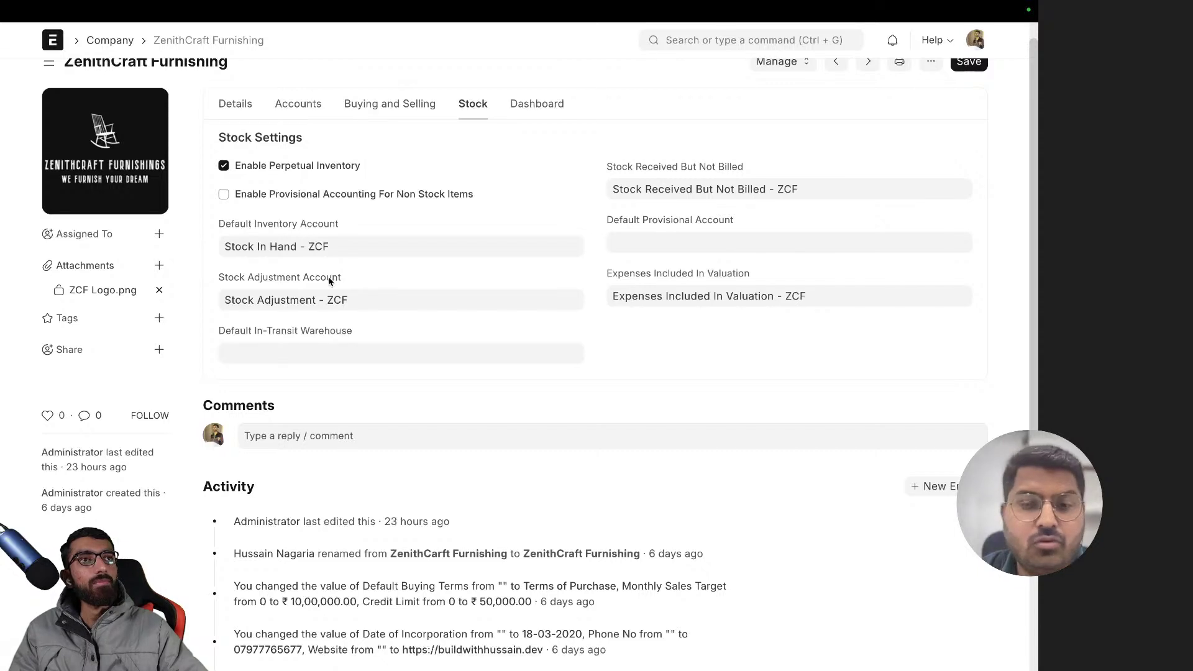
{"action": "scroll", "coordinate": [391, 274], "scroll_direction": "up", "scroll_amount": 1}
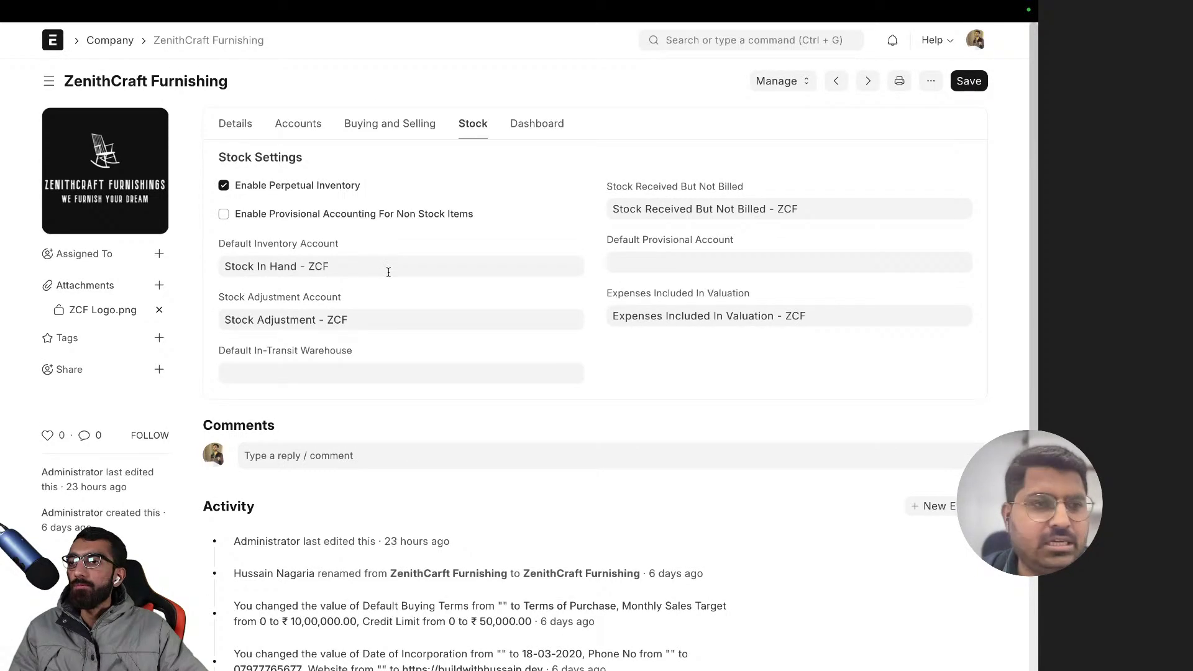
- Revisit the dashboard, Details and Accounts tabs, then return to the Home workspace
{"action": "left_click", "coordinate": [521, 129]}
{"action": "scroll", "coordinate": [380, 301], "scroll_direction": "down", "scroll_amount": 1}
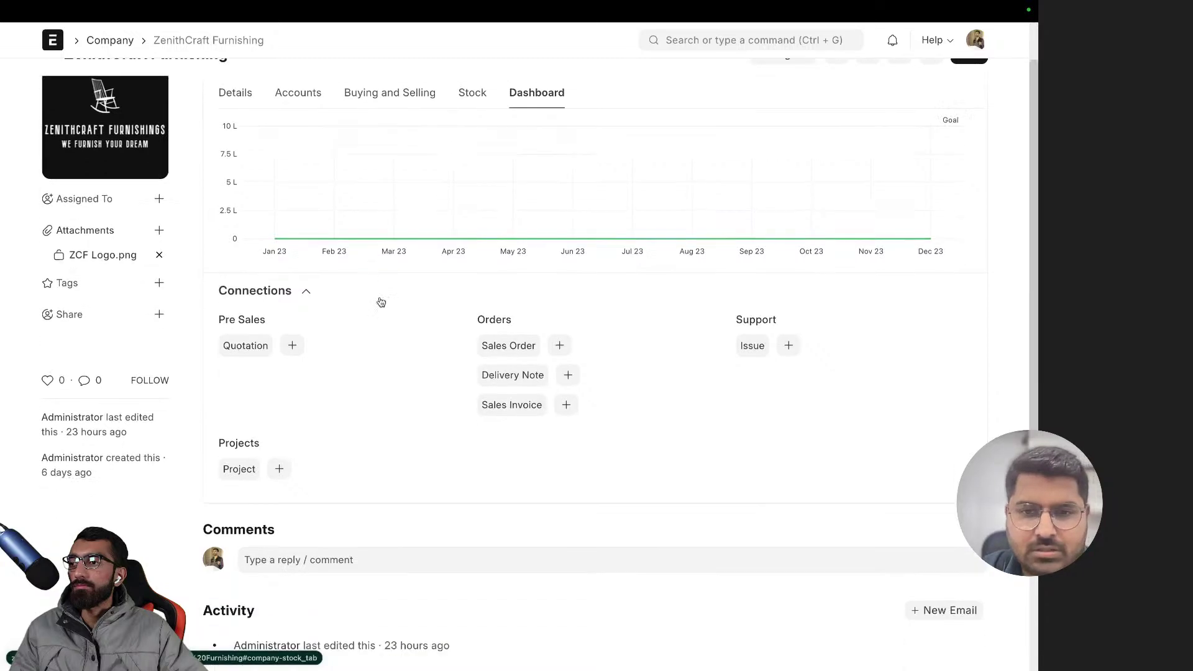
{"action": "scroll", "coordinate": [380, 302], "scroll_direction": "up", "scroll_amount": 1}
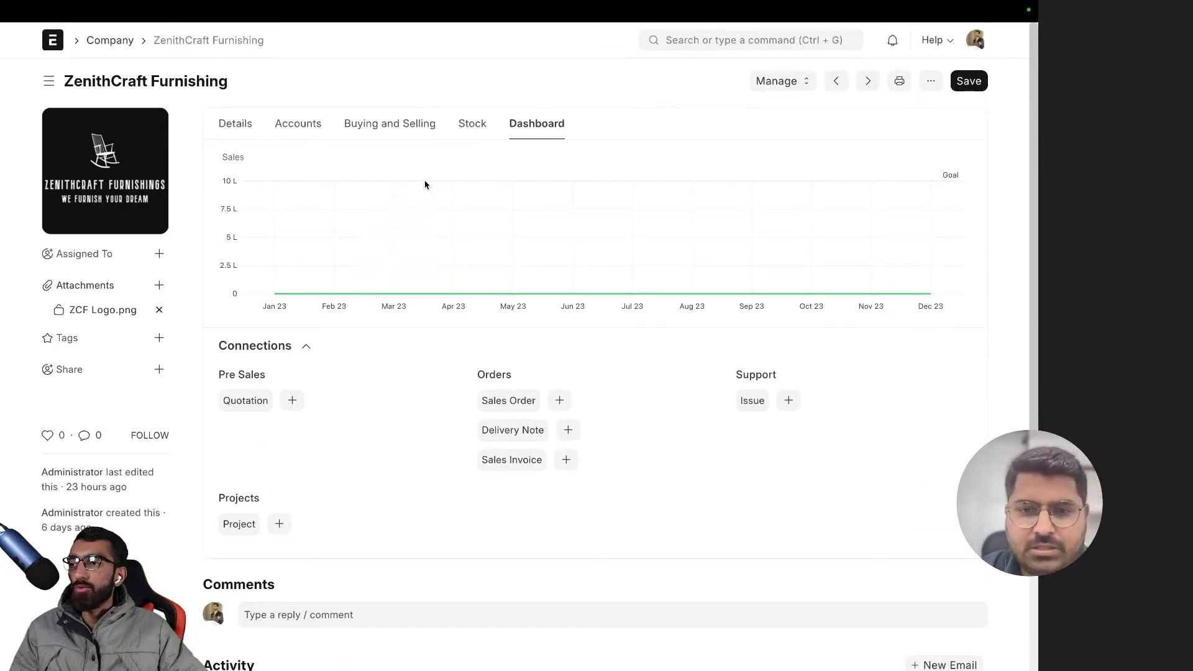
{"action": "left_click", "coordinate": [223, 130]}
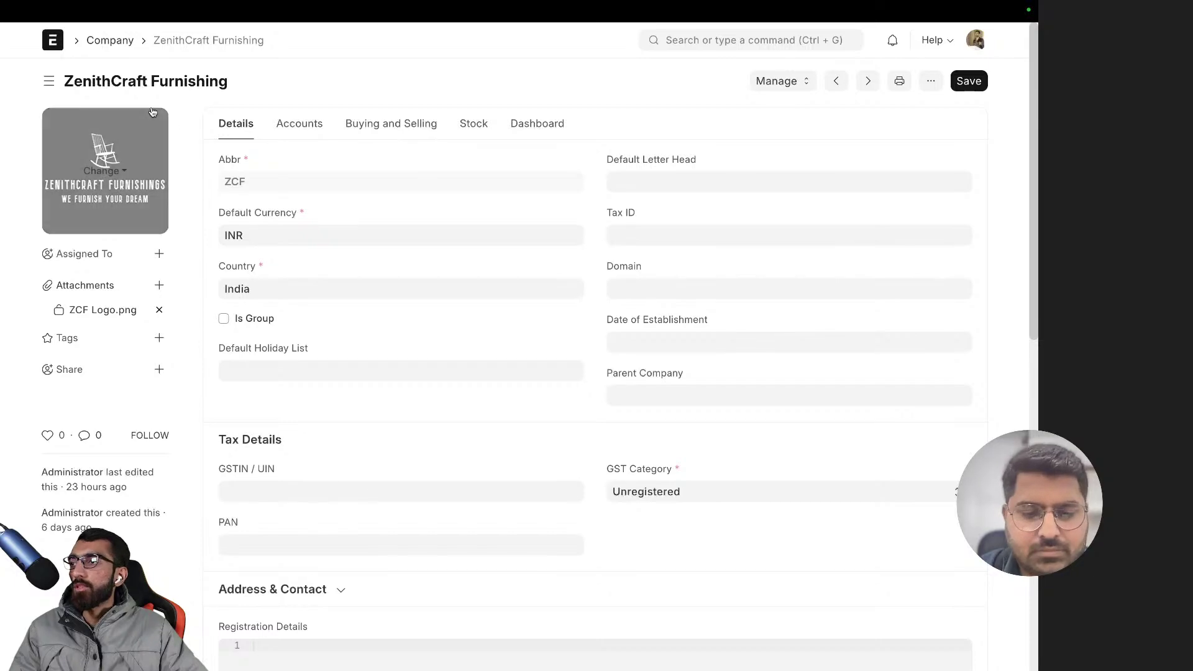
{"action": "left_click", "coordinate": [302, 130]}
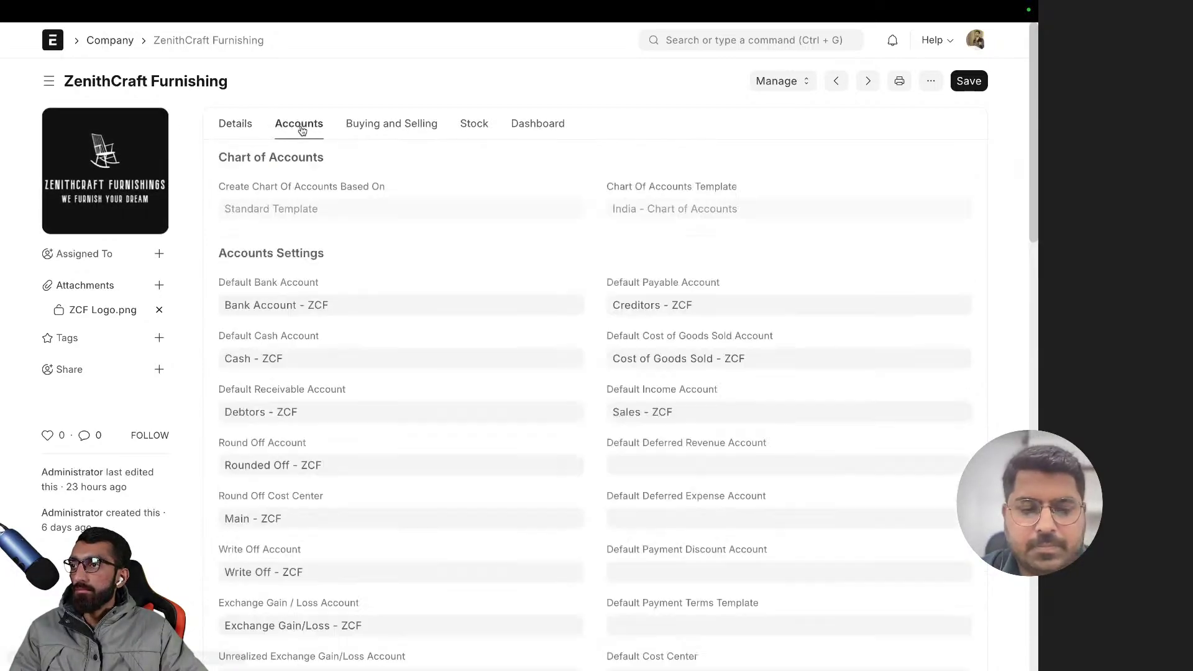
{"action": "scroll", "coordinate": [383, 261], "scroll_direction": "down", "scroll_amount": 5}
{"action": "scroll", "coordinate": [386, 273], "scroll_direction": "down", "scroll_amount": 9}
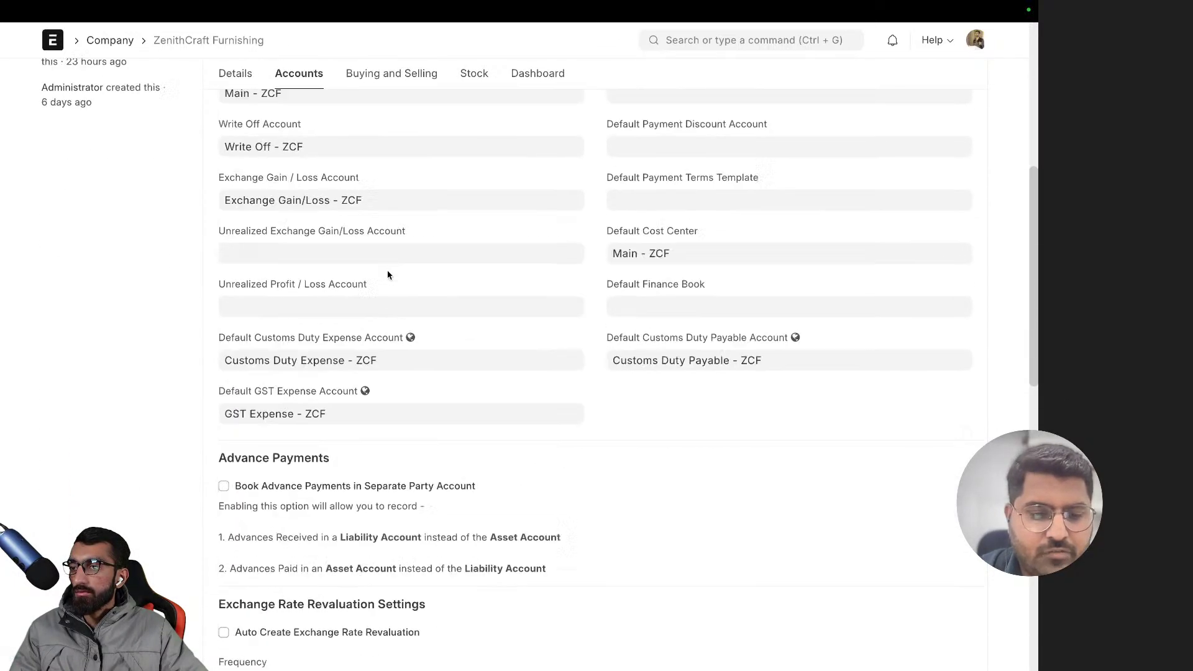
{"action": "scroll", "coordinate": [387, 274], "scroll_direction": "up", "scroll_amount": 20}
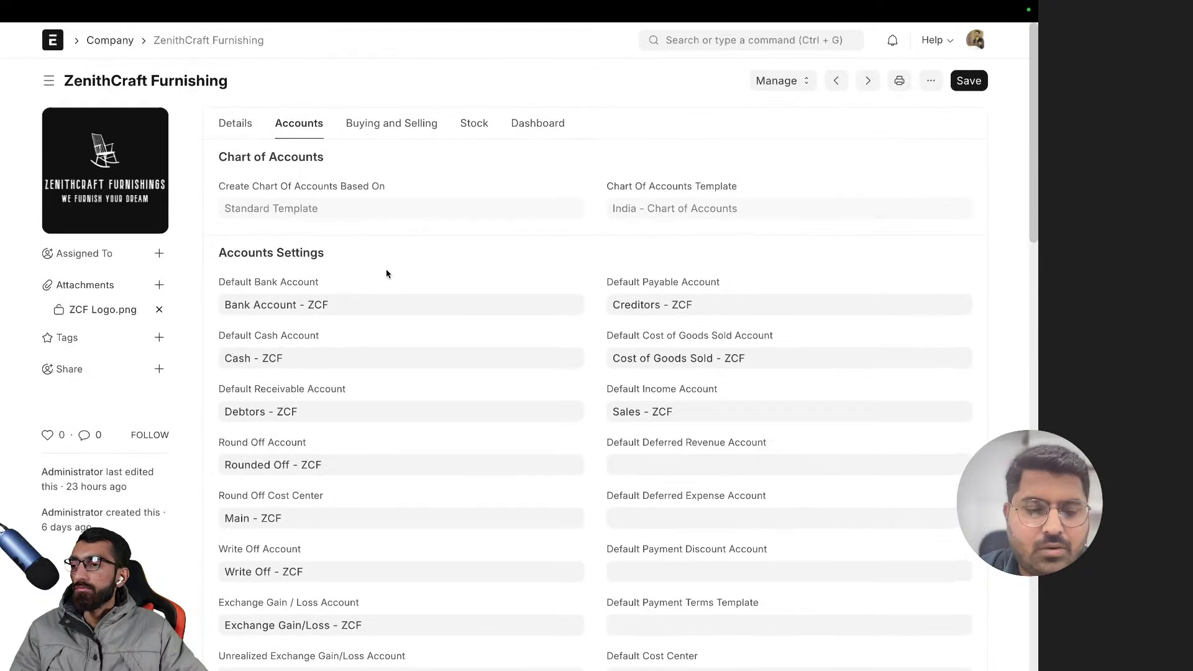
{"action": "left_click", "coordinate": [244, 123]}
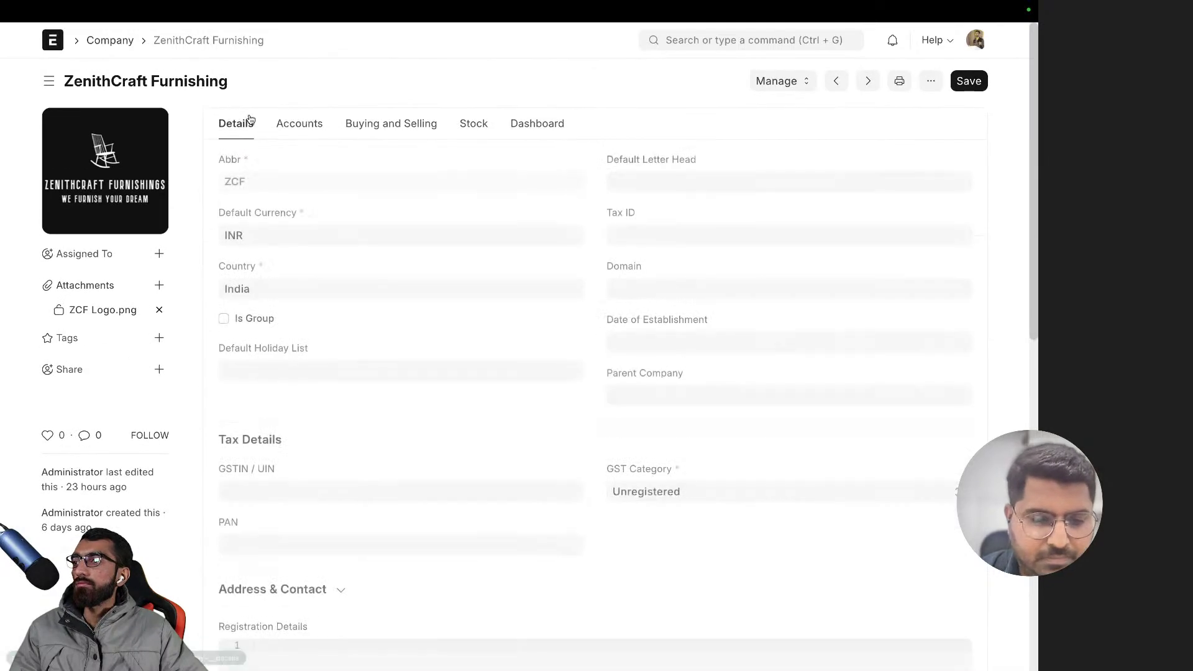
{"action": "left_click", "coordinate": [52, 40]}
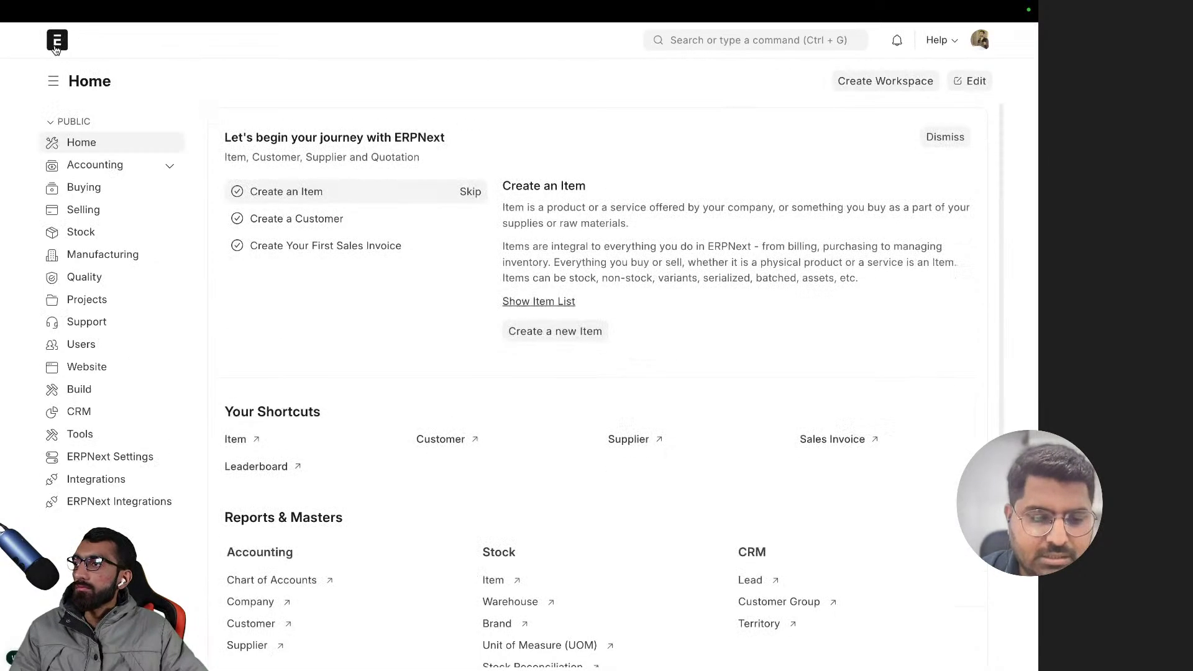
- Try opening the Chart of Accounts from Accounting twice, dismissing each not-permitted error
{"action": "left_click", "coordinate": [91, 172]}
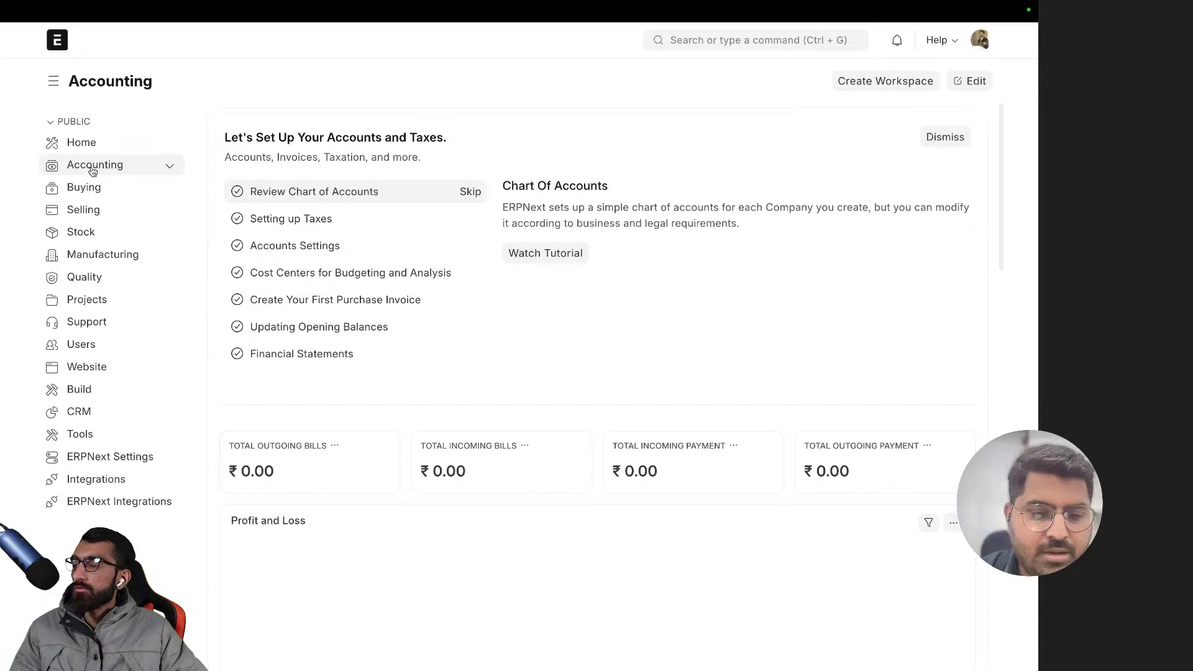
{"action": "left_click", "coordinate": [169, 169]}
{"action": "left_click", "coordinate": [169, 169]}
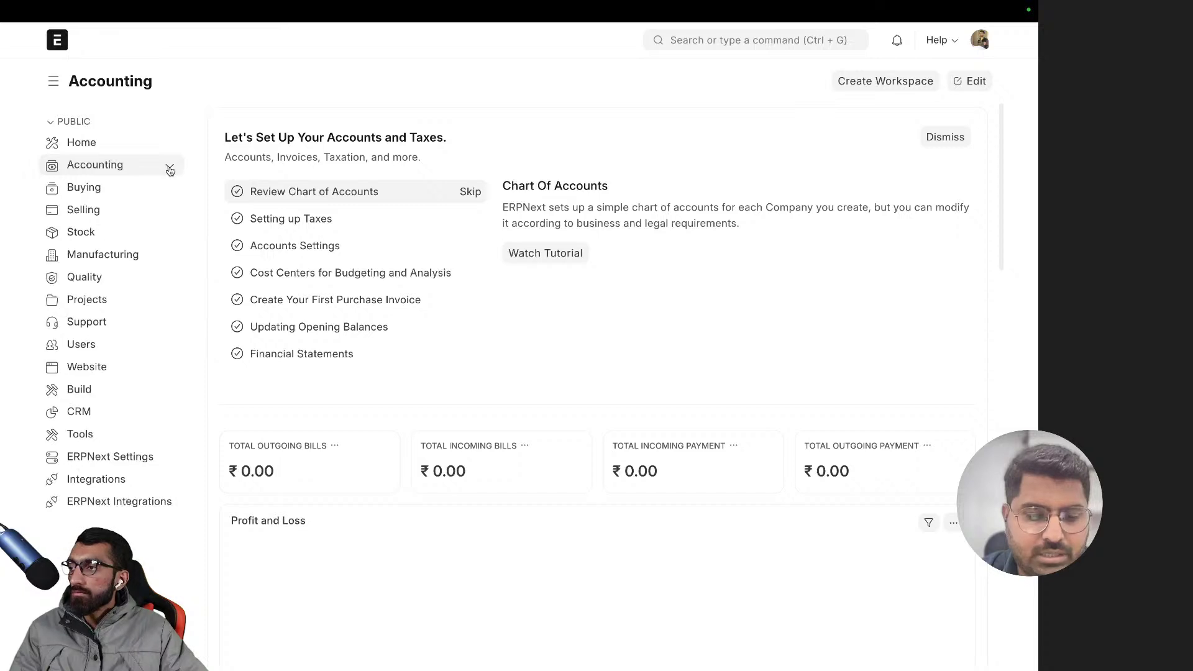
{"action": "scroll", "coordinate": [459, 298], "scroll_direction": "down", "scroll_amount": 10}
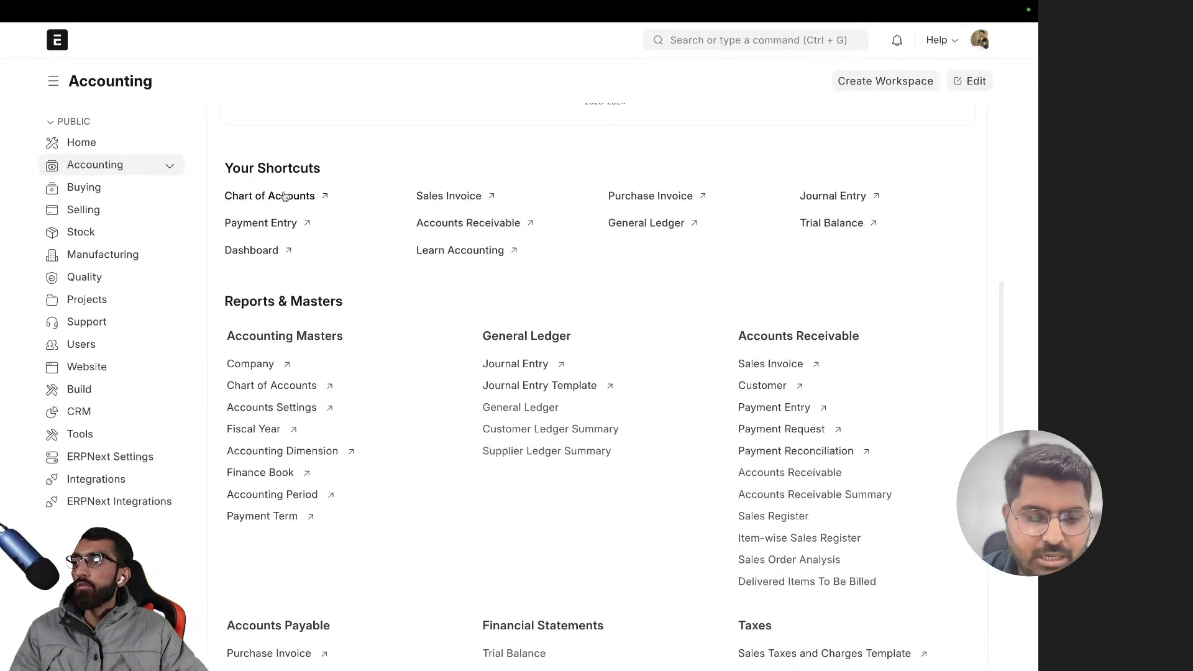
{"action": "left_click", "coordinate": [285, 197]}
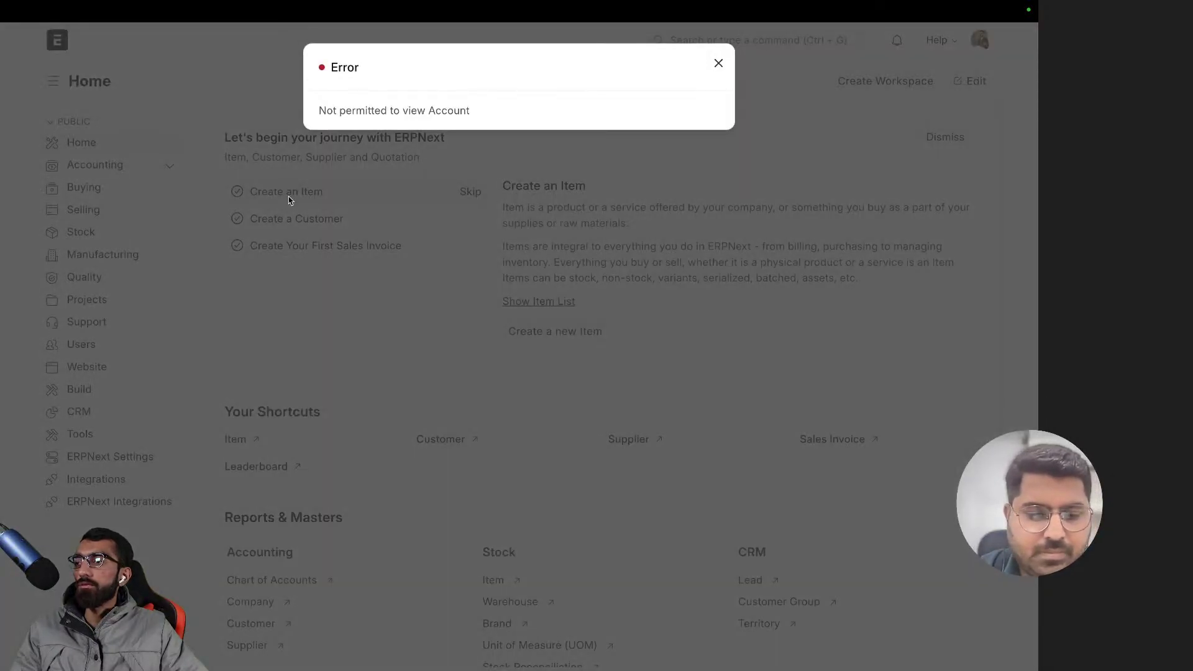
{"action": "left_click", "coordinate": [793, 119]}
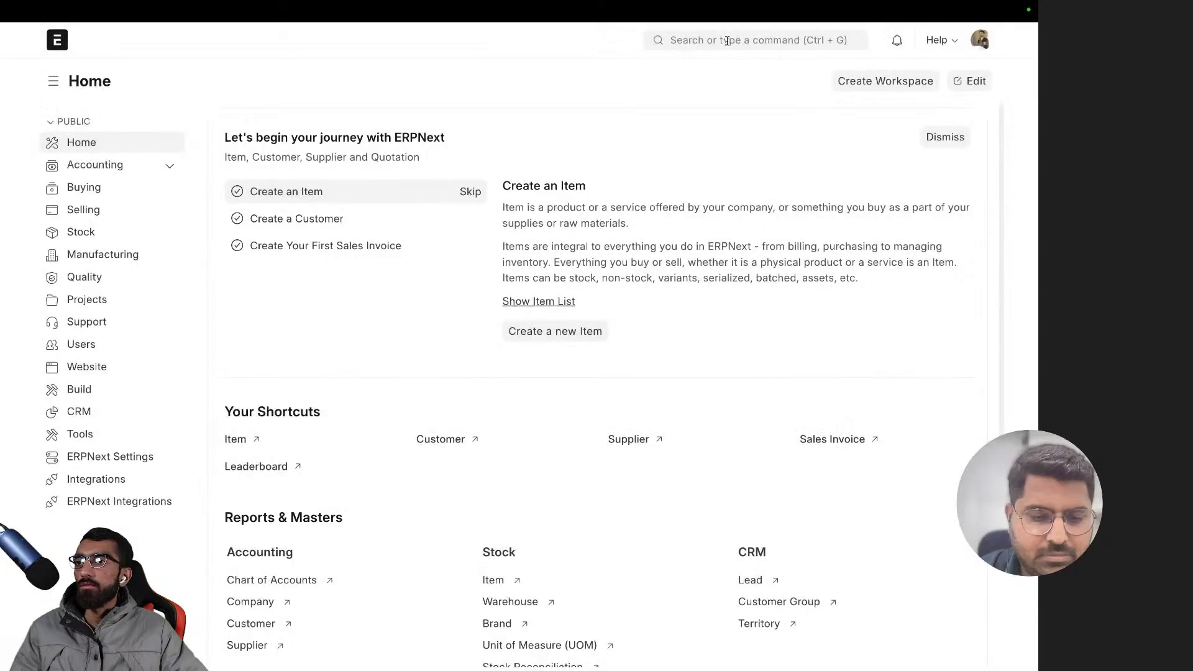
{"action": "scroll", "coordinate": [391, 449], "scroll_direction": "down", "scroll_amount": 3}
{"action": "scroll", "coordinate": [391, 450], "scroll_direction": "up", "scroll_amount": 3}
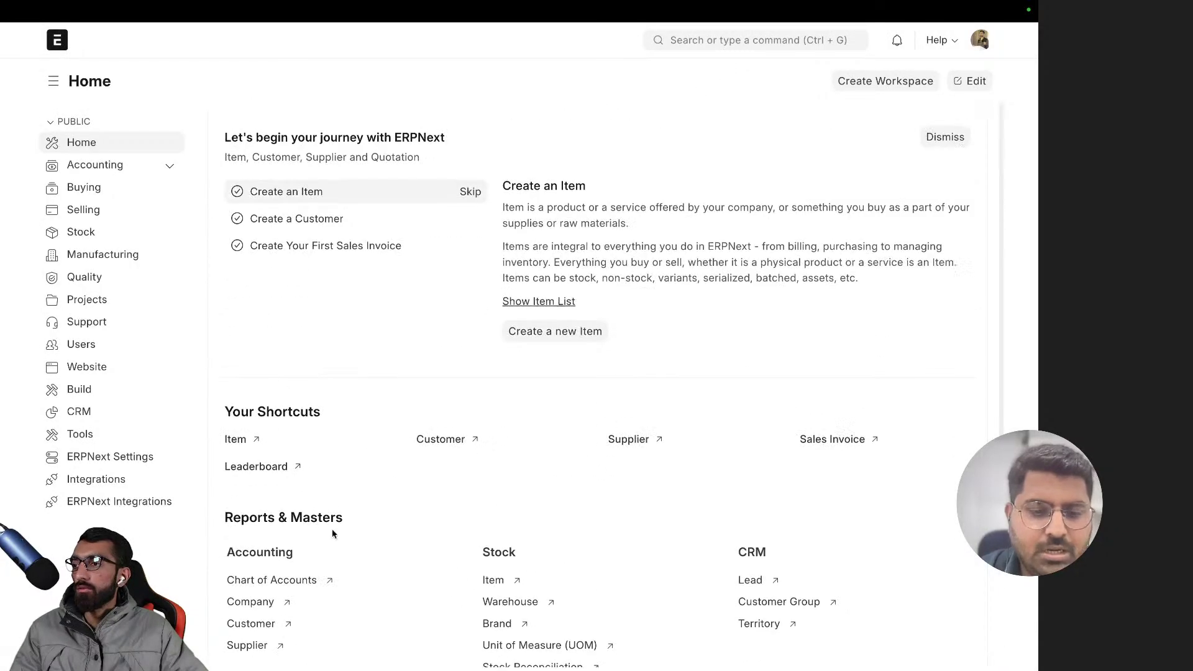
{"action": "left_click", "coordinate": [299, 579]}
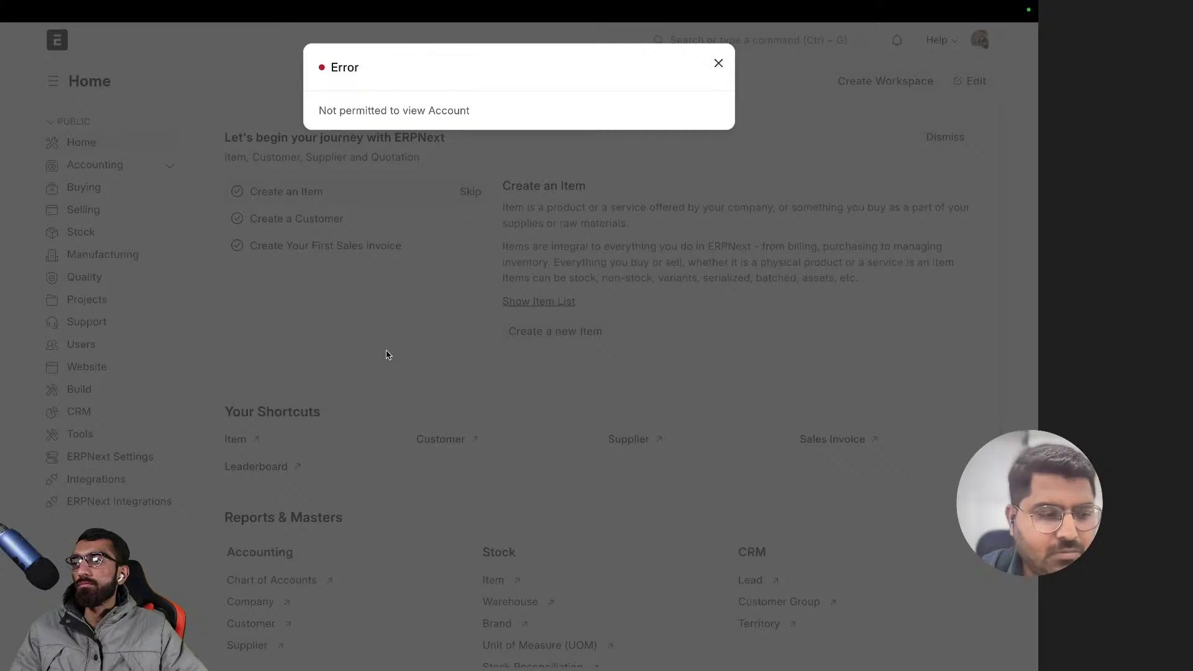
{"action": "left_click", "coordinate": [386, 355]}
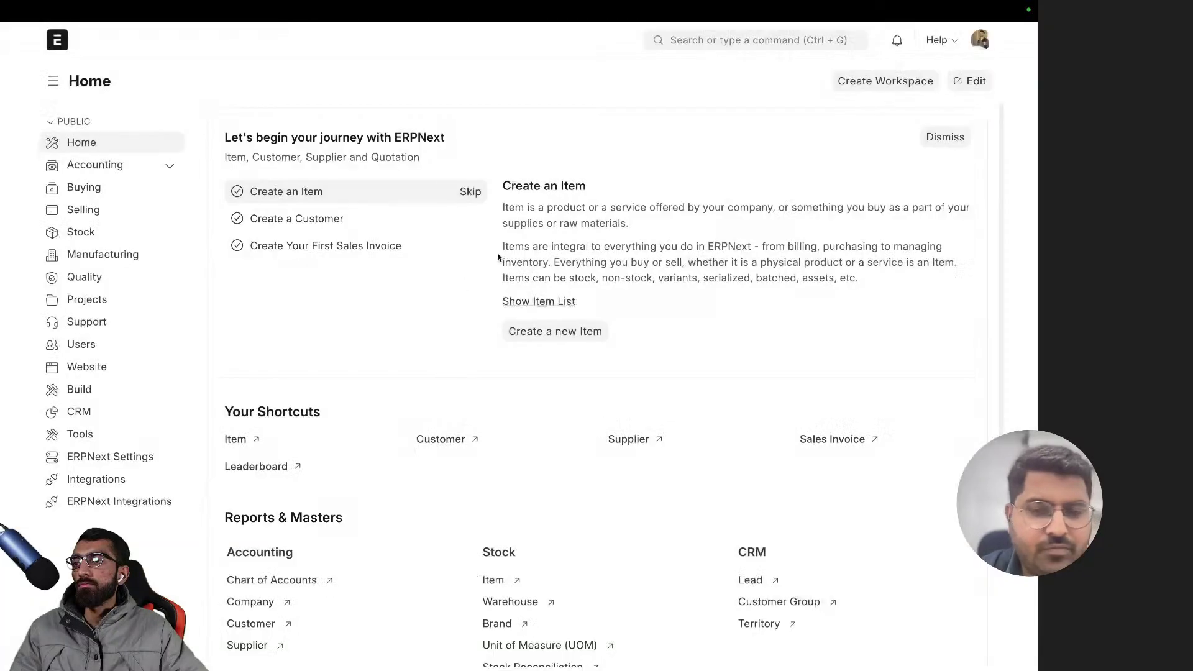
- Search 'user' and open the listed user's record from the User list
{"action": "left_click", "coordinate": [780, 41]}
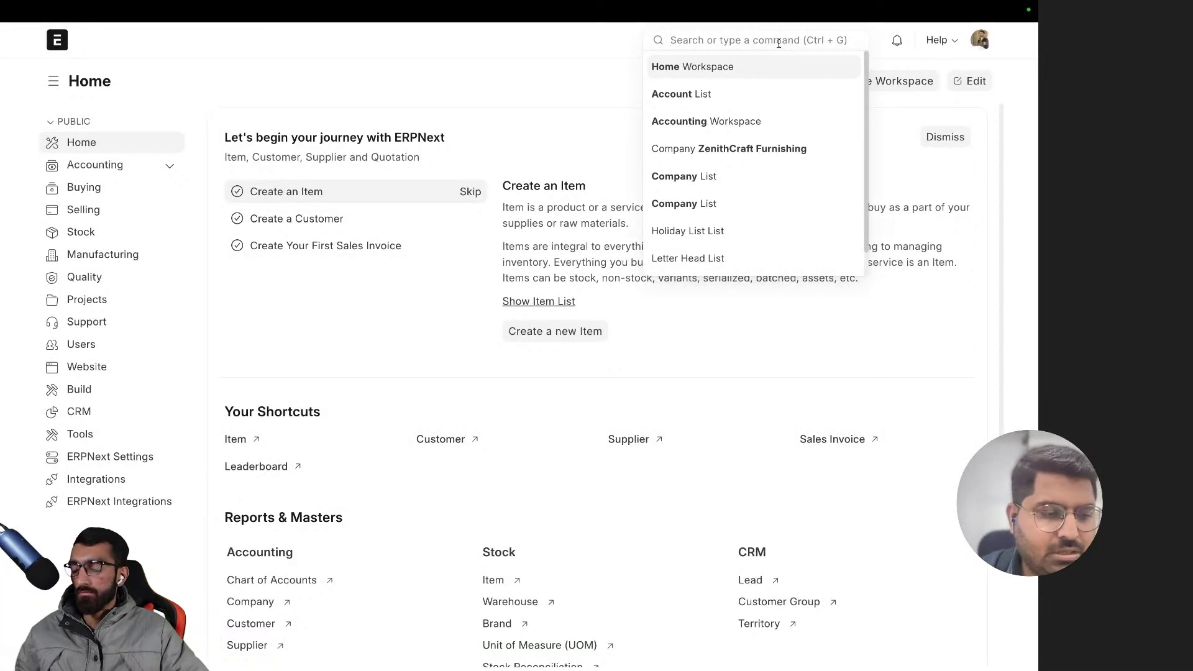
{"action": "type", "text": "user"}
{"action": "key", "text": "Return"}
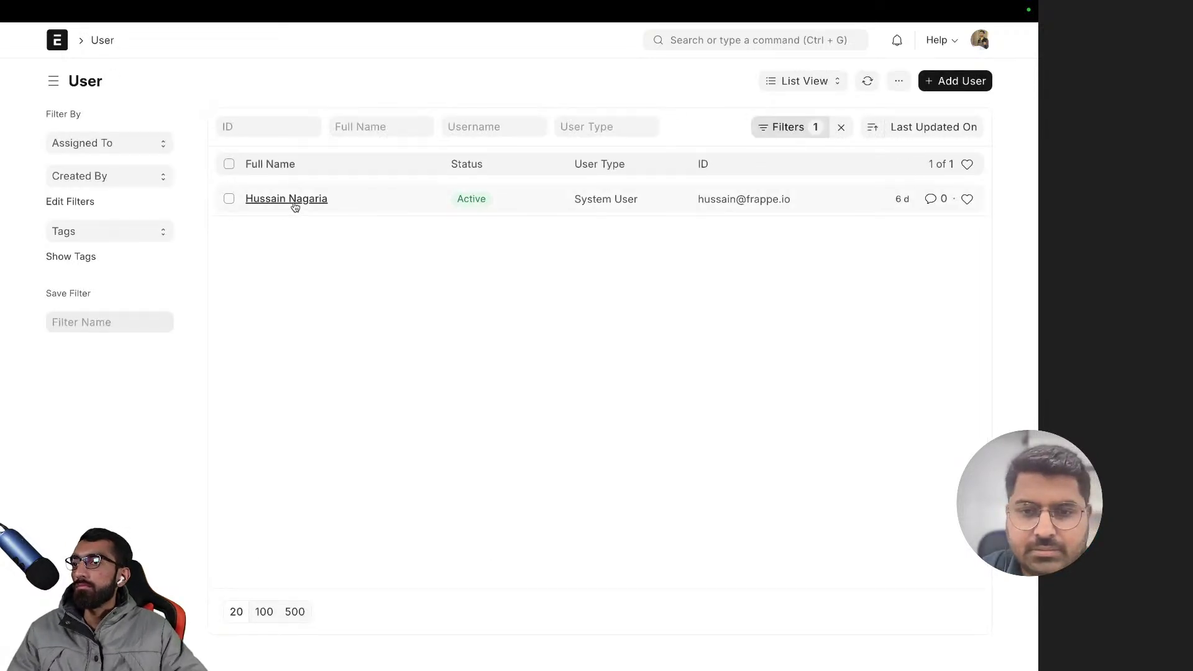
{"action": "left_click", "coordinate": [295, 202]}
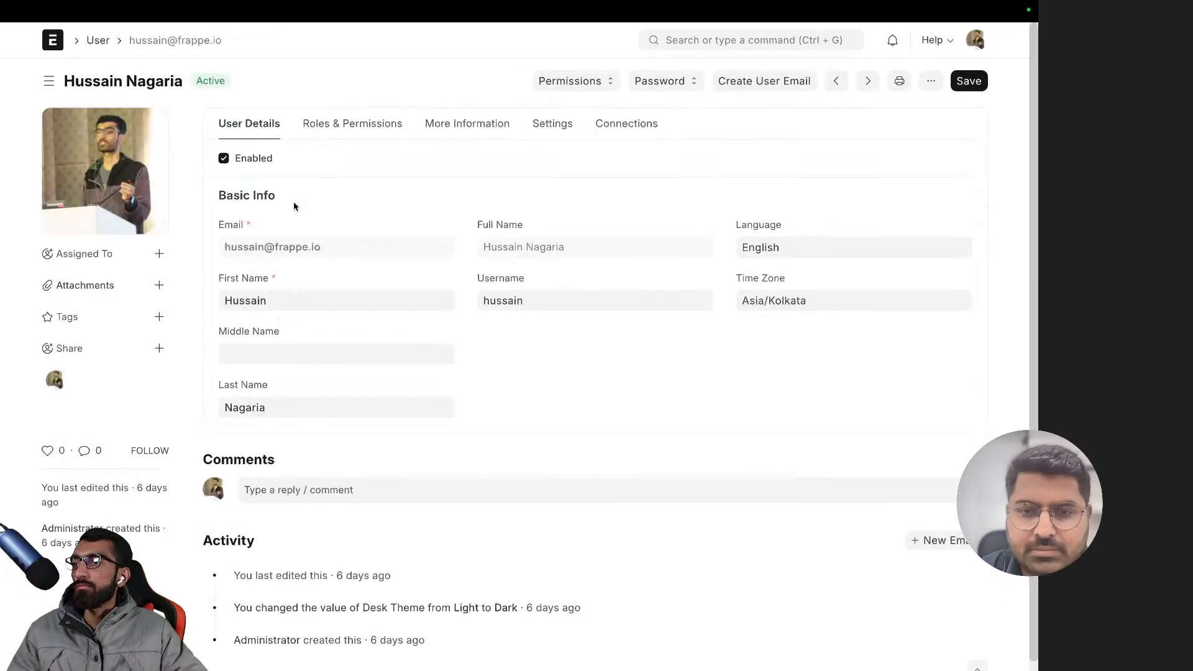
- Open My Profile from the account menu and dismiss its edit dialog
{"action": "left_click", "coordinate": [976, 41]}
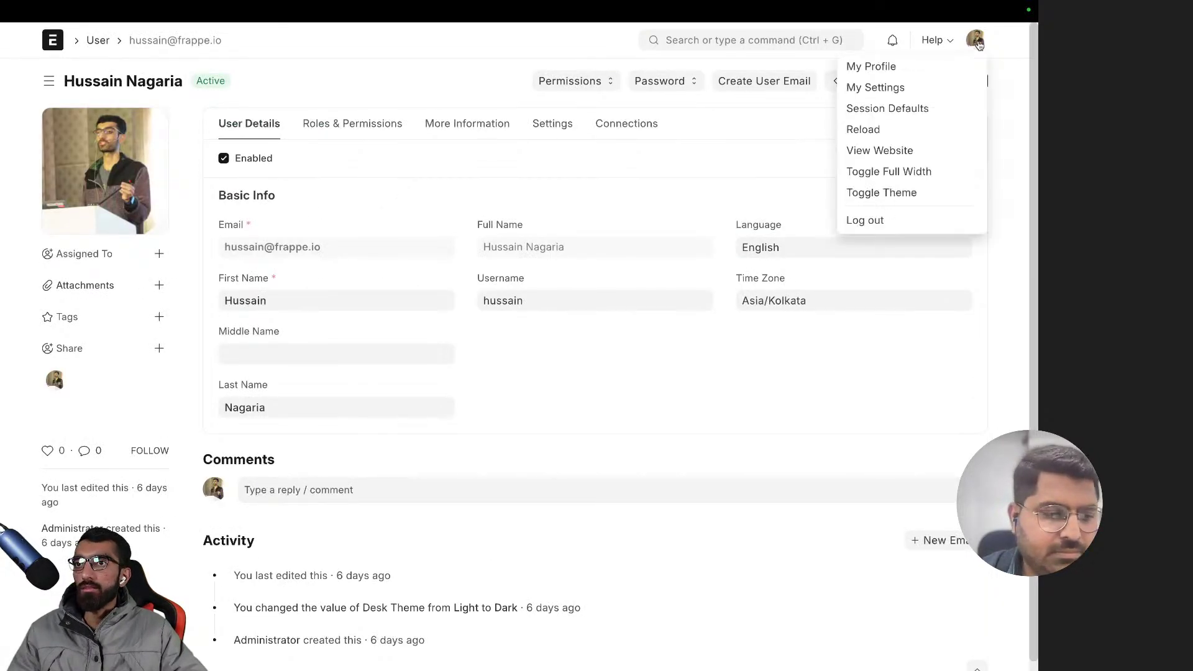
{"action": "left_click", "coordinate": [885, 67]}
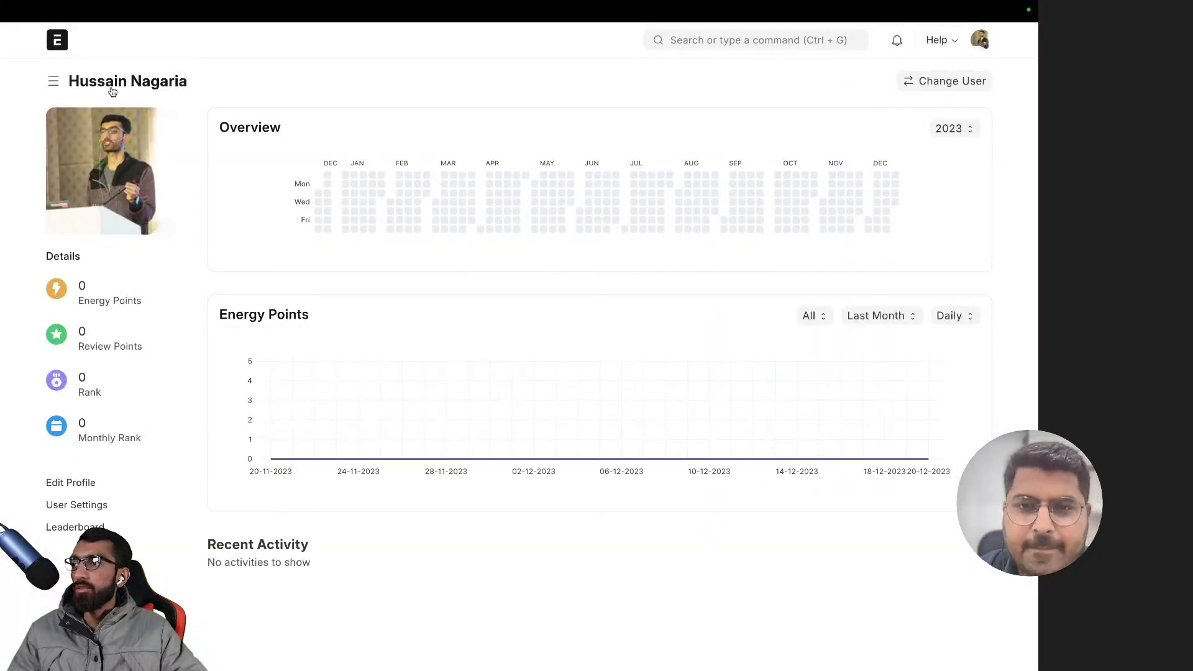
{"action": "left_click", "coordinate": [74, 488]}
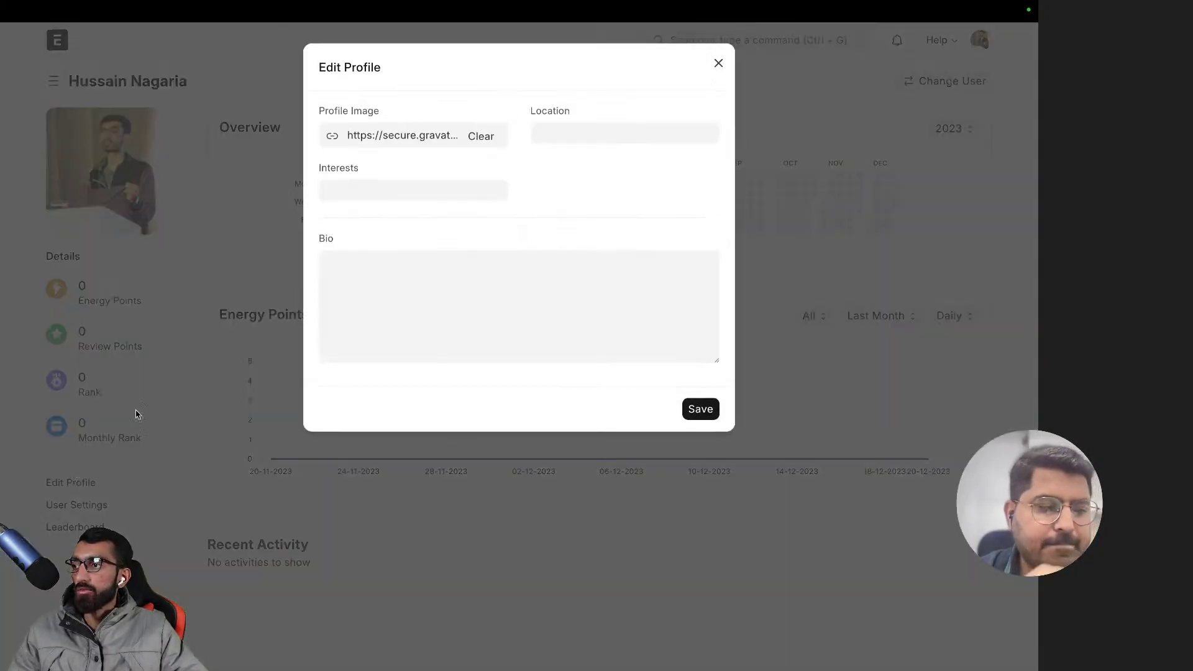
{"action": "left_click", "coordinate": [221, 240]}
{"action": "scroll", "coordinate": [222, 239], "scroll_direction": "left", "scroll_amount": 5}
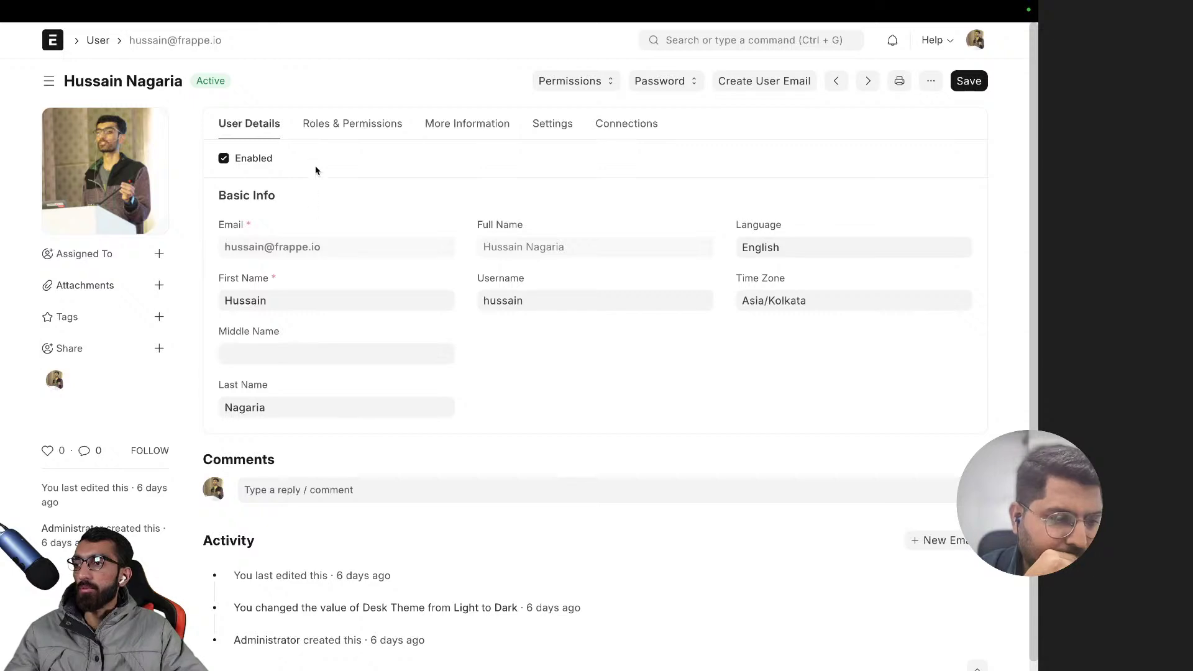
{"action": "mouse_move", "coordinate": [137, 166]}
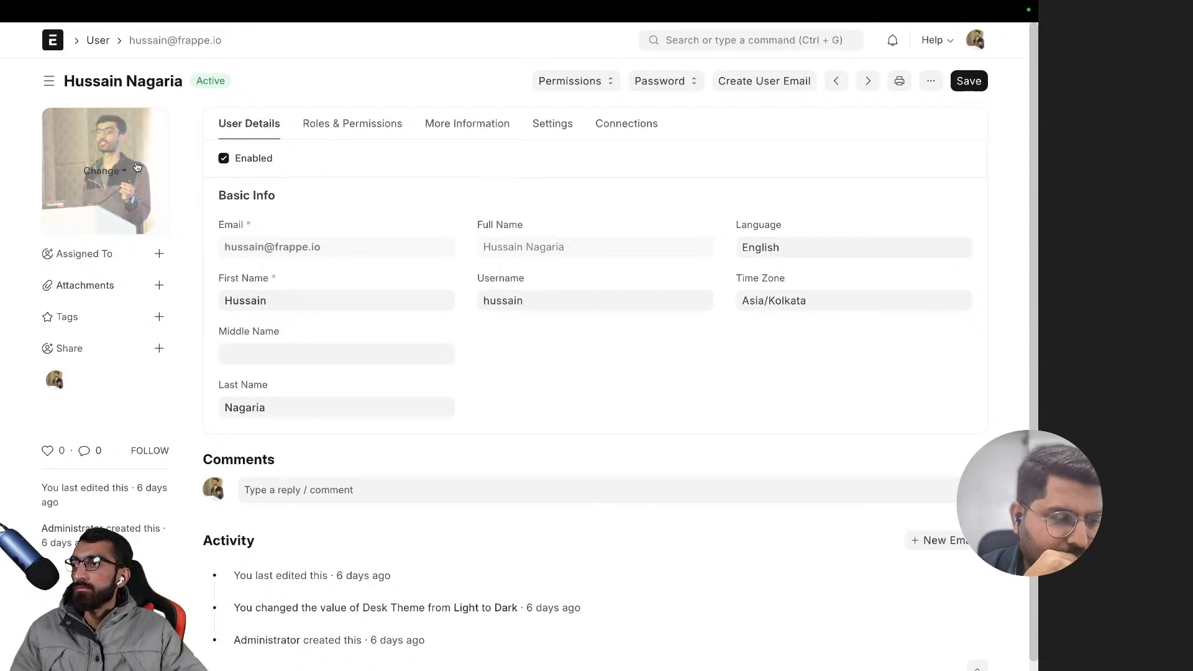
- Return to the User list, clear its filter and reopen the user's record
{"action": "left_click", "coordinate": [98, 41]}
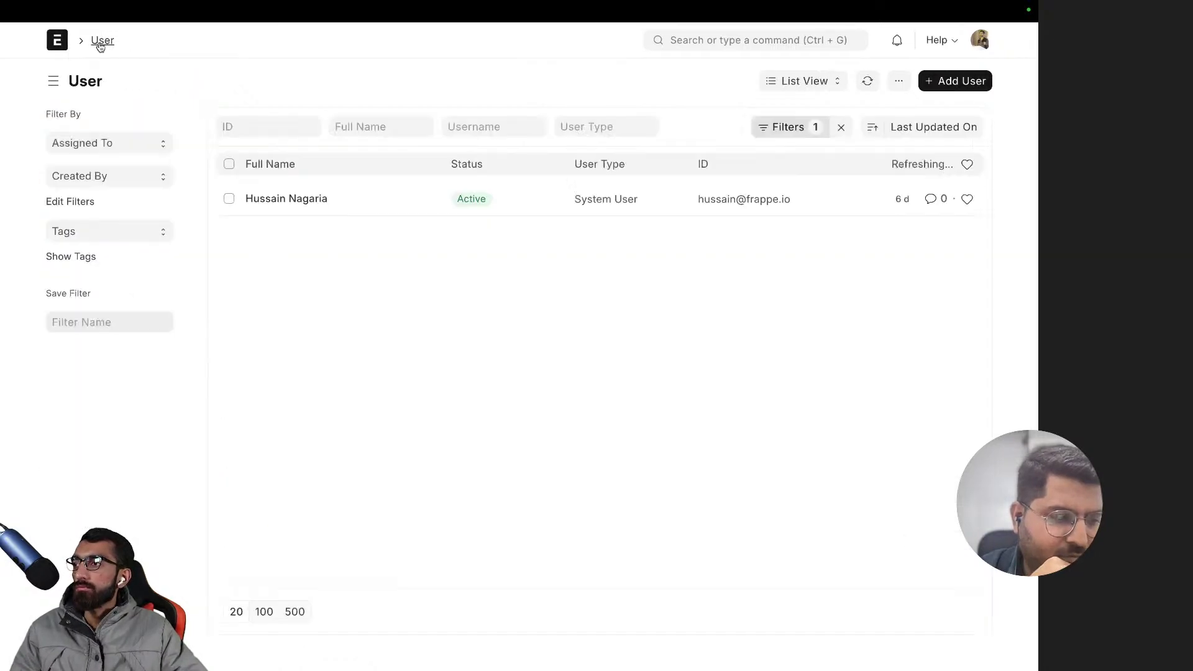
{"action": "left_click", "coordinate": [842, 127]}
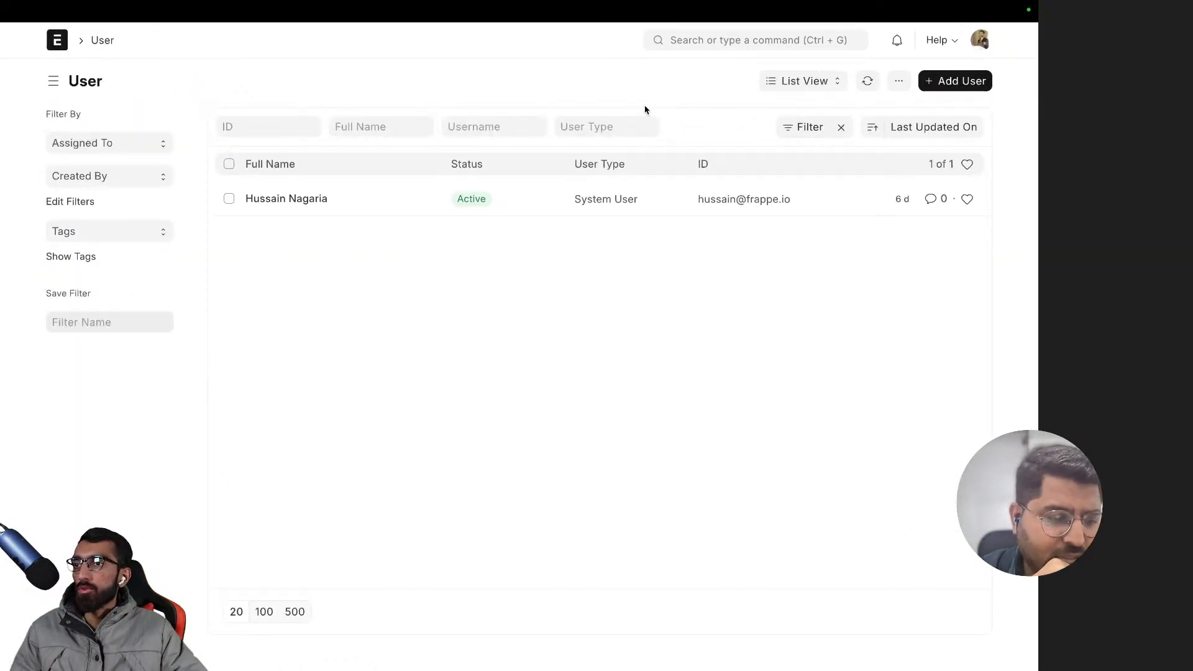
{"action": "left_click", "coordinate": [298, 201]}
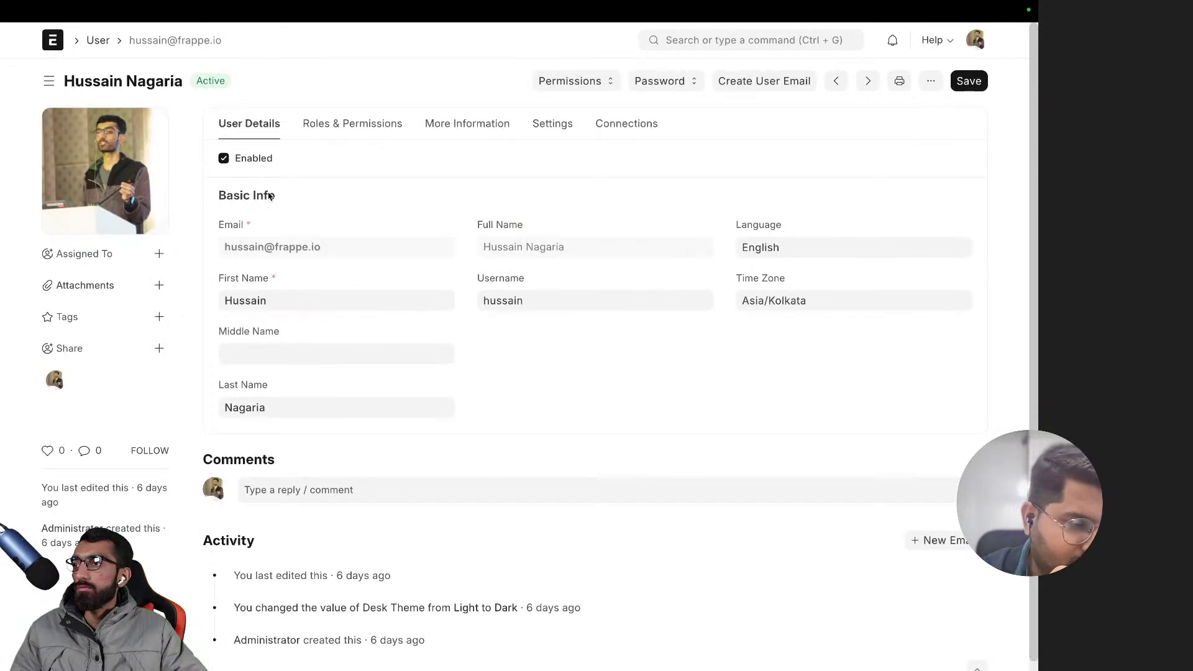
- Scroll through the user's Roles and Allow Modules checkboxes, then switch spaces to VDO.Ninja
{"action": "left_click", "coordinate": [339, 127]}
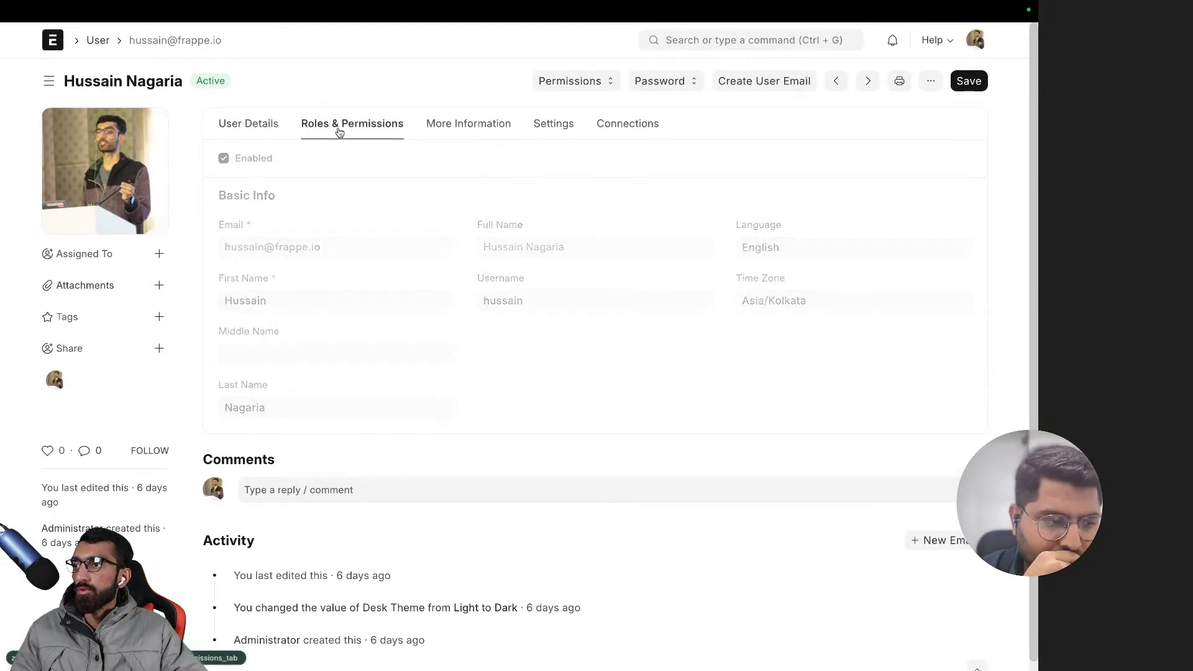
{"action": "scroll", "coordinate": [315, 273], "scroll_direction": "down", "scroll_amount": 1}
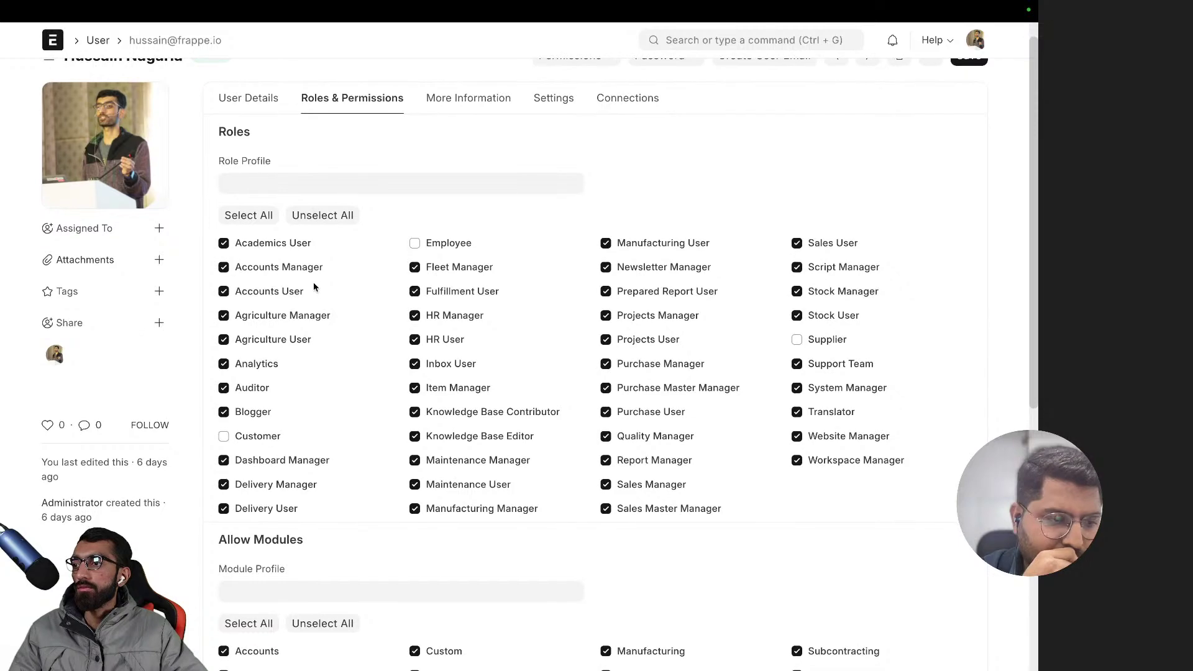
{"action": "scroll", "coordinate": [372, 277], "scroll_direction": "down", "scroll_amount": 4}
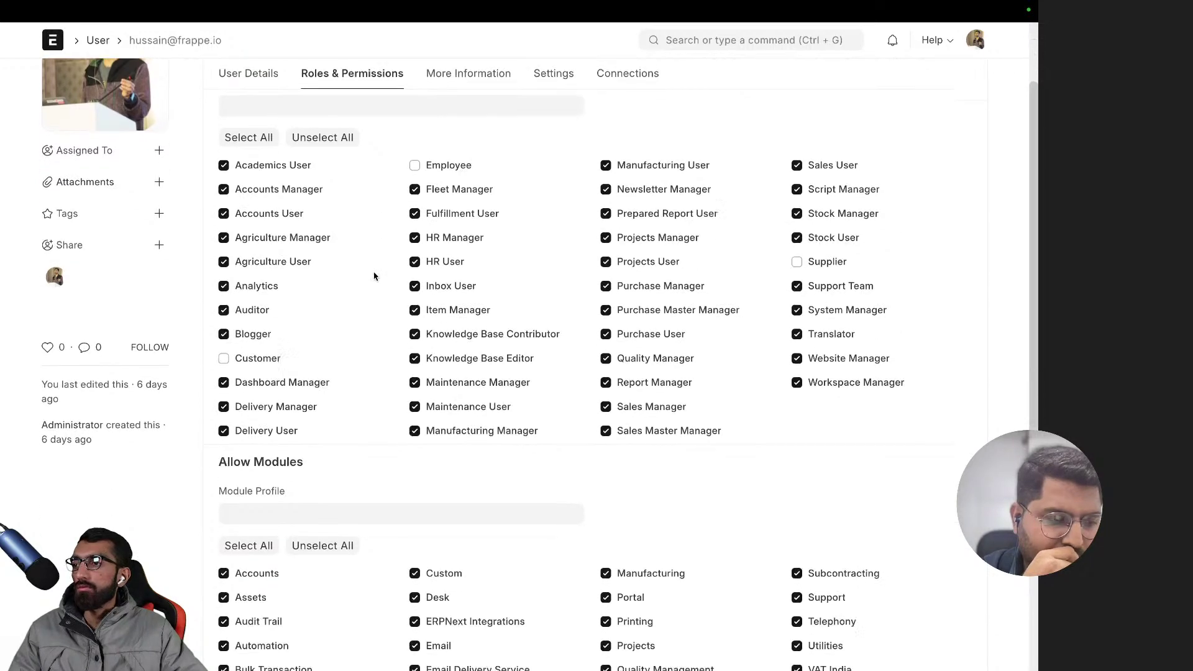
{"action": "scroll", "coordinate": [373, 275], "scroll_direction": "up", "scroll_amount": 4}
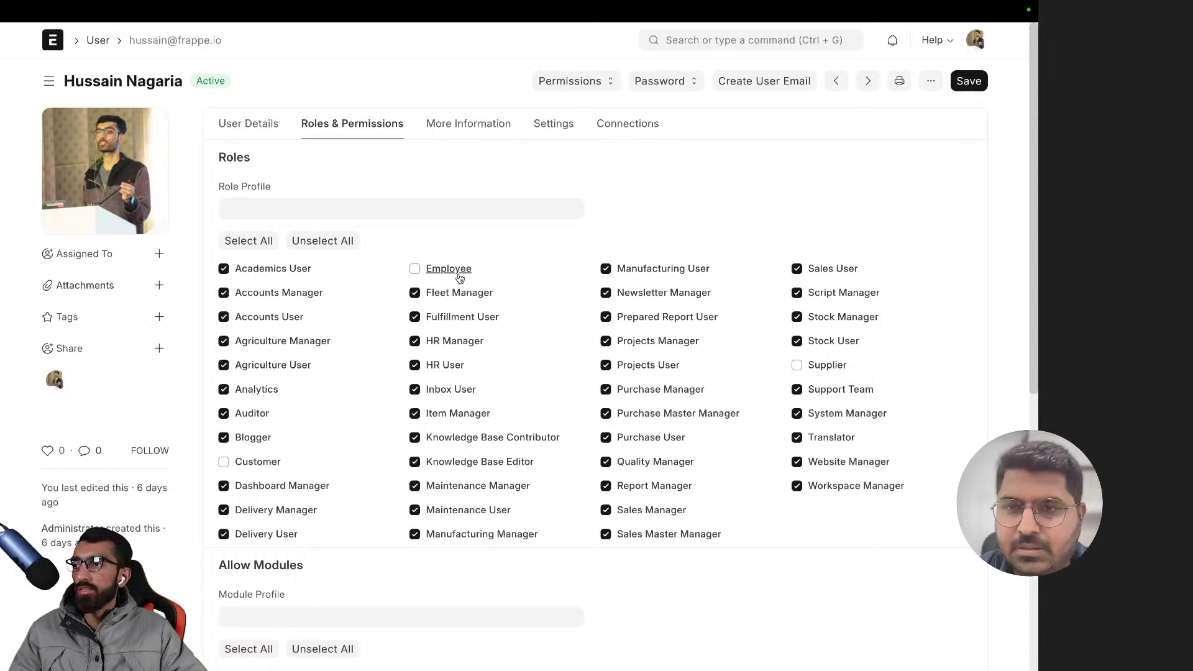
{"action": "scroll", "coordinate": [295, 420], "scroll_direction": "down", "scroll_amount": 1}
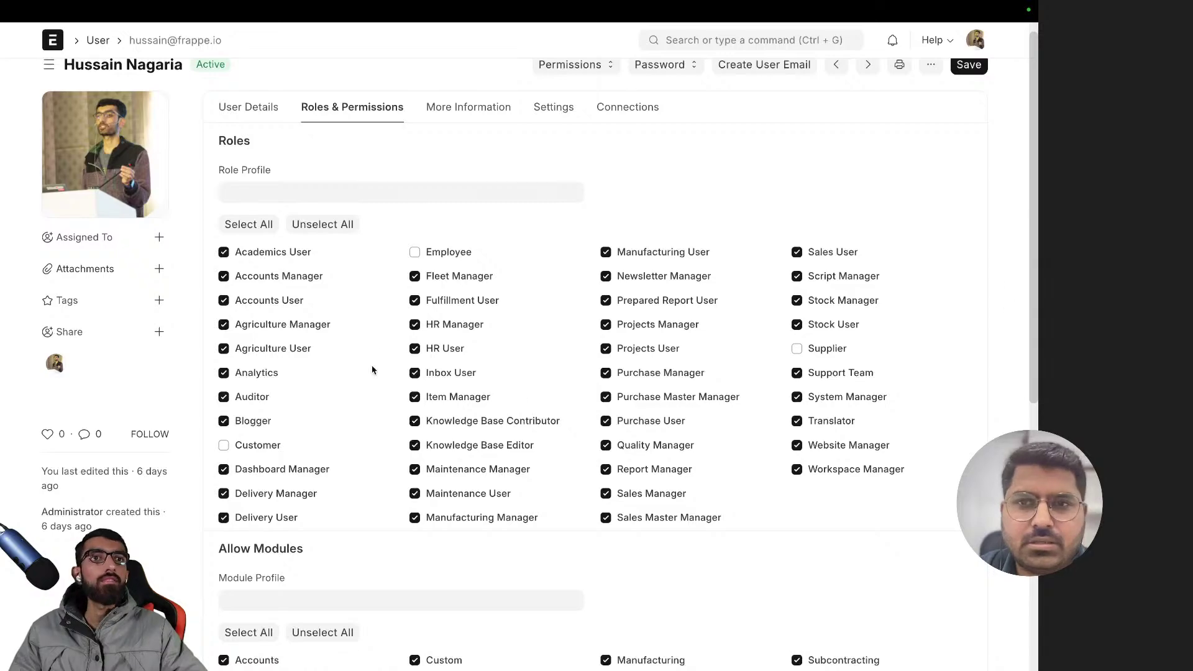
{"action": "key", "text": "ctrl+Left"}
{"action": "key", "text": "ctrl+Right"}
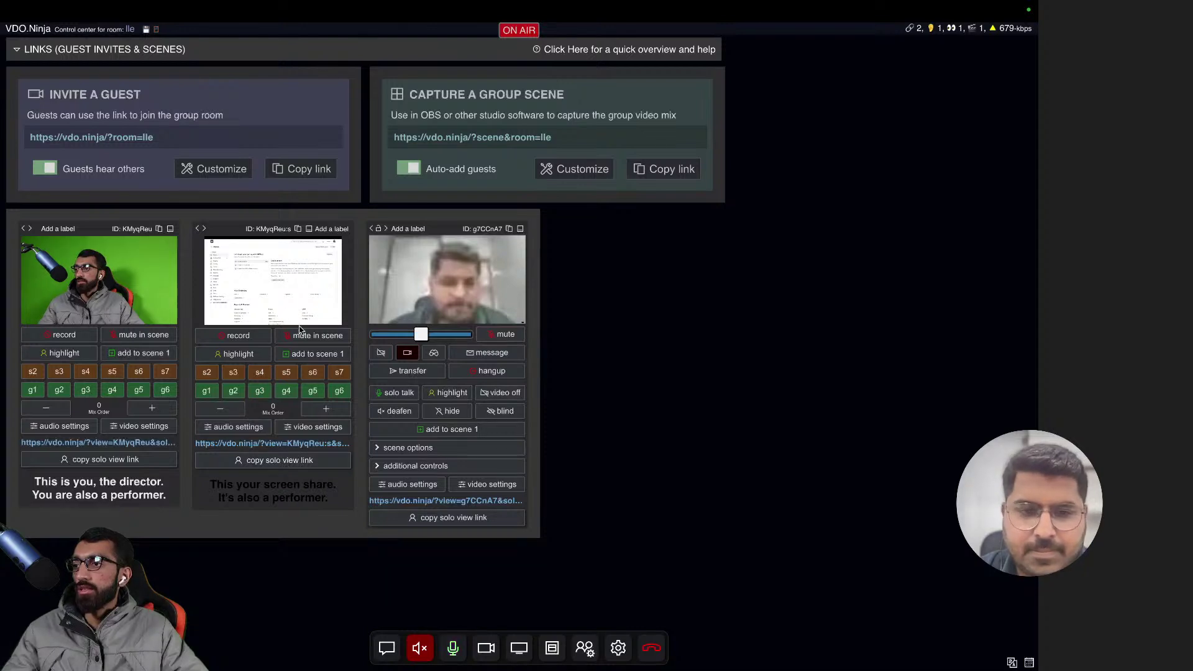
- Share the entire Screen 1 with the VDO.Ninja room and hide the sharing notice
{"action": "left_click", "coordinate": [519, 648]}
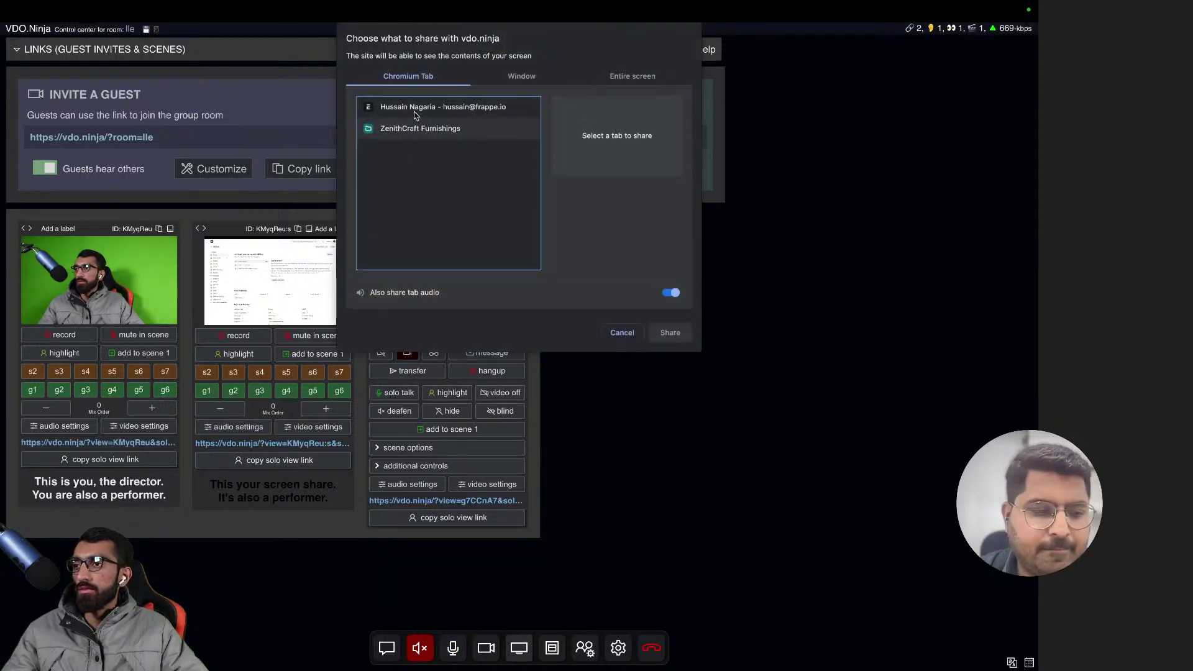
{"action": "left_click", "coordinate": [608, 77]}
{"action": "left_click", "coordinate": [488, 165]}
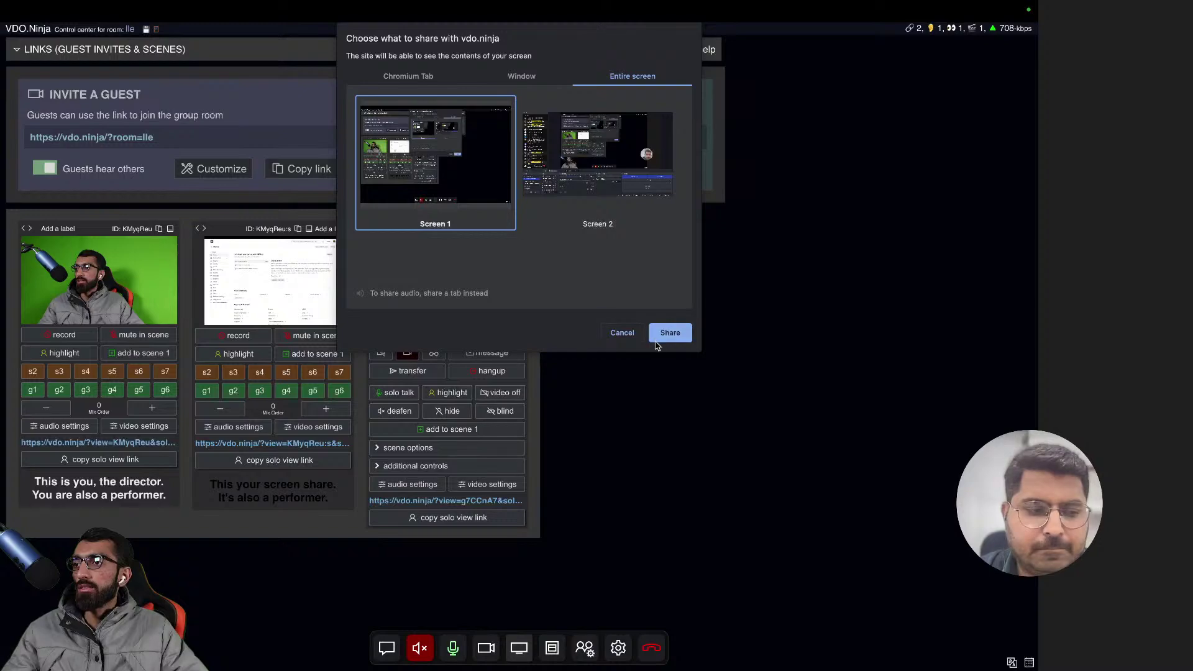
{"action": "left_click", "coordinate": [671, 334]}
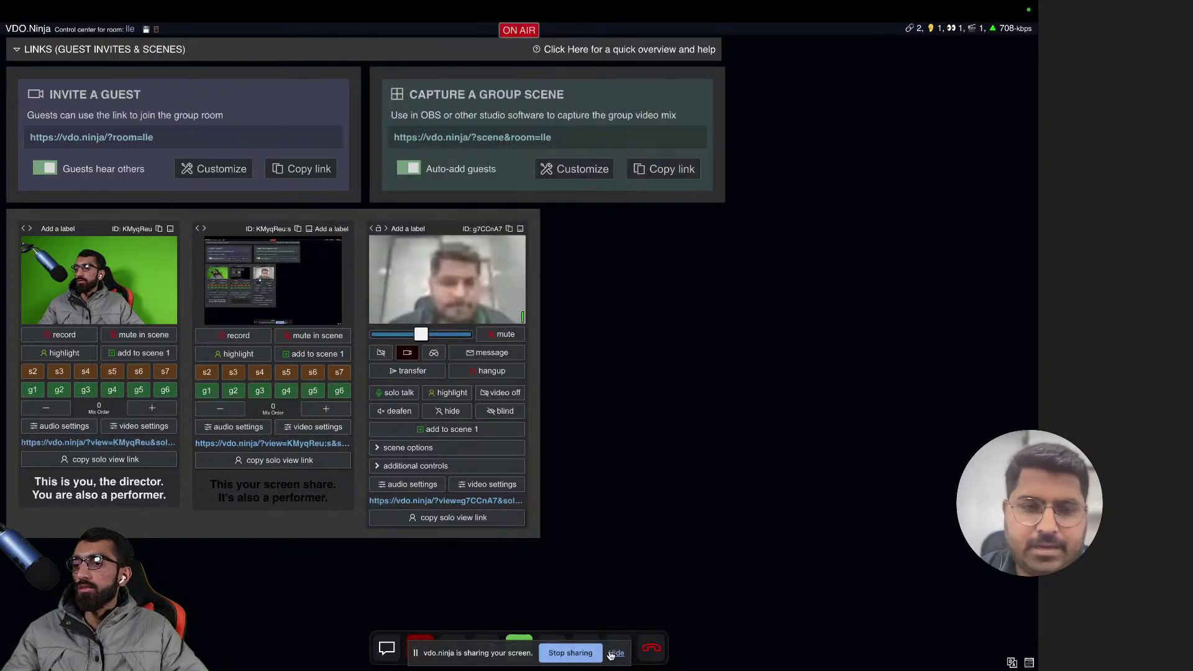
{"action": "left_click", "coordinate": [615, 653]}
{"action": "key", "text": "ctrl+Left"}
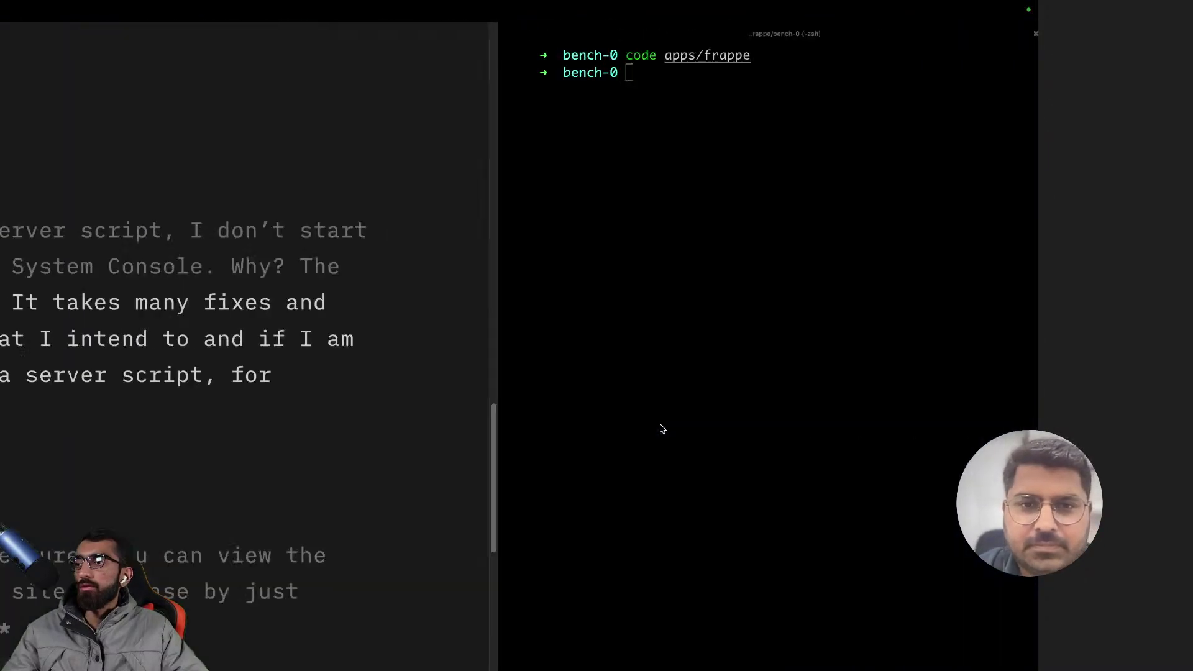
- Back in the user form, uncheck and recheck Accounts under Allow Modules
{"action": "key", "text": "ctrl+Left"}
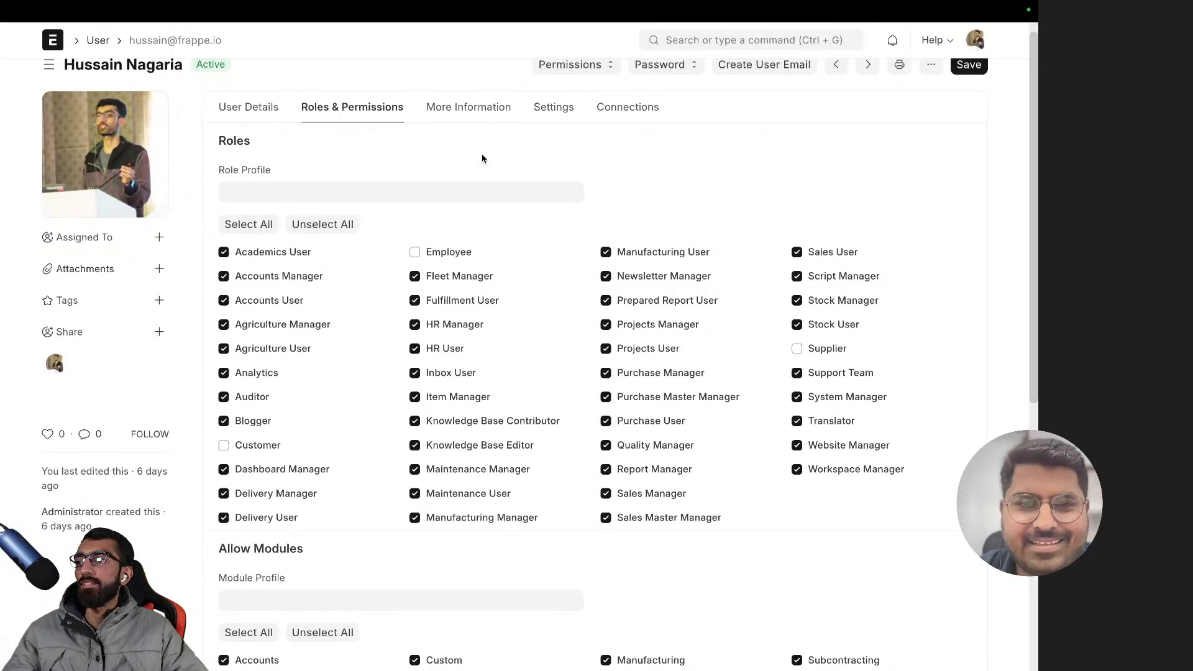
{"action": "scroll", "coordinate": [443, 239], "scroll_direction": "up", "scroll_amount": 1}
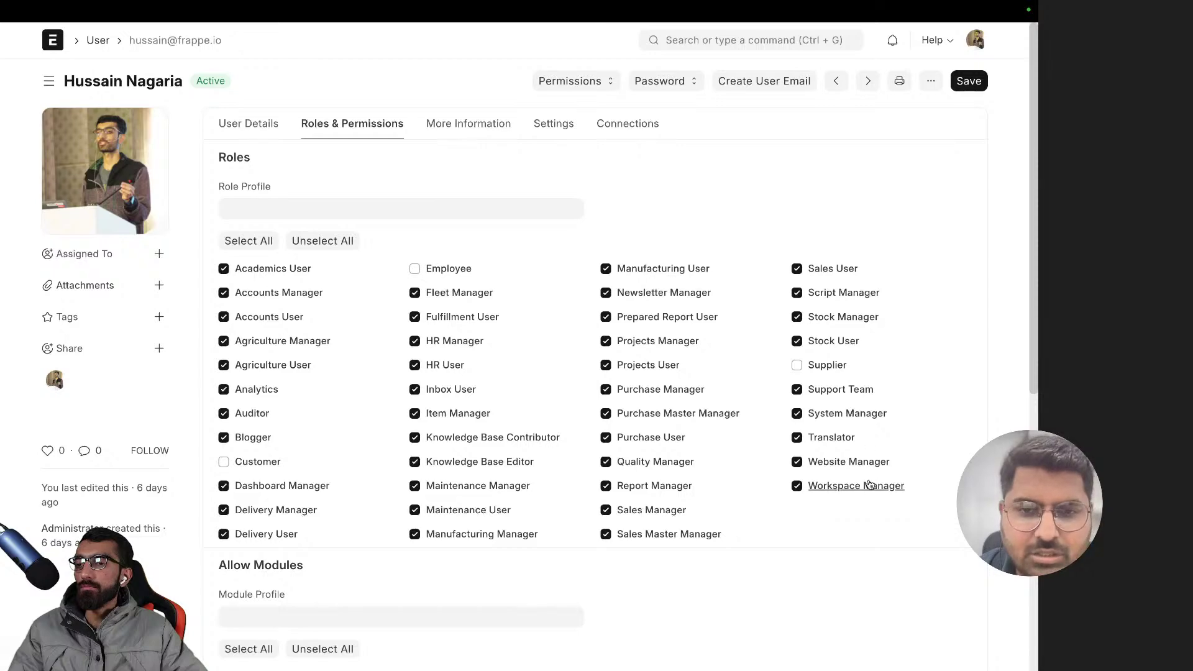
{"action": "scroll", "coordinate": [314, 377], "scroll_direction": "down", "scroll_amount": 6}
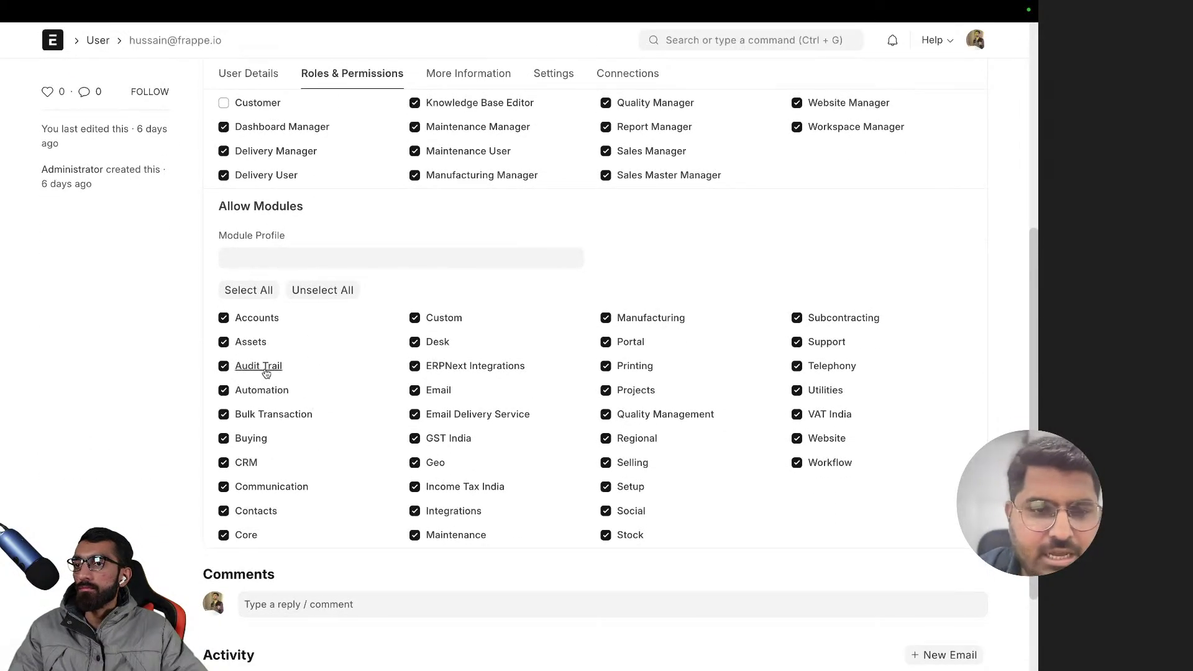
{"action": "left_click", "coordinate": [266, 322]}
{"action": "left_click", "coordinate": [266, 322]}
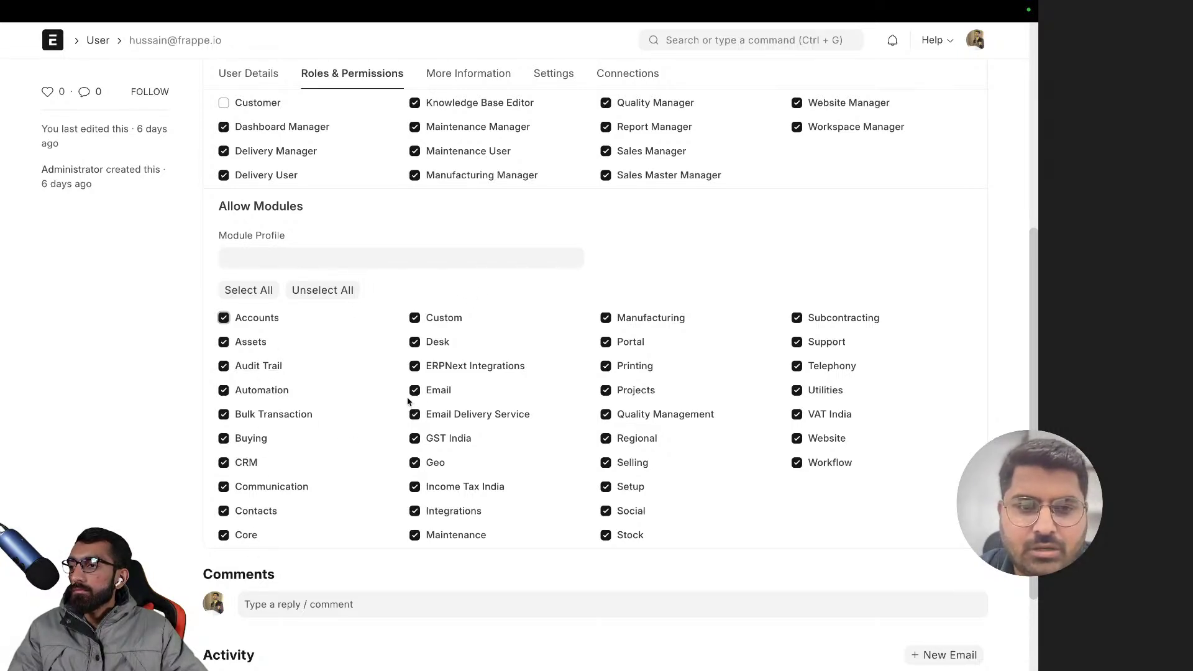
- Open the Accounts Manager role's permissions from the Roles list
{"action": "scroll", "coordinate": [452, 259], "scroll_direction": "up", "scroll_amount": 3}
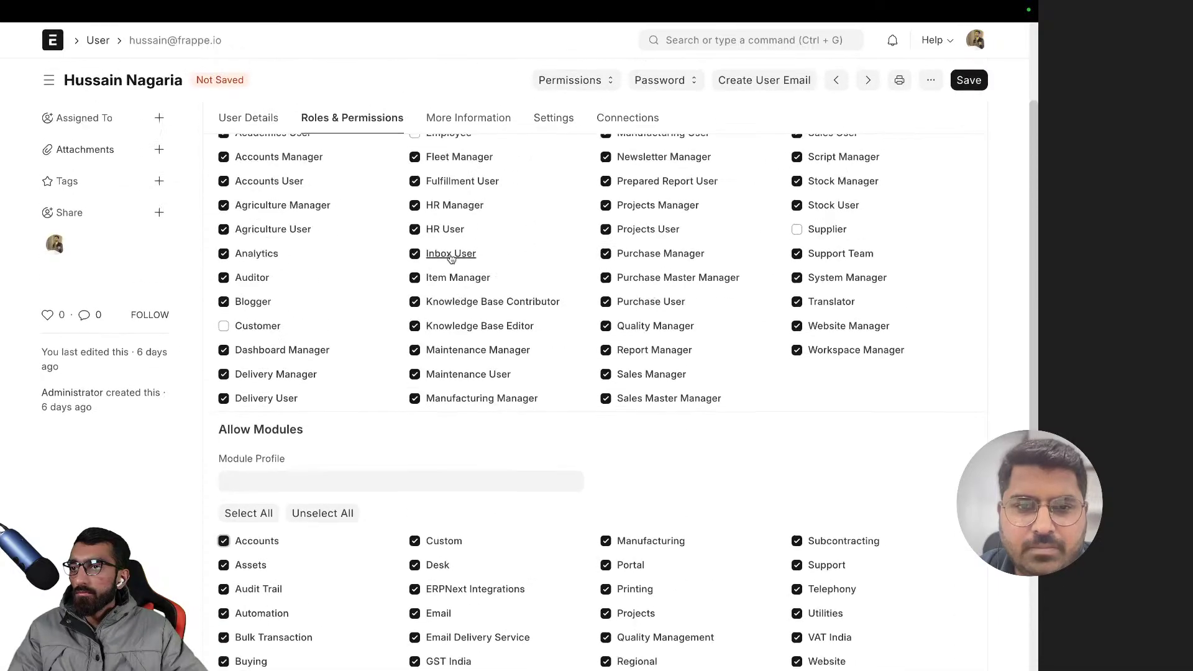
{"action": "scroll", "coordinate": [451, 258], "scroll_direction": "up", "scroll_amount": 1}
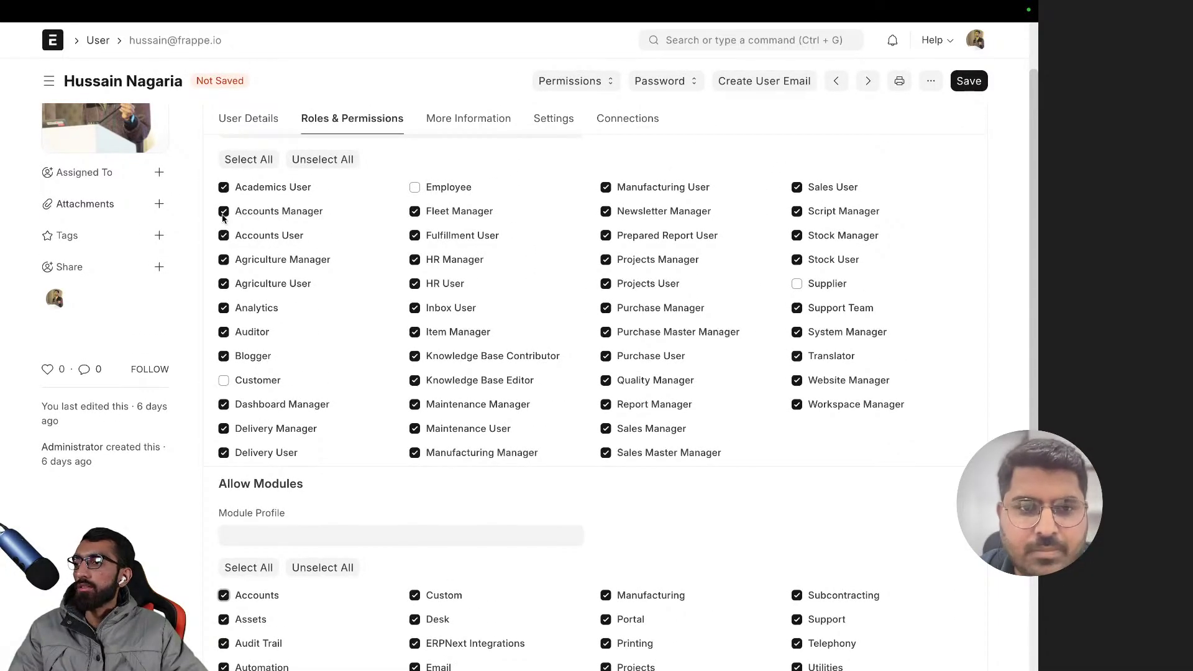
{"action": "left_click", "coordinate": [261, 213]}
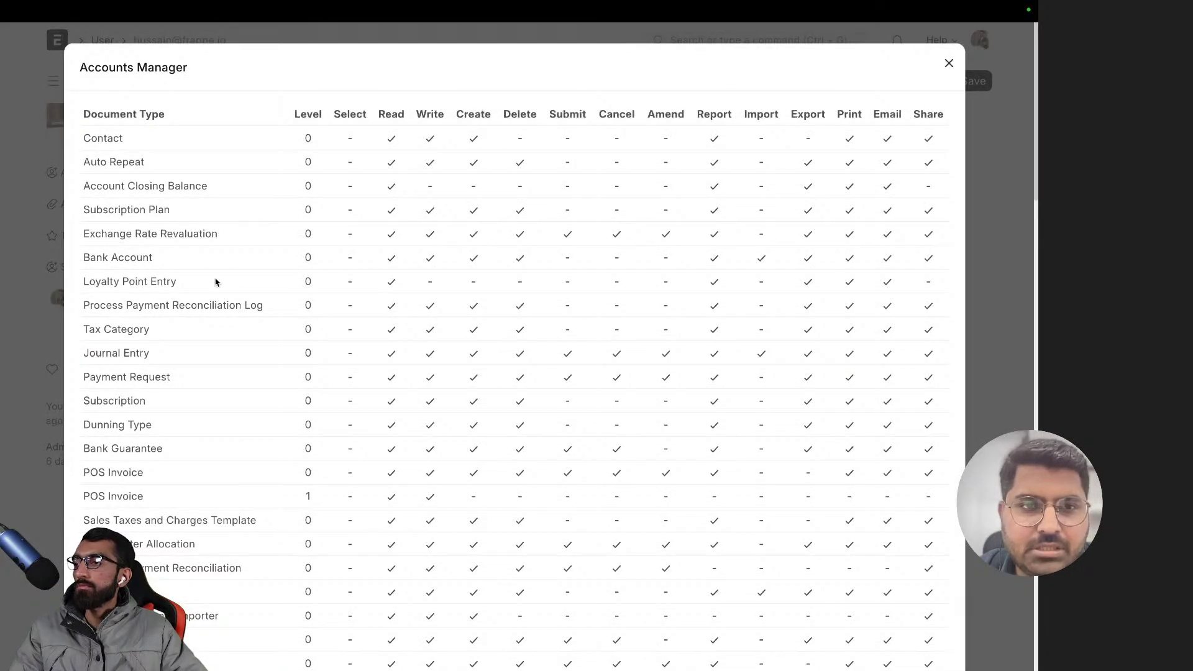
- Review the Accounts Manager document permissions, close the overview and return to the Home workspace
{"action": "scroll", "coordinate": [215, 283], "scroll_direction": "down", "scroll_amount": 8}
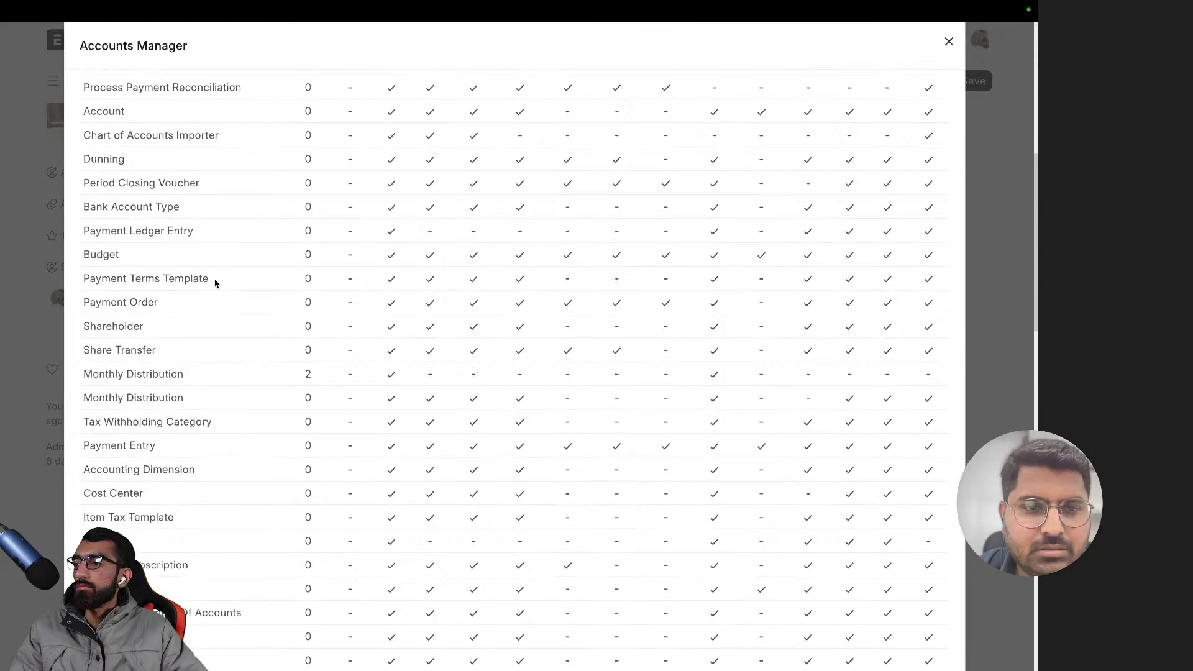
{"action": "scroll", "coordinate": [215, 283], "scroll_direction": "down", "scroll_amount": 15}
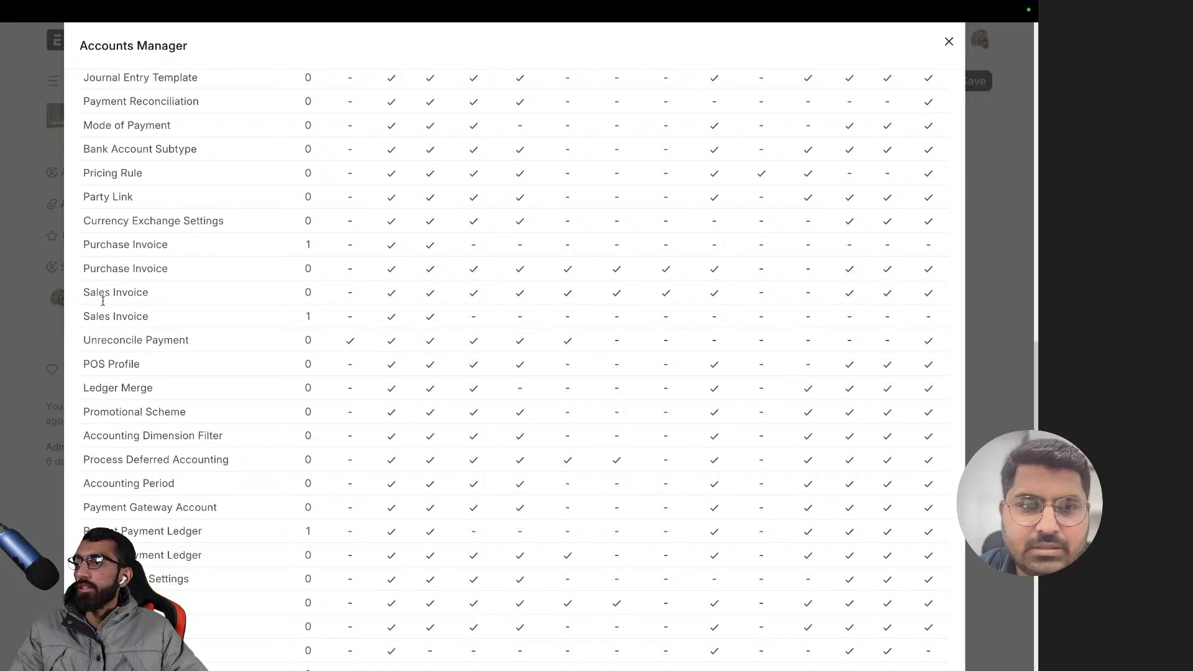
{"action": "scroll", "coordinate": [166, 411], "scroll_direction": "down", "scroll_amount": 10}
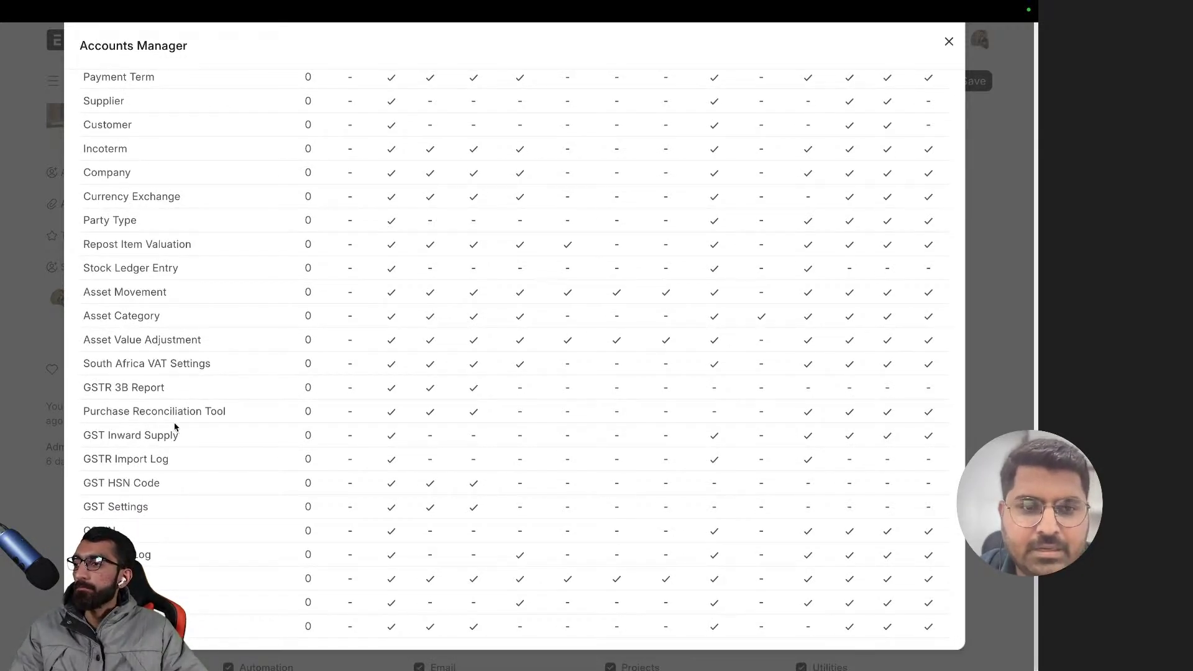
{"action": "scroll", "coordinate": [175, 426], "scroll_direction": "up", "scroll_amount": 20}
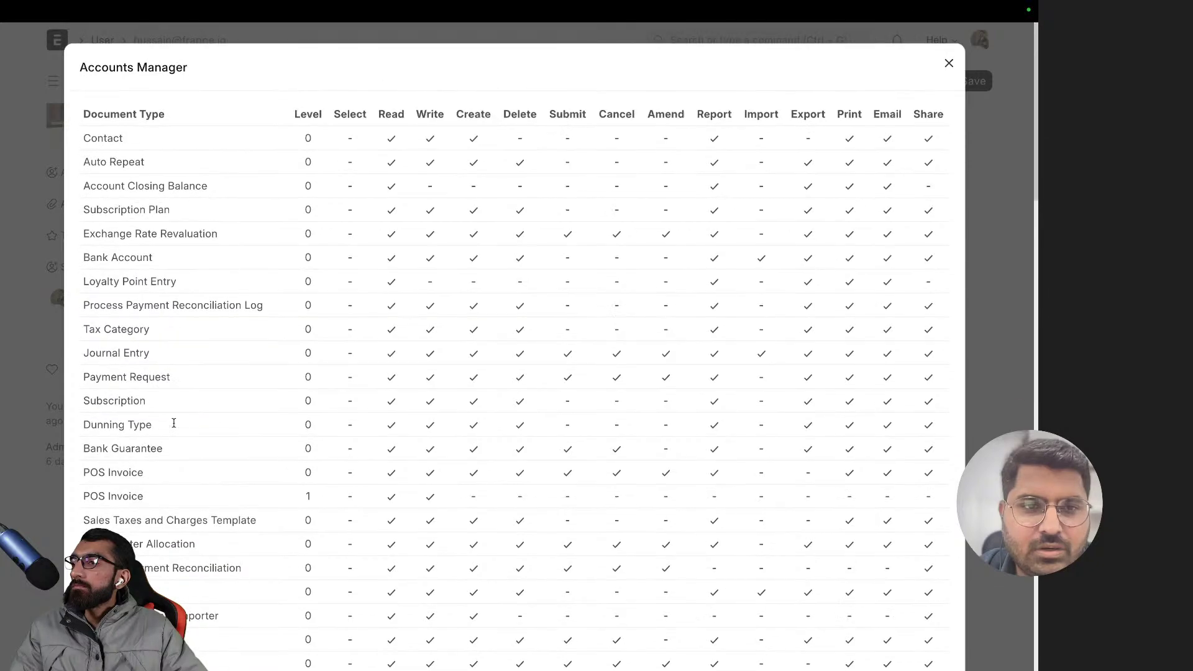
{"action": "scroll", "coordinate": [122, 298], "scroll_direction": "down", "scroll_amount": 1}
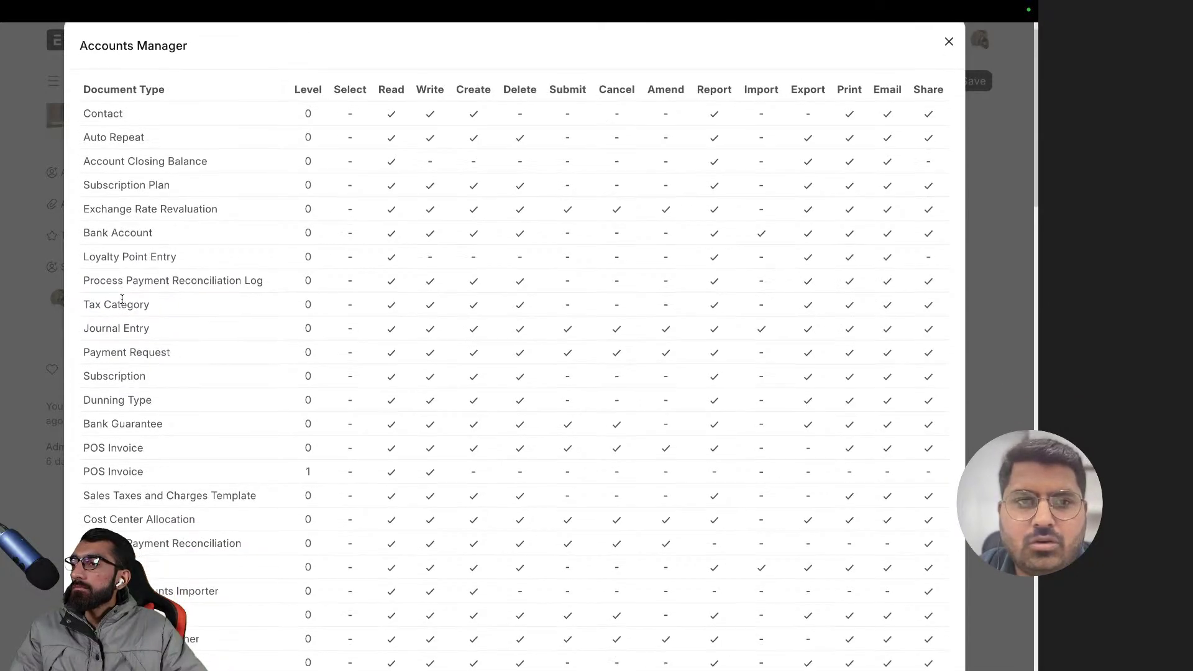
{"action": "left_click", "coordinate": [1002, 269]}
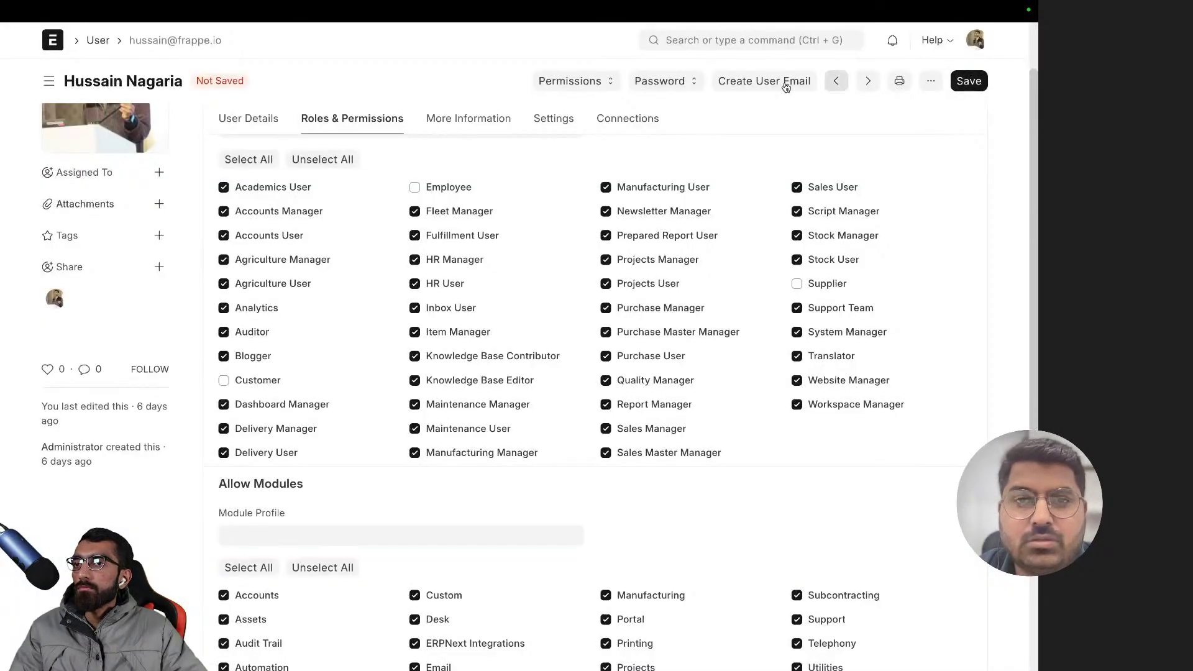
{"action": "left_click", "coordinate": [52, 43]}
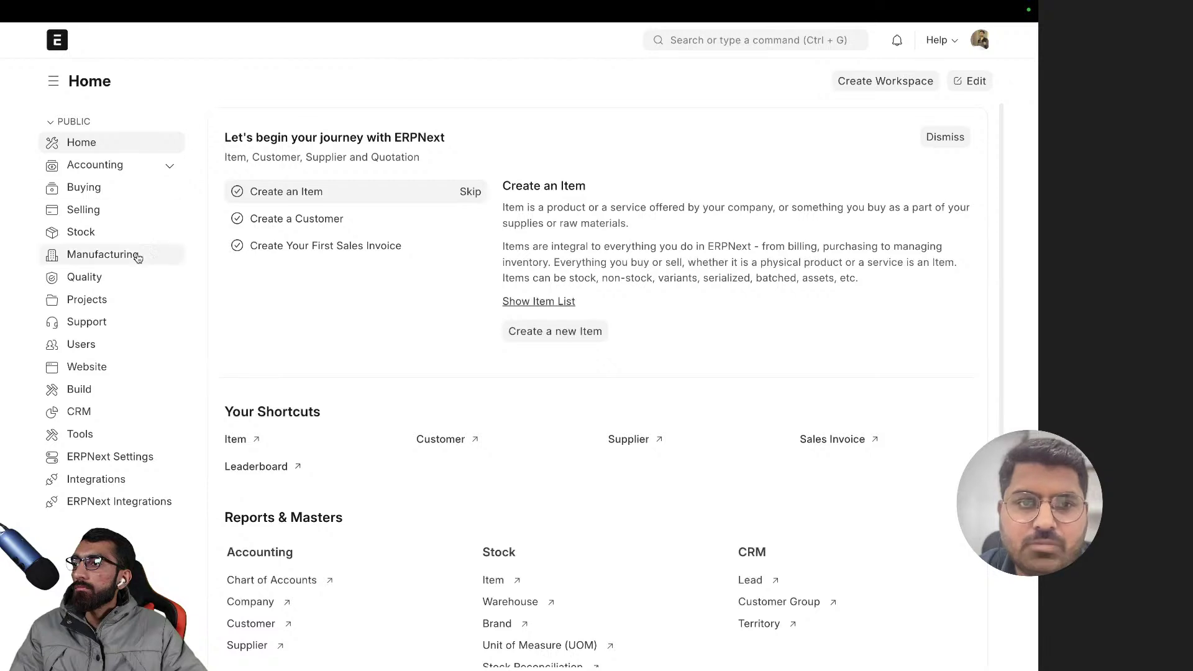
- Open Role Permissions Manager via 'role per' and show all role rules for the Account document type
{"action": "left_click", "coordinate": [693, 47]}
{"action": "type", "text": "role per"}
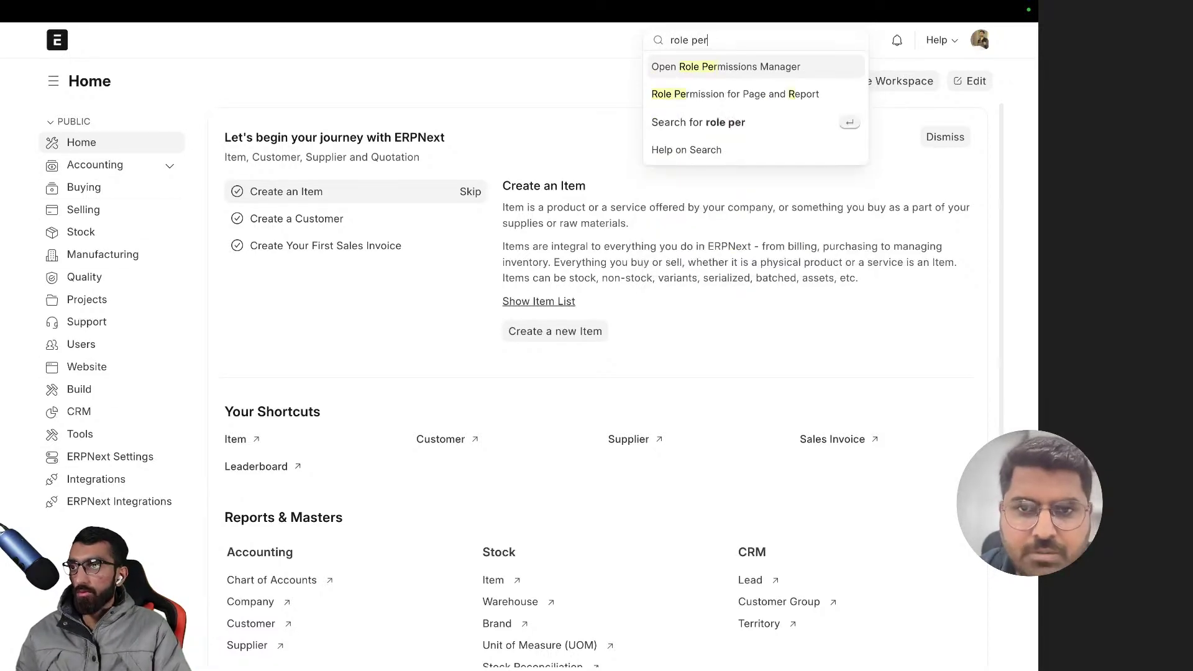
{"action": "key", "text": "Return"}
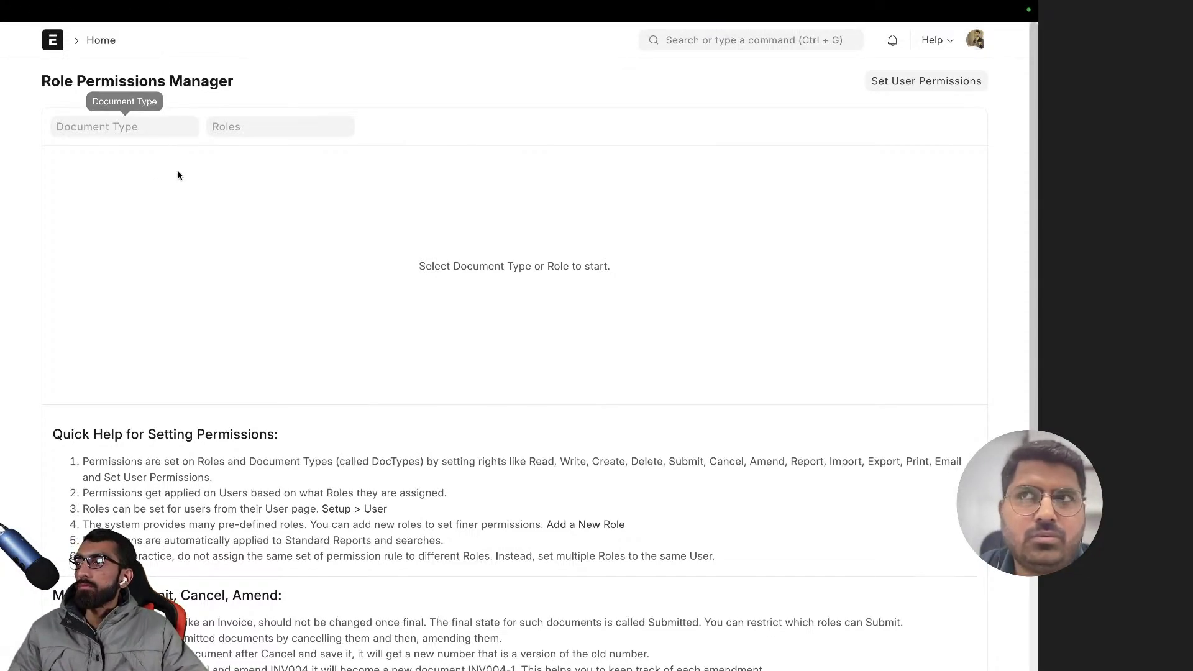
{"action": "left_click", "coordinate": [133, 132]}
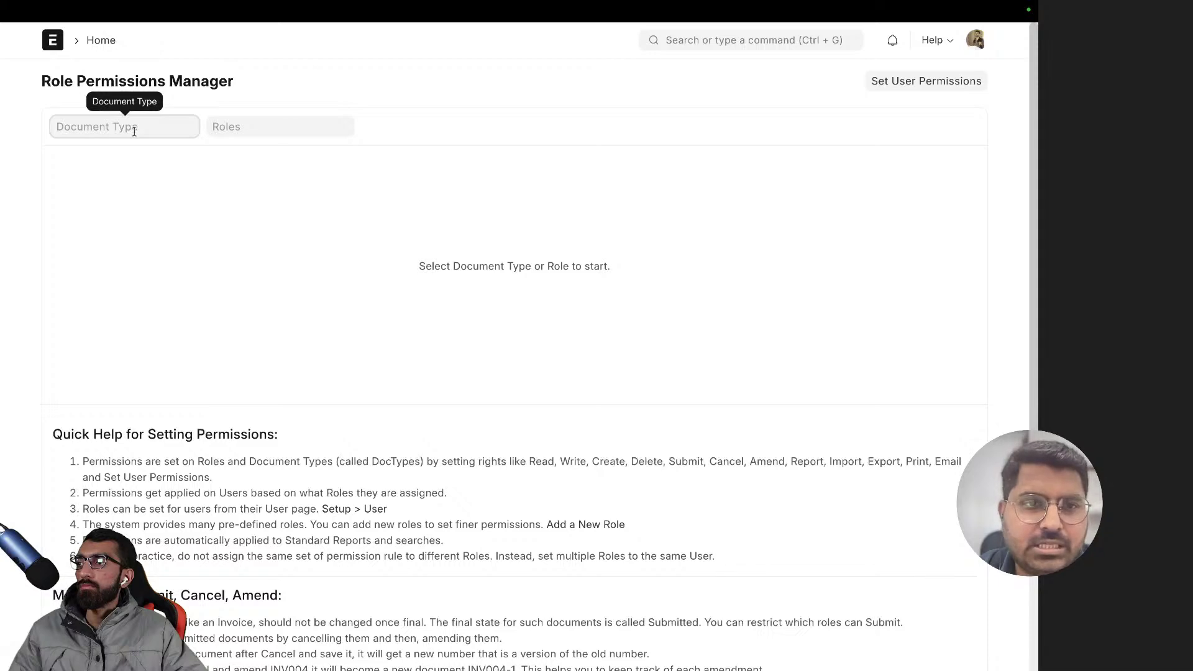
{"action": "type", "text": "Ac"}
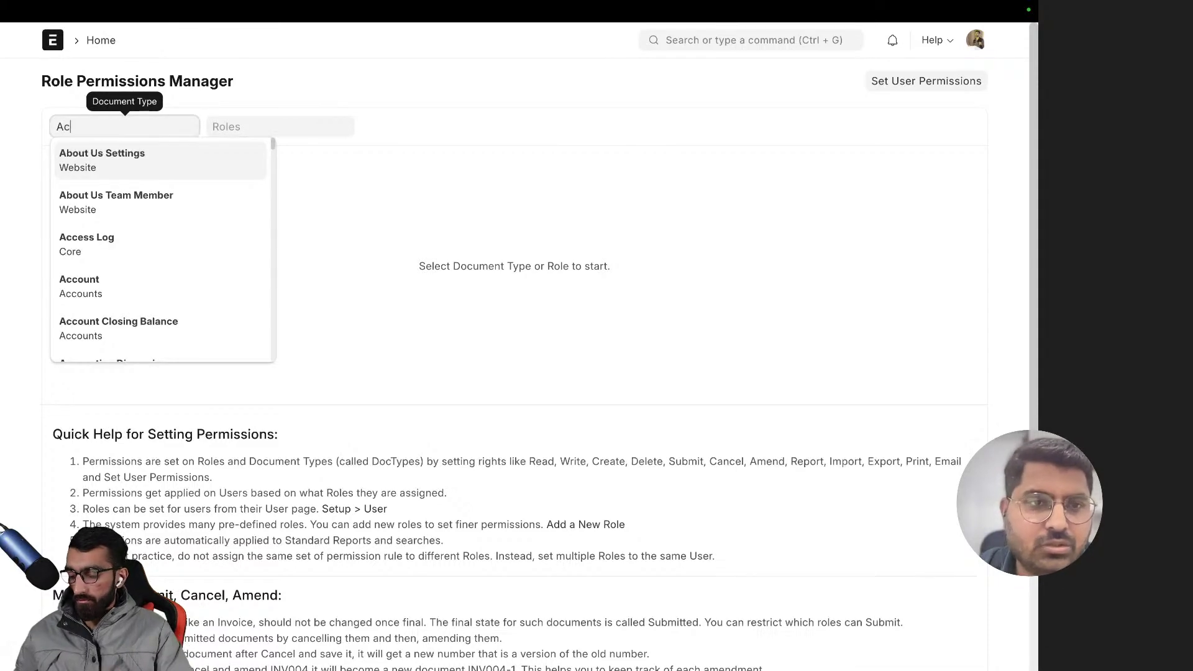
{"action": "type", "text": "count"}
{"action": "left_click", "coordinate": [128, 167]}
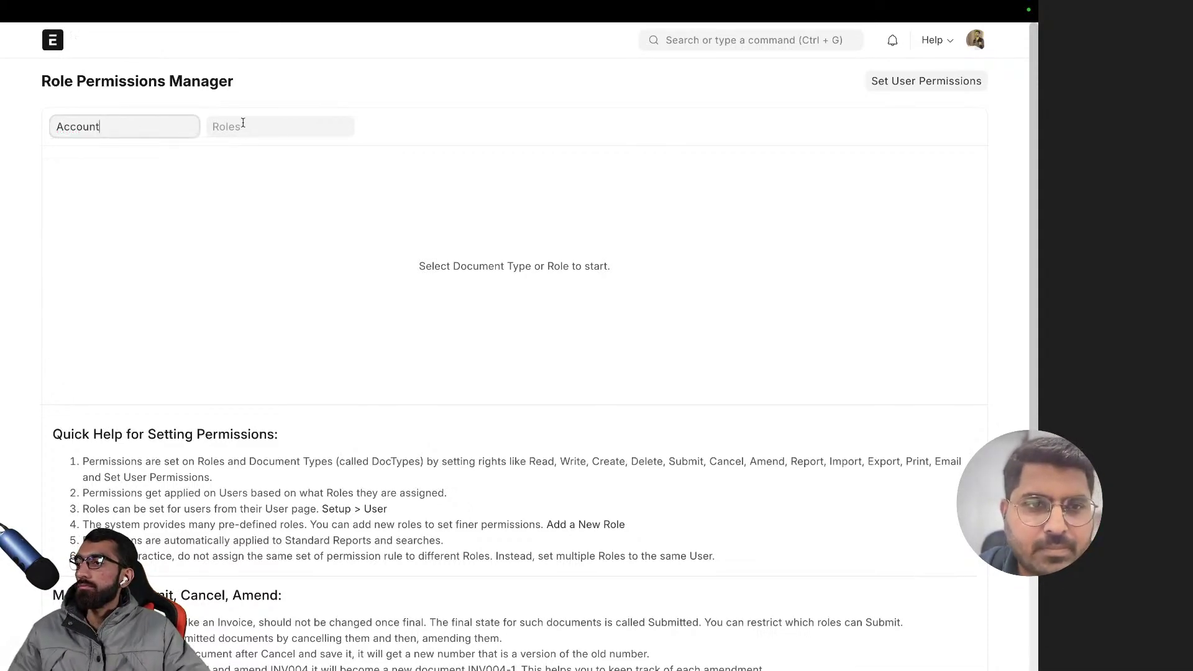
{"action": "left_click", "coordinate": [242, 124]}
{"action": "left_click", "coordinate": [389, 110]}
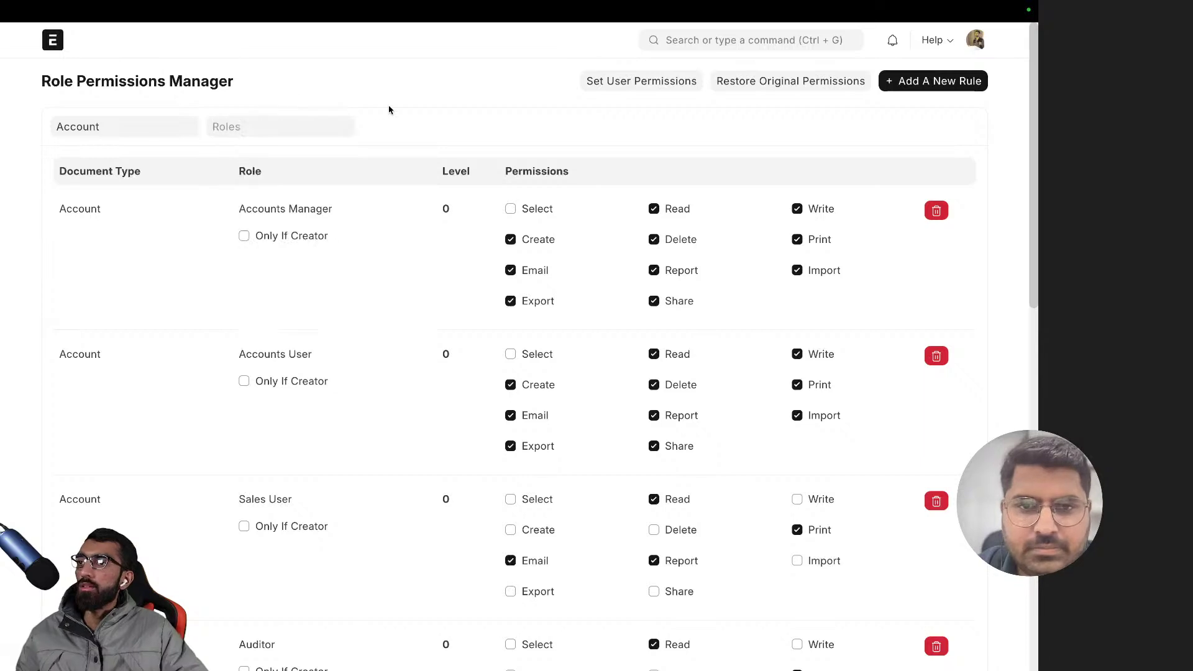
- Grant Select on Account to Accounts Manager and Accounts User, then go back Home
{"action": "scroll", "coordinate": [348, 199], "scroll_direction": "down", "scroll_amount": 1}
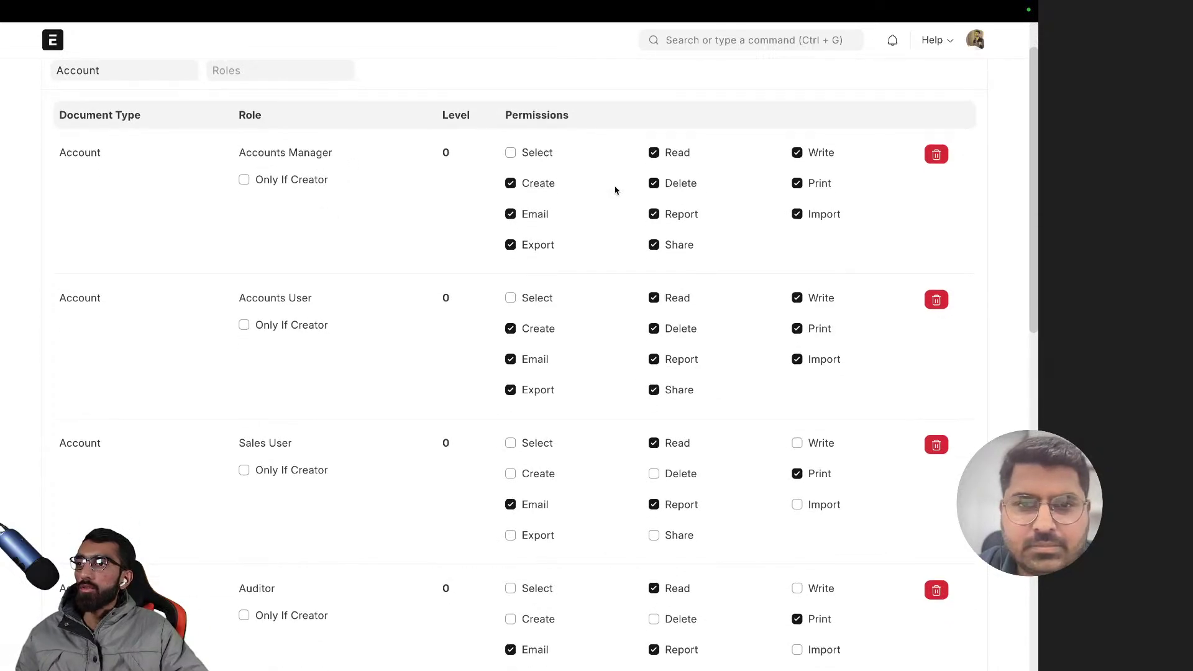
{"action": "scroll", "coordinate": [533, 341], "scroll_direction": "down", "scroll_amount": 2}
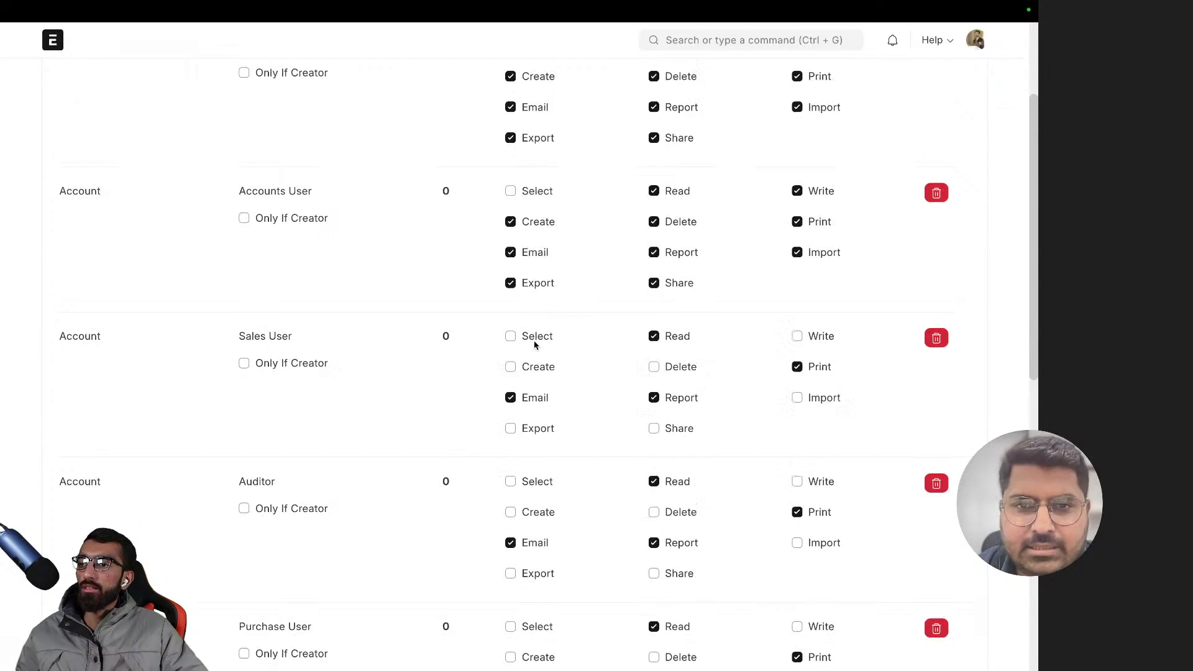
{"action": "scroll", "coordinate": [532, 345], "scroll_direction": "up", "scroll_amount": 3}
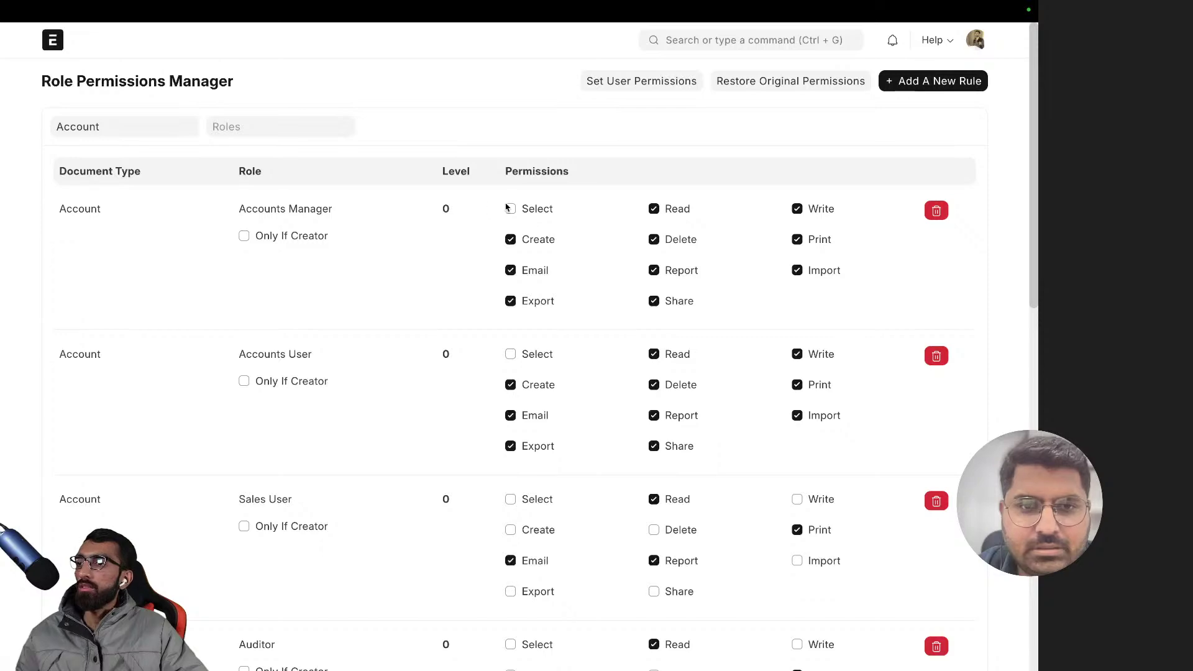
{"action": "scroll", "coordinate": [253, 230], "scroll_direction": "down", "scroll_amount": 7}
{"action": "scroll", "coordinate": [253, 230], "scroll_direction": "up", "scroll_amount": 7}
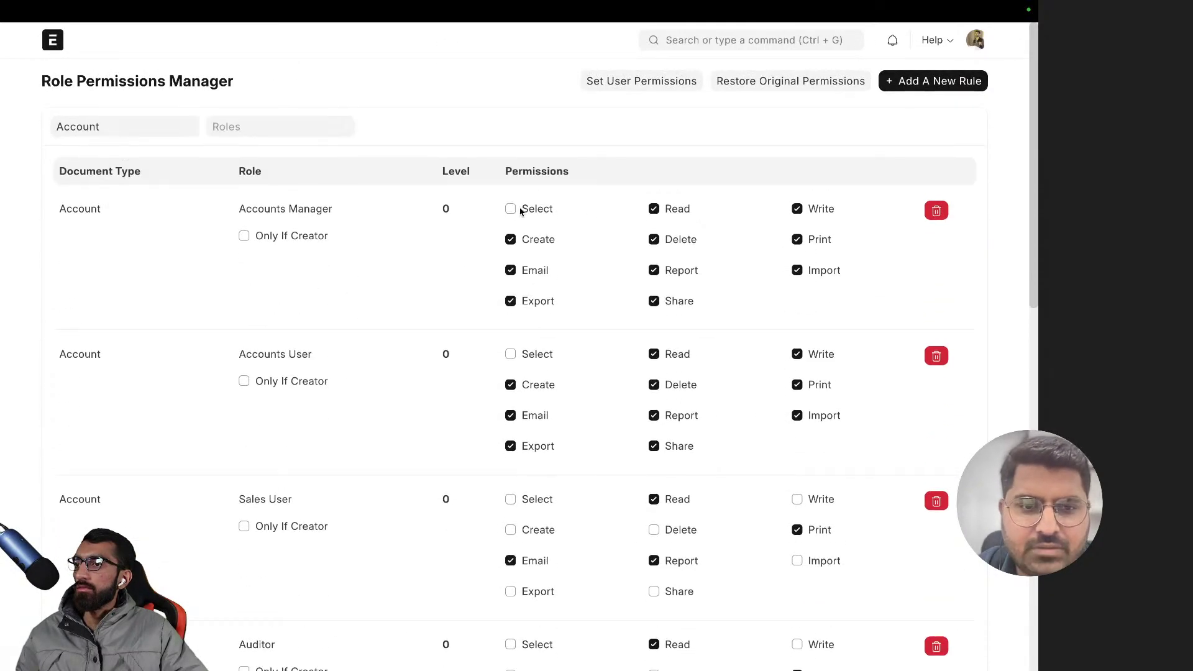
{"action": "left_click", "coordinate": [521, 211]}
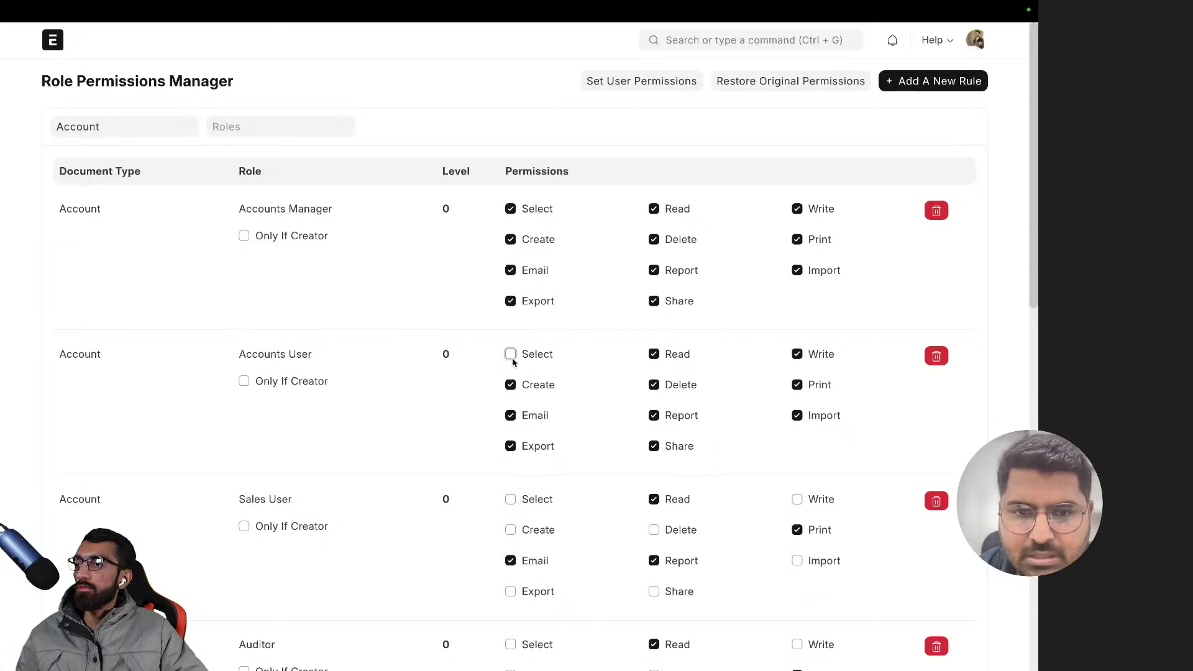
{"action": "left_click", "coordinate": [511, 356]}
{"action": "left_click", "coordinate": [428, 74]}
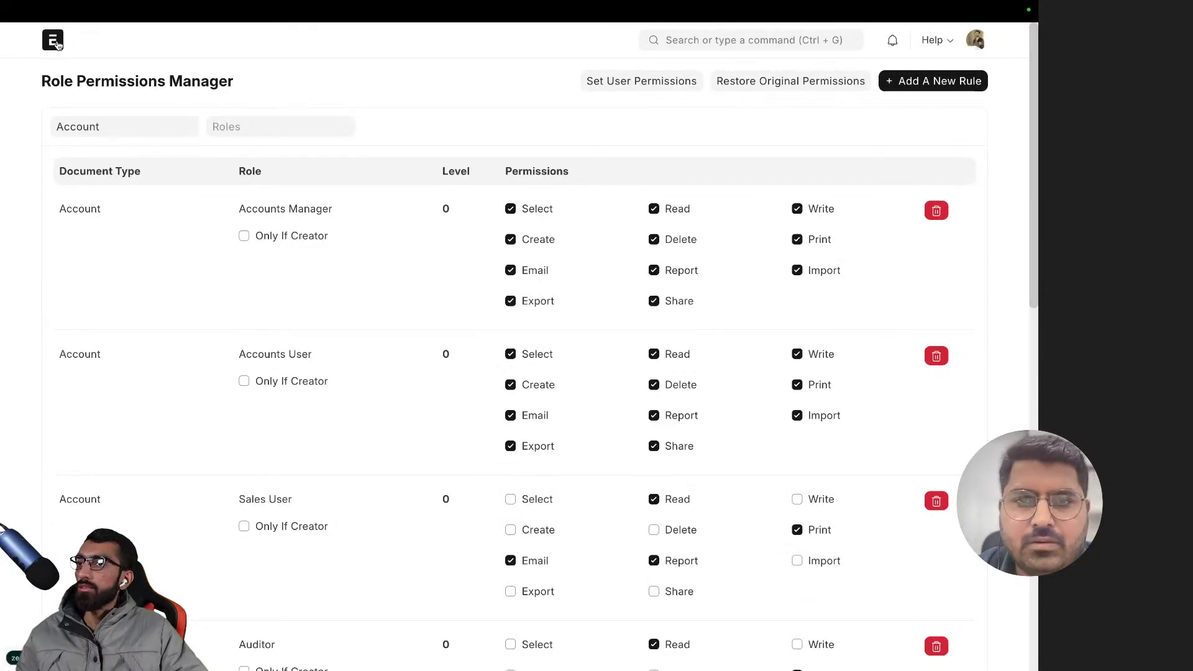
{"action": "left_click", "coordinate": [54, 44]}
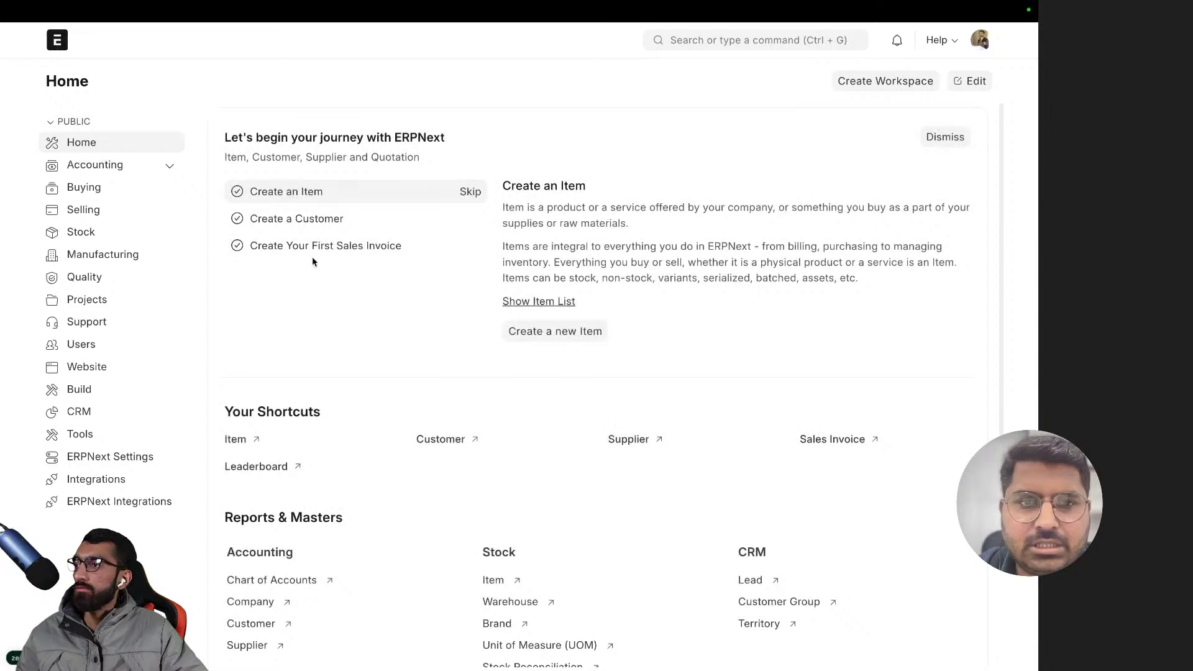
- Reload the site, then open Chart of Accounts from the expanded Accounting workspace
{"action": "key", "text": "super+r"}
{"action": "left_click", "coordinate": [555, 393]}
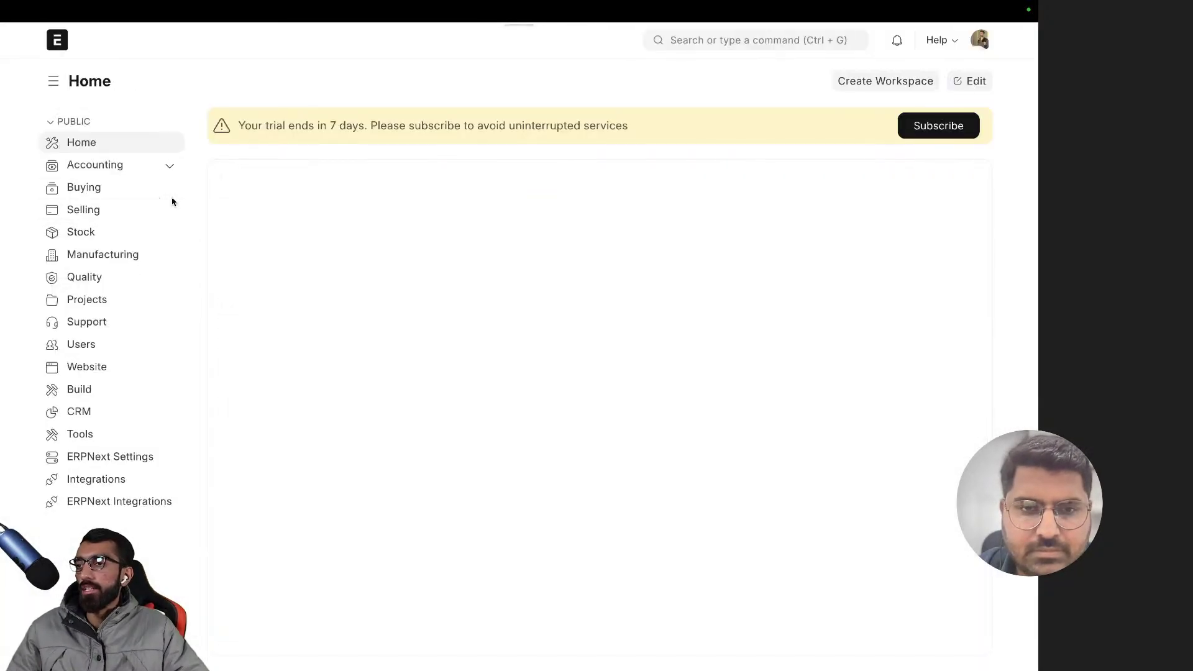
{"action": "left_click", "coordinate": [97, 169]}
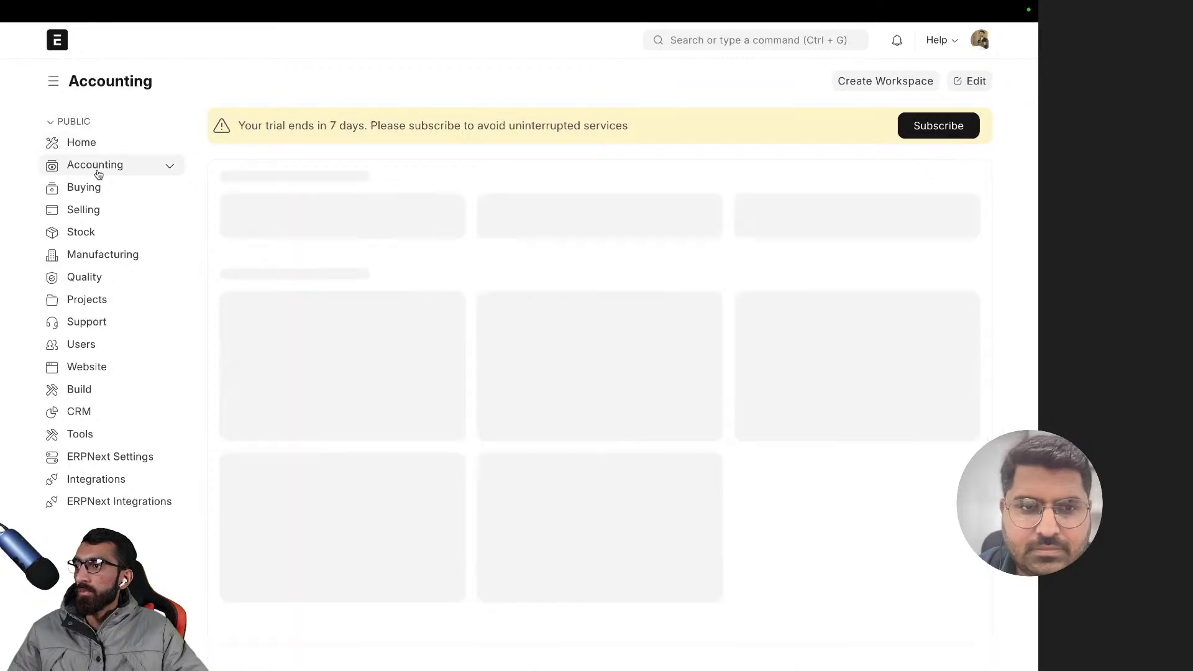
{"action": "left_click", "coordinate": [172, 166]}
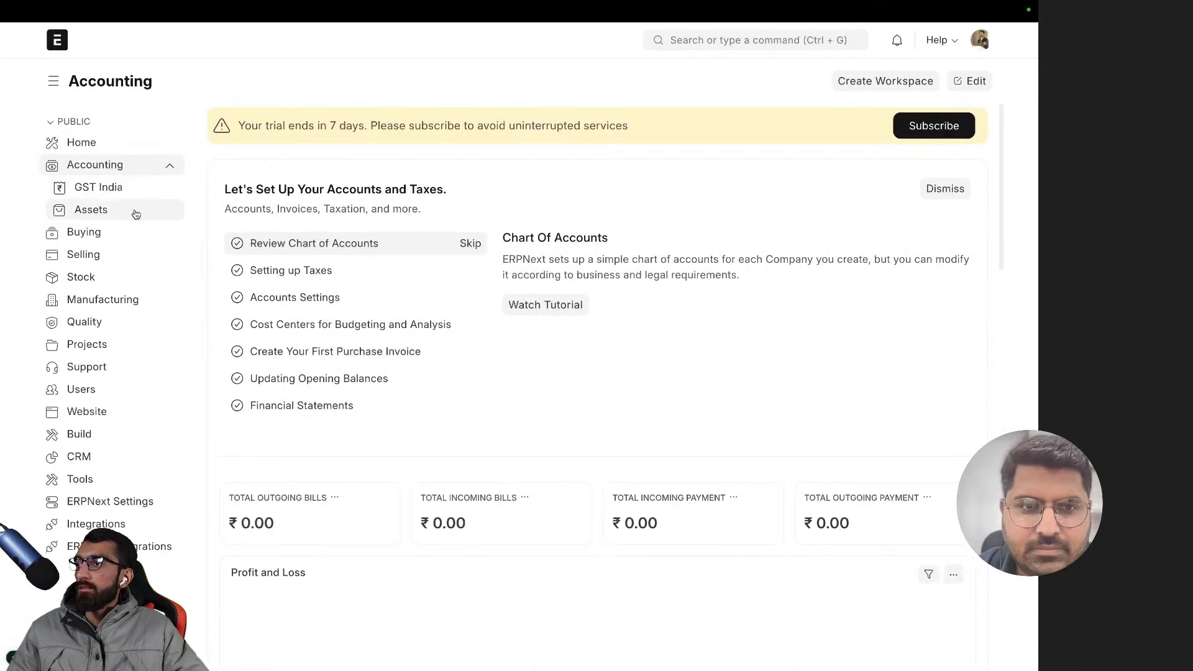
{"action": "scroll", "coordinate": [358, 365], "scroll_direction": "down", "scroll_amount": 5}
{"action": "scroll", "coordinate": [358, 364], "scroll_direction": "down", "scroll_amount": 1}
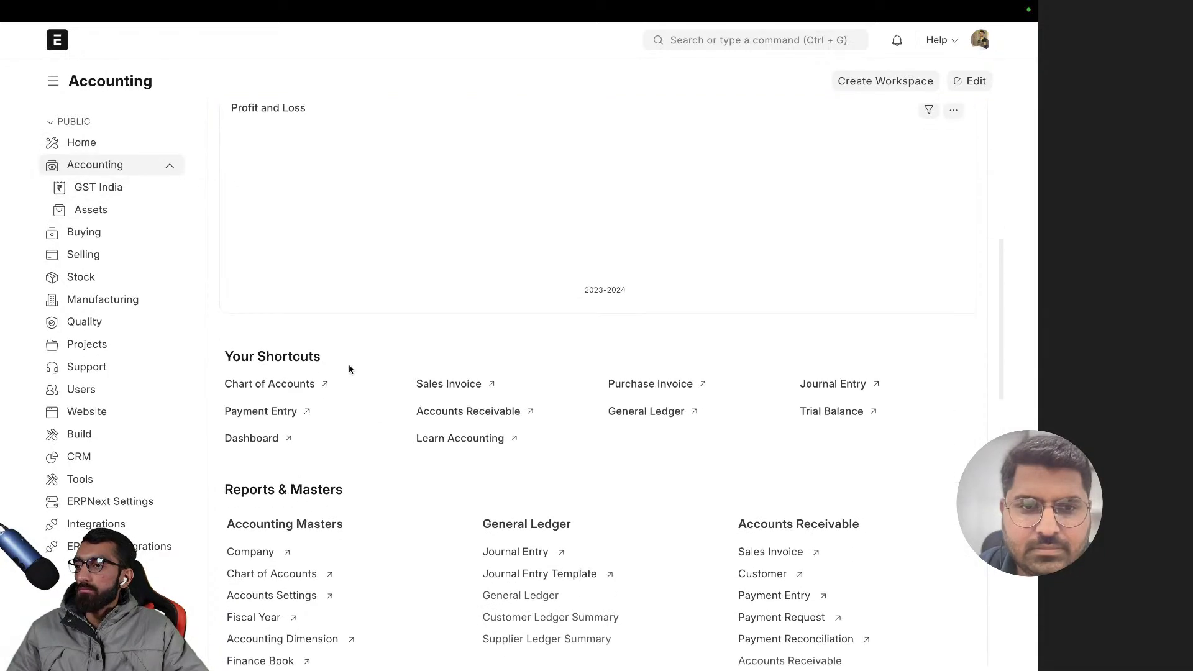
{"action": "left_click", "coordinate": [304, 385]}
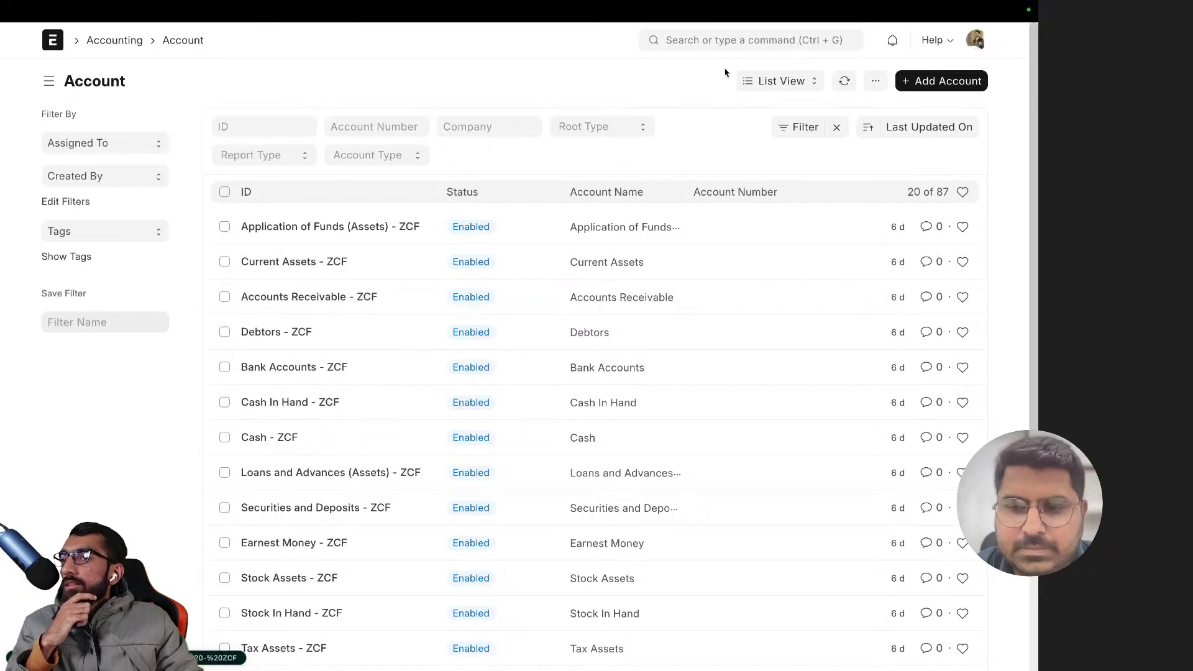
- Switch the Account list from List View to Tree view
{"action": "scroll", "coordinate": [275, 280], "scroll_direction": "down", "scroll_amount": 3}
{"action": "scroll", "coordinate": [380, 324], "scroll_direction": "up", "scroll_amount": 5}
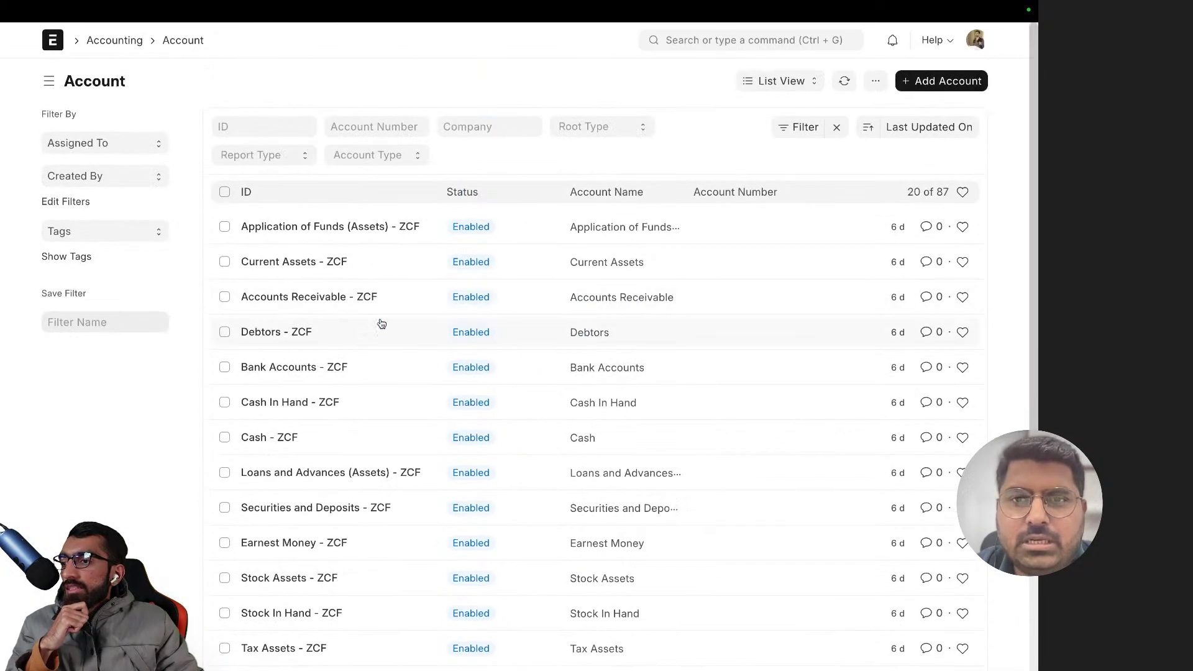
{"action": "left_click", "coordinate": [765, 82]}
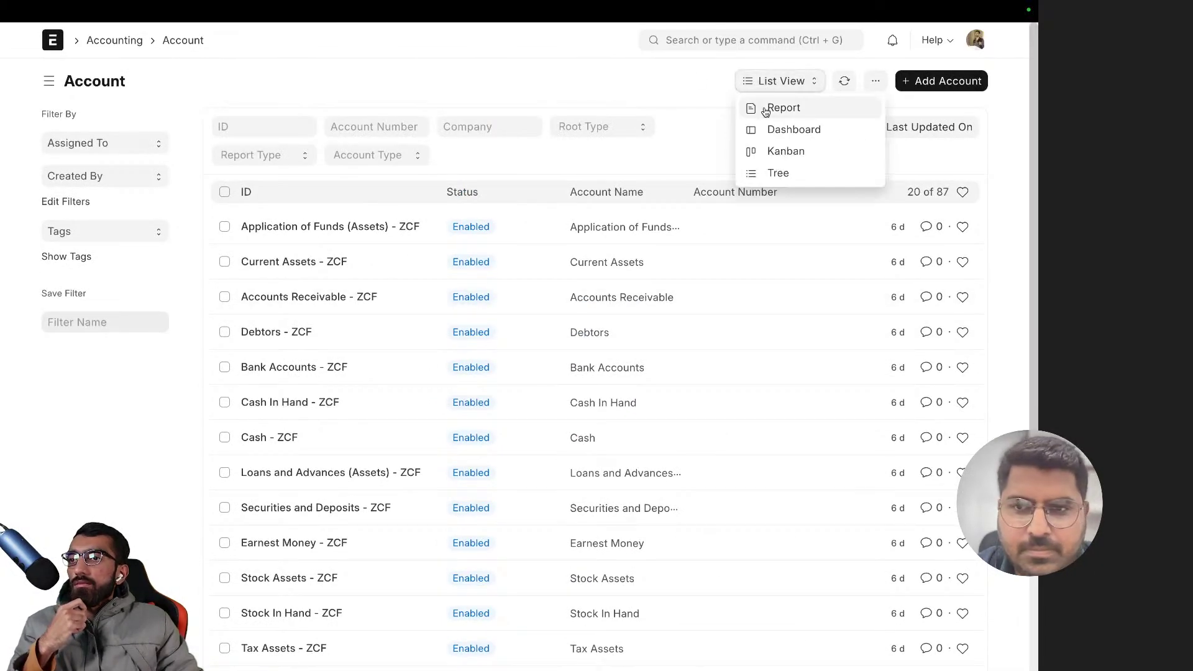
{"action": "left_click", "coordinate": [779, 176]}
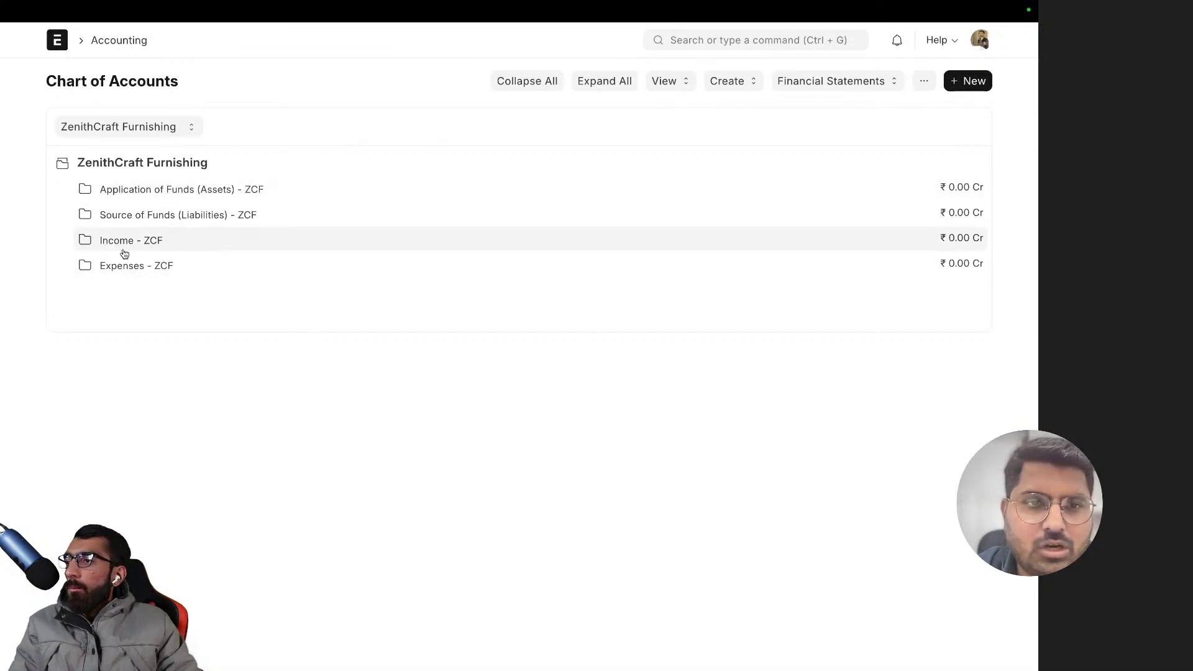
- Keep ZenithCraft Furnishing as the company and expand Application of Funds (Assets)
{"action": "left_click", "coordinate": [119, 127]}
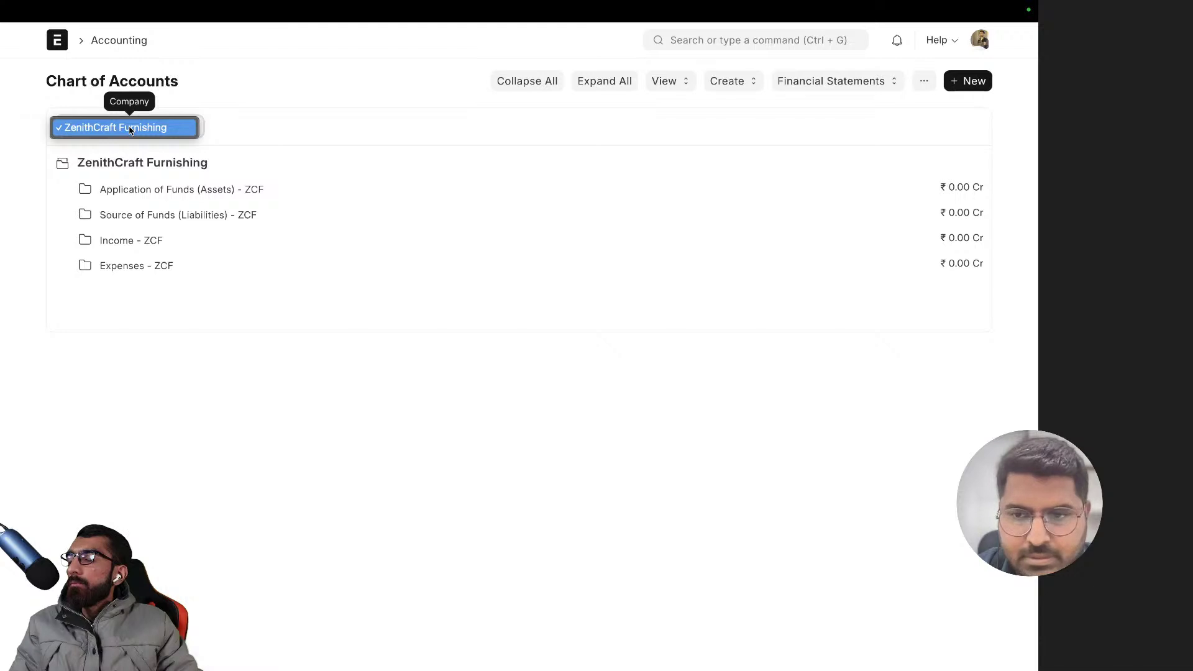
{"action": "left_click", "coordinate": [135, 129]}
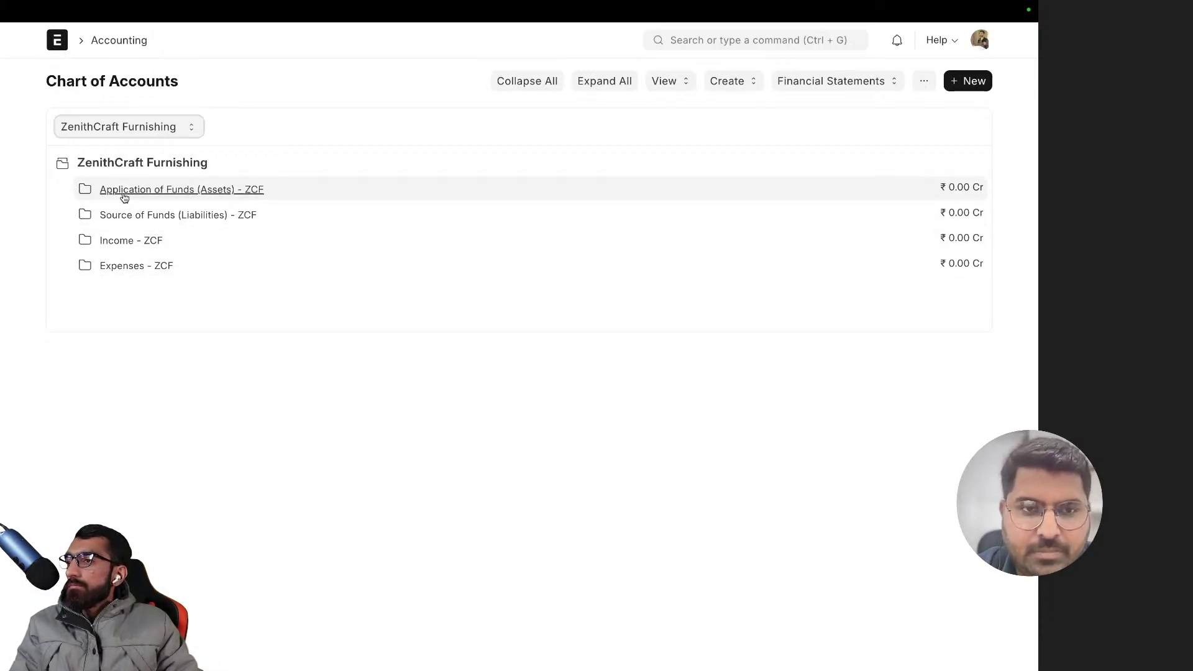
{"action": "left_click", "coordinate": [133, 192]}
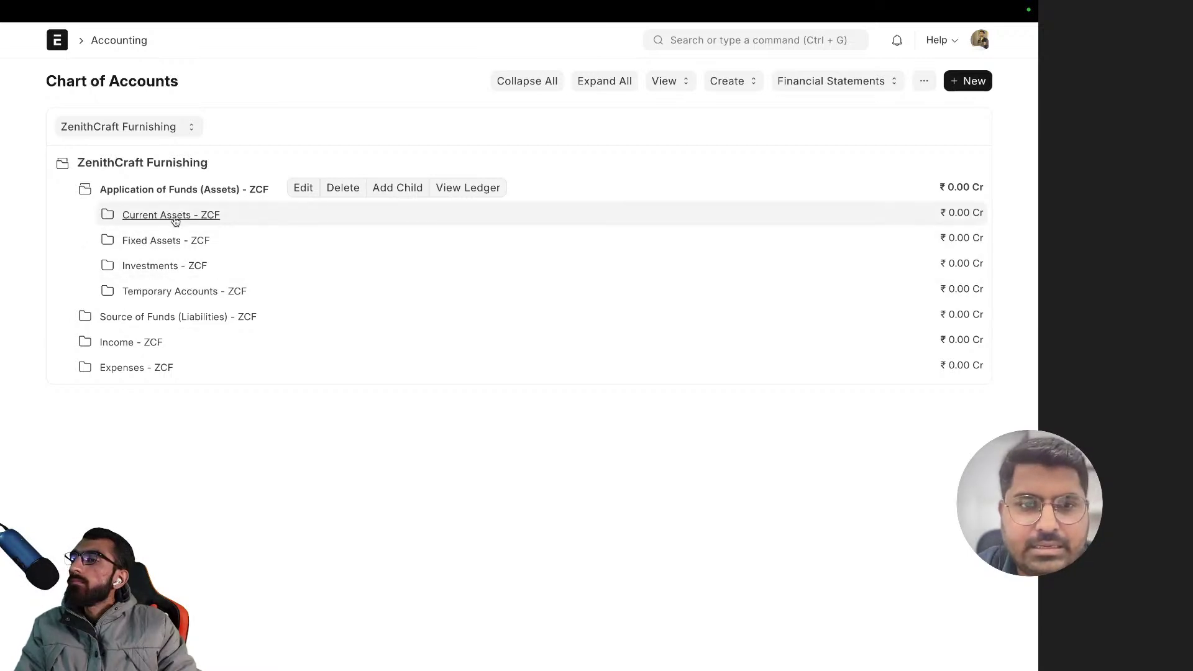
{"action": "key", "text": "F2"}
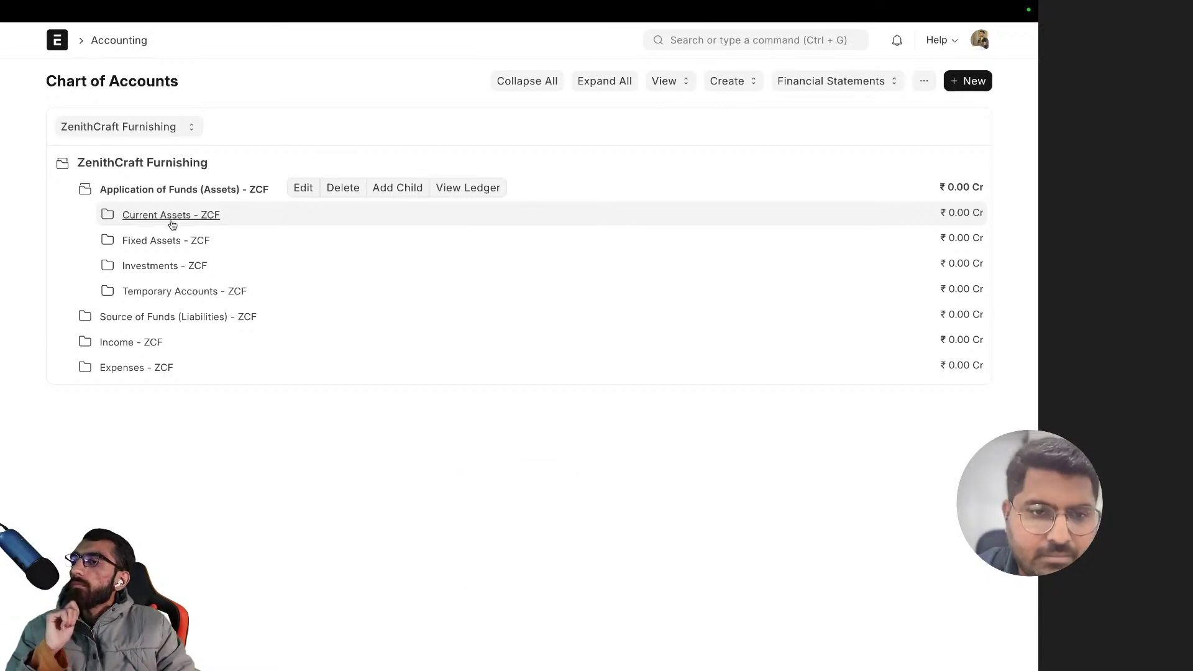
{"action": "left_click", "coordinate": [146, 342]}
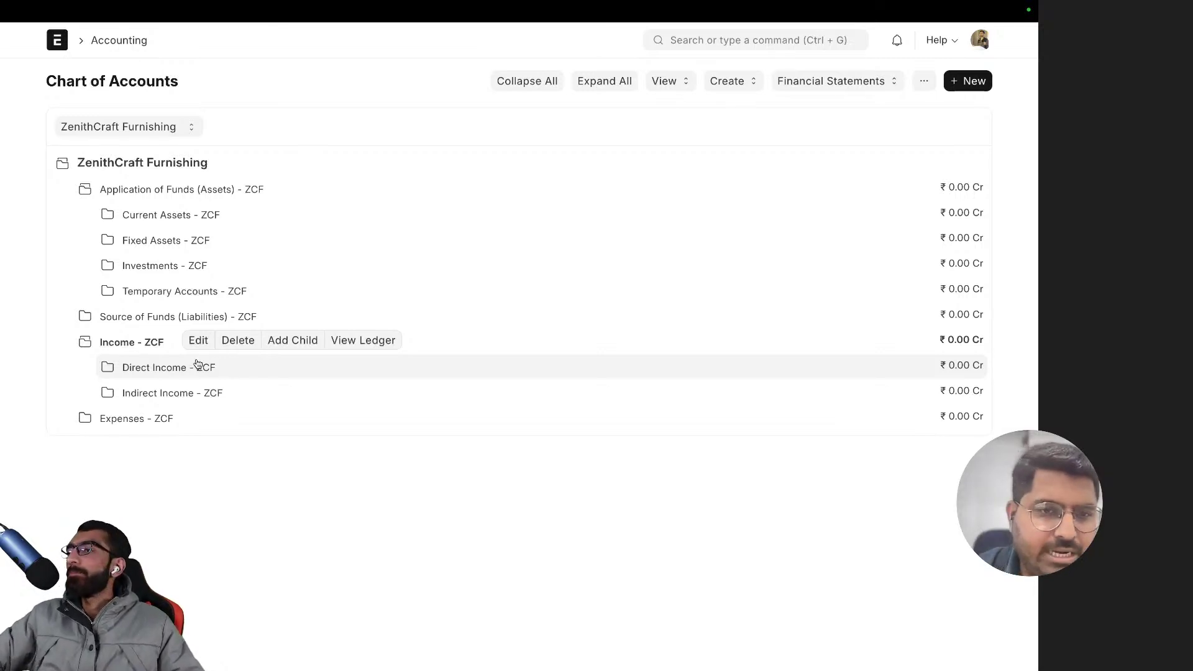
{"action": "left_click", "coordinate": [169, 398]}
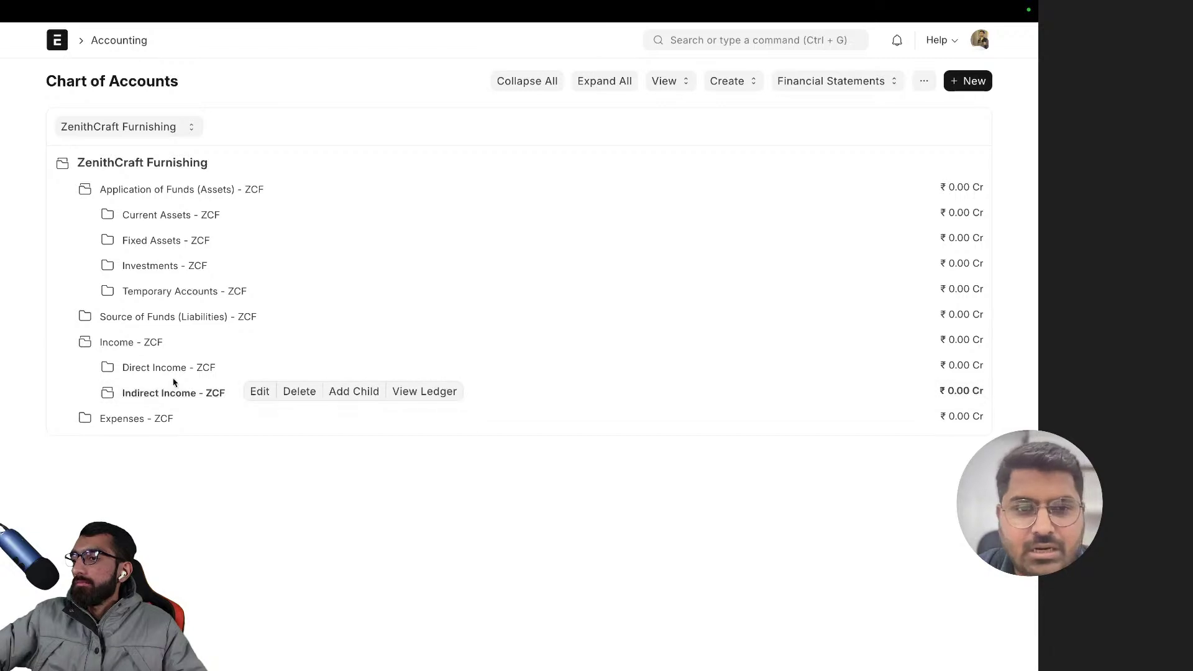
{"action": "left_click", "coordinate": [169, 398]}
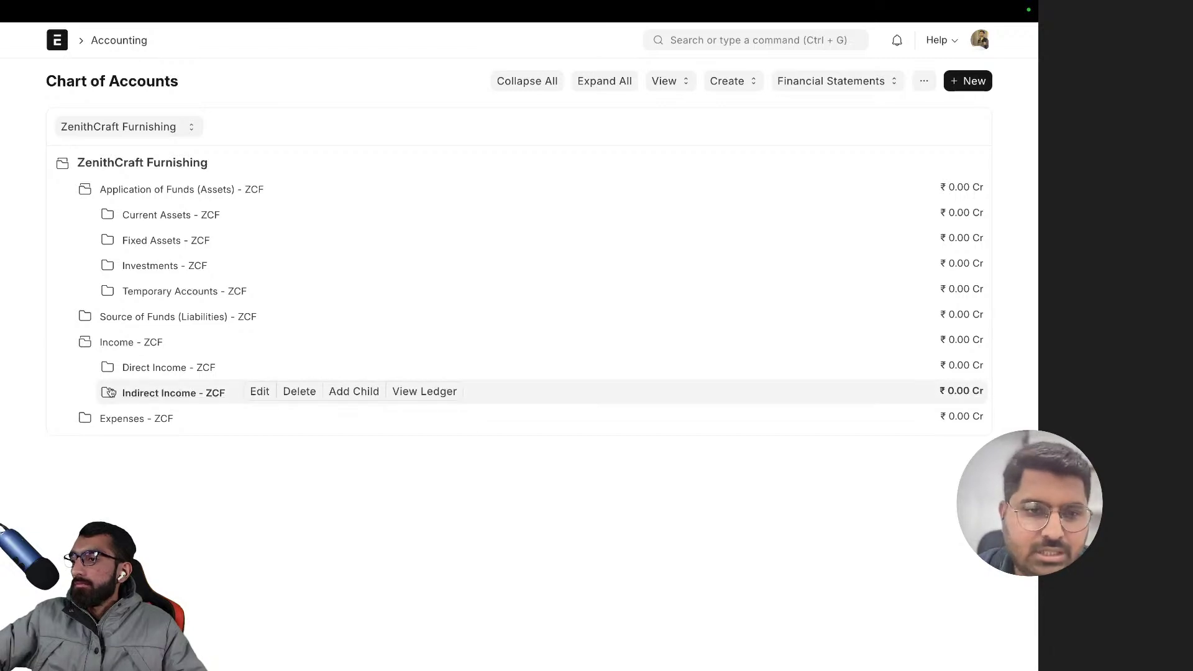
{"action": "left_click", "coordinate": [142, 396]}
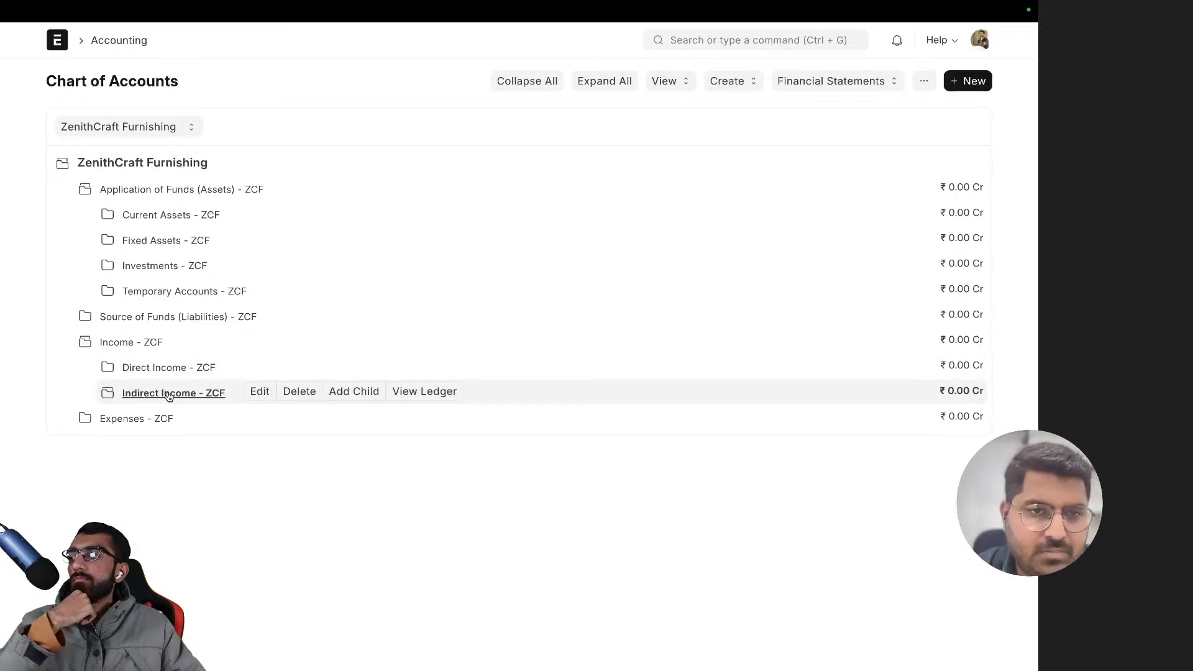
{"action": "left_click", "coordinate": [169, 395]}
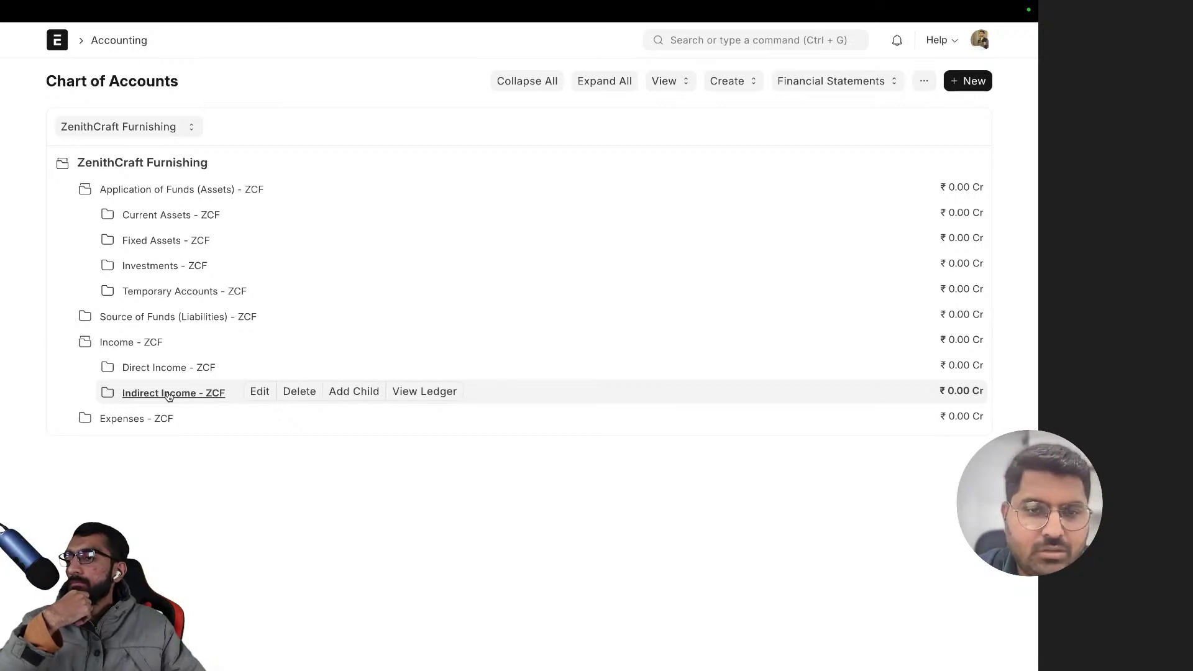
- Use Add Child on the Indirect Income - ZCF row to open a New Account dialog
{"action": "left_click", "coordinate": [358, 397]}
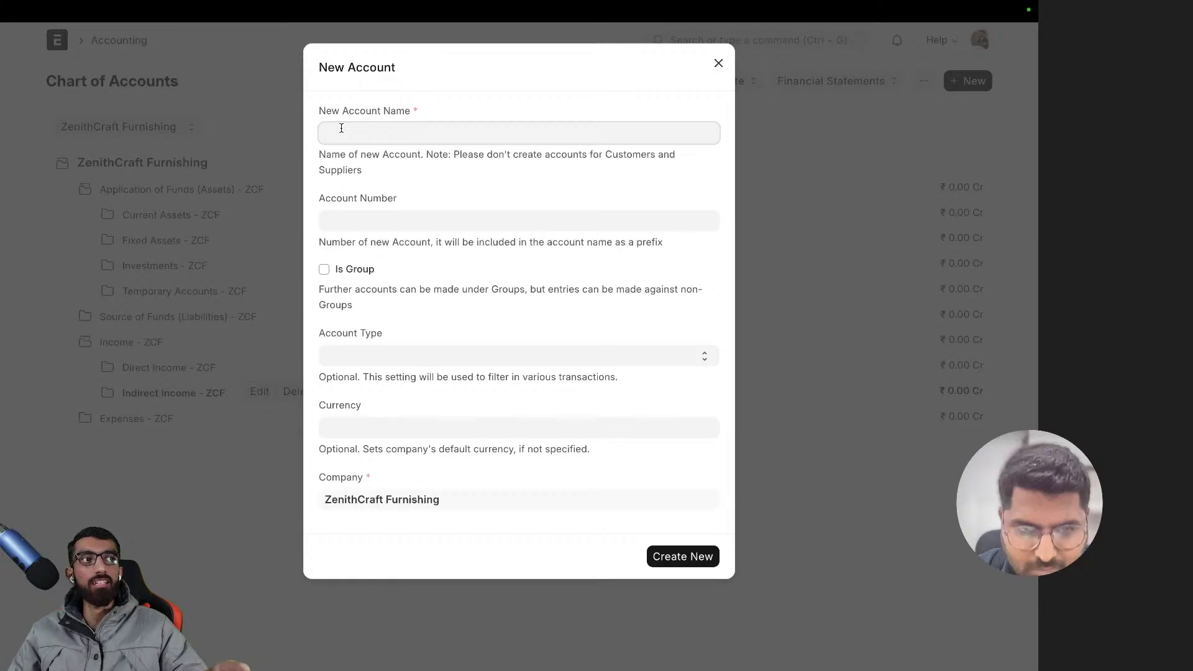
{"action": "key", "text": "super+t"}
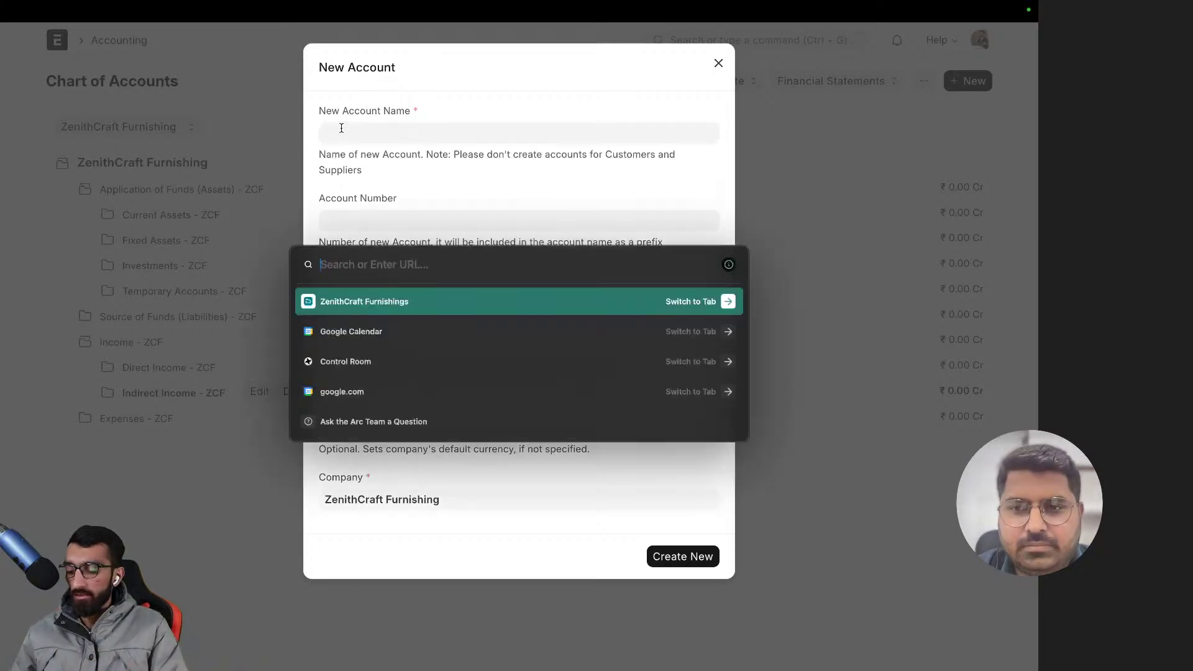
{"action": "key", "text": "Return"}
{"action": "scroll", "coordinate": [388, 355], "scroll_direction": "down", "scroll_amount": 6}
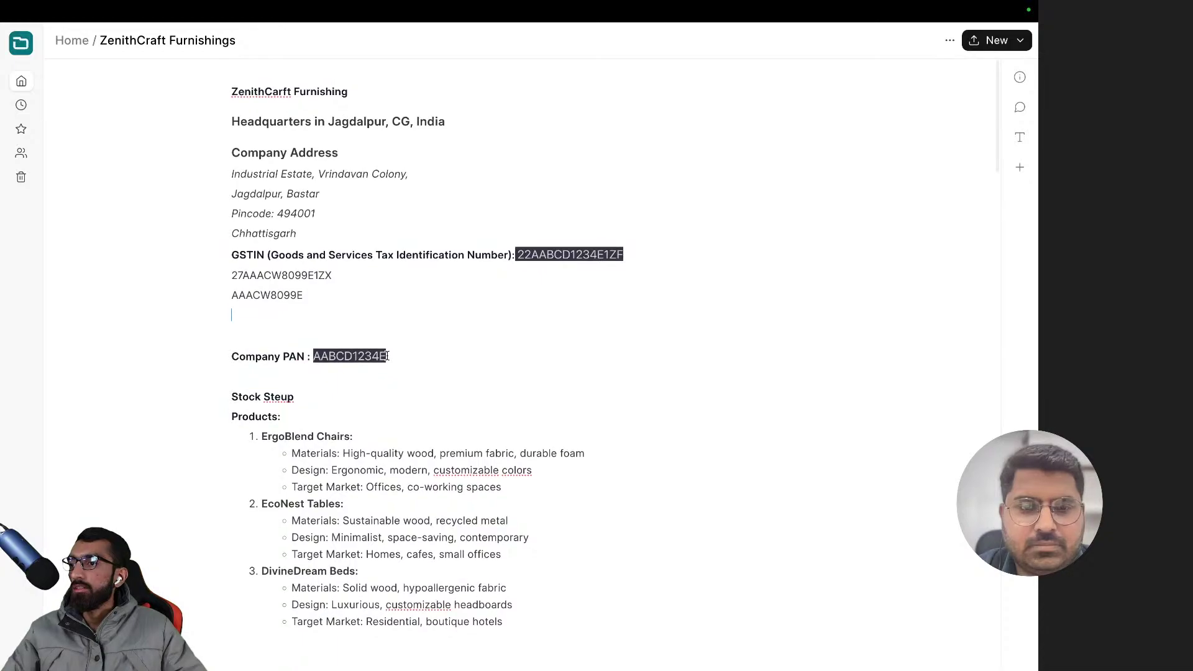
{"action": "scroll", "coordinate": [387, 355], "scroll_direction": "down", "scroll_amount": 10}
{"action": "scroll", "coordinate": [387, 355], "scroll_direction": "down", "scroll_amount": 15}
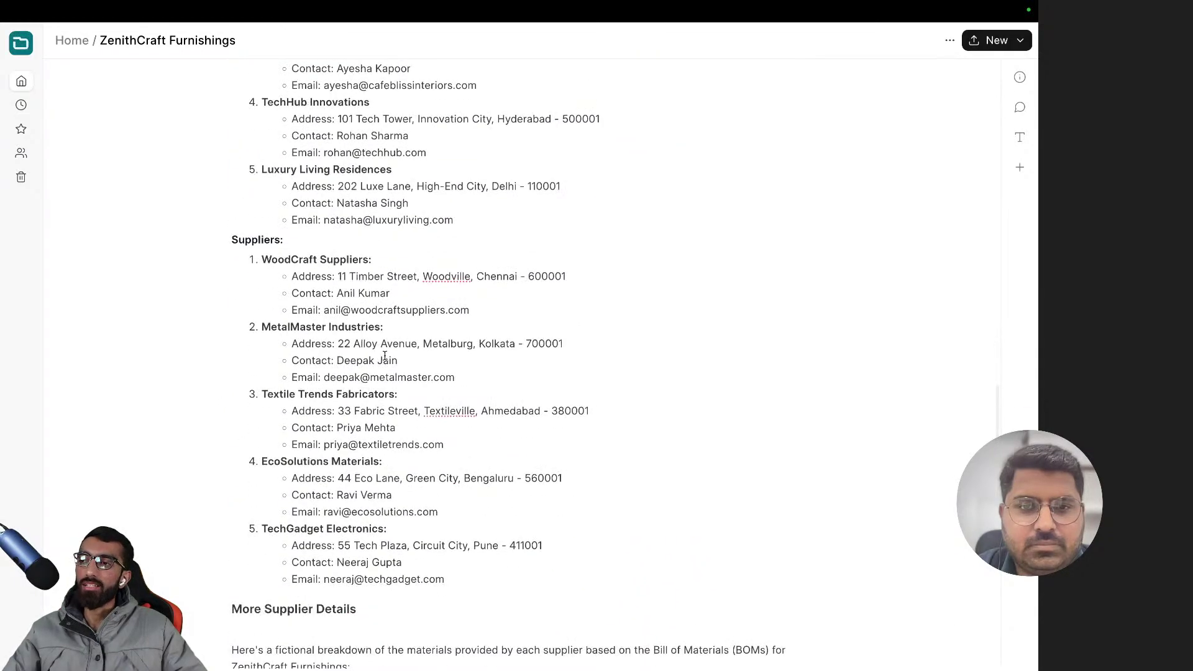
{"action": "key", "text": "super+t"}
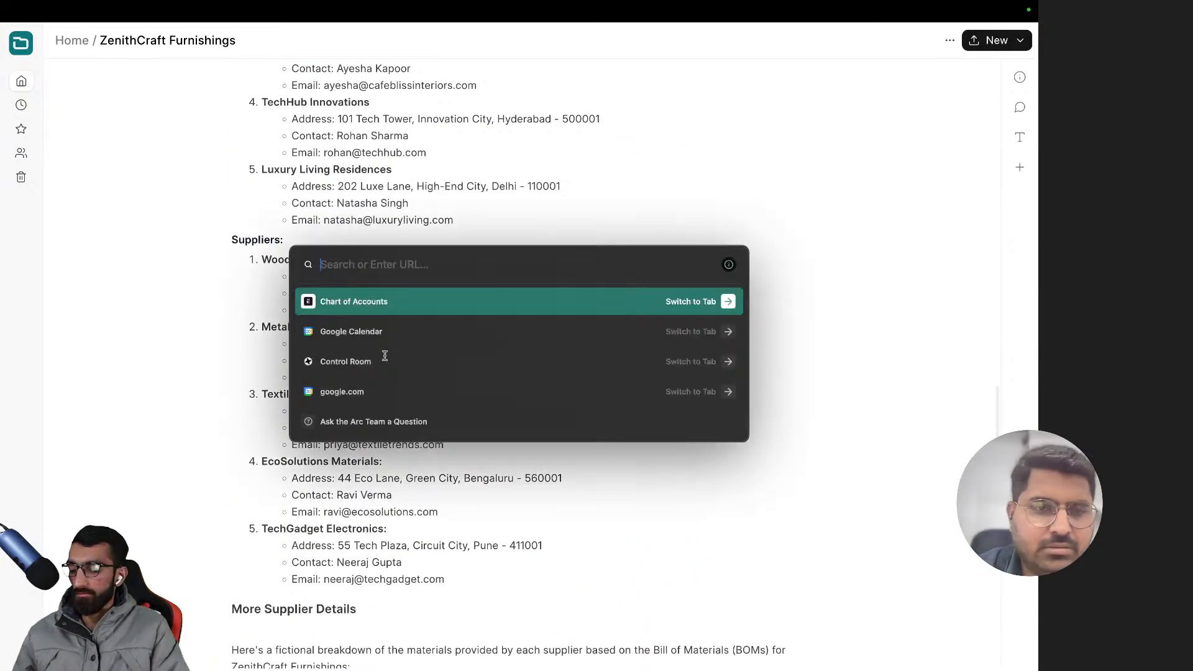
{"action": "key", "text": "Return"}
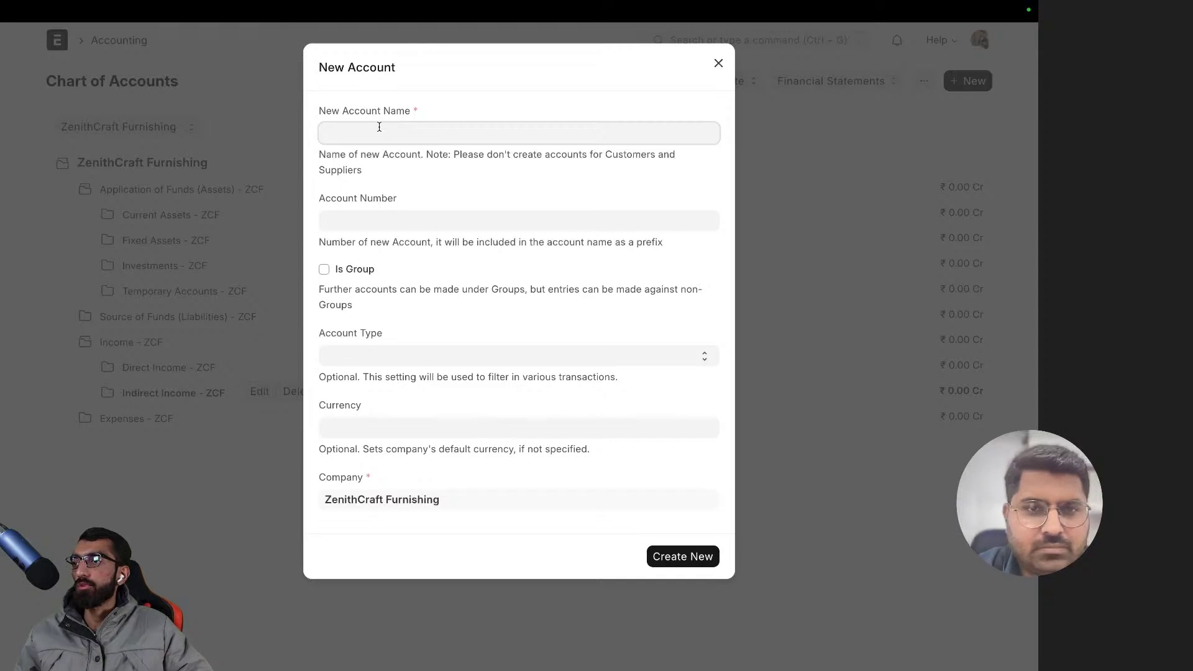
- Name the new account 'Commisions' and set its Account Type to Indirect Income
{"action": "type", "text": "Comma"}
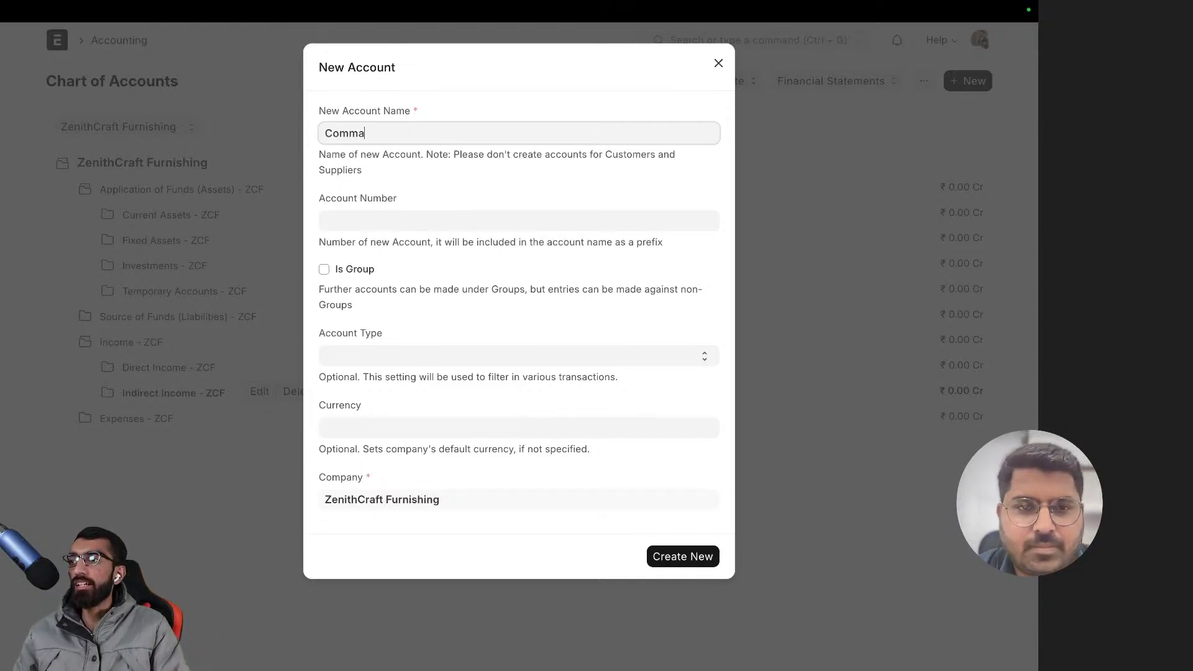
{"action": "key", "text": "BackSpace"}
{"action": "type", "text": "isions"}
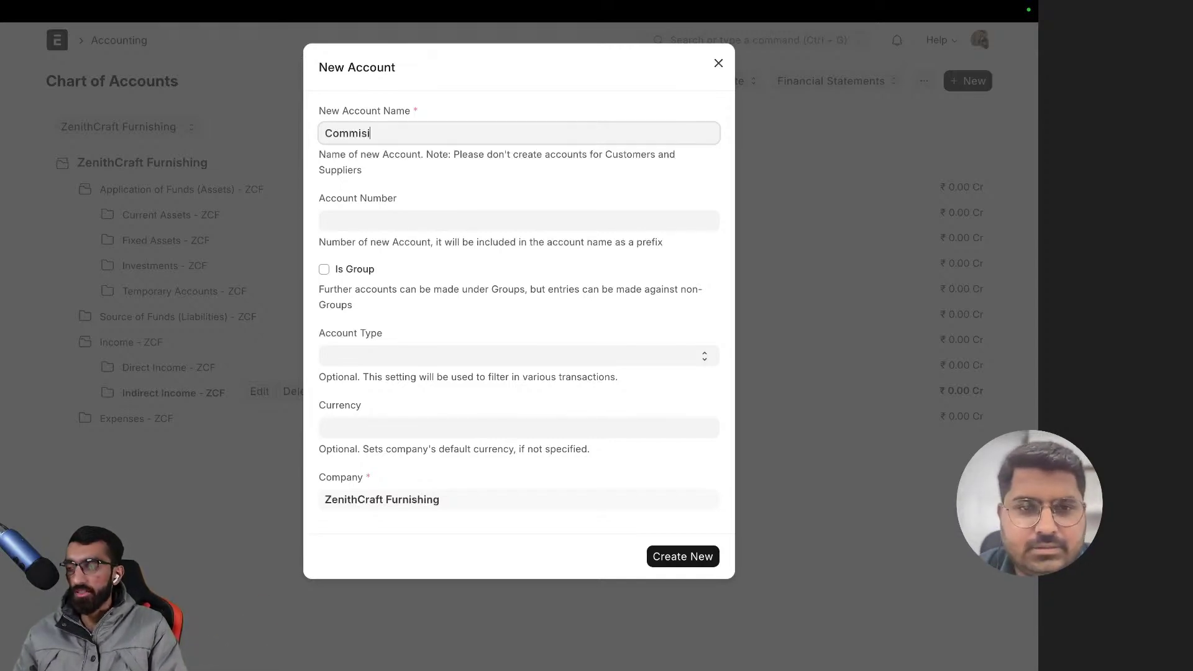
{"action": "left_click", "coordinate": [352, 224]}
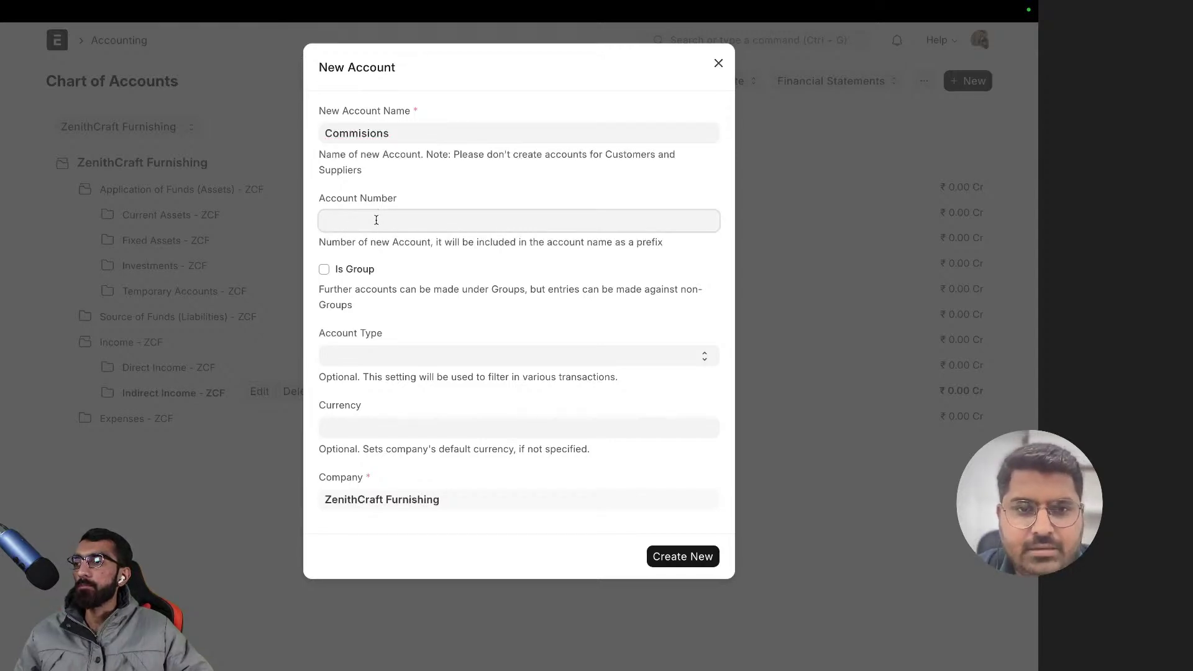
{"action": "left_click", "coordinate": [387, 132]}
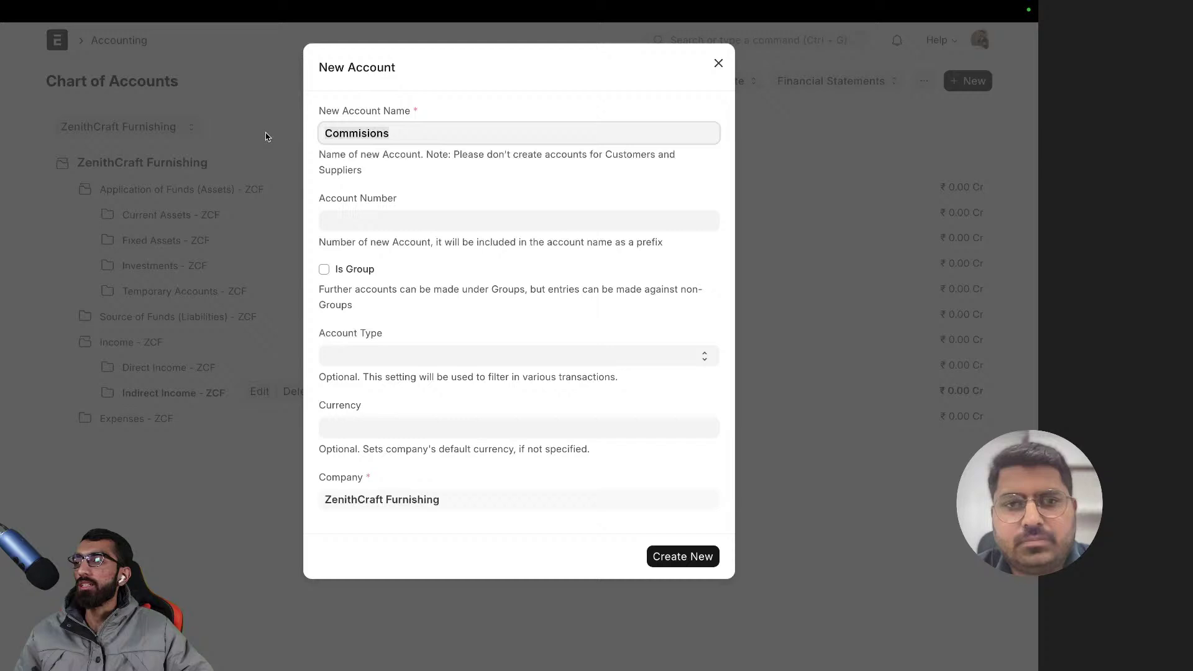
{"action": "left_click", "coordinate": [458, 192]}
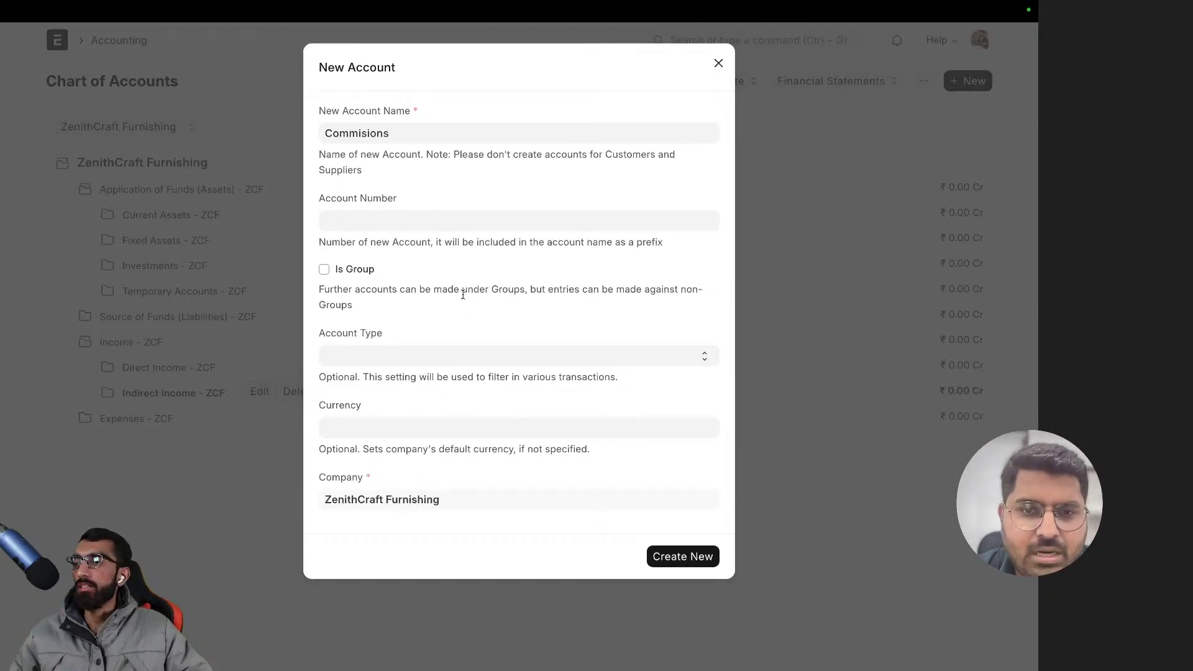
{"action": "left_click", "coordinate": [365, 355]}
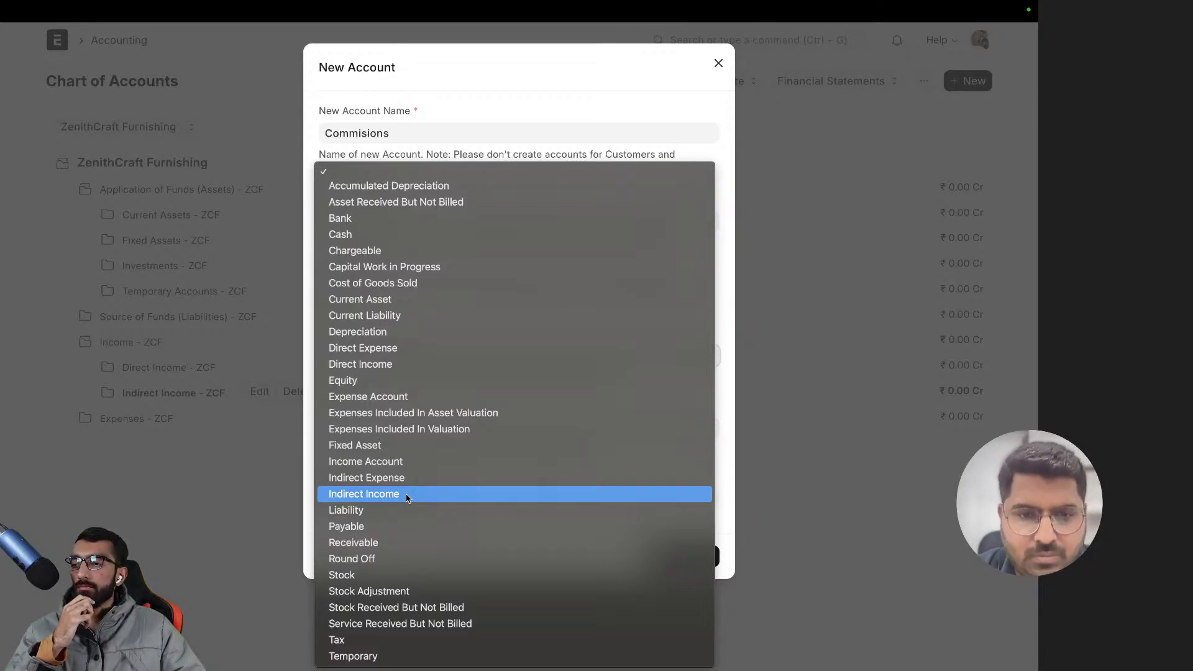
{"action": "left_click", "coordinate": [368, 494]}
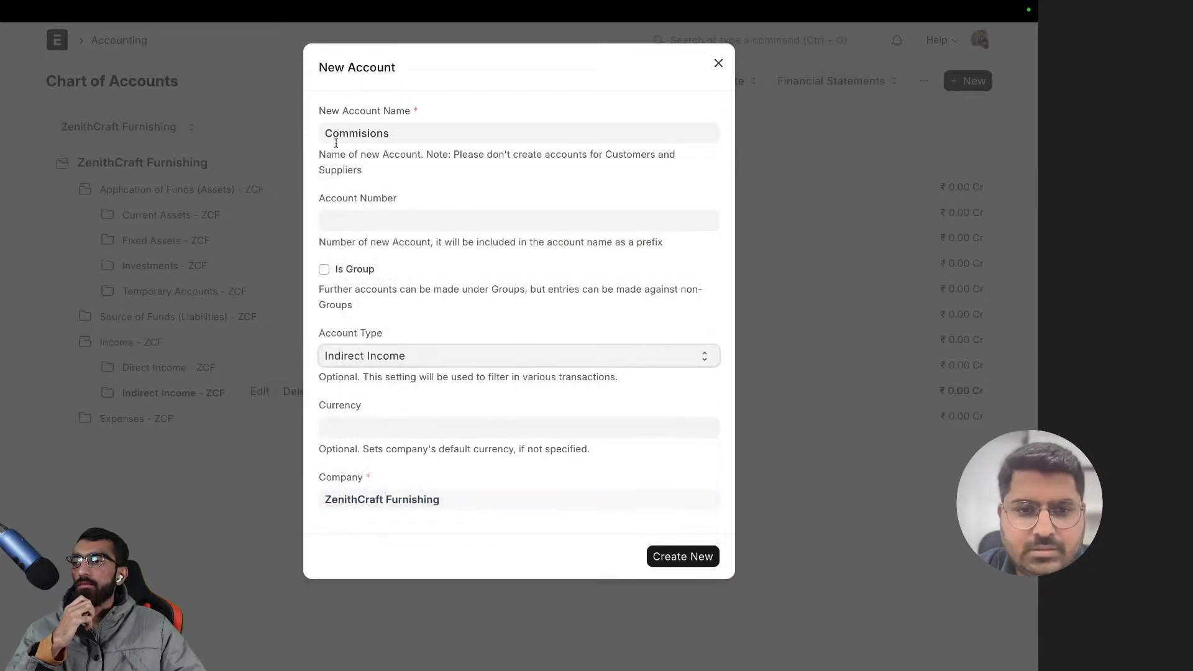
- Read the Is Group help, leave it unchecked, and create the Commisions account
{"action": "left_click", "coordinate": [375, 435]}
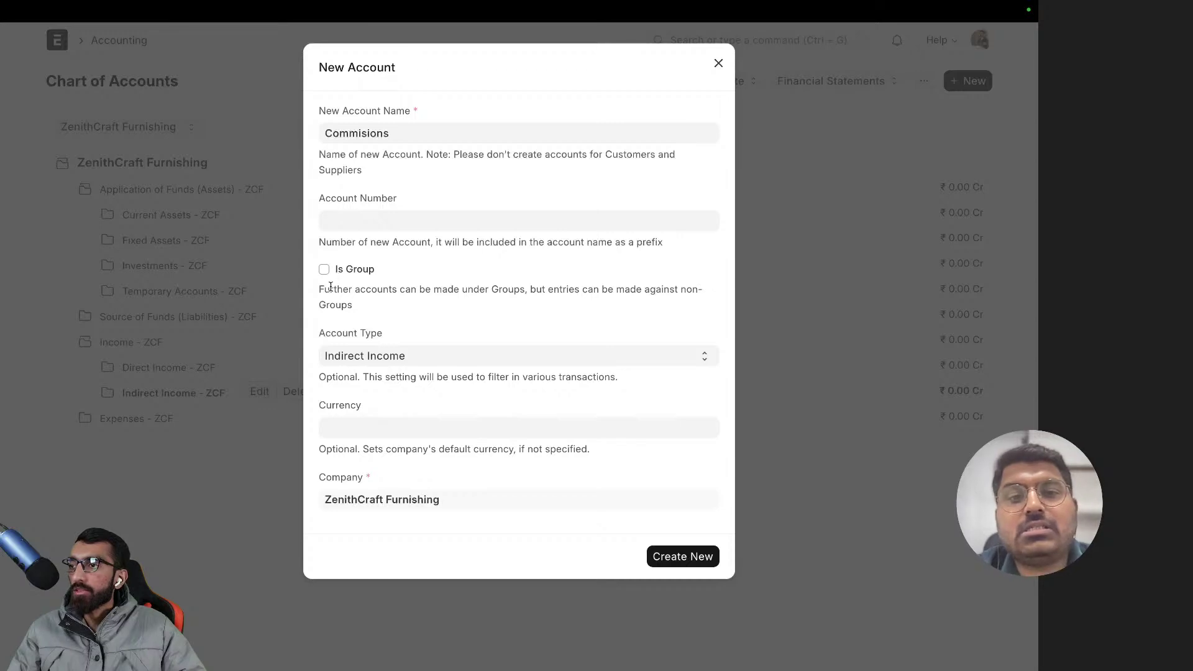
{"action": "left_click_drag", "start_coordinate": [318, 290], "coordinate": [699, 303]}
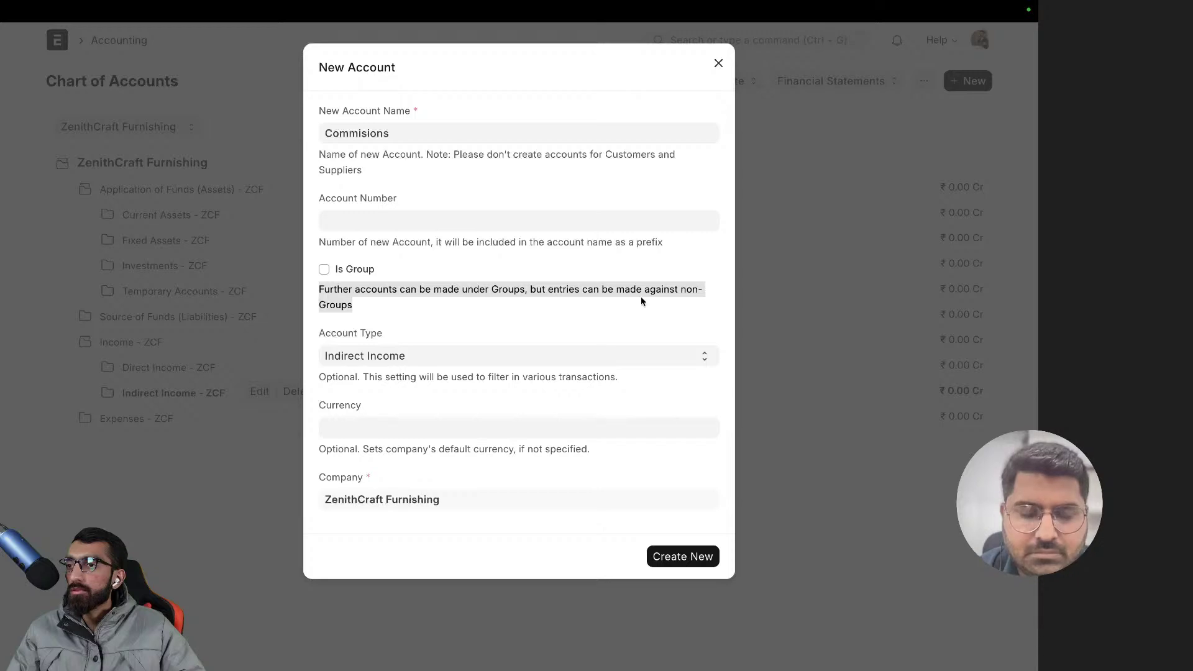
{"action": "left_click_drag", "start_coordinate": [582, 291], "coordinate": [697, 304]}
{"action": "left_click", "coordinate": [425, 291]}
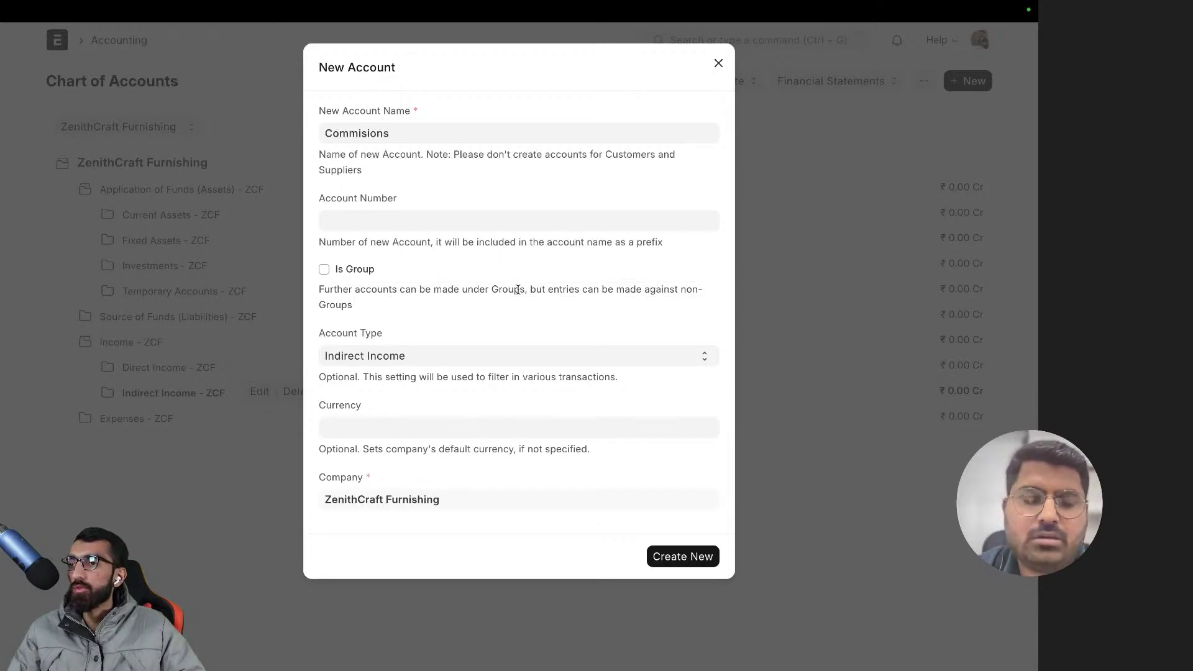
{"action": "left_click_drag", "start_coordinate": [518, 291], "coordinate": [656, 296]}
{"action": "left_click", "coordinate": [435, 303]}
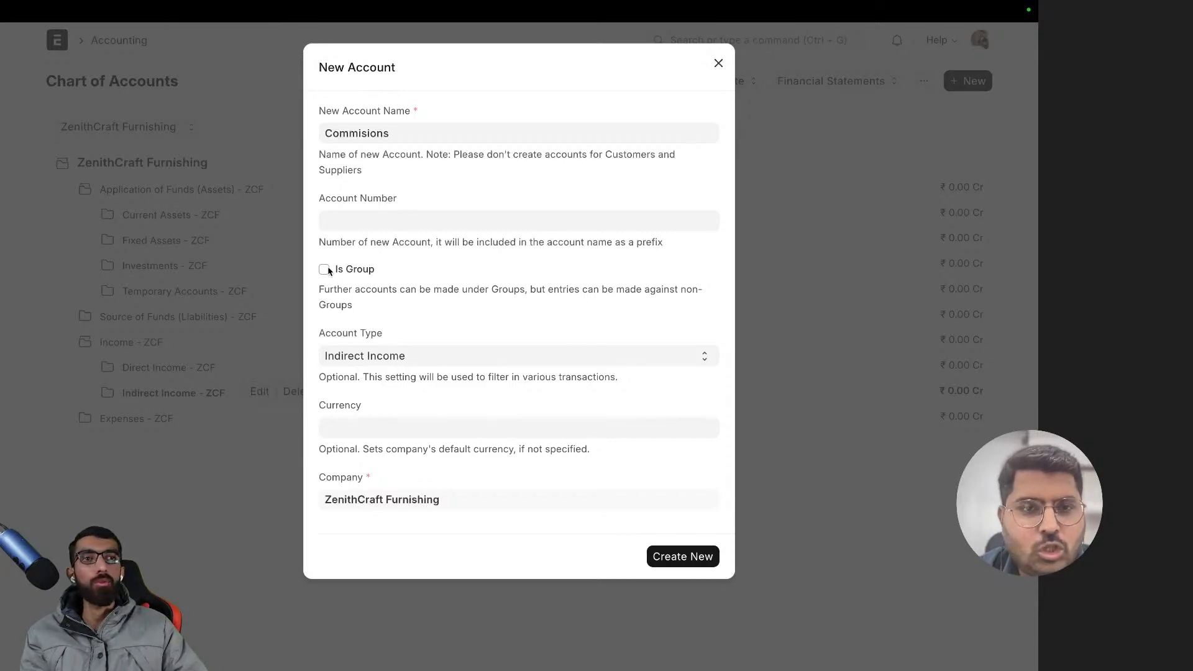
{"action": "left_click_drag", "start_coordinate": [398, 132], "coordinate": [316, 133]}
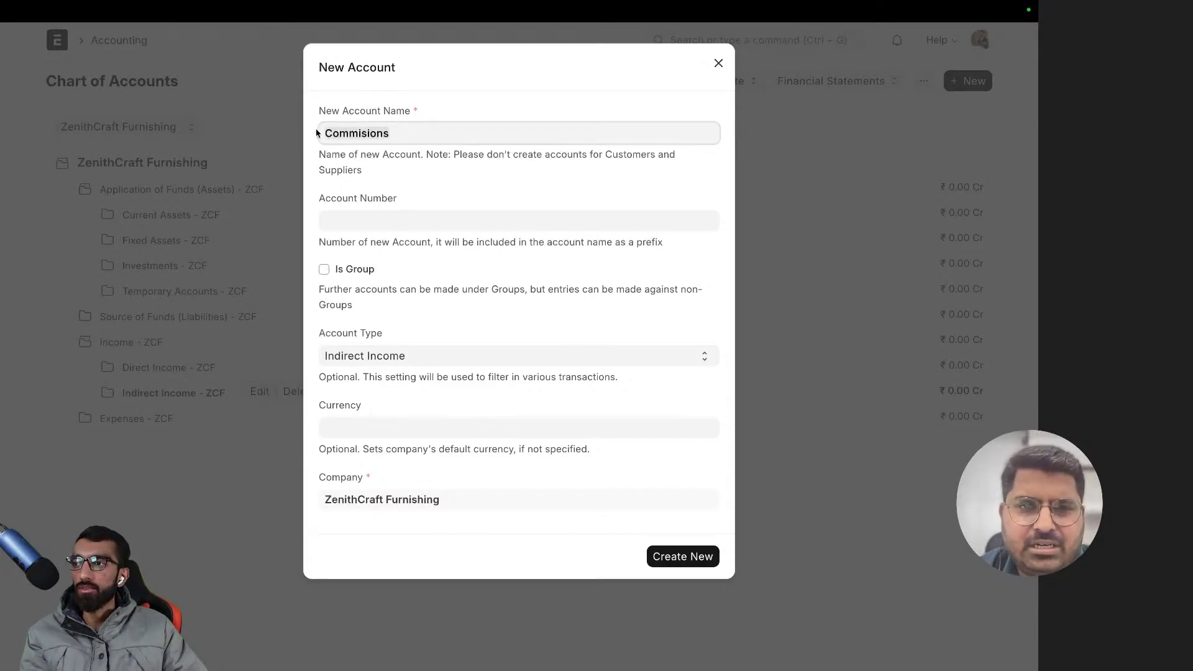
{"action": "left_click", "coordinate": [578, 565]}
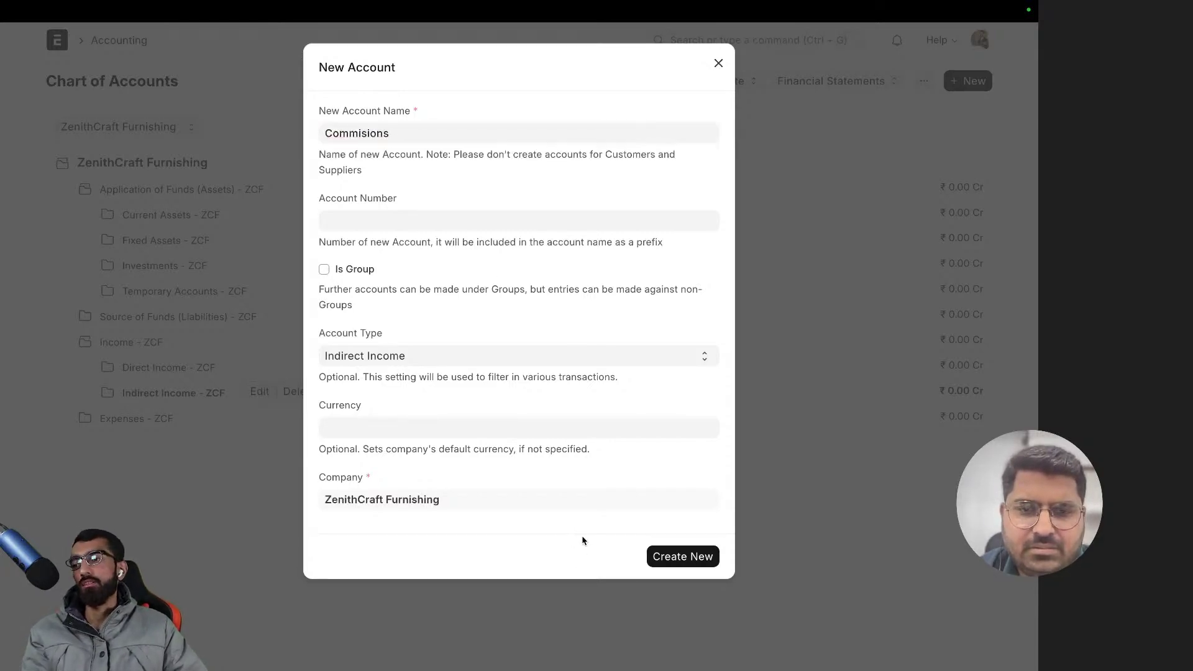
{"action": "left_click", "coordinate": [658, 554]}
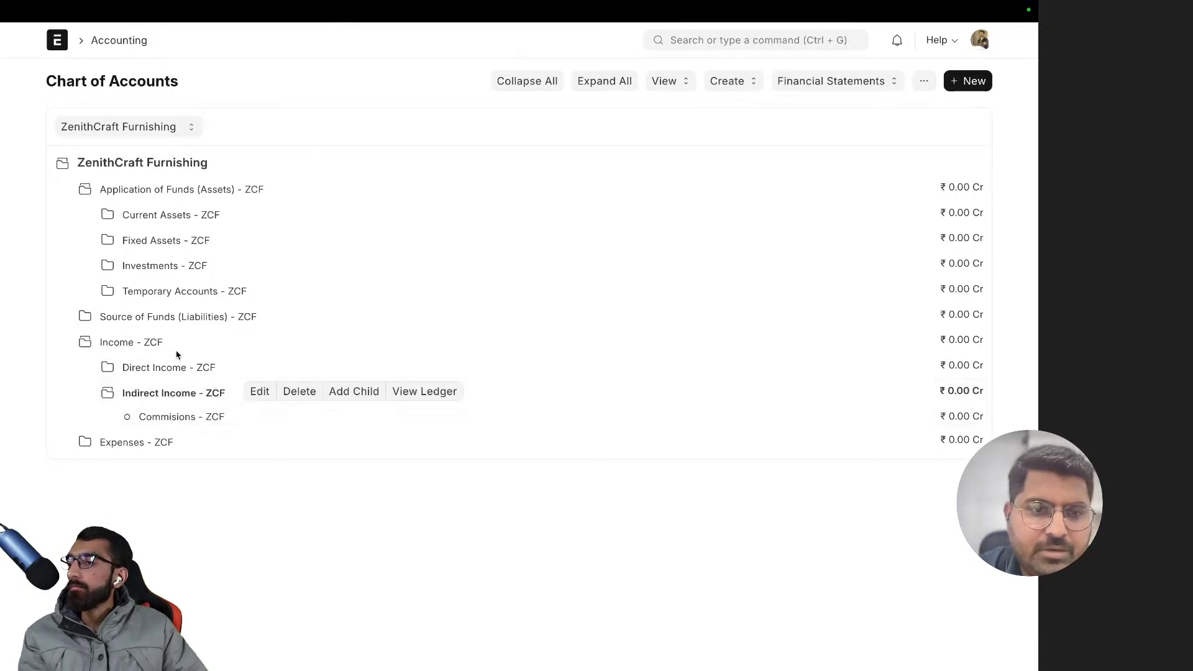
- Expand Expenses - ZCF, Direct Expenses and Indirect Expenses to list their accounts
{"action": "left_click", "coordinate": [142, 445]}
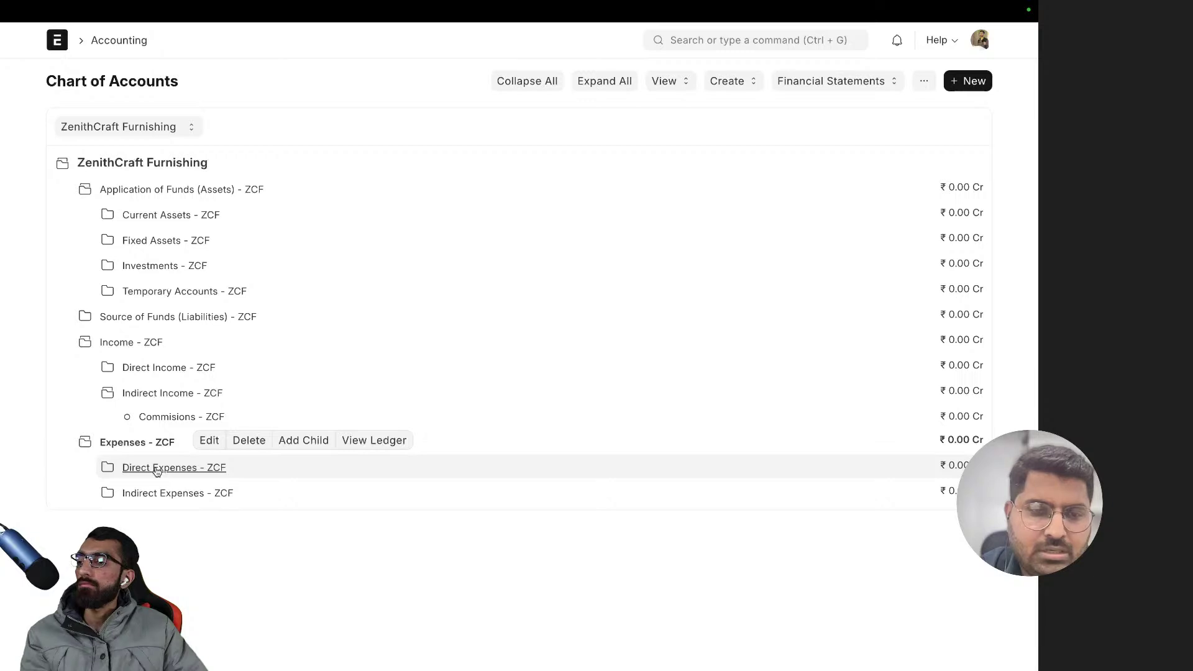
{"action": "left_click", "coordinate": [157, 470]}
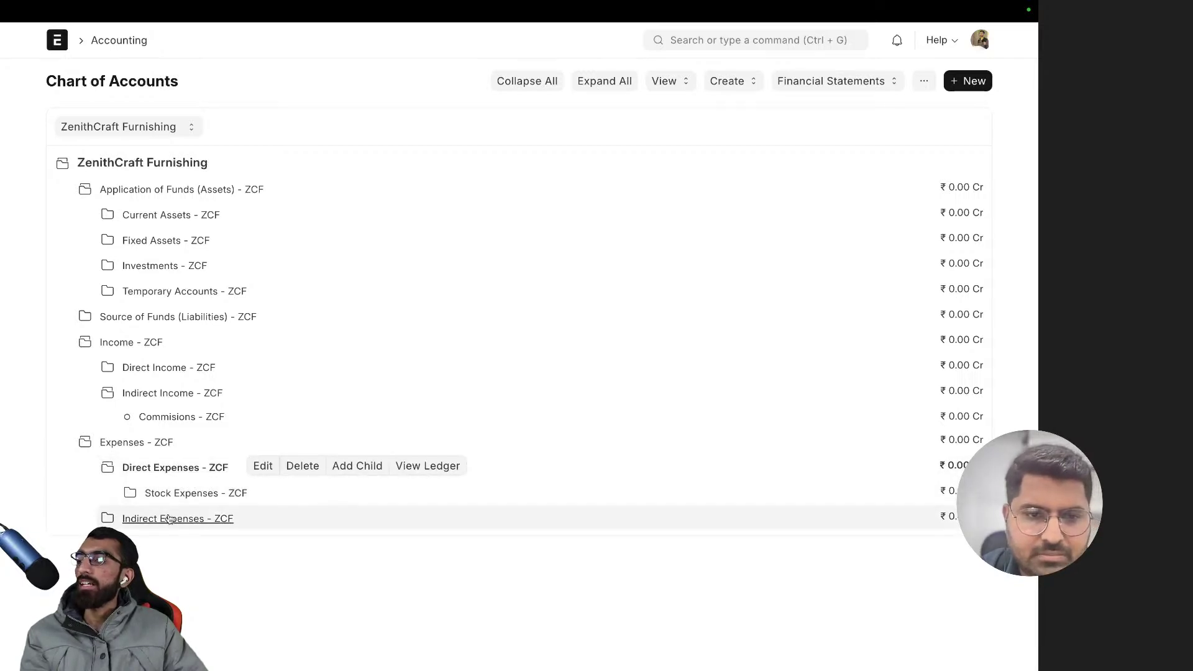
{"action": "left_click", "coordinate": [169, 519]}
{"action": "scroll", "coordinate": [180, 516], "scroll_direction": "down", "scroll_amount": 5}
{"action": "scroll", "coordinate": [191, 537], "scroll_direction": "down", "scroll_amount": 1}
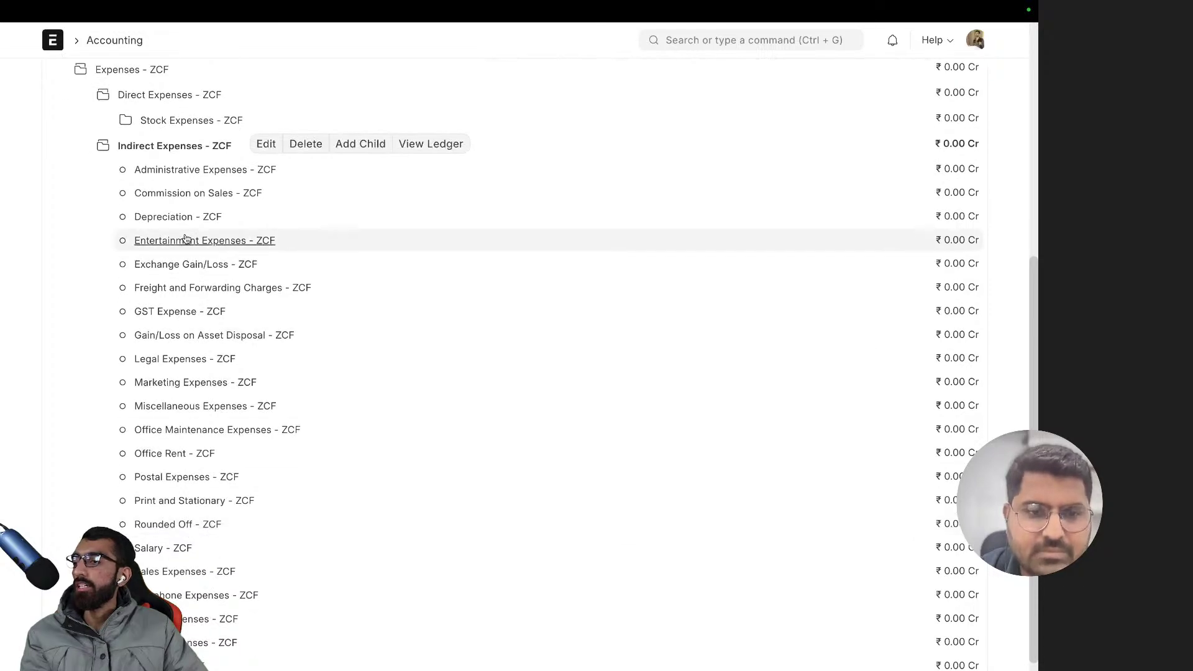
{"action": "scroll", "coordinate": [166, 535], "scroll_direction": "down", "scroll_amount": 1}
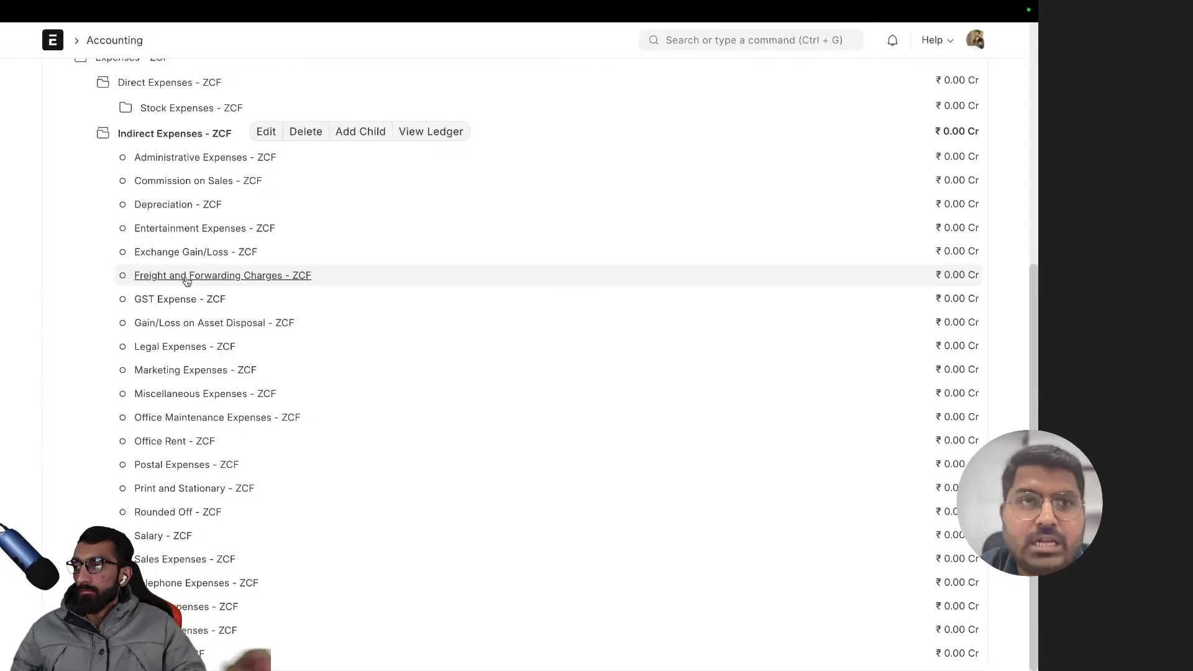
- Search the web for 'Freight and Forwarding Charges' in a new tab
{"action": "left_click", "coordinate": [186, 280]}
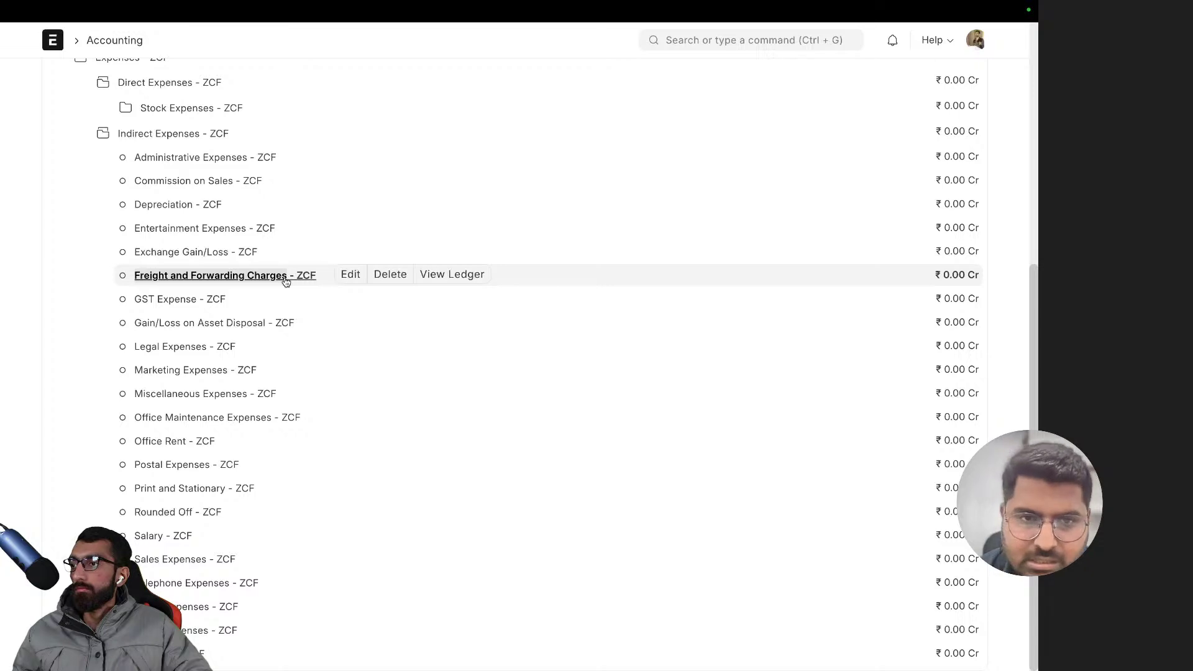
{"action": "key", "text": "super+t"}
{"action": "type", "text": "Freight and Forwarding Charges"}
{"action": "key", "text": "Return"}
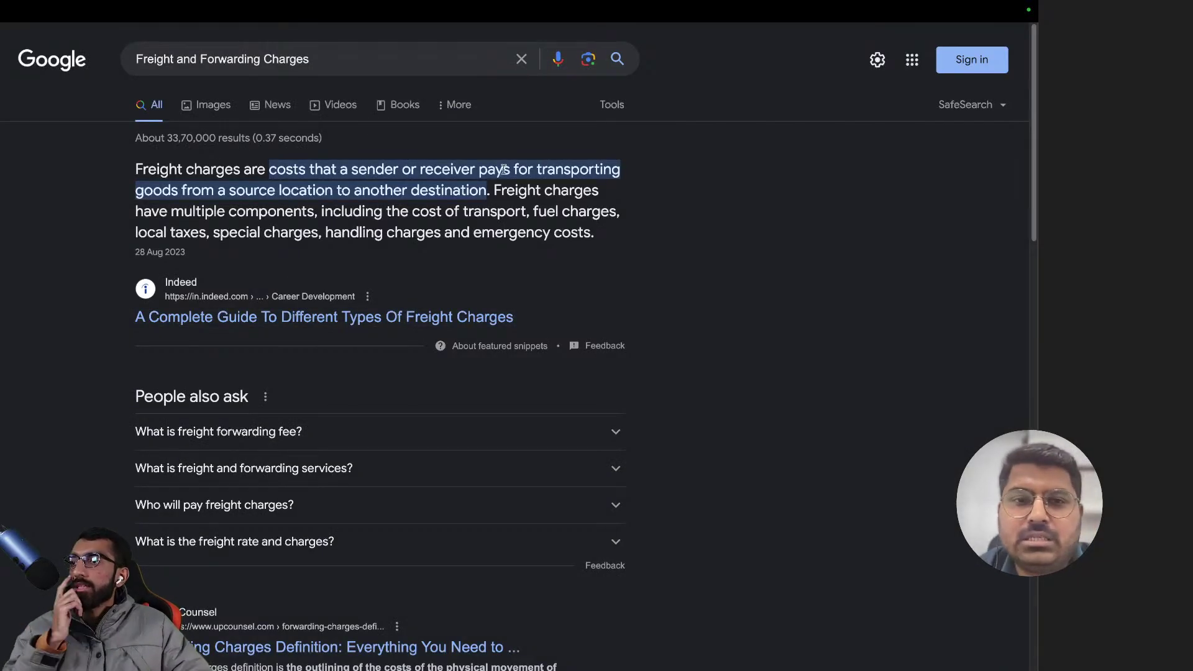
- Read the freight charges definition and its components, then go back to the ERPNext Chart of Accounts tab
{"action": "left_click_drag", "start_coordinate": [215, 194], "coordinate": [432, 197]}
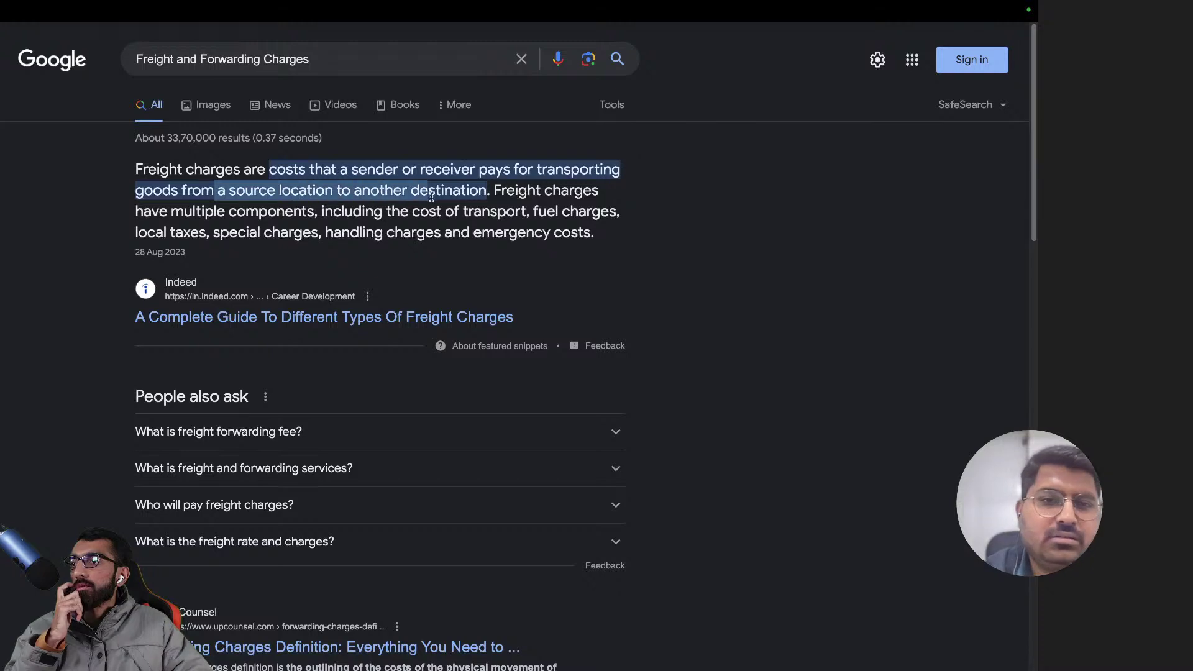
{"action": "left_click", "coordinate": [466, 202]}
{"action": "left_click_drag", "start_coordinate": [527, 211], "coordinate": [600, 214]}
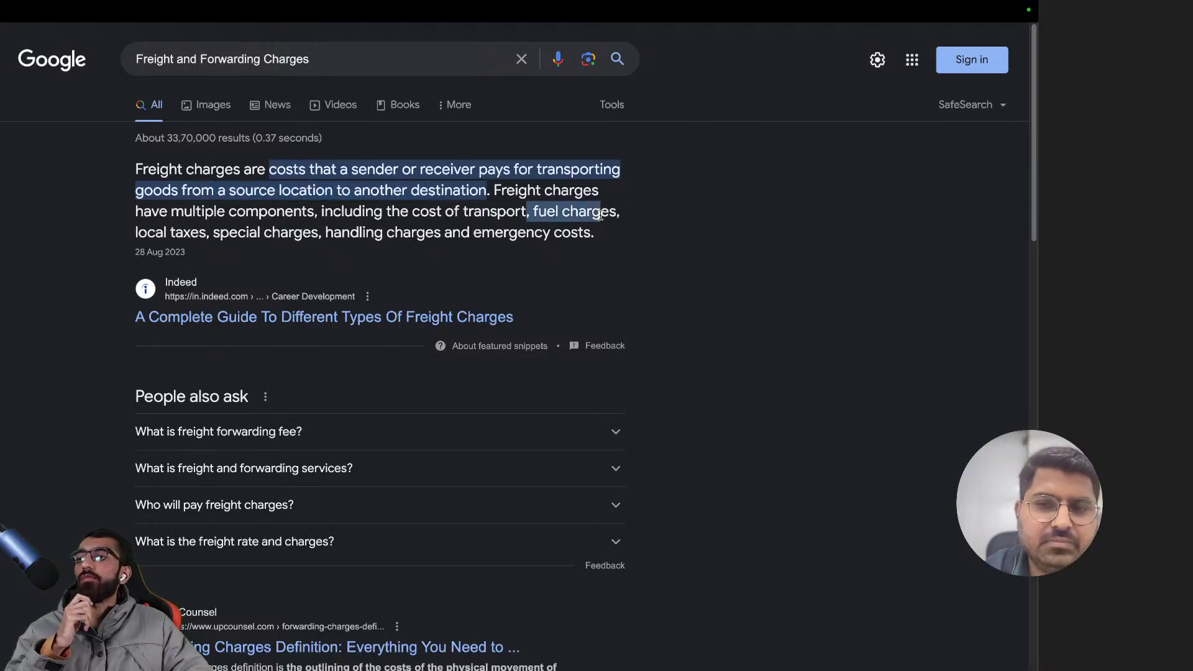
{"action": "left_click_drag", "start_coordinate": [216, 234], "coordinate": [148, 234]}
{"action": "left_click_drag", "start_coordinate": [260, 233], "coordinate": [482, 232]}
{"action": "left_click", "coordinate": [371, 230]}
{"action": "left_click", "coordinate": [475, 227]}
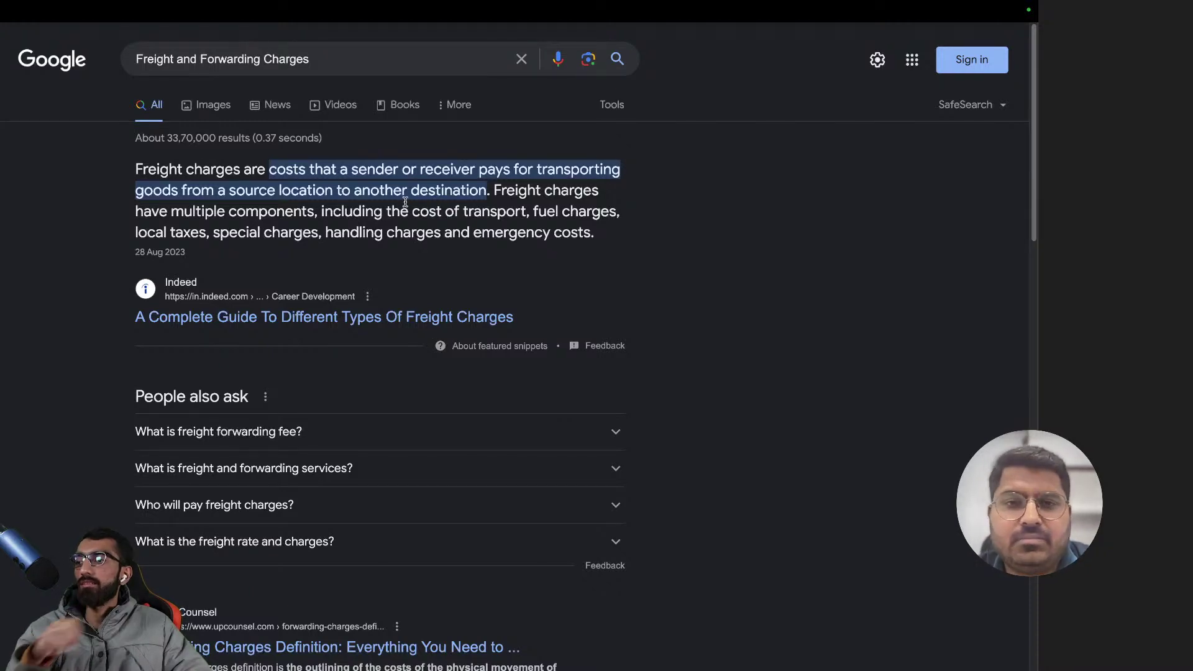
{"action": "key", "text": "super+t"}
{"action": "key", "text": "Return"}
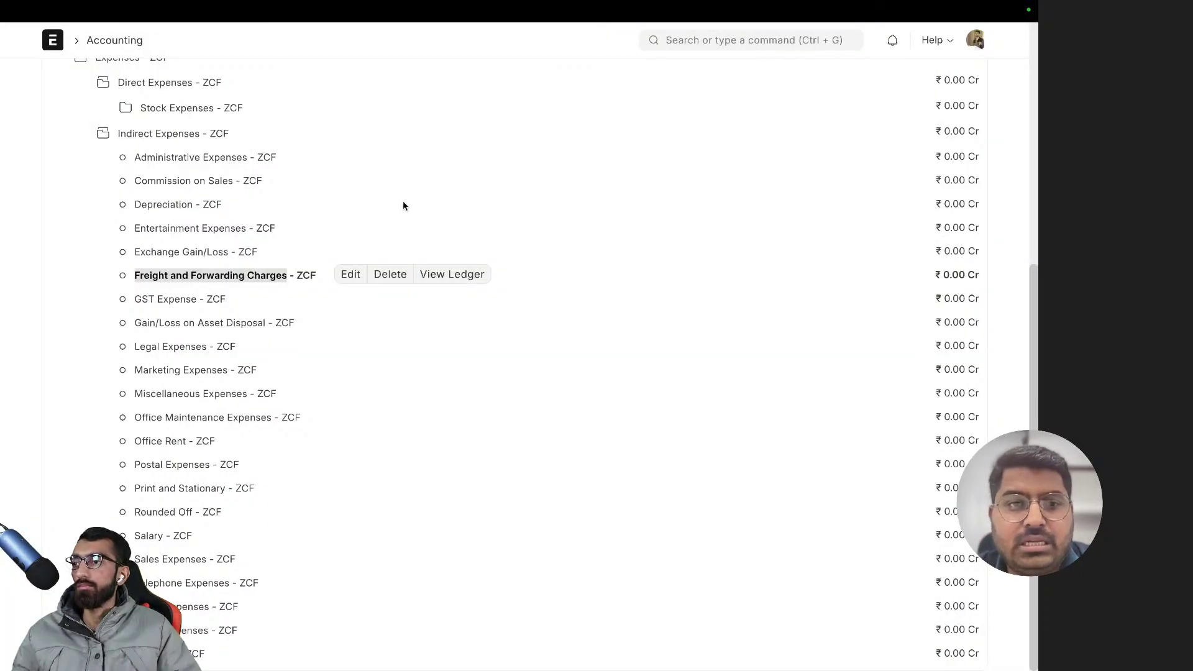
- Browse Direct Expenses and Stock Expenses, ending with Direct Expenses collapsed
{"action": "left_click", "coordinate": [36, 263]}
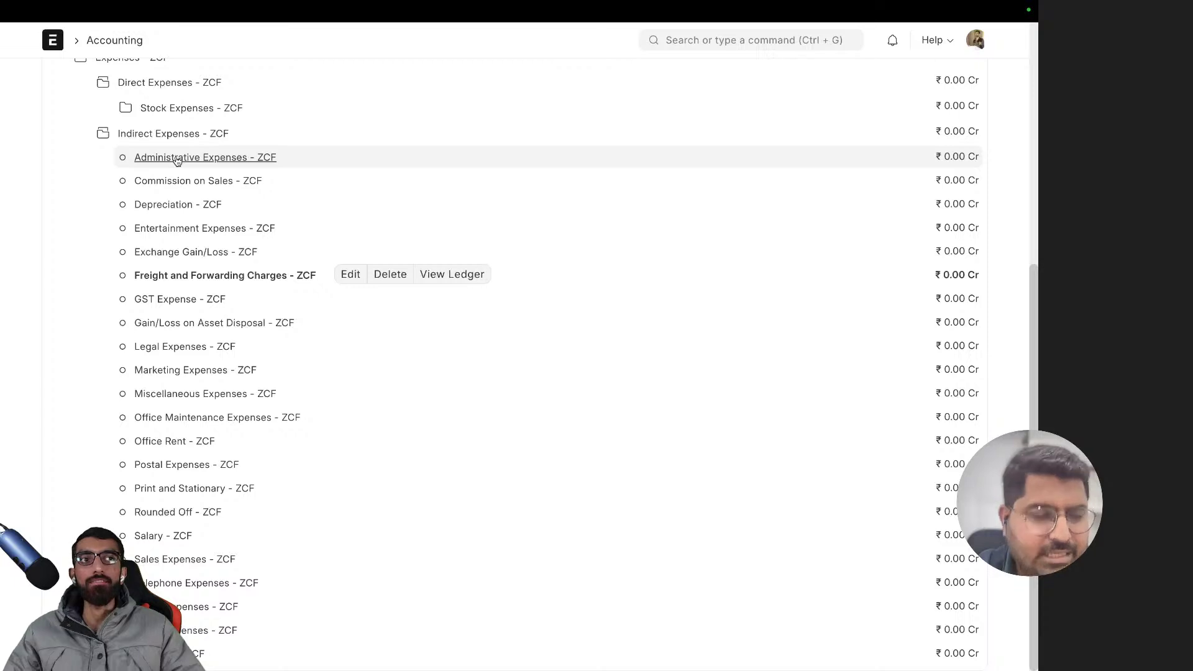
{"action": "left_click", "coordinate": [179, 160]}
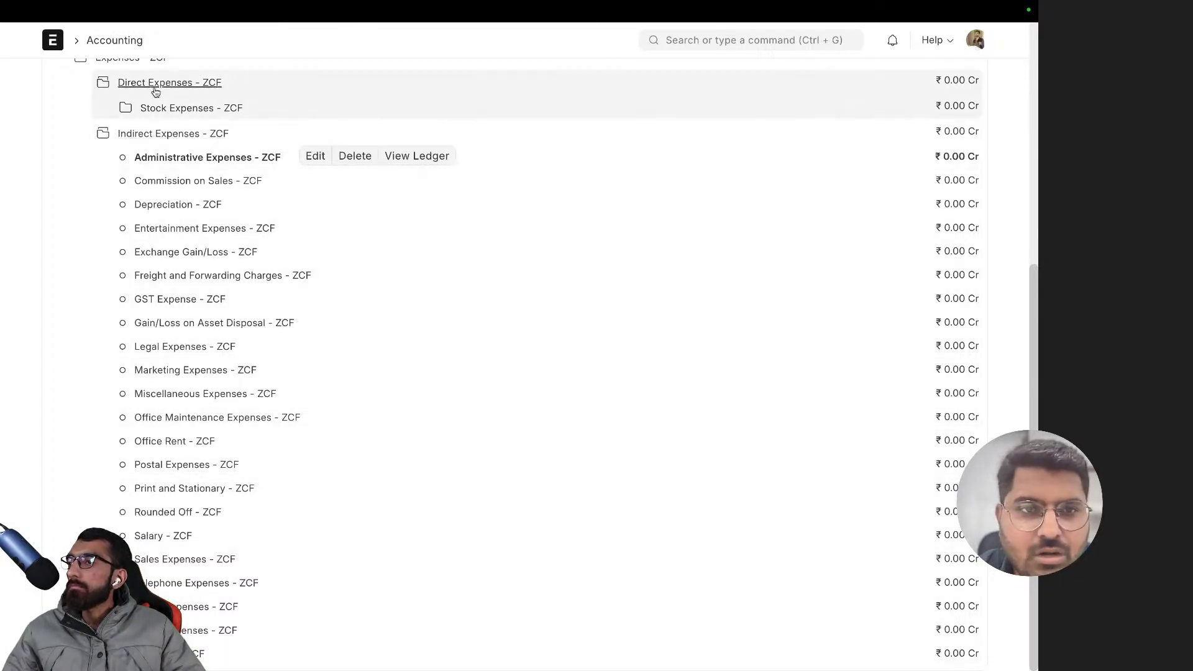
{"action": "left_click", "coordinate": [154, 86]}
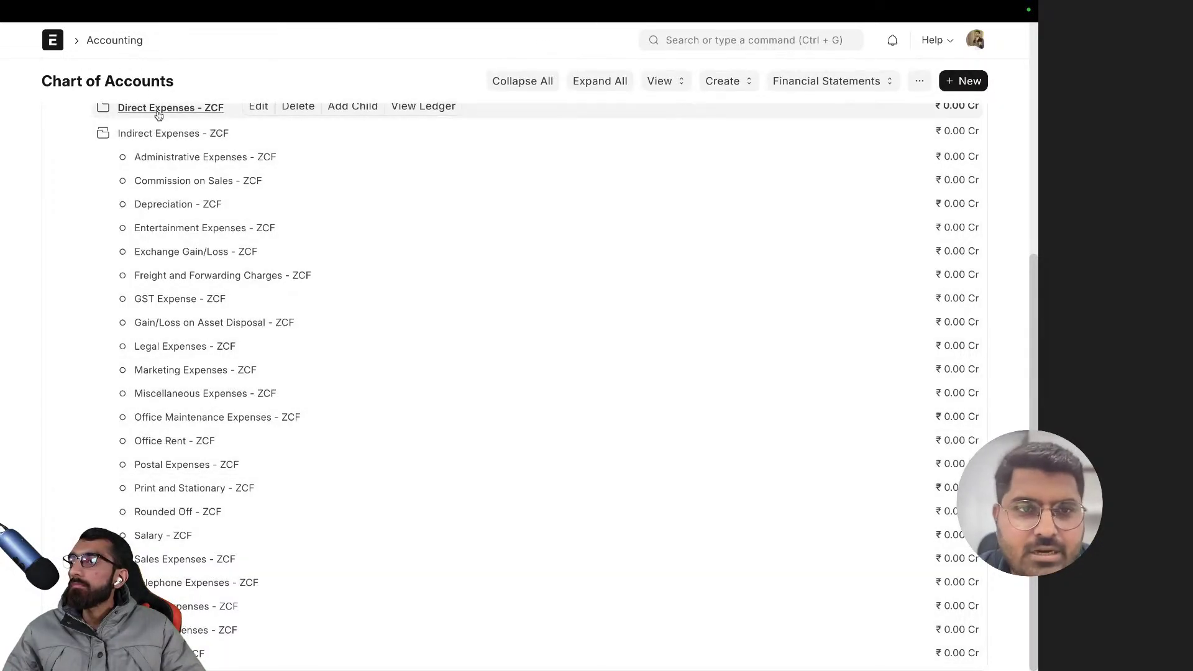
{"action": "left_click", "coordinate": [159, 109]}
{"action": "left_click", "coordinate": [168, 110]}
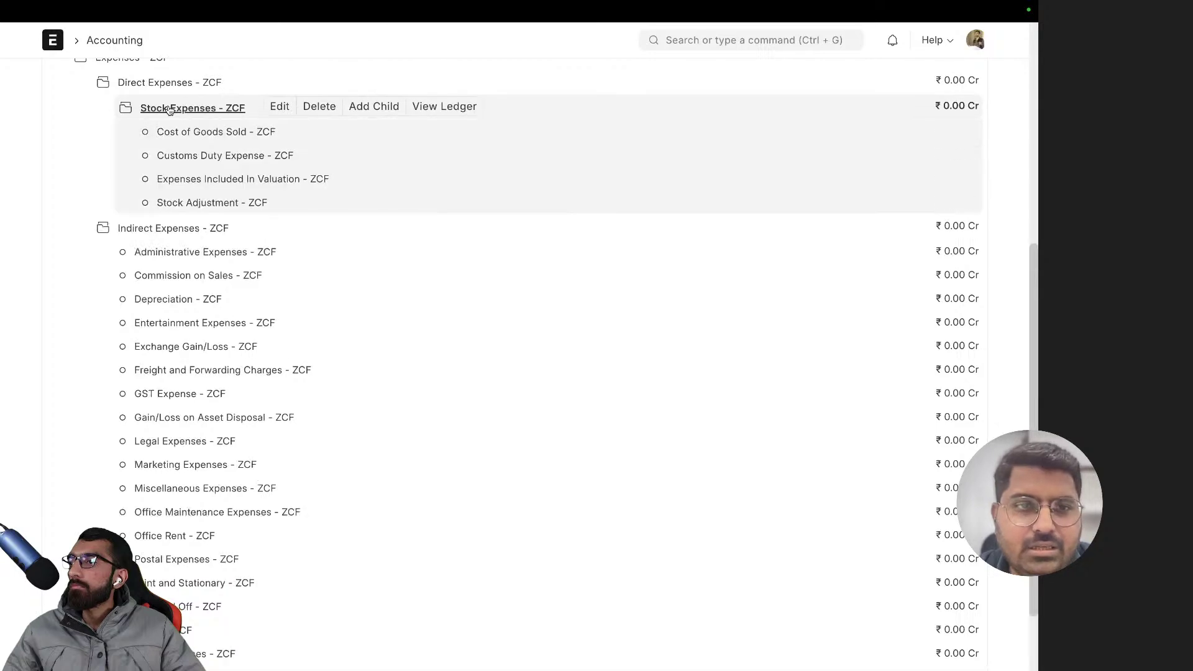
{"action": "left_click", "coordinate": [167, 110]}
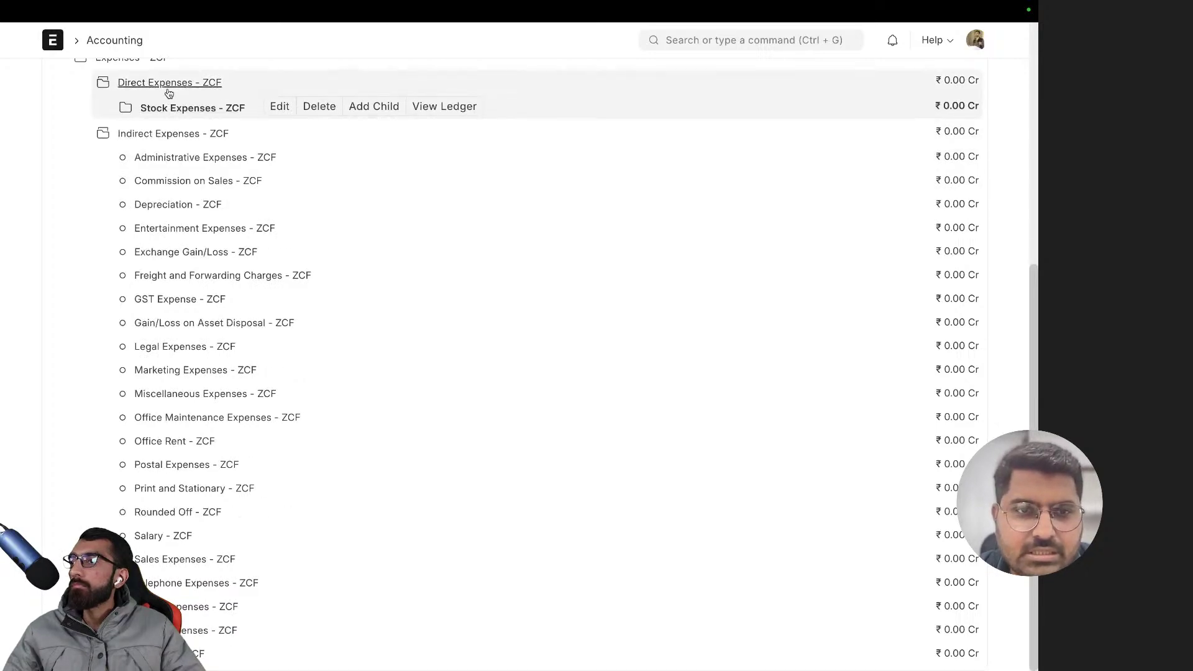
{"action": "left_click", "coordinate": [168, 85]}
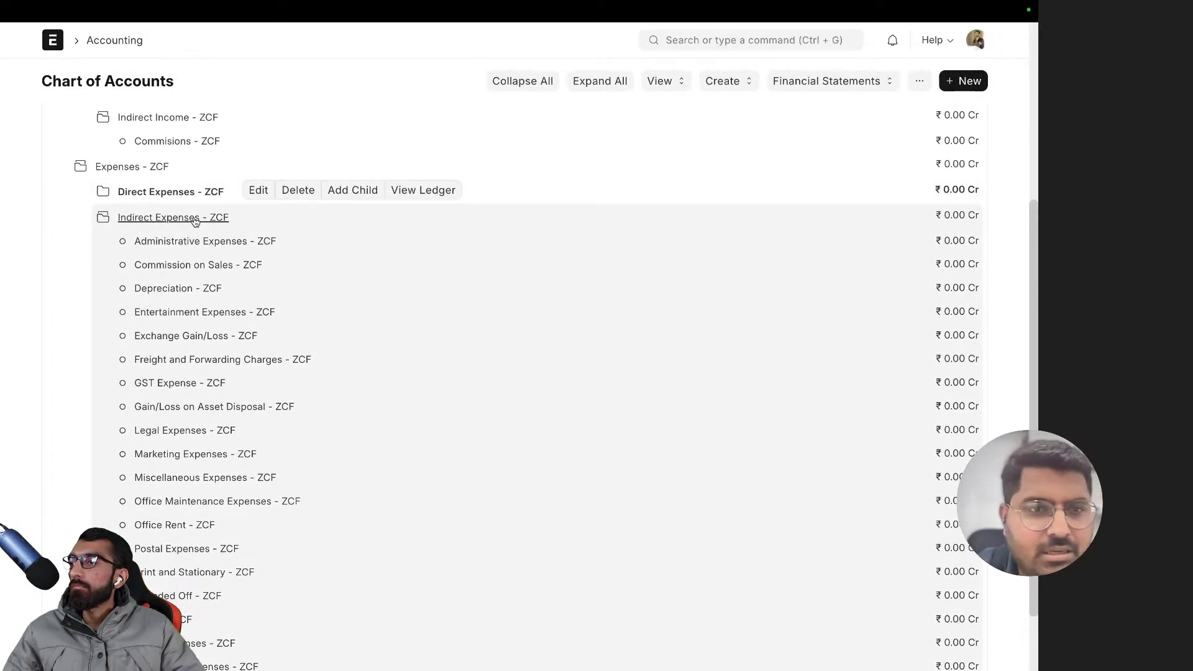
- Re-expand Indirect Expenses - ZCF and scroll through its expense accounts
{"action": "left_click", "coordinate": [180, 216]}
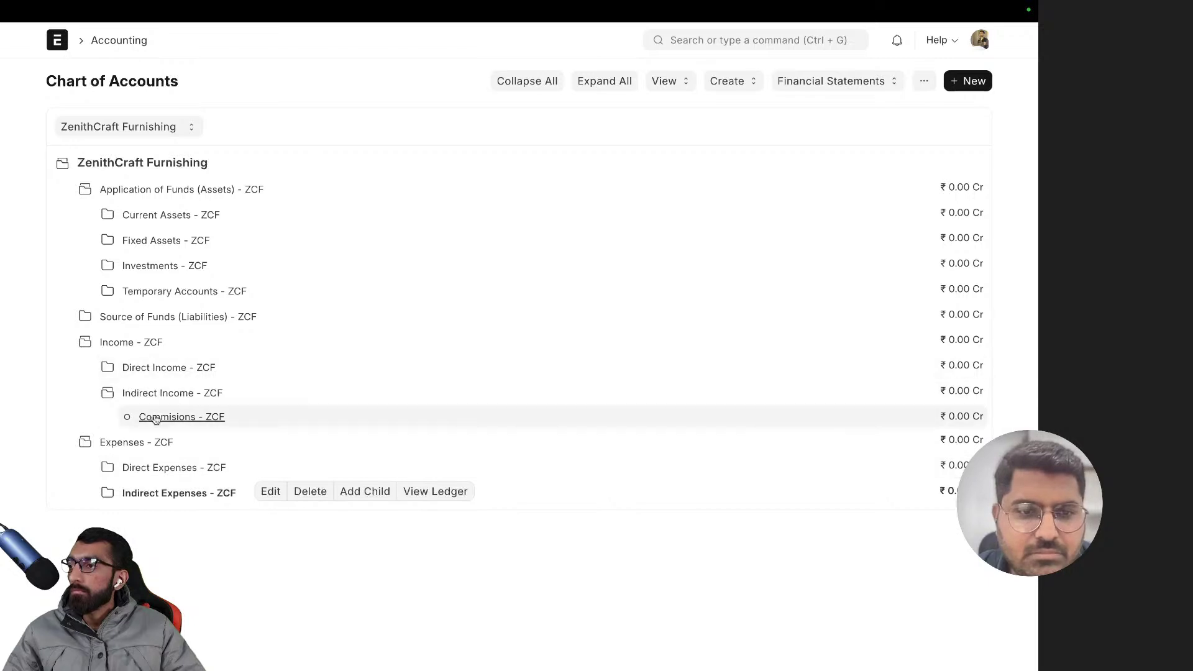
{"action": "left_click", "coordinate": [160, 486]}
{"action": "right_click", "coordinate": [162, 488]}
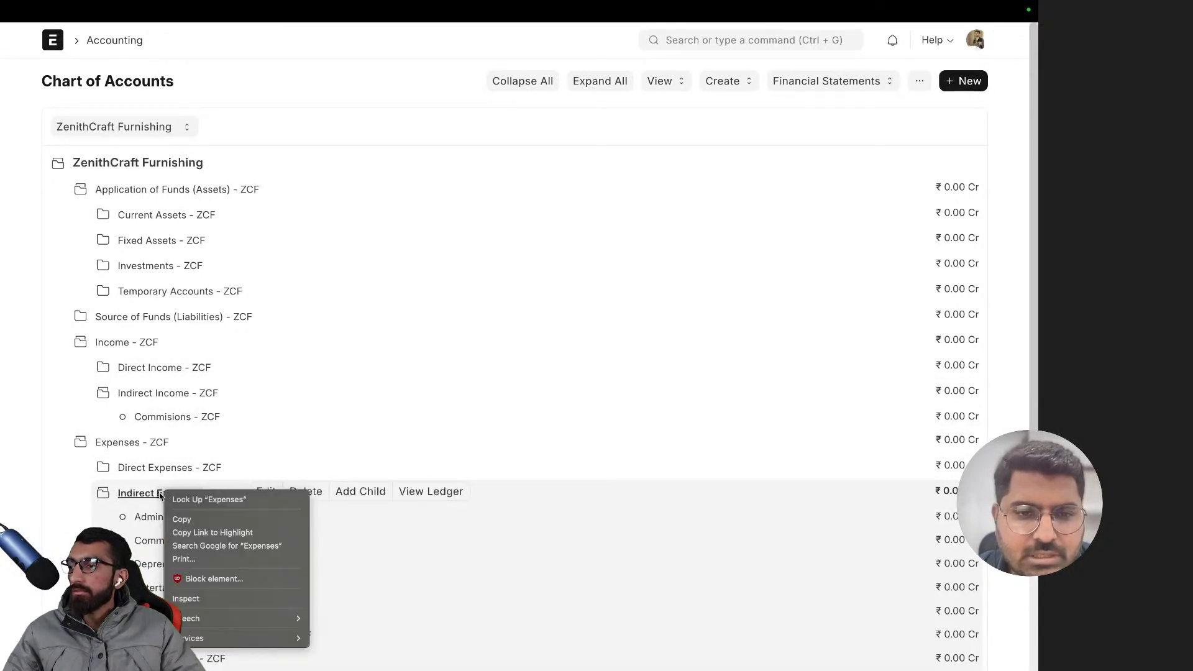
{"action": "left_click", "coordinate": [221, 487]}
{"action": "left_click", "coordinate": [222, 489]}
{"action": "left_click", "coordinate": [199, 492]}
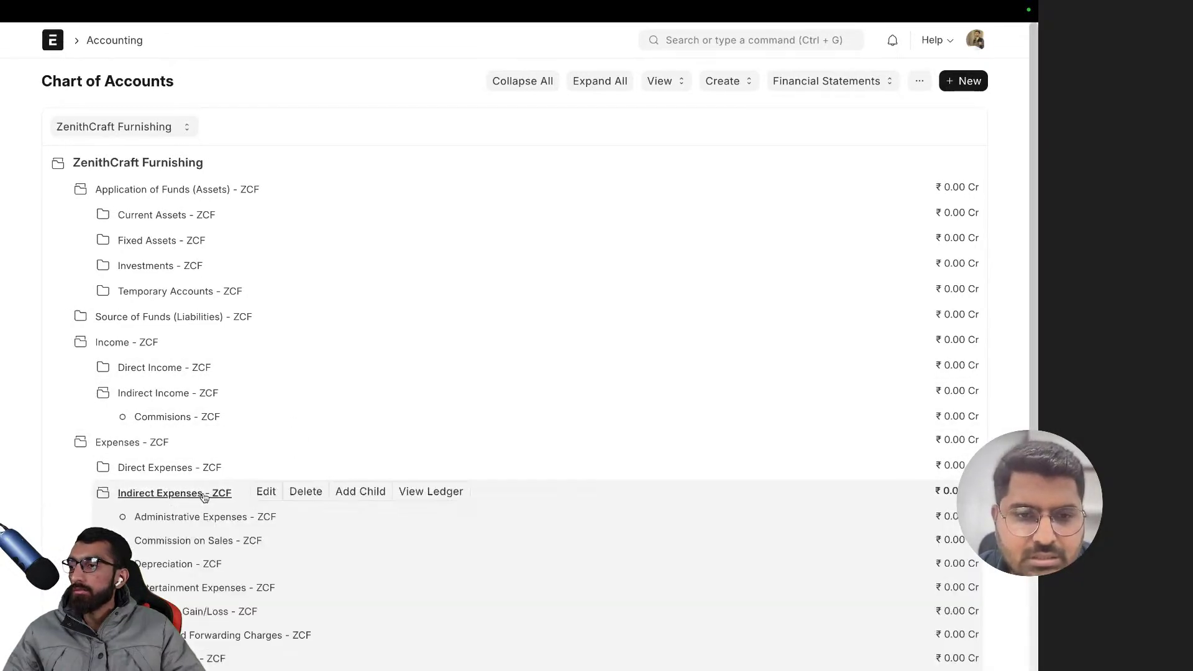
{"action": "scroll", "coordinate": [273, 429], "scroll_direction": "down", "scroll_amount": 1}
{"action": "scroll", "coordinate": [273, 429], "scroll_direction": "down", "scroll_amount": 1}
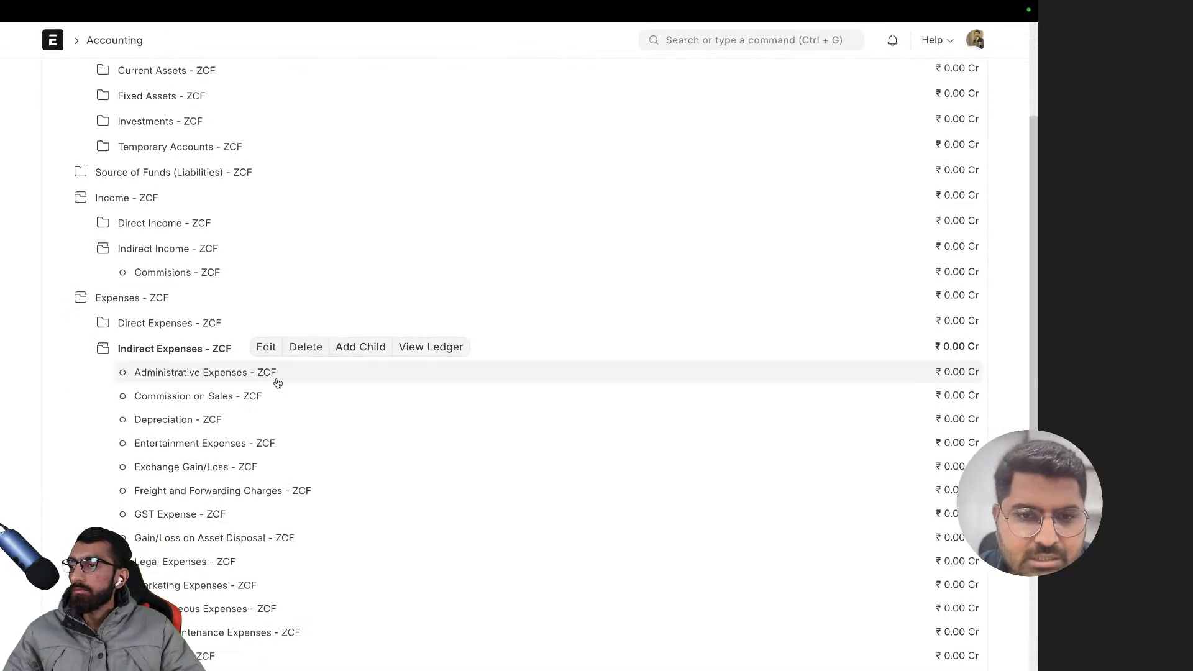
- Start a child account 'Transportation' under Indirect Expenses and mark it as a group
{"action": "left_click", "coordinate": [362, 348]}
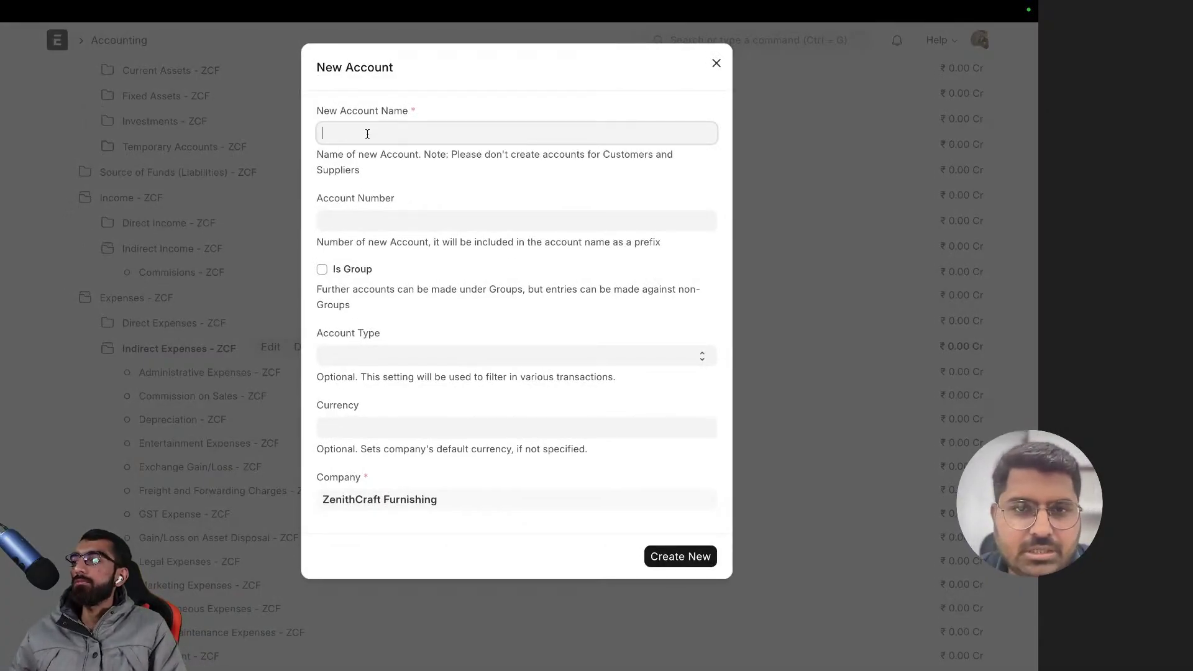
{"action": "type", "text": "Transpor"}
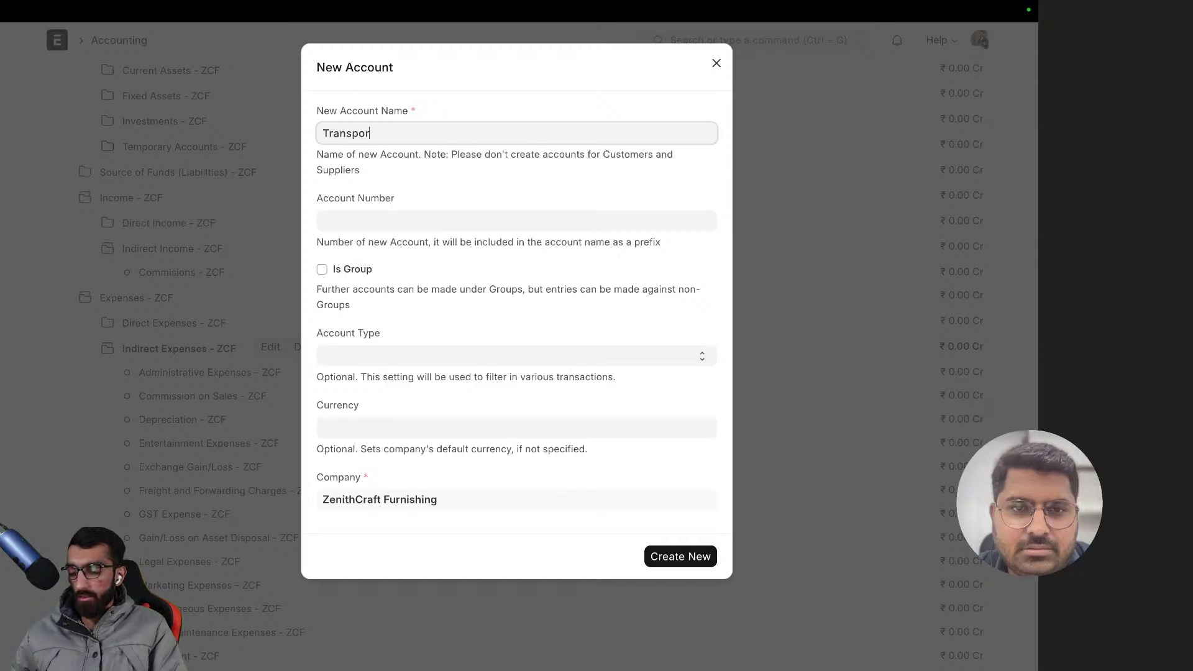
{"action": "type", "text": "tation"}
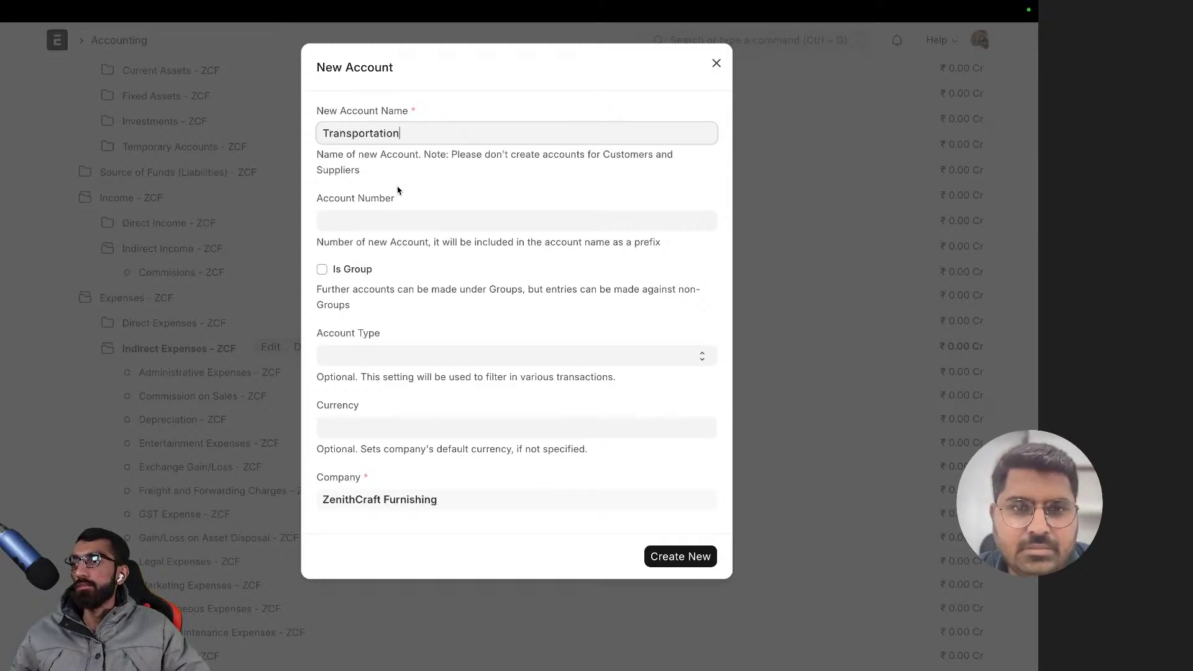
{"action": "left_click", "coordinate": [355, 274]}
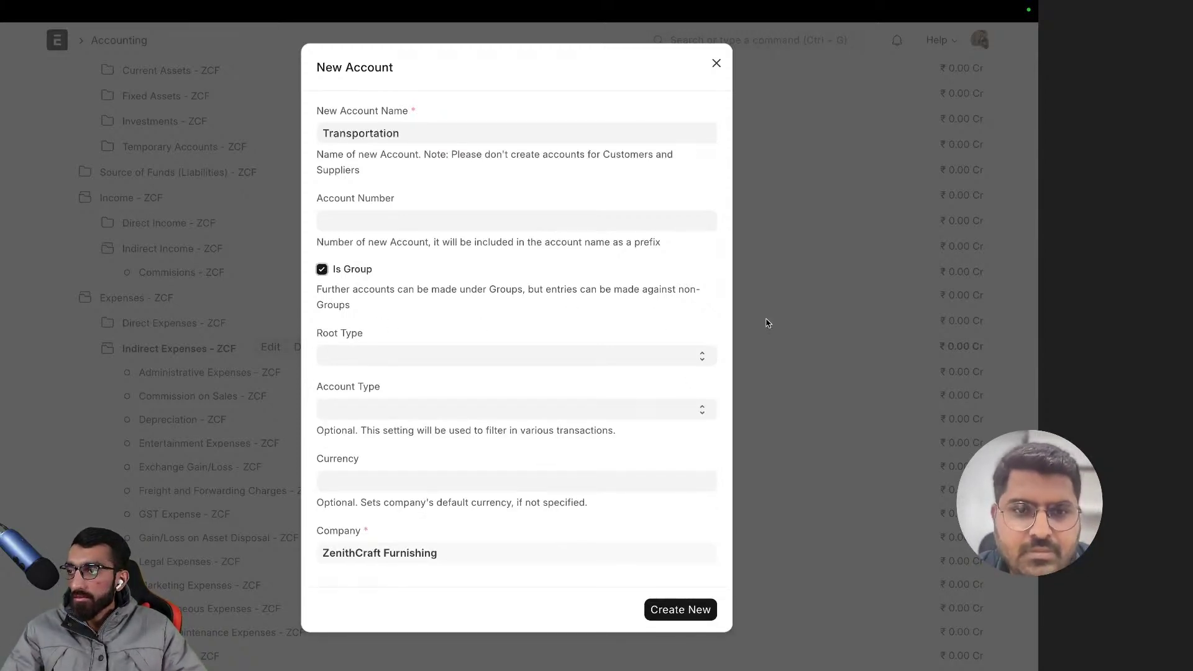
{"action": "left_click", "coordinate": [343, 362]}
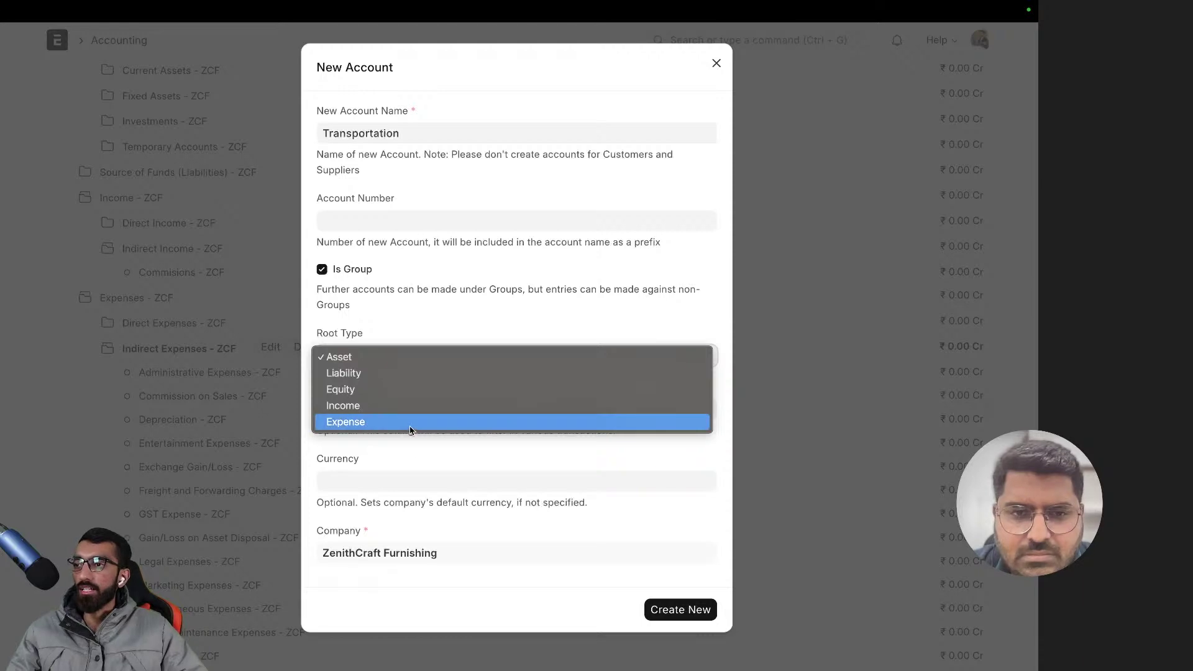
- Give Transportation root type Expense and account type Indirect Expense, then create it
{"action": "left_click", "coordinate": [412, 423]}
{"action": "left_click", "coordinate": [377, 408]}
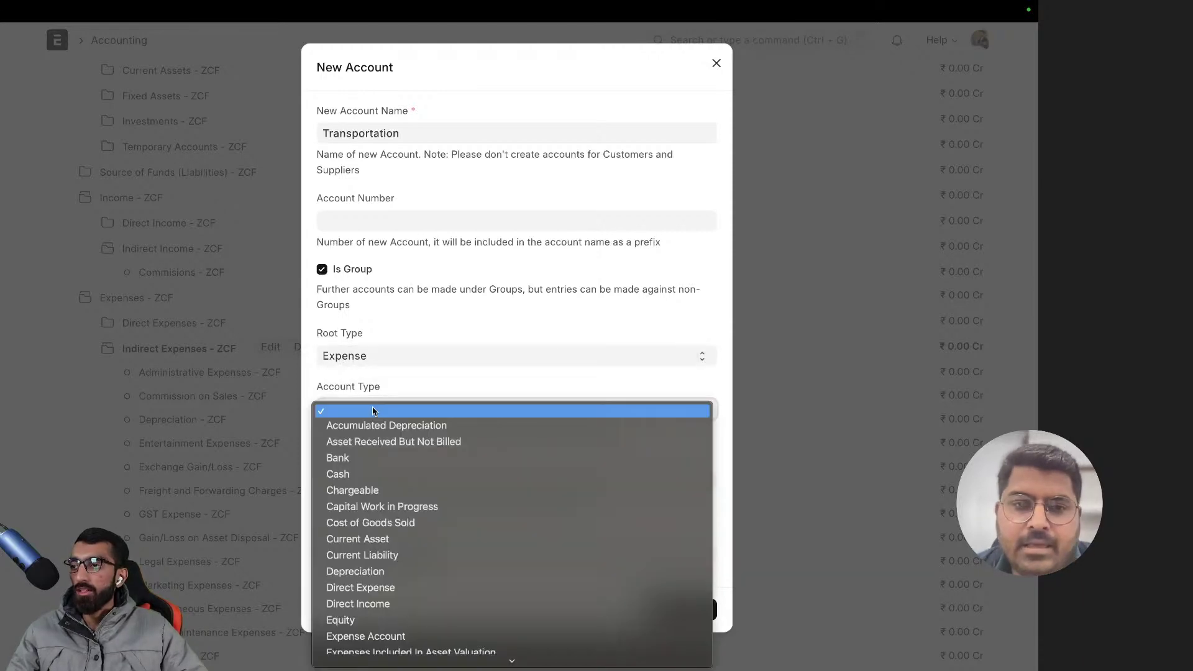
{"action": "scroll", "coordinate": [414, 511], "scroll_direction": "down", "scroll_amount": 4}
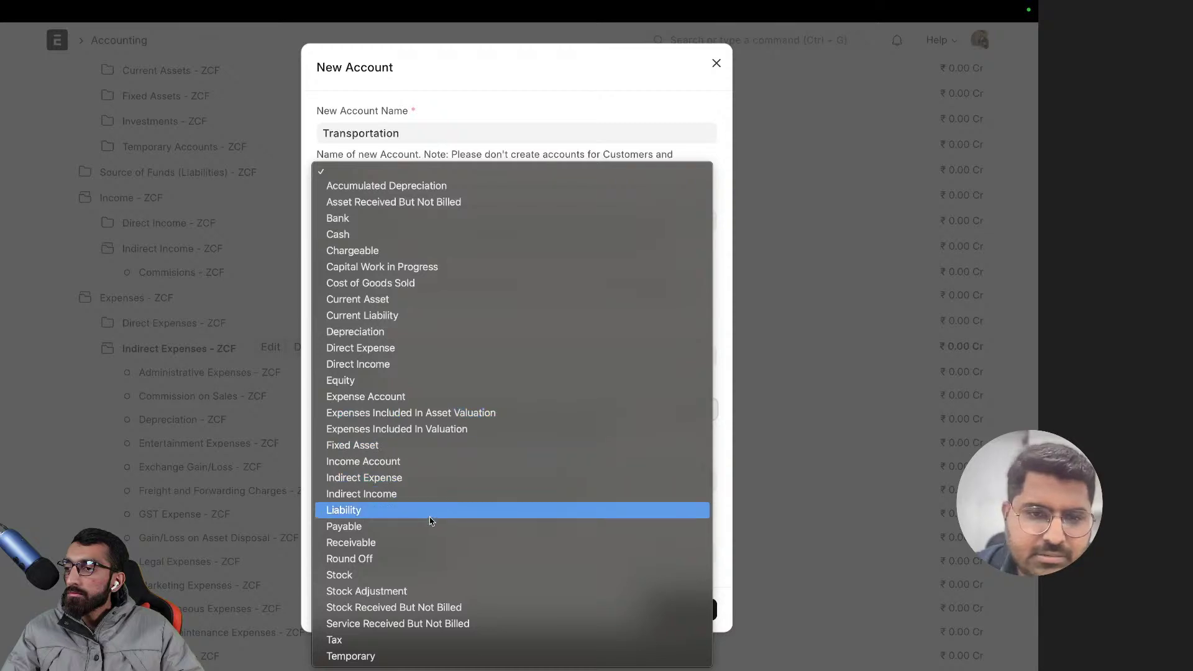
{"action": "left_click", "coordinate": [429, 479]}
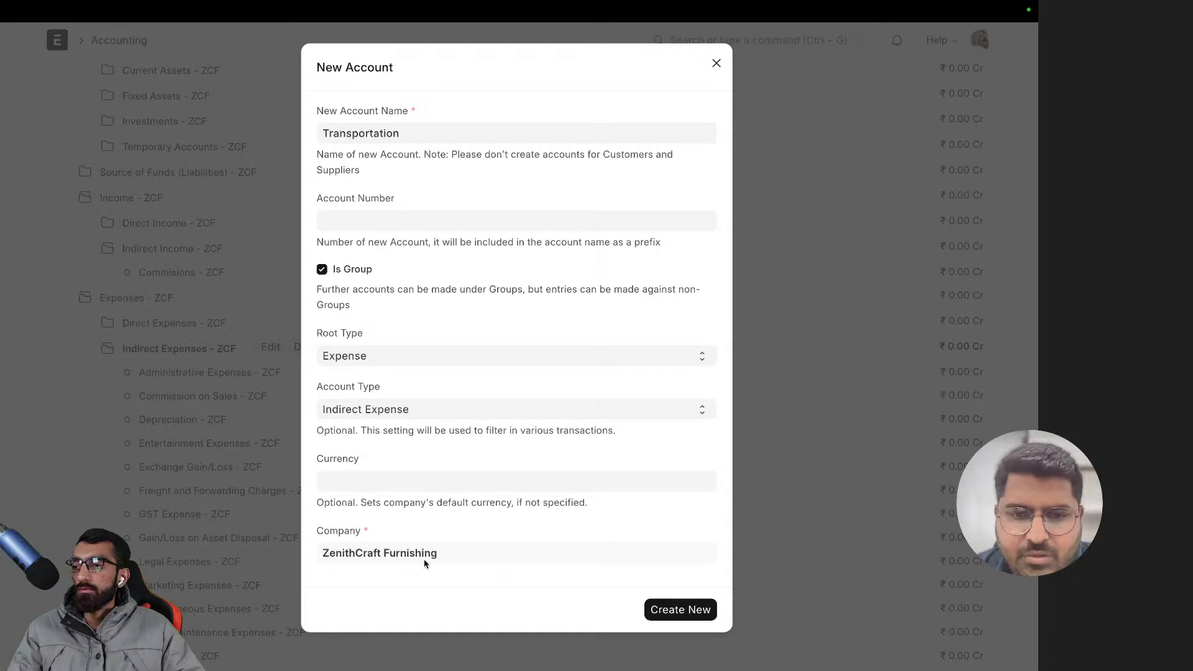
{"action": "left_click", "coordinate": [699, 606]}
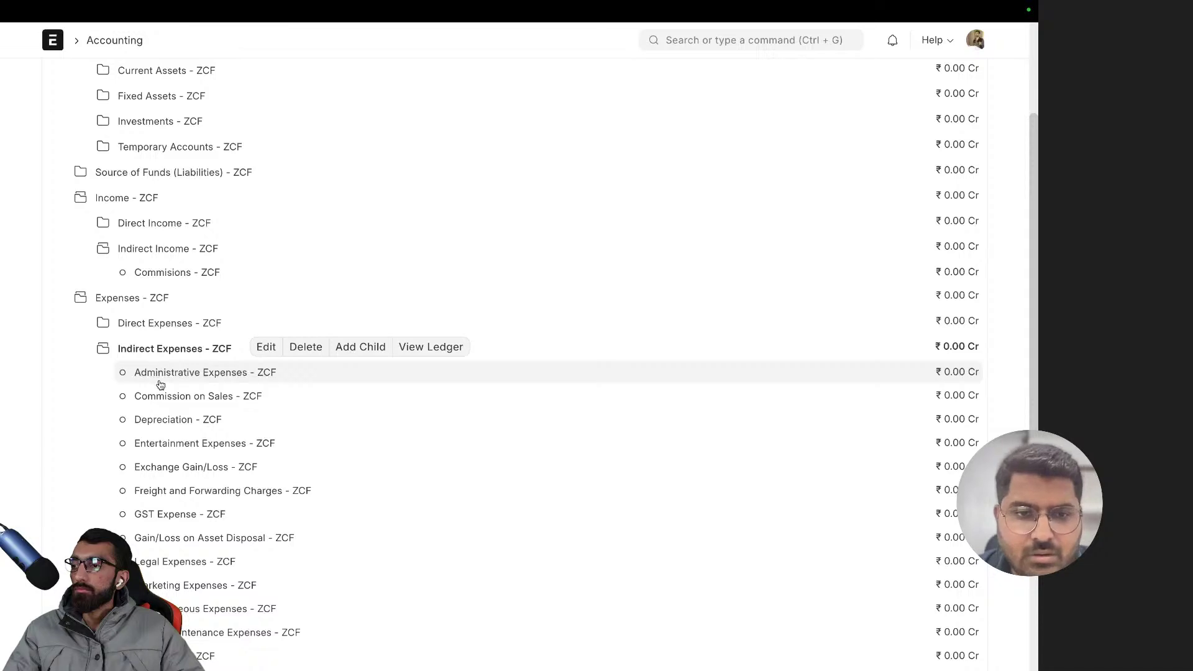
- Select Transportation - ZCF in the tree and start a new child account beneath it
{"action": "scroll", "coordinate": [159, 379], "scroll_direction": "down", "scroll_amount": 5}
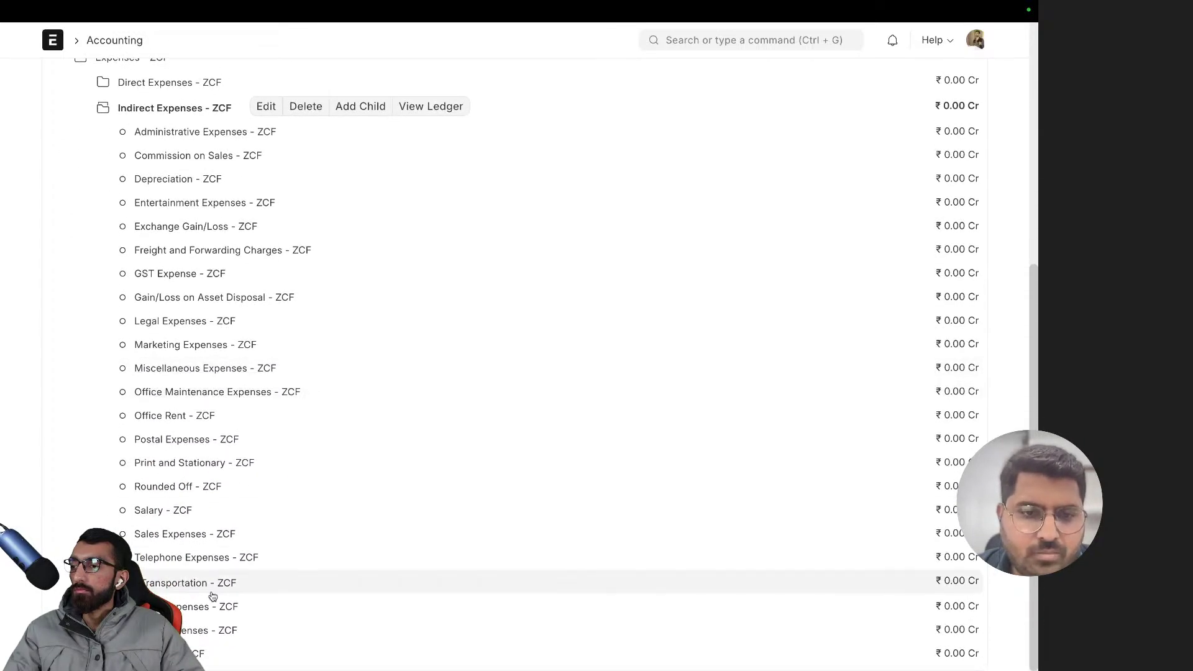
{"action": "left_click", "coordinate": [184, 584]}
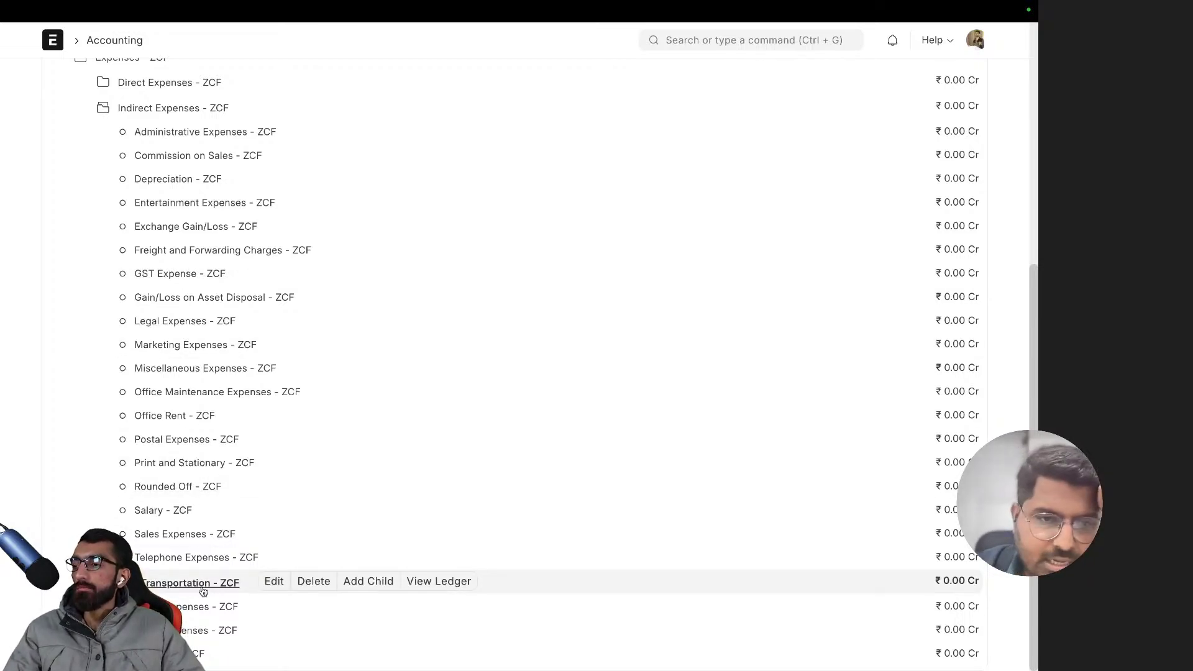
{"action": "left_click", "coordinate": [371, 588]}
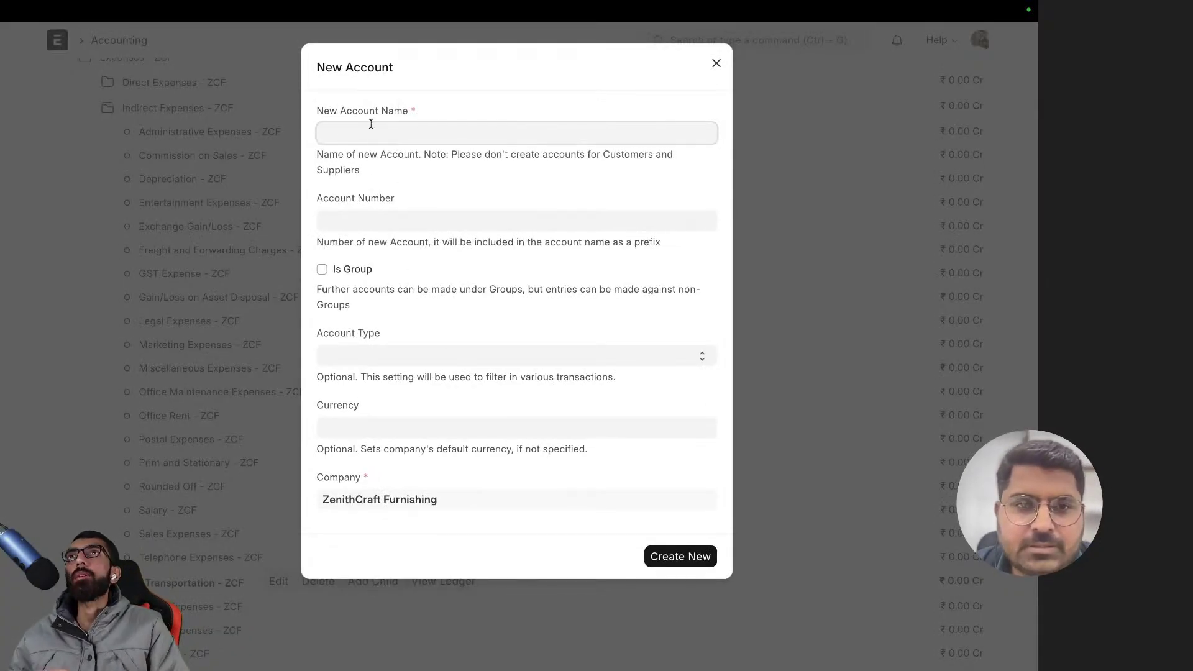
- Try creating 'Fuel' with account type Indirect Expense, which ERPNext rejects as parent-only
{"action": "type", "text": "Fuel"}
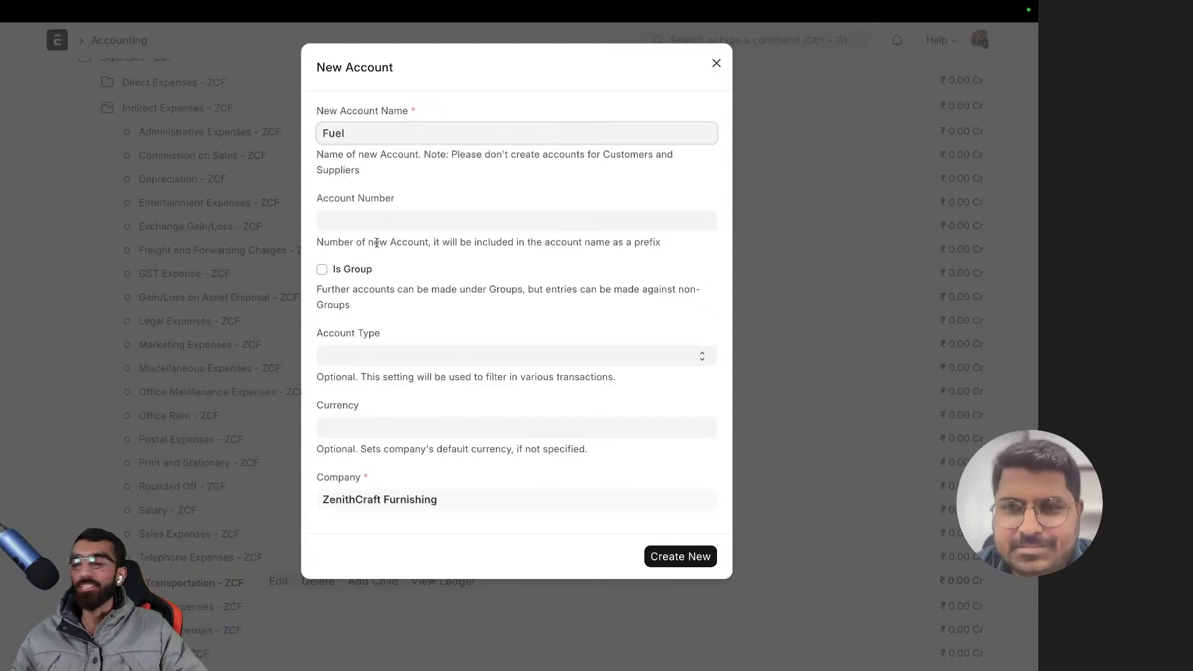
{"action": "left_click", "coordinate": [377, 225]}
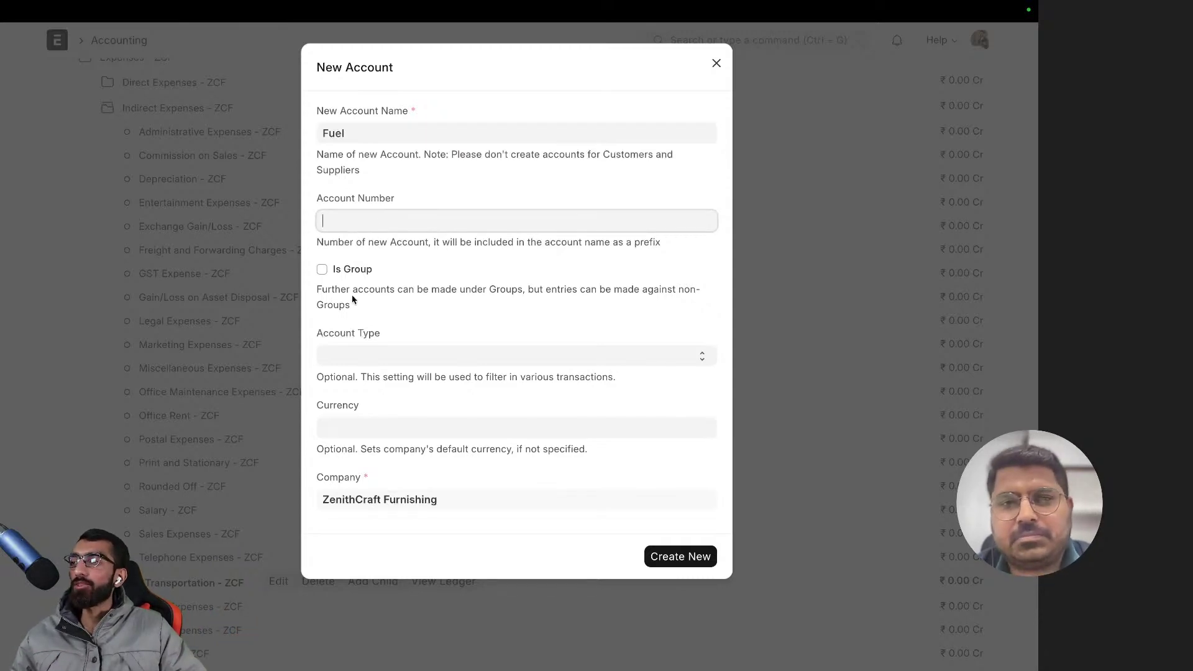
{"action": "left_click", "coordinate": [367, 358]}
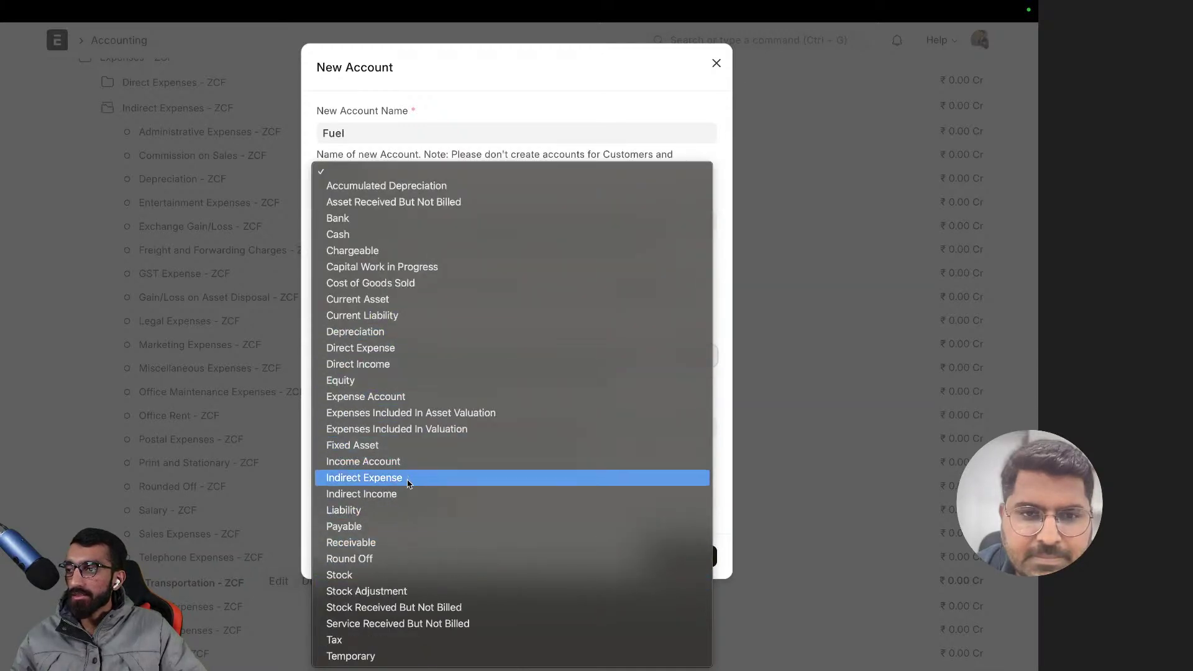
{"action": "left_click", "coordinate": [408, 481]}
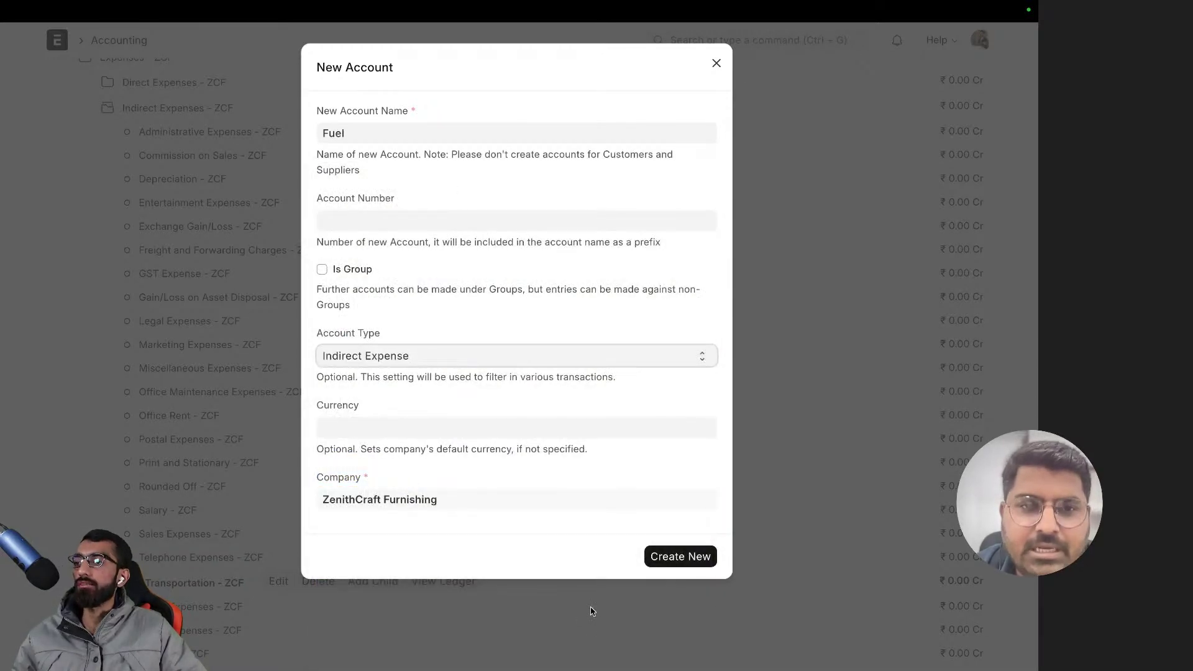
{"action": "left_click", "coordinate": [671, 565]}
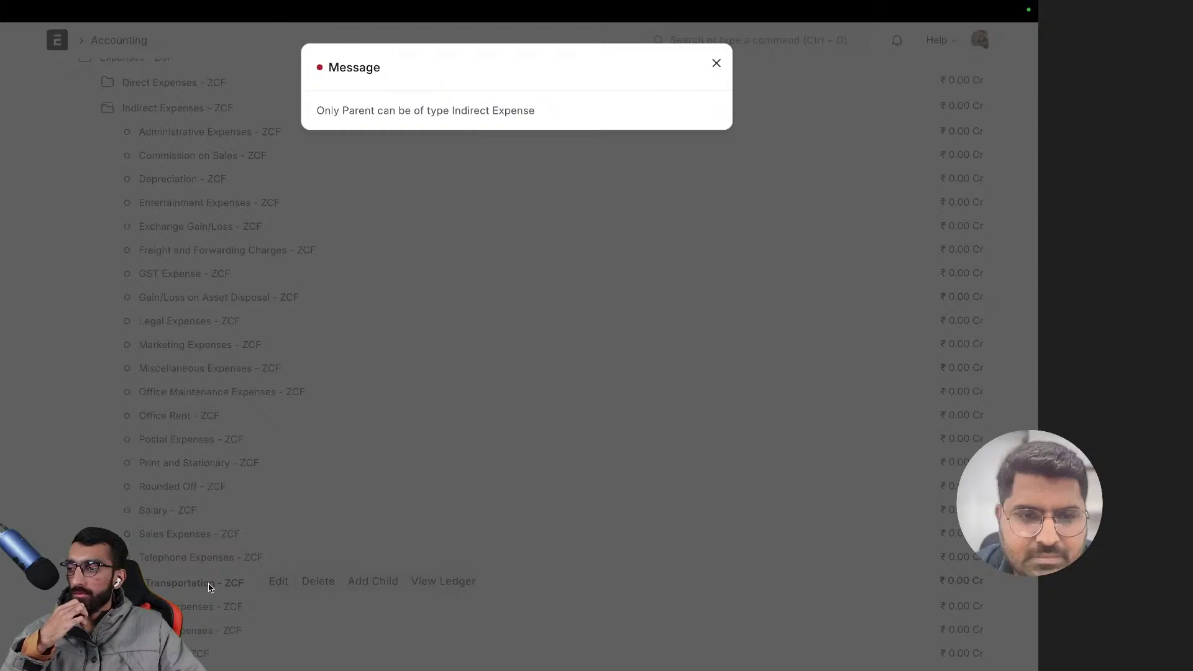
- Dismiss the error and cancel the New Account form
{"action": "left_click", "coordinate": [210, 587]}
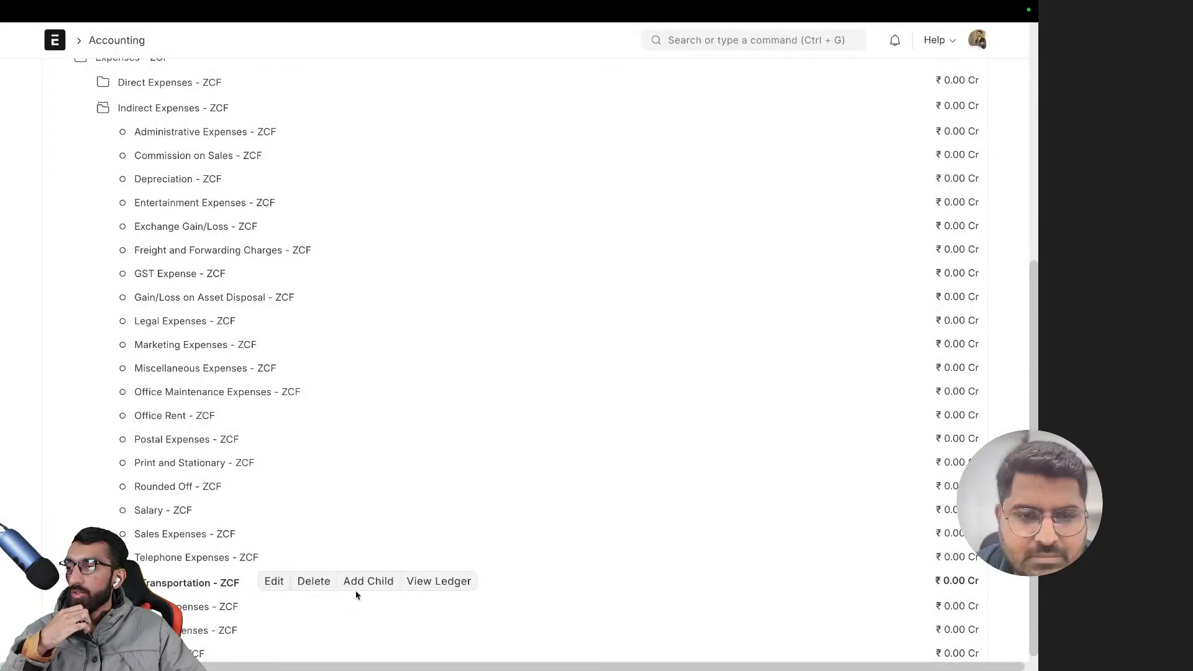
{"action": "left_click", "coordinate": [362, 582]}
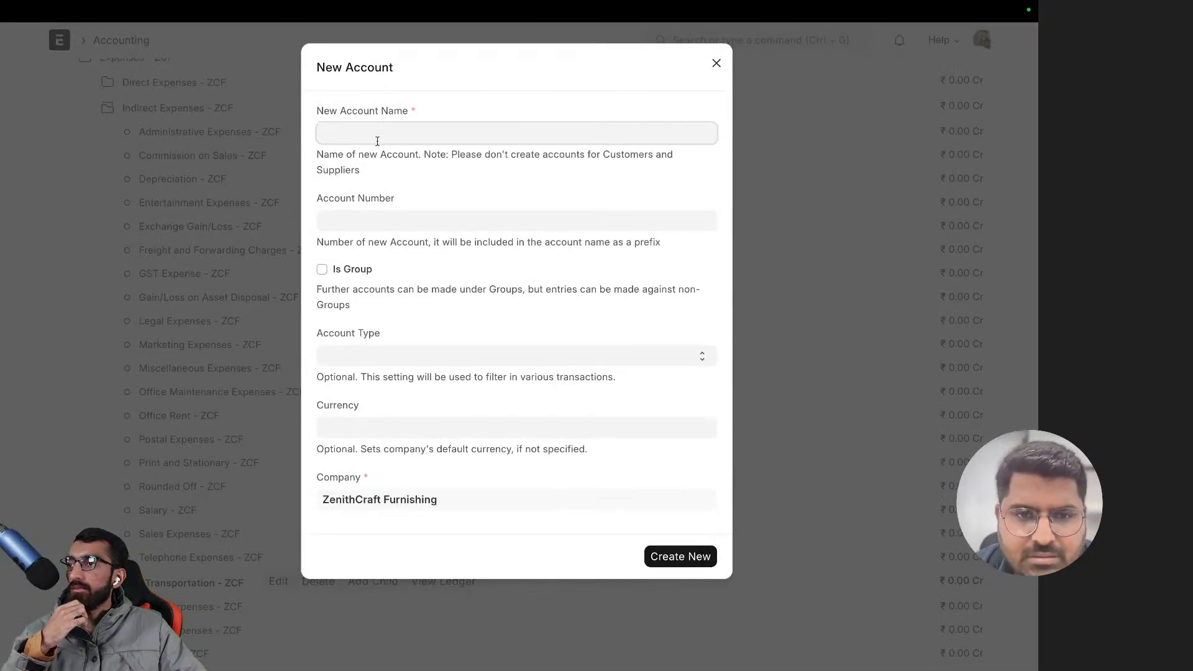
{"action": "left_click", "coordinate": [140, 451]}
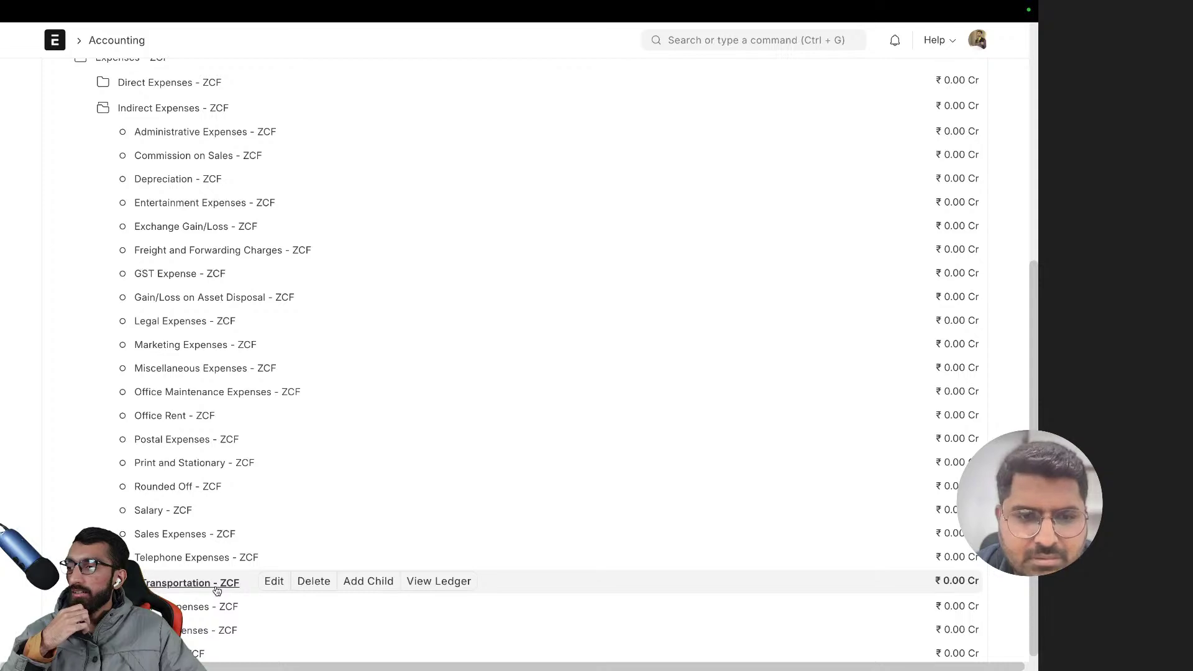
- Reload the Chart of Accounts and expand Expenses - ZCF
{"action": "scroll", "coordinate": [217, 591], "scroll_direction": "down", "scroll_amount": 1}
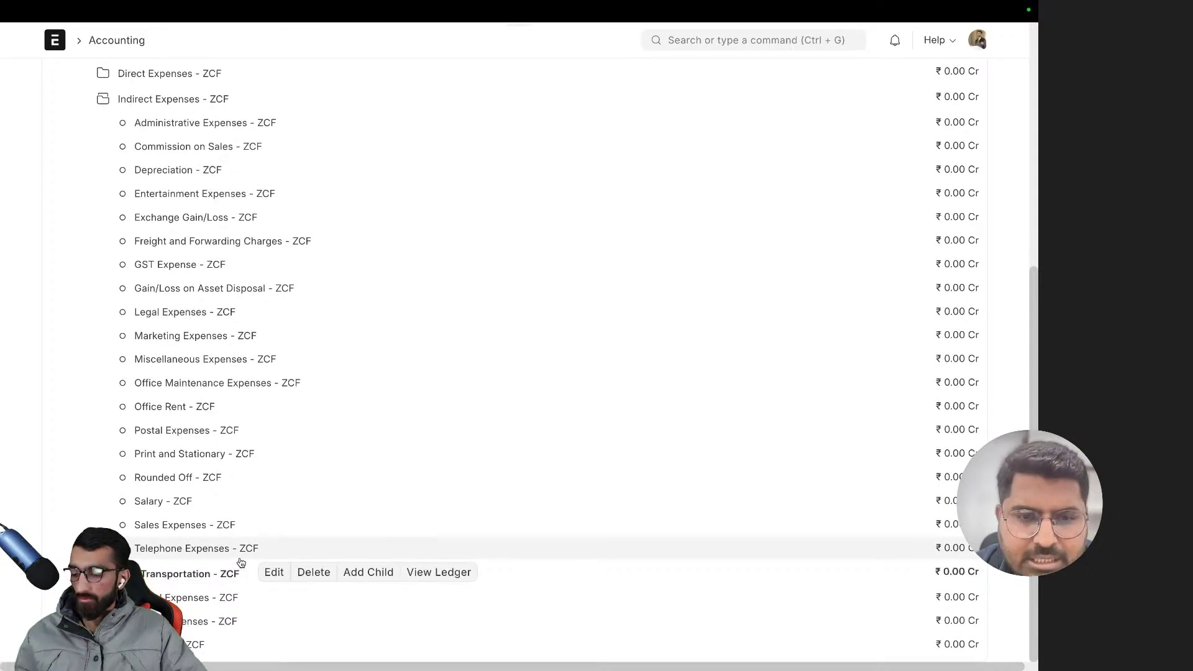
{"action": "key", "text": "super+r"}
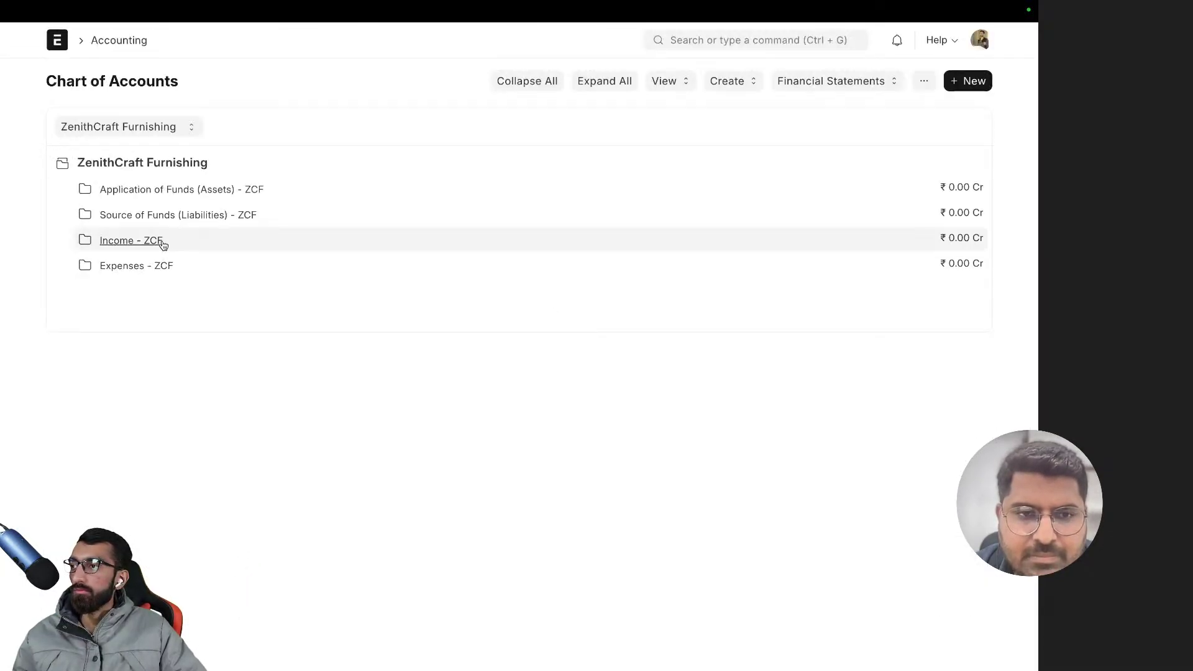
{"action": "left_click", "coordinate": [160, 267]}
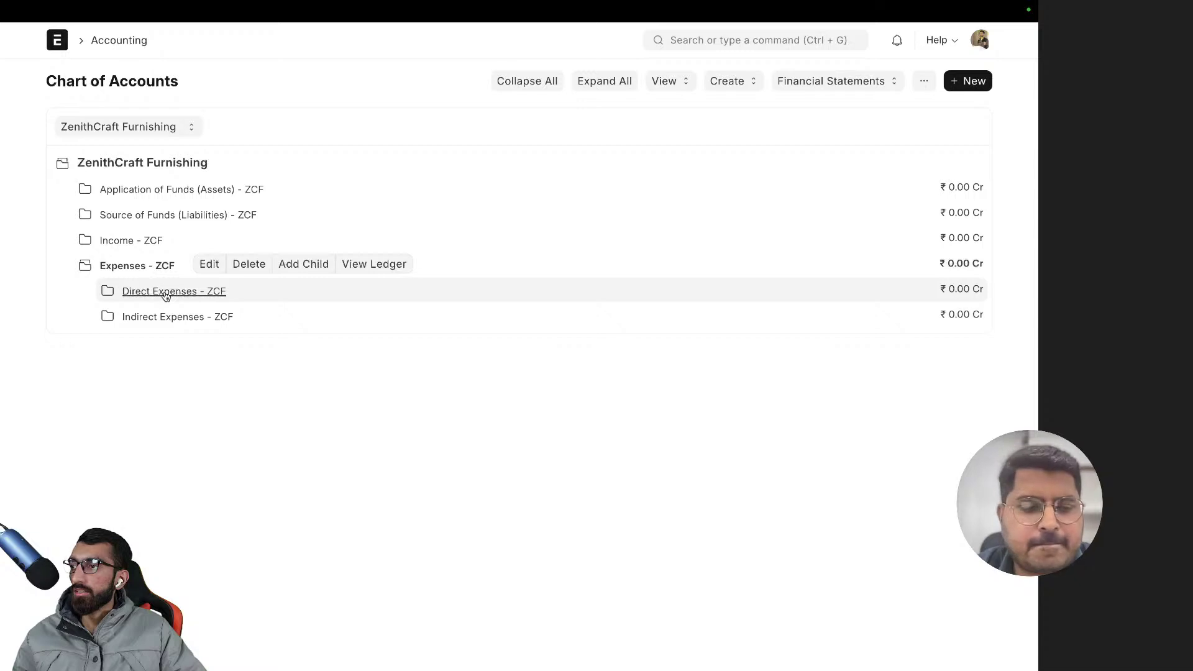
- Expand Indirect Expenses and start a child account under Transportation - ZCF
{"action": "left_click", "coordinate": [165, 292]}
{"action": "left_click", "coordinate": [165, 292]}
{"action": "left_click", "coordinate": [169, 317]}
{"action": "scroll", "coordinate": [219, 426], "scroll_direction": "down", "scroll_amount": 3}
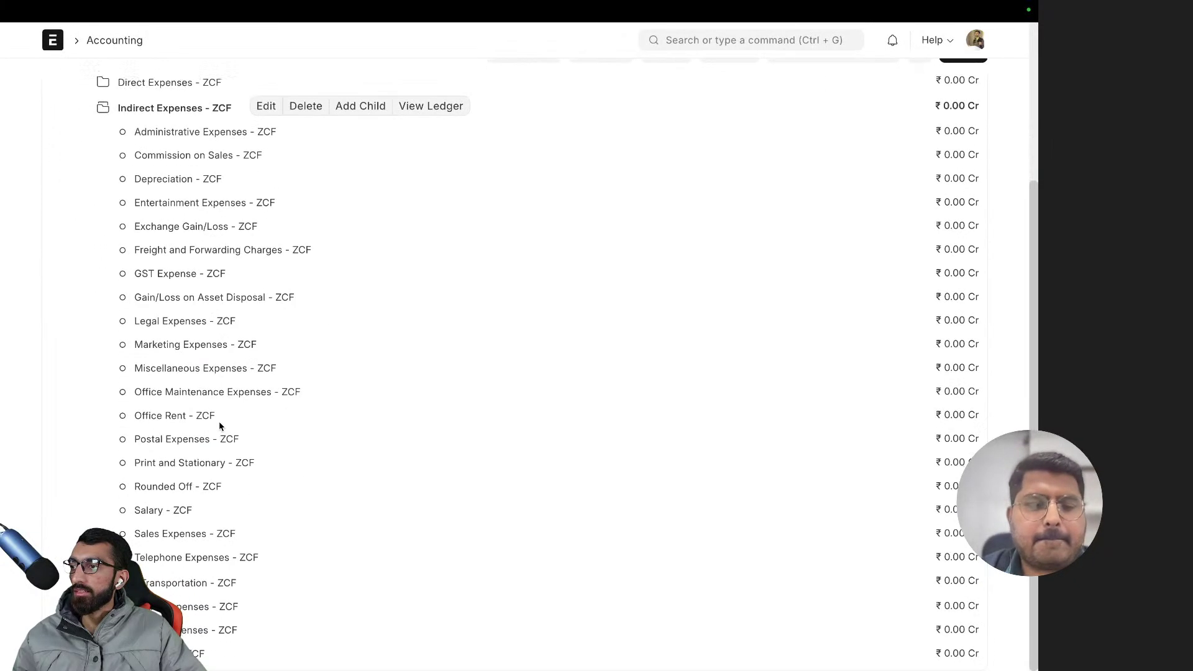
{"action": "left_click", "coordinate": [187, 581]}
{"action": "left_click", "coordinate": [357, 582]}
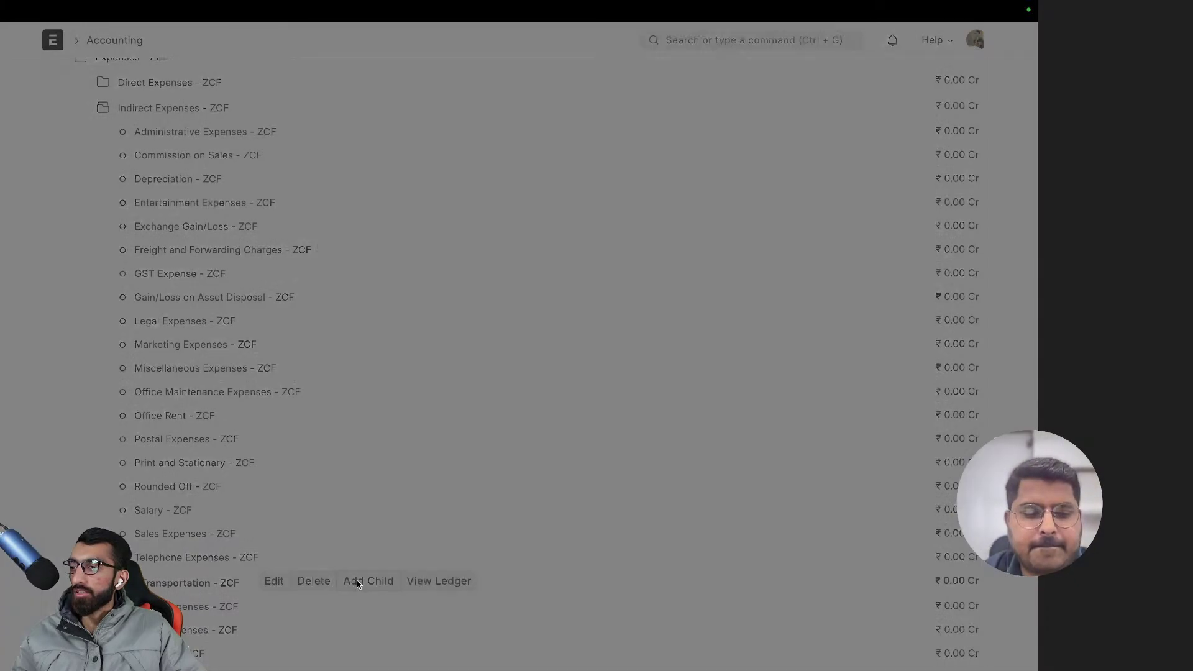
- Create the 'Fuel' account with its account type left blank
{"action": "type", "text": "F"}
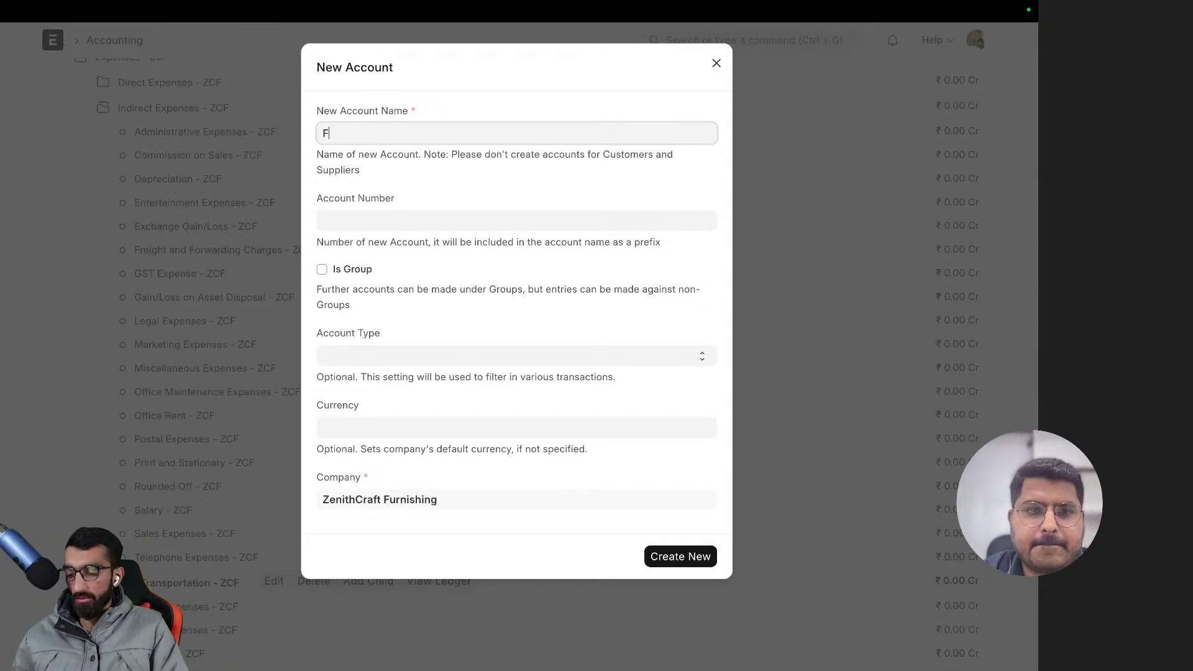
{"action": "type", "text": "uel"}
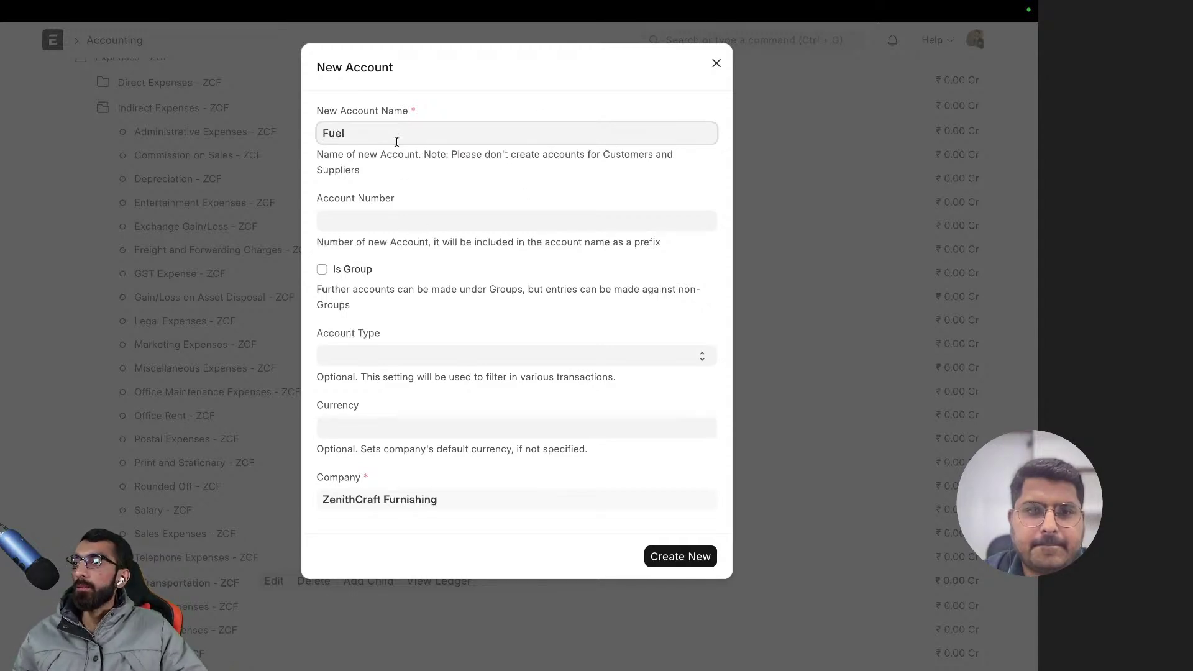
{"action": "left_click", "coordinate": [382, 364]}
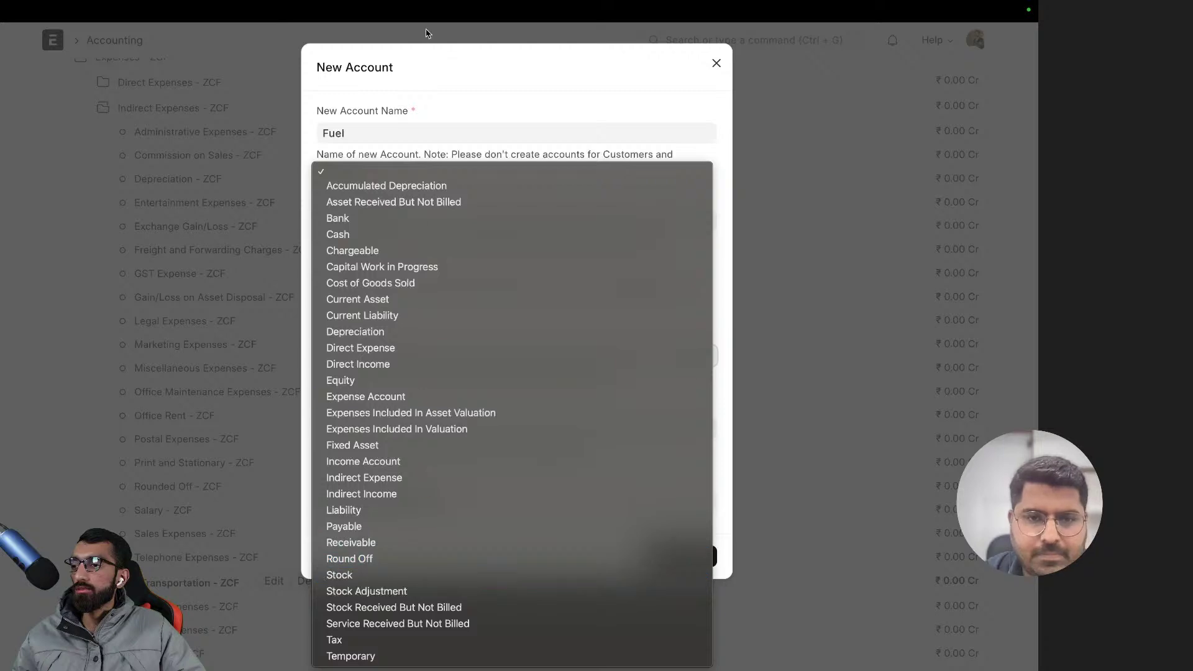
{"action": "left_click", "coordinate": [436, 80]}
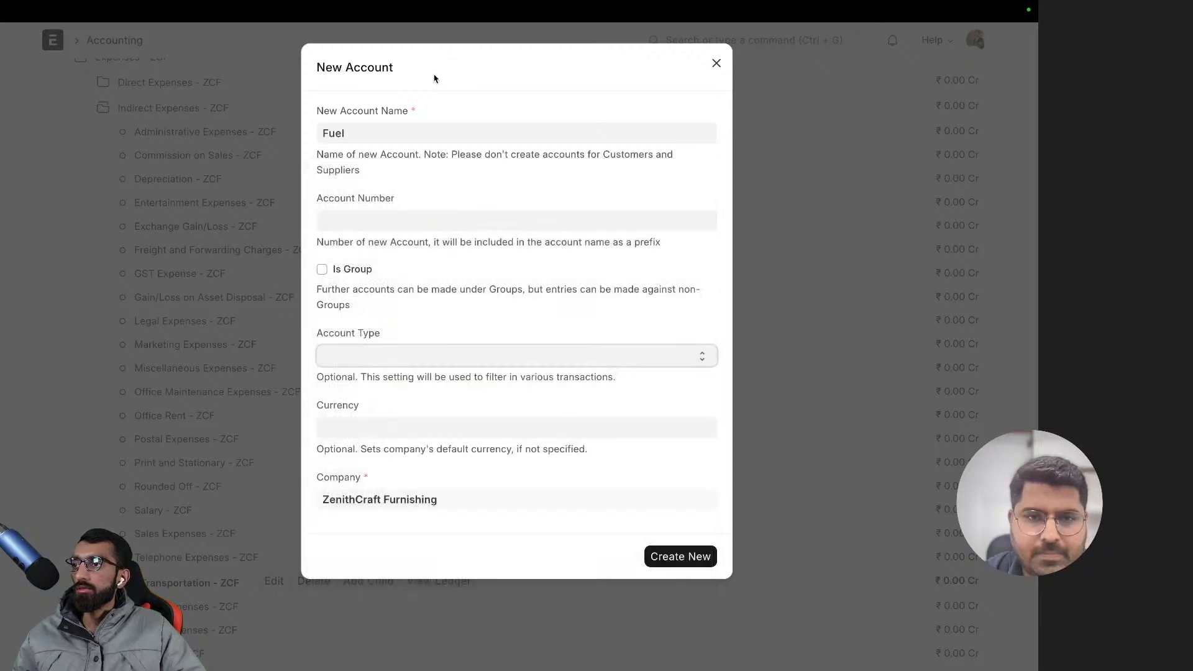
{"action": "left_click", "coordinate": [375, 356]}
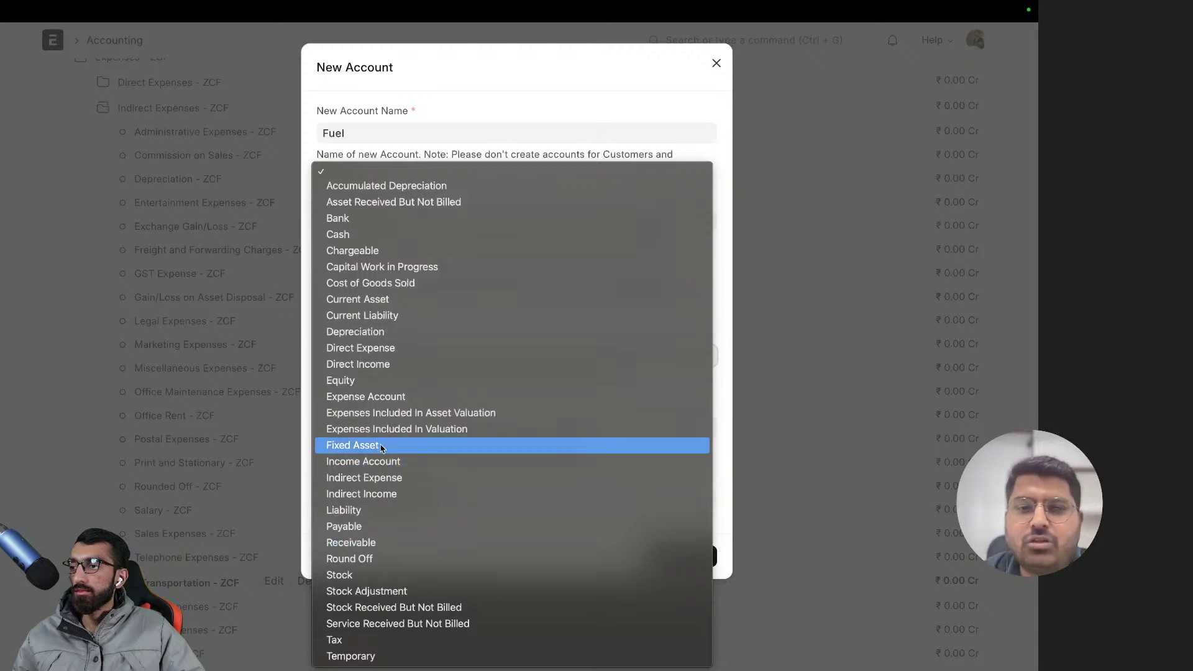
{"action": "left_click", "coordinate": [381, 478]}
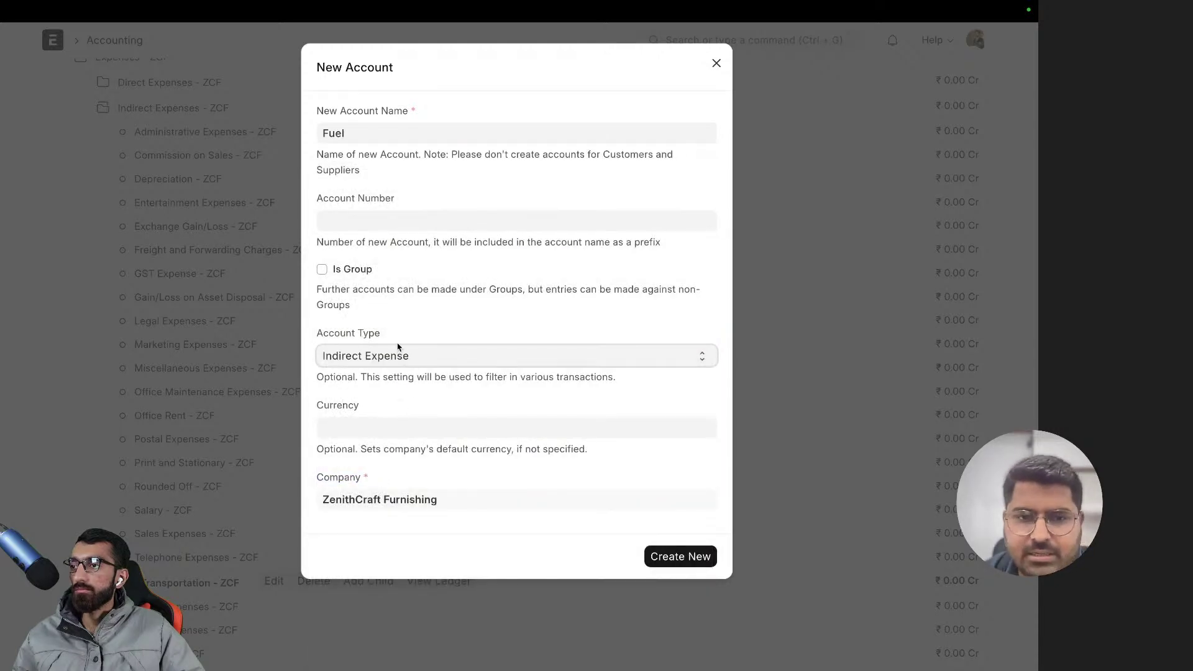
{"action": "left_click", "coordinate": [398, 351]}
{"action": "left_click", "coordinate": [404, 54]}
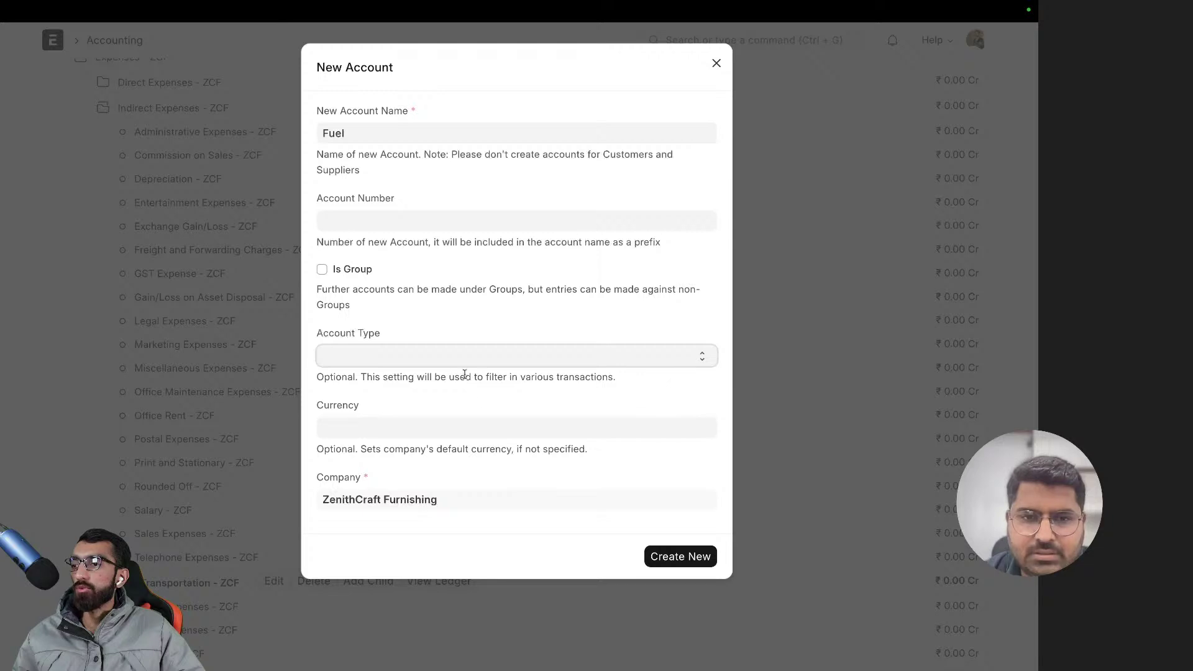
{"action": "left_click_drag", "start_coordinate": [474, 378], "coordinate": [650, 384]}
{"action": "left_click", "coordinate": [599, 403]}
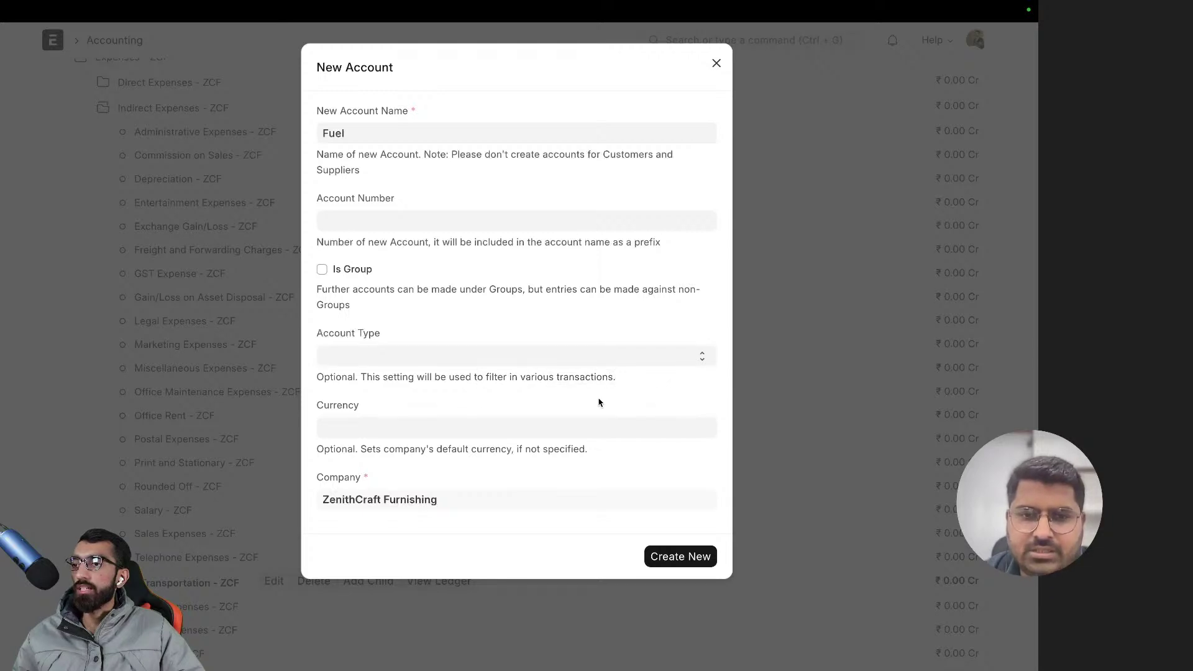
{"action": "left_click", "coordinate": [669, 559]}
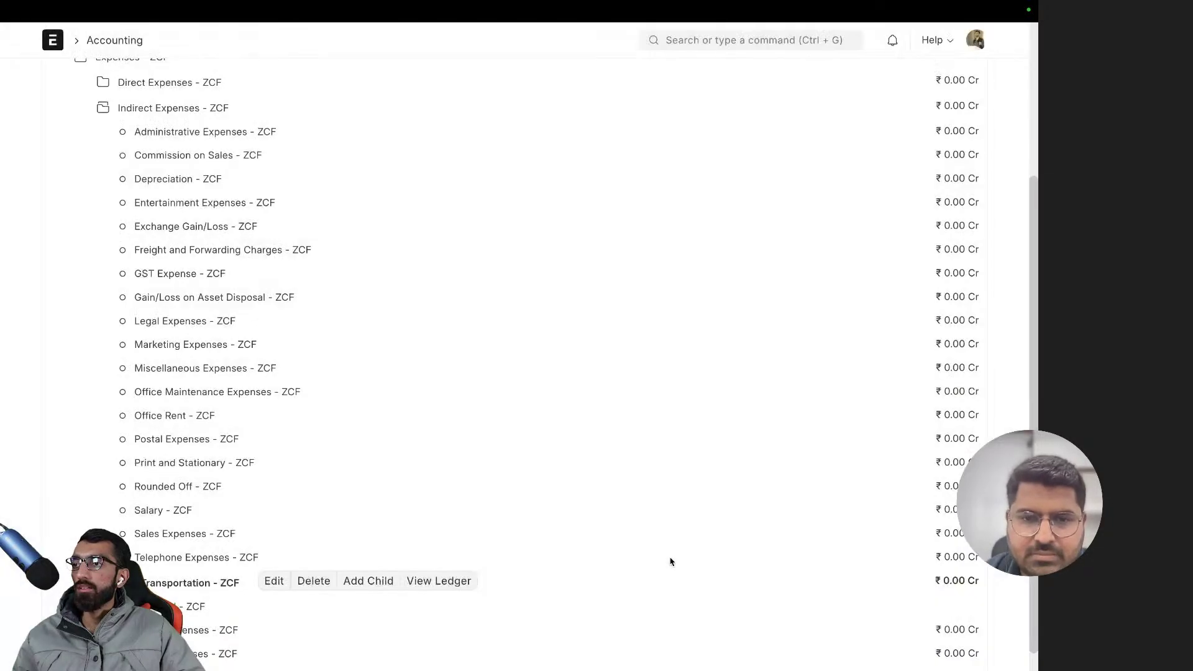
- Edit Fuel - ZCF to type Indirect Expense; saving fails, so dismiss the error
{"action": "scroll", "coordinate": [150, 552], "scroll_direction": "down", "scroll_amount": 1}
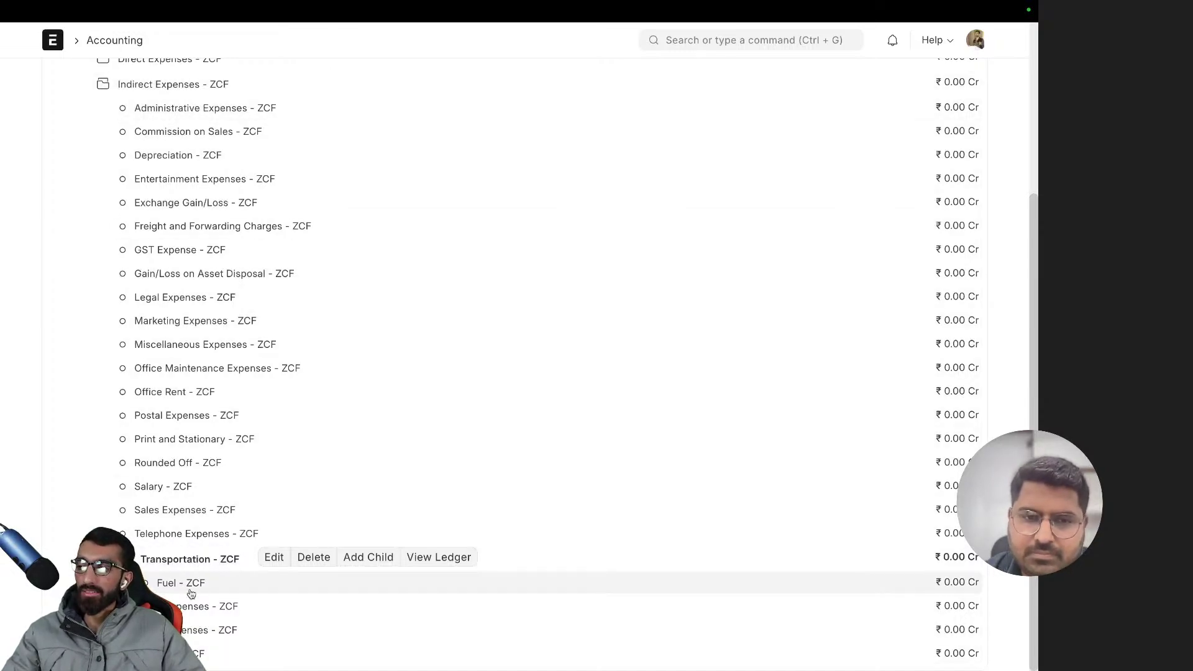
{"action": "left_click", "coordinate": [190, 589]}
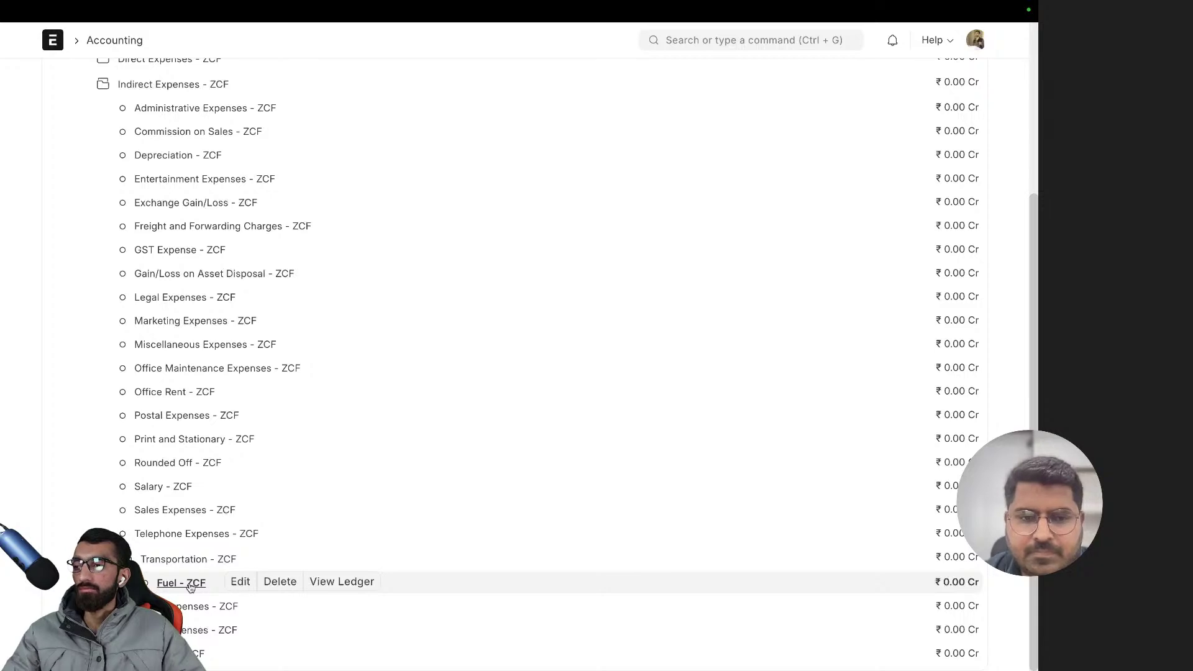
{"action": "left_click", "coordinate": [241, 581]}
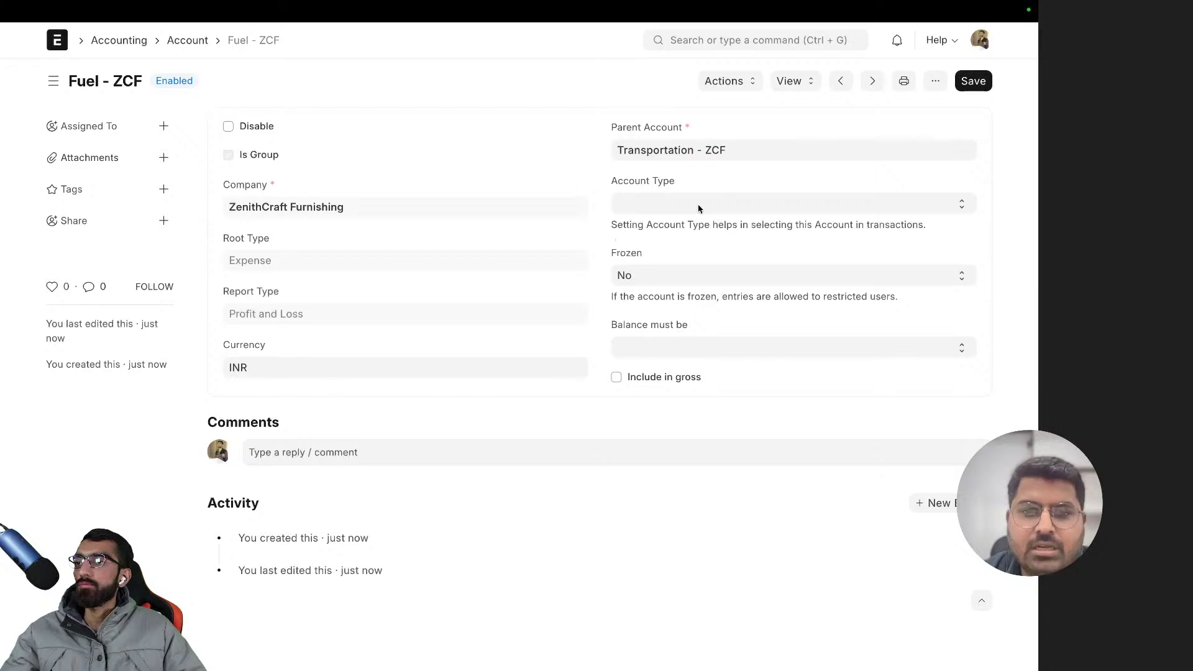
{"action": "left_click", "coordinate": [699, 209]}
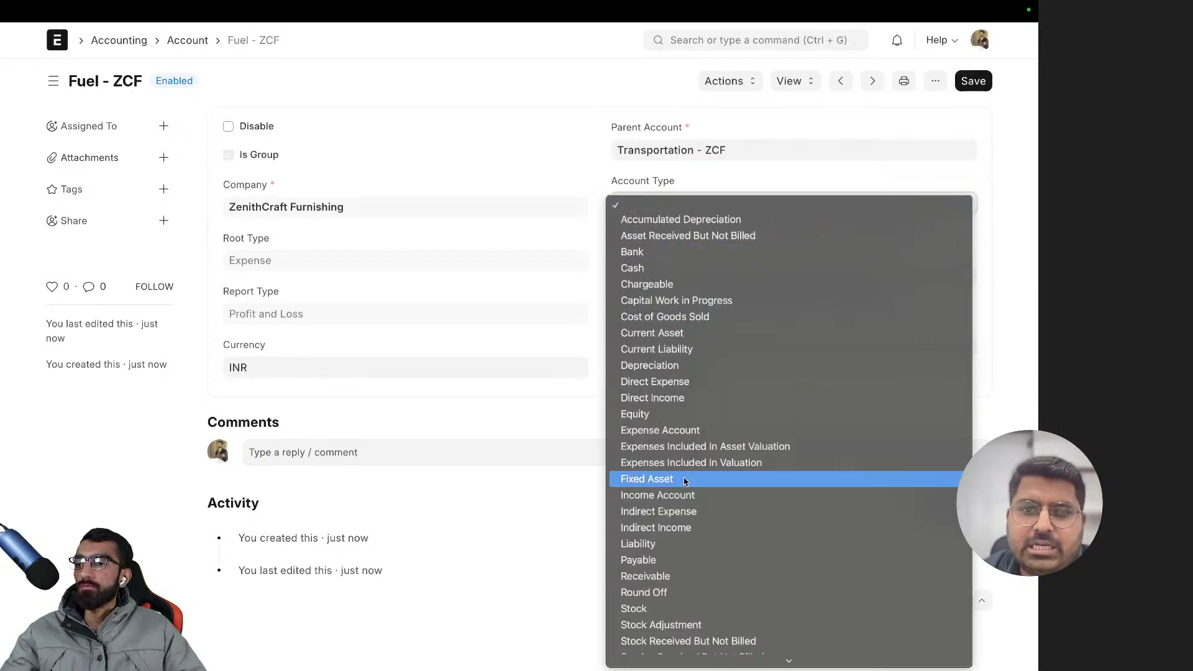
{"action": "left_click", "coordinate": [682, 513]}
{"action": "left_click", "coordinate": [973, 80]}
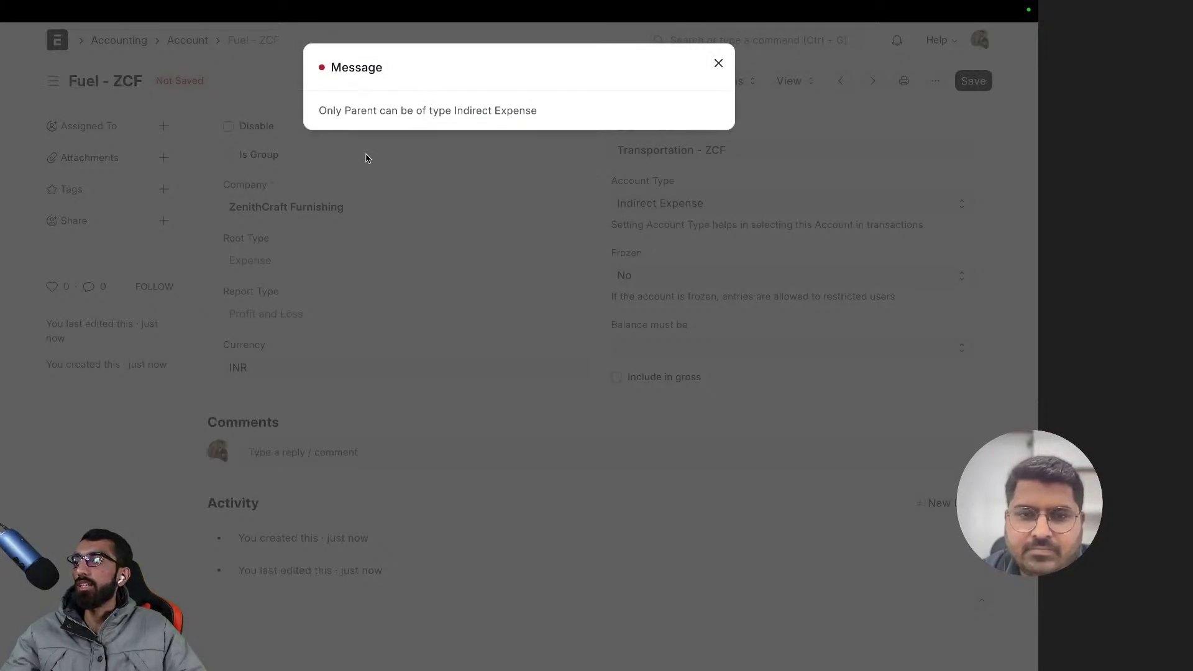
{"action": "left_click_drag", "start_coordinate": [347, 109], "coordinate": [584, 114]}
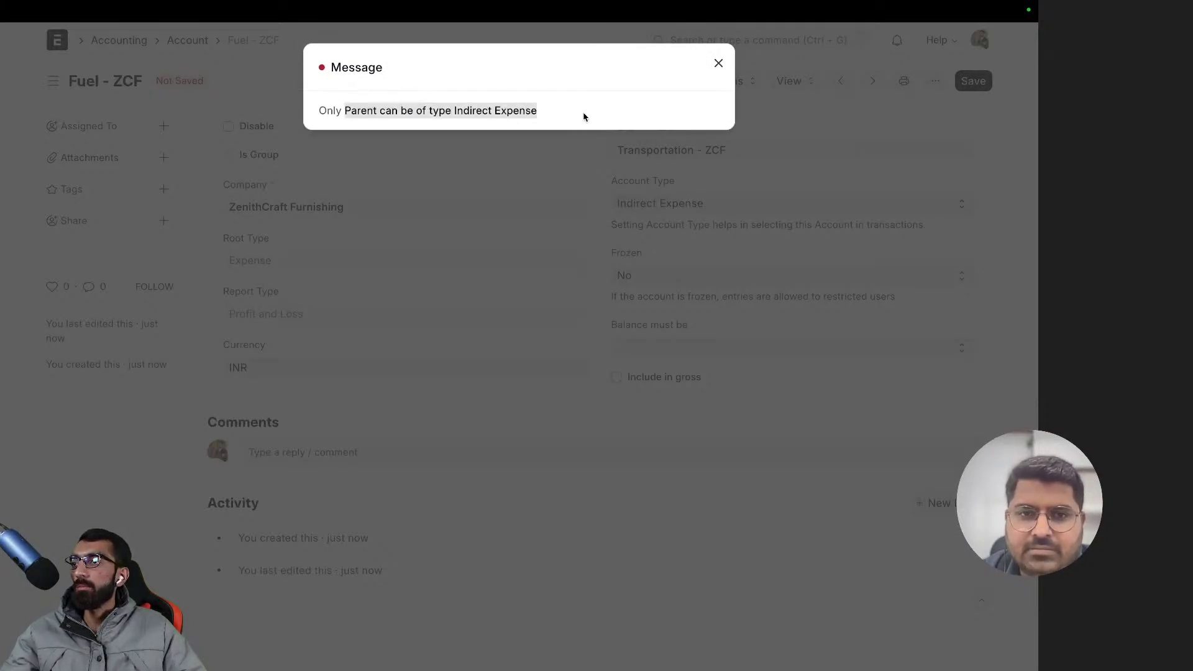
{"action": "left_click", "coordinate": [491, 184]}
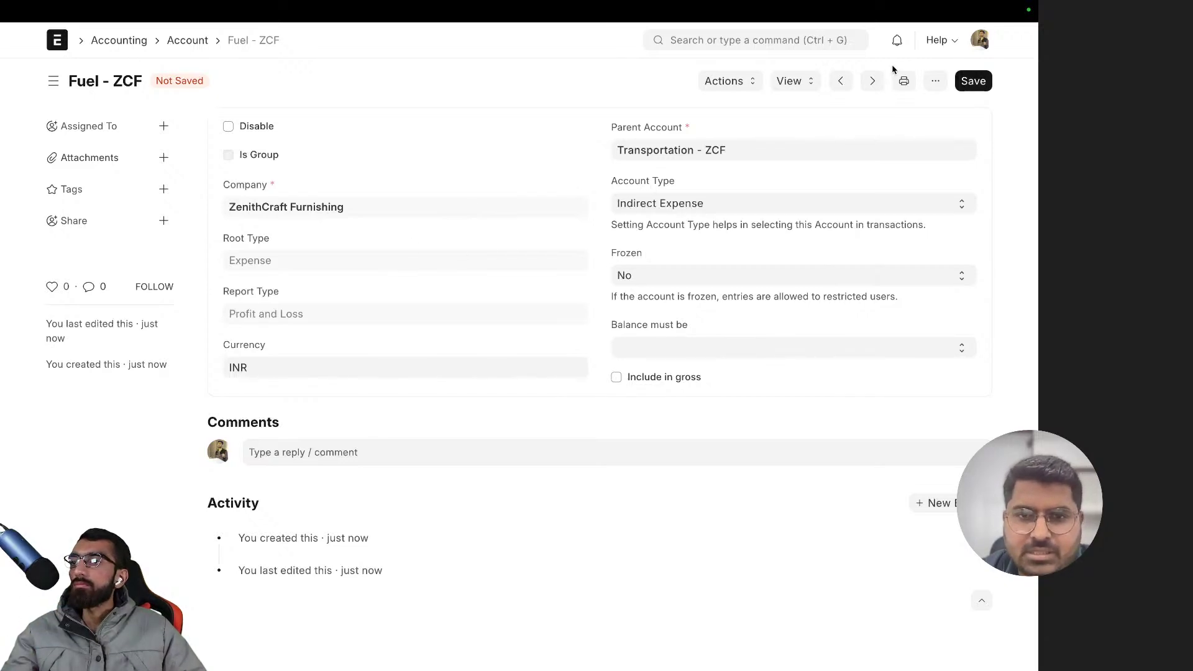
- Reload the Fuel form to discard the unsaved account type change
{"action": "left_click", "coordinate": [935, 81]}
{"action": "left_click", "coordinate": [866, 224]}
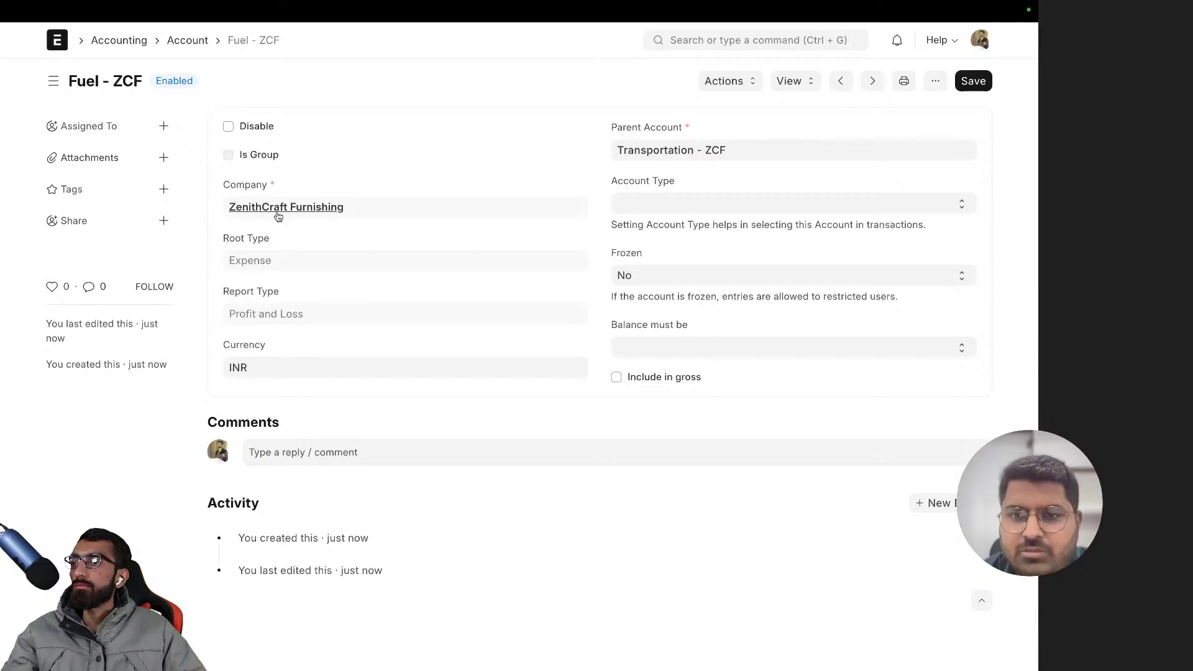
{"action": "scroll", "coordinate": [295, 284], "scroll_direction": "left", "scroll_amount": 5}
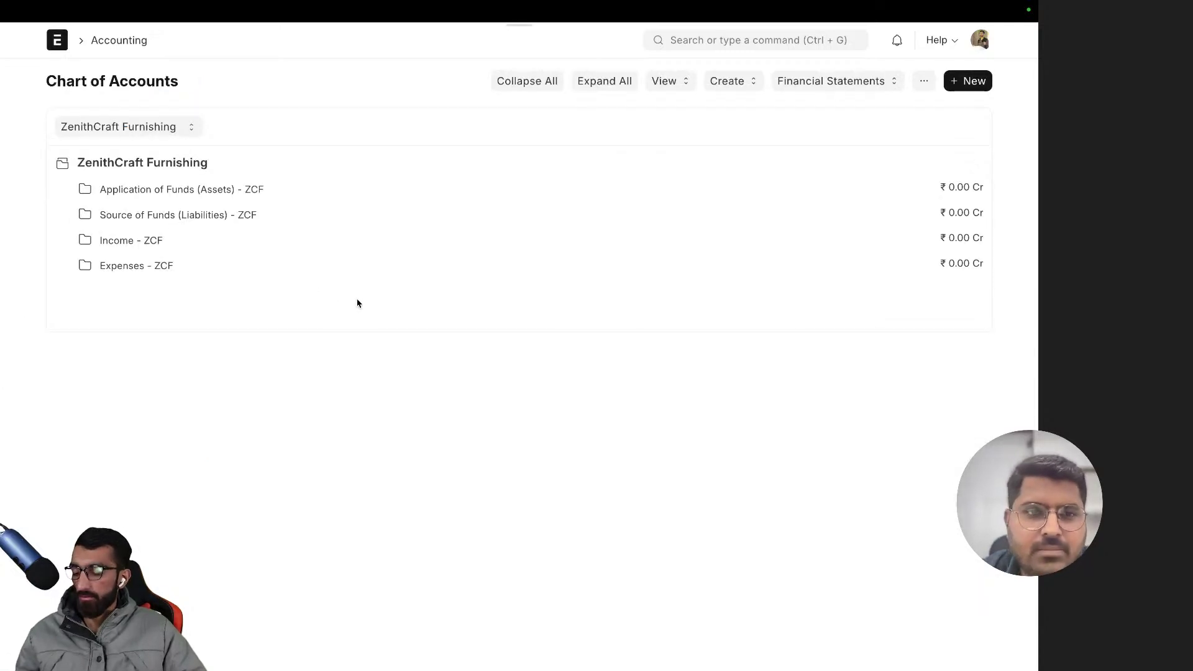
- Expand Expenses, Indirect Expenses and Transportation - ZCF, zoom out, and select Fuel - ZCF
{"action": "key", "text": "ctrl+r"}
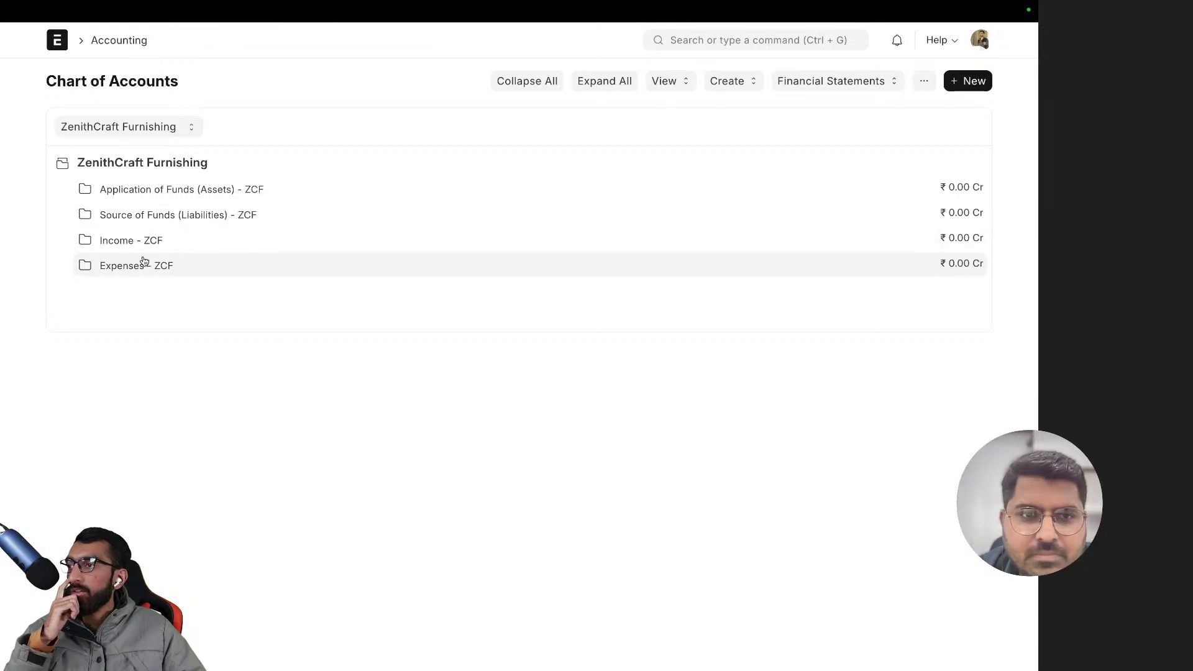
{"action": "left_click", "coordinate": [143, 265]}
{"action": "left_click", "coordinate": [175, 317]}
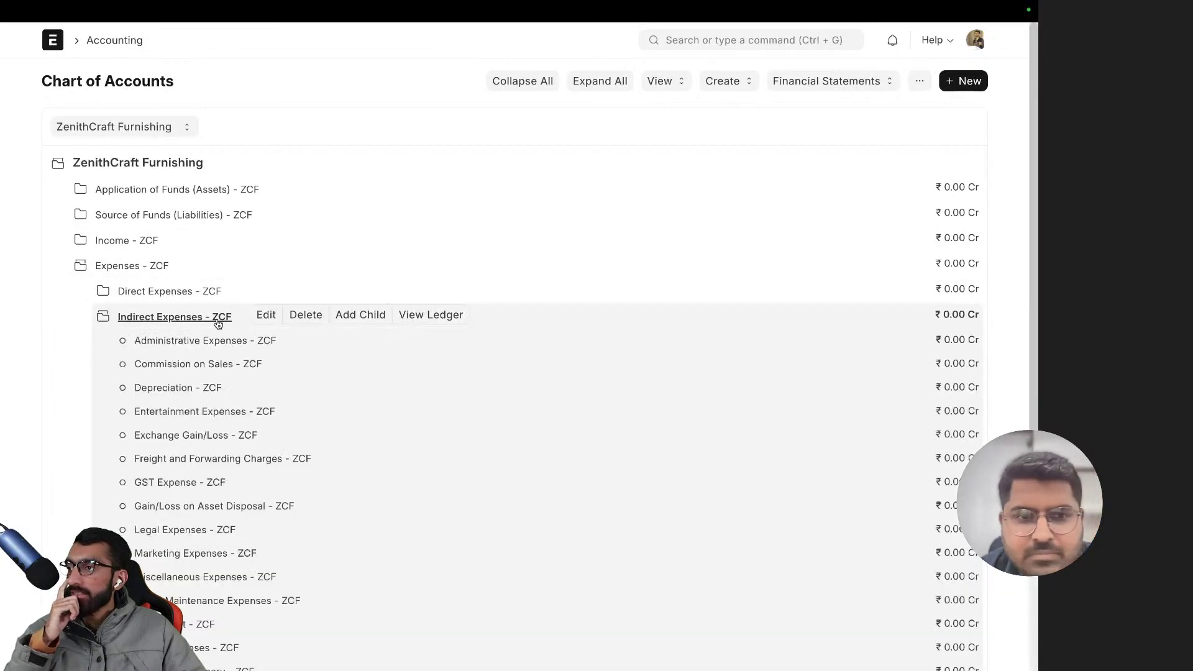
{"action": "scroll", "coordinate": [224, 317], "scroll_direction": "down", "scroll_amount": 3}
{"action": "left_click", "coordinate": [189, 584]}
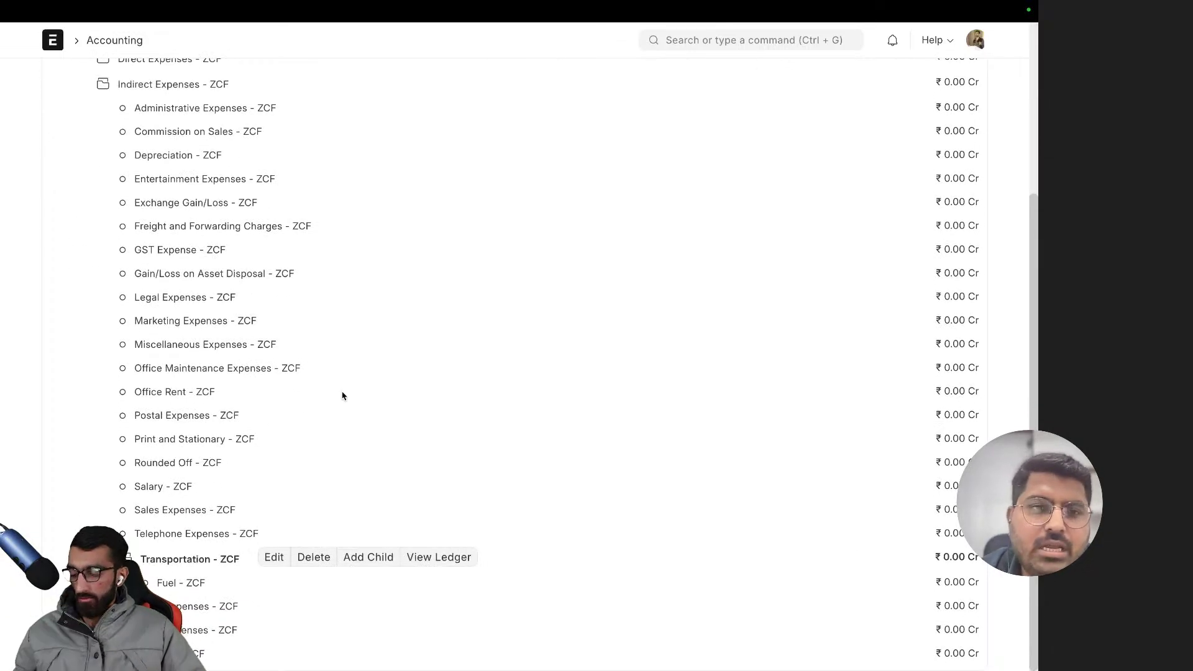
{"action": "key", "text": "ctrl+minus"}
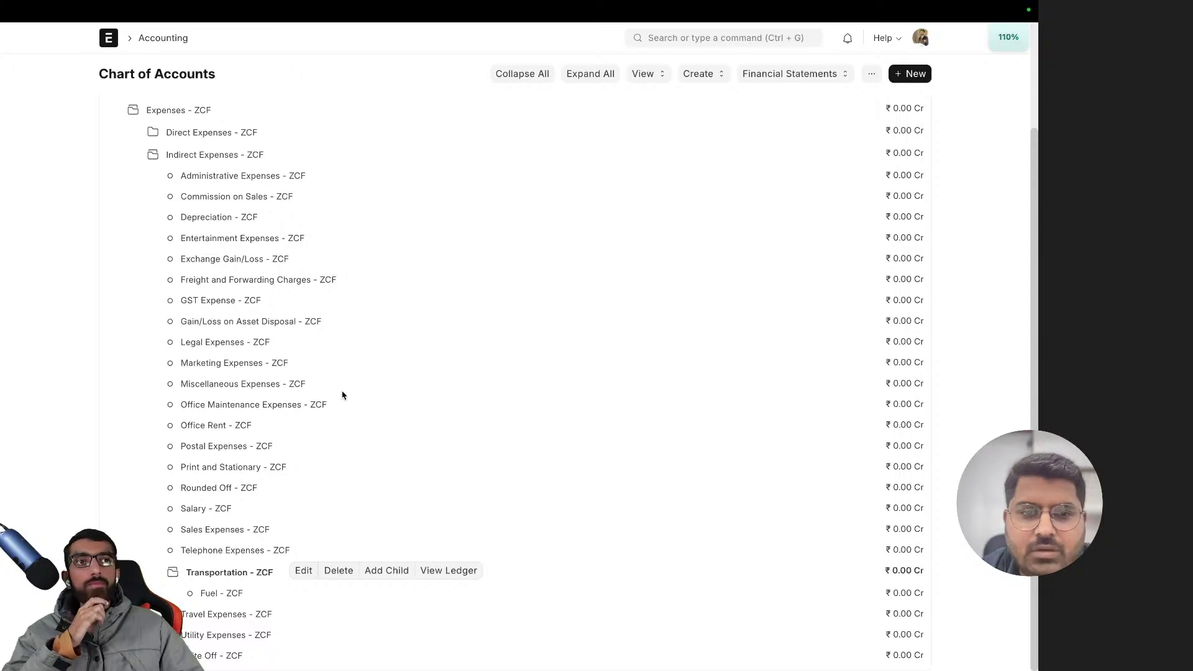
{"action": "scroll", "coordinate": [342, 396], "scroll_direction": "up", "scroll_amount": 3}
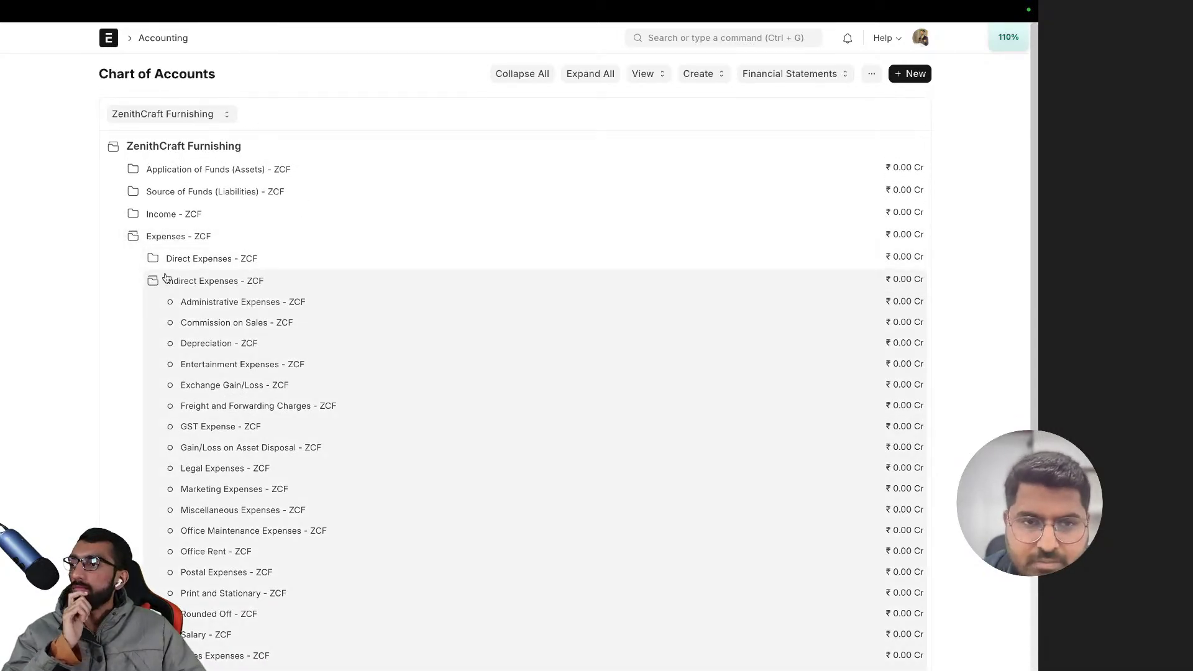
{"action": "scroll", "coordinate": [274, 433], "scroll_direction": "down", "scroll_amount": 2}
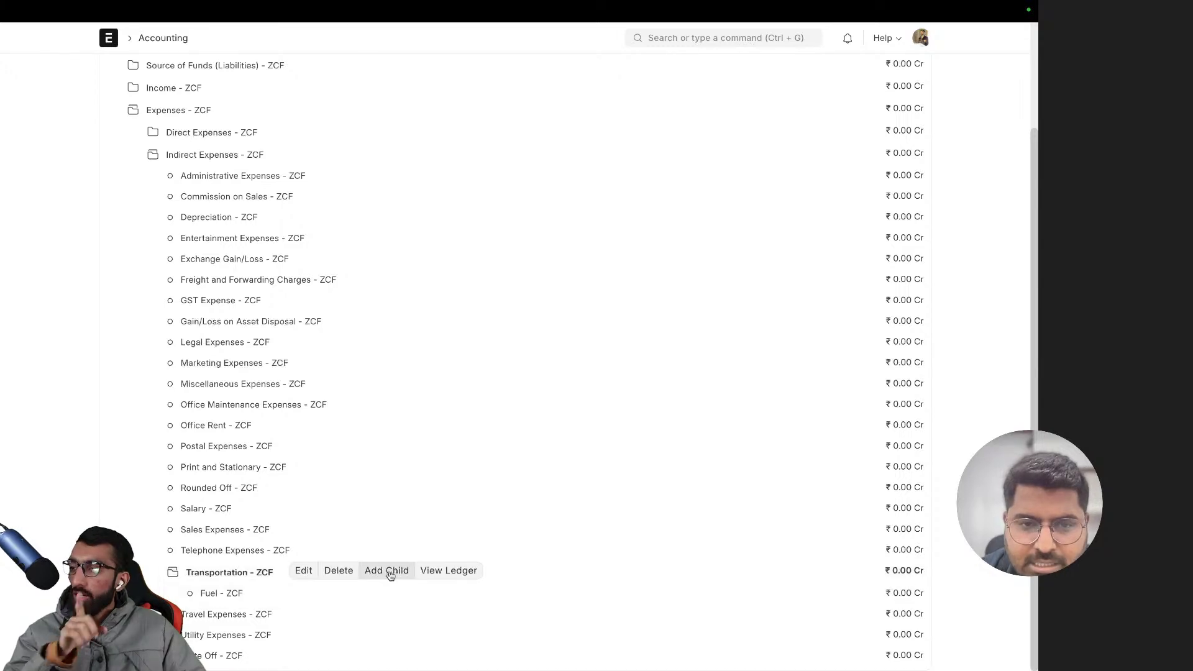
{"action": "left_click", "coordinate": [246, 592]}
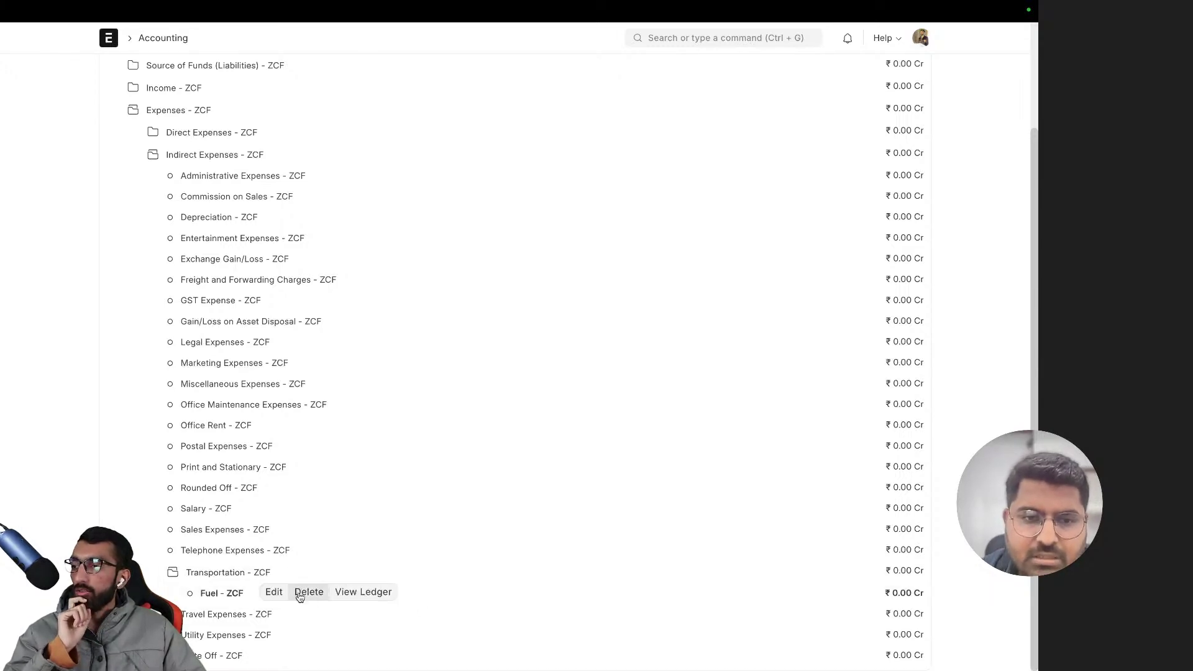
- View the Fuel - ZCF general ledger, widen its Account column, then go back
{"action": "left_click", "coordinate": [365, 592]}
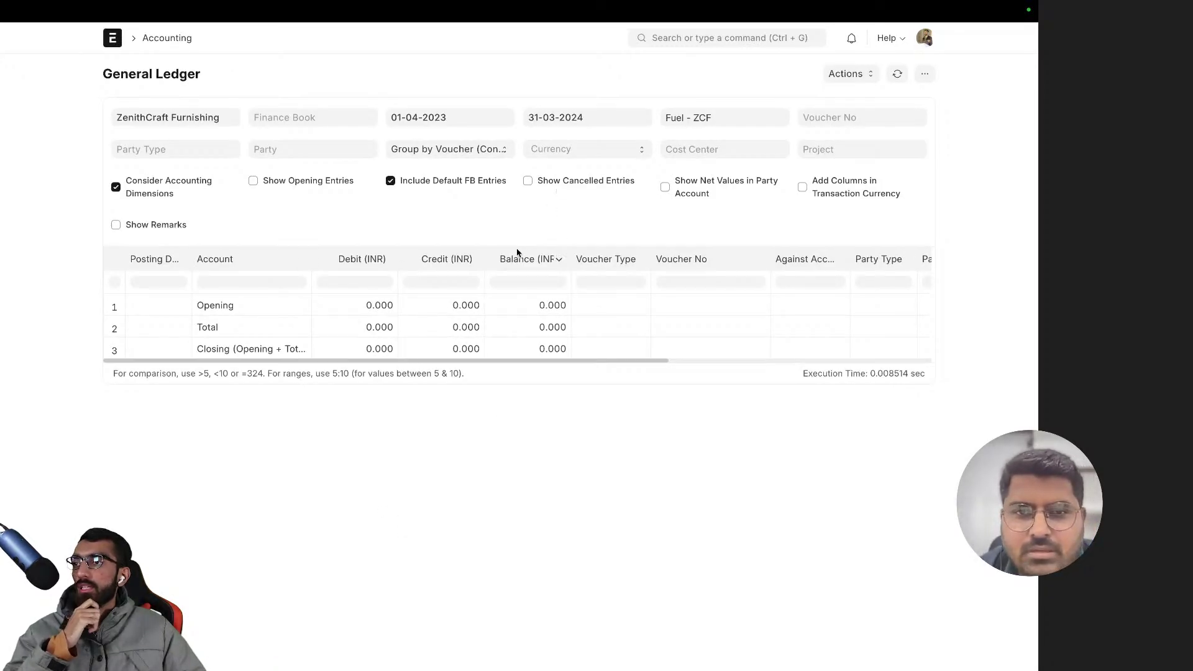
{"action": "scroll", "coordinate": [255, 364], "scroll_direction": "right", "scroll_amount": 1}
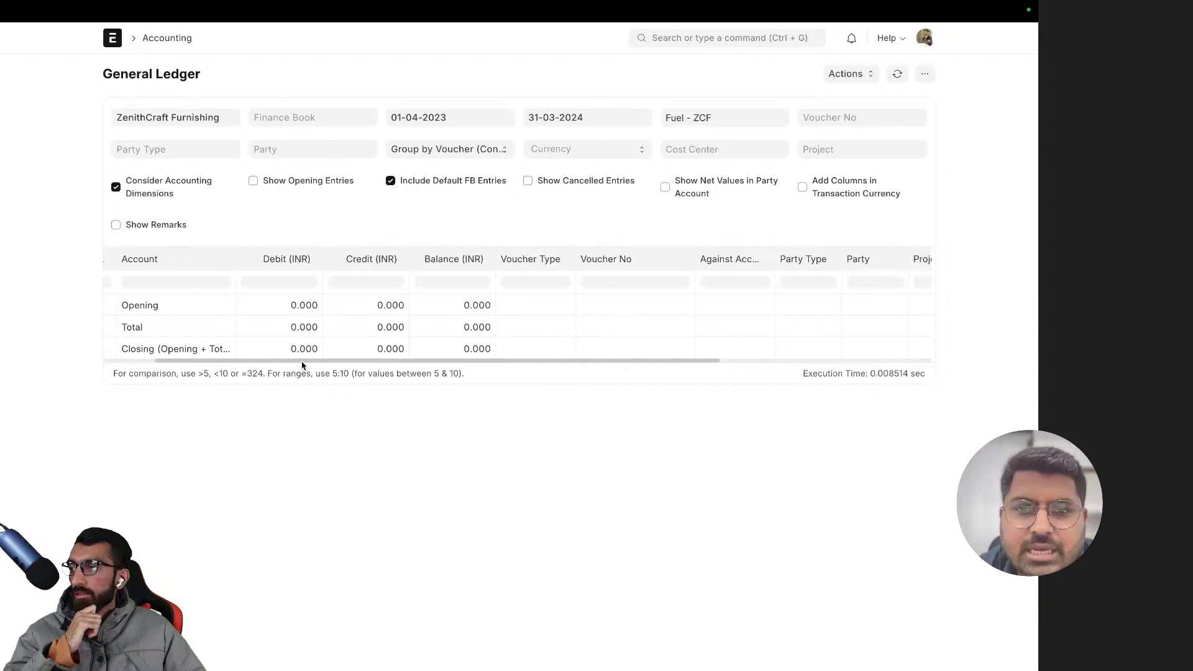
{"action": "scroll", "coordinate": [258, 365], "scroll_direction": "left", "scroll_amount": 1}
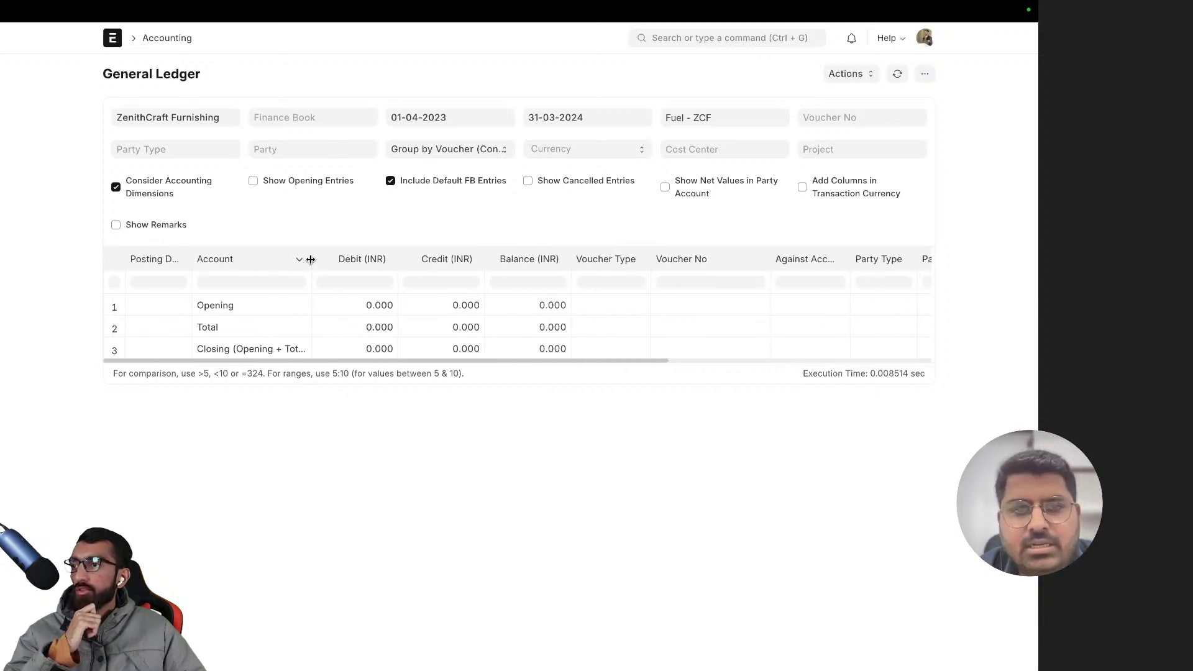
{"action": "left_click_drag", "start_coordinate": [311, 258], "coordinate": [438, 259]}
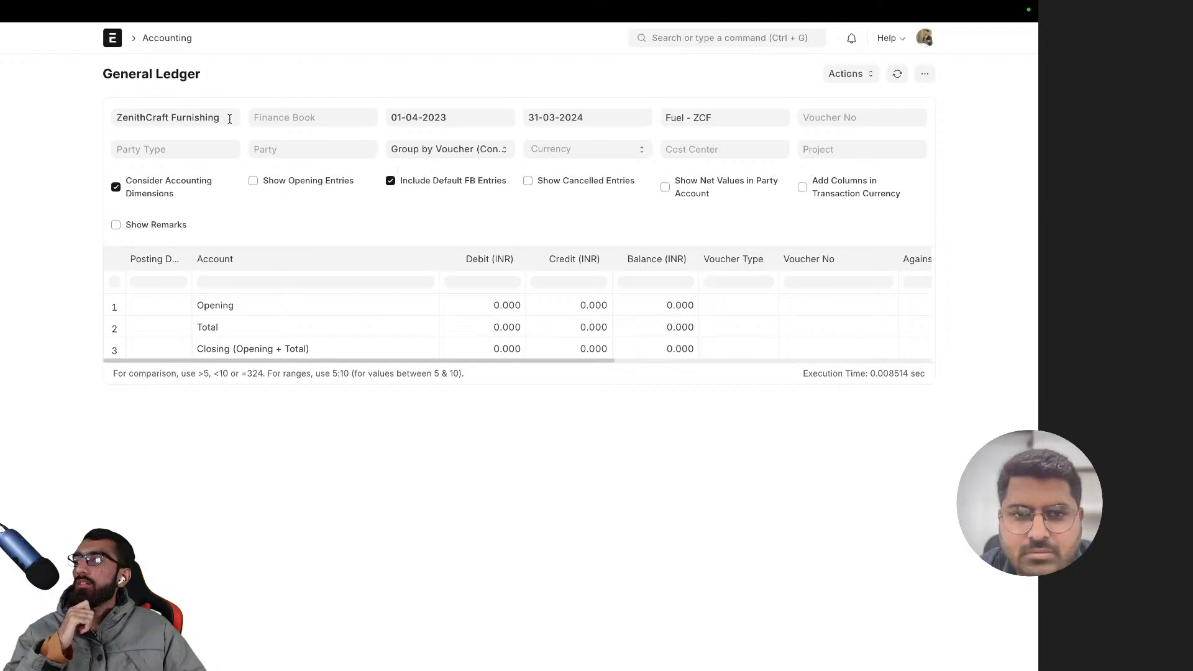
{"action": "left_click", "coordinate": [719, 126]}
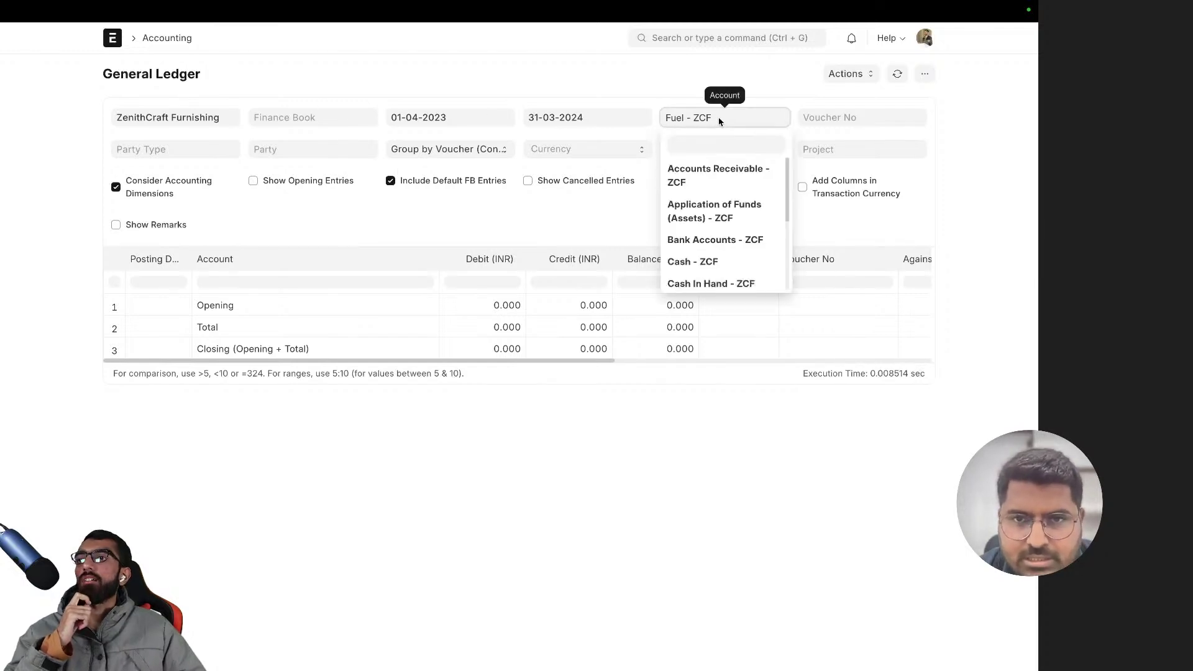
{"action": "left_click", "coordinate": [655, 100]}
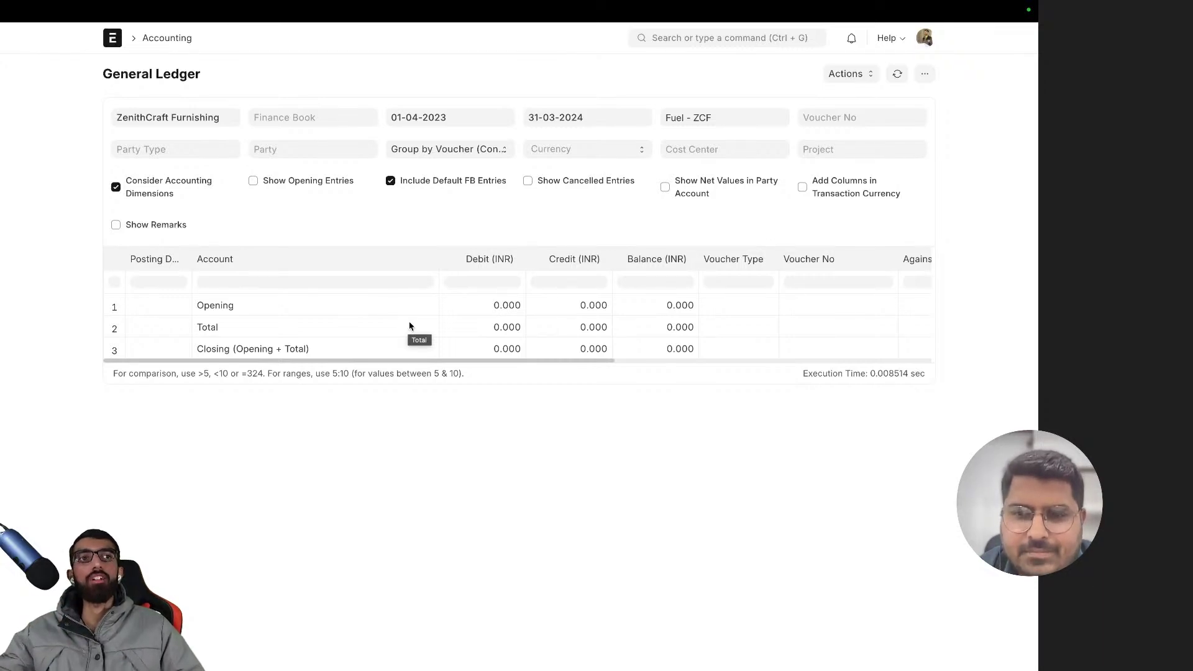
{"action": "key", "text": "alt+Left"}
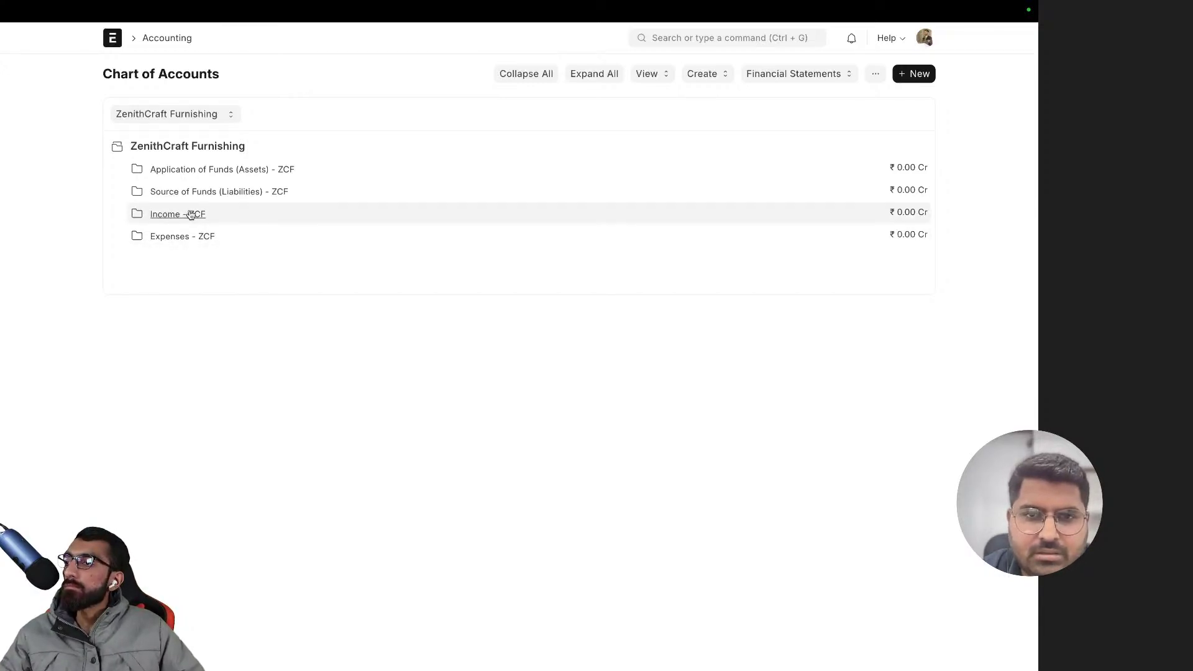
- Browse Income, Assets and Liabilities groups by expanding and collapsing them one by one
{"action": "left_click", "coordinate": [191, 215]}
{"action": "left_click", "coordinate": [195, 242]}
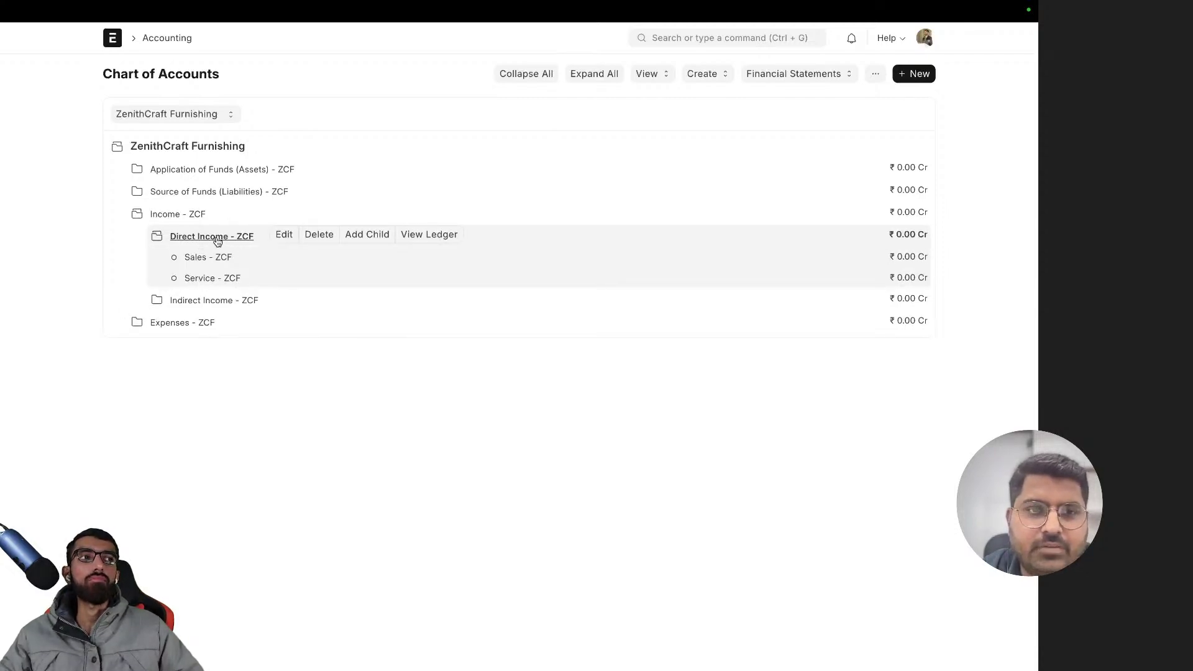
{"action": "left_click", "coordinate": [188, 215]}
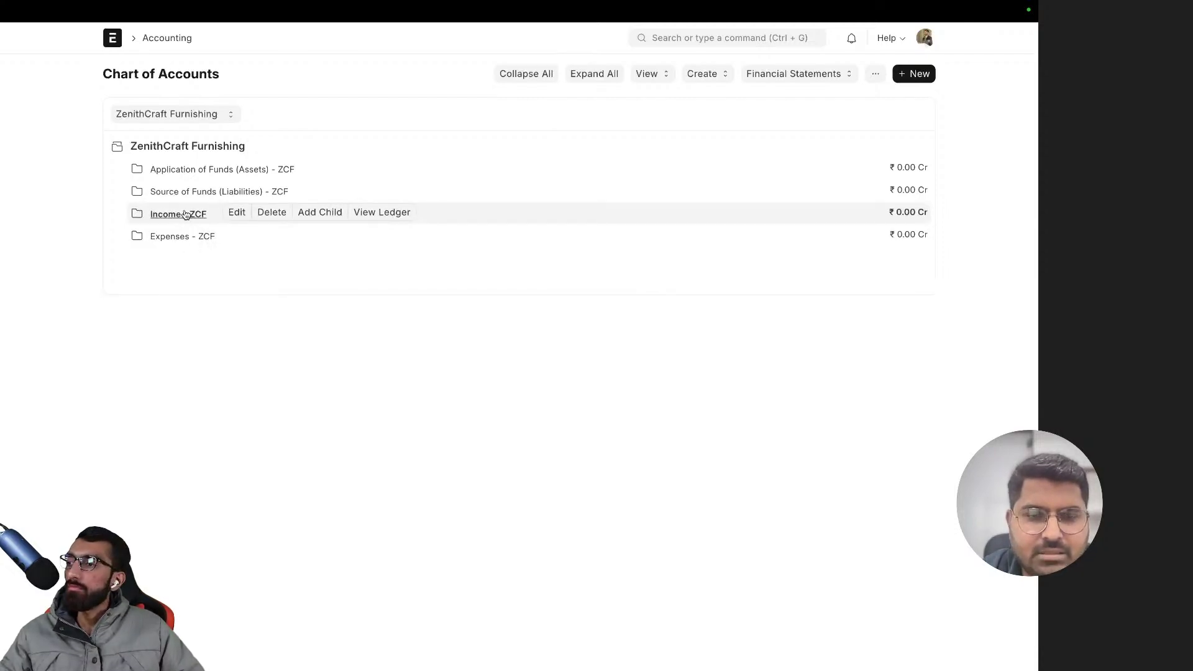
{"action": "left_click", "coordinate": [205, 170]}
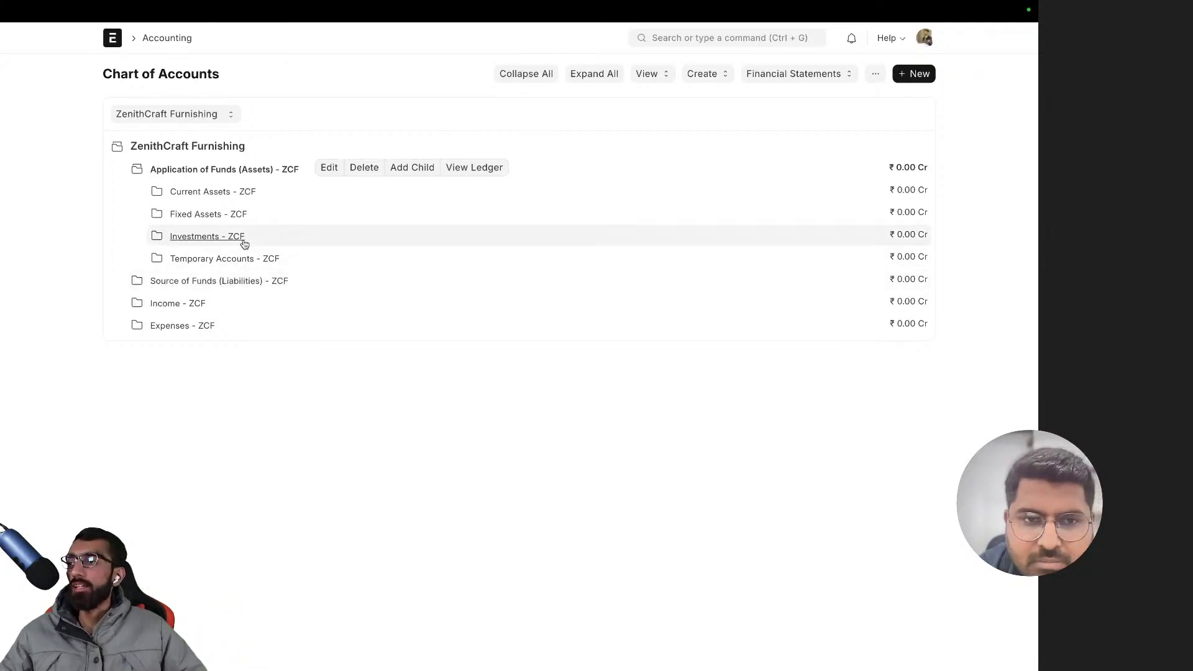
{"action": "left_click", "coordinate": [219, 259]}
{"action": "left_click", "coordinate": [220, 257]}
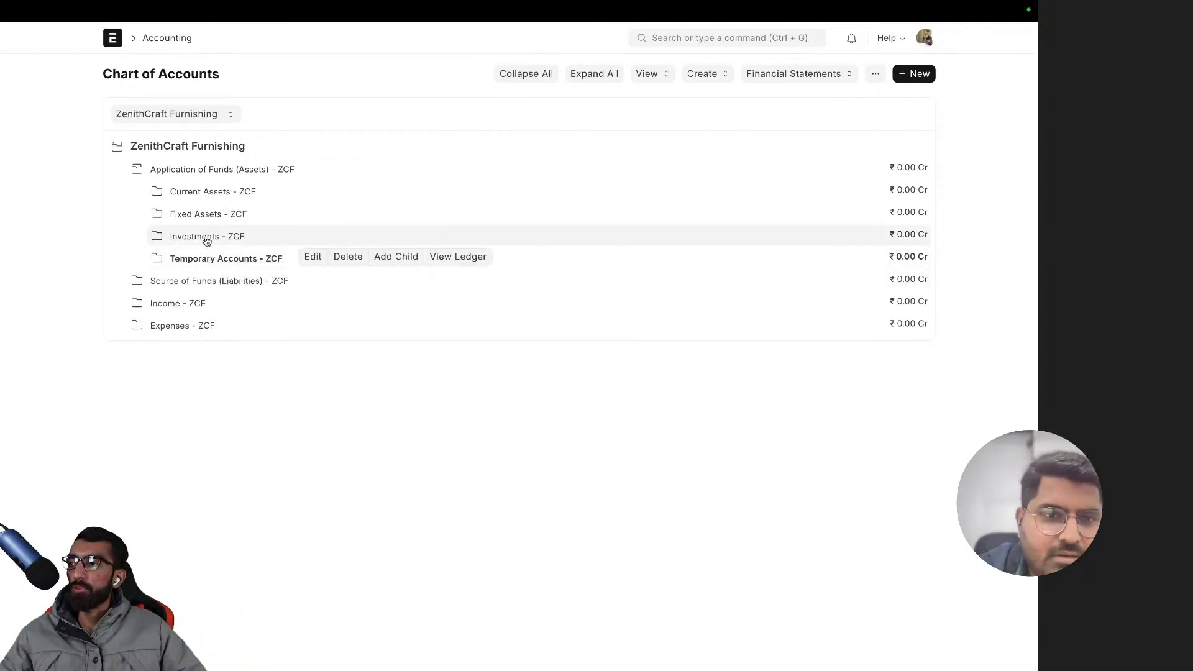
{"action": "left_click", "coordinate": [207, 239]}
{"action": "left_click", "coordinate": [205, 214]}
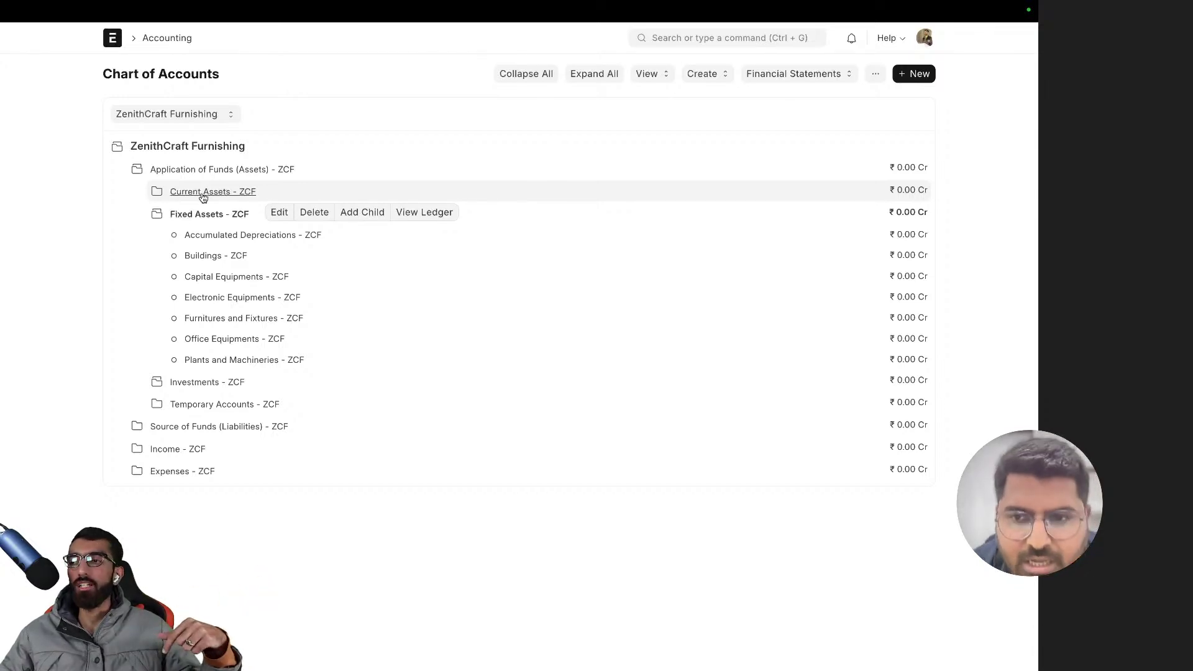
{"action": "left_click", "coordinate": [204, 193]}
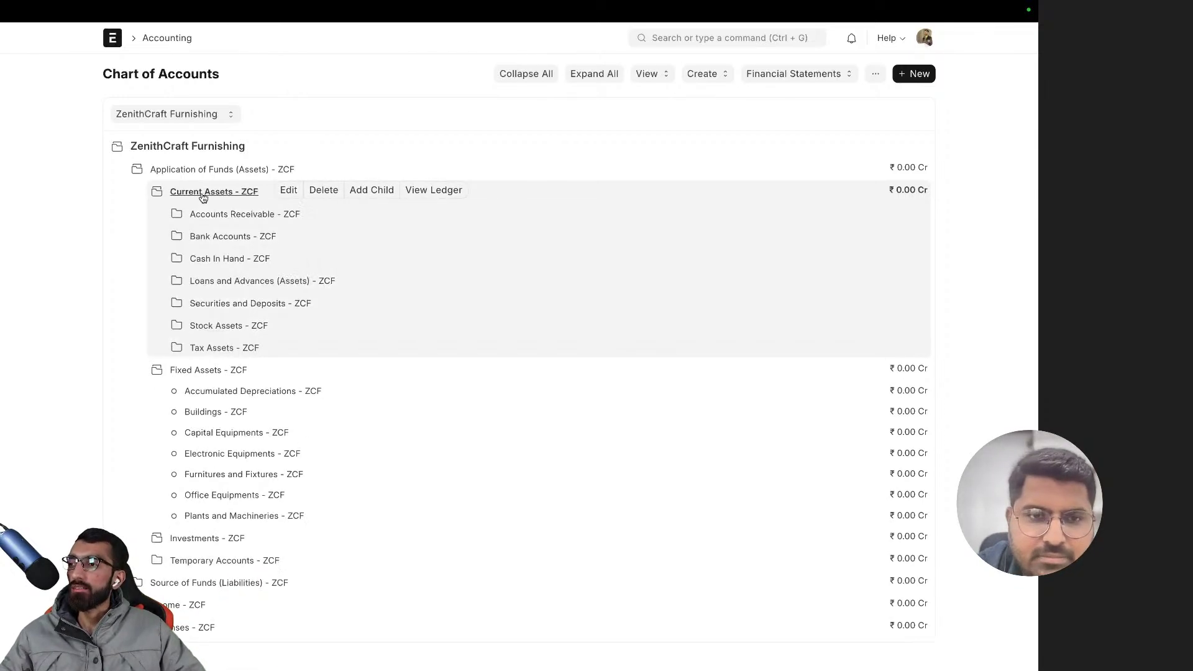
{"action": "left_click", "coordinate": [204, 194]}
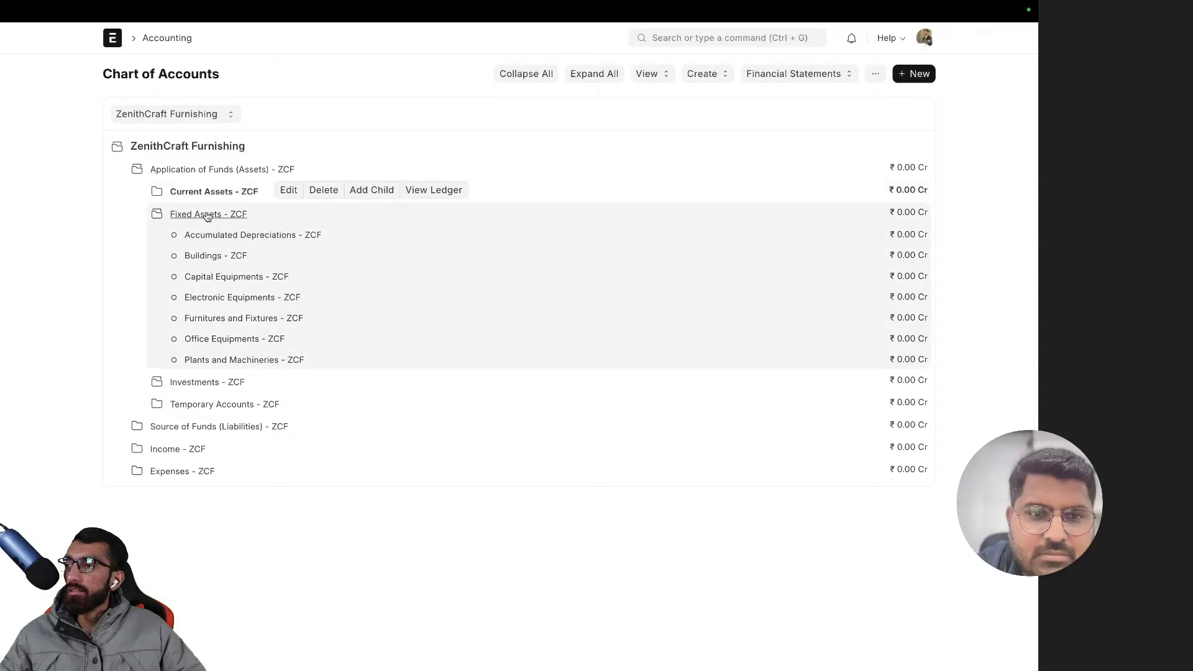
{"action": "left_click", "coordinate": [212, 170]}
{"action": "left_click", "coordinate": [214, 193]}
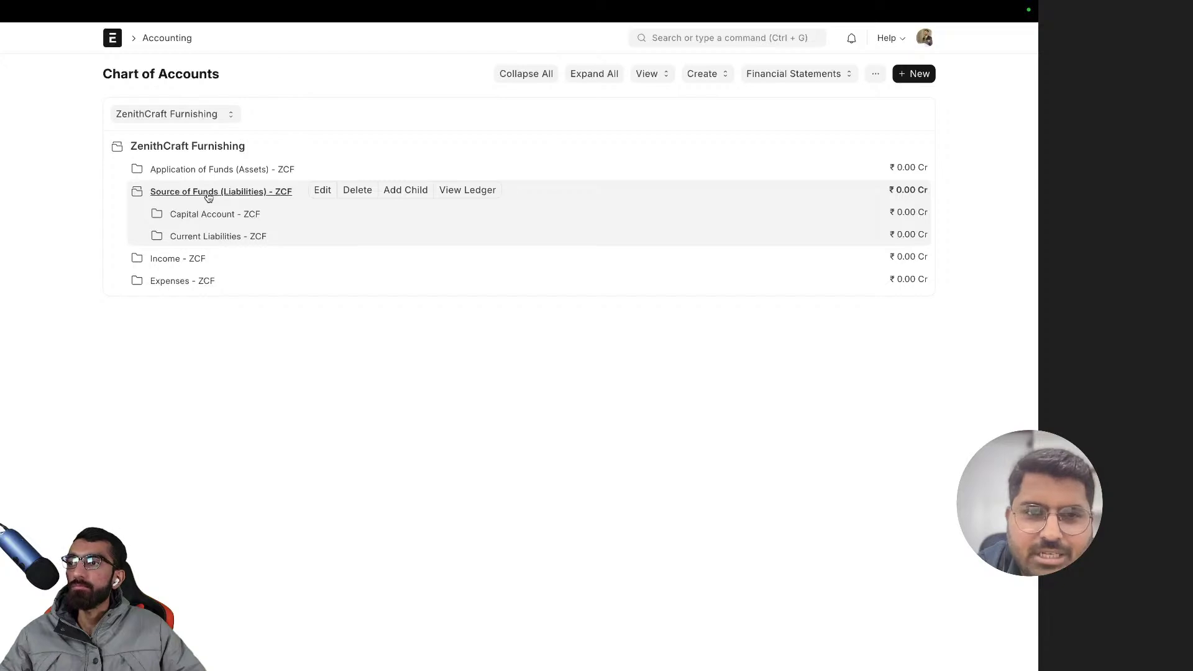
- Expand all groups, scroll through the full tree, and select Debtors - ZCF
{"action": "left_click", "coordinate": [588, 82]}
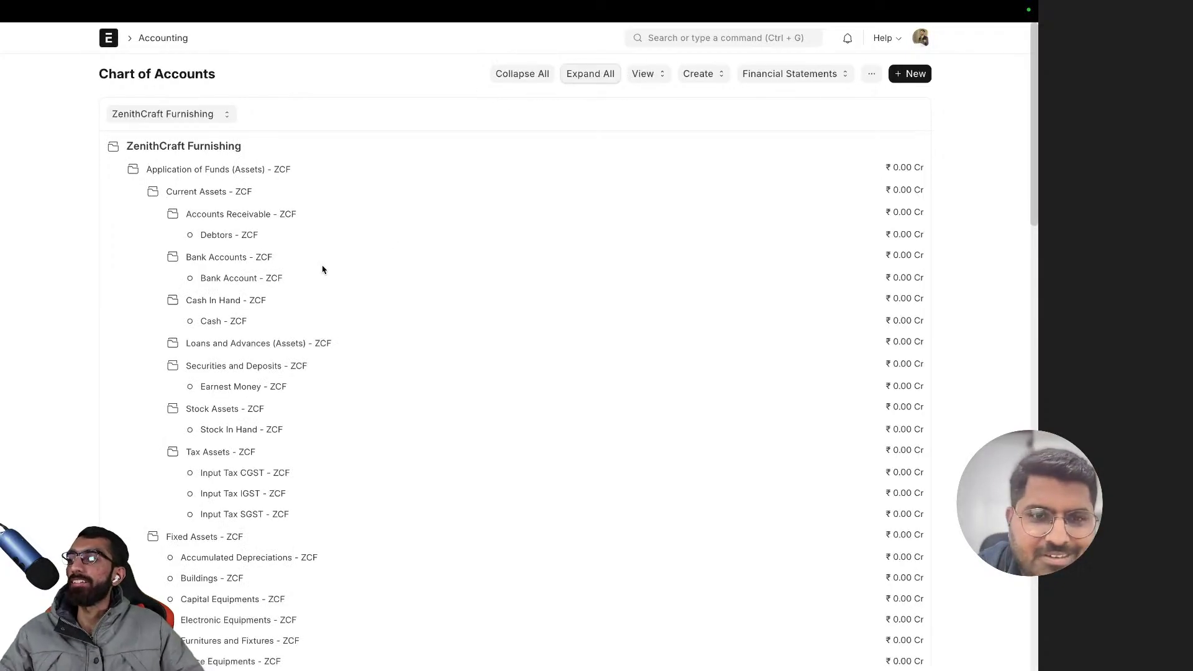
{"action": "scroll", "coordinate": [323, 269], "scroll_direction": "down", "scroll_amount": 2}
{"action": "scroll", "coordinate": [322, 266], "scroll_direction": "up", "scroll_amount": 2}
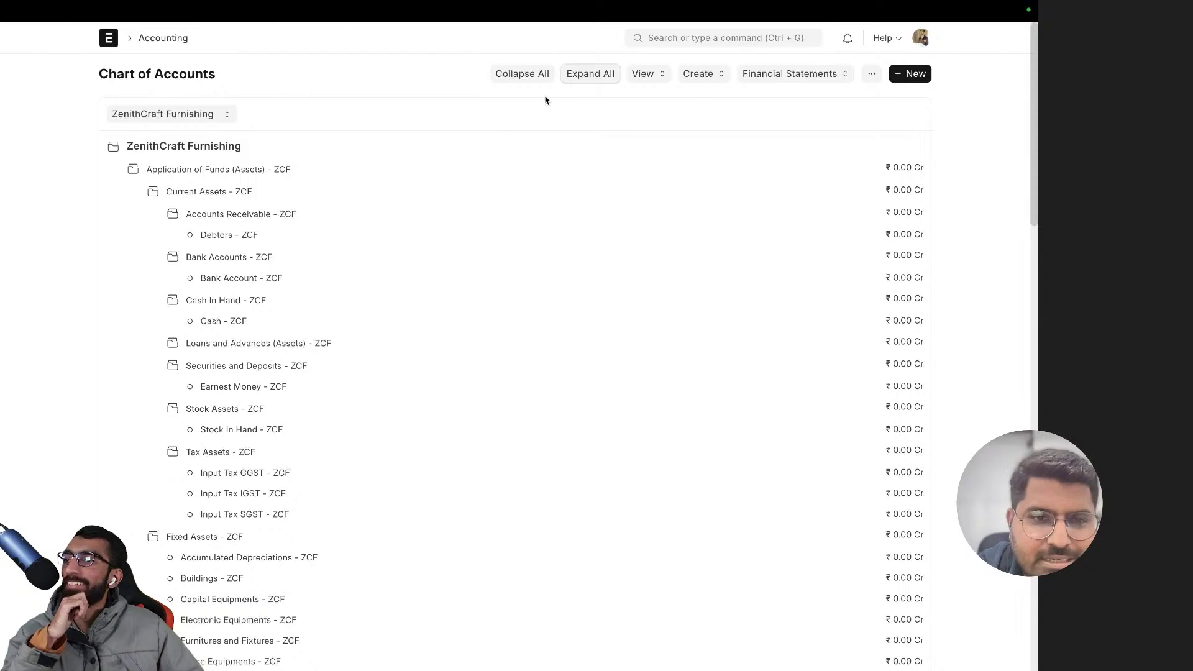
{"action": "scroll", "coordinate": [297, 248], "scroll_direction": "down", "scroll_amount": 1}
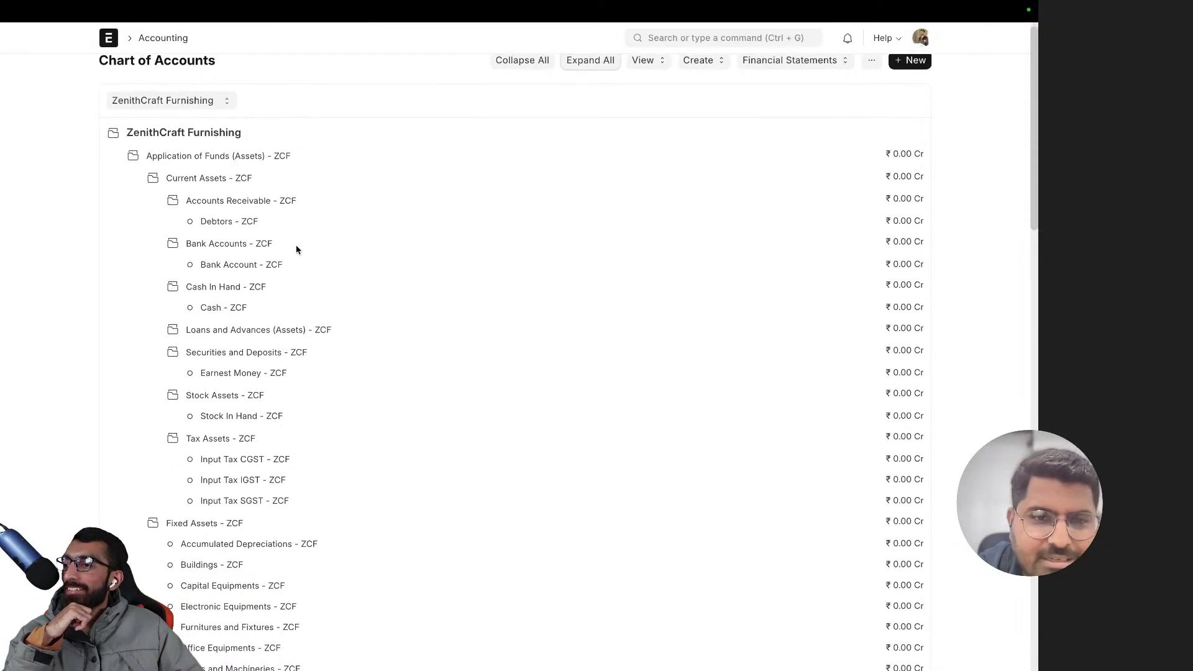
{"action": "scroll", "coordinate": [297, 249], "scroll_direction": "down", "scroll_amount": 3}
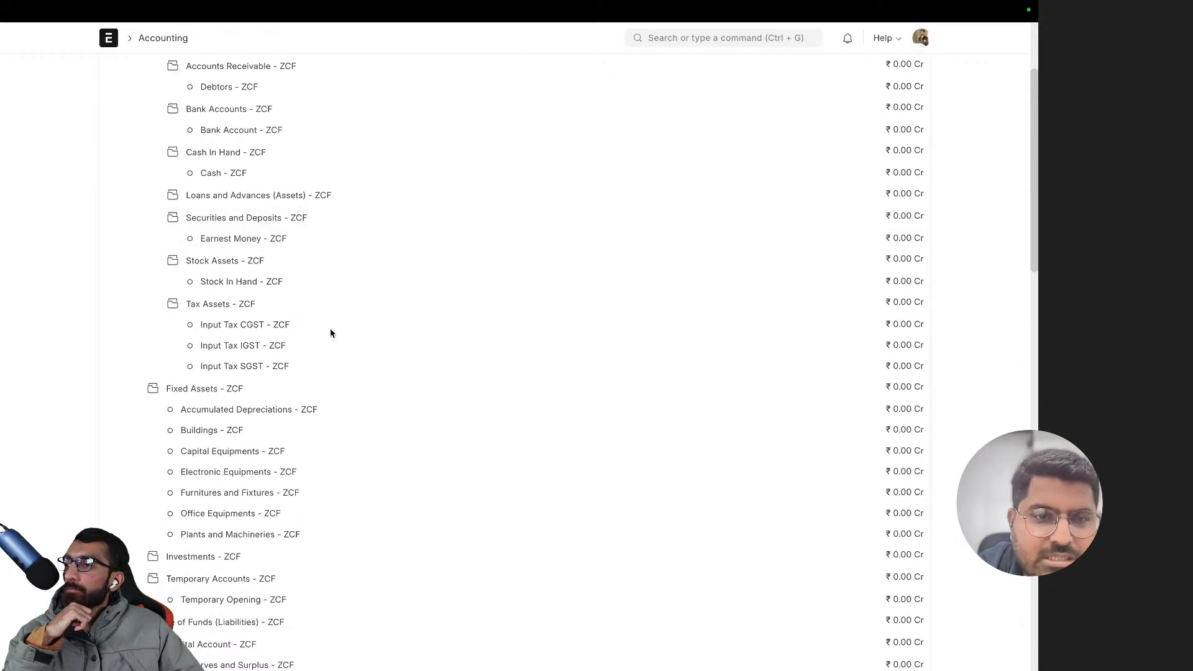
{"action": "scroll", "coordinate": [330, 334], "scroll_direction": "down", "scroll_amount": 3}
{"action": "scroll", "coordinate": [331, 314], "scroll_direction": "up", "scroll_amount": 6}
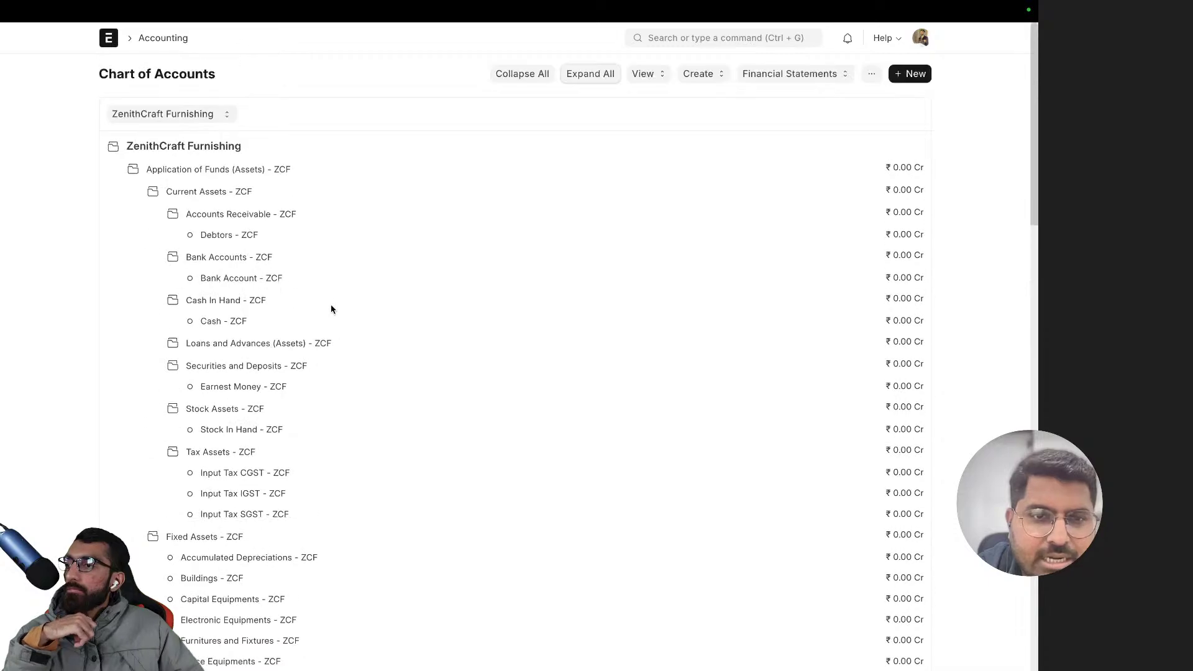
{"action": "scroll", "coordinate": [334, 311], "scroll_direction": "down", "scroll_amount": 4}
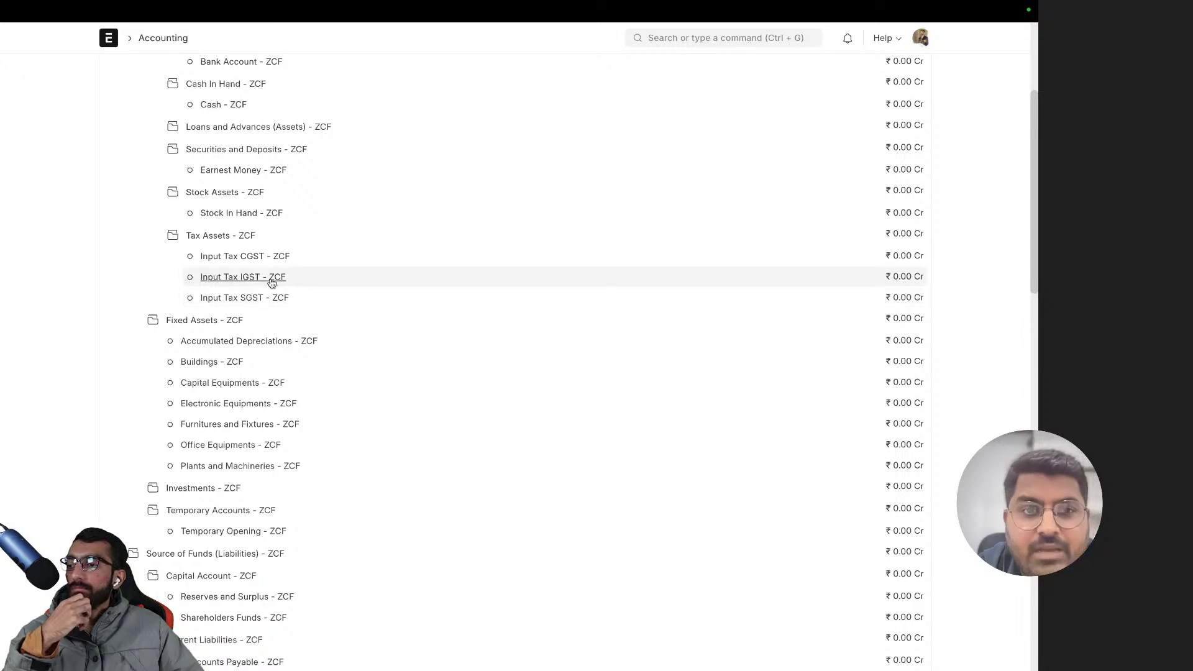
{"action": "scroll", "coordinate": [274, 270], "scroll_direction": "up", "scroll_amount": 4}
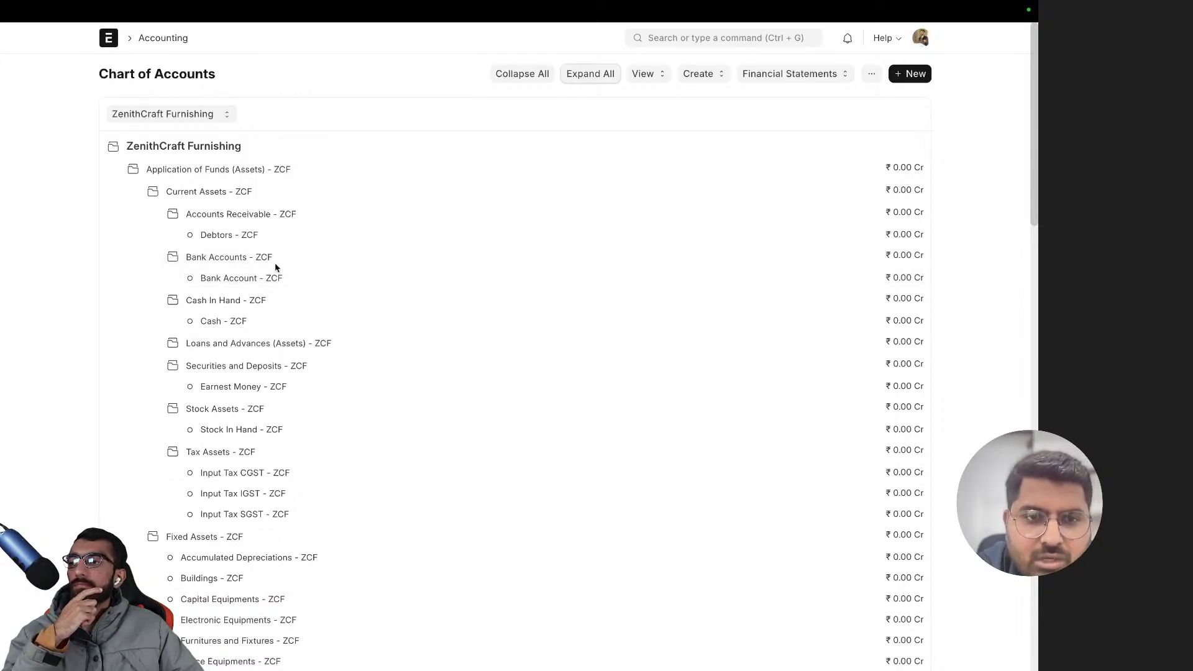
{"action": "left_click", "coordinate": [227, 235]}
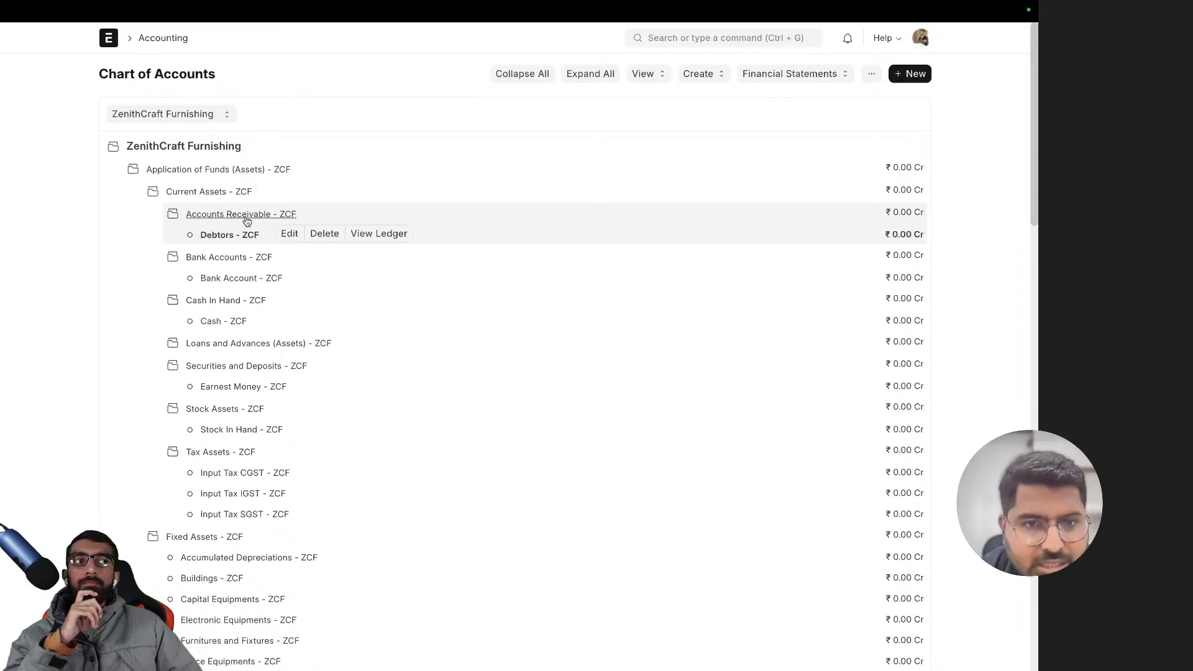
- Start a new account under Accounts Receivable named Debtors USD
{"action": "left_click", "coordinate": [248, 217]}
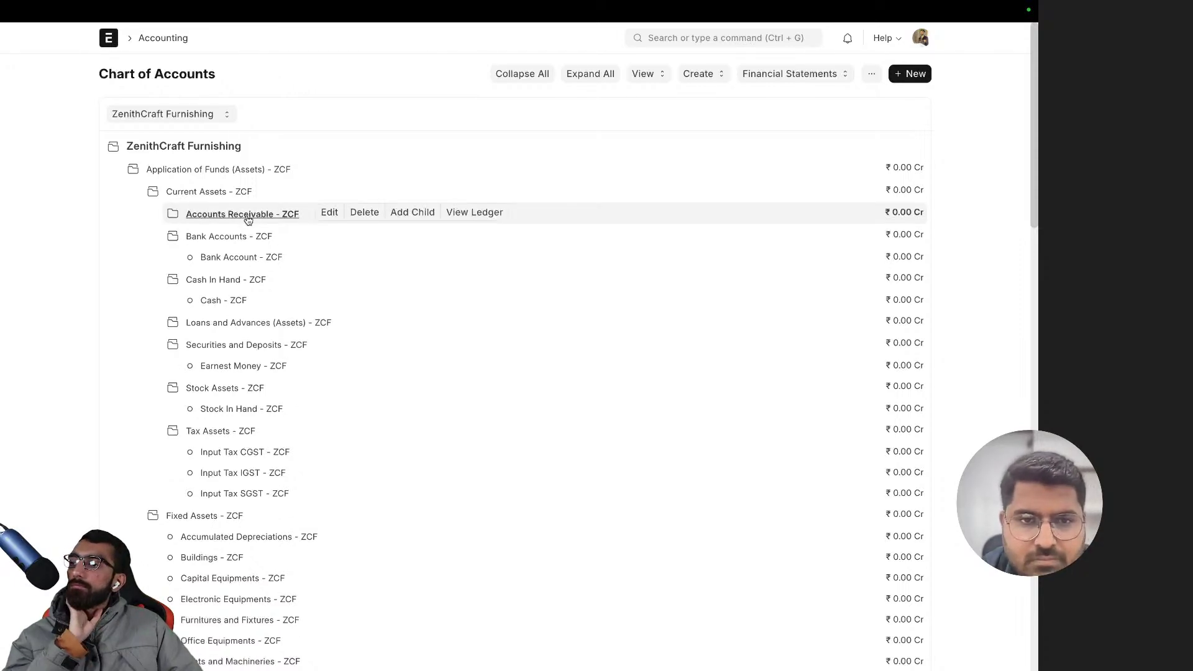
{"action": "left_click", "coordinate": [248, 218]}
{"action": "left_click", "coordinate": [415, 213]}
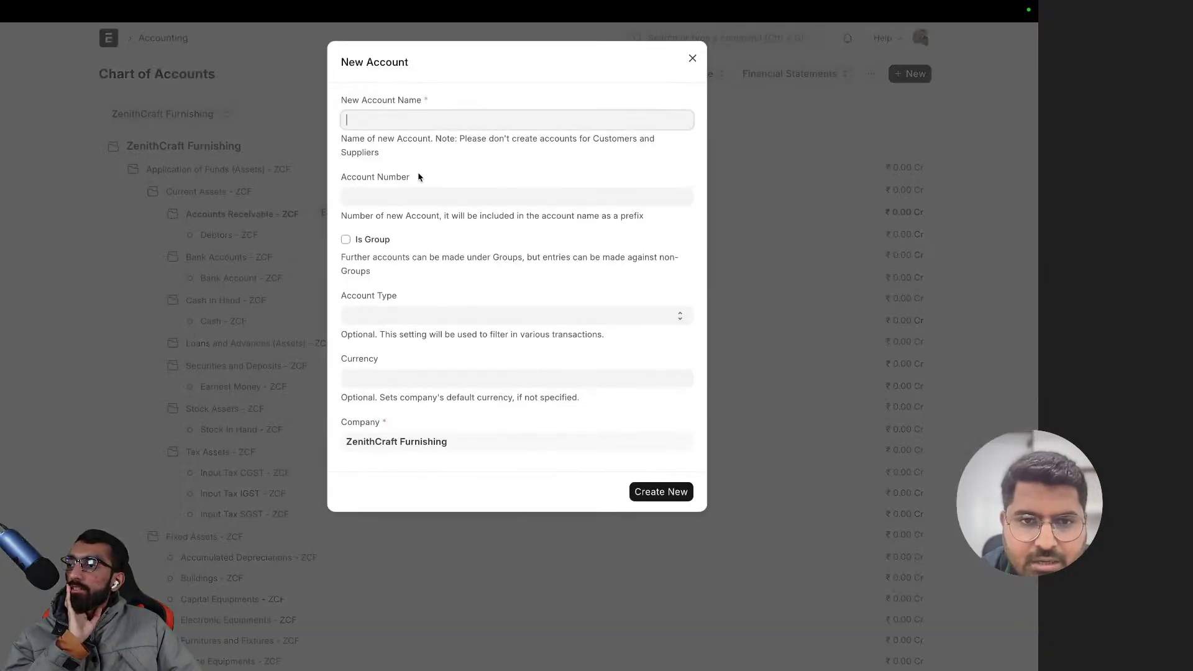
{"action": "type", "text": "Debtors US"}
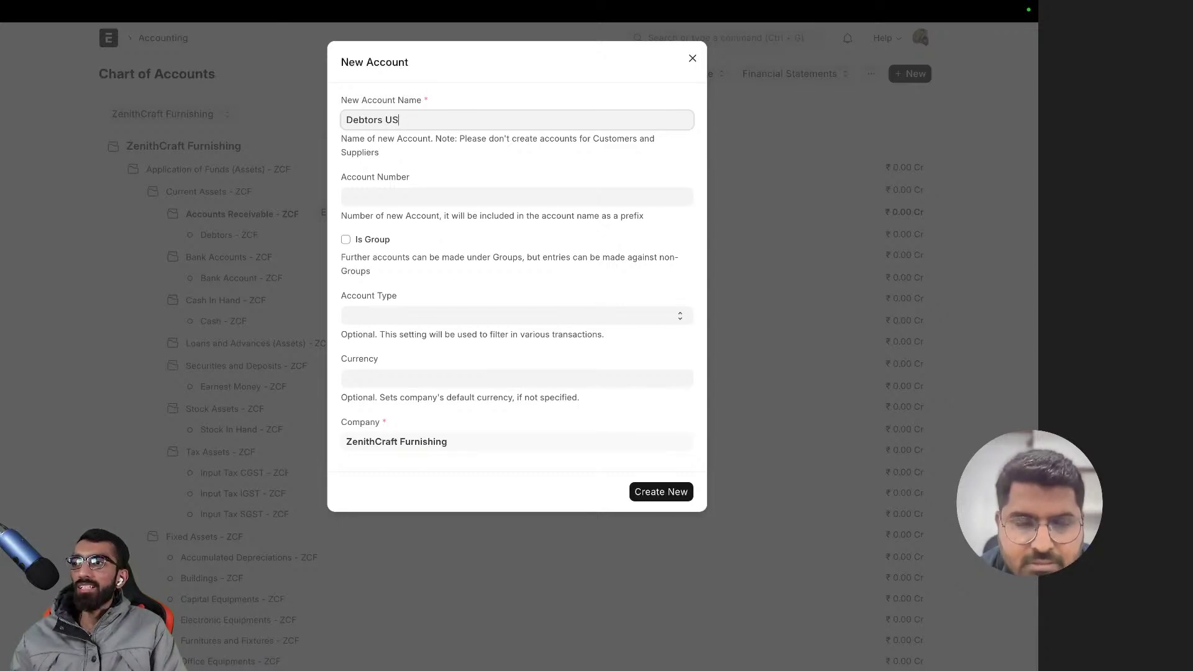
{"action": "key", "text": "BackSpace"}
{"action": "key", "text": "BackSpace"}
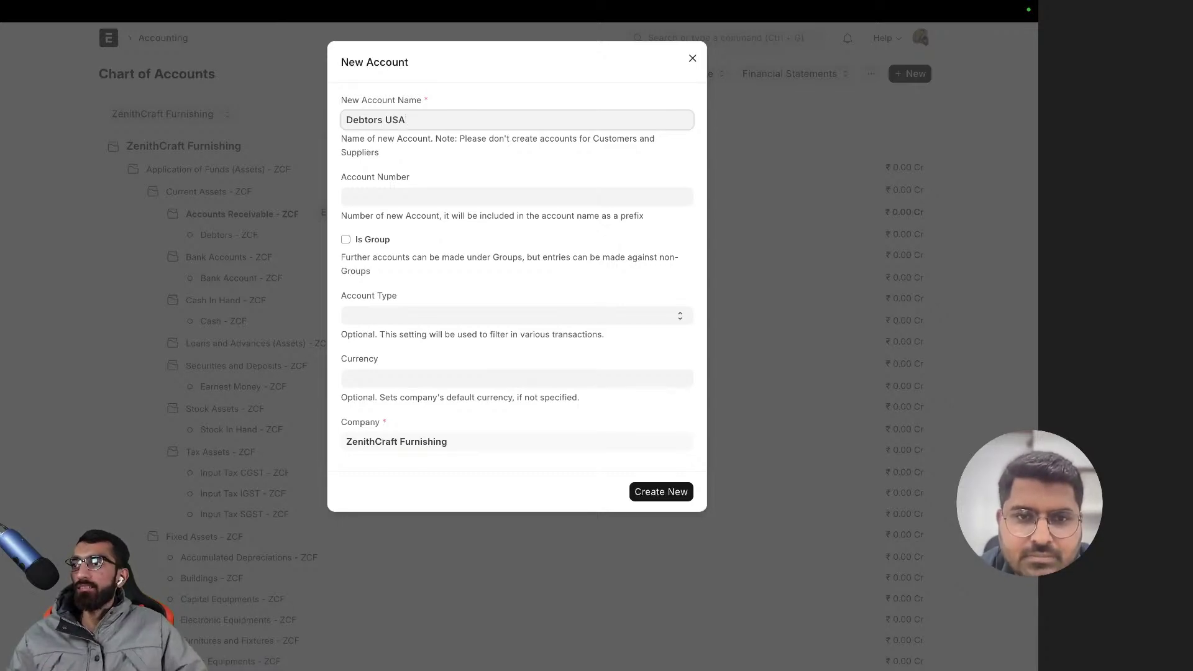
{"action": "double_click", "coordinate": [404, 118]}
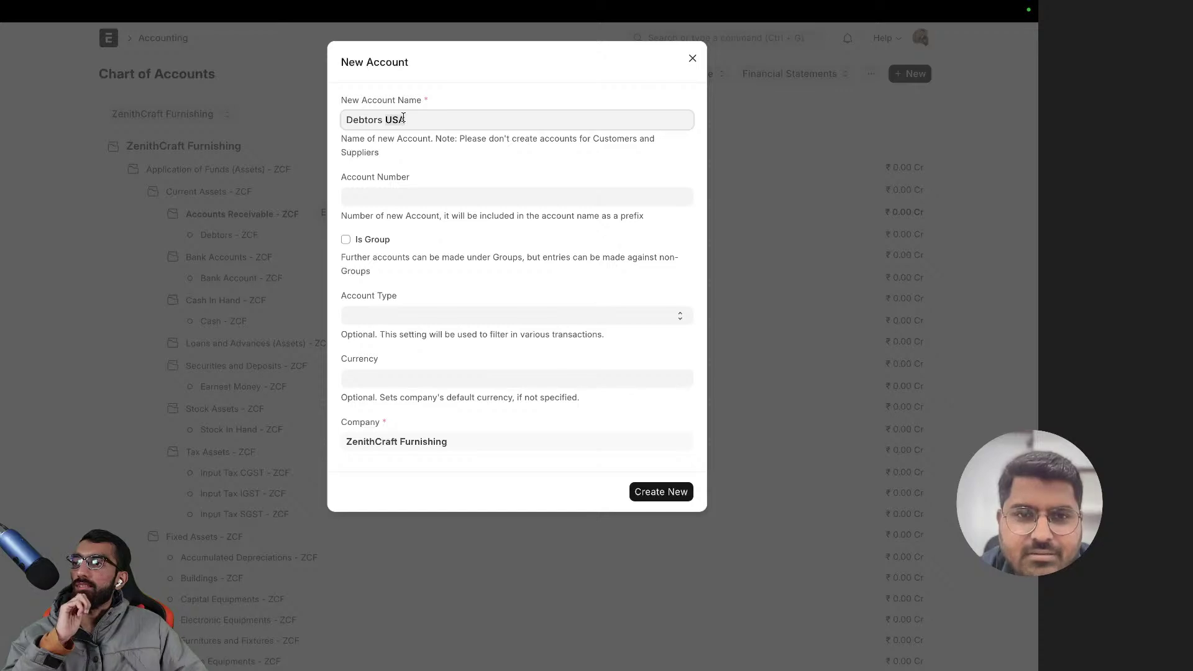
{"action": "type", "text": "USD"}
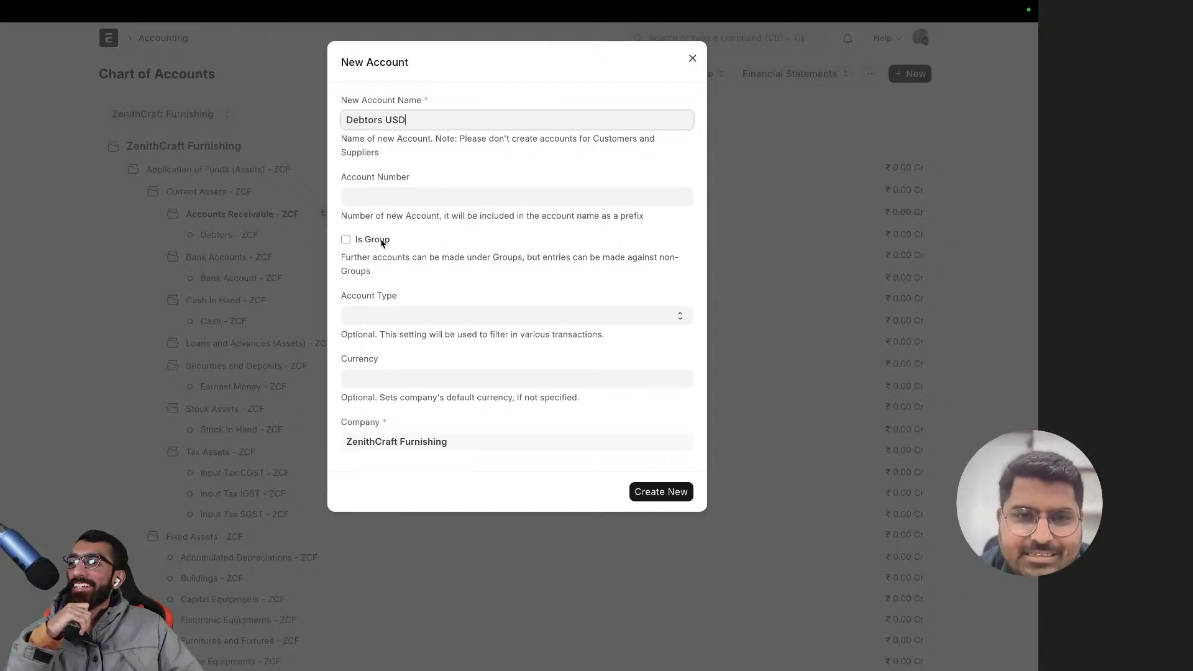
- Leave Account Type blank and set the account currency to USD
{"action": "left_click", "coordinate": [385, 317]}
{"action": "left_click", "coordinate": [427, 257]}
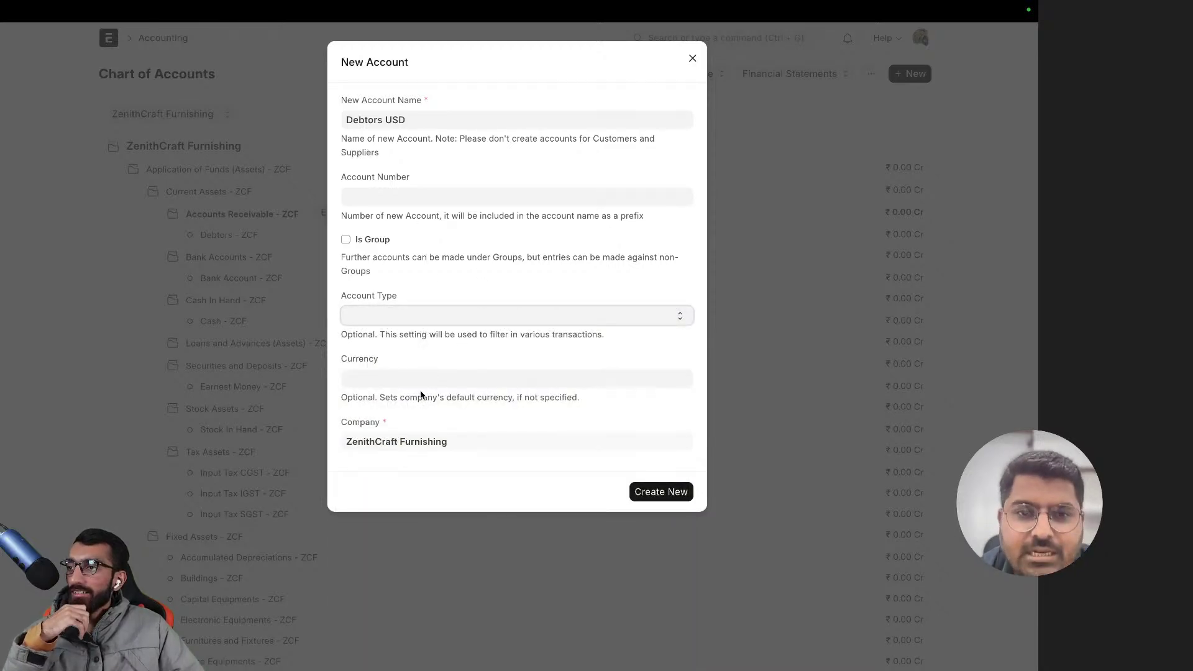
{"action": "left_click", "coordinate": [392, 373]}
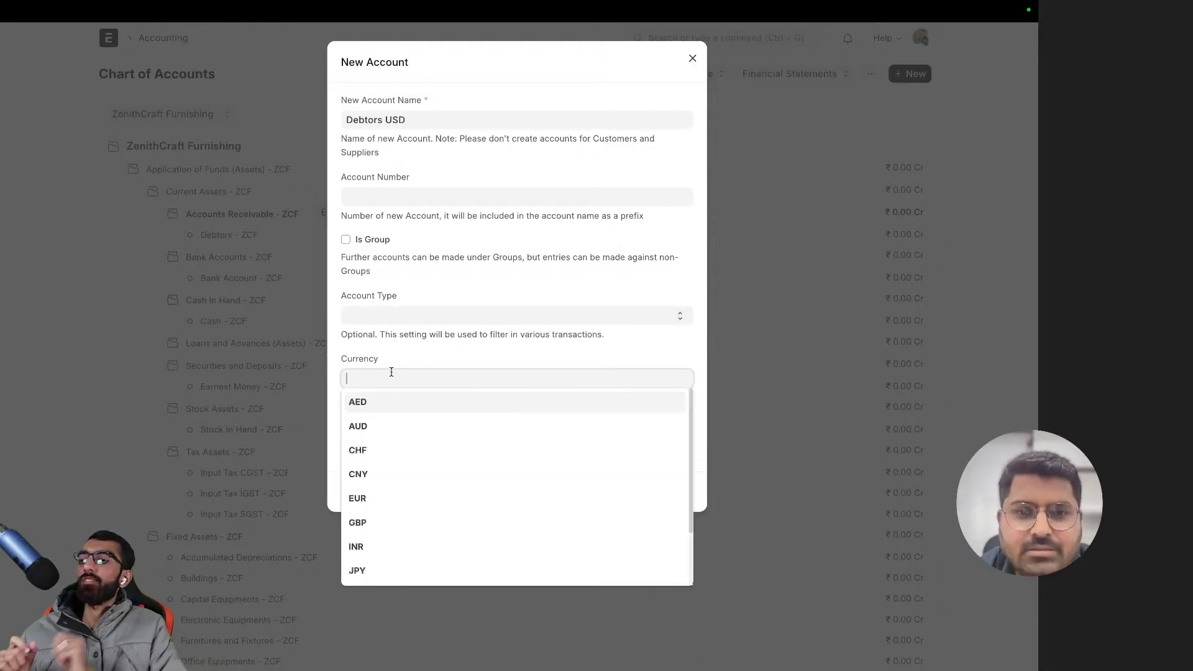
{"action": "scroll", "coordinate": [404, 440], "scroll_direction": "down", "scroll_amount": 2}
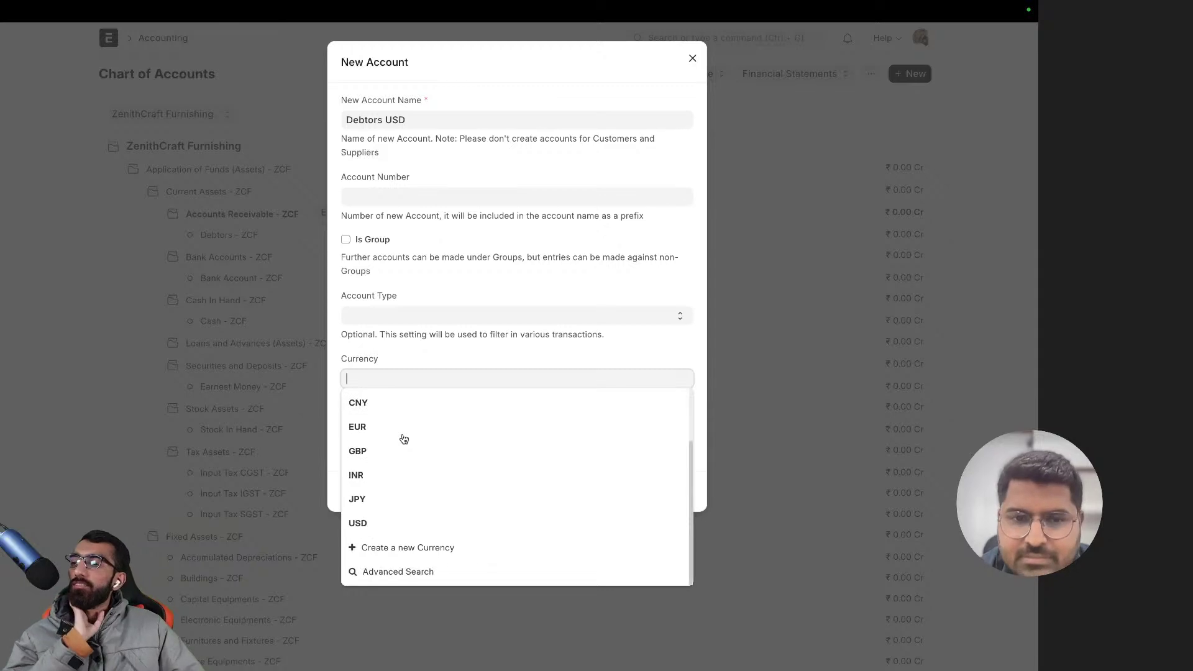
{"action": "left_click", "coordinate": [417, 528]}
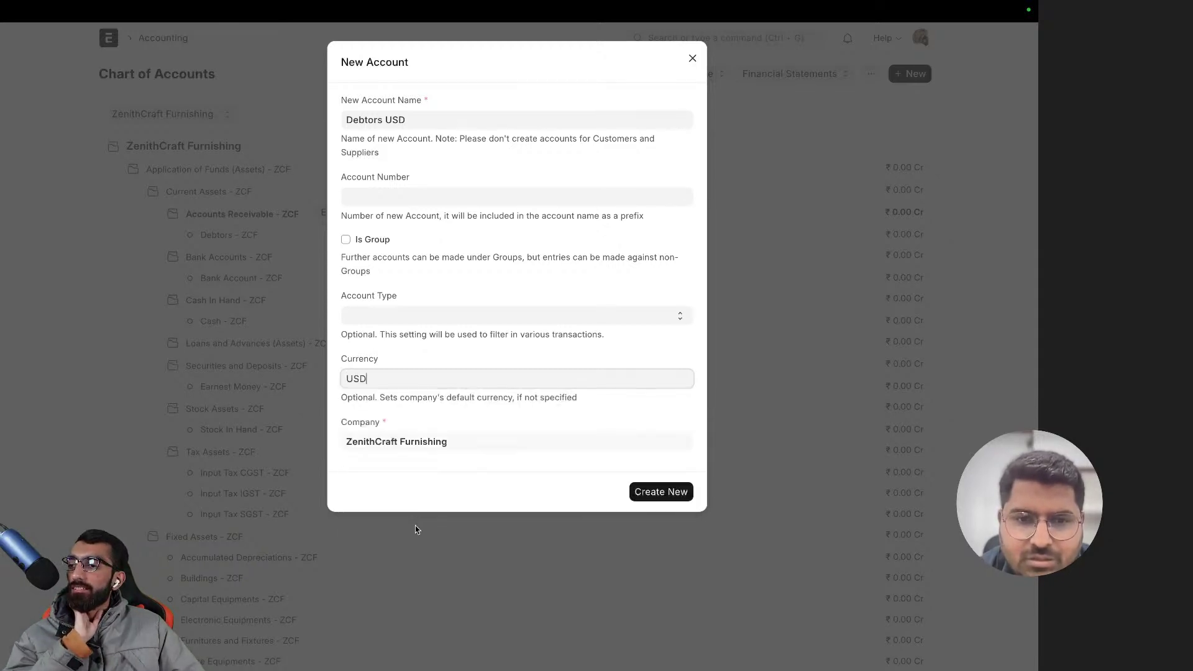
{"action": "left_click", "coordinate": [521, 414]}
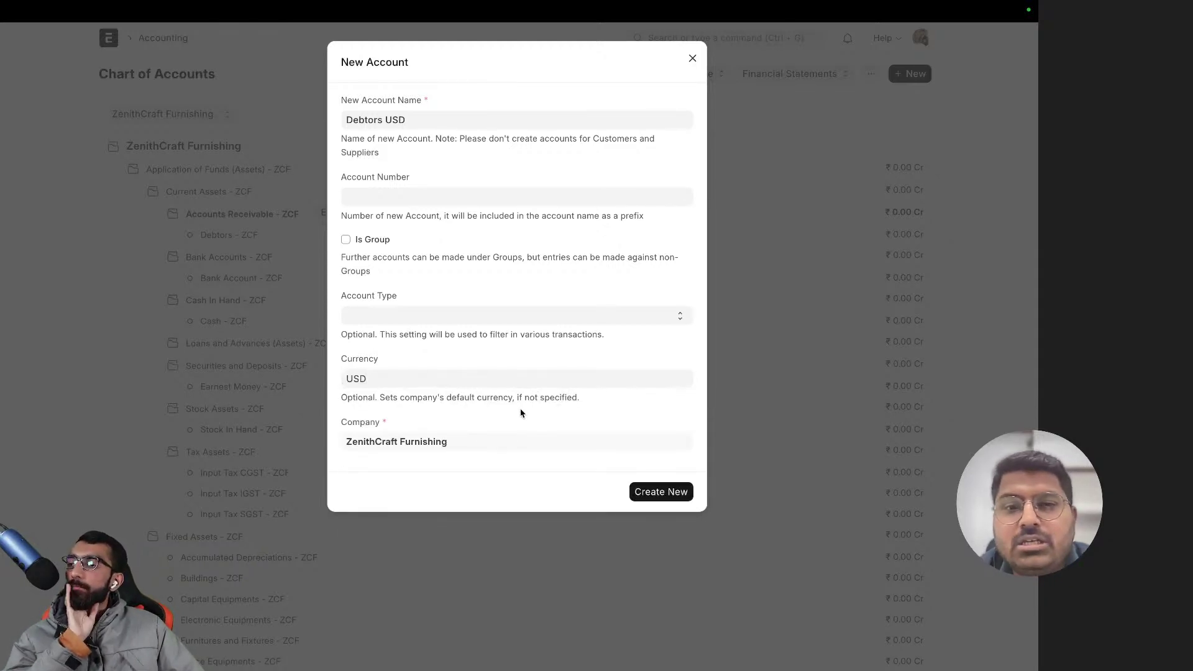
{"action": "left_click", "coordinate": [377, 380]}
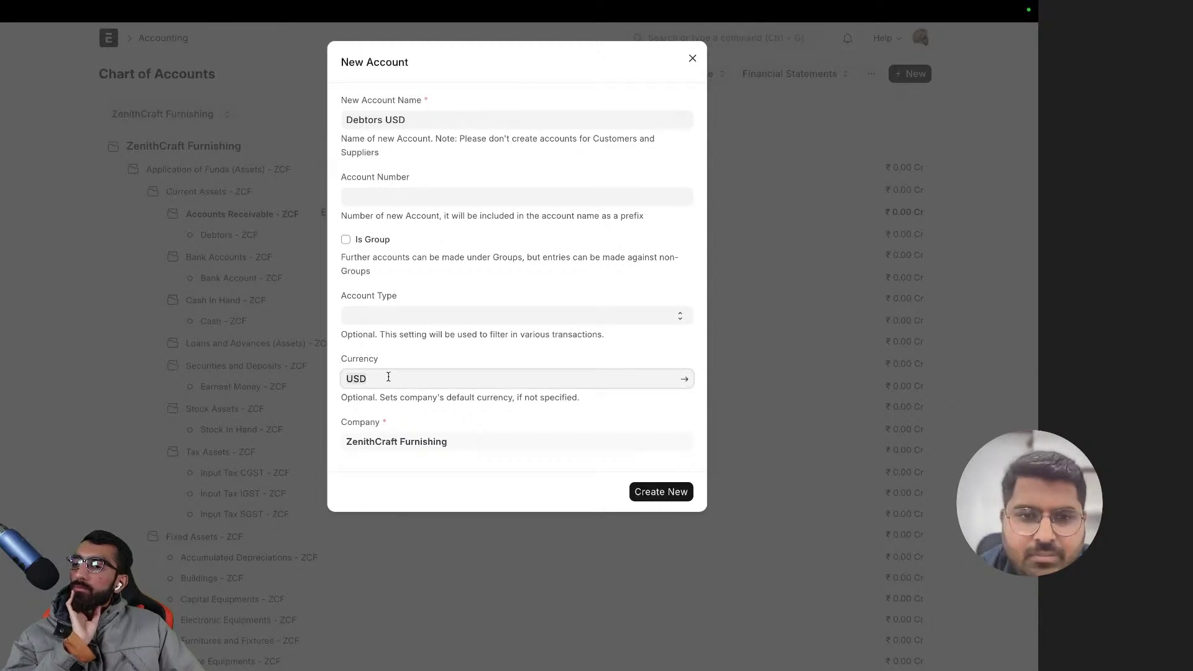
{"action": "key", "text": "BackSpace"}
{"action": "key", "text": "BackSpace"}
{"action": "key", "text": "BackSpace"}
{"action": "scroll", "coordinate": [427, 431], "scroll_direction": "down", "scroll_amount": 3}
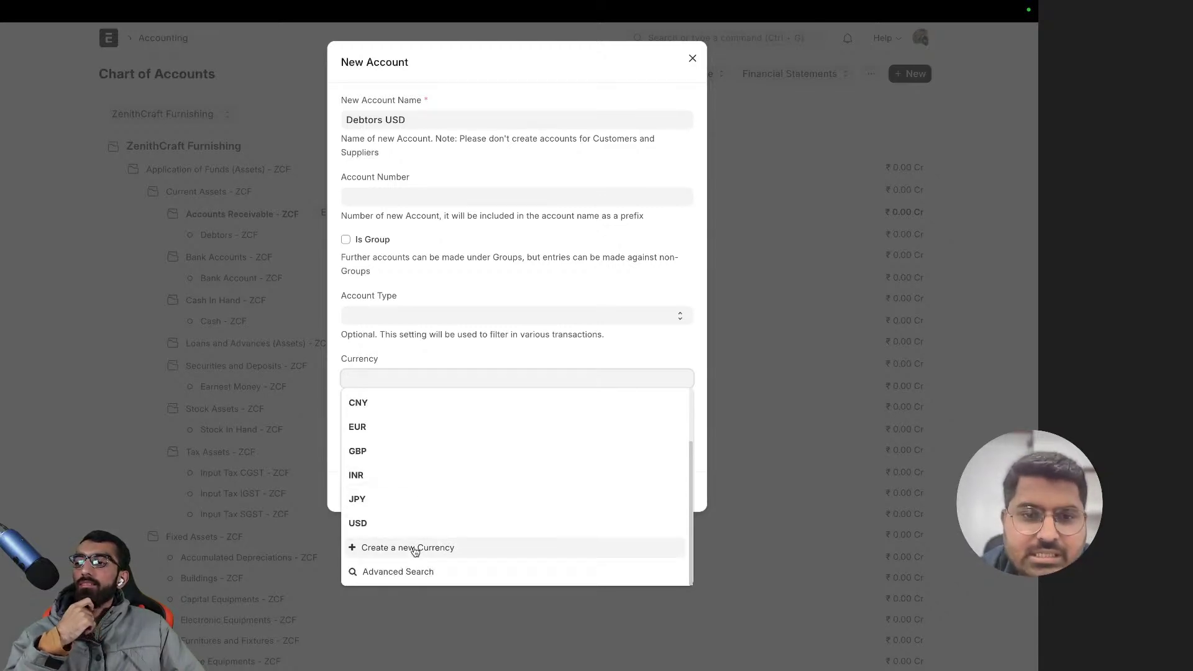
{"action": "scroll", "coordinate": [417, 429], "scroll_direction": "up", "scroll_amount": 2}
{"action": "scroll", "coordinate": [416, 447], "scroll_direction": "down", "scroll_amount": 2}
{"action": "scroll", "coordinate": [415, 448], "scroll_direction": "up", "scroll_amount": 2}
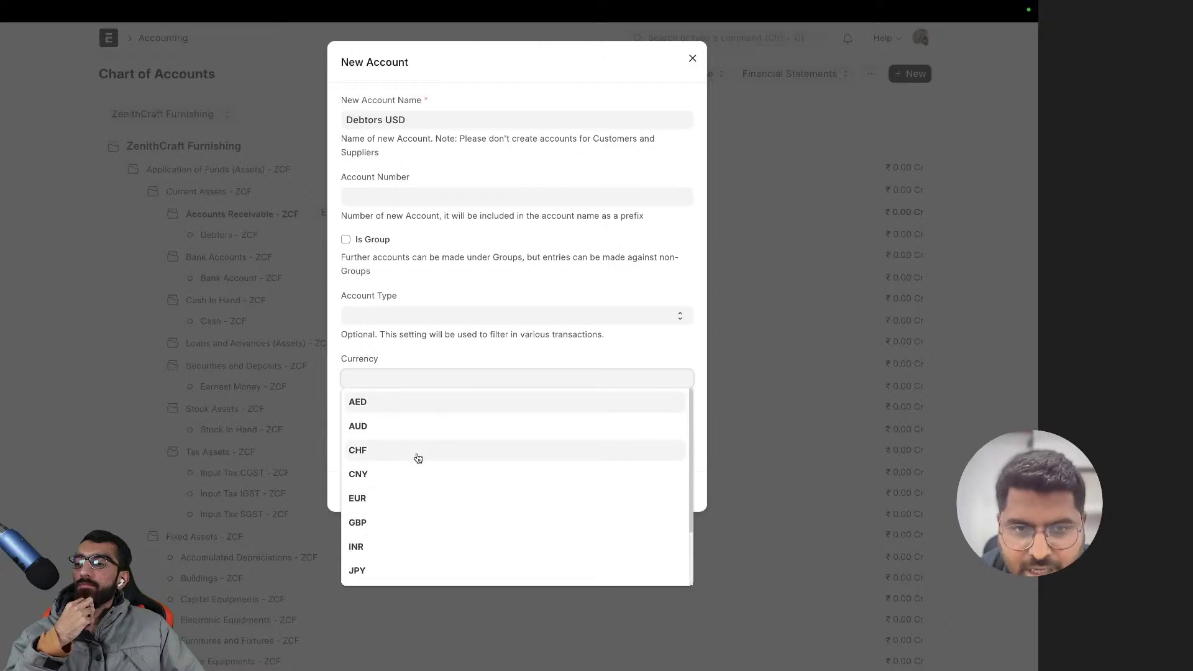
{"action": "scroll", "coordinate": [403, 435], "scroll_direction": "down", "scroll_amount": 3}
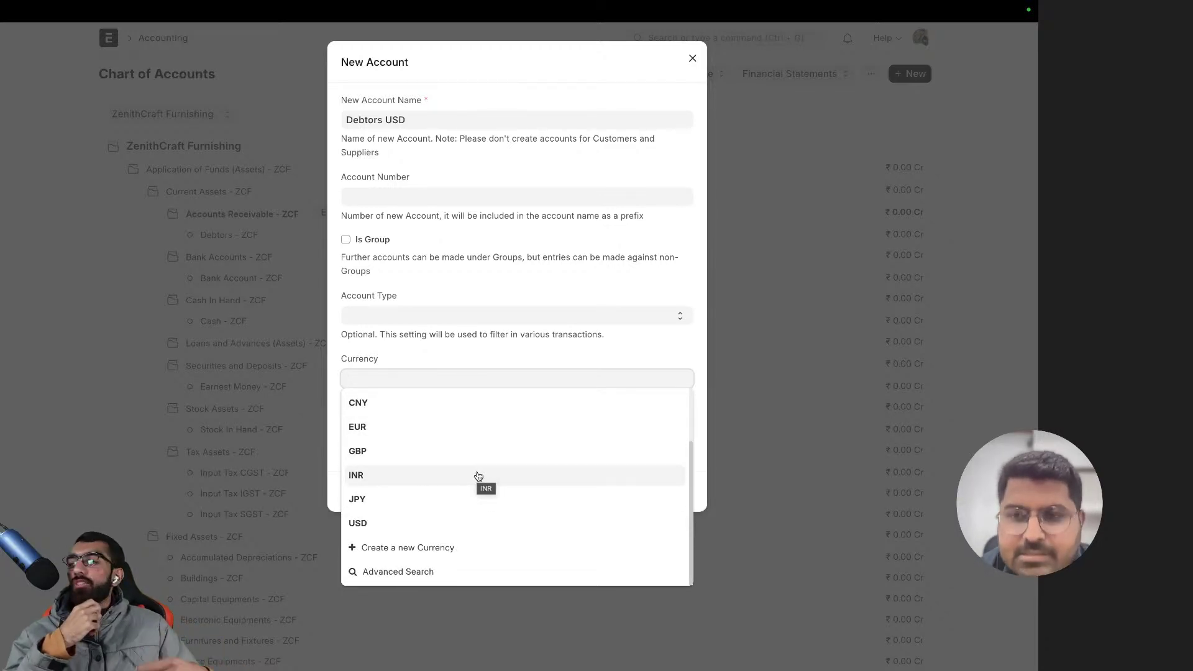
{"action": "left_click", "coordinate": [528, 334]}
- With no Account Type and USD currency confirmed, create the Debtors USD account
{"action": "left_click", "coordinate": [515, 317]}
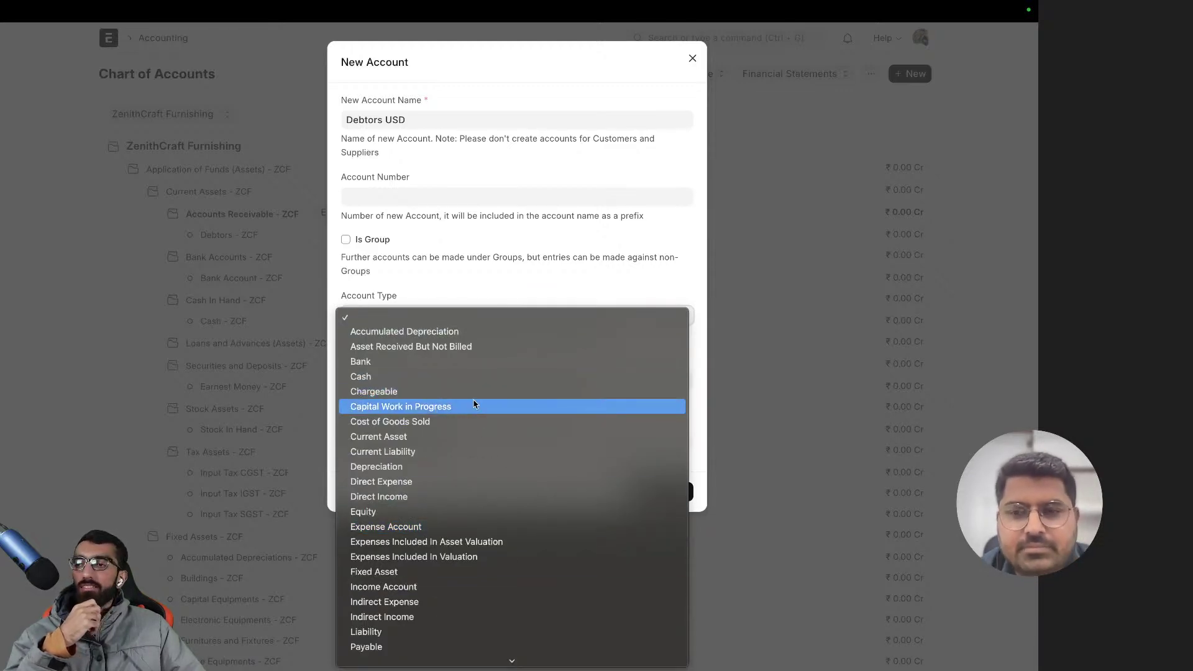
{"action": "left_click", "coordinate": [458, 294]}
{"action": "left_click", "coordinate": [410, 380]}
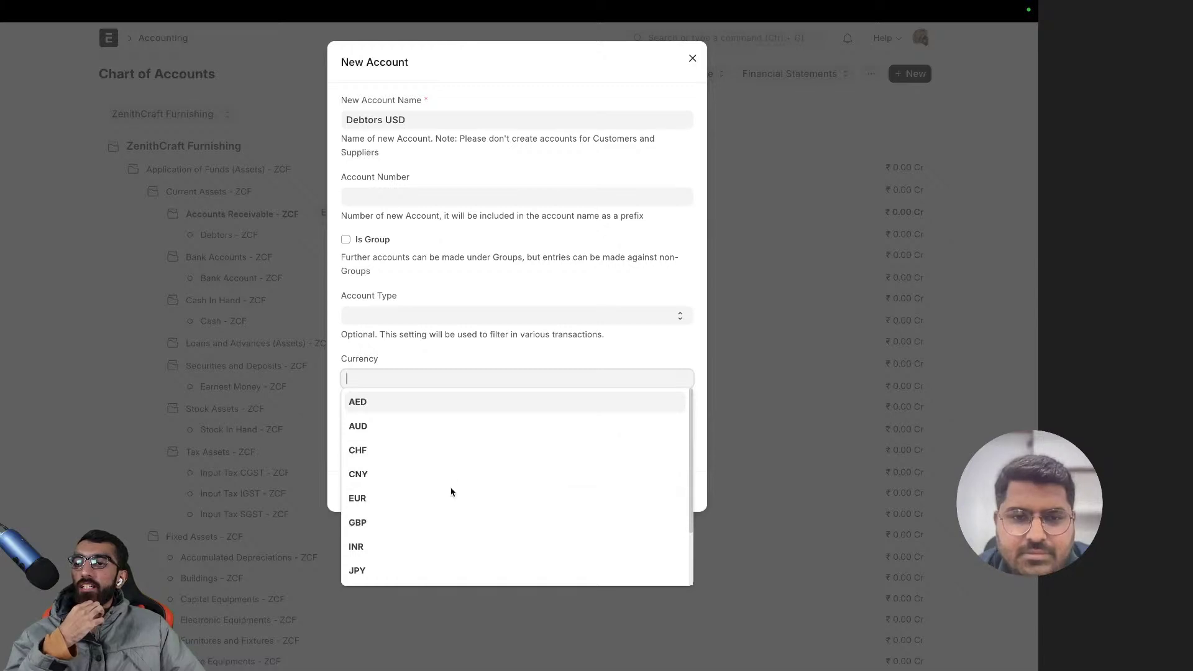
{"action": "scroll", "coordinate": [452, 492], "scroll_direction": "down", "scroll_amount": 2}
{"action": "scroll", "coordinate": [450, 491], "scroll_direction": "down", "scroll_amount": 3}
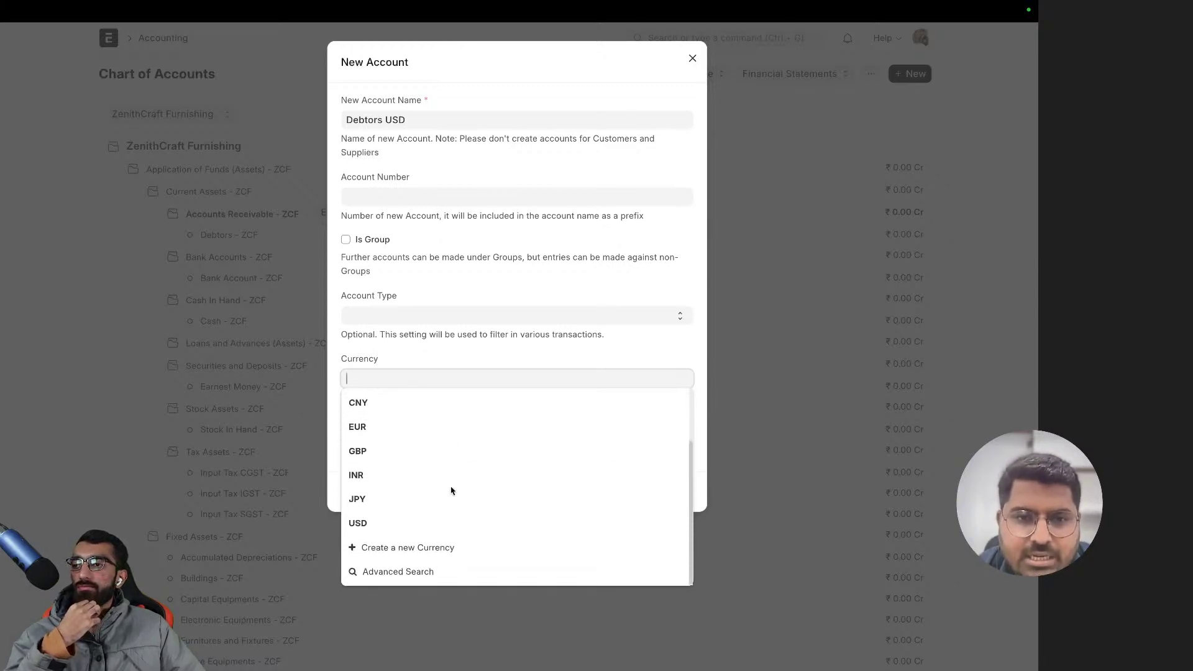
{"action": "scroll", "coordinate": [420, 491], "scroll_direction": "down", "scroll_amount": 3}
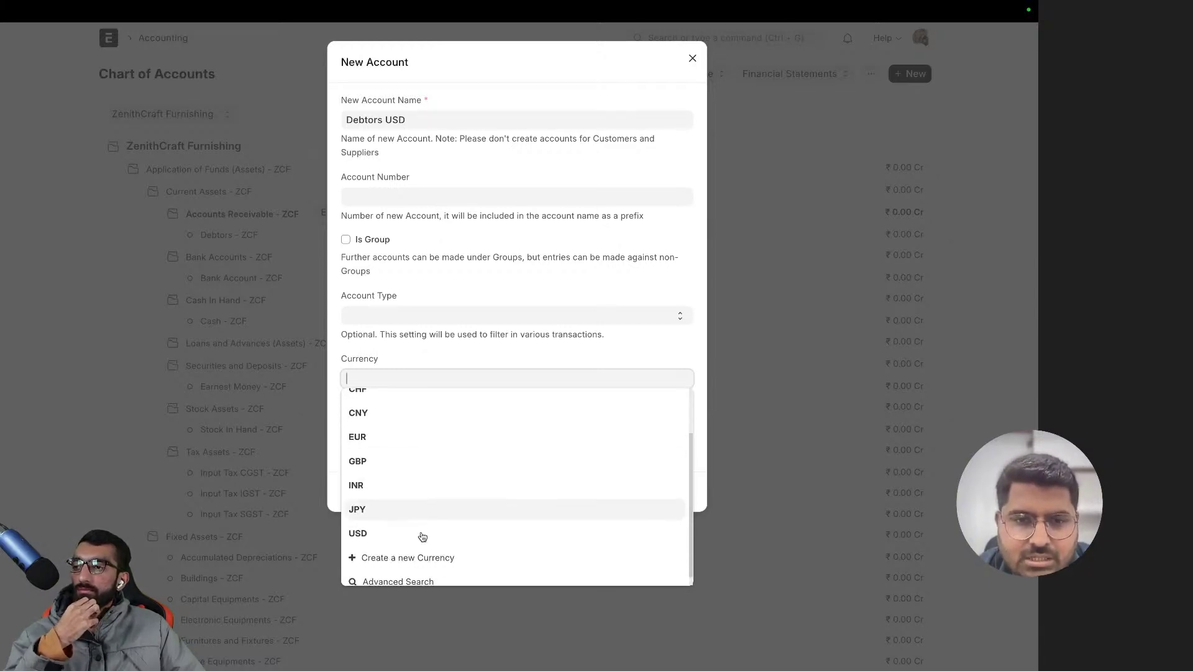
{"action": "left_click", "coordinate": [411, 533]}
{"action": "left_click", "coordinate": [658, 492]}
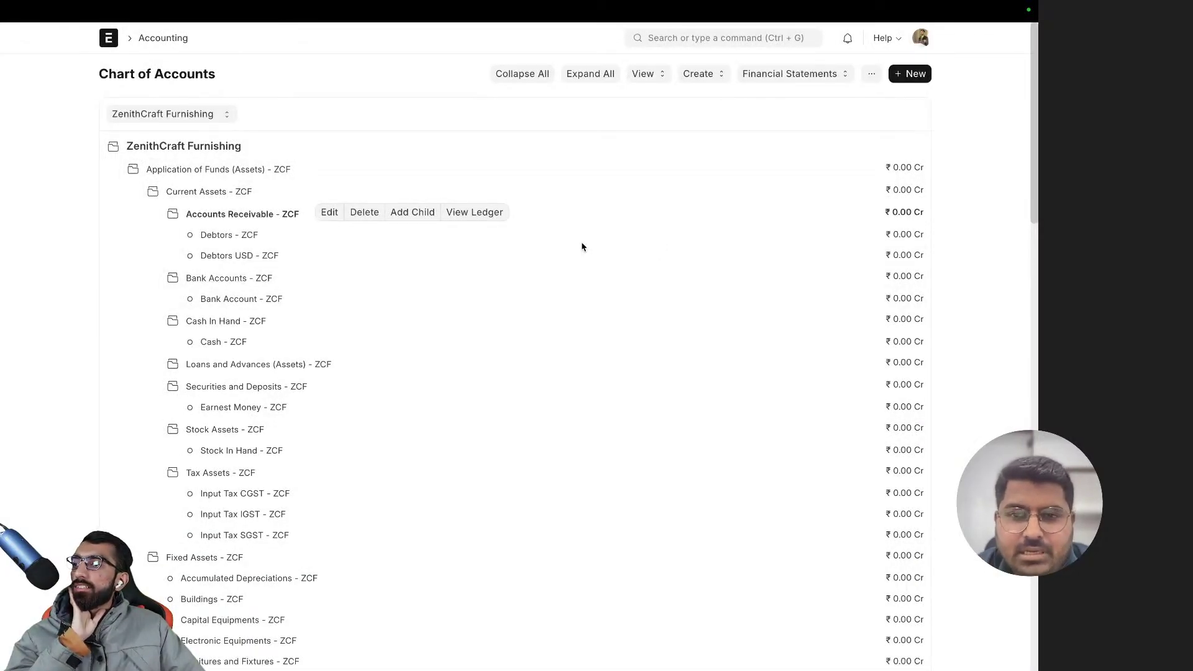
{"action": "mouse_move", "coordinate": [890, 254]}
{"action": "left_mouse_down"}
{"action": "mouse_move", "coordinate": [926, 252]}
{"action": "mouse_move", "coordinate": [907, 256]}
{"action": "left_mouse_up"}
{"action": "left_click", "coordinate": [951, 258]}
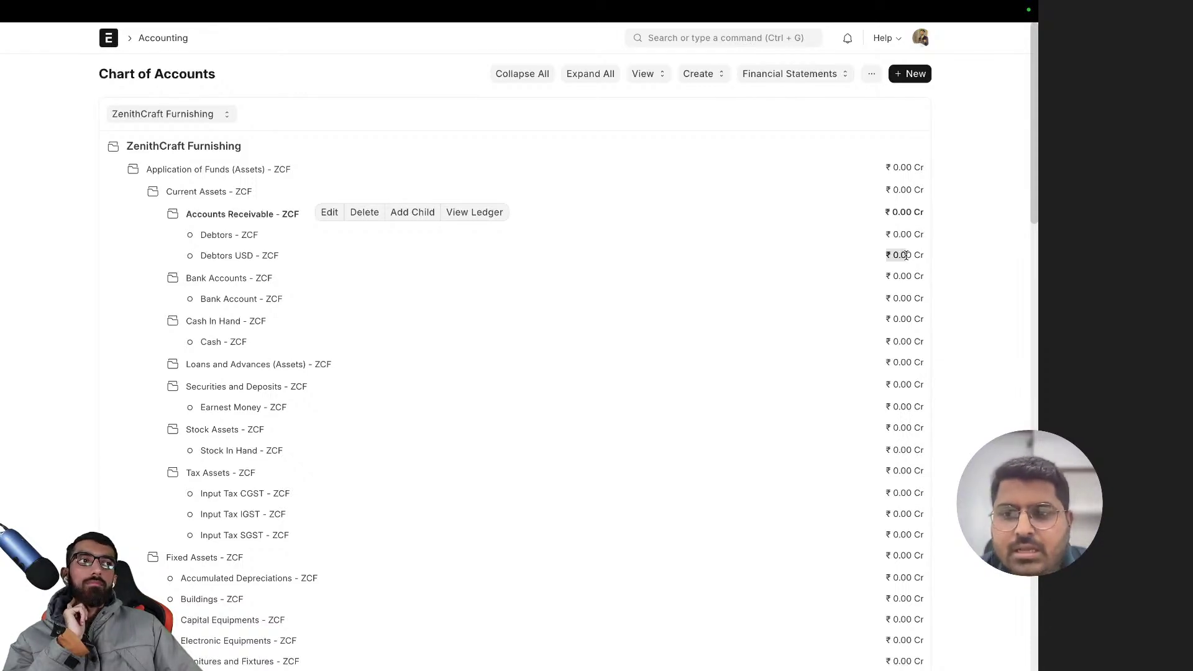
{"action": "left_click", "coordinate": [939, 255]}
{"action": "left_click_drag", "start_coordinate": [939, 254], "coordinate": [930, 255]}
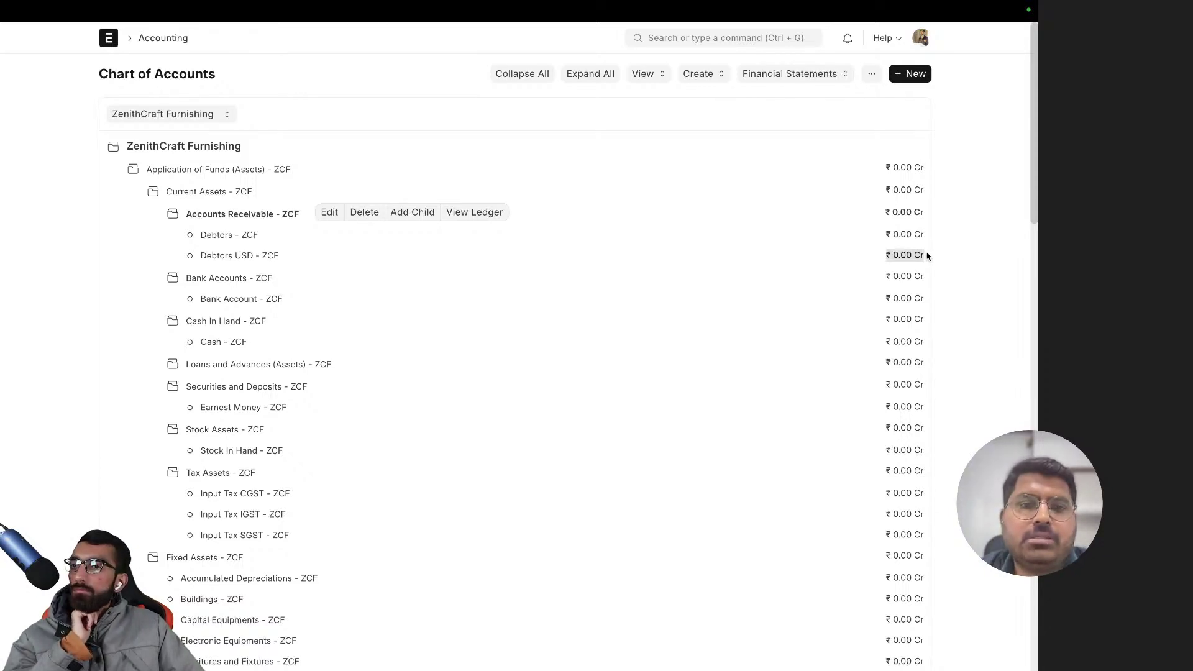
{"action": "left_click", "coordinate": [929, 256]}
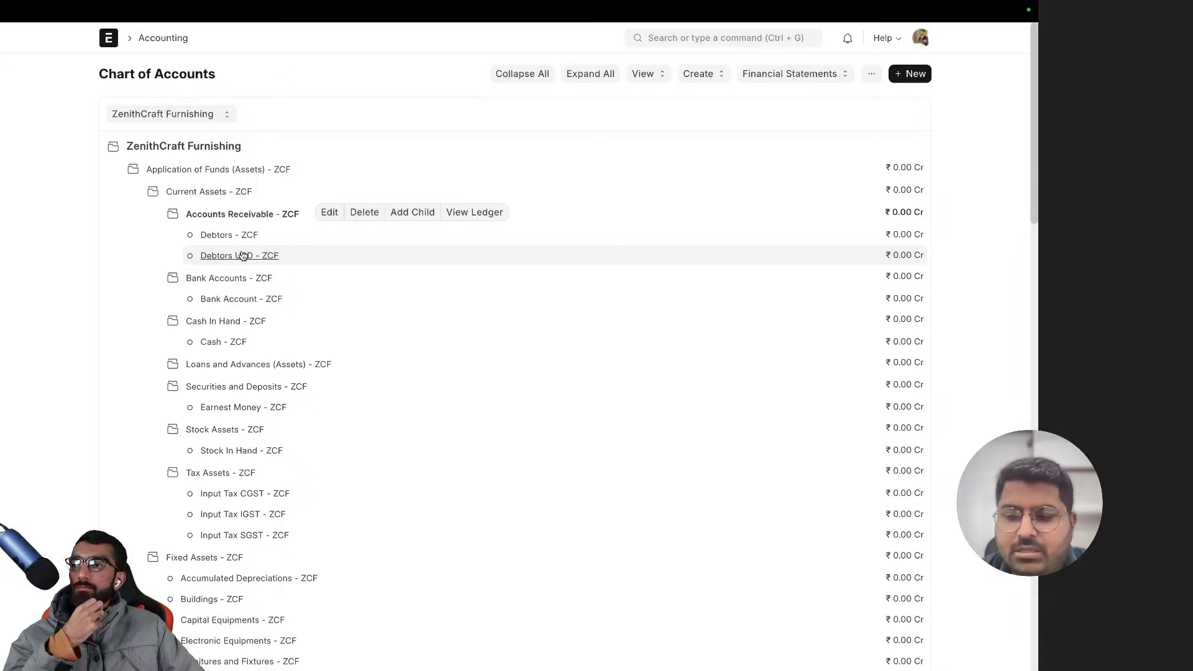
{"action": "left_click", "coordinate": [242, 256]}
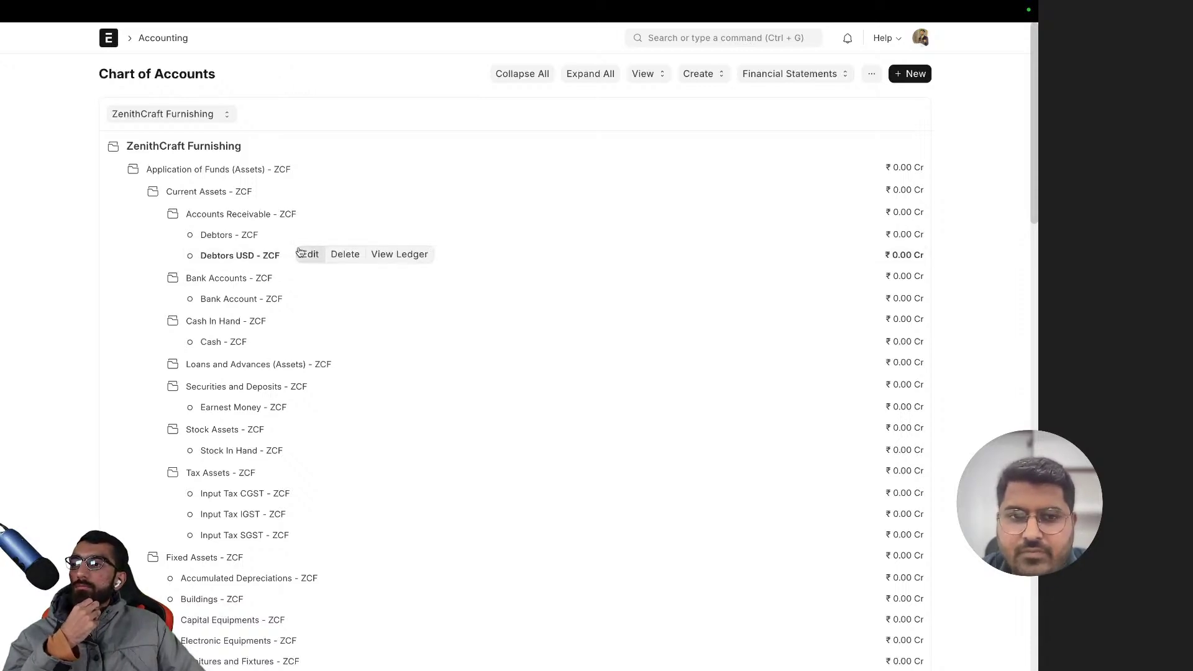
- View the Debtors USD - ZCF ledger and scroll its table sideways to see the USD balances
{"action": "left_click", "coordinate": [385, 259]}
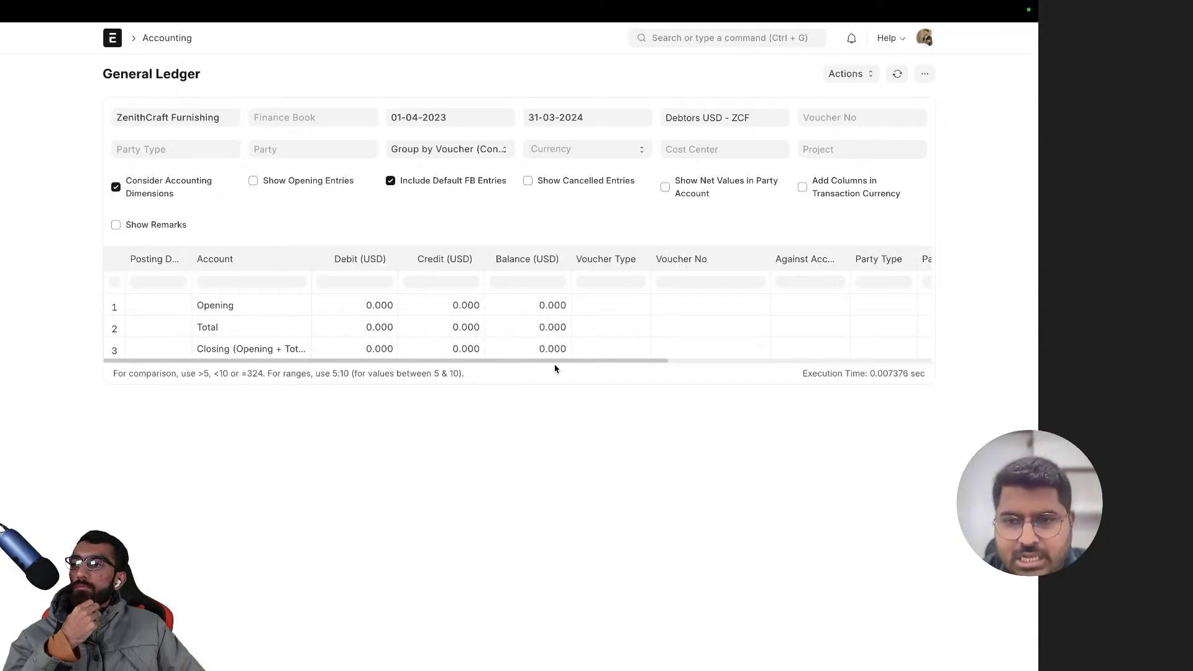
{"action": "left_click_drag", "start_coordinate": [559, 364], "coordinate": [261, 372]}
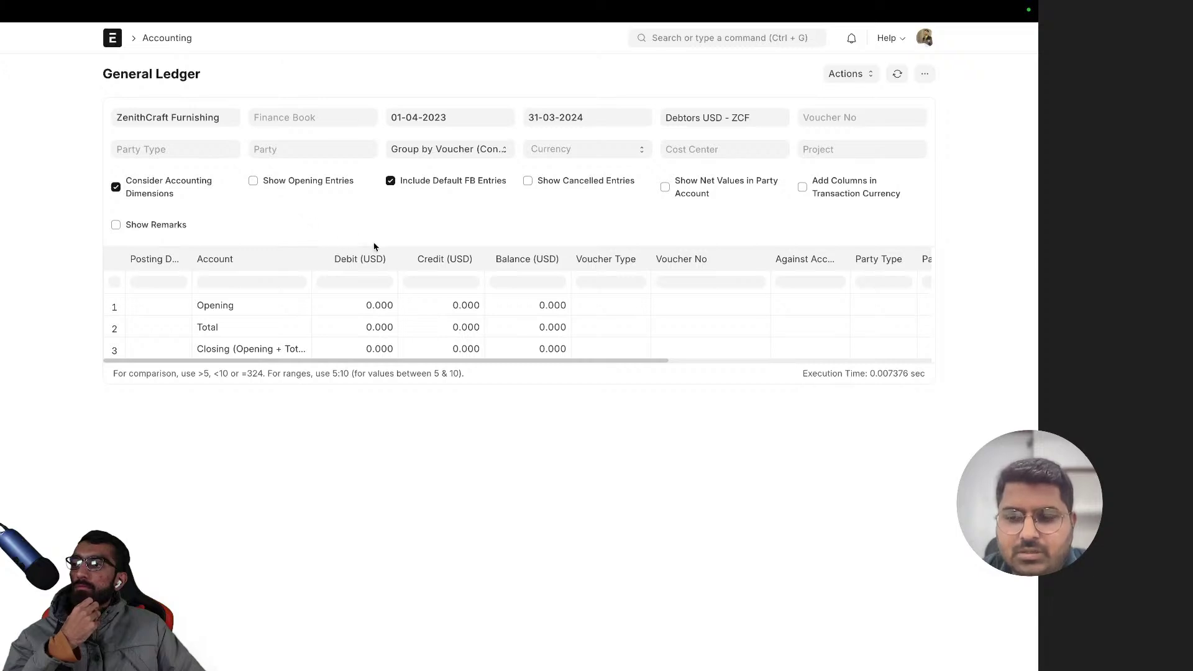
{"action": "left_click_drag", "start_coordinate": [341, 362], "coordinate": [273, 372]}
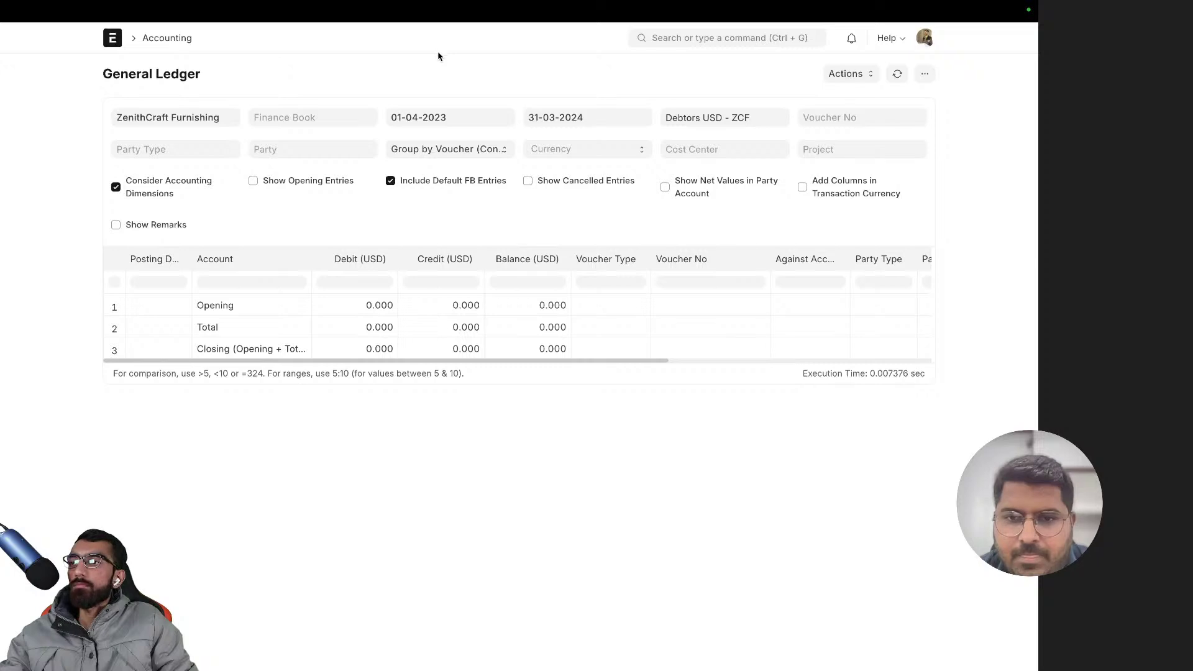
- Go back to the Chart of Accounts and expand Source of Funds (Liabilities)
{"action": "key", "text": "alt+Left"}
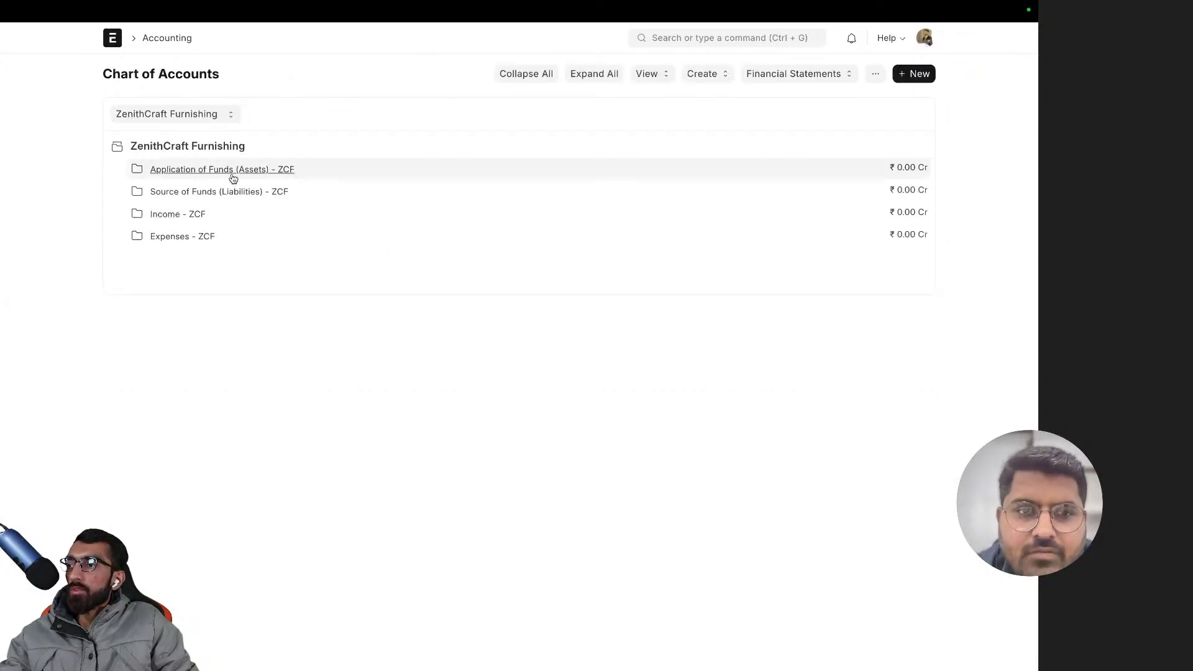
{"action": "left_click", "coordinate": [190, 171]}
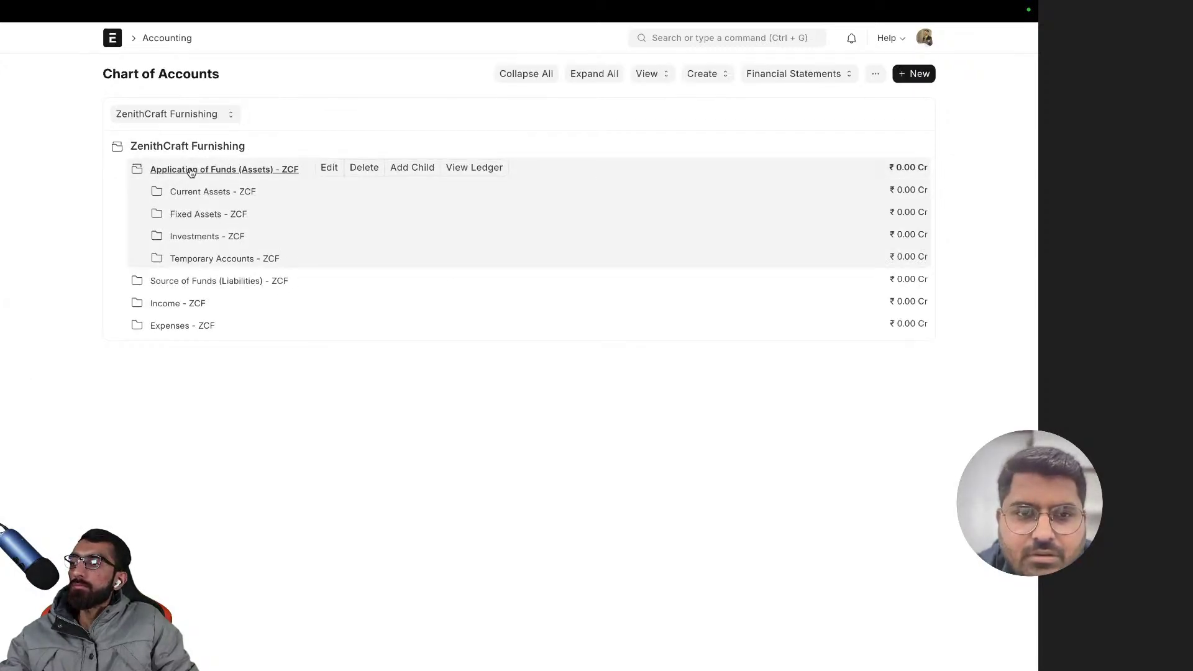
{"action": "left_click", "coordinate": [190, 170]}
{"action": "left_click", "coordinate": [198, 191]}
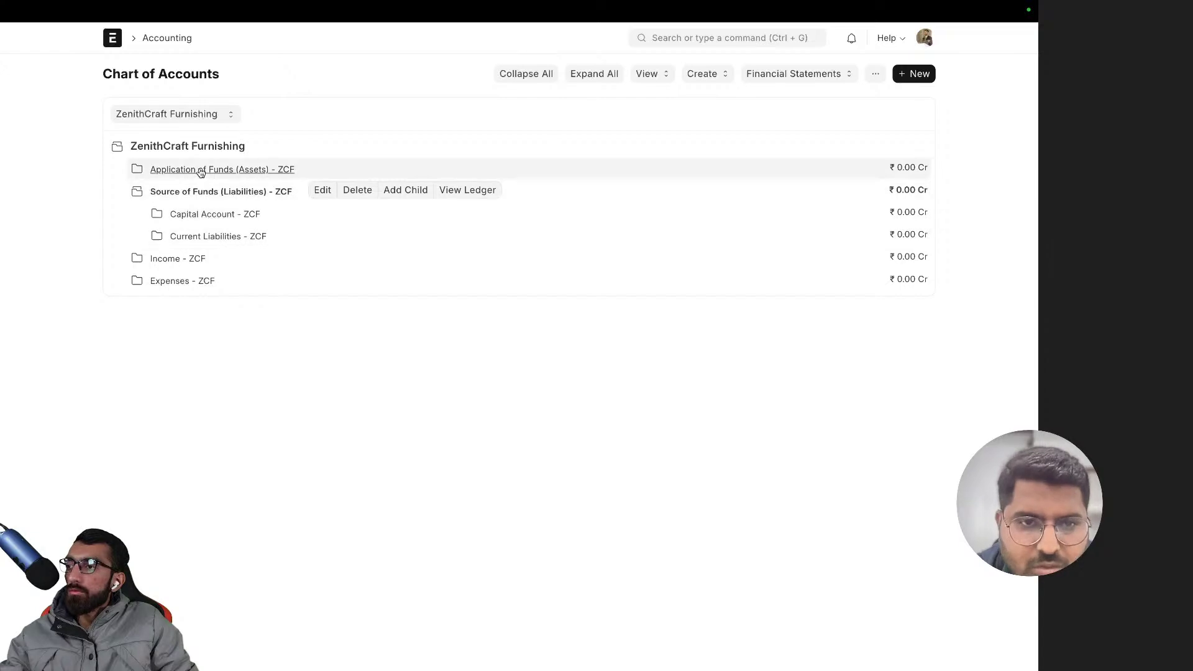
{"action": "left_click", "coordinate": [199, 190]}
{"action": "left_click", "coordinate": [196, 191]}
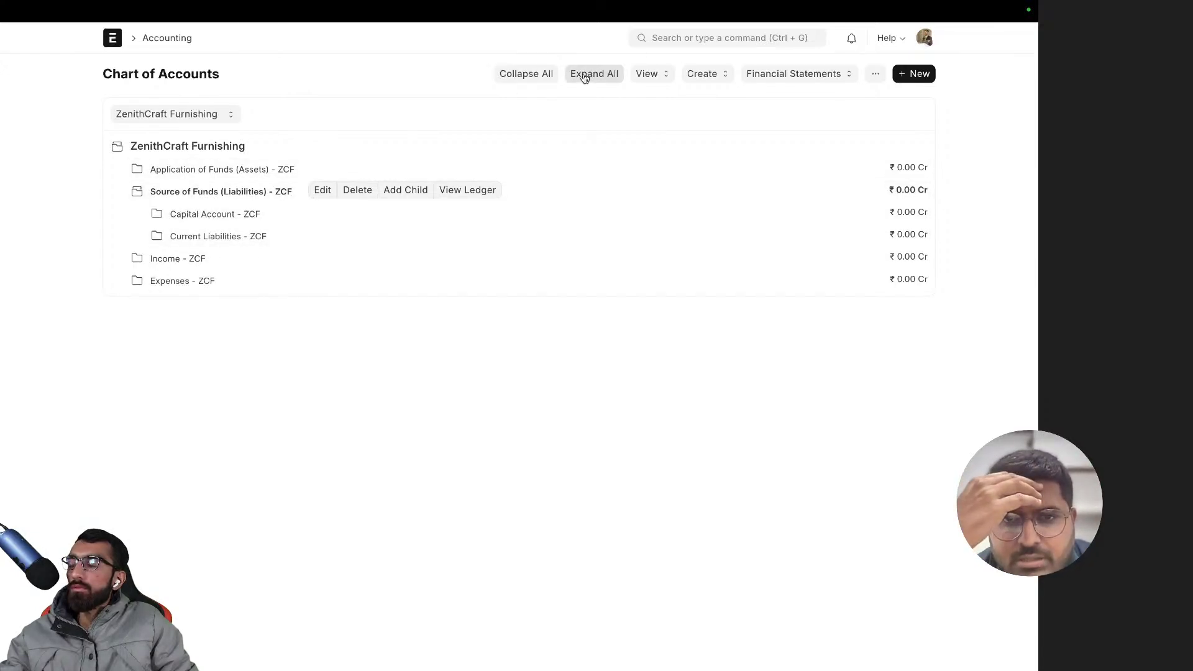
{"action": "scroll", "coordinate": [584, 79], "scroll_direction": "right", "scroll_amount": 5}
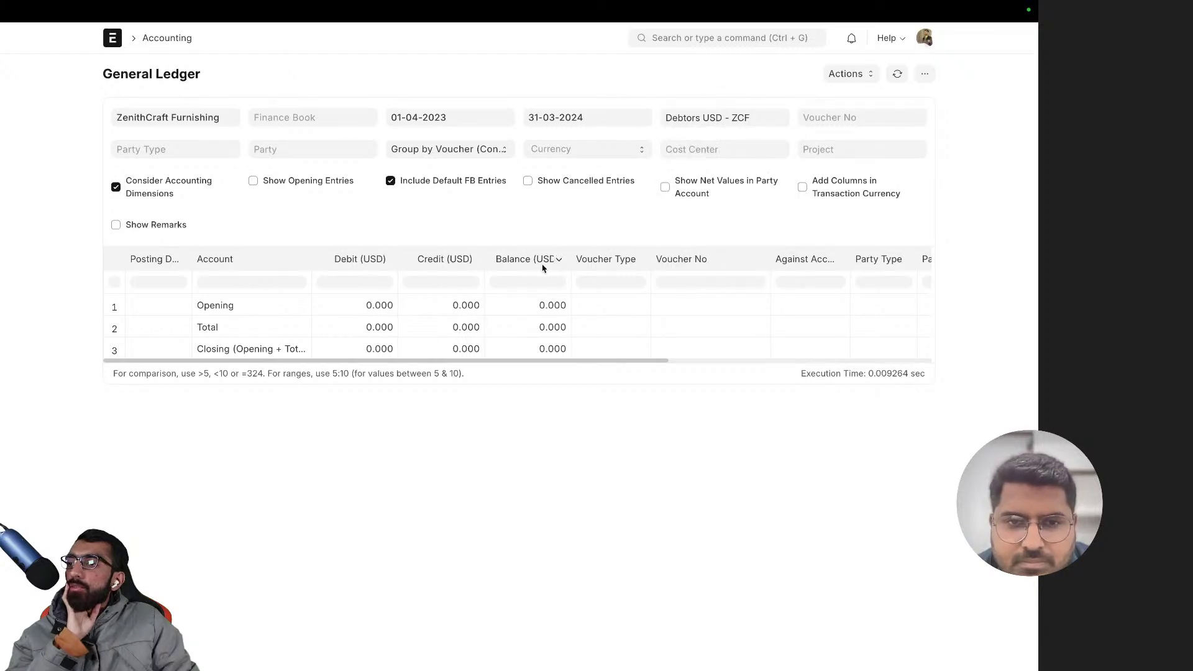
{"action": "left_click_drag", "start_coordinate": [600, 361], "coordinate": [217, 340]}
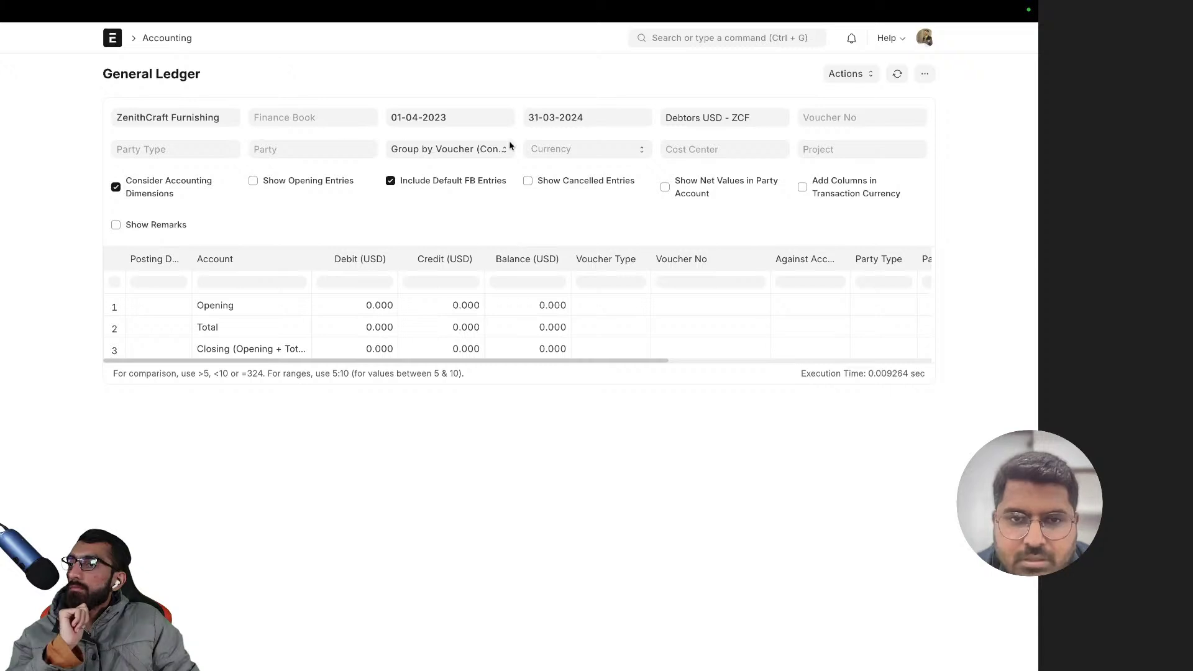
{"action": "left_click", "coordinate": [558, 149]}
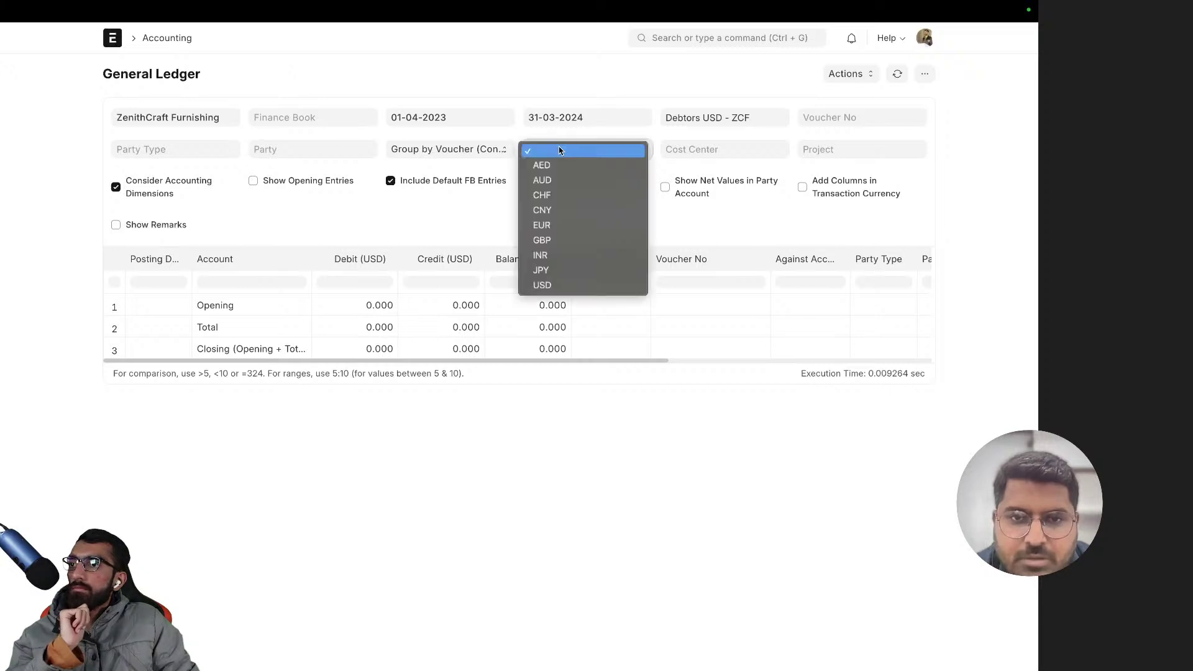
{"action": "left_click", "coordinate": [590, 254]}
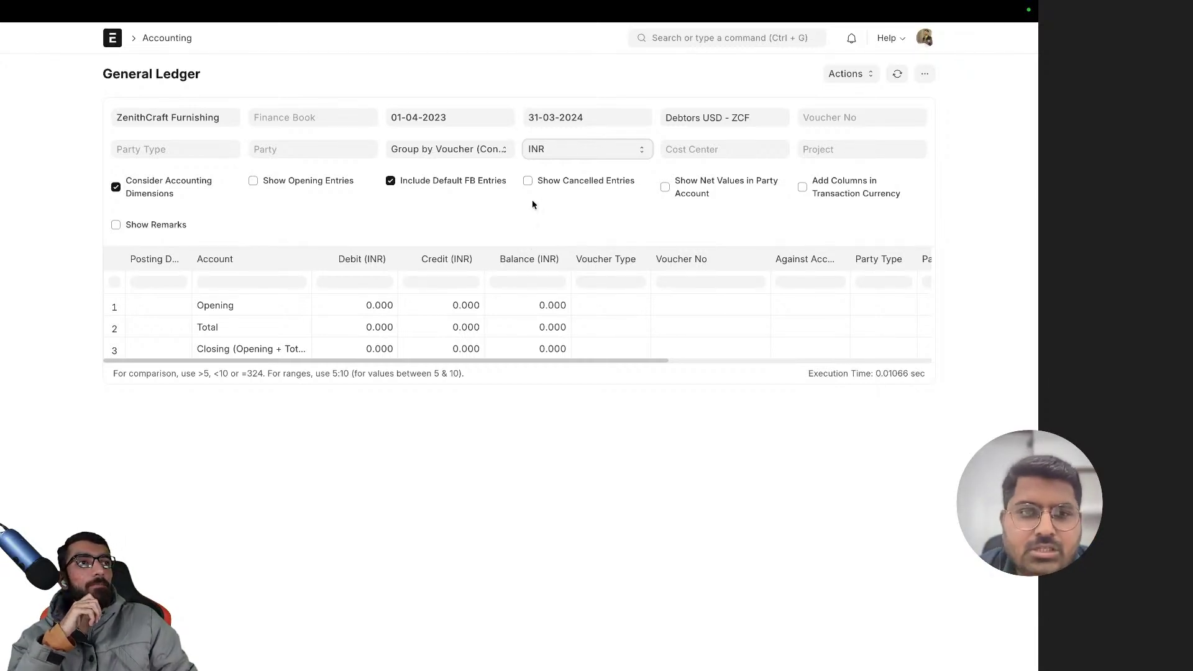
{"action": "scroll", "coordinate": [179, 74], "scroll_direction": "left", "scroll_amount": 5}
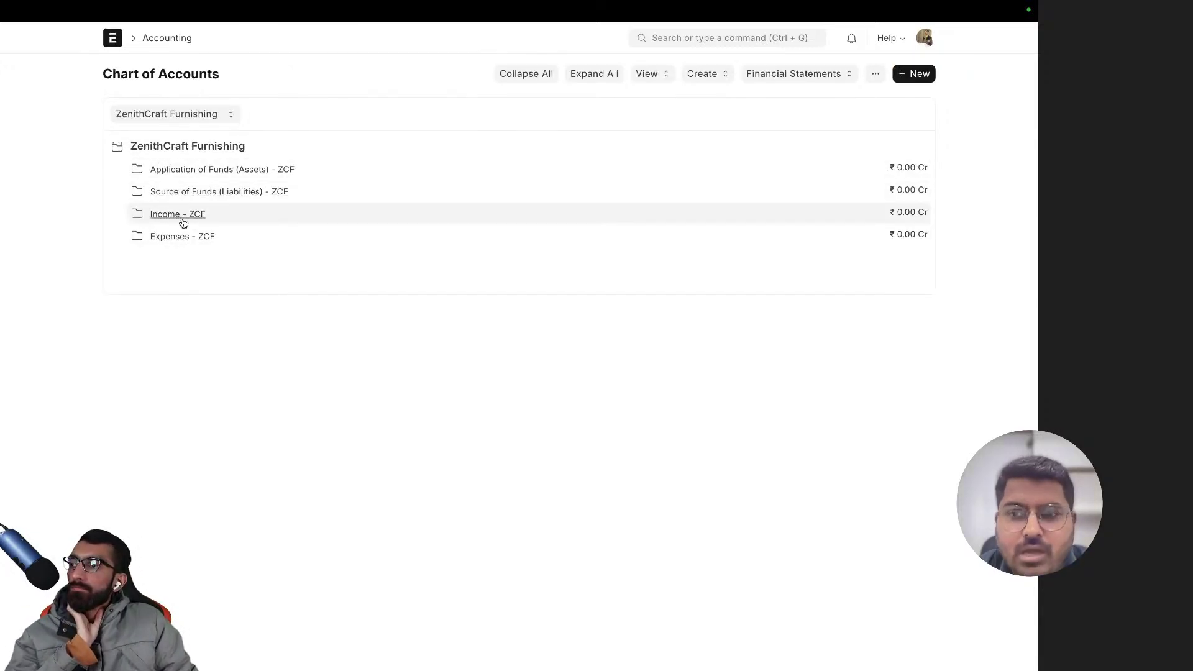
- Zoom the page in and expand Application of Funds (Assets) into its four groups
{"action": "key", "text": "ctrl+plus"}
{"action": "key", "text": "ctrl+plus"}
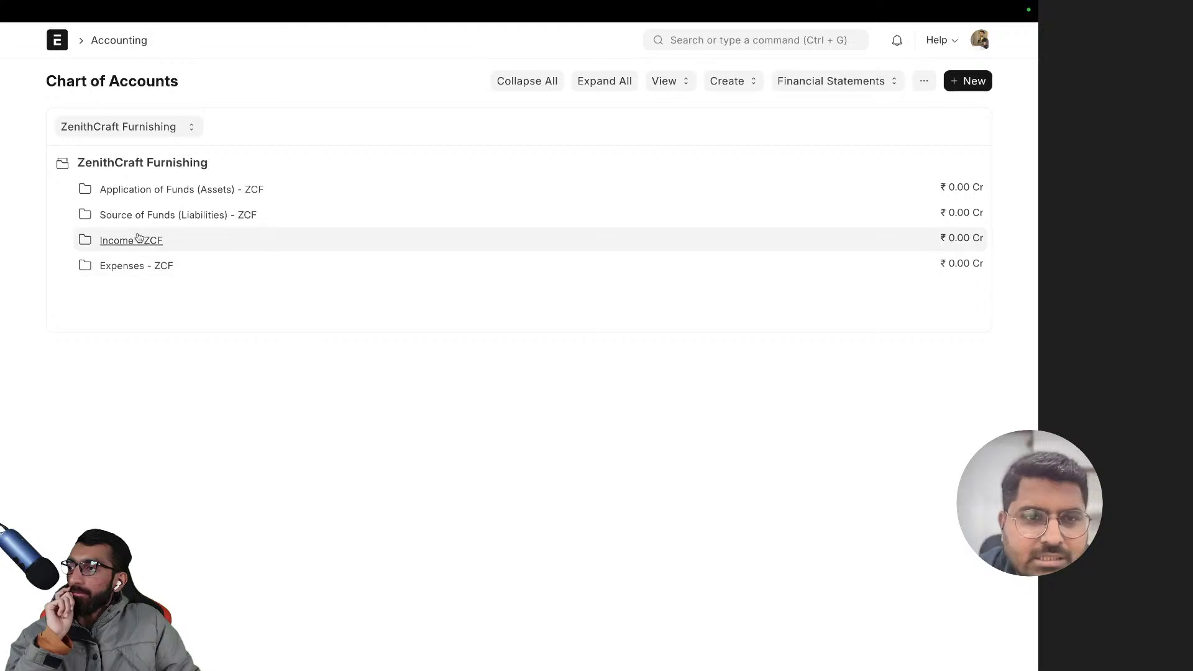
{"action": "left_click", "coordinate": [137, 246]}
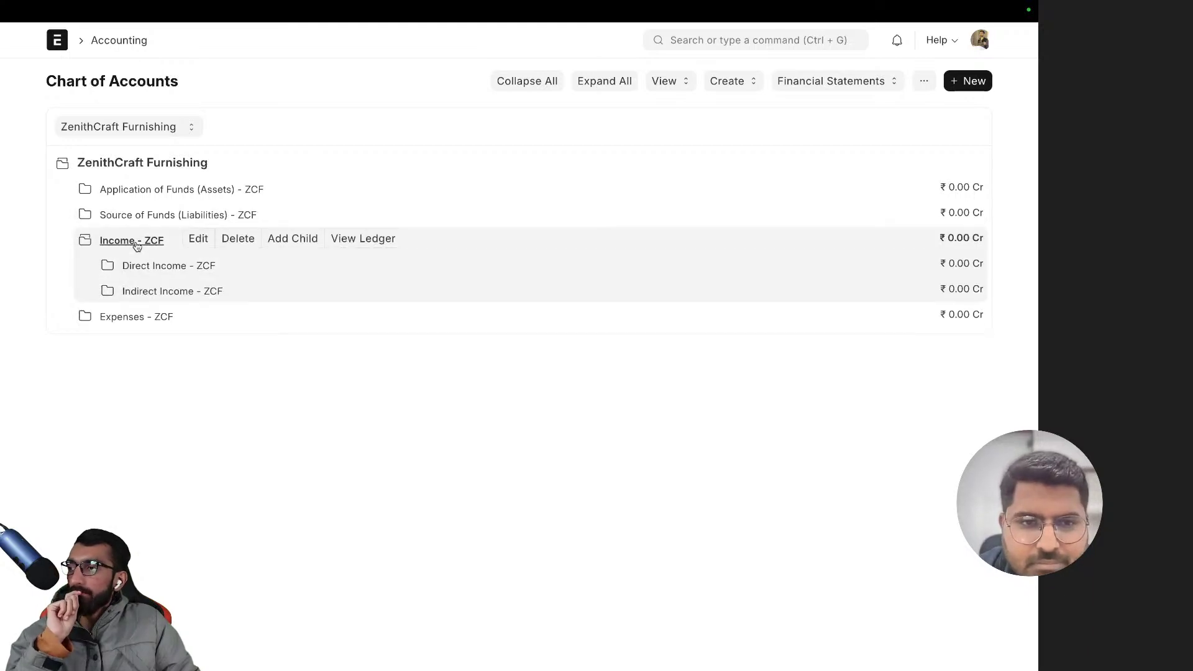
{"action": "left_click", "coordinate": [137, 246]}
{"action": "left_click", "coordinate": [166, 192]}
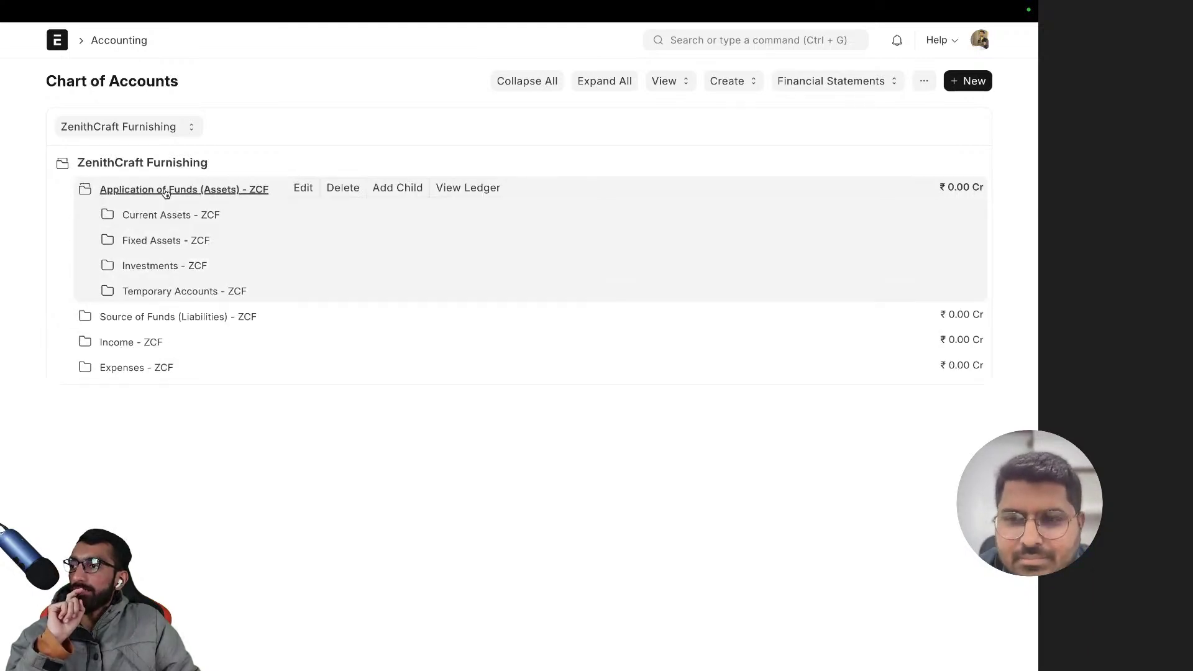
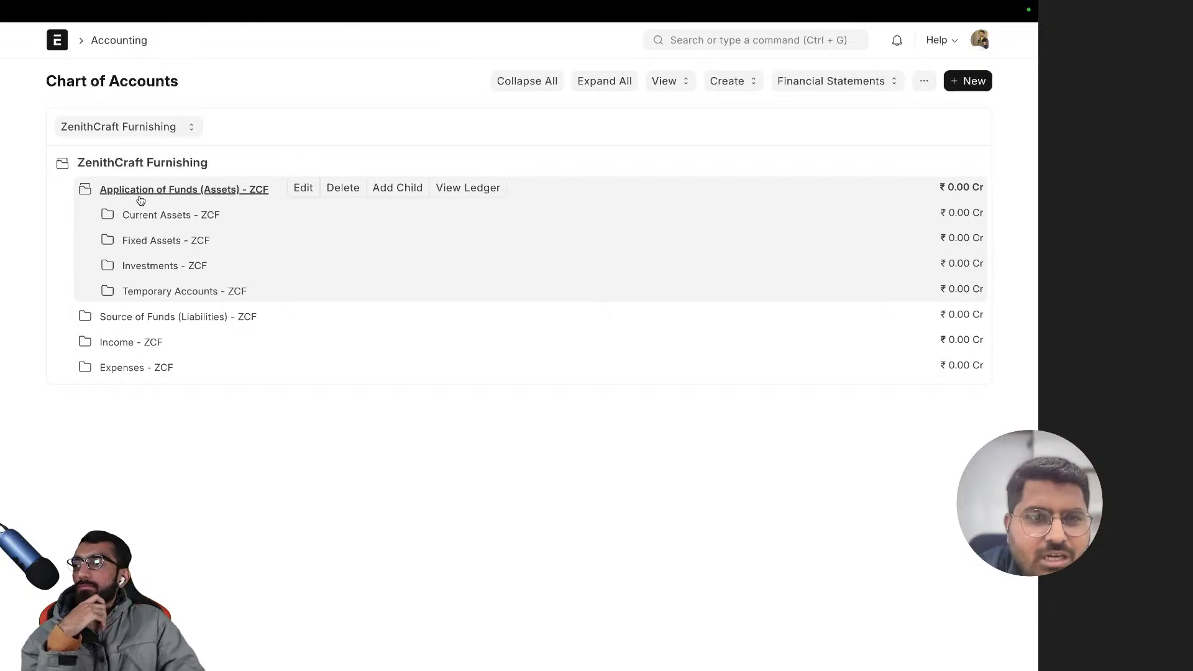
- Expand Current Assets and Bank Accounts to inspect the existing Bank Account - ZCF ledger
{"action": "left_click", "coordinate": [157, 217]}
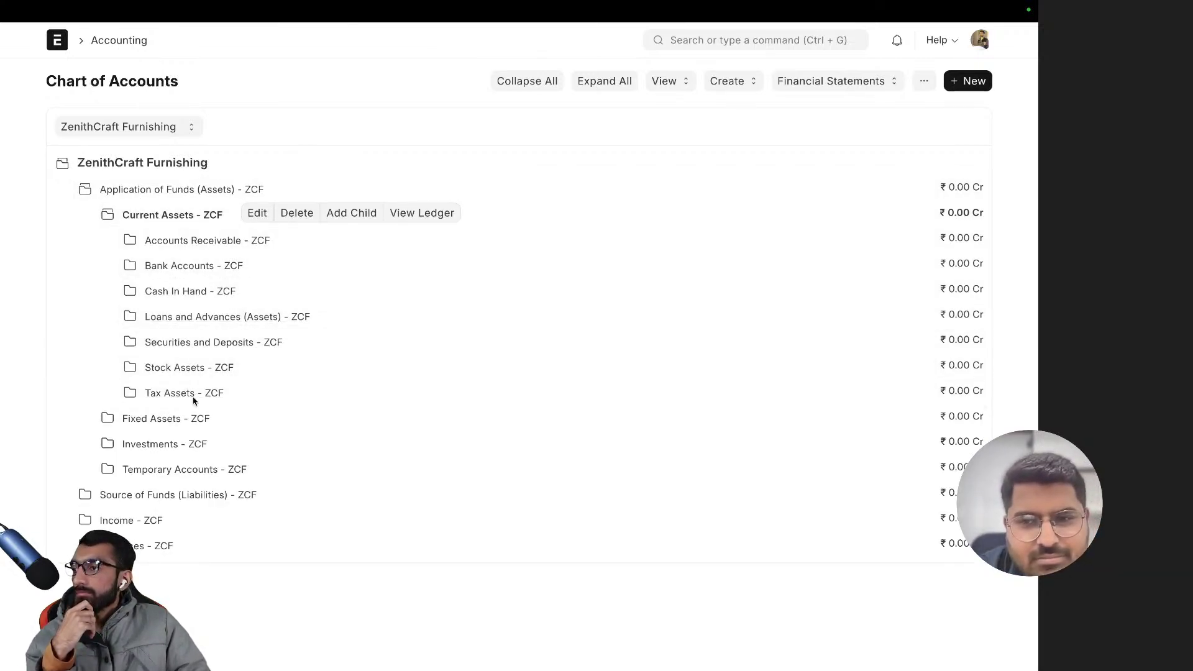
{"action": "left_click", "coordinate": [194, 272]}
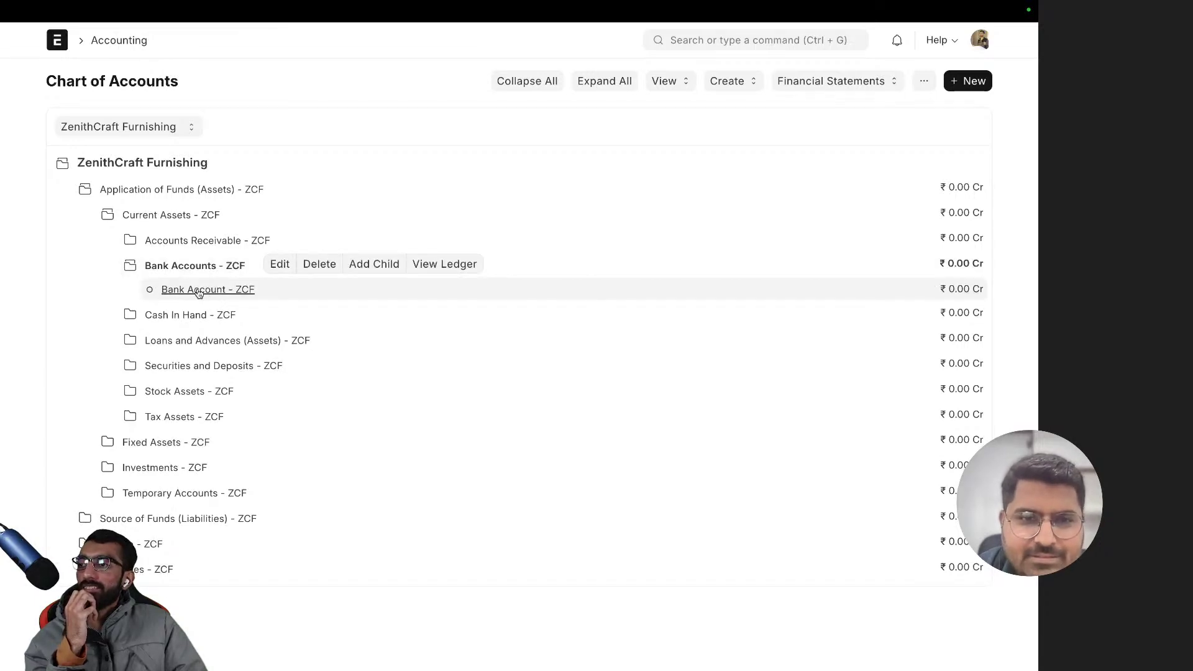
{"action": "left_click", "coordinate": [198, 292]}
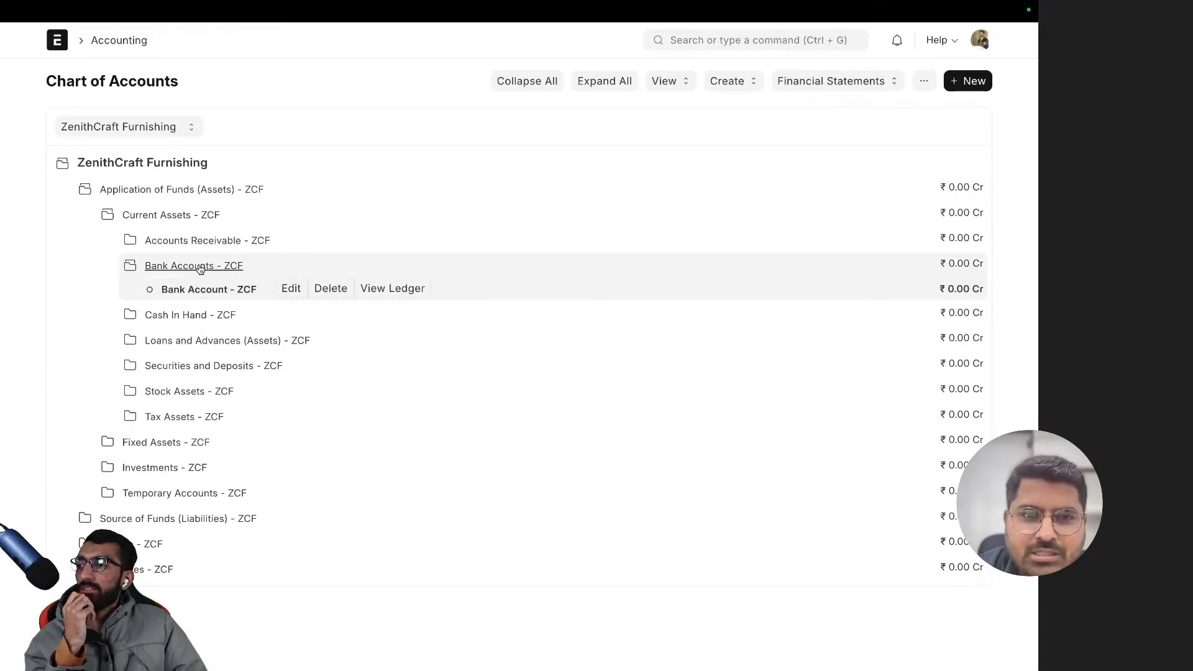
{"action": "left_click", "coordinate": [200, 269]}
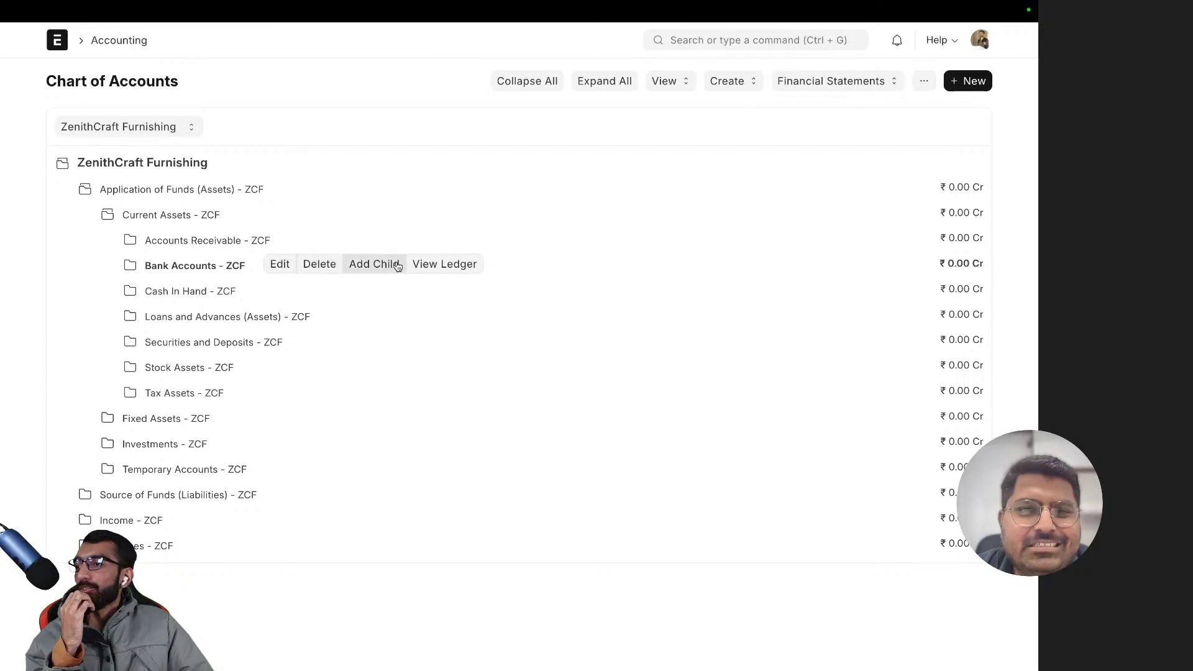
- Add a child account under Bank Accounts named 'HDFC Bank Account'
{"action": "left_click", "coordinate": [395, 266]}
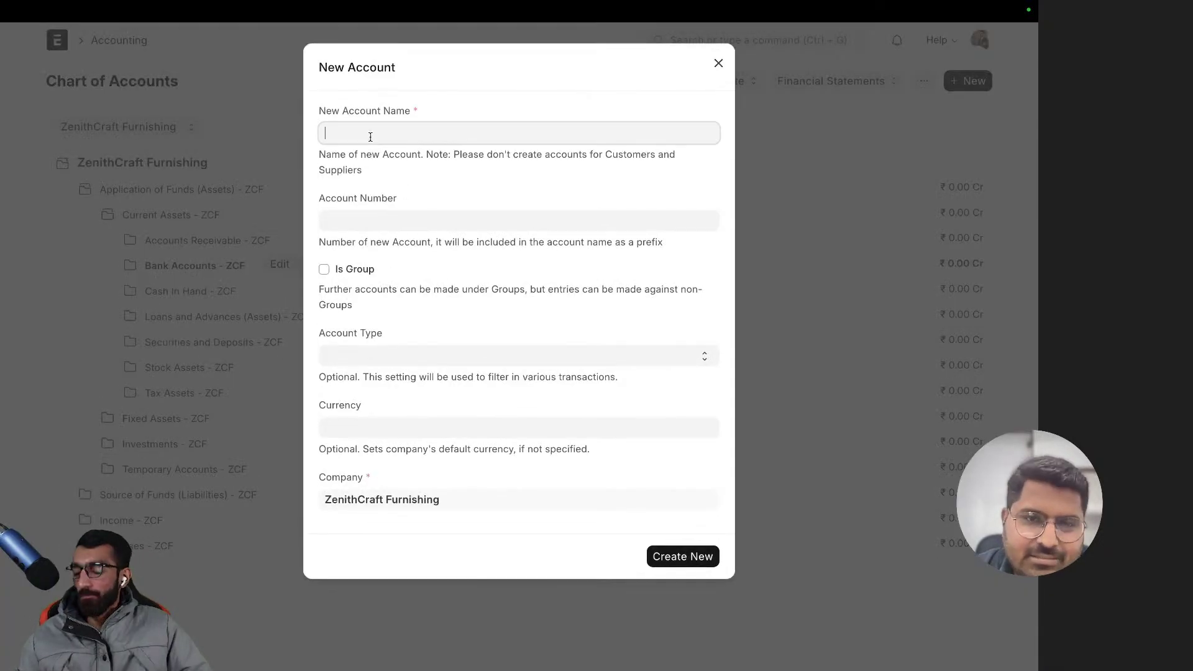
{"action": "type", "text": "HDFC B"}
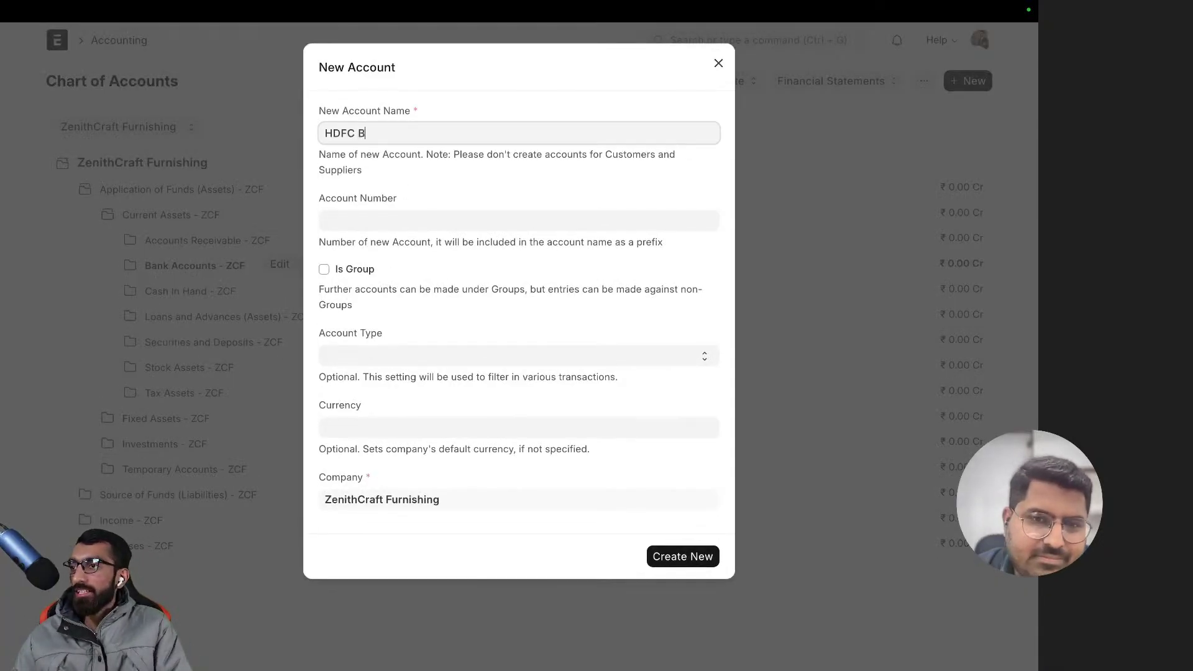
{"action": "type", "text": "ank"}
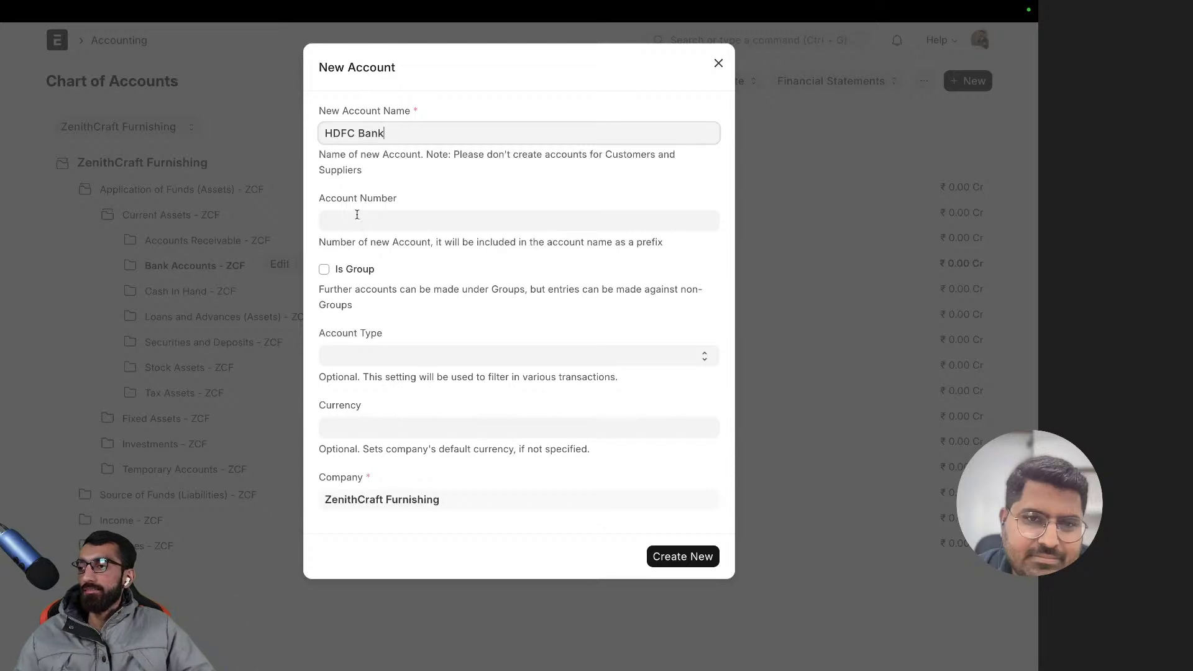
{"action": "type", "text": " Accoyn"}
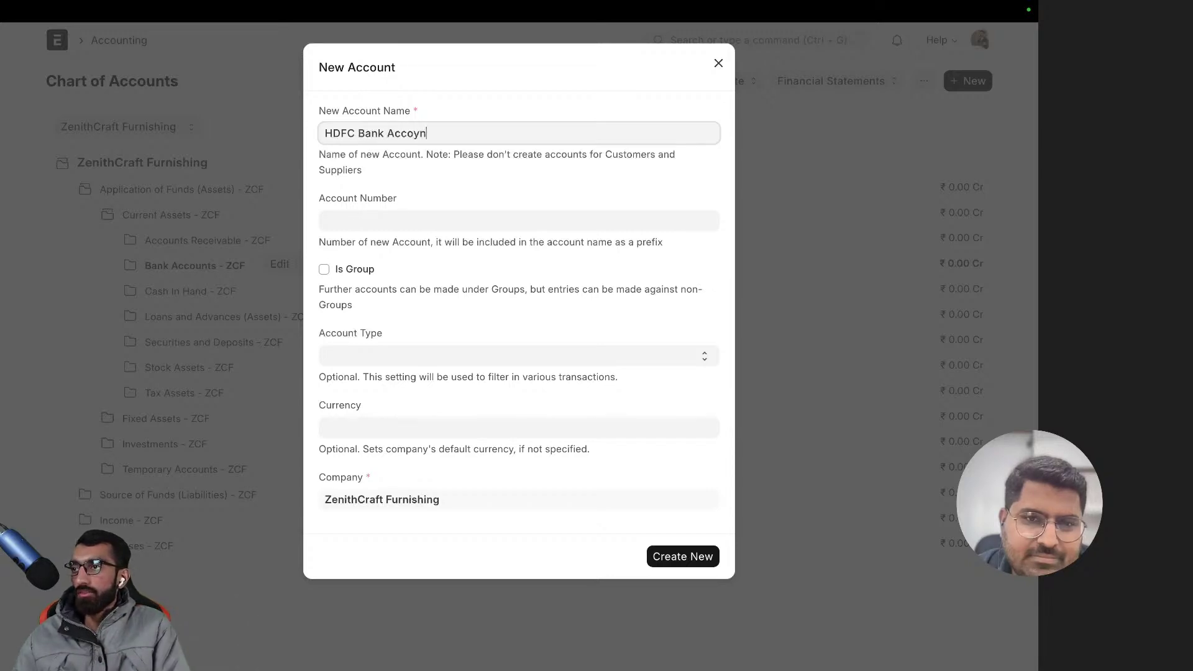
{"action": "key", "text": "BackSpace"}
{"action": "key", "text": "BackSpace"}
{"action": "type", "text": "unt"}
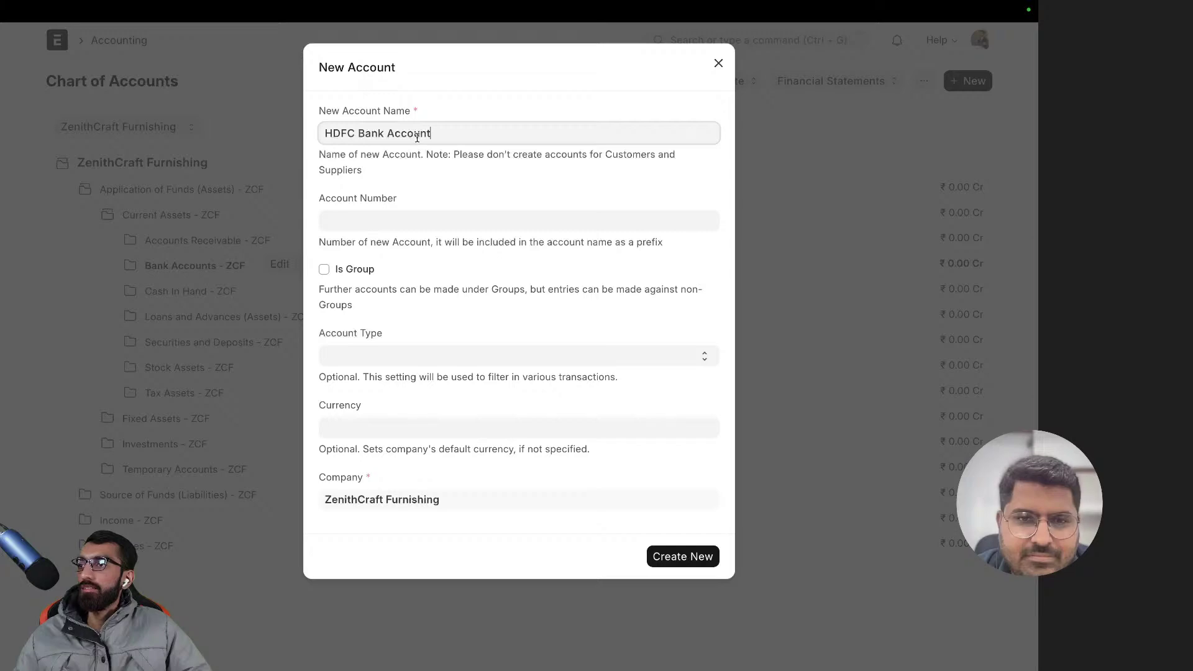
{"action": "left_click", "coordinate": [370, 227]}
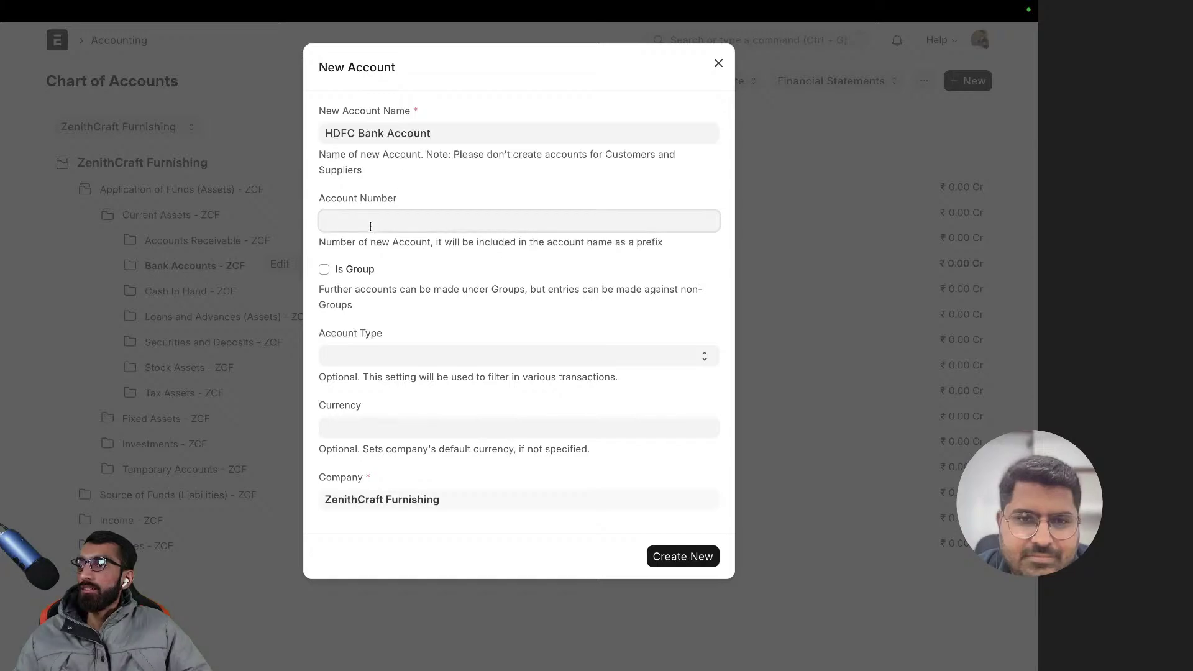
- Switch to the ZenithCraft Furnishings notes browser tab
{"action": "key", "text": "ctrl+t"}
{"action": "key", "text": "Down"}
{"action": "key", "text": "Return"}
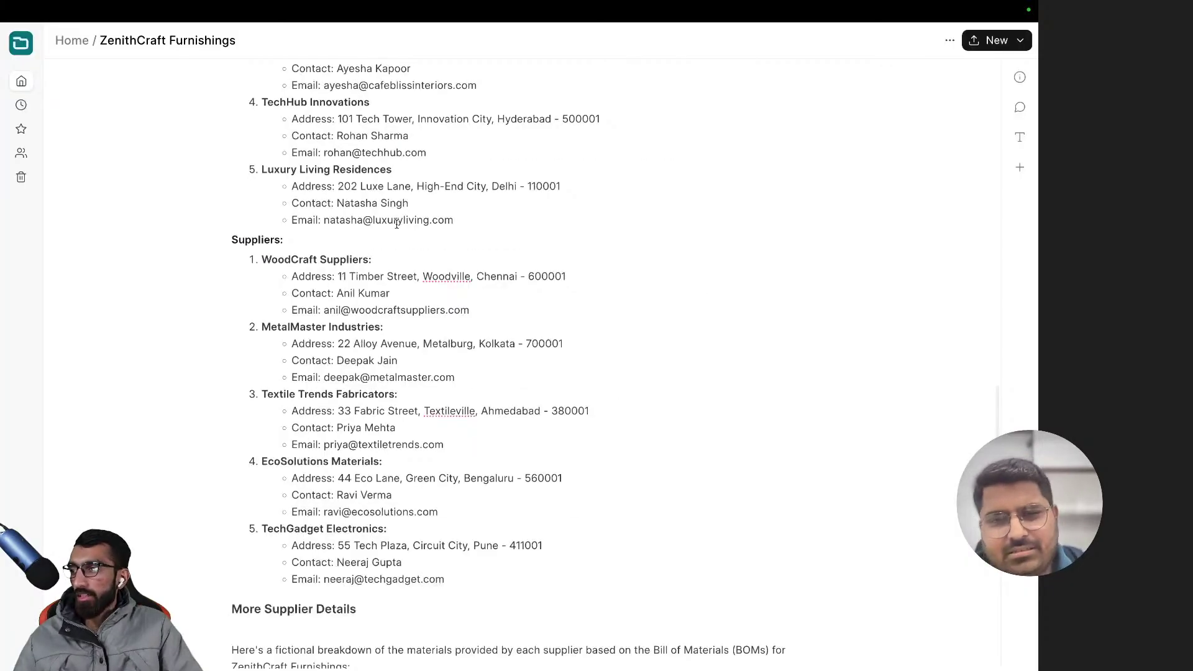
- Scroll through the ZenithCraft Furnishings notes, then return to the Chart of Accounts tab
{"action": "scroll", "coordinate": [524, 187], "scroll_direction": "down", "scroll_amount": 5}
{"action": "scroll", "coordinate": [525, 187], "scroll_direction": "down", "scroll_amount": 10}
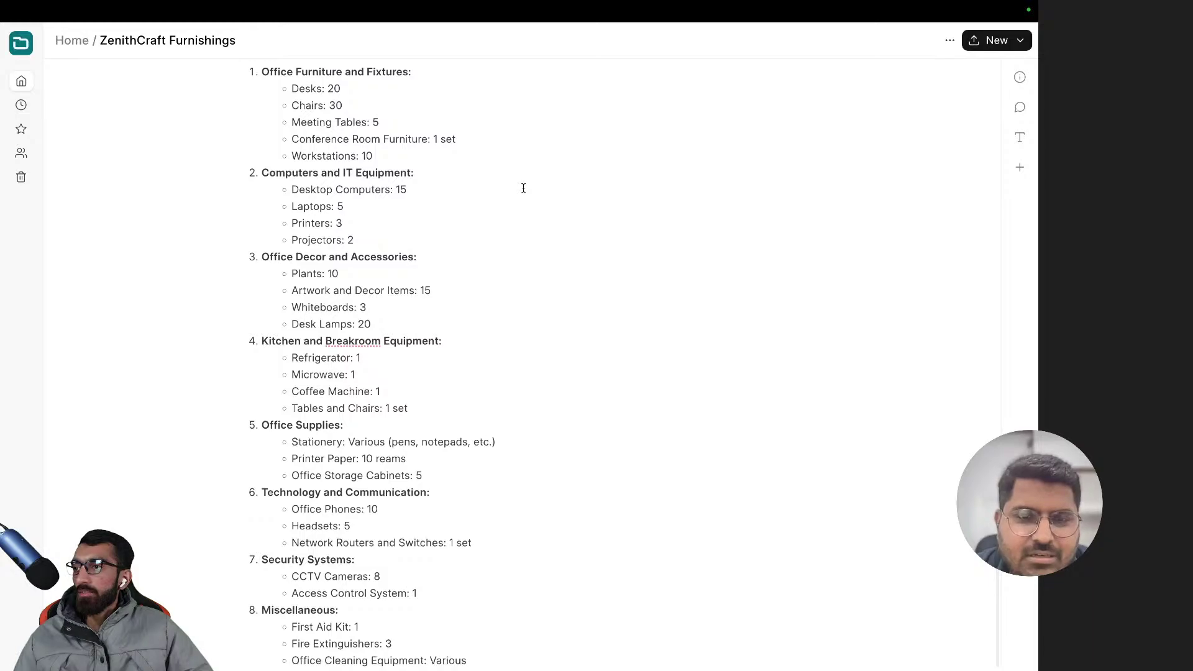
{"action": "scroll", "coordinate": [523, 188], "scroll_direction": "up", "scroll_amount": 20}
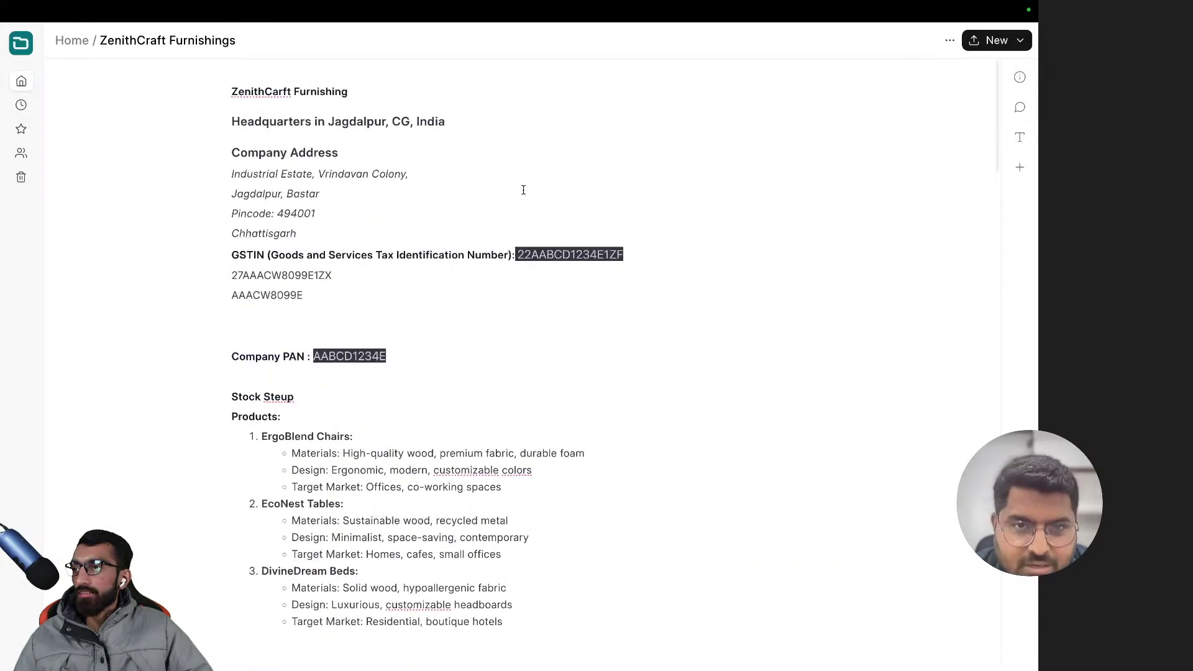
{"action": "key", "text": "ctrl+t"}
{"action": "key", "text": "Return"}
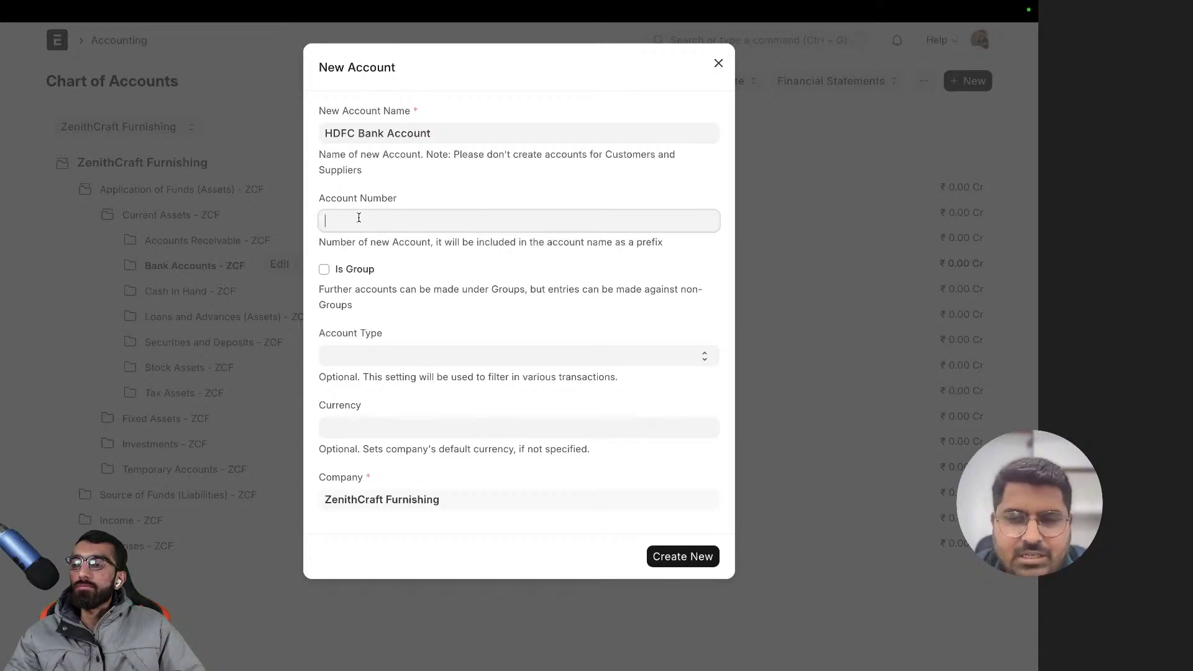
- Leave the account number blank, set Account Type to Bank, and create HDFC Bank Account
{"action": "left_click", "coordinate": [364, 187]}
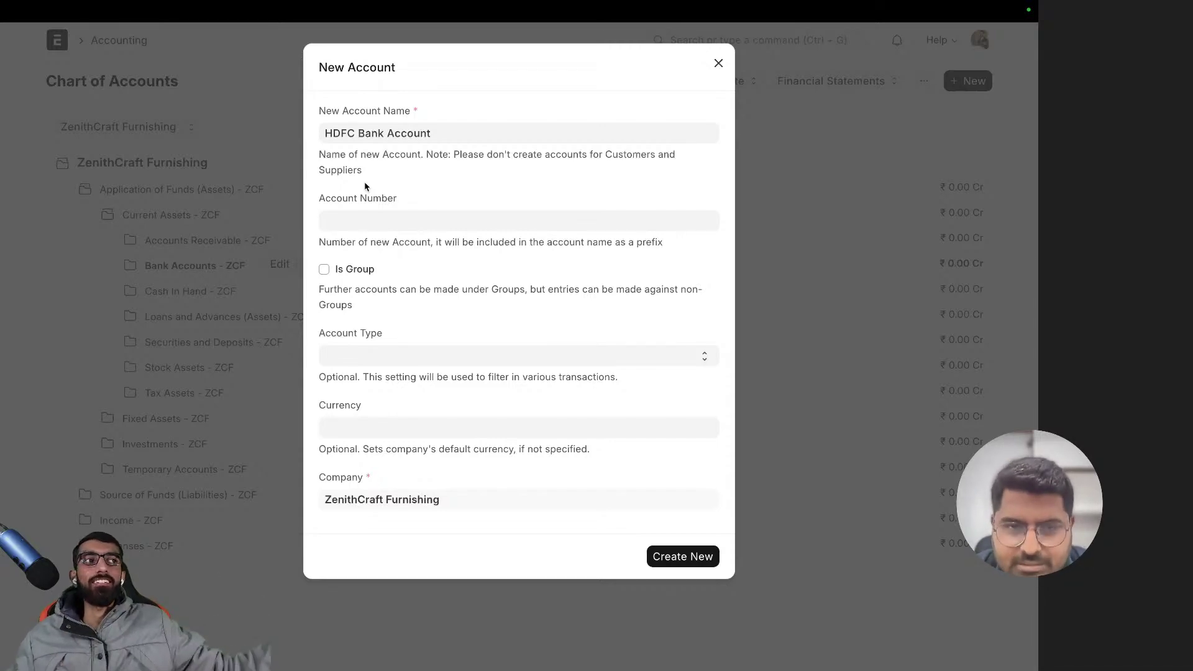
{"action": "left_click", "coordinate": [385, 355]}
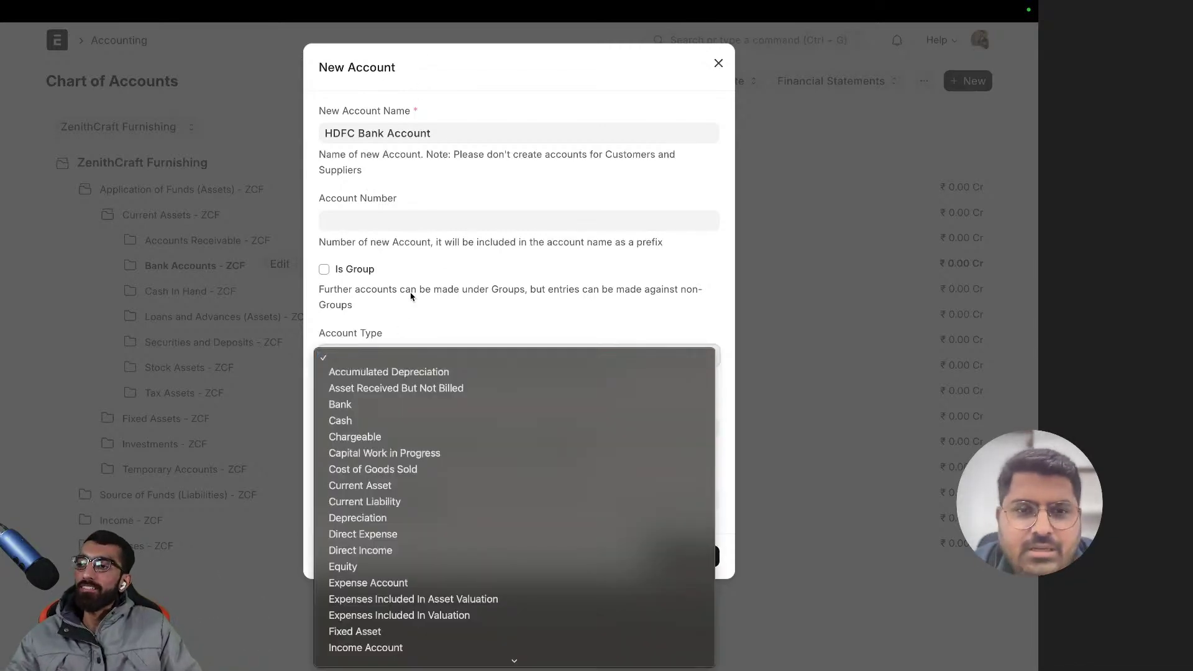
{"action": "left_click", "coordinate": [364, 202]}
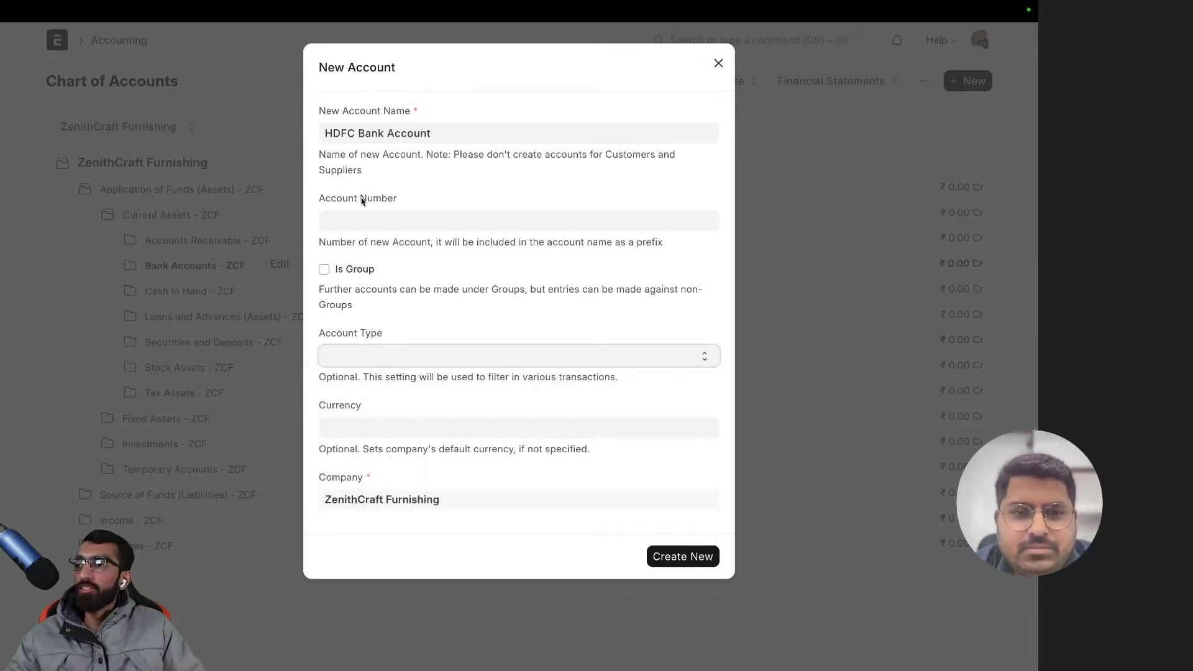
{"action": "left_click", "coordinate": [379, 361]}
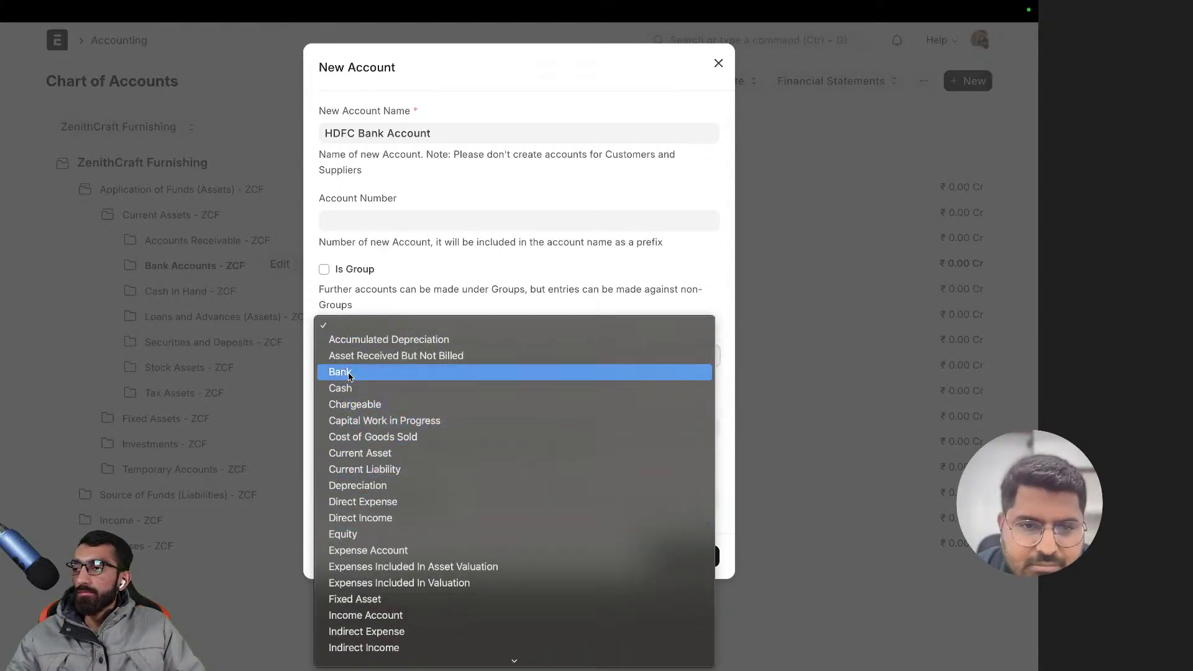
{"action": "left_click", "coordinate": [398, 372]}
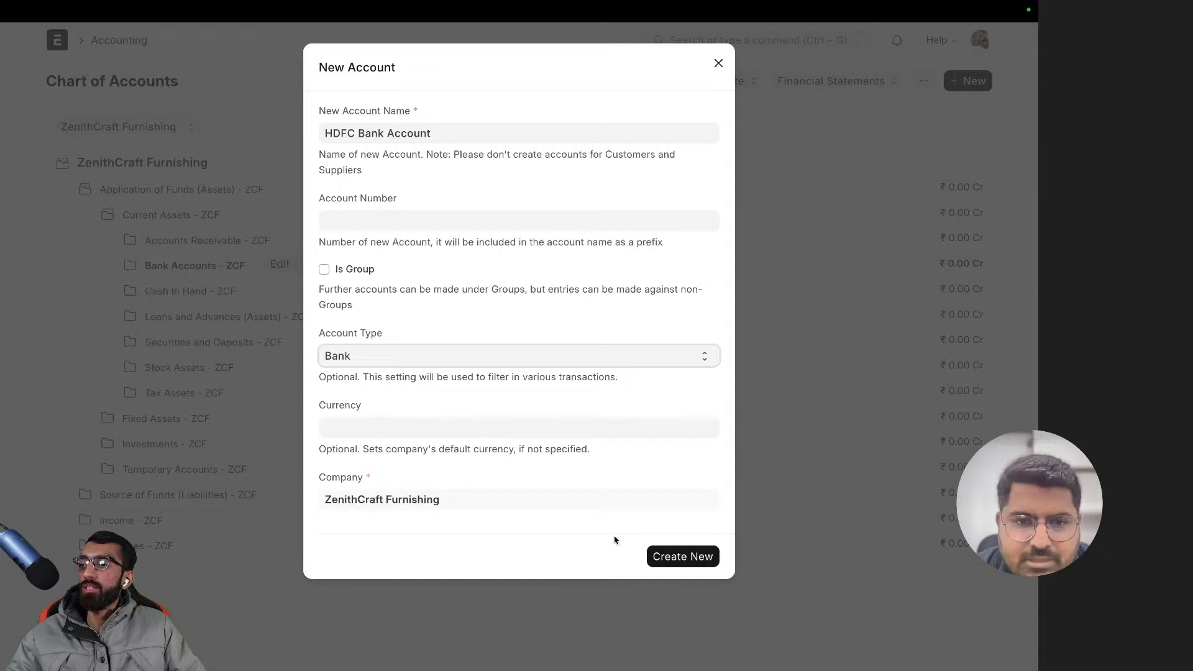
{"action": "left_click", "coordinate": [686, 555]}
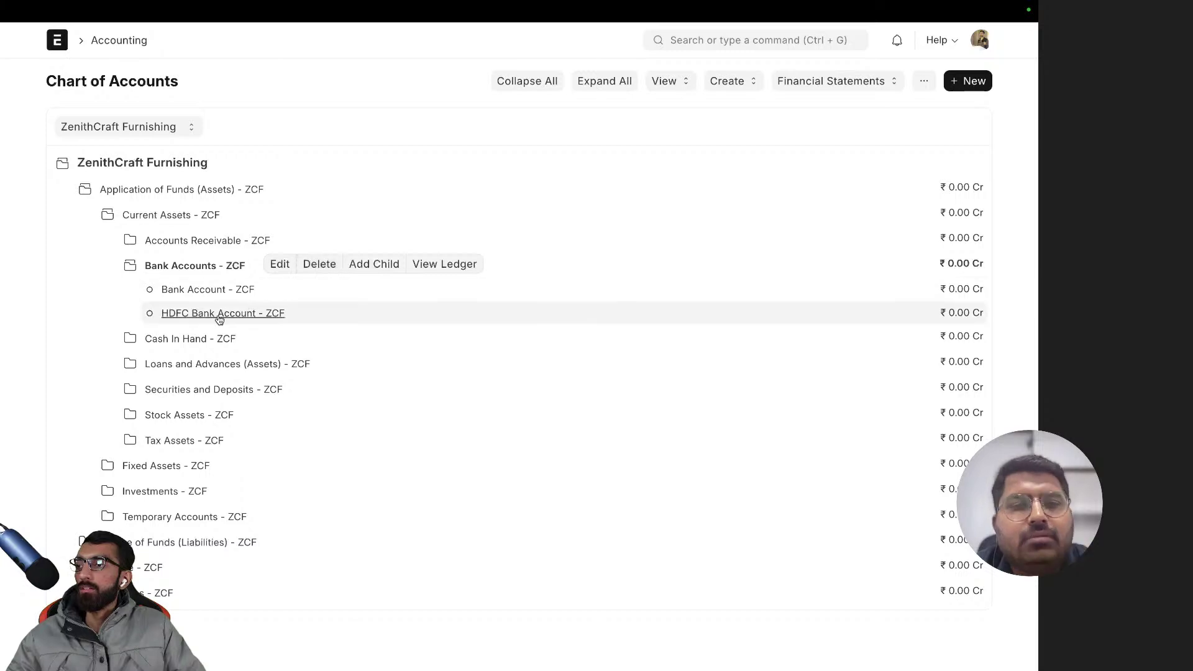
- Try deleting Bank Account - ZCF, then follow the refusal's link to the ZenithCraft Furnishing company
{"action": "left_click", "coordinate": [220, 320]}
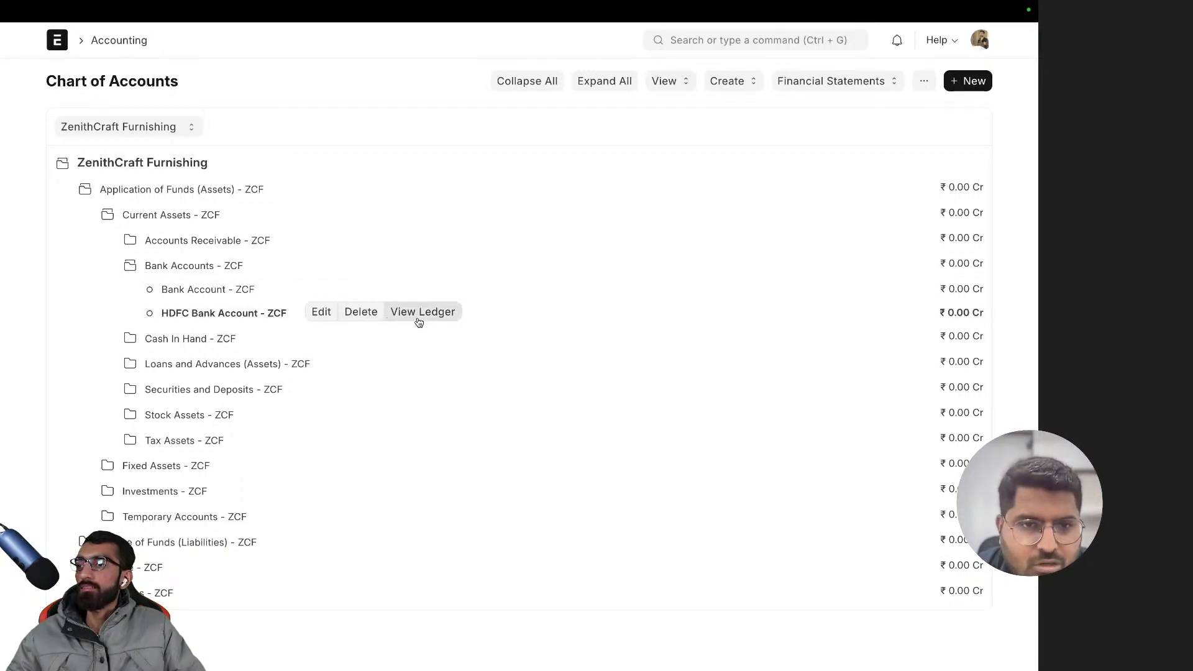
{"action": "left_click", "coordinate": [178, 292]}
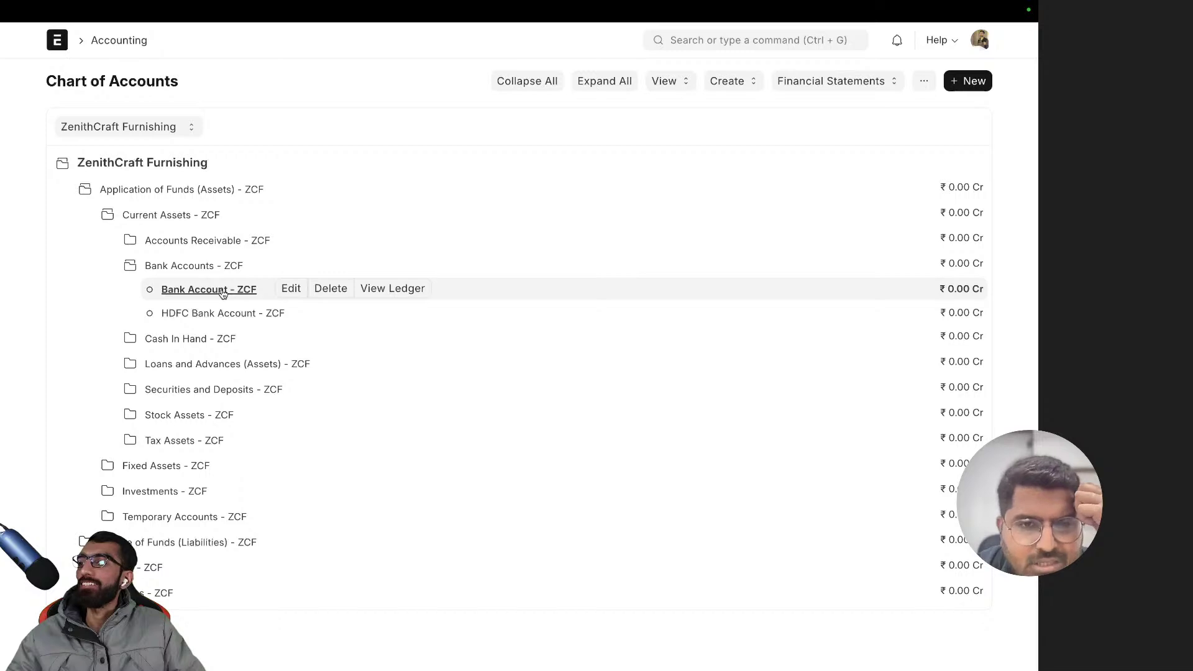
{"action": "left_click", "coordinate": [333, 287]}
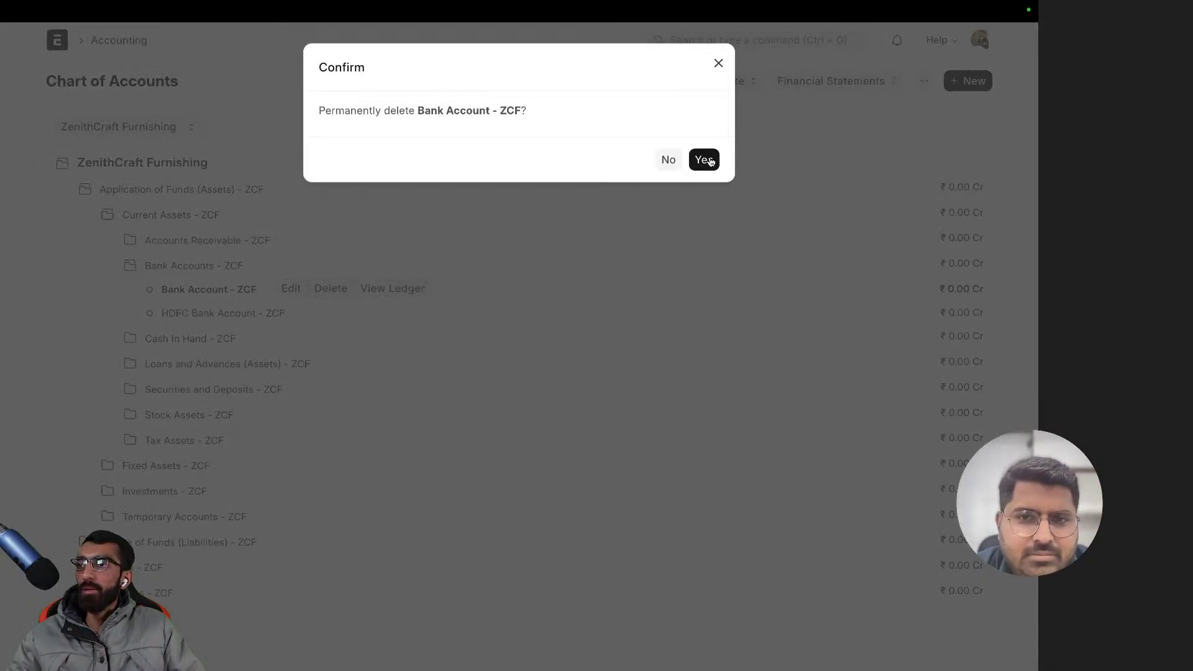
{"action": "left_click", "coordinate": [705, 160]}
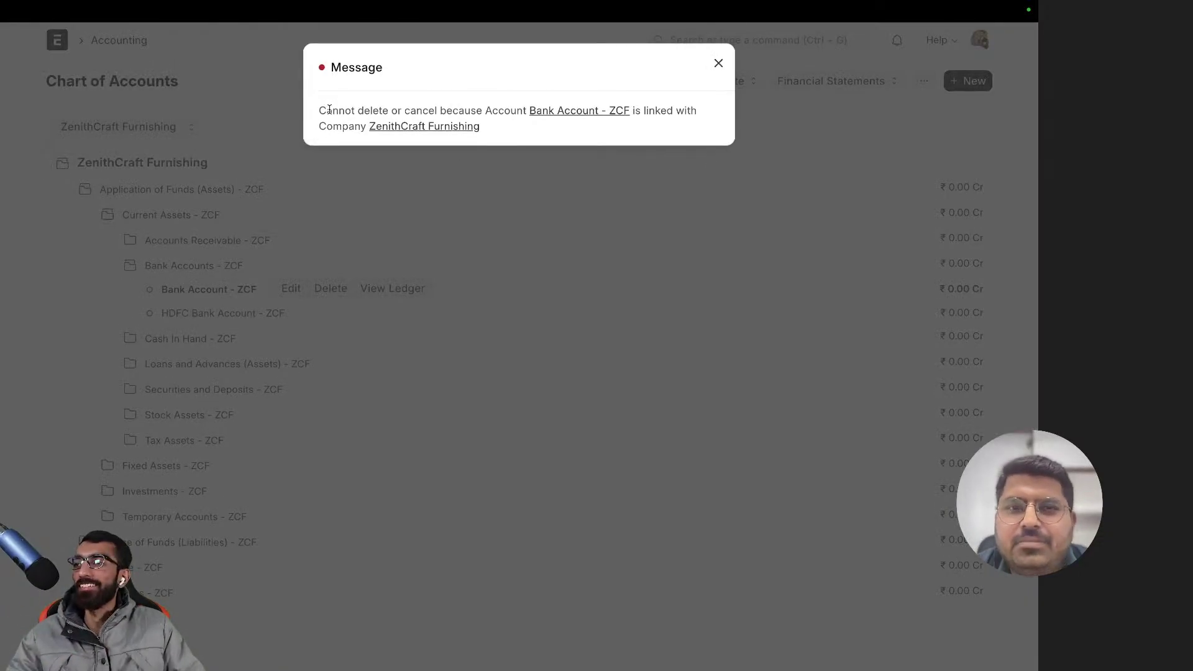
{"action": "left_click_drag", "start_coordinate": [314, 112], "coordinate": [545, 113]}
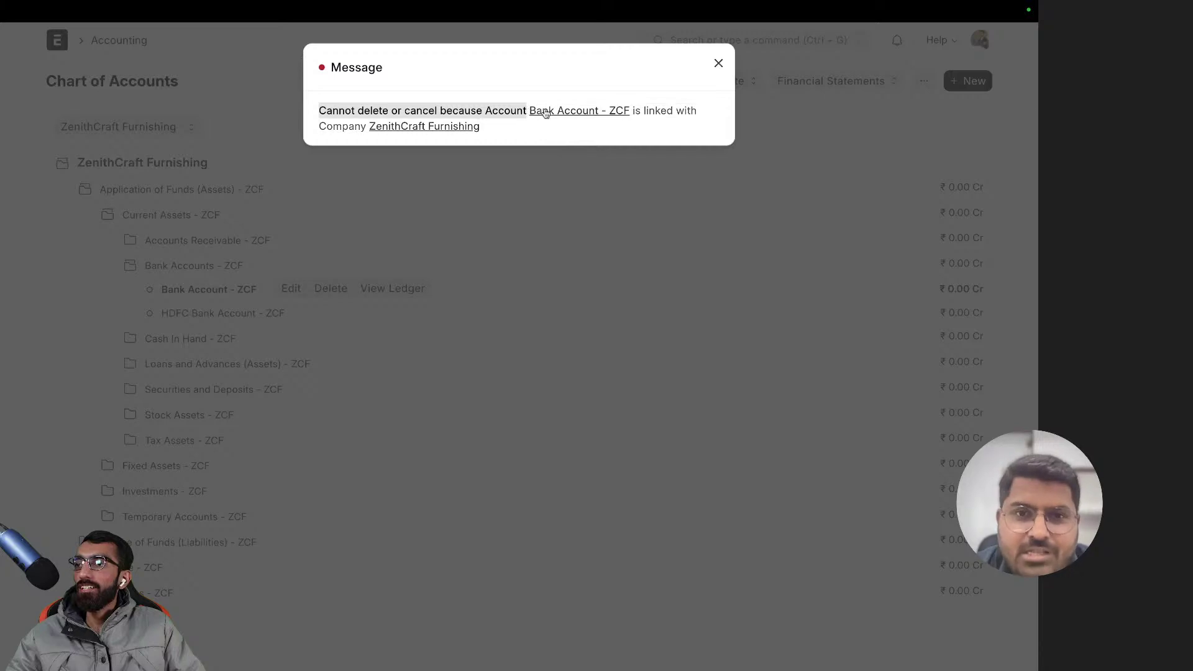
{"action": "left_click", "coordinate": [696, 115]}
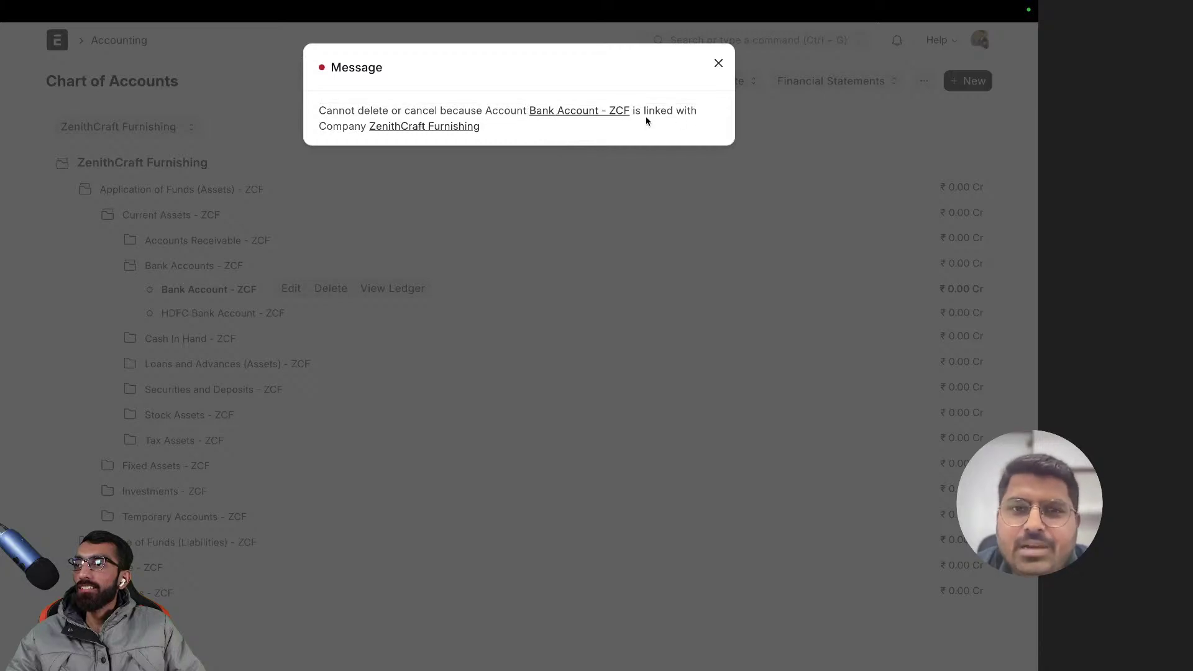
{"action": "left_click", "coordinate": [450, 128]}
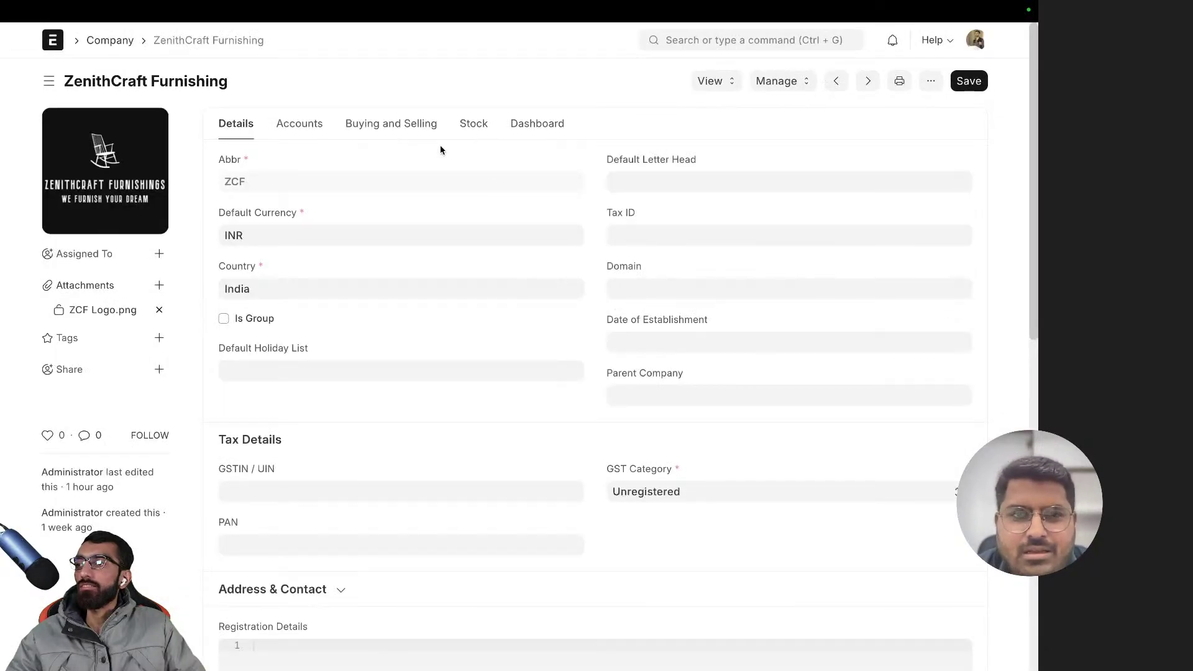
- Replace the company's Default Bank Account with HDFC Bank Account - ZCF and save
{"action": "left_click", "coordinate": [292, 127]}
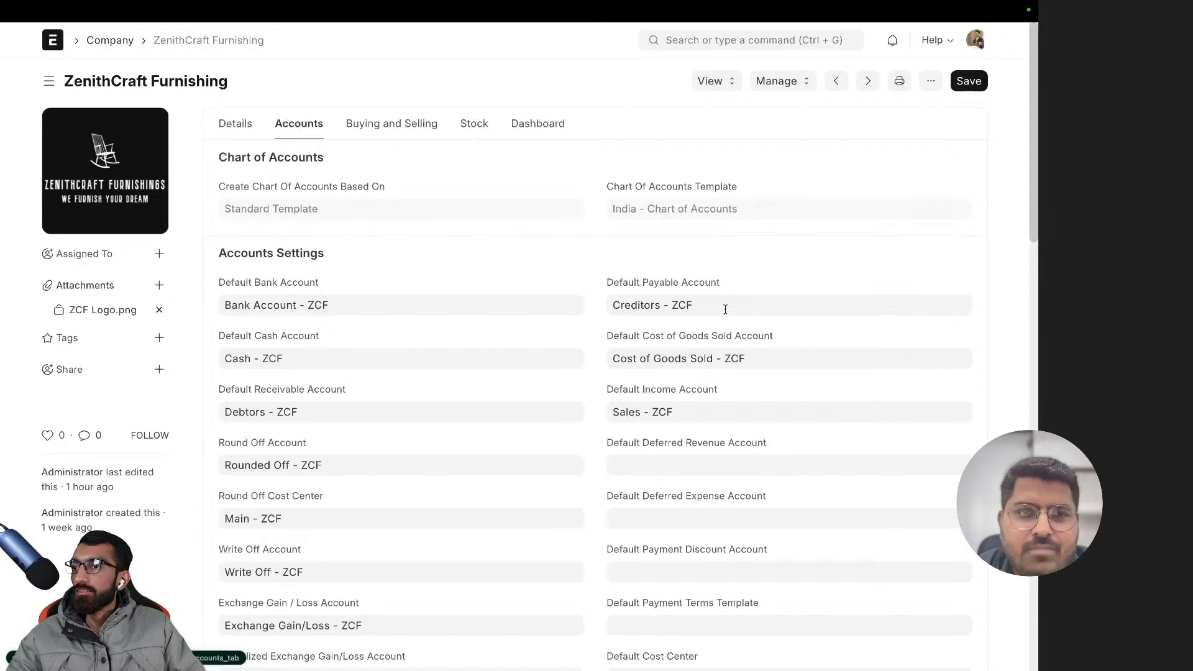
{"action": "scroll", "coordinate": [725, 309], "scroll_direction": "down", "scroll_amount": 4}
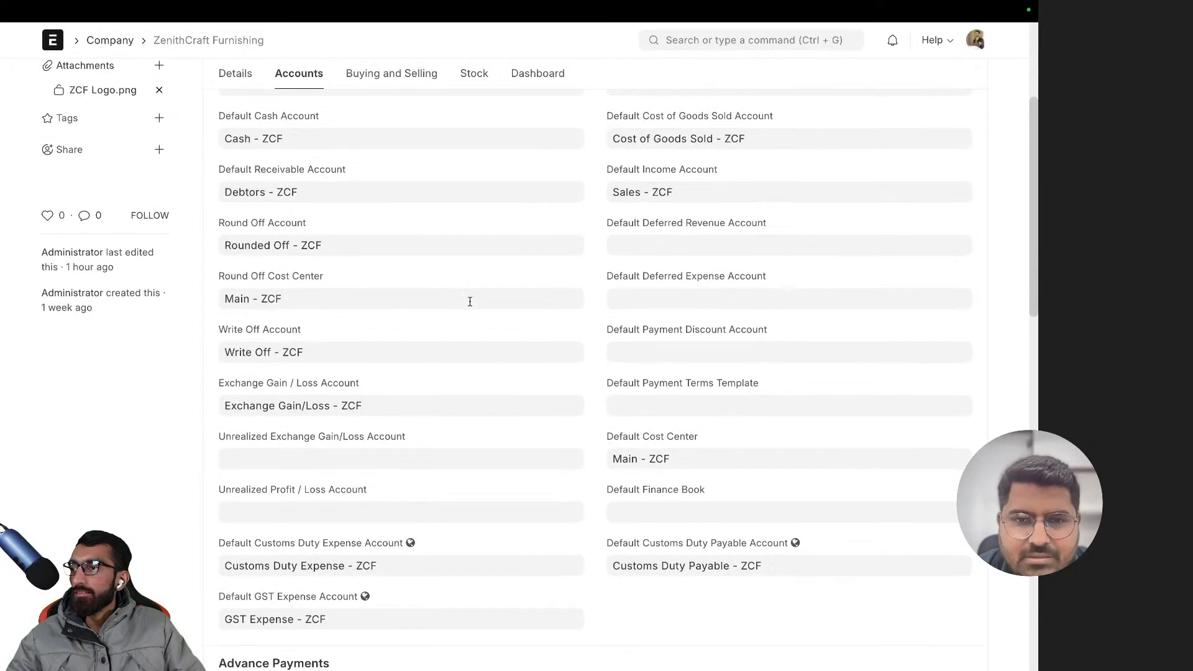
{"action": "scroll", "coordinate": [370, 225], "scroll_direction": "up", "scroll_amount": 2}
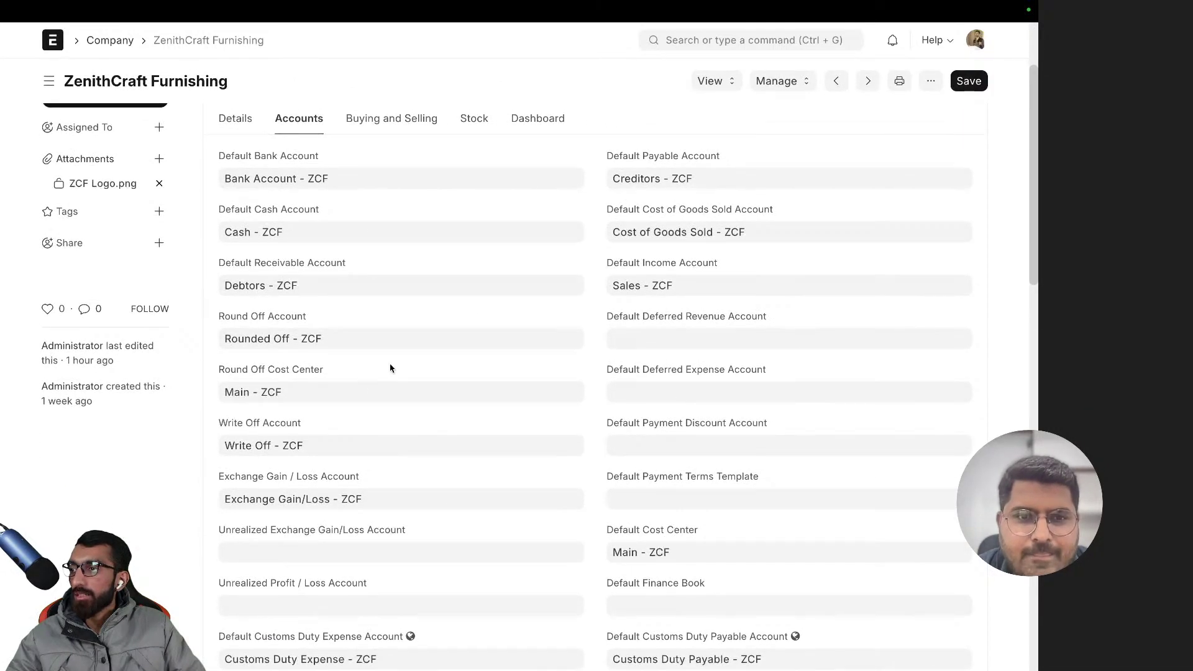
{"action": "scroll", "coordinate": [516, 379], "scroll_direction": "down", "scroll_amount": 1}
{"action": "scroll", "coordinate": [358, 322], "scroll_direction": "up", "scroll_amount": 4}
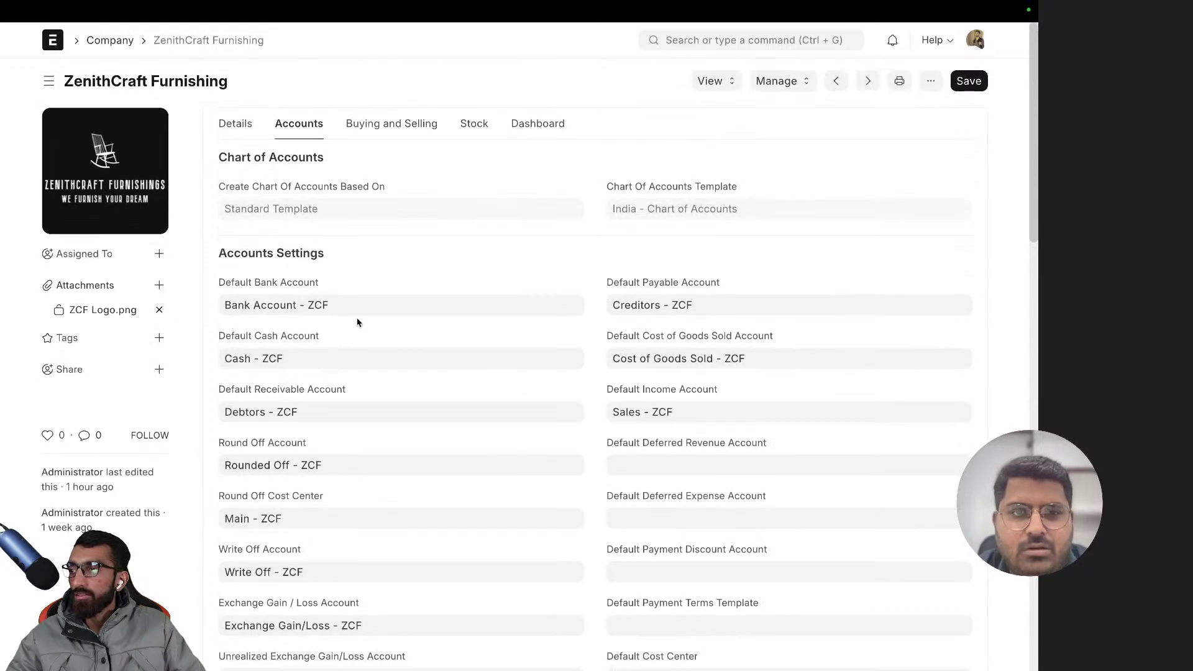
{"action": "left_click", "coordinate": [358, 306]}
{"action": "key", "text": "ctrl+a"}
{"action": "key", "text": "BackSpace"}
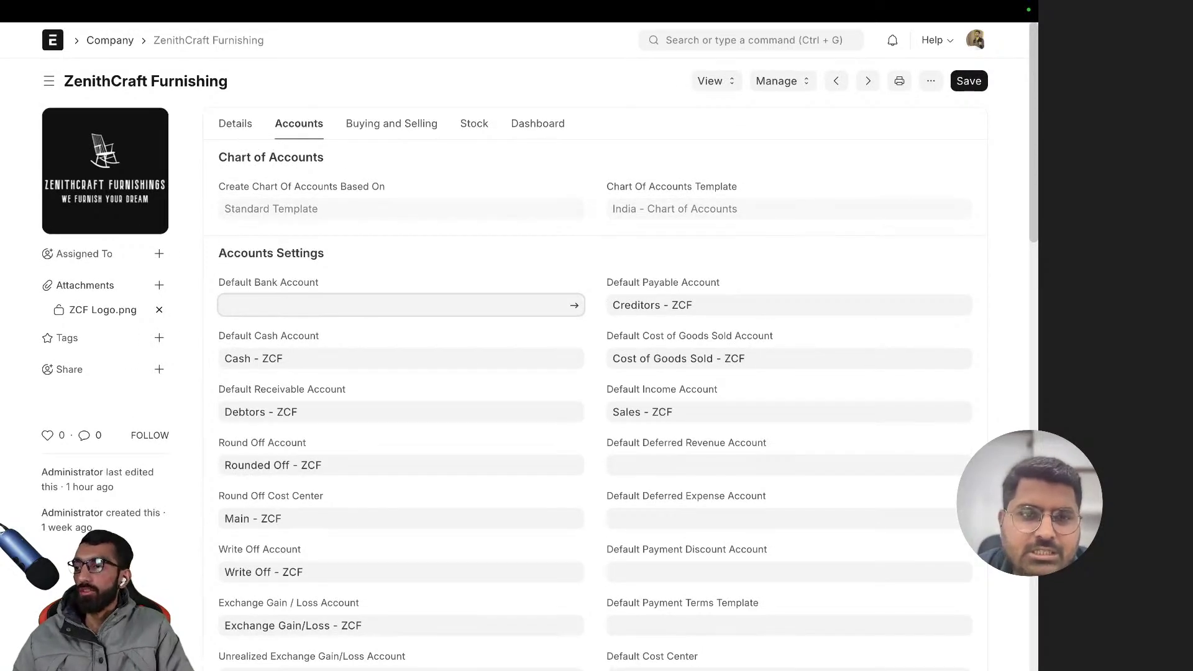
{"action": "type", "text": "HDF"}
{"action": "left_click", "coordinate": [267, 330]}
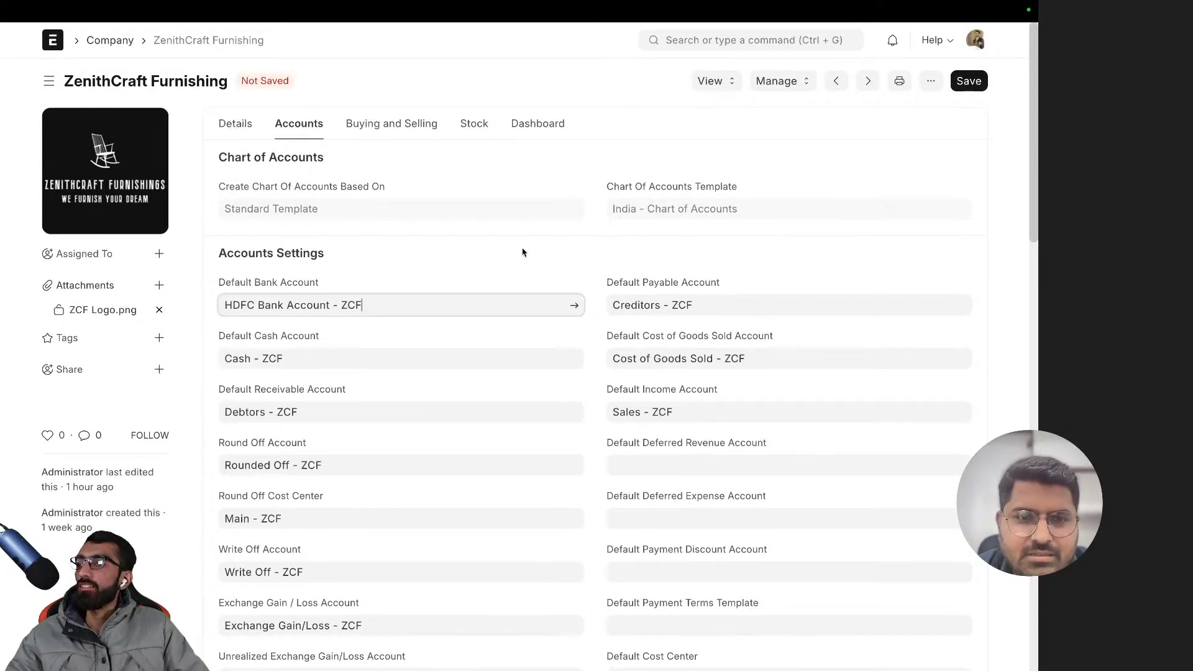
{"action": "left_click", "coordinate": [968, 81]}
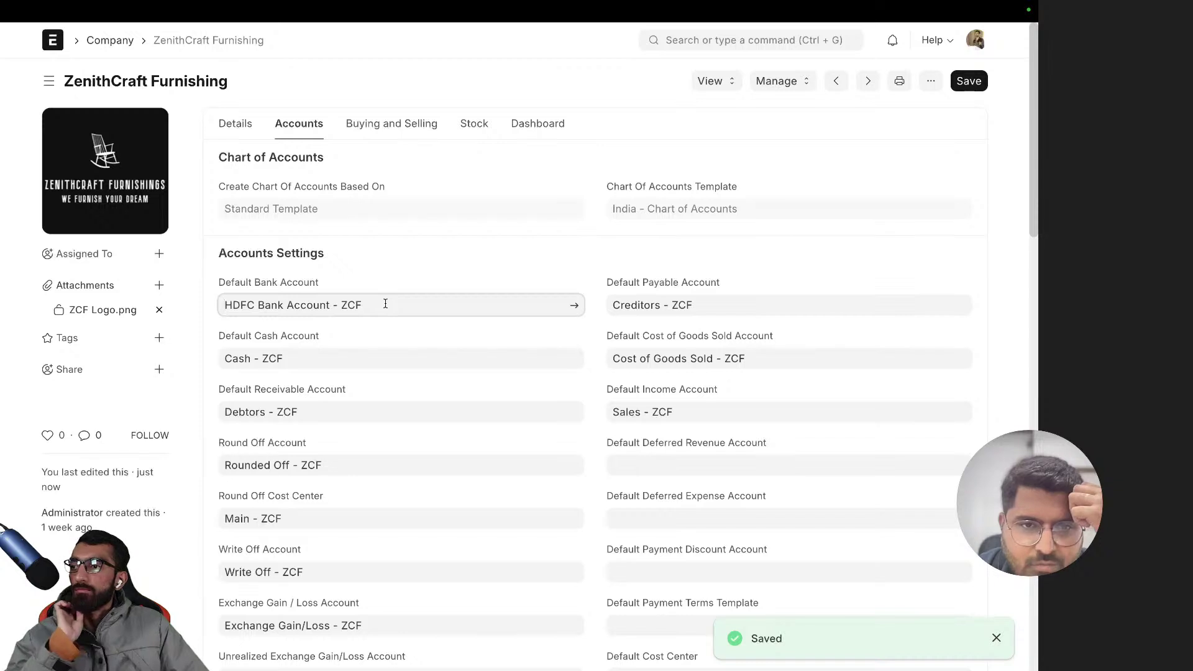
- Clear the Default Bank Account field and choose HDFC Bank Account - ZCF again
{"action": "left_click_drag", "start_coordinate": [386, 303], "coordinate": [224, 305]}
{"action": "key", "text": "BackSpace"}
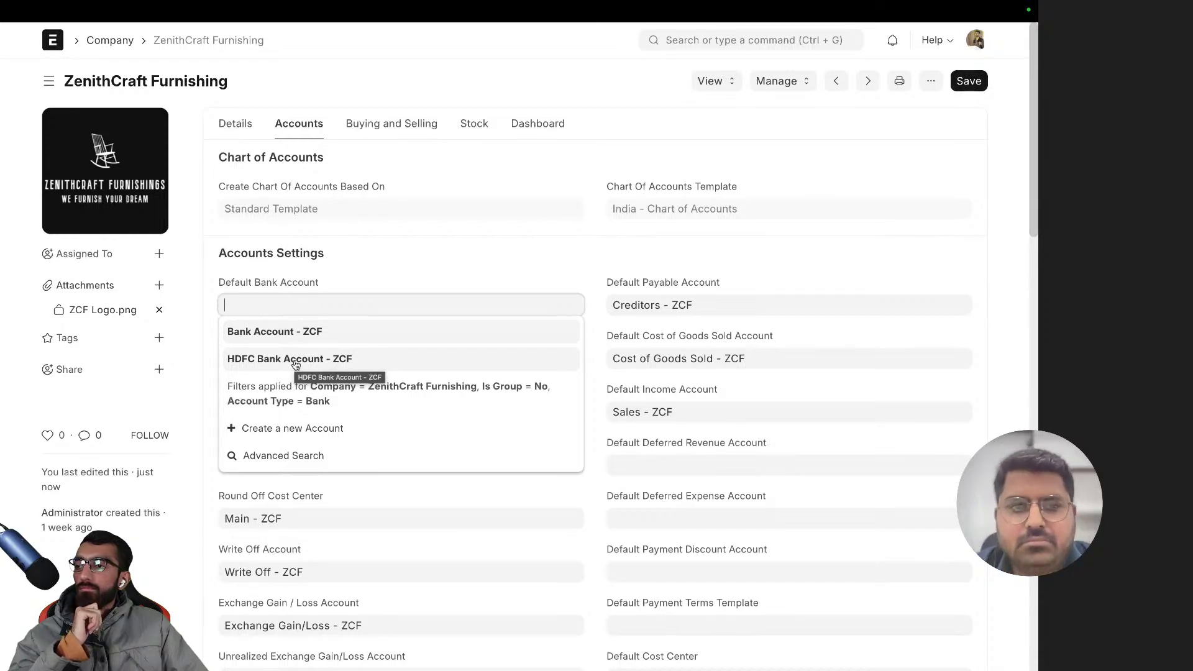
{"action": "left_click", "coordinate": [296, 359]}
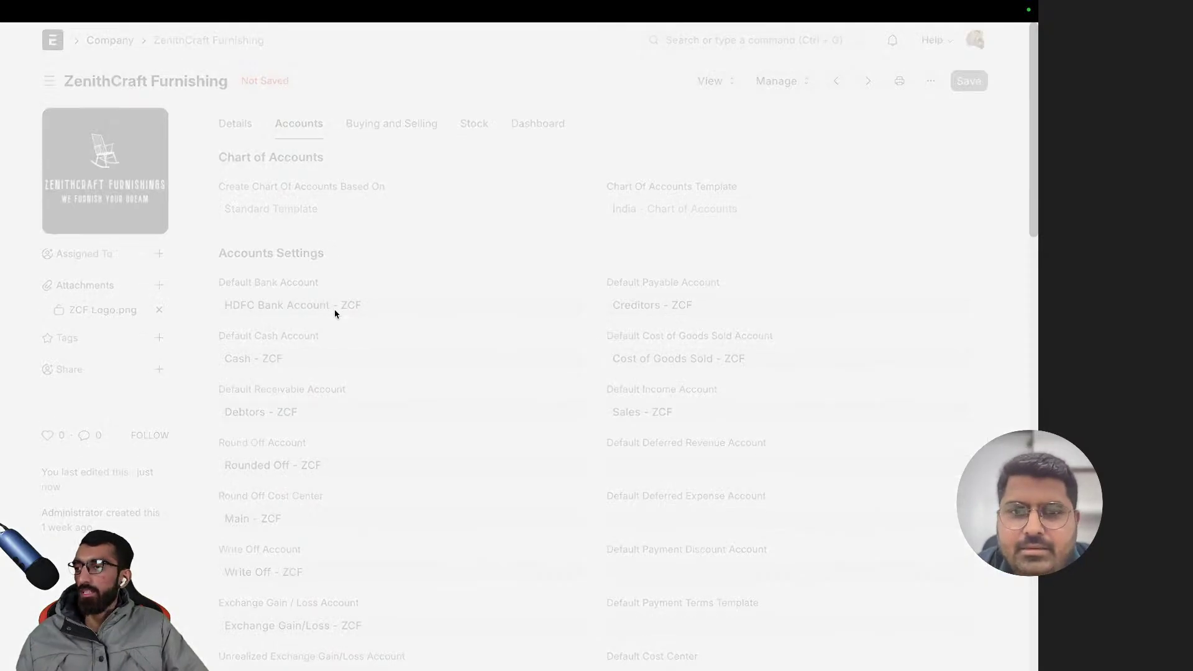
- Save the company, then expand Application of Funds, Current Assets and Bank Accounts in the chart
{"action": "key", "text": "ctrl+s"}
{"action": "scroll", "coordinate": [435, 304], "scroll_direction": "left", "scroll_amount": 5}
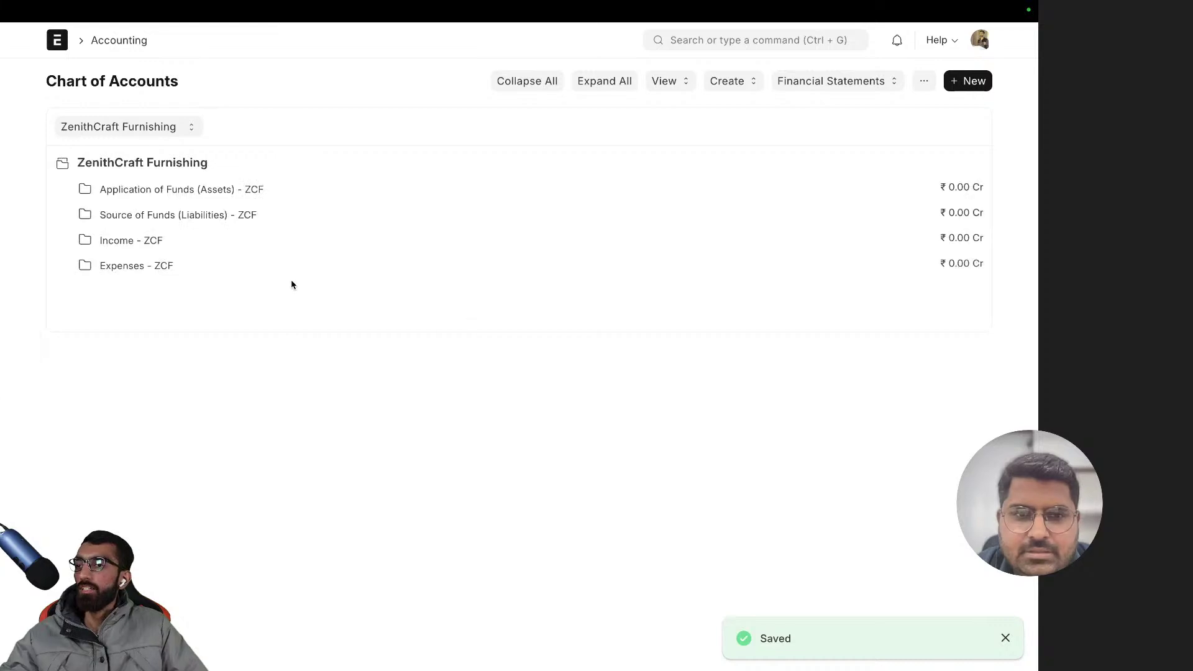
{"action": "left_click", "coordinate": [136, 189]}
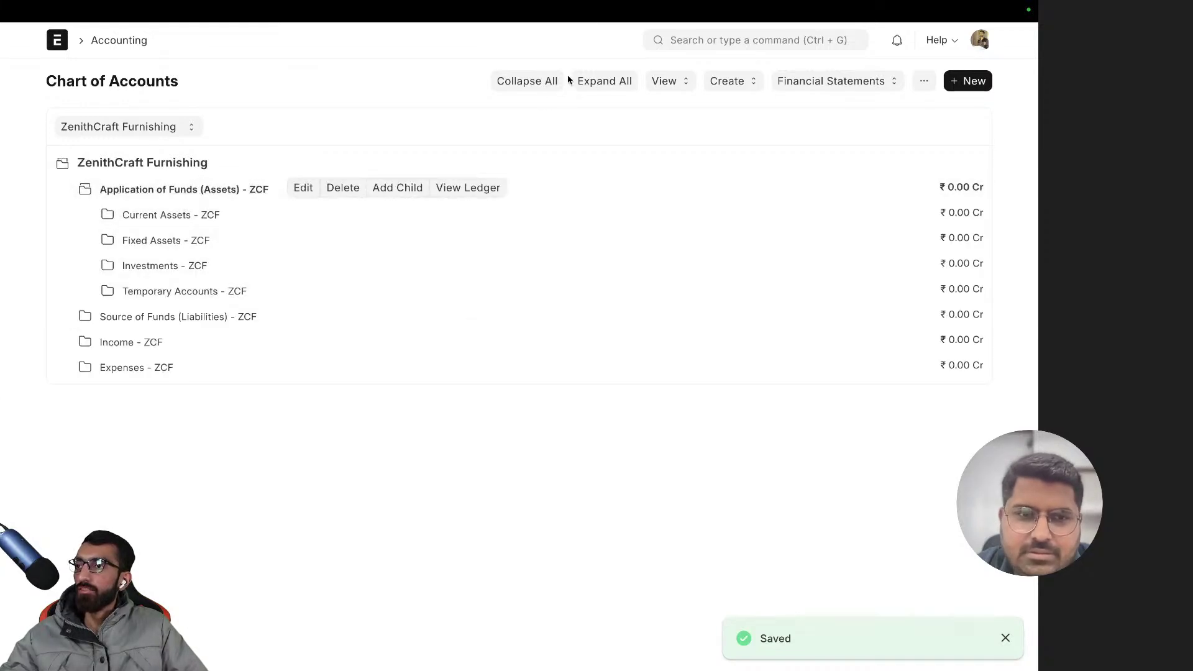
{"action": "left_click", "coordinate": [163, 215]}
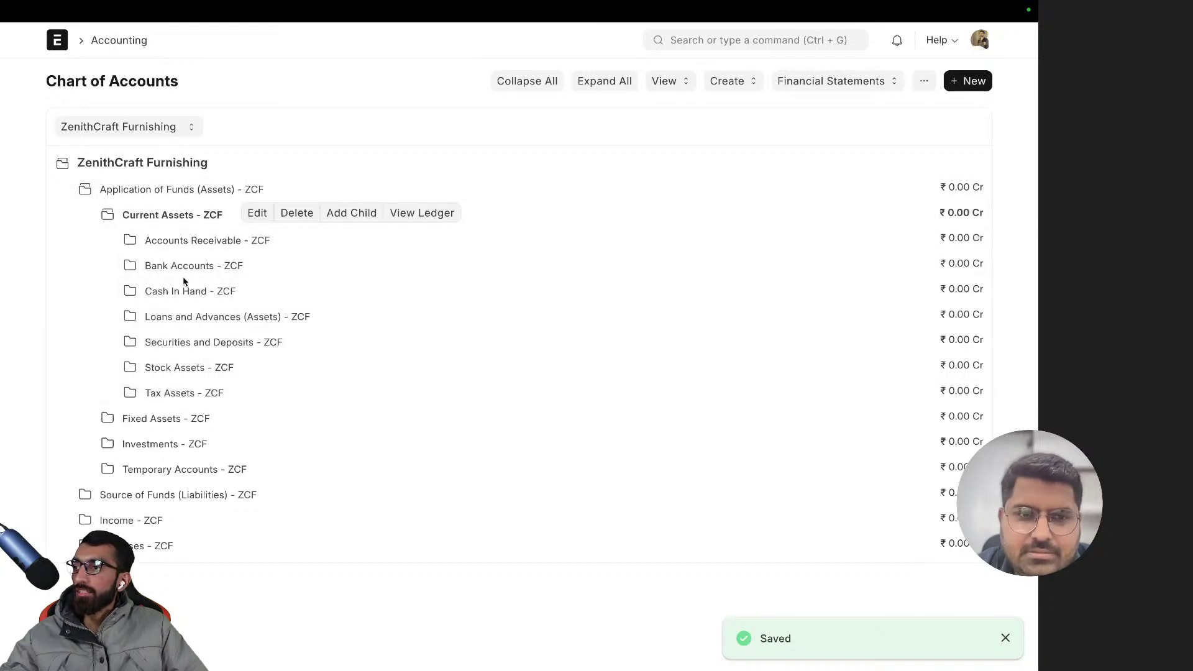
{"action": "left_click", "coordinate": [180, 266]}
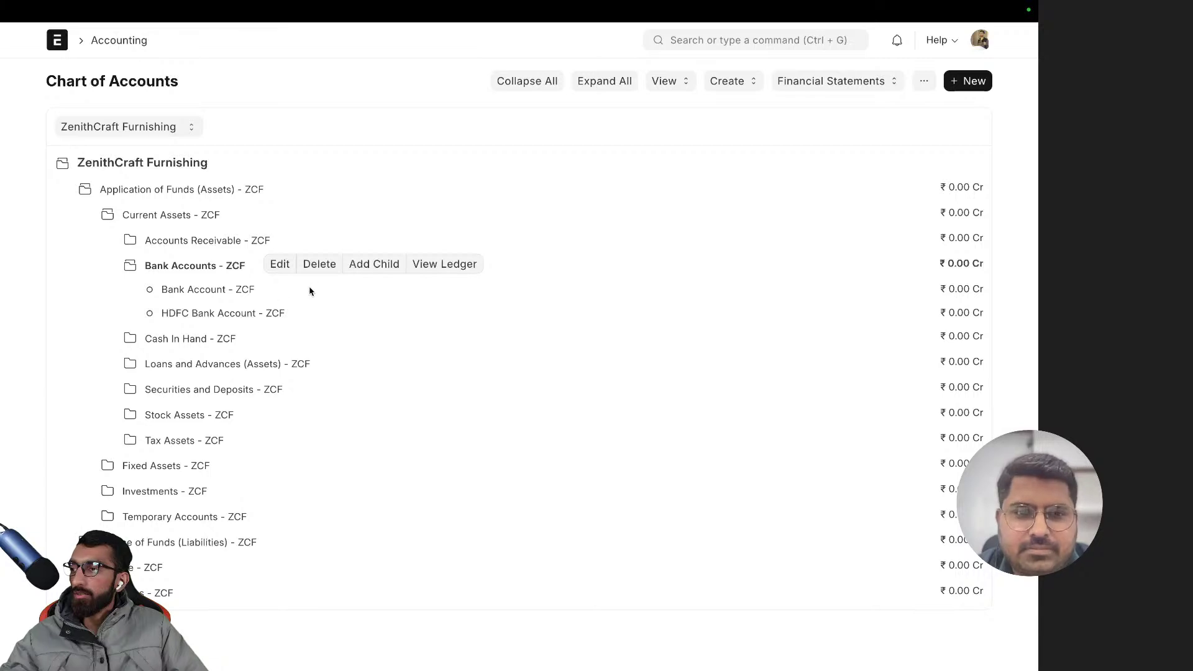
- Delete Bank Account - ZCF from the chart of accounts
{"action": "left_click", "coordinate": [227, 289]}
{"action": "left_click", "coordinate": [317, 289]}
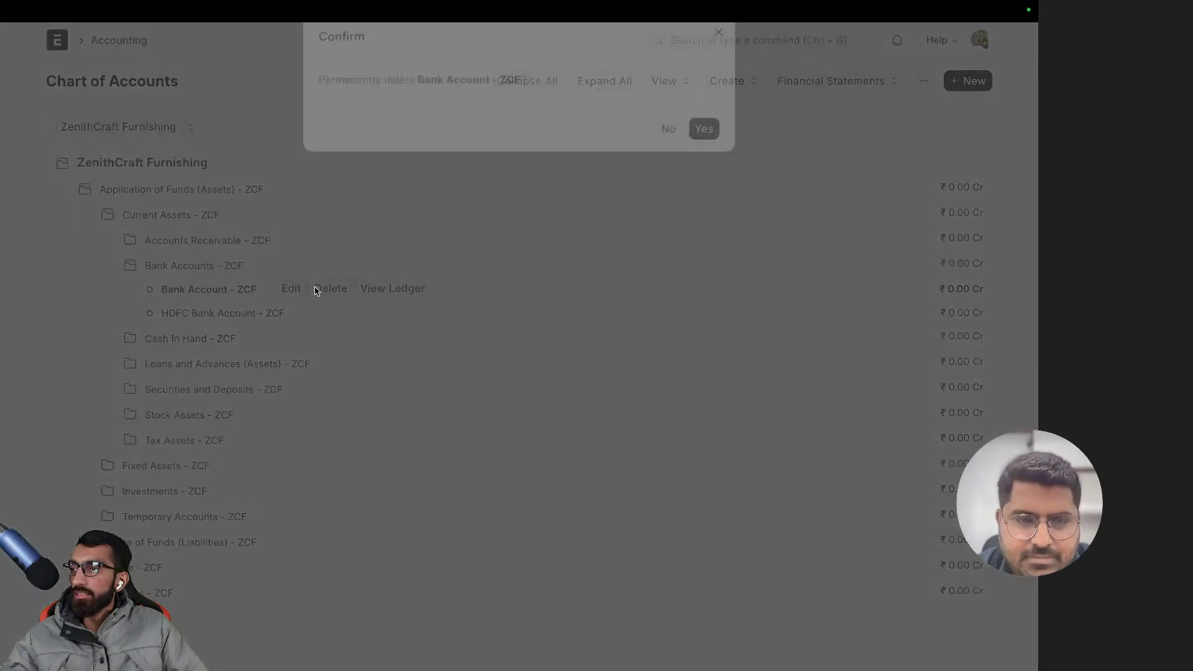
{"action": "left_click", "coordinate": [706, 164]}
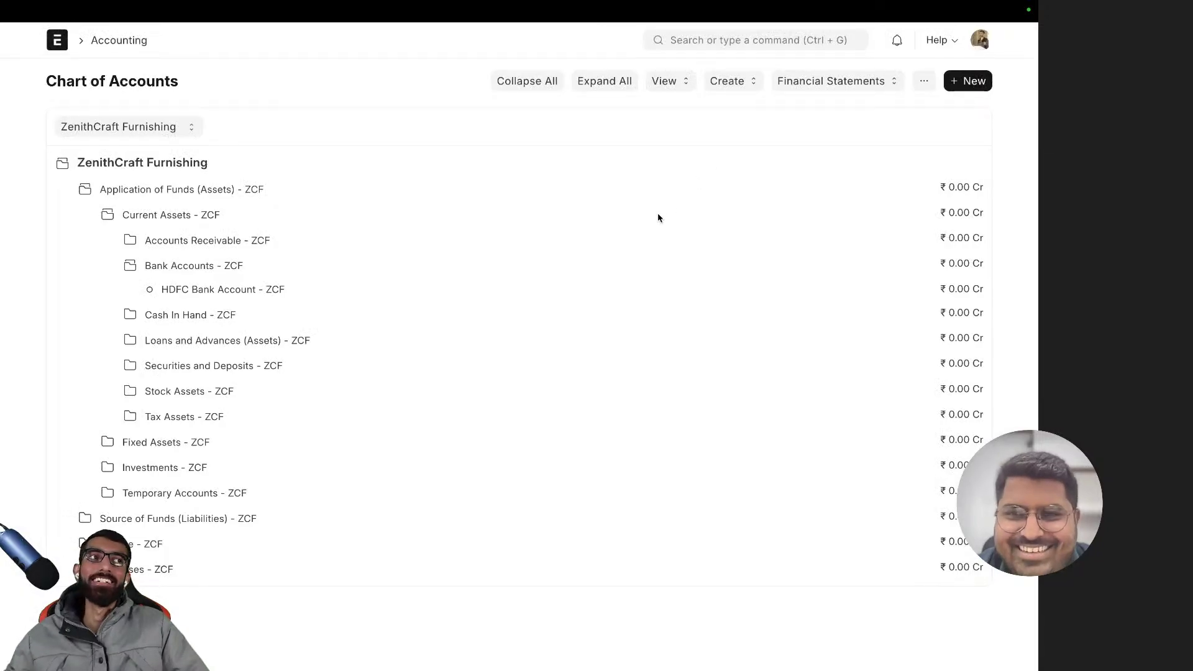
- Open the HDFC Bank Account - ZCF record for editing
{"action": "left_click", "coordinate": [202, 291]}
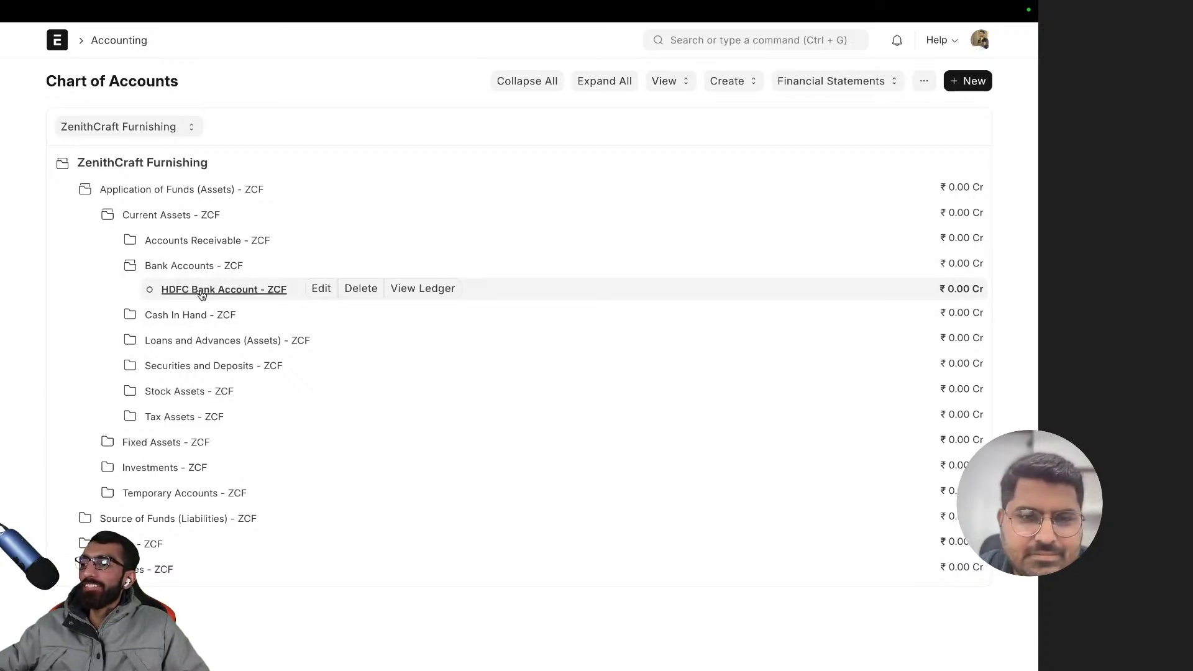
{"action": "left_click", "coordinate": [322, 288]}
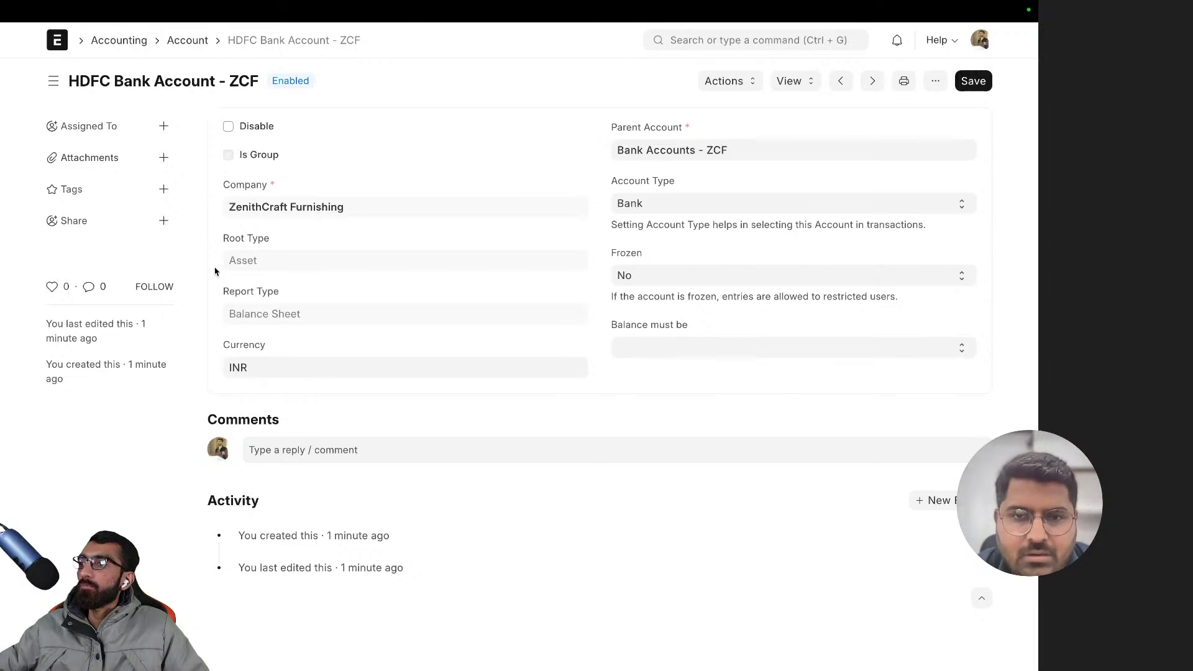
{"action": "scroll", "coordinate": [215, 272], "scroll_direction": "left", "scroll_amount": 5}
- Expand Source of Funds, Application of Funds and Current Assets in the chart
{"action": "left_click", "coordinate": [154, 219]}
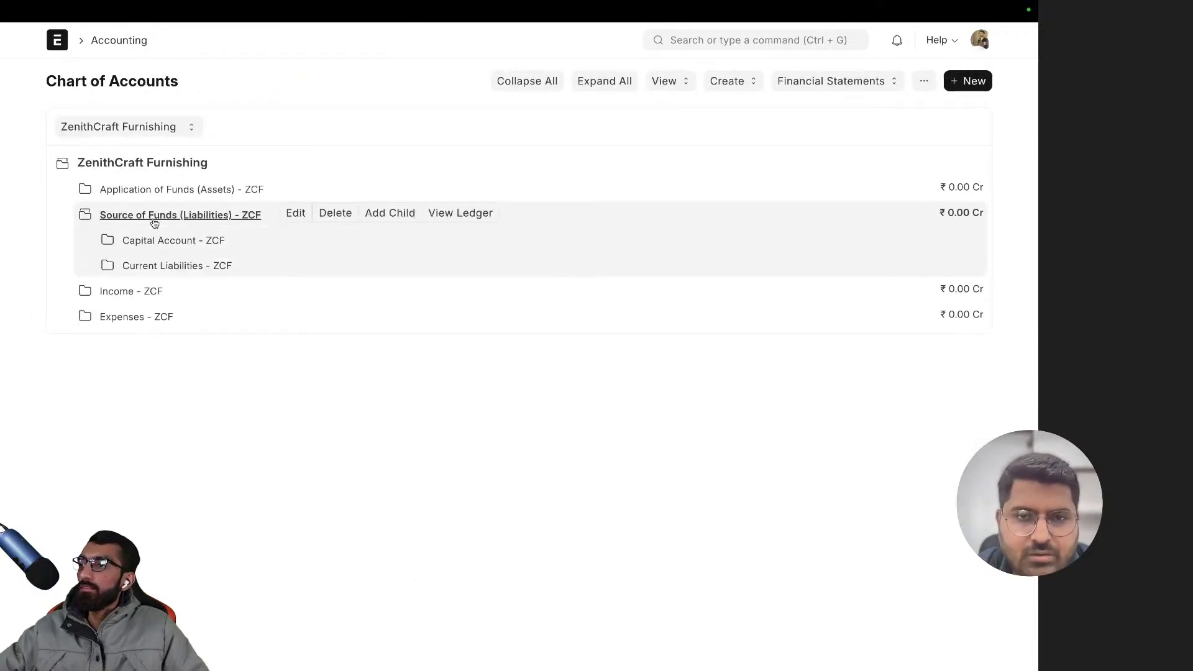
{"action": "left_click", "coordinate": [165, 193]}
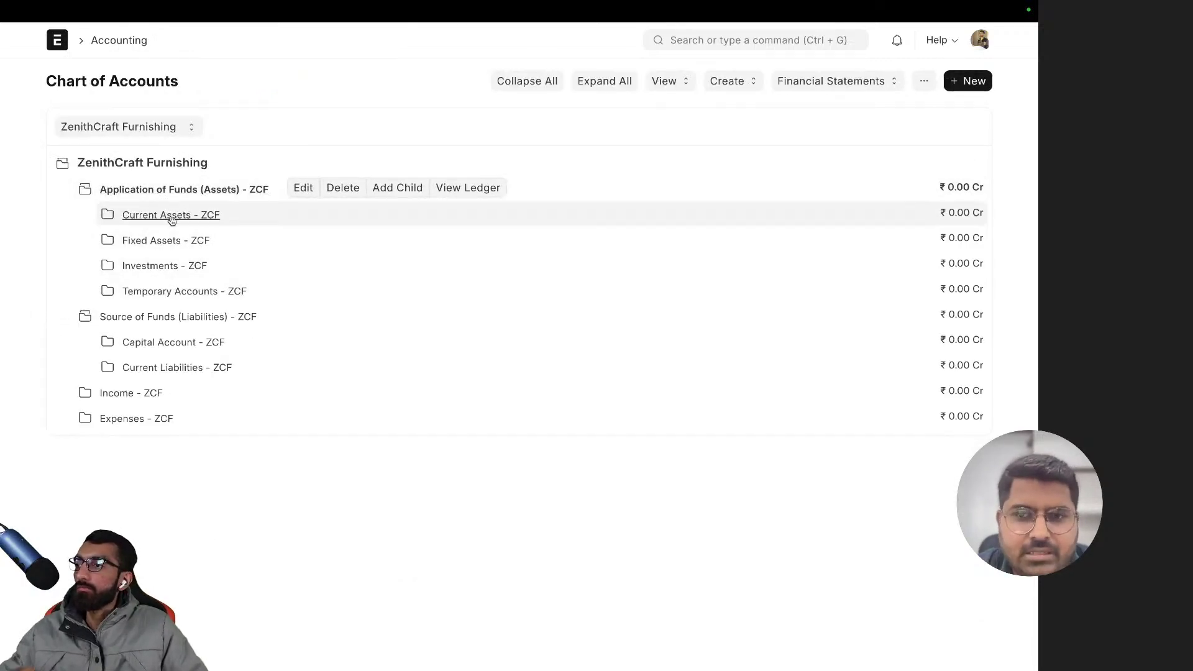
{"action": "left_click", "coordinate": [171, 217]}
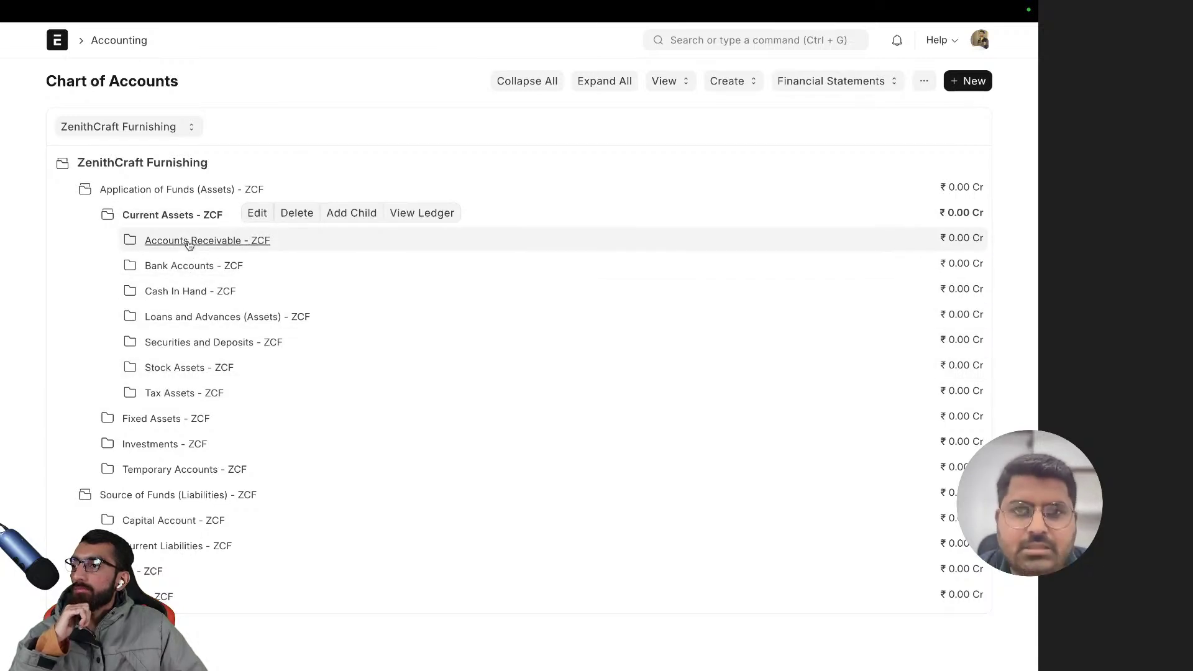
- Search the app for 'bank' and open the Bank Account list
{"action": "left_click", "coordinate": [693, 43]}
{"action": "type", "text": "bank"}
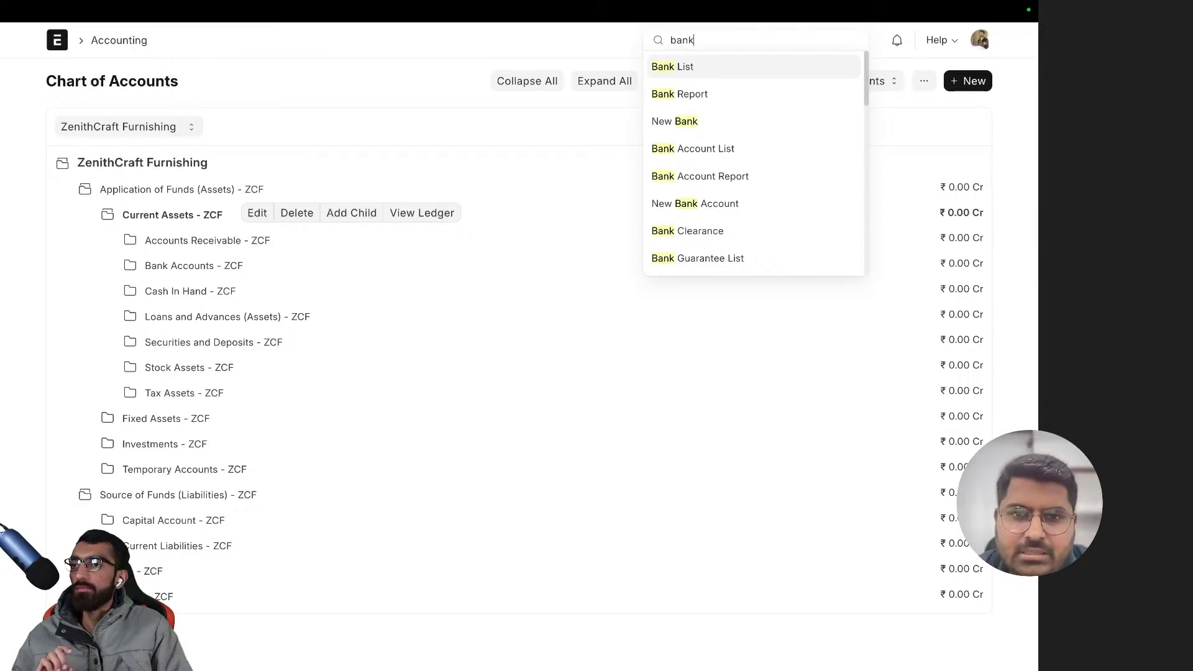
{"action": "key", "text": "Down"}
{"action": "key", "text": "Down"}
{"action": "key", "text": "Down"}
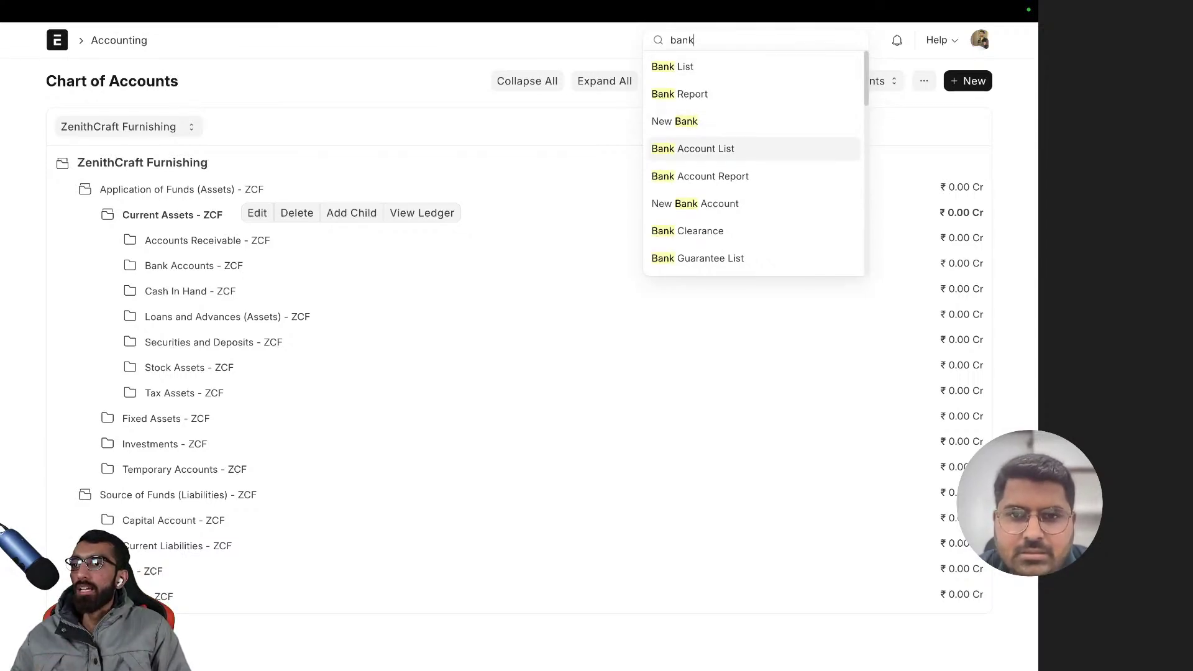
{"action": "key", "text": "Return"}
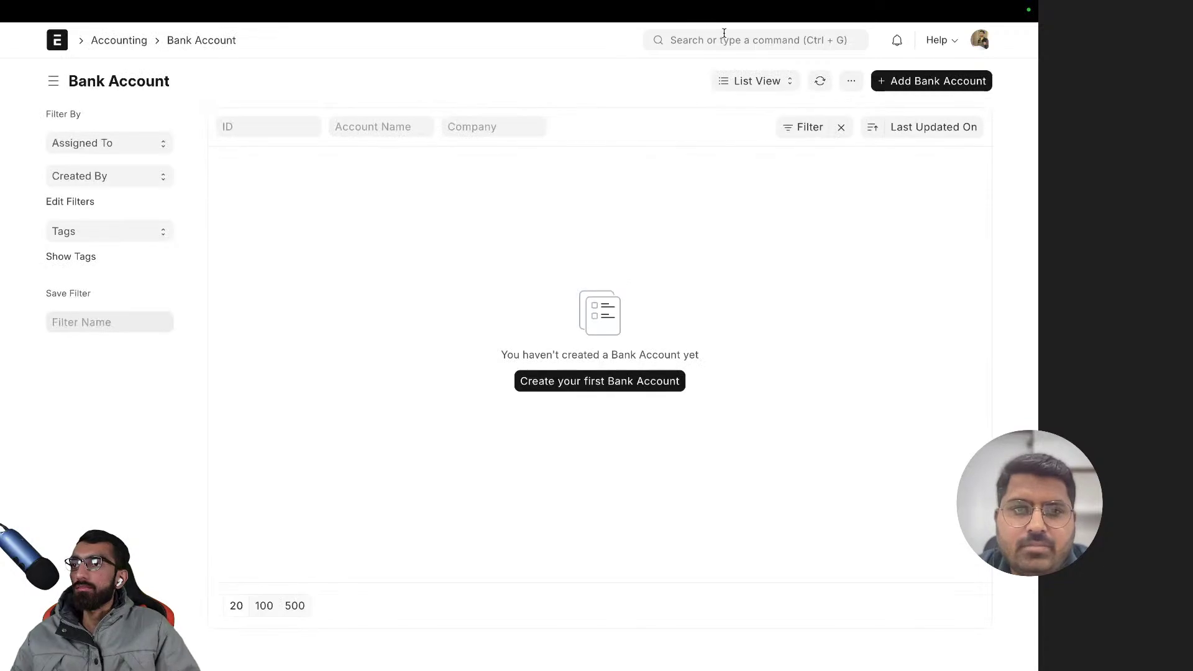
{"action": "scroll", "coordinate": [648, 14], "scroll_direction": "left", "scroll_amount": 5}
- Search for 'bank' again and open the Bank list
{"action": "left_click", "coordinate": [766, 42]}
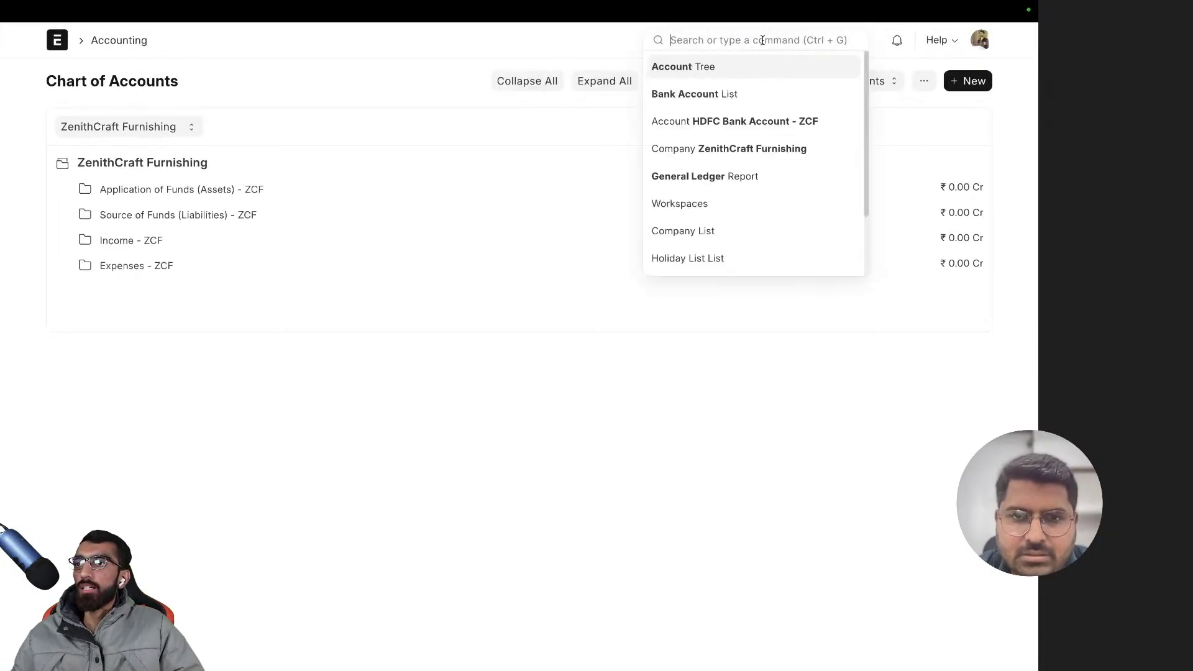
{"action": "type", "text": "bank c"}
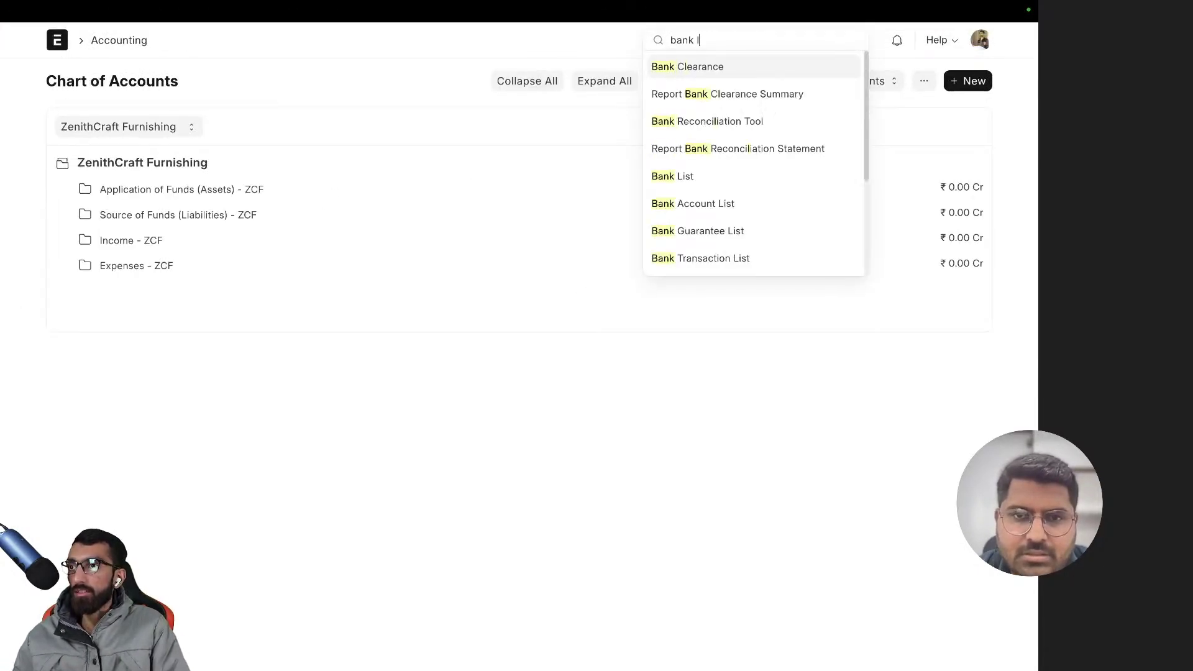
{"action": "key", "text": "BackSpace"}
{"action": "key", "text": "BackSpace"}
{"action": "left_click", "coordinate": [682, 66]}
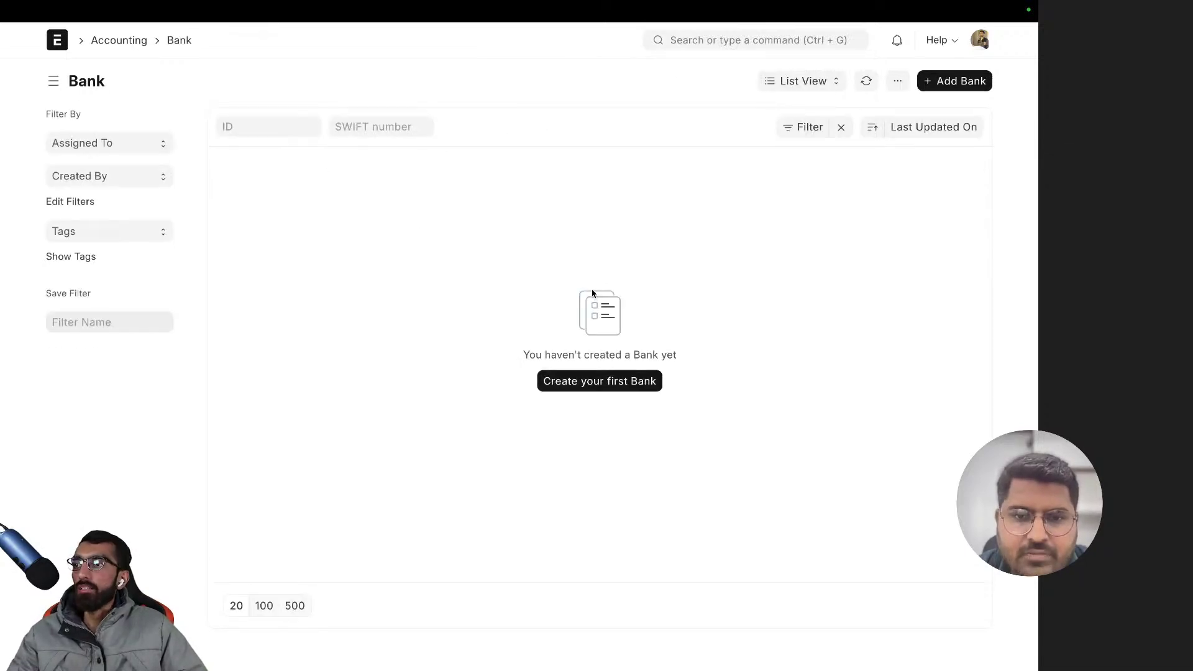
- Add a bank named HDFC in the full form and expand its Data Import Configuration section
{"action": "left_click", "coordinate": [951, 81]}
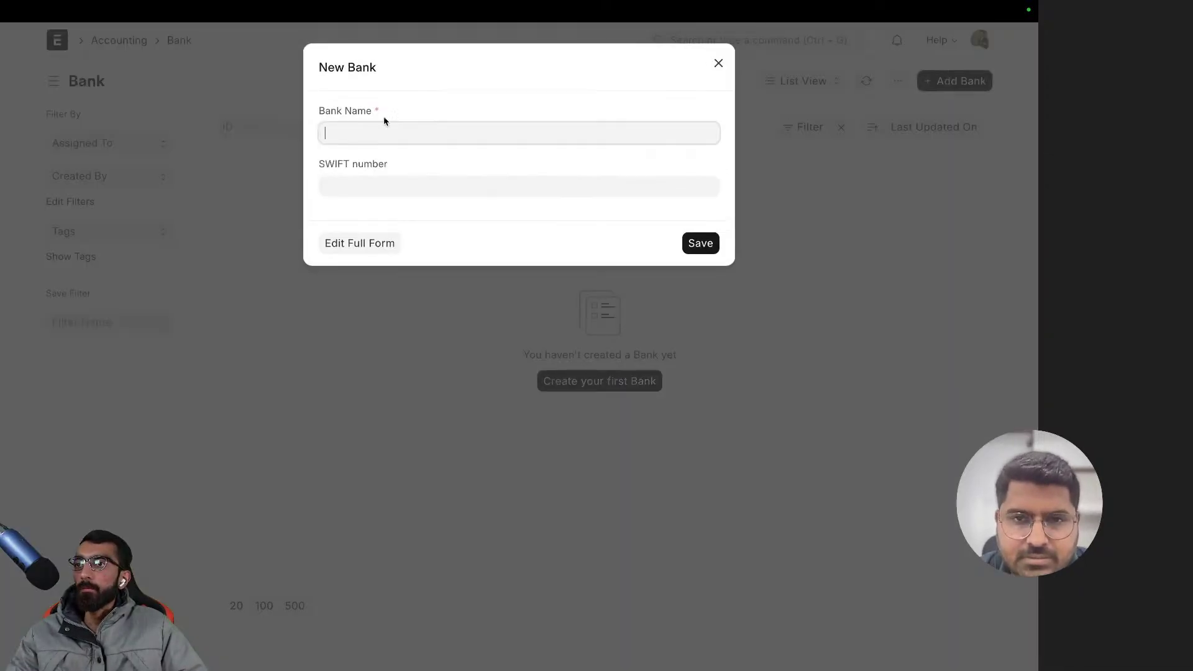
{"action": "type", "text": "HDFC"}
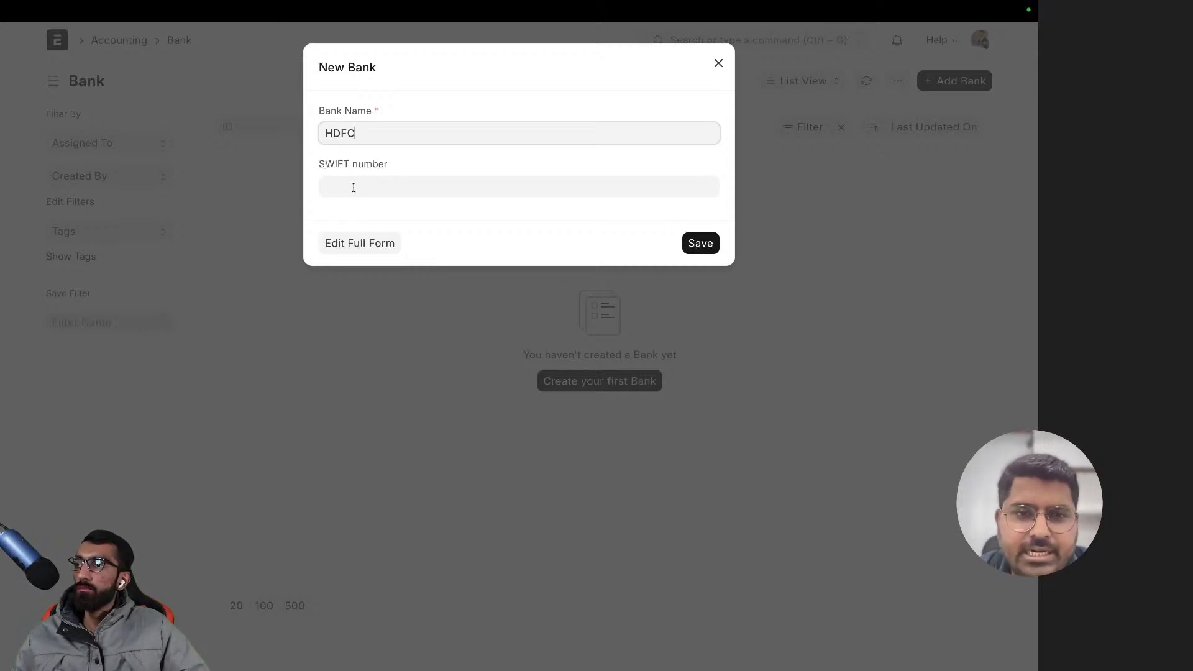
{"action": "left_click", "coordinate": [380, 246]}
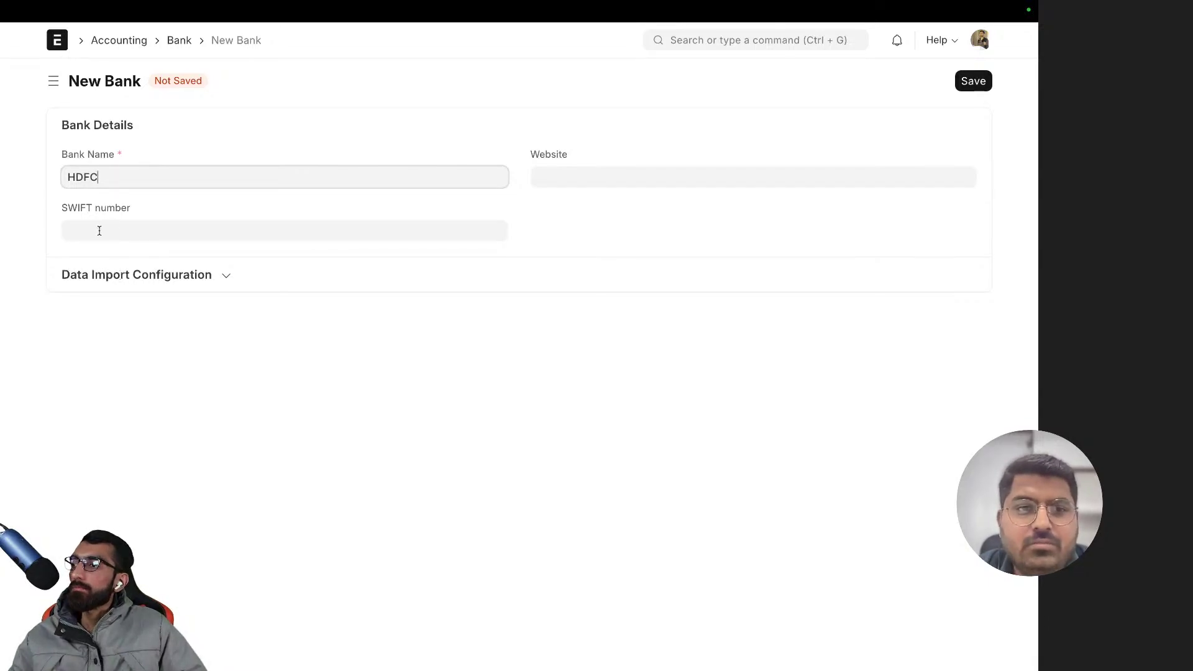
{"action": "left_click", "coordinate": [124, 274]}
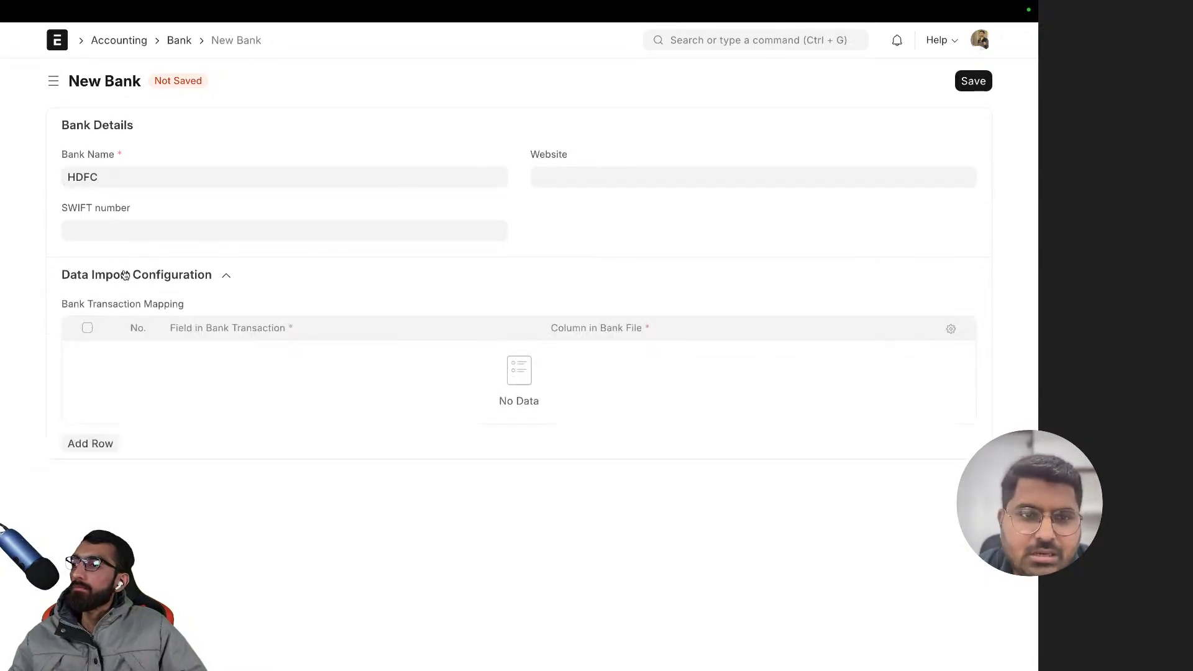
{"action": "left_click", "coordinate": [125, 275]}
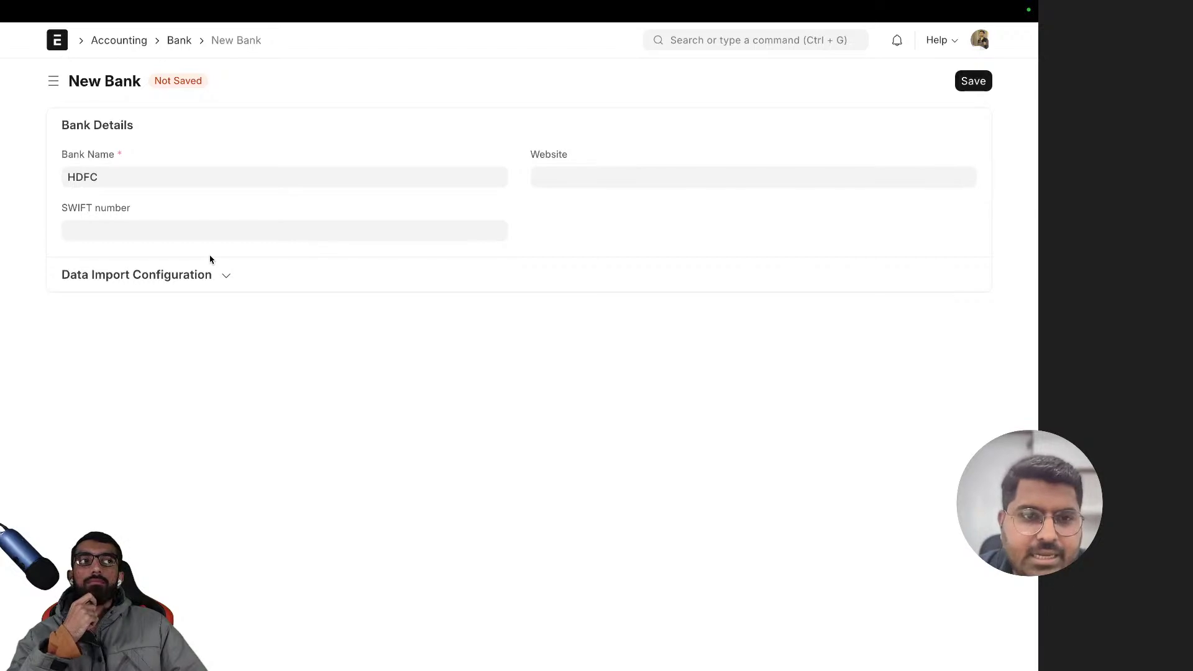
{"action": "left_click", "coordinate": [164, 283]}
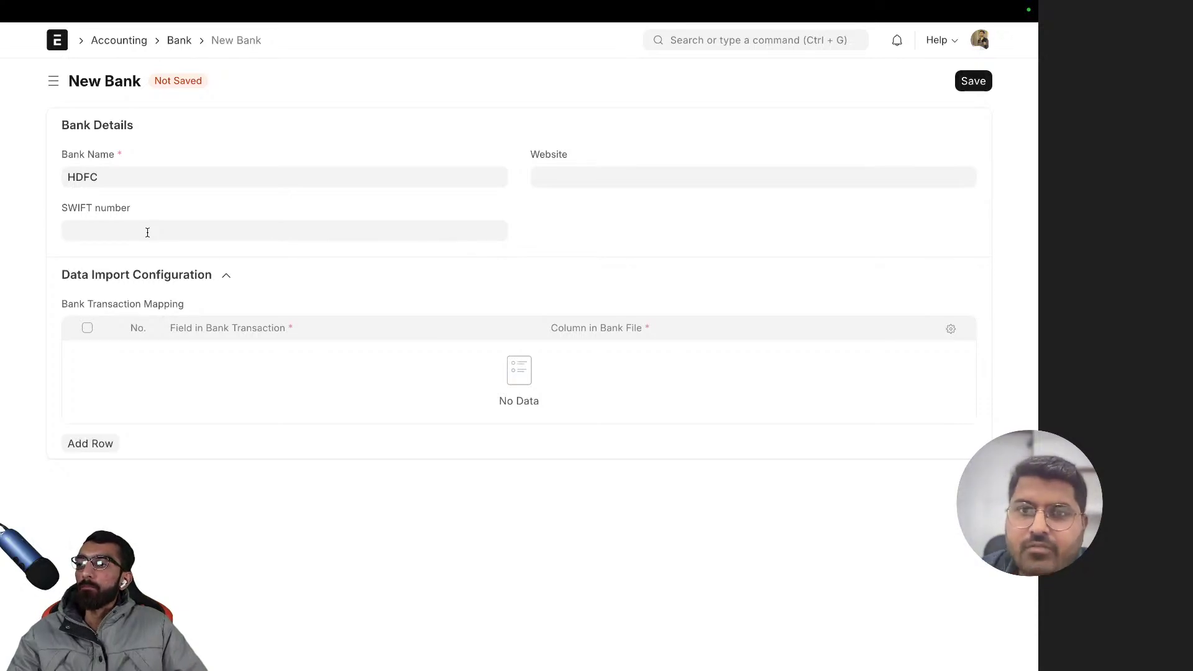
- Add a new row to the transaction mapping table and fill in its field
{"action": "left_click", "coordinate": [95, 443]}
{"action": "left_click", "coordinate": [238, 355]}
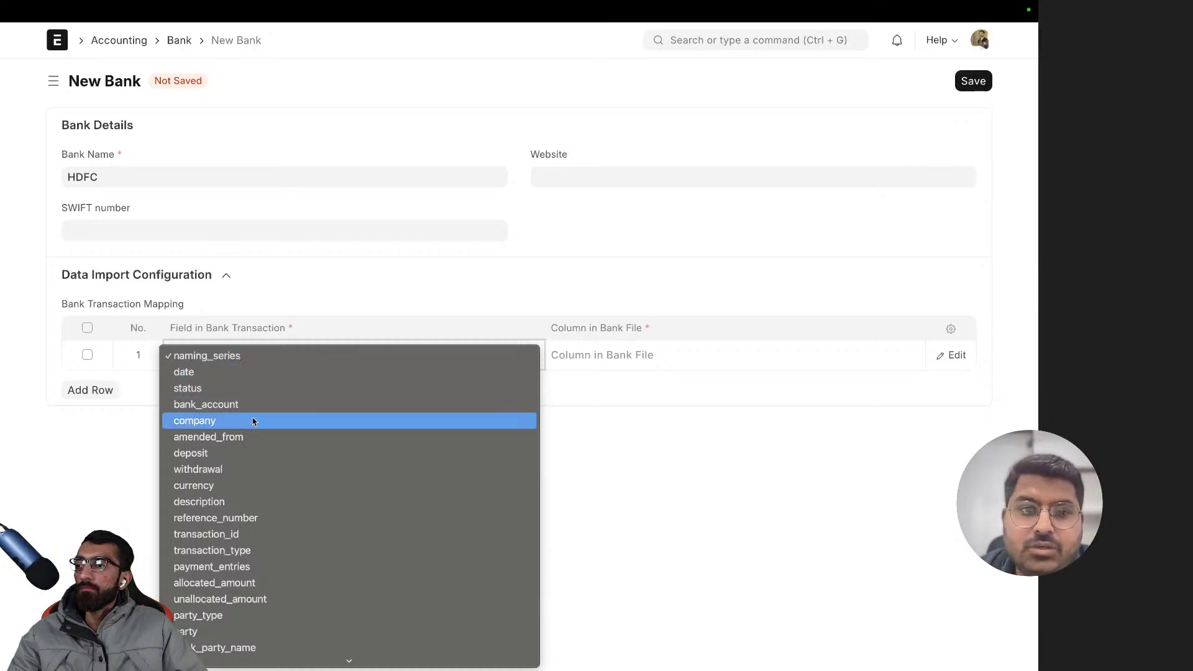
{"action": "scroll", "coordinate": [281, 565], "scroll_direction": "down", "scroll_amount": 2}
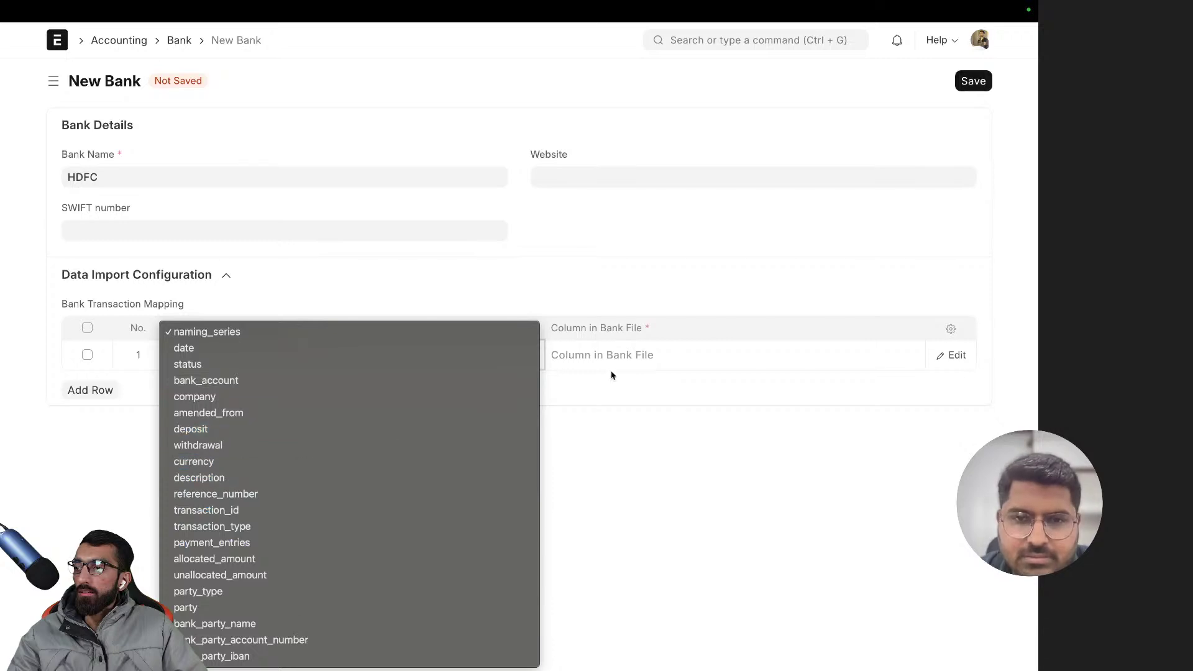
{"action": "left_click", "coordinate": [624, 352]}
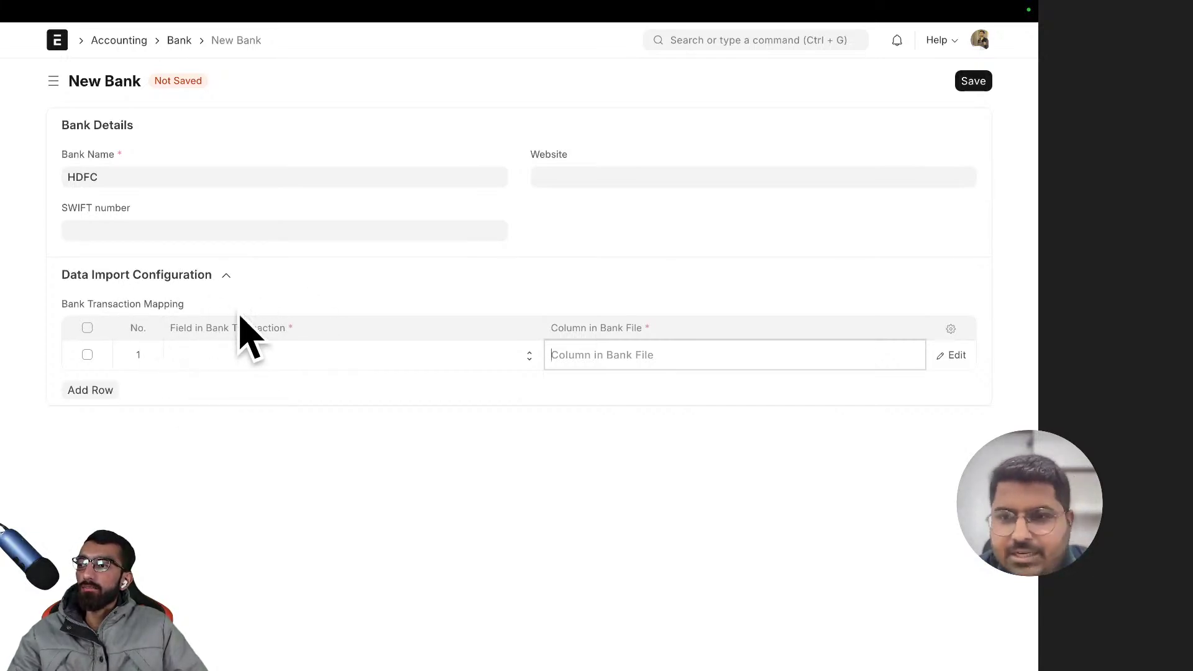
- Collapse Data Import Configuration and select the word SWIFT in the SWIFT number label
{"action": "left_click", "coordinate": [175, 277]}
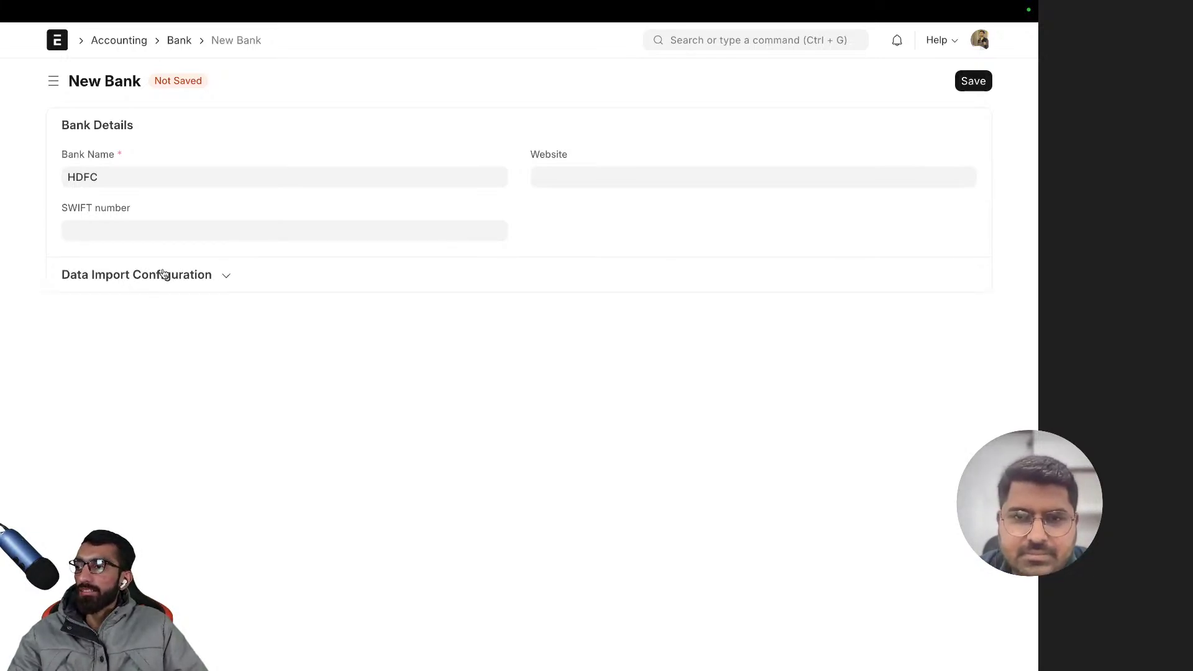
{"action": "double_click", "coordinate": [87, 211]}
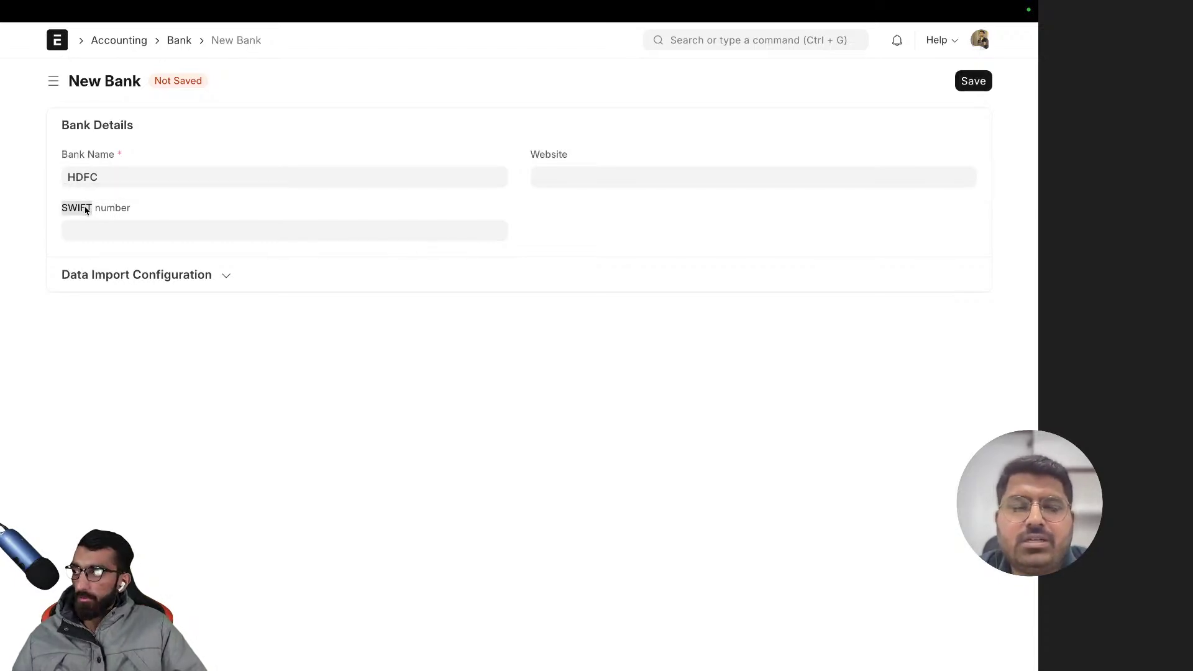
{"action": "left_click", "coordinate": [105, 212]}
{"action": "double_click", "coordinate": [86, 215]}
{"action": "key", "text": "ctrl+c"}
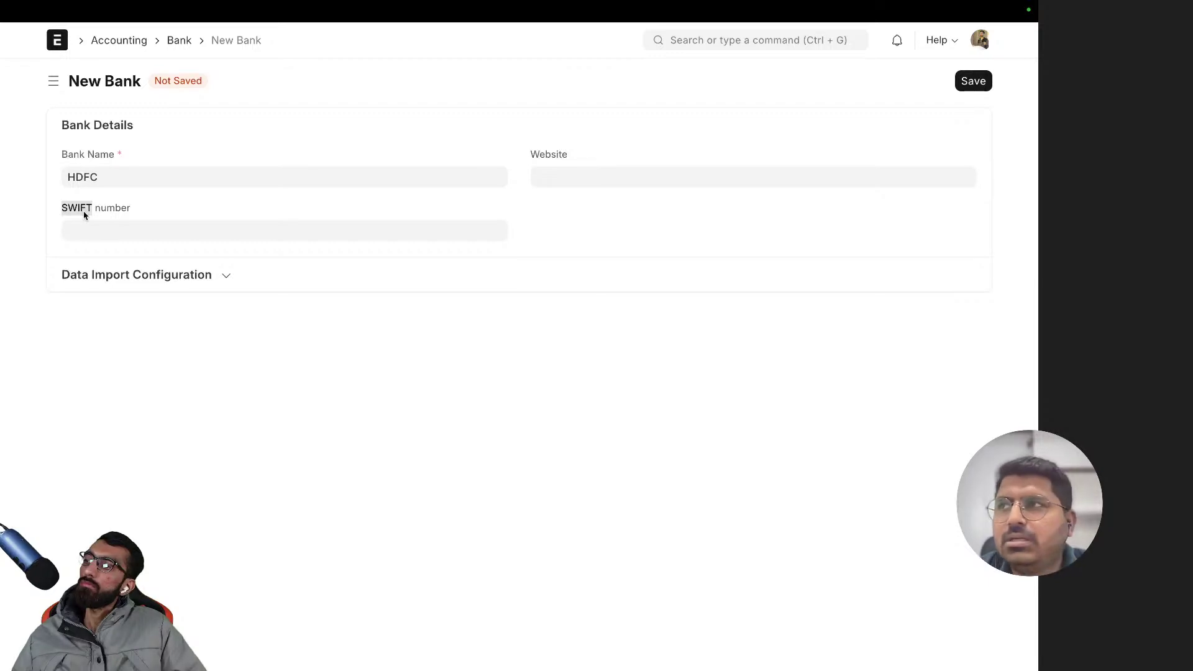
- Search the web for 'SWIFT number bank' and scan the results
{"action": "key", "text": "ctrl+t"}
{"action": "key", "text": "ctrl+v"}
{"action": "type", "text": "n"}
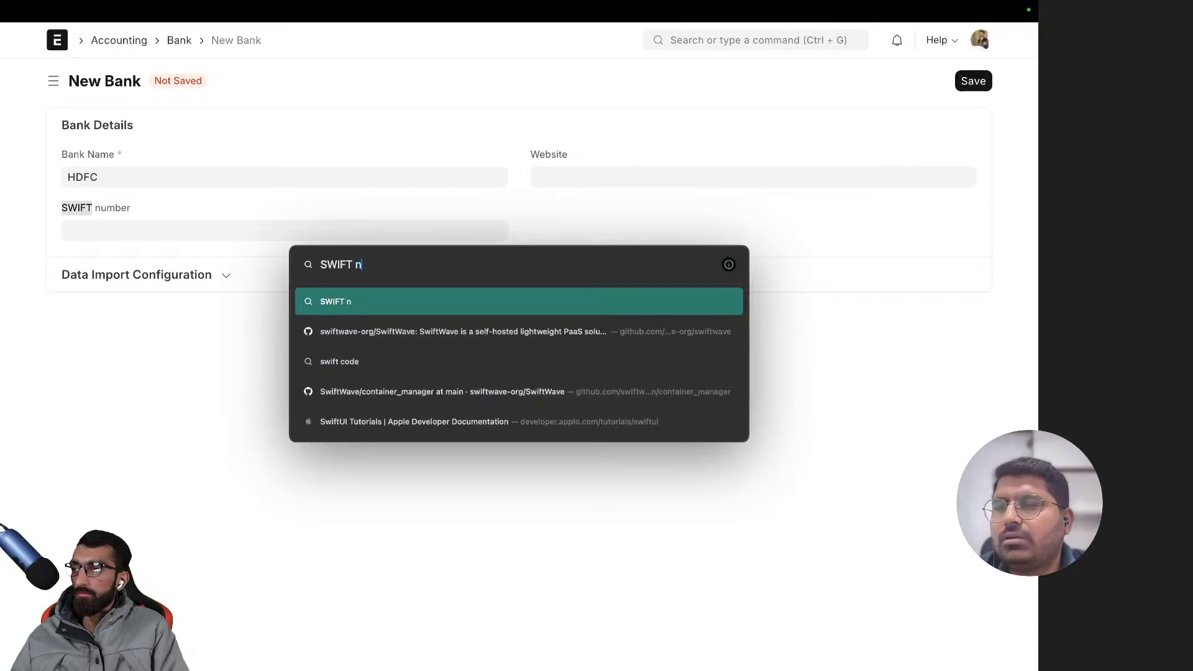
{"action": "type", "text": "umber bank"}
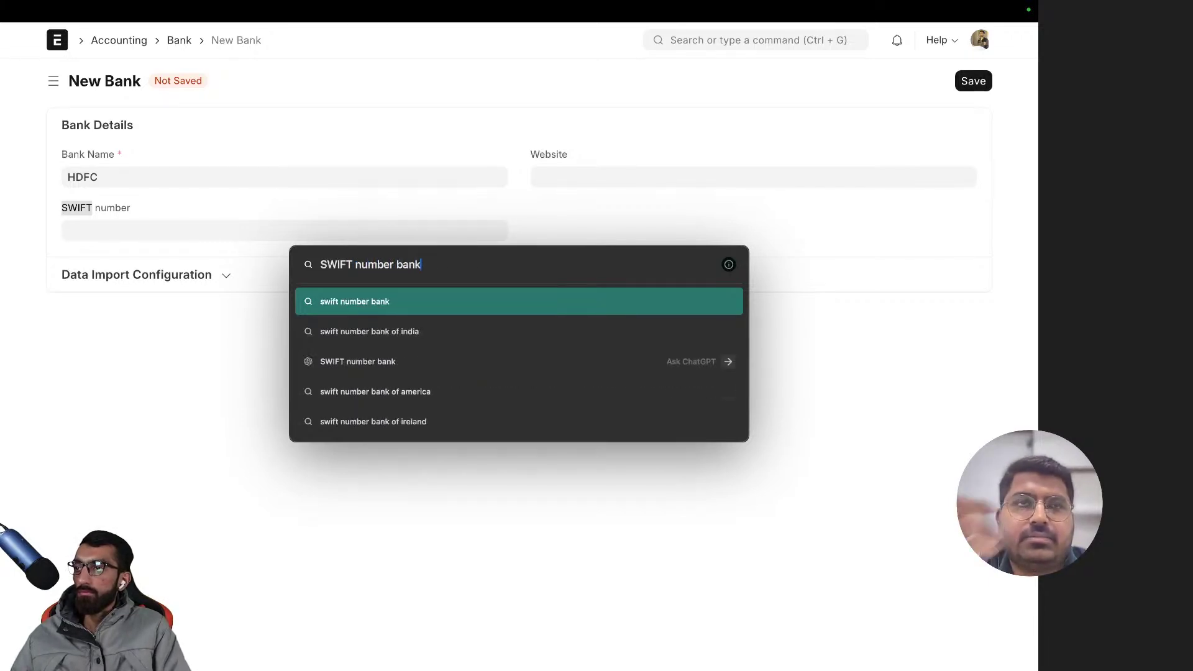
{"action": "key", "text": "Return"}
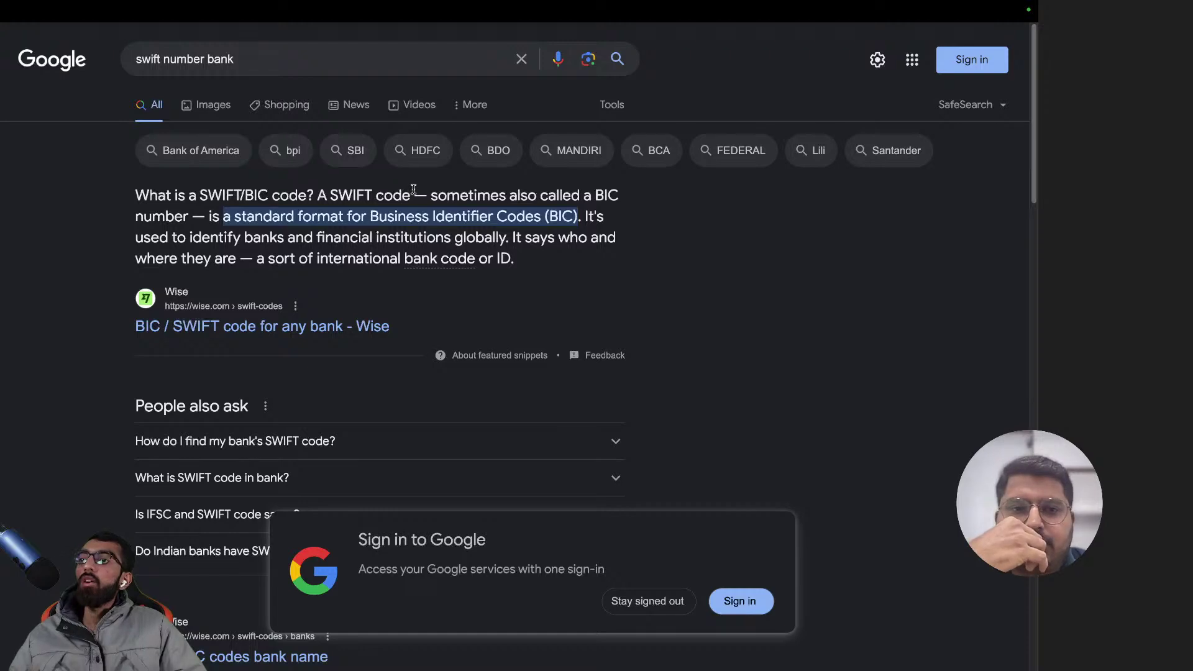
{"action": "scroll", "coordinate": [398, 199], "scroll_direction": "down", "scroll_amount": 5}
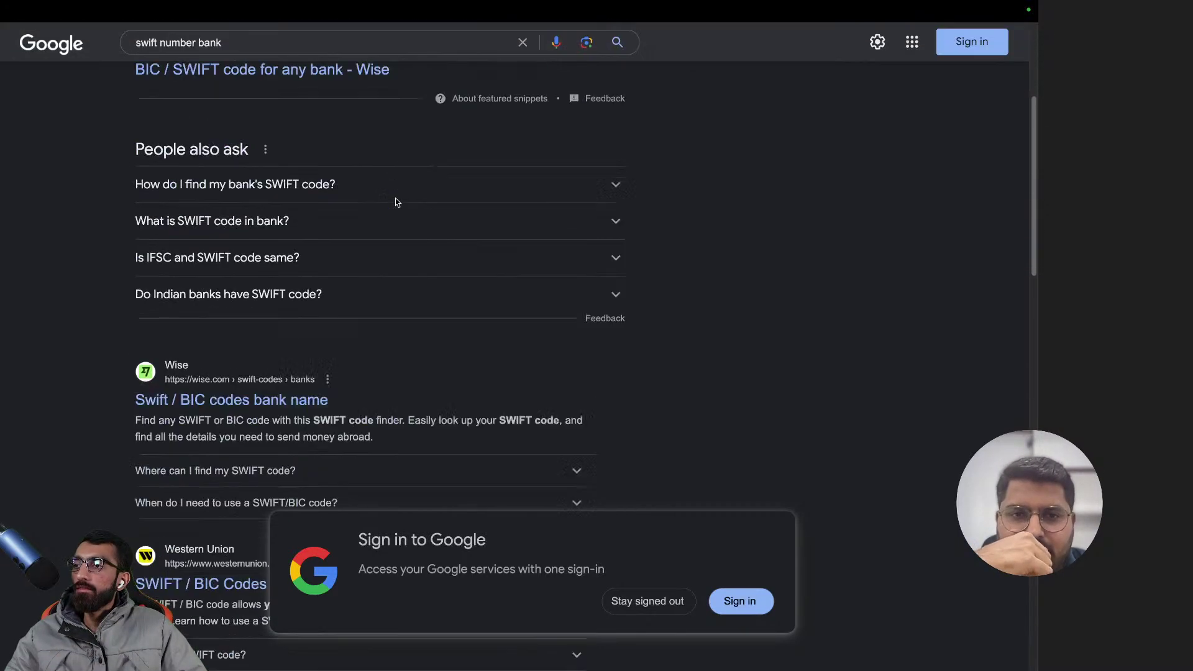
{"action": "scroll", "coordinate": [396, 203], "scroll_direction": "down", "scroll_amount": 3}
{"action": "scroll", "coordinate": [397, 203], "scroll_direction": "up", "scroll_amount": 10}
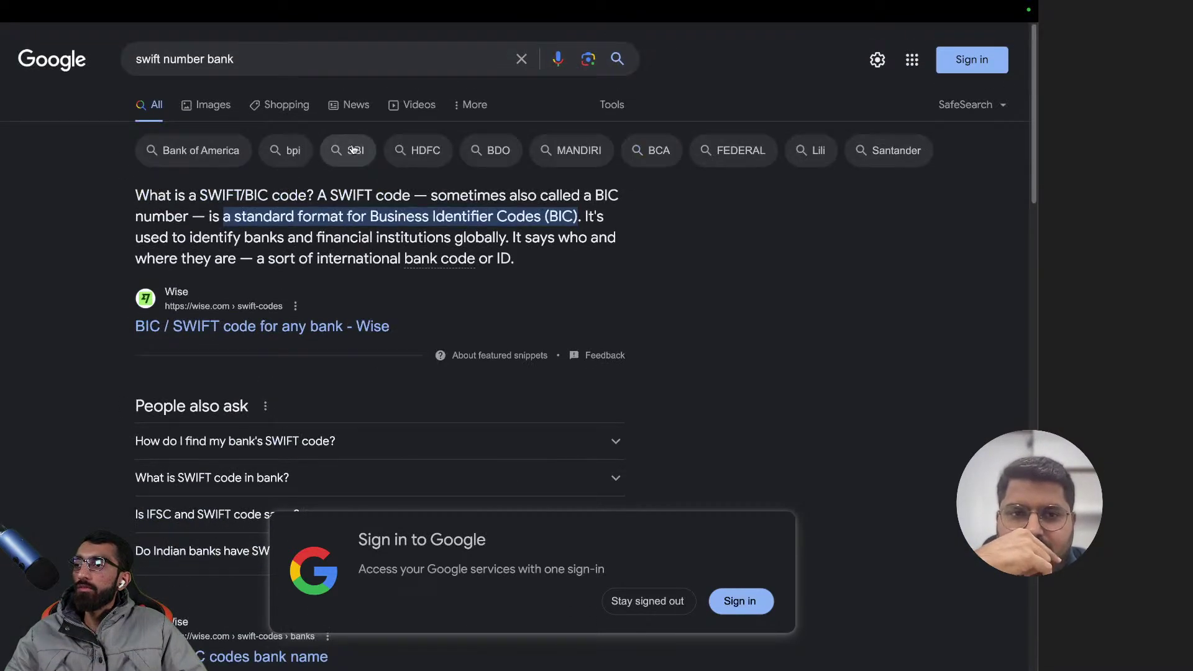
- Refine the search to 'SWIFT number for hdfc' and select part of the HDFCINBBXXX code
{"action": "left_click", "coordinate": [188, 59]}
{"action": "left_click", "coordinate": [249, 59]}
{"action": "key", "text": "BackSpace"}
{"action": "key", "text": "BackSpace"}
{"action": "key", "text": "BackSpace"}
{"action": "key", "text": "BackSpace"}
{"action": "type", "text": "f"}
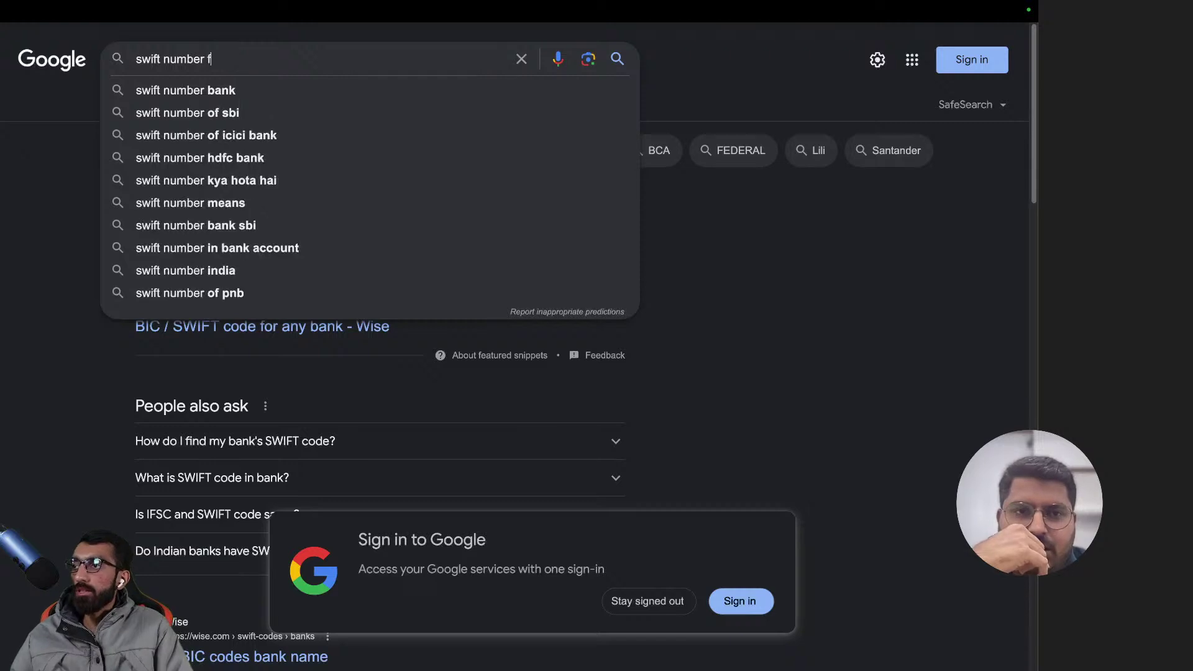
{"action": "type", "text": "or hdfc"}
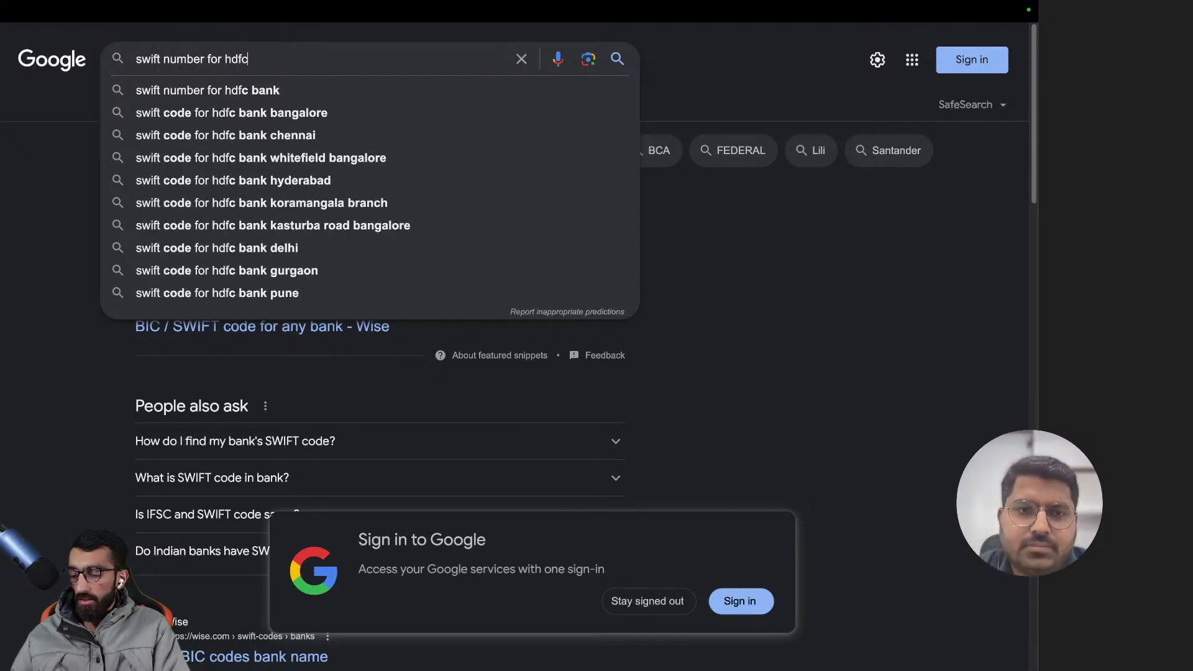
{"action": "key", "text": "Return"}
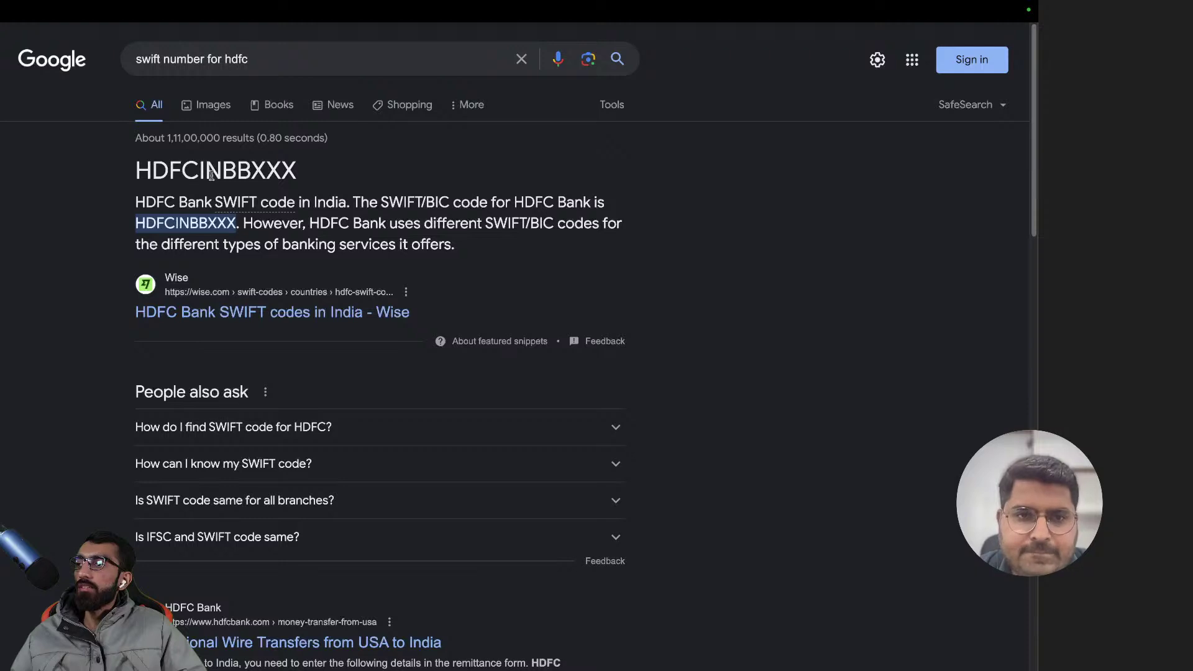
{"action": "left_click_drag", "start_coordinate": [309, 176], "coordinate": [249, 173]}
- Search for HDFC's Jagdalpur branch and copy HDFC0002439 from the first result
{"action": "left_click", "coordinate": [264, 58]}
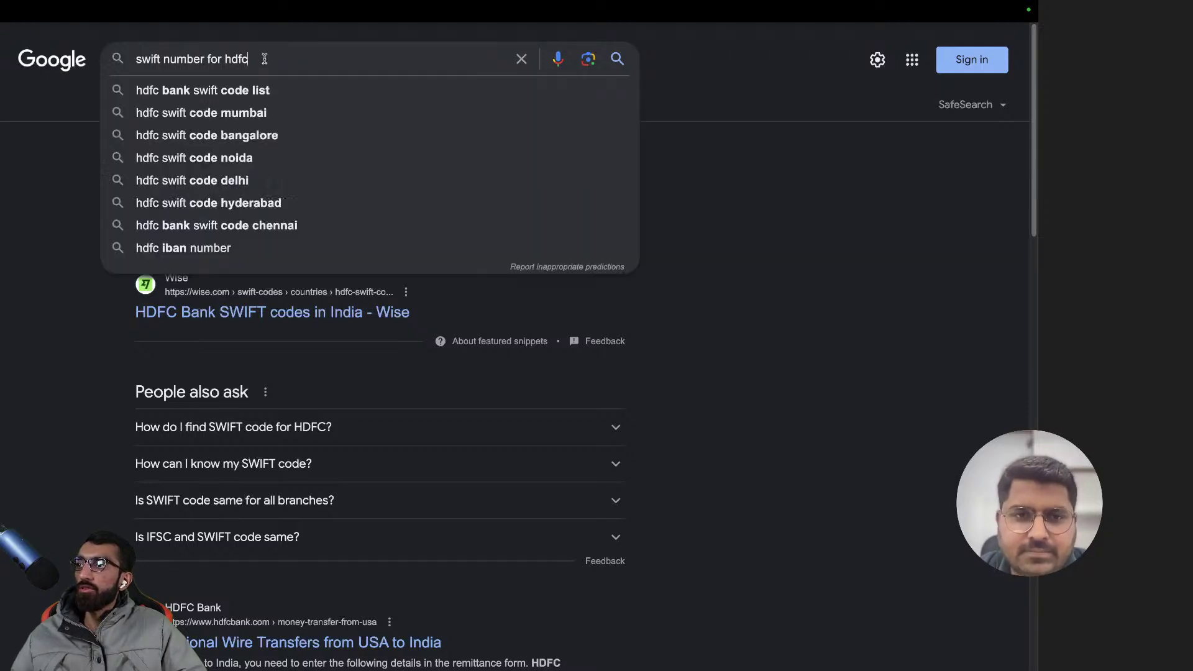
{"action": "type", "text": "bangalore"}
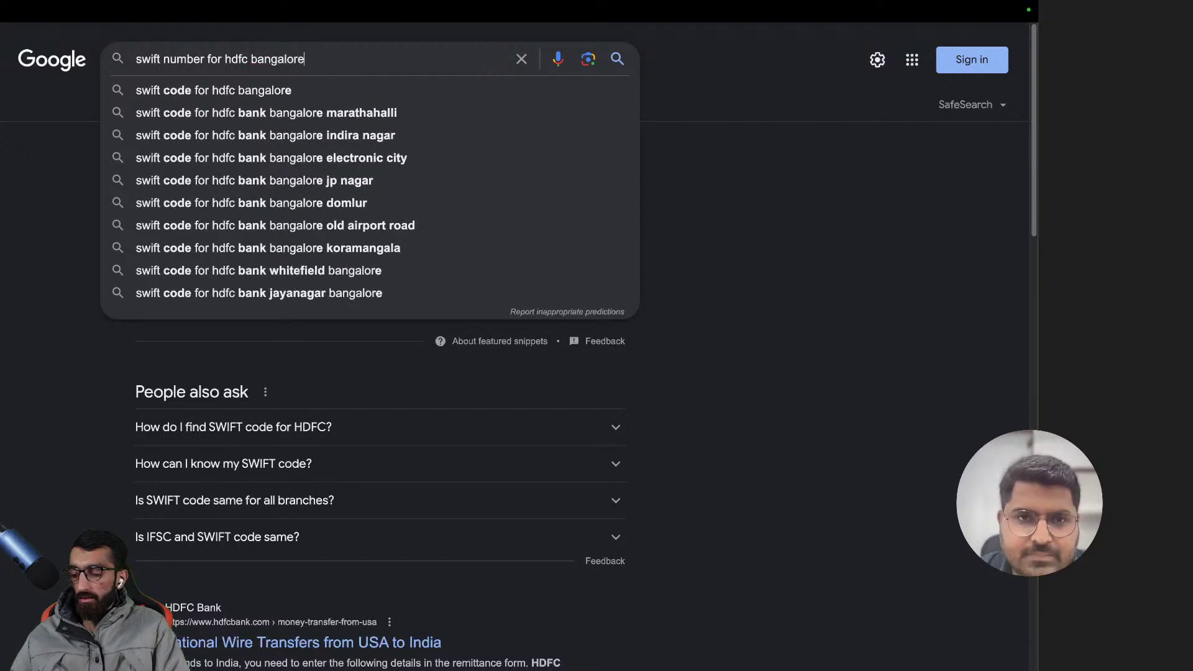
{"action": "key", "text": "BackSpace"}
{"action": "key", "text": "BackSpace"}
{"action": "key", "text": "BackSpace"}
{"action": "key", "text": "BackSpace"}
{"action": "key", "text": "BackSpace"}
{"action": "key", "text": "BackSpace"}
{"action": "key", "text": "BackSpace"}
{"action": "key", "text": "BackSpace"}
{"action": "key", "text": "BackSpace"}
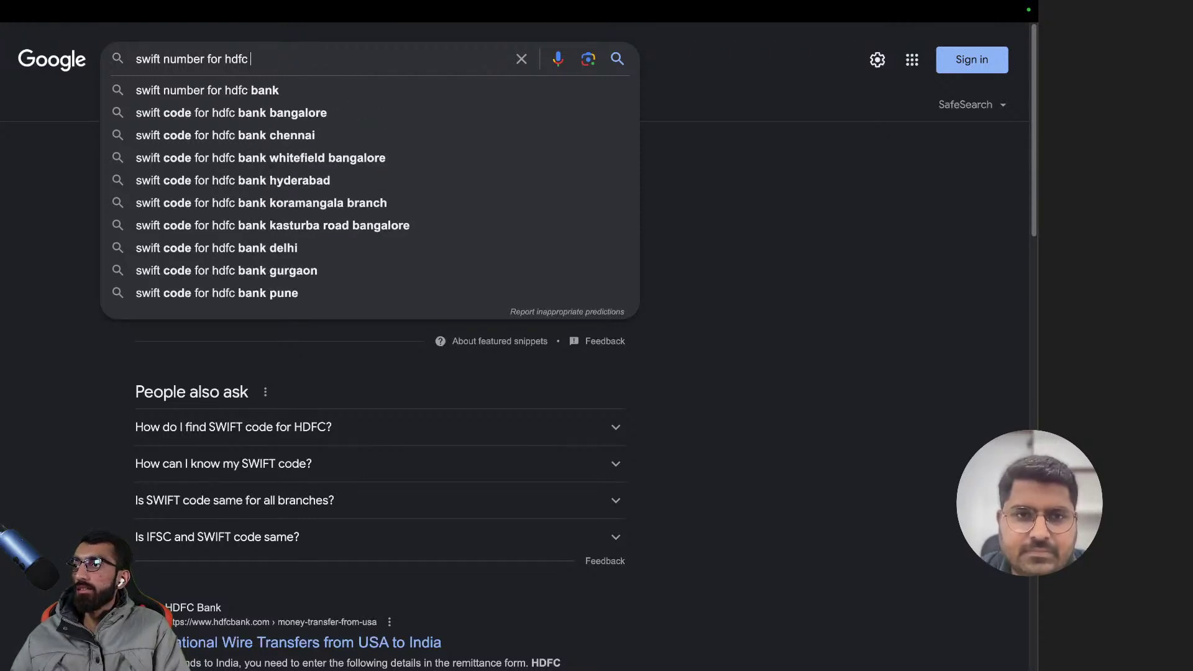
{"action": "type", "text": "jagdalpur"}
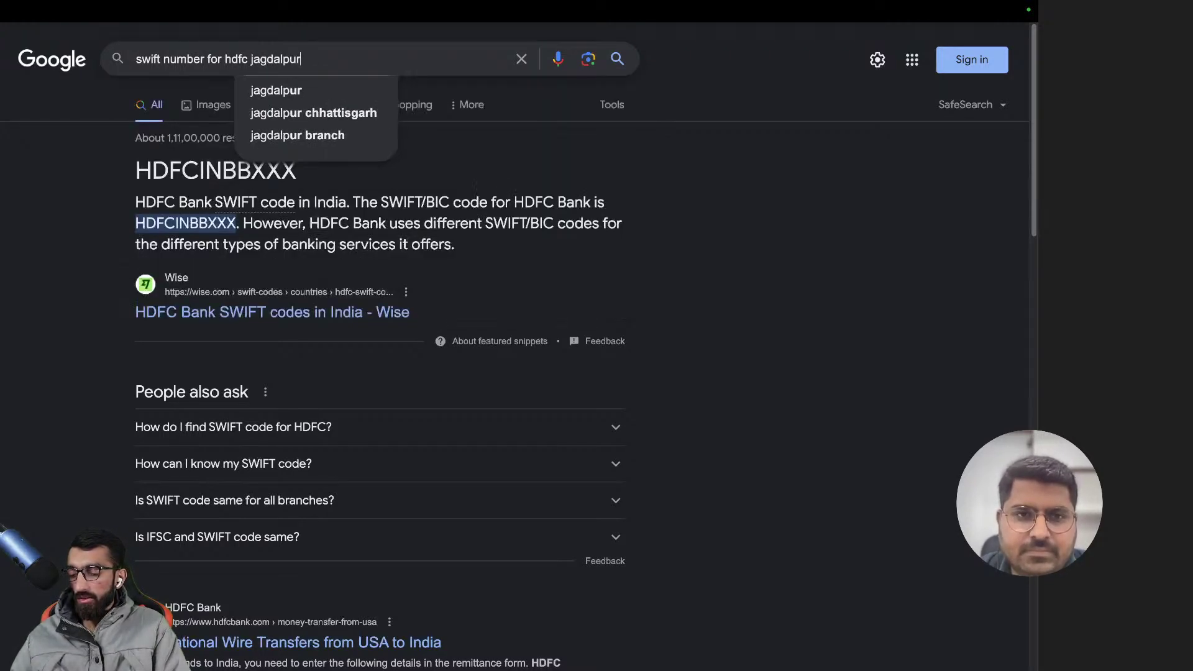
{"action": "key", "text": "Return"}
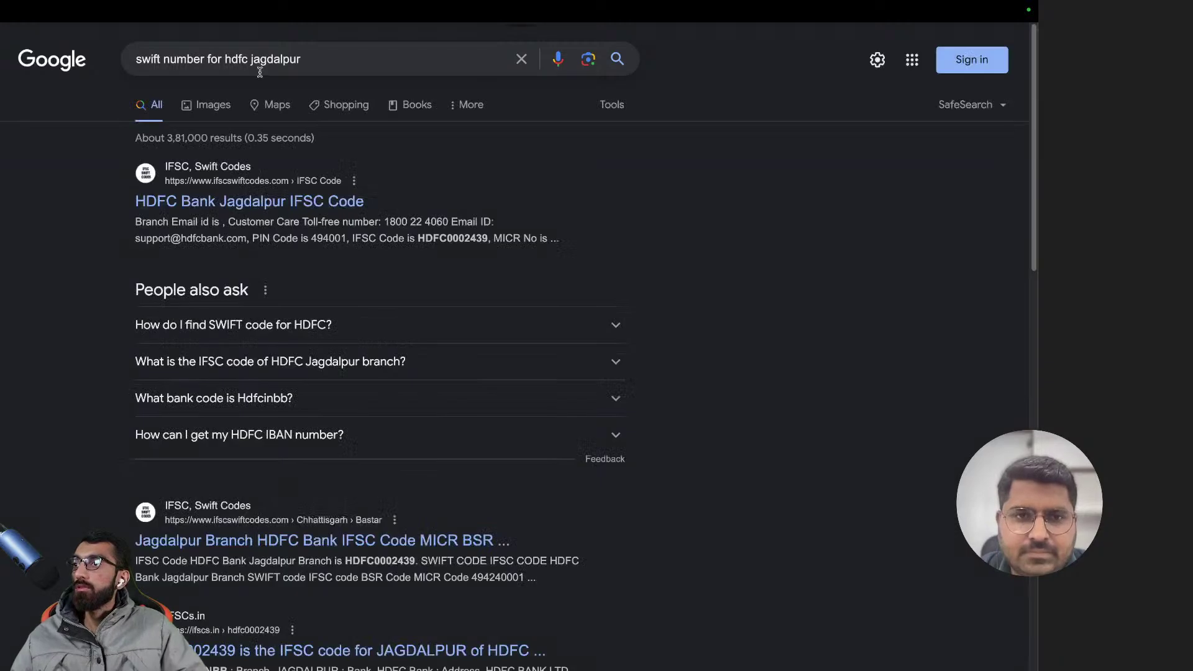
{"action": "left_click_drag", "start_coordinate": [487, 238], "coordinate": [420, 240]}
{"action": "right_click", "coordinate": [433, 238]}
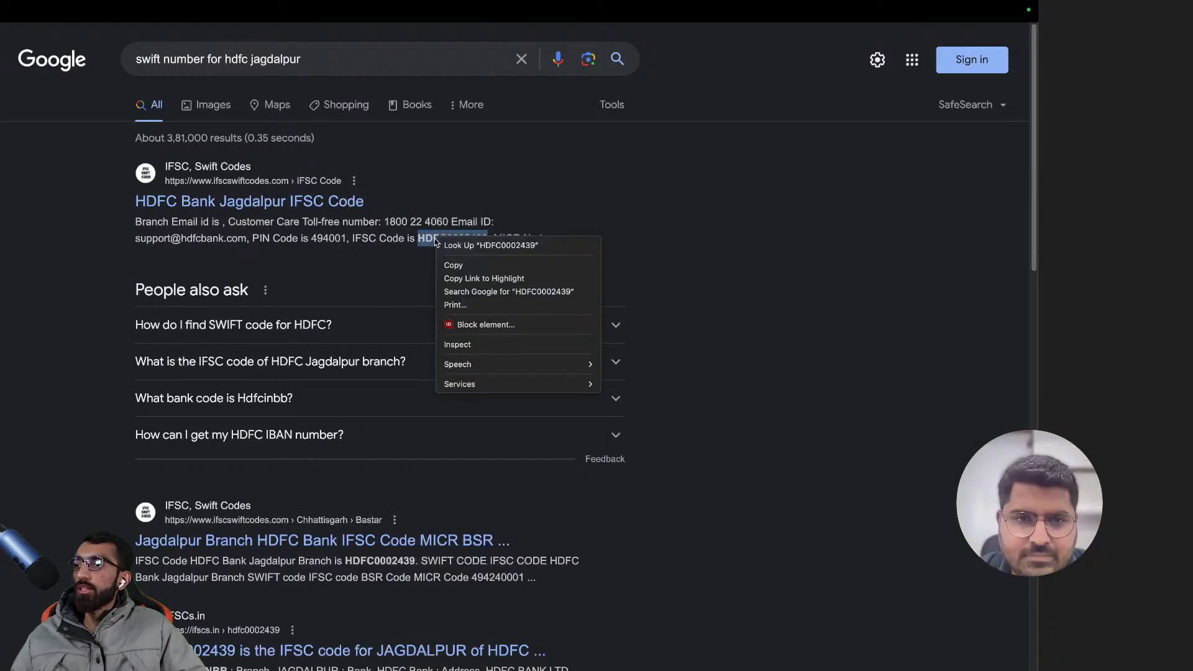
{"action": "left_click", "coordinate": [465, 259]}
{"action": "key", "text": "super+t"}
- Paste HDFC0002439 into the SWIFT number field and save the HDFC bank record
{"action": "key", "text": "Return"}
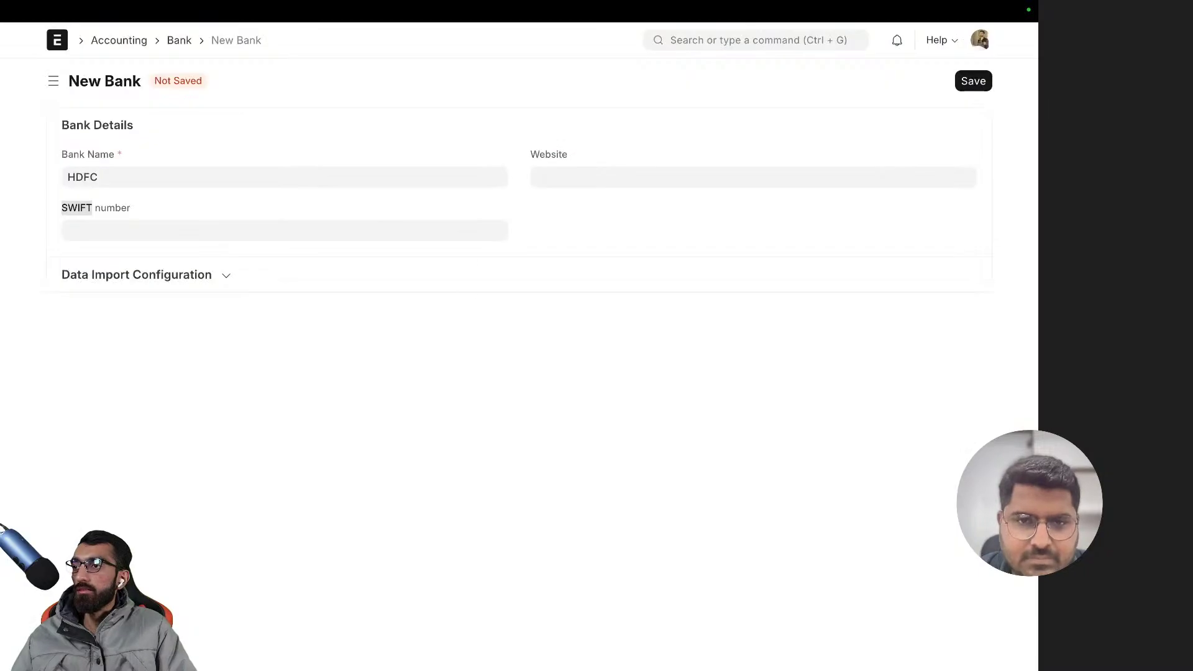
{"action": "left_click", "coordinate": [252, 232]}
{"action": "key", "text": "super+v"}
{"action": "left_click", "coordinate": [314, 124]}
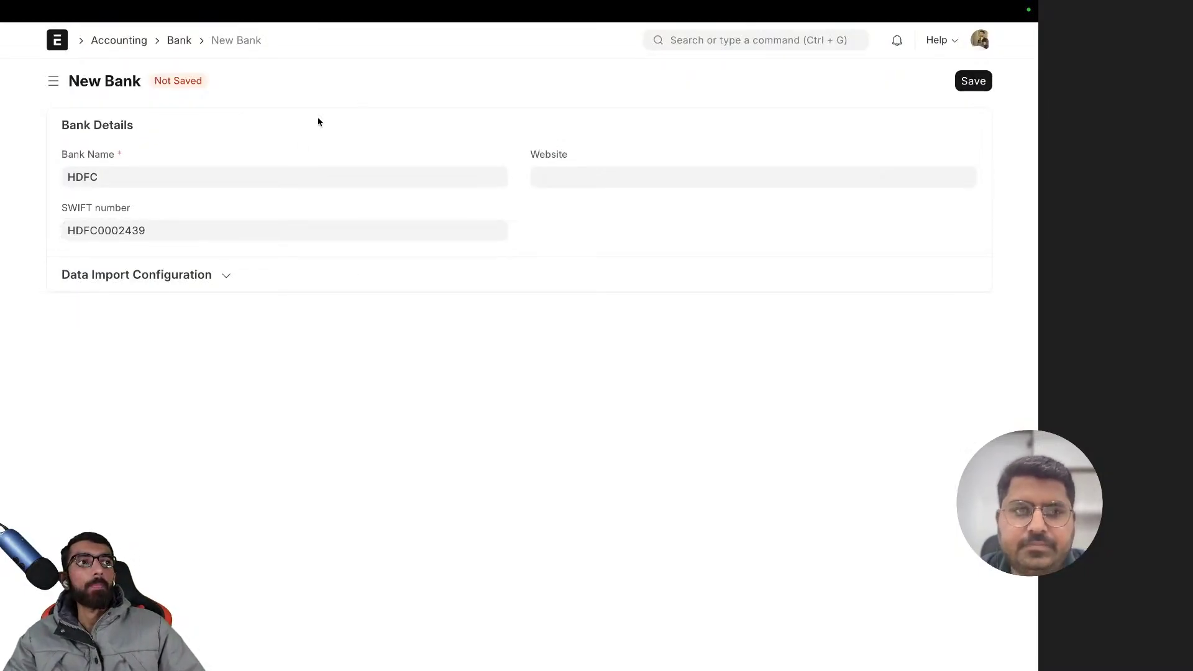
{"action": "left_click", "coordinate": [986, 84]}
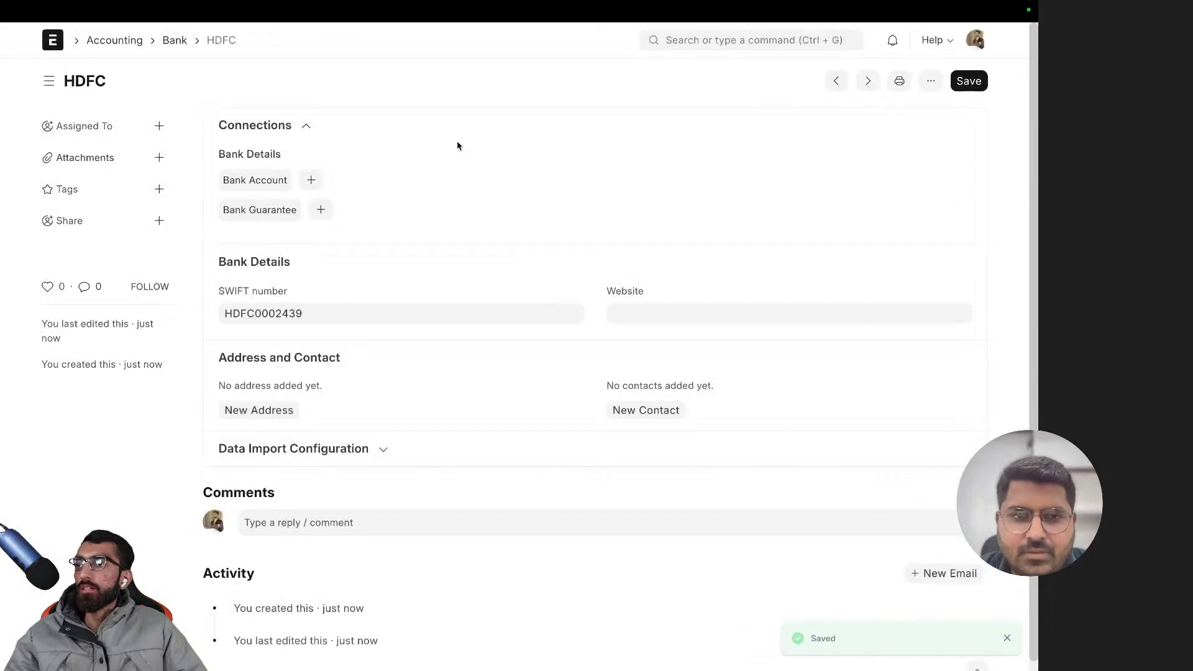
{"action": "scroll", "coordinate": [365, 240], "scroll_direction": "down", "scroll_amount": 1}
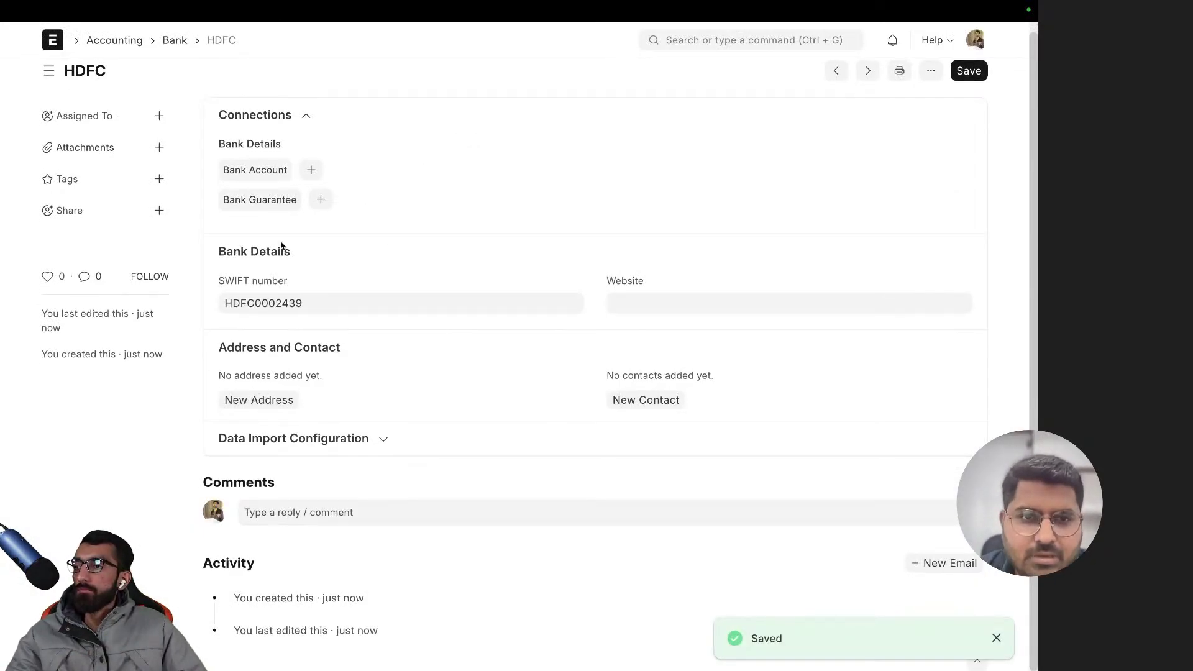
{"action": "scroll", "coordinate": [365, 223], "scroll_direction": "up", "scroll_amount": 1}
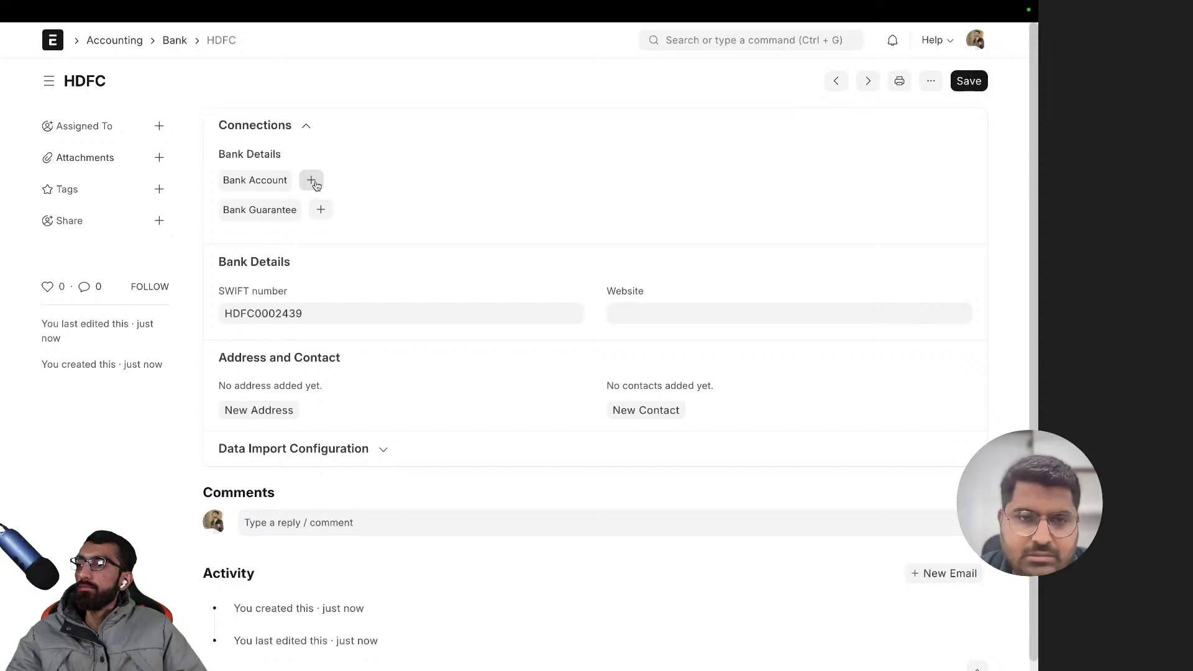
- Start a new HDFC bank account named 'HDFC Current Account'
{"action": "left_click", "coordinate": [314, 184]}
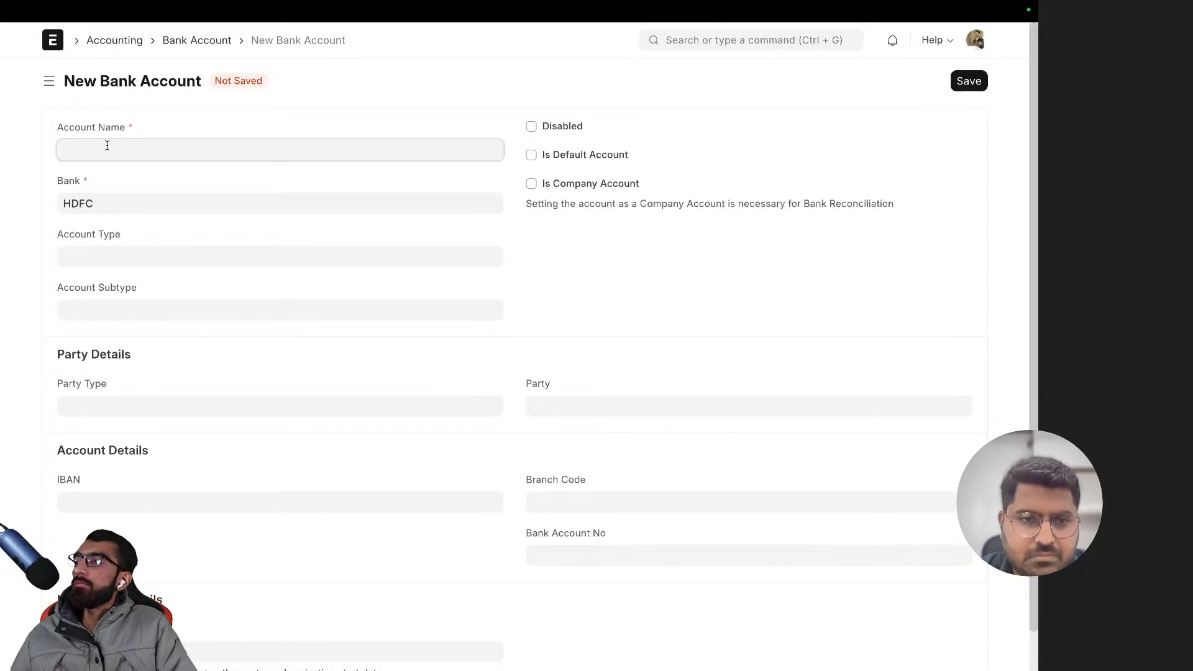
{"action": "type", "text": "CUrrent"}
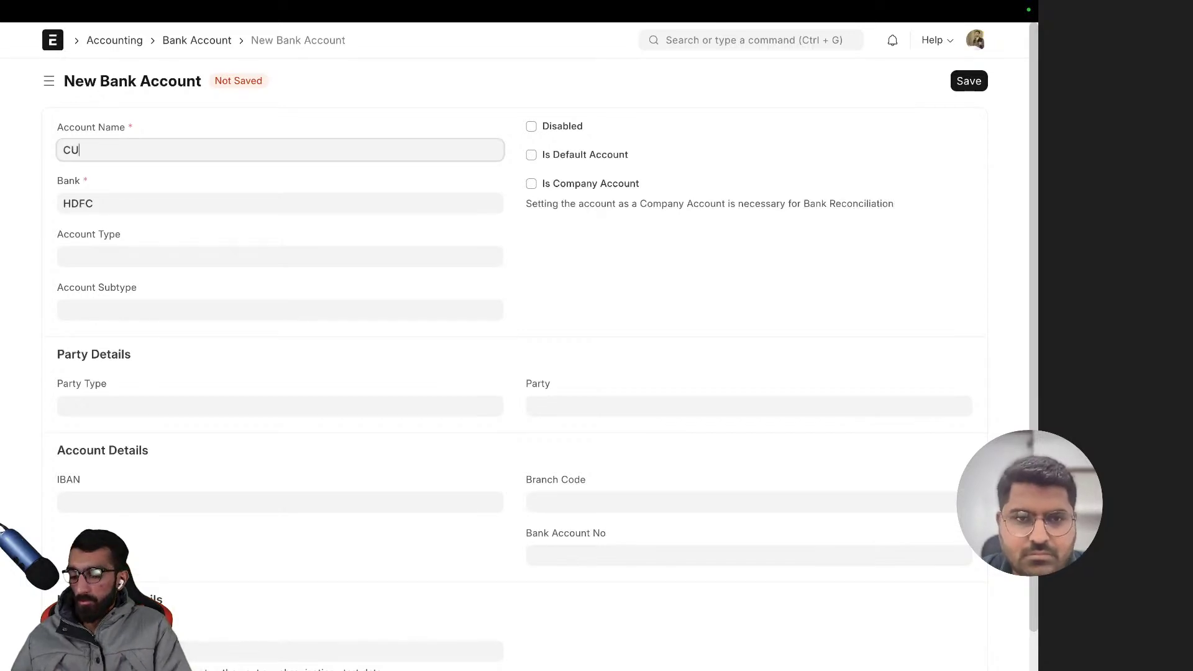
{"action": "key", "text": "BackSpace"}
{"action": "key", "text": "BackSpace"}
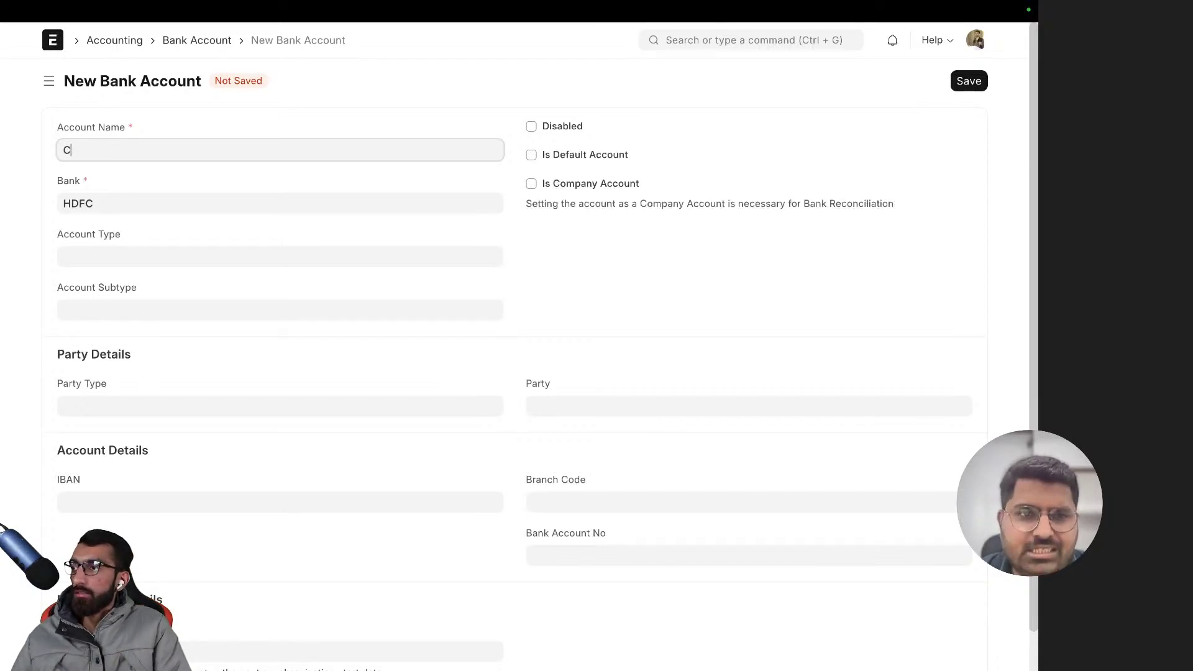
{"action": "type", "text": "ur"}
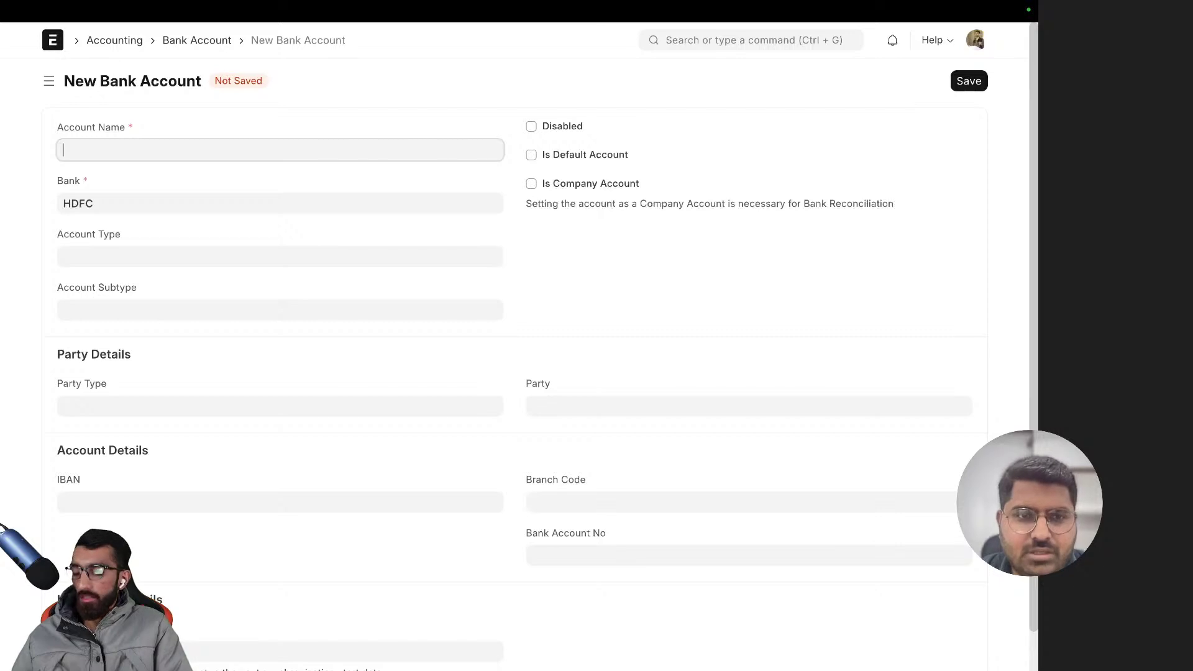
{"action": "type", "text": "HDFC Ci"}
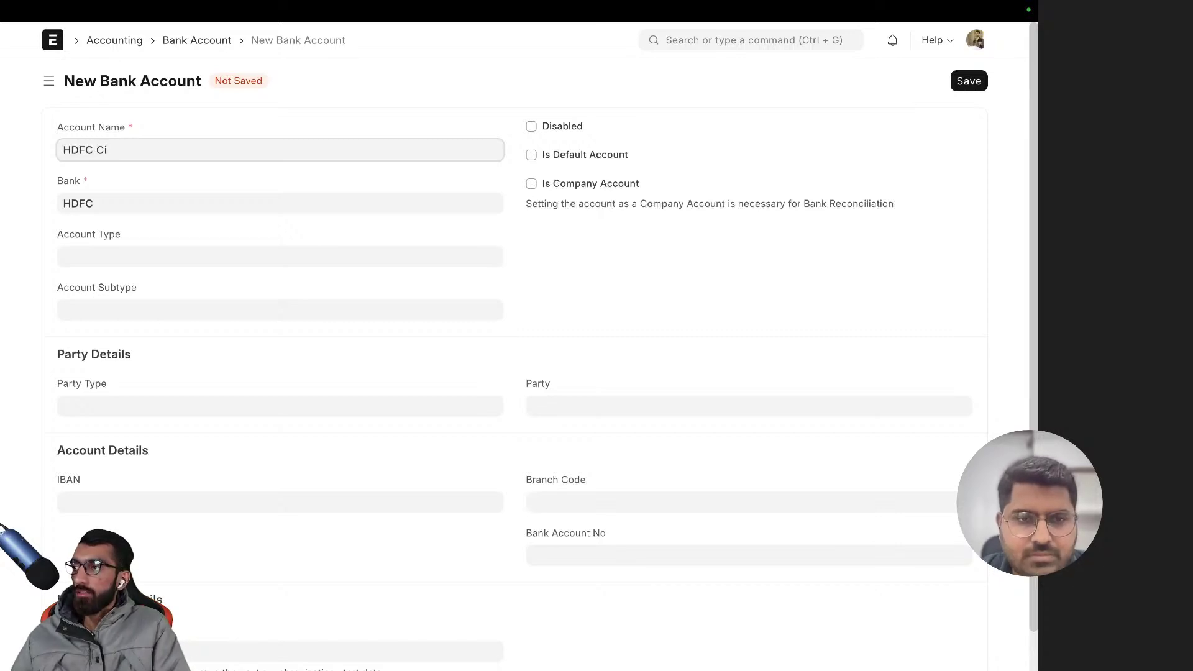
{"action": "type", "text": "rrent Account"}
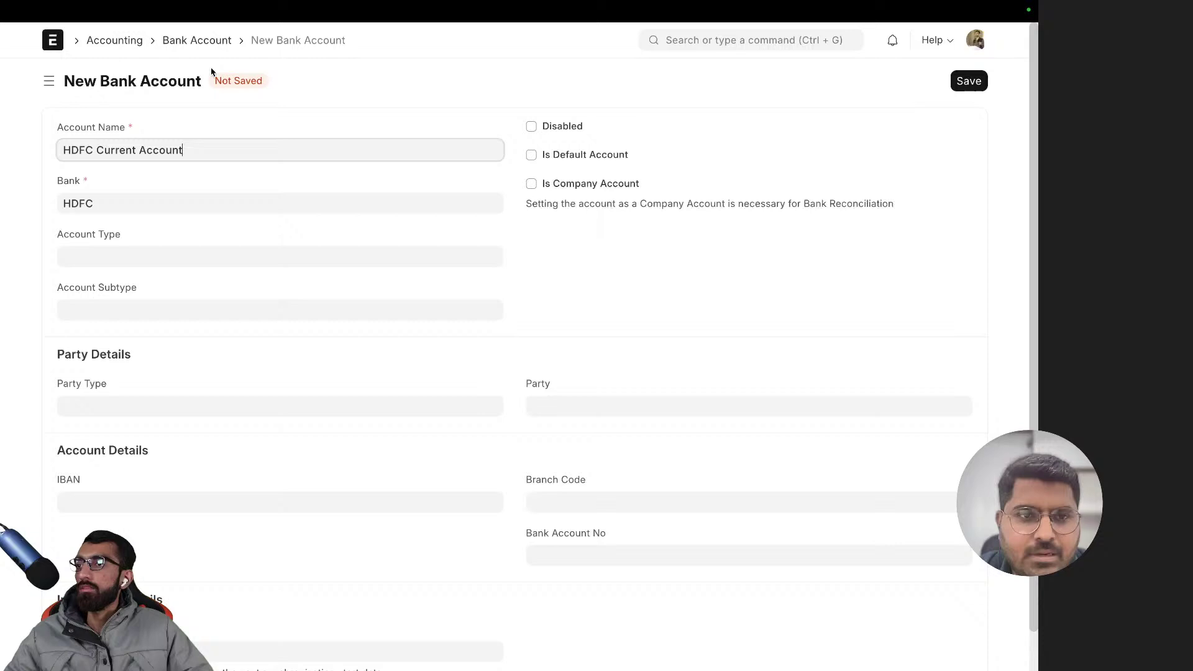
{"action": "left_click", "coordinate": [359, 112]}
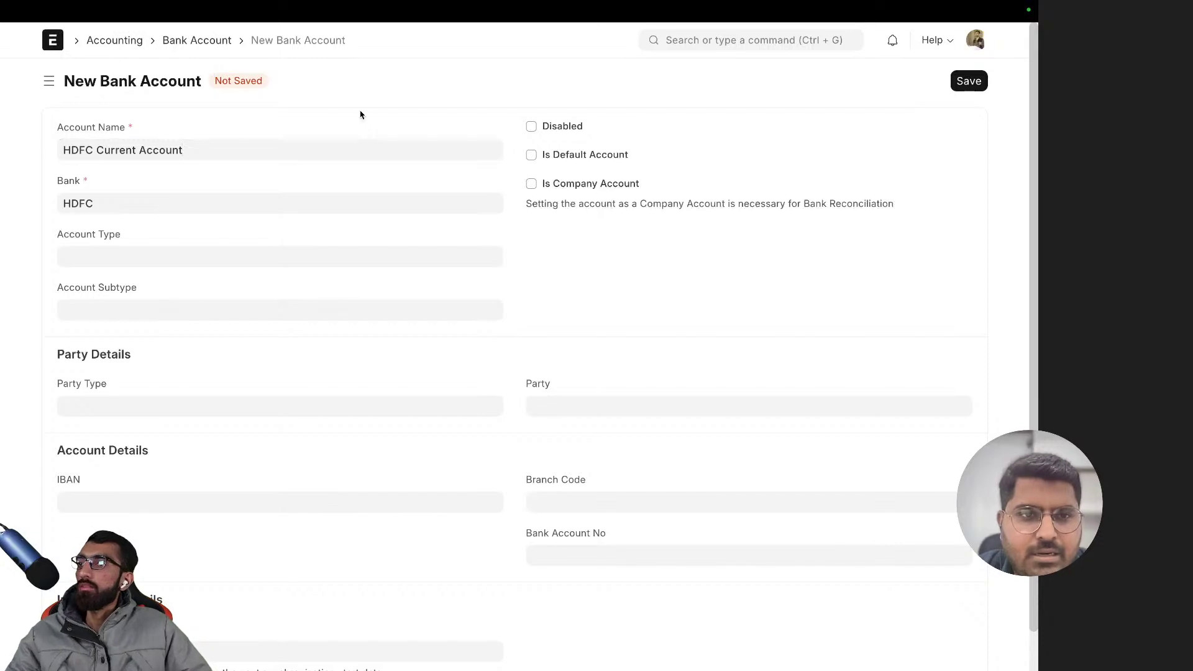
{"action": "scroll", "coordinate": [390, 143], "scroll_direction": "down", "scroll_amount": 1}
- Create and save a new bank account type 'Current' from the Account Type field
{"action": "left_click", "coordinate": [114, 231]}
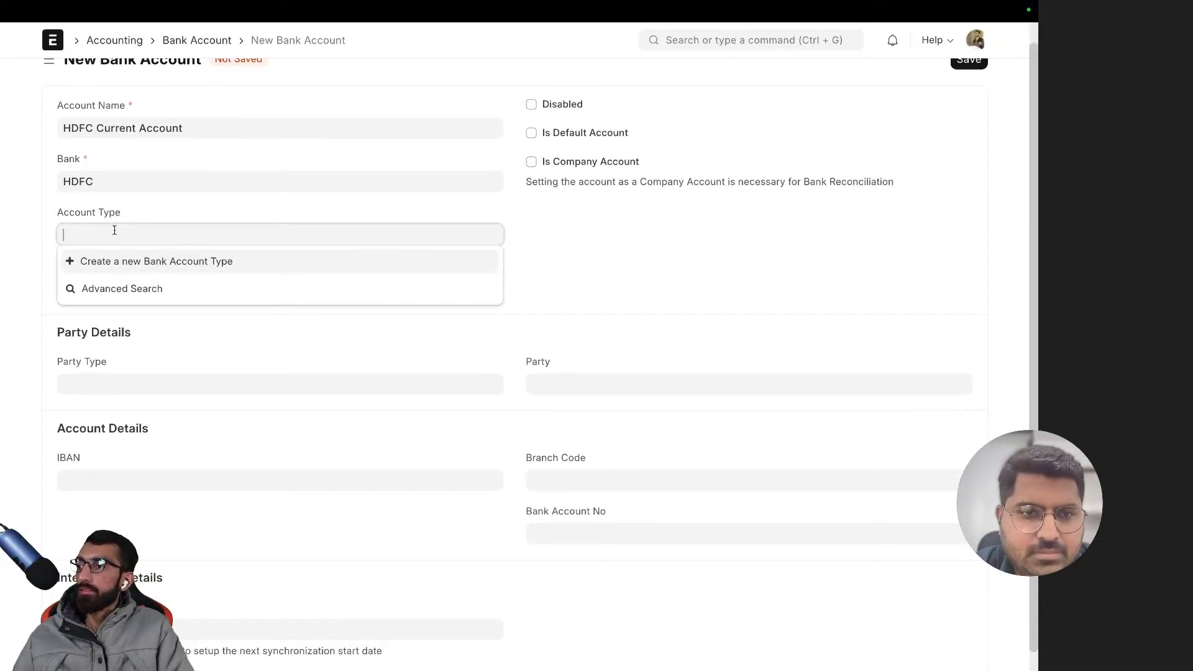
{"action": "left_click", "coordinate": [147, 261]}
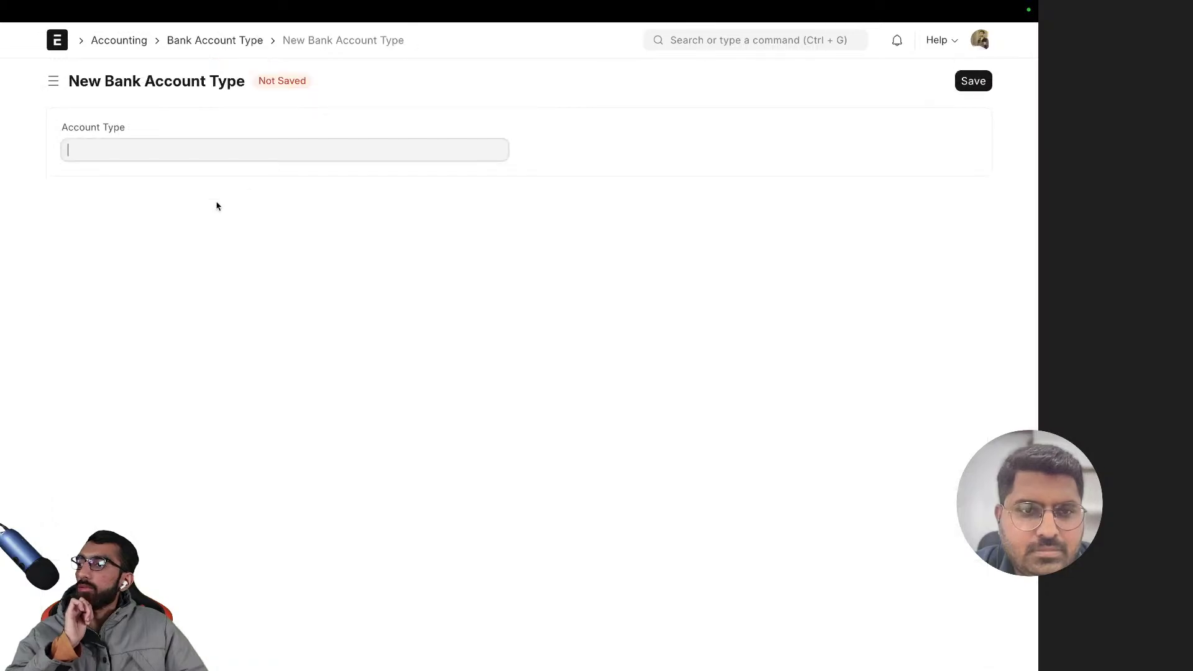
{"action": "type", "text": "Current"}
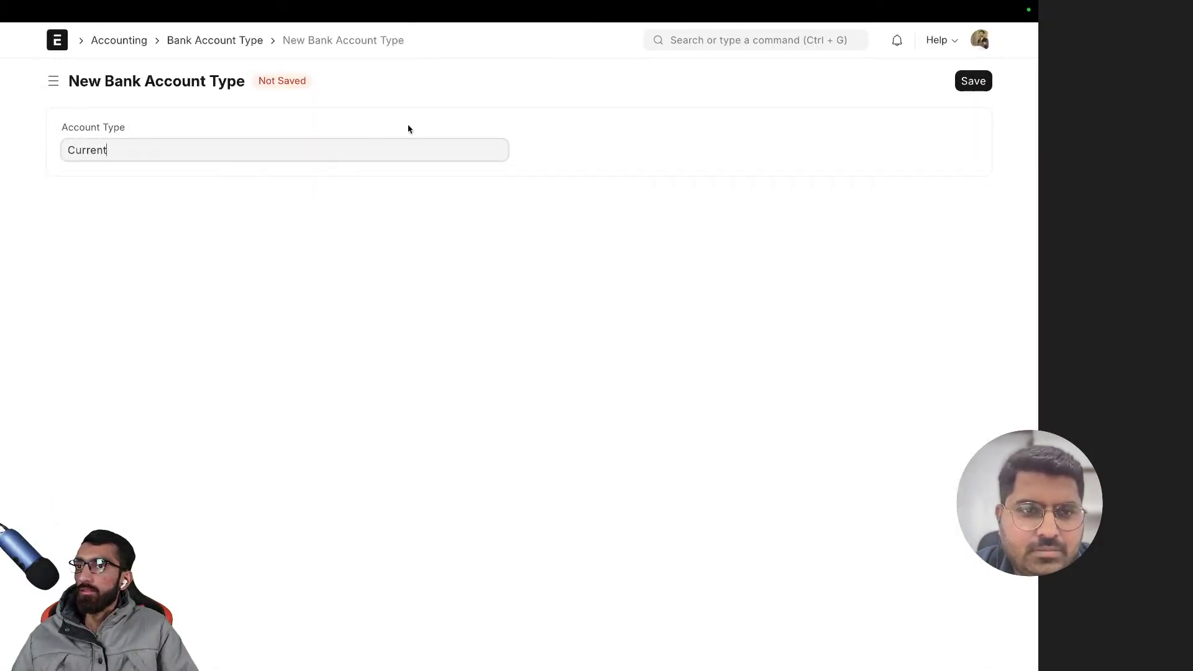
{"action": "left_click", "coordinate": [961, 81]}
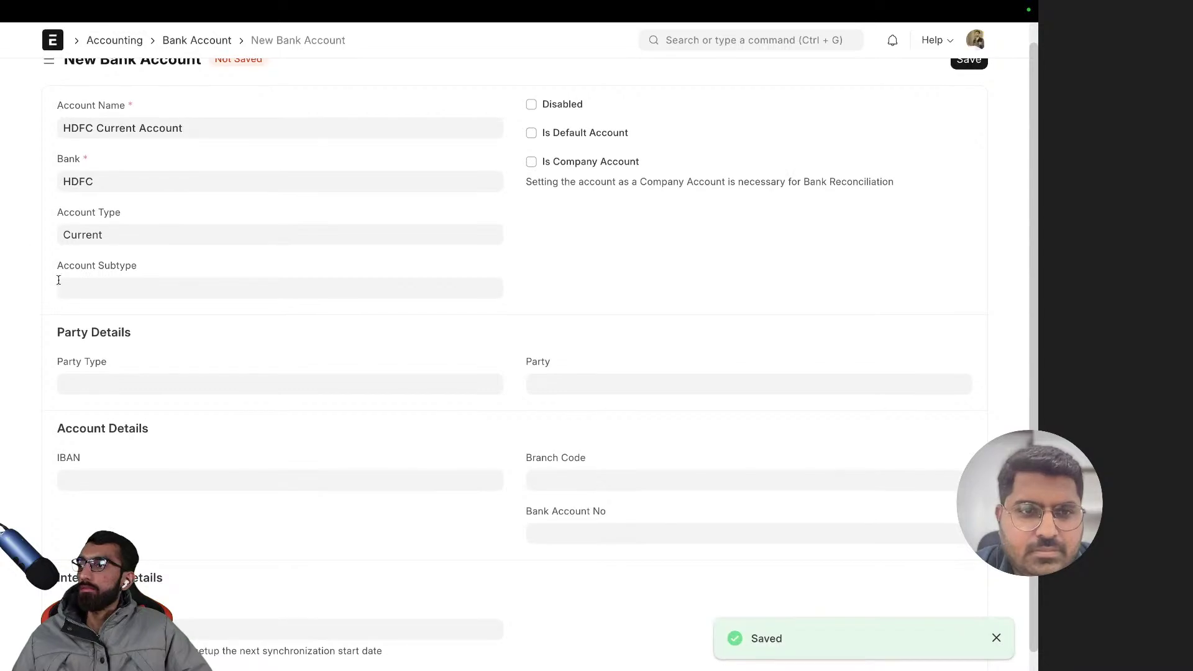
{"action": "scroll", "coordinate": [514, 244], "scroll_direction": "up", "scroll_amount": 1}
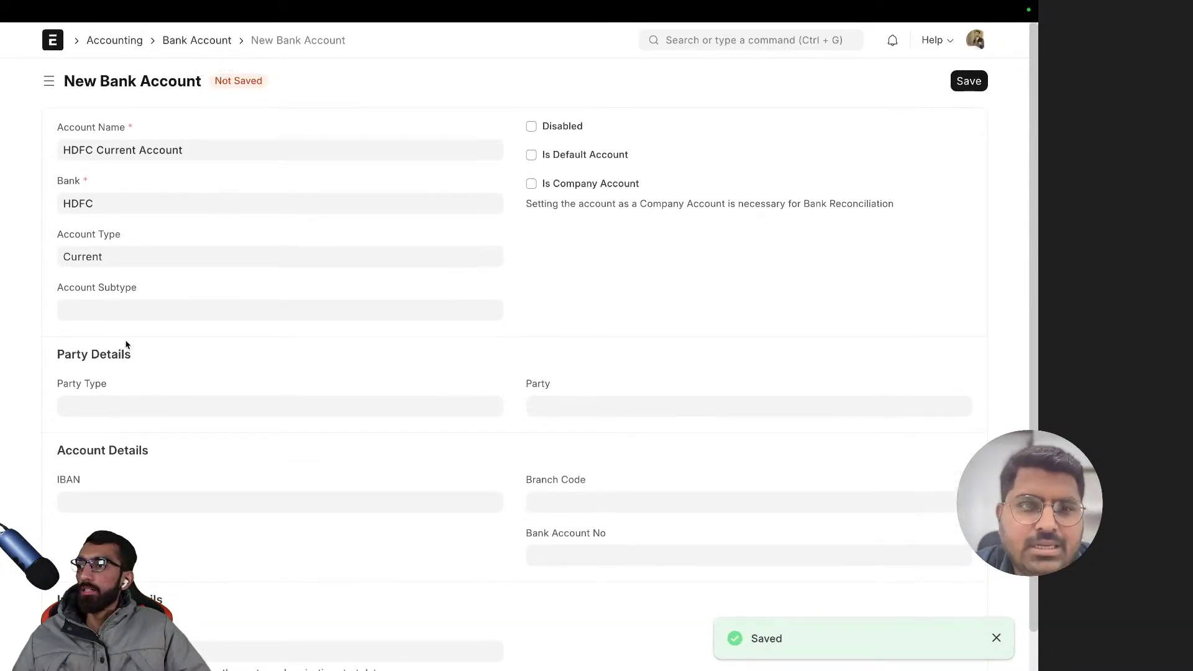
{"action": "scroll", "coordinate": [376, 380], "scroll_direction": "down", "scroll_amount": 1}
{"action": "scroll", "coordinate": [375, 378], "scroll_direction": "up", "scroll_amount": 1}
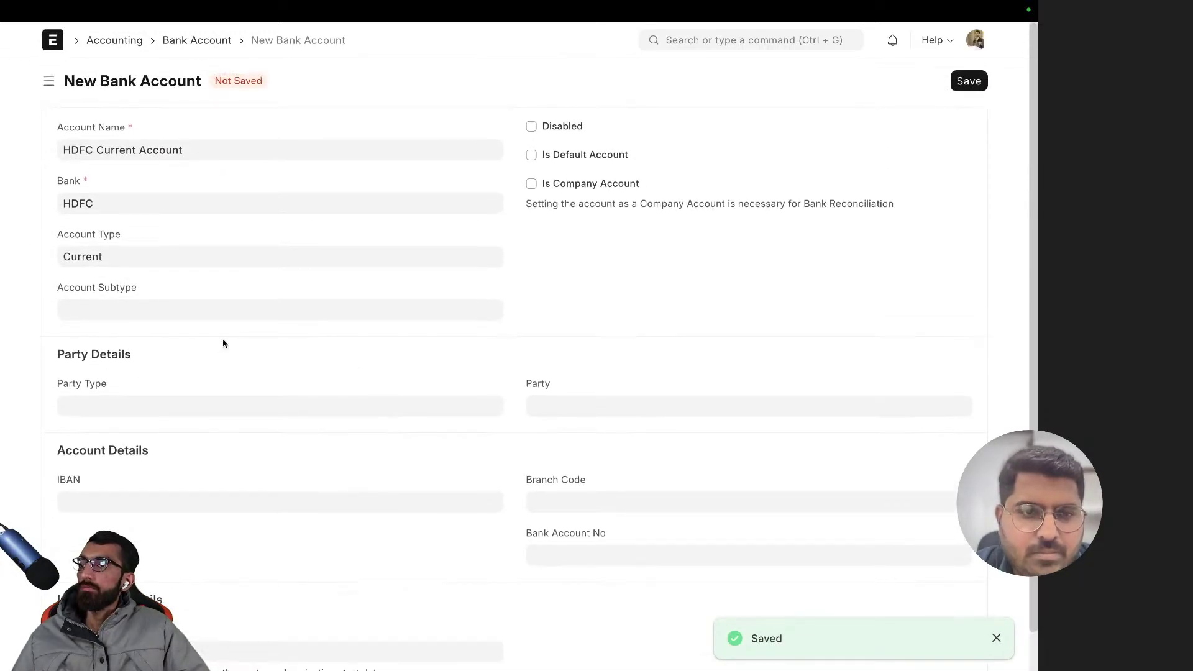
{"action": "left_click", "coordinate": [163, 309]}
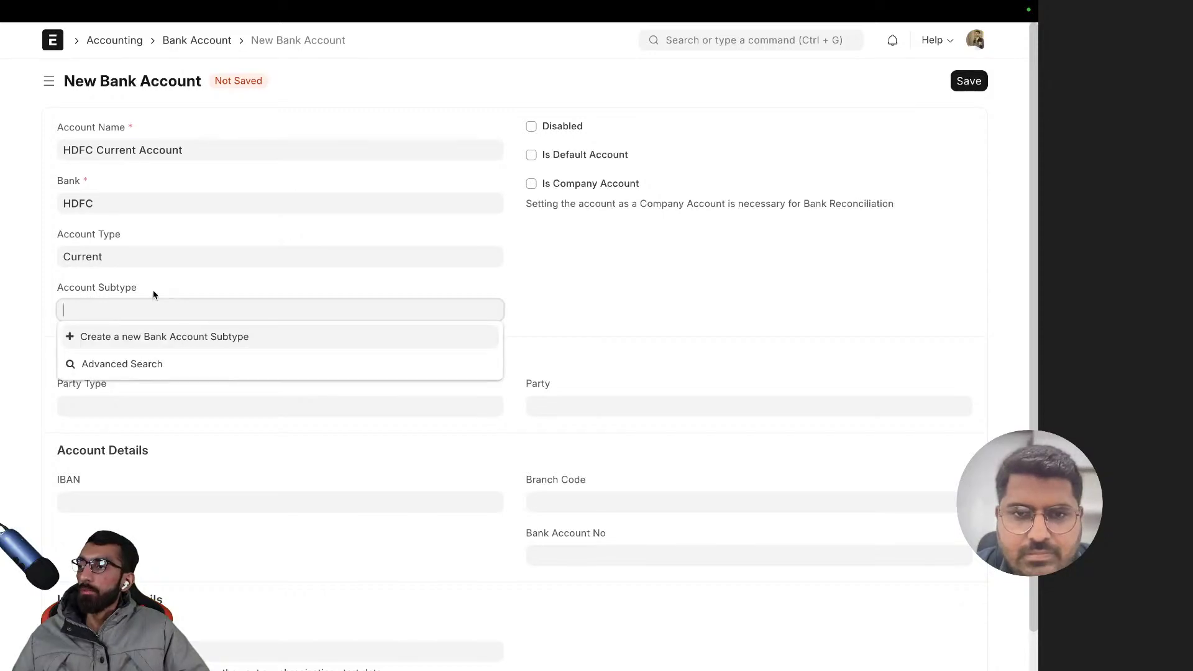
- Leave Account Subtype empty and tick Is Default Account on the HDFC Current Account
{"action": "left_click", "coordinate": [152, 293]}
{"action": "left_click", "coordinate": [147, 310]}
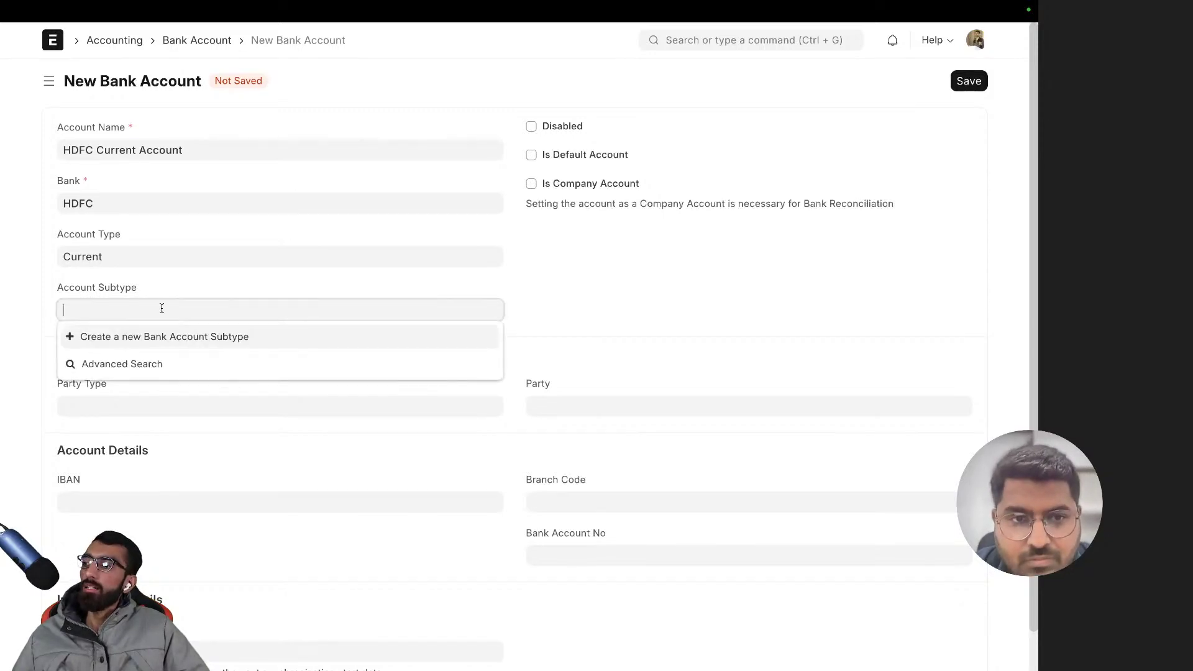
{"action": "left_click", "coordinate": [182, 290]}
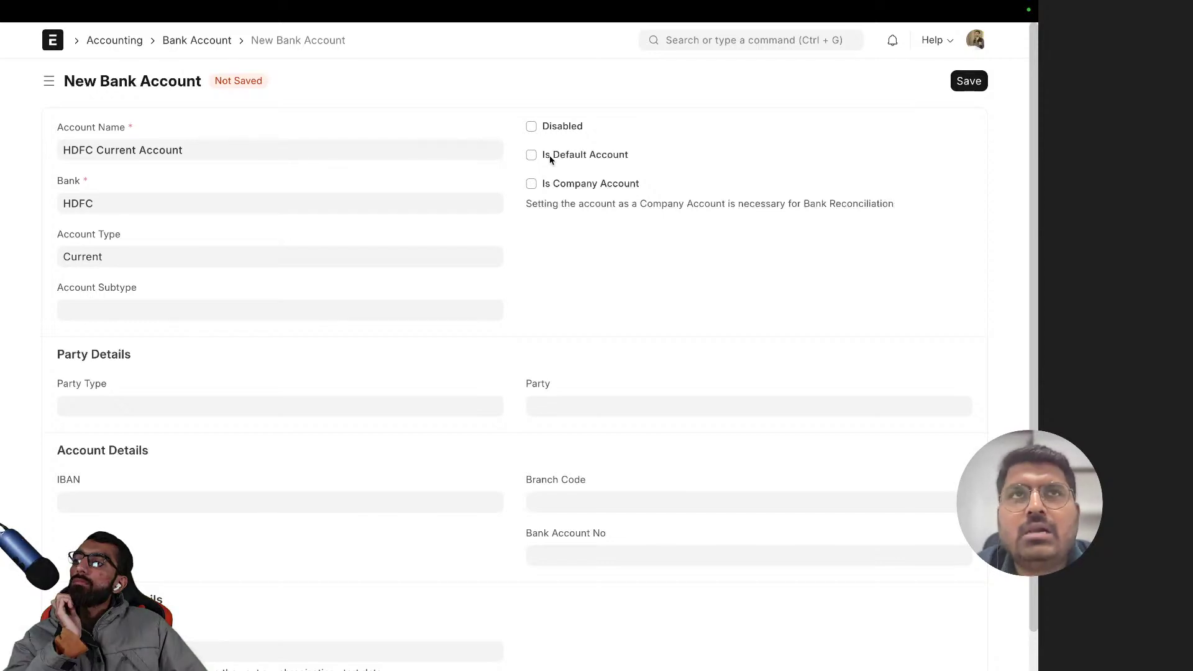
{"action": "left_click", "coordinate": [550, 160]}
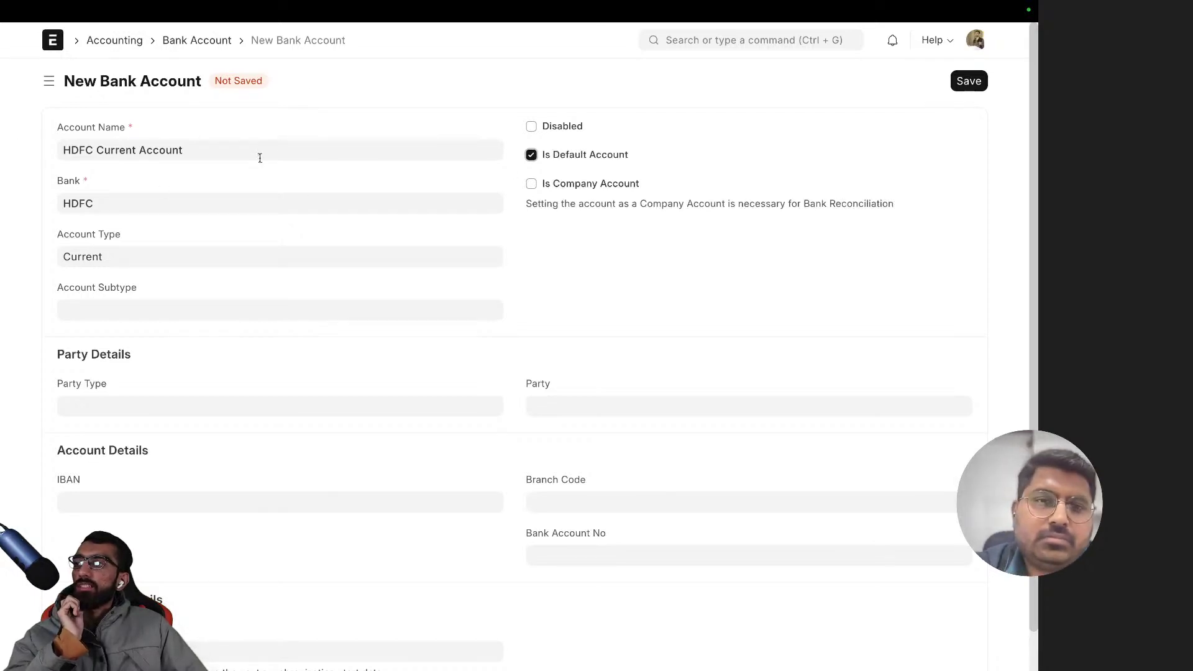
{"action": "left_click", "coordinate": [582, 157]}
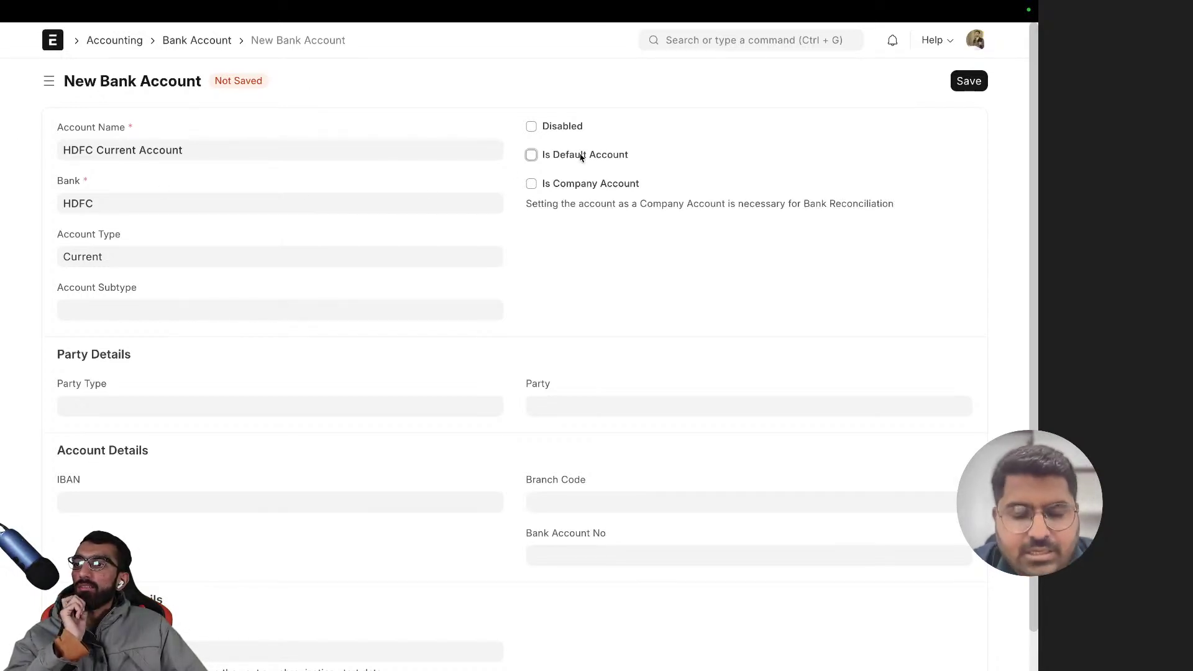
{"action": "left_click", "coordinate": [582, 156]}
{"action": "left_click", "coordinate": [551, 83]}
{"action": "scroll", "coordinate": [369, 252], "scroll_direction": "down", "scroll_amount": 1}
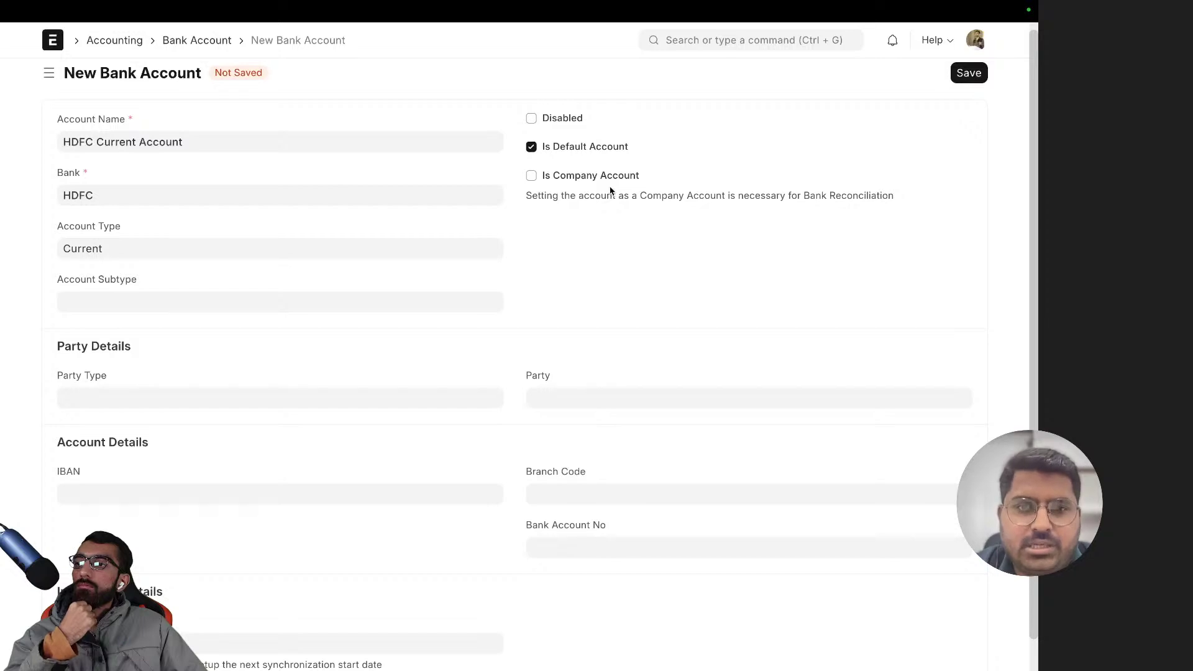
- Tick Is Company Account on the HDFC Current Account
{"action": "left_click", "coordinate": [622, 176]}
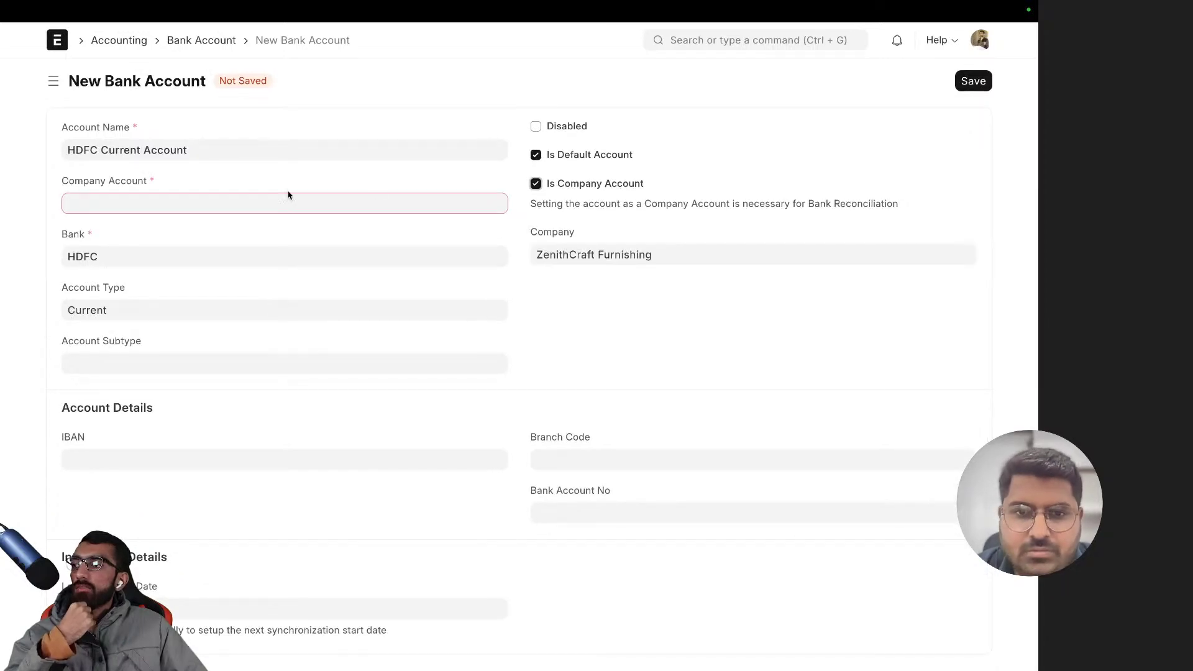
{"action": "left_click", "coordinate": [586, 188]}
{"action": "left_click", "coordinate": [586, 188]}
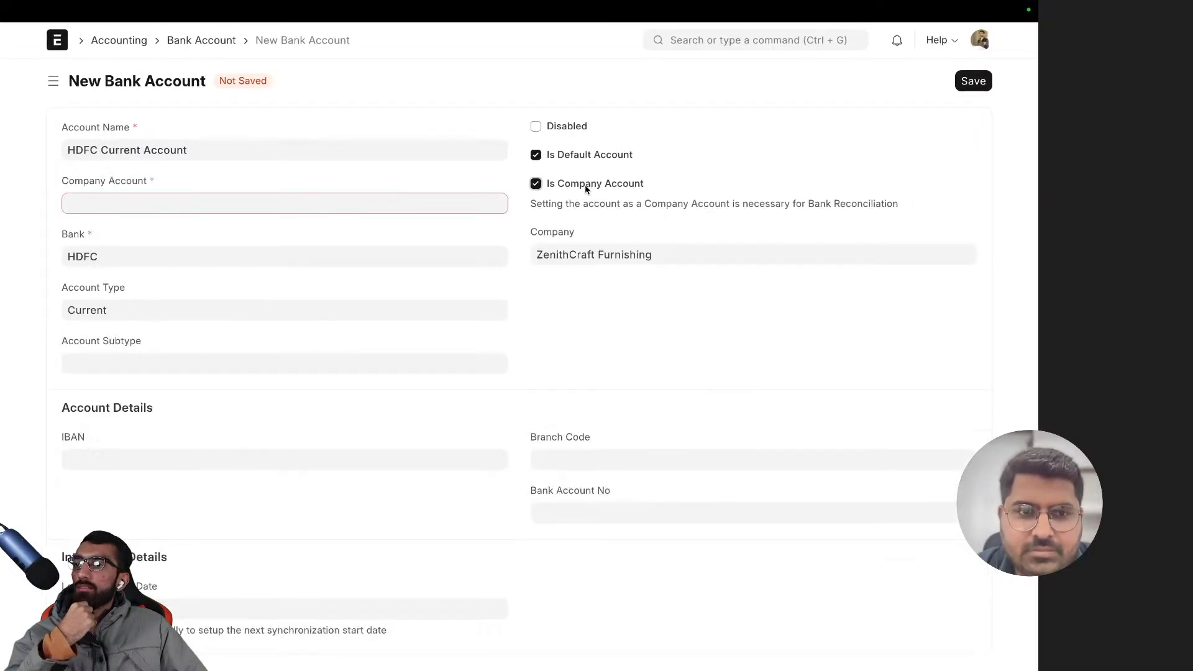
{"action": "left_click", "coordinate": [585, 188]}
{"action": "left_click", "coordinate": [586, 188]}
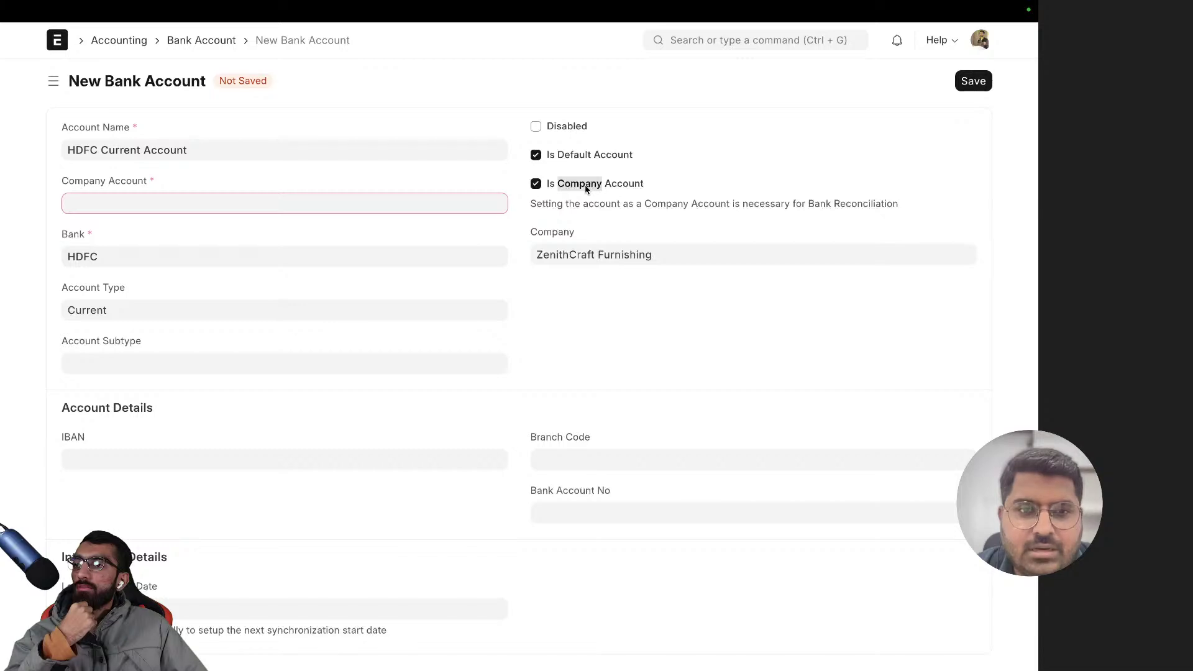
{"action": "left_click", "coordinate": [586, 188]}
{"action": "left_click", "coordinate": [586, 188]}
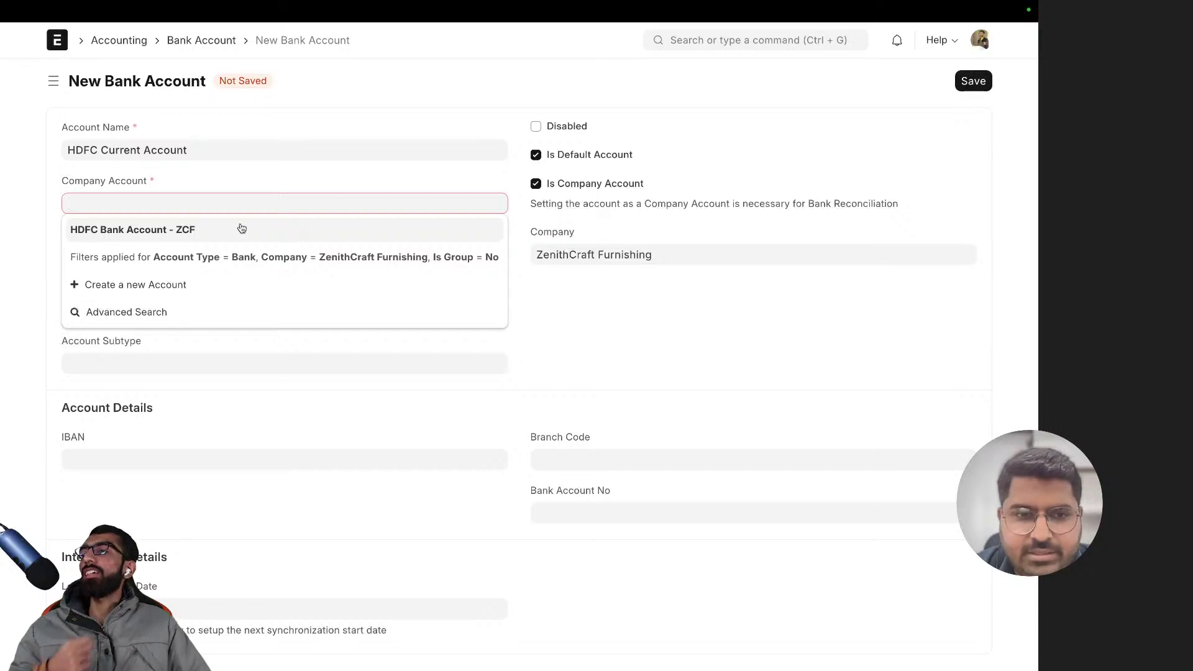
- Set the Company Account to HDFC Bank Account - ZCF, keeping Is Company Account ticked
{"action": "left_click", "coordinate": [242, 230]}
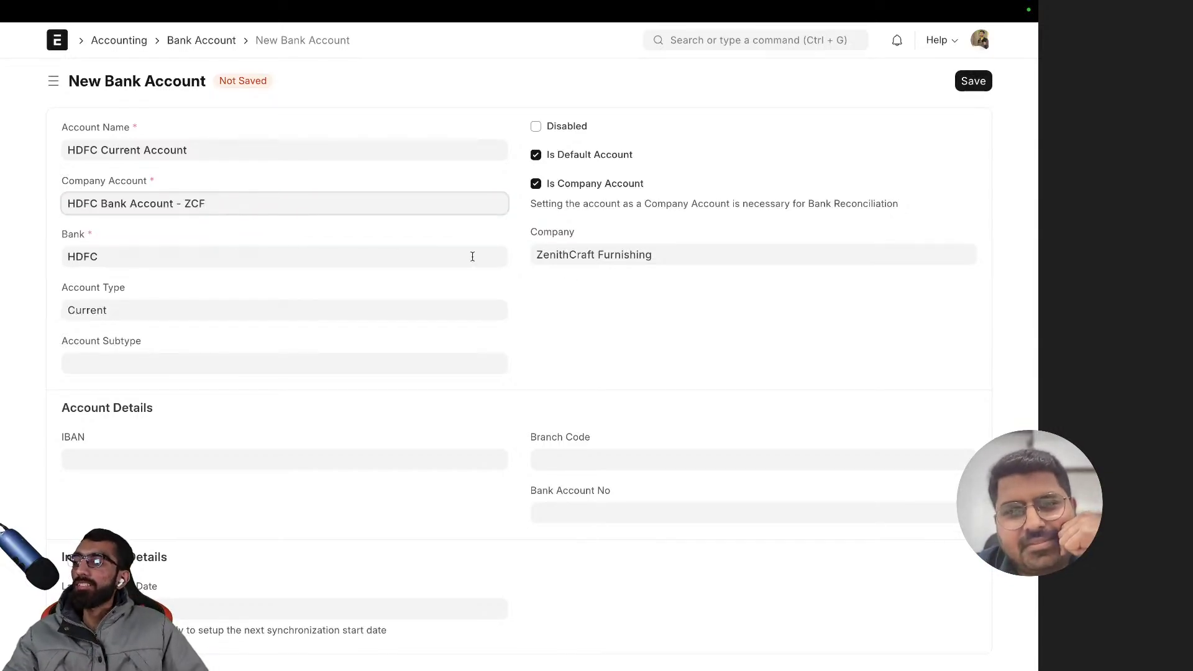
{"action": "left_click", "coordinate": [600, 228]}
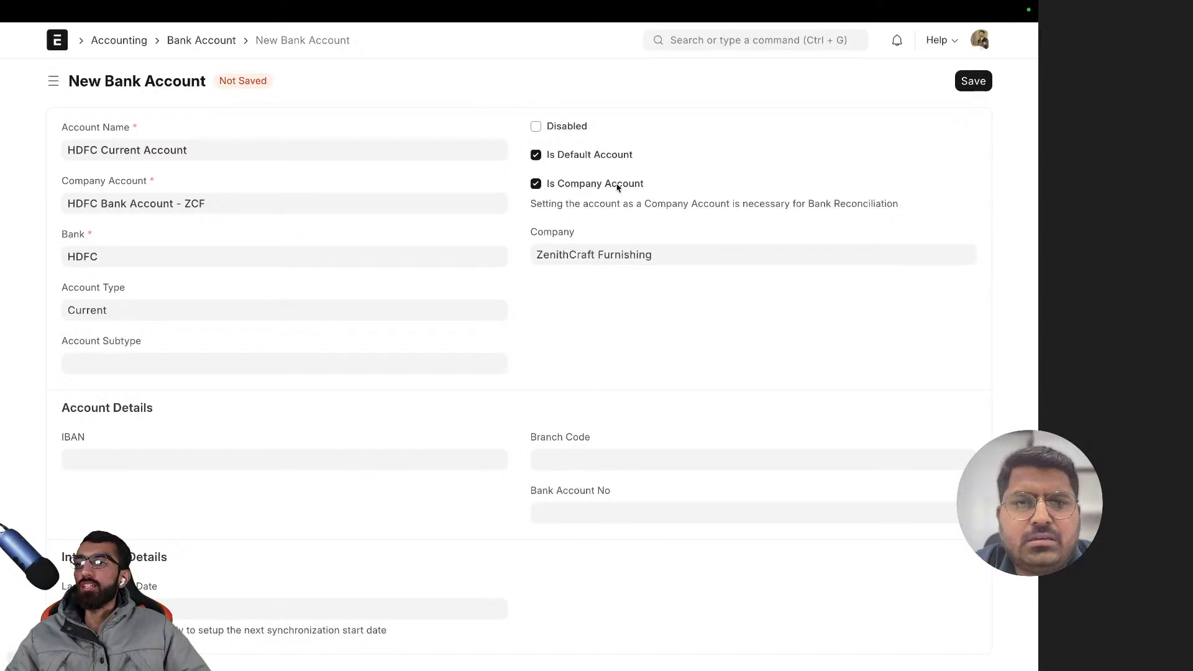
{"action": "left_click", "coordinate": [569, 184]}
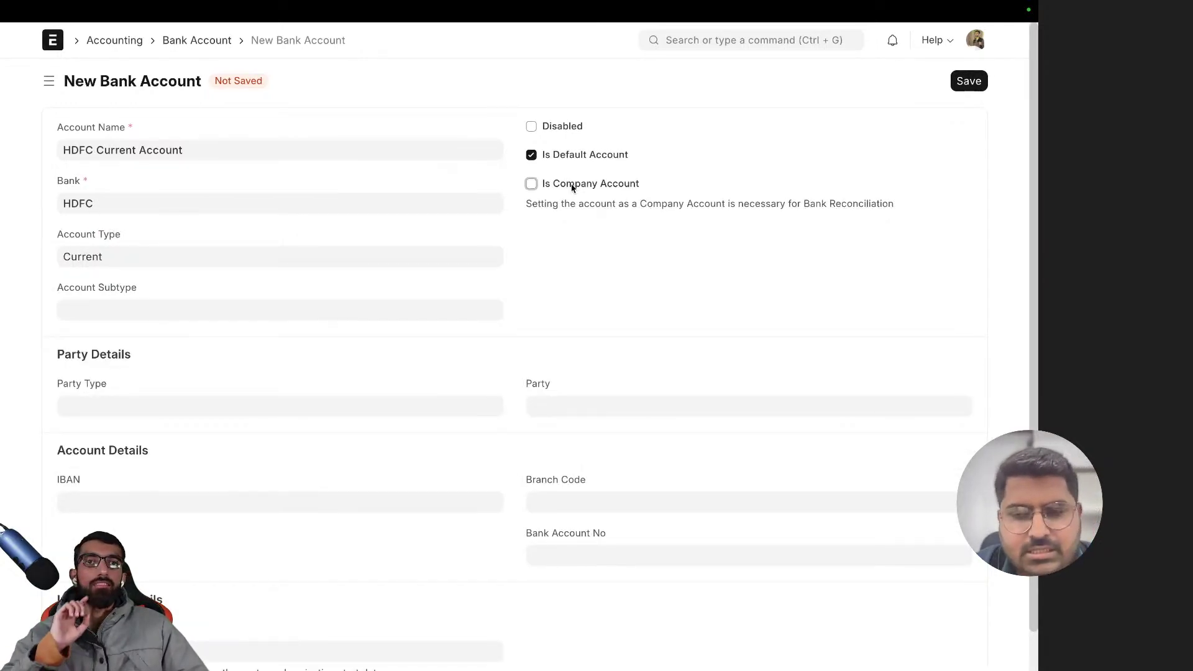
{"action": "left_click", "coordinate": [572, 186]}
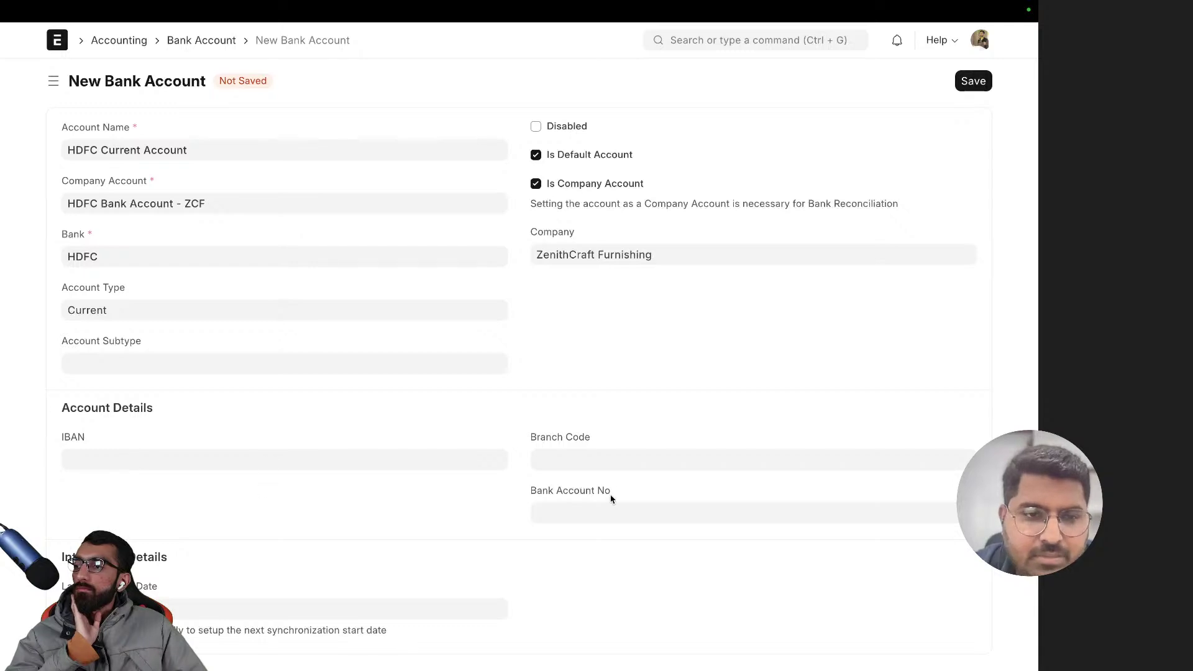
{"action": "left_click", "coordinate": [595, 459]}
{"action": "left_click", "coordinate": [561, 513]}
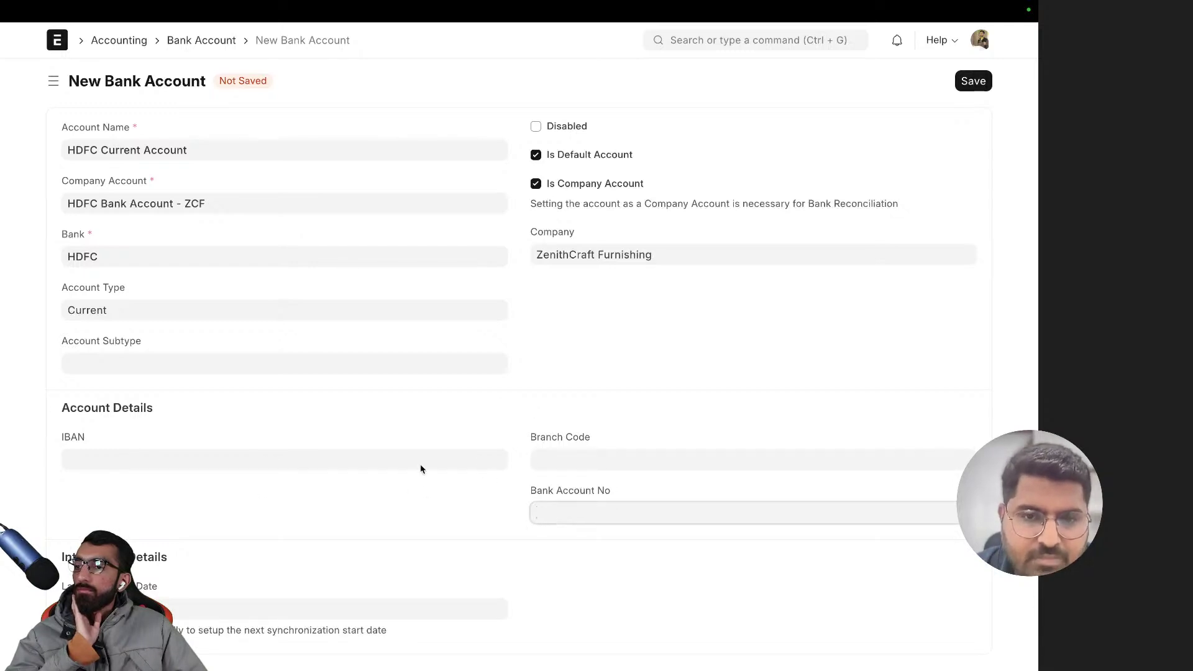
{"action": "key", "text": "super+t"}
{"action": "key", "text": "Down"}
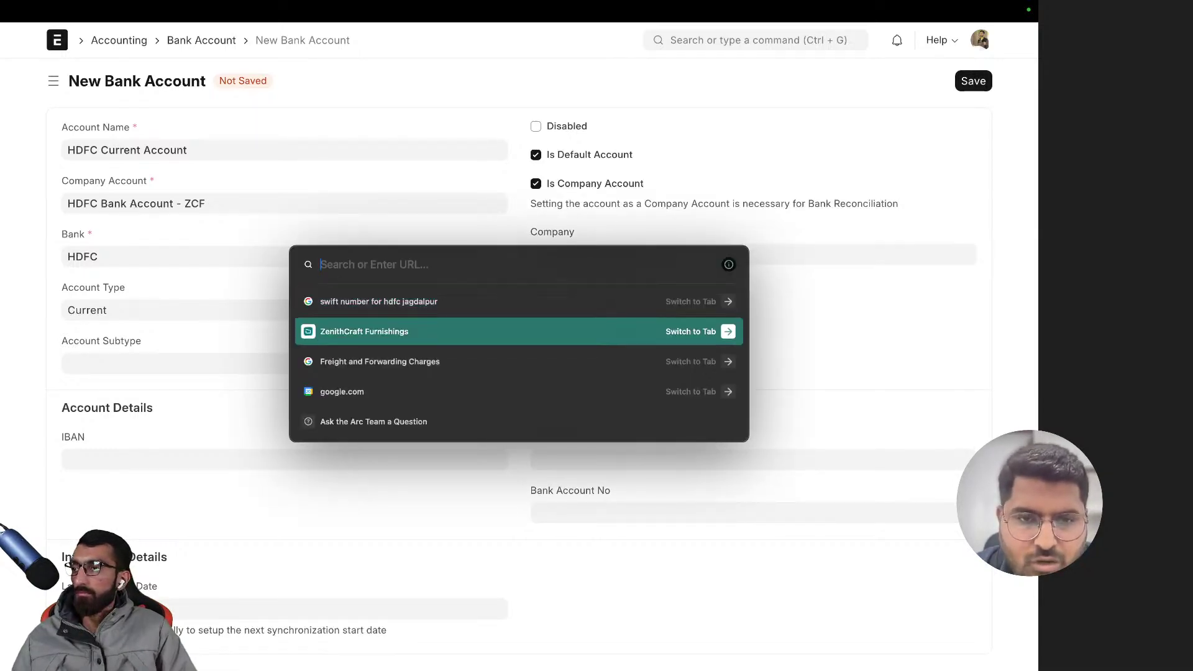
{"action": "key", "text": "Return"}
{"action": "scroll", "coordinate": [354, 217], "scroll_direction": "down", "scroll_amount": 8}
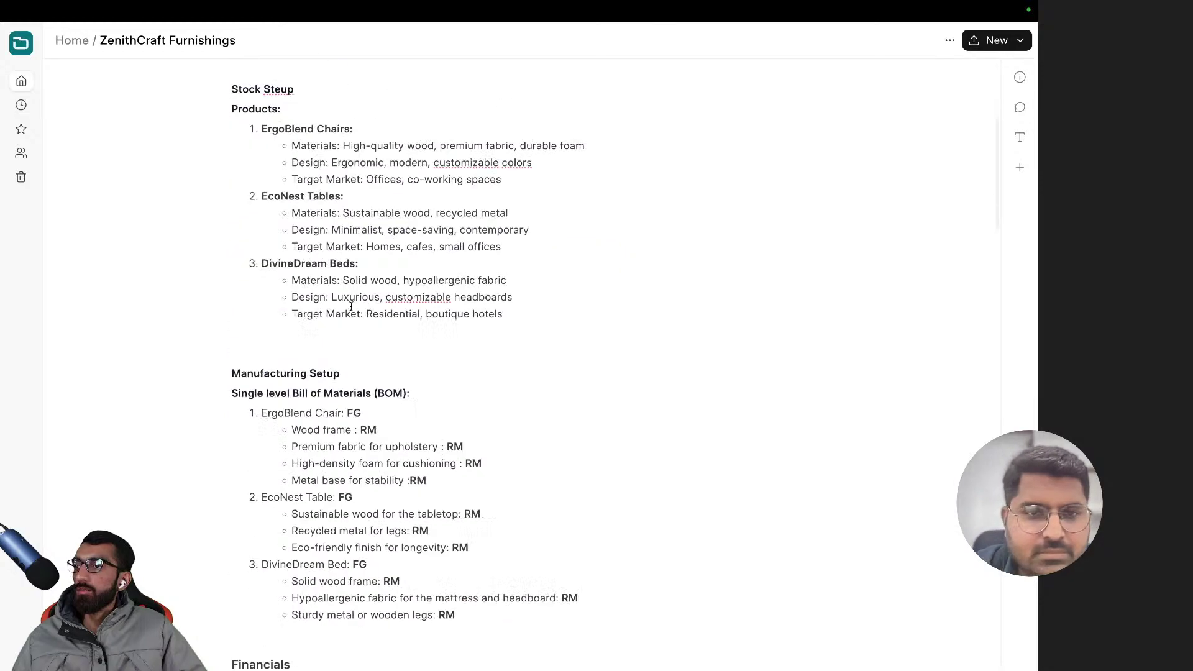
{"action": "scroll", "coordinate": [352, 310], "scroll_direction": "up", "scroll_amount": 4}
{"action": "scroll", "coordinate": [352, 311], "scroll_direction": "down", "scroll_amount": 20}
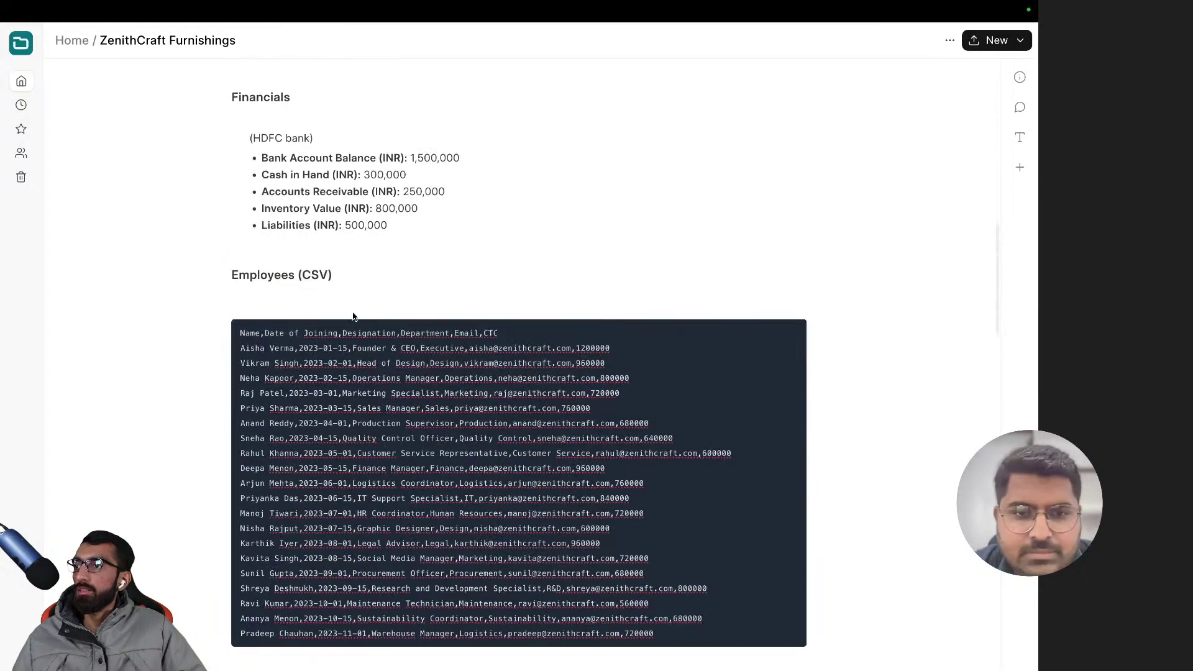
{"action": "scroll", "coordinate": [352, 313], "scroll_direction": "up", "scroll_amount": 20}
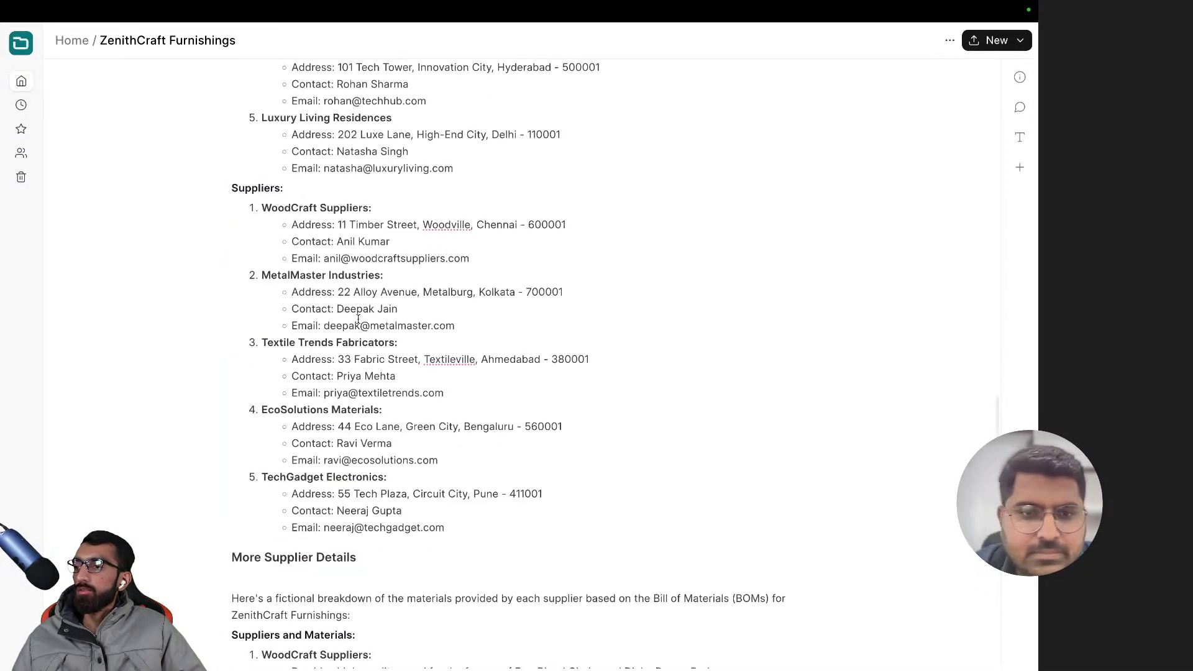
{"action": "key", "text": "super+t"}
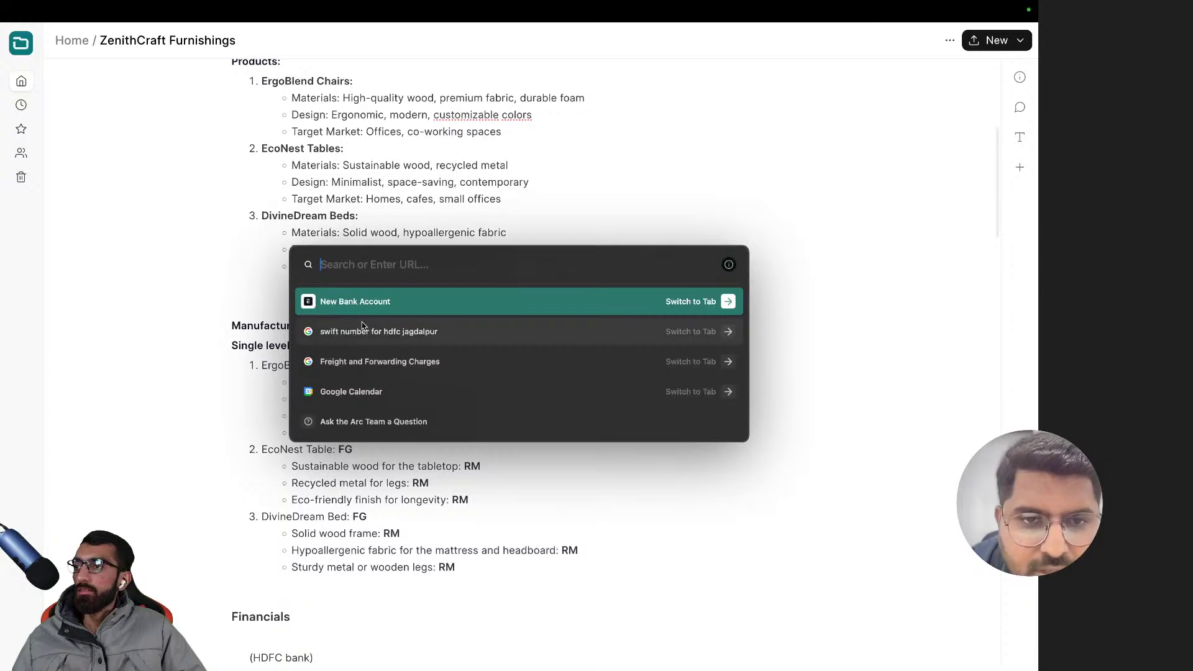
{"action": "key", "text": "Return"}
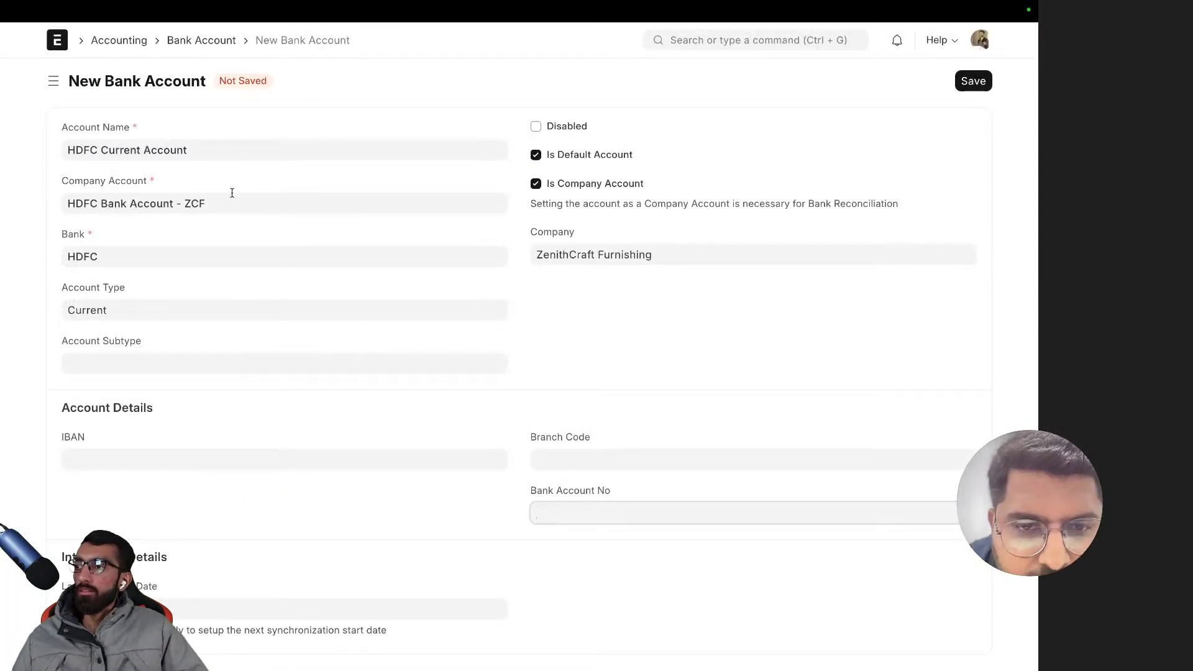
- Enter branch code 2459 and type the bank account number
{"action": "left_click", "coordinate": [582, 466]}
{"action": "type", "text": "2459"}
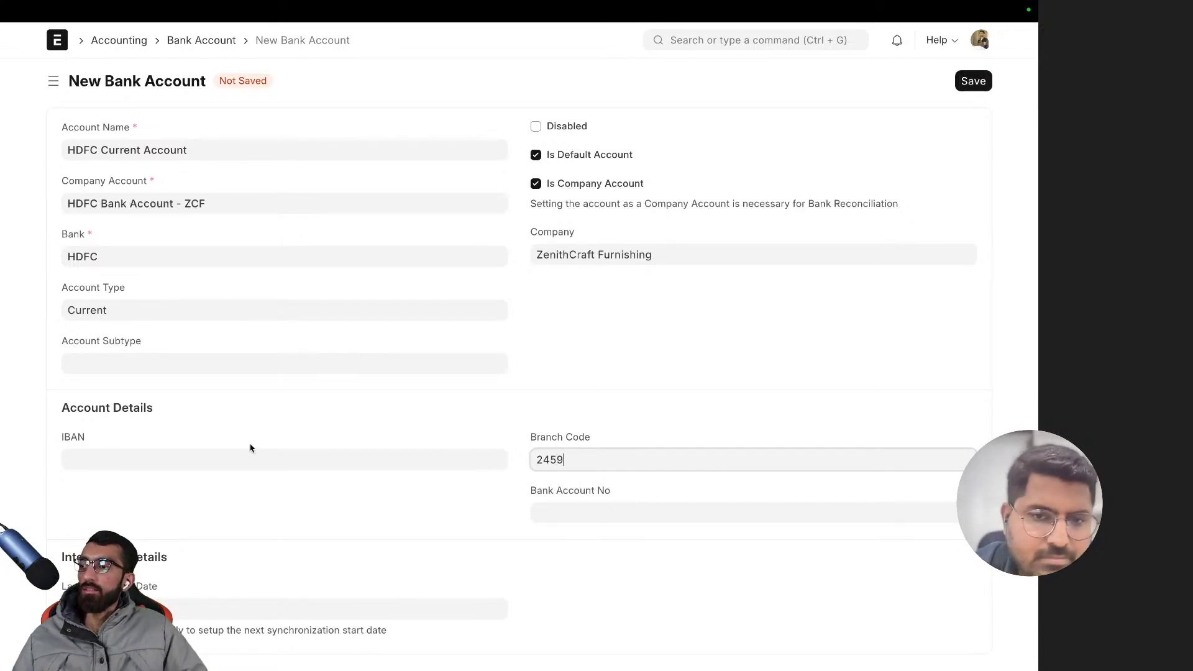
{"action": "left_click", "coordinate": [217, 461]}
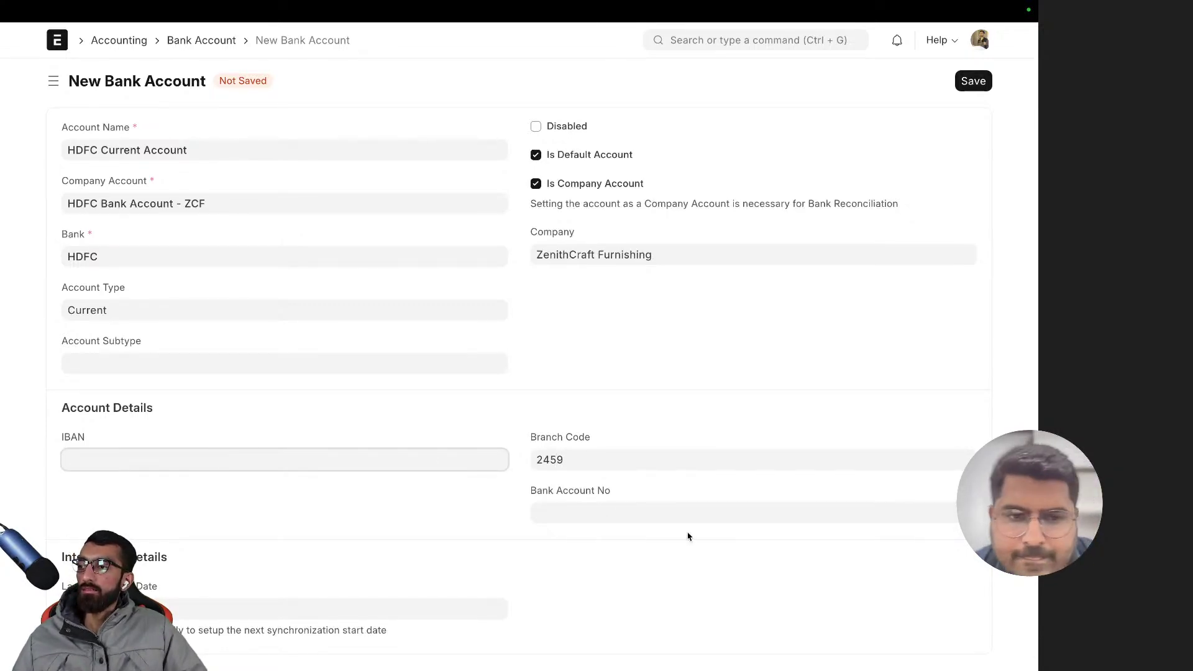
{"action": "left_click", "coordinate": [580, 514]}
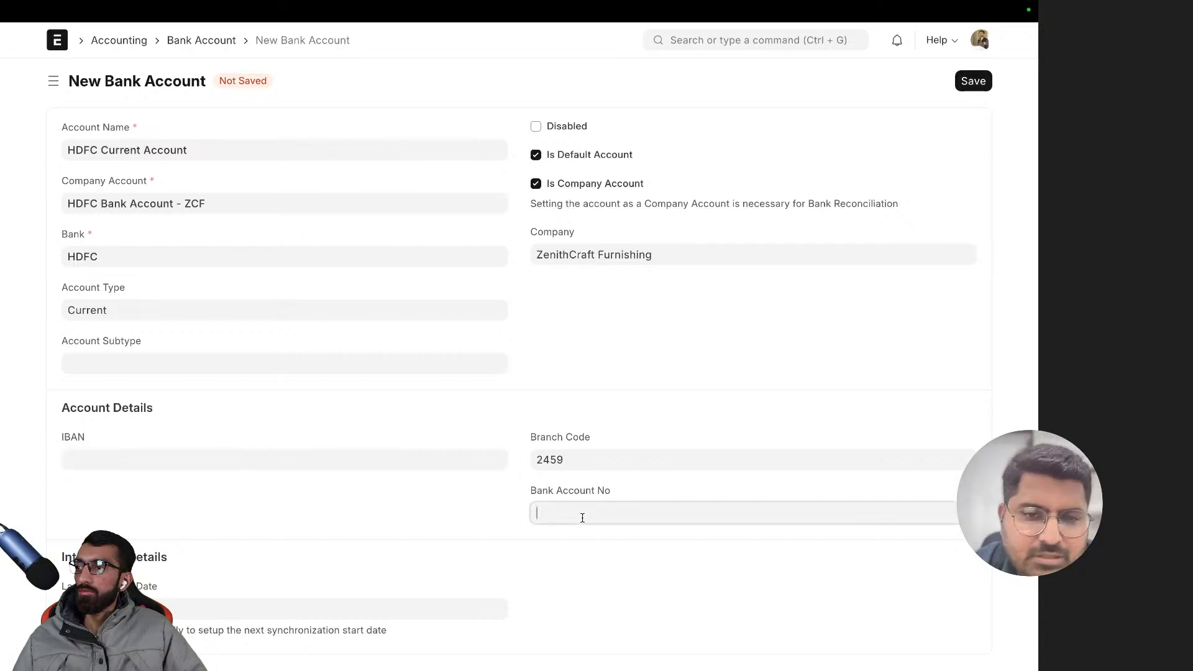
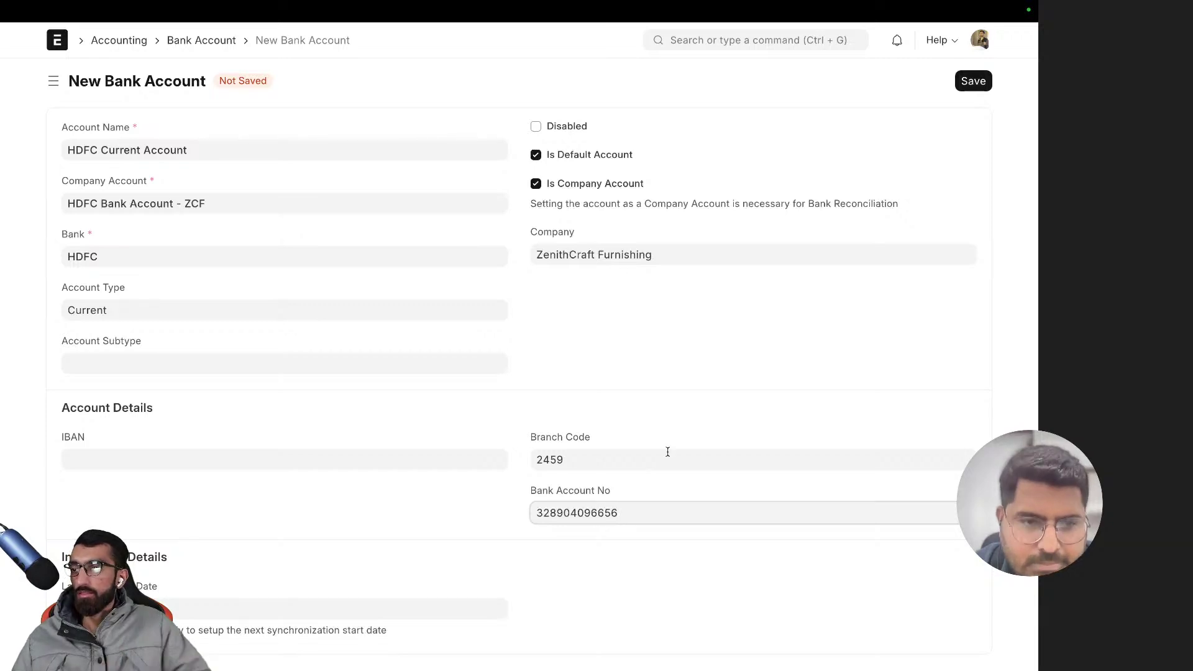
- Save the bank account as HDFC Current Account - HDFC and review the saved record
{"action": "key", "text": "ctrl+s"}
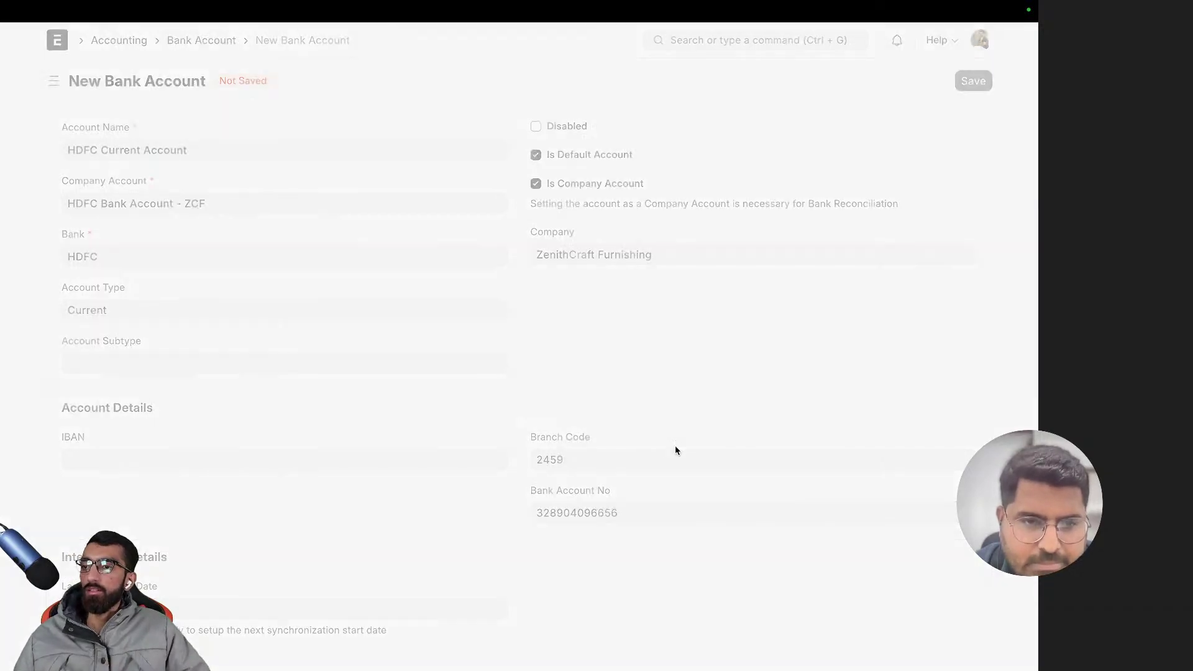
{"action": "scroll", "coordinate": [676, 449], "scroll_direction": "down", "scroll_amount": 8}
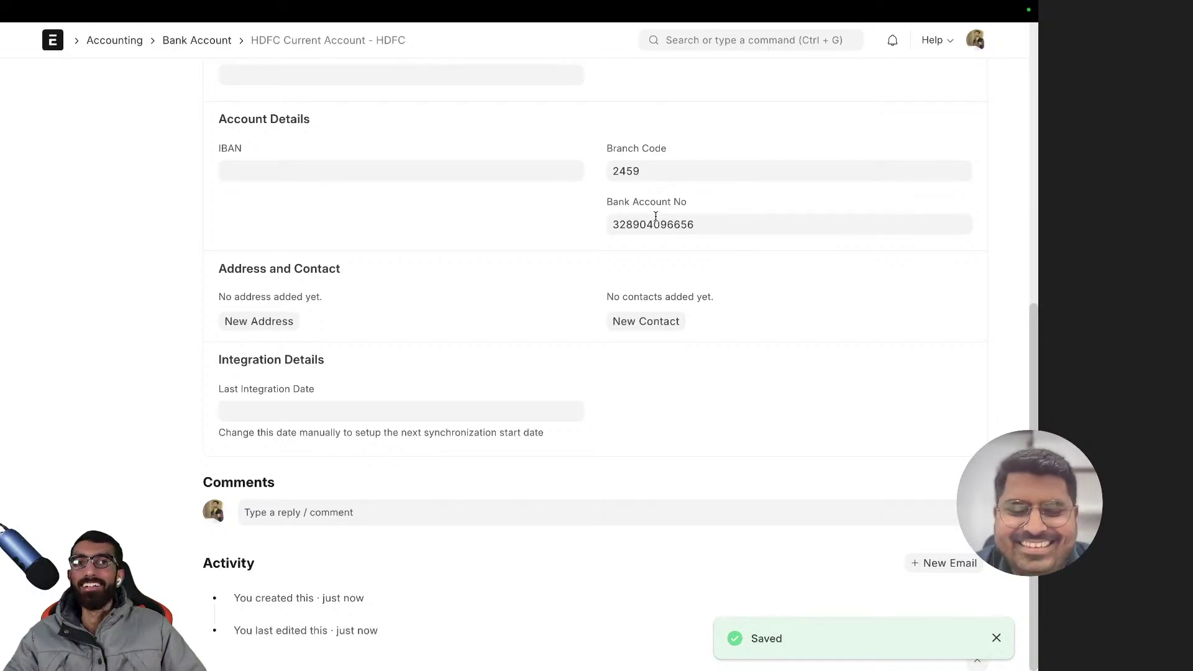
{"action": "scroll", "coordinate": [656, 215], "scroll_direction": "up", "scroll_amount": 6}
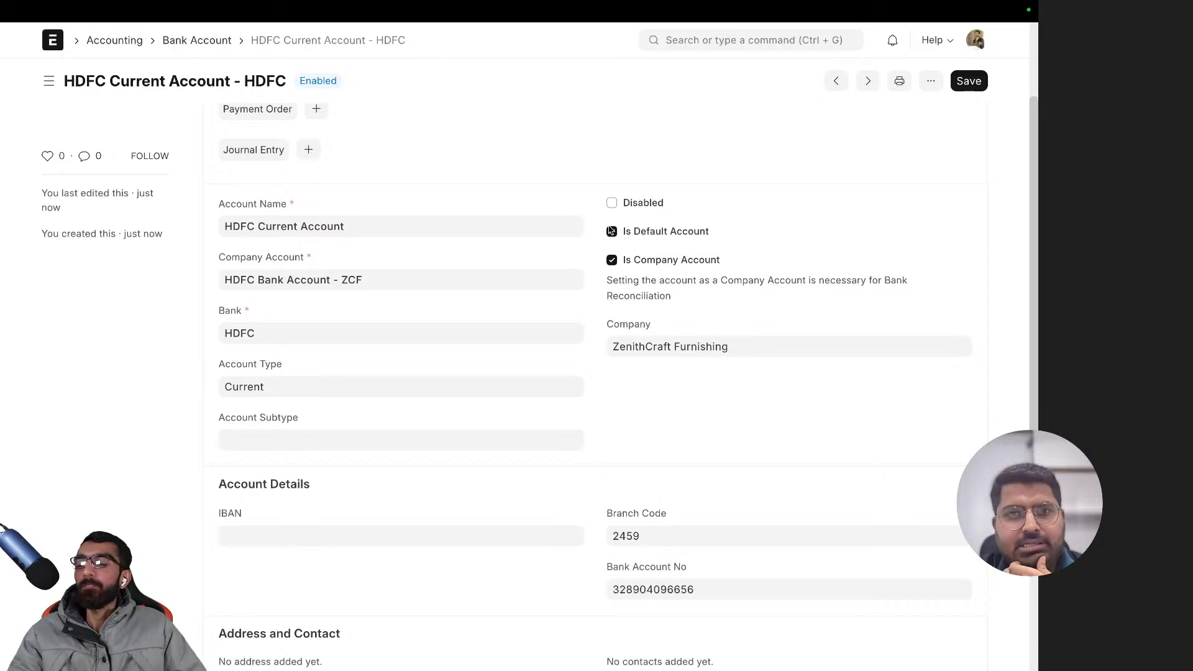
{"action": "scroll", "coordinate": [566, 257], "scroll_direction": "down", "scroll_amount": 2}
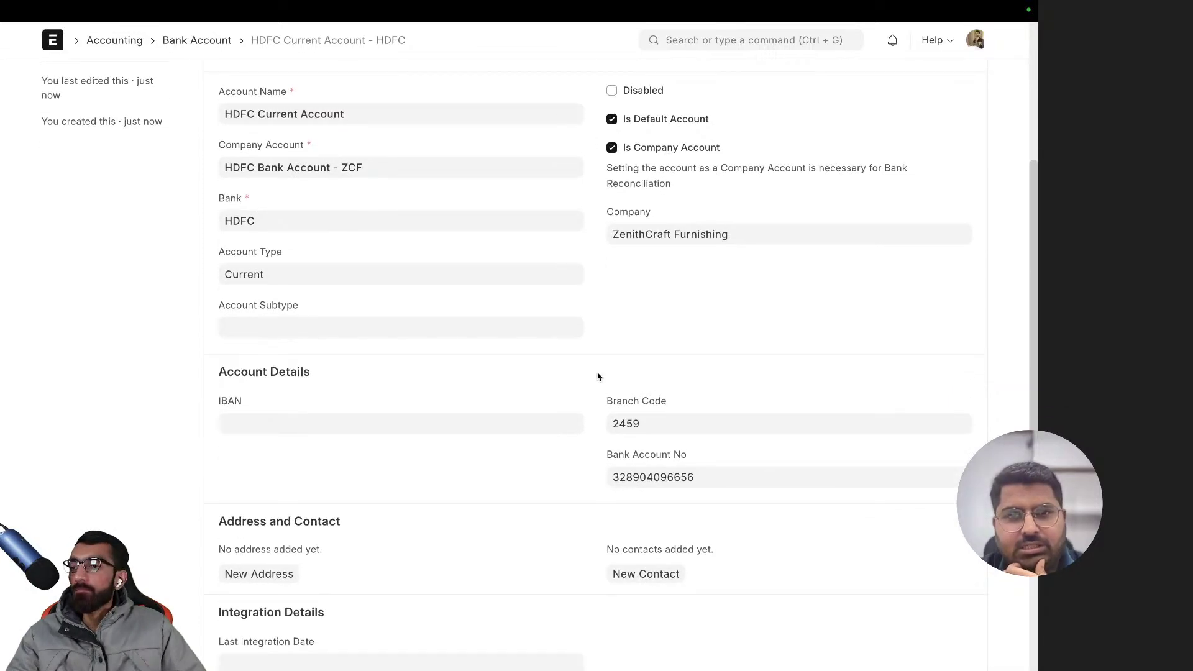
{"action": "scroll", "coordinate": [580, 365], "scroll_direction": "up", "scroll_amount": 4}
{"action": "scroll", "coordinate": [580, 361], "scroll_direction": "down", "scroll_amount": 8}
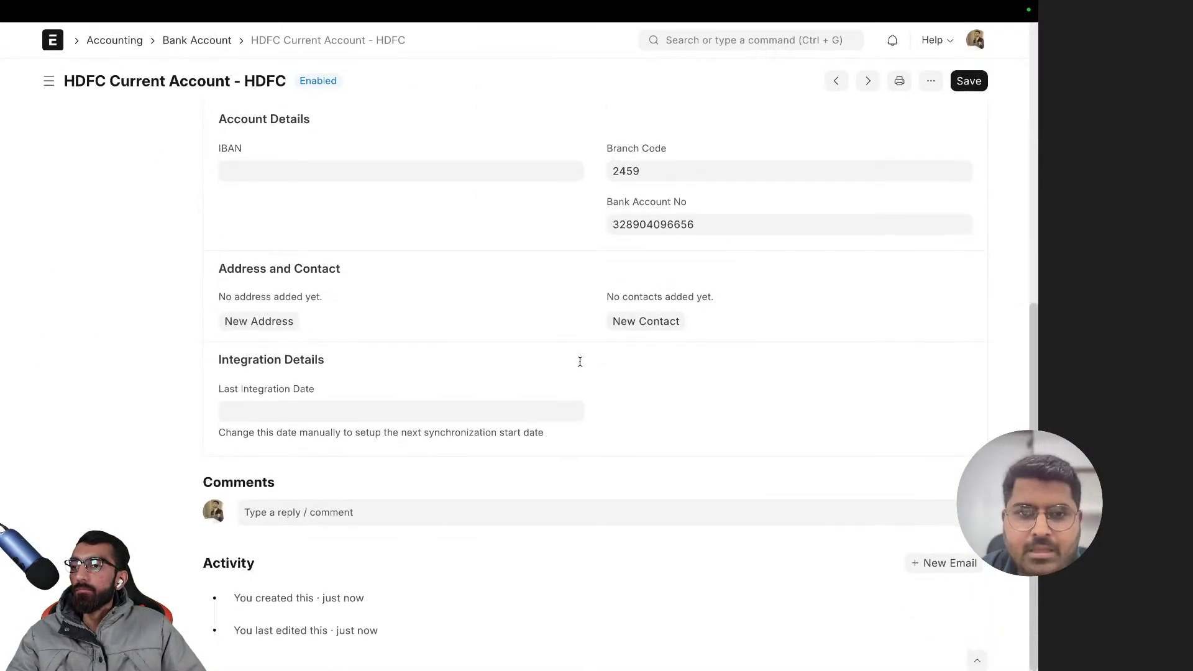
{"action": "scroll", "coordinate": [575, 323], "scroll_direction": "up", "scroll_amount": 5}
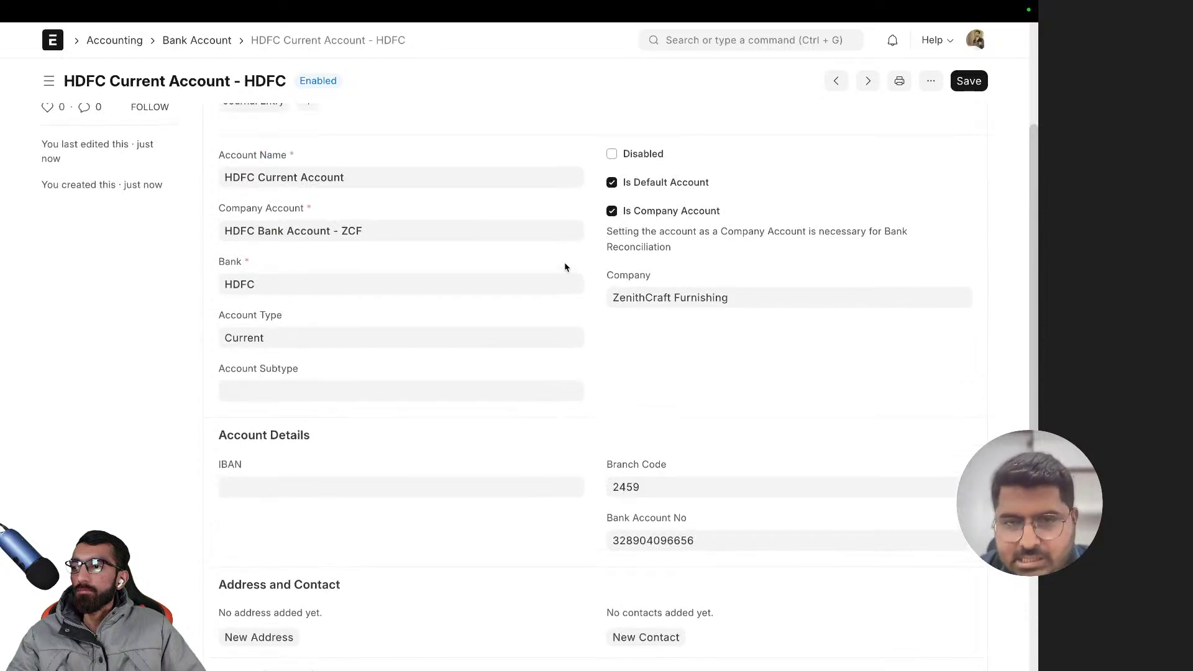
{"action": "scroll", "coordinate": [565, 267], "scroll_direction": "up", "scroll_amount": 3}
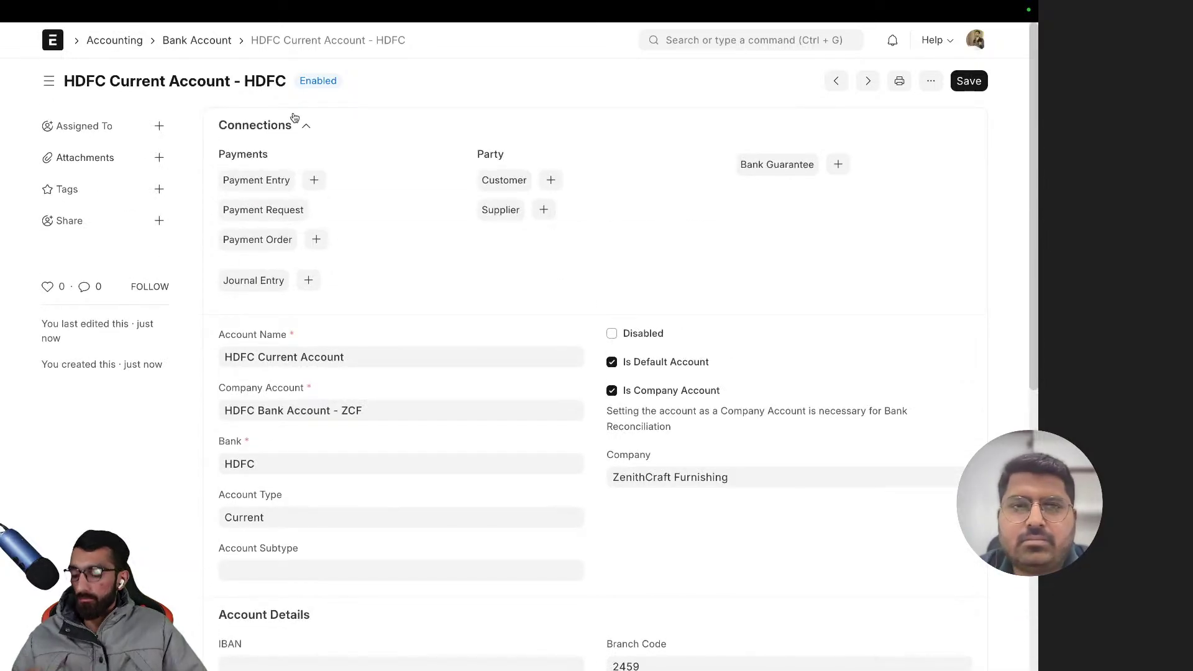
- Go to frappecloud.com/marketplace in a new browser tab
{"action": "key", "text": "super+t"}
{"action": "type", "text": "frappecloud.com/dashboard/sit"}
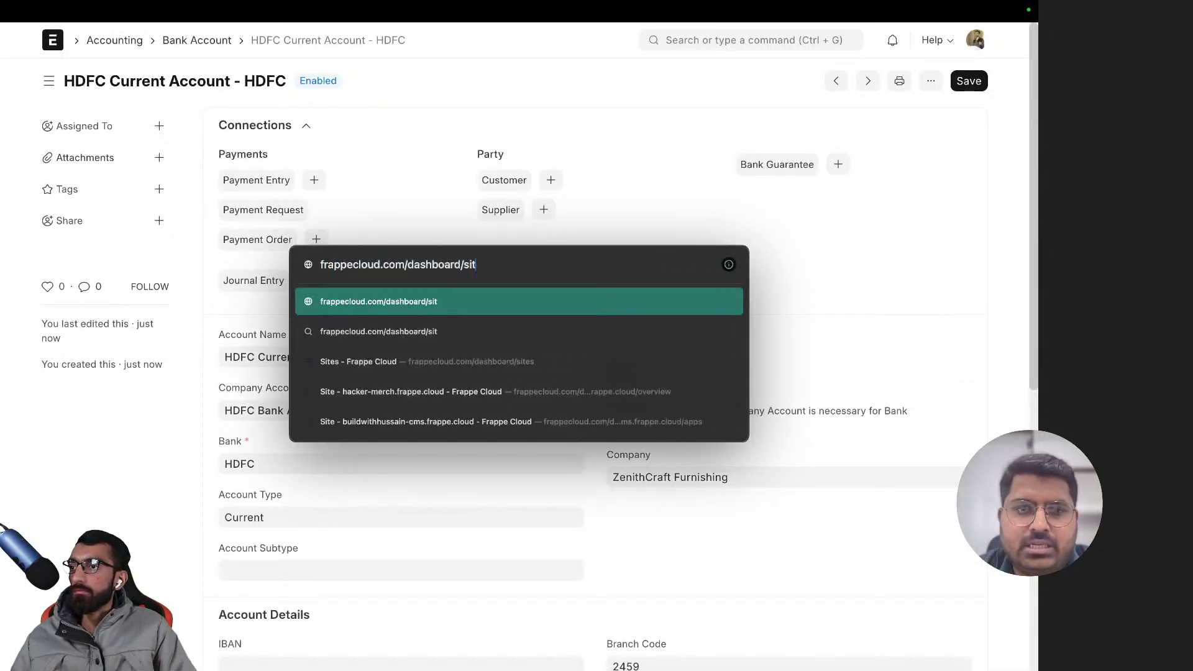
{"action": "key", "text": "BackSpace"}
{"action": "key", "text": "BackSpace"}
{"action": "key", "text": "BackSpace"}
{"action": "key", "text": "BackSpace"}
{"action": "key", "text": "BackSpace"}
{"action": "key", "text": "BackSpace"}
{"action": "key", "text": "BackSpace"}
{"action": "key", "text": "BackSpace"}
{"action": "key", "text": "BackSpace"}
{"action": "key", "text": "BackSpace"}
{"action": "key", "text": "BackSpace"}
{"action": "key", "text": "BackSpace"}
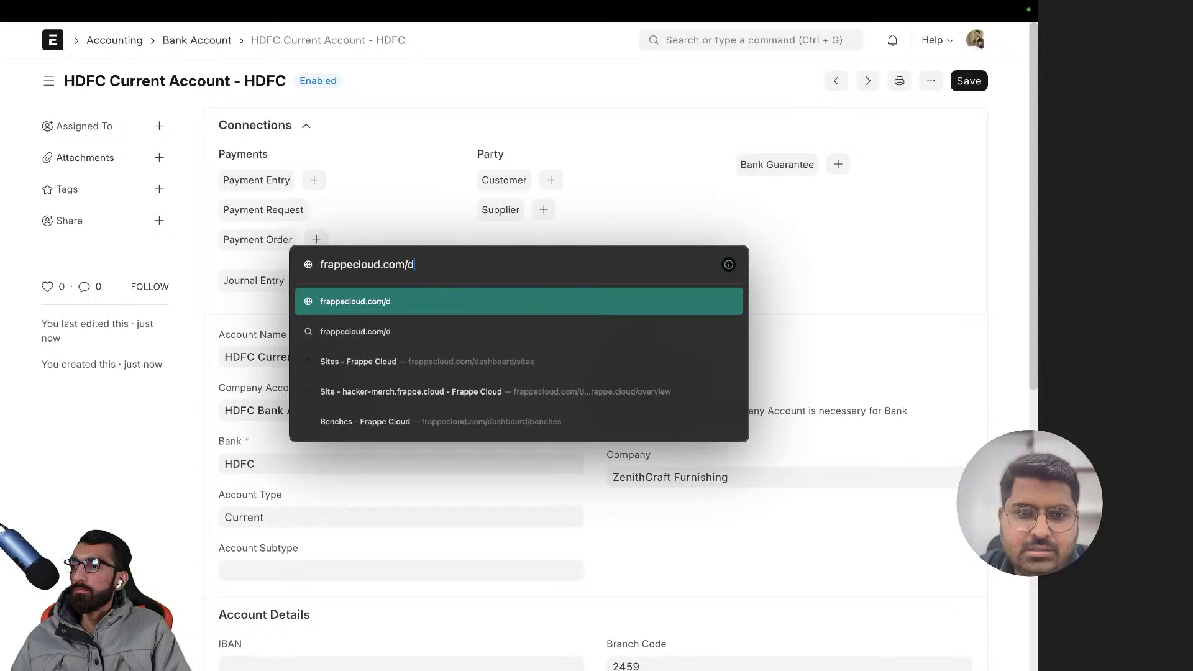
{"action": "key", "text": "BackSpace"}
{"action": "type", "text": "marketplace"}
{"action": "key", "text": "Return"}
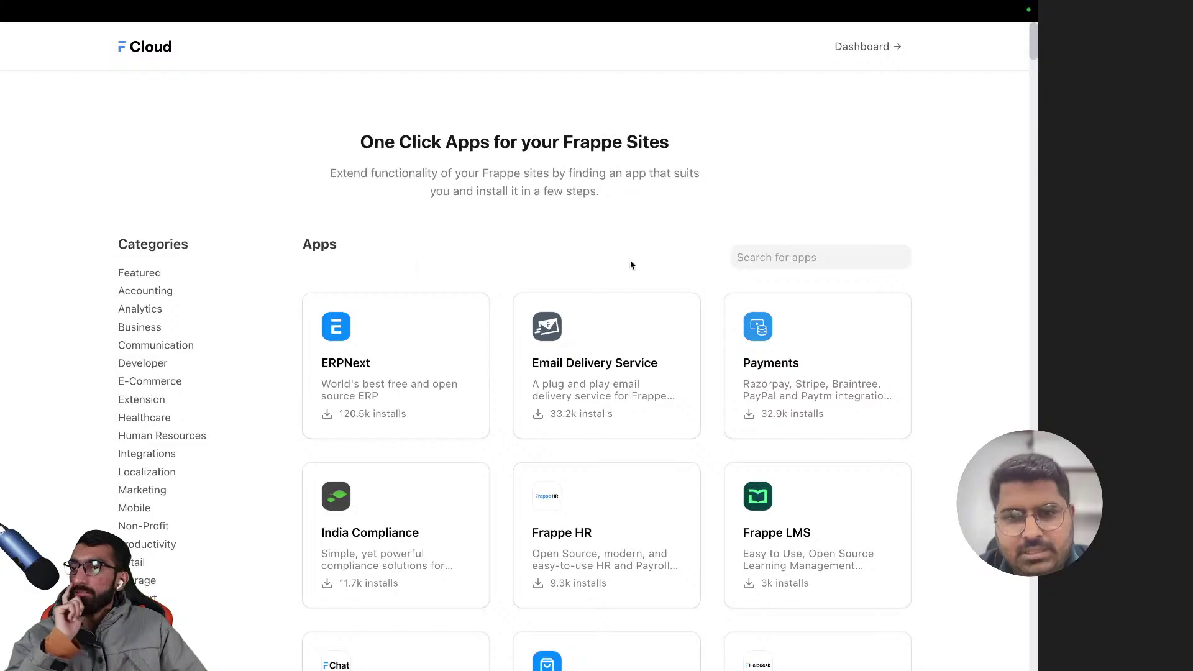
- Filter the marketplace to the Accounting category and scroll through its apps
{"action": "scroll", "coordinate": [121, 313], "scroll_direction": "down", "scroll_amount": 5}
{"action": "scroll", "coordinate": [156, 329], "scroll_direction": "up", "scroll_amount": 1}
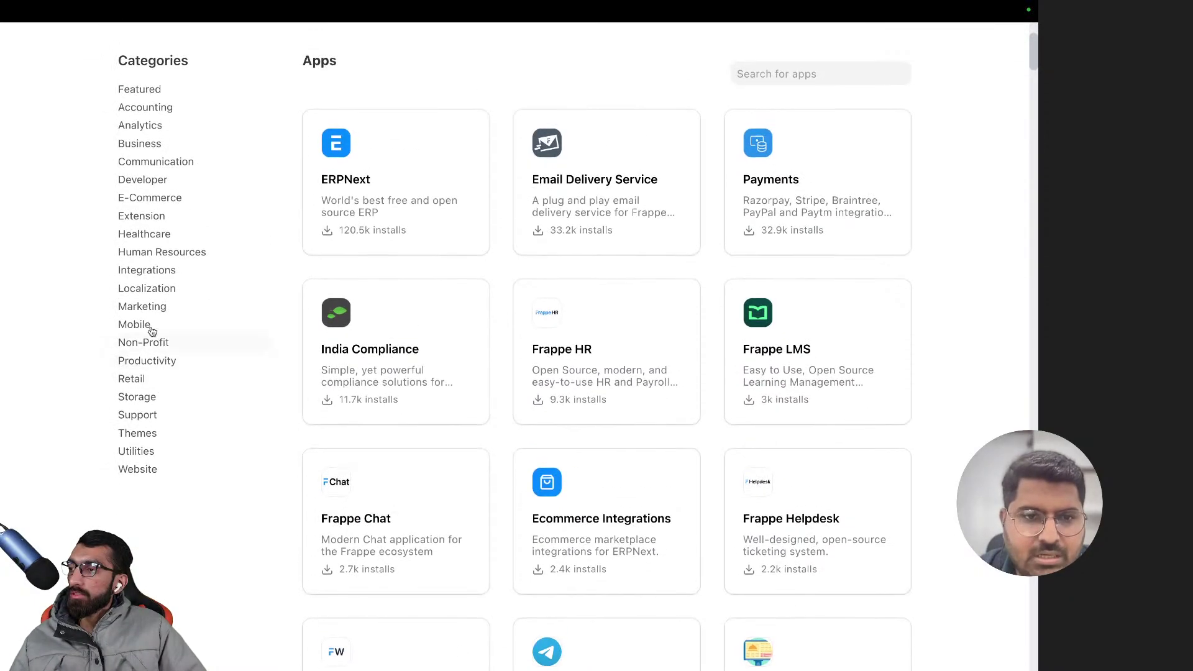
{"action": "left_click", "coordinate": [145, 107]}
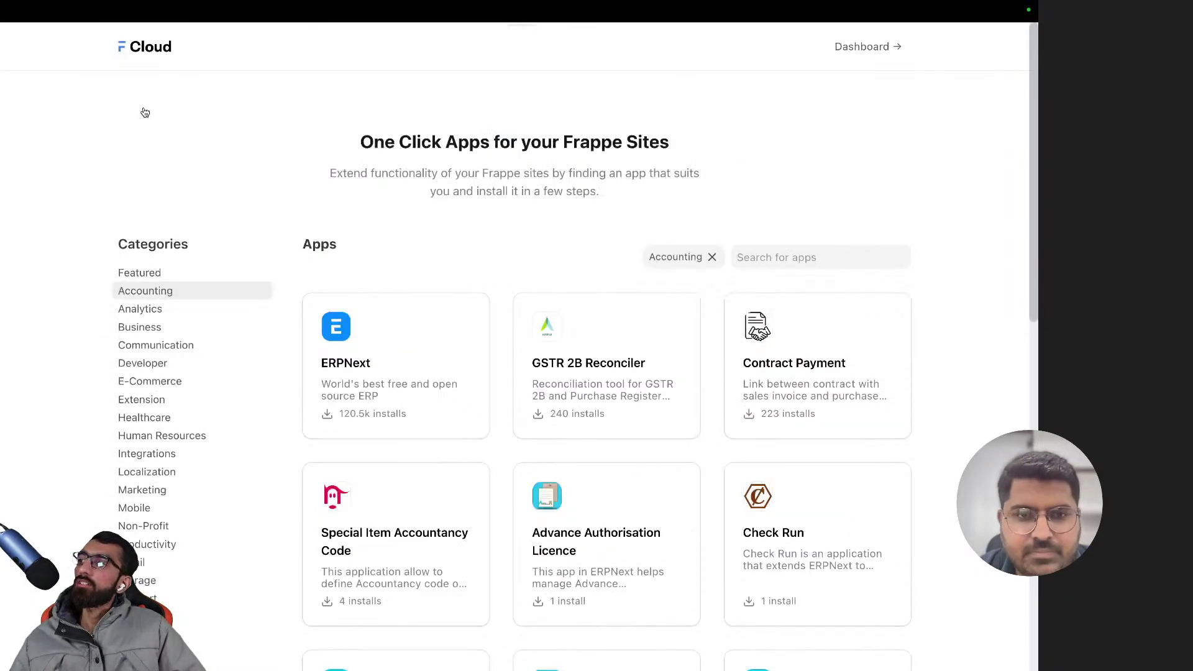
{"action": "scroll", "coordinate": [414, 296], "scroll_direction": "down", "scroll_amount": 4}
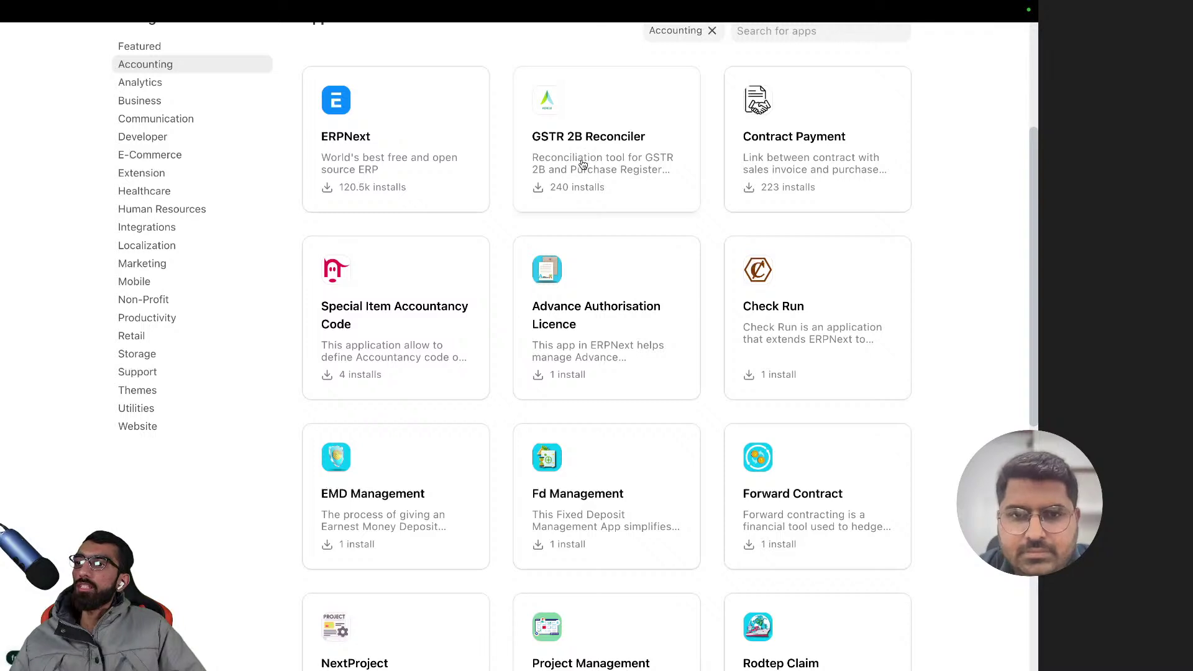
{"action": "scroll", "coordinate": [804, 255], "scroll_direction": "down", "scroll_amount": 2}
{"action": "scroll", "coordinate": [677, 255], "scroll_direction": "down", "scroll_amount": 2}
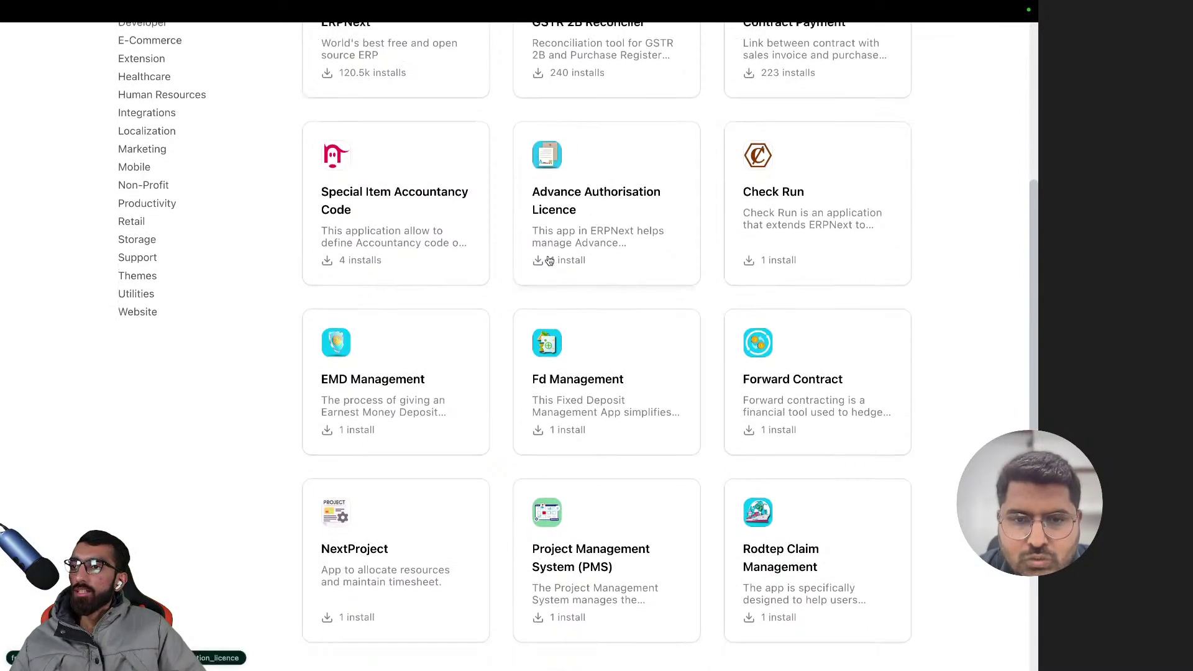
{"action": "scroll", "coordinate": [360, 306], "scroll_direction": "down", "scroll_amount": 2}
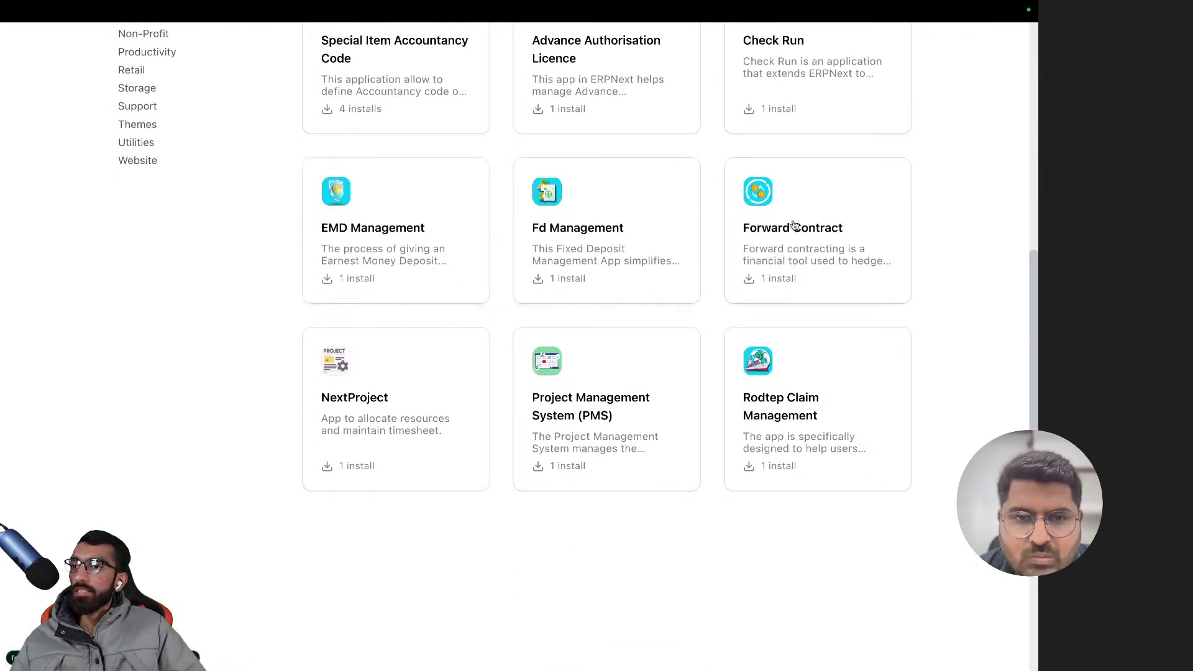
{"action": "scroll", "coordinate": [406, 392], "scroll_direction": "up", "scroll_amount": 10}
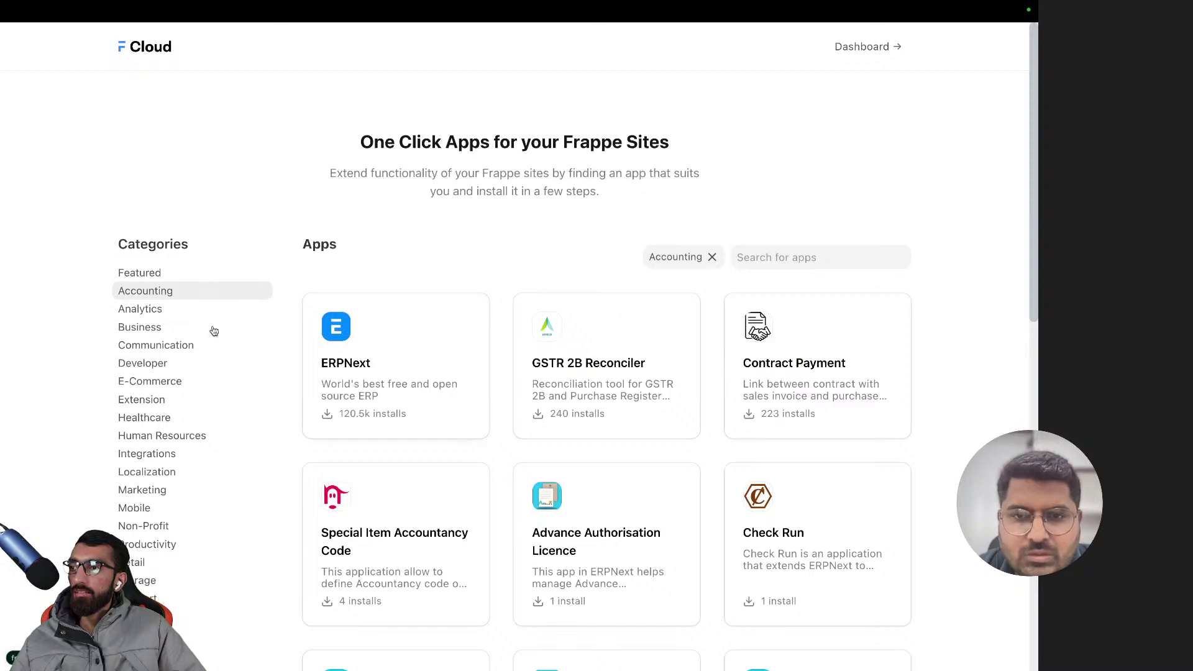
- Remove the Accounting filter and search all apps for 'ici' to find the ICICI apps
{"action": "left_click", "coordinate": [712, 257]}
{"action": "left_click", "coordinate": [753, 258]}
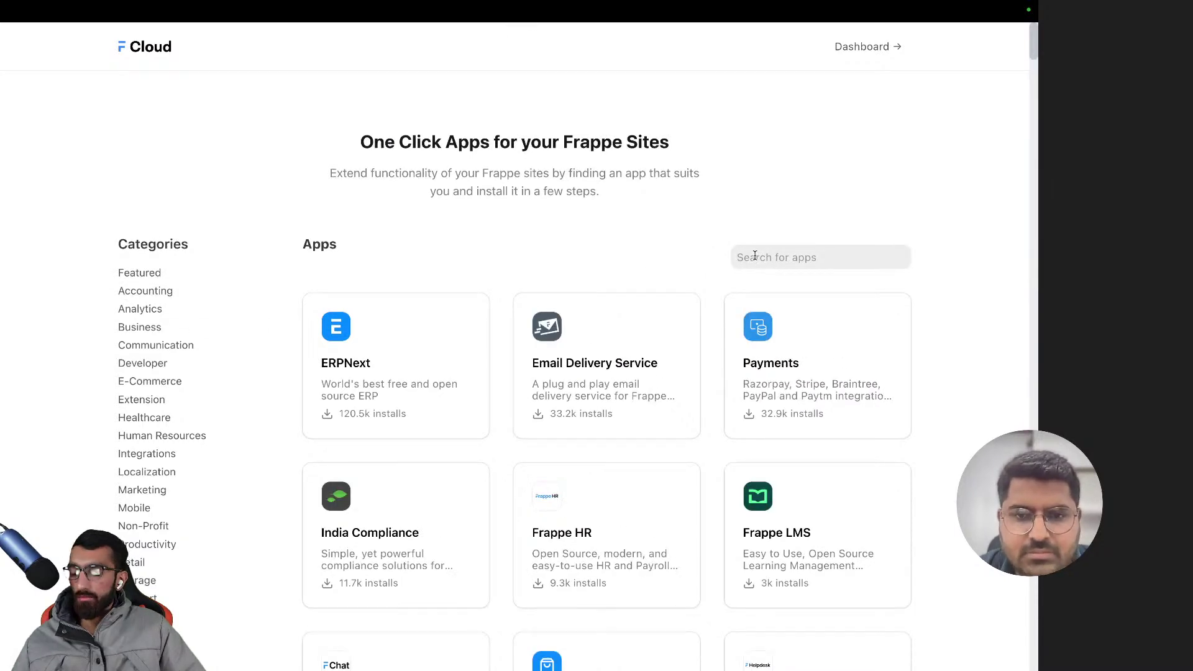
{"action": "type", "text": "icici"}
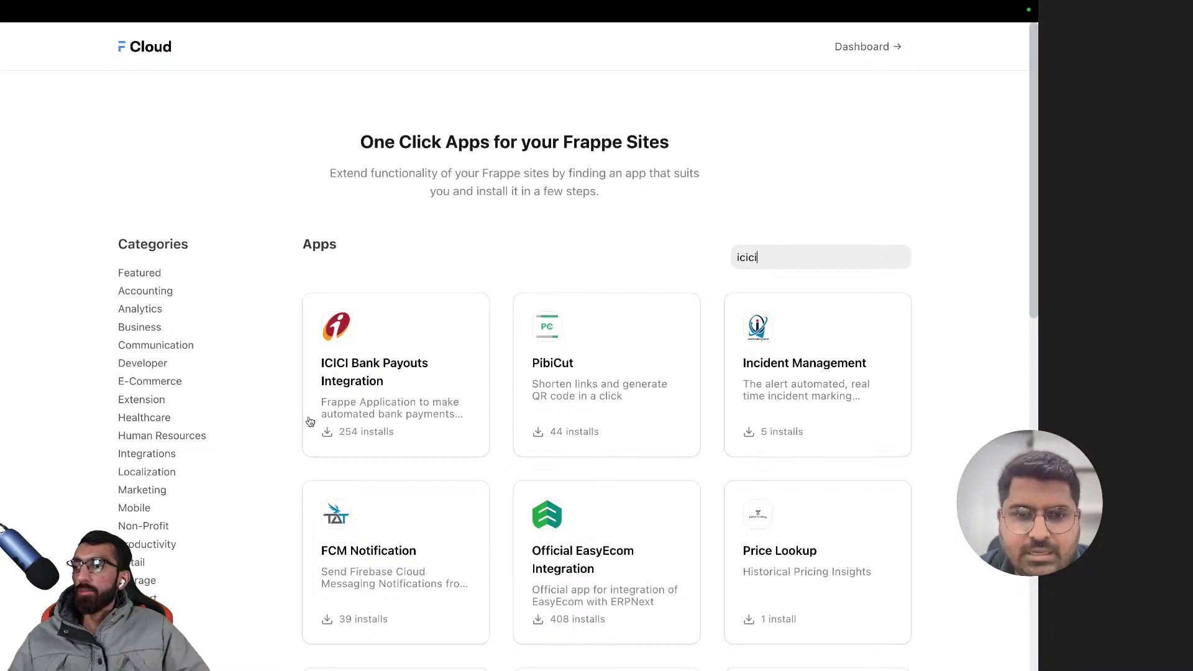
{"action": "scroll", "coordinate": [360, 413], "scroll_direction": "down", "scroll_amount": 6}
{"action": "scroll", "coordinate": [360, 413], "scroll_direction": "up", "scroll_amount": 6}
{"action": "scroll", "coordinate": [360, 413], "scroll_direction": "down", "scroll_amount": 4}
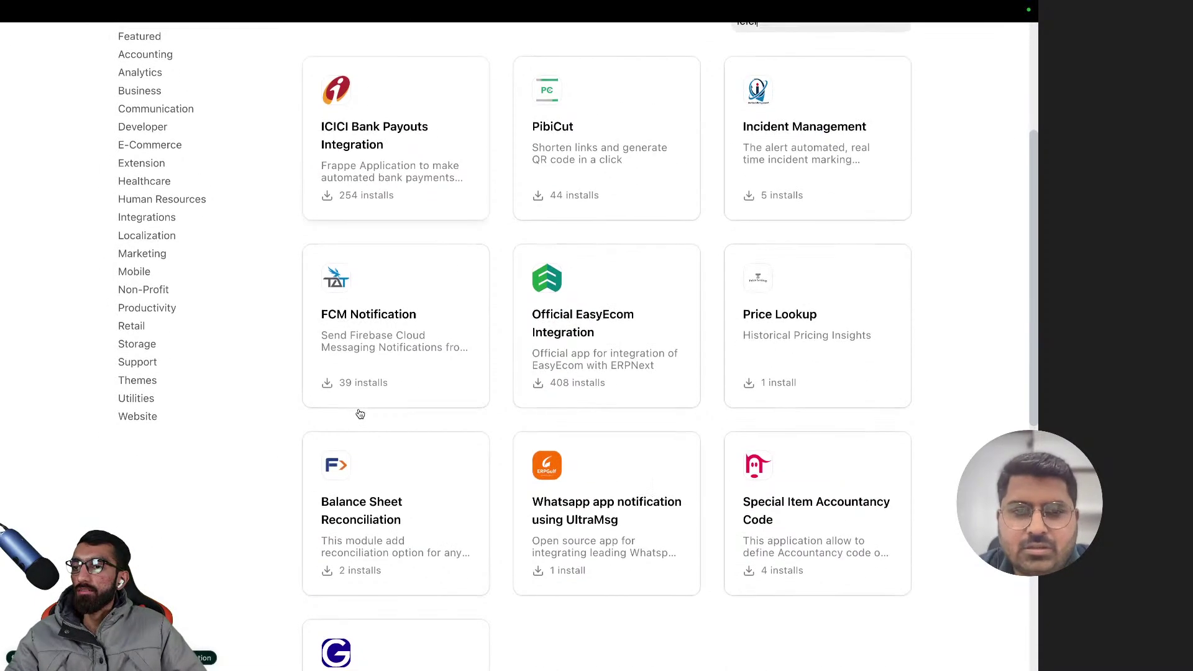
{"action": "scroll", "coordinate": [360, 413], "scroll_direction": "up", "scroll_amount": 4}
- Open the ICICI Bank Payouts Integration app page and read its pricing, support and Doctypes documentation
{"action": "left_click", "coordinate": [383, 371]}
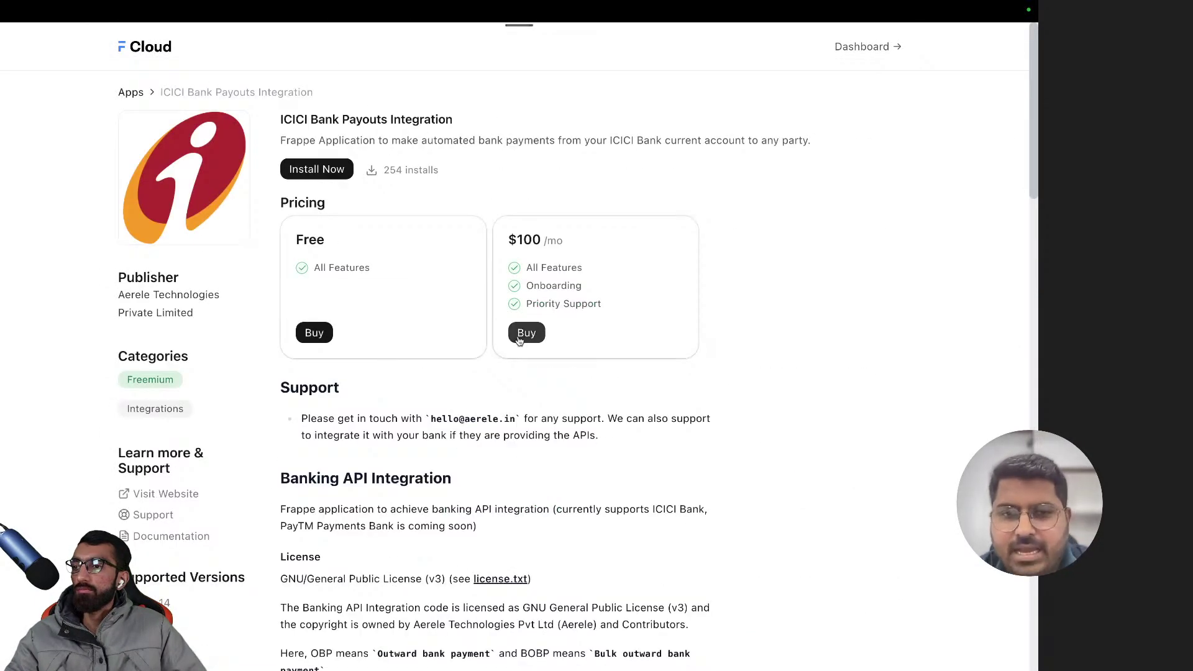
{"action": "scroll", "coordinate": [514, 339], "scroll_direction": "down", "scroll_amount": 1}
{"action": "left_click_drag", "start_coordinate": [376, 127], "coordinate": [814, 132]}
{"action": "left_click", "coordinate": [721, 138]}
{"action": "scroll", "coordinate": [685, 344], "scroll_direction": "down", "scroll_amount": 4}
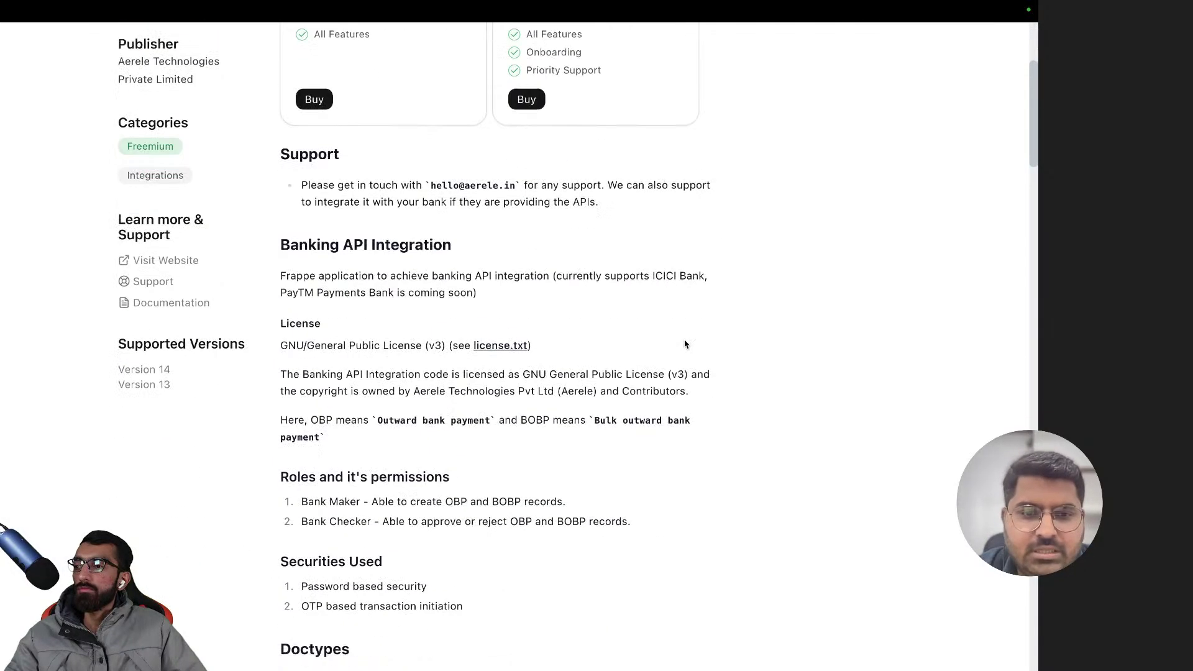
{"action": "scroll", "coordinate": [685, 344], "scroll_direction": "down", "scroll_amount": 7}
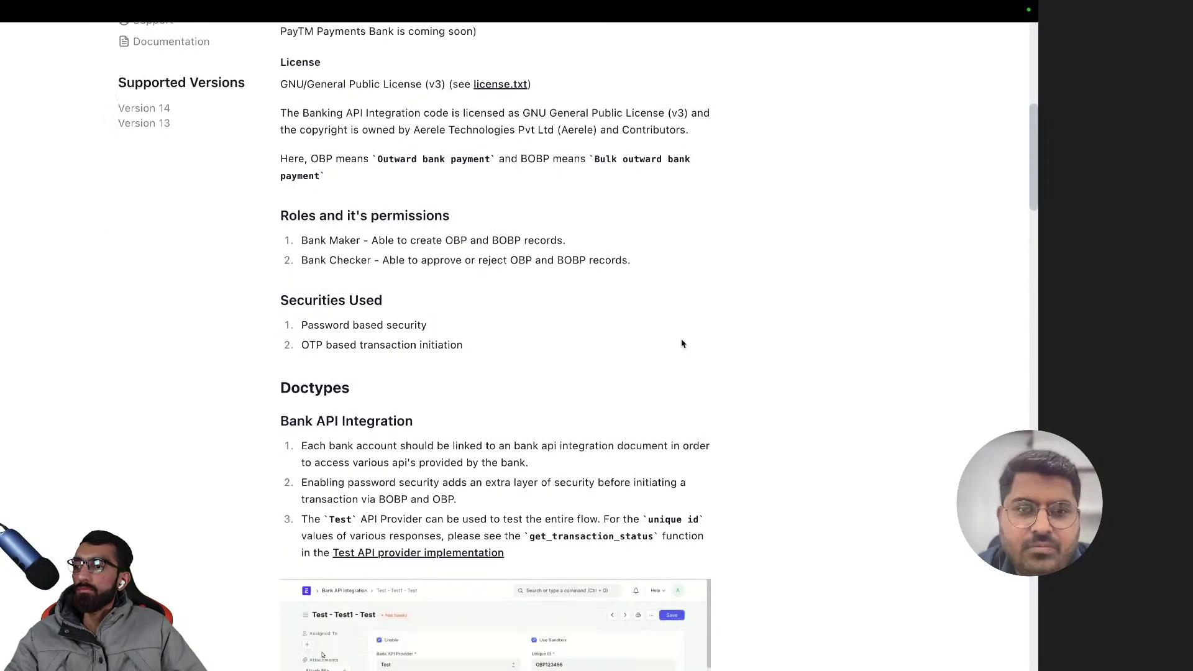
{"action": "scroll", "coordinate": [681, 343], "scroll_direction": "down", "scroll_amount": 4}
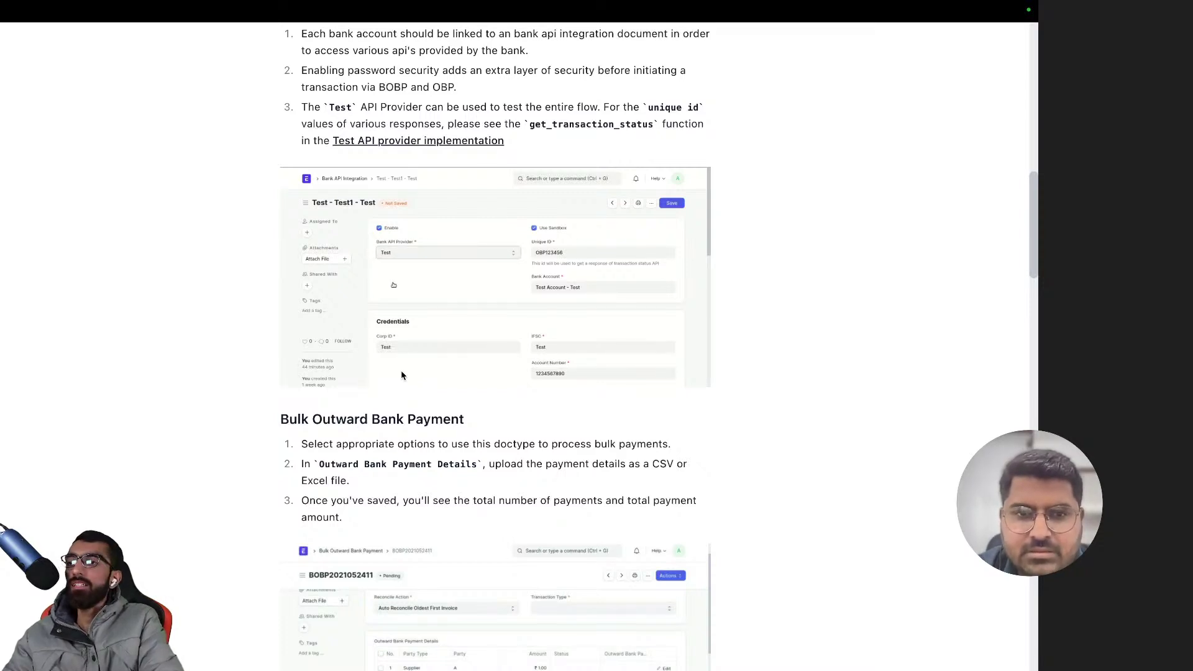
- Switch from the marketplace back to the browser tab with the HDFC bank account
{"action": "key", "text": "ctrl+Tab"}
{"action": "key", "text": "super+t"}
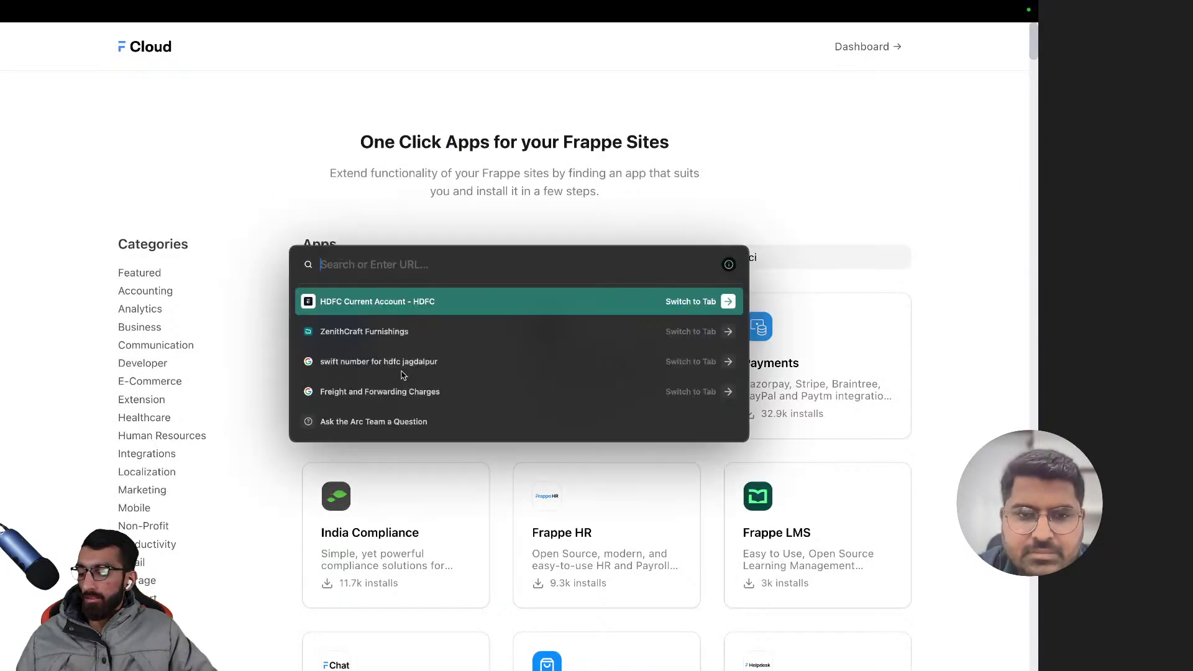
{"action": "key", "text": "Return"}
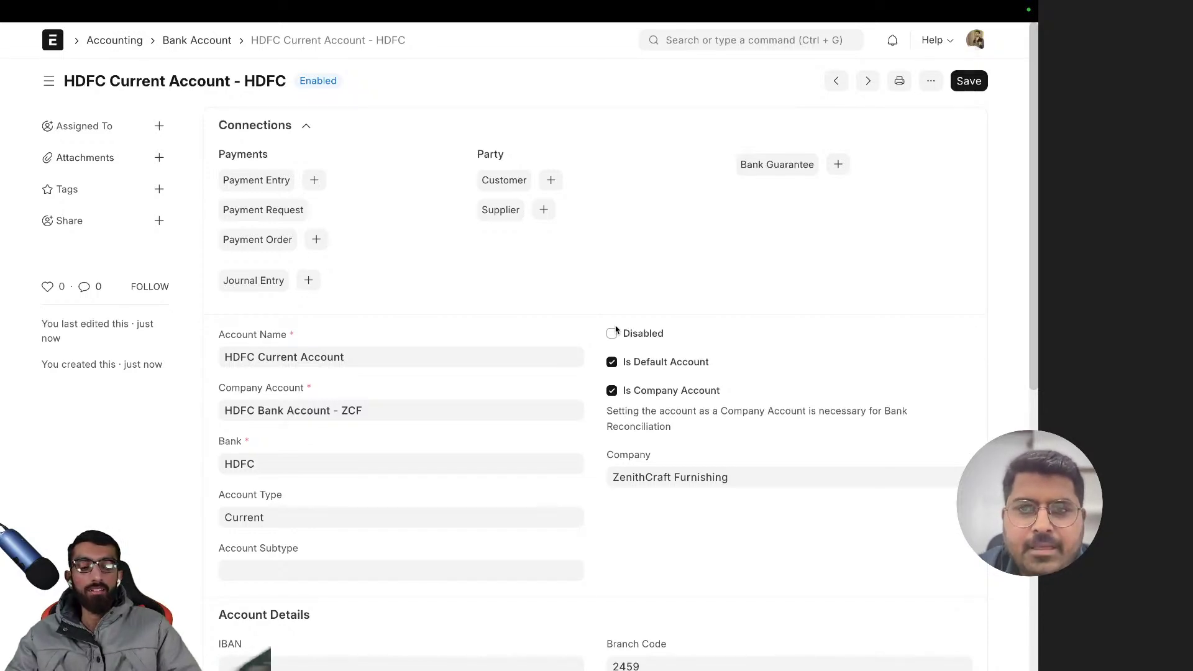
{"action": "scroll", "coordinate": [453, 354], "scroll_direction": "down", "scroll_amount": 8}
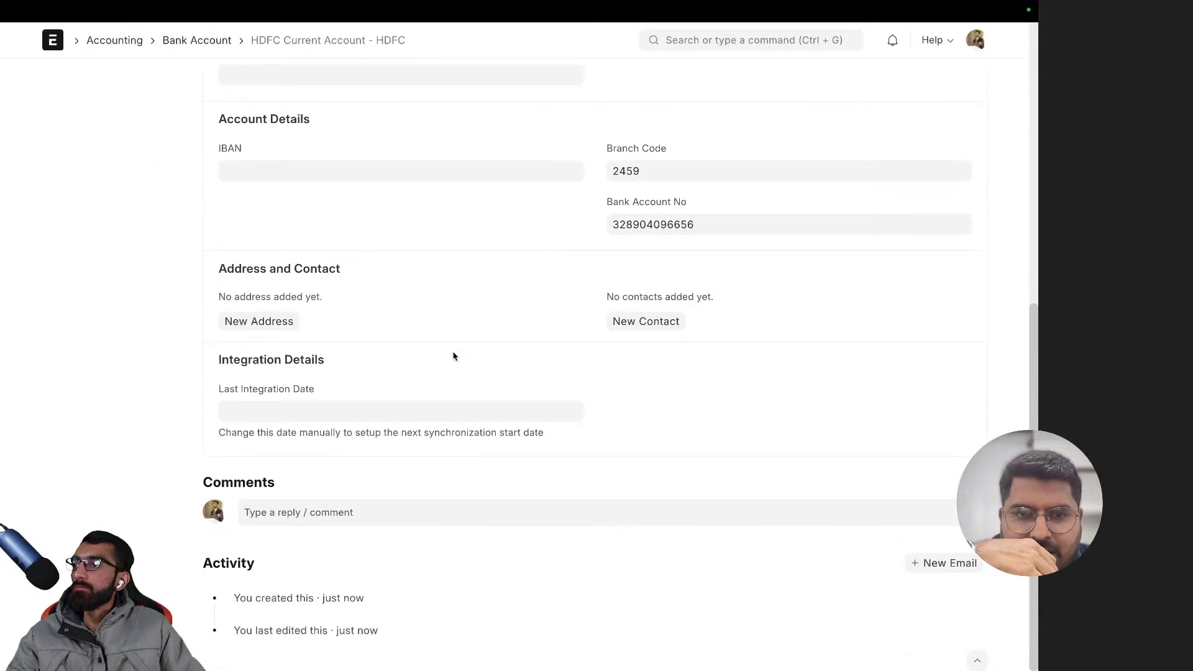
{"action": "scroll", "coordinate": [453, 354], "scroll_direction": "up", "scroll_amount": 8}
{"action": "key", "text": "super+t"}
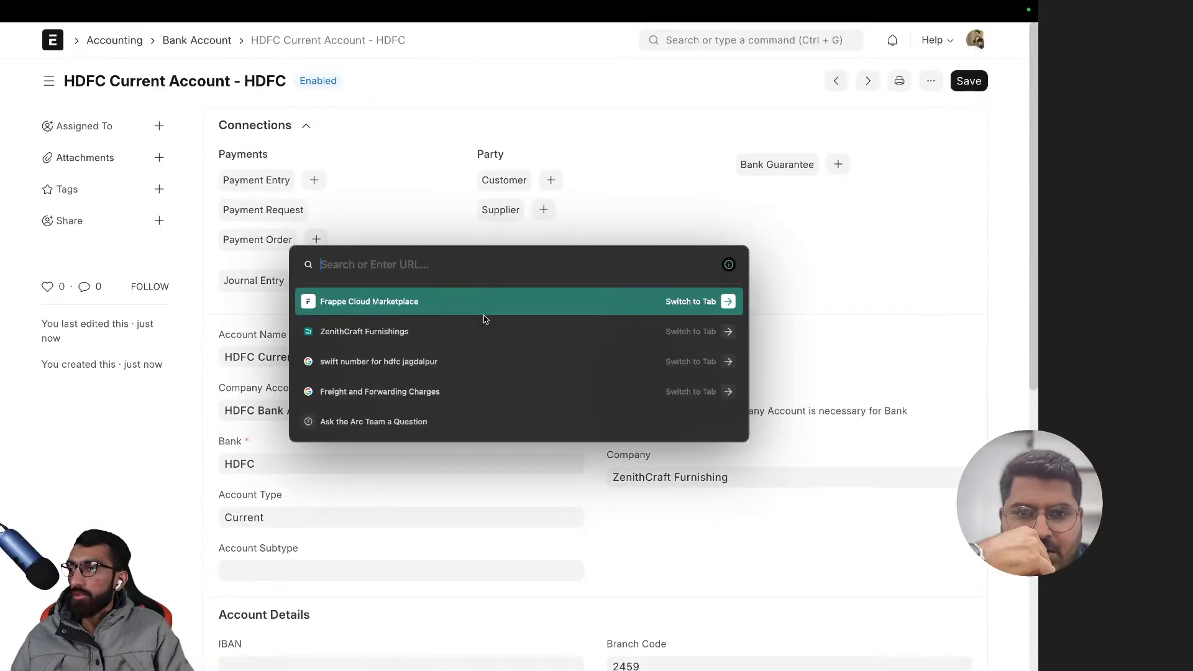
{"action": "key", "text": "Escape"}
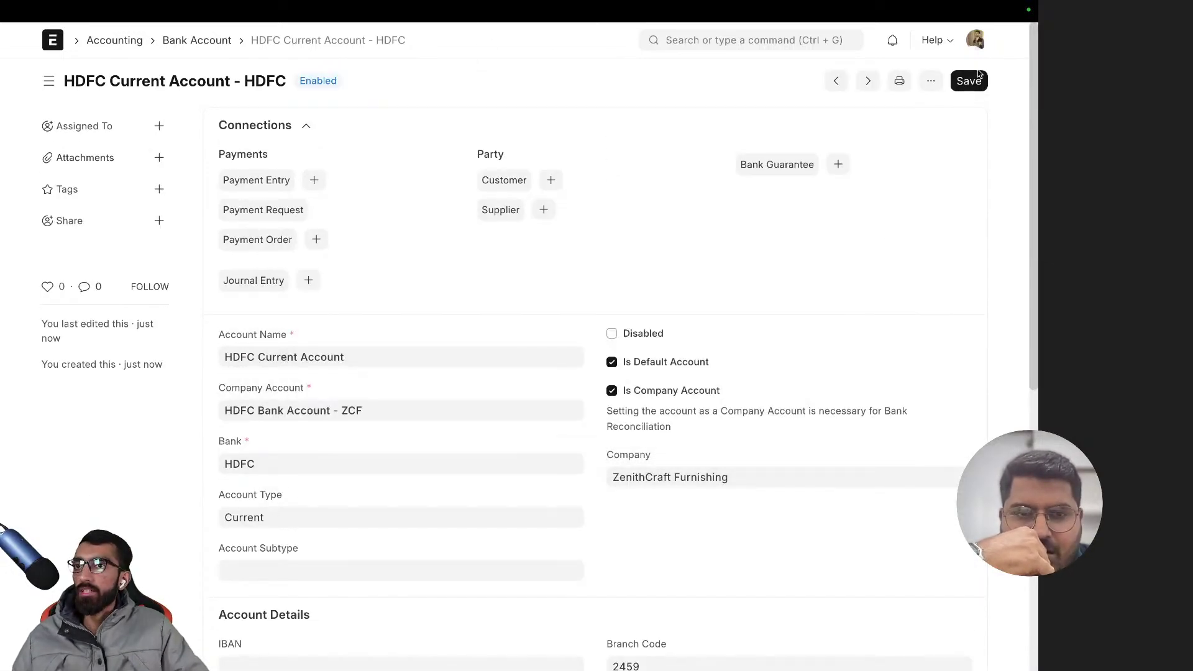
- Save the HDFC Current Account - HDFC bank account again and review the form
{"action": "left_click", "coordinate": [977, 78]}
{"action": "scroll", "coordinate": [572, 242], "scroll_direction": "down", "scroll_amount": 6}
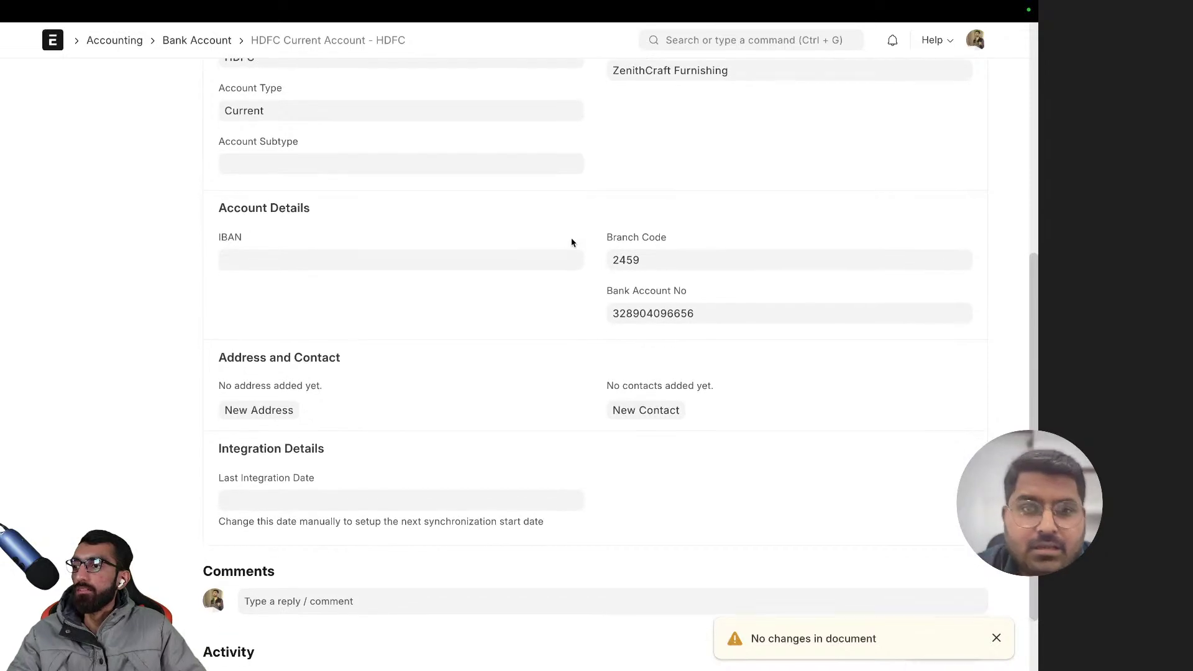
{"action": "scroll", "coordinate": [572, 242], "scroll_direction": "up", "scroll_amount": 2}
{"action": "scroll", "coordinate": [572, 242], "scroll_direction": "down", "scroll_amount": 3}
{"action": "scroll", "coordinate": [474, 235], "scroll_direction": "up", "scroll_amount": 2}
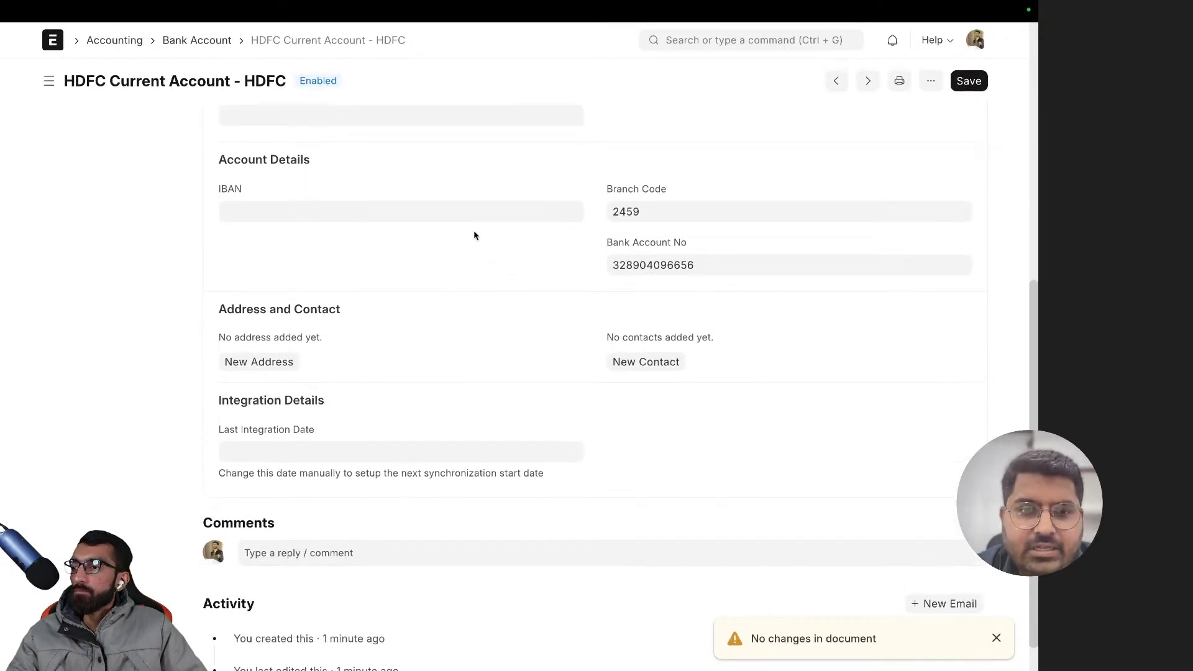
{"action": "scroll", "coordinate": [474, 235], "scroll_direction": "up", "scroll_amount": 2}
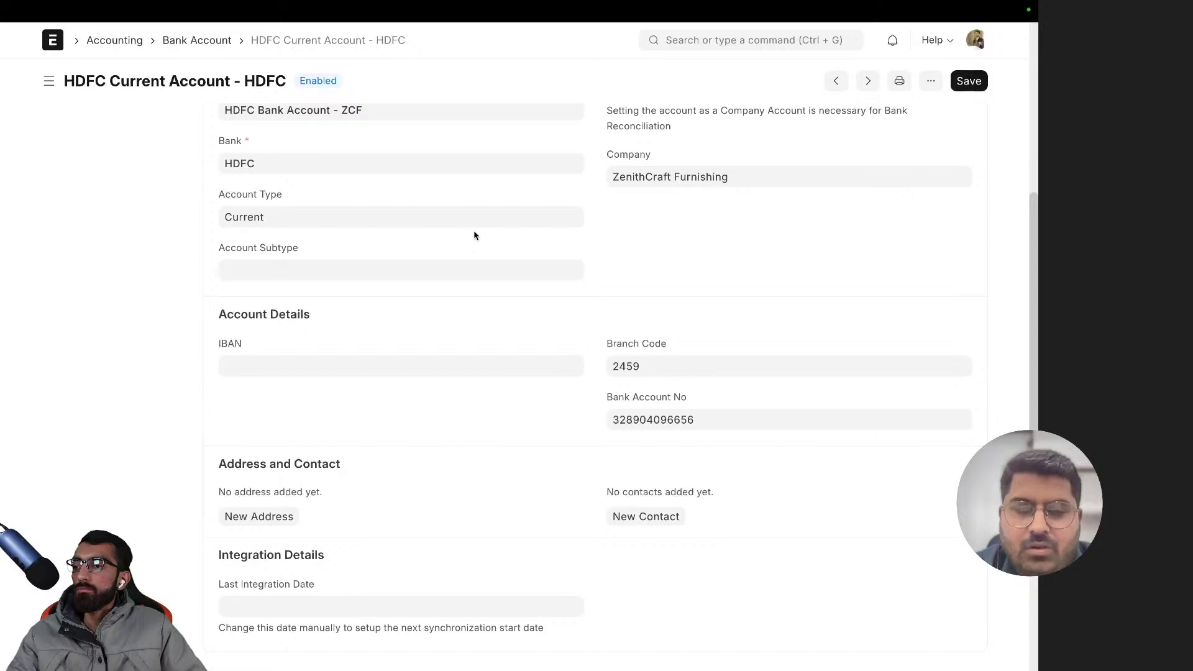
{"action": "scroll", "coordinate": [474, 235], "scroll_direction": "up", "scroll_amount": 5}
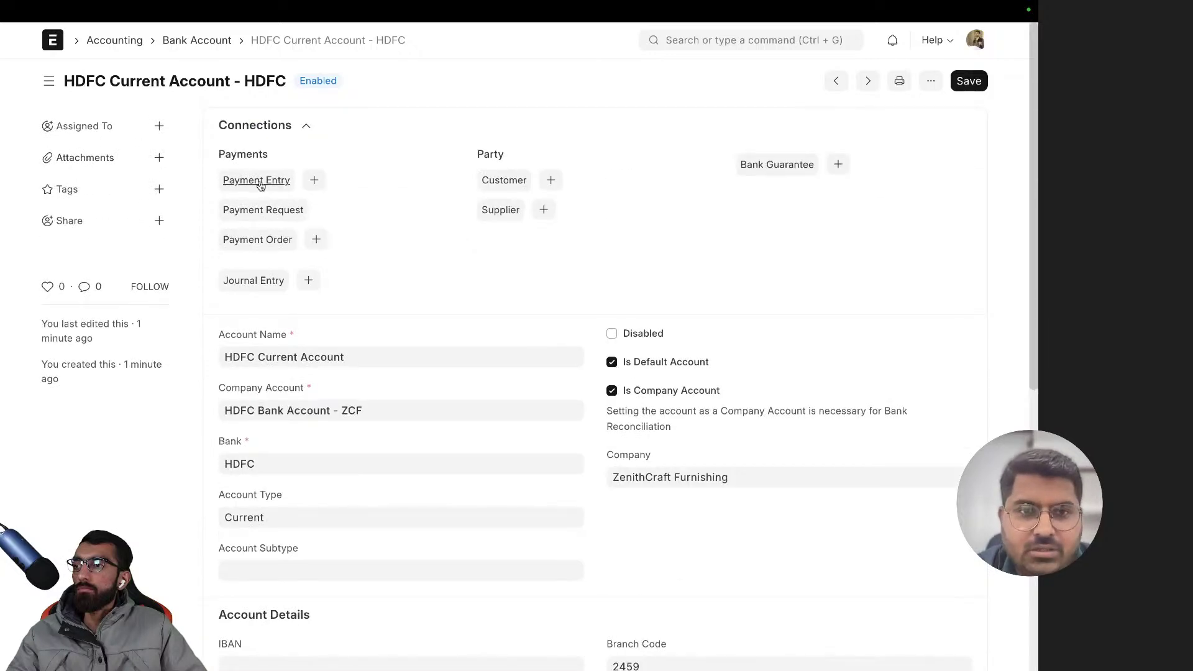
{"action": "scroll", "coordinate": [467, 329], "scroll_direction": "down", "scroll_amount": 2}
{"action": "scroll", "coordinate": [311, 248], "scroll_direction": "up", "scroll_amount": 2}
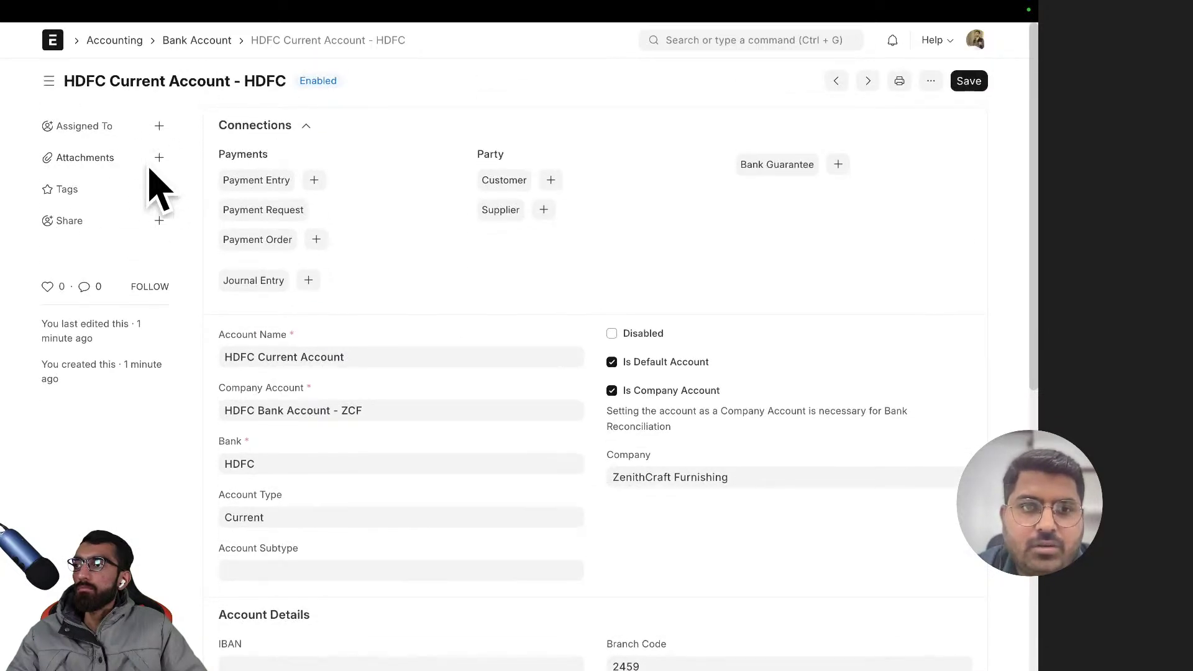
- Reopen HDFC Current Account - HDFC from the Bank Account list
{"action": "left_click", "coordinate": [186, 40]}
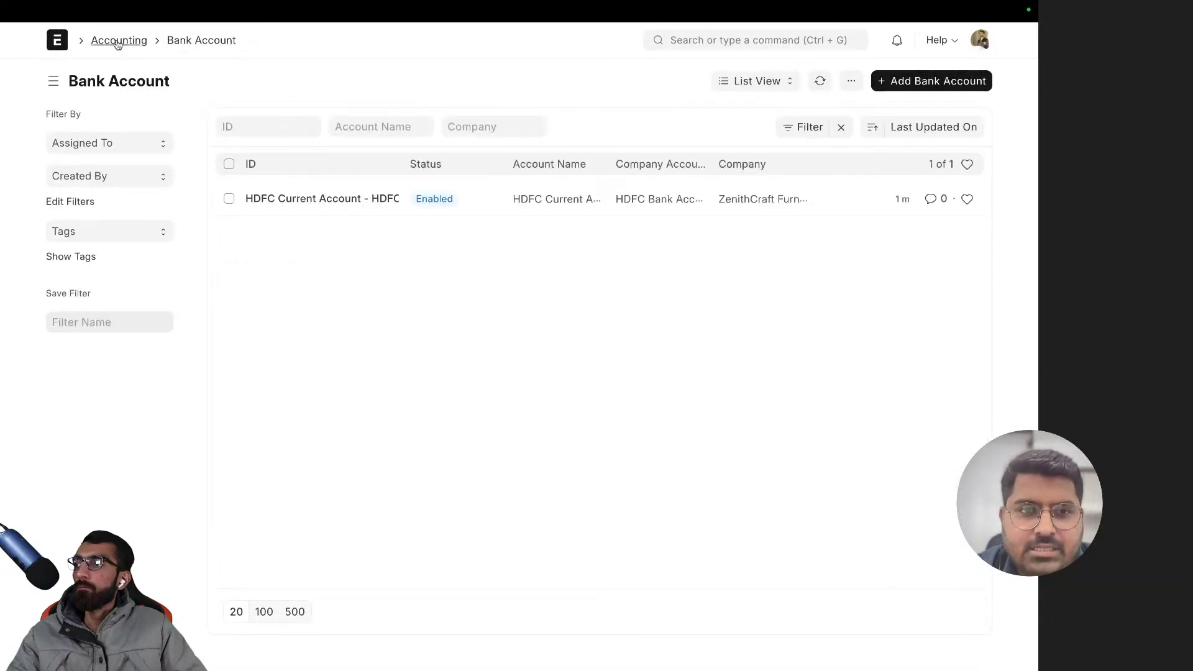
{"action": "left_click", "coordinate": [323, 196]}
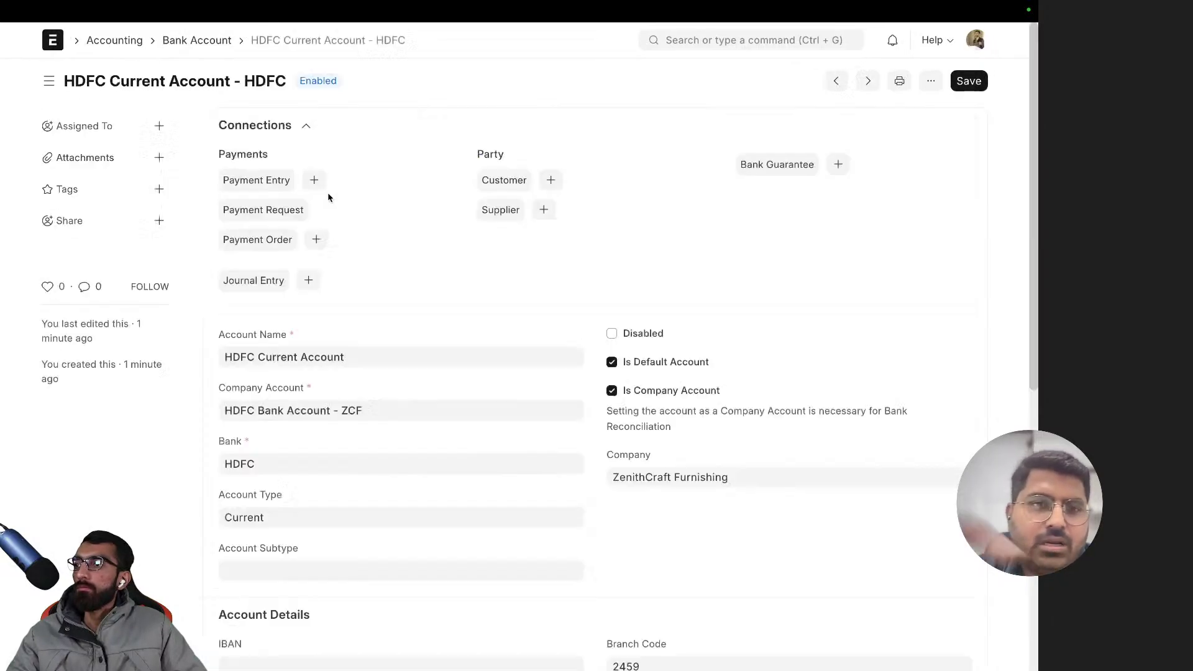
{"action": "left_click", "coordinate": [665, 39]}
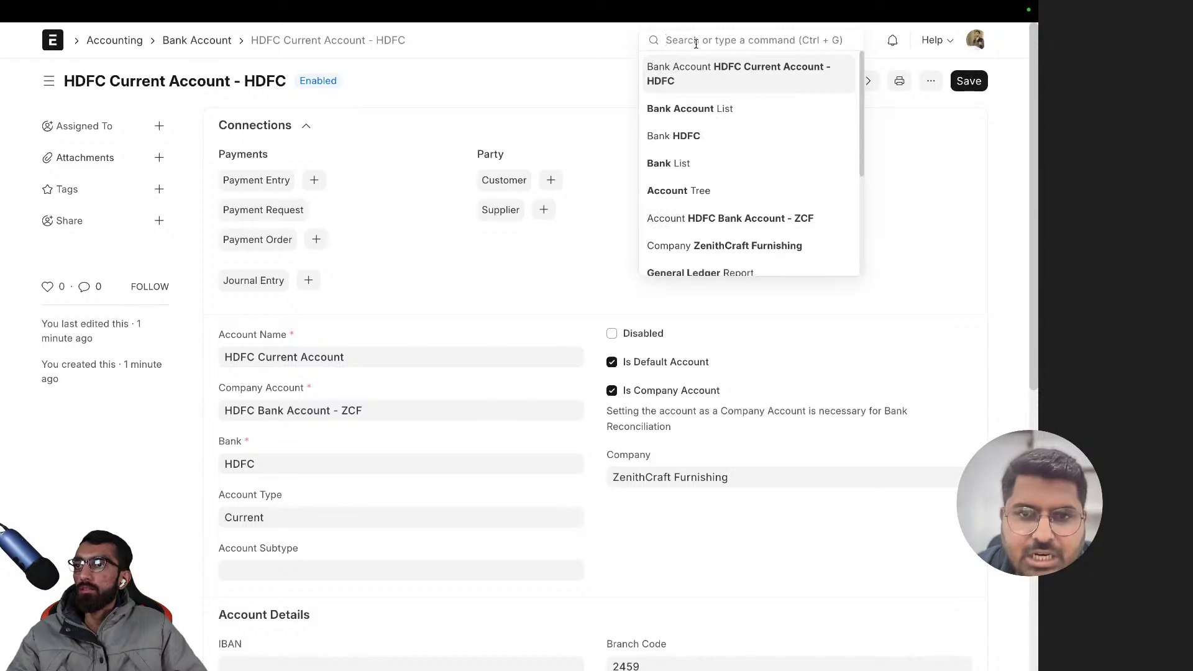
- Open the HDFC bank record from the Bank list and check its linked bank account
{"action": "type", "text": "nank"}
{"action": "key", "text": "Return"}
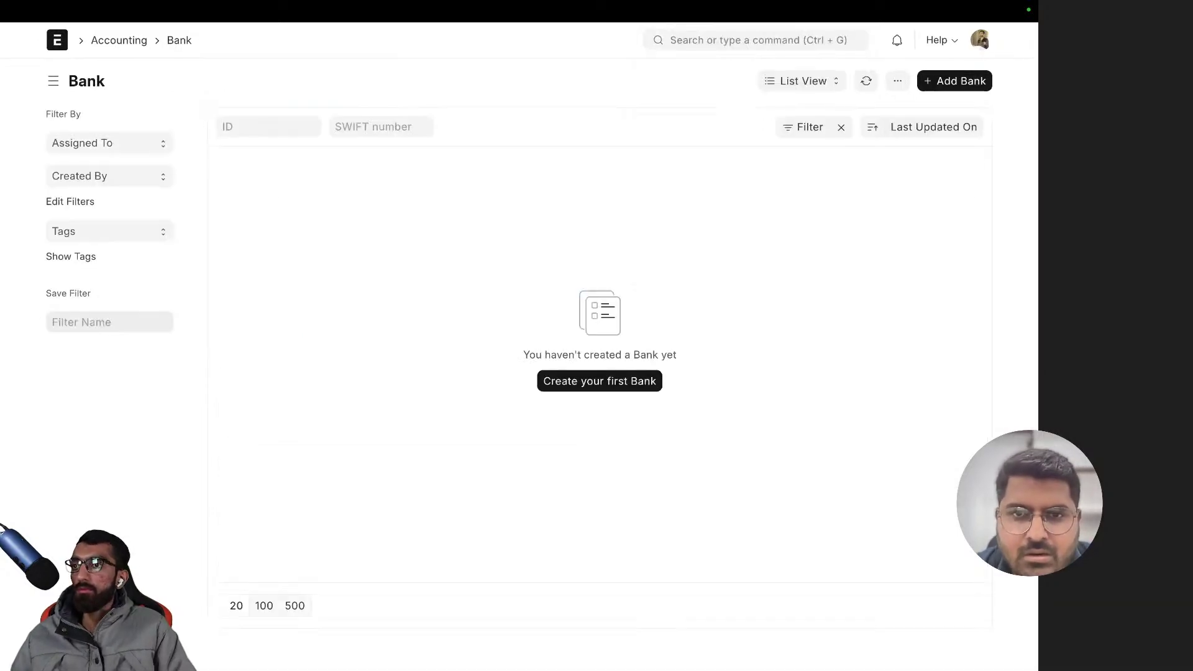
{"action": "left_click", "coordinate": [255, 199]}
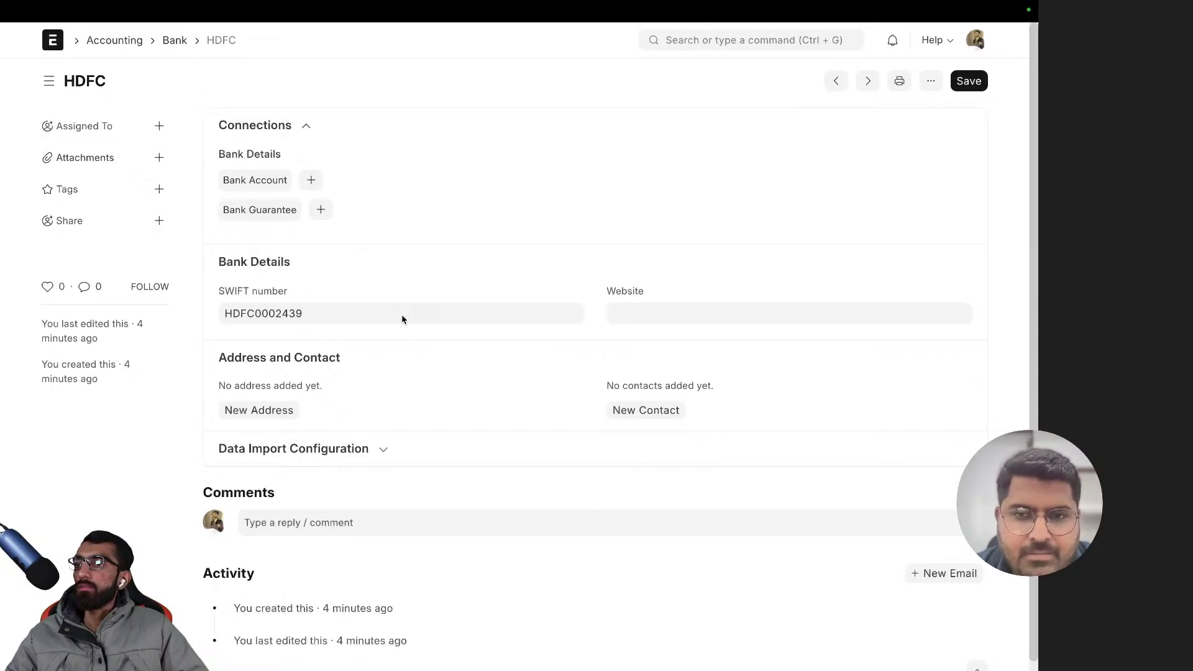
{"action": "left_click", "coordinate": [268, 184]}
{"action": "key", "text": "alt+Left"}
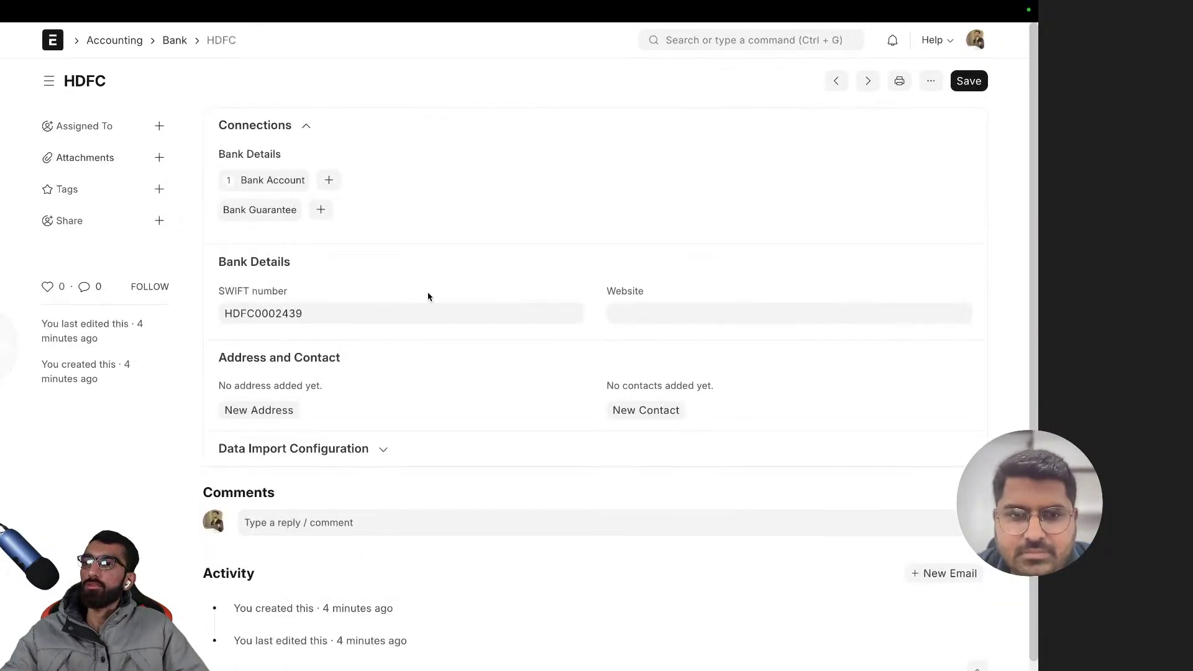
- Go from the HDFC bank record to the Accounting workspace
{"action": "scroll", "coordinate": [423, 192], "scroll_direction": "left", "scroll_amount": 5}
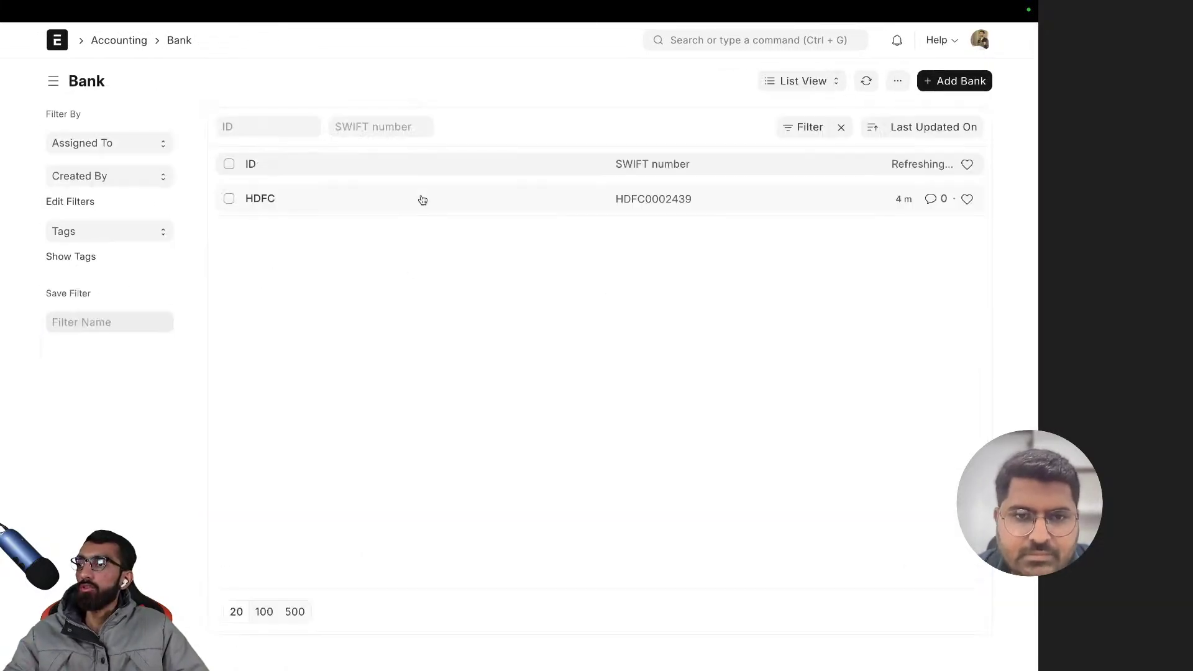
{"action": "scroll", "coordinate": [428, 232], "scroll_direction": "left", "scroll_amount": 5}
{"action": "scroll", "coordinate": [429, 230], "scroll_direction": "left", "scroll_amount": 5}
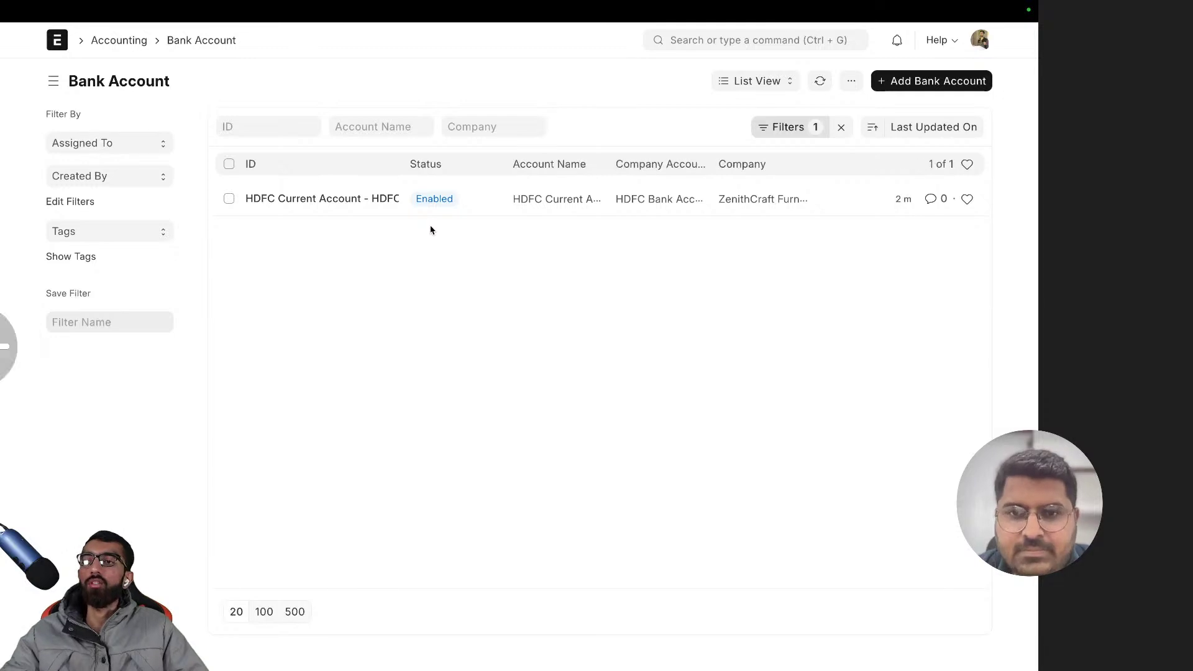
{"action": "scroll", "coordinate": [431, 231], "scroll_direction": "right", "scroll_amount": 5}
{"action": "scroll", "coordinate": [432, 229], "scroll_direction": "left", "scroll_amount": 5}
{"action": "scroll", "coordinate": [431, 227], "scroll_direction": "left", "scroll_amount": 5}
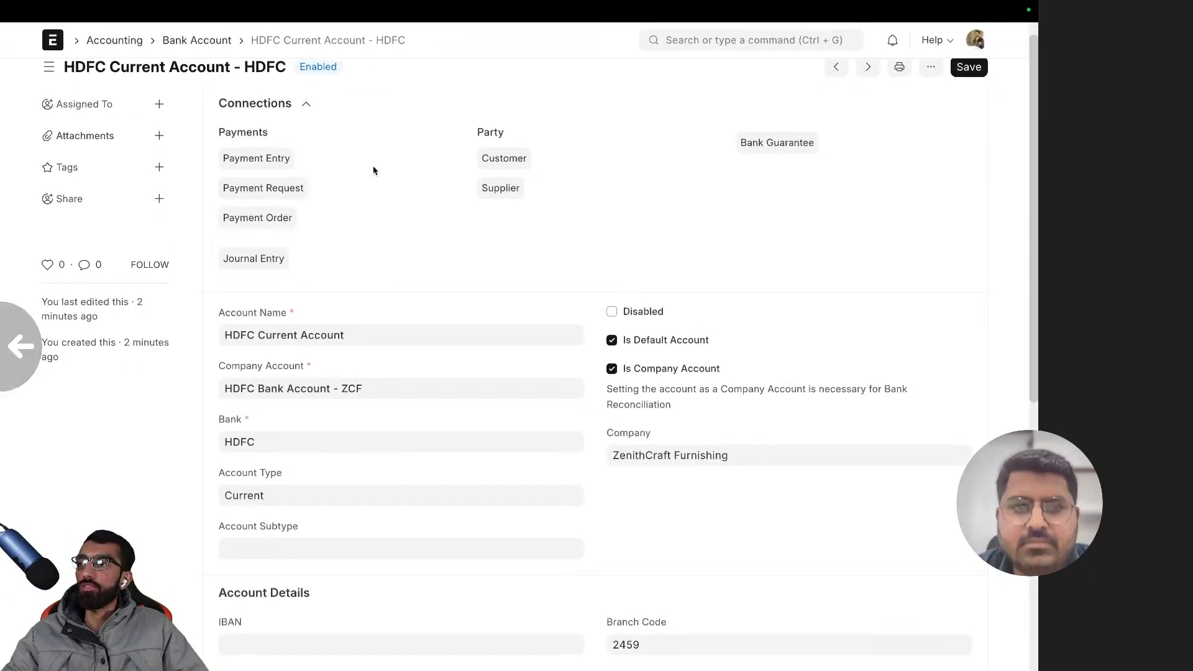
{"action": "scroll", "coordinate": [218, 94], "scroll_direction": "left", "scroll_amount": 5}
{"action": "left_click", "coordinate": [109, 41]}
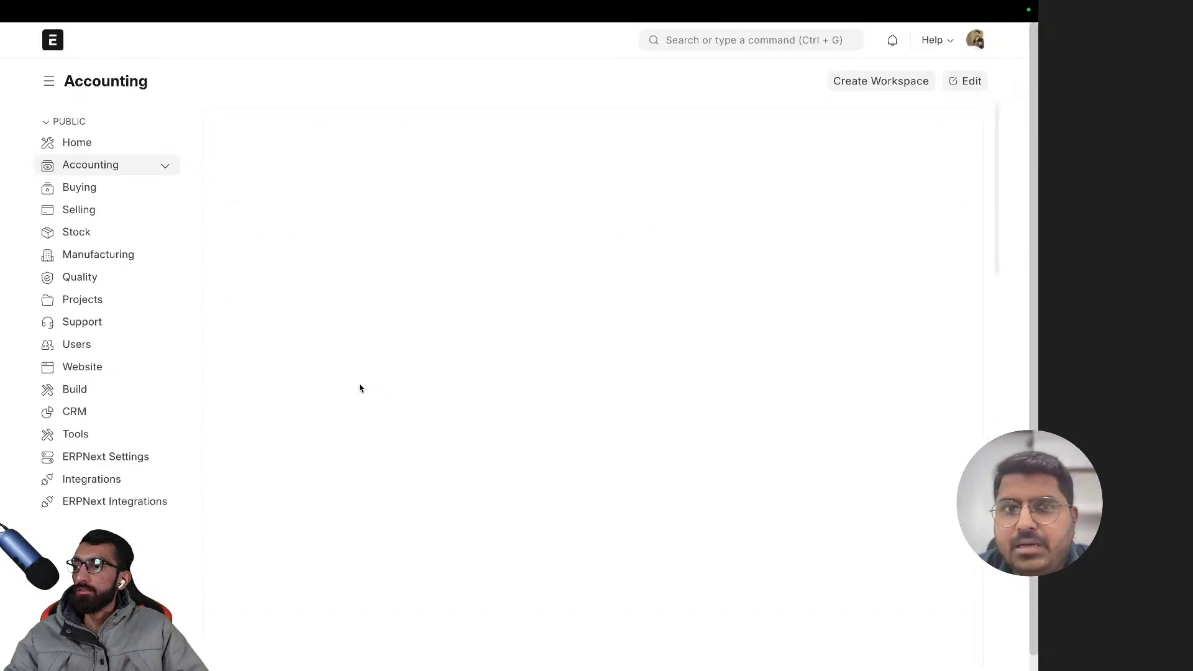
- Open Chart of Accounts from the Accounting workspace and switch the Account list to Tree view
{"action": "scroll", "coordinate": [358, 387], "scroll_direction": "down", "scroll_amount": 5}
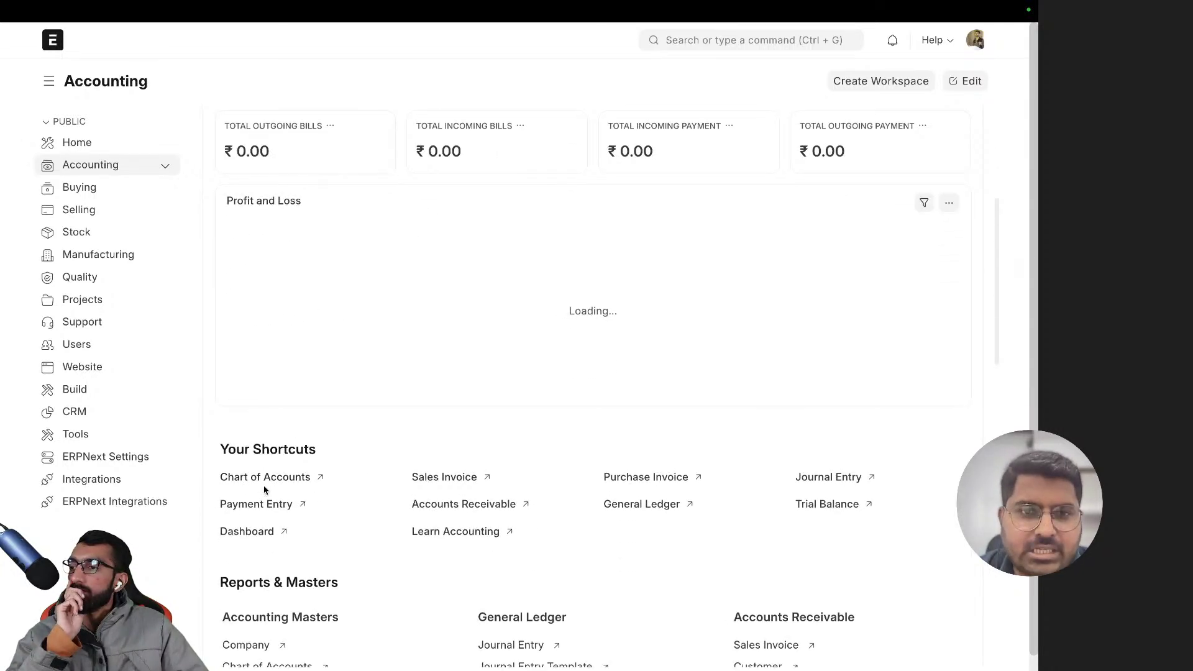
{"action": "left_click", "coordinate": [270, 477]}
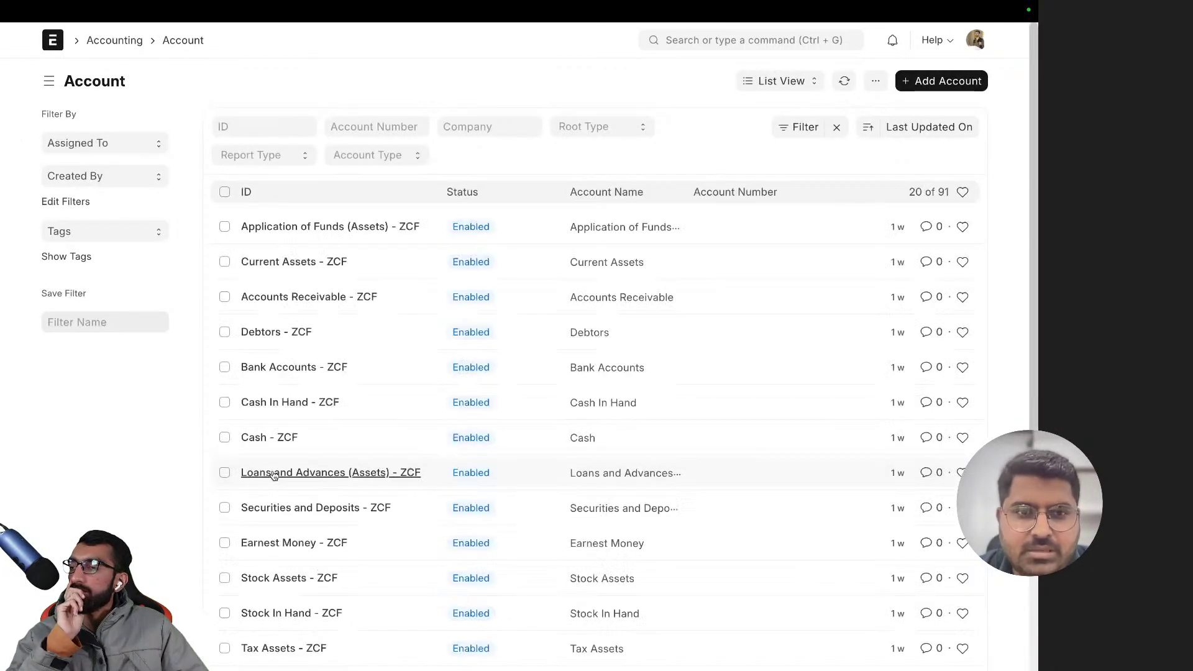
{"action": "left_click", "coordinate": [783, 81]}
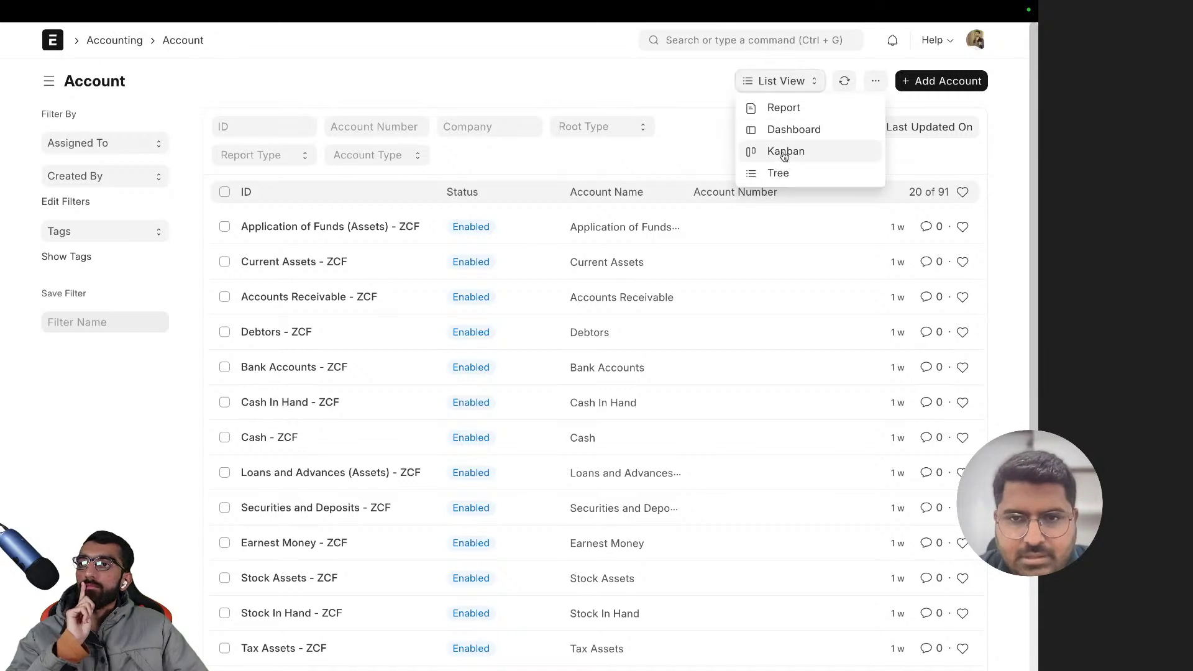
{"action": "left_click", "coordinate": [780, 173]}
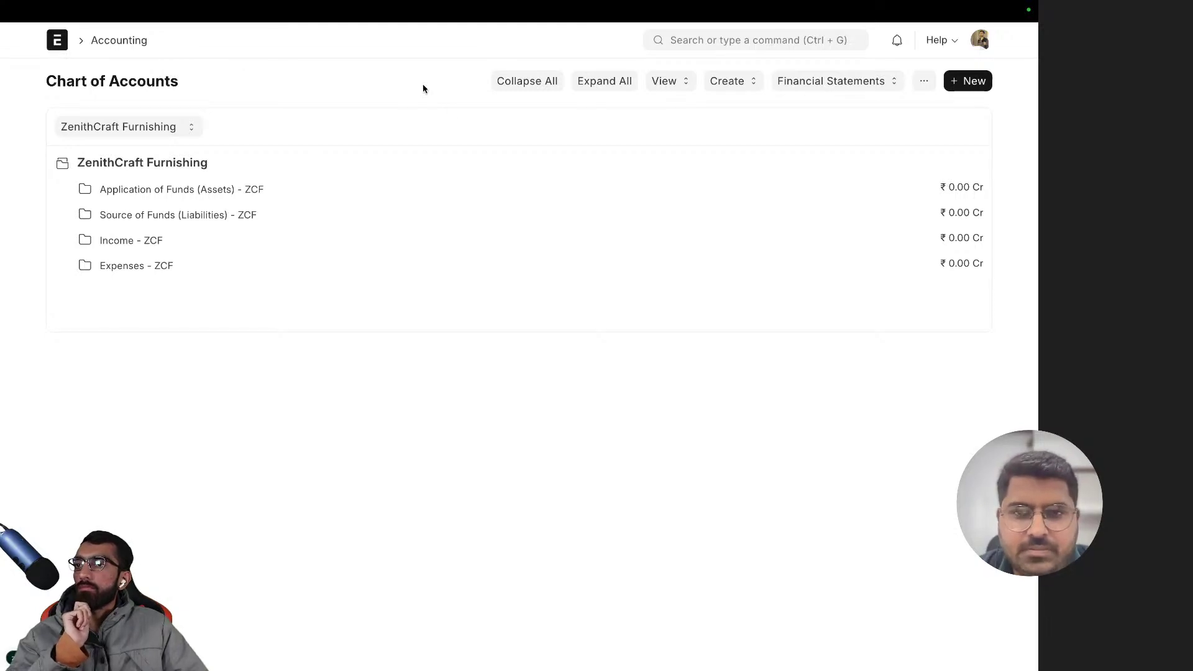
{"action": "key", "text": "alt+Left"}
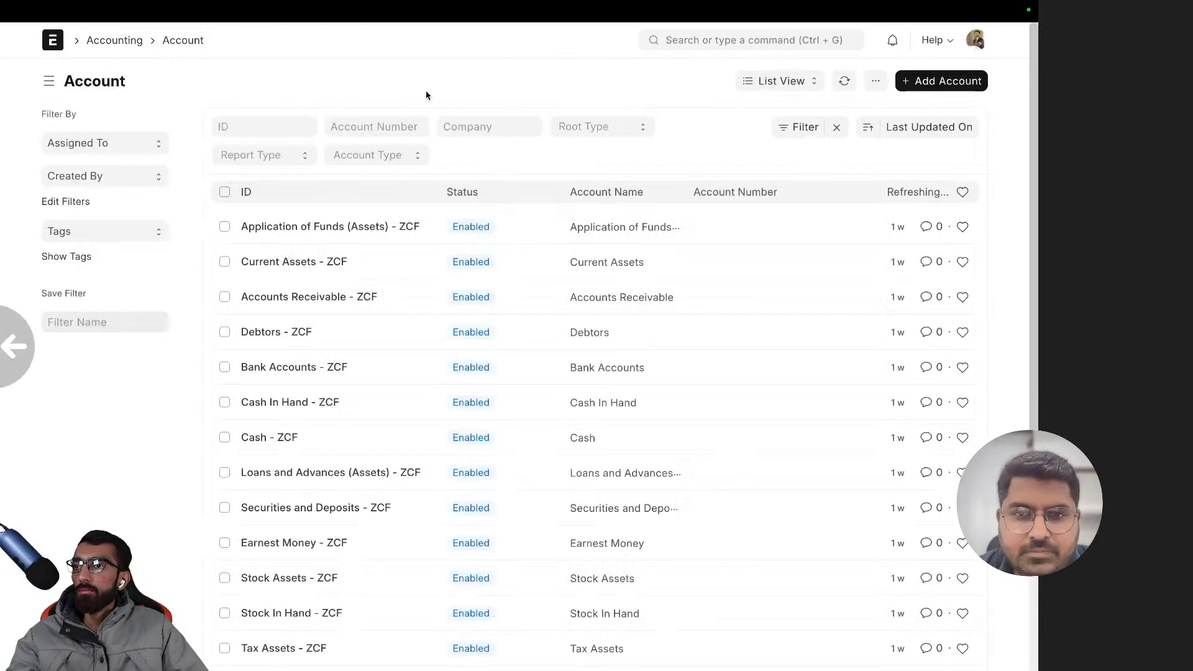
- Look over the Account list settings without changes, then return to the Tree view
{"action": "left_click", "coordinate": [809, 82]}
{"action": "left_click", "coordinate": [873, 84]}
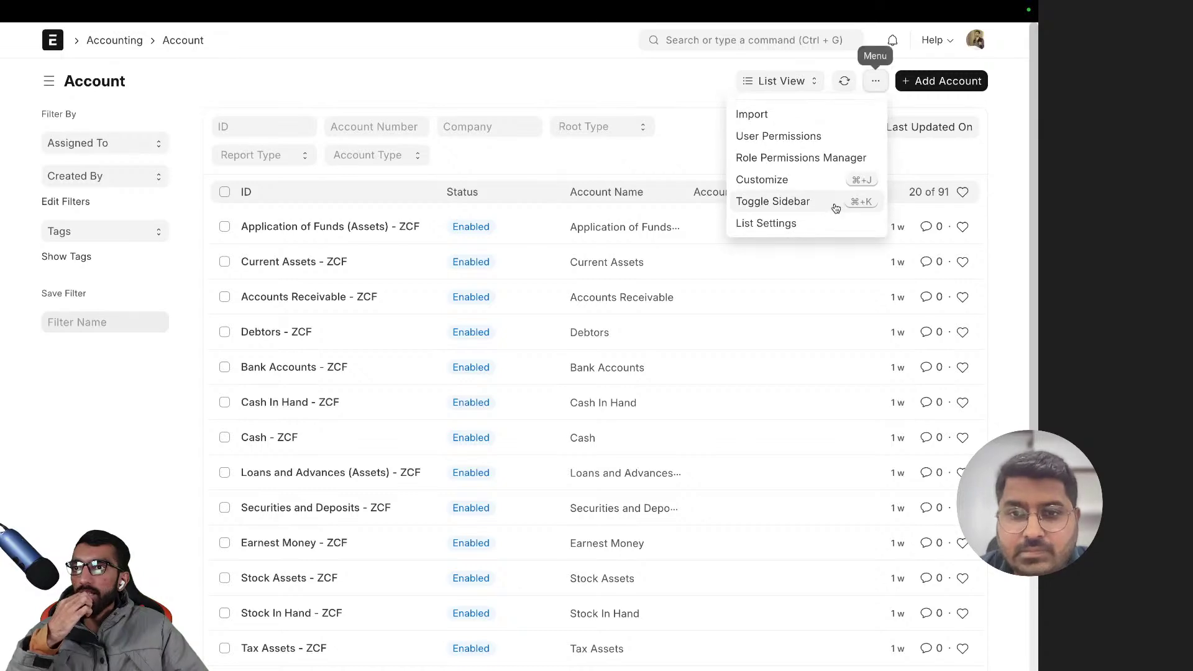
{"action": "left_click", "coordinate": [819, 221]}
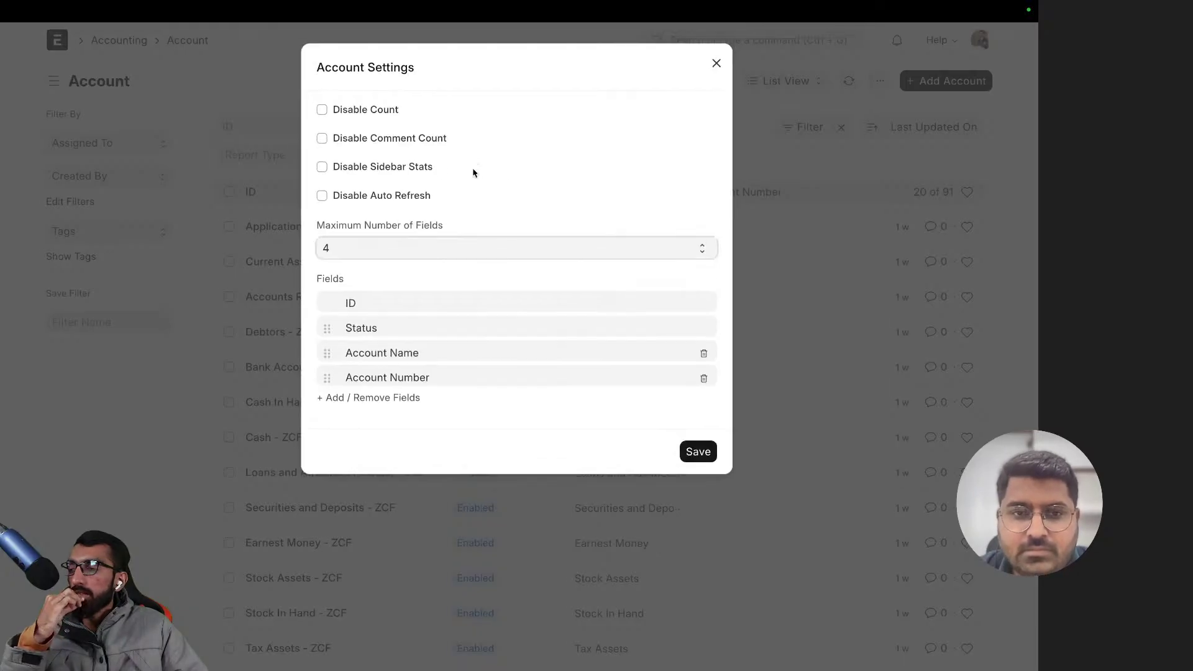
{"action": "left_click", "coordinate": [827, 115]}
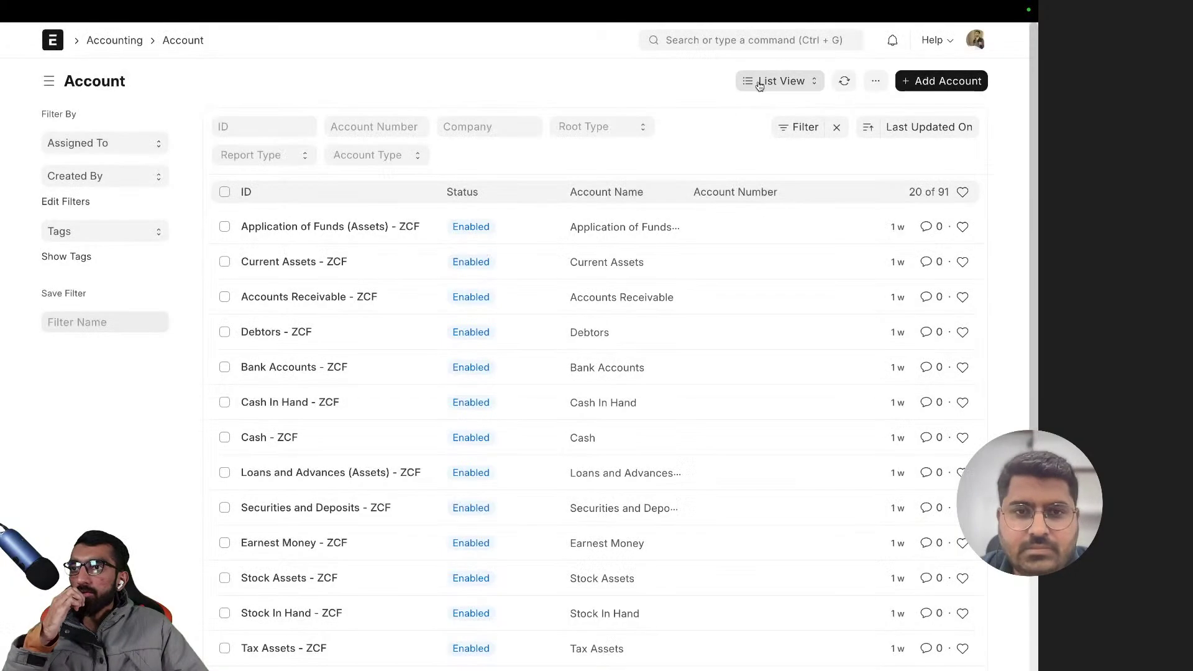
{"action": "left_click", "coordinate": [762, 83]}
{"action": "left_click", "coordinate": [781, 180]}
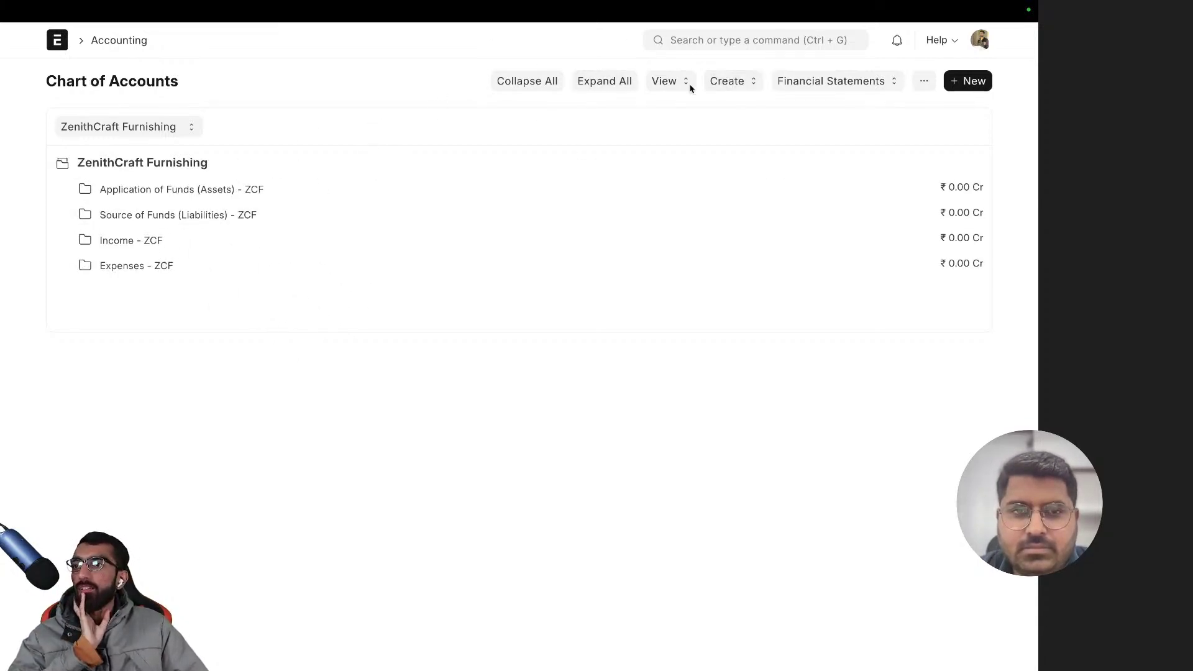
- Expand and collapse all account groups, then open the View menu of related accounting views
{"action": "left_click", "coordinate": [665, 81]}
{"action": "left_click", "coordinate": [429, 85]}
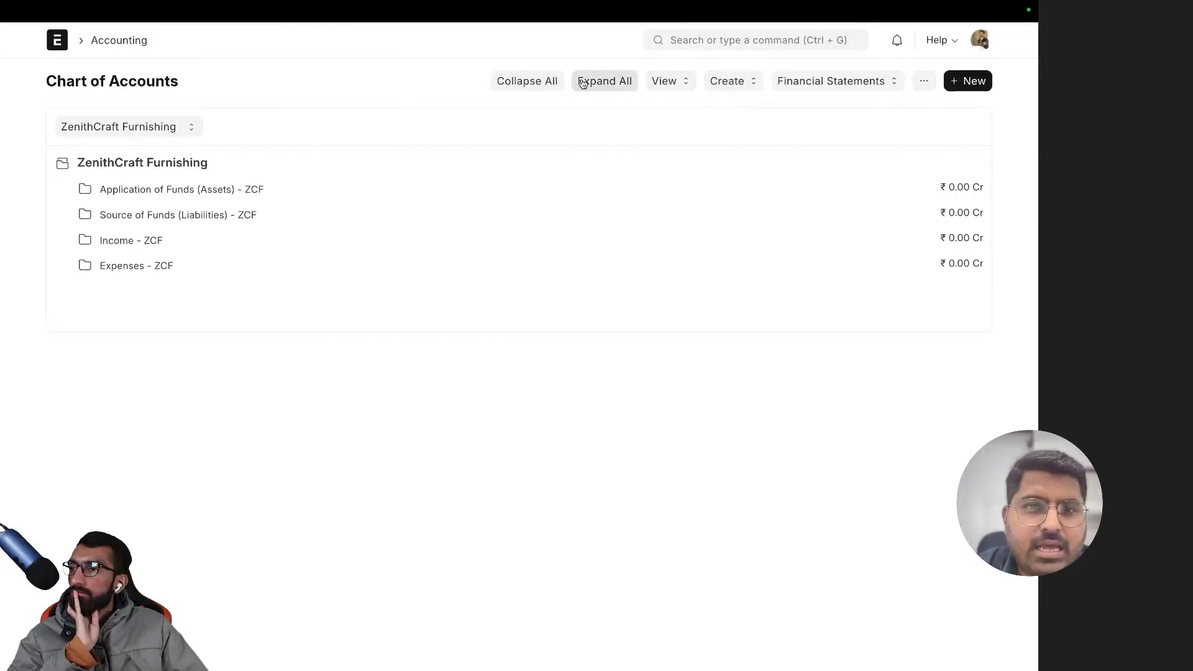
{"action": "left_click", "coordinate": [602, 81]}
{"action": "left_click", "coordinate": [536, 82]}
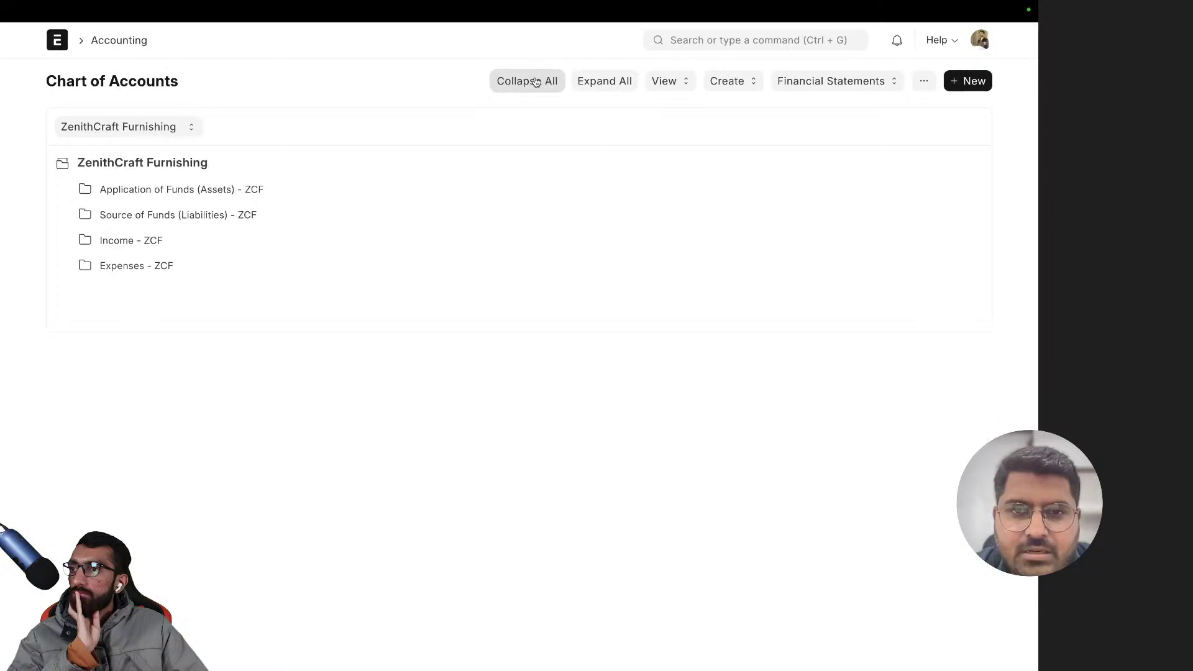
{"action": "left_click", "coordinate": [686, 87]}
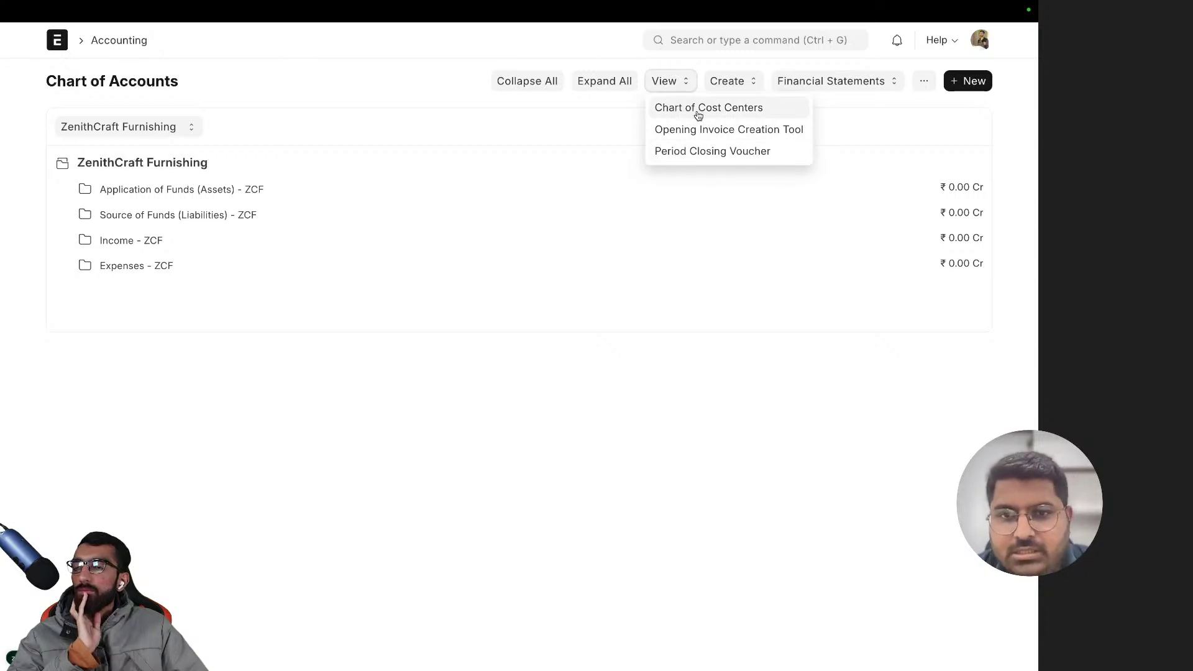
- Switch to Chart of Cost Centers and expand ZenithCarft Furnishing - ZCF to reveal Main - ZCF
{"action": "left_click", "coordinate": [697, 112]}
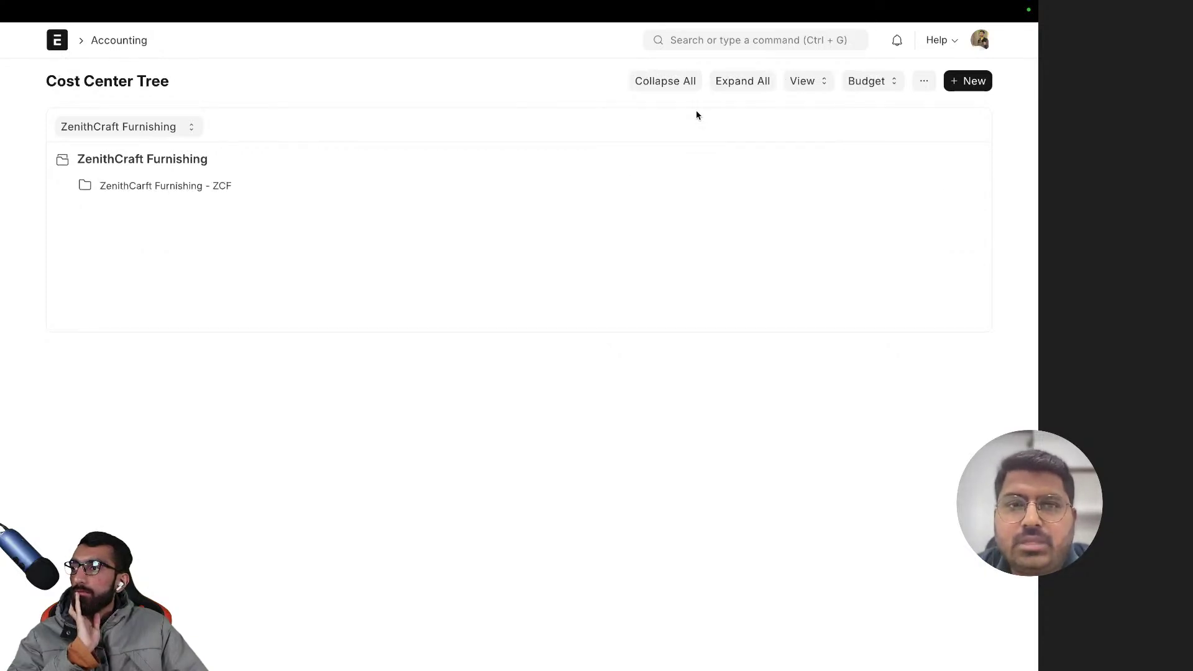
{"action": "left_click", "coordinate": [167, 186]}
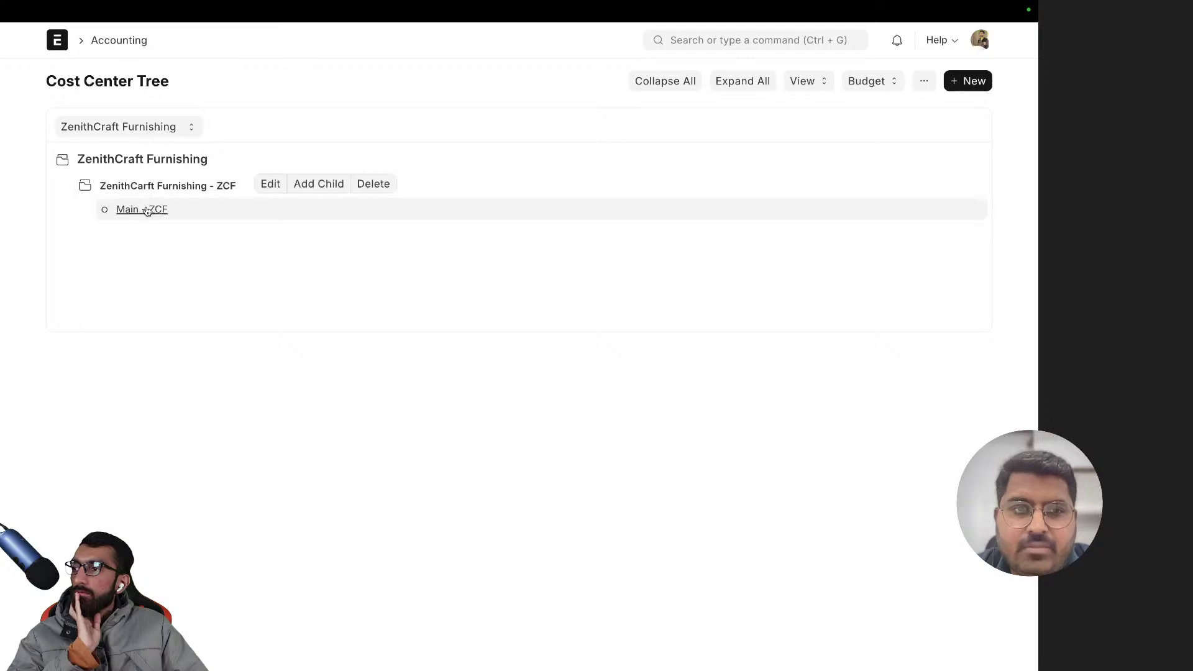
{"action": "left_click", "coordinate": [159, 190]}
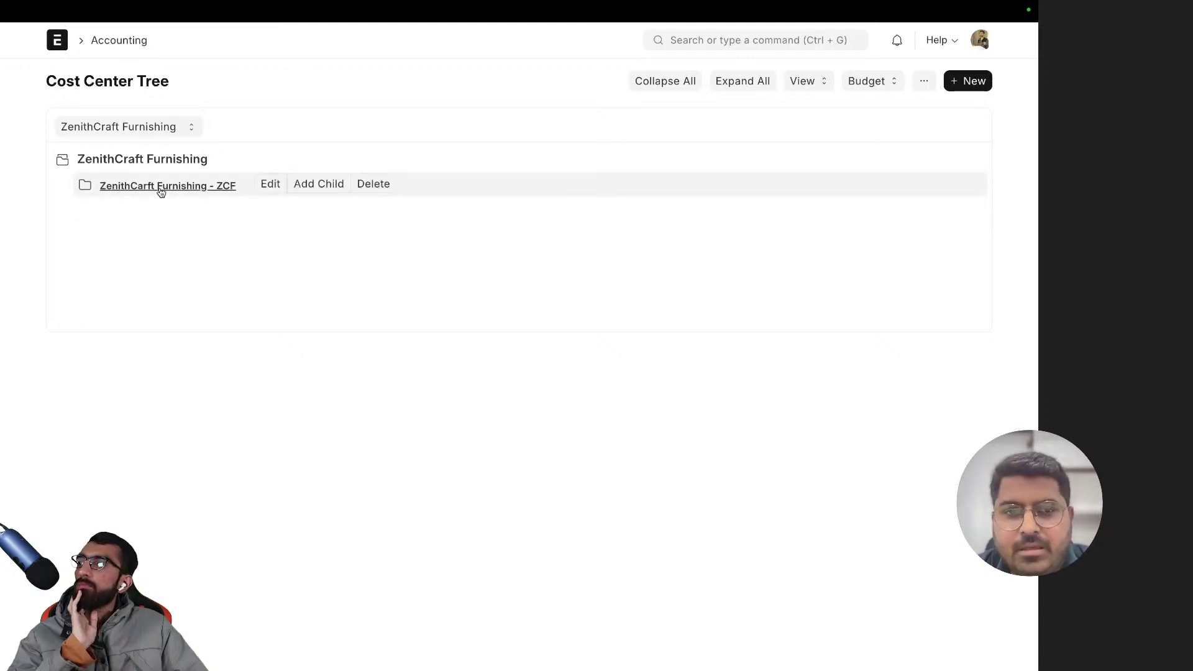
{"action": "left_click", "coordinate": [162, 188]}
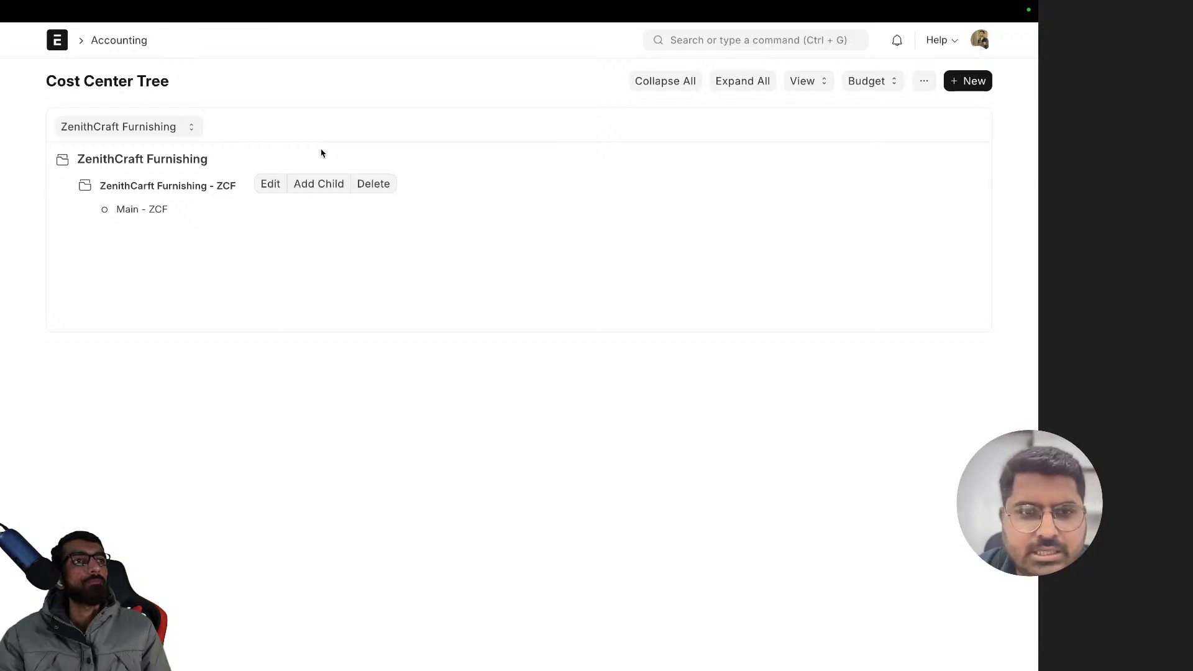
- Create child cost centers Pune, Delhi and Mumbai under ZenithCarft Furnishing - ZCF using Add Child
{"action": "left_click", "coordinate": [180, 186]}
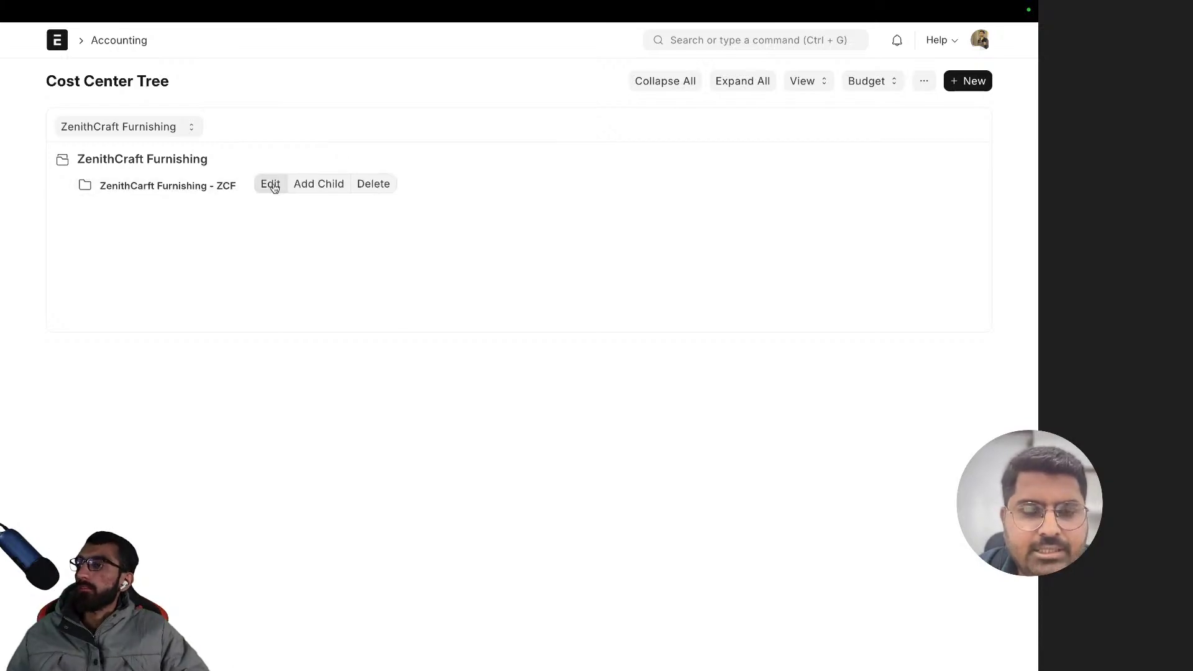
{"action": "left_click", "coordinate": [186, 188]}
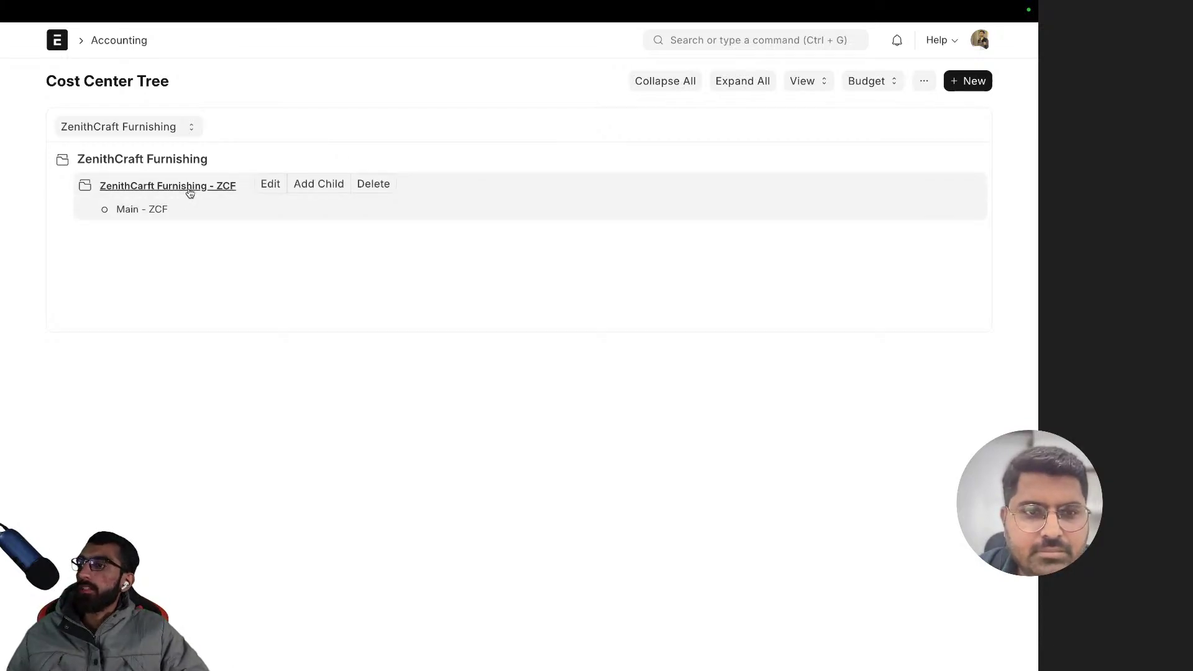
{"action": "left_click", "coordinate": [307, 184]}
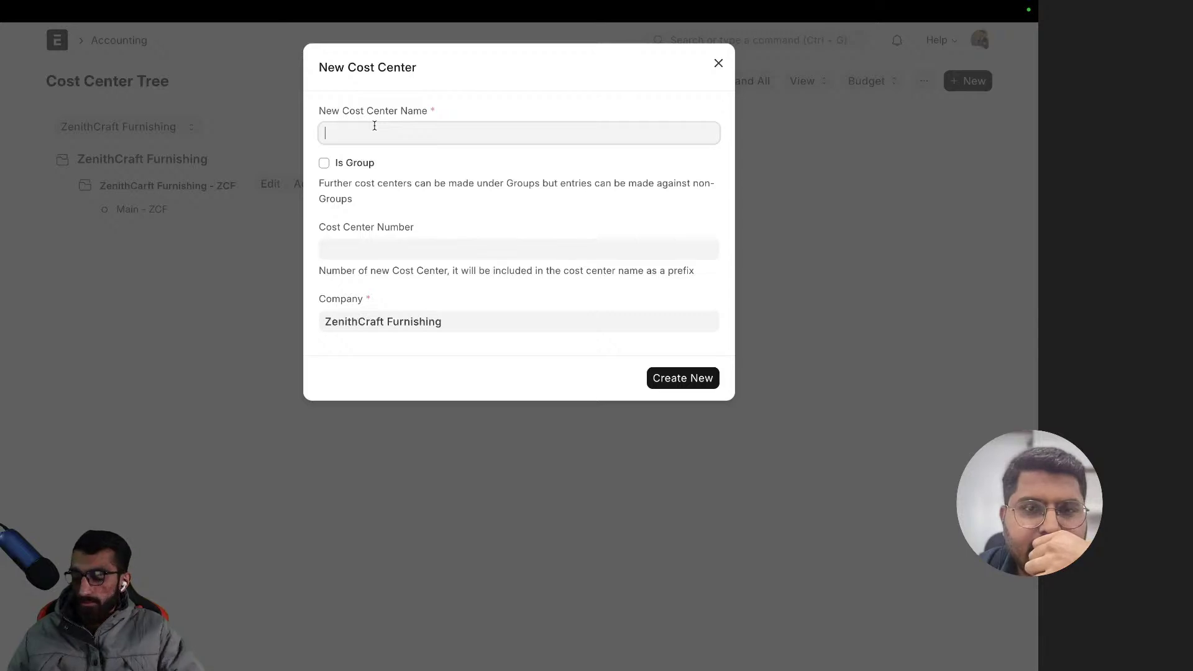
{"action": "type", "text": "Pune"}
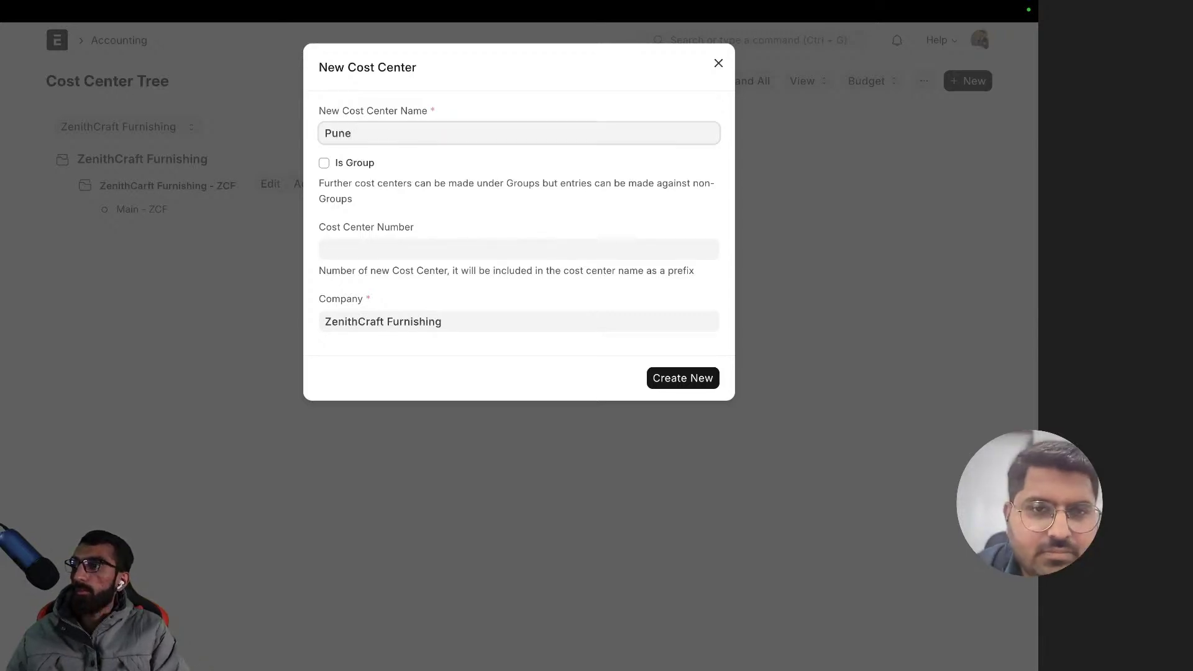
{"action": "left_click", "coordinate": [674, 377]}
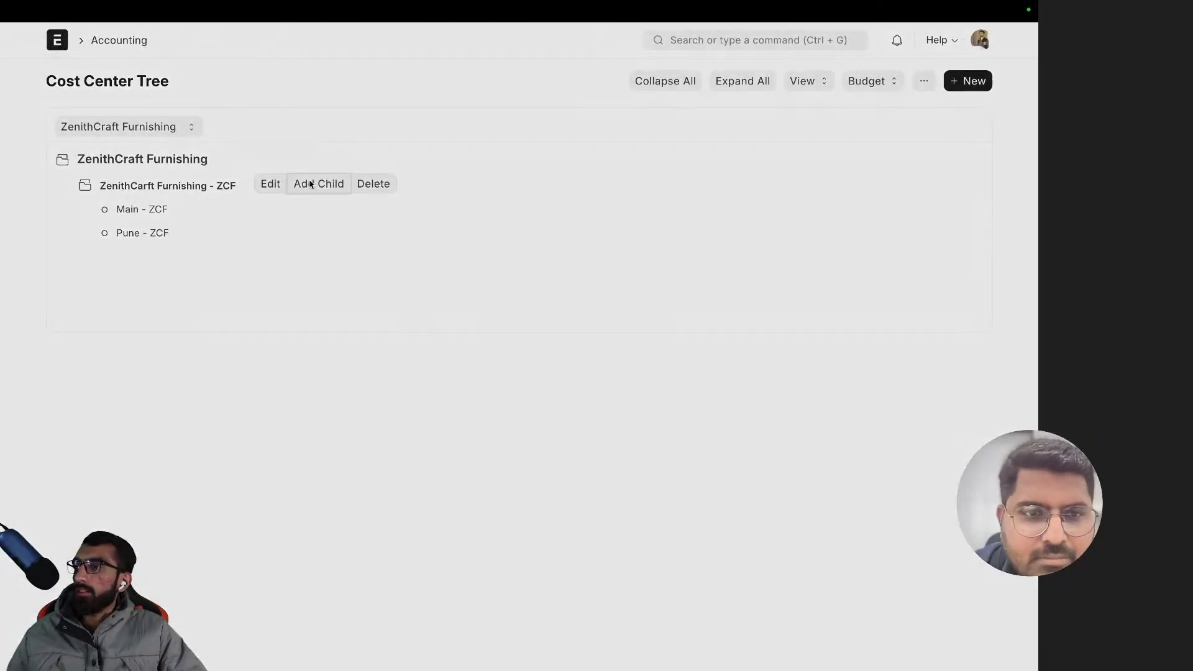
{"action": "left_click", "coordinate": [310, 184]}
{"action": "type", "text": "Delhi"}
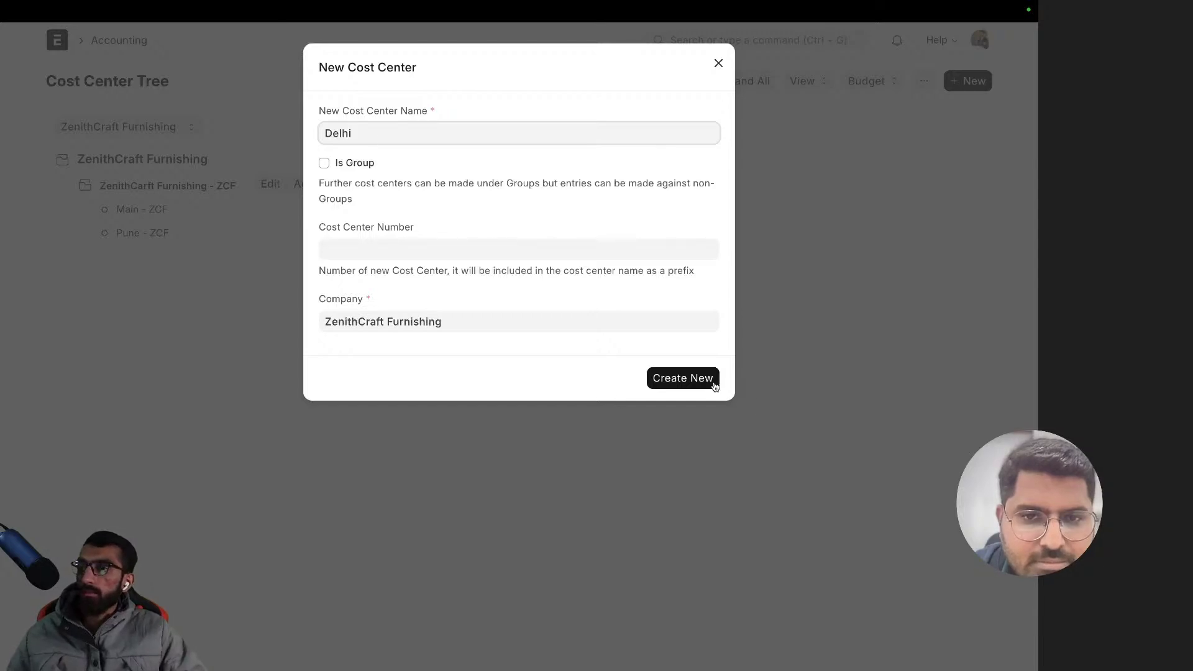
{"action": "left_click", "coordinate": [712, 383]}
{"action": "left_click", "coordinate": [314, 191]}
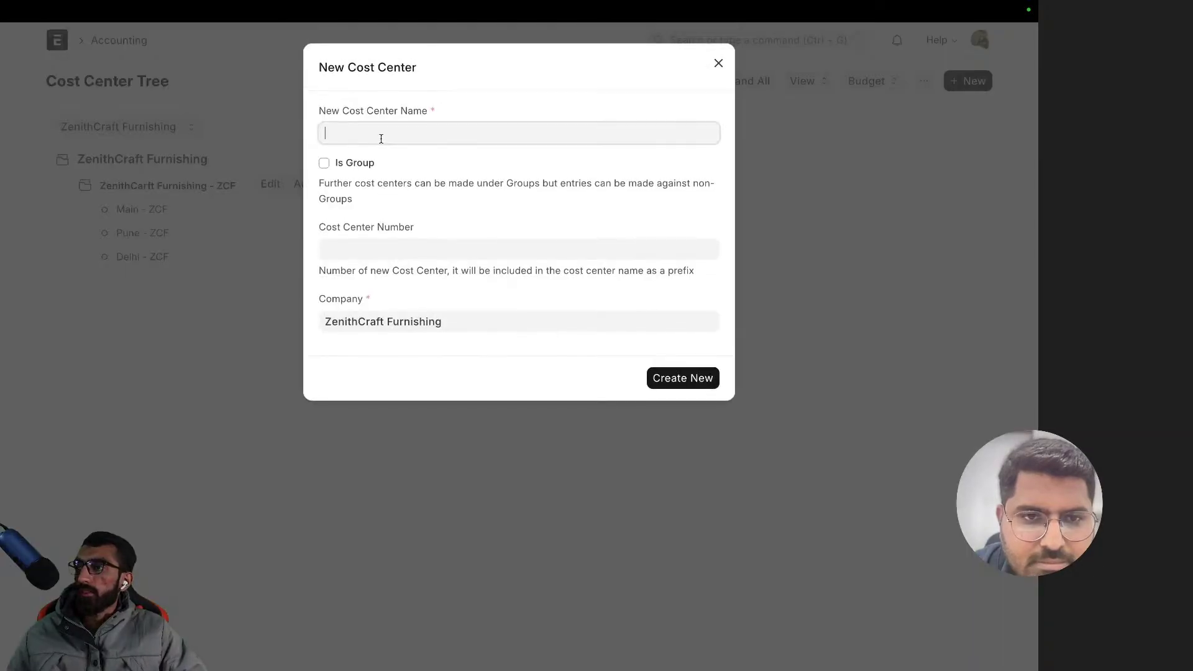
{"action": "type", "text": "Mumbai"}
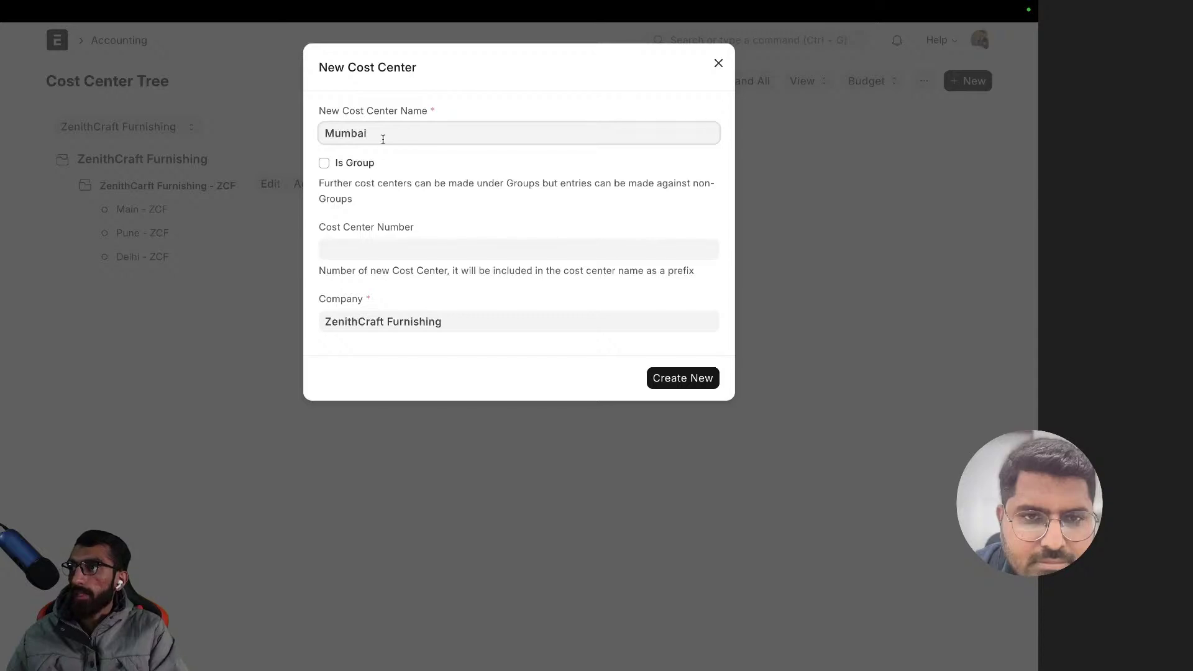
{"action": "left_click", "coordinate": [621, 376]}
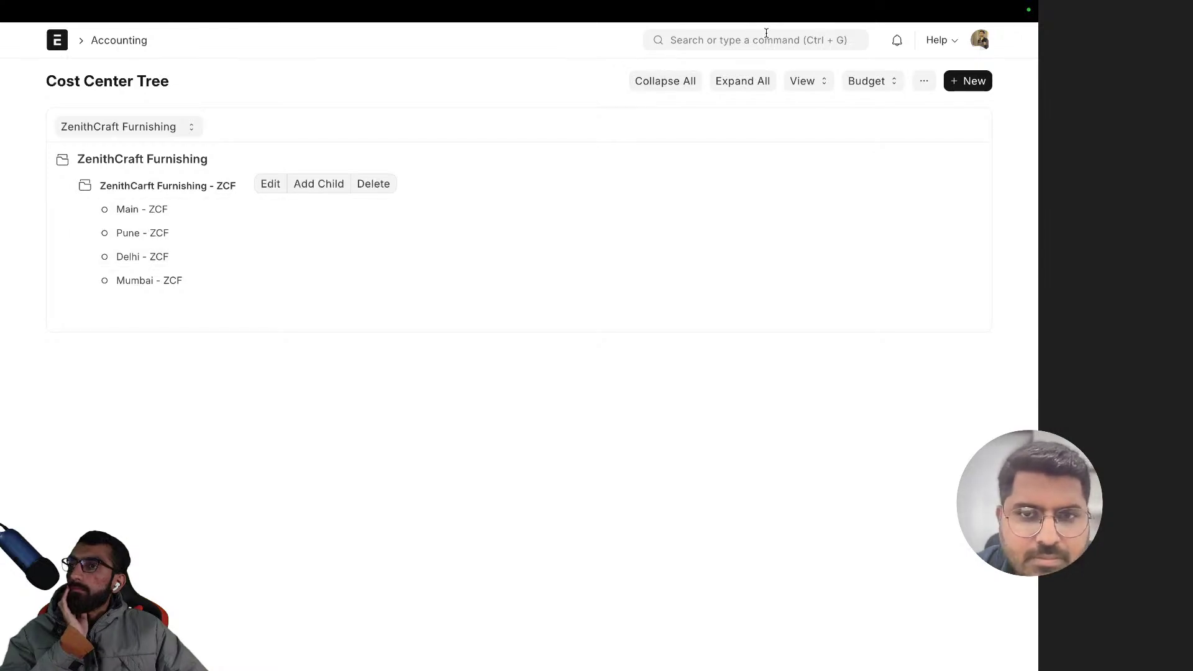
- Search 'sales in' to reach the Sales Invoice list
{"action": "left_click", "coordinate": [690, 42]}
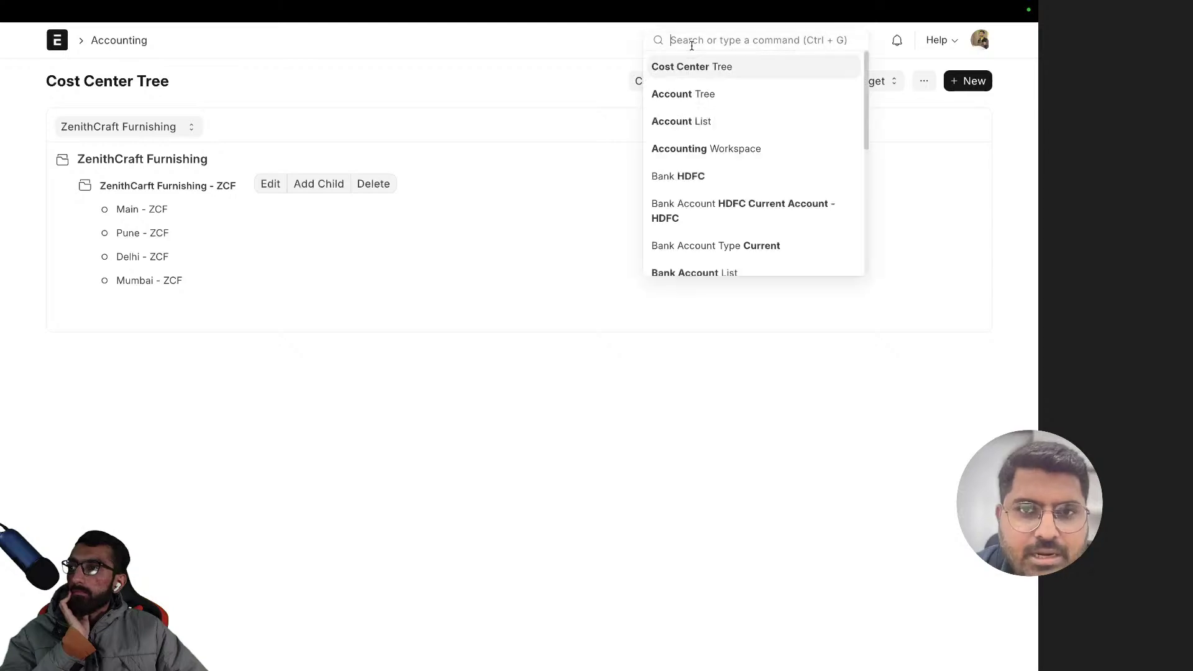
{"action": "type", "text": "sales"}
{"action": "key", "text": "Return"}
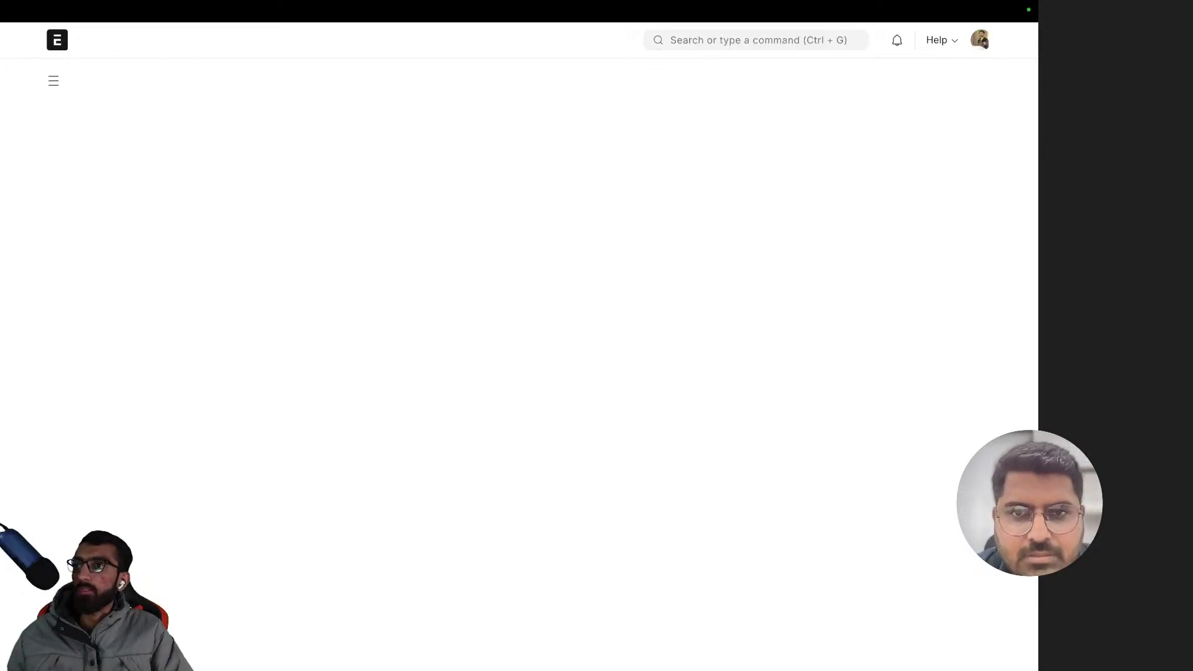
{"action": "key", "text": "ctrl+g"}
{"action": "type", "text": "sales"}
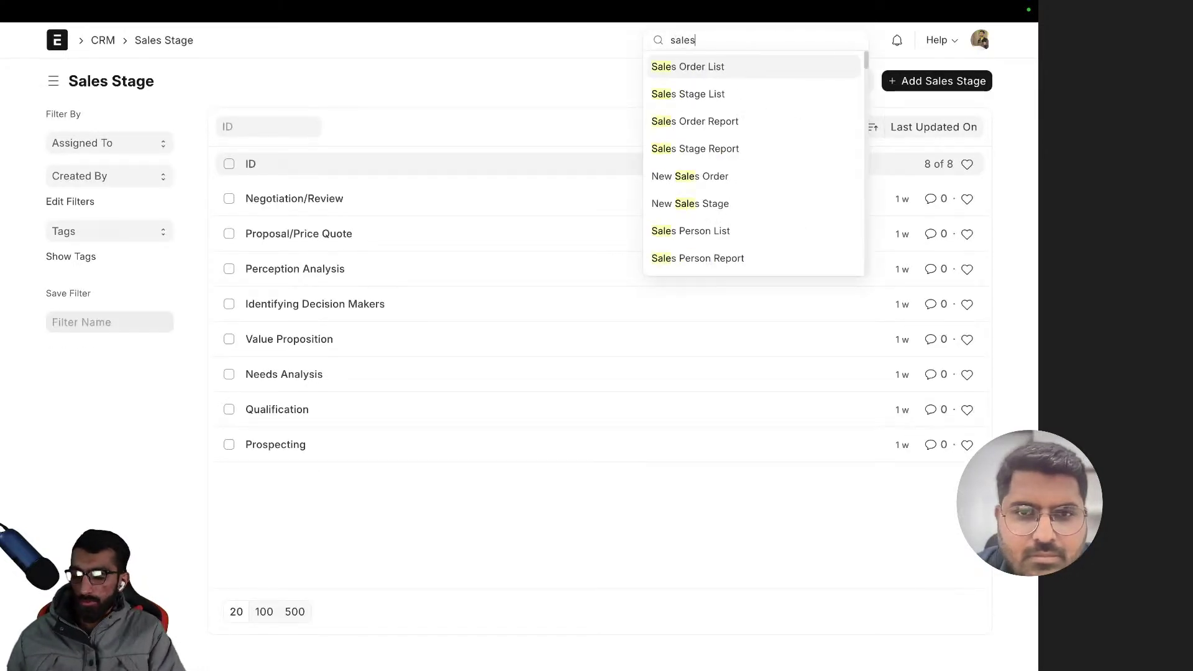
{"action": "type", "text": " in"}
{"action": "key", "text": "Return"}
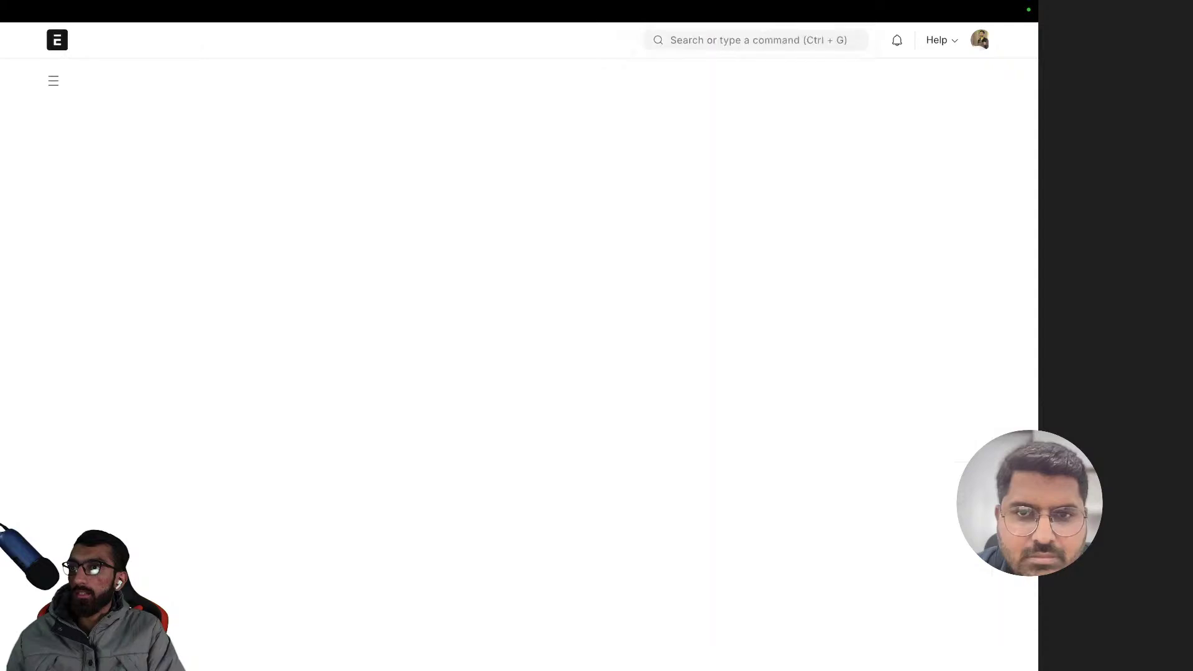
- Start a new Sales Invoice and expand its Accounting Dimensions section
{"action": "left_click", "coordinate": [897, 81]}
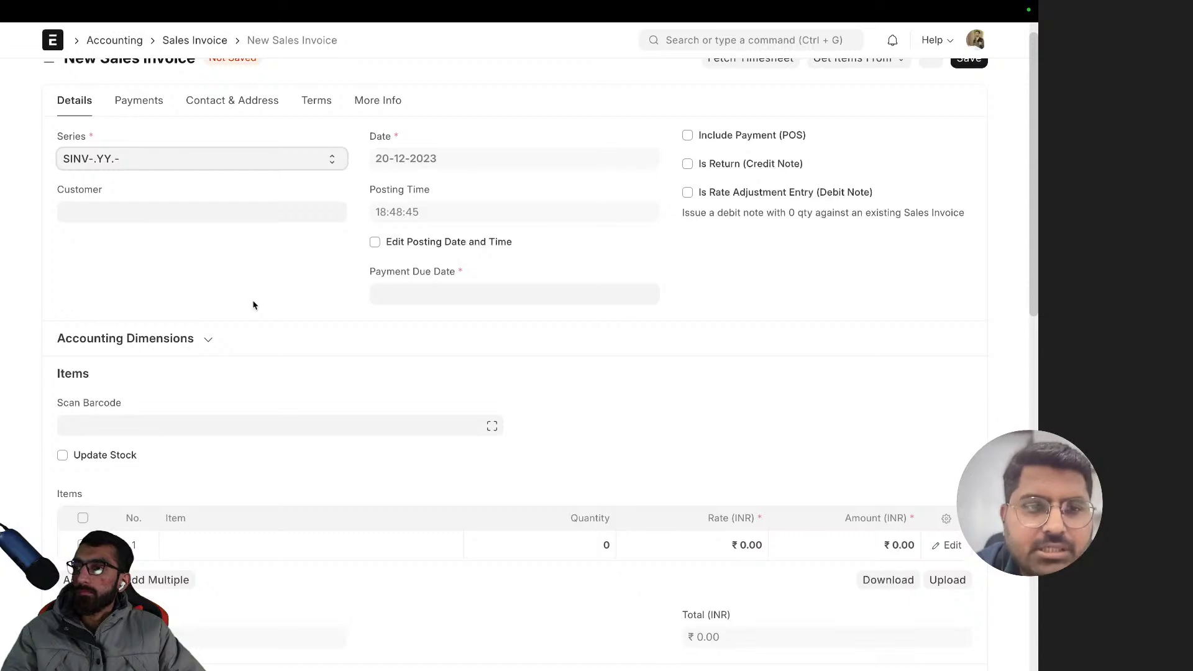
{"action": "scroll", "coordinate": [578, 185], "scroll_direction": "down", "scroll_amount": 1}
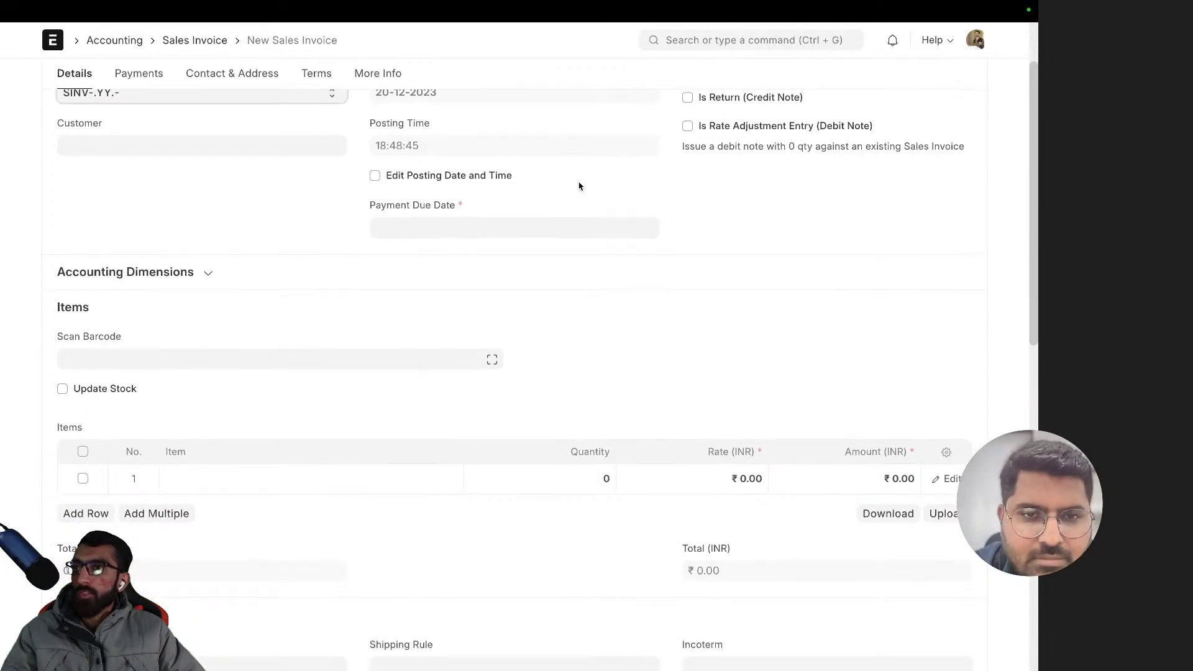
{"action": "scroll", "coordinate": [578, 186], "scroll_direction": "up", "scroll_amount": 1}
{"action": "scroll", "coordinate": [301, 317], "scroll_direction": "down", "scroll_amount": 2}
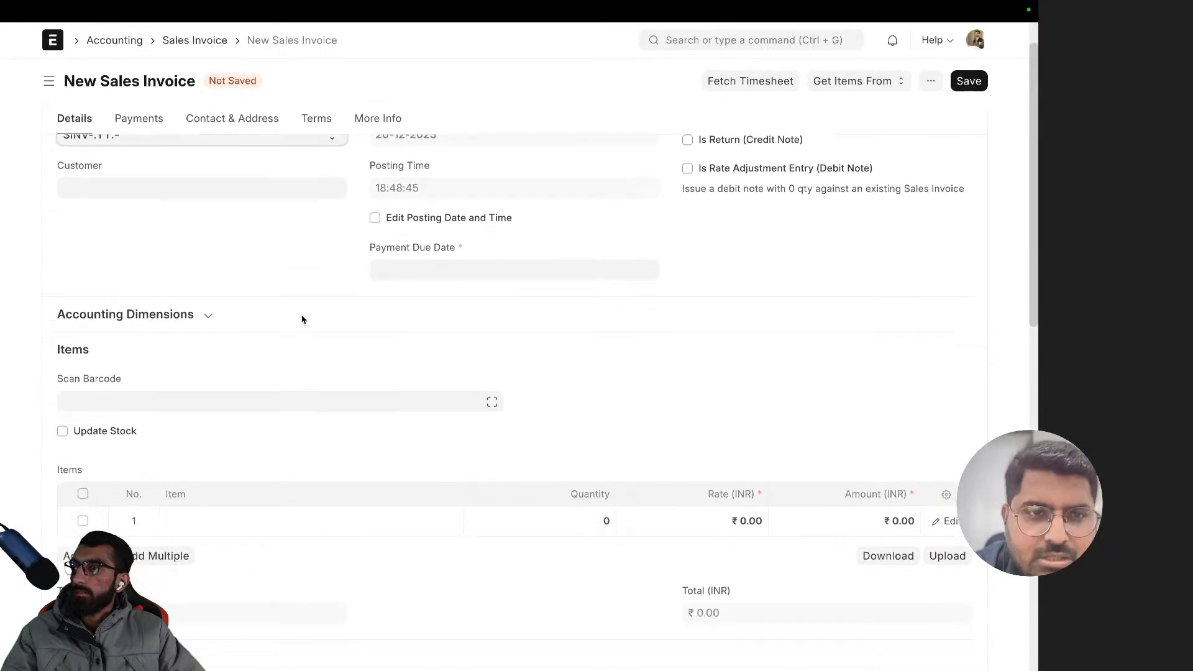
{"action": "left_click", "coordinate": [168, 292]}
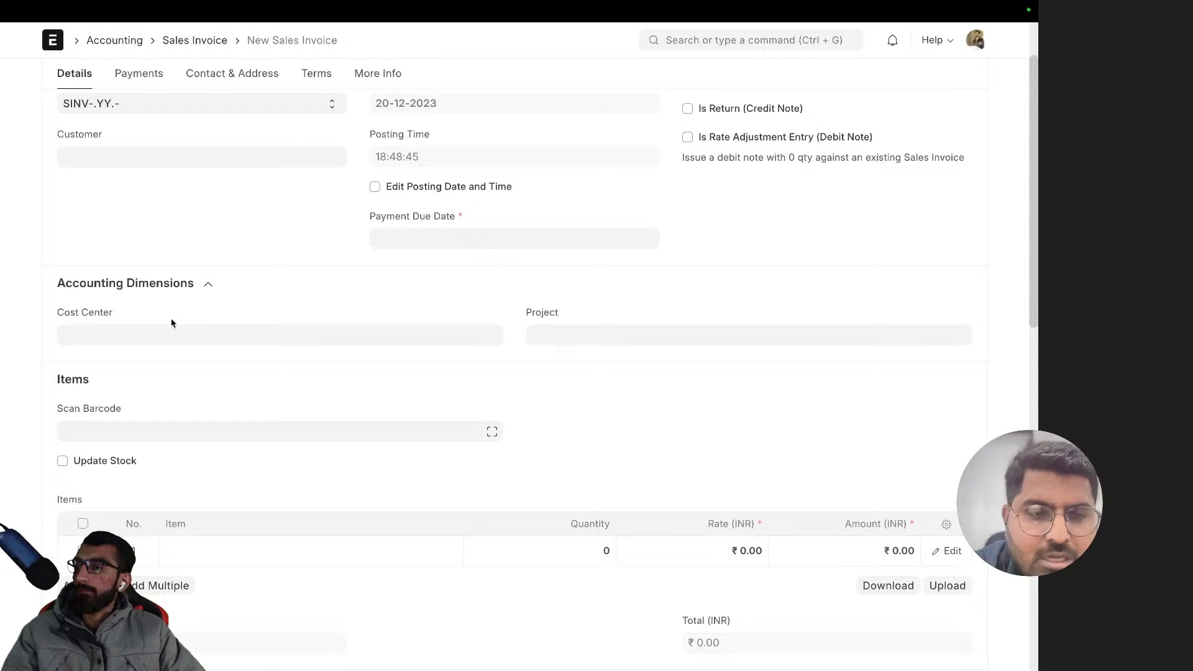
- Set the invoice's Cost Center to Pune - ZCF, then clear the field again
{"action": "left_click", "coordinate": [157, 336]}
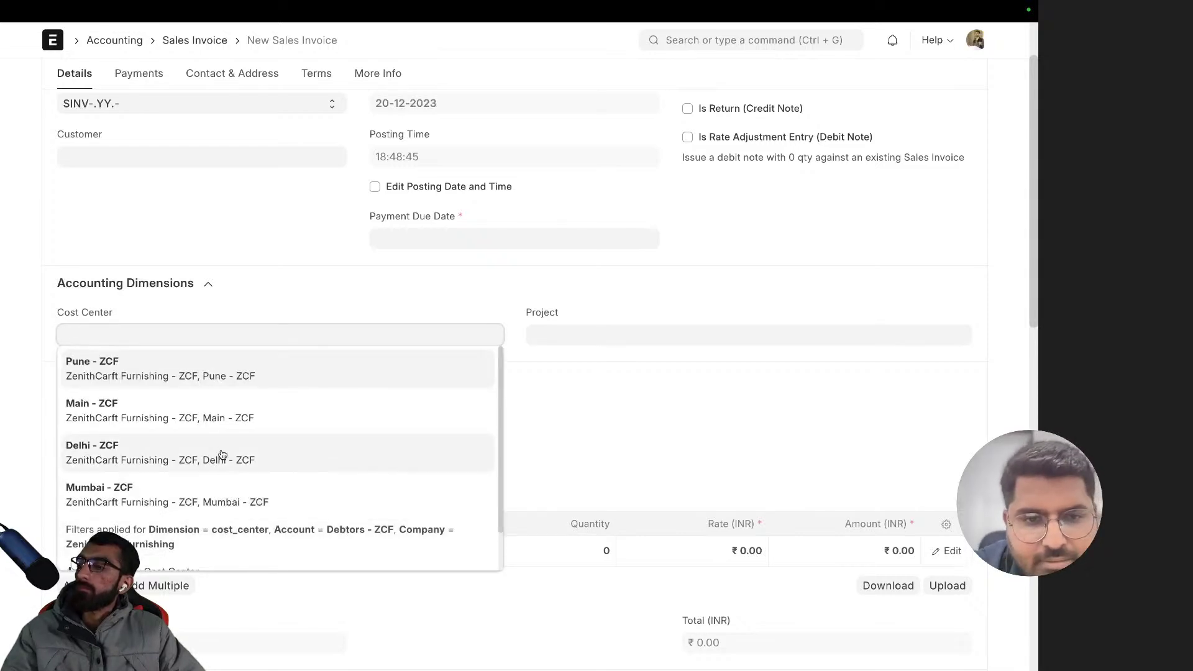
{"action": "left_click", "coordinate": [227, 376]}
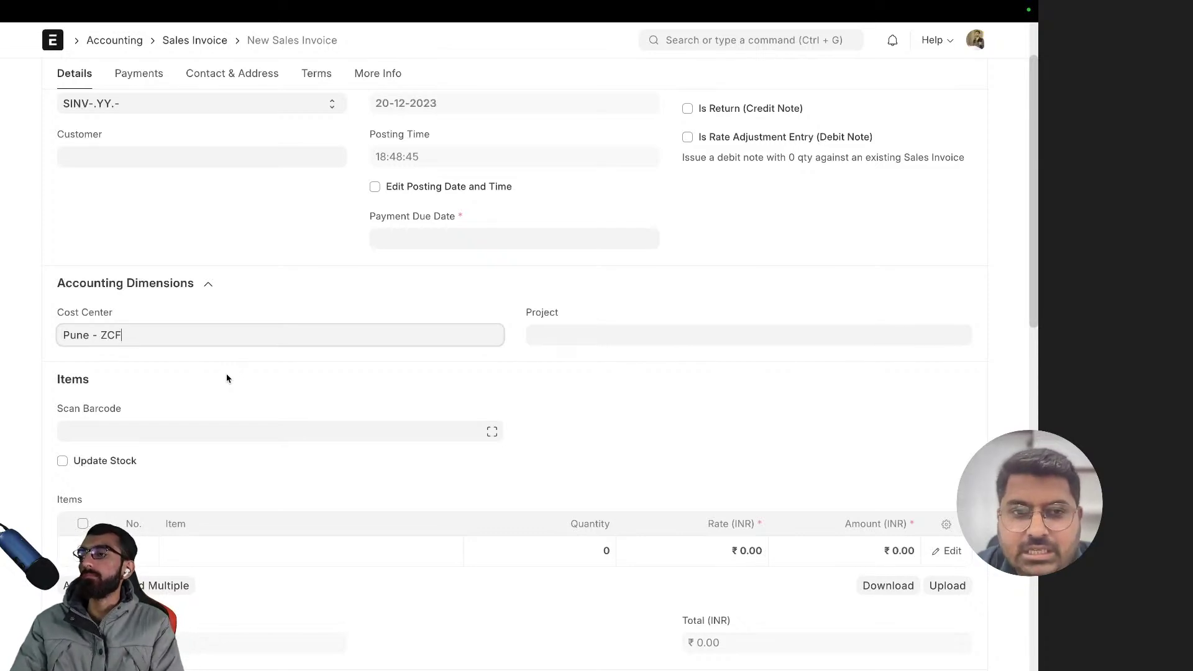
{"action": "key", "text": "ctrl+a"}
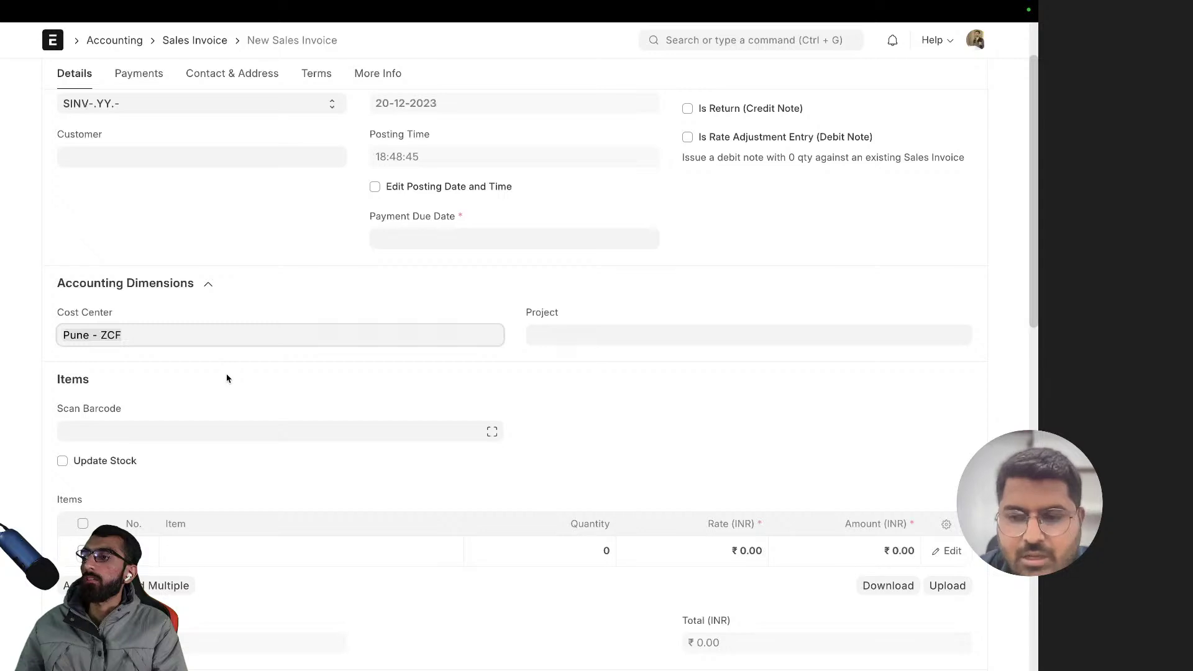
{"action": "key", "text": "BackSpace"}
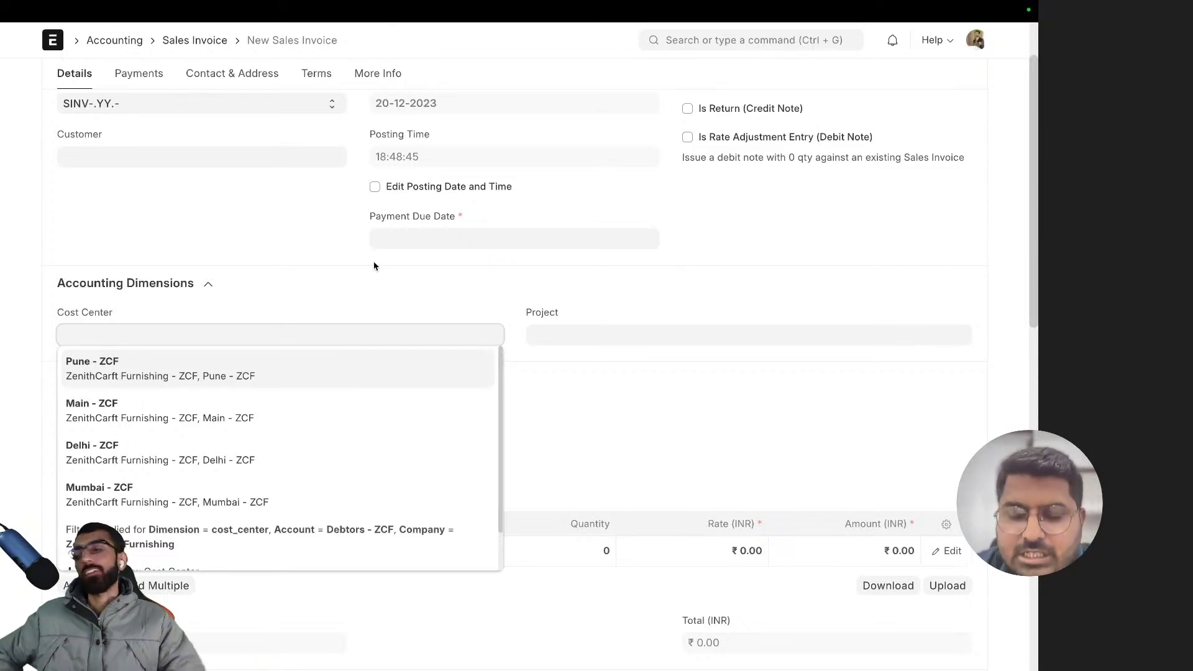
{"action": "scroll", "coordinate": [289, 240], "scroll_direction": "left", "scroll_amount": 5}
{"action": "scroll", "coordinate": [292, 237], "scroll_direction": "left", "scroll_amount": 5}
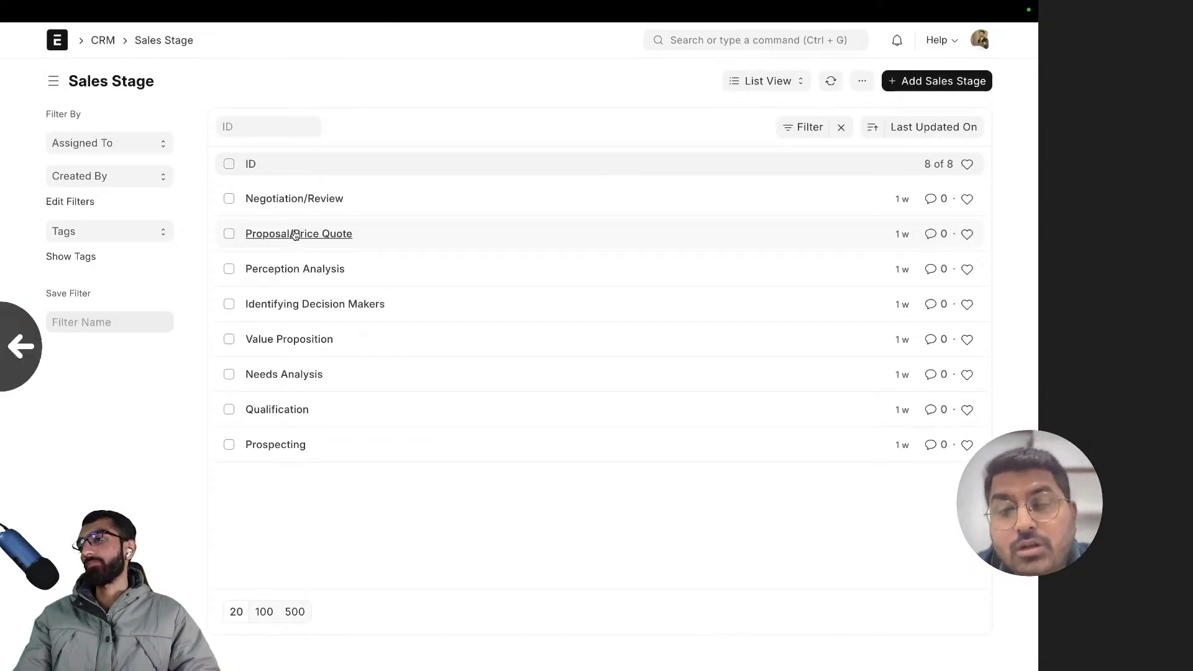
- Expand ZenithCarft Furnishing - ZCF to show Main, Pune, Delhi and Mumbai cost centers
{"action": "scroll", "coordinate": [295, 234], "scroll_direction": "left", "scroll_amount": 5}
{"action": "left_click", "coordinate": [215, 187]}
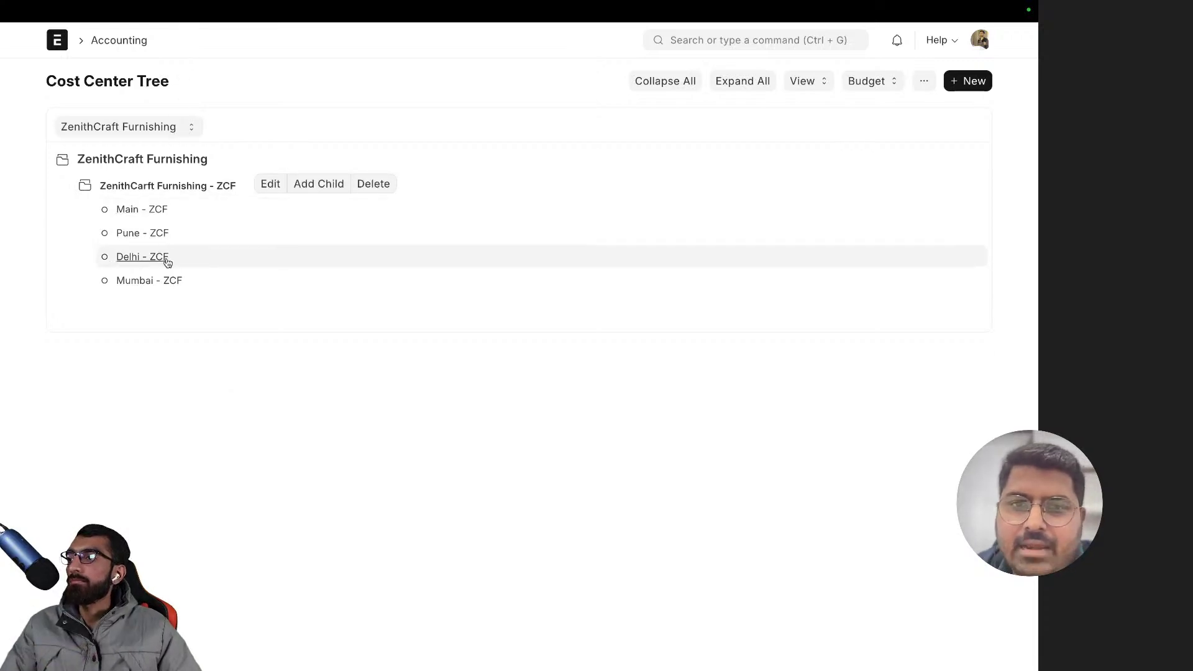
- Walk through the Main, Pune, Delhi and Mumbai - ZCF cost centers in the tree
{"action": "left_click", "coordinate": [159, 214]}
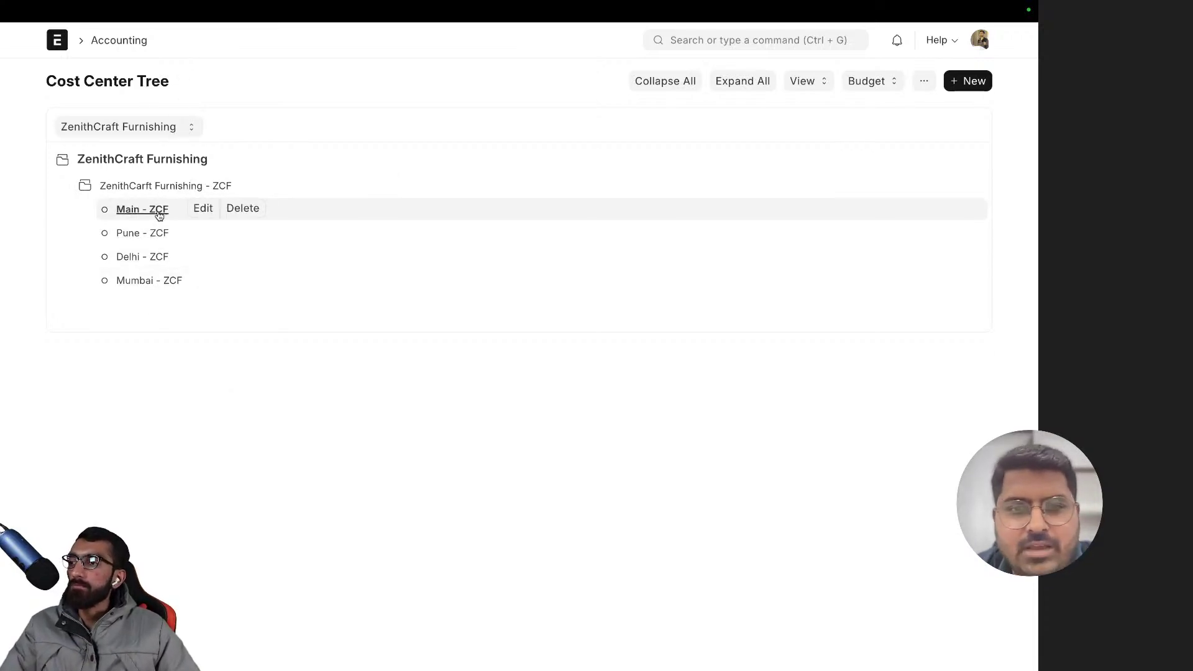
{"action": "left_click", "coordinate": [139, 234]}
{"action": "left_click", "coordinate": [139, 211]}
{"action": "left_click", "coordinate": [139, 236]}
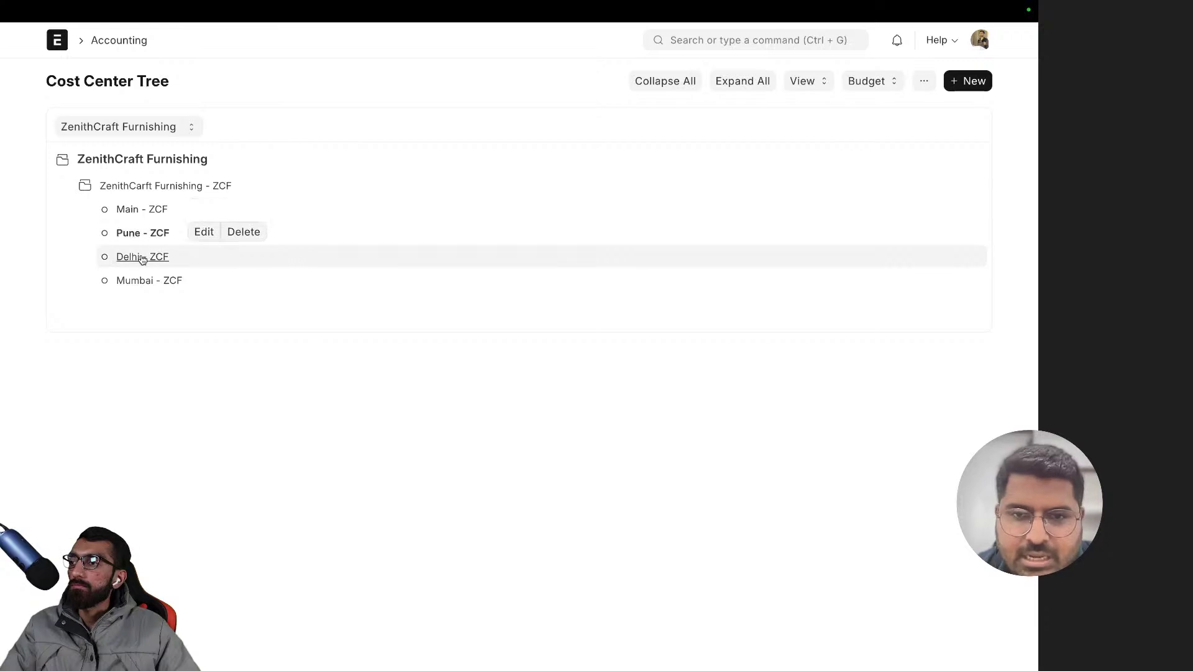
{"action": "left_click", "coordinate": [139, 280]}
{"action": "left_click", "coordinate": [139, 210]}
{"action": "left_click", "coordinate": [139, 234]}
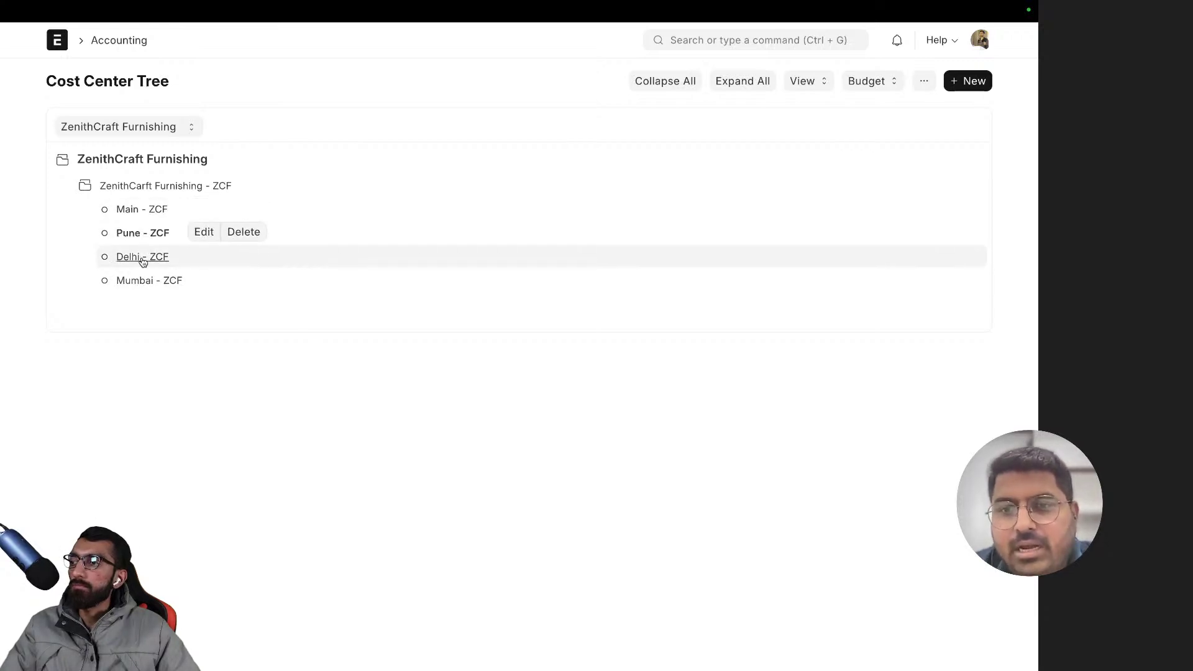
{"action": "left_click", "coordinate": [142, 259]}
{"action": "left_click", "coordinate": [145, 283]}
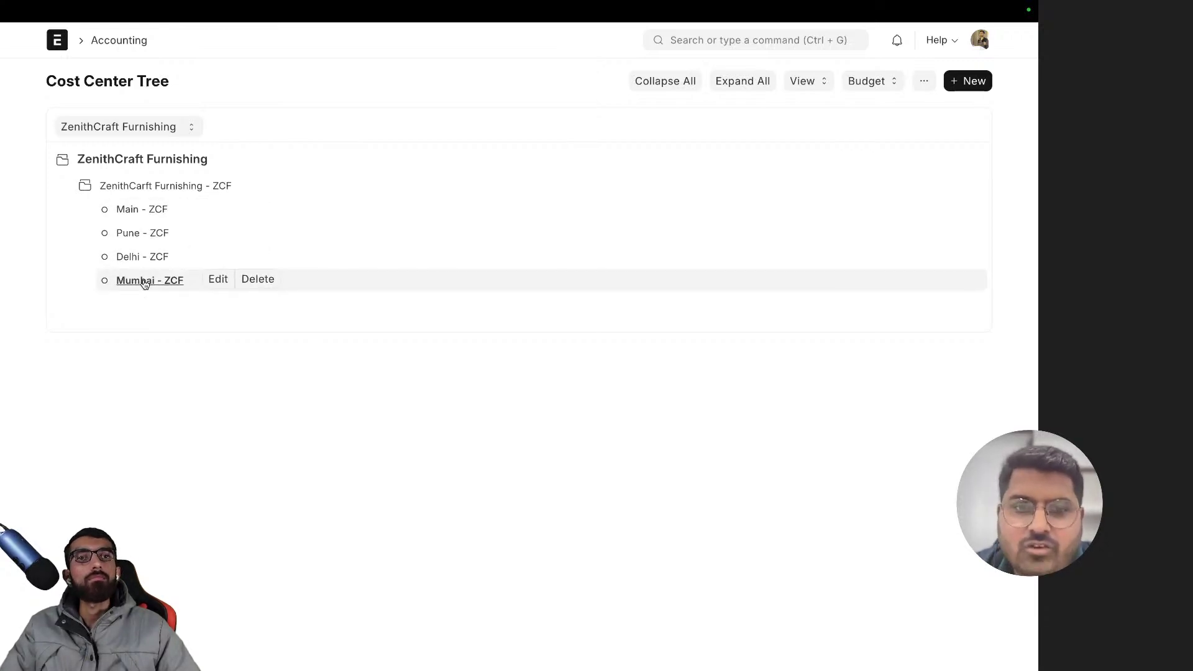
{"action": "left_click", "coordinate": [139, 210]}
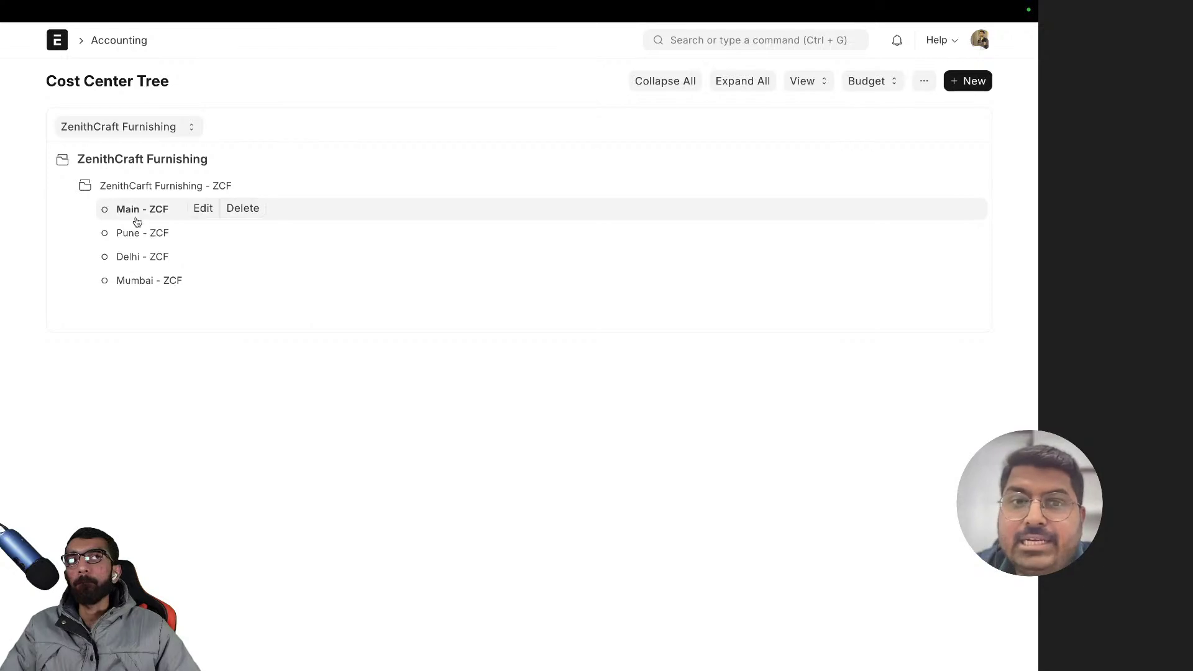
{"action": "left_click", "coordinate": [137, 235]}
{"action": "left_click", "coordinate": [140, 258]}
{"action": "left_click", "coordinate": [143, 281]}
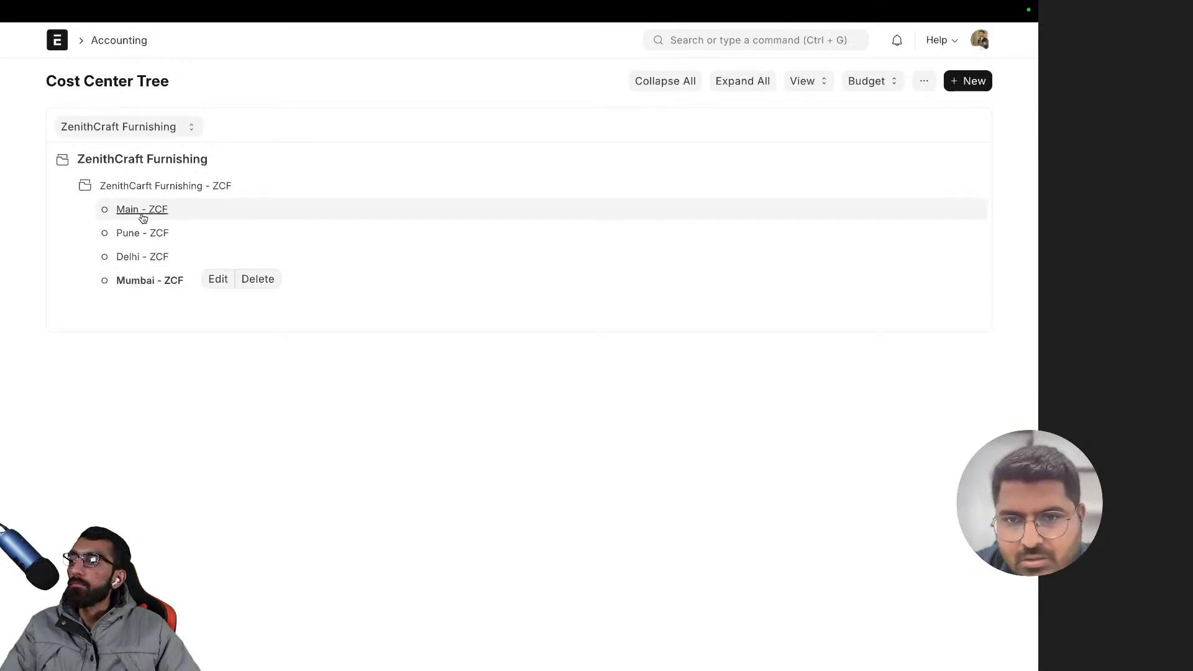
{"action": "left_click", "coordinate": [142, 210]}
{"action": "left_click", "coordinate": [140, 239]}
{"action": "left_click", "coordinate": [142, 257]}
{"action": "left_click", "coordinate": [142, 280]}
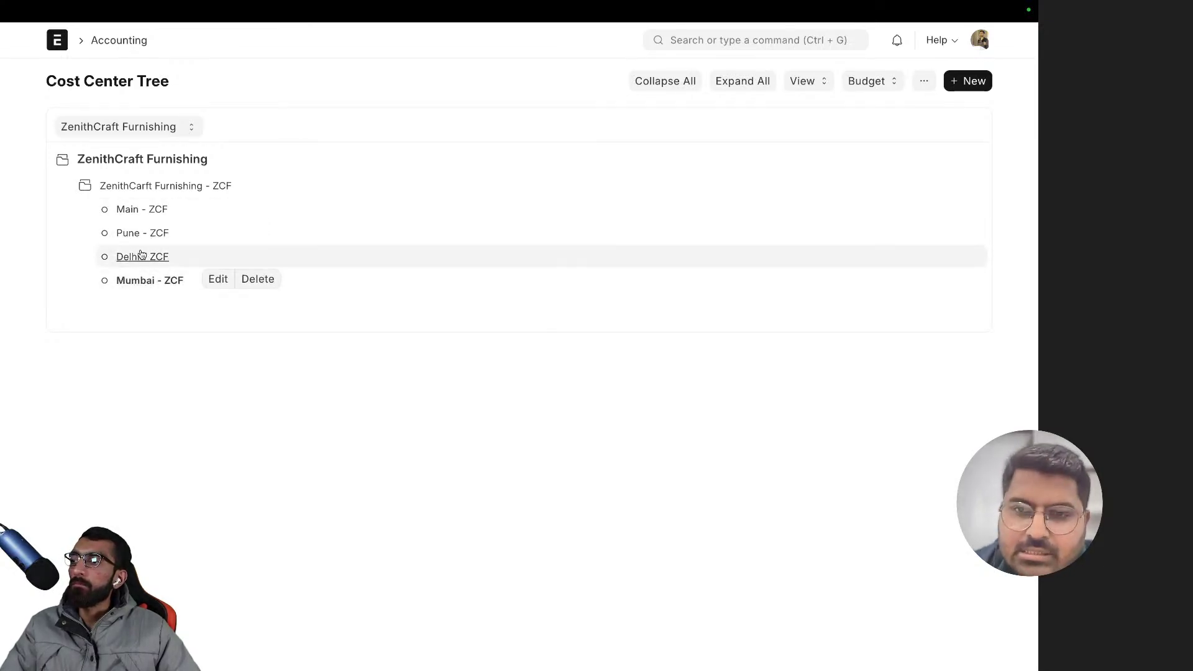
{"action": "left_click", "coordinate": [142, 257]}
{"action": "left_click", "coordinate": [142, 236]}
{"action": "left_click", "coordinate": [141, 212]}
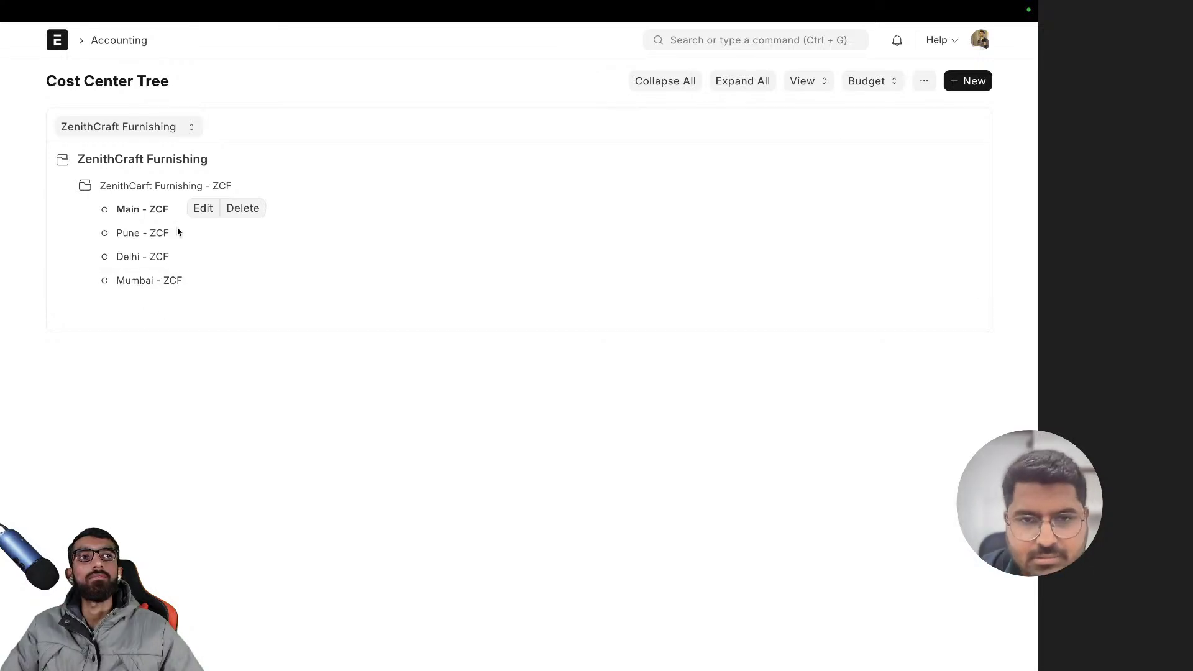
- Confirm ZenithCraft Furnishing as the company of the cost center tree
{"action": "left_click", "coordinate": [128, 127]}
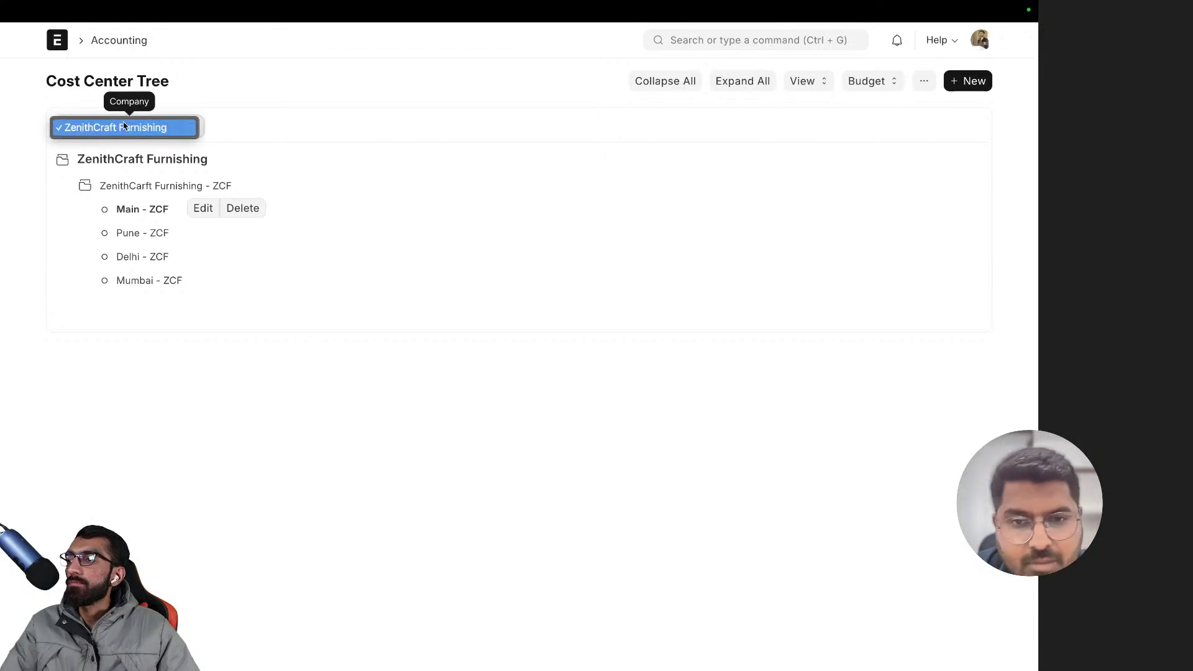
{"action": "left_click", "coordinate": [124, 126]}
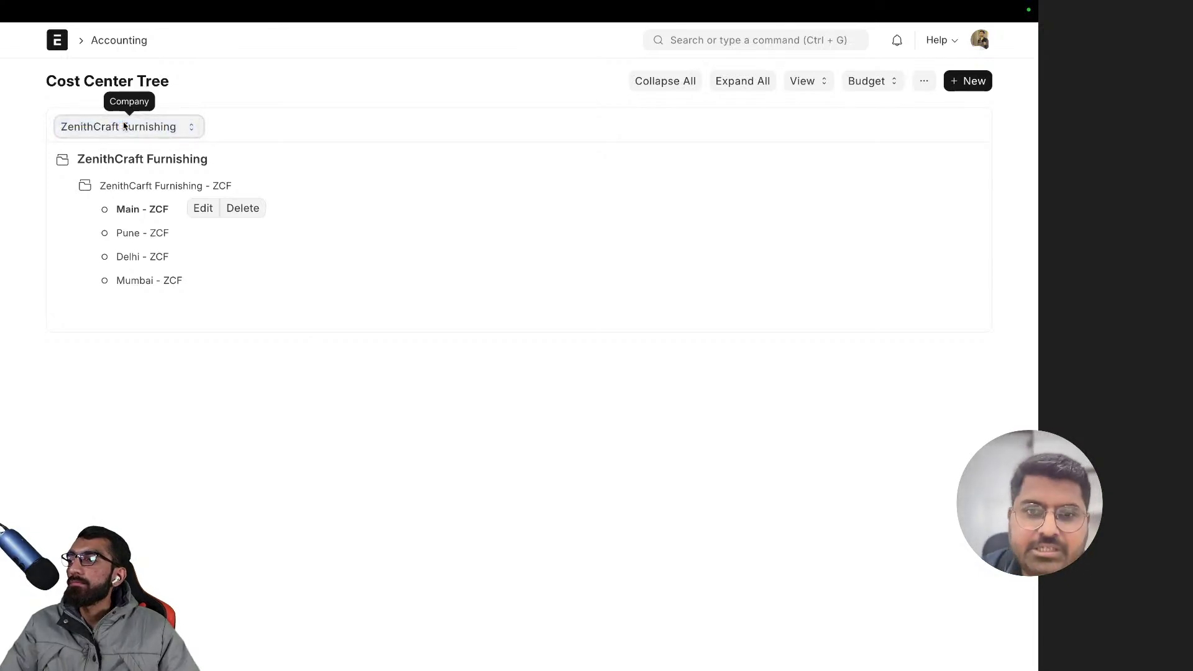
{"action": "left_click", "coordinate": [218, 112]}
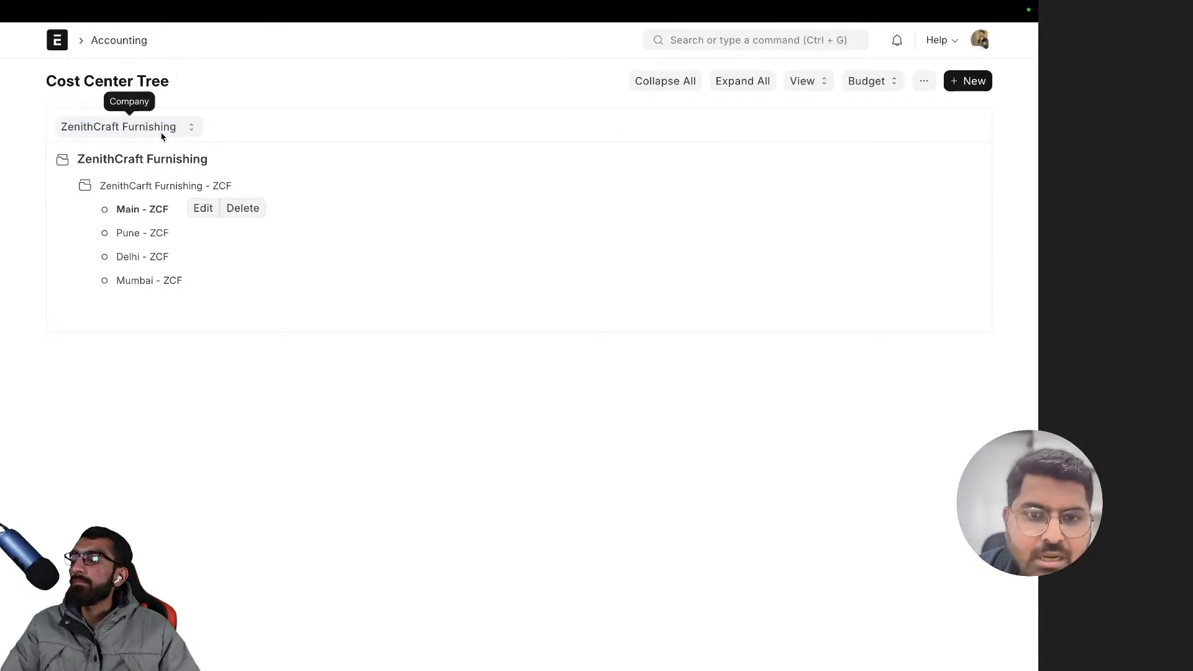
- Select the Pune and Delhi cost centers, then collapse the ZenithCarft Furnishing - ZCF group
{"action": "left_click", "coordinate": [136, 233]}
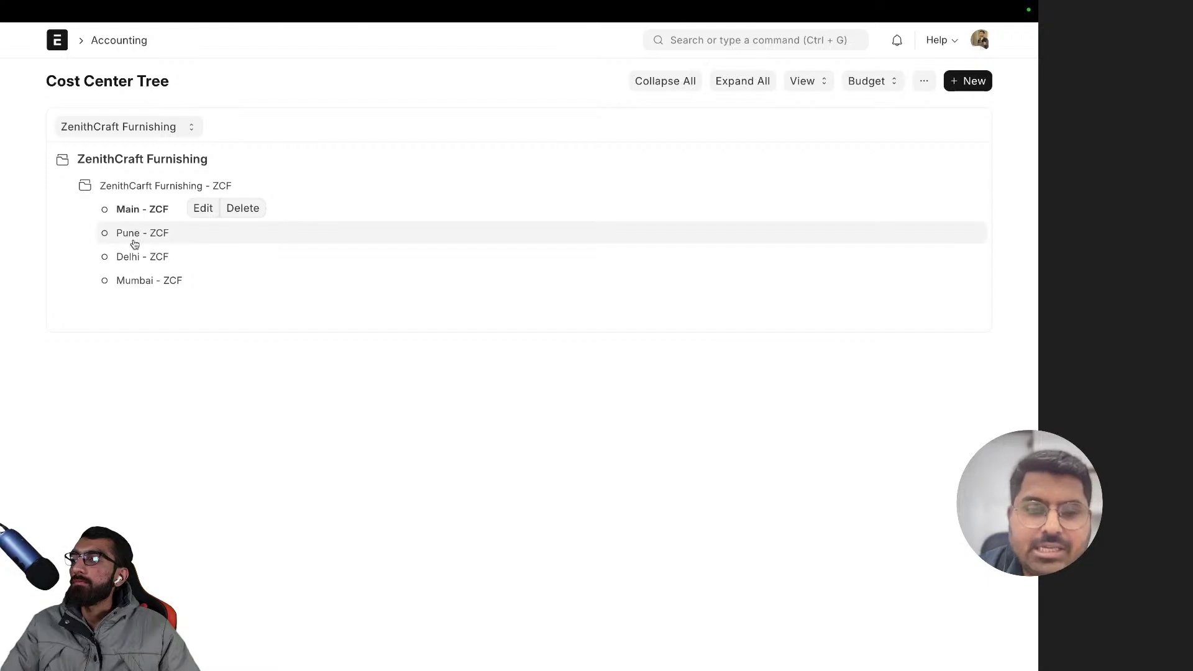
{"action": "left_click", "coordinate": [133, 256]}
{"action": "left_click", "coordinate": [136, 233]}
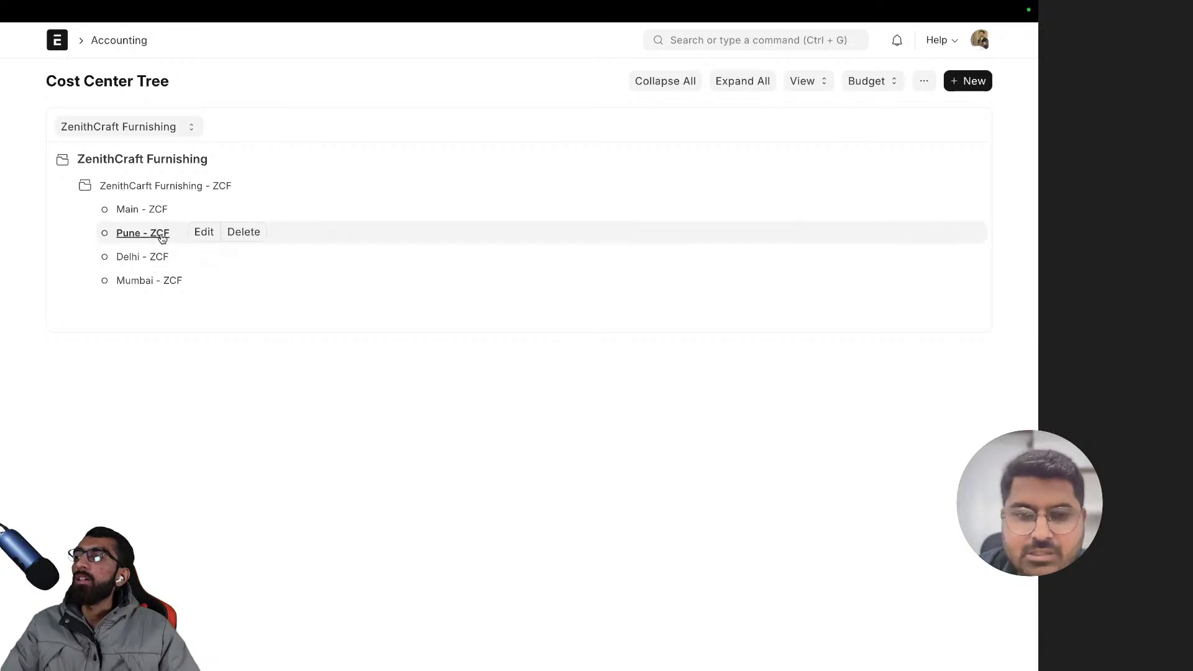
{"action": "left_click", "coordinate": [160, 188]}
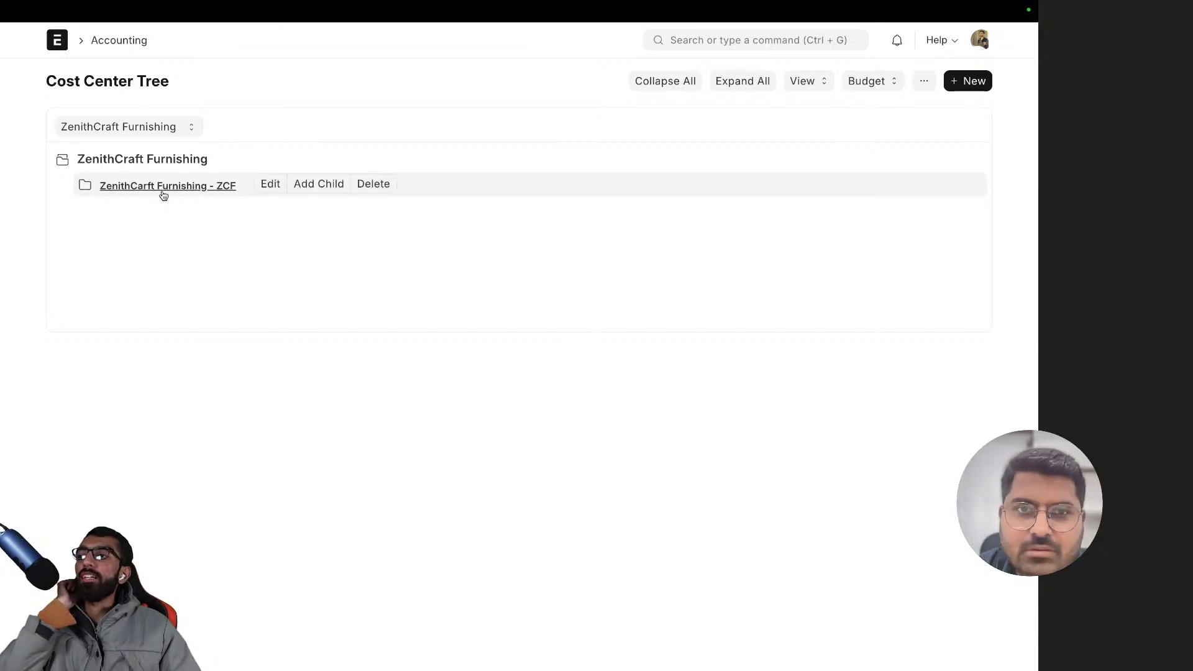
- Create a child group cost center named 'Metro Cities' under ZenithCarft Furnishing - ZCF
{"action": "left_click", "coordinate": [314, 186]}
{"action": "left_click", "coordinate": [354, 163]}
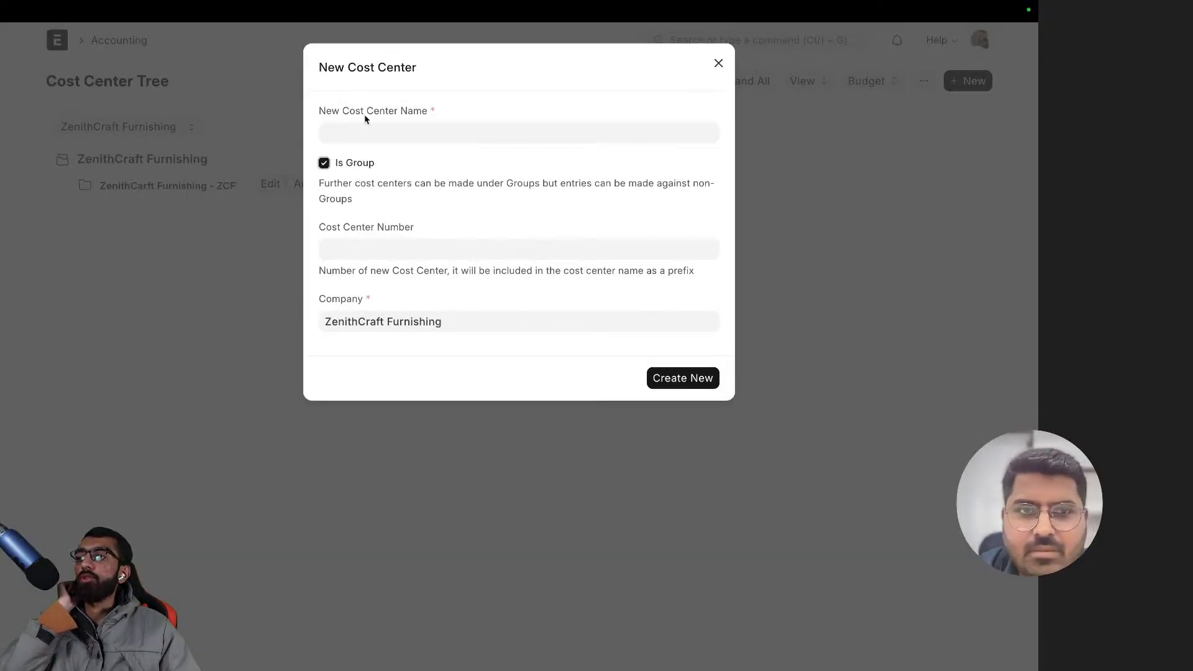
{"action": "left_click", "coordinate": [360, 128]}
{"action": "type", "text": "M"}
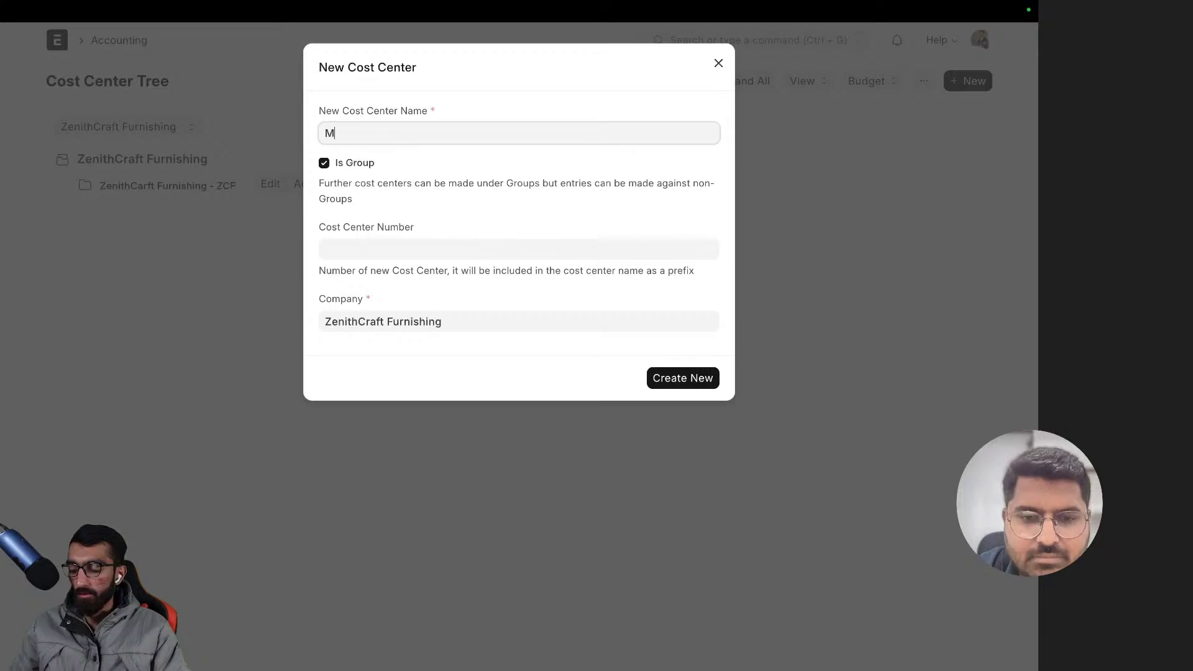
{"action": "key", "text": "BackSpace"}
{"action": "type", "text": "Me"}
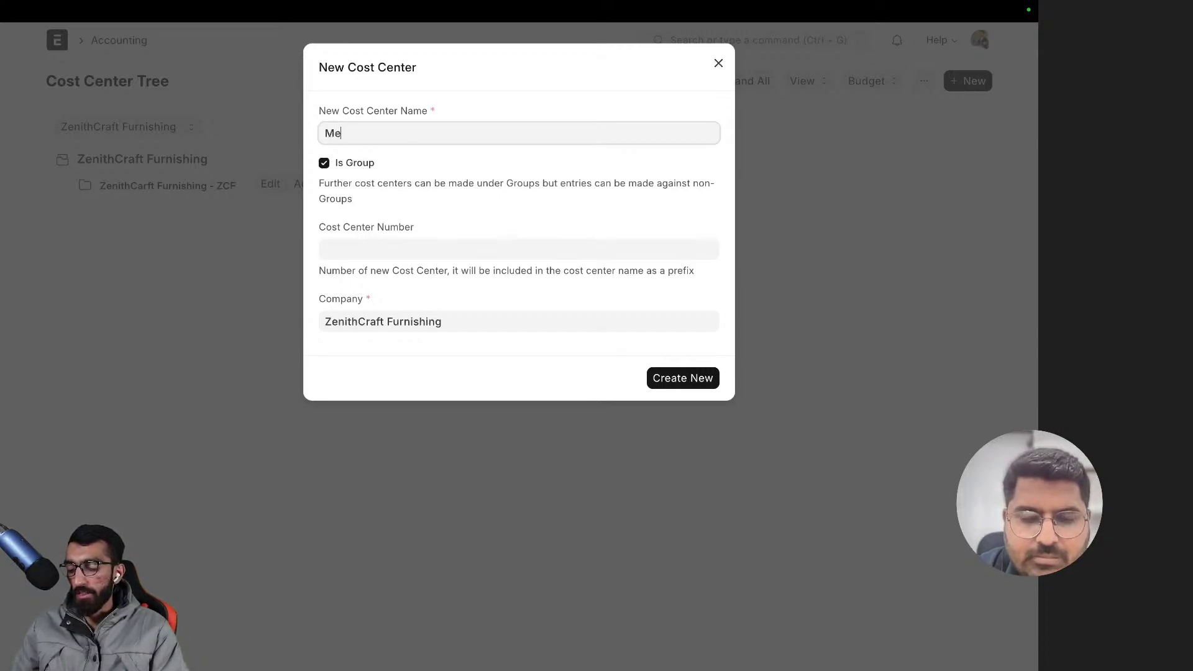
{"action": "type", "text": "tro Citis"}
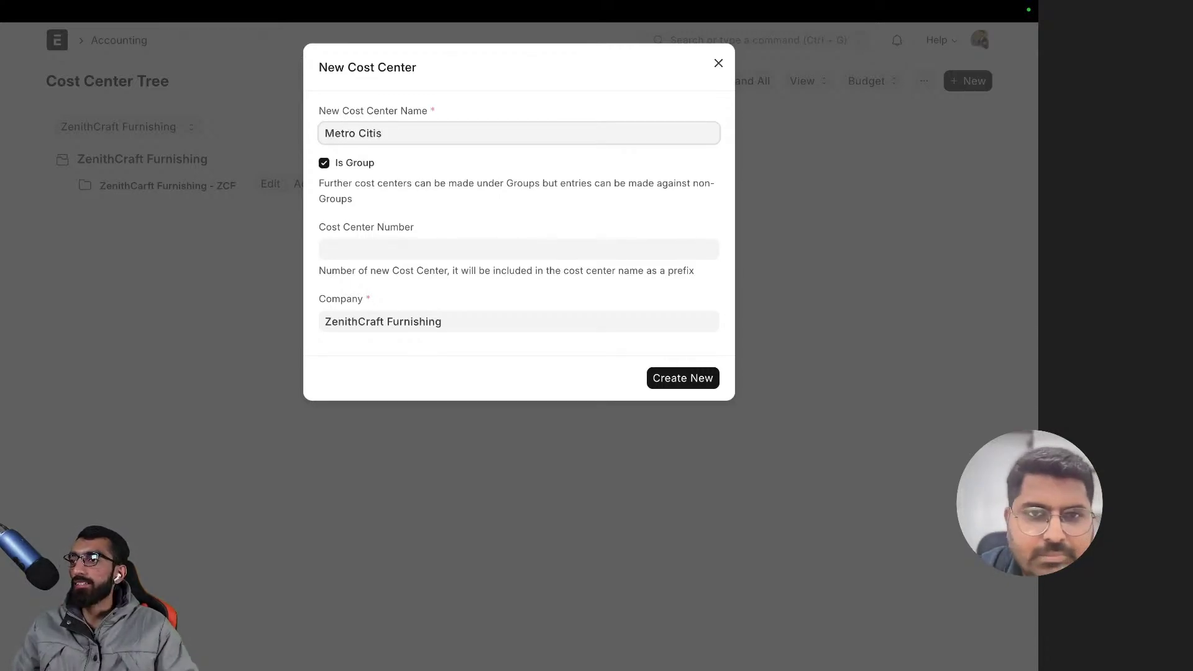
{"action": "key", "text": "BackSpace"}
{"action": "type", "text": "es"}
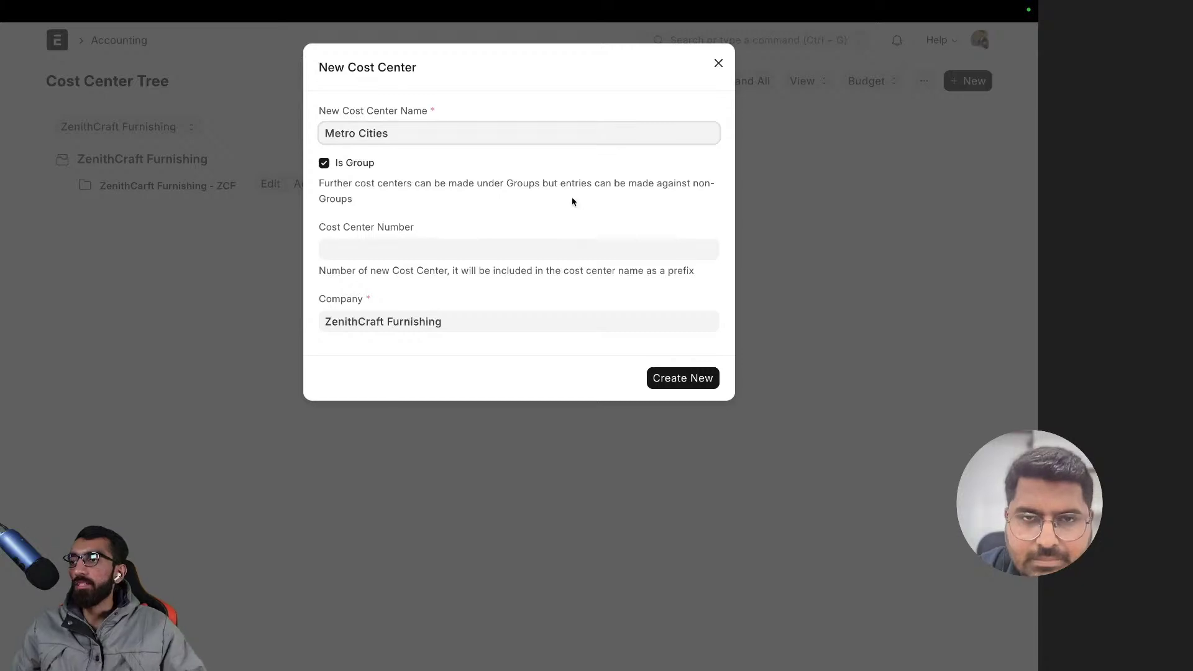
{"action": "left_click", "coordinate": [677, 377]}
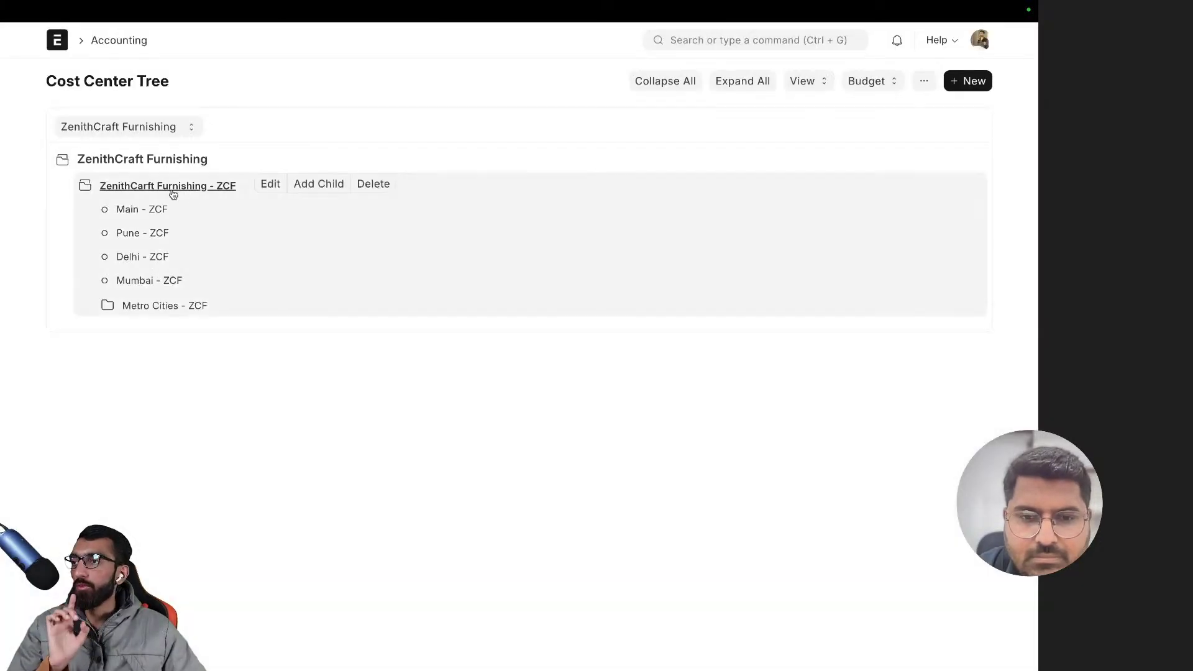
- Select Metro Cities - ZCF, collapse and re-expand it, and glance at the tree view options
{"action": "left_click", "coordinate": [150, 310]}
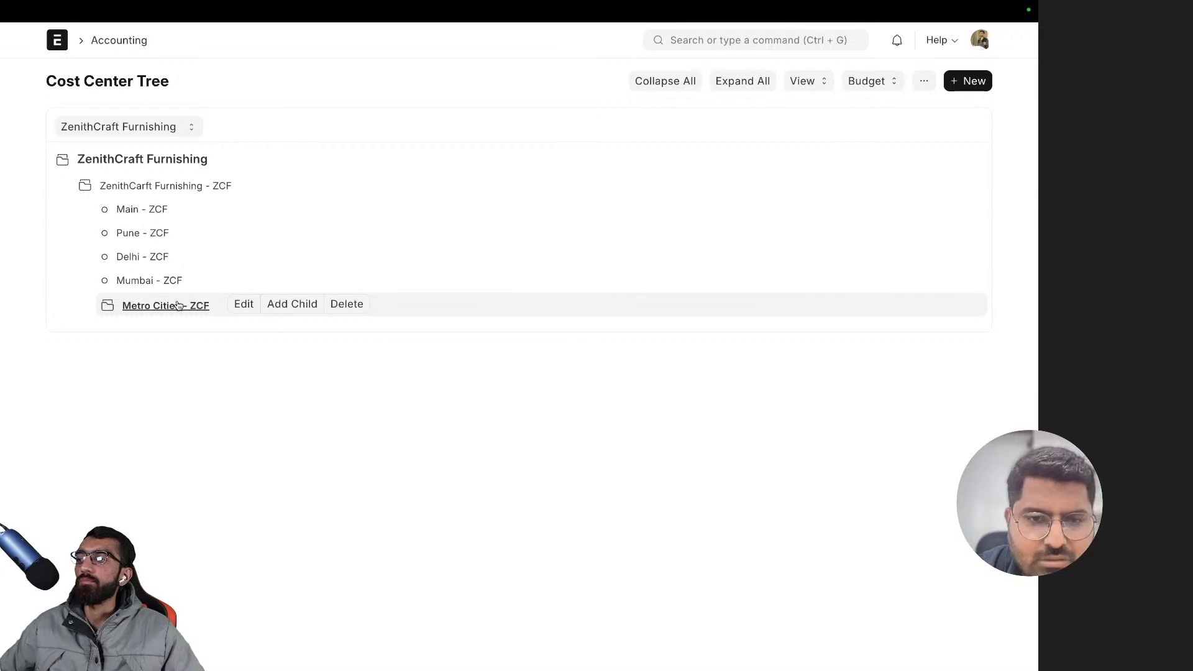
{"action": "left_click", "coordinate": [156, 305]}
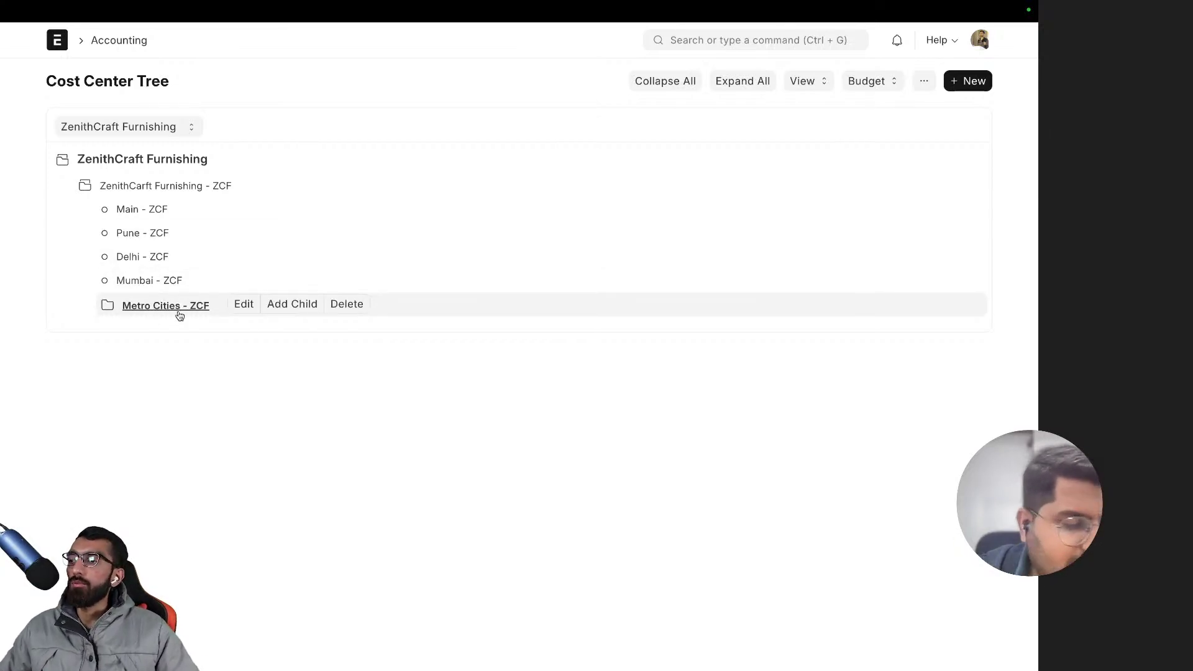
{"action": "left_click", "coordinate": [171, 311]}
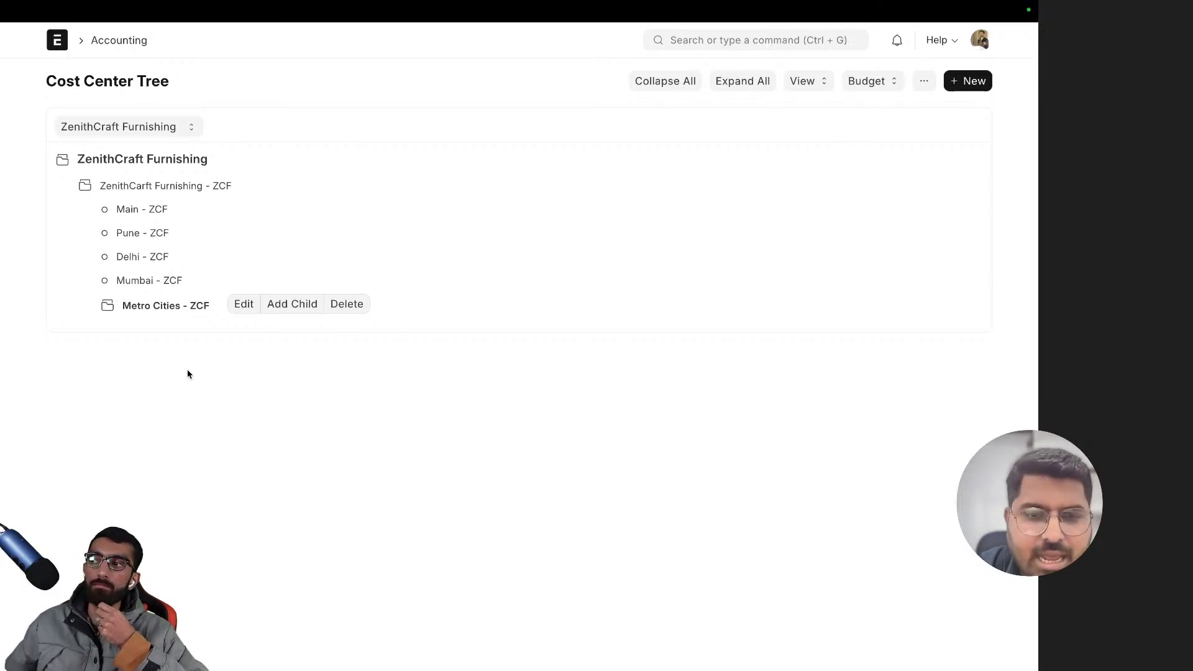
{"action": "left_click", "coordinate": [798, 84]}
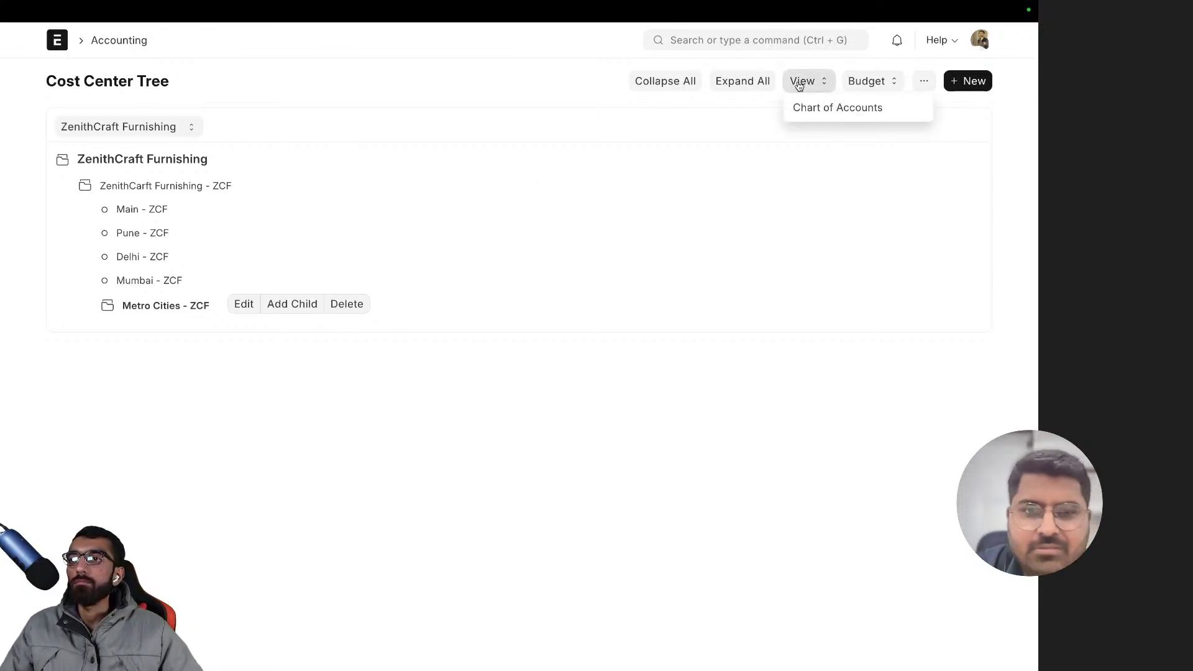
{"action": "left_click", "coordinate": [708, 135]}
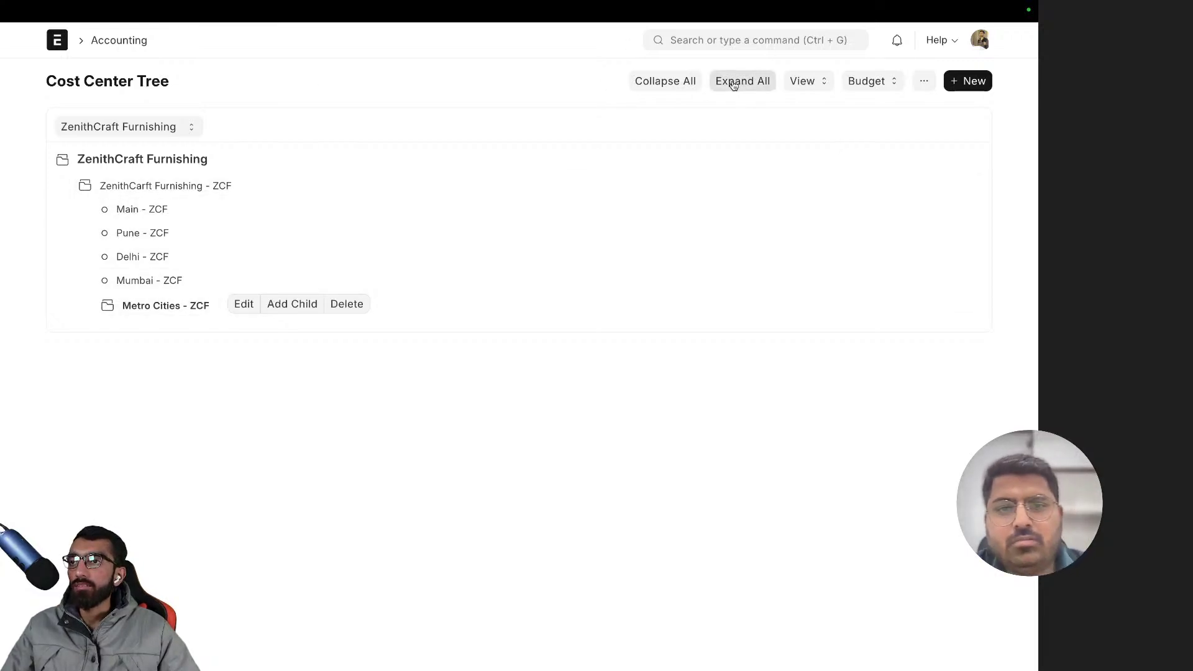
- Expand, collapse and re-expand the whole cost center tree, then select Metro Cities - ZCF
{"action": "left_click", "coordinate": [743, 81]}
{"action": "left_click", "coordinate": [679, 82]}
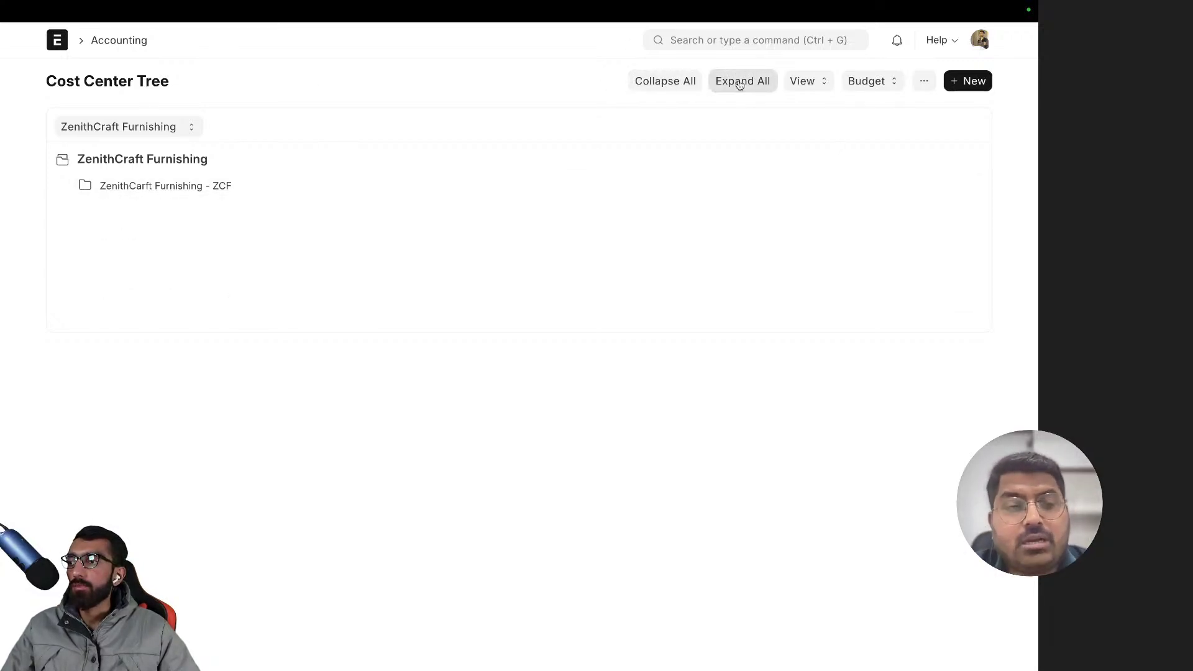
{"action": "left_click", "coordinate": [723, 84]}
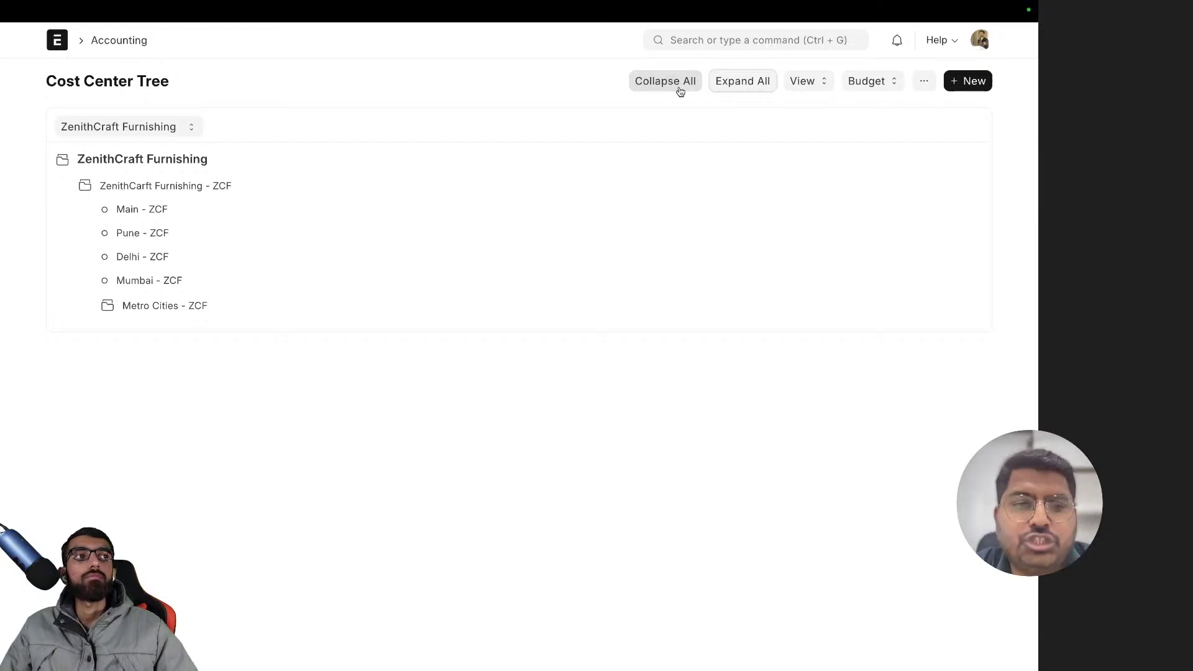
{"action": "left_click", "coordinate": [137, 312]}
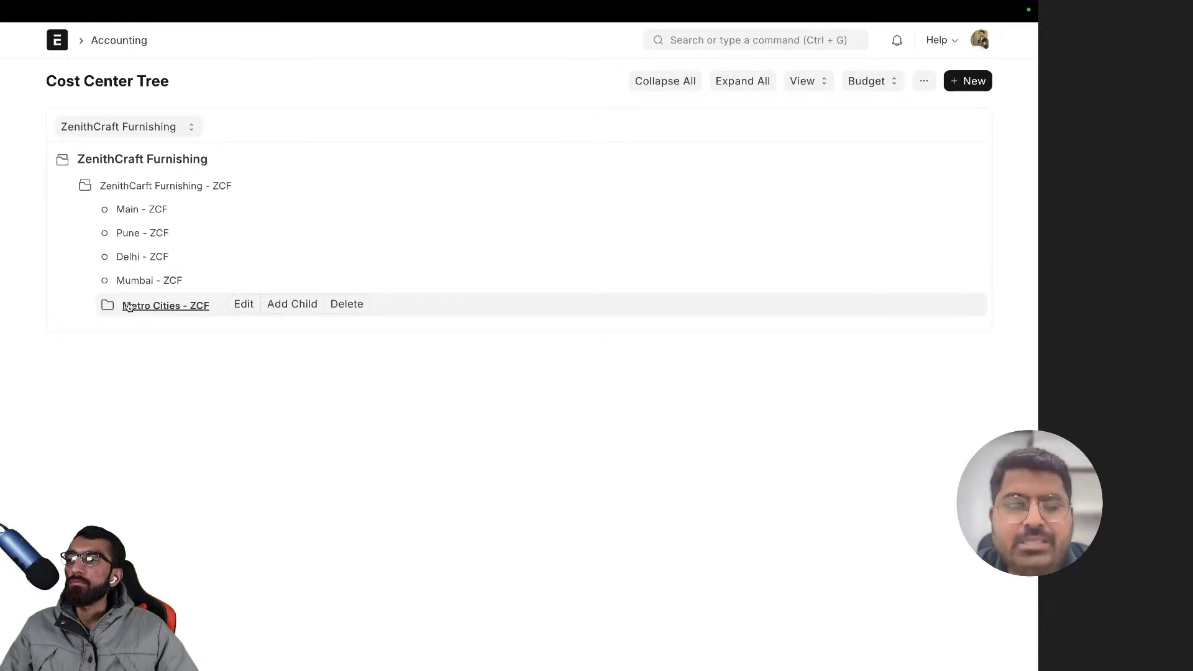
- Toggle the ZenithCarft Furnishing - ZCF group closed, then switch to the Chart of Accounts view
{"action": "left_click", "coordinate": [141, 187]}
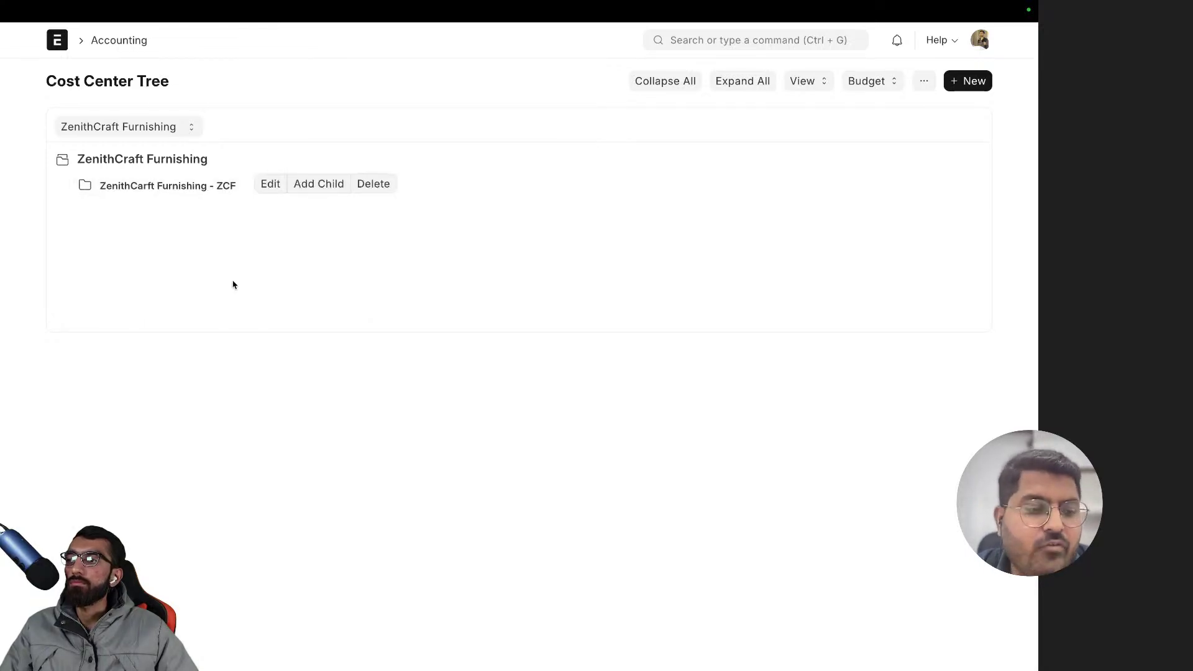
{"action": "left_click", "coordinate": [165, 185]}
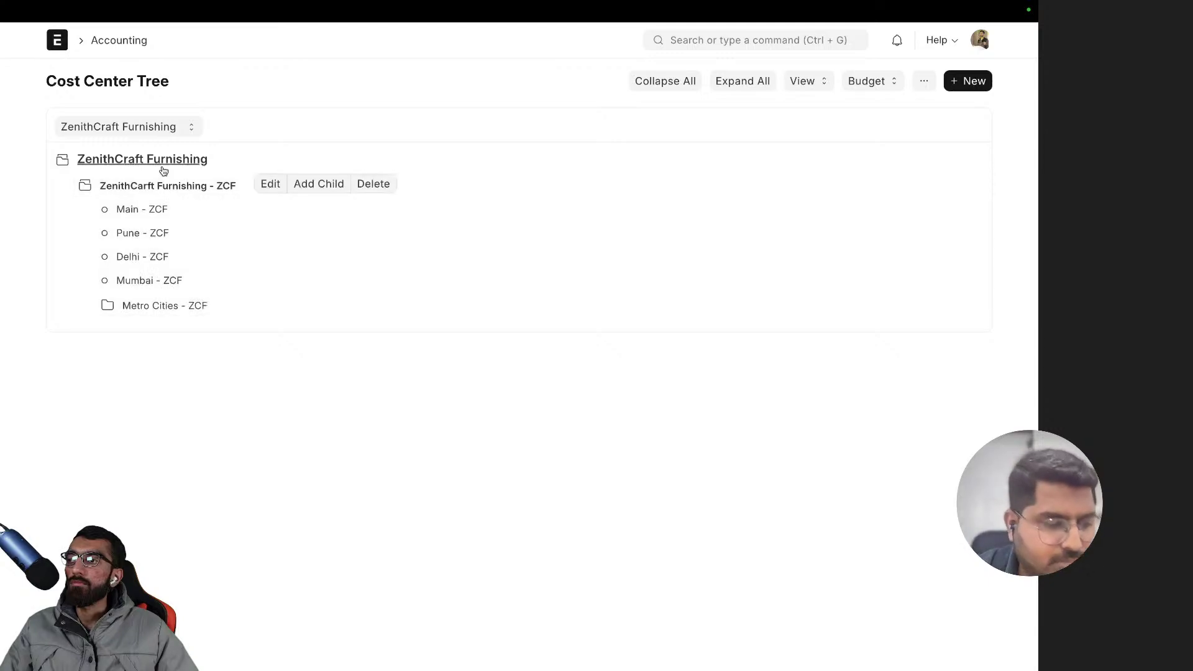
{"action": "left_click", "coordinate": [159, 188]}
{"action": "left_click", "coordinate": [160, 188]}
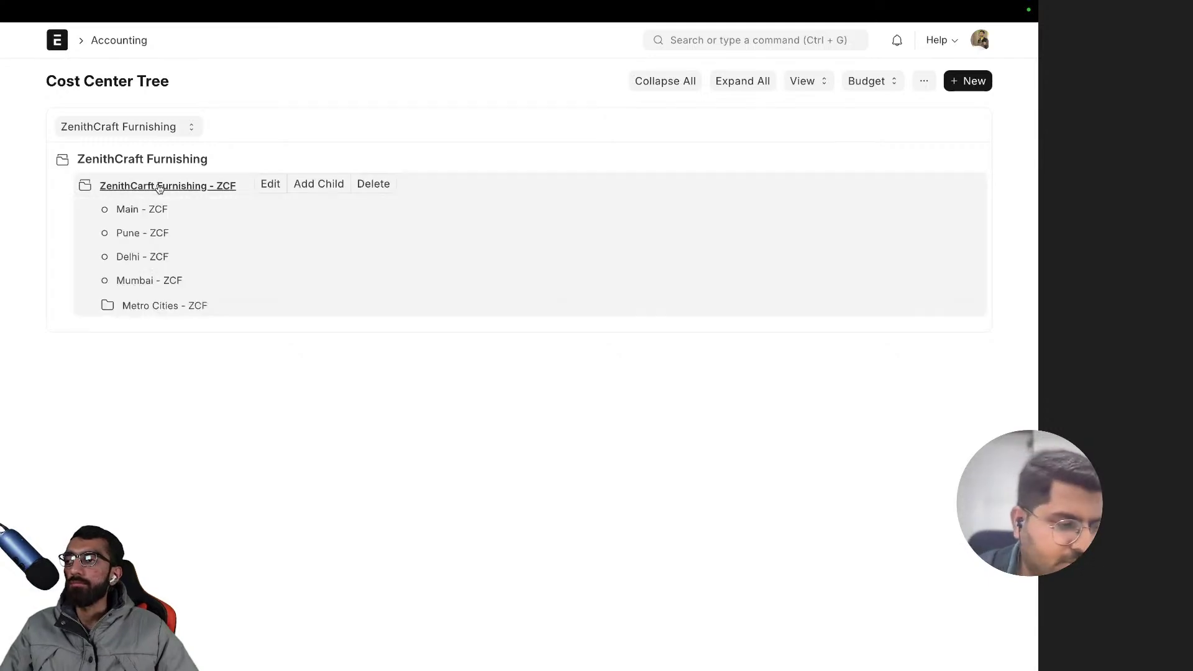
{"action": "left_click", "coordinate": [159, 187]}
{"action": "left_click", "coordinate": [798, 82]}
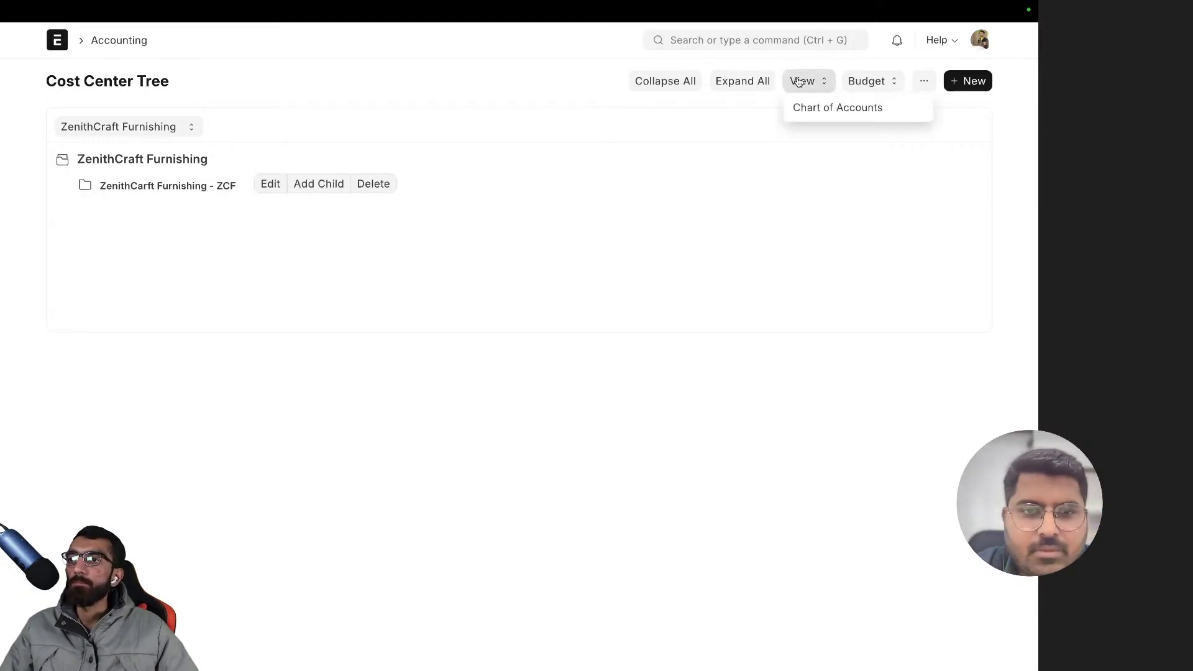
{"action": "left_click", "coordinate": [810, 114]}
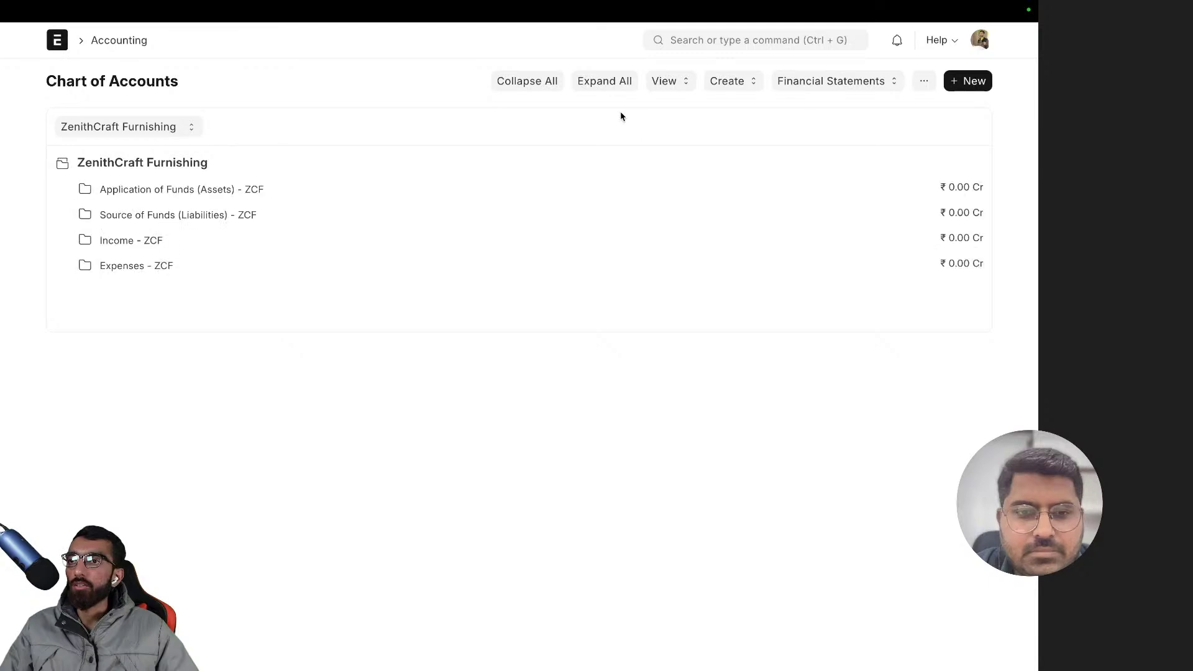
- Go to the Budget List via the Budget menu and start a new budget
{"action": "scroll", "coordinate": [527, 120], "scroll_direction": "left", "scroll_amount": 5}
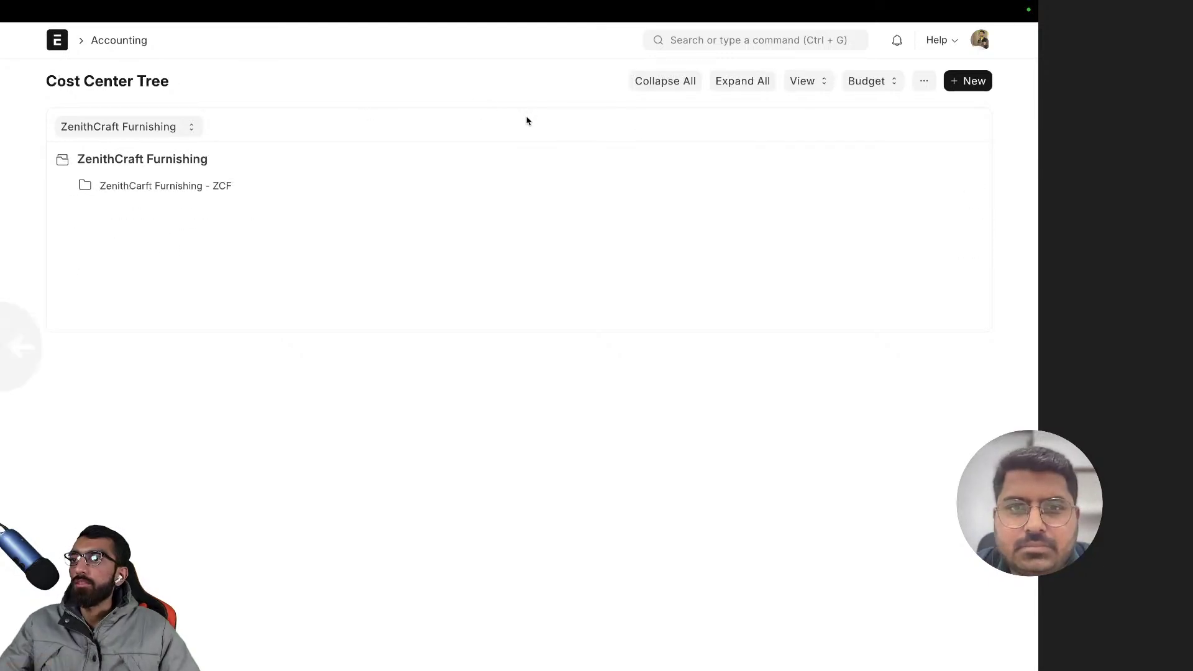
{"action": "left_click", "coordinate": [888, 83]}
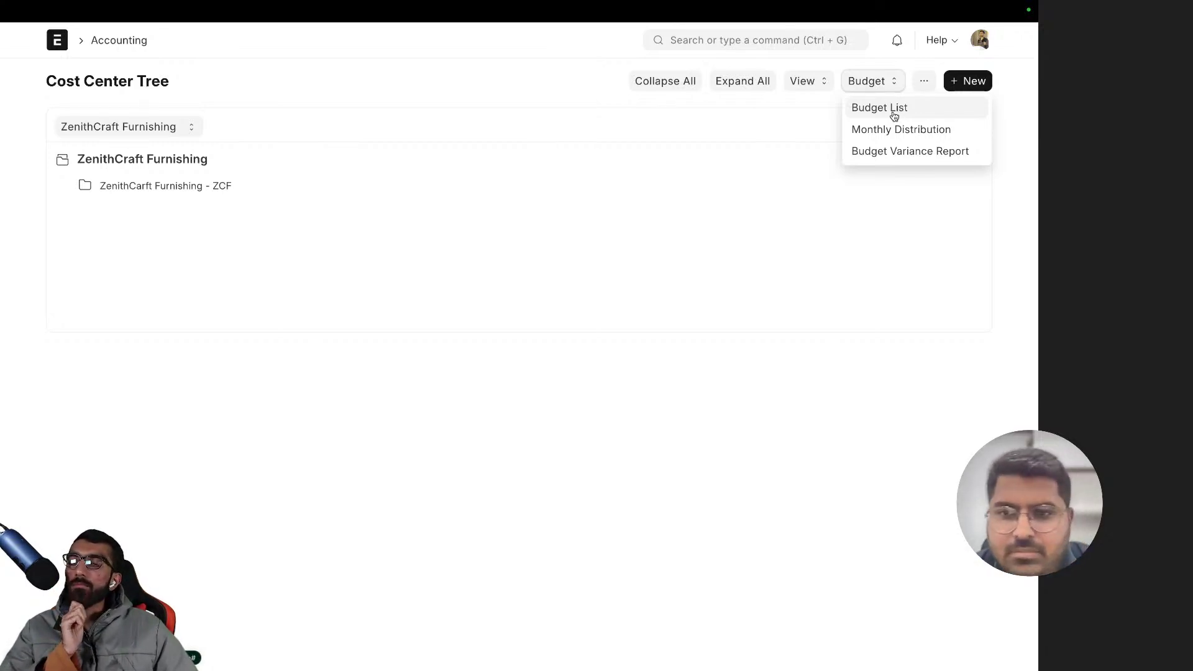
{"action": "left_click", "coordinate": [894, 116]}
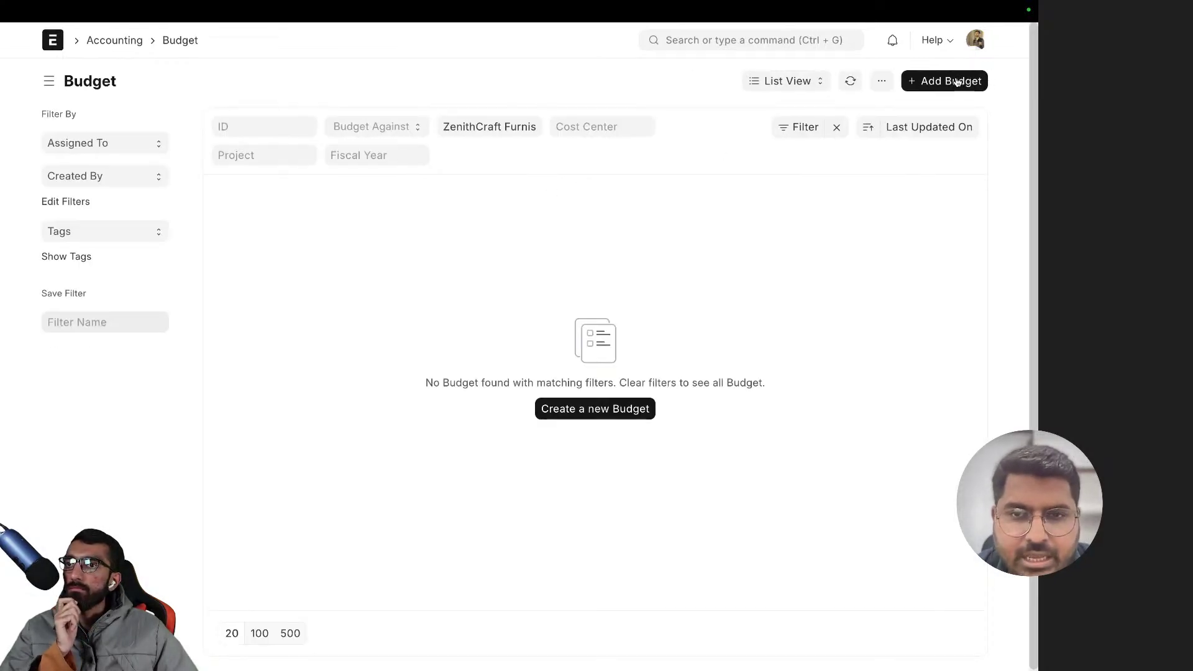
{"action": "left_click", "coordinate": [919, 80]}
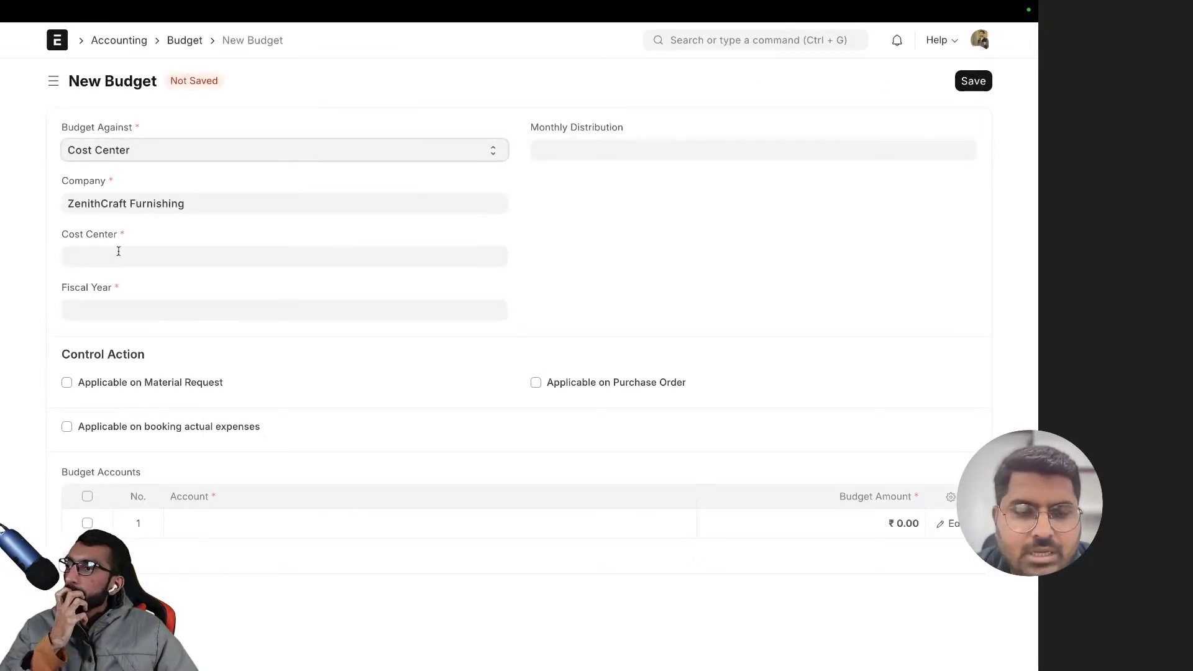
- Budget against Cost Center Mumbai - ZCF for fiscal year 2023-2024, with no monthly distribution
{"action": "left_click", "coordinate": [127, 154]}
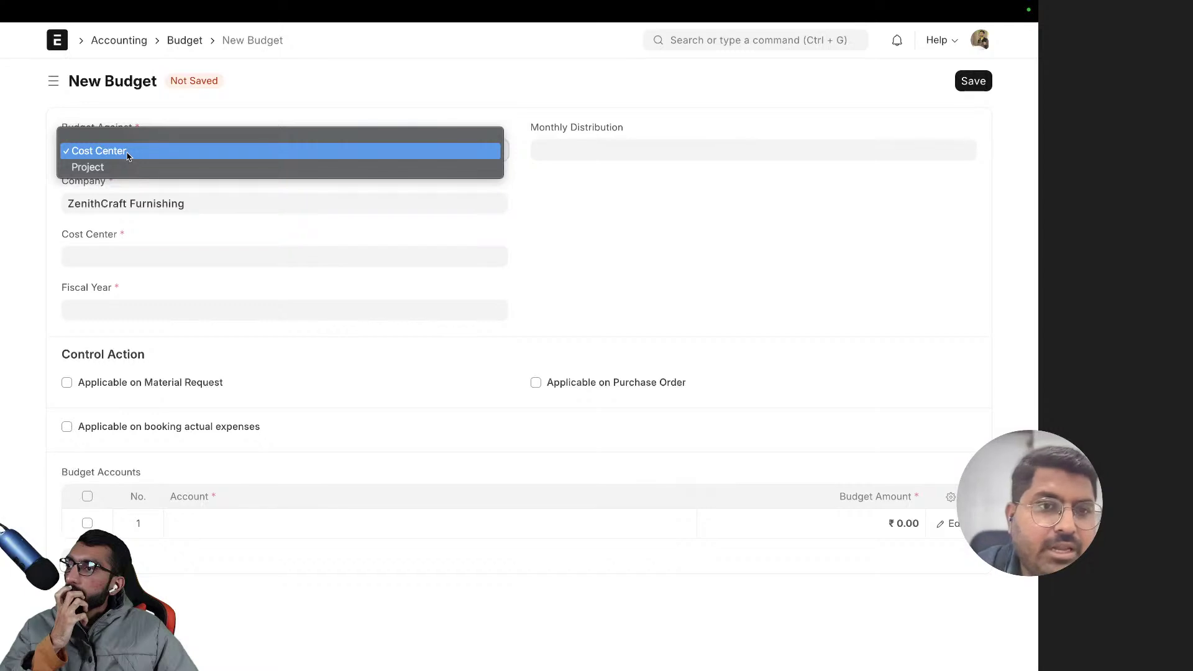
{"action": "left_click", "coordinate": [169, 105]}
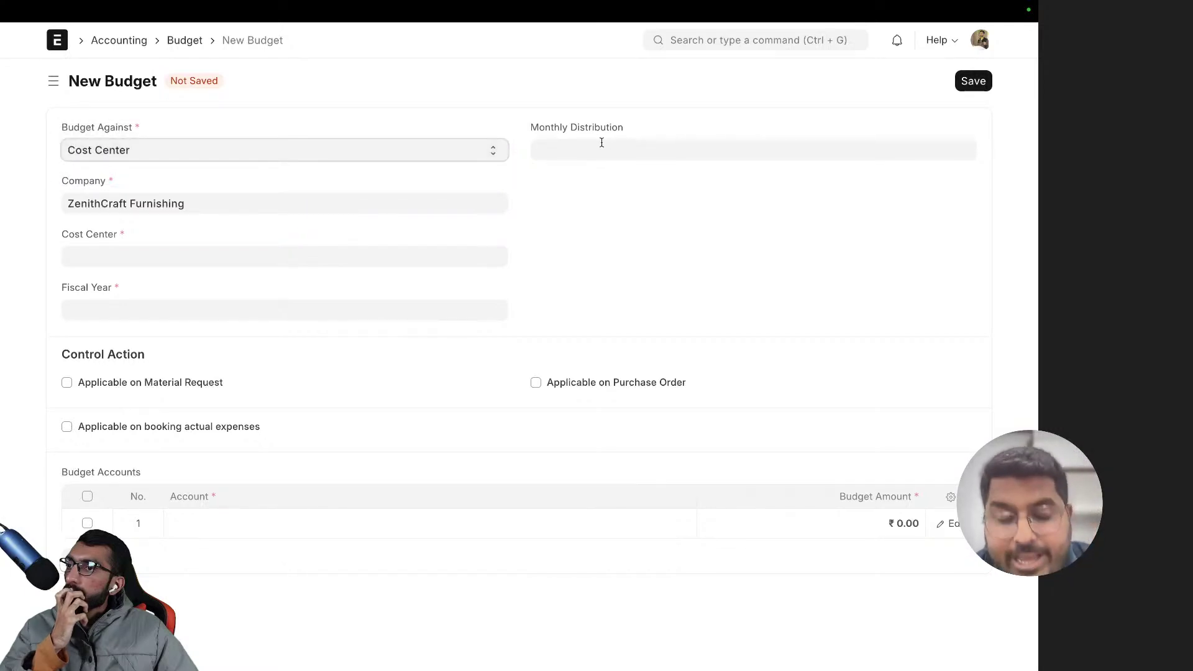
{"action": "left_click", "coordinate": [104, 258]}
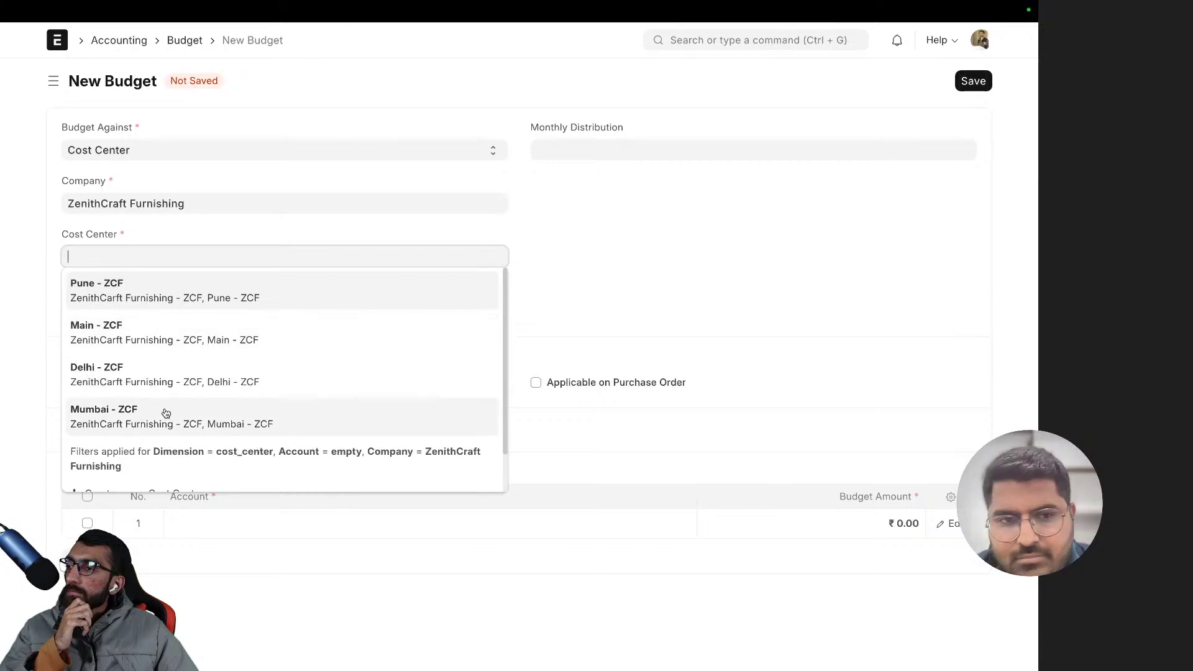
{"action": "left_click", "coordinate": [166, 413]}
{"action": "left_click", "coordinate": [125, 309]}
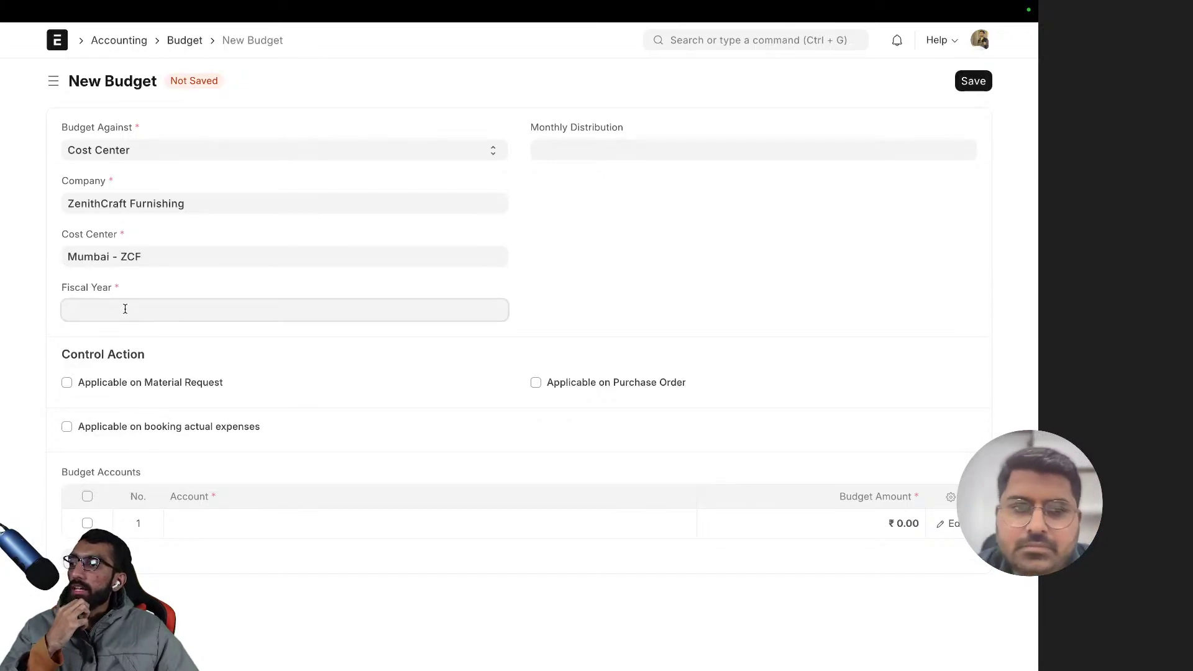
{"action": "left_click", "coordinate": [134, 336]}
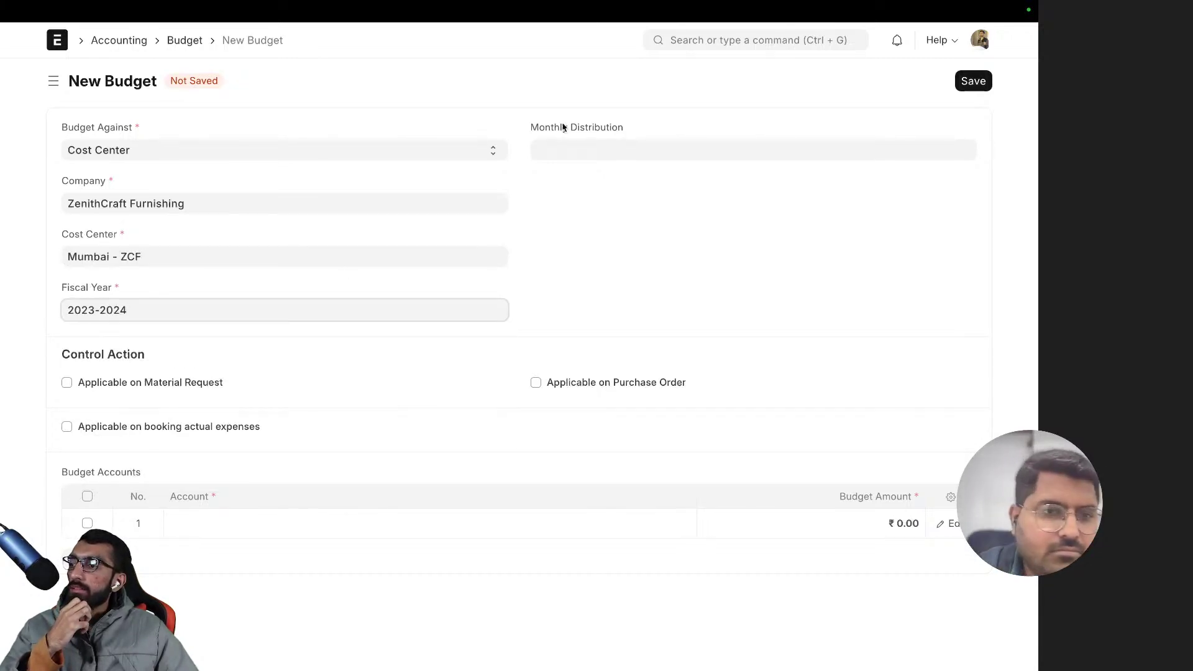
{"action": "left_click", "coordinate": [585, 141]}
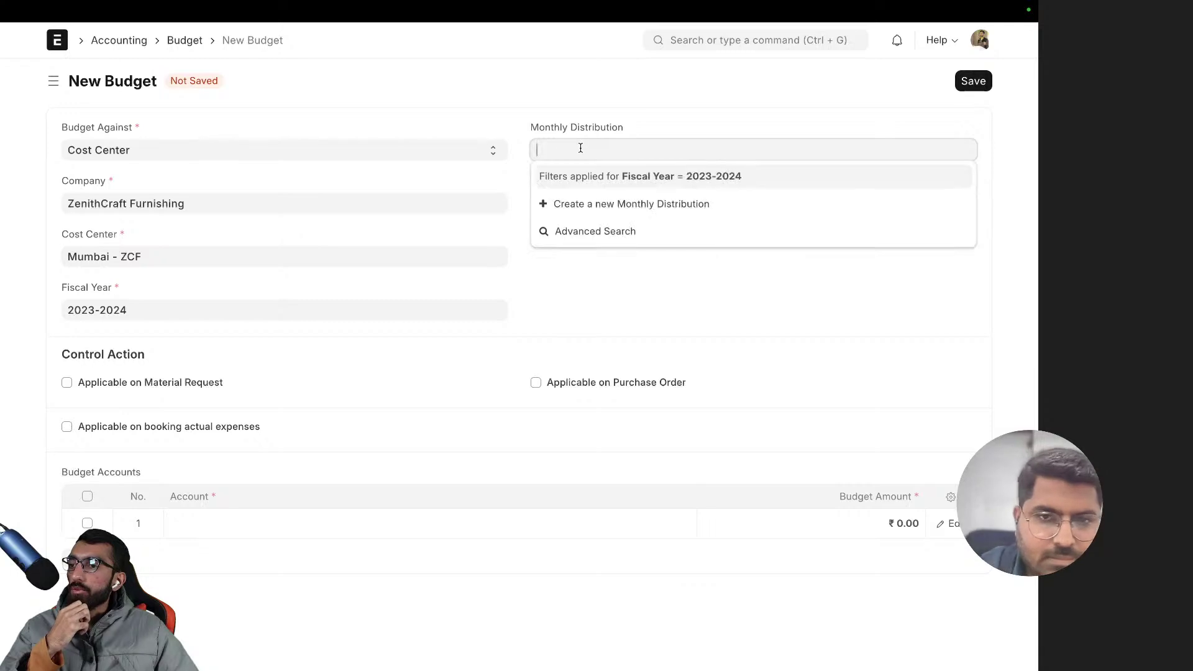
{"action": "left_click", "coordinate": [504, 119]}
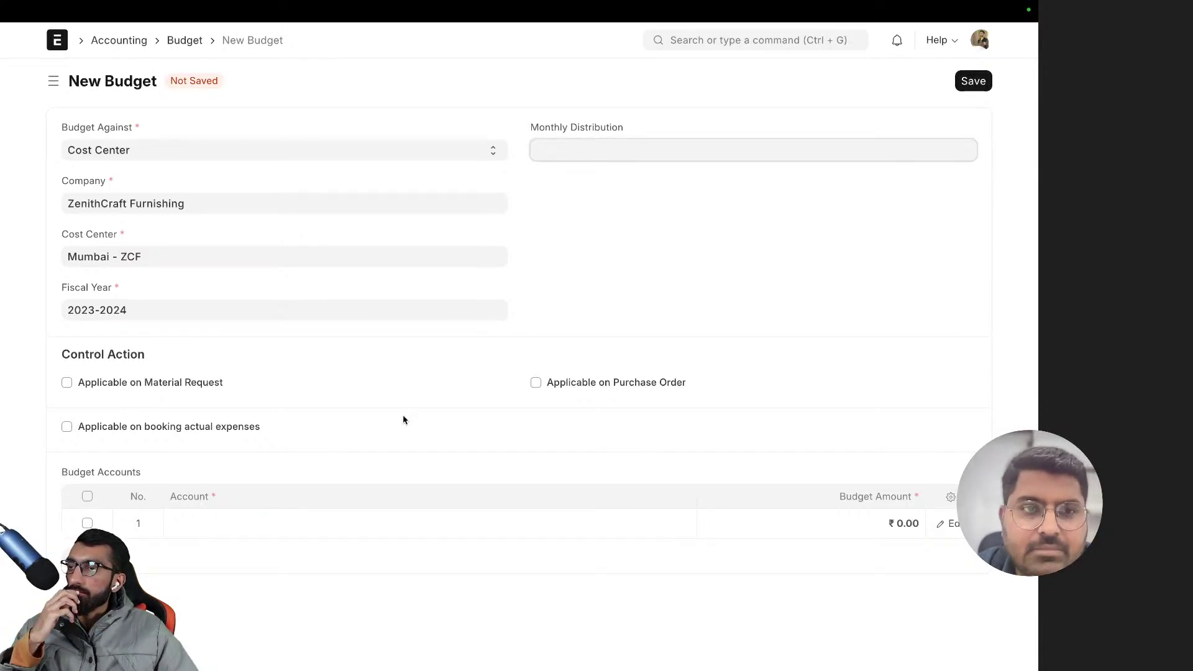
- Add account Administrative Expenses - ZCF with budget amount 2,00,000 and save the budget
{"action": "left_click", "coordinate": [269, 518]}
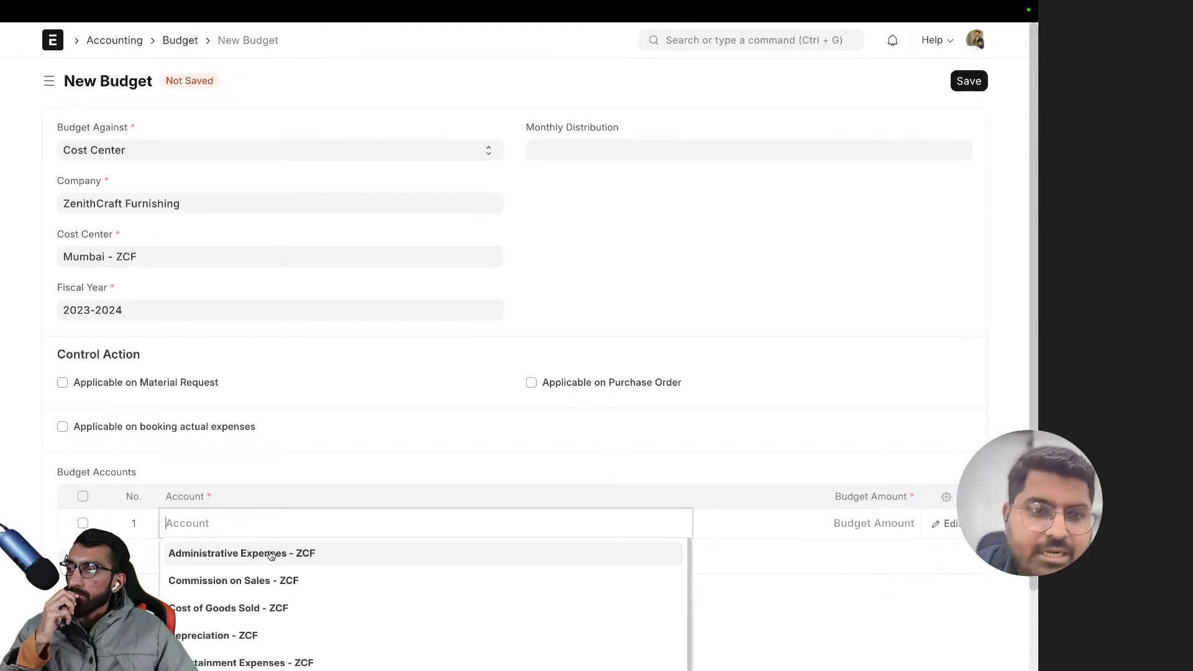
{"action": "scroll", "coordinate": [269, 551], "scroll_direction": "down", "scroll_amount": 3}
{"action": "scroll", "coordinate": [277, 560], "scroll_direction": "down", "scroll_amount": 2}
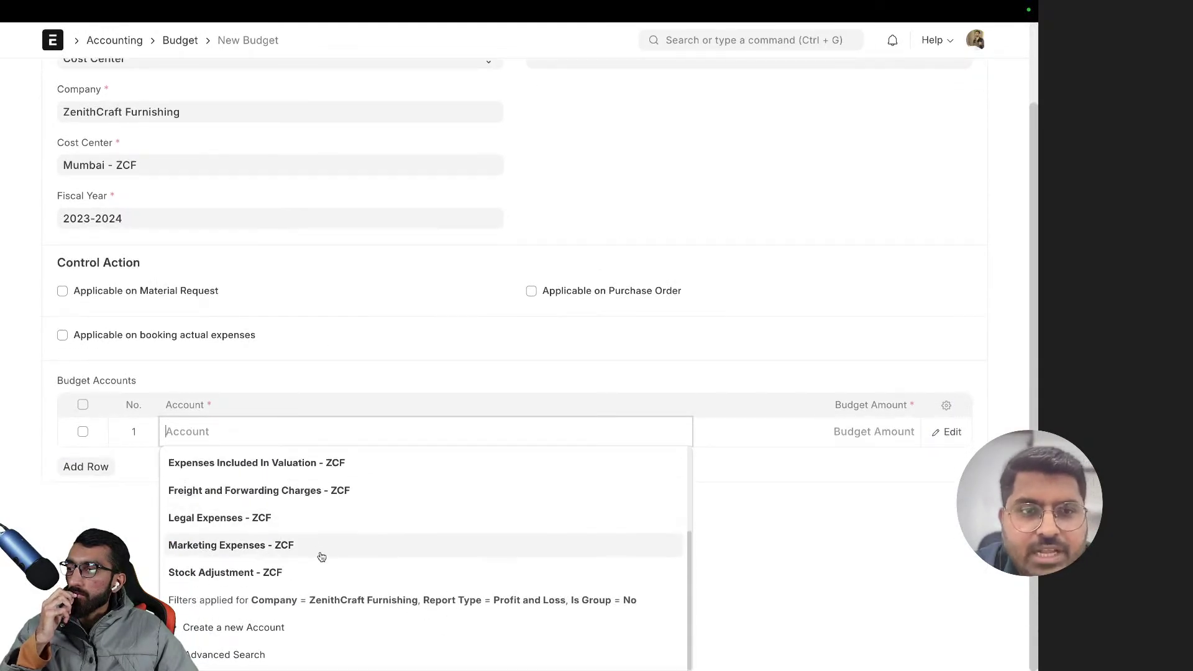
{"action": "scroll", "coordinate": [338, 556], "scroll_direction": "up", "scroll_amount": 2}
{"action": "scroll", "coordinate": [340, 527], "scroll_direction": "up", "scroll_amount": 2}
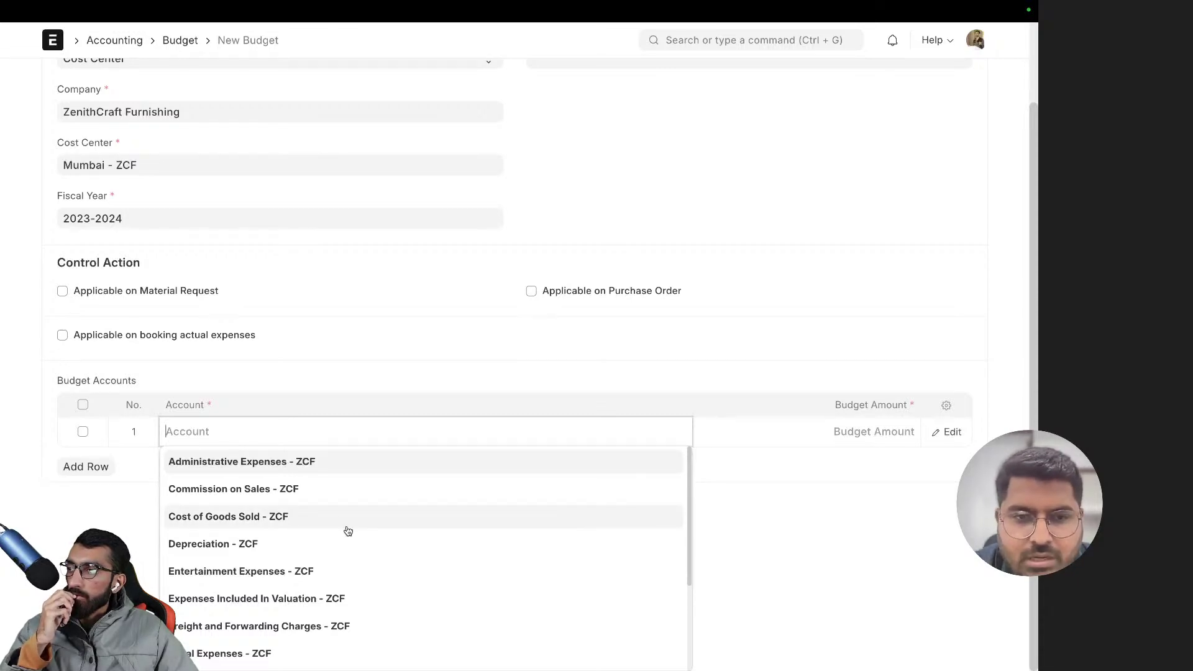
{"action": "scroll", "coordinate": [351, 527], "scroll_direction": "down", "scroll_amount": 3}
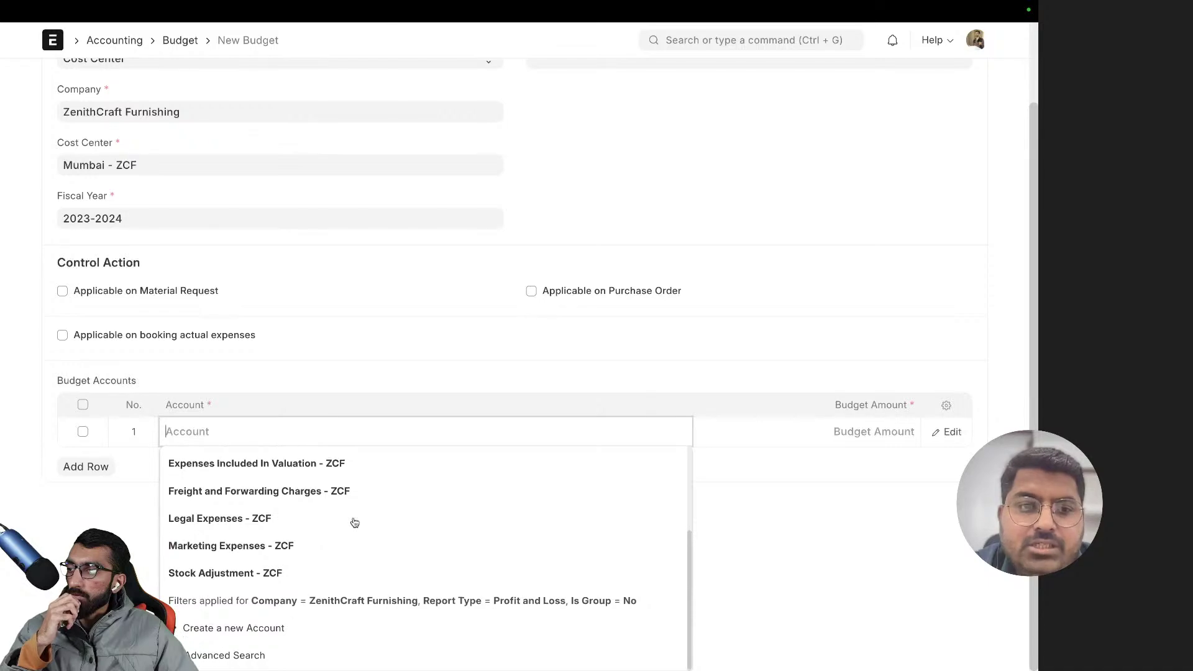
{"action": "scroll", "coordinate": [354, 522], "scroll_direction": "up", "scroll_amount": 3}
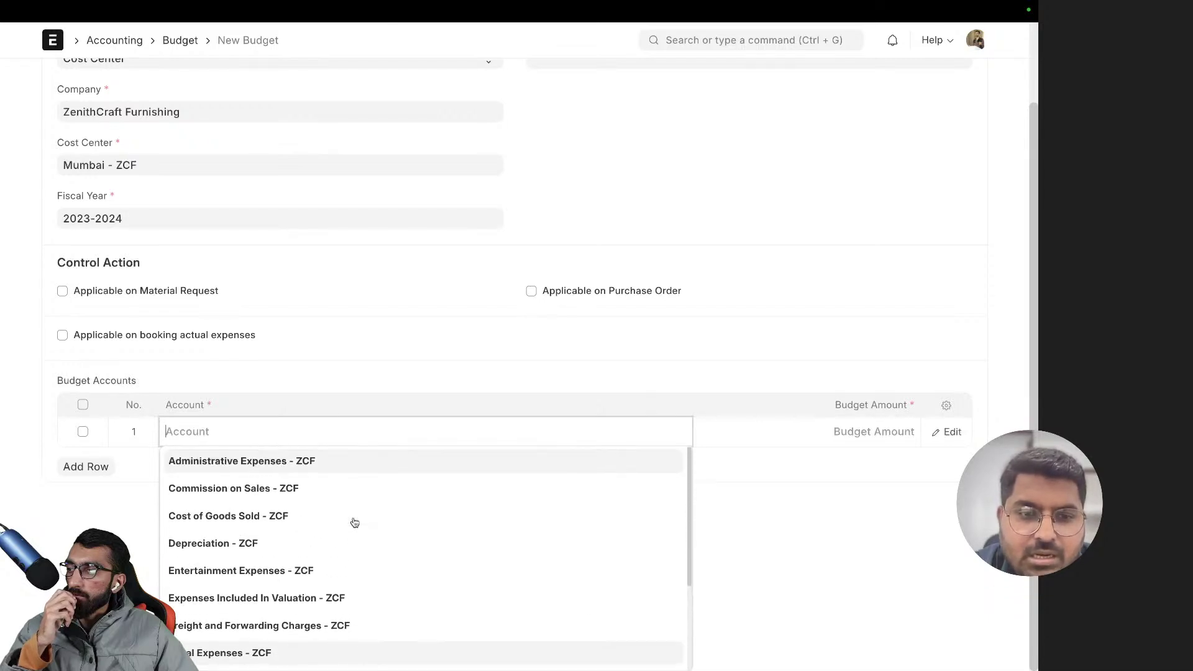
{"action": "left_click", "coordinate": [323, 469]}
{"action": "left_click", "coordinate": [849, 526]}
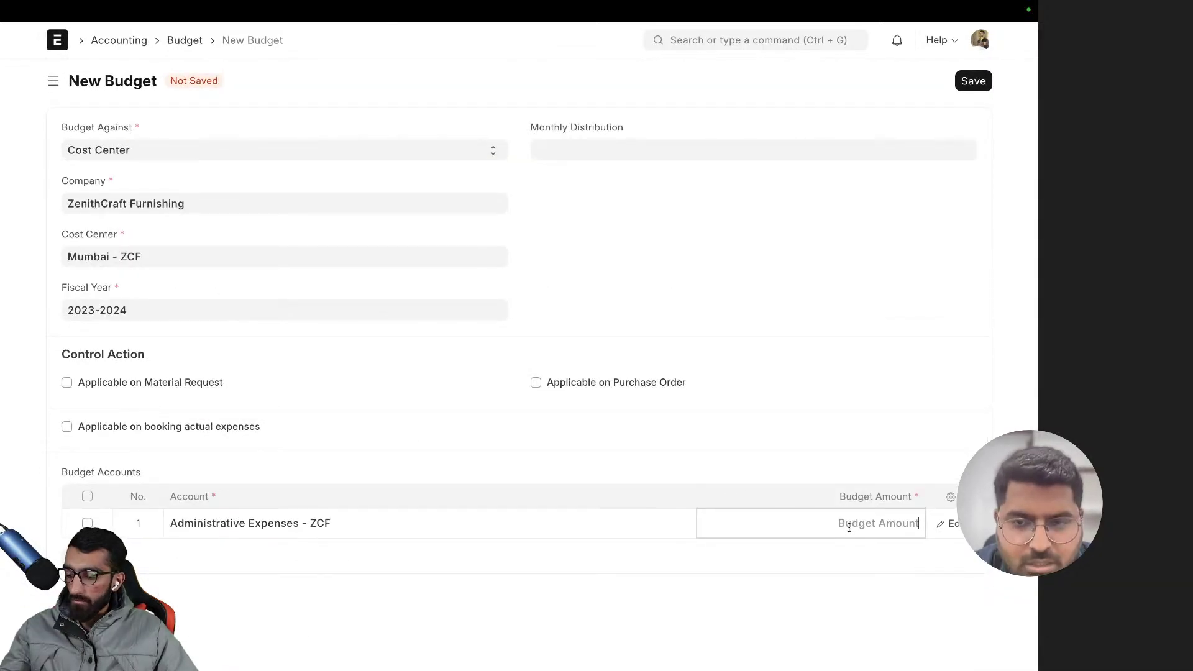
{"action": "type", "text": "2,00,00"}
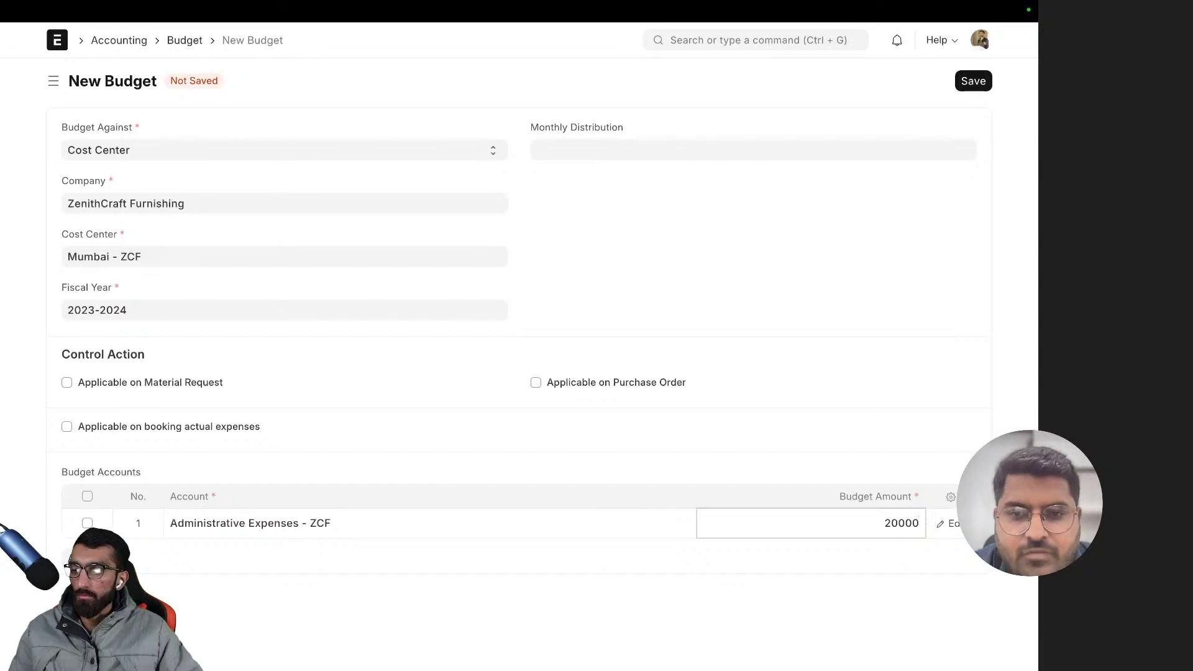
{"action": "type", "text": "0"}
{"action": "key", "text": "ctrl+s"}
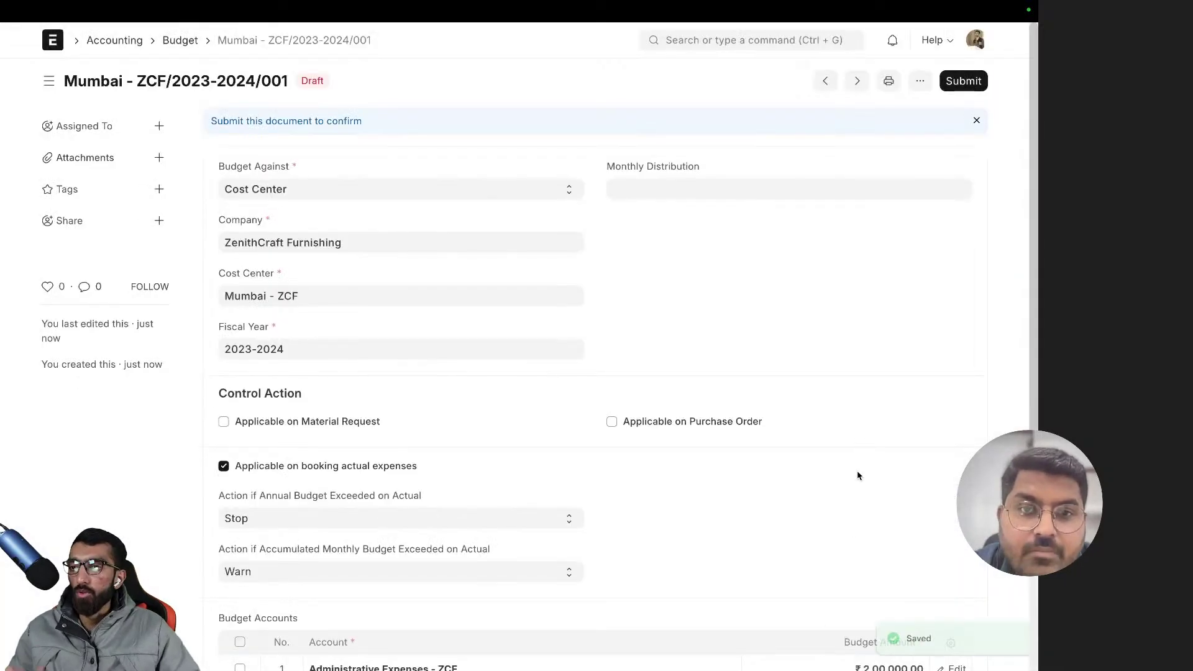
{"action": "scroll", "coordinate": [639, 440], "scroll_direction": "down", "scroll_amount": 2}
{"action": "scroll", "coordinate": [642, 440], "scroll_direction": "up", "scroll_amount": 2}
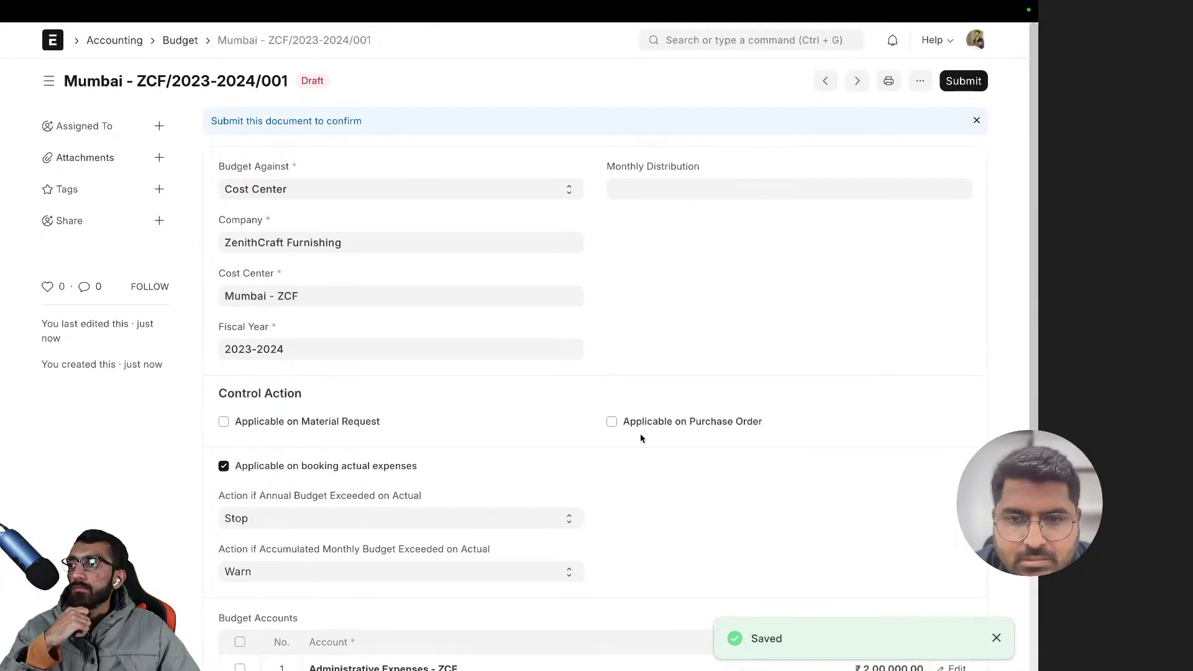
{"action": "scroll", "coordinate": [642, 440], "scroll_direction": "down", "scroll_amount": 4}
{"action": "scroll", "coordinate": [642, 439], "scroll_direction": "up", "scroll_amount": 4}
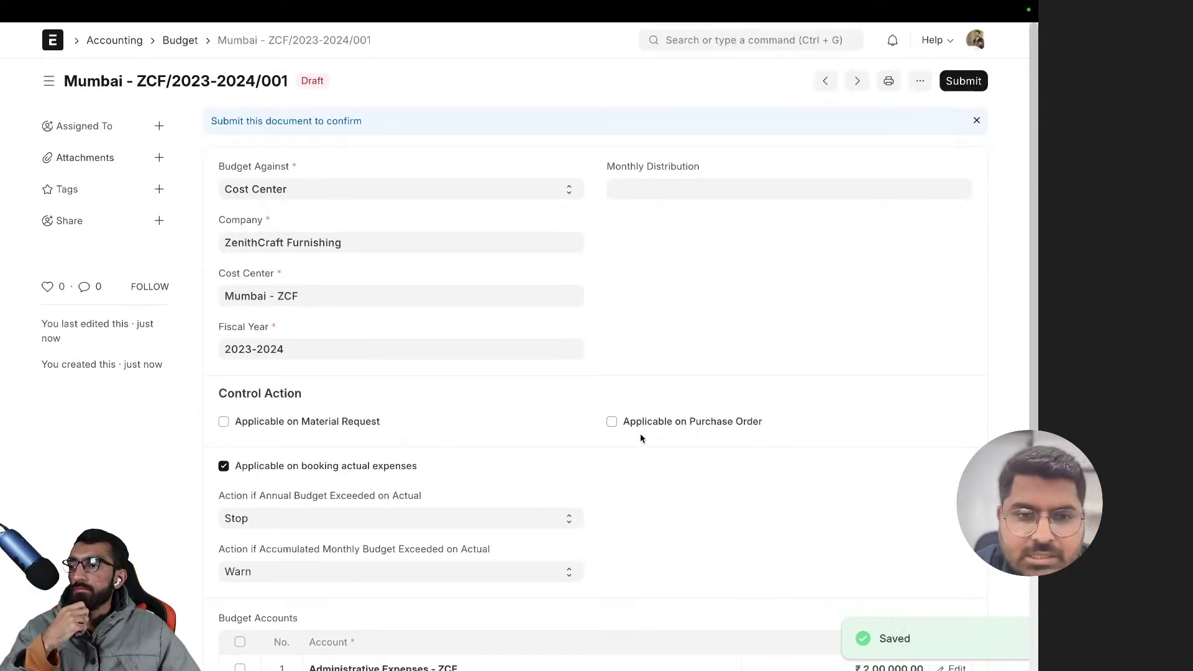
{"action": "scroll", "coordinate": [642, 439], "scroll_direction": "down", "scroll_amount": 1}
{"action": "scroll", "coordinate": [642, 439], "scroll_direction": "up", "scroll_amount": 1}
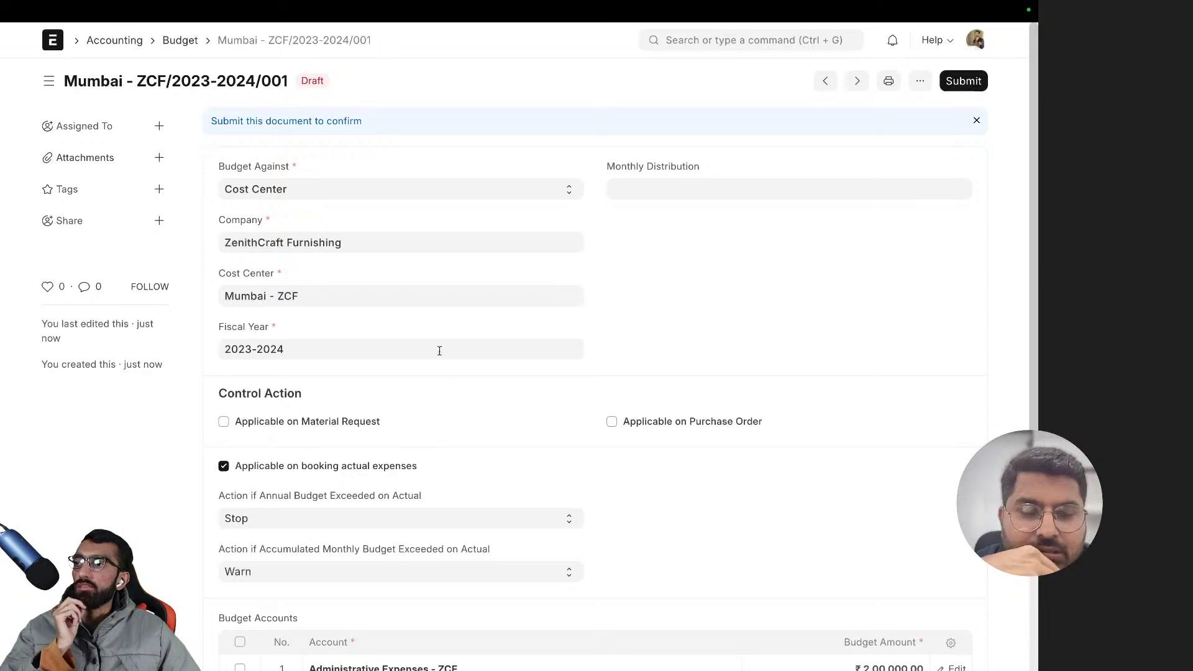
{"action": "scroll", "coordinate": [439, 351], "scroll_direction": "down", "scroll_amount": 4}
{"action": "scroll", "coordinate": [446, 366], "scroll_direction": "up", "scroll_amount": 4}
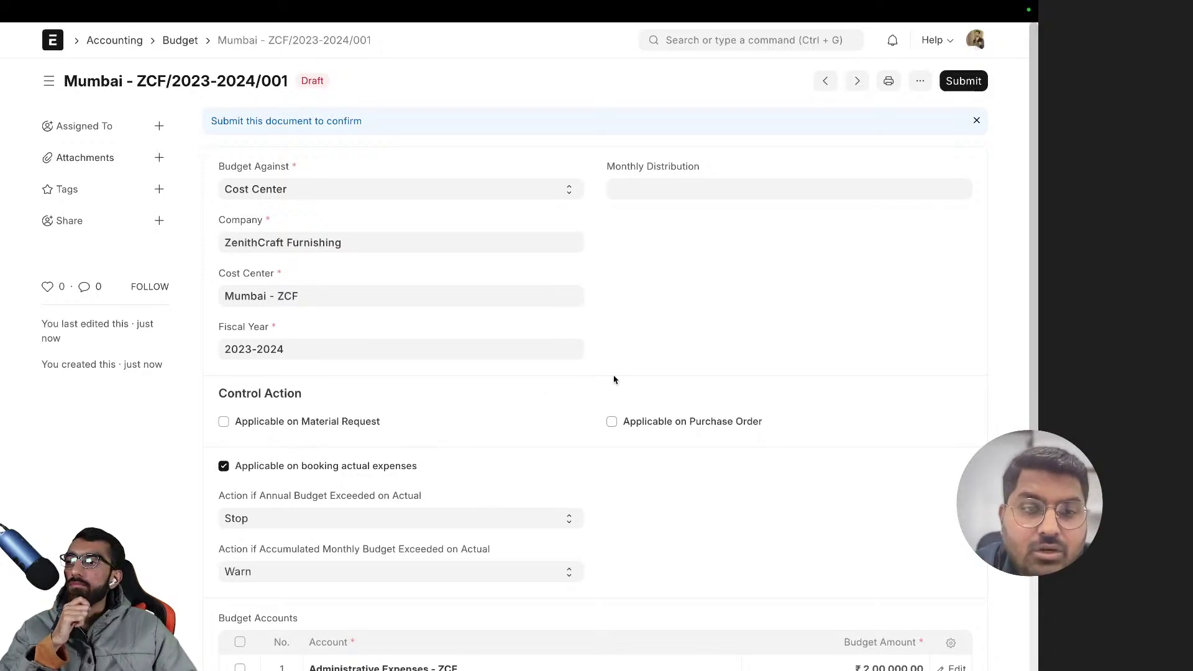
{"action": "scroll", "coordinate": [506, 400], "scroll_direction": "down", "scroll_amount": 4}
{"action": "scroll", "coordinate": [432, 395], "scroll_direction": "up", "scroll_amount": 4}
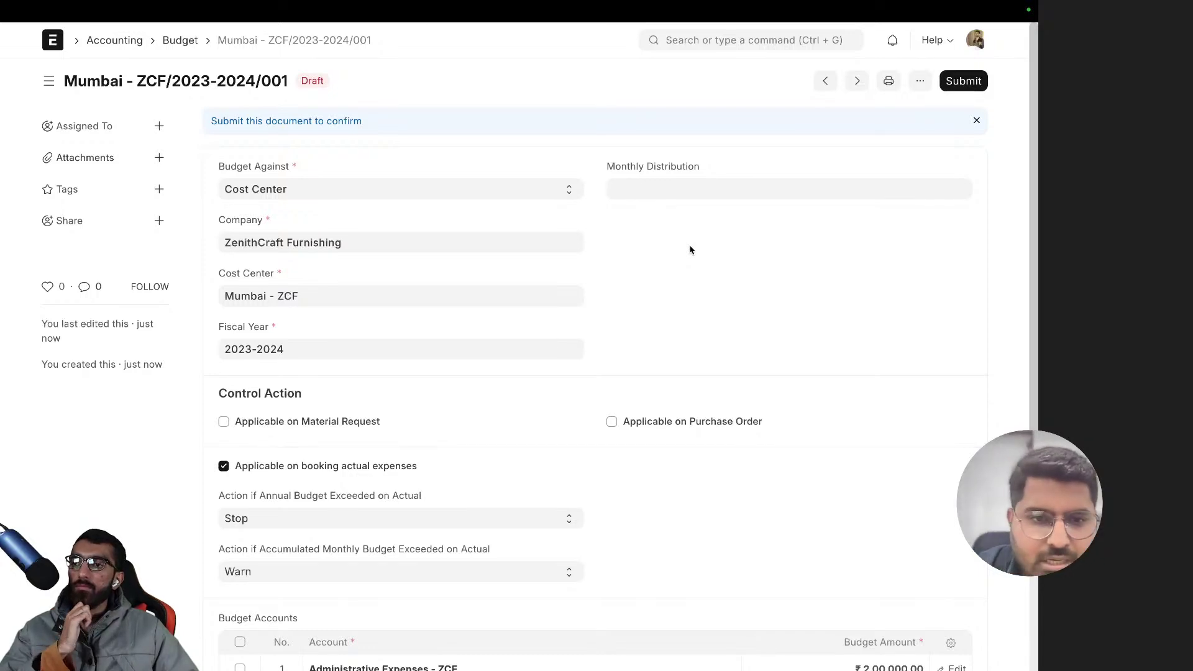
{"action": "scroll", "coordinate": [316, 434], "scroll_direction": "down", "scroll_amount": 3}
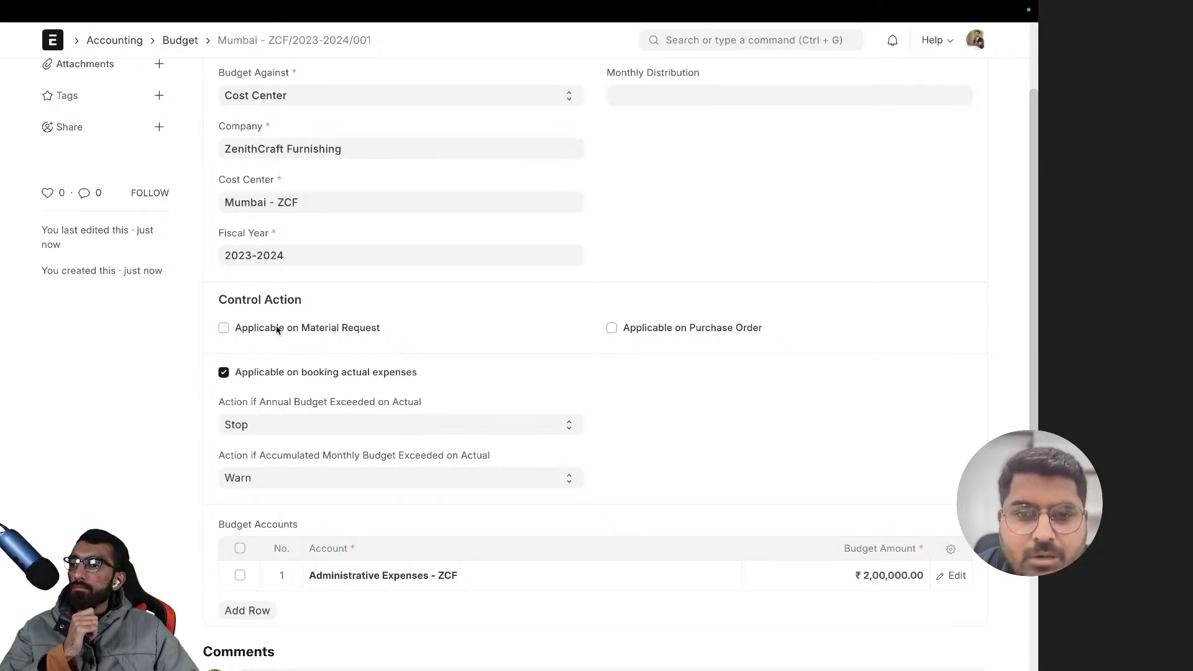
- Tick Applicable on Material Request and Purchase Order, keeping Stop for annual PO overruns
{"action": "left_click", "coordinate": [277, 329]}
{"action": "left_click", "coordinate": [686, 334]}
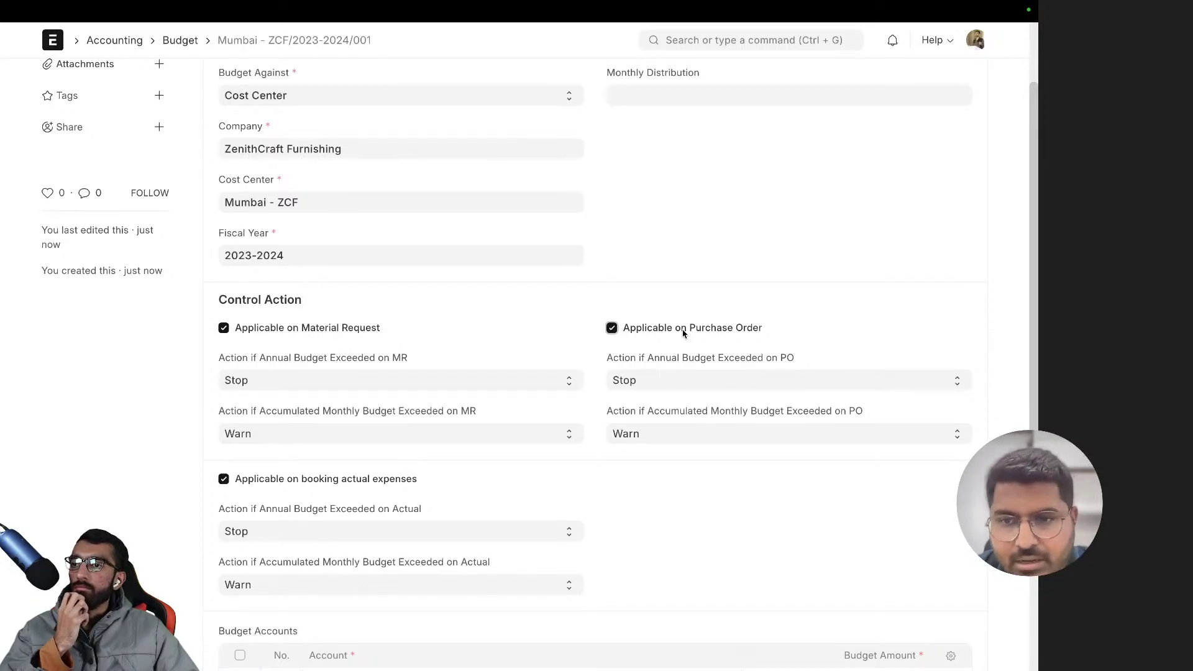
{"action": "left_click", "coordinate": [633, 389]}
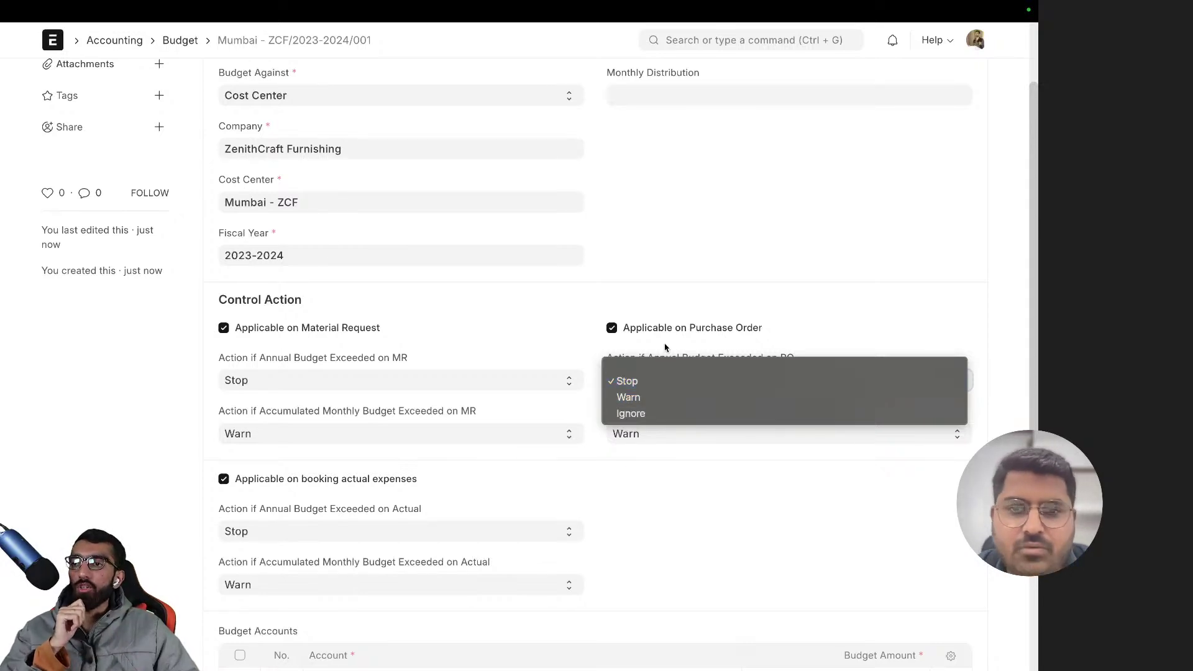
{"action": "left_click", "coordinate": [670, 292]}
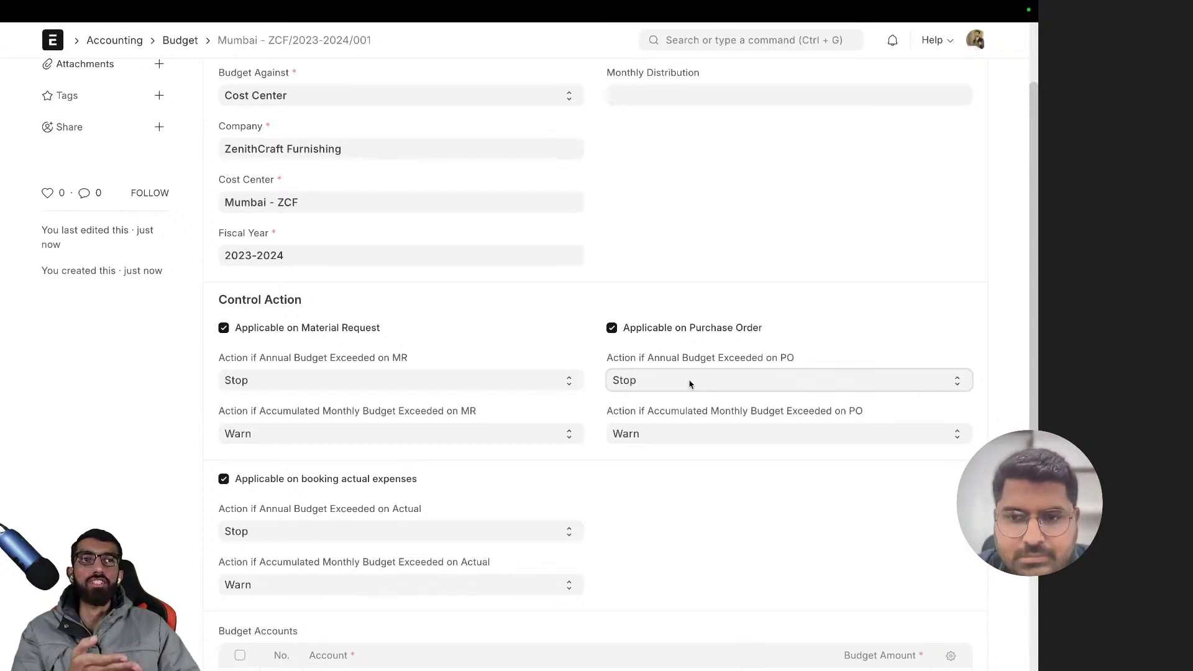
- Reopen the saved budget and browse the budget and accounting view menus without choosing
{"action": "scroll", "coordinate": [686, 382], "scroll_direction": "left", "scroll_amount": 5}
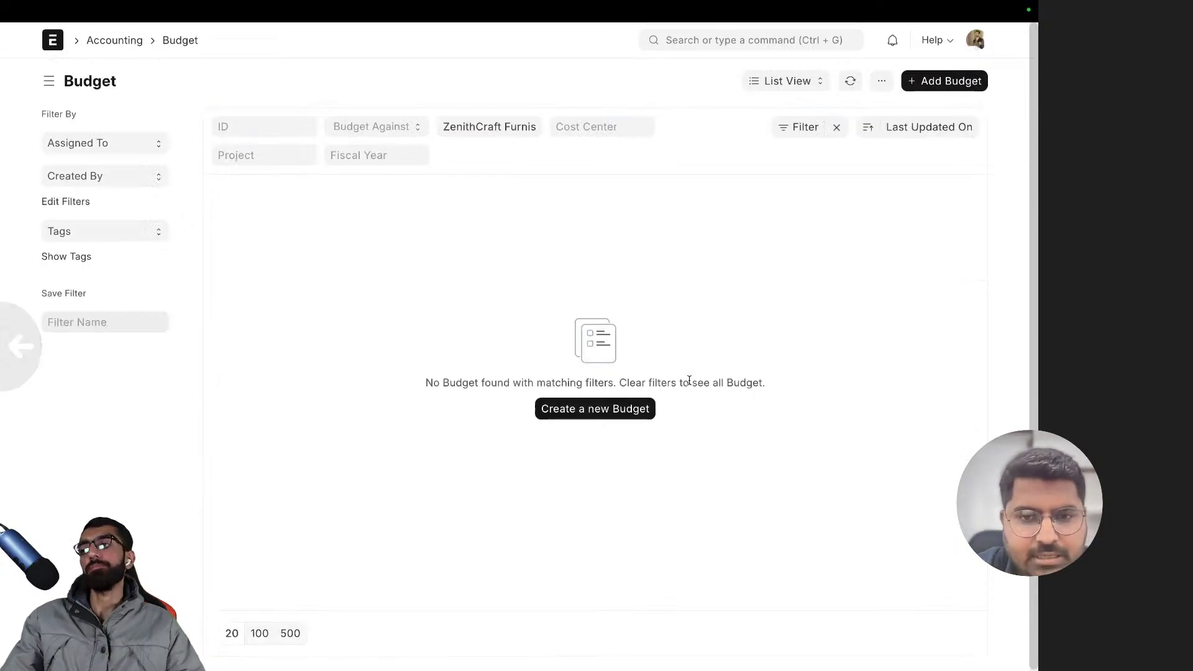
{"action": "left_click", "coordinate": [333, 231]}
{"action": "scroll", "coordinate": [479, 289], "scroll_direction": "left", "scroll_amount": 5}
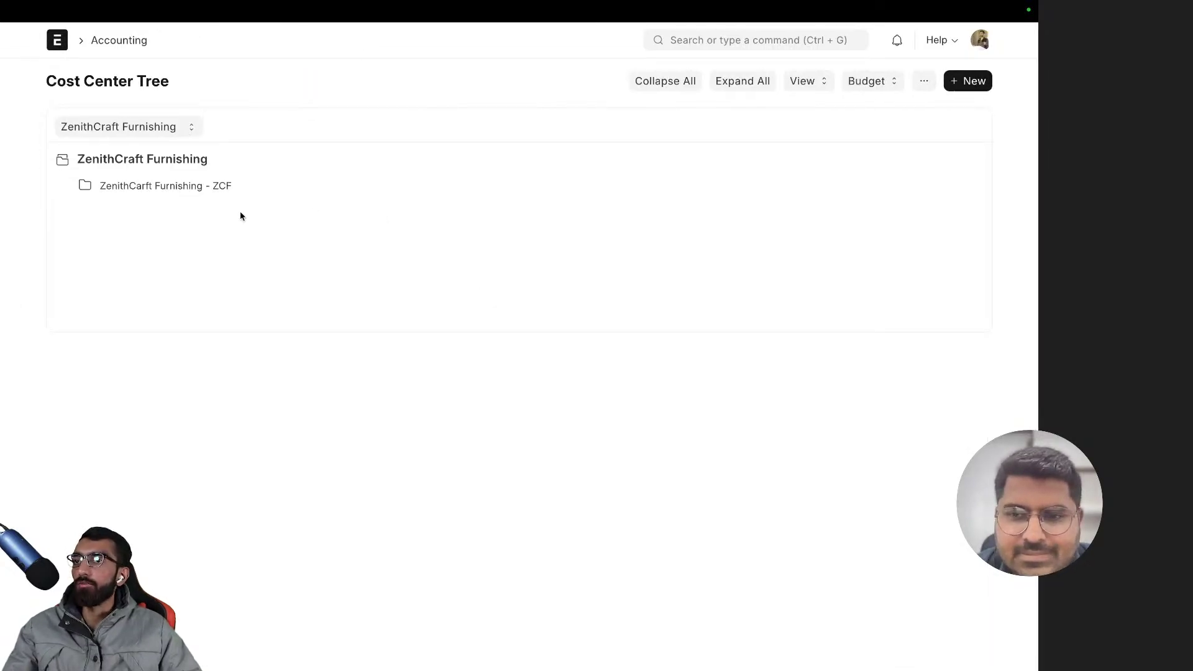
{"action": "left_click", "coordinate": [866, 82]}
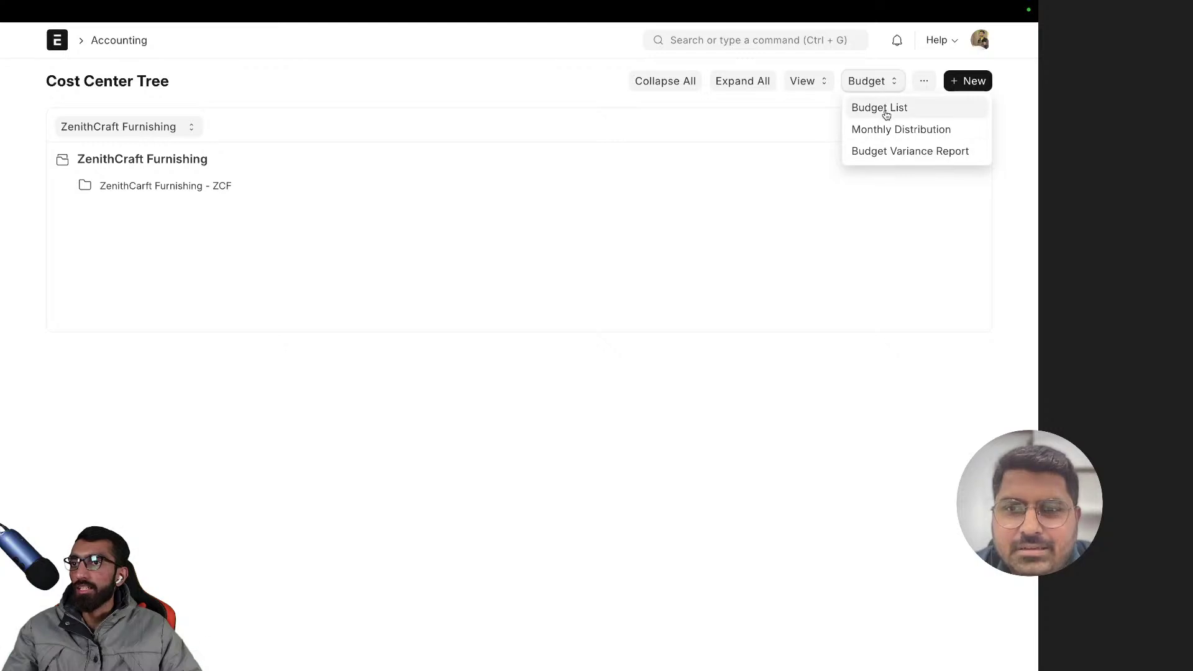
{"action": "left_click", "coordinate": [724, 124]}
{"action": "scroll", "coordinate": [742, 117], "scroll_direction": "left", "scroll_amount": 5}
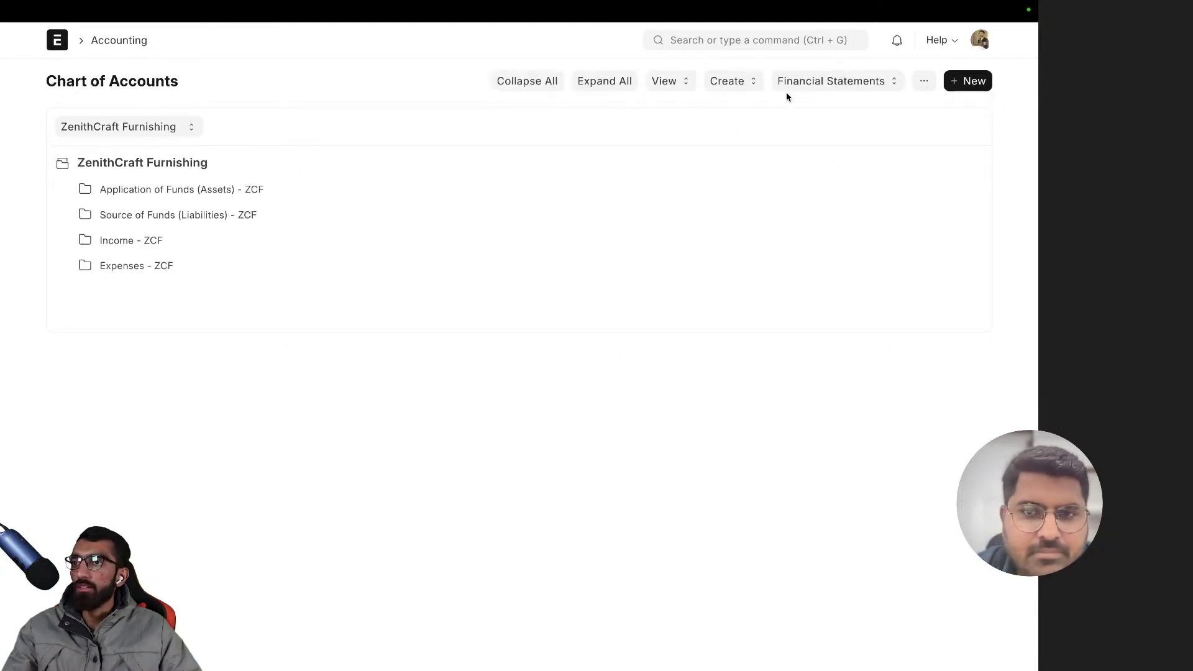
{"action": "left_click", "coordinate": [683, 84]}
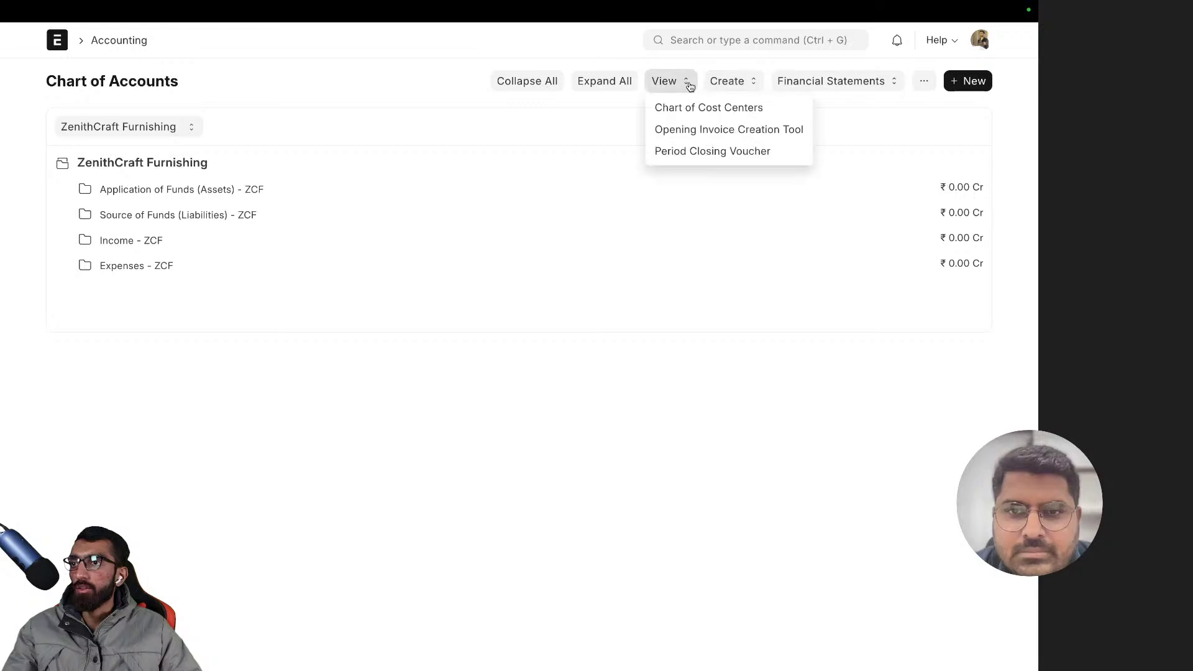
{"action": "left_click", "coordinate": [601, 130]}
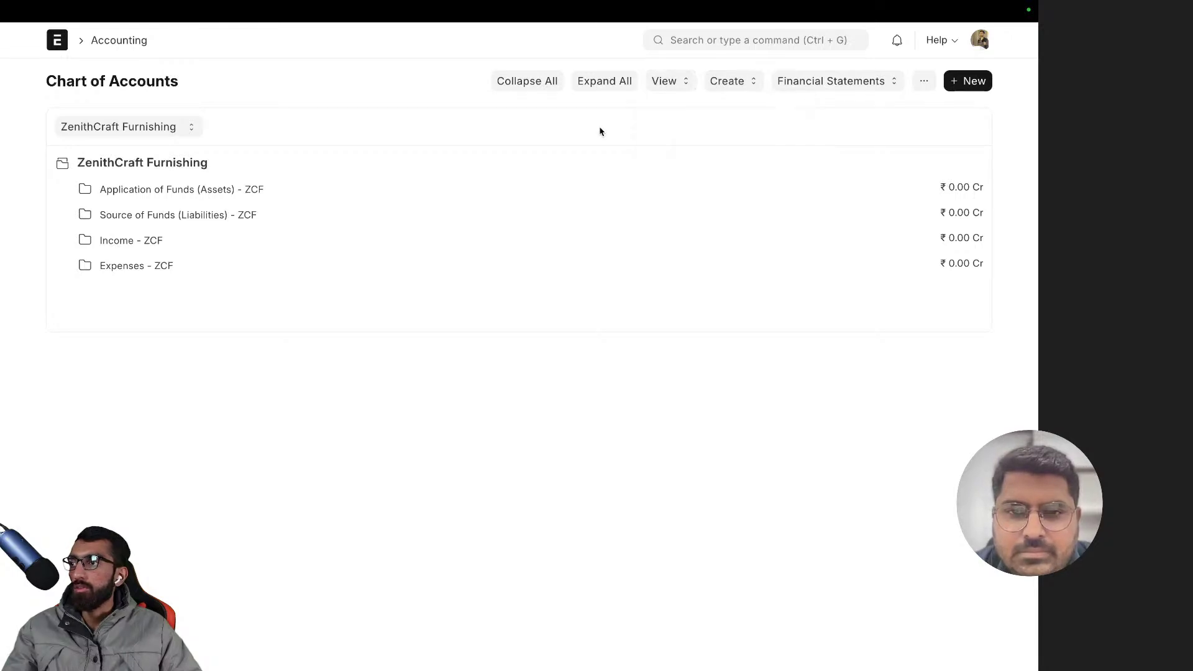
- Reload the page and choose Opening Invoice Creation Tool from the view list
{"action": "key", "text": "super+r"}
{"action": "left_click", "coordinate": [579, 391]}
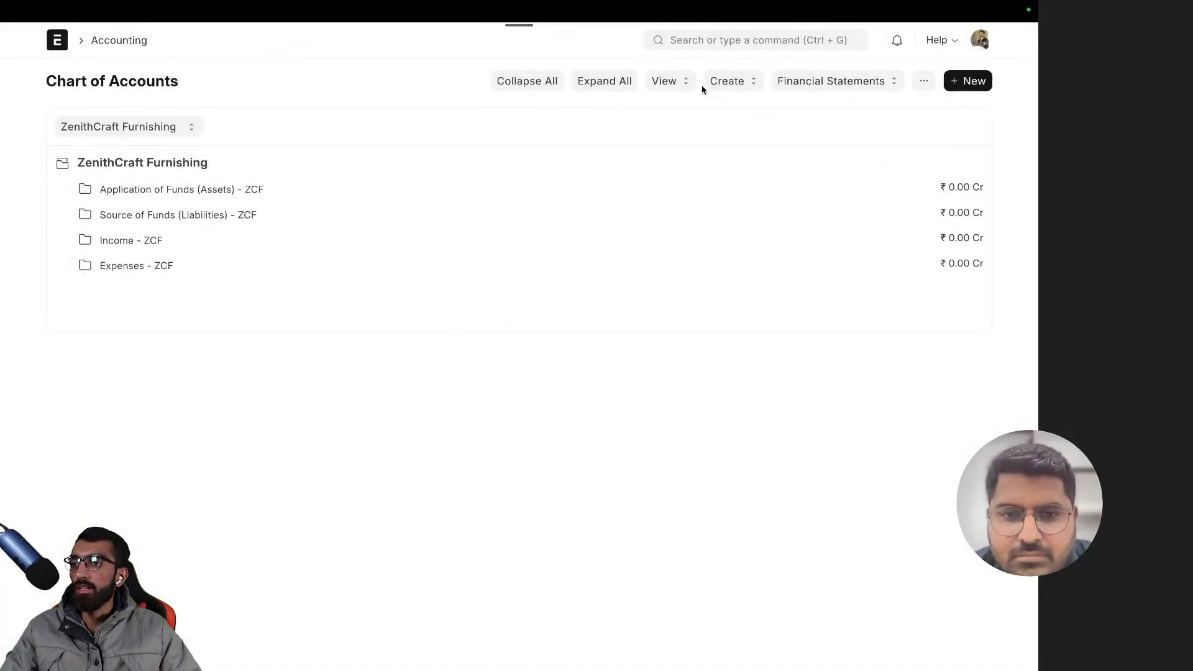
{"action": "left_click", "coordinate": [666, 84]}
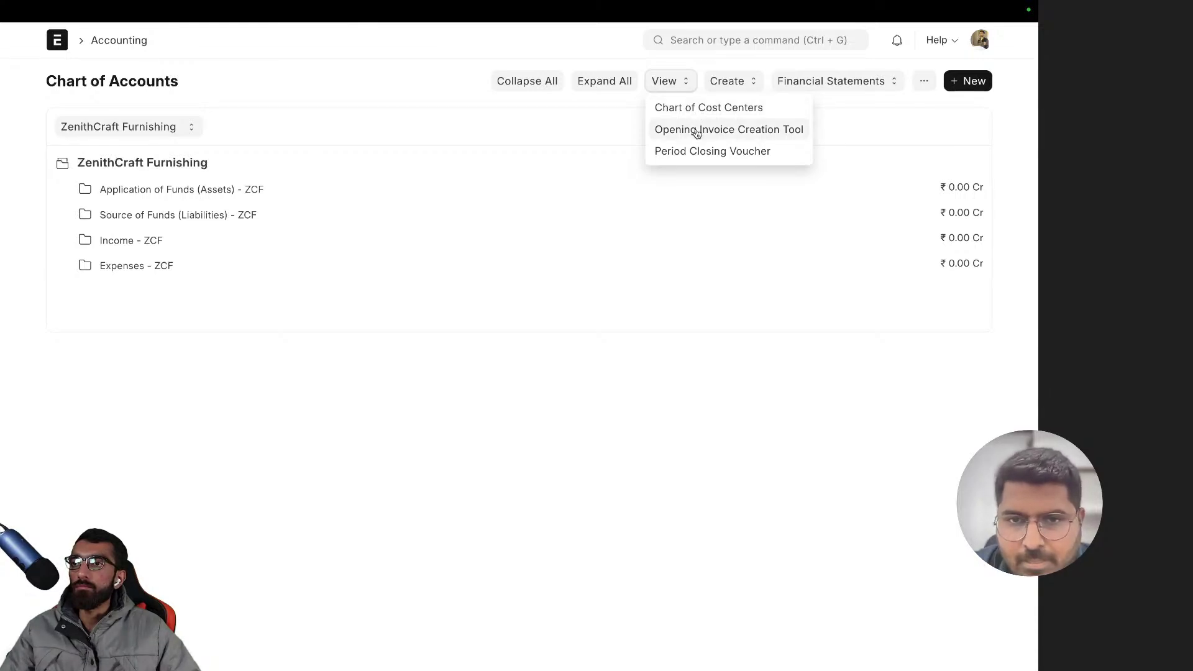
{"action": "left_click", "coordinate": [697, 130]}
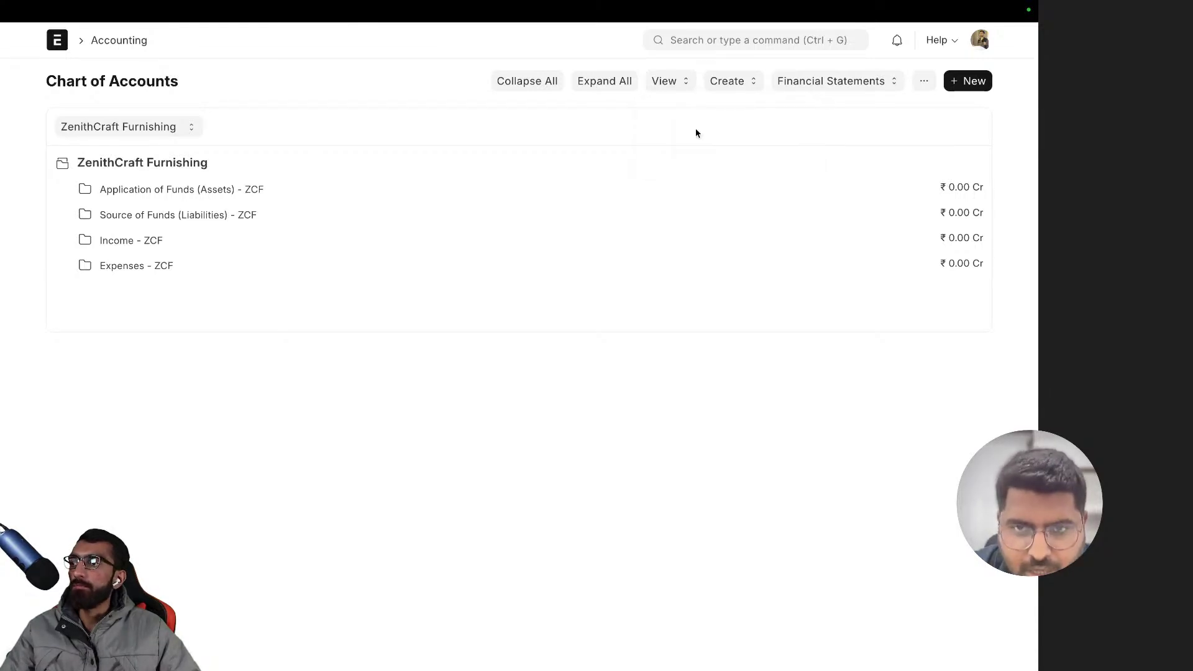
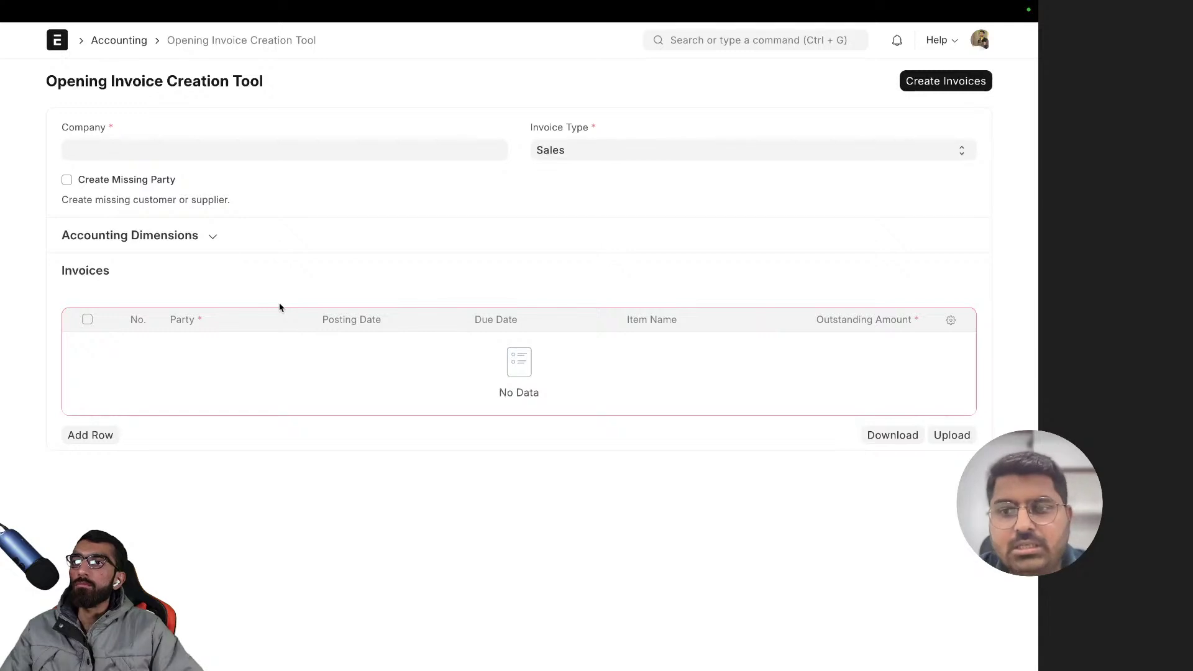
- Repeatedly expand and collapse Accounting Dimensions to show and hide the Cost Center field
{"action": "left_click", "coordinate": [192, 235]}
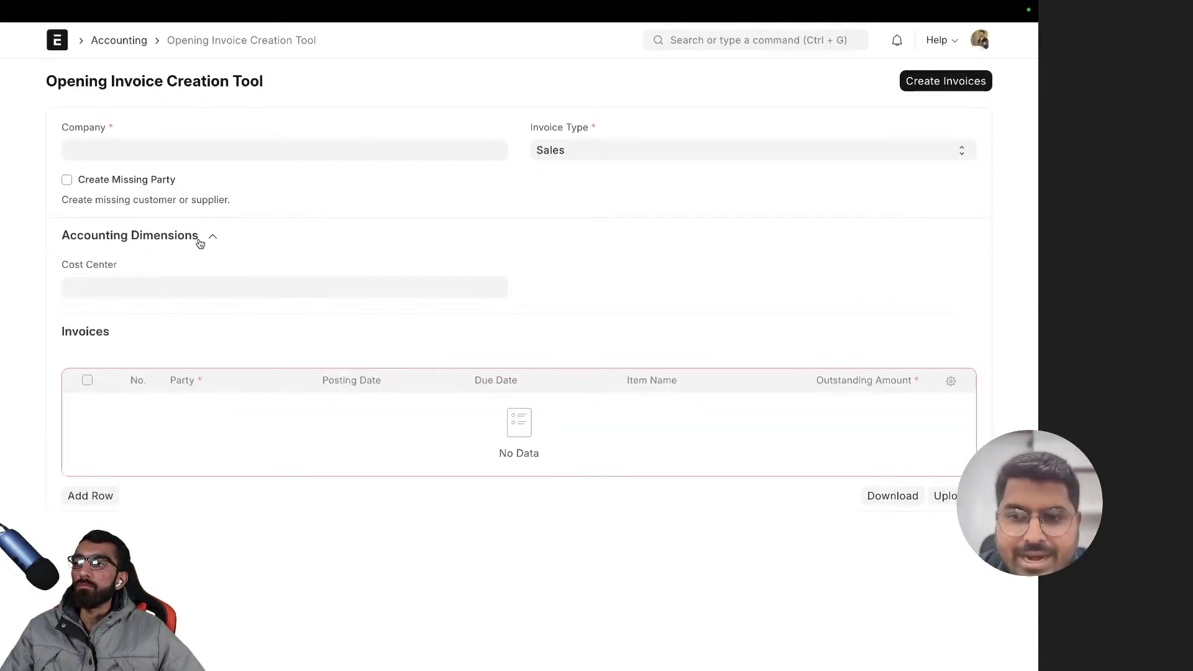
{"action": "left_click", "coordinate": [195, 240]}
{"action": "left_click", "coordinate": [201, 243]}
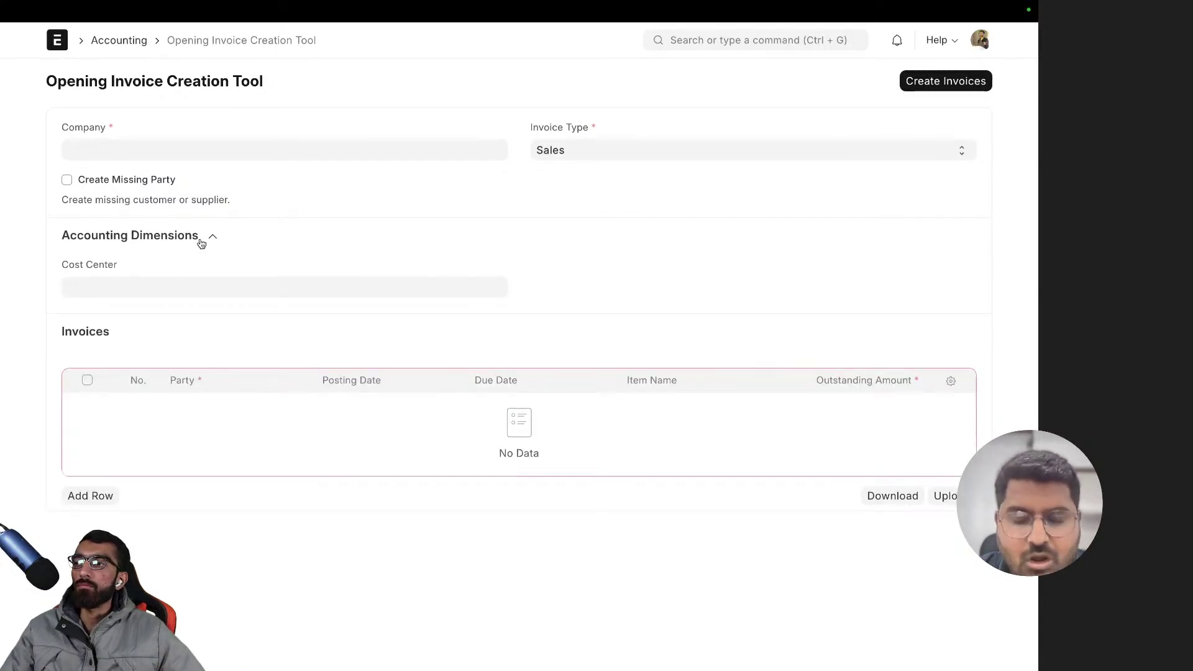
{"action": "left_click", "coordinate": [202, 243]}
{"action": "left_click", "coordinate": [201, 243]}
{"action": "left_click", "coordinate": [201, 243]}
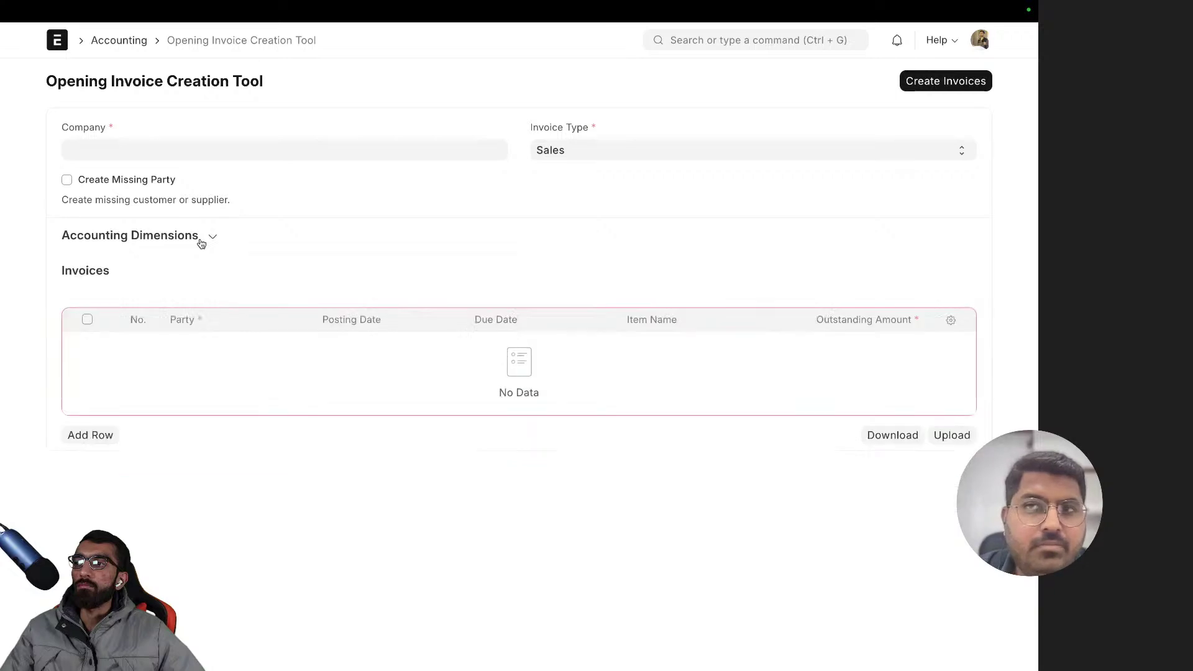
{"action": "left_click", "coordinate": [201, 243]}
{"action": "left_click", "coordinate": [201, 242]}
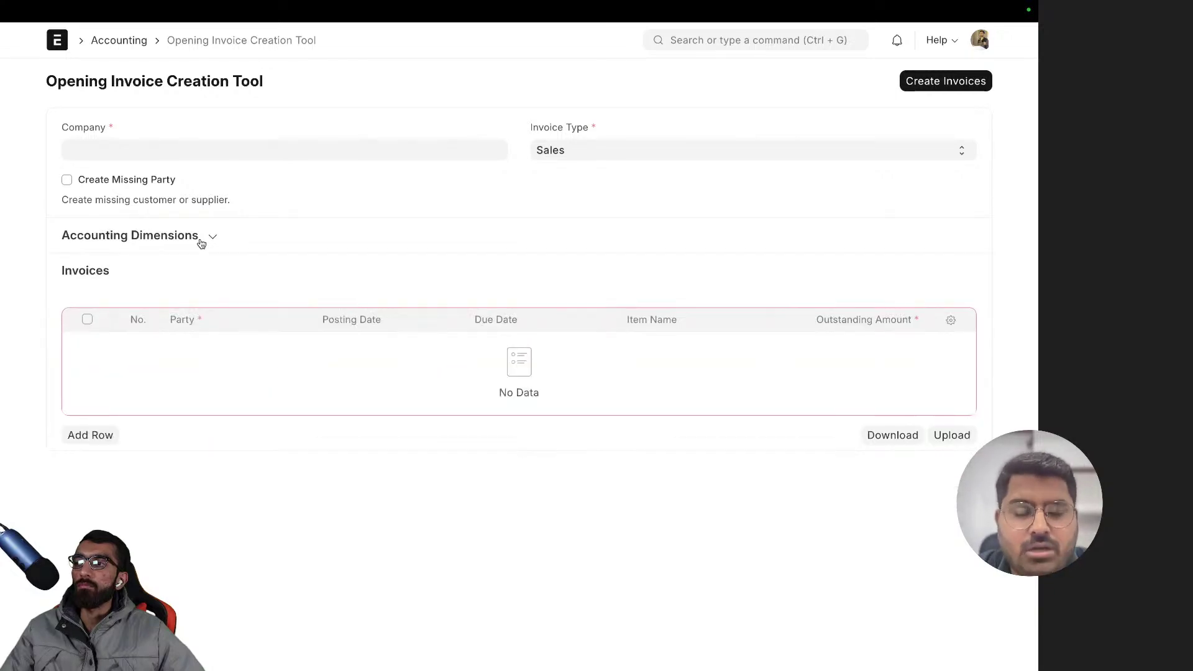
{"action": "left_click", "coordinate": [202, 243]}
{"action": "left_click", "coordinate": [201, 243]}
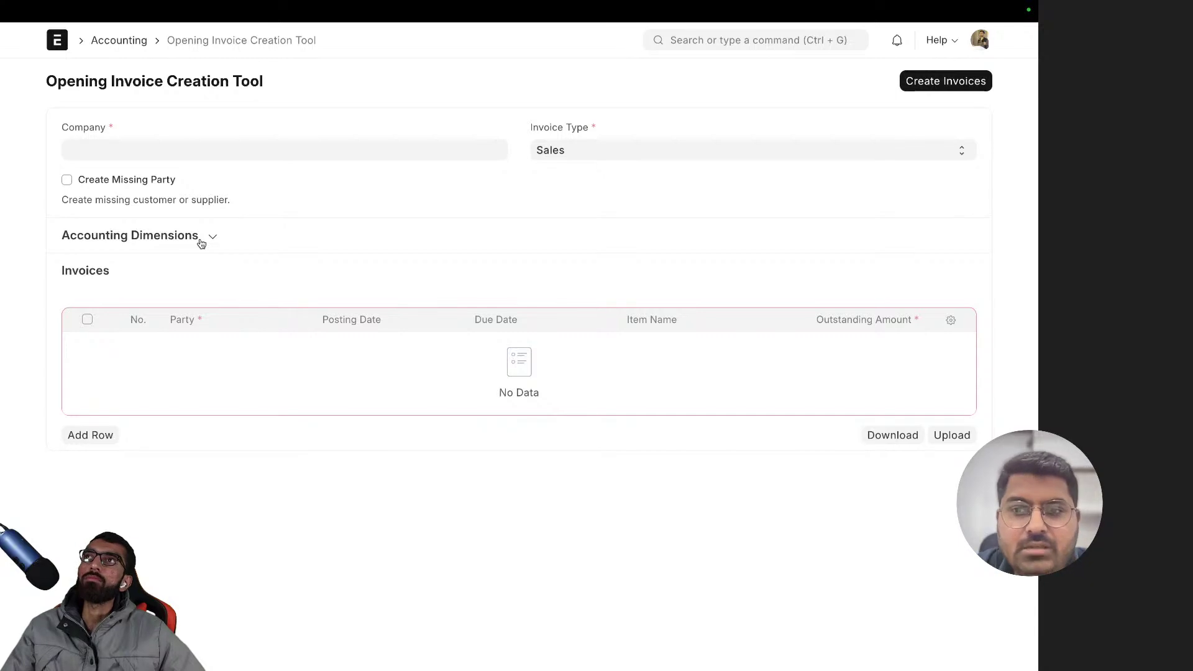
{"action": "left_click", "coordinate": [202, 243]}
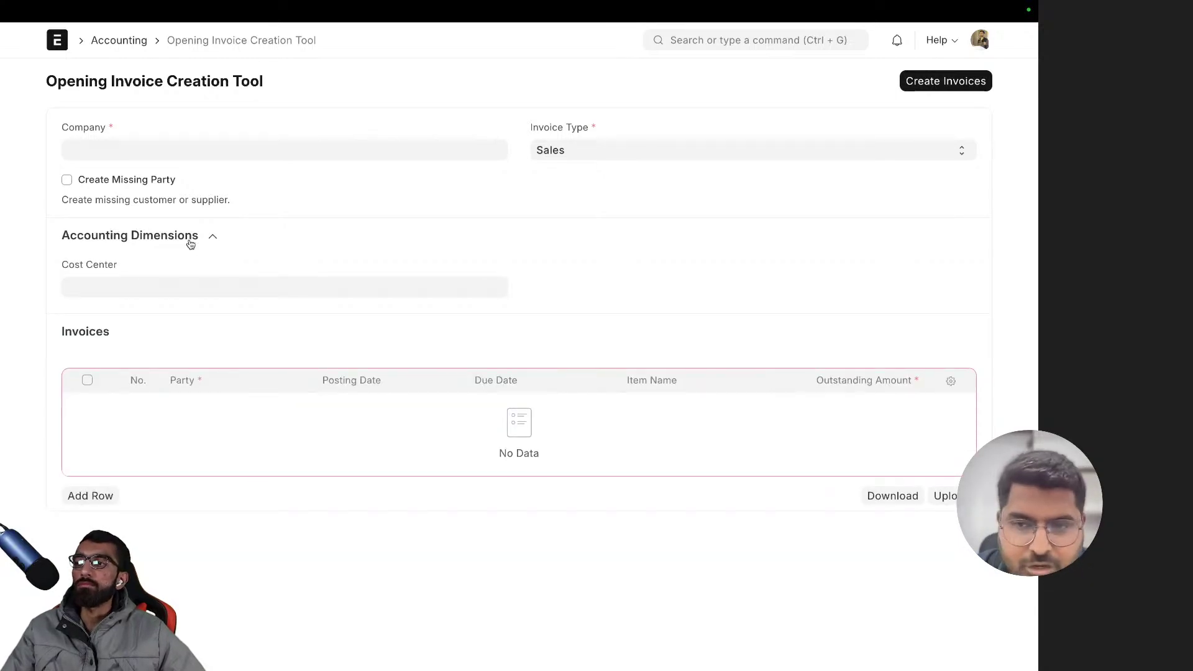
{"action": "left_click", "coordinate": [188, 243]}
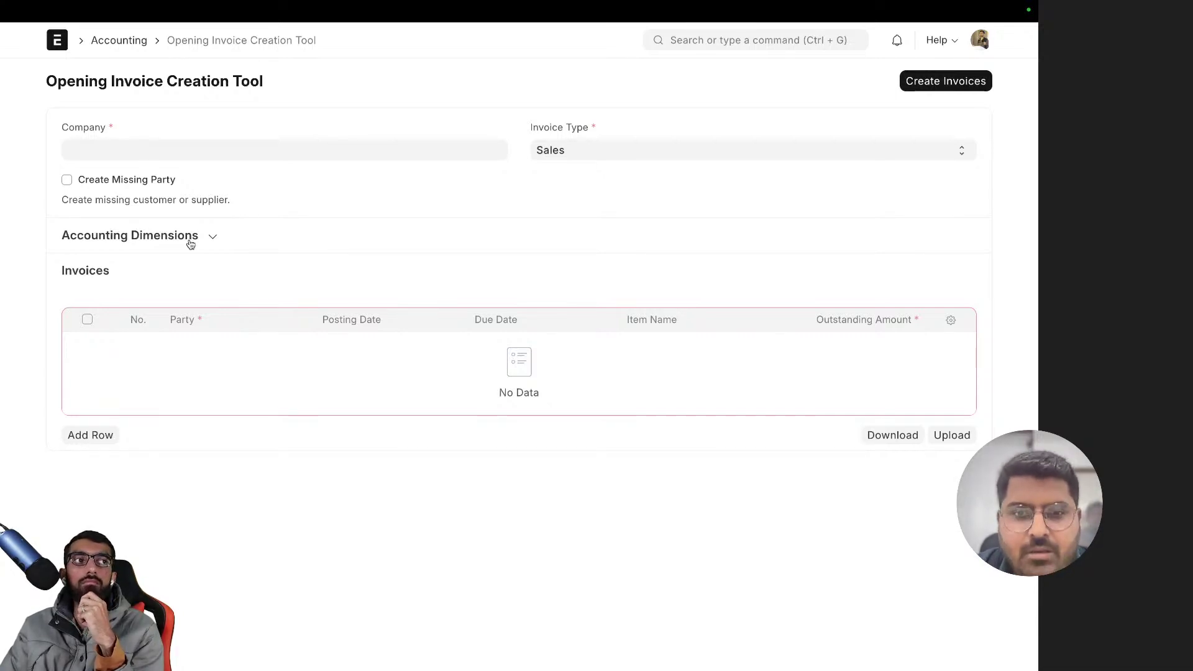
- Set Company to ZenithCraft Furnishing and keep Invoice Type as Sales
{"action": "left_click", "coordinate": [124, 148]}
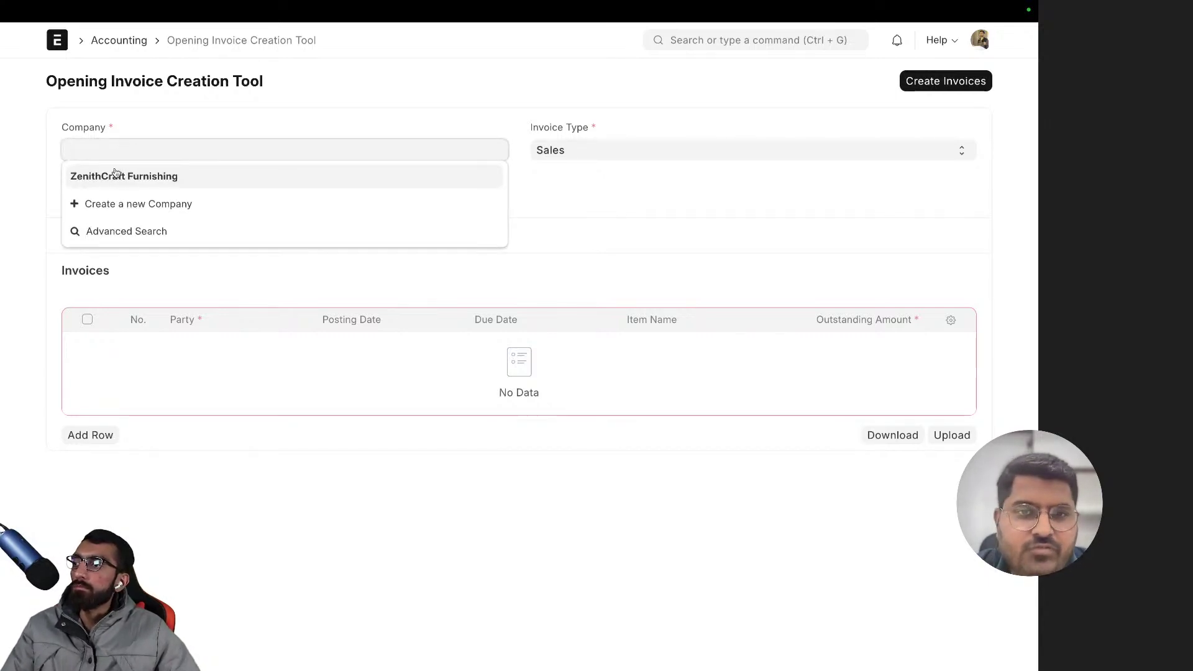
{"action": "left_click", "coordinate": [116, 177]}
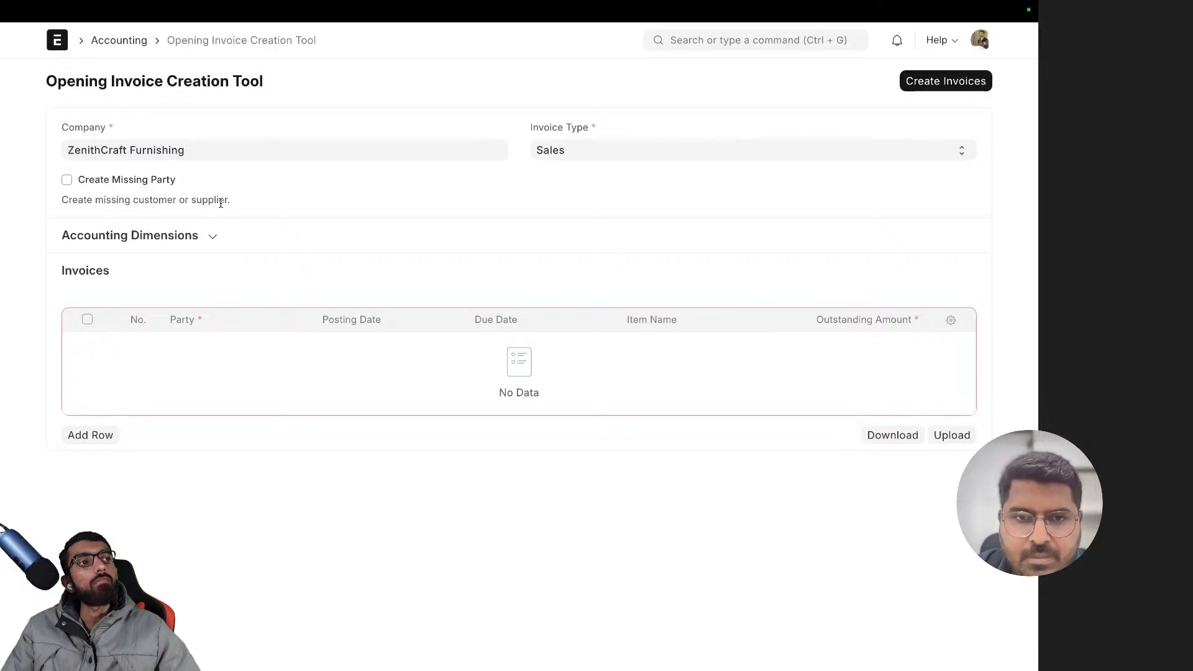
{"action": "left_click", "coordinate": [204, 249]}
{"action": "left_click", "coordinate": [188, 246]}
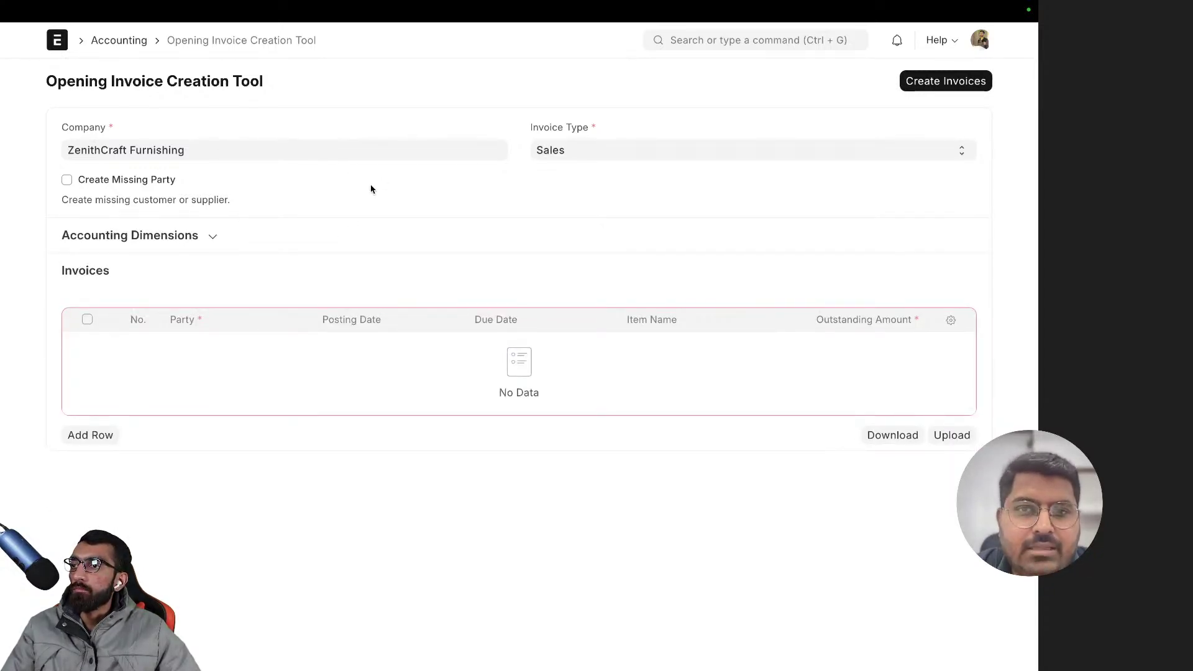
{"action": "left_click", "coordinate": [577, 153]}
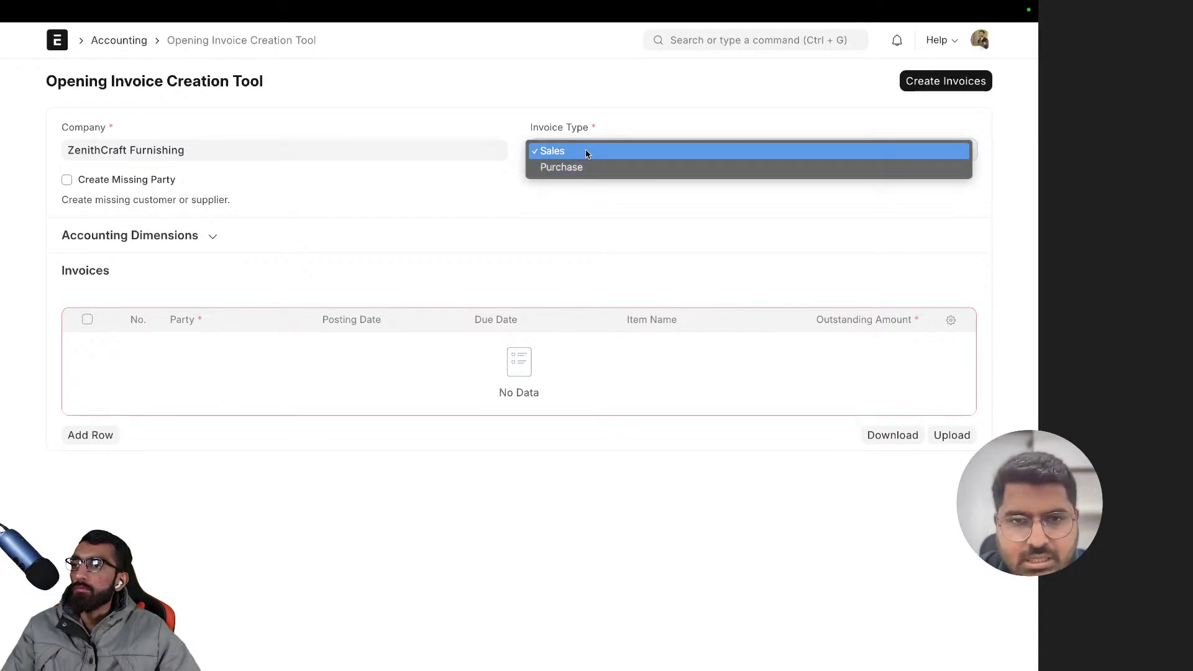
{"action": "left_click", "coordinate": [587, 154]}
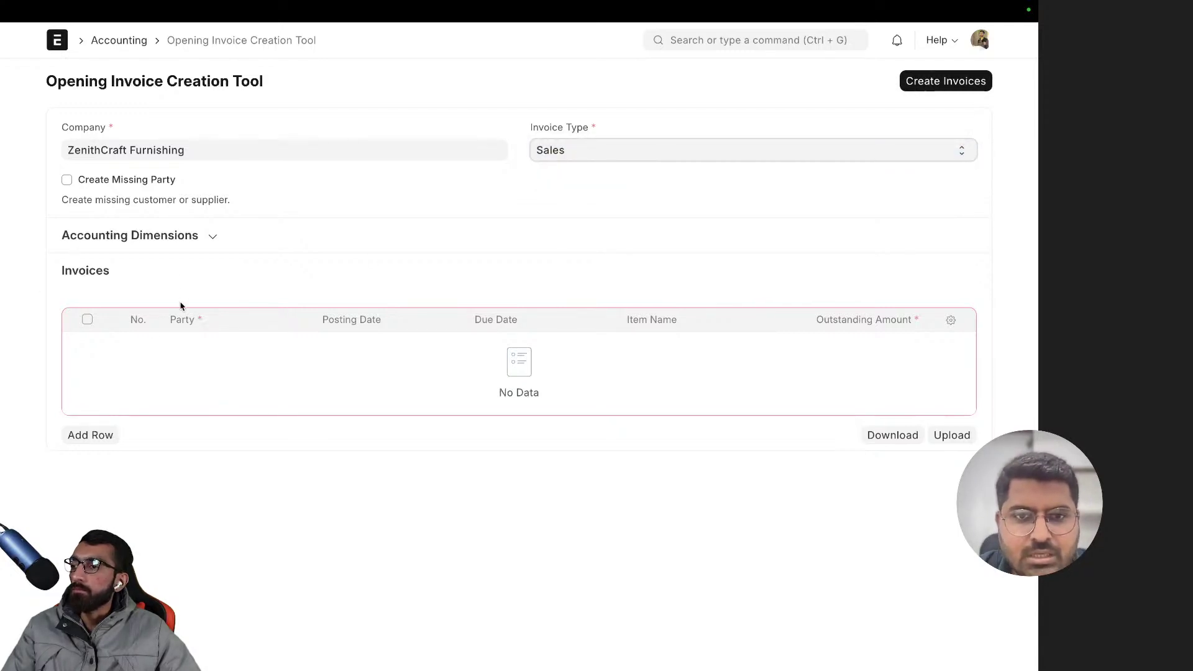
- Add invoice row 1 with Opening Invoice Item and start on its Party cell
{"action": "left_click", "coordinate": [86, 443]}
{"action": "left_click", "coordinate": [218, 344]}
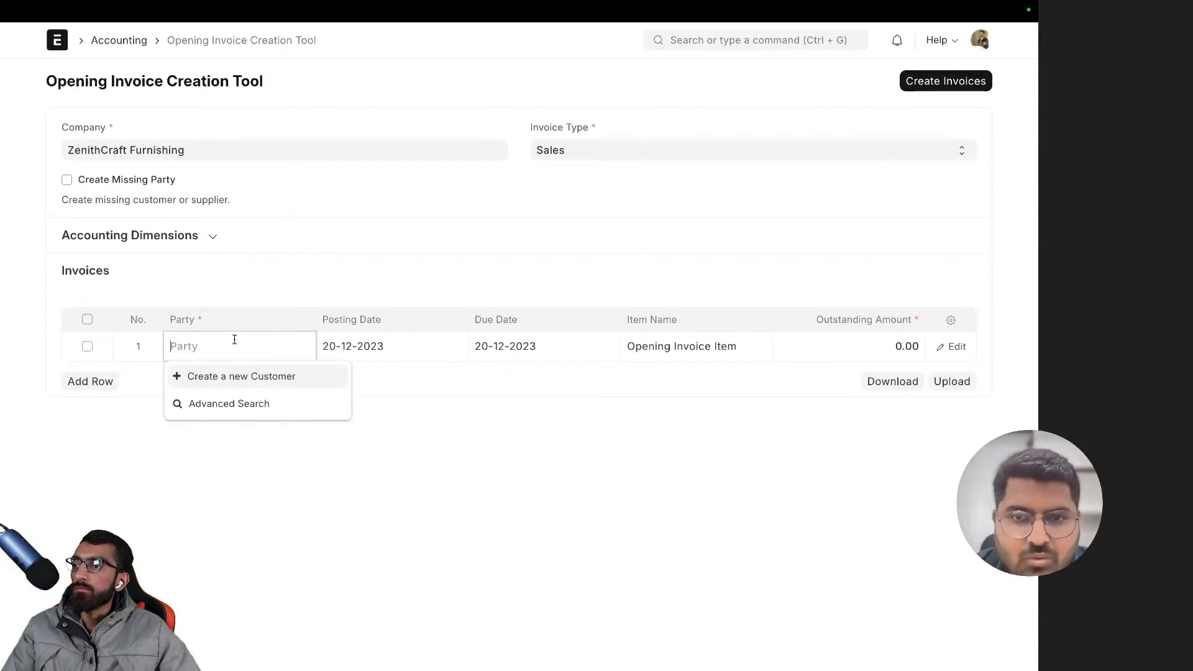
{"action": "left_click", "coordinate": [261, 286]}
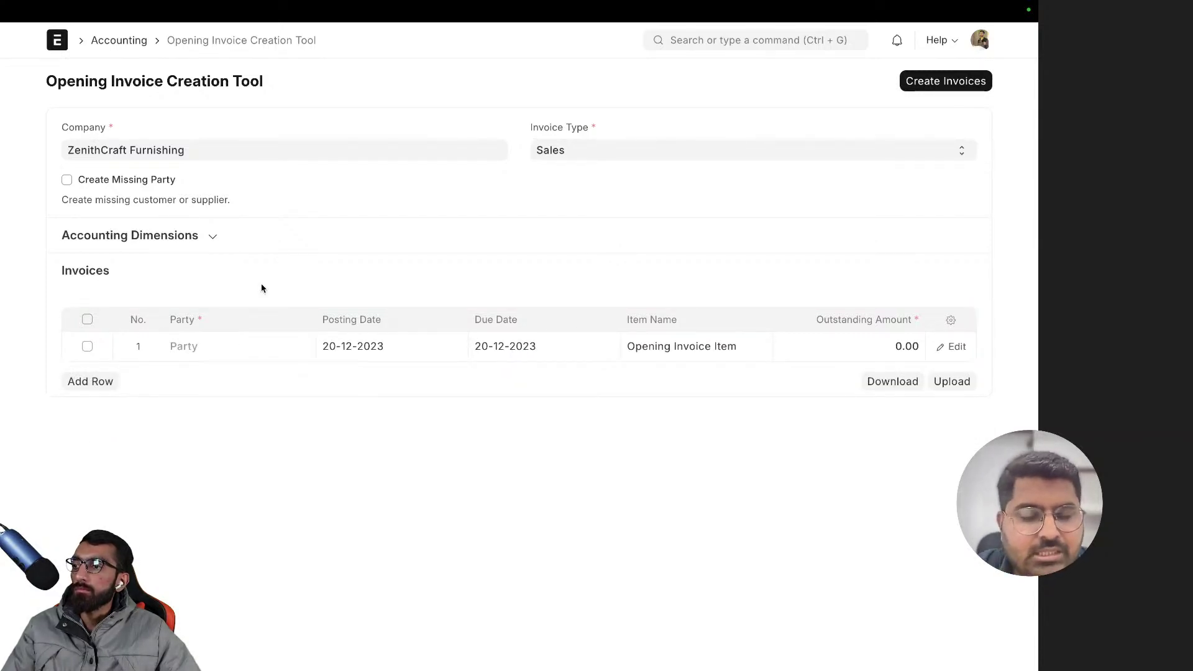
{"action": "left_click", "coordinate": [227, 346]}
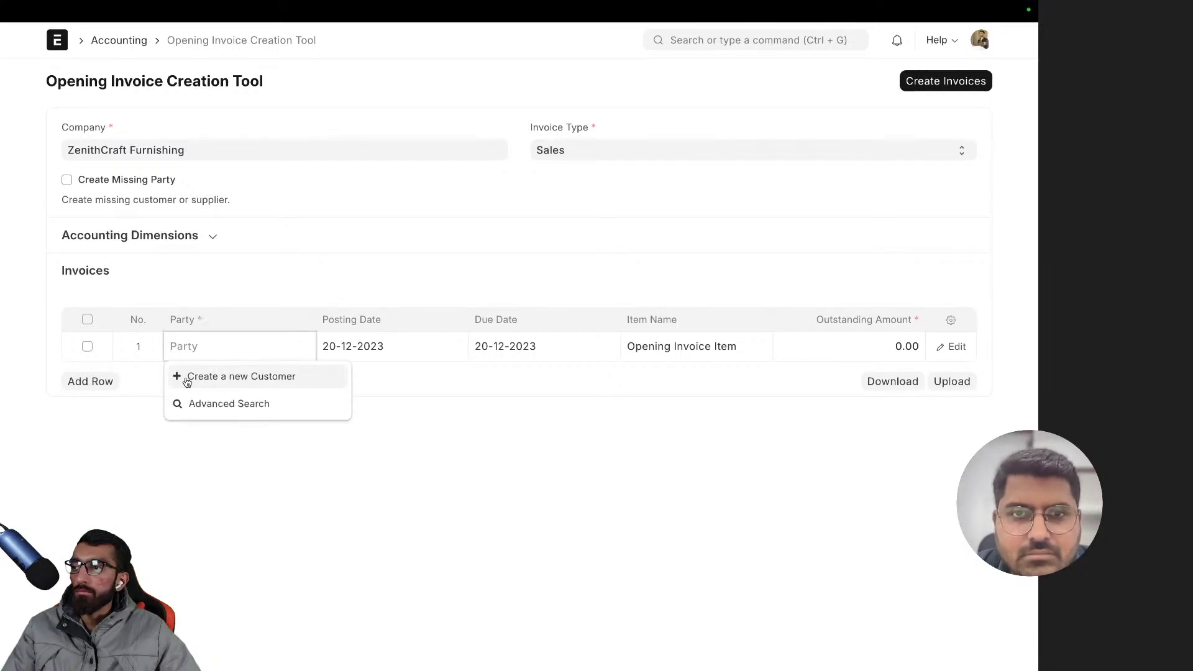
- Launch 'Create a new Customer' from row 1's Party dropdown, confirming Invoice Type stays Sales
{"action": "left_click", "coordinate": [242, 377]}
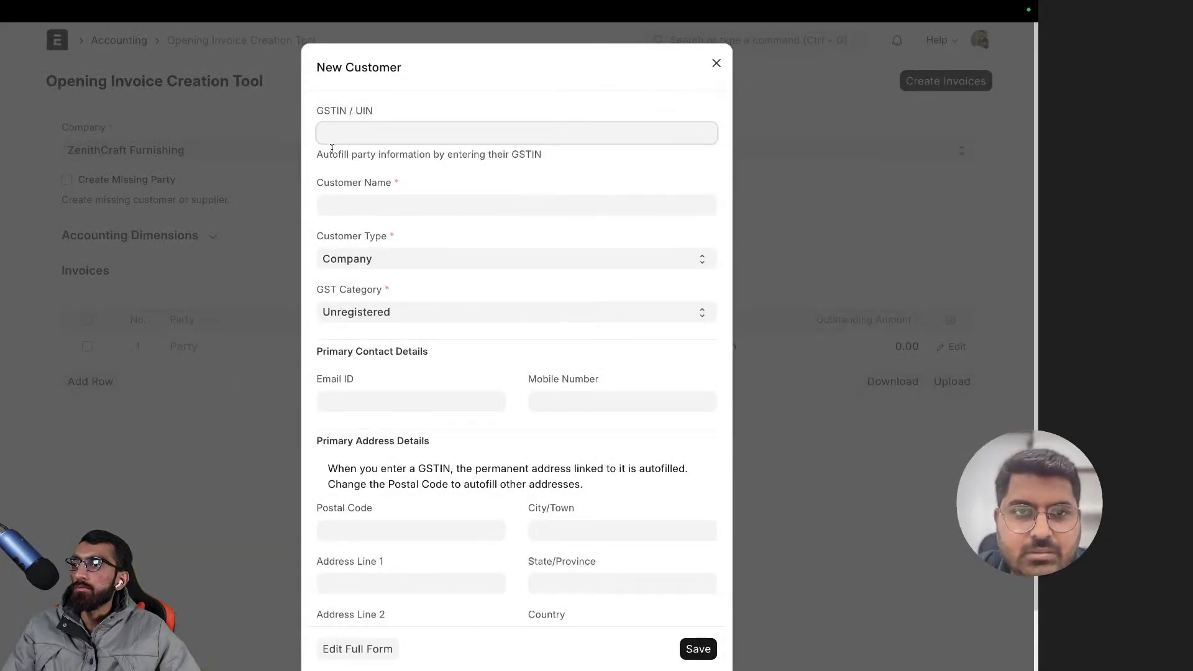
{"action": "left_click", "coordinate": [235, 291]}
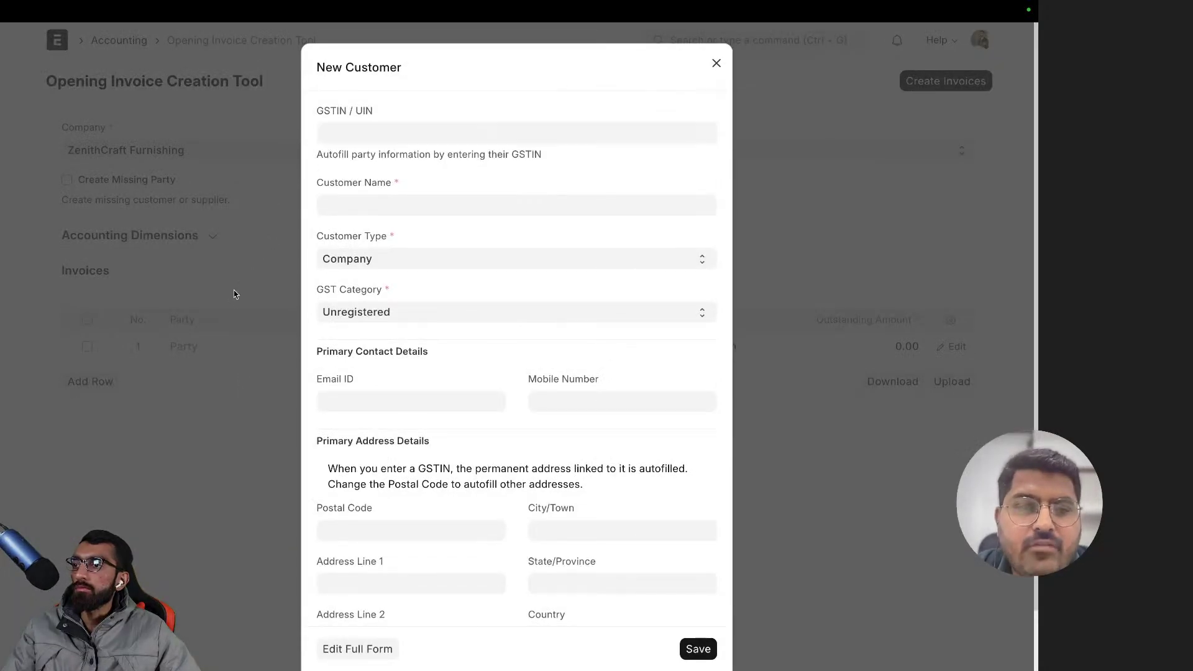
{"action": "left_click", "coordinate": [578, 151]}
{"action": "left_click", "coordinate": [577, 150]}
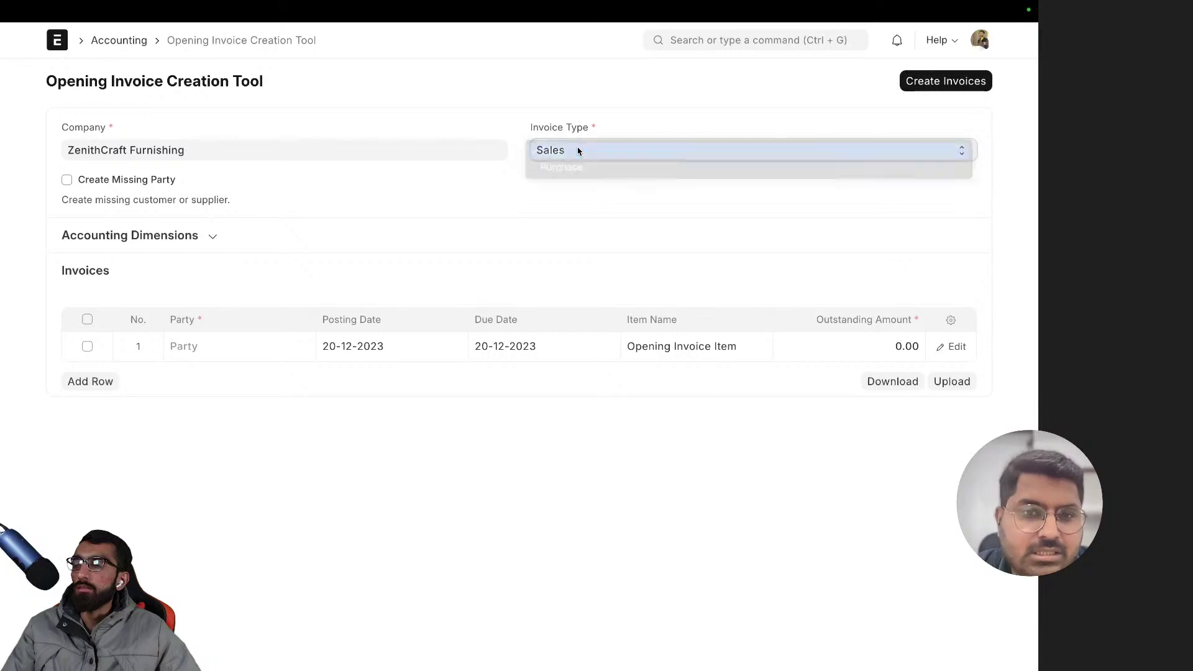
{"action": "left_click", "coordinate": [223, 350]}
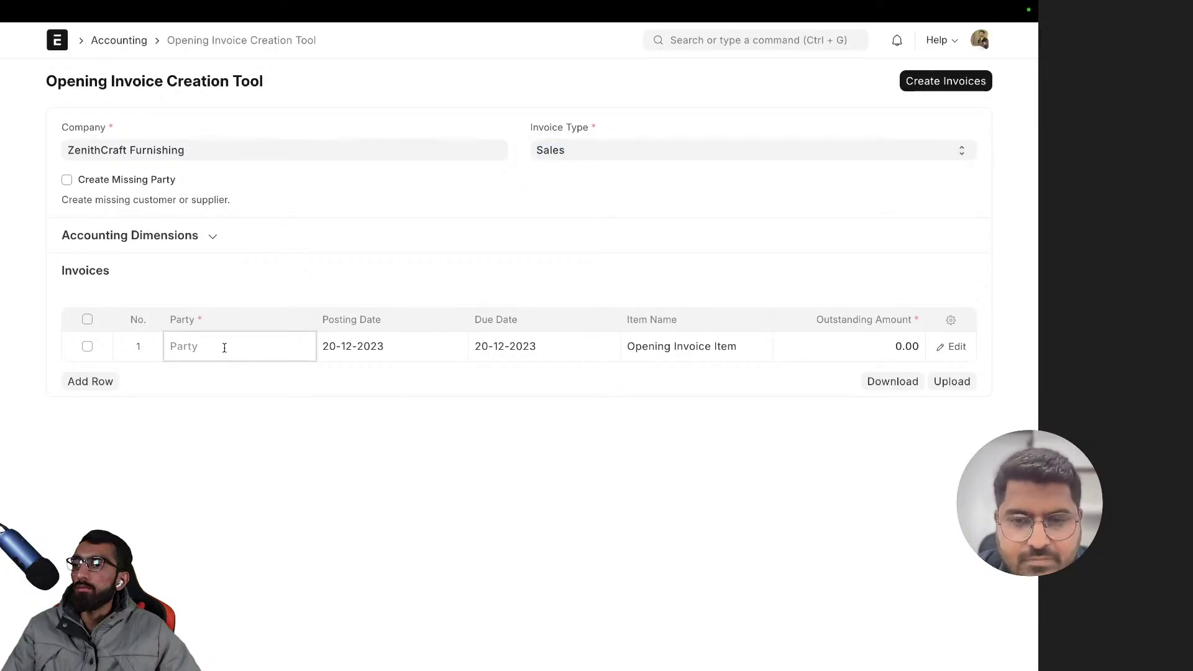
{"action": "left_click", "coordinate": [233, 375]}
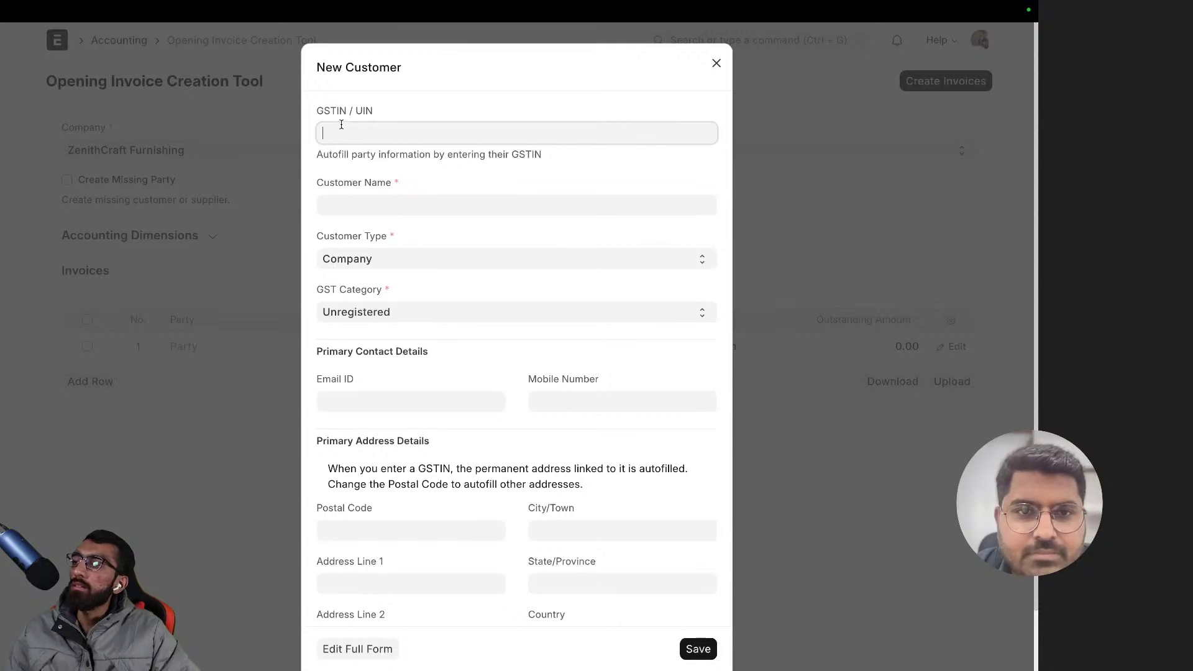
{"action": "key", "text": "Tab"}
- Copy 'Modern Office Solutions Pvt. Ltd.' from the ZenithCraft Furnishings notes' Customers list
{"action": "key", "text": "alt+space"}
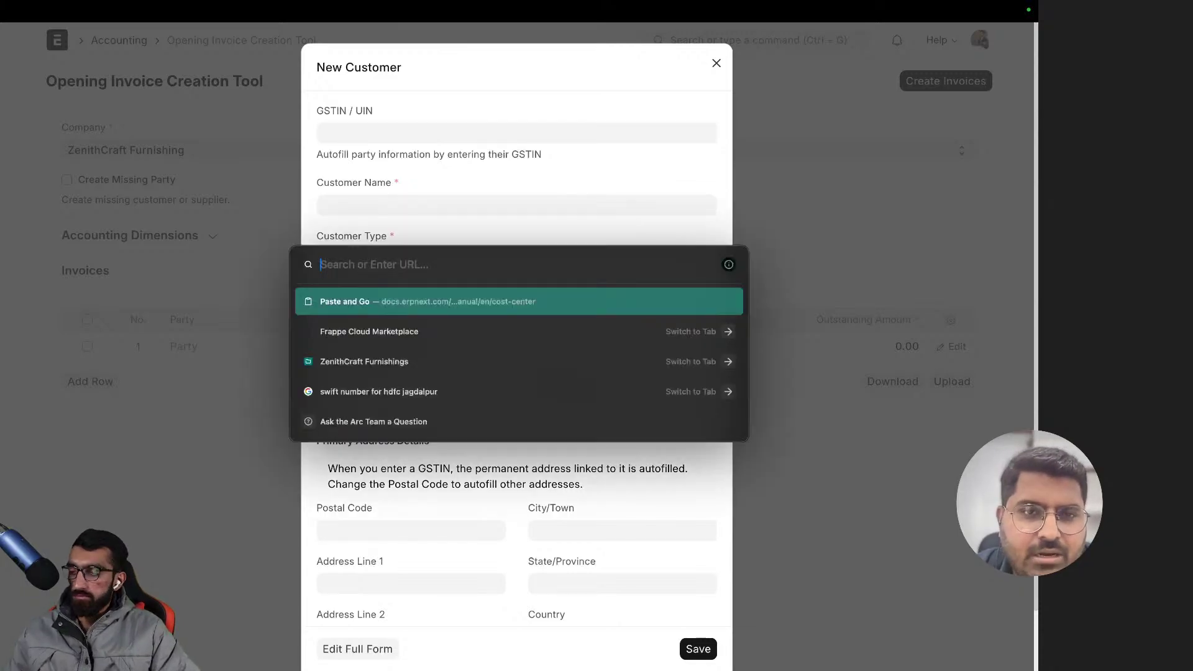
{"action": "key", "text": "Down"}
{"action": "key", "text": "Down"}
{"action": "key", "text": "Return"}
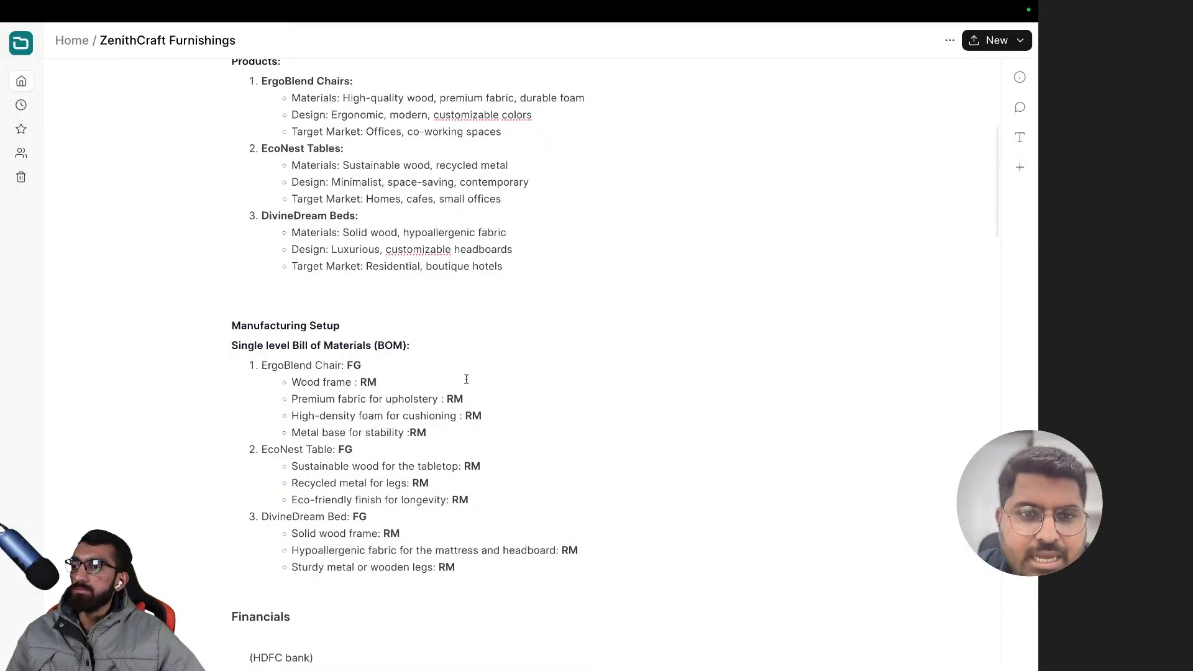
{"action": "scroll", "coordinate": [460, 376], "scroll_direction": "down", "scroll_amount": 20}
{"action": "scroll", "coordinate": [455, 374], "scroll_direction": "down", "scroll_amount": 1}
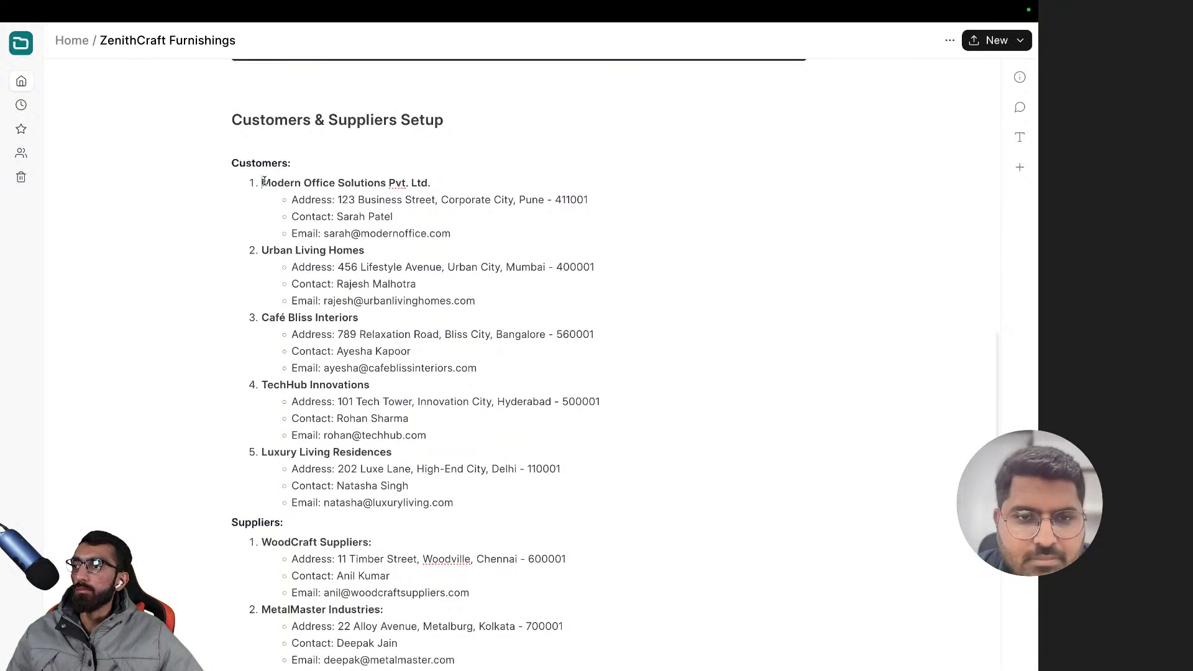
{"action": "triple_click", "coordinate": [265, 182]}
{"action": "type", "text": "t"}
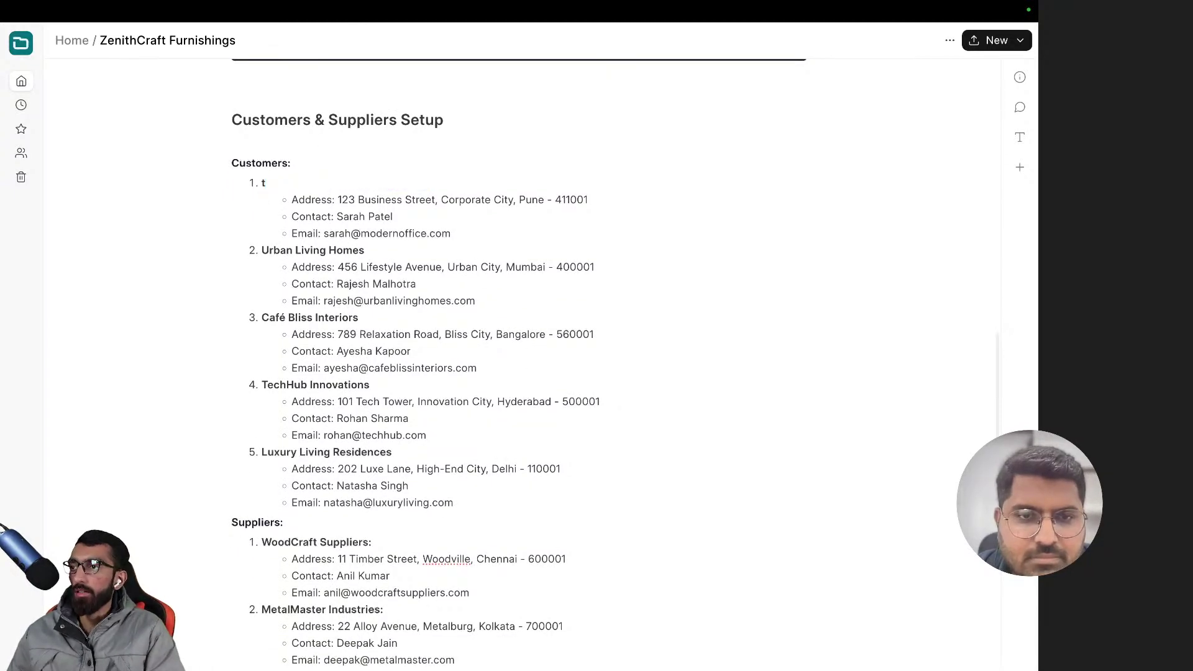
{"action": "key", "text": "ctrl+z"}
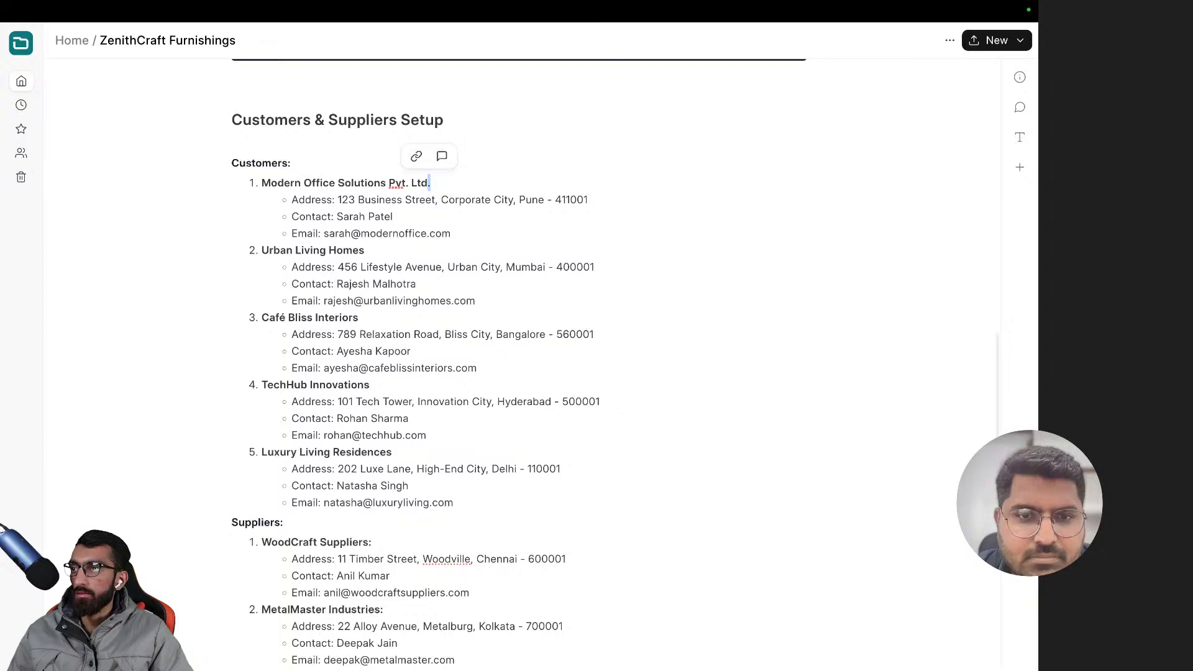
{"action": "key", "text": "shift+Home"}
{"action": "key", "text": "super+c"}
{"action": "key", "text": "super+t"}
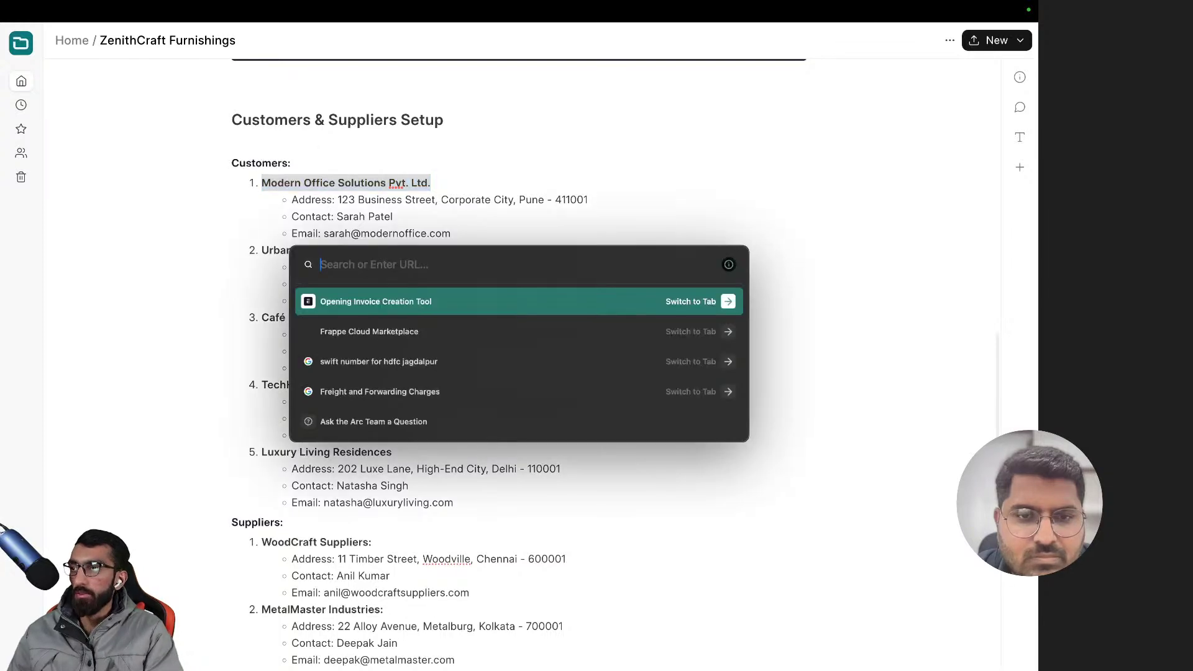
{"action": "key", "text": "Return"}
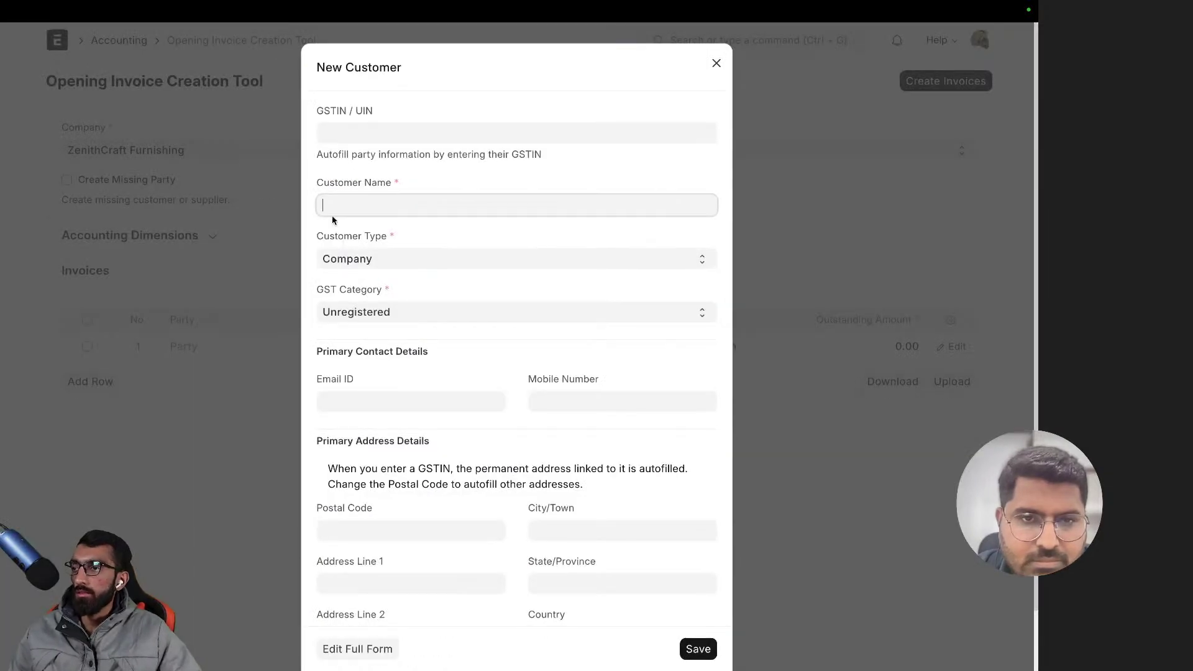
- Paste Modern Office Solutions Pvt. Ltd. as Customer Name and keep Customer Type Company
{"action": "key", "text": "super+v"}
{"action": "left_click", "coordinate": [371, 264]}
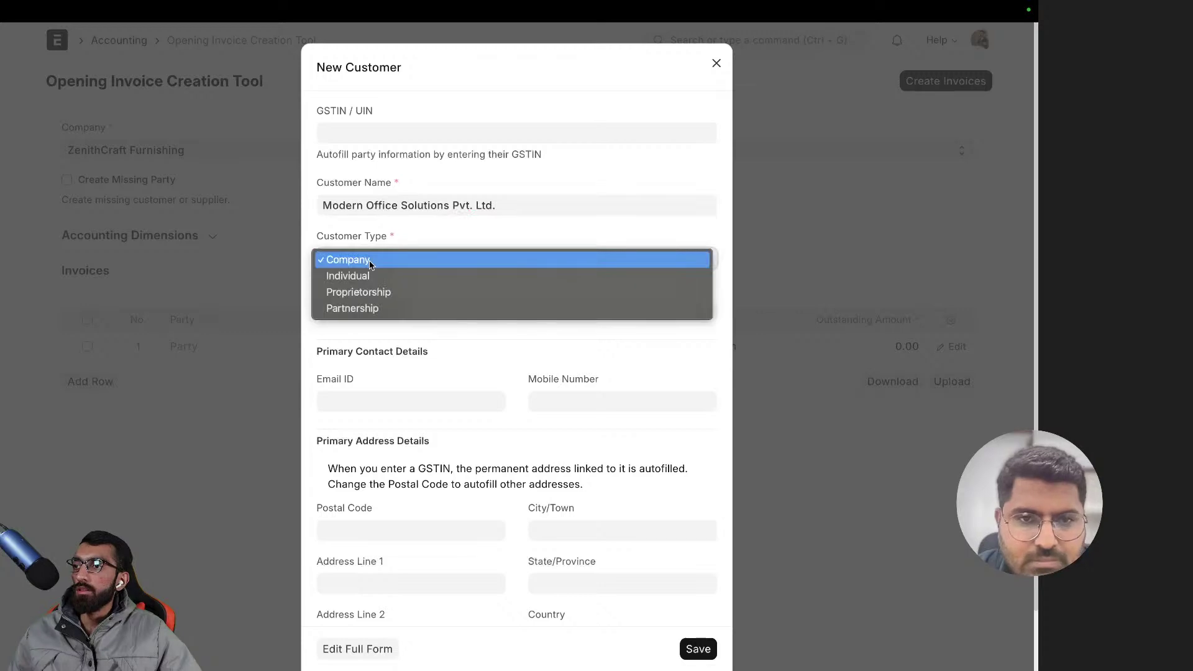
{"action": "left_click", "coordinate": [371, 261]}
{"action": "scroll", "coordinate": [426, 301], "scroll_direction": "down", "scroll_amount": 2}
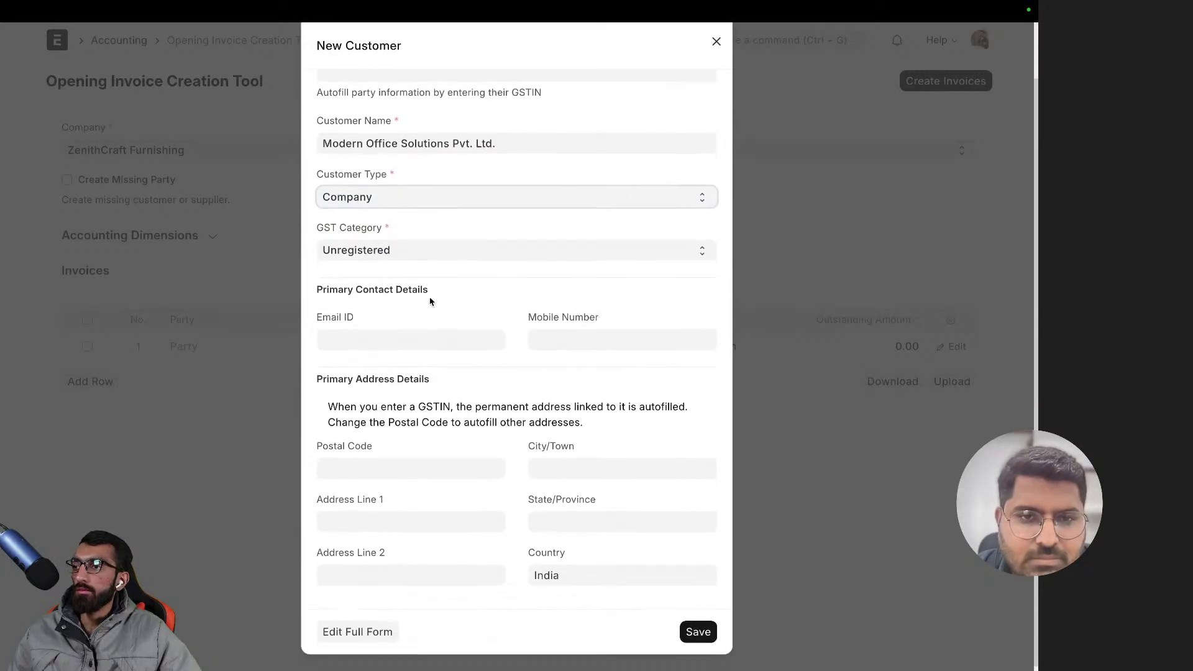
- Copy the customer's email address from the notes into Email ID
{"action": "left_click", "coordinate": [382, 336]}
{"action": "key", "text": "super+t"}
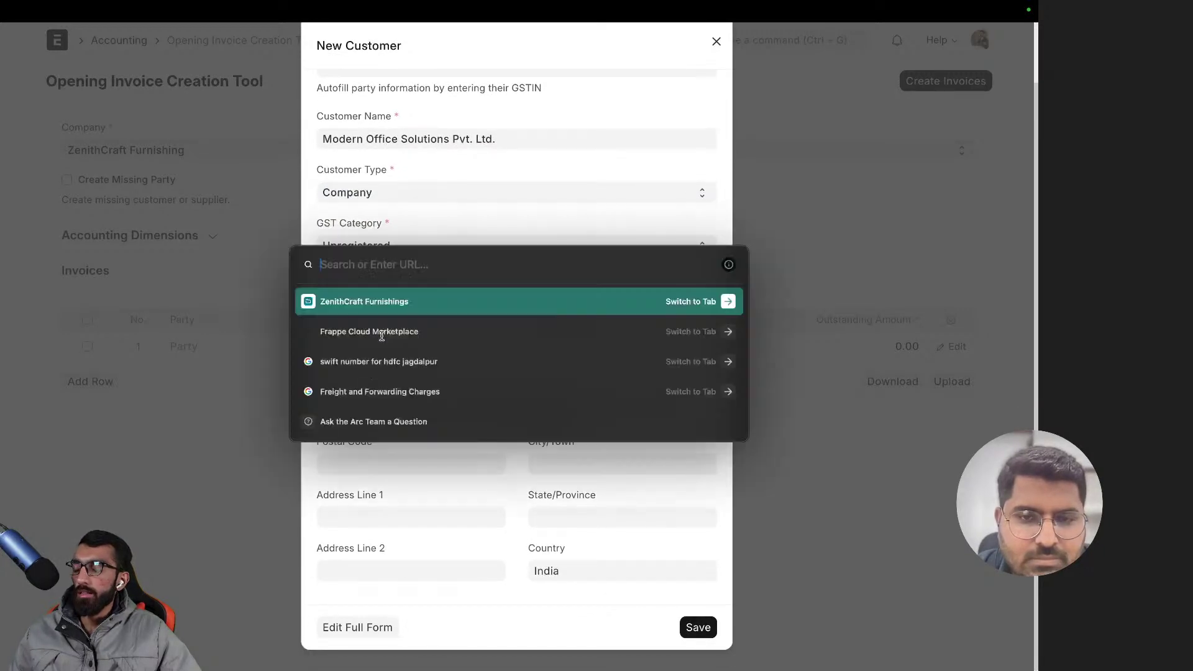
{"action": "key", "text": "Return"}
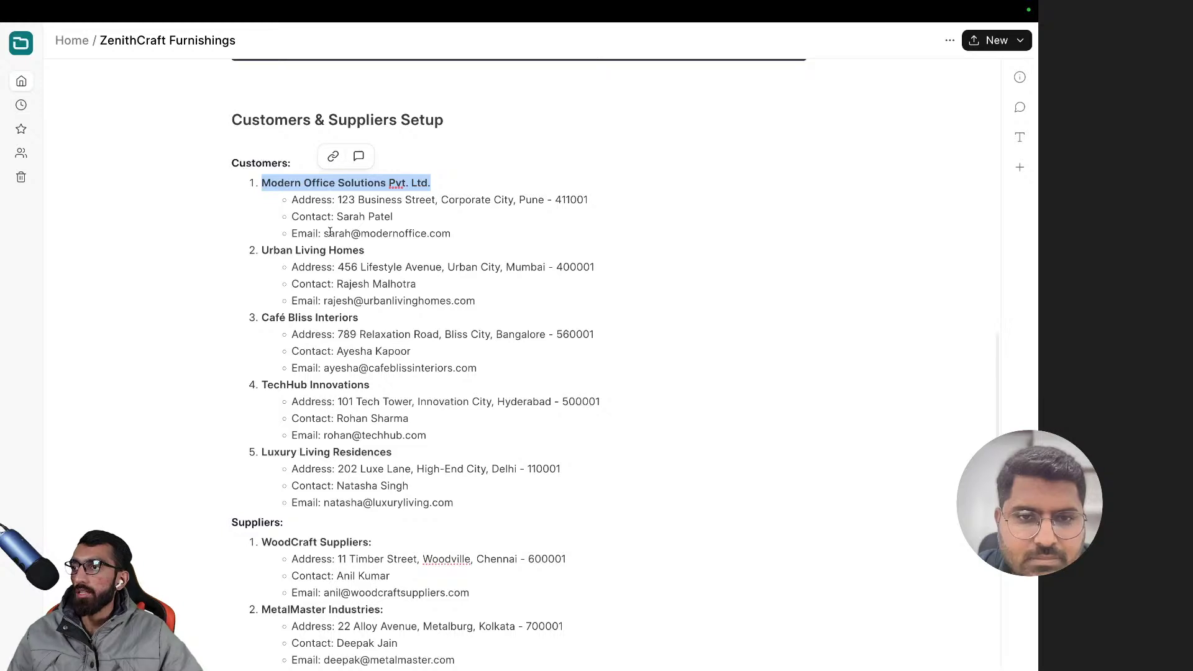
{"action": "left_click", "coordinate": [324, 234]}
{"action": "key", "text": "shift+End"}
{"action": "key", "text": "ctrl+c"}
{"action": "key", "text": "super+t"}
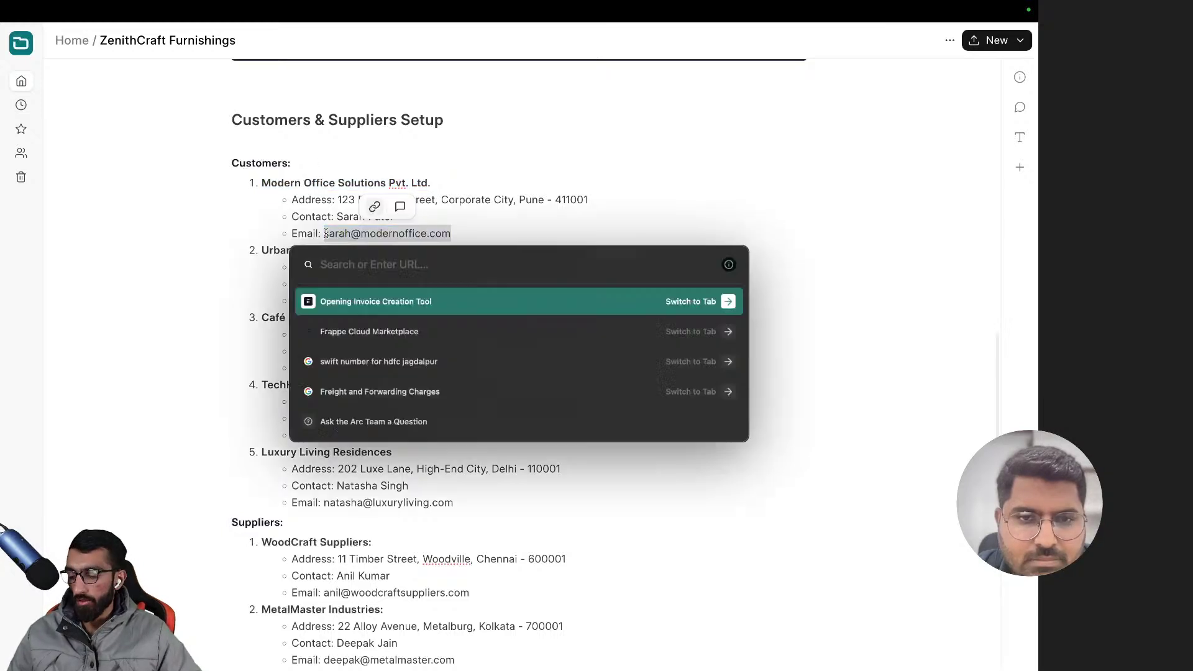
{"action": "key", "text": "Return"}
{"action": "key", "text": "ctrl+v"}
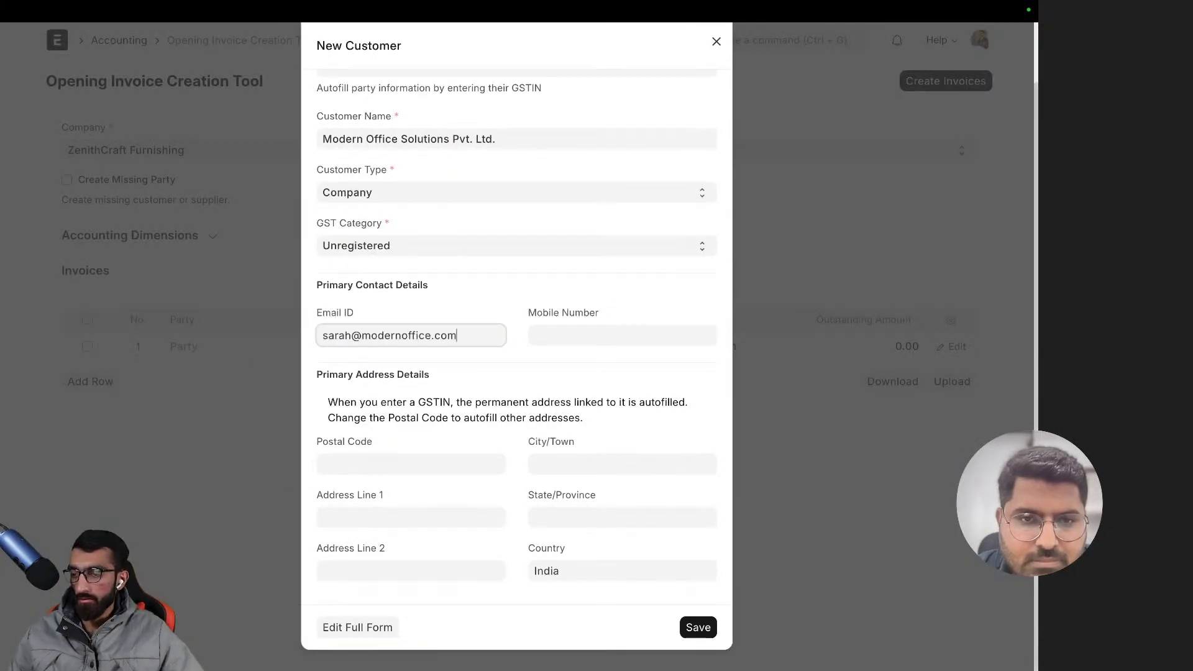
{"action": "key", "text": "super+t"}
{"action": "key", "text": "Return"}
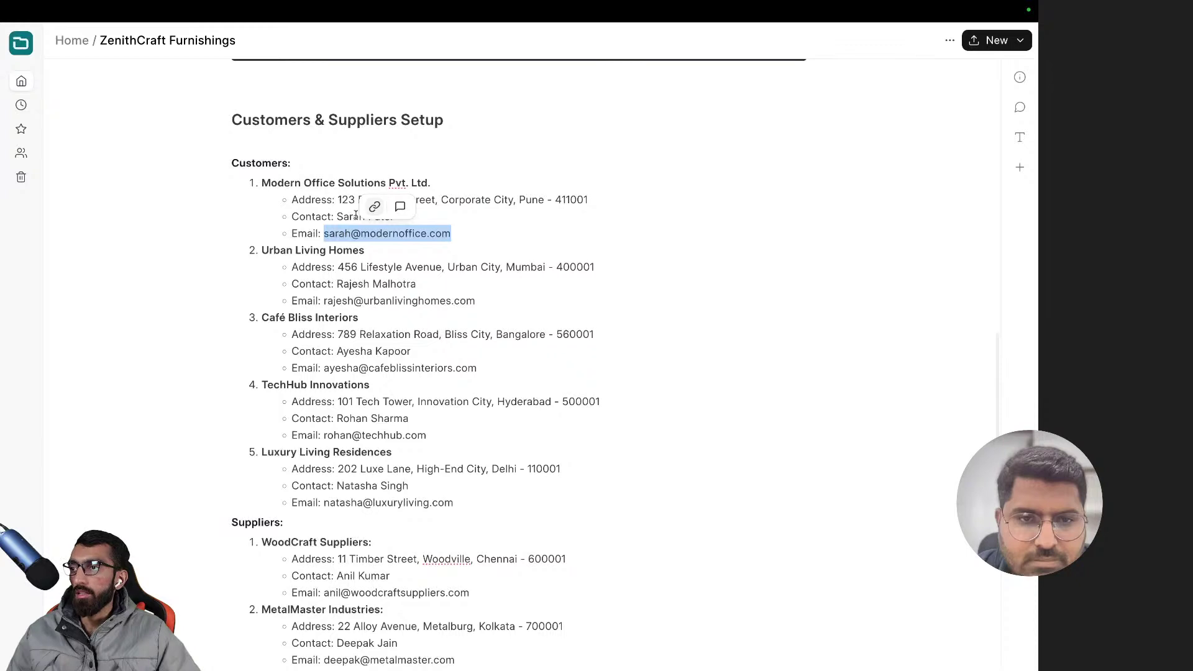
{"action": "left_click", "coordinate": [338, 200]}
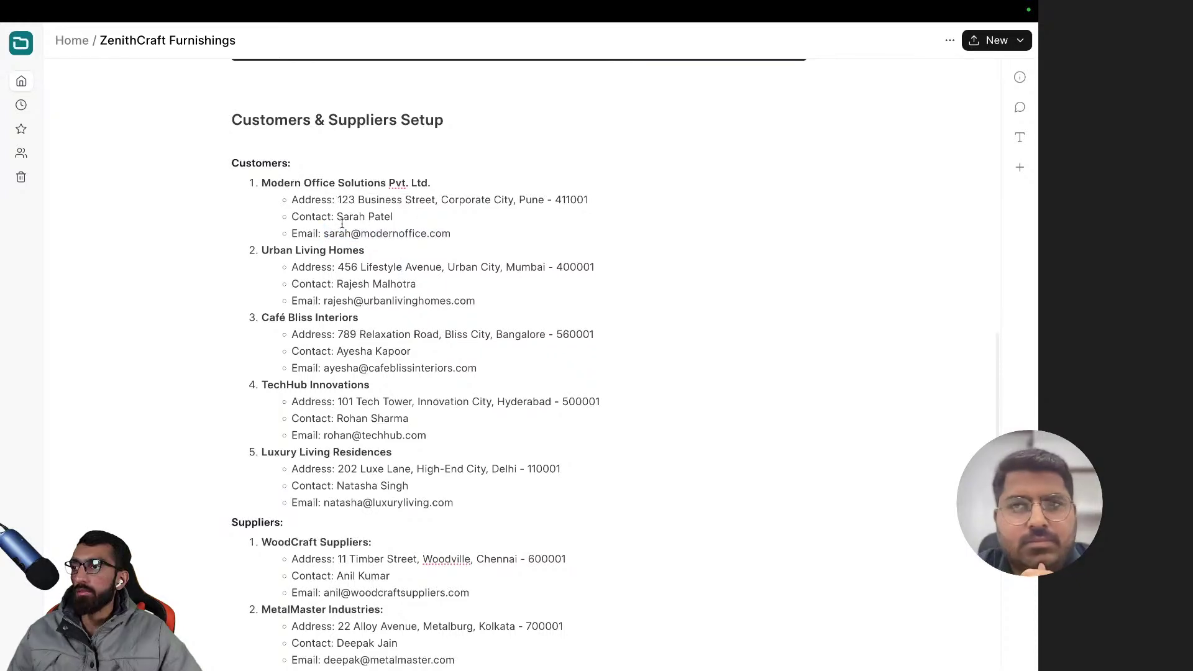
{"action": "key", "text": "super+t"}
{"action": "key", "text": "Return"}
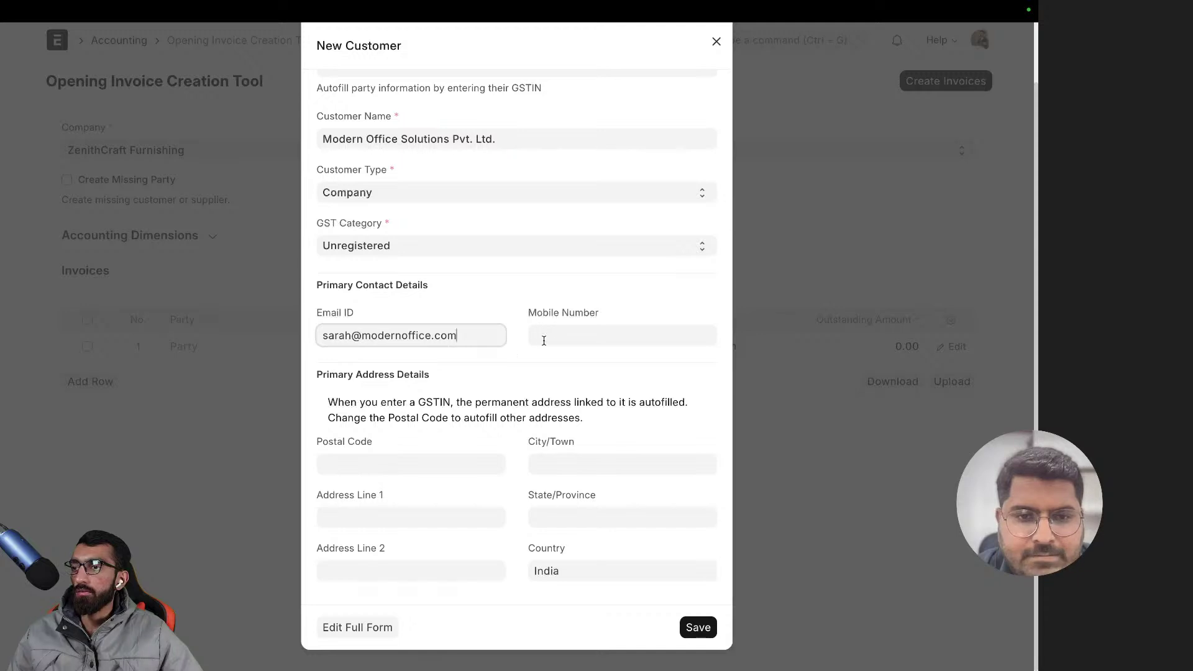
- Paste the customer's street address into Address Line 1 and set City/Town to Pune
{"action": "key", "text": "super+t"}
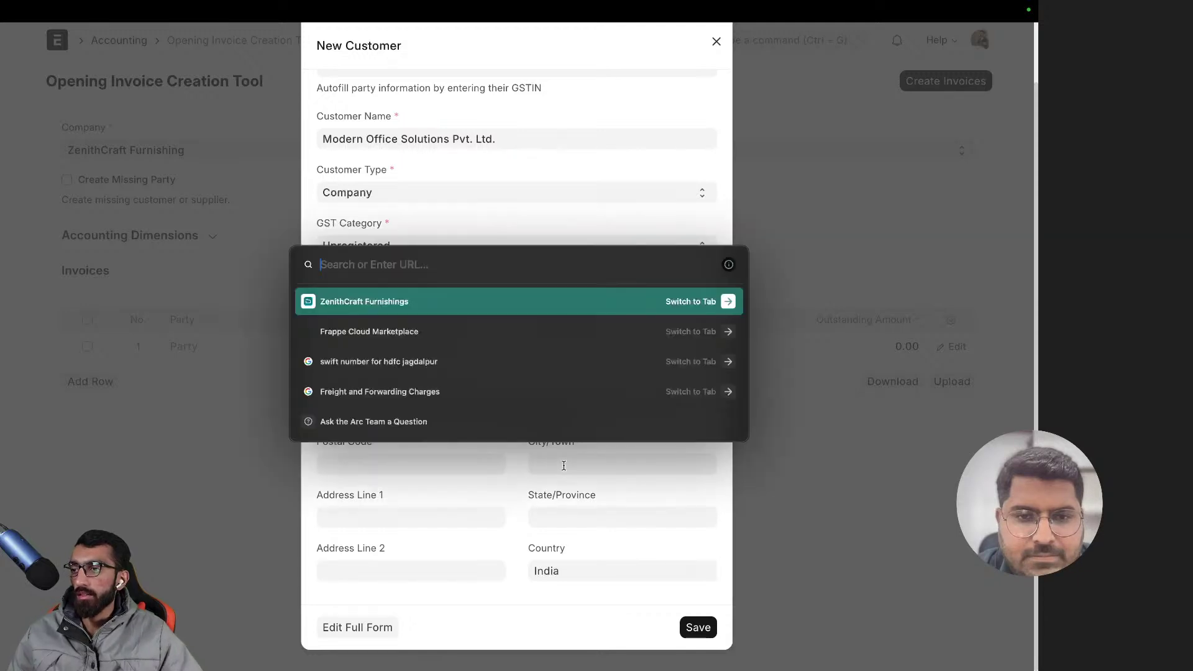
{"action": "key", "text": "Return"}
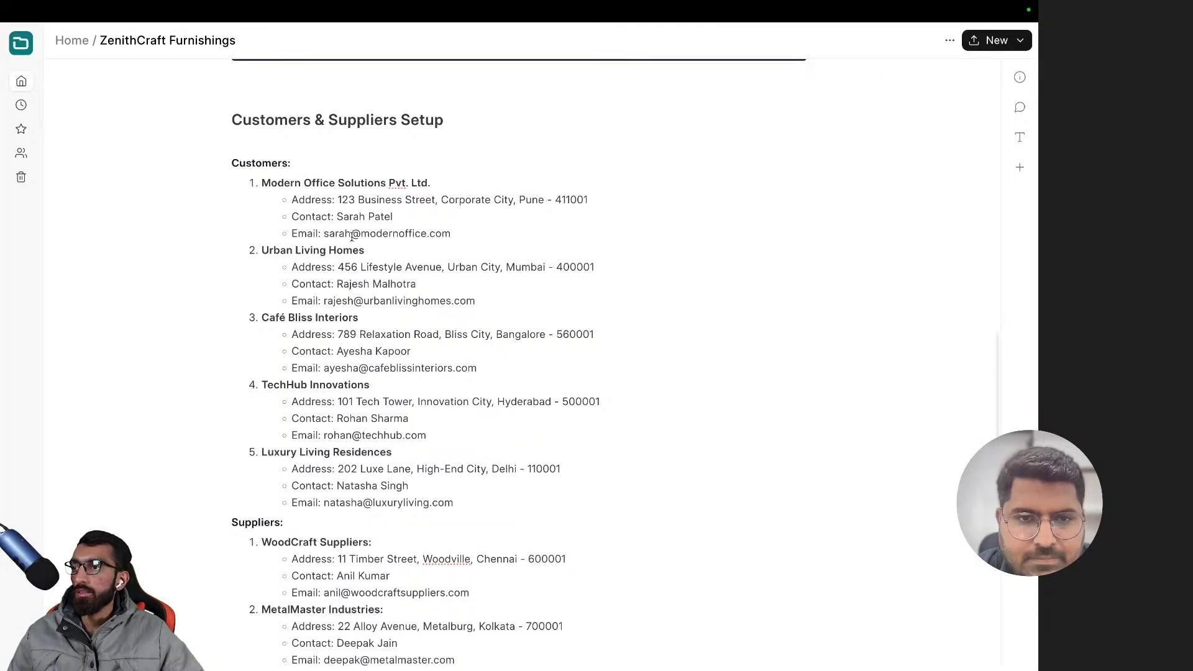
{"action": "left_click", "coordinate": [340, 200]}
{"action": "key", "text": "shift+End"}
{"action": "key", "text": "ctrl+t"}
{"action": "key", "text": "Return"}
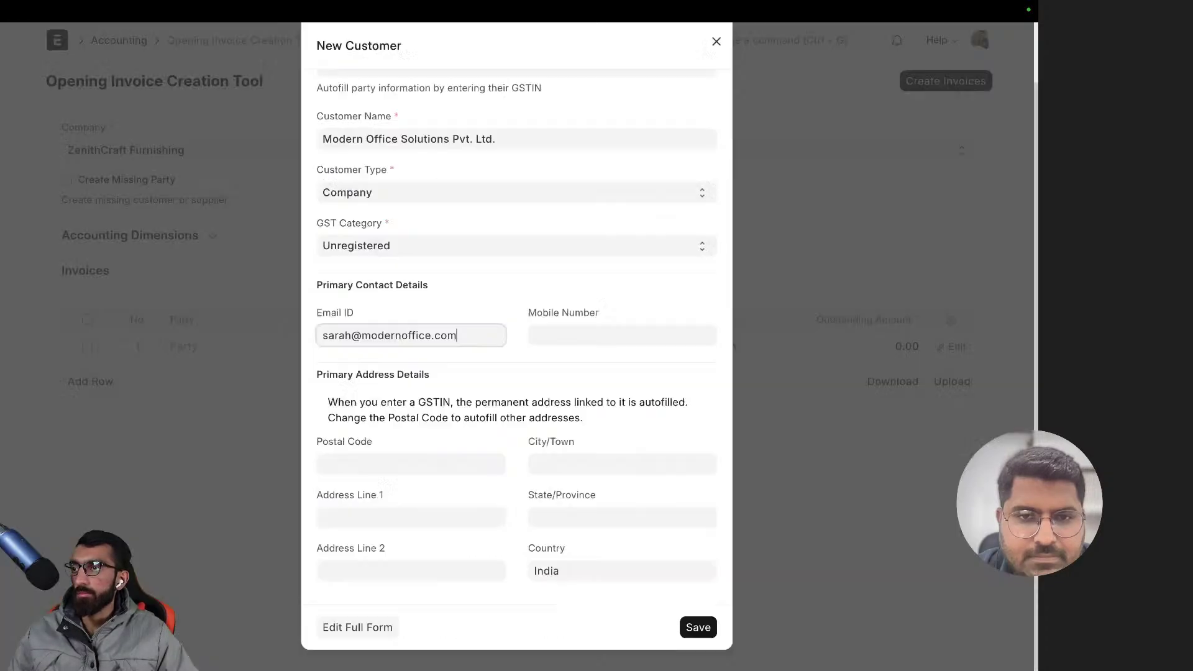
{"action": "left_click", "coordinate": [375, 516]}
{"action": "key", "text": "ctrl+v"}
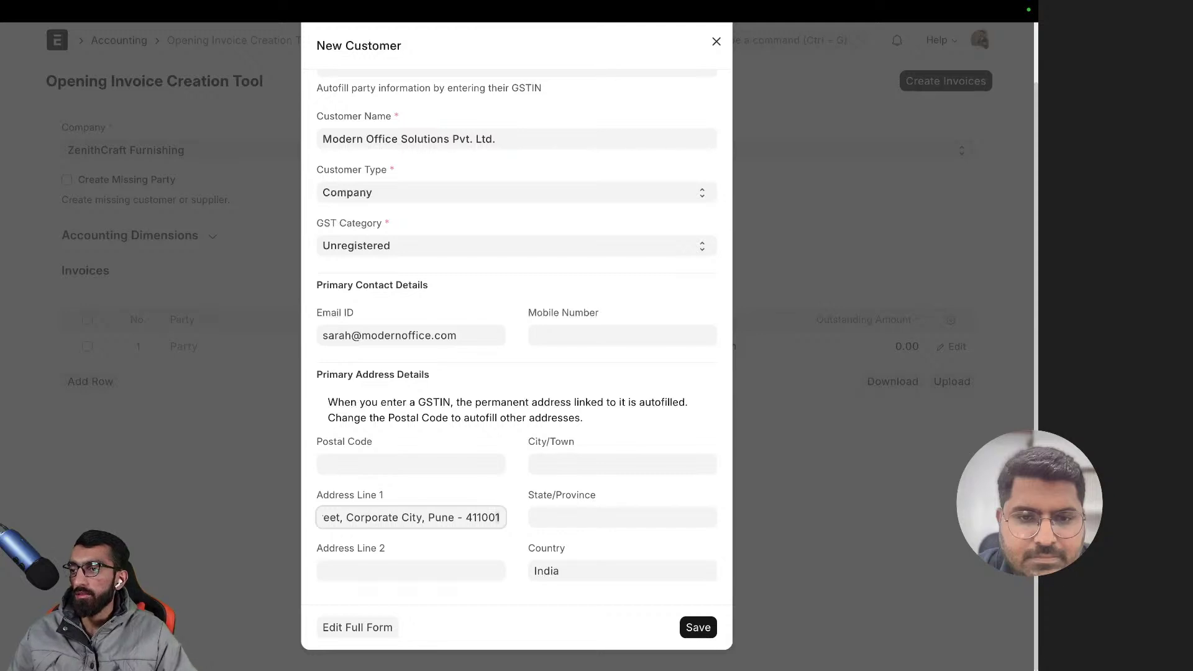
{"action": "key", "text": "BackSpace"}
{"action": "key", "text": "BackSpace"}
{"action": "key", "text": "BackSpace"}
{"action": "key", "text": "BackSpace"}
{"action": "key", "text": "BackSpace"}
{"action": "key", "text": "BackSpace"}
{"action": "key", "text": "BackSpace"}
{"action": "key", "text": "BackSpace"}
{"action": "key", "text": "BackSpace"}
{"action": "key", "text": "BackSpace"}
{"action": "key", "text": "BackSpace"}
{"action": "key", "text": "BackSpace"}
{"action": "key", "text": "BackSpace"}
{"action": "key", "text": "BackSpace"}
{"action": "key", "text": "BackSpace"}
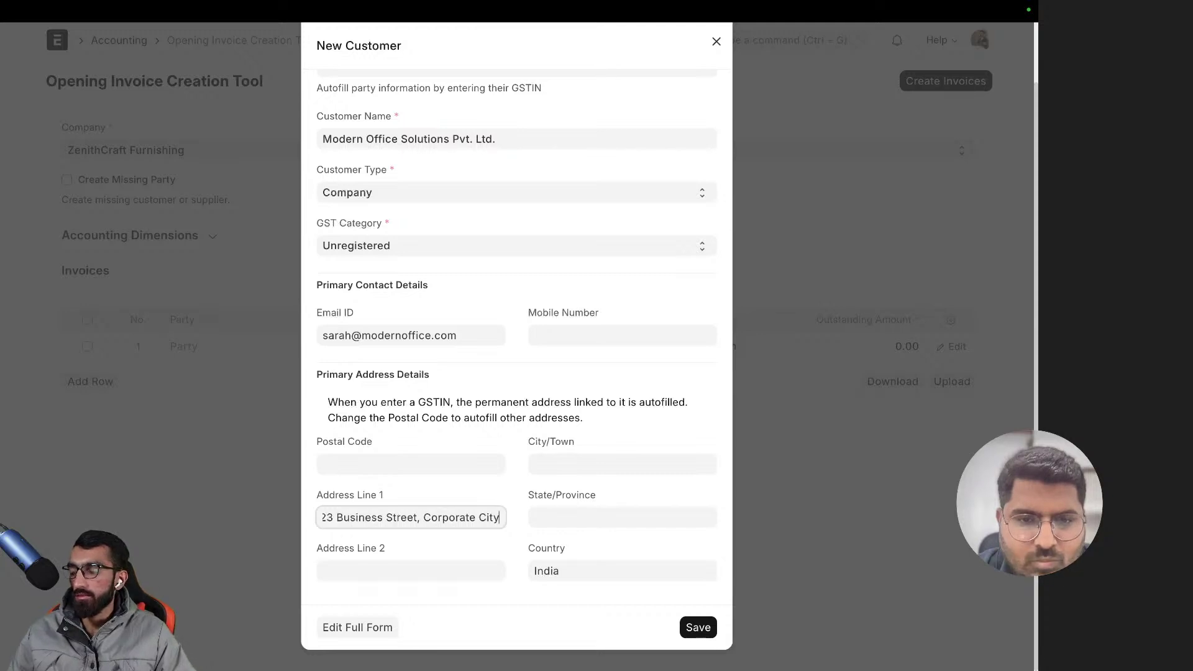
{"action": "left_click", "coordinate": [553, 463]}
{"action": "type", "text": ", Pune - 411001"}
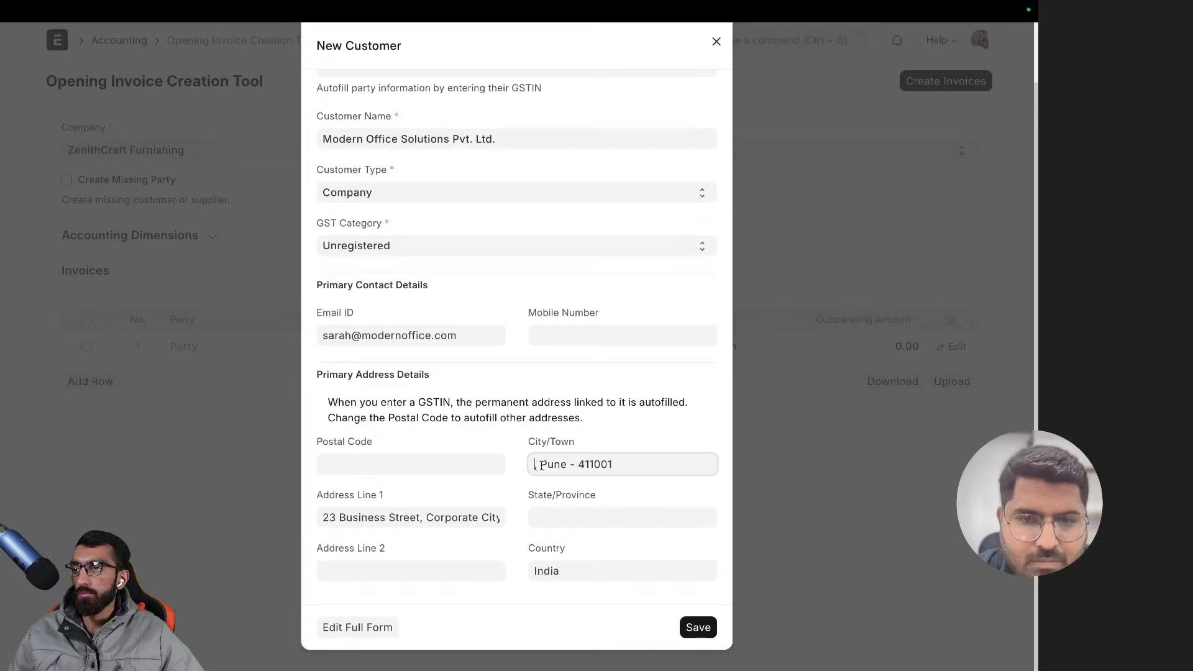
{"action": "left_click", "coordinate": [540, 464]}
{"action": "key", "text": "BackSpace"}
{"action": "key", "text": "BackSpace"}
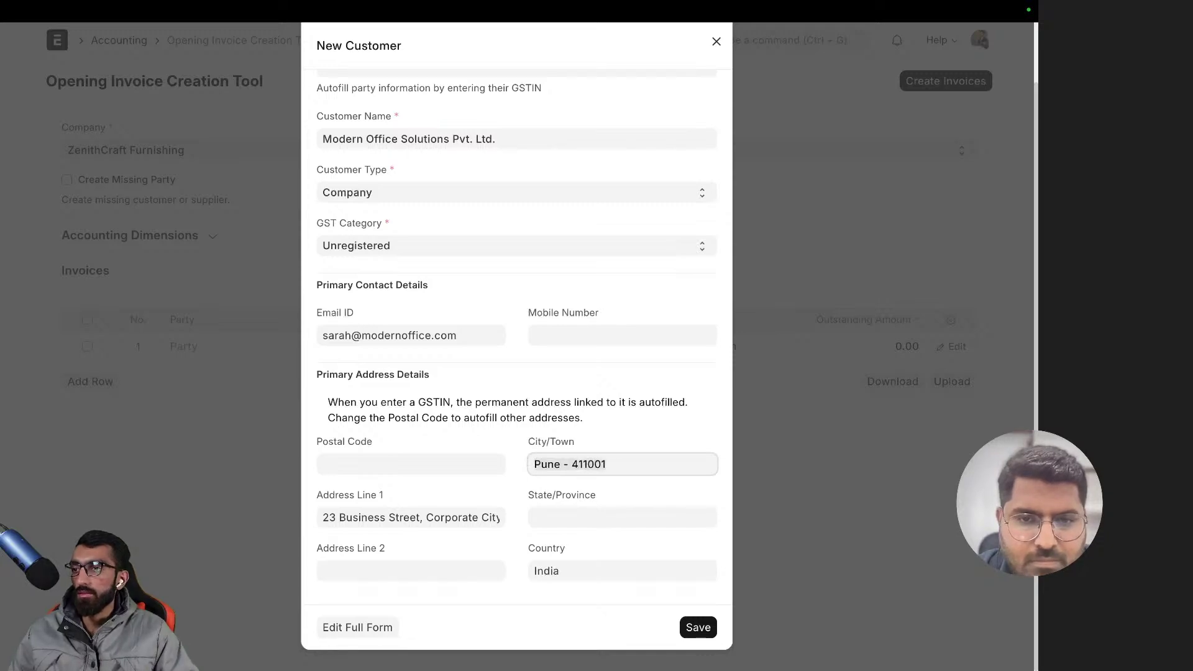
{"action": "key", "text": "BackSpace"}
{"action": "key", "text": "BackSpace"}
{"action": "key", "text": "BackSpace"}
{"action": "key", "text": "BackSpace"}
{"action": "key", "text": "BackSpace"}
{"action": "key", "text": "BackSpace"}
{"action": "key", "text": "BackSpace"}
{"action": "key", "text": "BackSpace"}
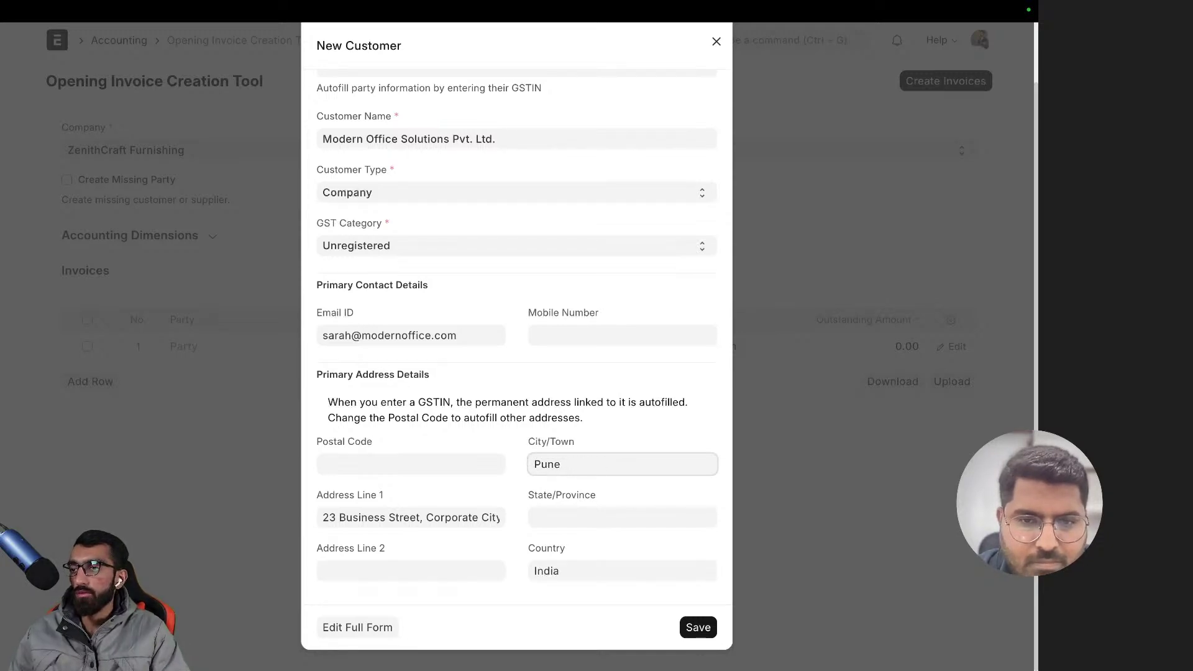
- Fill in the postal code from the notes and choose Maharashtra as State/Province
{"action": "key", "text": "ctrl+t"}
{"action": "key", "text": "Return"}
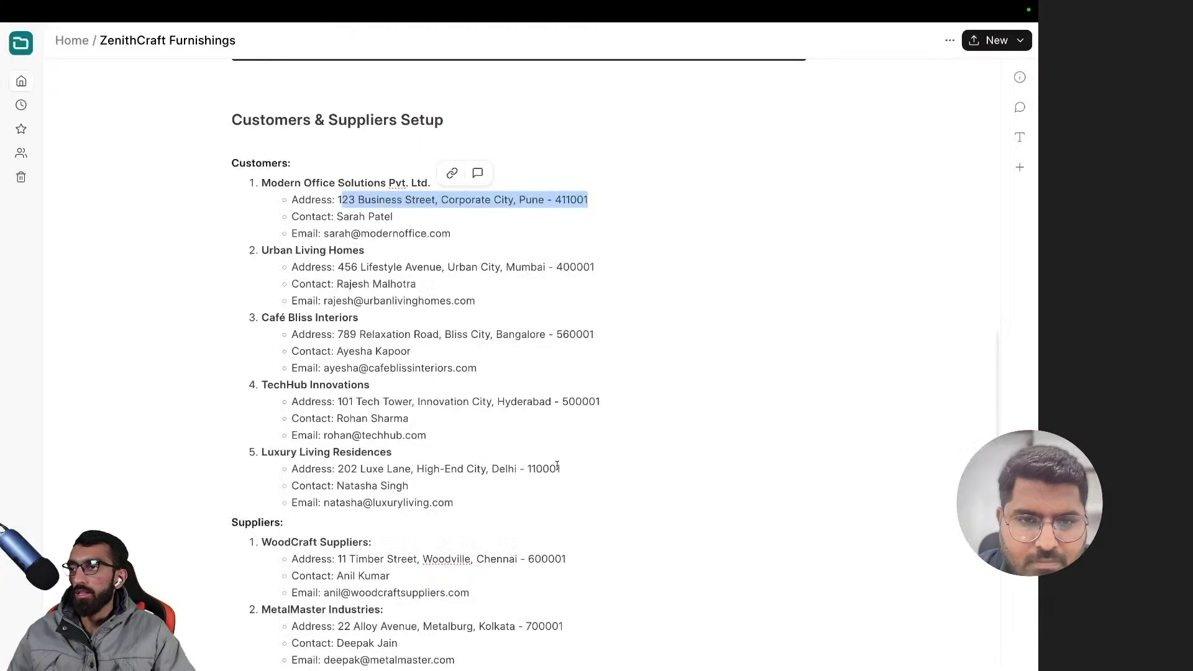
{"action": "double_click", "coordinate": [562, 199]}
{"action": "key", "text": "ctrl+c"}
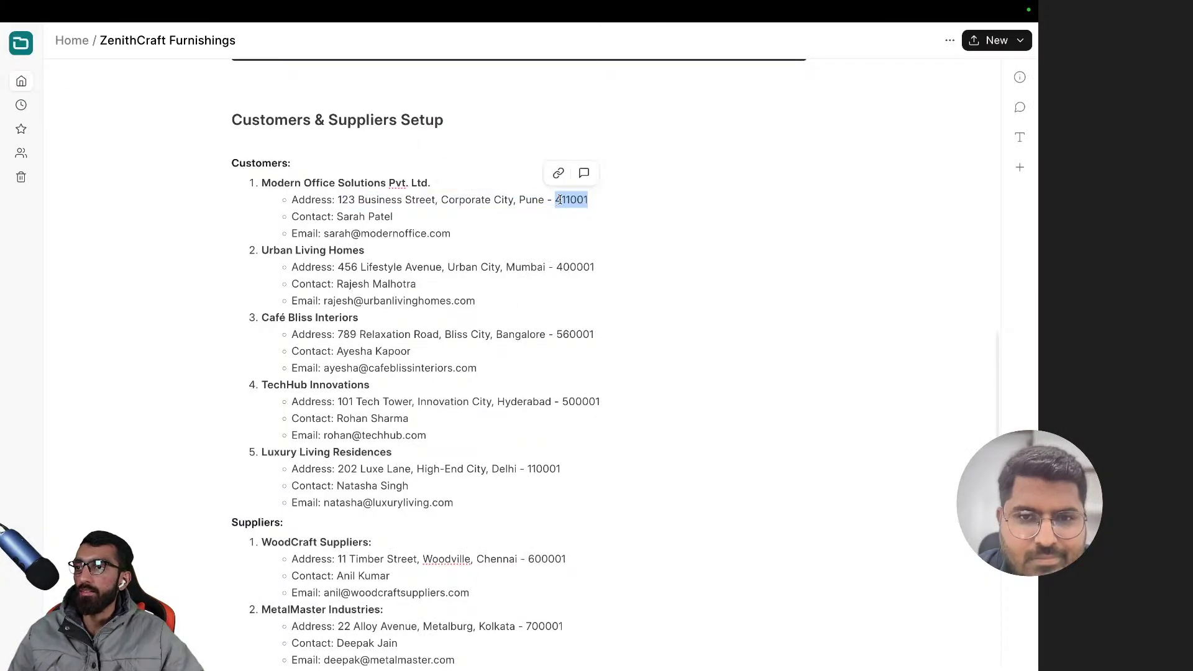
{"action": "key", "text": "ctrl+t"}
{"action": "key", "text": "Return"}
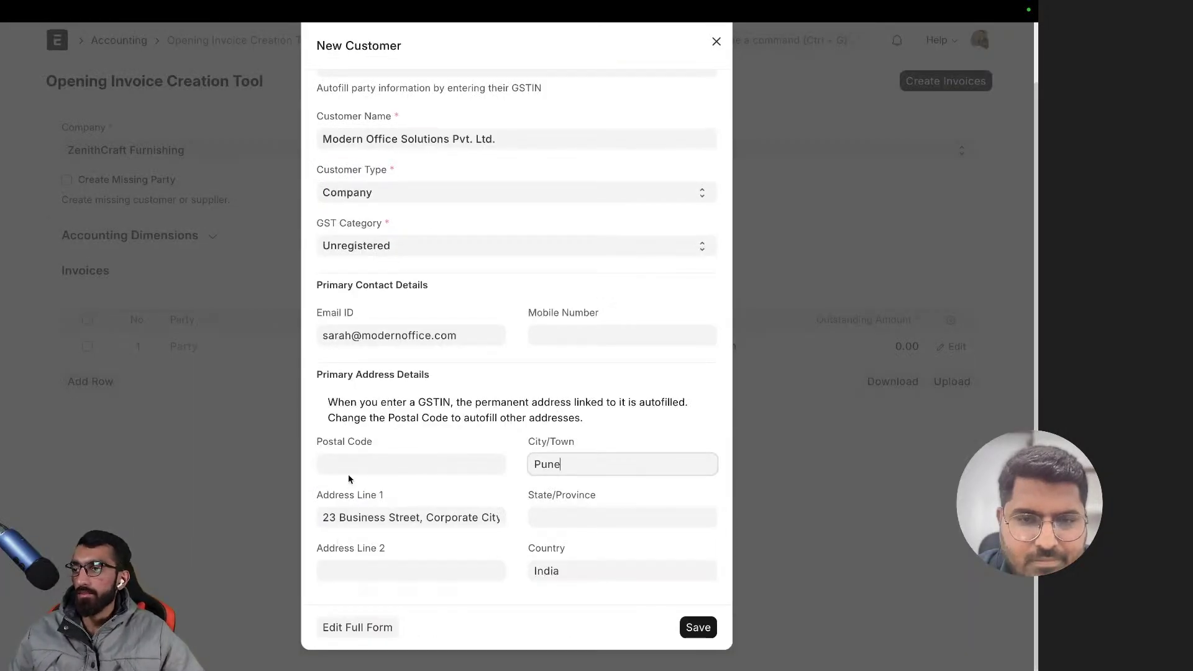
{"action": "left_click", "coordinate": [352, 466]}
{"action": "key", "text": "ctrl+v"}
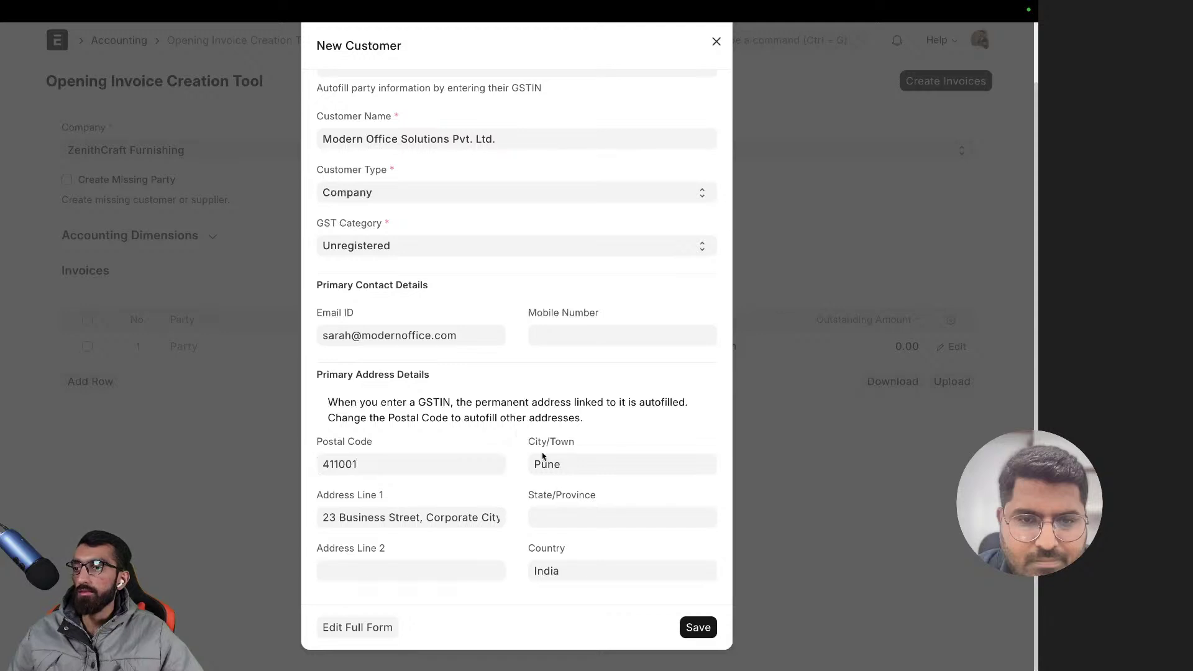
{"action": "left_click", "coordinate": [577, 518]}
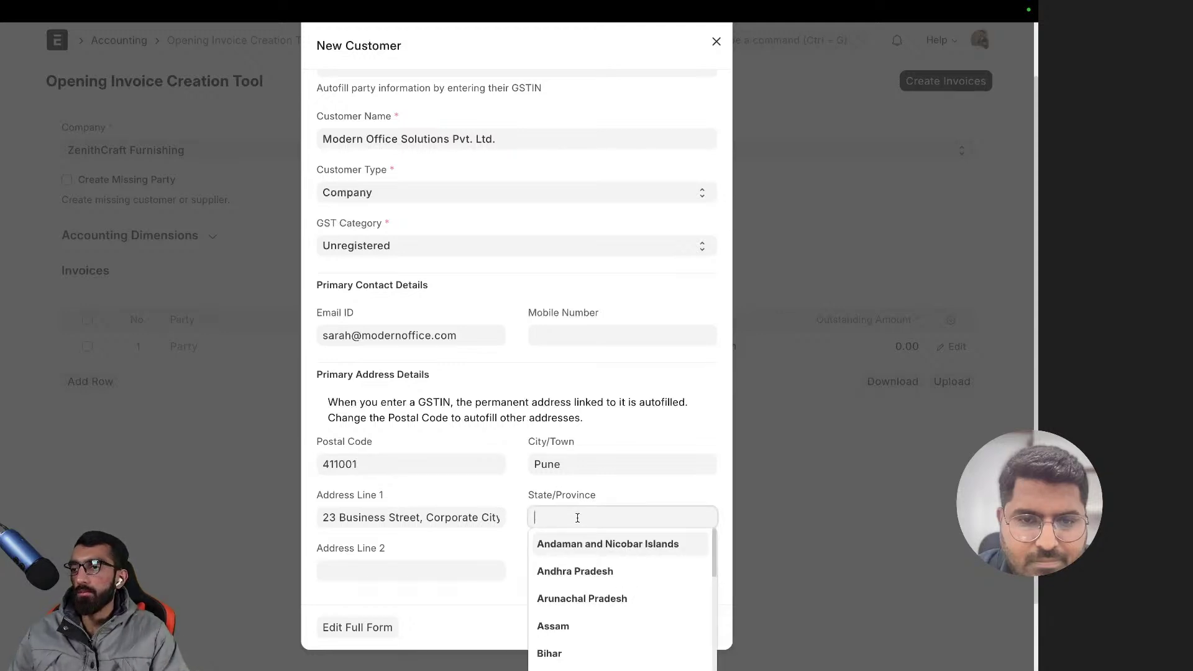
{"action": "type", "text": "Mah"}
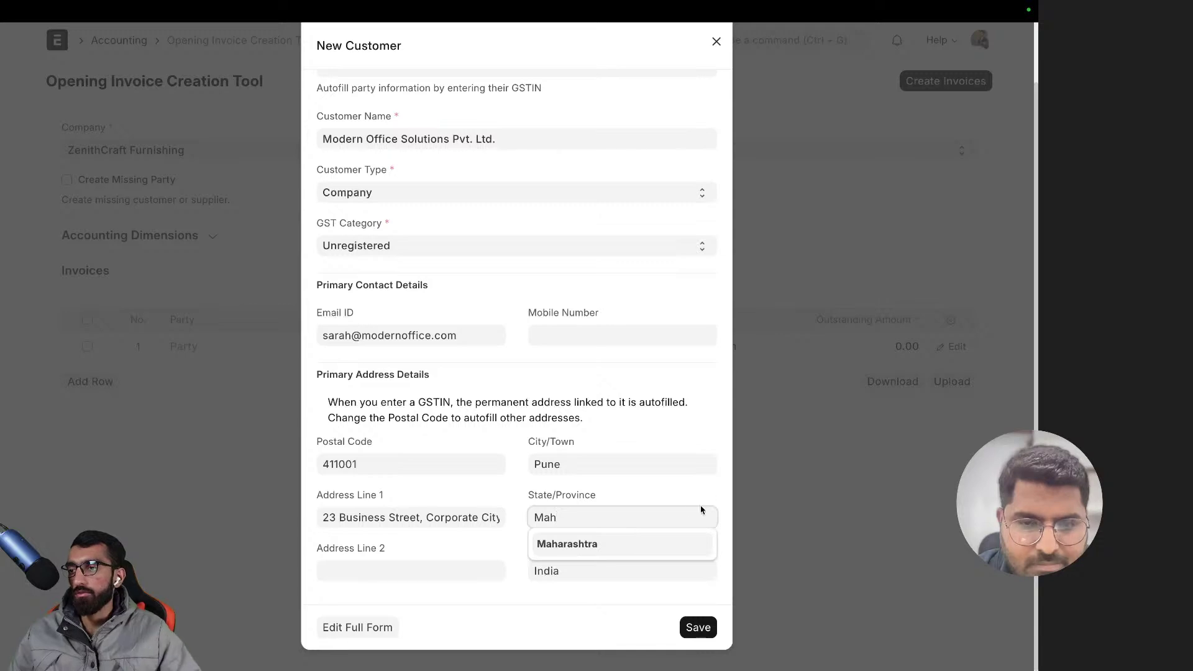
{"action": "left_click", "coordinate": [645, 544]}
- Move the locality part of Address Line 1 into Address Line 2
{"action": "left_click", "coordinate": [427, 516]}
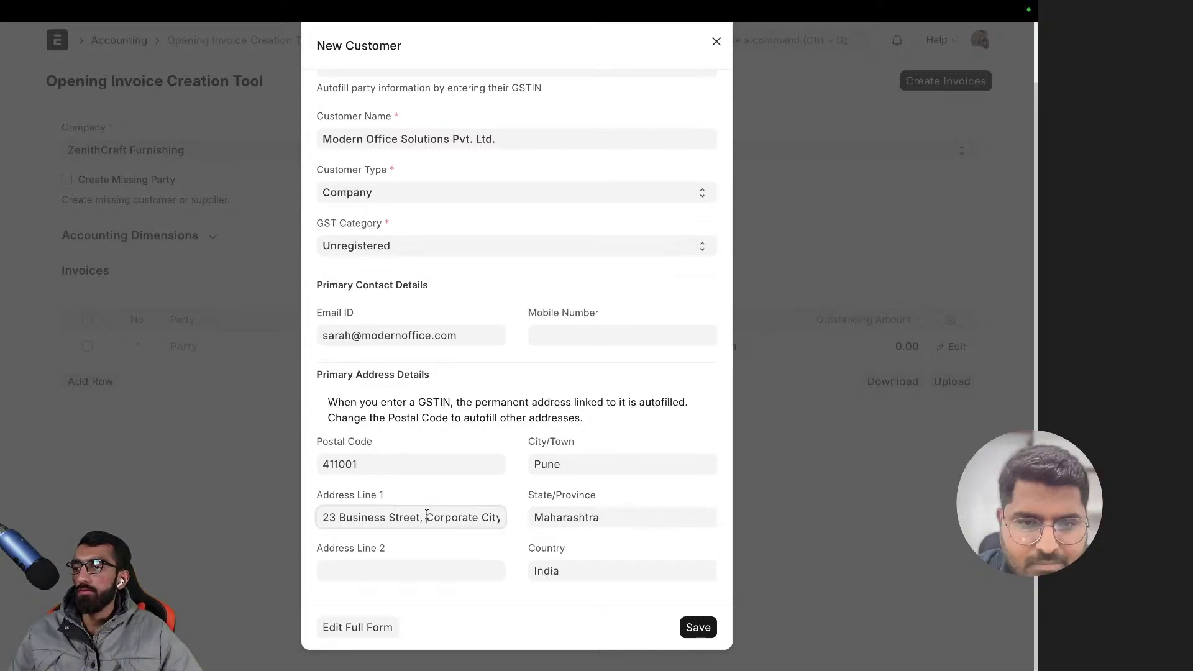
{"action": "key", "text": "shift+End"}
{"action": "key", "text": "ctrl+c"}
{"action": "key", "text": "Delete"}
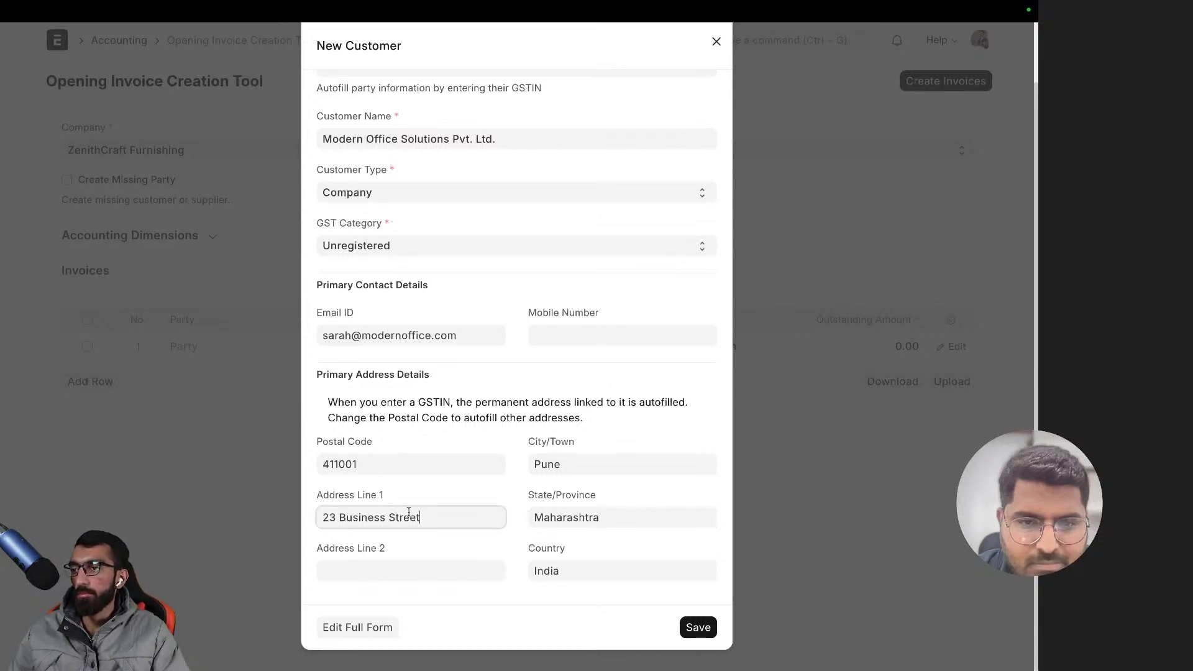
{"action": "left_click", "coordinate": [388, 569]}
{"action": "key", "text": "ctrl+v"}
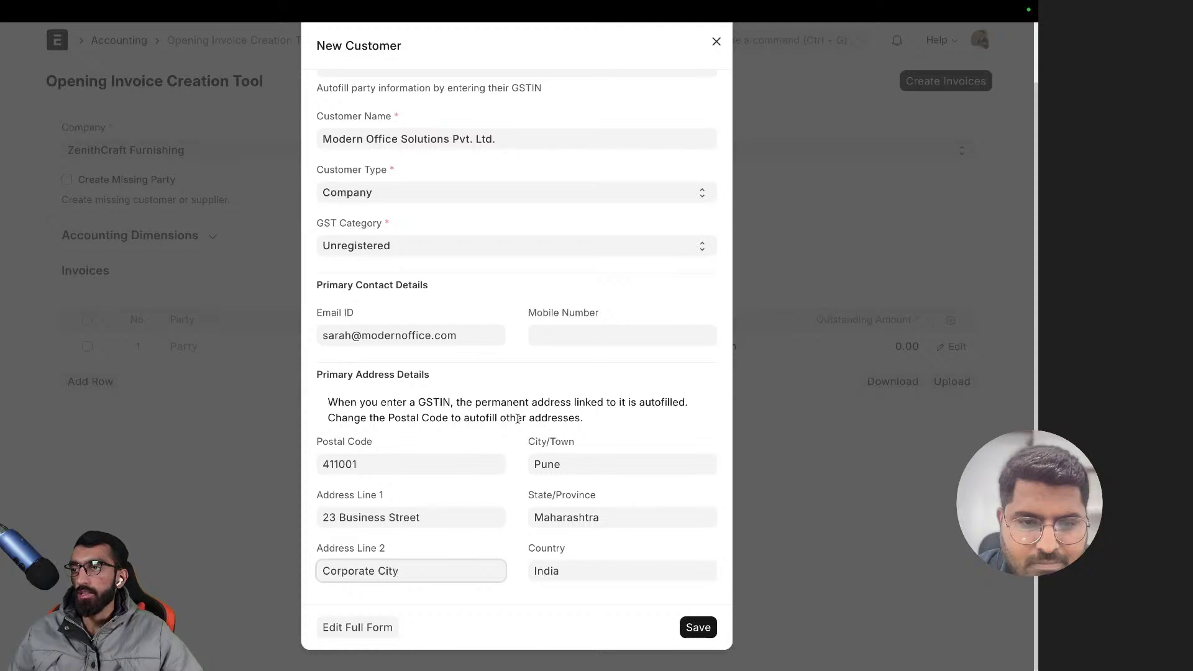
{"action": "left_click", "coordinate": [517, 419]}
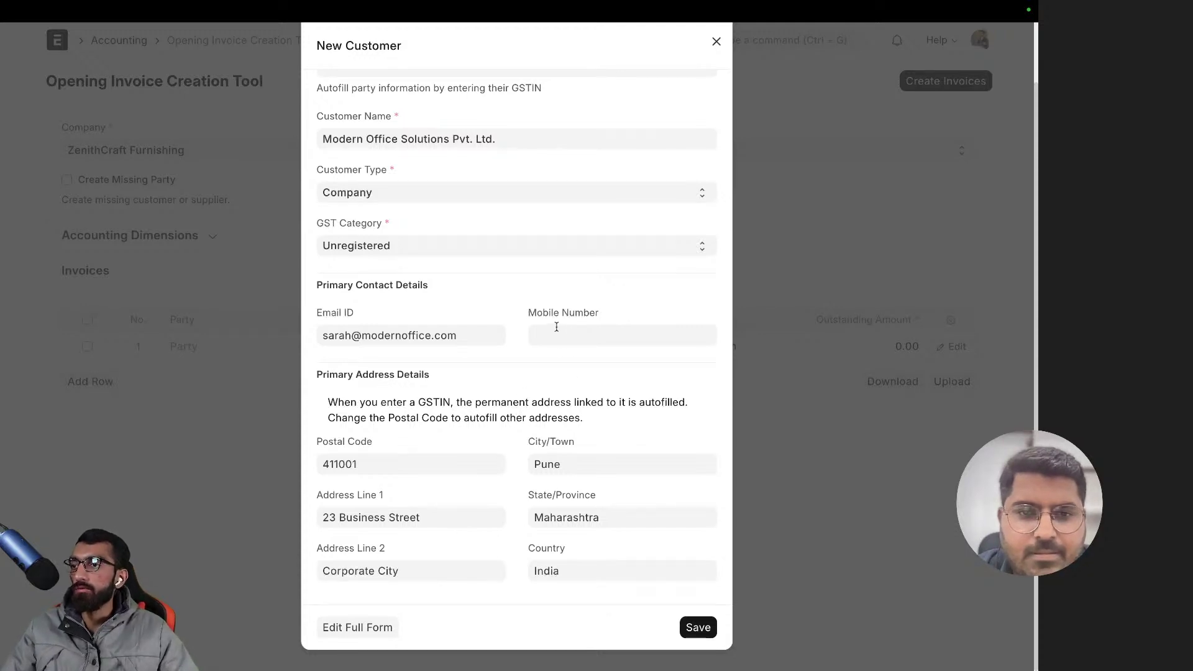
{"action": "scroll", "coordinate": [486, 312], "scroll_direction": "up", "scroll_amount": 2}
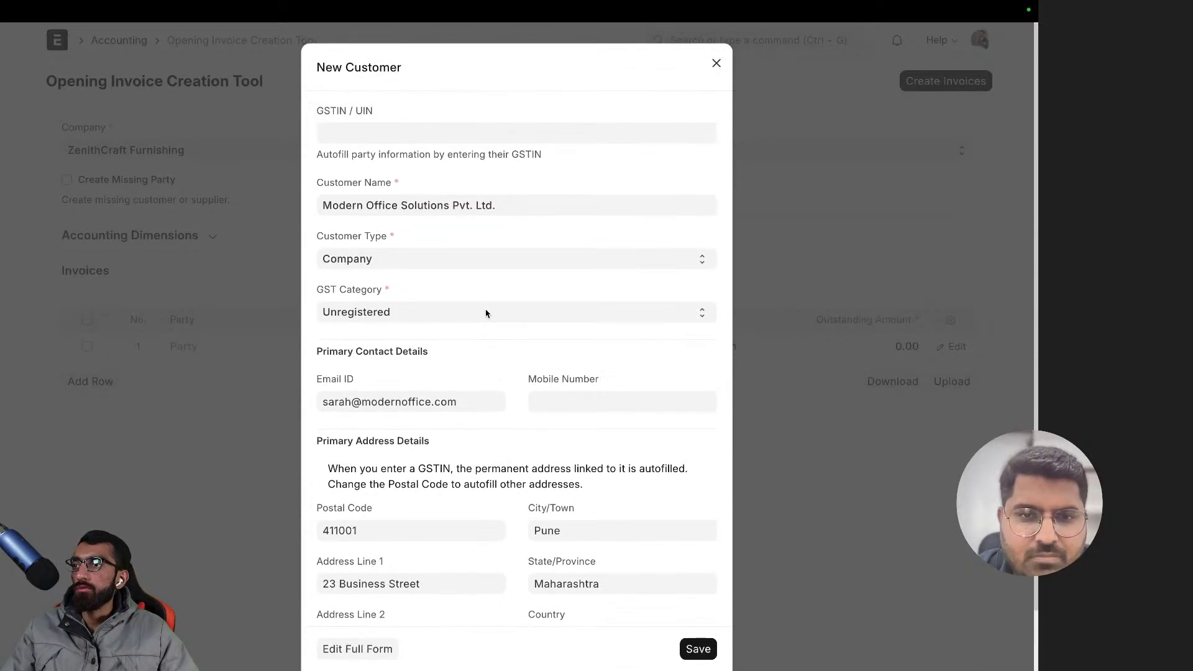
{"action": "scroll", "coordinate": [699, 633], "scroll_direction": "down", "scroll_amount": 2}
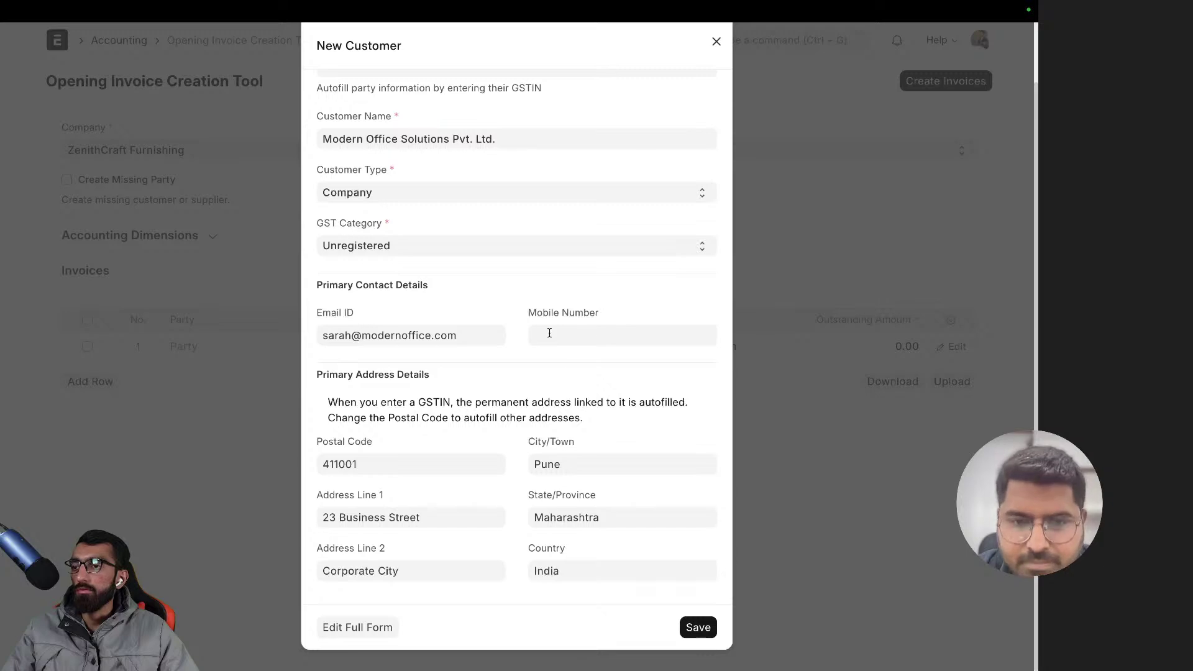
- Enter the customer's mobile number and save the new customer
{"action": "left_click", "coordinate": [549, 333]}
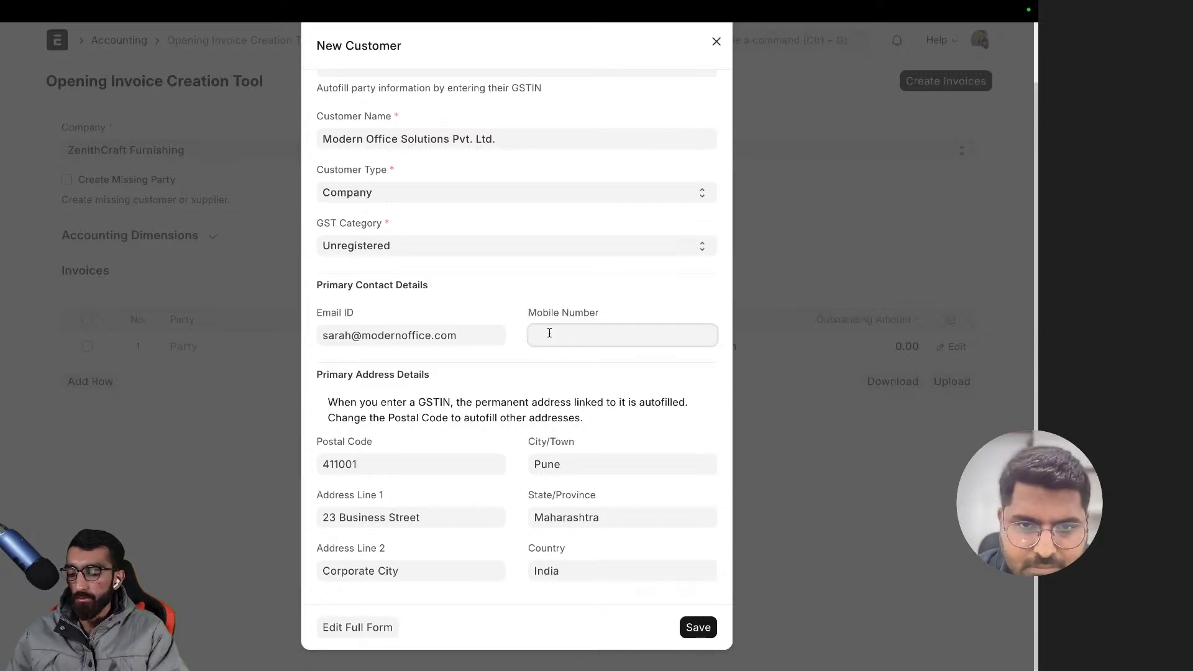
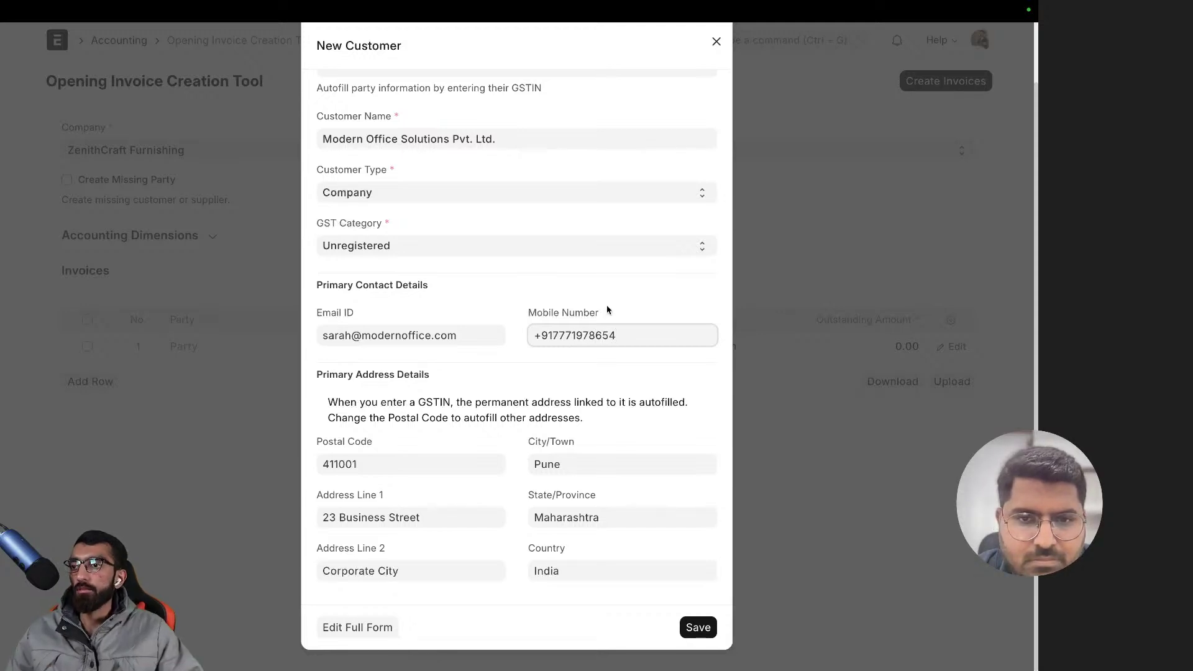
{"action": "left_click", "coordinate": [577, 297]}
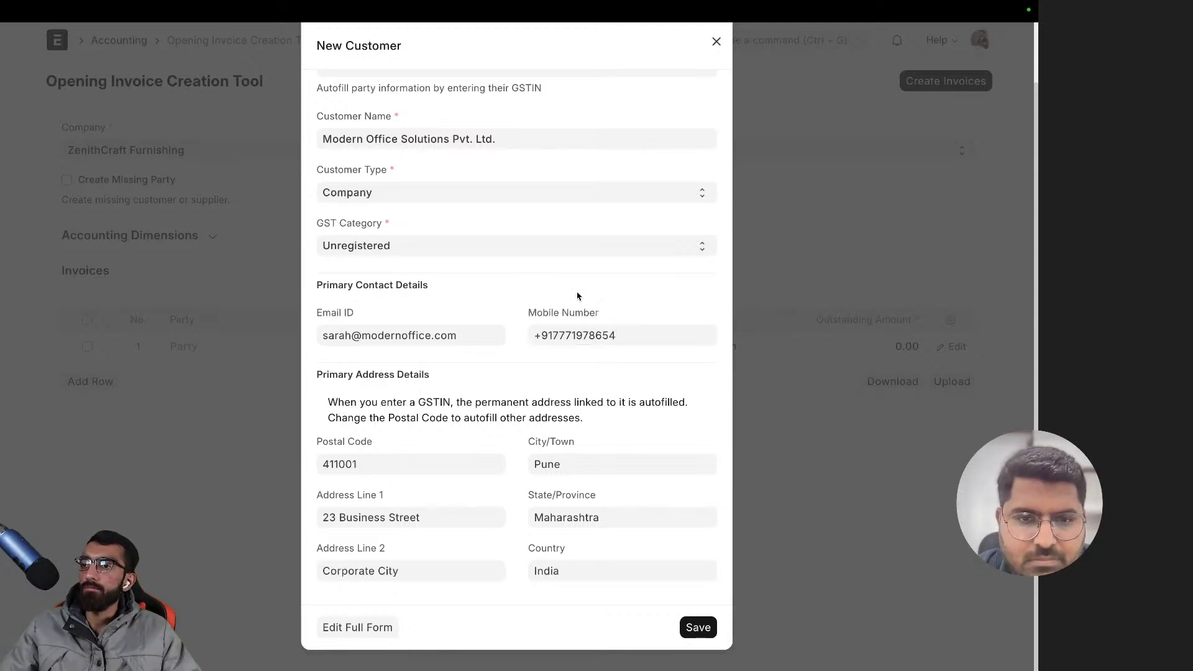
{"action": "left_click", "coordinate": [698, 628]}
- Save the customer, confirm it fills row 1's party, and open the row's full details
{"action": "left_click", "coordinate": [697, 640]}
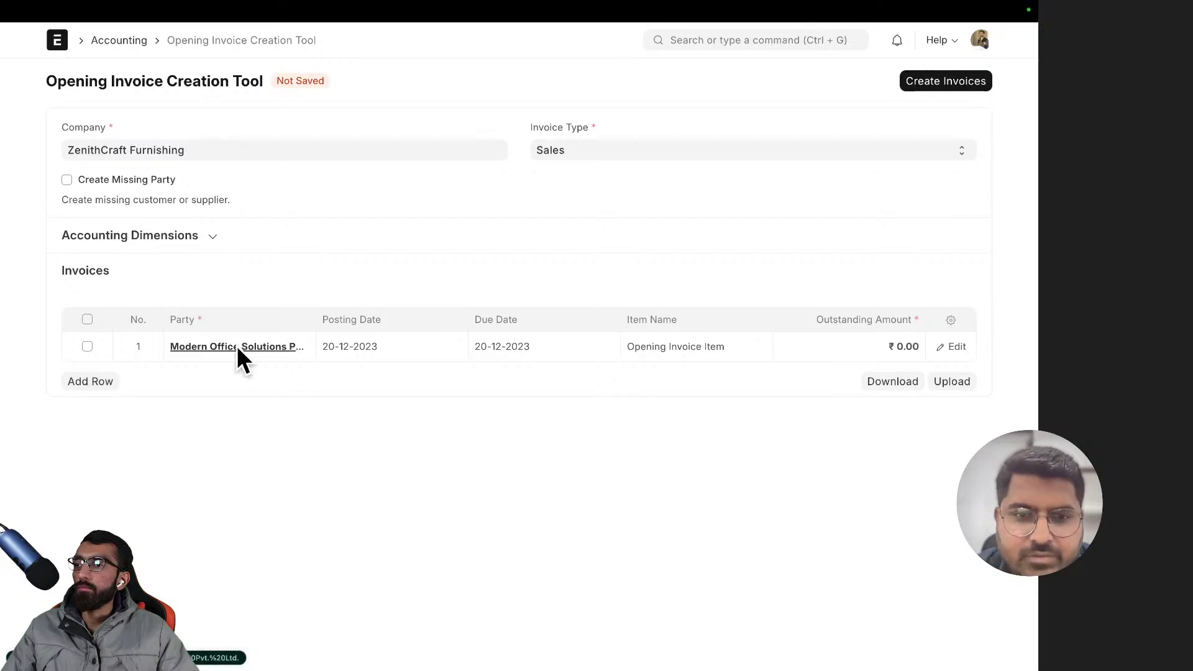
{"action": "left_click", "coordinate": [278, 346]}
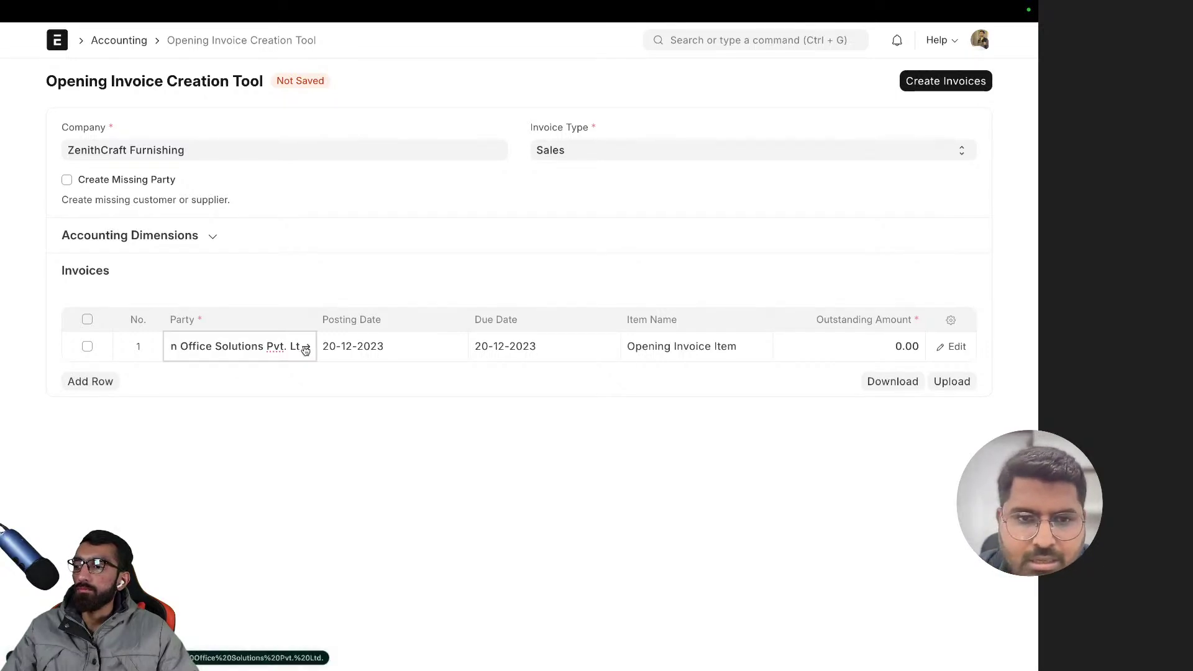
{"action": "left_click", "coordinate": [213, 404]}
{"action": "left_click", "coordinate": [277, 334]}
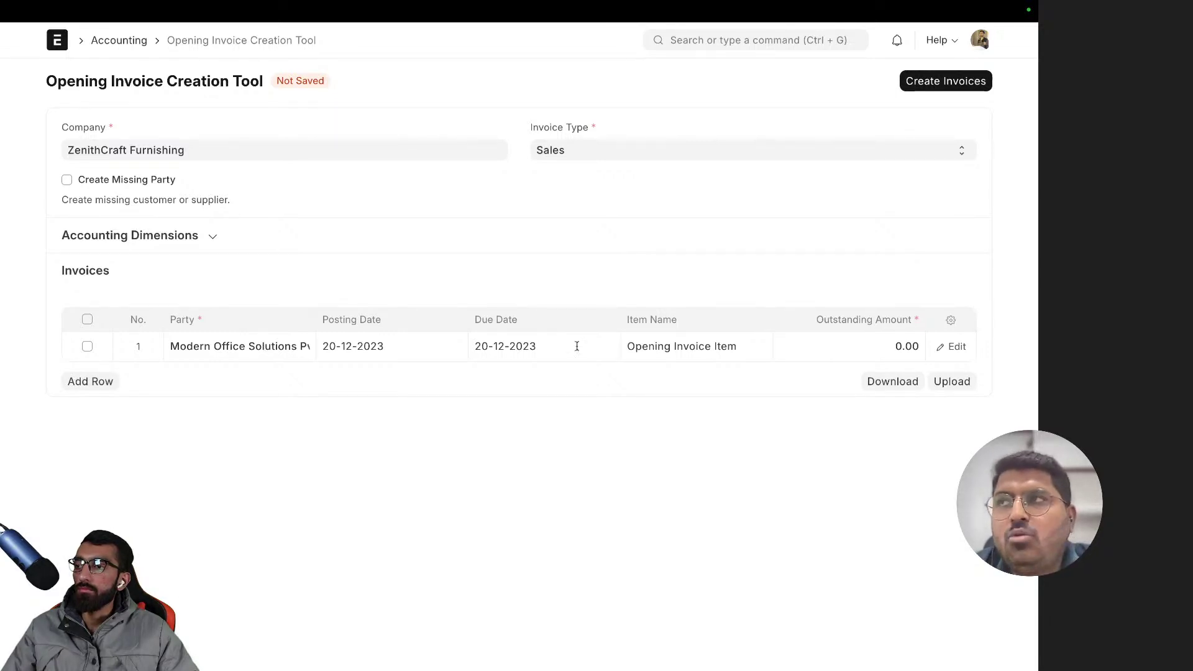
{"action": "left_click", "coordinate": [952, 347]}
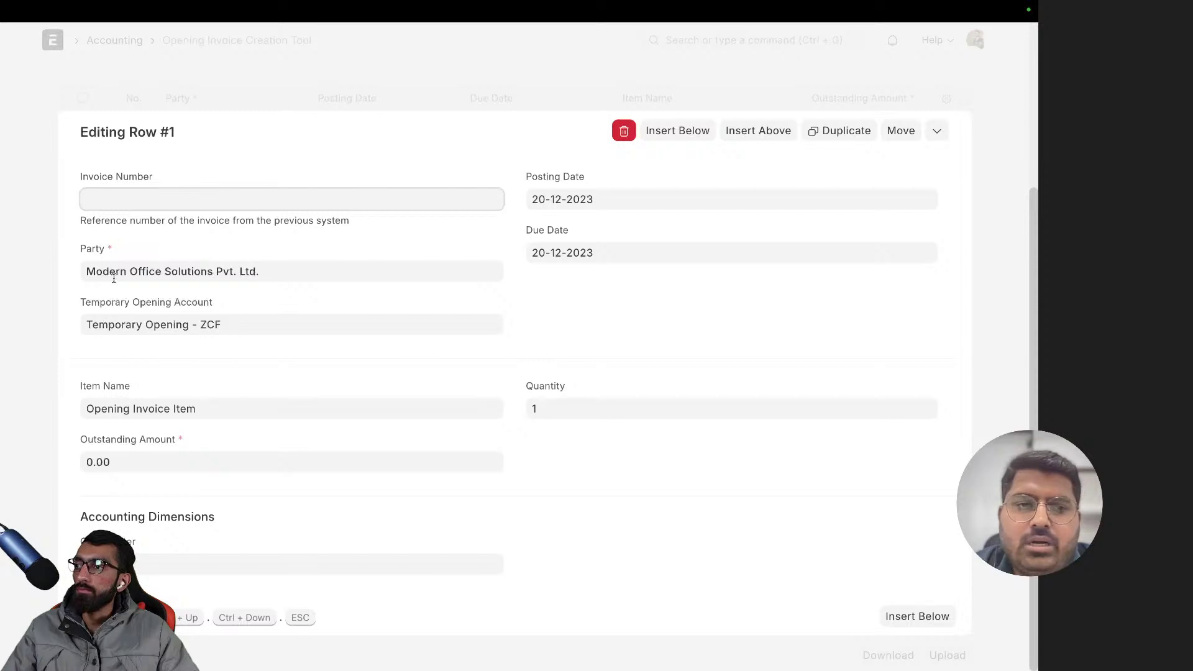
- Give row 1 outstanding amount 1,00,000.00, quantity 1, and a ZCF cost center
{"action": "left_click_drag", "start_coordinate": [351, 221], "coordinate": [125, 222]}
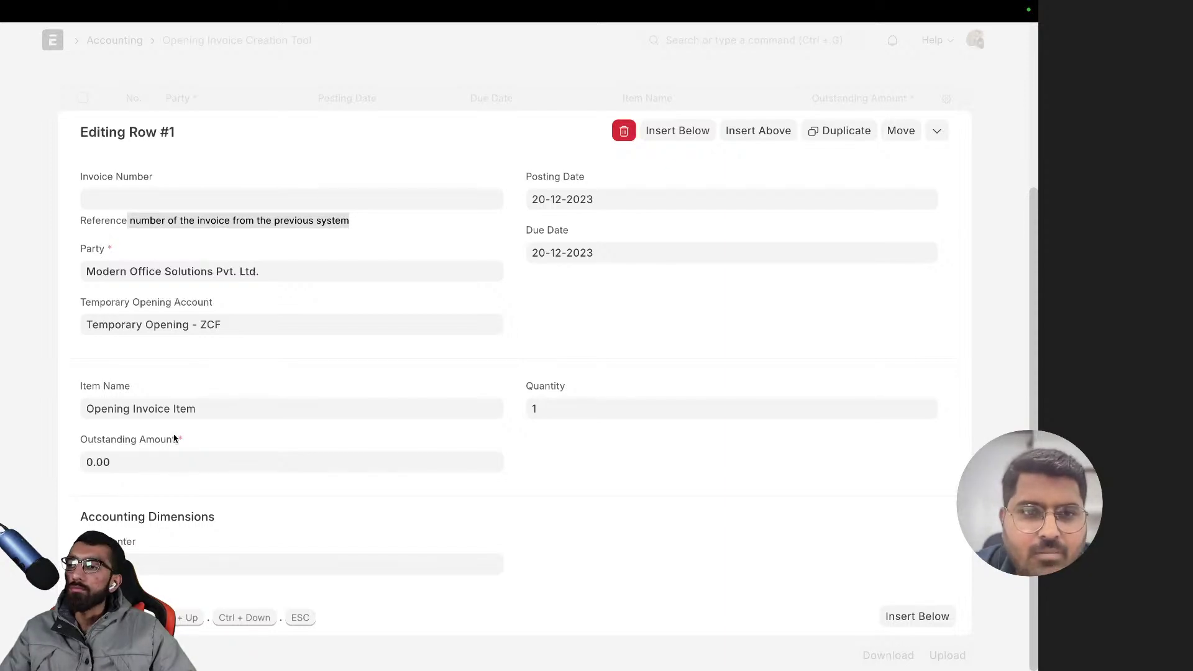
{"action": "left_click", "coordinate": [162, 471]}
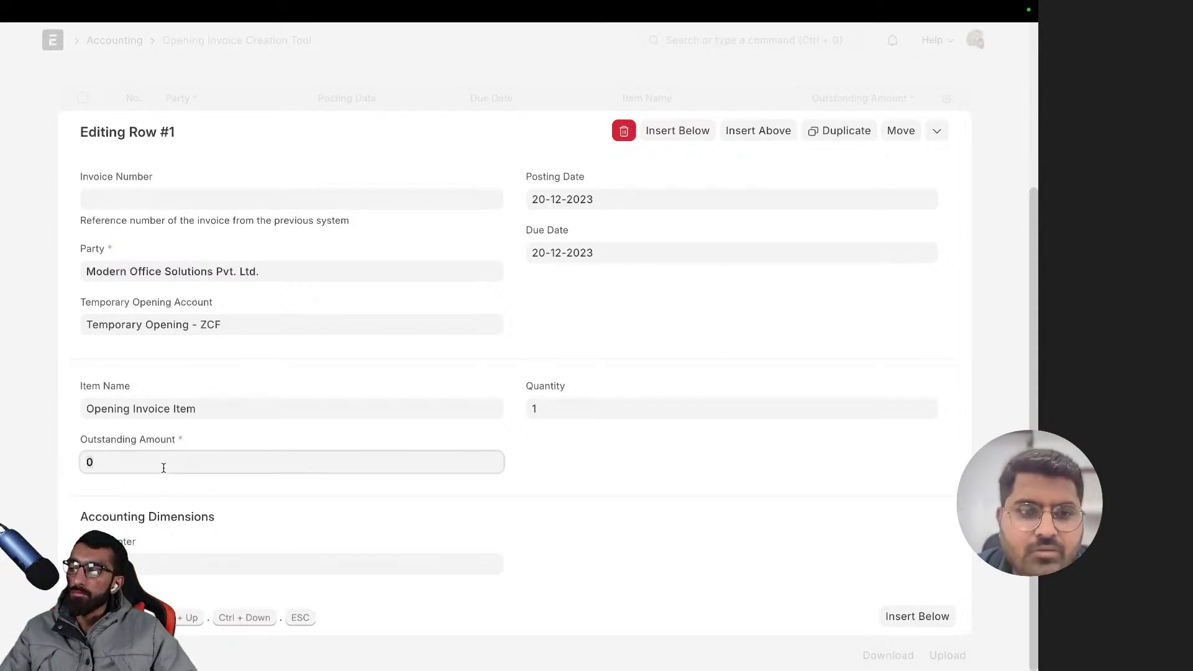
{"action": "type", "text": "1,00,"}
{"action": "type", "text": "00000"}
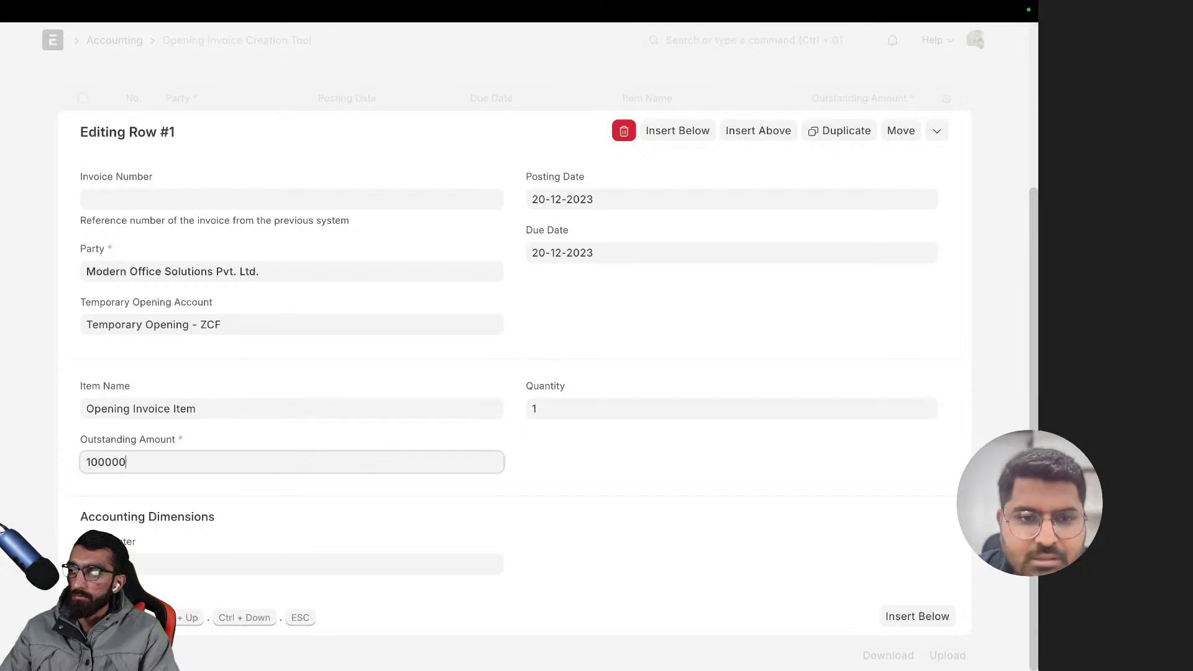
{"action": "left_click", "coordinate": [654, 456]}
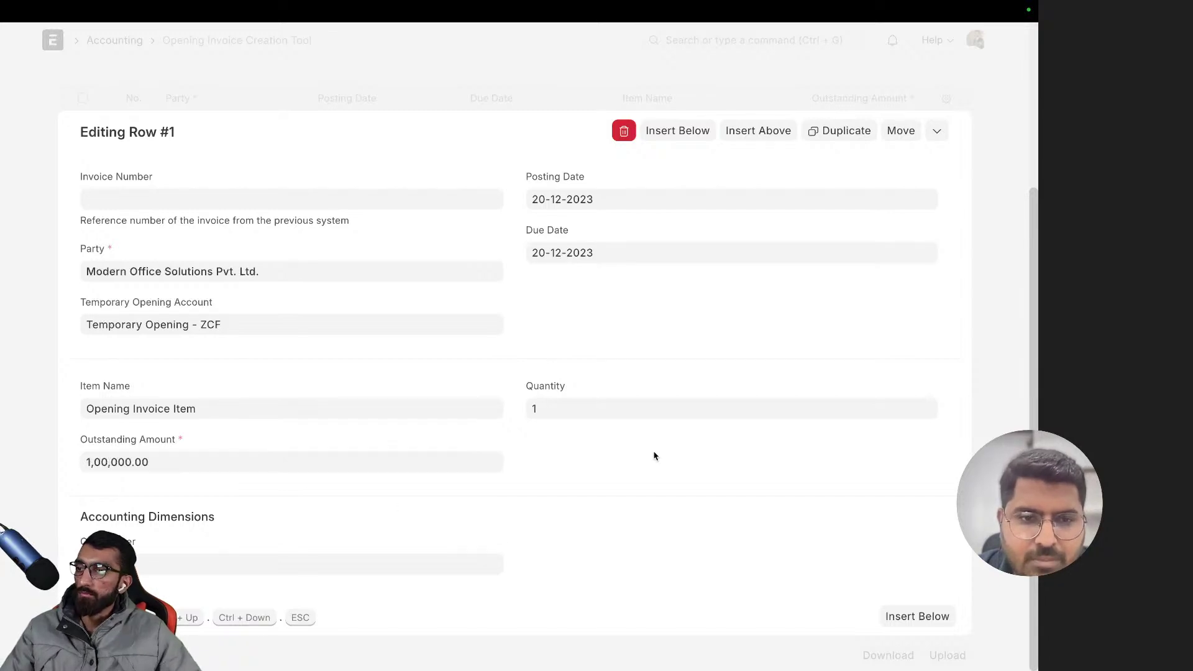
{"action": "left_click", "coordinate": [582, 413]}
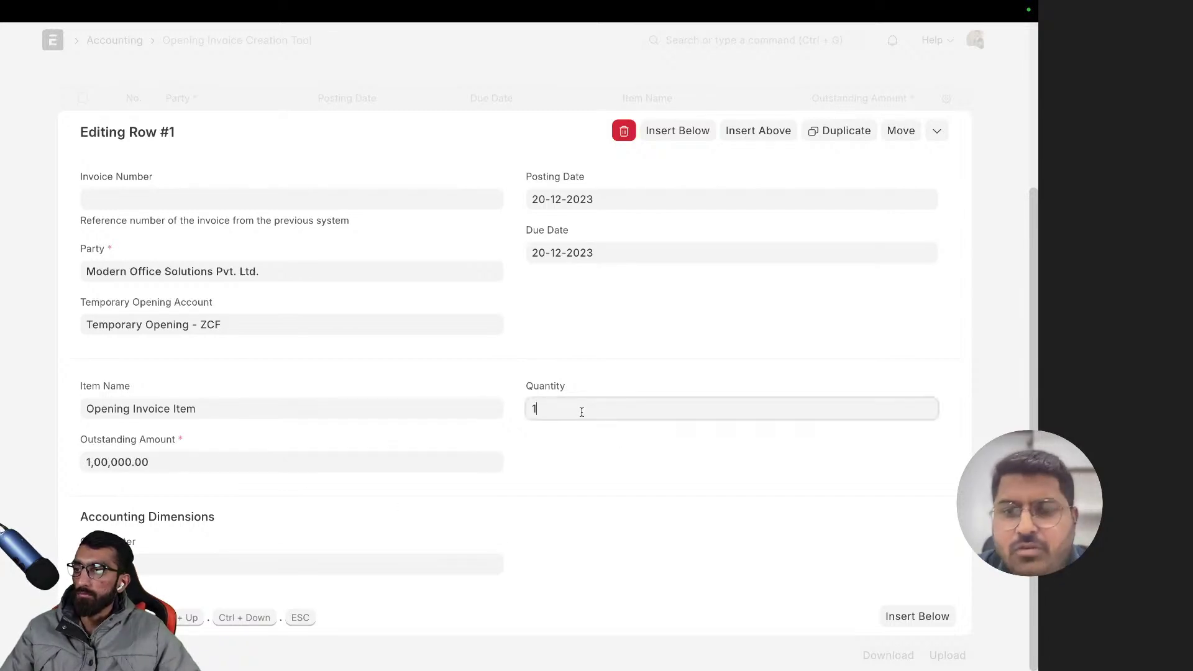
{"action": "left_click", "coordinate": [583, 461]}
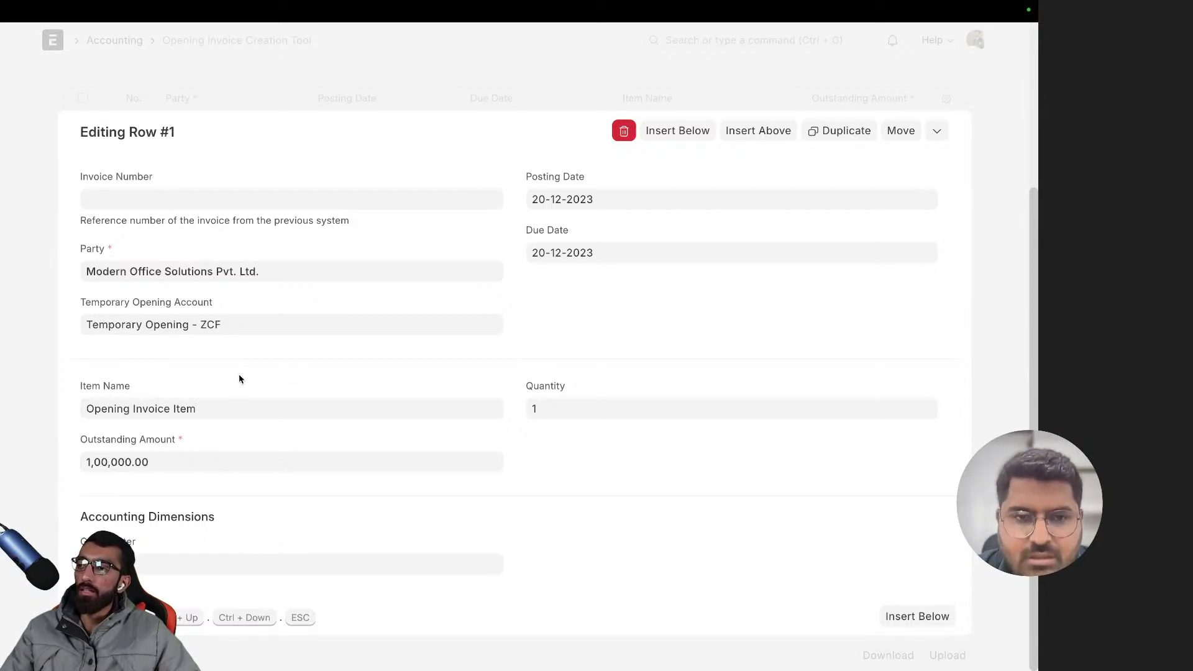
{"action": "left_click", "coordinate": [205, 461]}
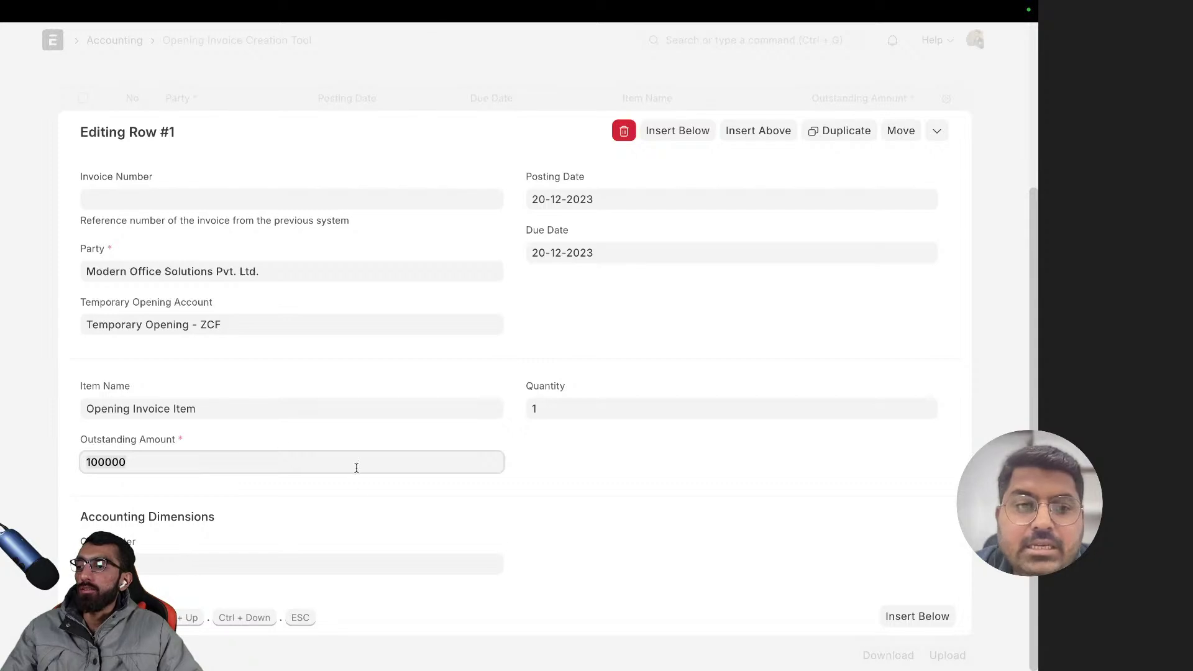
{"action": "left_click", "coordinate": [334, 513]}
{"action": "left_click", "coordinate": [162, 571]}
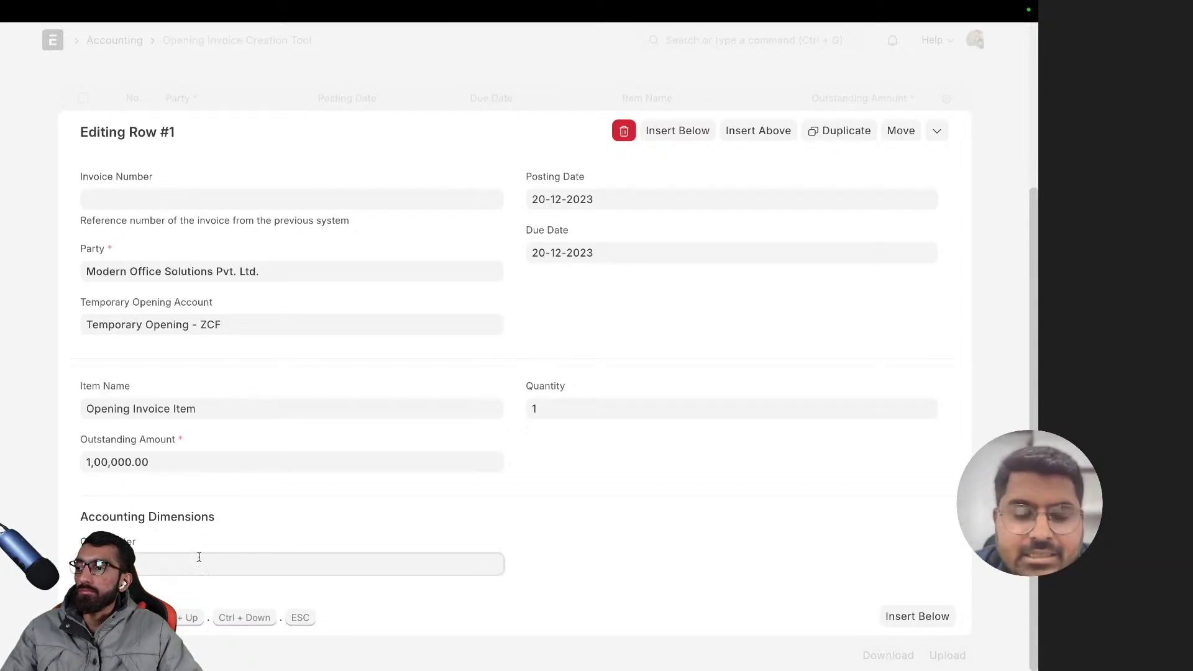
{"action": "key", "text": "Down"}
{"action": "key", "text": "Down"}
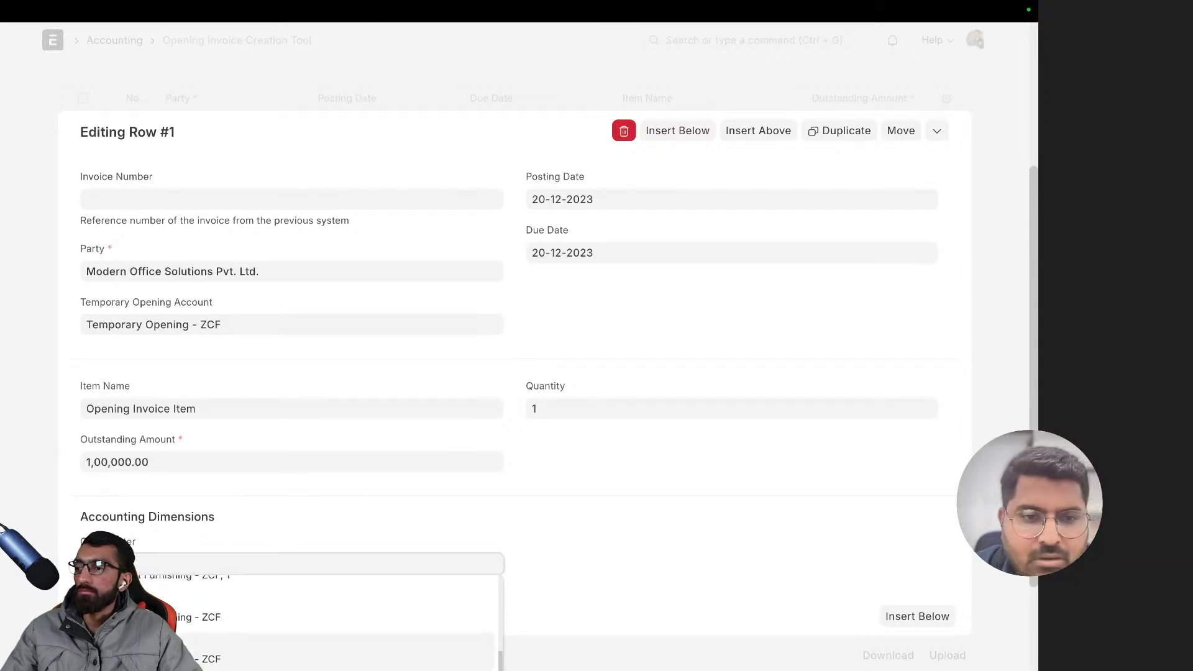
{"action": "key", "text": "Return"}
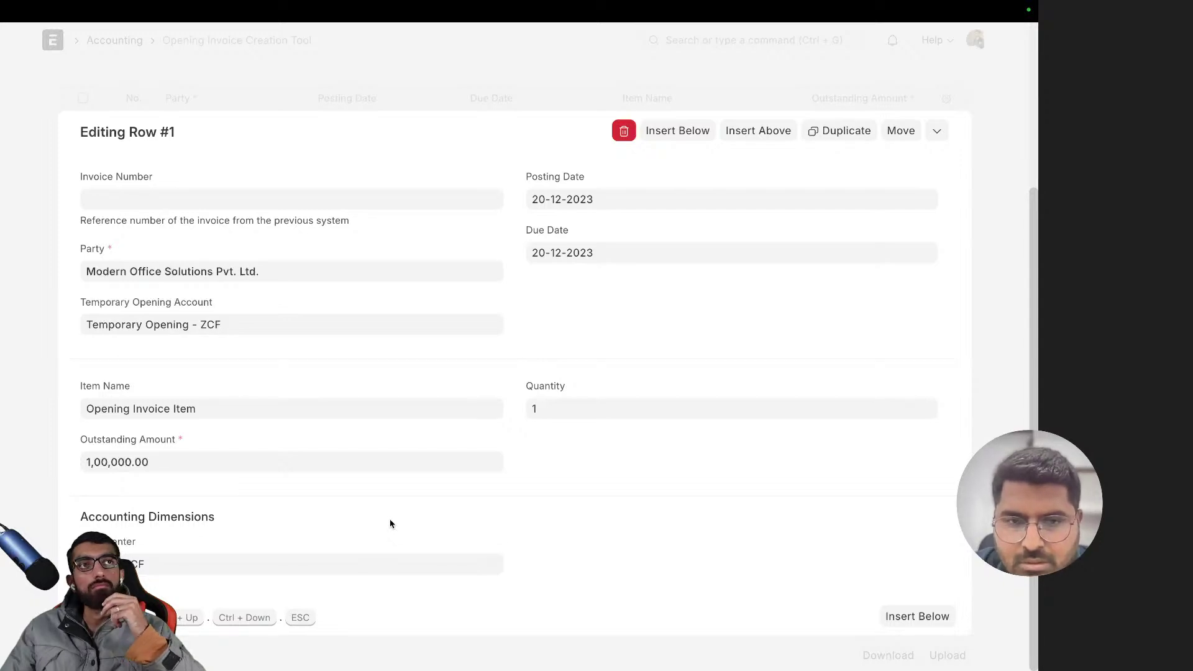
- Enter the previous system's invoice number in row 1's Invoice Number field, fixing its separator
{"action": "left_click", "coordinate": [256, 198]}
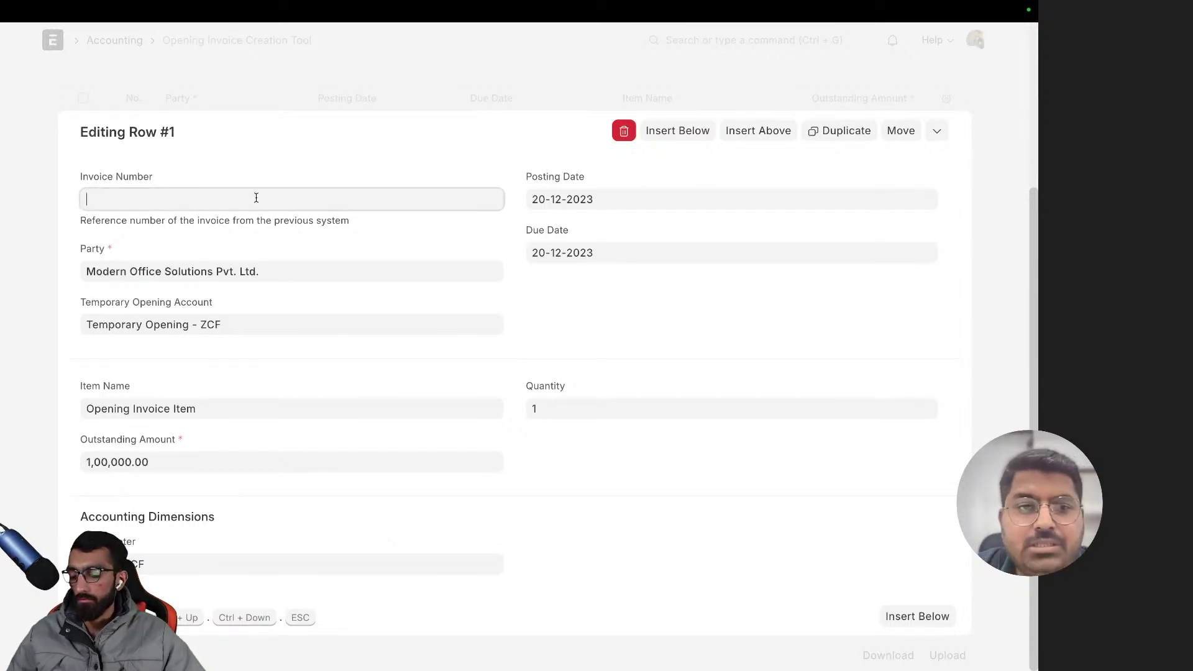
{"action": "type", "text": "INV"}
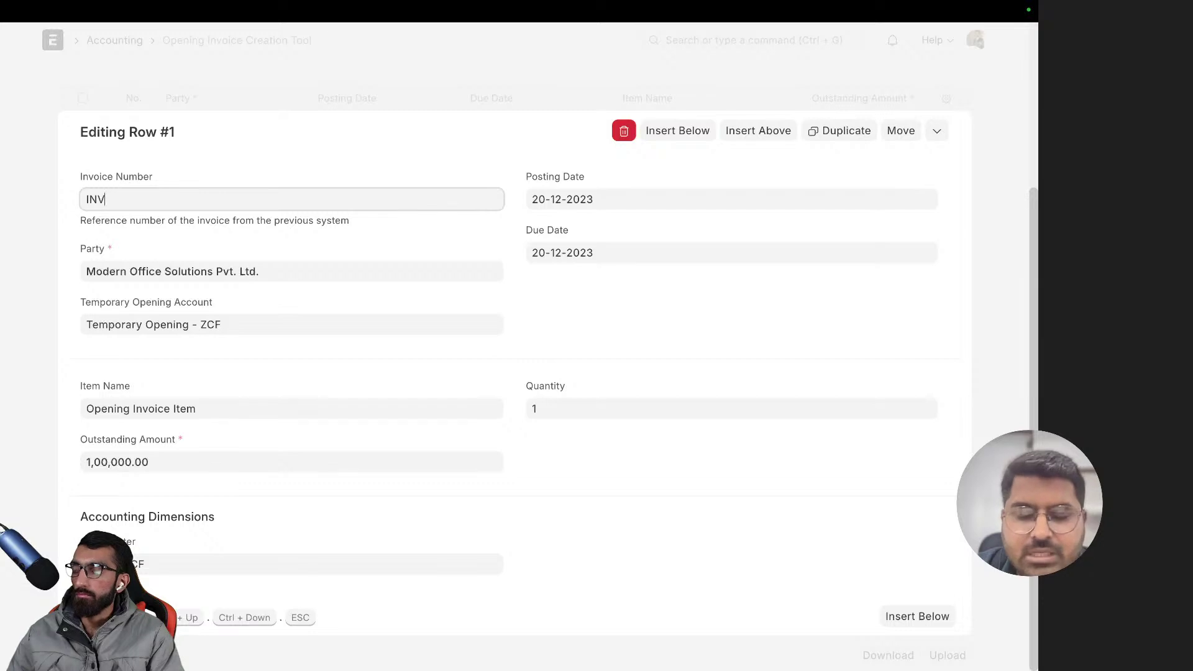
{"action": "type", "text": "--006845"}
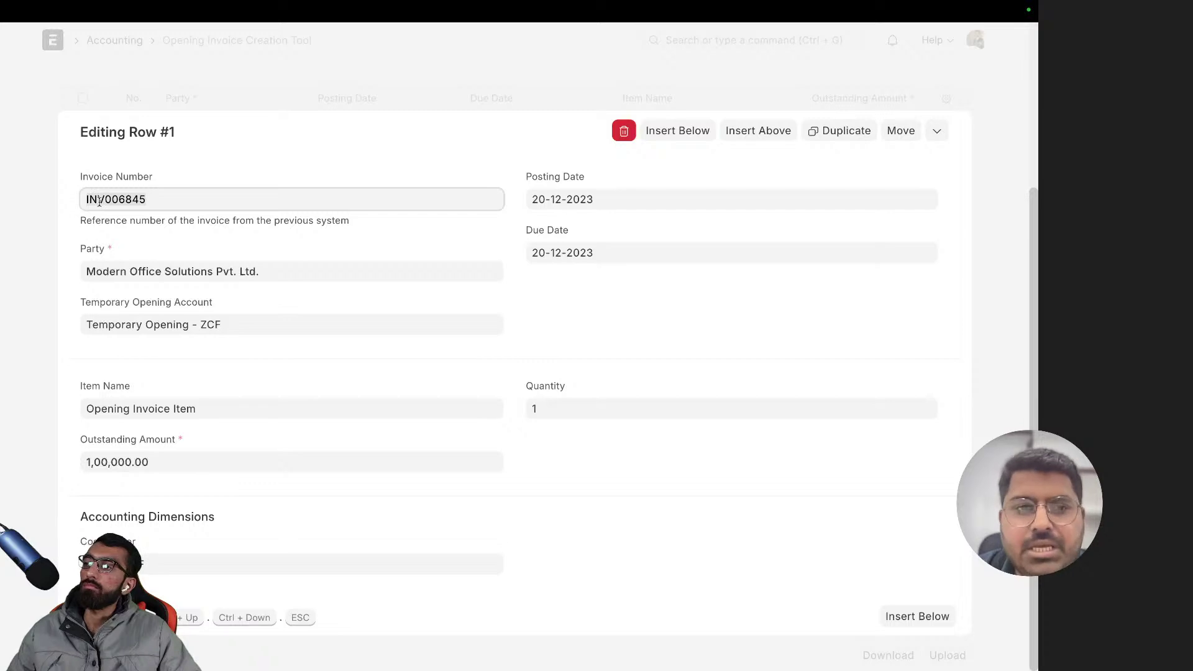
{"action": "left_click", "coordinate": [98, 200]}
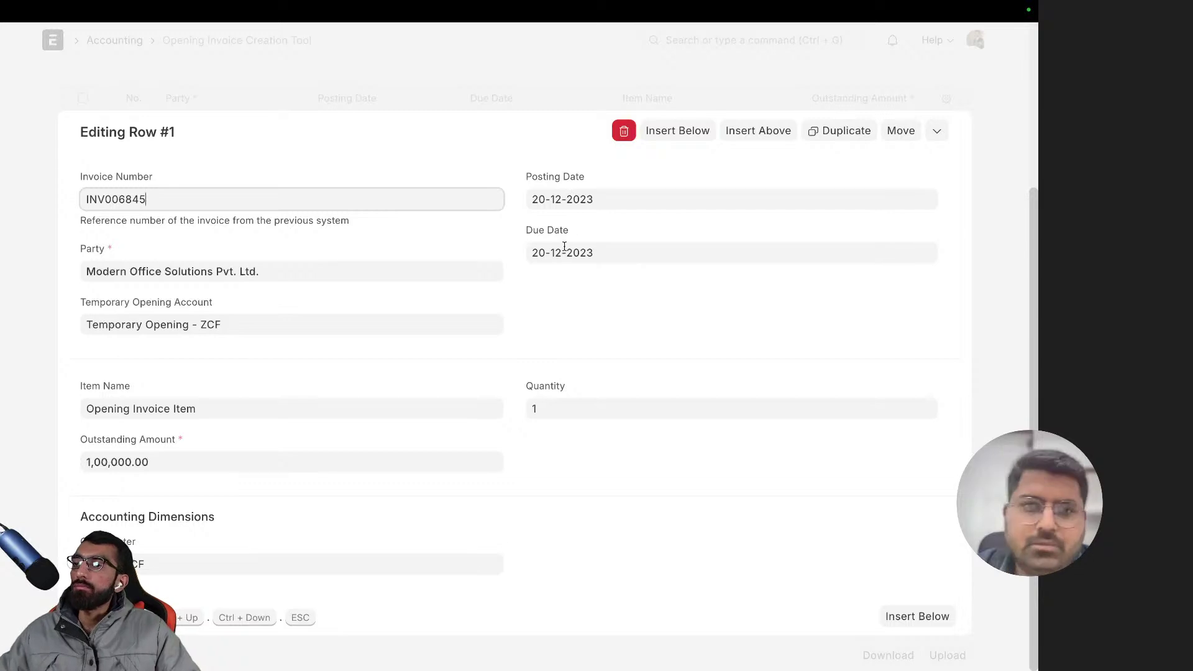
- Pick posting date 18-12-2023 and due date 22-12-2023 for row 1
{"action": "left_click", "coordinate": [566, 205]}
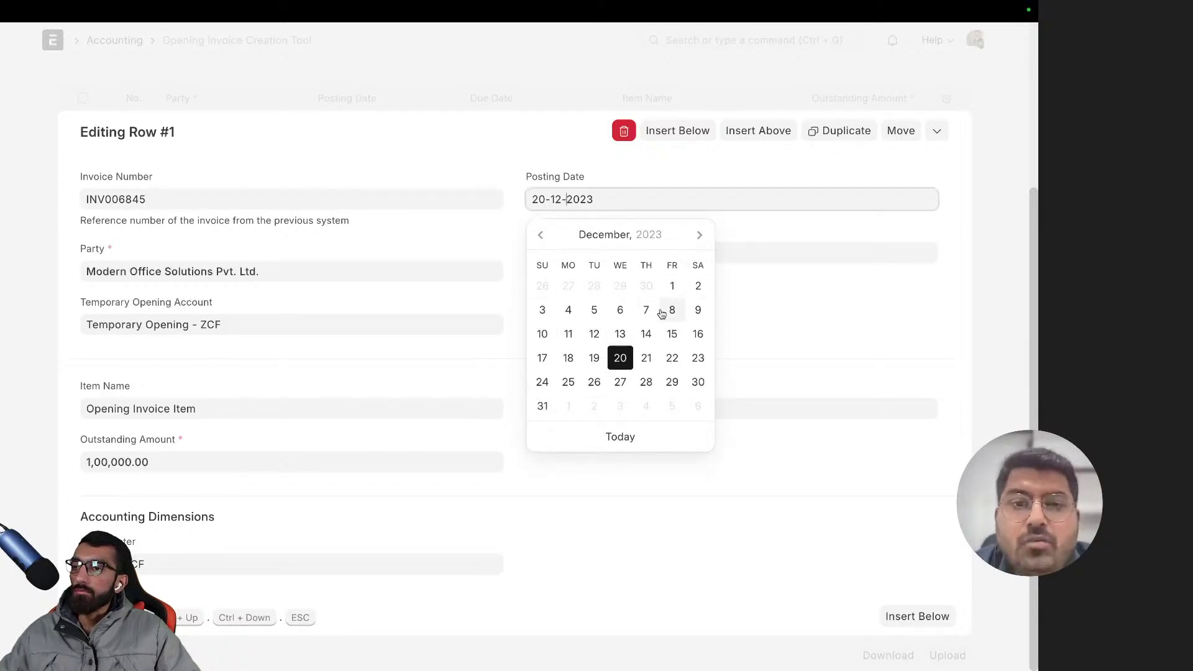
{"action": "left_click", "coordinate": [568, 358]}
{"action": "left_click", "coordinate": [547, 250]}
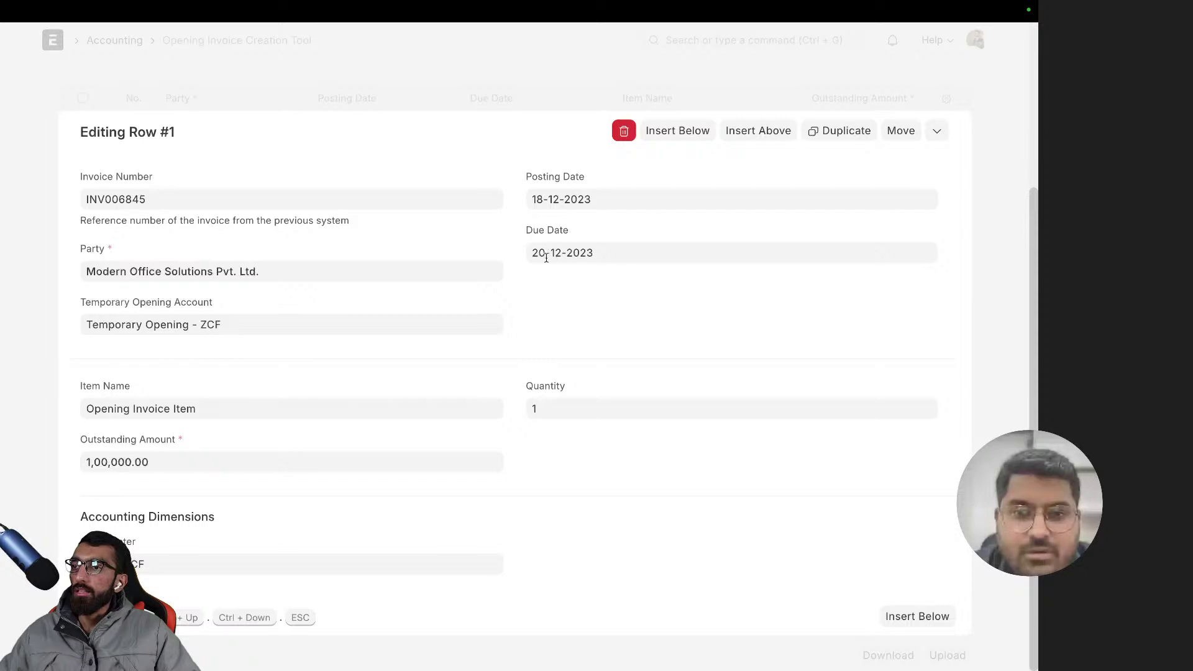
{"action": "left_click", "coordinate": [671, 411]}
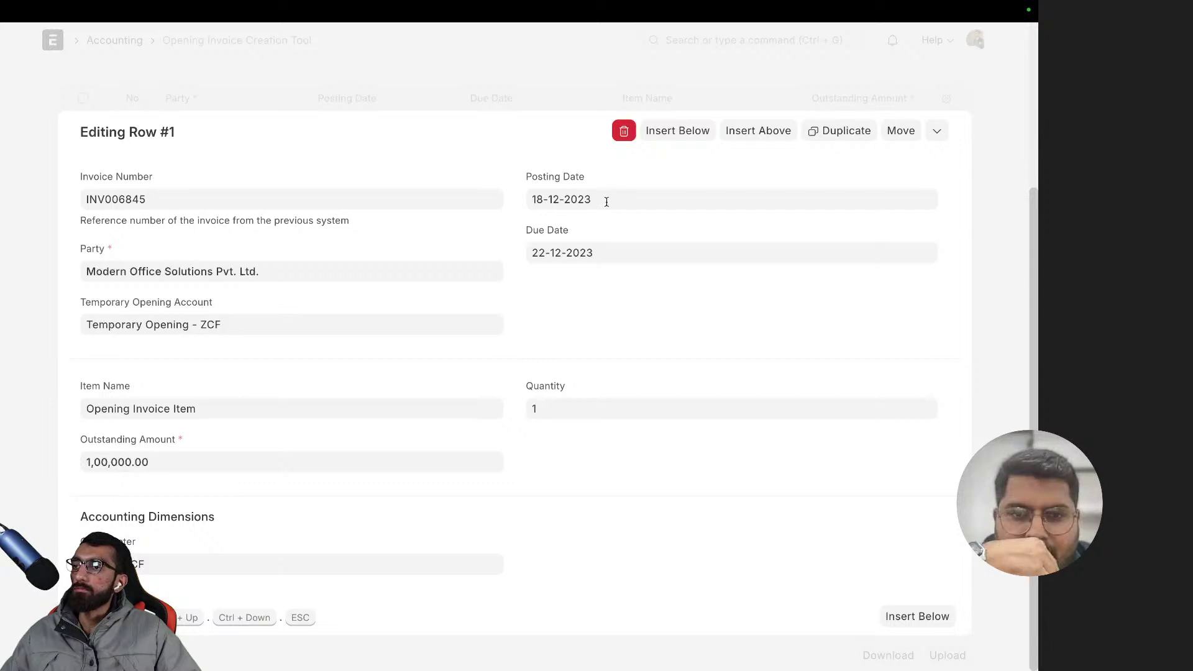
- Change the posting date to 11-10-2023 via the month view, then highlight both date labels
{"action": "left_click", "coordinate": [570, 199]}
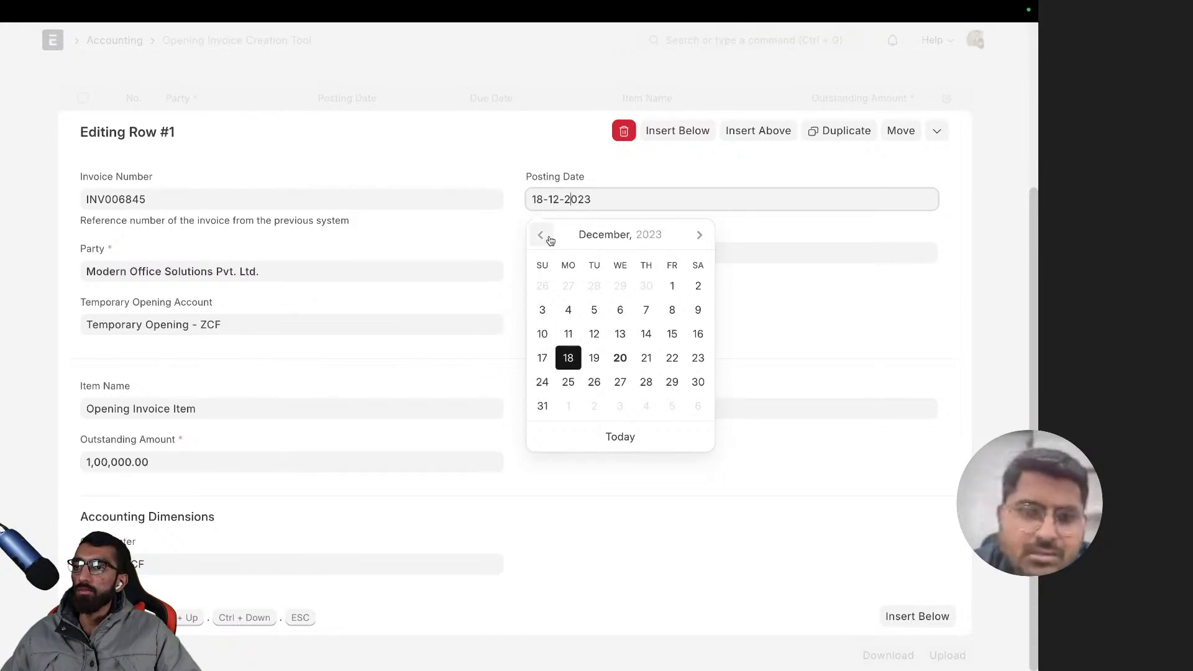
{"action": "left_click", "coordinate": [613, 240]}
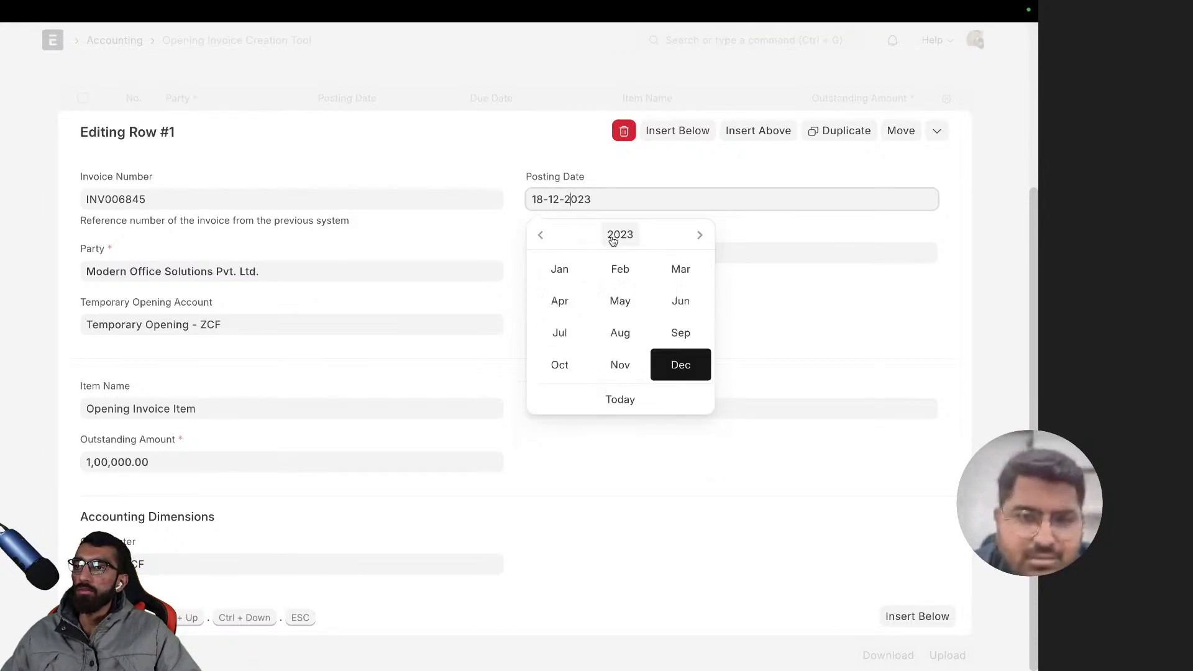
{"action": "left_click", "coordinate": [558, 366]}
{"action": "left_click", "coordinate": [620, 310]}
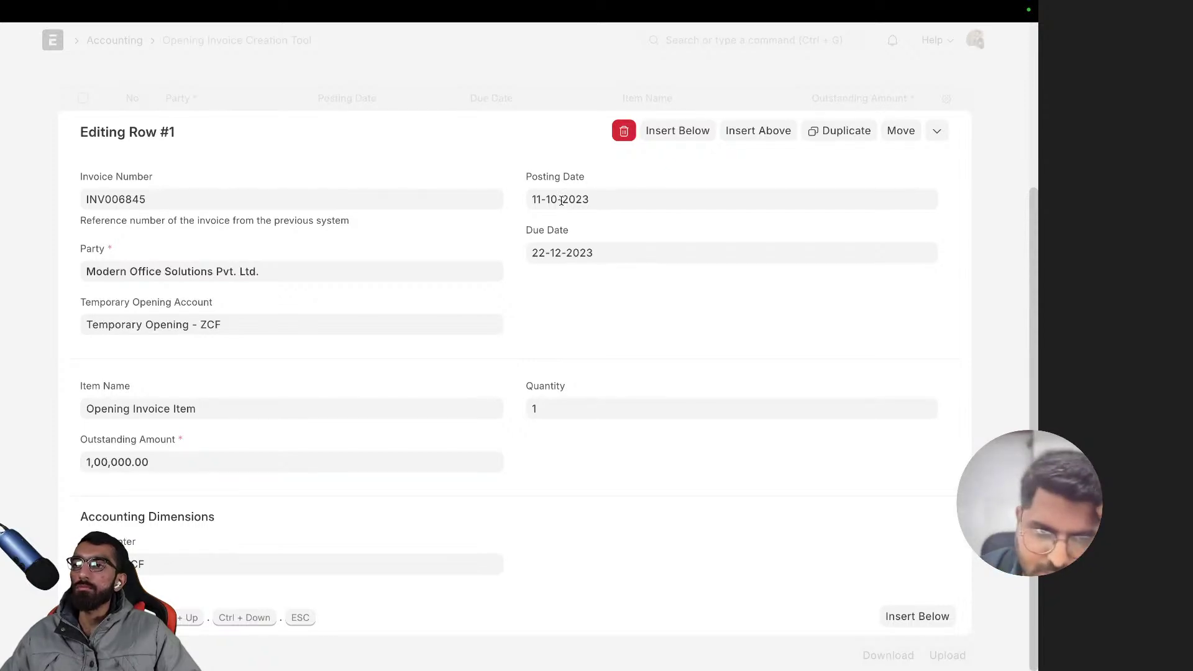
{"action": "left_click_drag", "start_coordinate": [586, 178], "coordinate": [506, 178]}
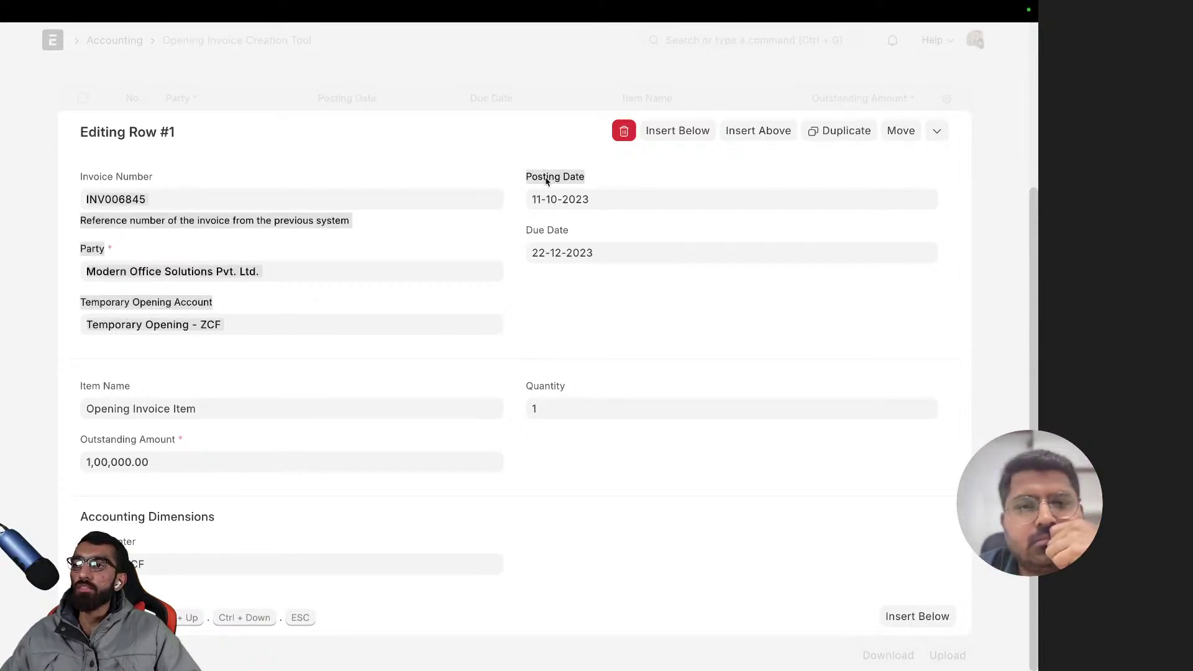
{"action": "left_click", "coordinate": [564, 227]}
{"action": "left_click_drag", "start_coordinate": [512, 233], "coordinate": [528, 229]}
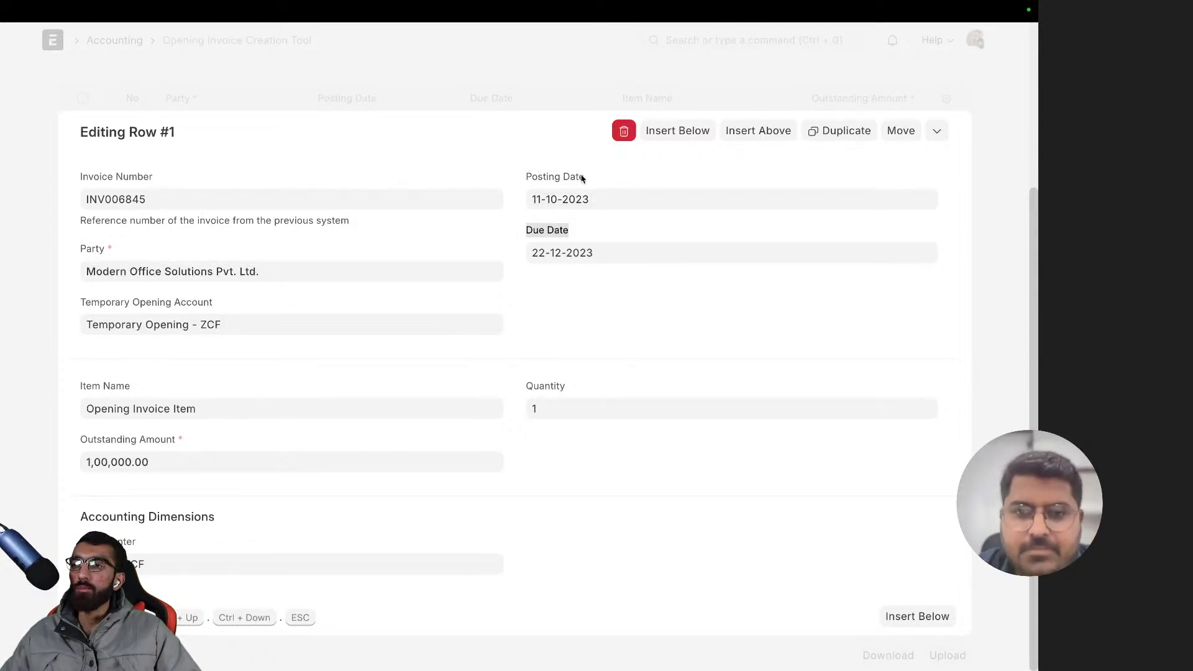
{"action": "left_click_drag", "start_coordinate": [585, 179], "coordinate": [526, 181]}
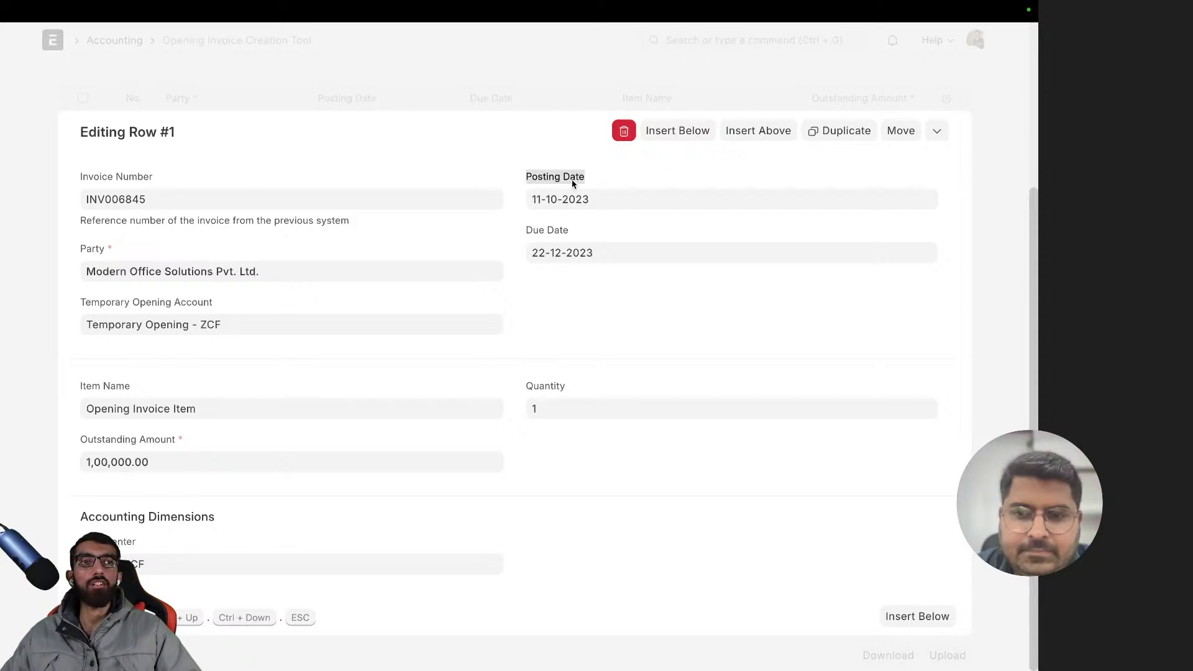
{"action": "left_click", "coordinate": [610, 181]}
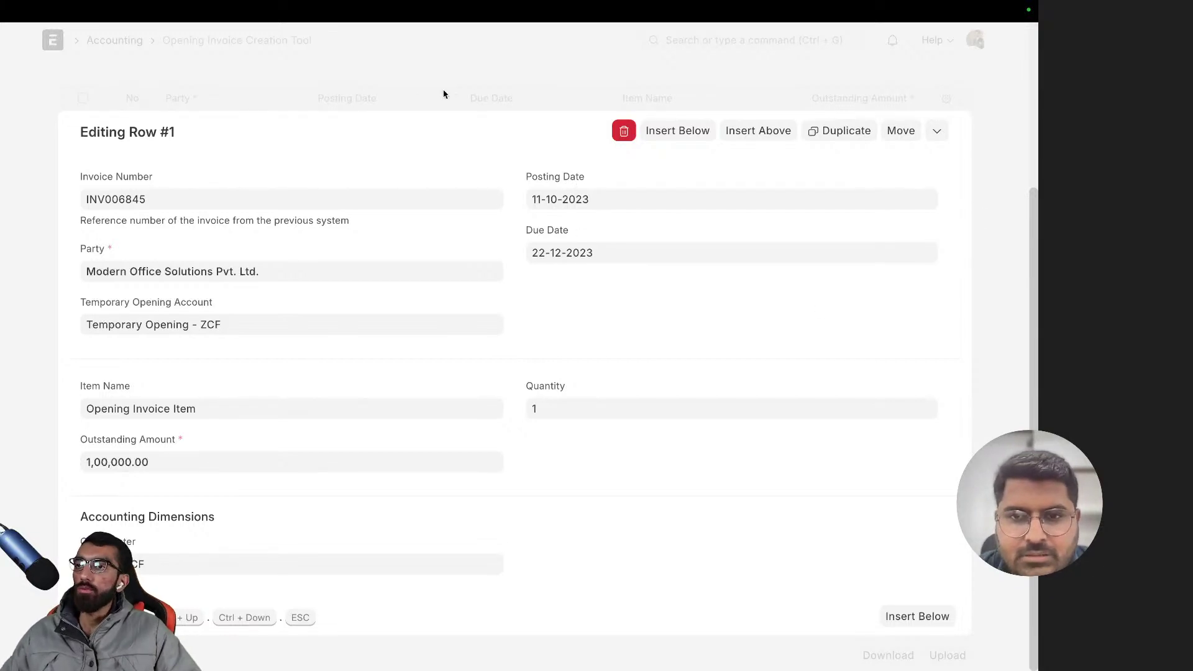
- Close the row editor and create the opening sales invoice with Create Invoices
{"action": "left_click", "coordinate": [1015, 375]}
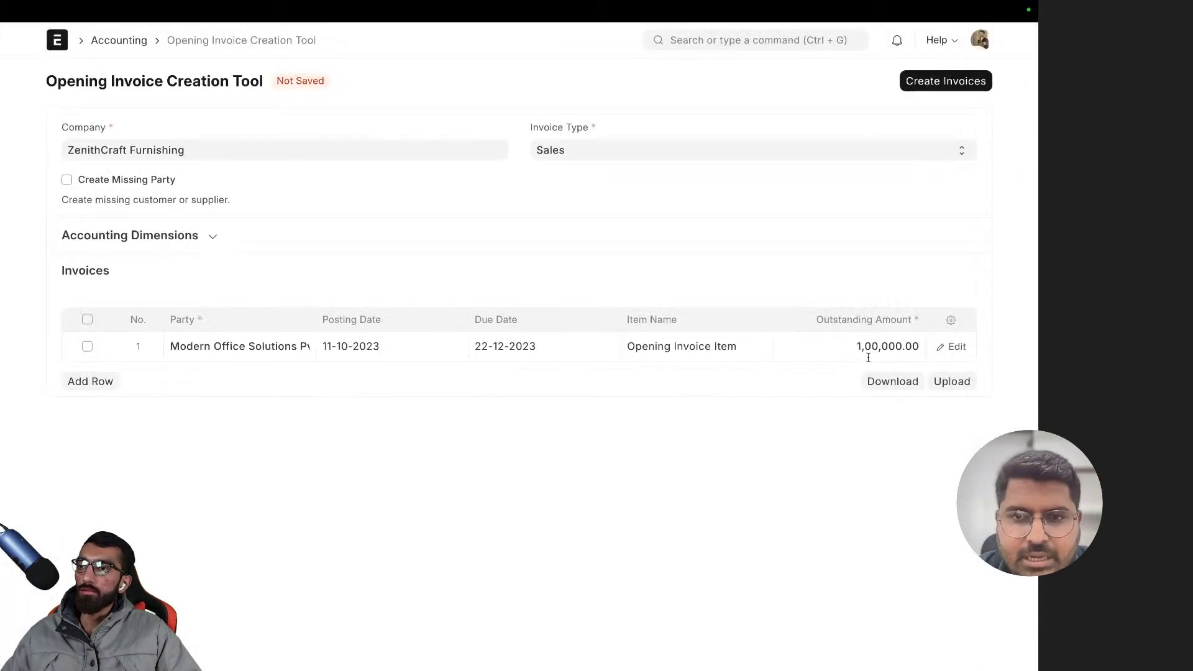
{"action": "left_click", "coordinate": [940, 83]}
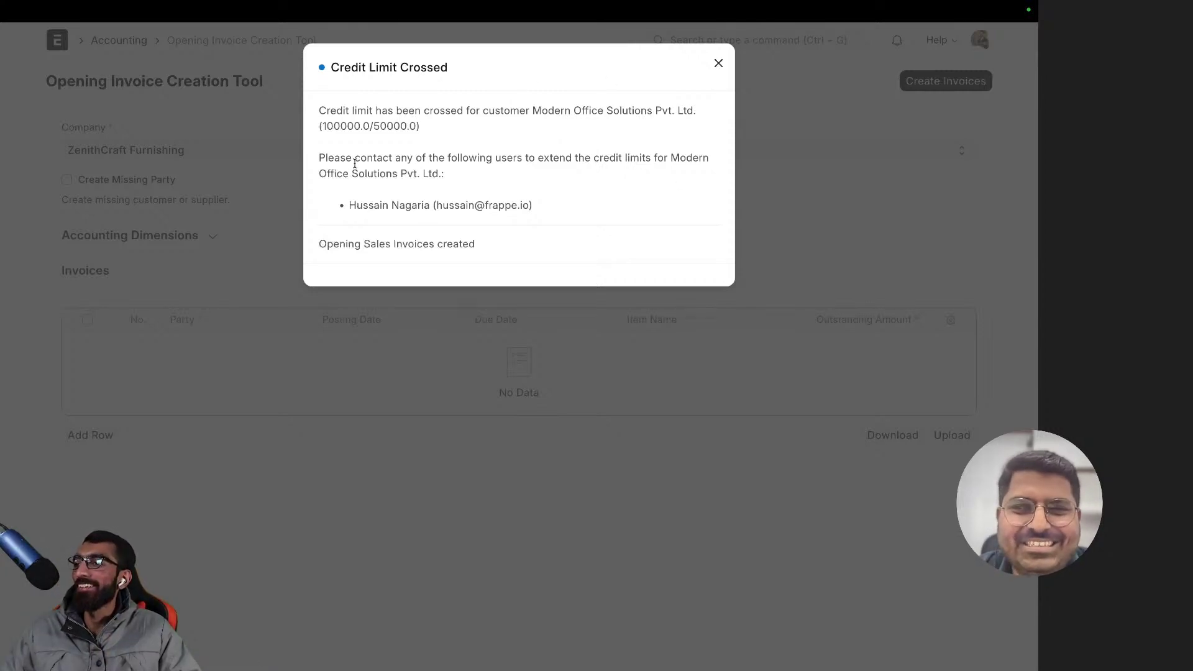
- Highlight the Credit Limit Crossed warning showing 100000.0 against a 50000.0 limit
{"action": "left_click_drag", "start_coordinate": [358, 161], "coordinate": [718, 173]}
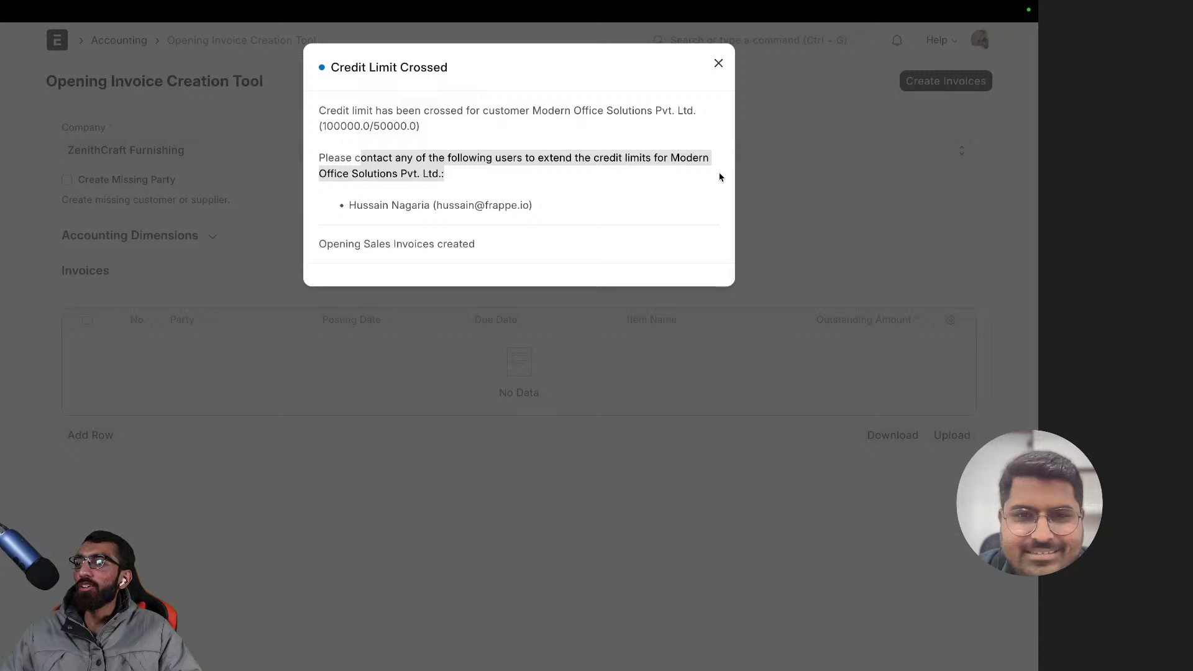
{"action": "left_click", "coordinate": [539, 184]}
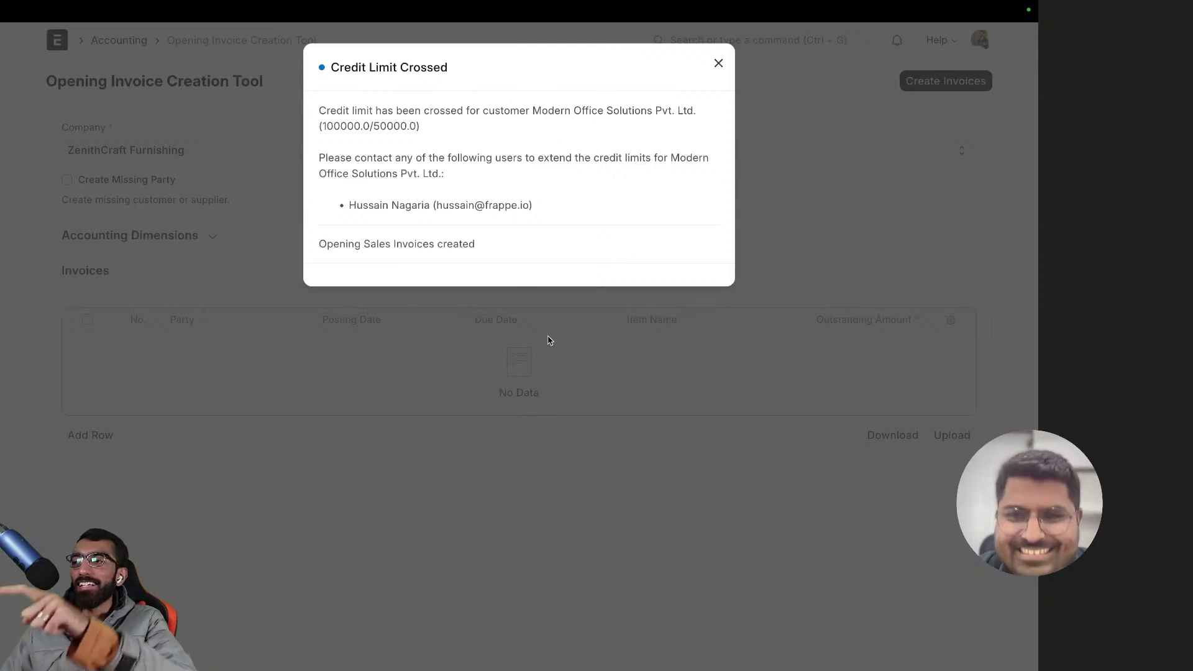
- Dismiss the credit-limit warning and open the ZenithCraft Furnishing company record
{"action": "left_click", "coordinate": [863, 195]}
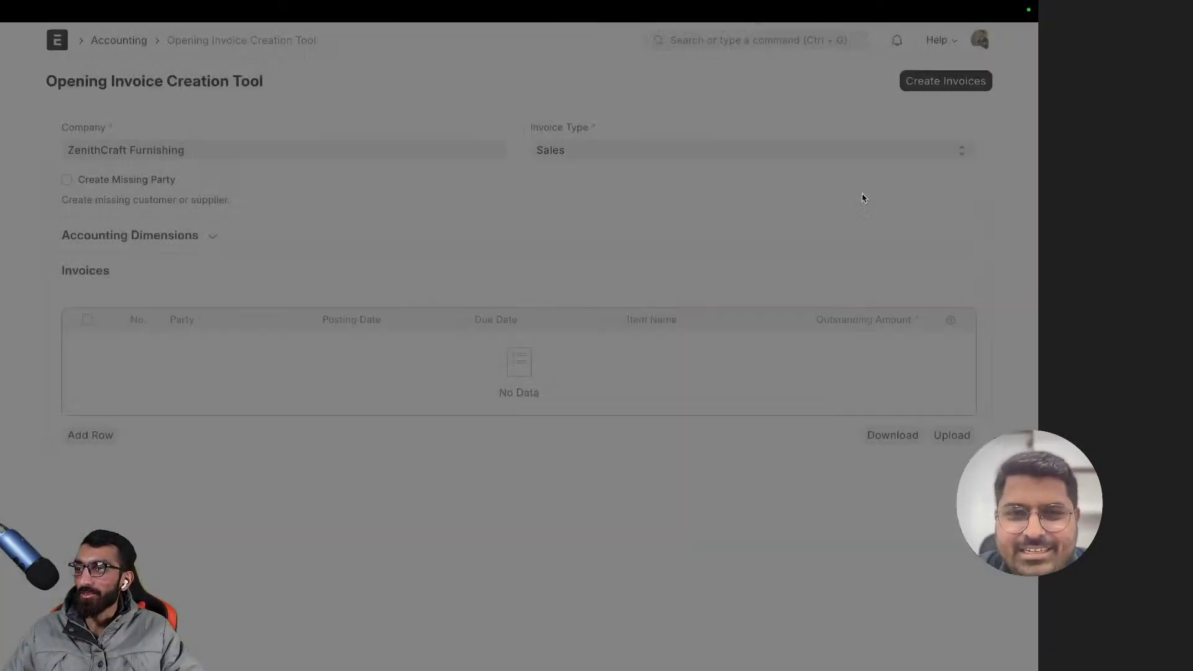
{"action": "left_click", "coordinate": [773, 41]}
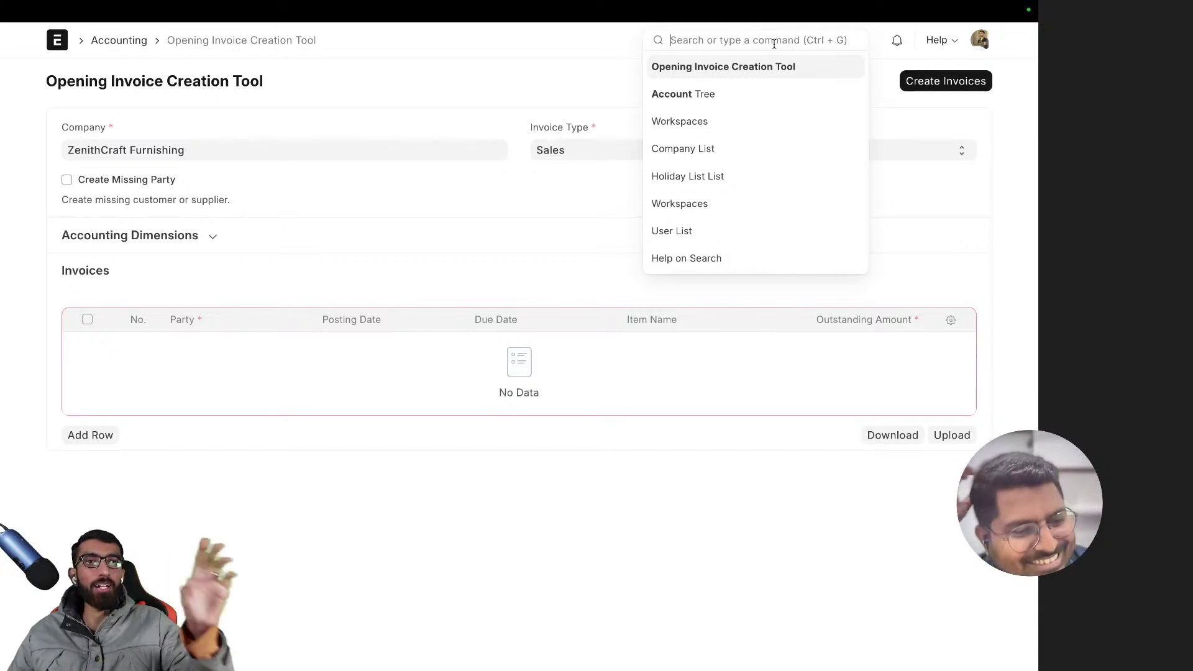
{"action": "type", "text": "compa"}
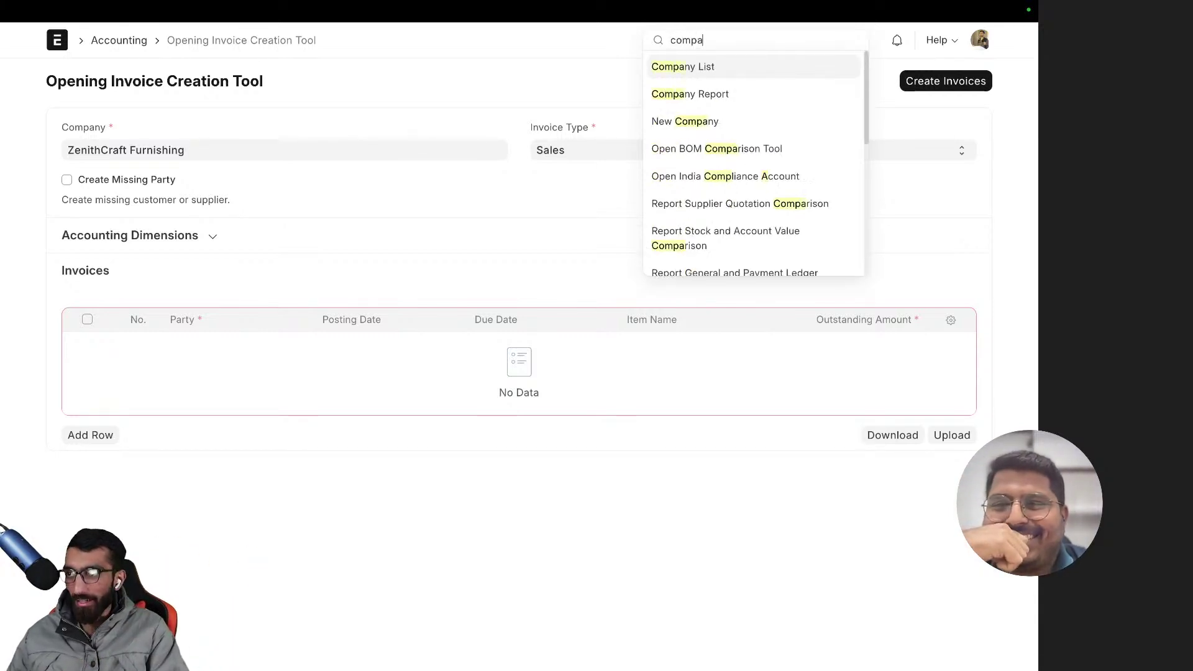
{"action": "key", "text": "Return"}
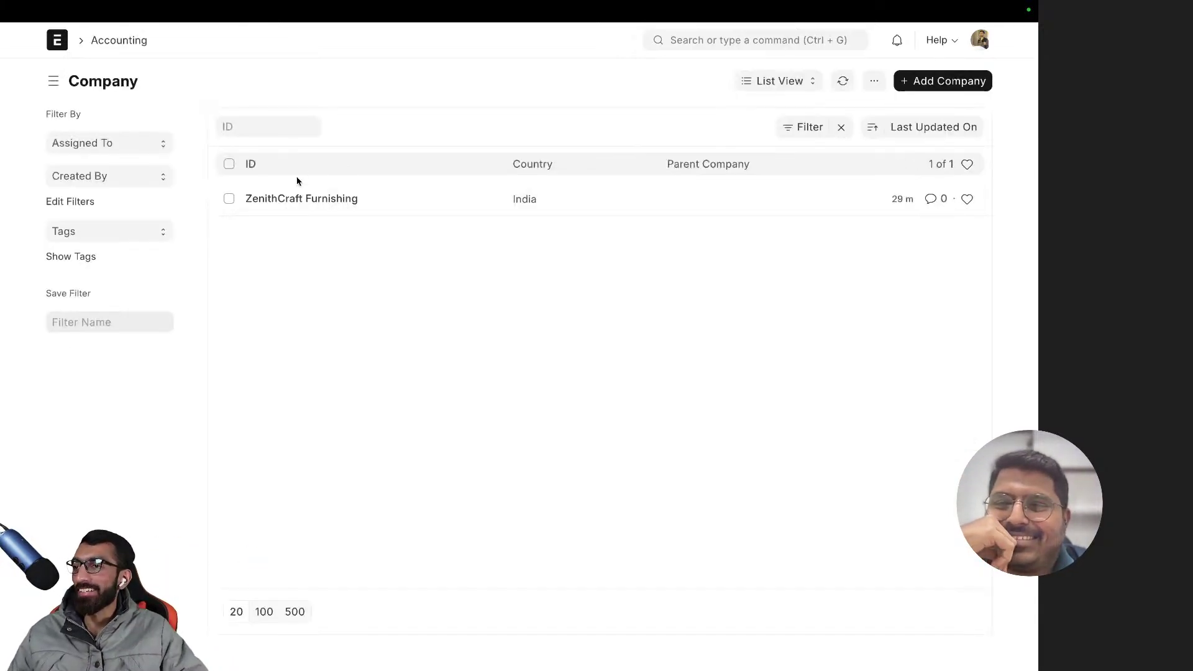
{"action": "left_click", "coordinate": [306, 197]}
- Clear the company's Buying and Selling credit limit to 0 and save
{"action": "left_click", "coordinate": [307, 127]}
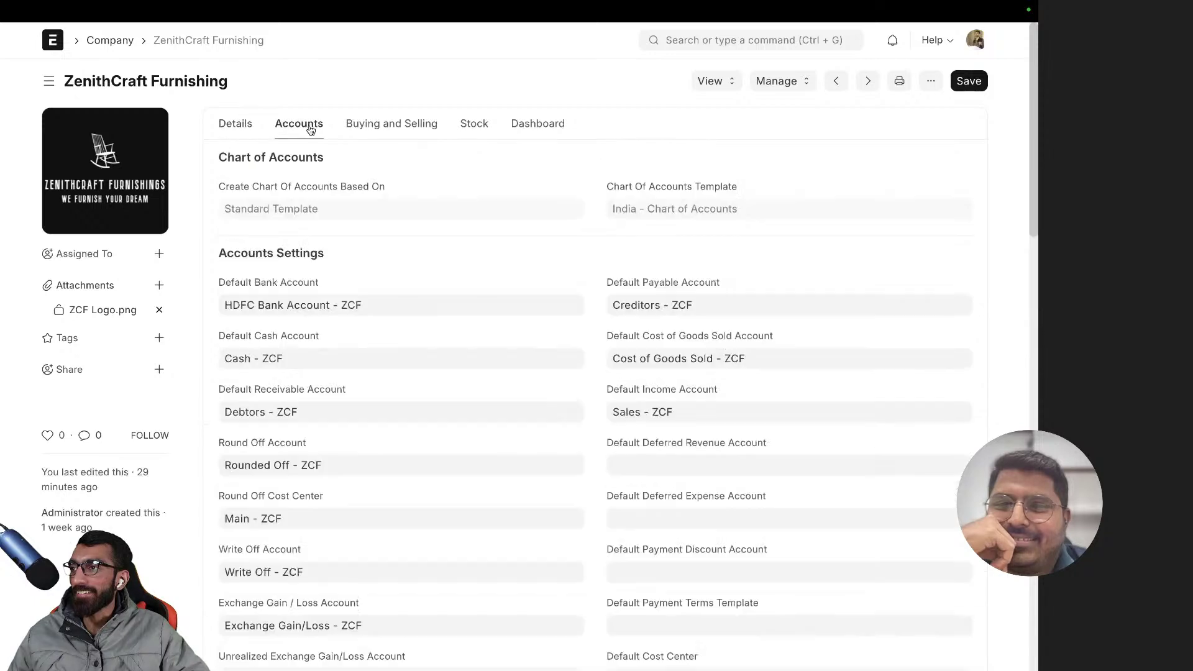
{"action": "left_click", "coordinate": [382, 125]}
{"action": "left_click", "coordinate": [693, 309]}
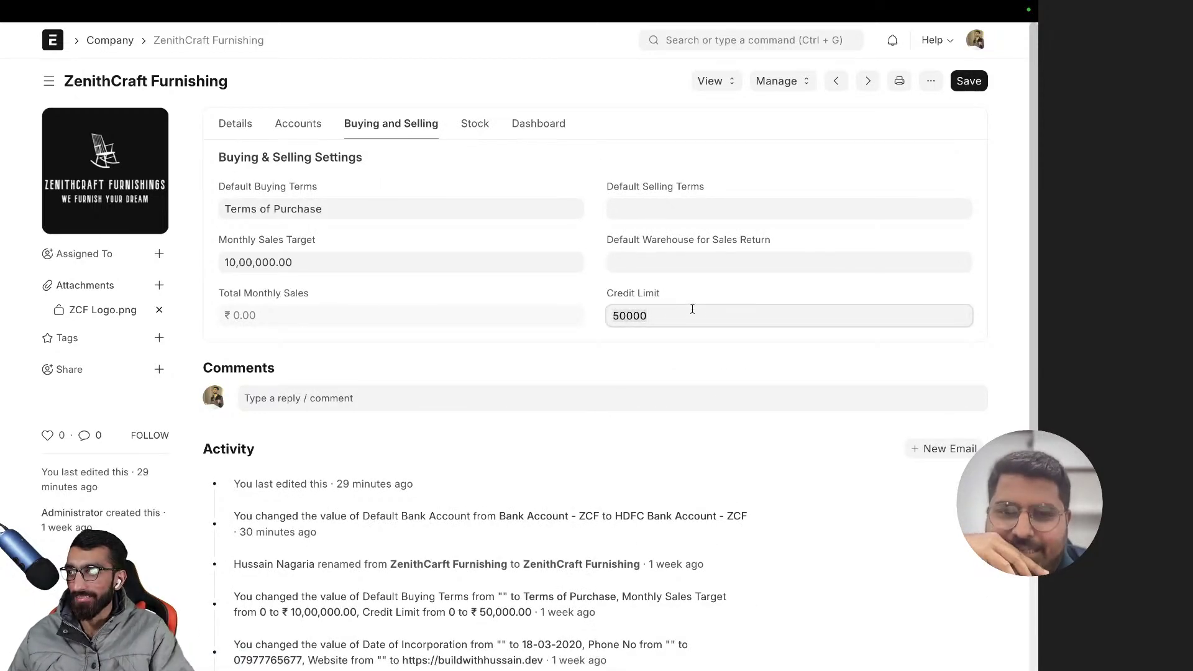
{"action": "type", "text": "5000000"}
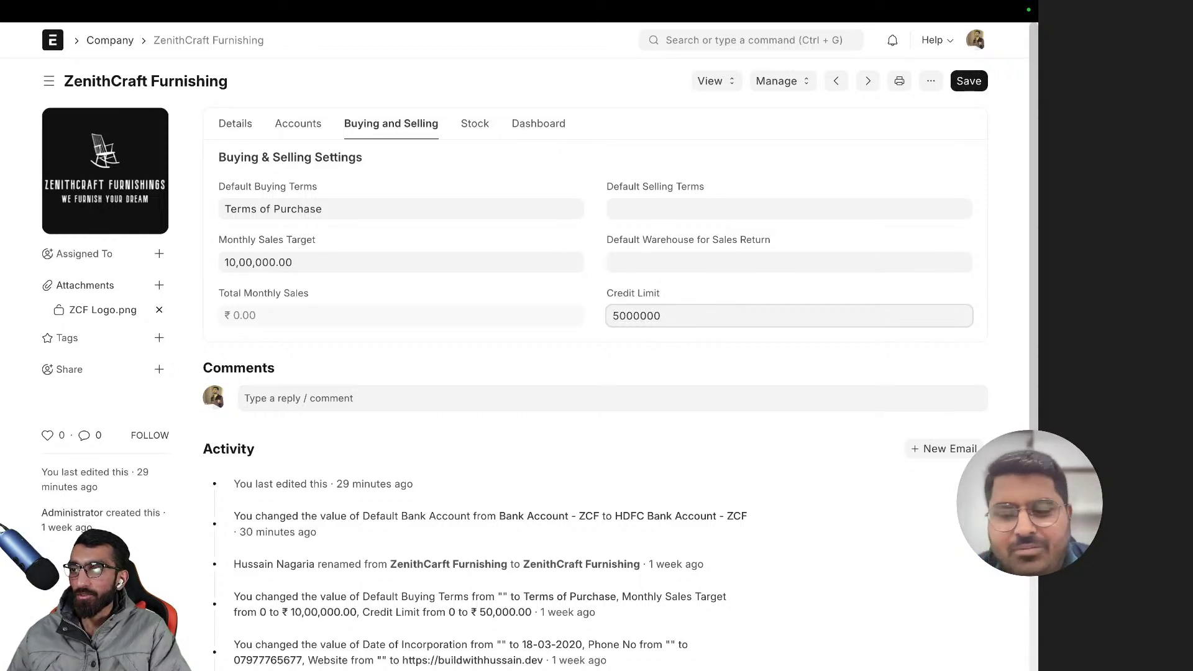
{"action": "left_click", "coordinate": [619, 373]}
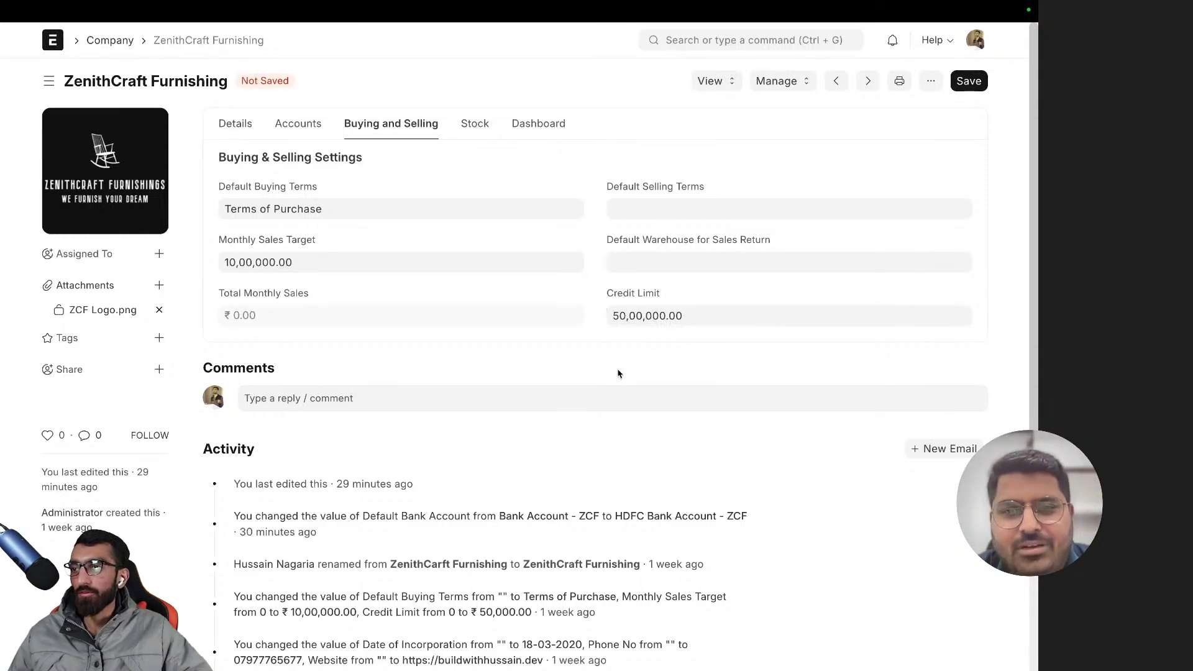
{"action": "left_click", "coordinate": [660, 320]}
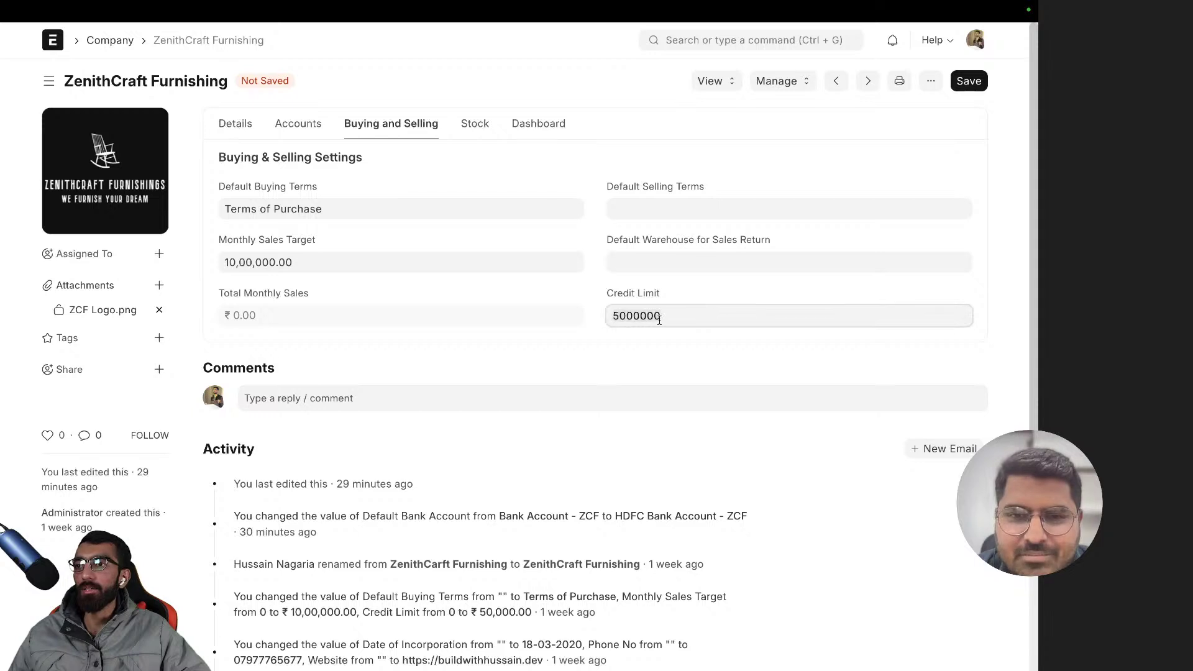
{"action": "key", "text": "BackSpace"}
{"action": "left_click", "coordinate": [985, 112]}
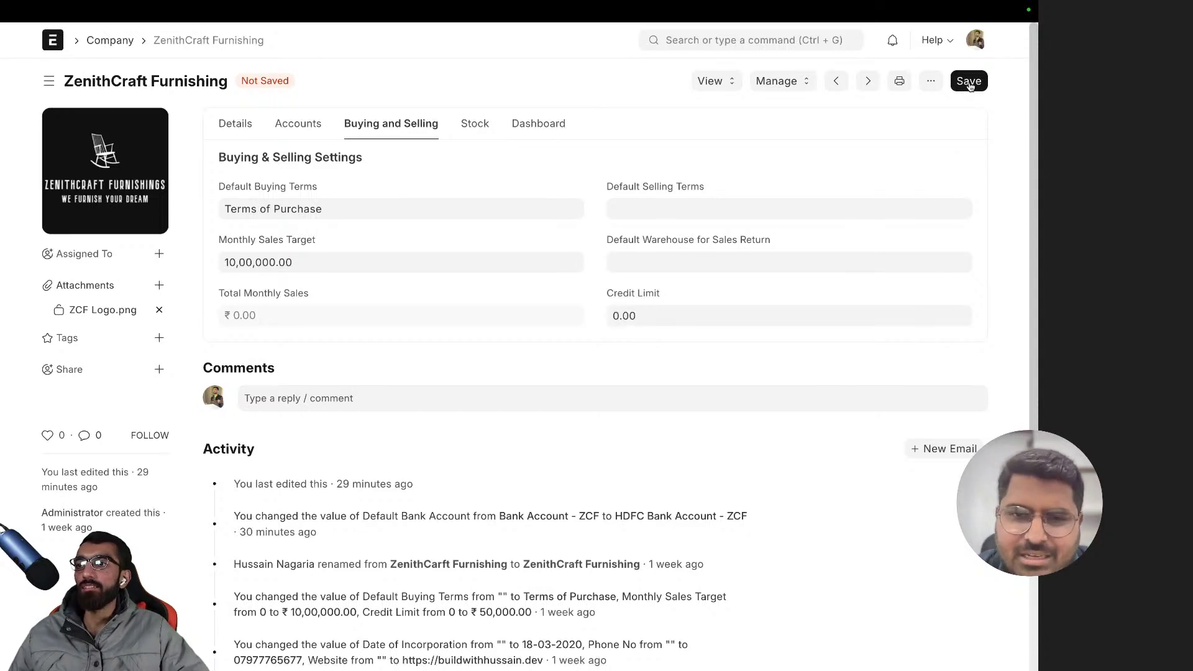
{"action": "left_click", "coordinate": [969, 82]}
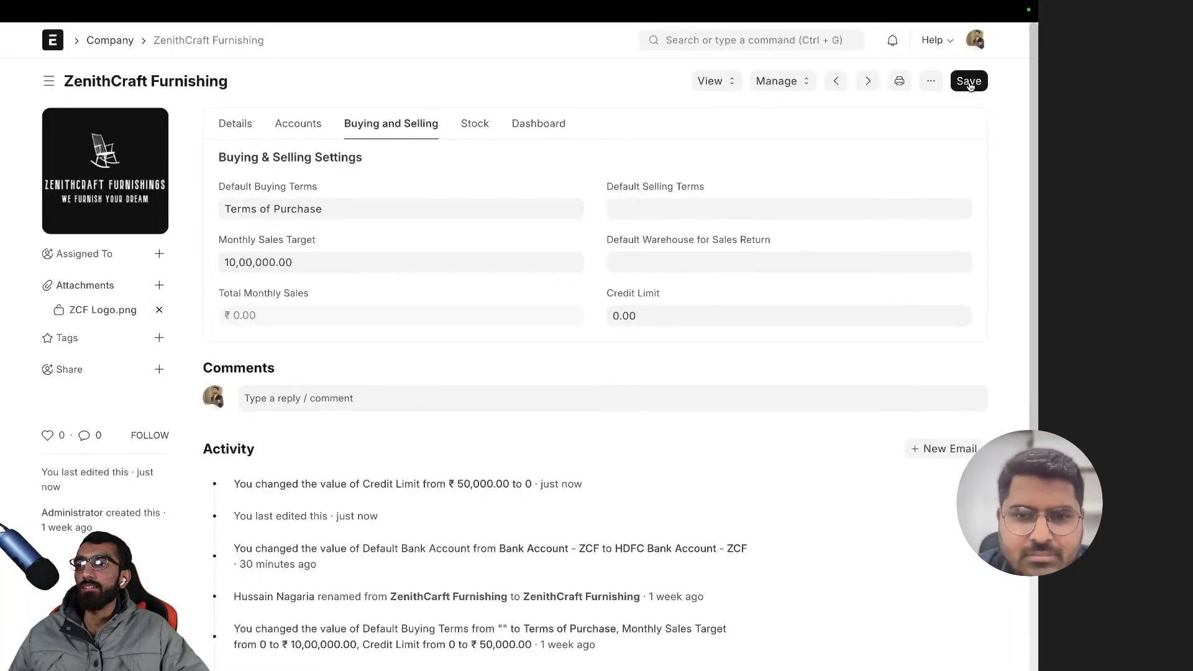
{"action": "scroll", "coordinate": [615, 326], "scroll_direction": "left", "scroll_amount": 5}
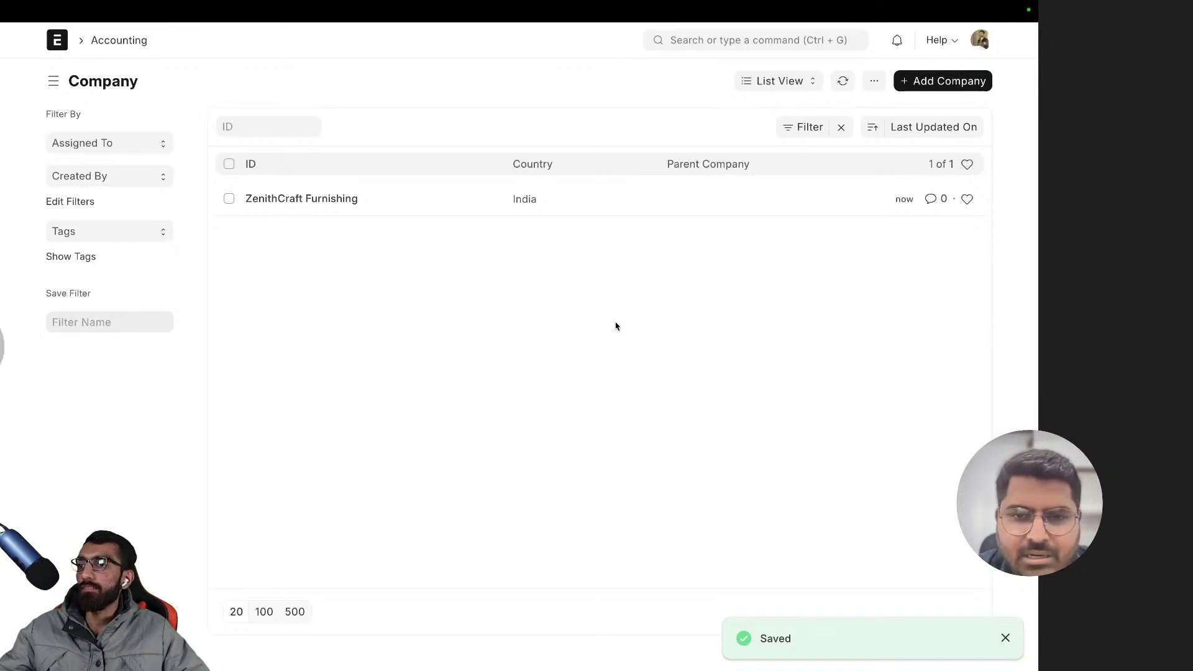
{"action": "scroll", "coordinate": [615, 326], "scroll_direction": "left", "scroll_amount": 5}
- Add an invoice row for Modern Office Solutions Pvt. Ltd. with invoice number INV2459
{"action": "left_click", "coordinate": [75, 442]}
{"action": "left_click", "coordinate": [228, 347]}
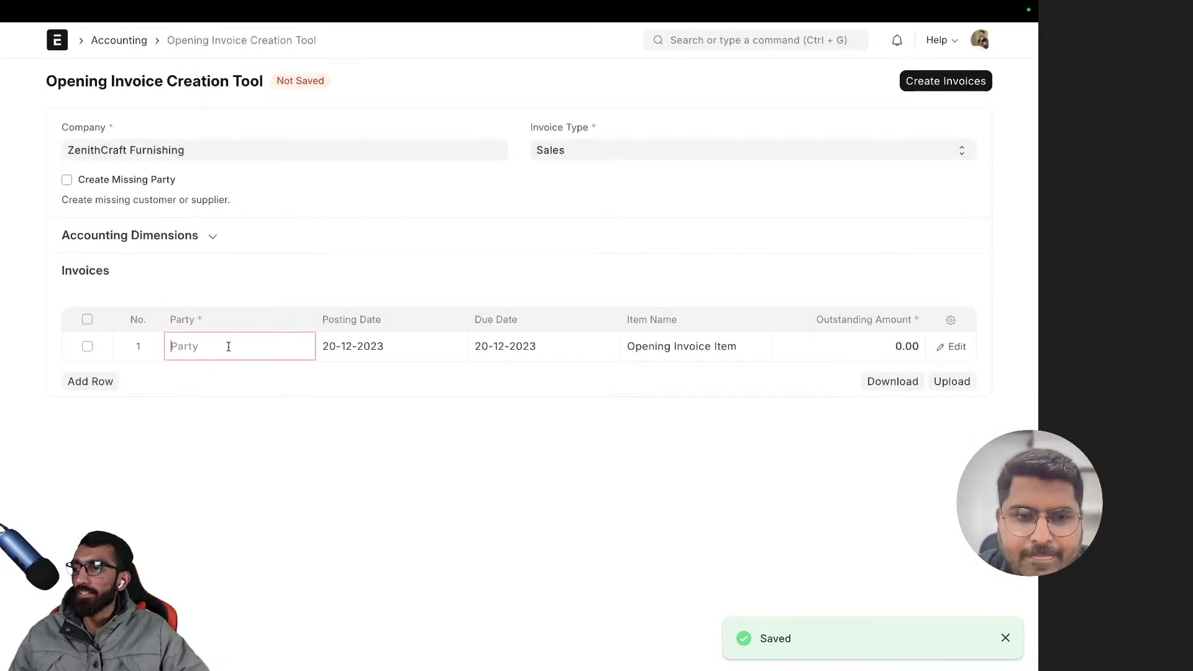
{"action": "left_click", "coordinate": [229, 407]}
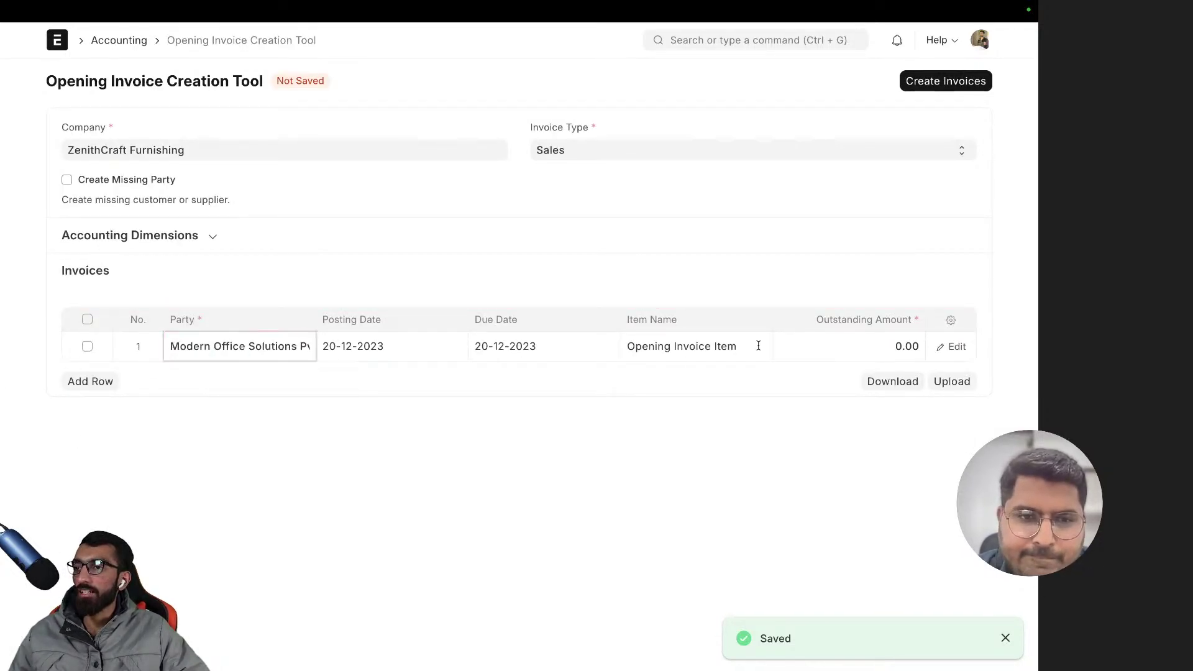
{"action": "left_click", "coordinate": [957, 347]}
{"action": "left_click", "coordinate": [212, 196]}
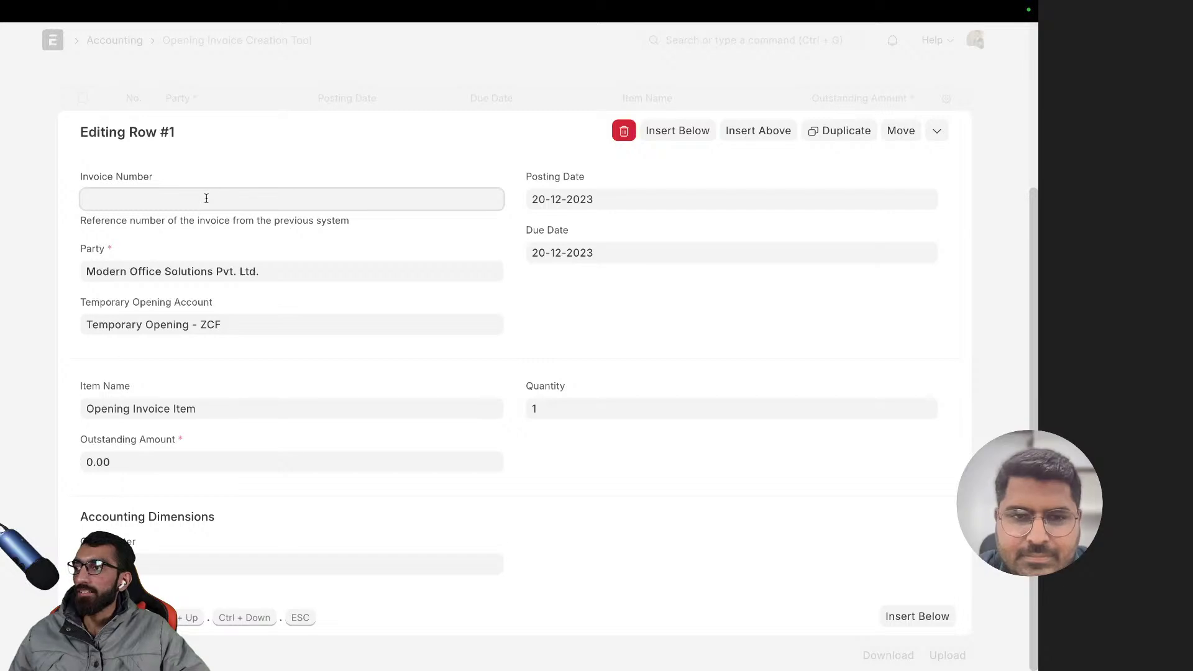
{"action": "type", "text": "INV2459"}
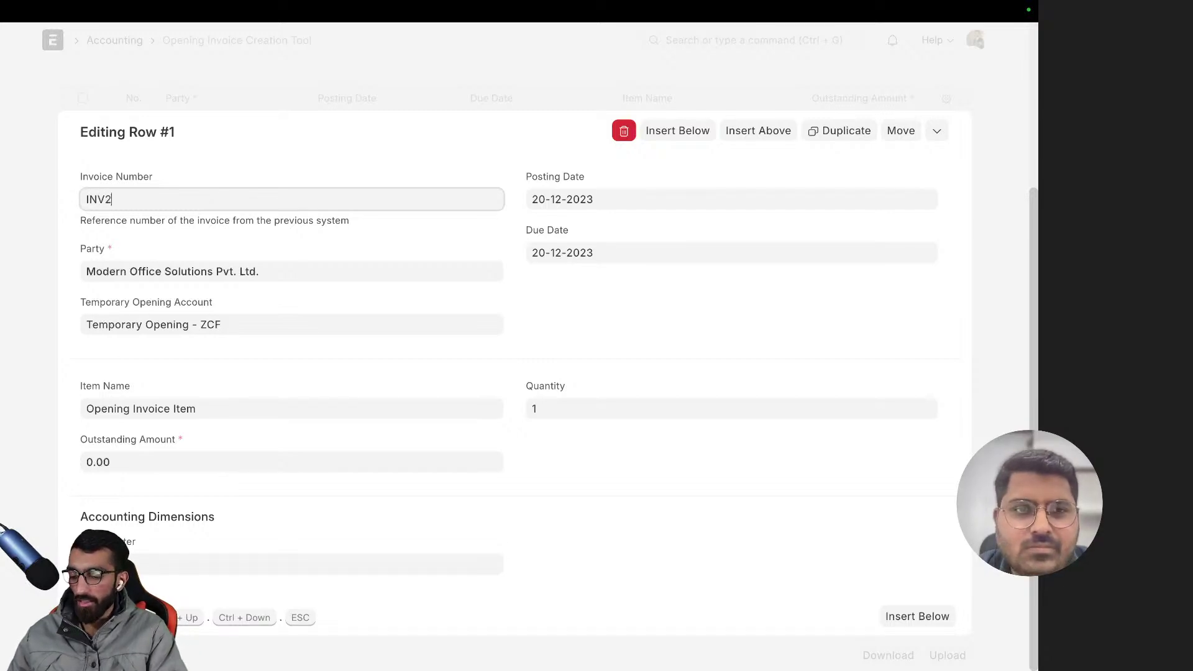
- Set outstanding amount 100000 and a suggested cost center, then create the invoices
{"action": "left_click", "coordinate": [175, 463]}
{"action": "type", "text": "10000"}
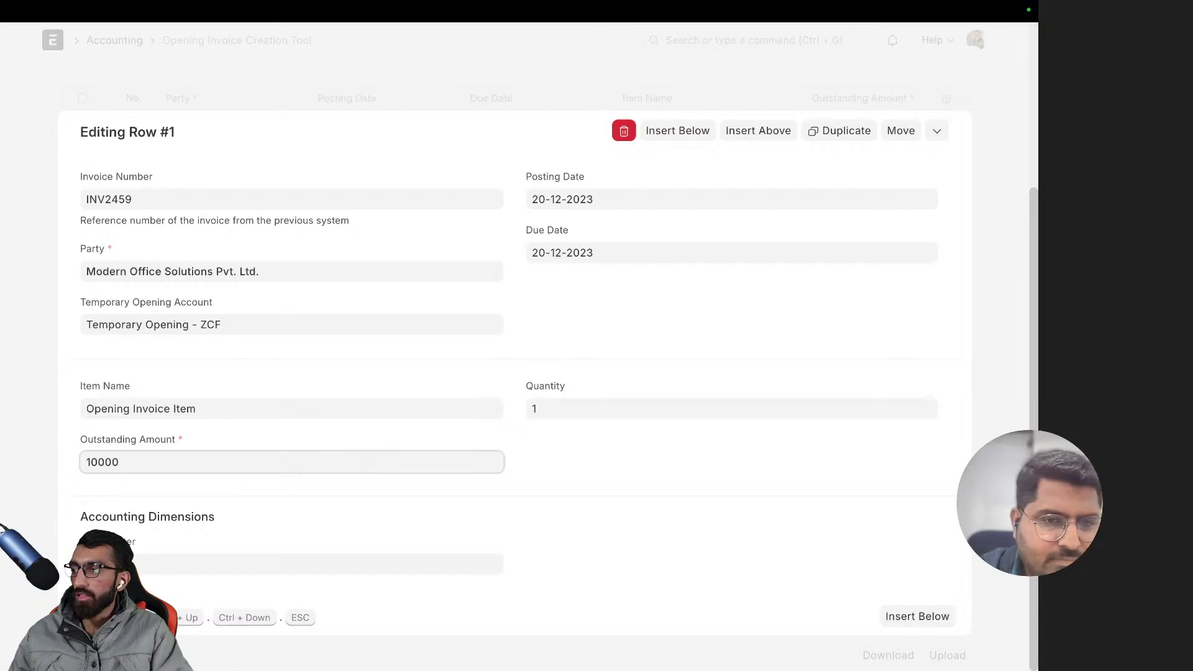
{"action": "type", "text": "0"}
{"action": "left_click", "coordinate": [179, 564]}
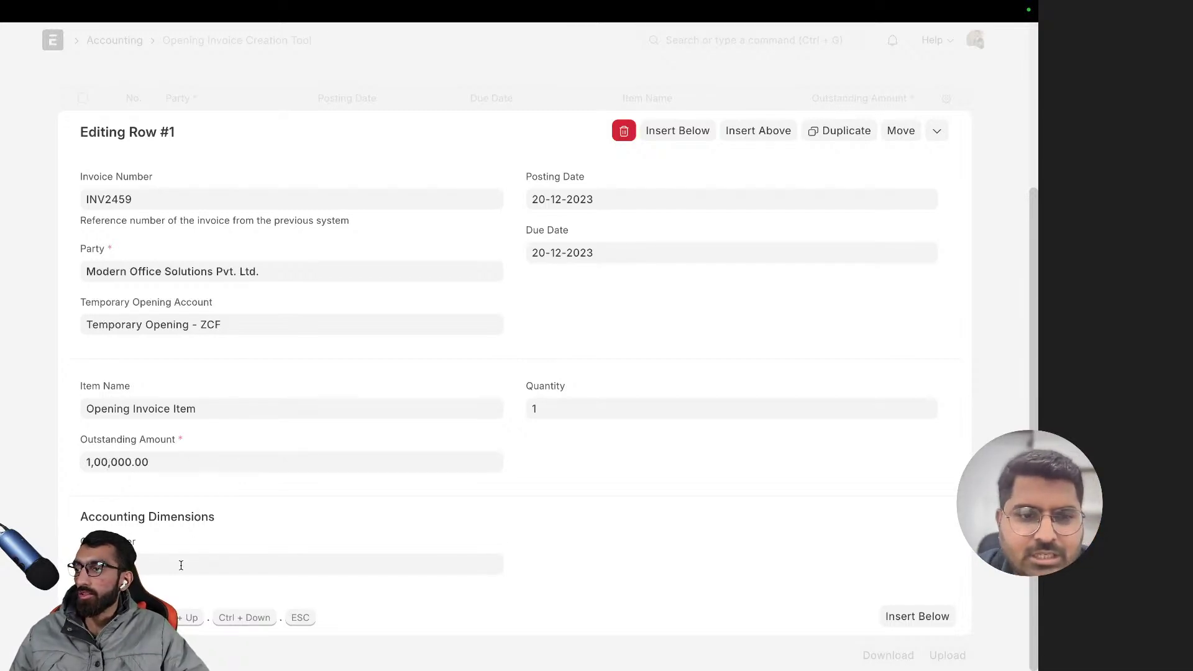
{"action": "key", "text": "Down"}
{"action": "key", "text": "Down"}
{"action": "key", "text": "Down"}
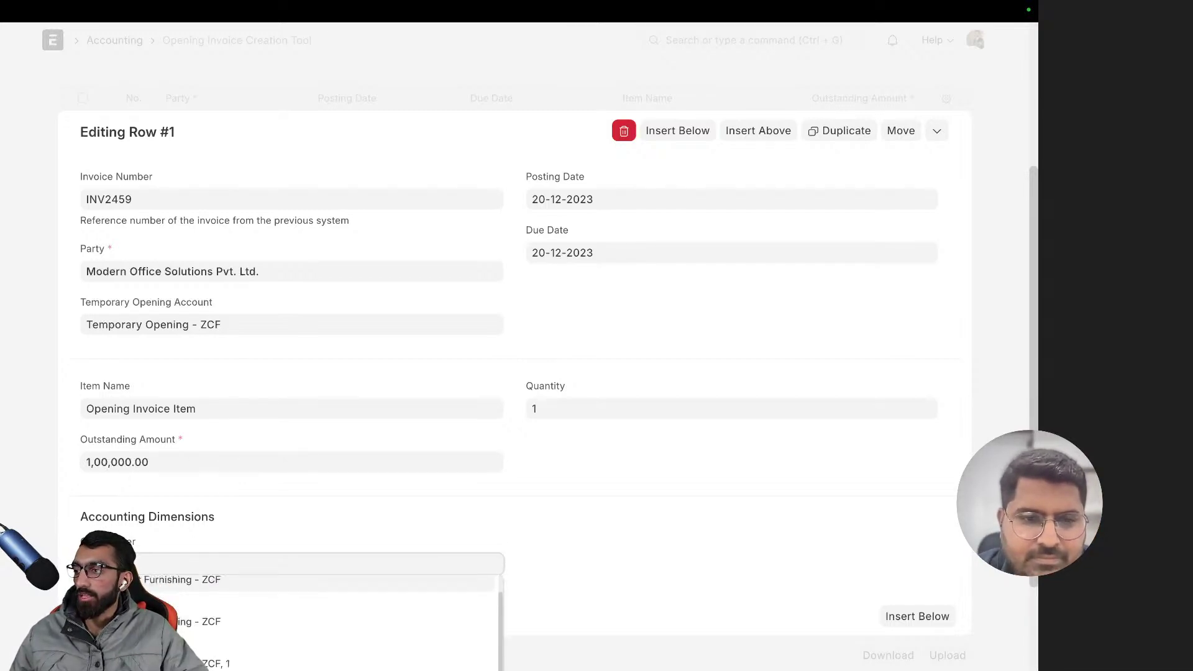
{"action": "key", "text": "Return"}
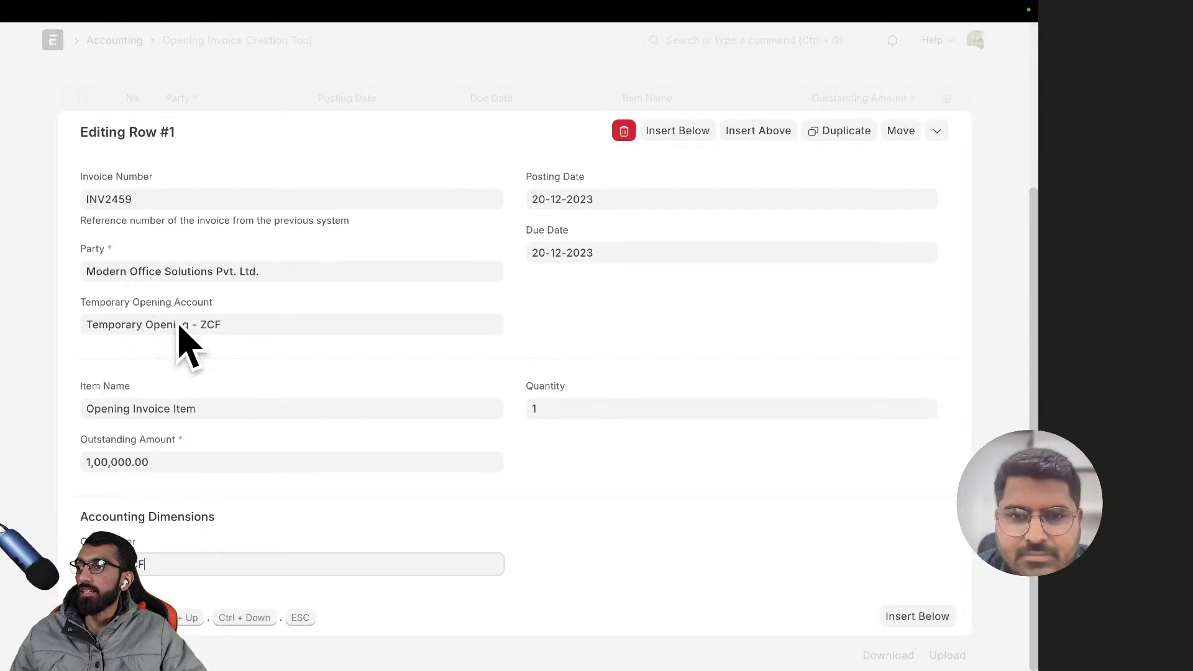
{"action": "left_click", "coordinate": [644, 492]}
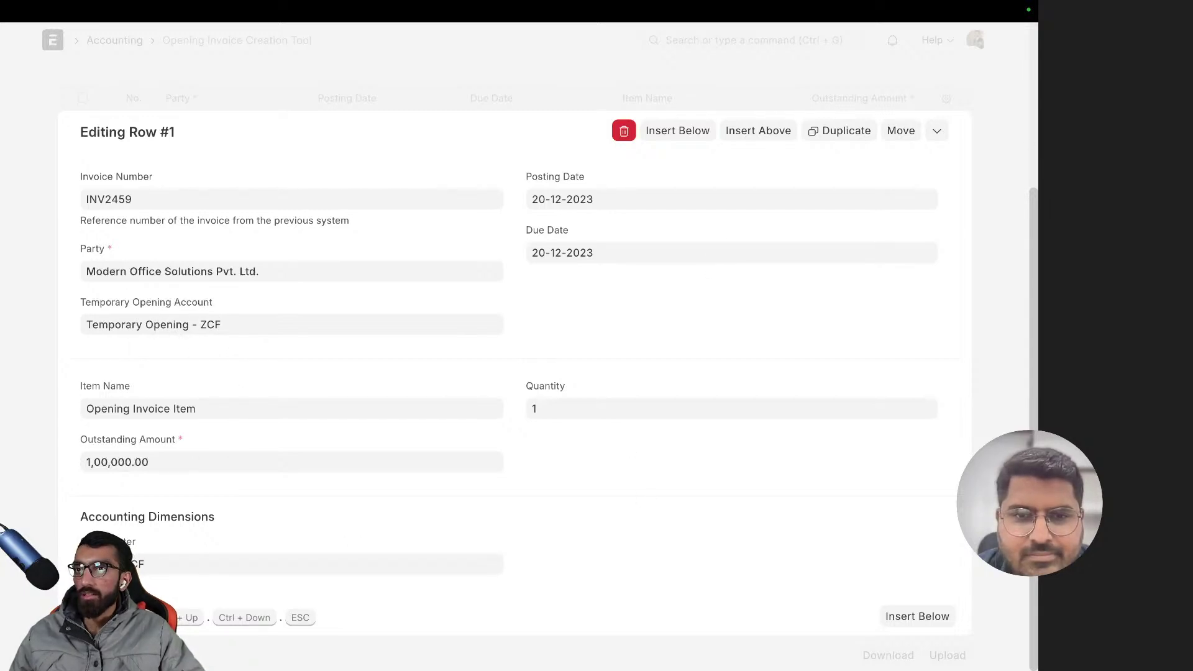
{"action": "left_click", "coordinate": [992, 148]}
{"action": "left_click", "coordinate": [932, 84]}
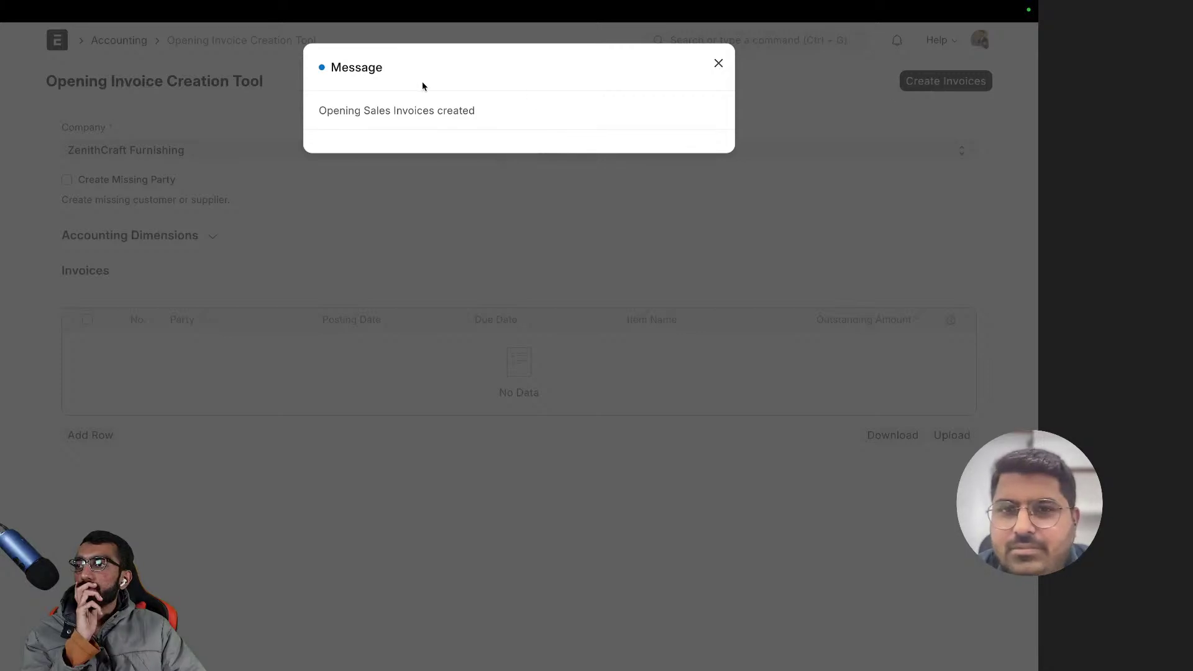
- Dismiss the success message and open the Sales Invoice list by searching 'sales in'
{"action": "left_click_drag", "start_coordinate": [343, 107], "coordinate": [482, 117]}
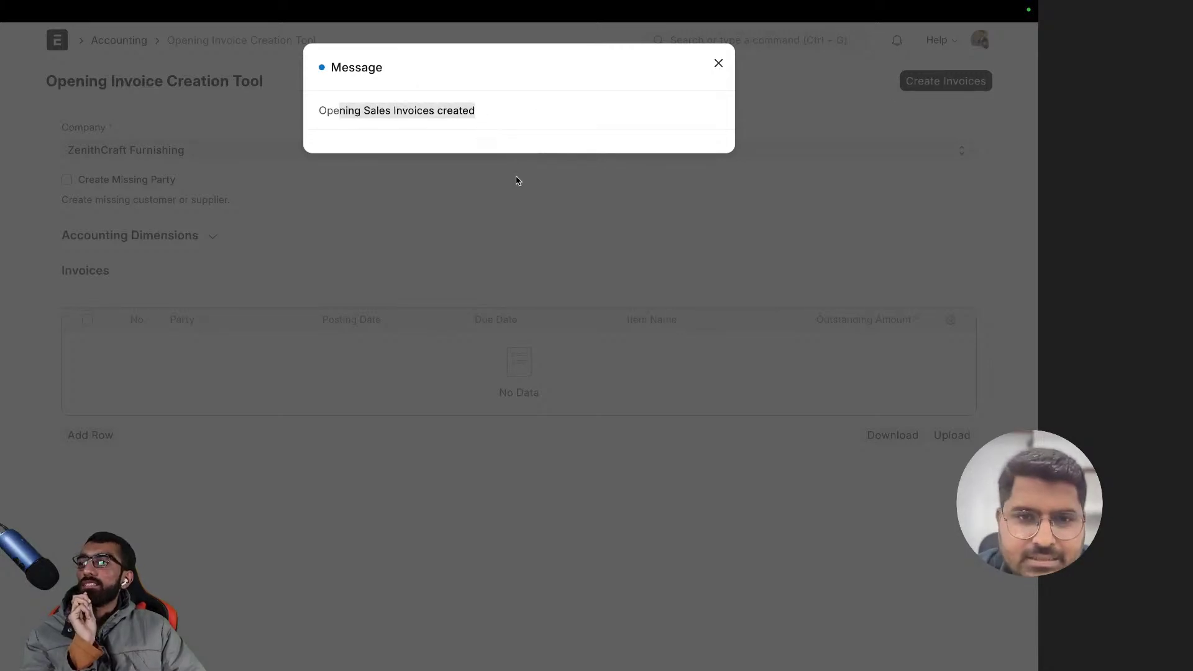
{"action": "left_click", "coordinate": [512, 205]}
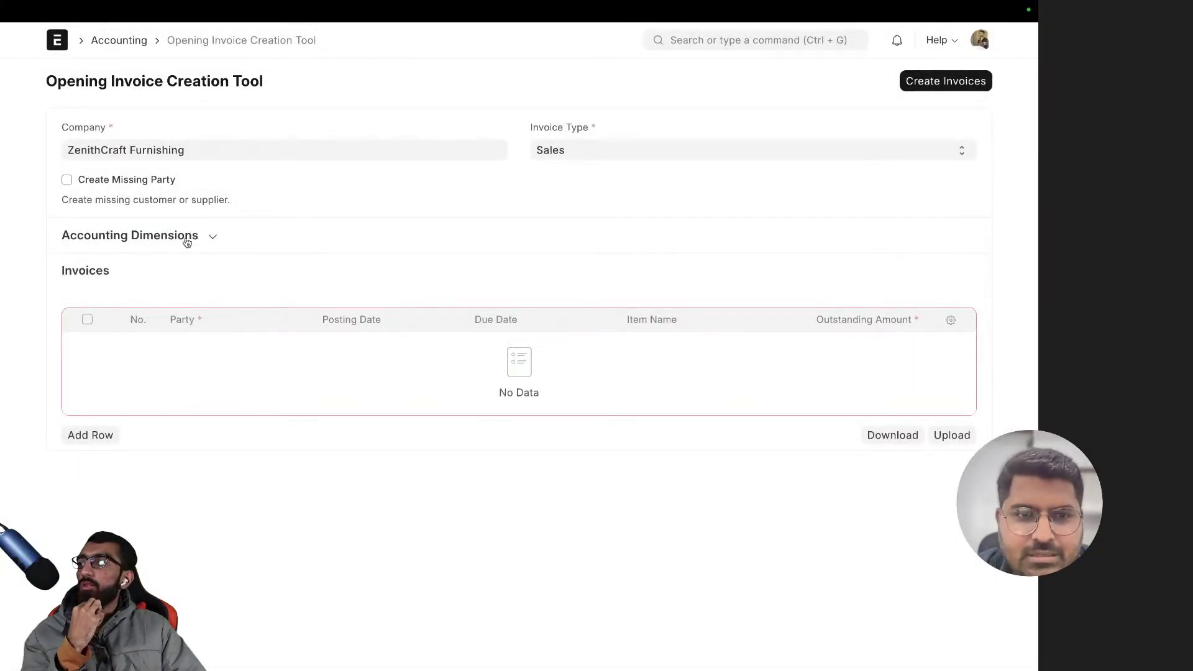
{"action": "left_click", "coordinate": [186, 242]}
{"action": "left_click", "coordinate": [691, 43]}
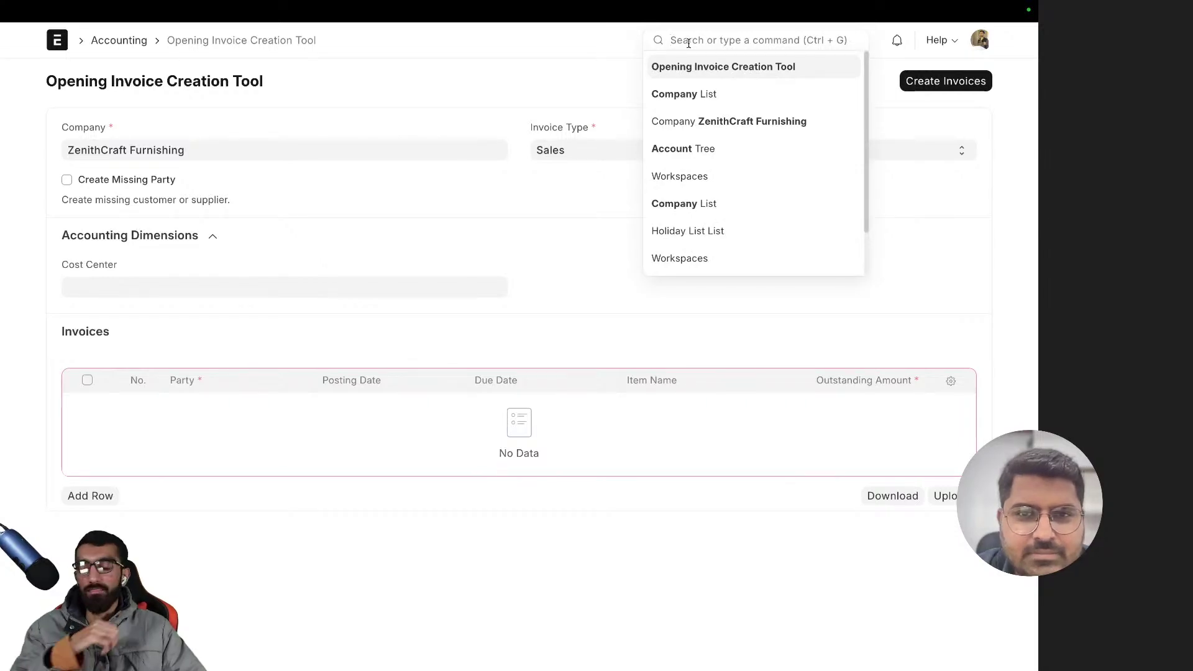
{"action": "type", "text": "sales in"}
{"action": "key", "text": "Return"}
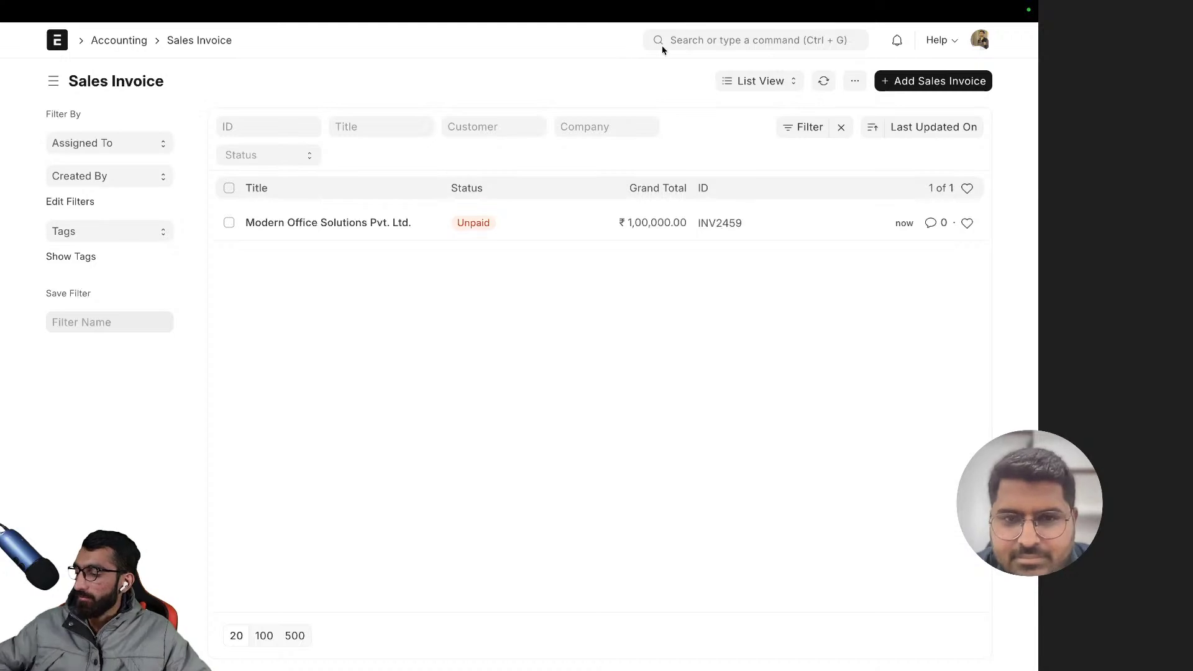
- Open invoice INV2459, review its items and totals, then show the More Info tab
{"action": "left_click", "coordinate": [379, 225]}
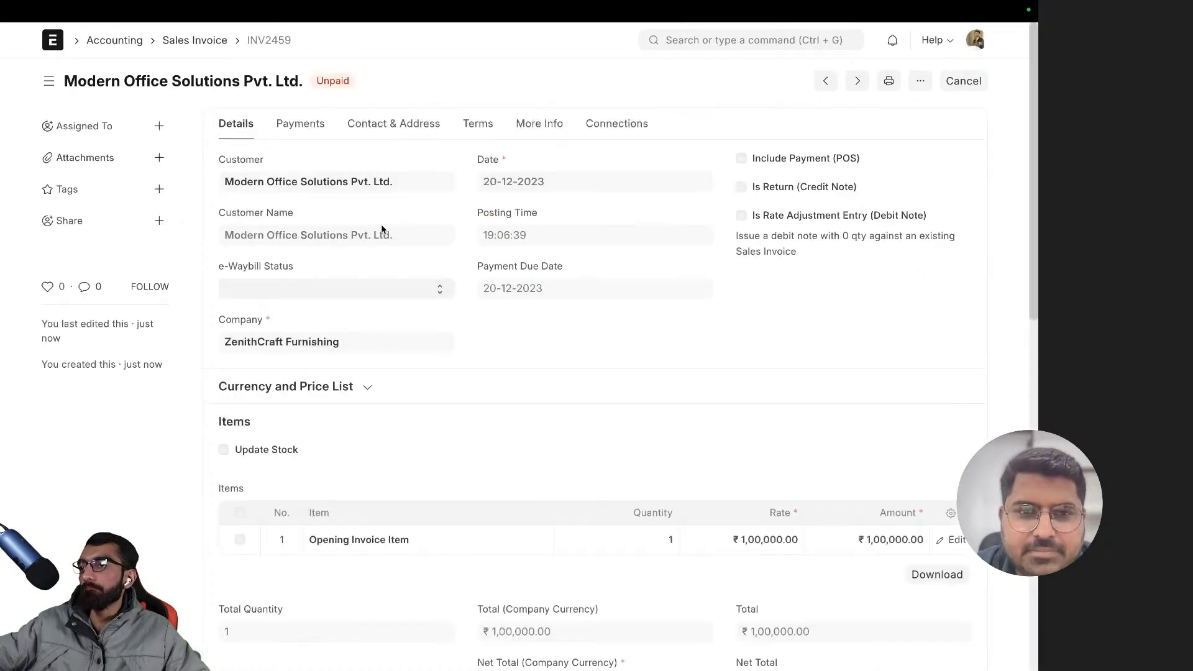
{"action": "scroll", "coordinate": [343, 245], "scroll_direction": "down", "scroll_amount": 1}
{"action": "scroll", "coordinate": [341, 248], "scroll_direction": "up", "scroll_amount": 1}
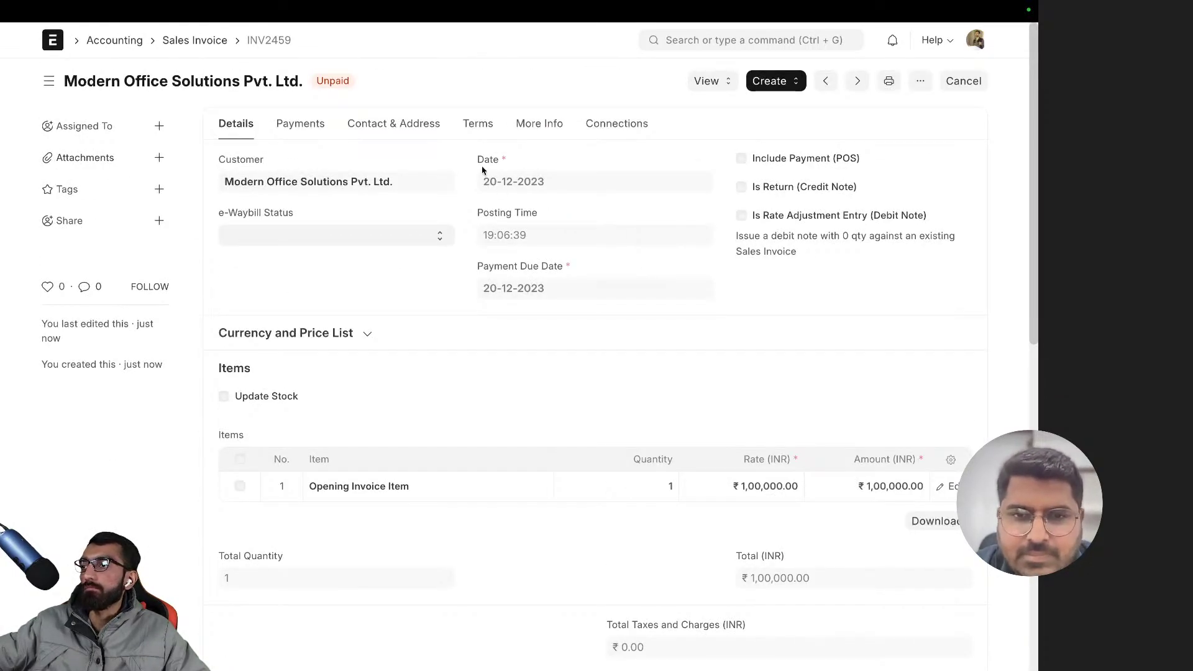
{"action": "left_click_drag", "start_coordinate": [545, 214], "coordinate": [479, 214]}
{"action": "left_click", "coordinate": [550, 204]}
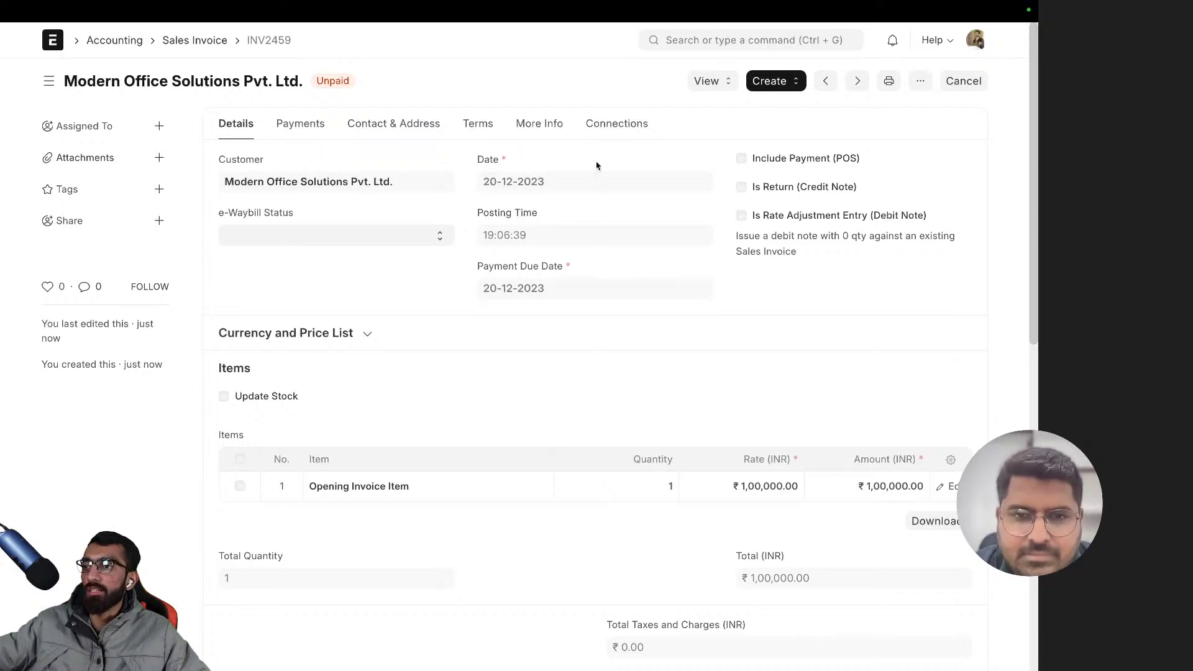
{"action": "mouse_move", "coordinate": [973, 3]}
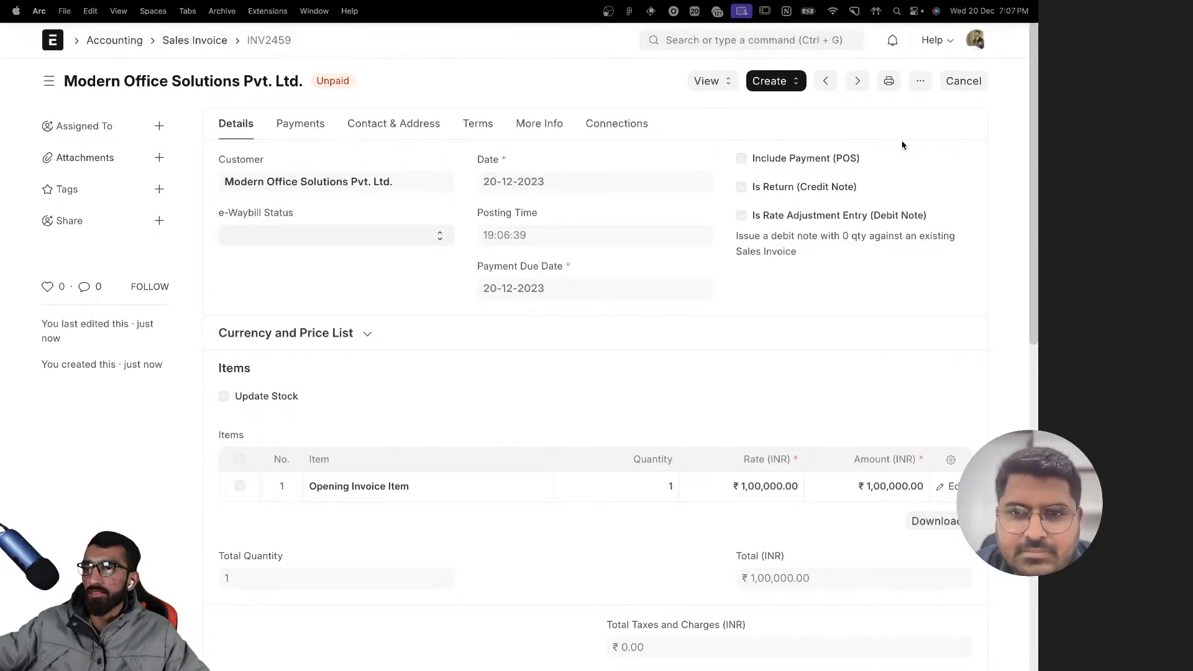
{"action": "scroll", "coordinate": [398, 276], "scroll_direction": "down", "scroll_amount": 4}
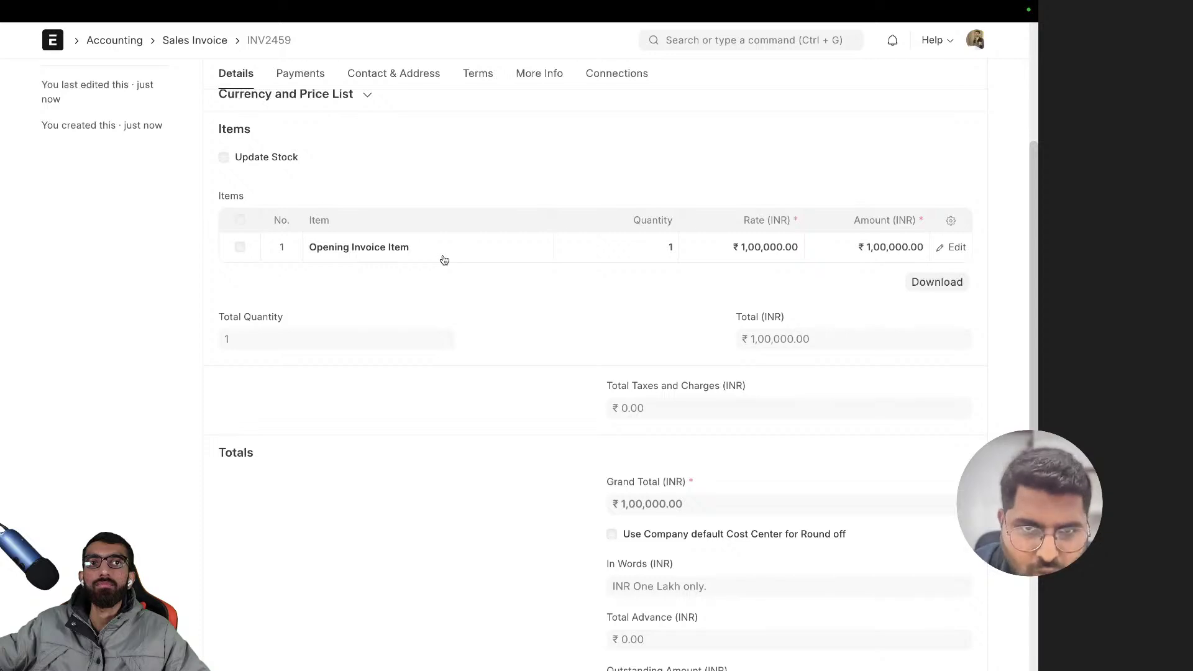
{"action": "scroll", "coordinate": [569, 333], "scroll_direction": "down", "scroll_amount": 3}
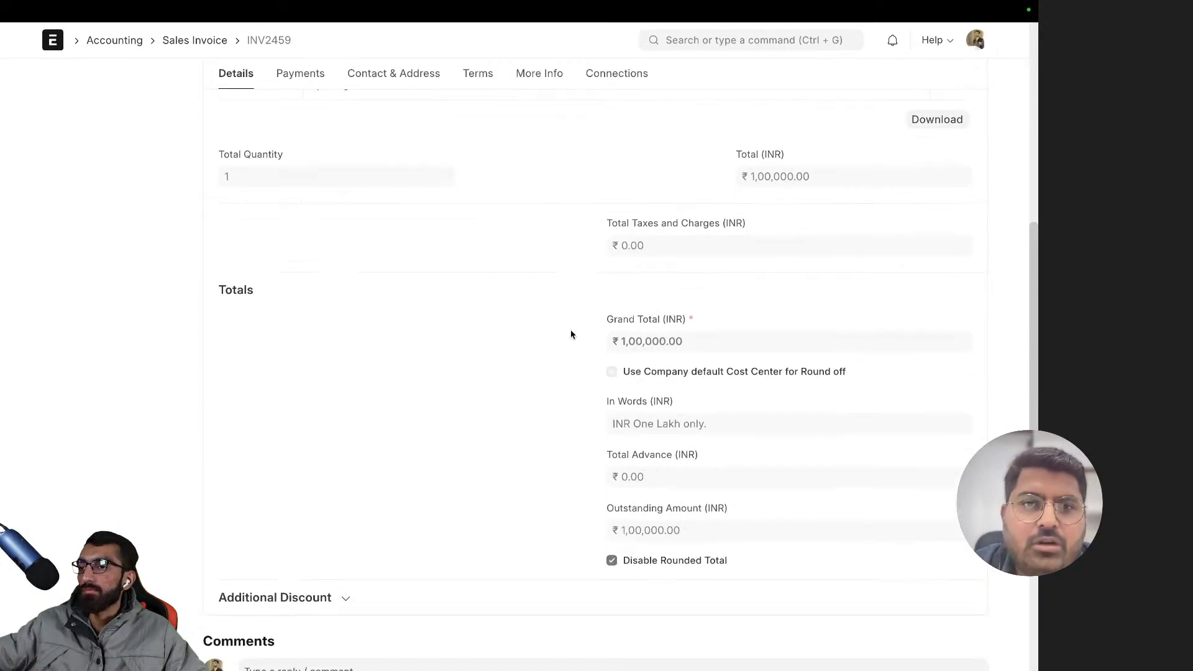
{"action": "scroll", "coordinate": [572, 335], "scroll_direction": "up", "scroll_amount": 1}
{"action": "scroll", "coordinate": [572, 334], "scroll_direction": "up", "scroll_amount": 6}
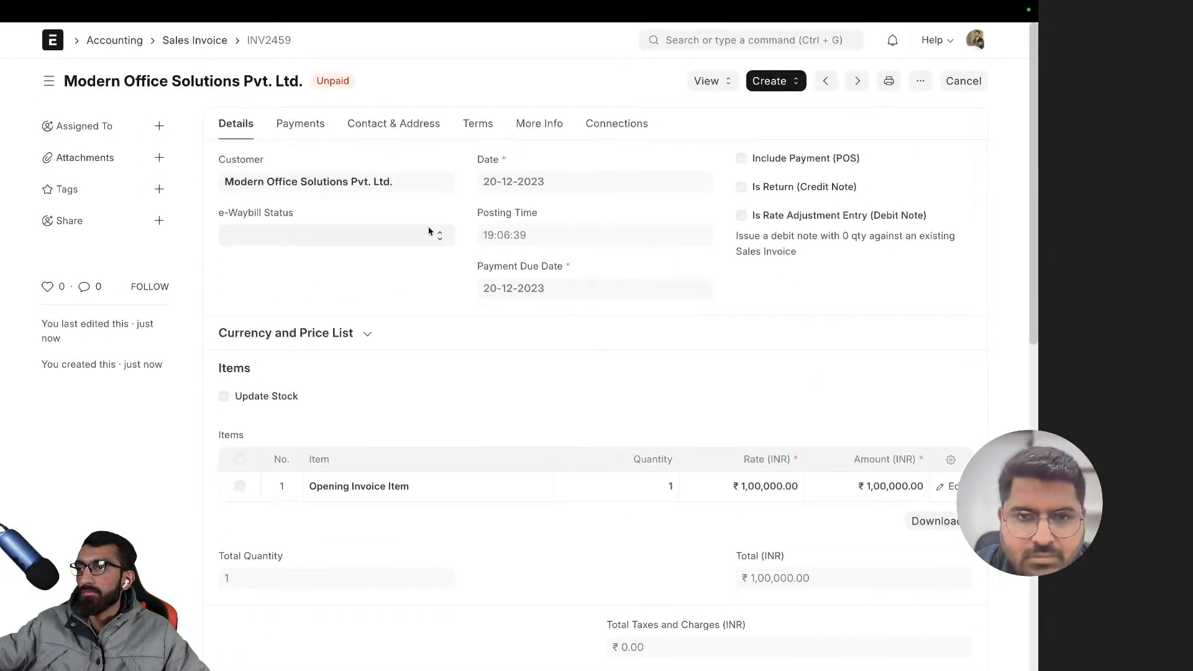
{"action": "left_click", "coordinate": [529, 128]}
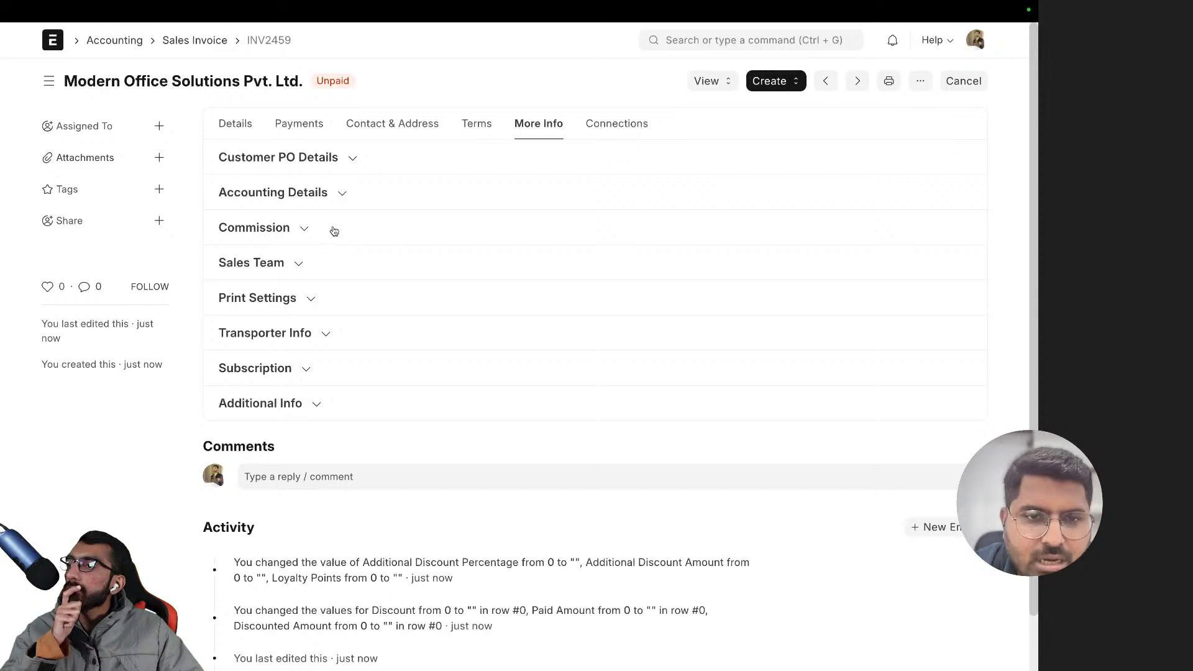
- Expand Accounting Details, view the Debtors - ZCF account, then expand Customer PO Details
{"action": "left_click", "coordinate": [312, 204]}
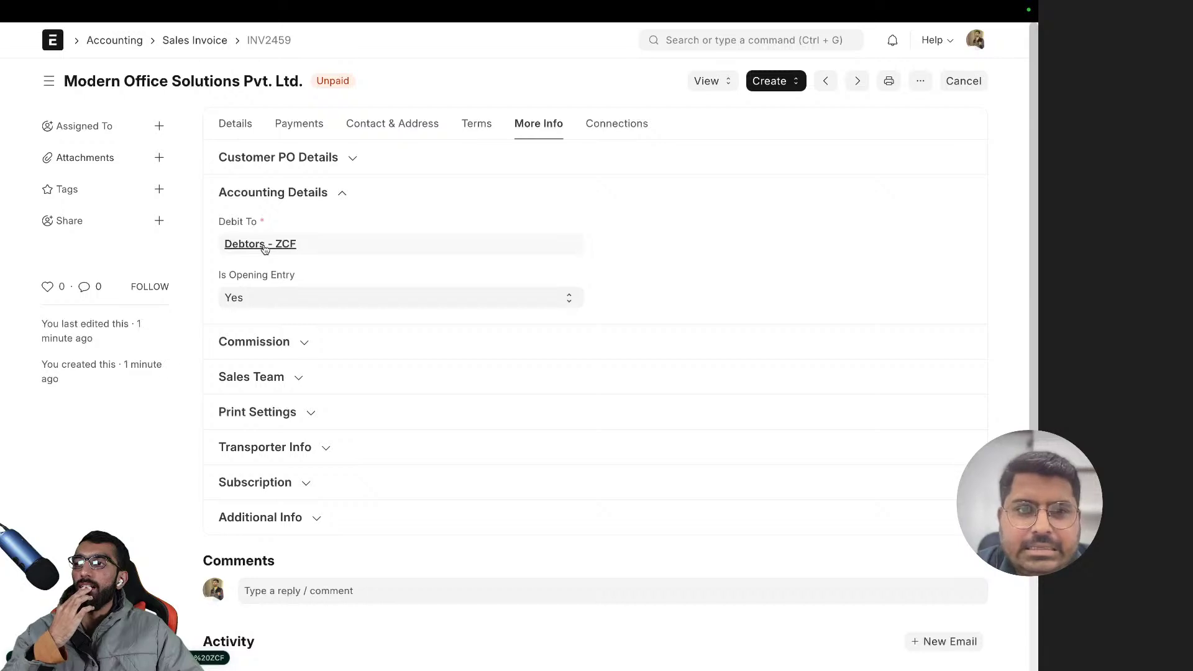
{"action": "left_click", "coordinate": [264, 245]}
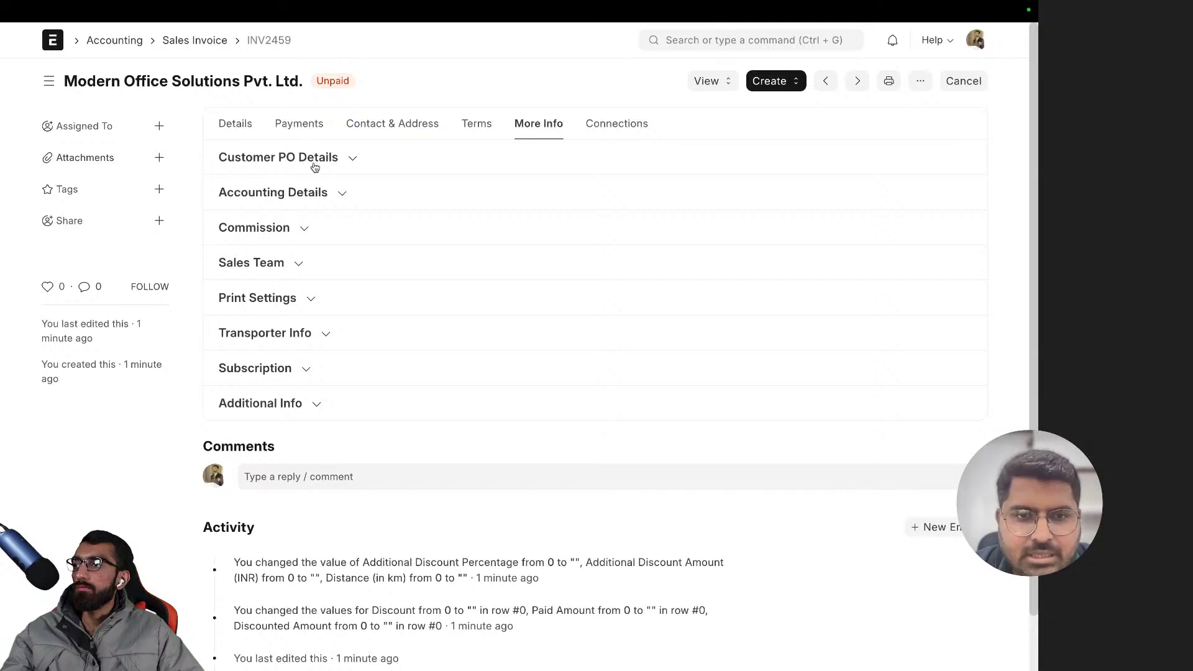
{"action": "left_click", "coordinate": [289, 162]}
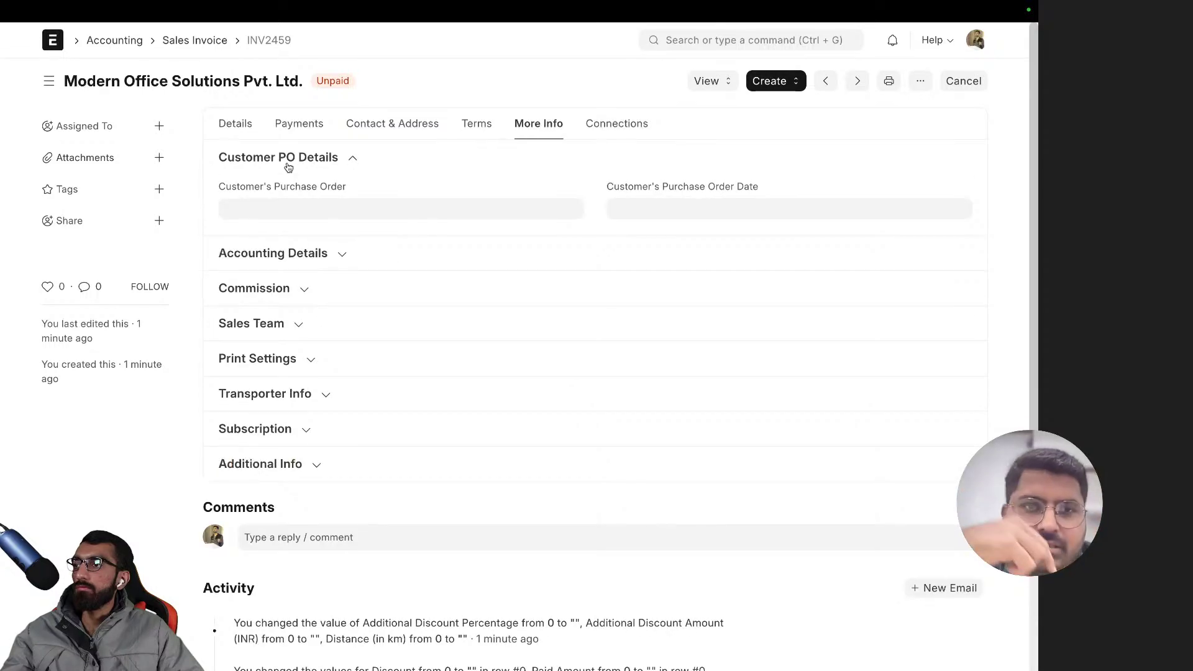
- Review the invoice's Payments tab, expanding and collapsing Advance Payments and Loyalty Points
{"action": "left_click", "coordinate": [284, 256]}
{"action": "left_click", "coordinate": [300, 126]}
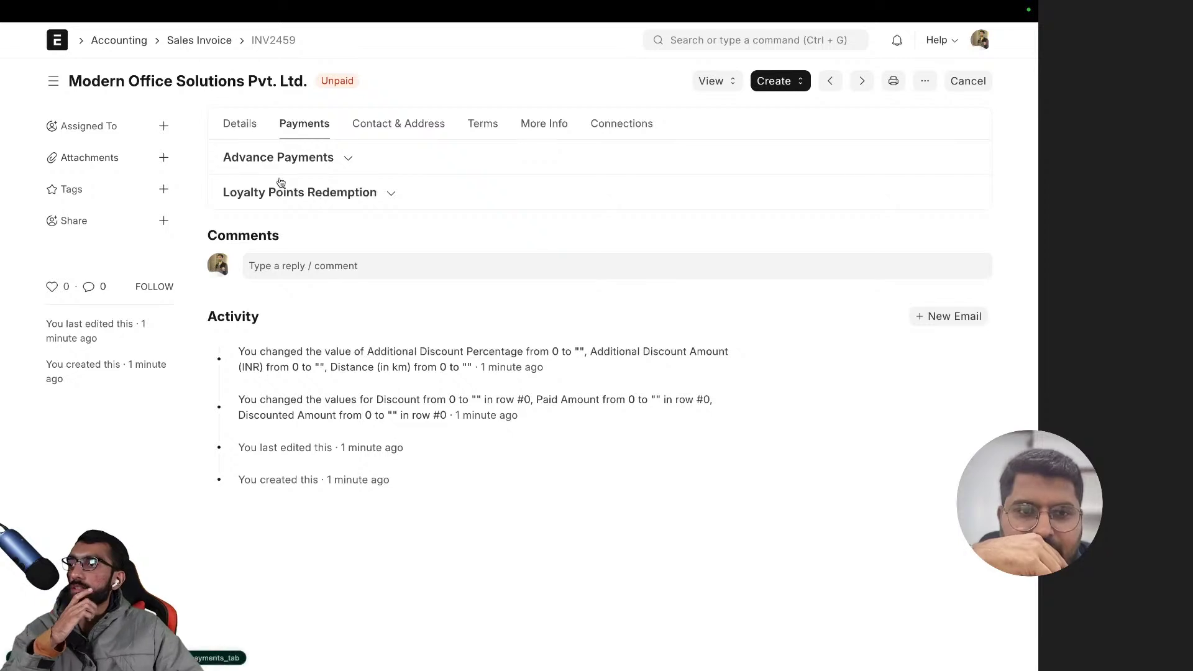
{"action": "left_click", "coordinate": [283, 160]}
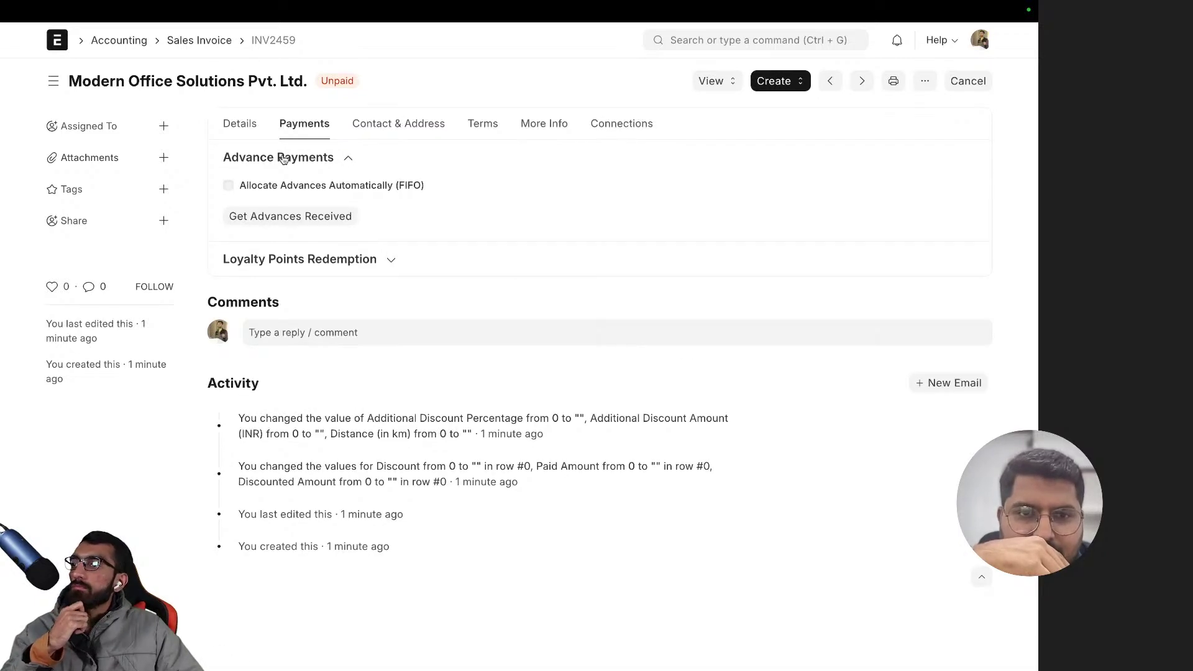
{"action": "left_click", "coordinate": [312, 265]}
{"action": "left_click", "coordinate": [328, 165]}
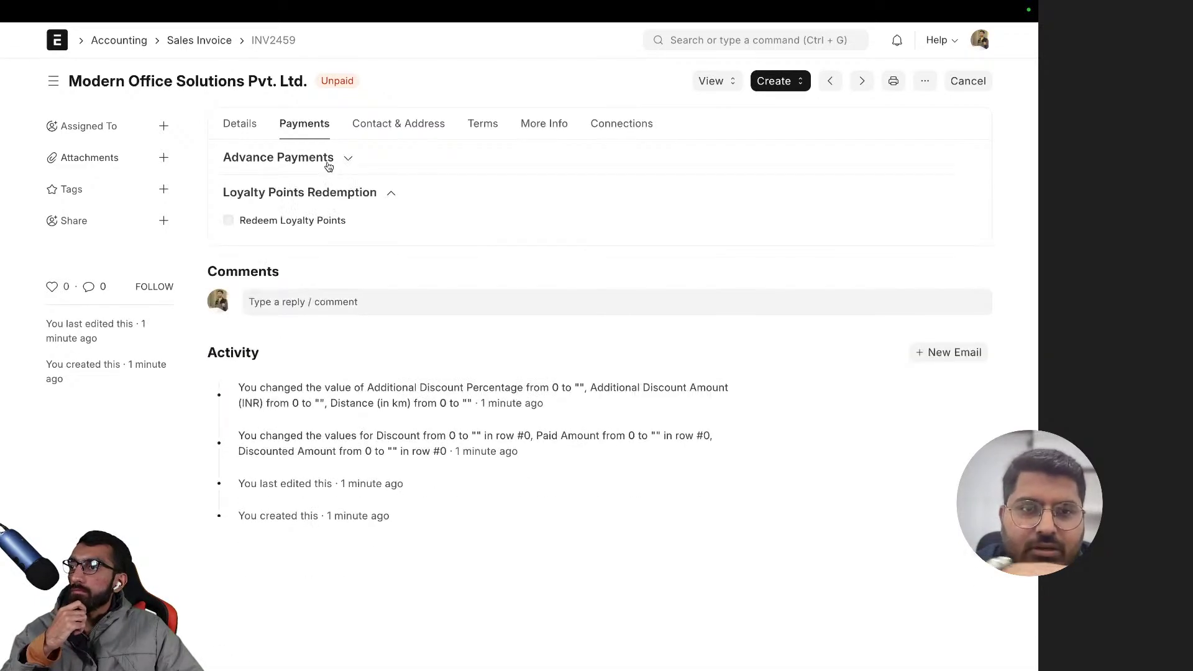
{"action": "left_click", "coordinate": [328, 193]}
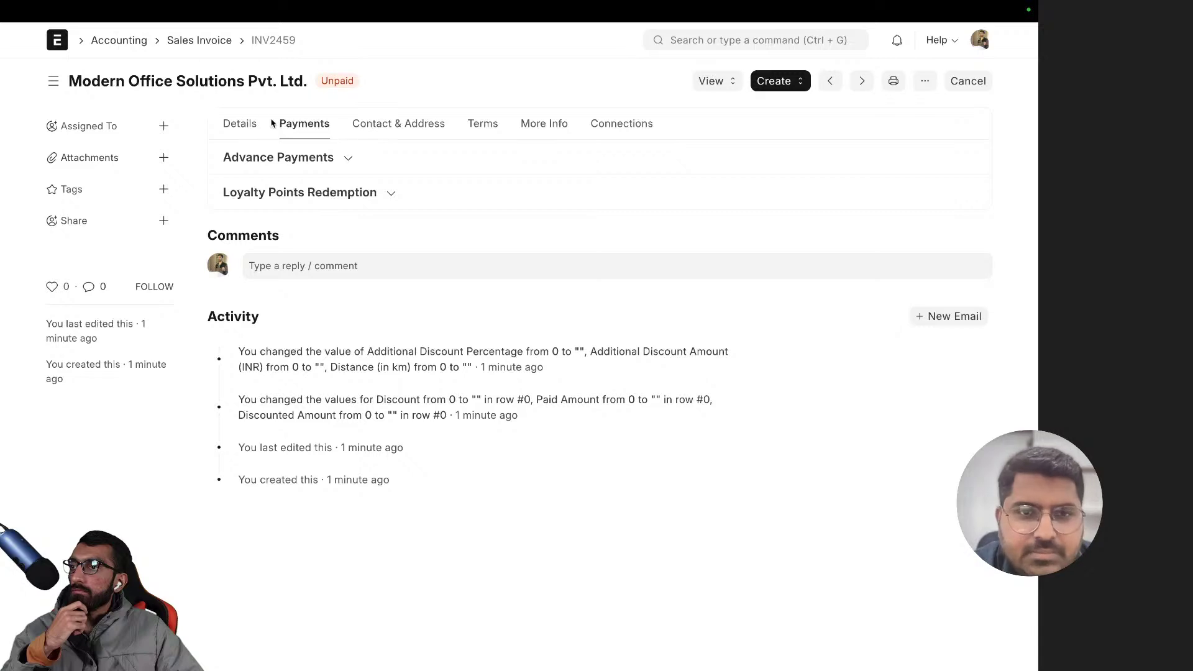
- Return to Details and open the Modern Office Solutions Pvt. Ltd. customer record
{"action": "left_click", "coordinate": [238, 124]}
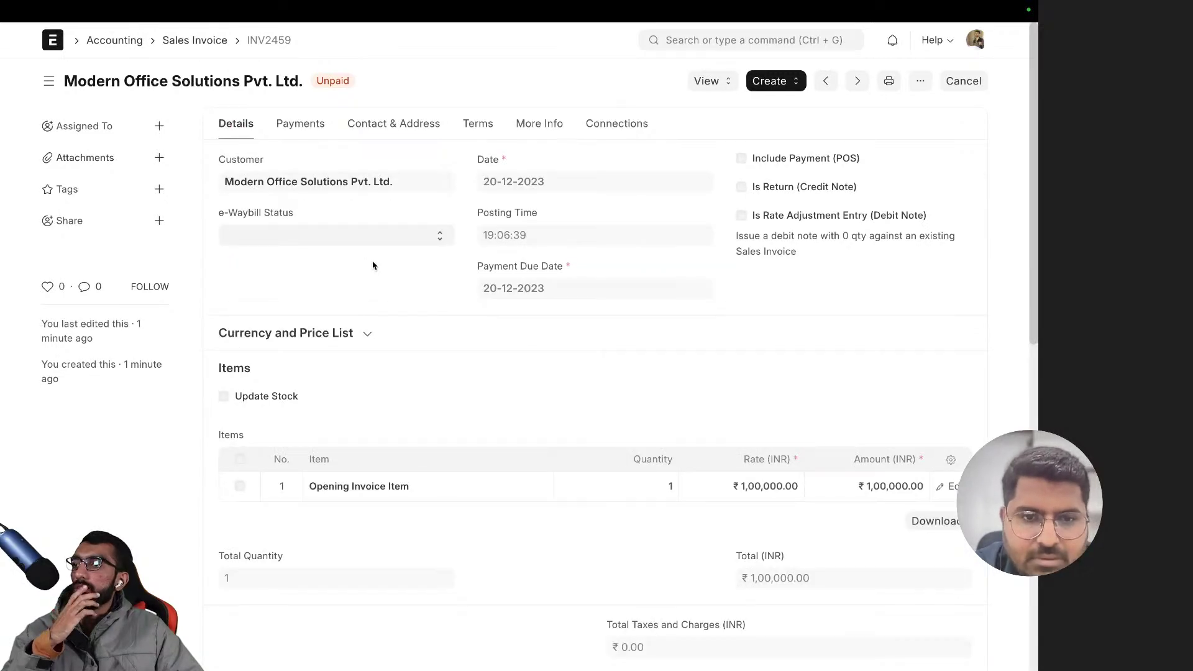
{"action": "scroll", "coordinate": [372, 265], "scroll_direction": "down", "scroll_amount": 10}
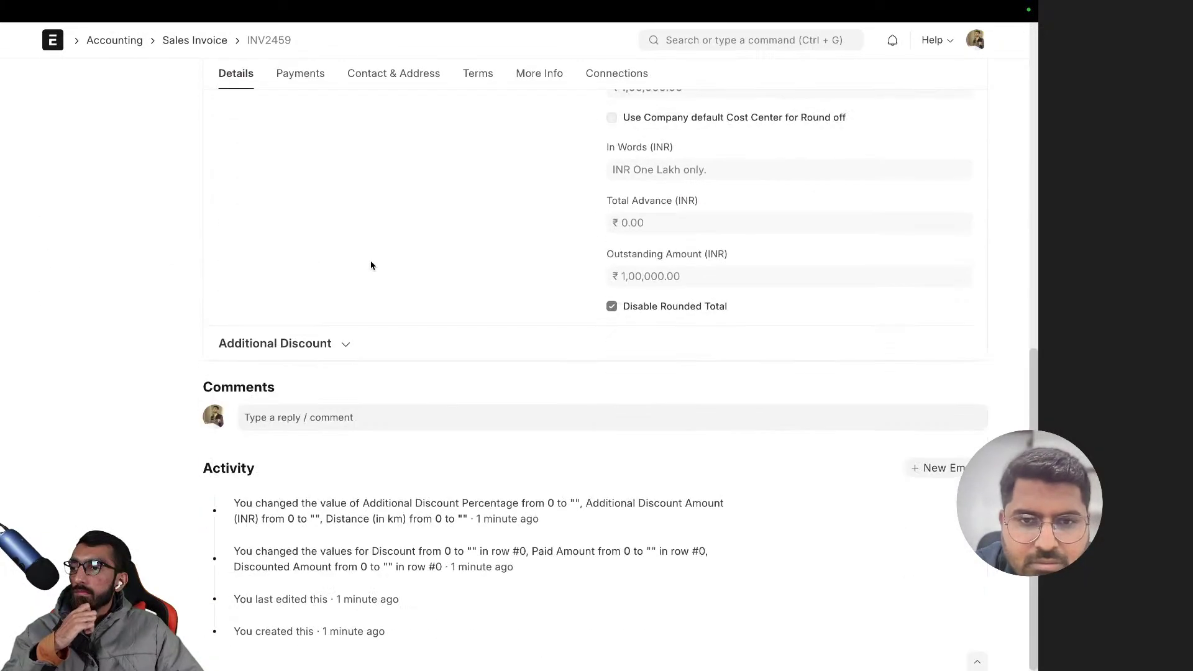
{"action": "scroll", "coordinate": [369, 270], "scroll_direction": "up", "scroll_amount": 8}
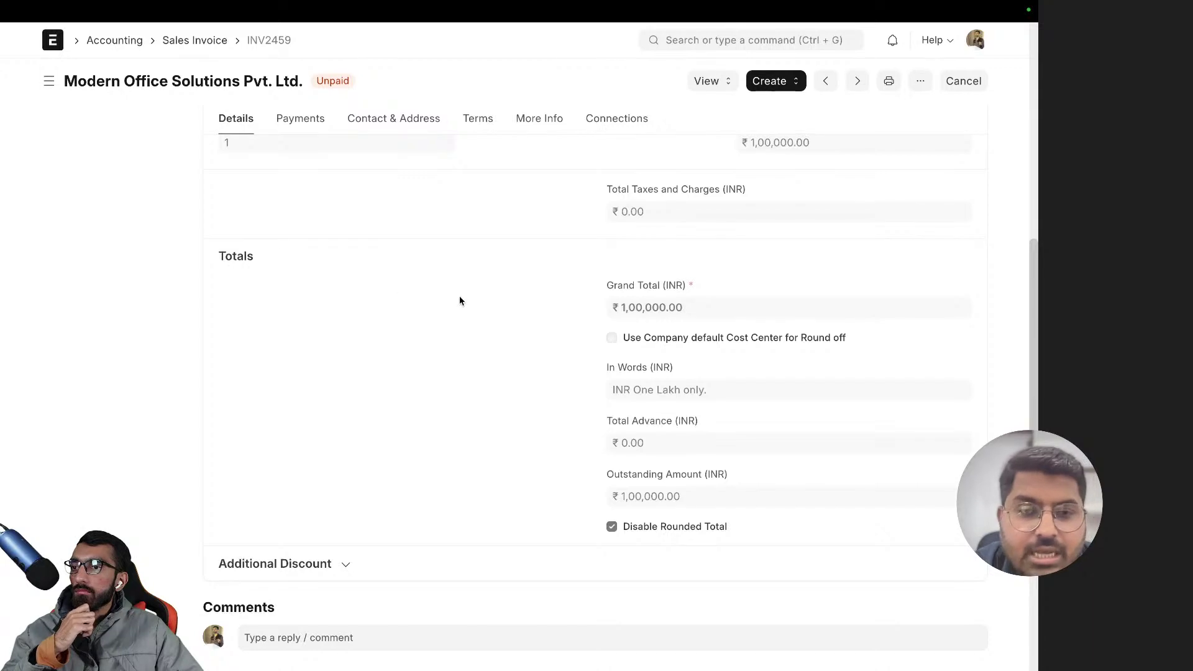
{"action": "scroll", "coordinate": [462, 297], "scroll_direction": "up", "scroll_amount": 2}
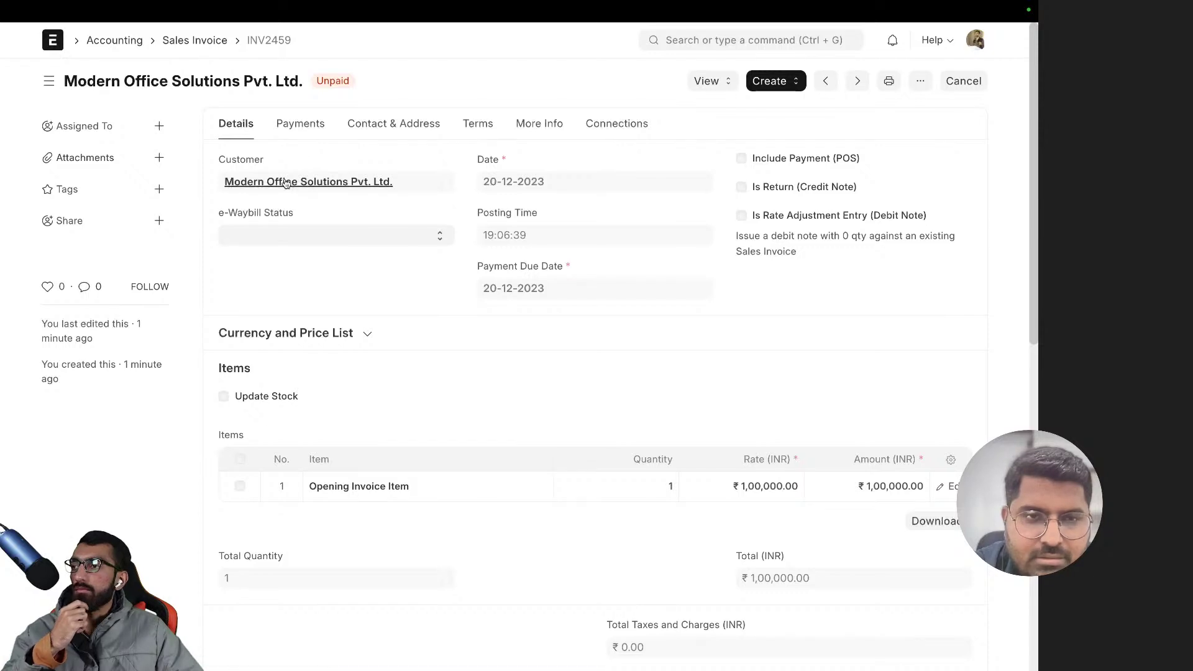
{"action": "left_click", "coordinate": [286, 182]}
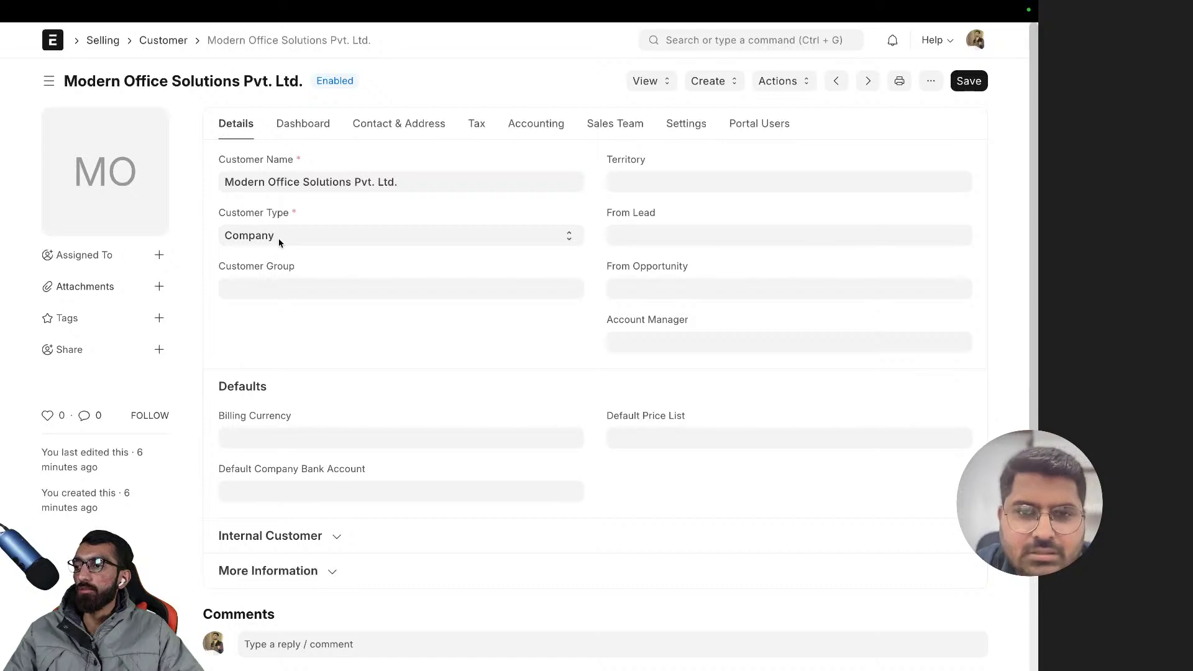
- Add a ZenithCraft Furnishing row at 0.00 to the customer's Credit Limit table
{"action": "left_click", "coordinate": [526, 134]}
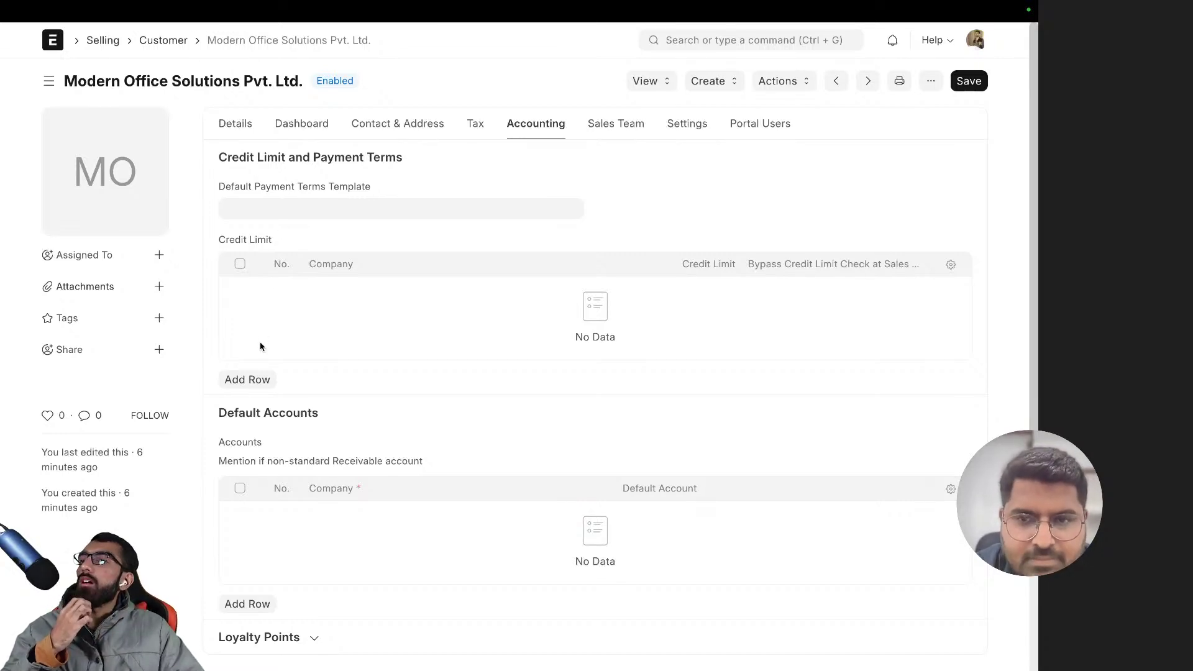
{"action": "left_click", "coordinate": [246, 379]}
{"action": "scroll", "coordinate": [385, 218], "scroll_direction": "down", "scroll_amount": 2}
{"action": "left_click", "coordinate": [681, 156]}
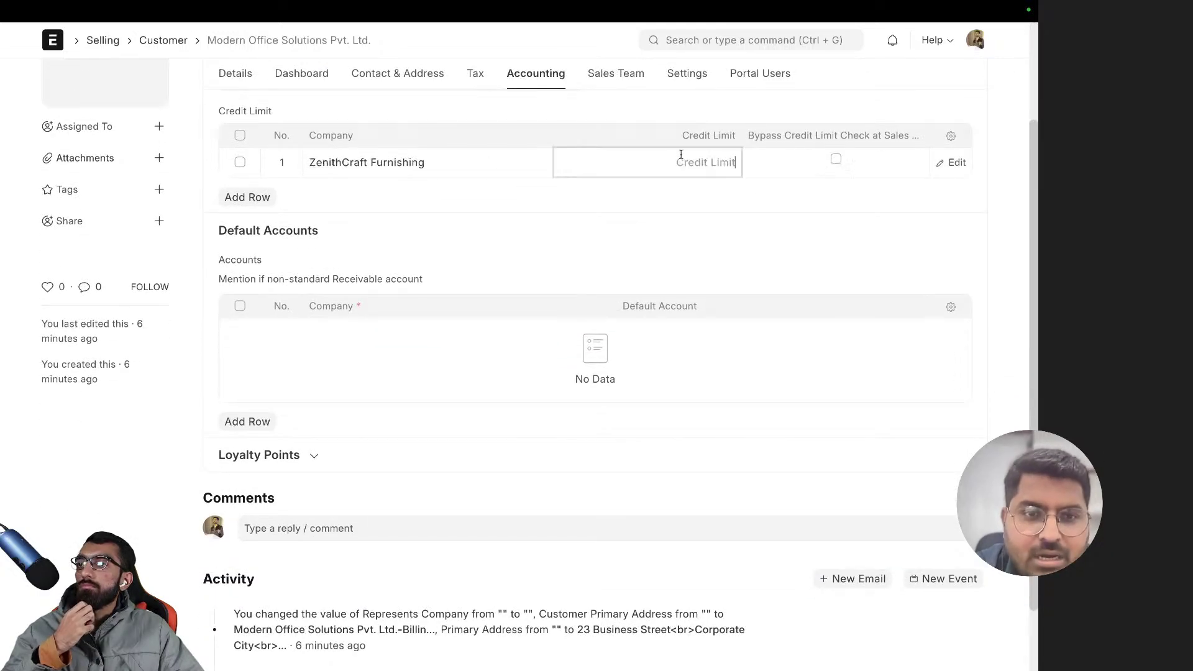
{"action": "left_click", "coordinate": [952, 164]}
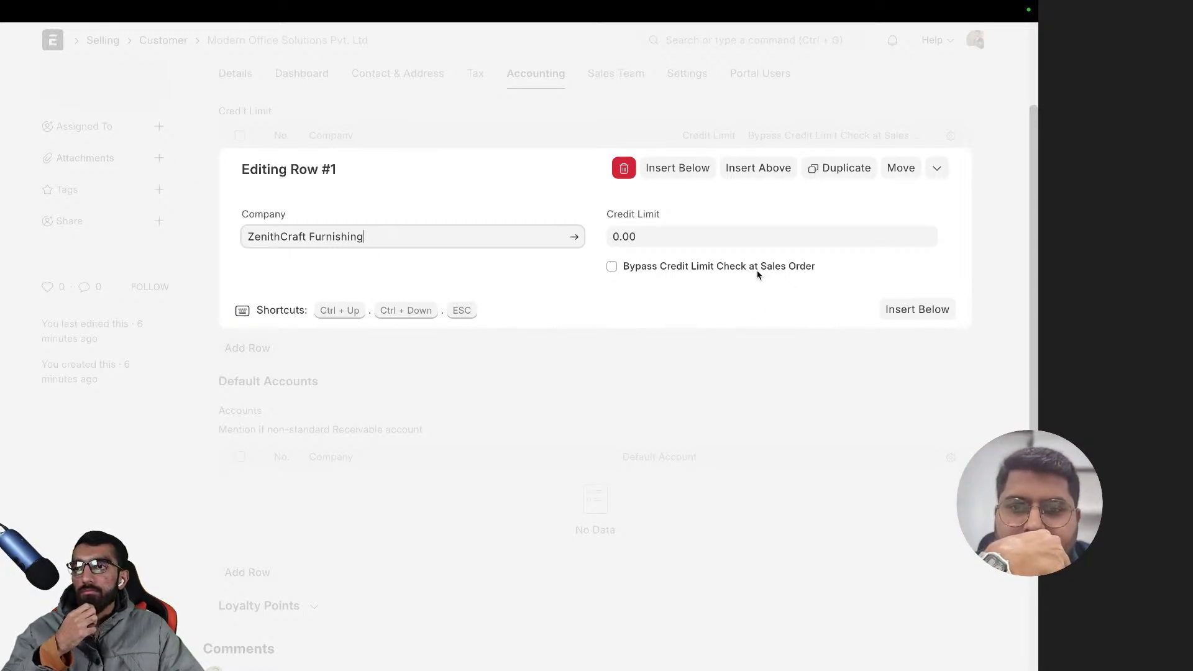
{"action": "left_click", "coordinate": [740, 362]}
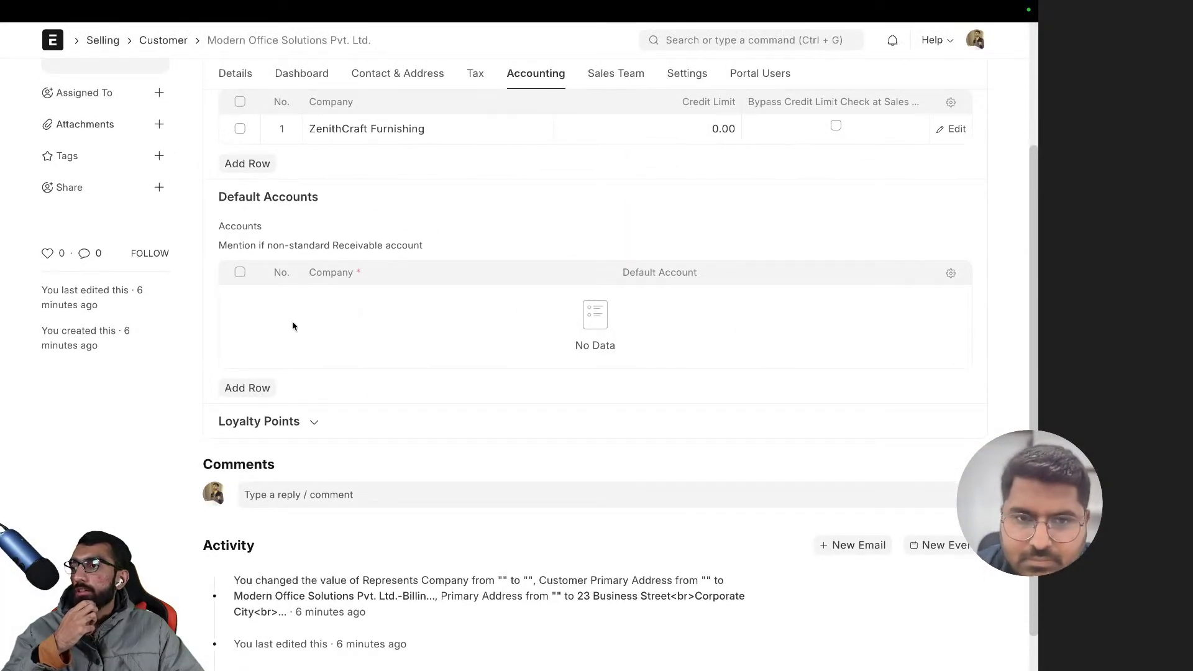
{"action": "left_click_drag", "start_coordinate": [266, 245], "coordinate": [444, 251]}
{"action": "left_click", "coordinate": [435, 248]}
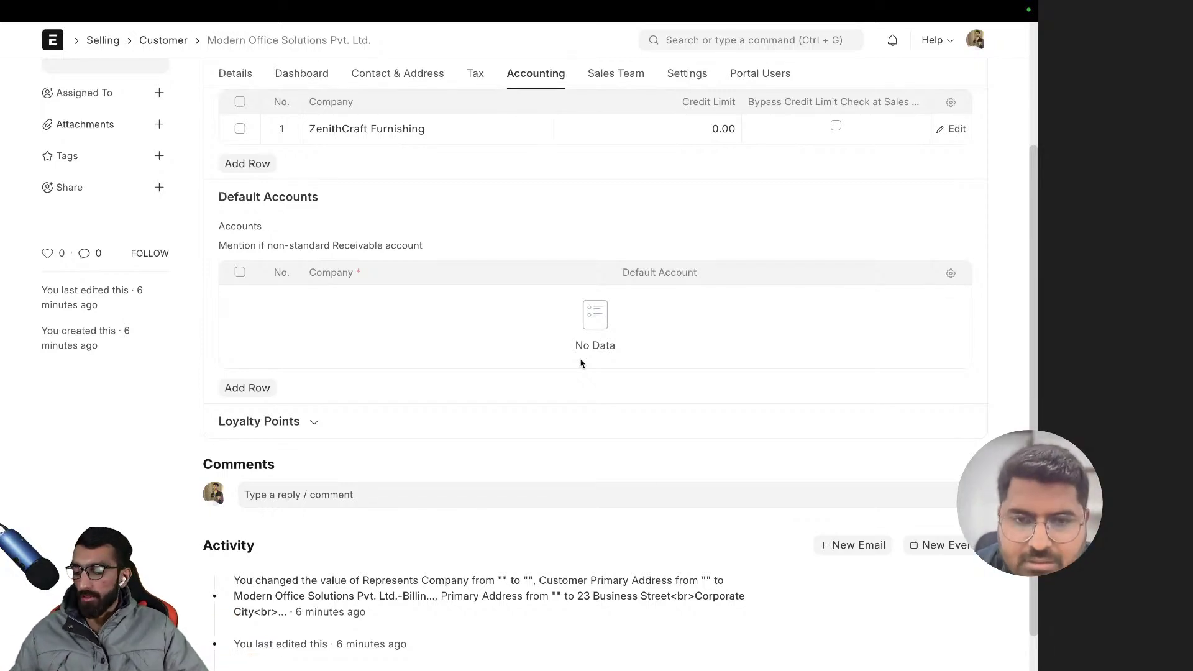
- Search Google for 'debtors', then refine the query to 'debtors meaning'
{"action": "key", "text": "super+t"}
{"action": "type", "text": "debt"}
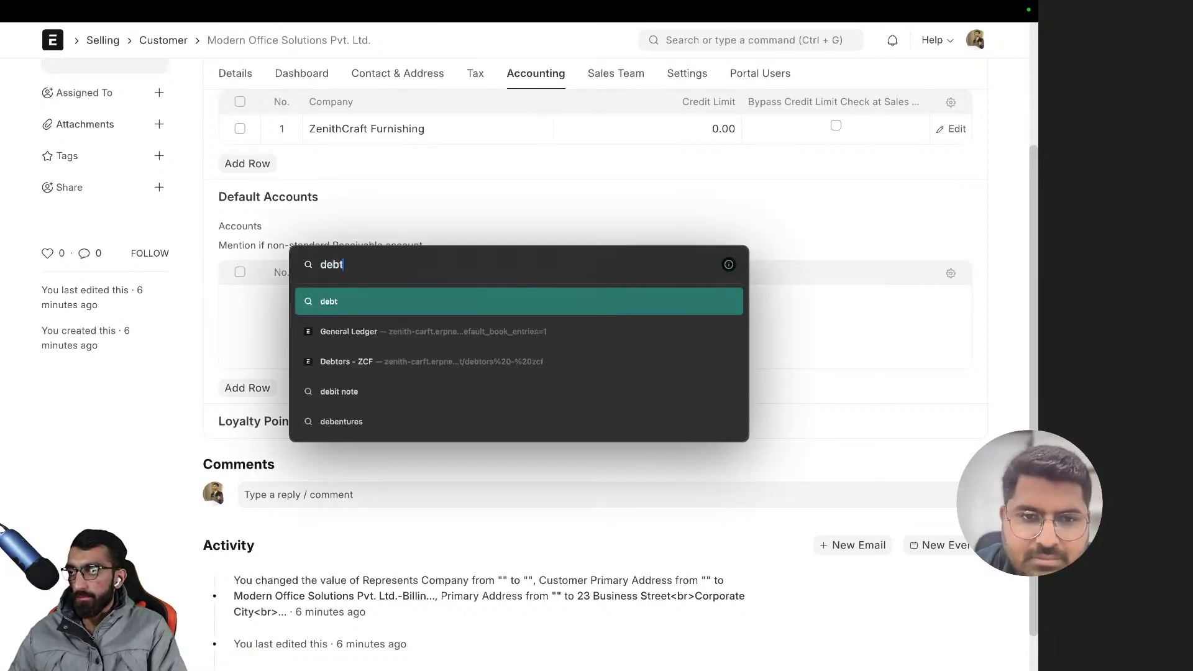
{"action": "type", "text": "ors"}
{"action": "key", "text": "Return"}
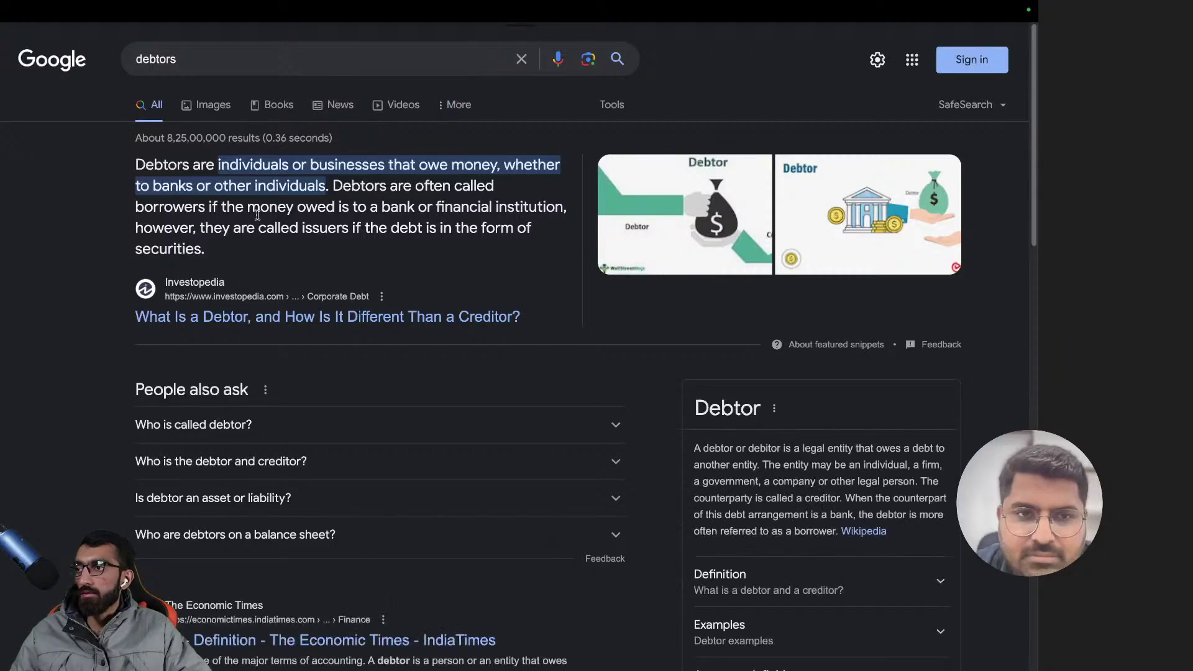
{"action": "left_click", "coordinate": [235, 100]}
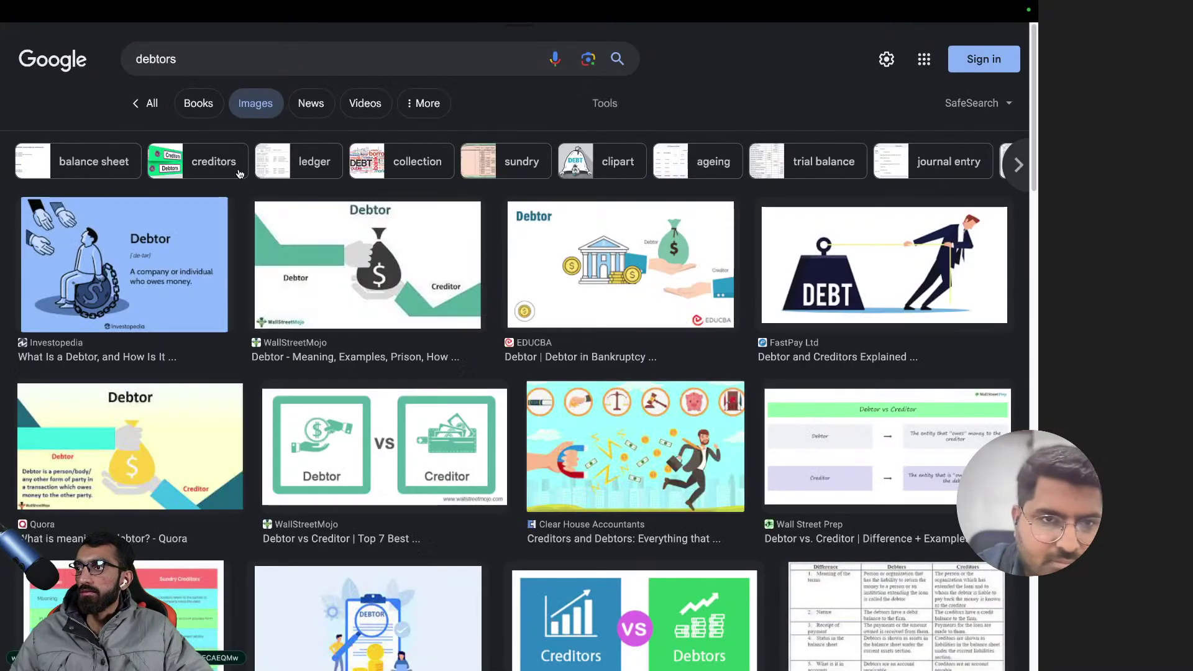
{"action": "scroll", "coordinate": [240, 174], "scroll_direction": "left", "scroll_amount": 5}
{"action": "left_click", "coordinate": [215, 53]}
{"action": "type", "text": "mena"}
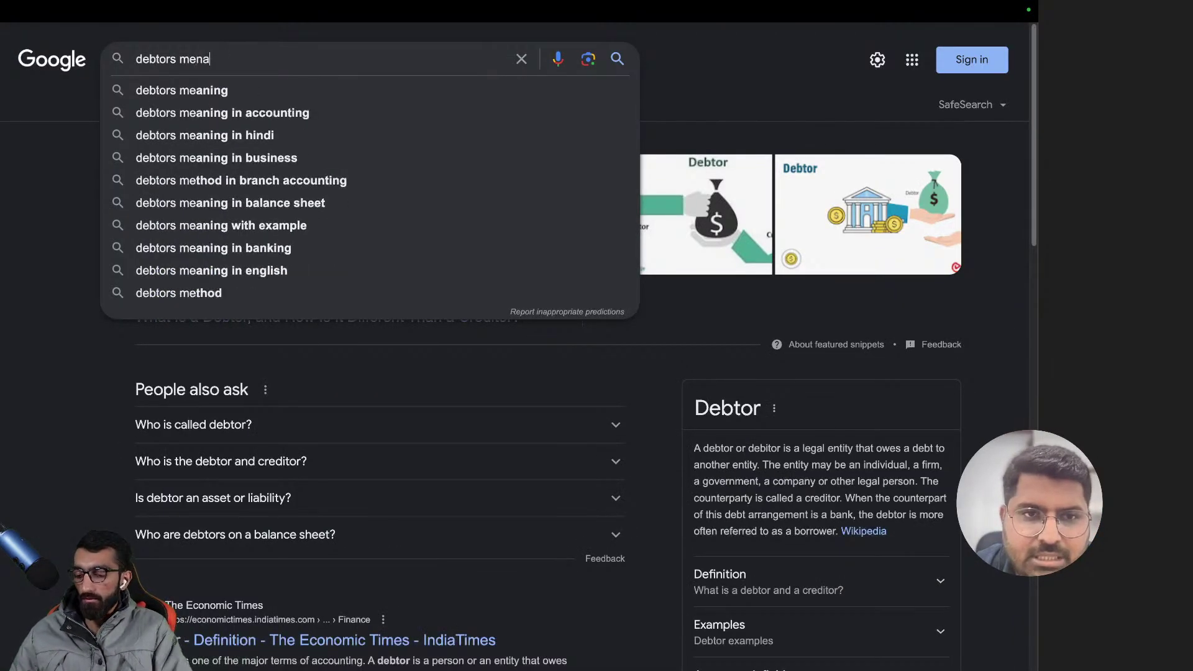
{"action": "key", "text": "Return"}
{"action": "left_click", "coordinate": [211, 55]}
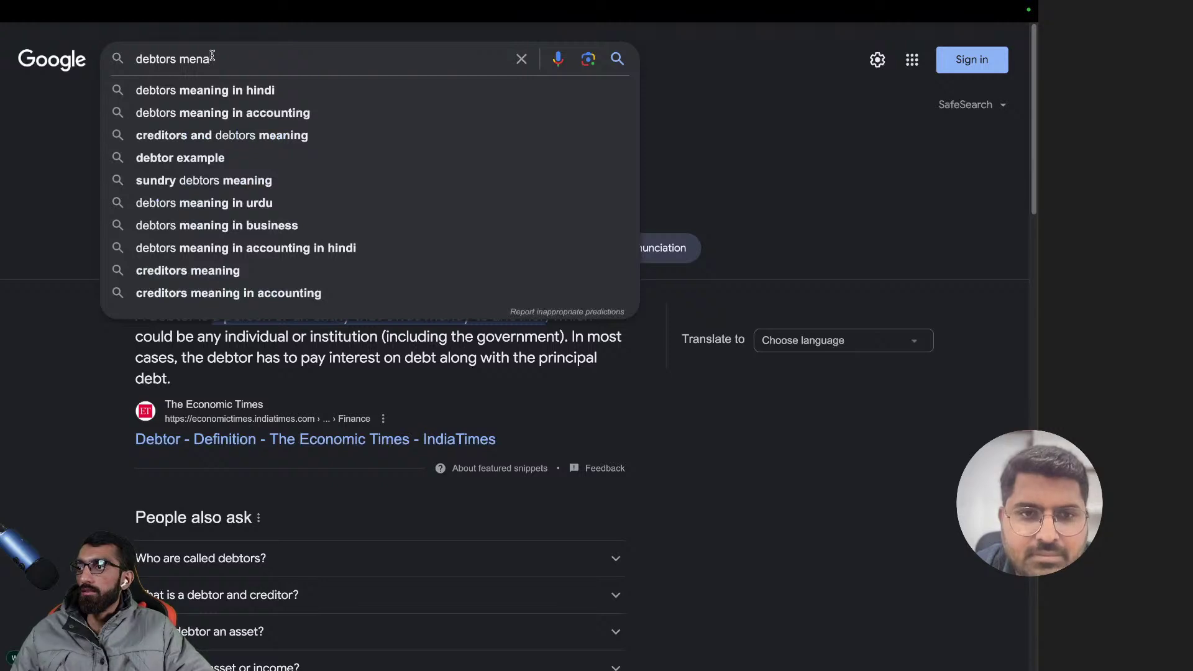
{"action": "key", "text": "BackSpace"}
{"action": "key", "text": "BackSpace"}
{"action": "type", "text": "aning"}
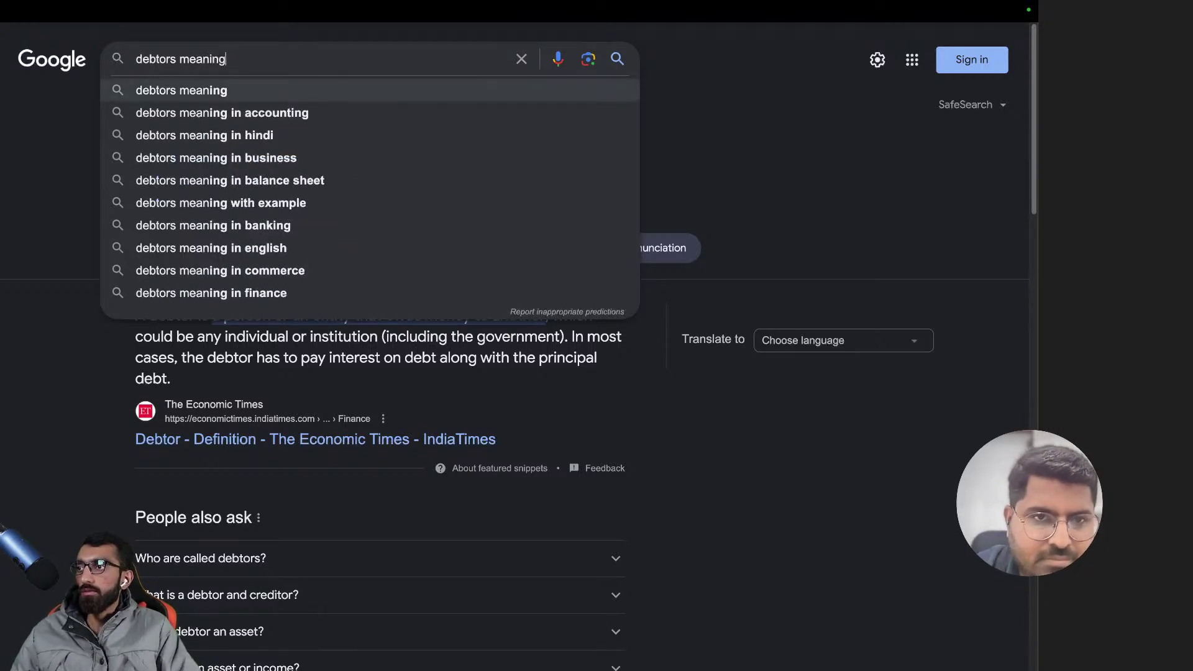
{"action": "key", "text": "Return"}
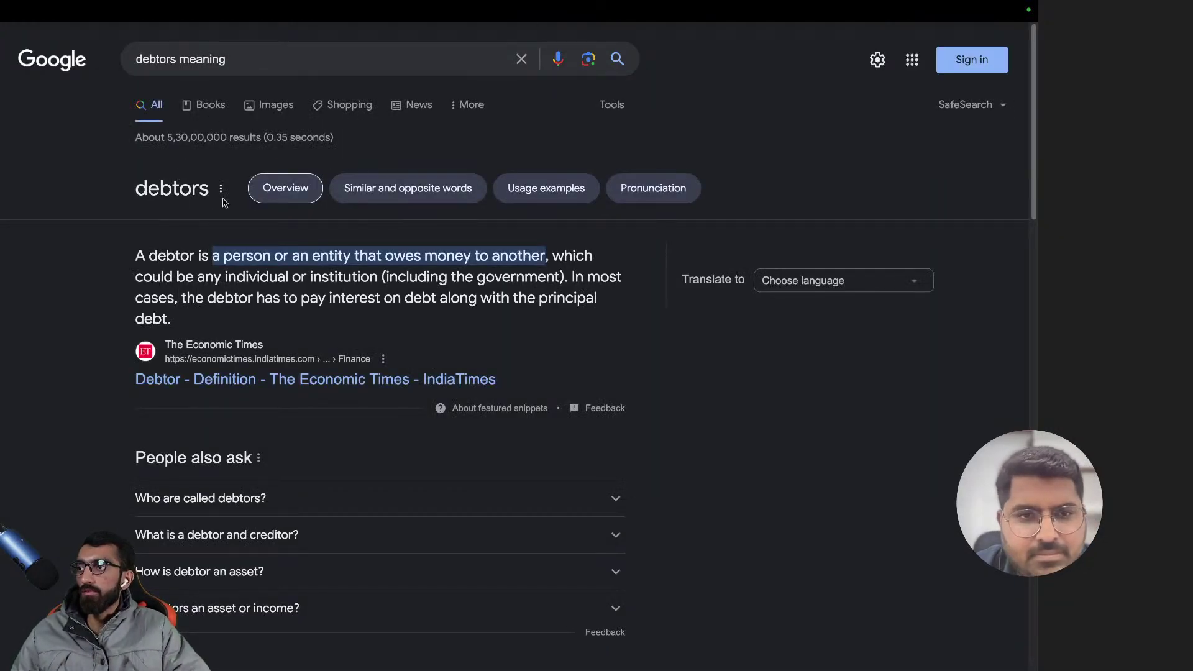
- Play the slowed pronunciation of 'debtors' and switch back to the ERPNext customer tab
{"action": "left_click", "coordinate": [808, 280]}
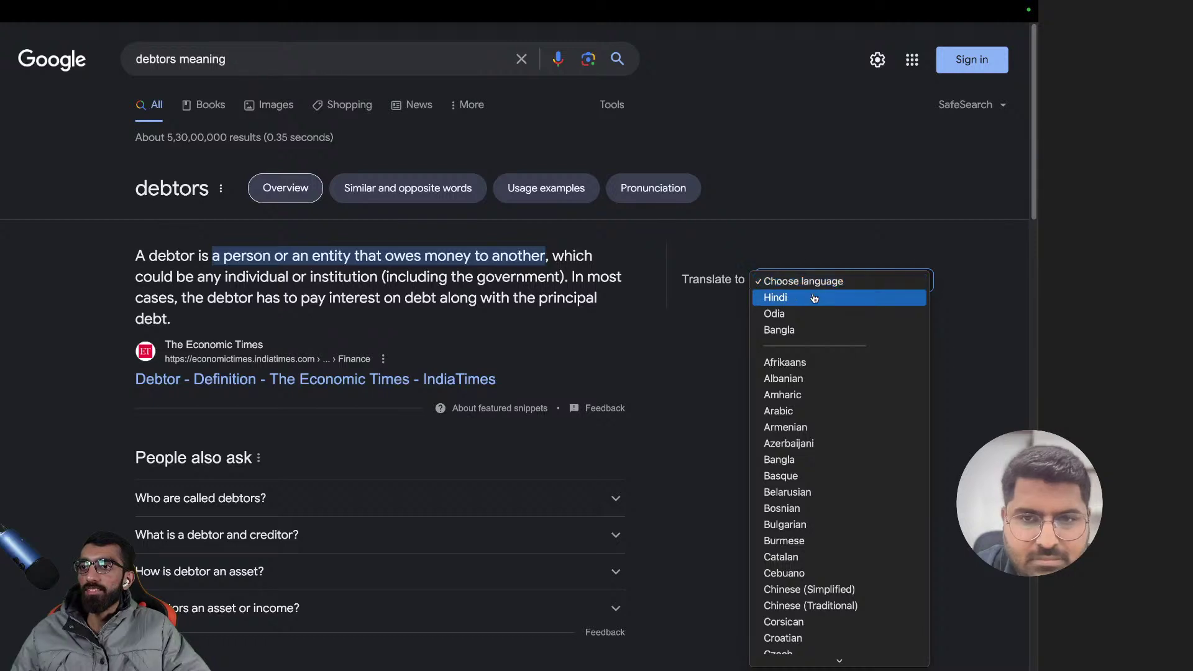
{"action": "key", "text": "Escape"}
{"action": "left_click", "coordinate": [221, 189]}
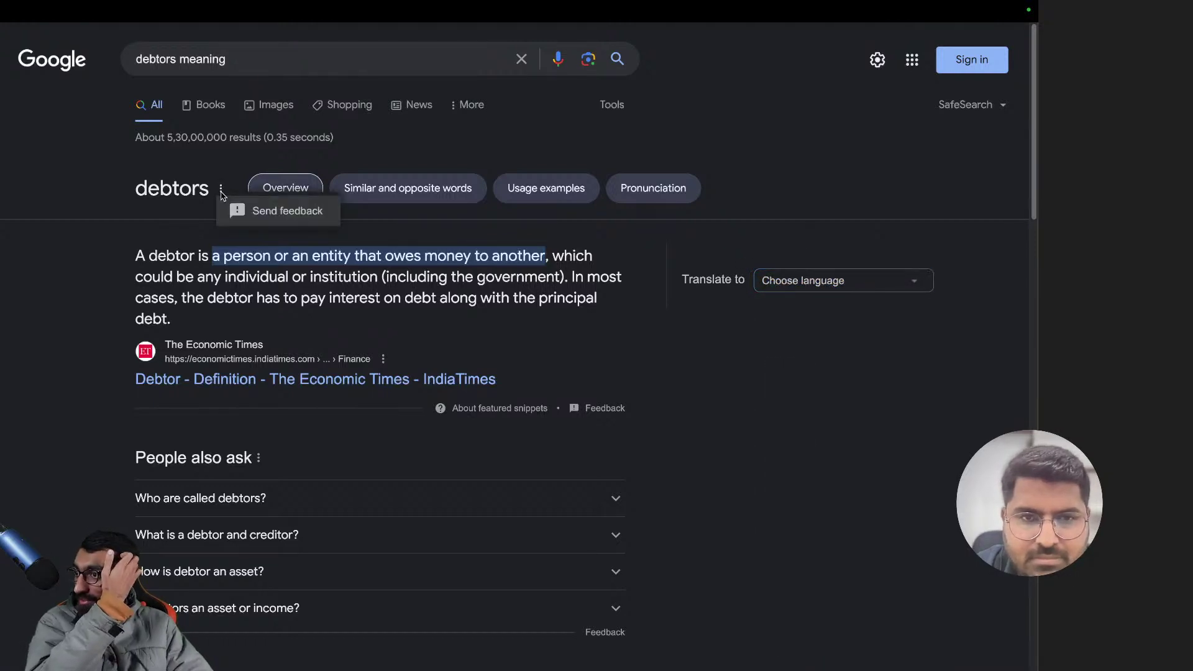
{"action": "left_click", "coordinate": [217, 171]}
{"action": "left_click", "coordinate": [664, 202]}
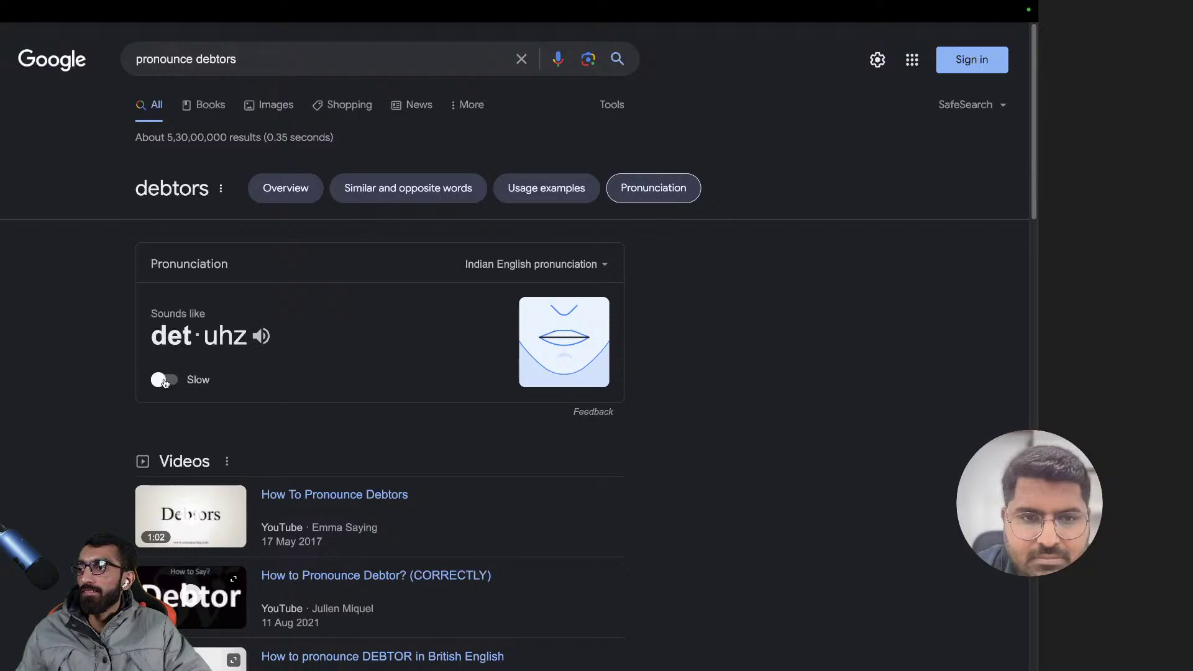
{"action": "left_click", "coordinate": [163, 380]}
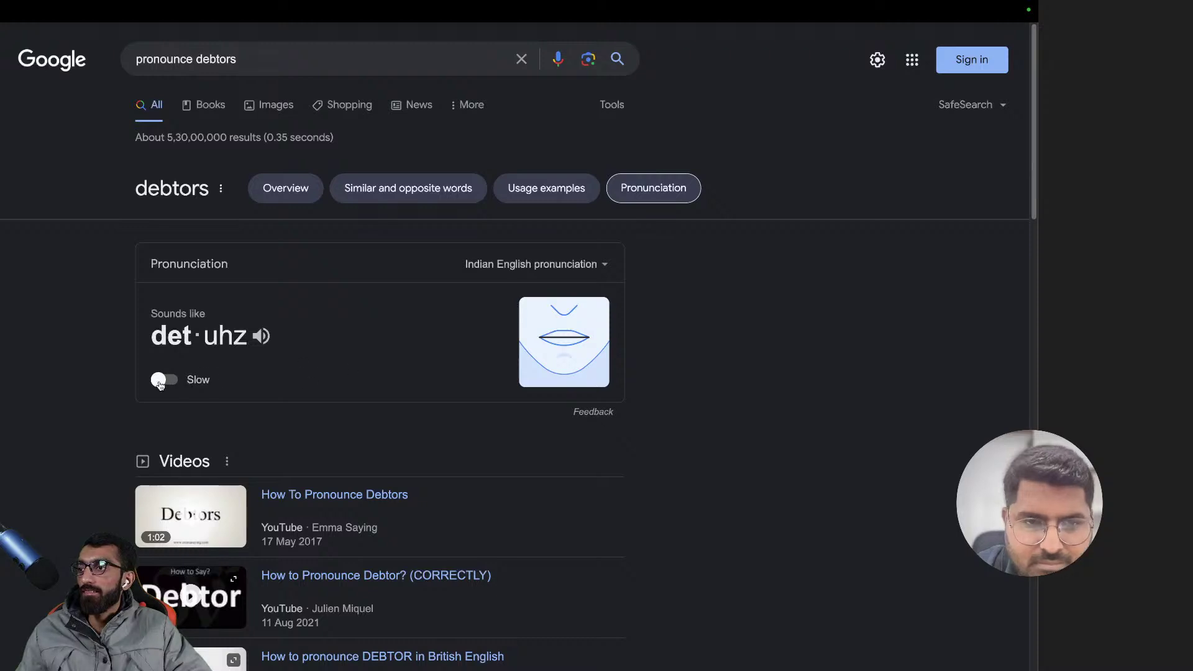
{"action": "left_click", "coordinate": [262, 338]}
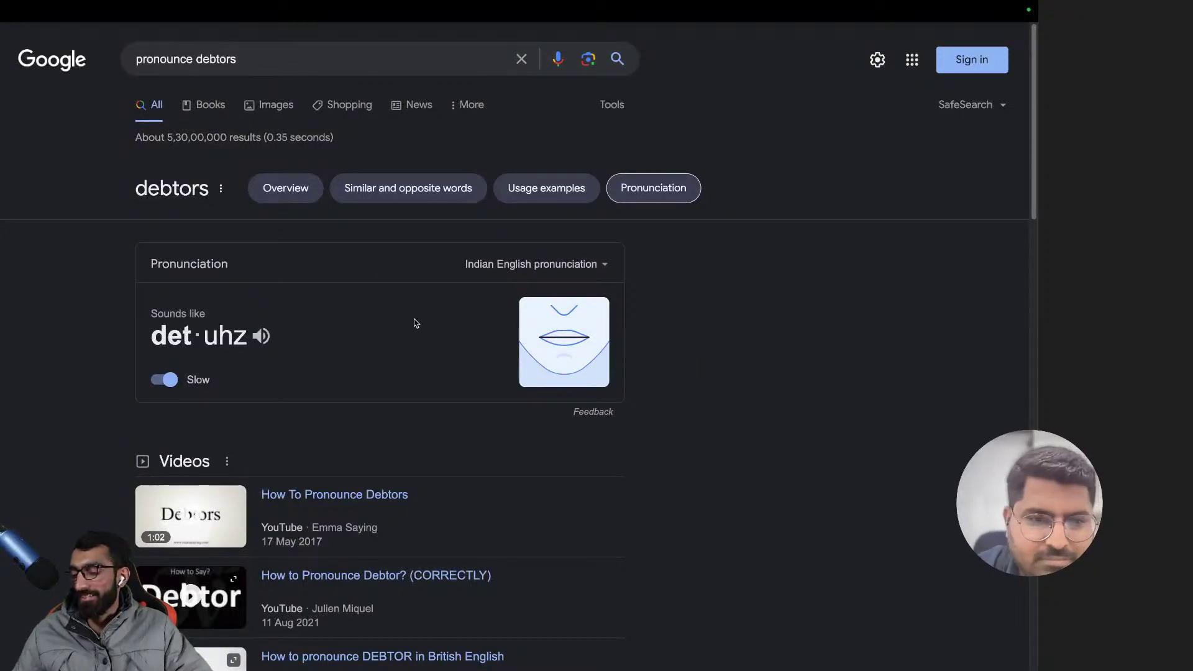
{"action": "key", "text": "super+t"}
{"action": "key", "text": "Return"}
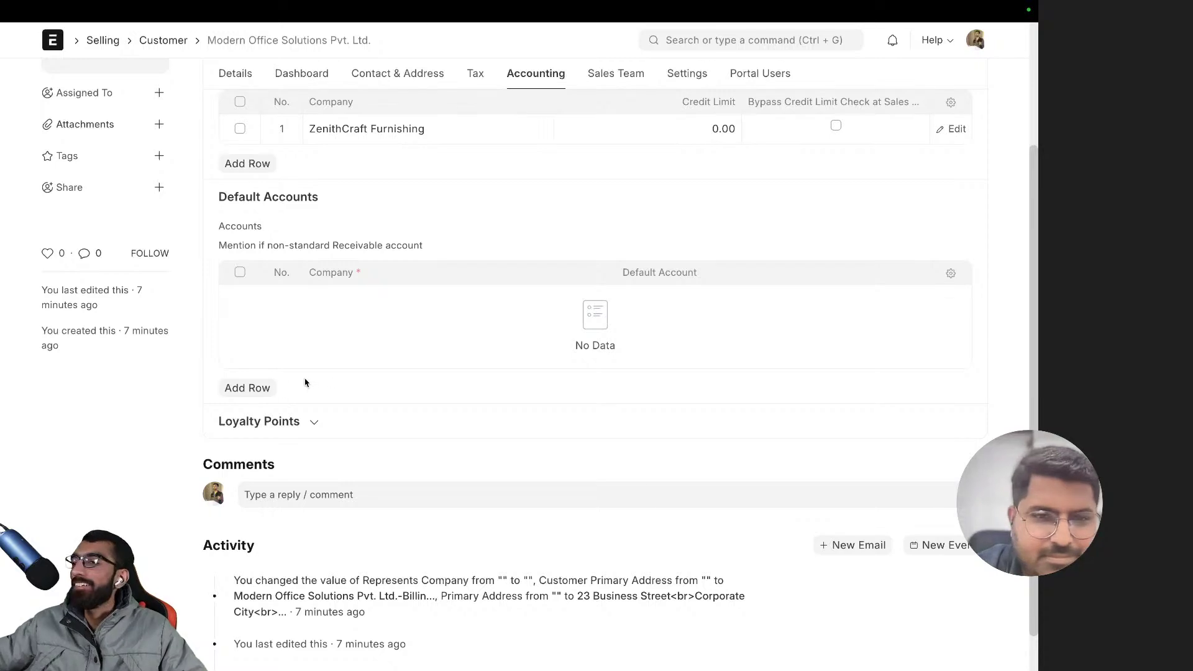
- Add a ZenithCraft Furnishing row to the customer's Default Accounts table
{"action": "left_click", "coordinate": [261, 388]}
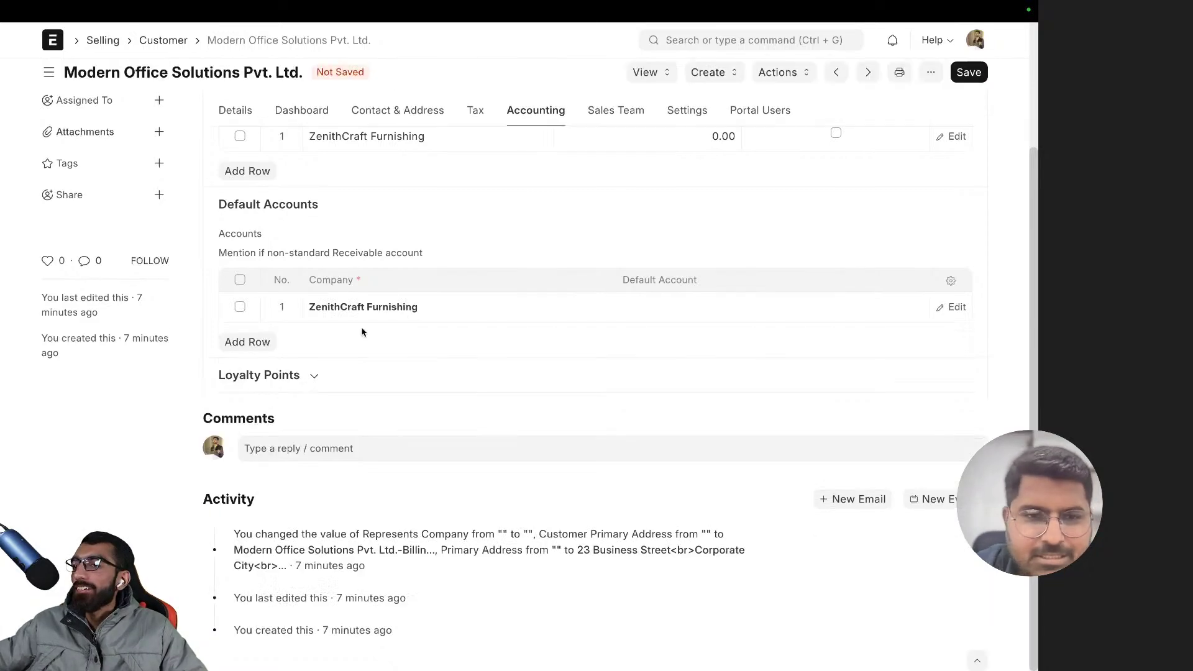
{"action": "left_click", "coordinate": [713, 311]}
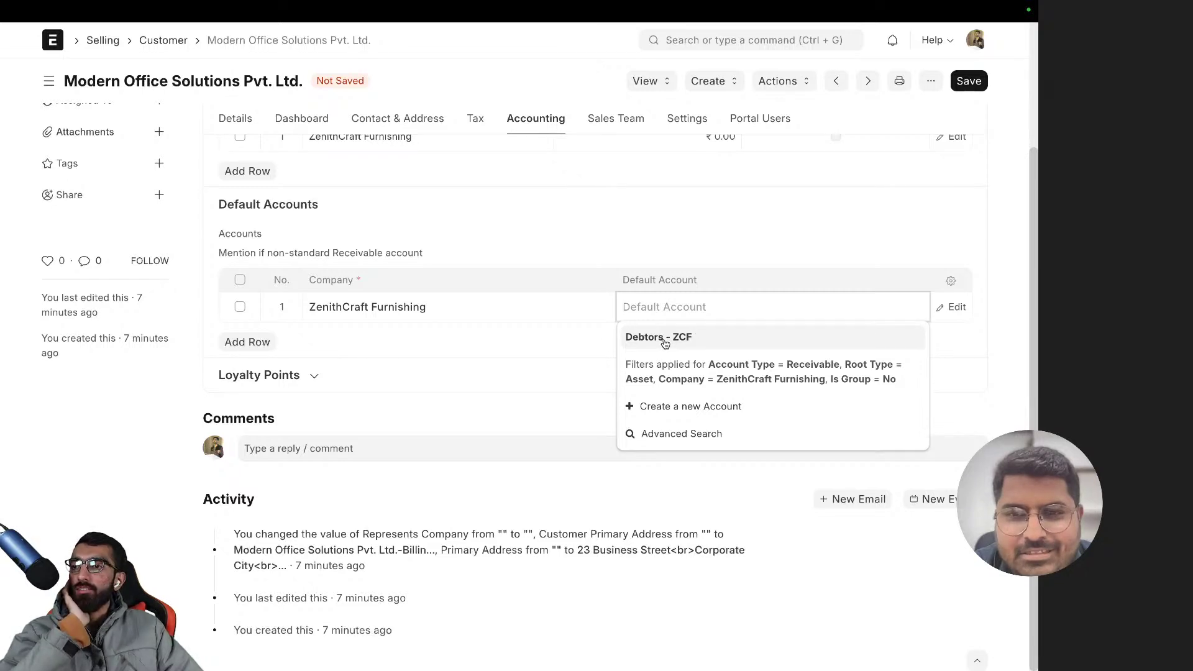
{"action": "scroll", "coordinate": [647, 310], "scroll_direction": "up", "scroll_amount": 3}
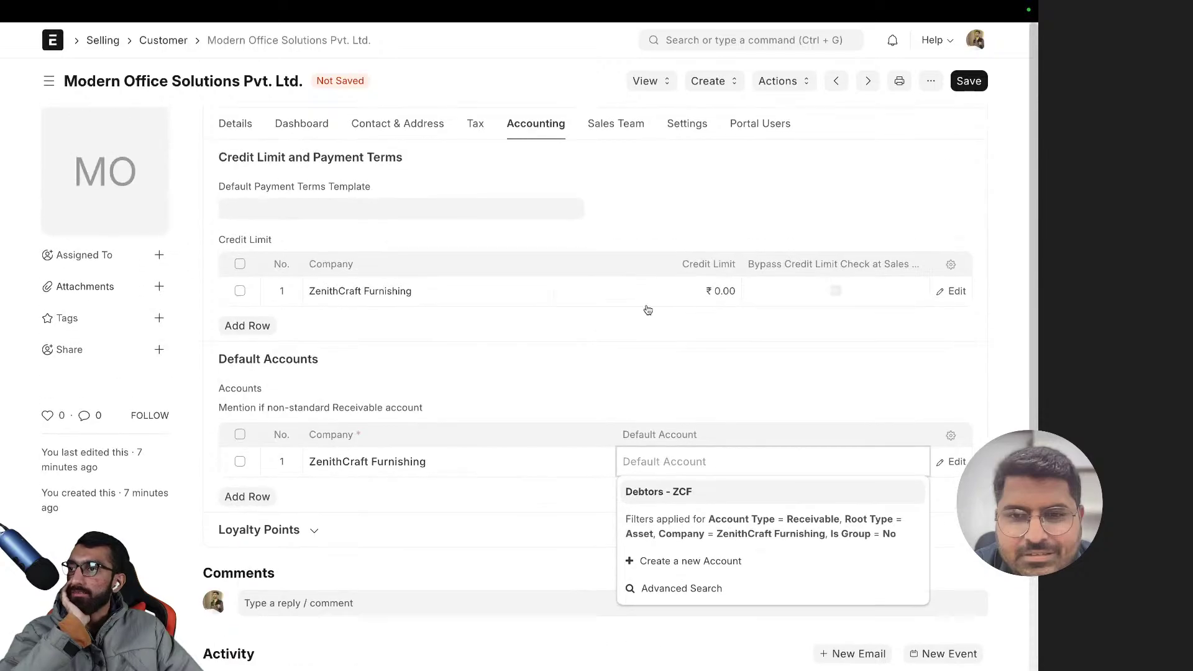
{"action": "scroll", "coordinate": [646, 308], "scroll_direction": "down", "scroll_amount": 3}
{"action": "scroll", "coordinate": [646, 308], "scroll_direction": "up", "scroll_amount": 3}
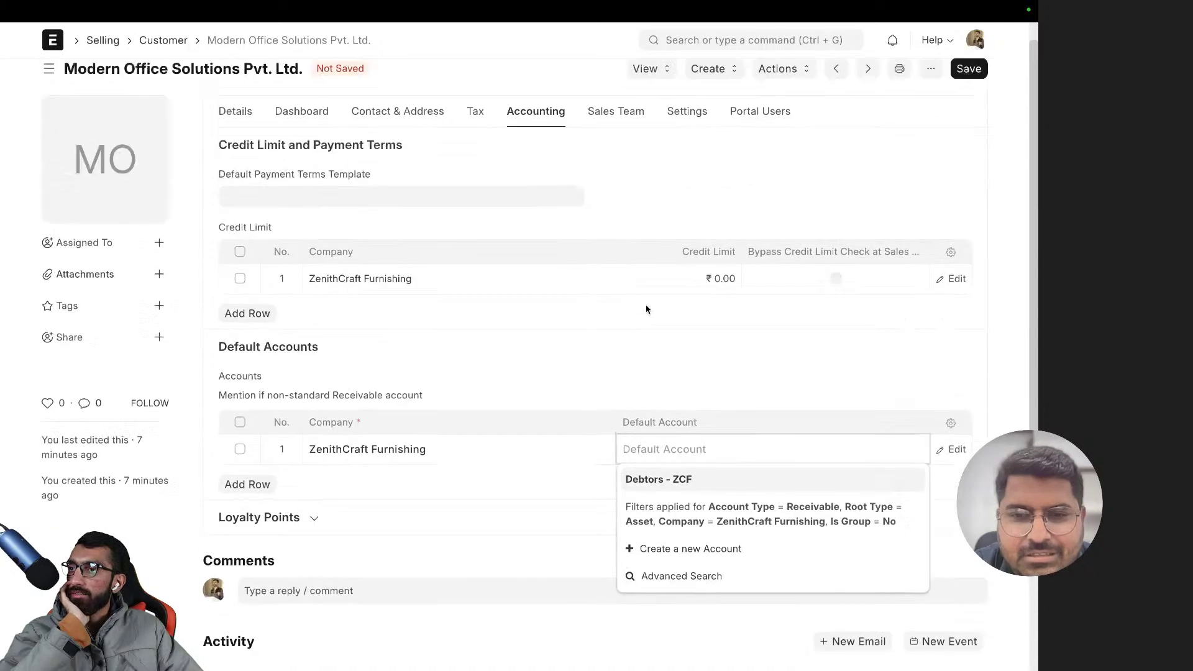
{"action": "scroll", "coordinate": [646, 308], "scroll_direction": "down", "scroll_amount": 3}
{"action": "scroll", "coordinate": [615, 298], "scroll_direction": "up", "scroll_amount": 4}
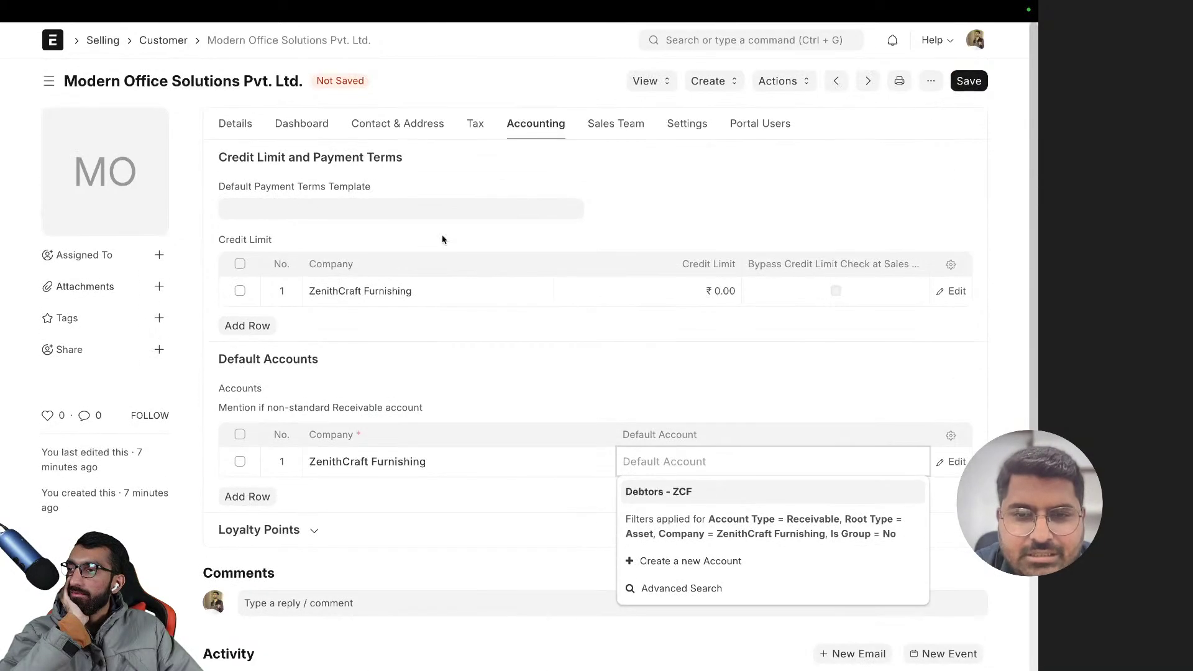
- Browse the customer's details, expanding Internal Customer and More Information, then Contact & Address
{"action": "left_click", "coordinate": [247, 139]}
{"action": "scroll", "coordinate": [466, 325], "scroll_direction": "down", "scroll_amount": 2}
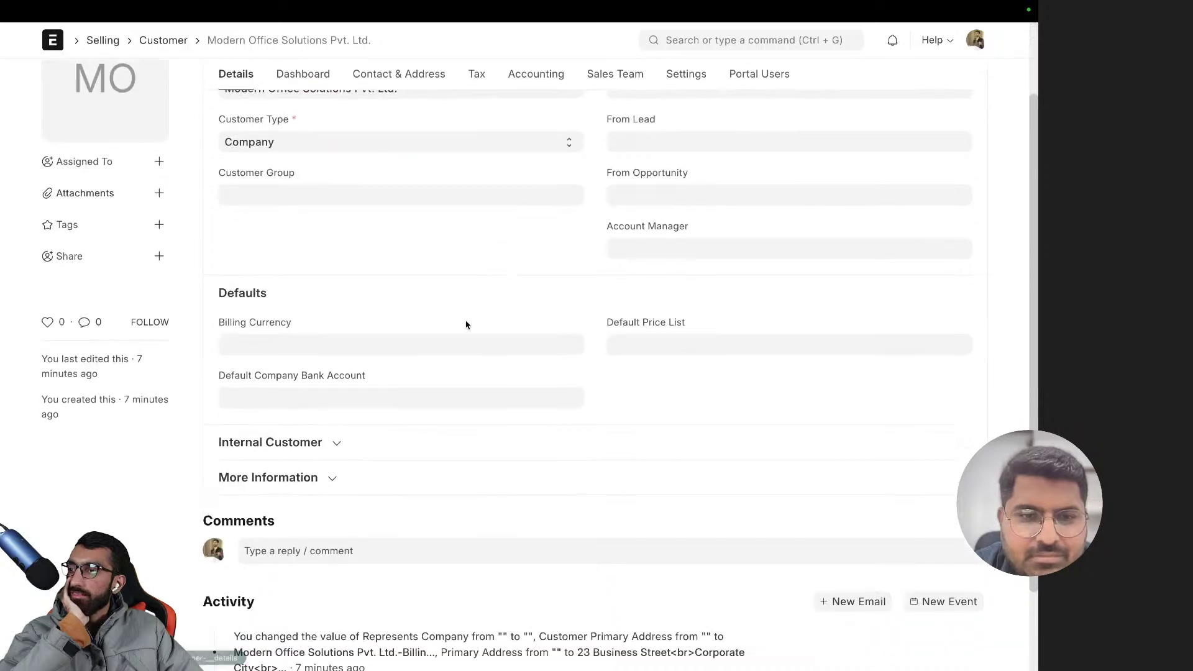
{"action": "scroll", "coordinate": [379, 399], "scroll_direction": "up", "scroll_amount": 2}
{"action": "left_click", "coordinate": [336, 536]}
{"action": "scroll", "coordinate": [376, 498], "scroll_direction": "down", "scroll_amount": 4}
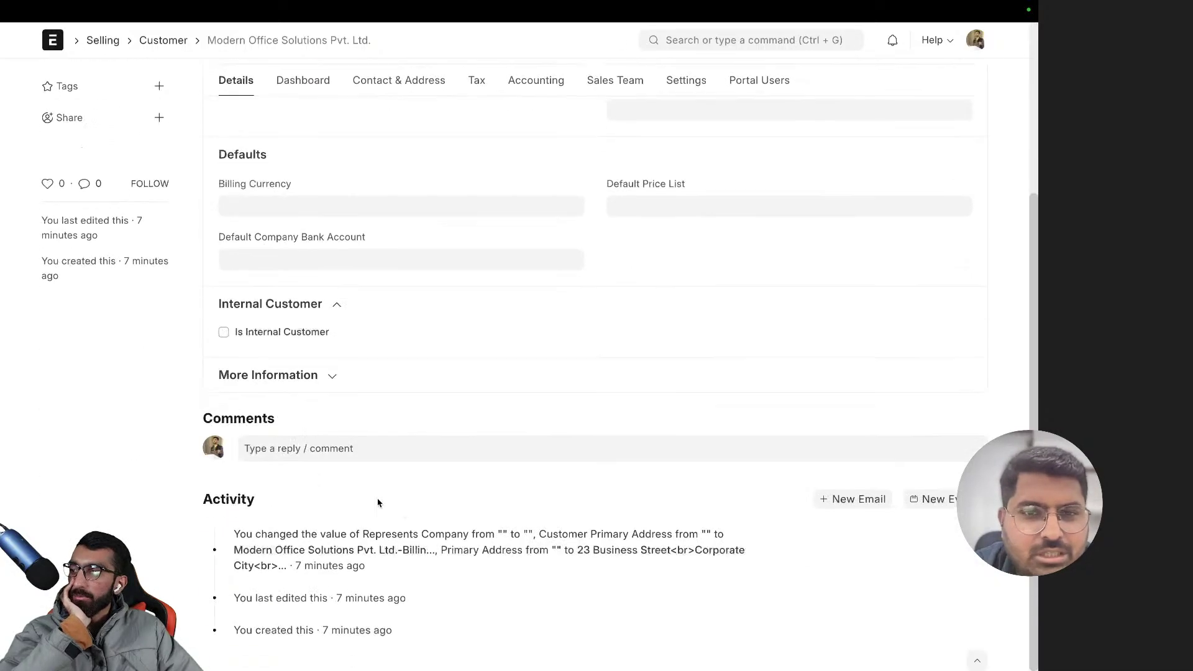
{"action": "left_click", "coordinate": [299, 377]}
{"action": "scroll", "coordinate": [395, 384], "scroll_direction": "up", "scroll_amount": 4}
{"action": "left_click", "coordinate": [382, 129]}
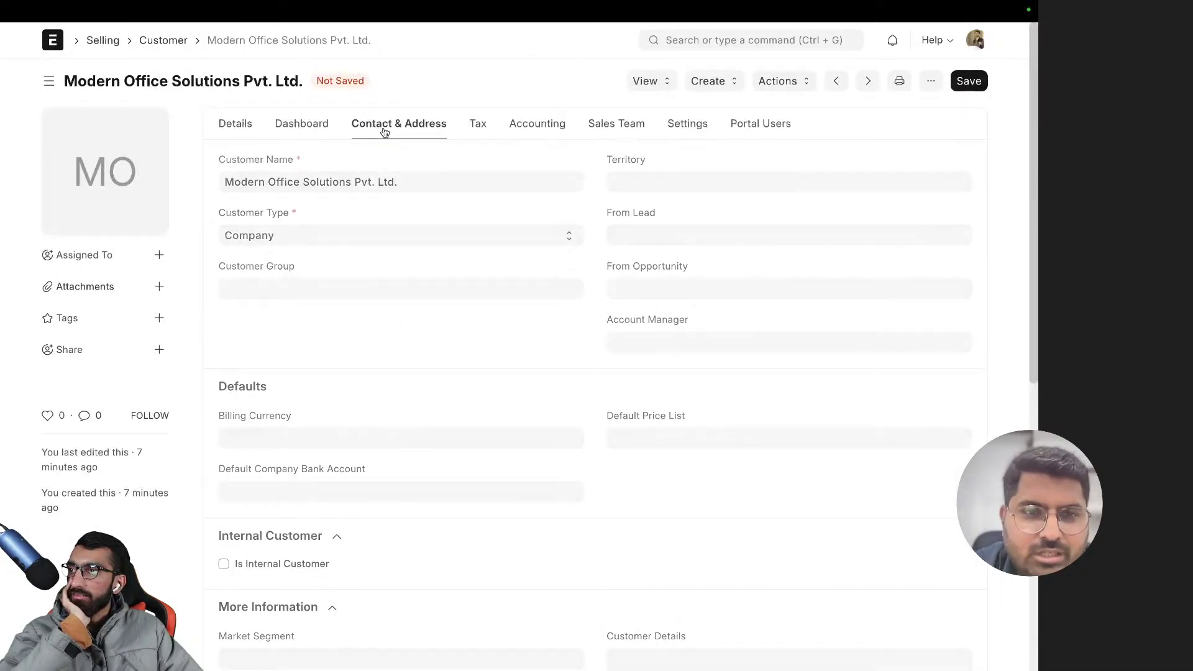
- Try creating a new account from the default account dropdown, then return to the choices
{"action": "left_click", "coordinate": [520, 124]}
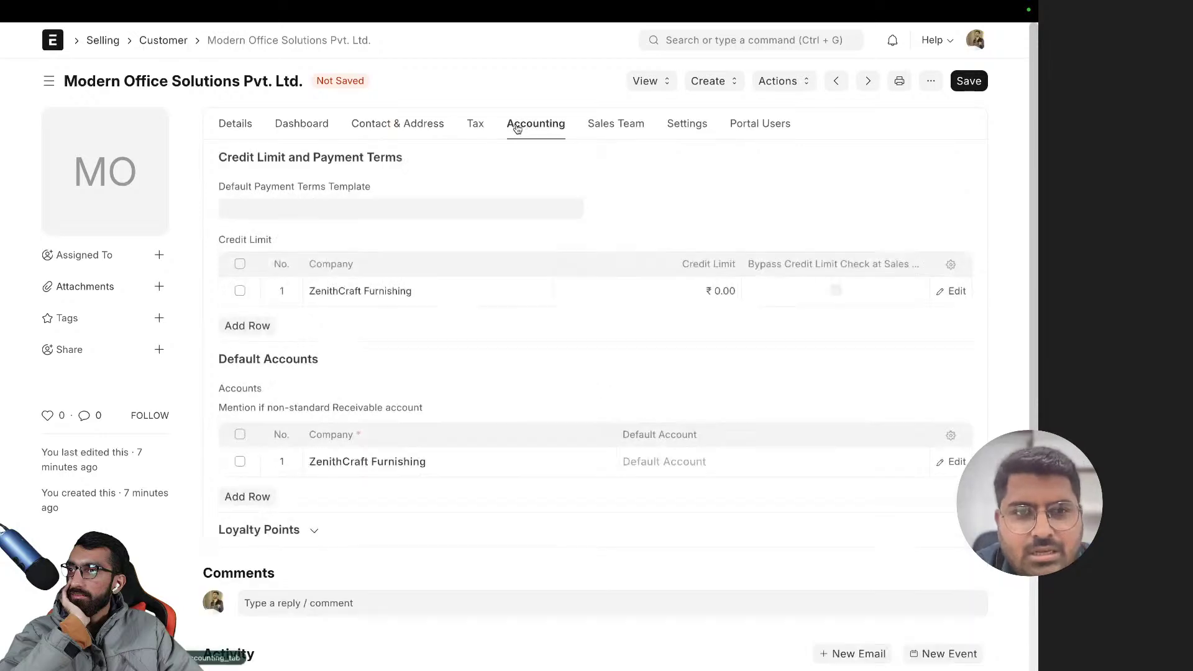
{"action": "left_click", "coordinate": [662, 465]}
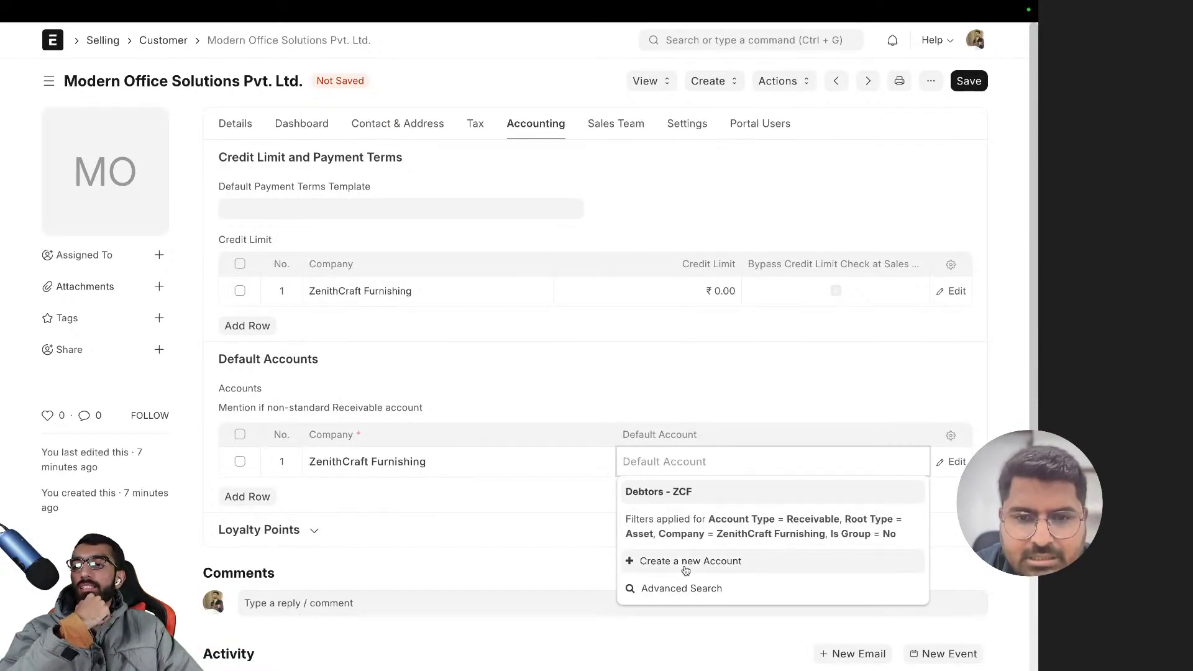
{"action": "left_click", "coordinate": [686, 569]}
{"action": "left_click", "coordinate": [129, 177]}
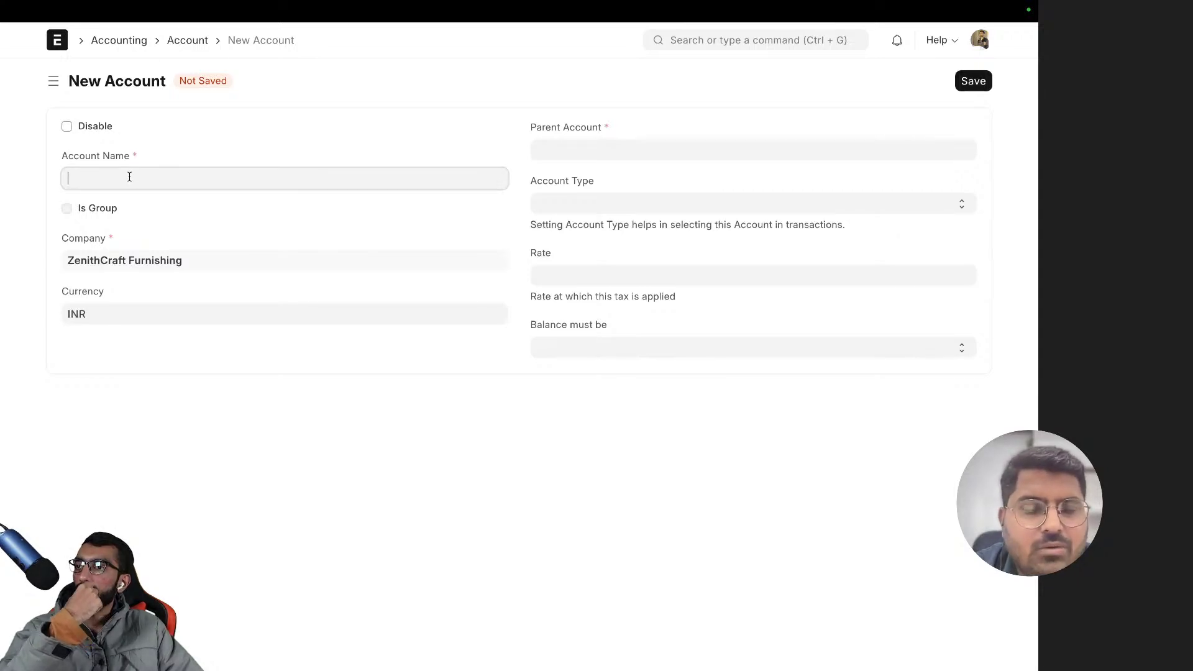
{"action": "key", "text": "alt+Left"}
{"action": "left_click", "coordinate": [626, 471]}
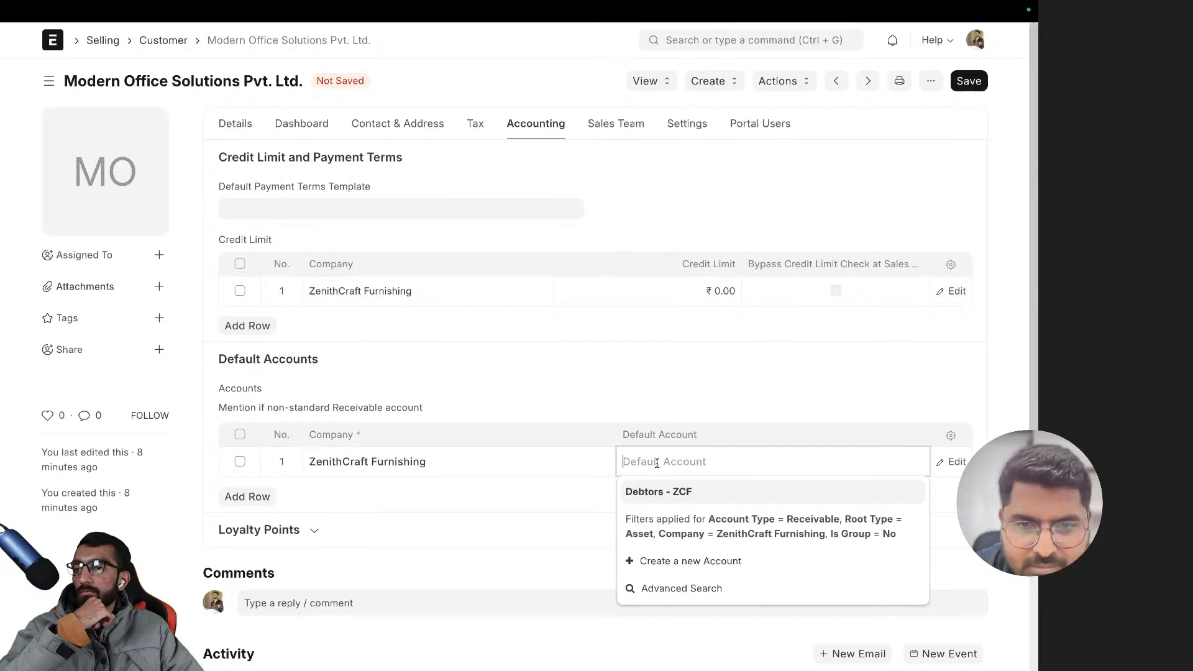
- Return to the customer list and start a new customer
{"action": "left_click", "coordinate": [162, 39]}
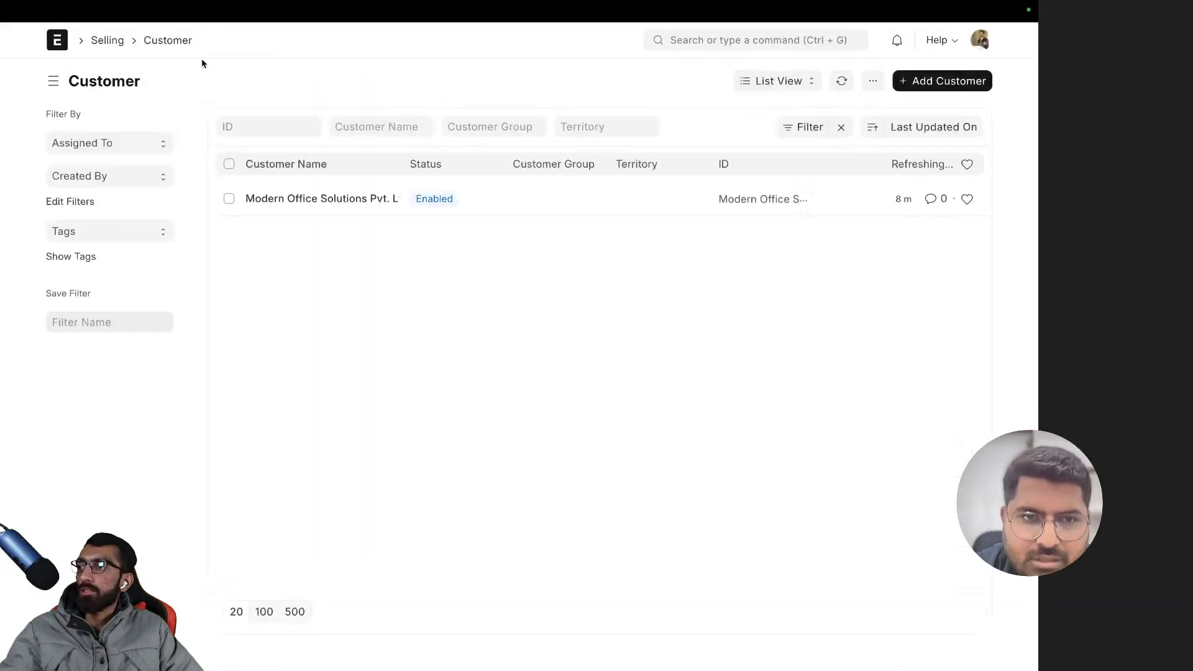
{"action": "left_click", "coordinate": [908, 81]}
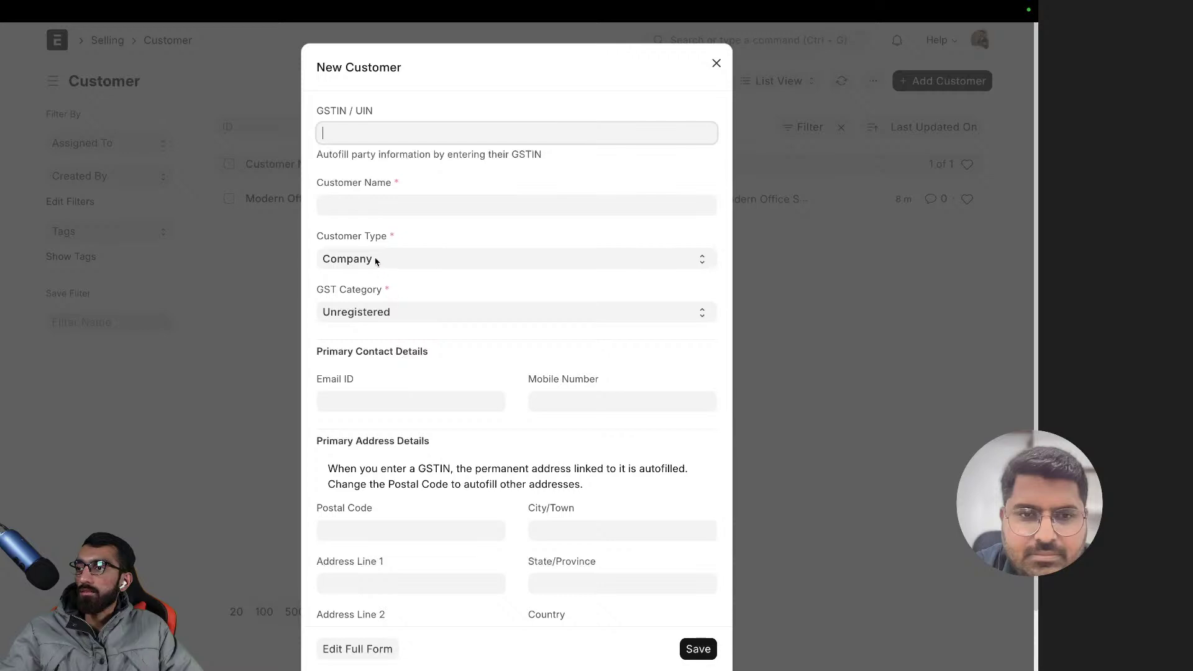
{"action": "left_click", "coordinate": [351, 215]}
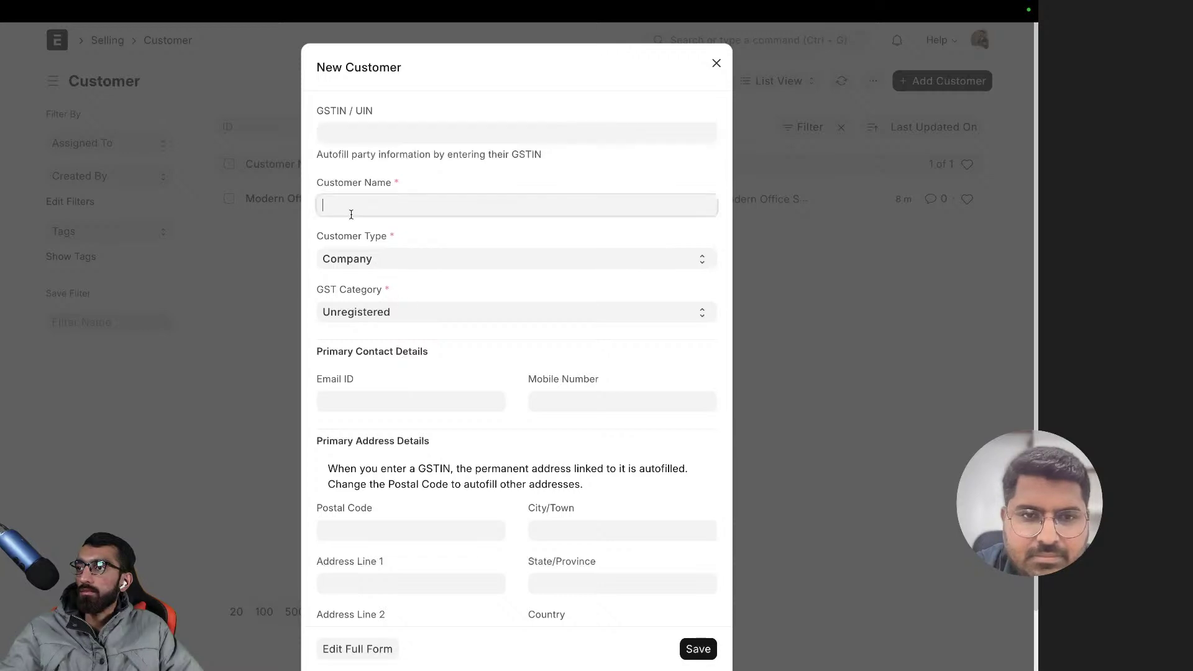
- Copy 'Café Bliss Interiors' from the setup document into Customer Name
{"action": "key", "text": "super+t"}
{"action": "key", "text": "Down"}
{"action": "key", "text": "Return"}
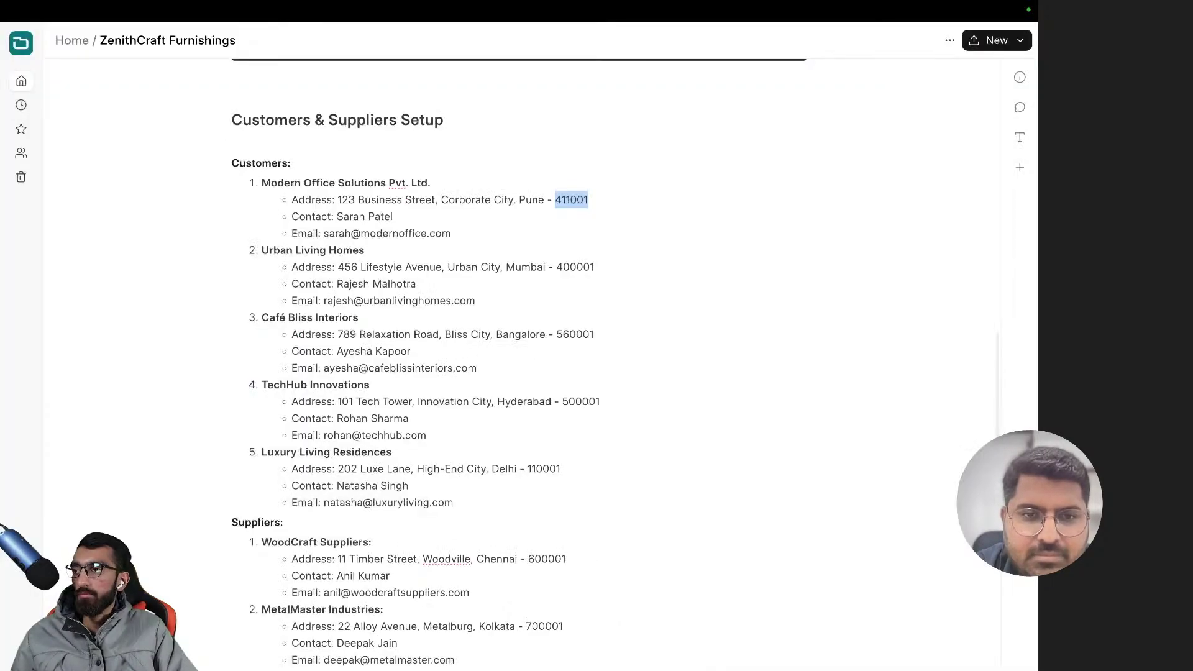
{"action": "triple_click", "coordinate": [269, 317]}
{"action": "key", "text": "super+c"}
{"action": "key", "text": "super+t"}
{"action": "key", "text": "Return"}
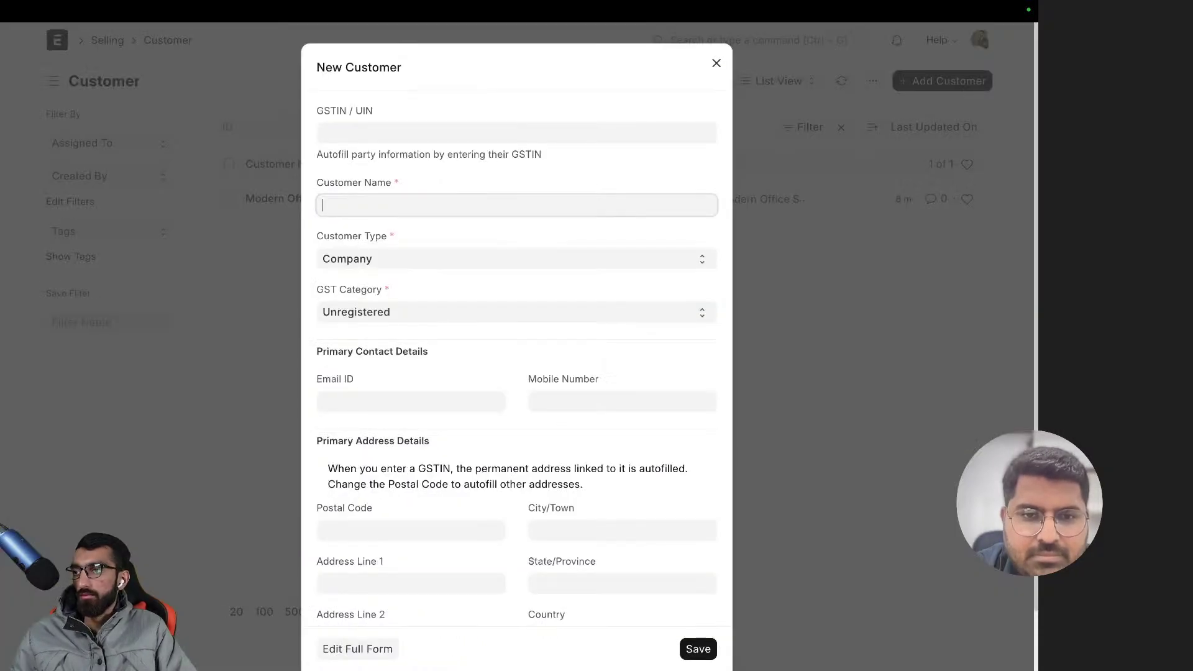
{"action": "key", "text": "super+v"}
- Clear the prefilled country India and open the full customer form
{"action": "scroll", "coordinate": [445, 281], "scroll_direction": "down", "scroll_amount": 2}
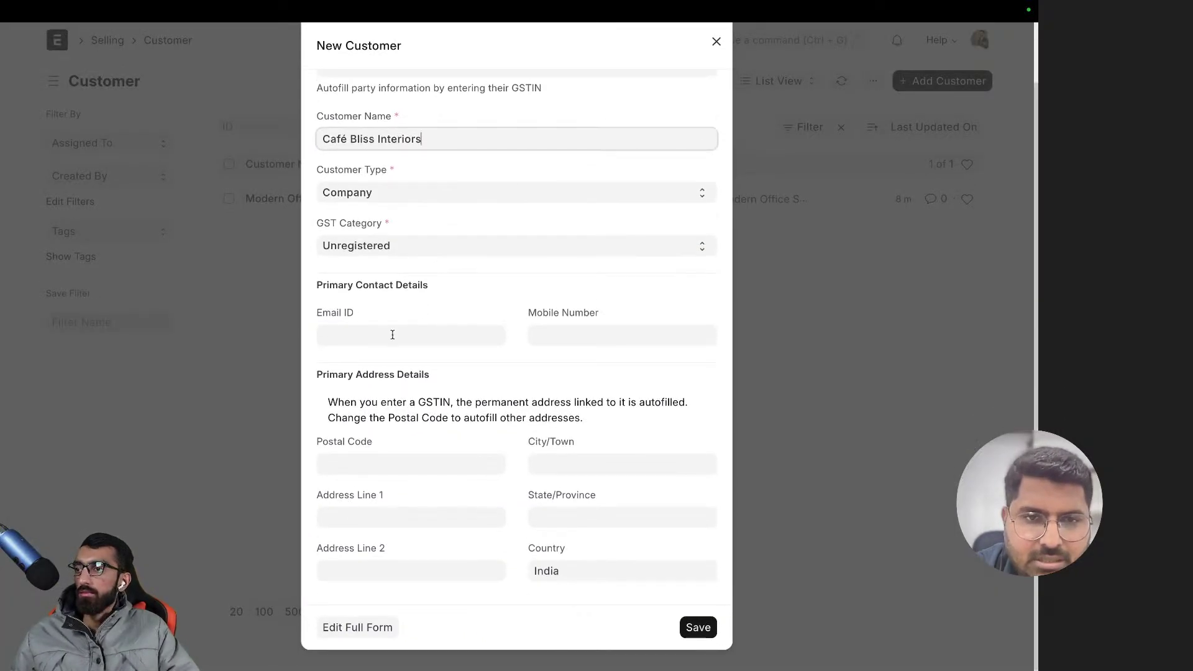
{"action": "double_click", "coordinate": [546, 571]}
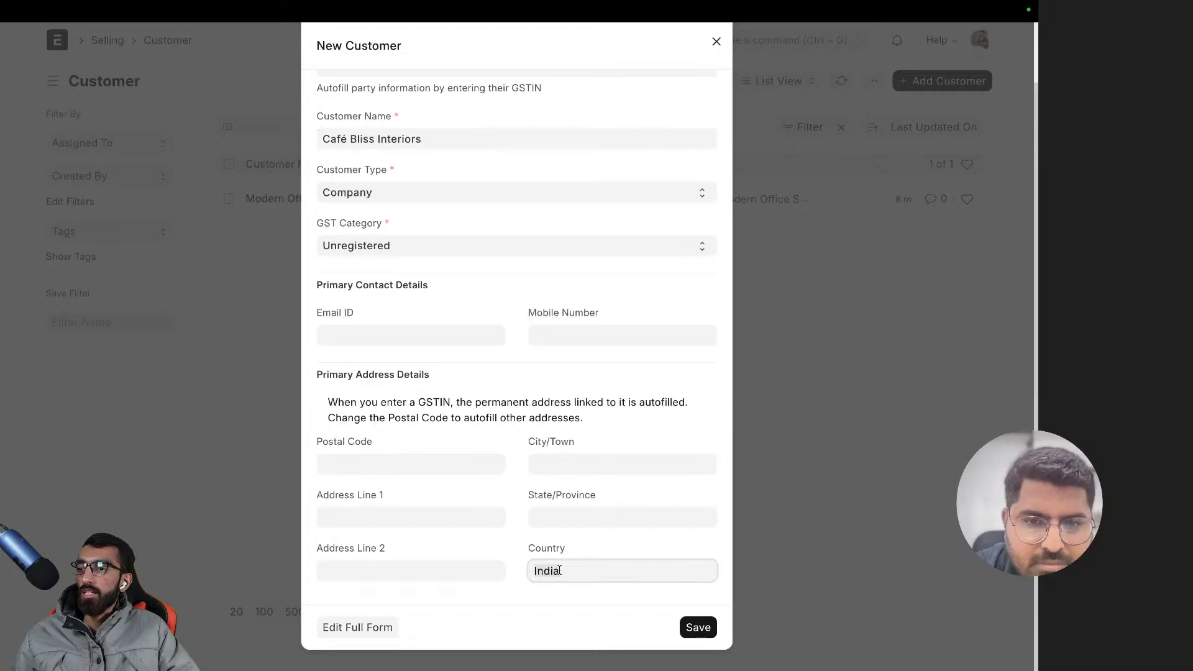
{"action": "key", "text": "BackSpace"}
{"action": "left_click", "coordinate": [373, 628]}
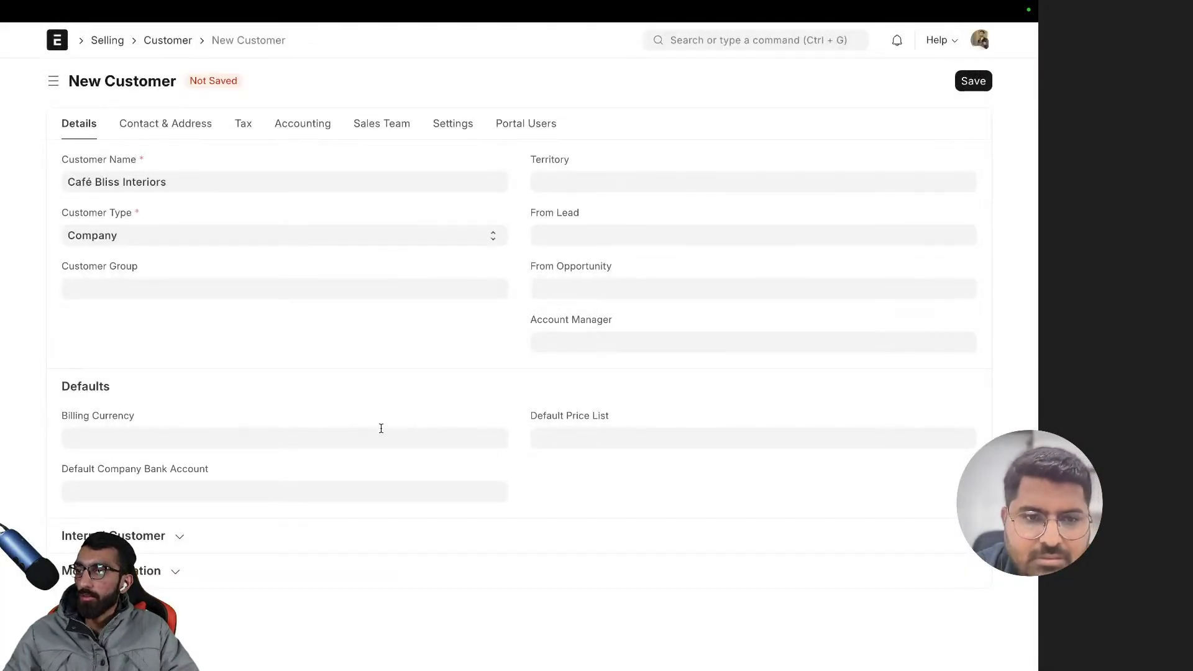
- Set Café Bliss Interiors' billing currency to USD, save it, and view its Default Accounts
{"action": "left_click", "coordinate": [118, 431]}
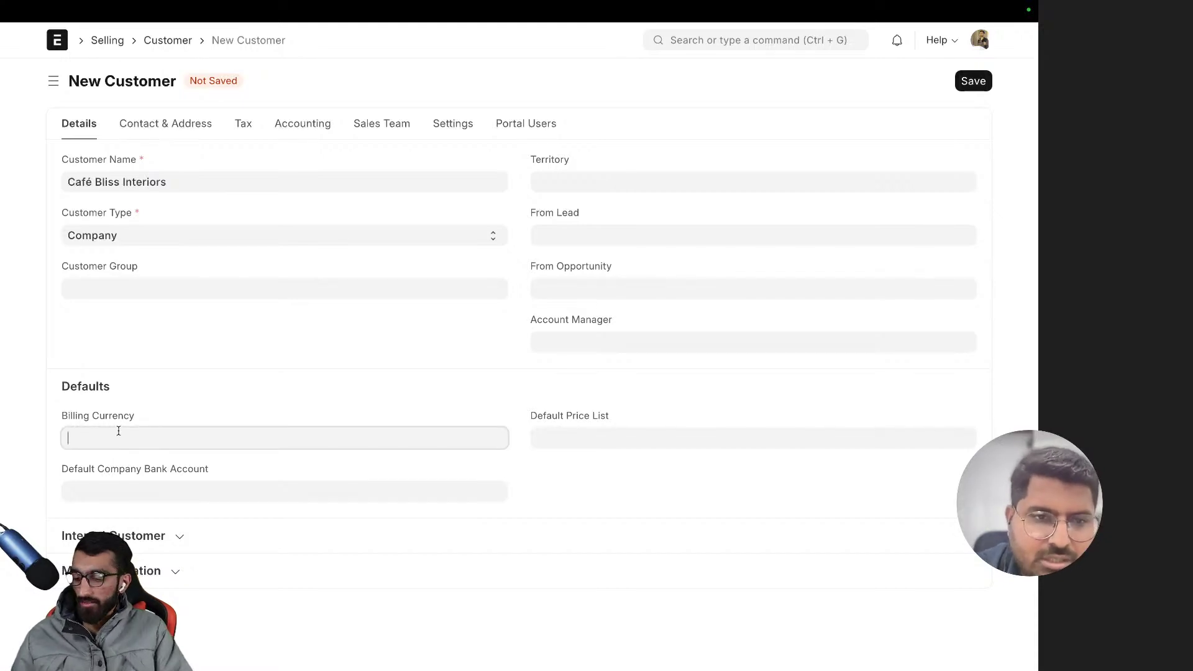
{"action": "type", "text": "US"}
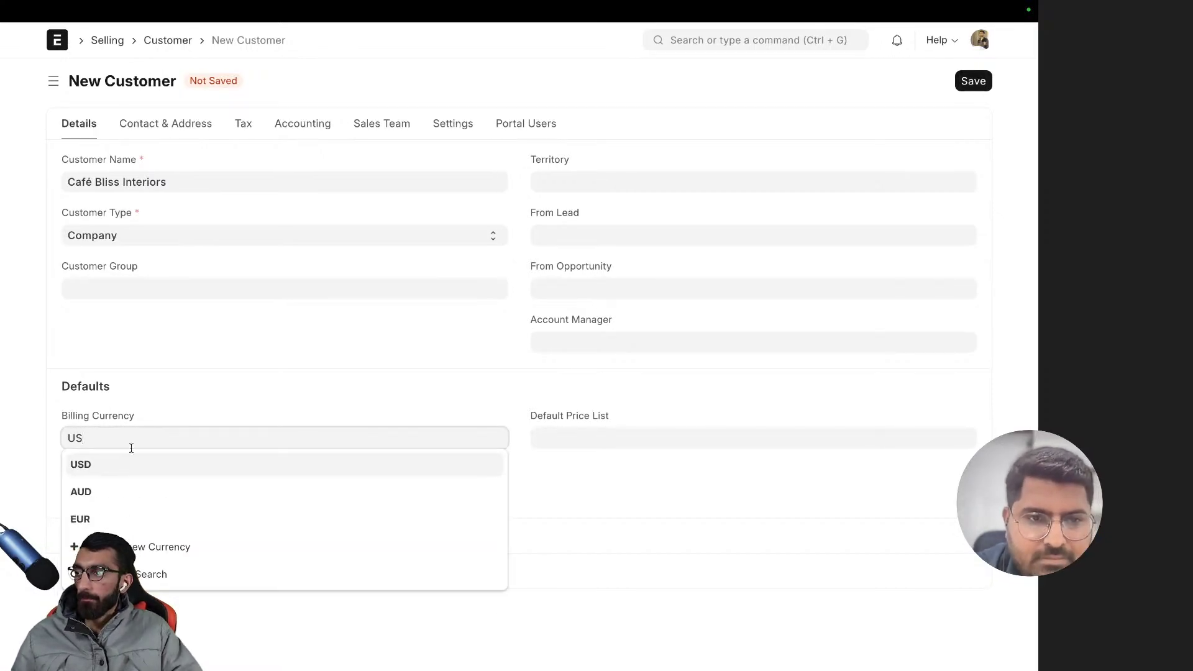
{"action": "left_click", "coordinate": [120, 464]}
{"action": "left_click", "coordinate": [274, 354]}
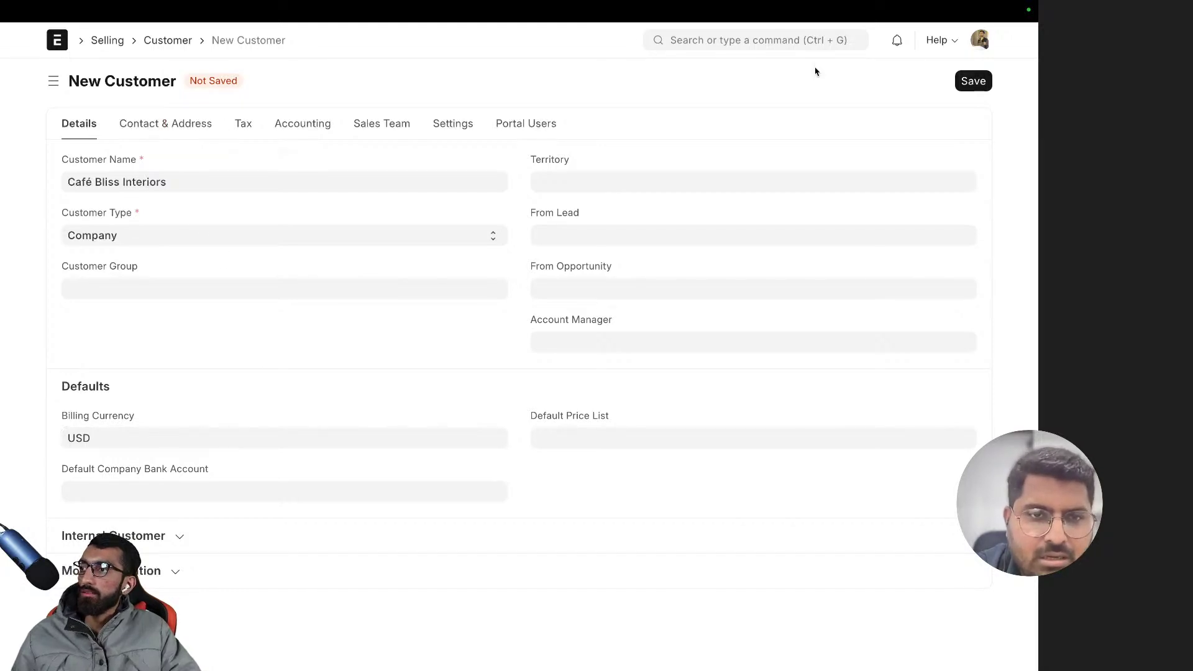
{"action": "left_click", "coordinate": [981, 82]}
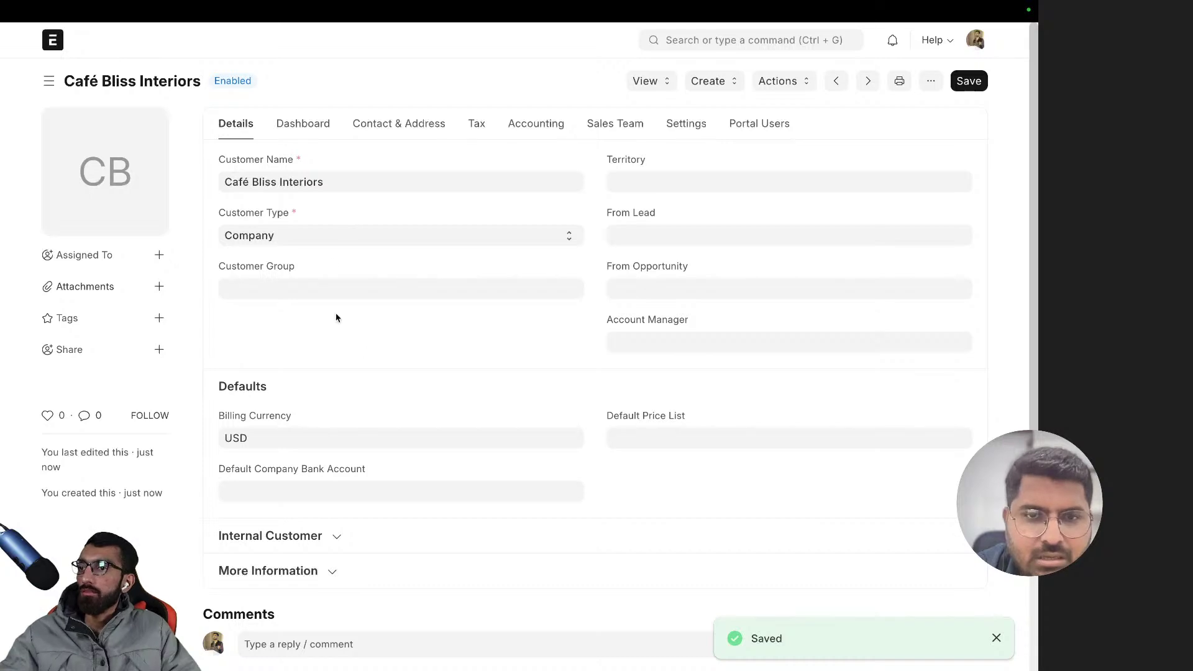
{"action": "left_click", "coordinate": [536, 129]}
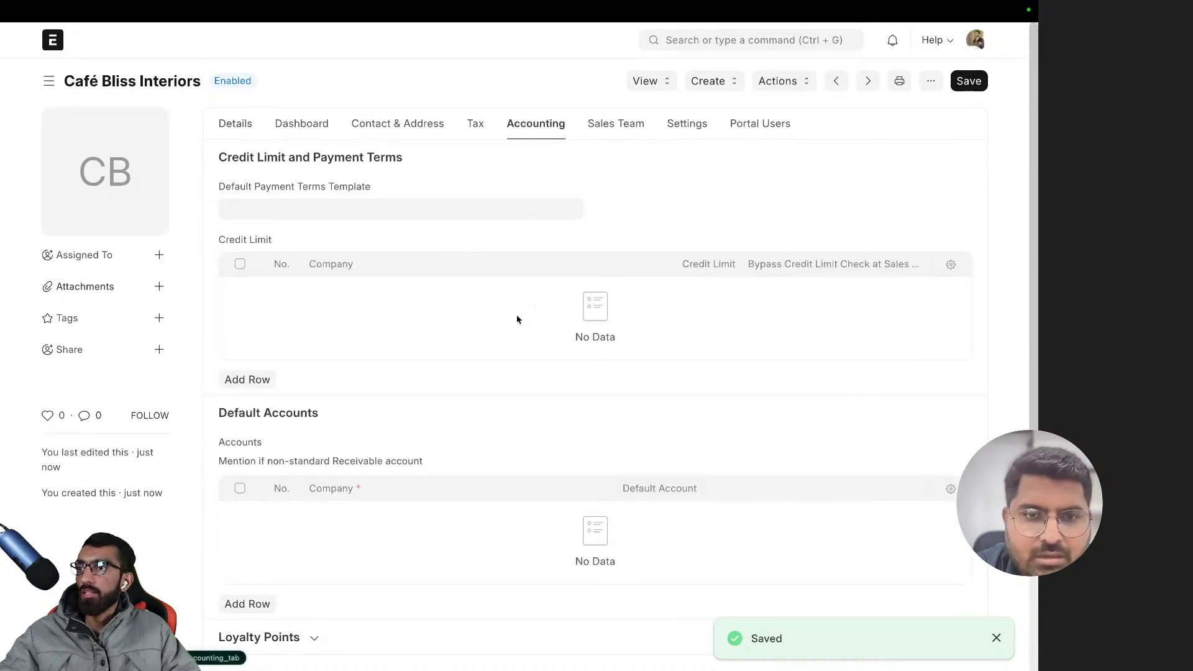
{"action": "scroll", "coordinate": [304, 520], "scroll_direction": "down", "scroll_amount": 1}
- Add an unsaved ZenithCraft Furnishing row to Café Bliss Interiors' Default Accounts table
{"action": "scroll", "coordinate": [308, 500], "scroll_direction": "down", "scroll_amount": 3}
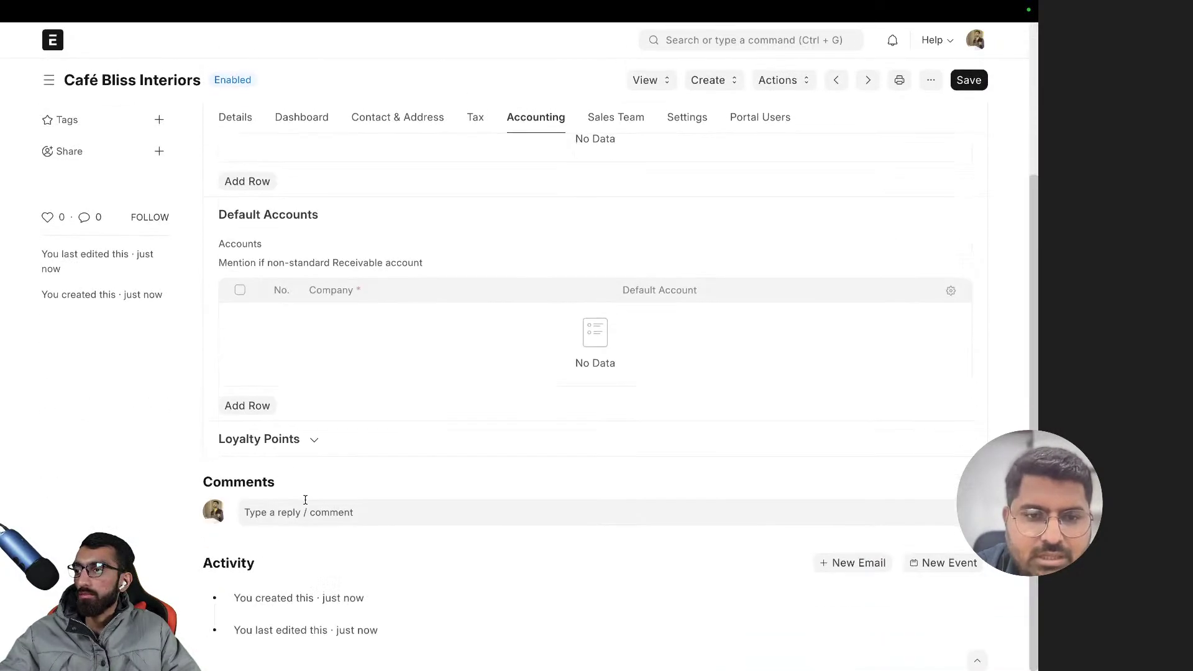
{"action": "left_click", "coordinate": [251, 403]}
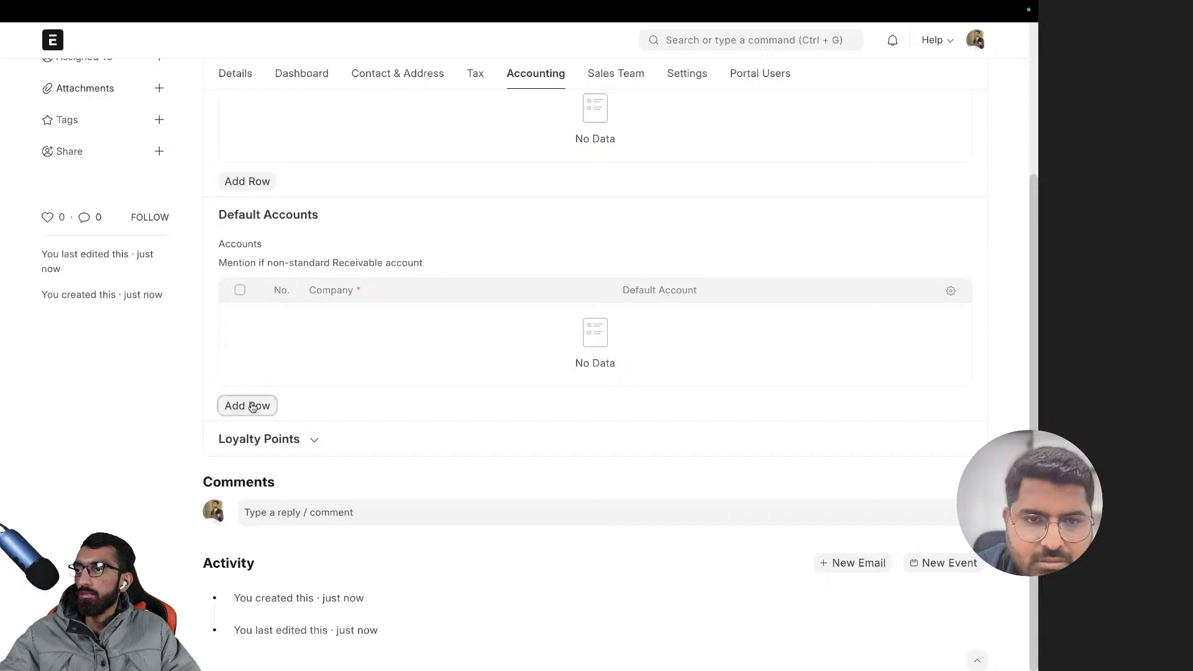
{"action": "left_click", "coordinate": [757, 373]}
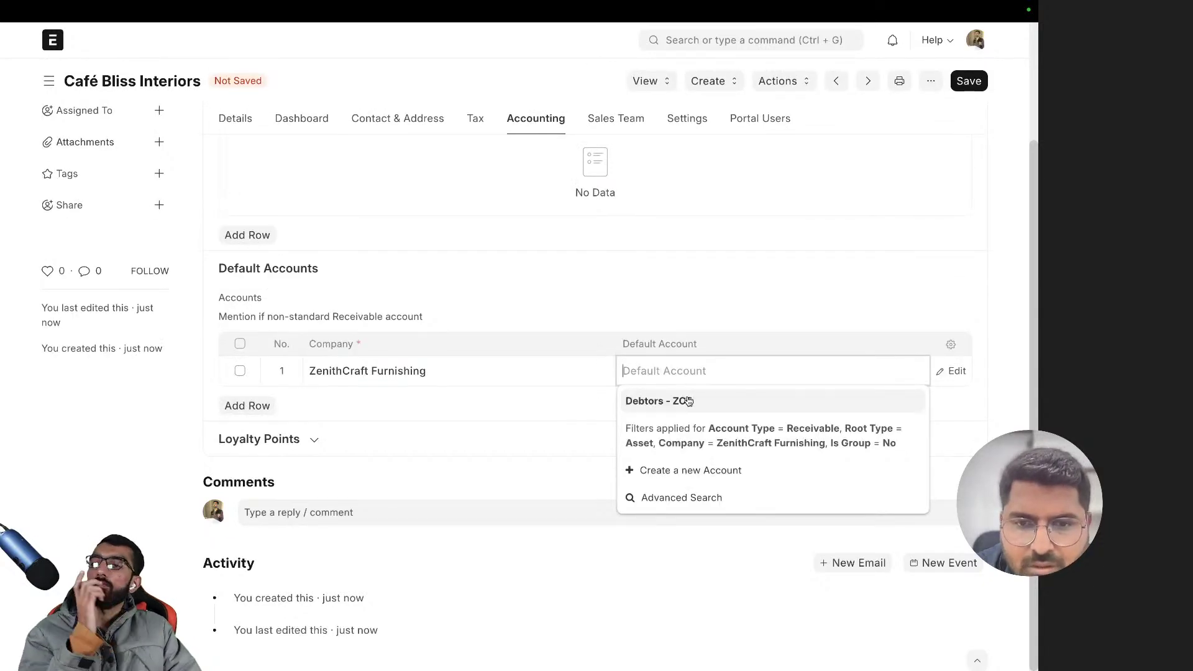
{"action": "scroll", "coordinate": [547, 299], "scroll_direction": "up", "scroll_amount": 2}
- Go back to the Modern Office Solutions Pvt. Ltd. customer record
{"action": "left_click", "coordinate": [243, 124]}
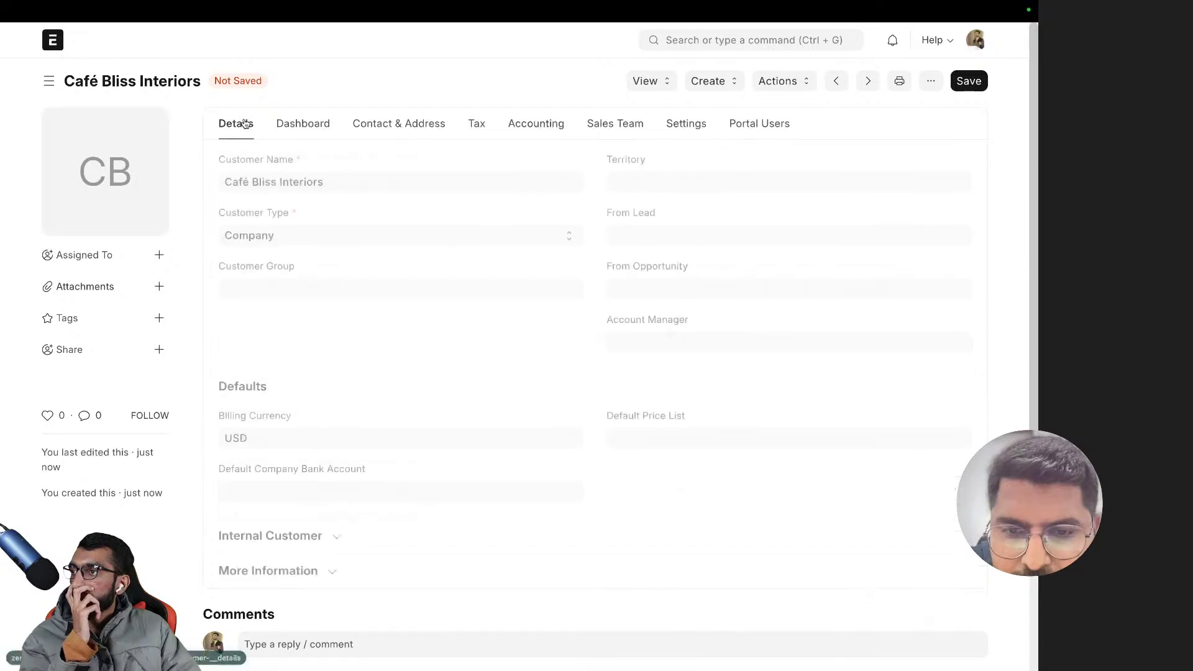
{"action": "scroll", "coordinate": [415, 307], "scroll_direction": "down", "scroll_amount": 2}
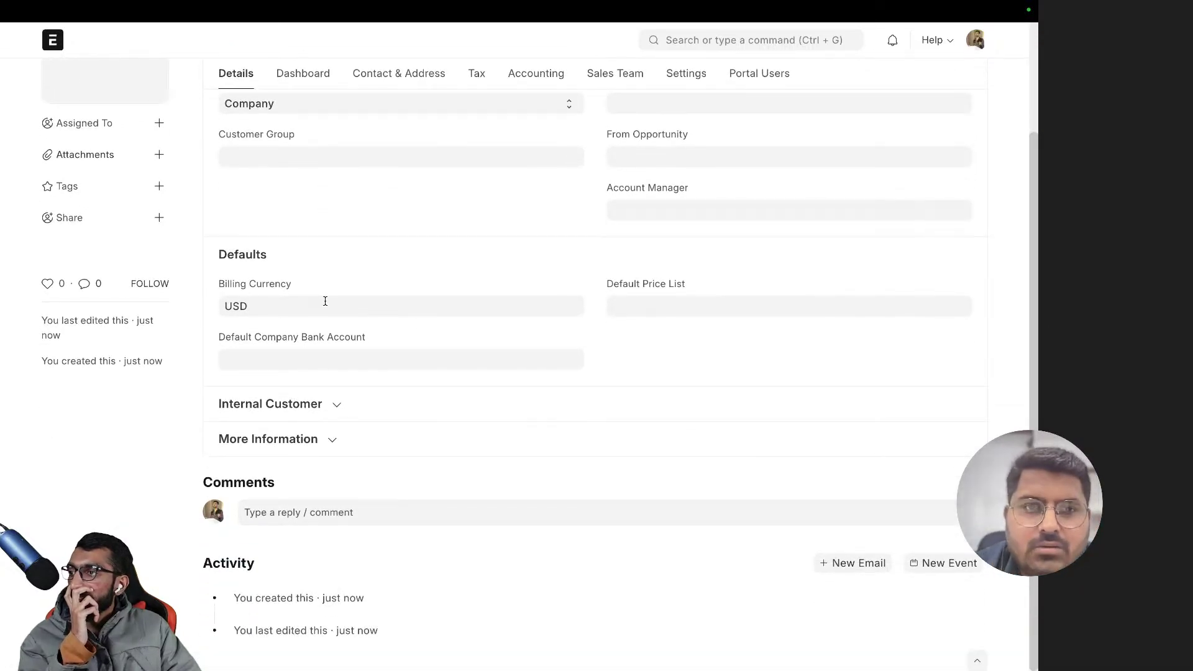
{"action": "scroll", "coordinate": [325, 301], "scroll_direction": "up", "scroll_amount": 2}
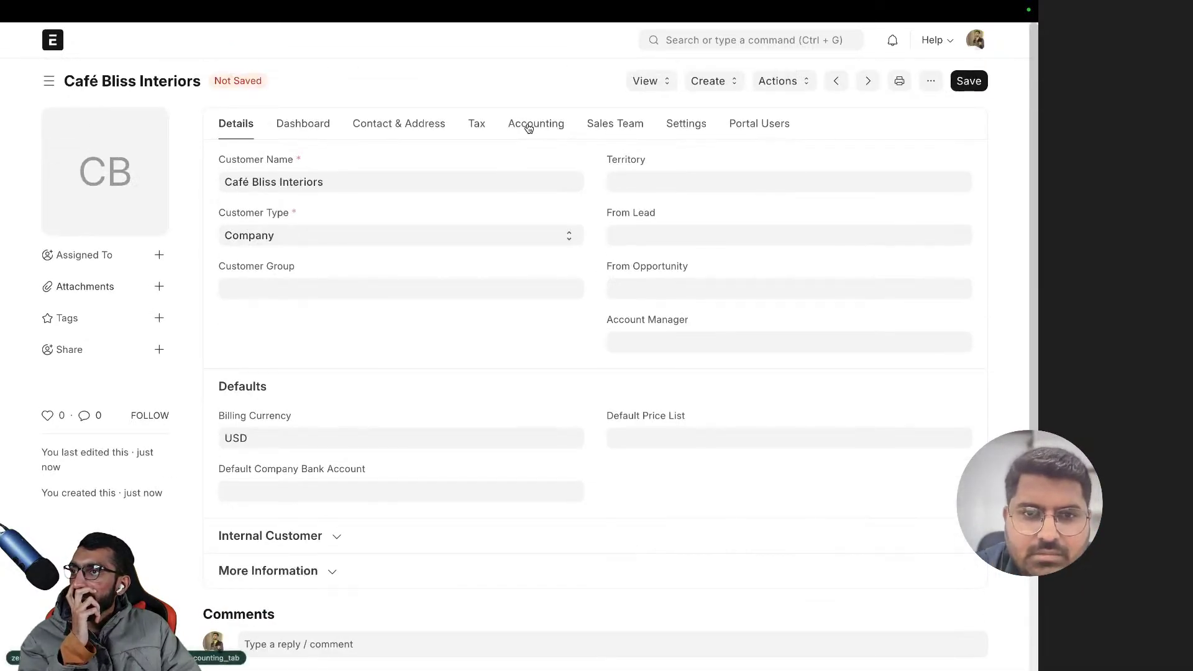
{"action": "scroll", "coordinate": [580, 136], "scroll_direction": "left", "scroll_amount": 5}
{"action": "scroll", "coordinate": [578, 137], "scroll_direction": "left", "scroll_amount": 5}
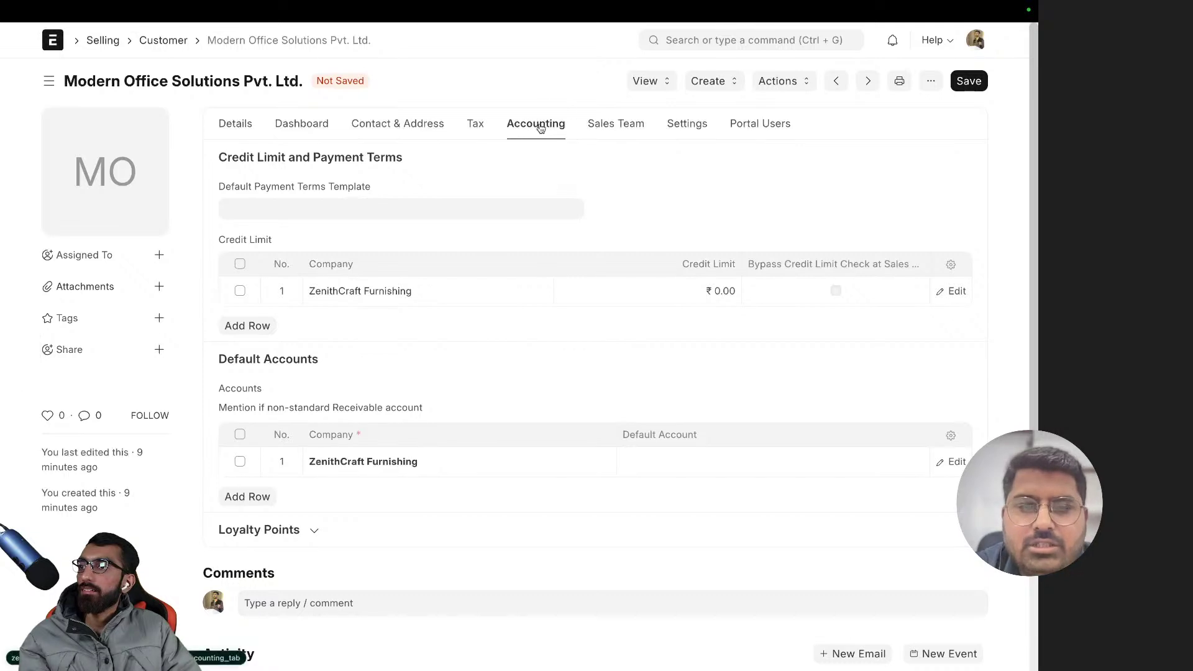
- Search the awesome bar for 'chart ofac' to open ZenithCraft Furnishing's Chart of Accounts
{"action": "left_click", "coordinate": [734, 40]}
{"action": "type", "text": "acc"}
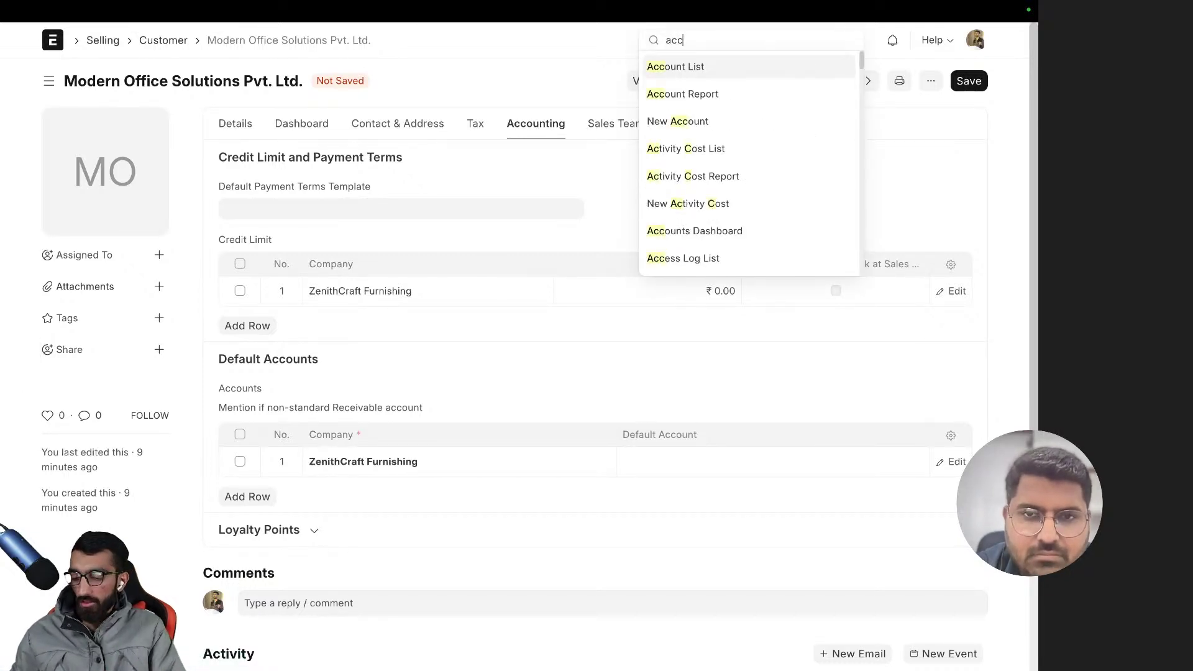
{"action": "key", "text": "BackSpace"}
{"action": "key", "text": "BackSpace"}
{"action": "key", "text": "BackSpace"}
{"action": "type", "text": "chart"}
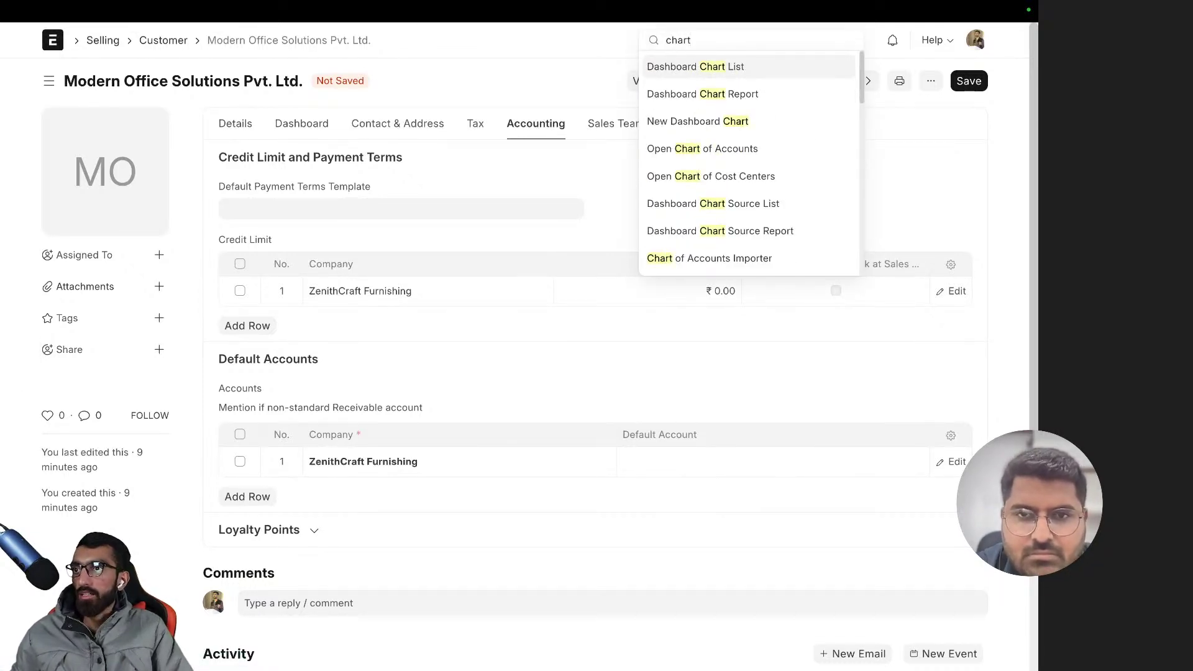
{"action": "type", "text": " of"}
{"action": "key", "text": "BackSpace"}
{"action": "key", "text": "BackSpace"}
{"action": "key", "text": "BackSpace"}
{"action": "key", "text": "BackSpace"}
{"action": "key", "text": "BackSpace"}
{"action": "key", "text": "BackSpace"}
{"action": "key", "text": "BackSpace"}
{"action": "key", "text": "BackSpace"}
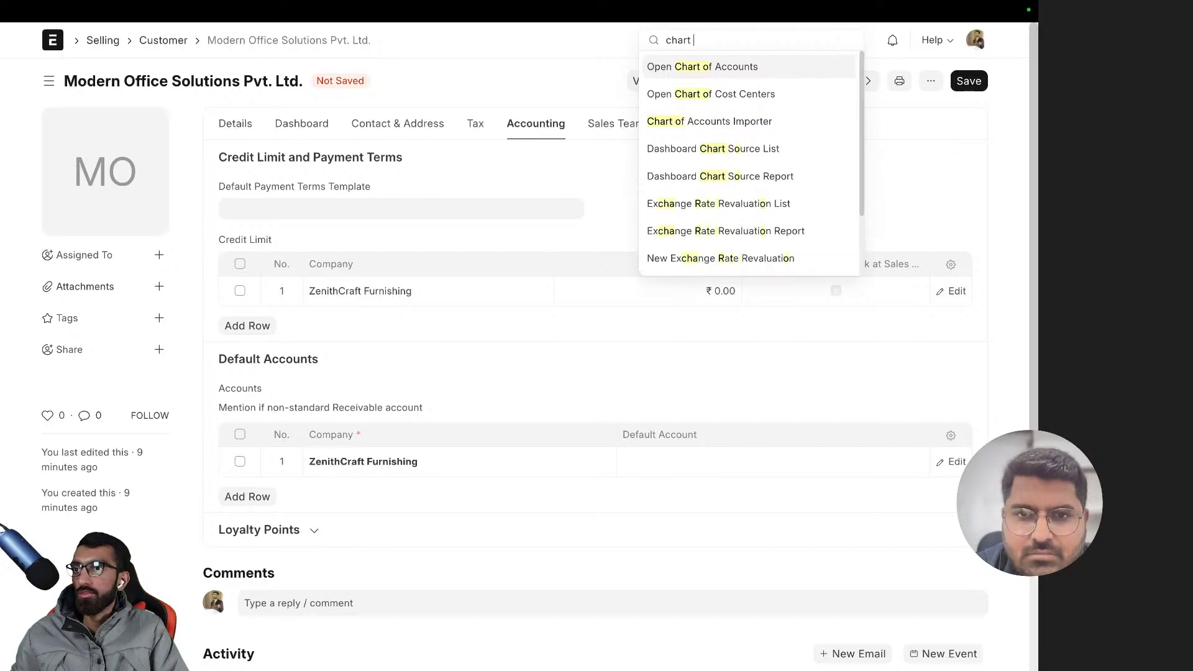
{"action": "type", "text": "account ta"}
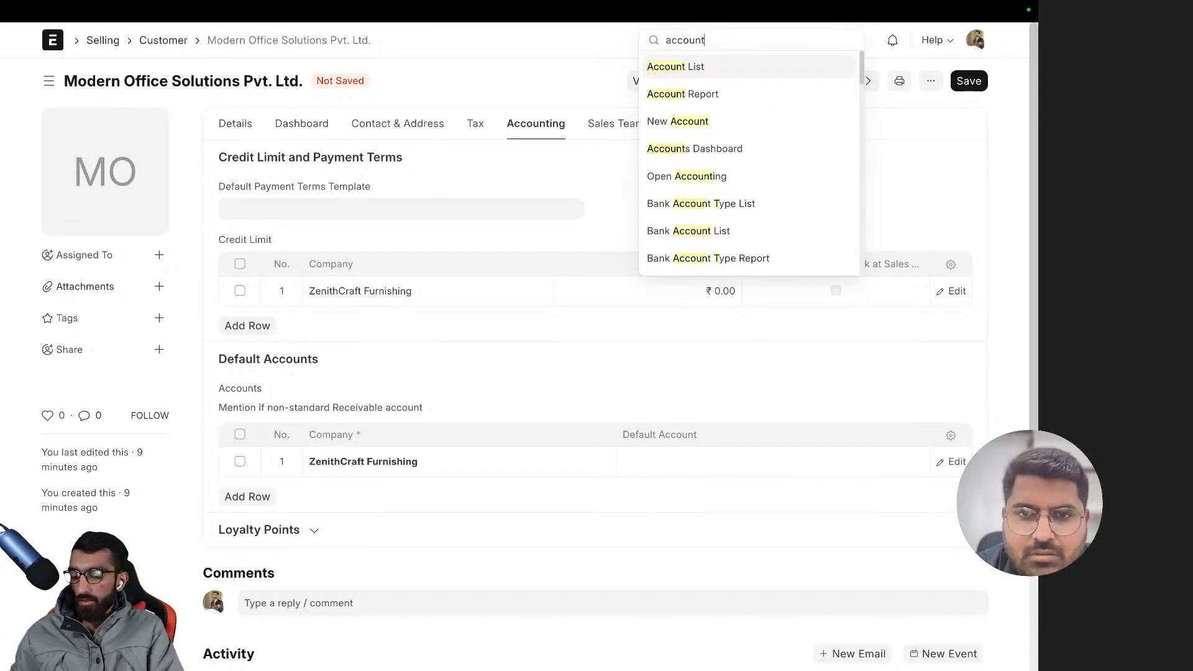
{"action": "key", "text": "BackSpace"}
{"action": "key", "text": "BackSpace"}
{"action": "key", "text": "BackSpace"}
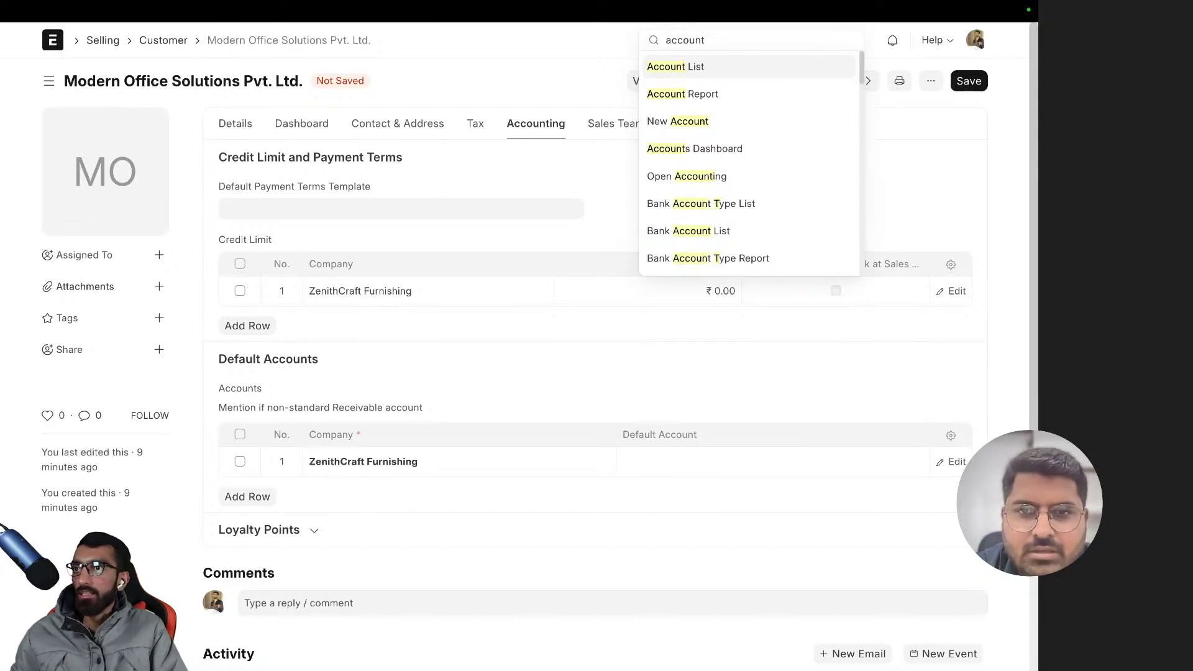
{"action": "type", "text": "s"}
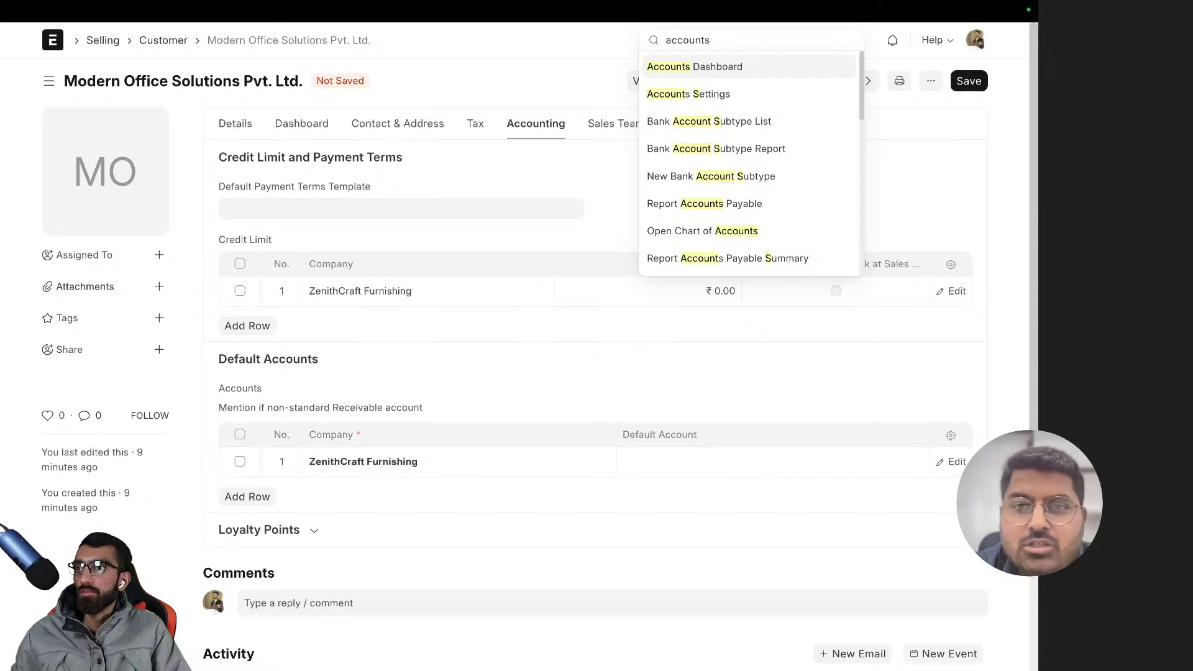
{"action": "type", "text": " list"}
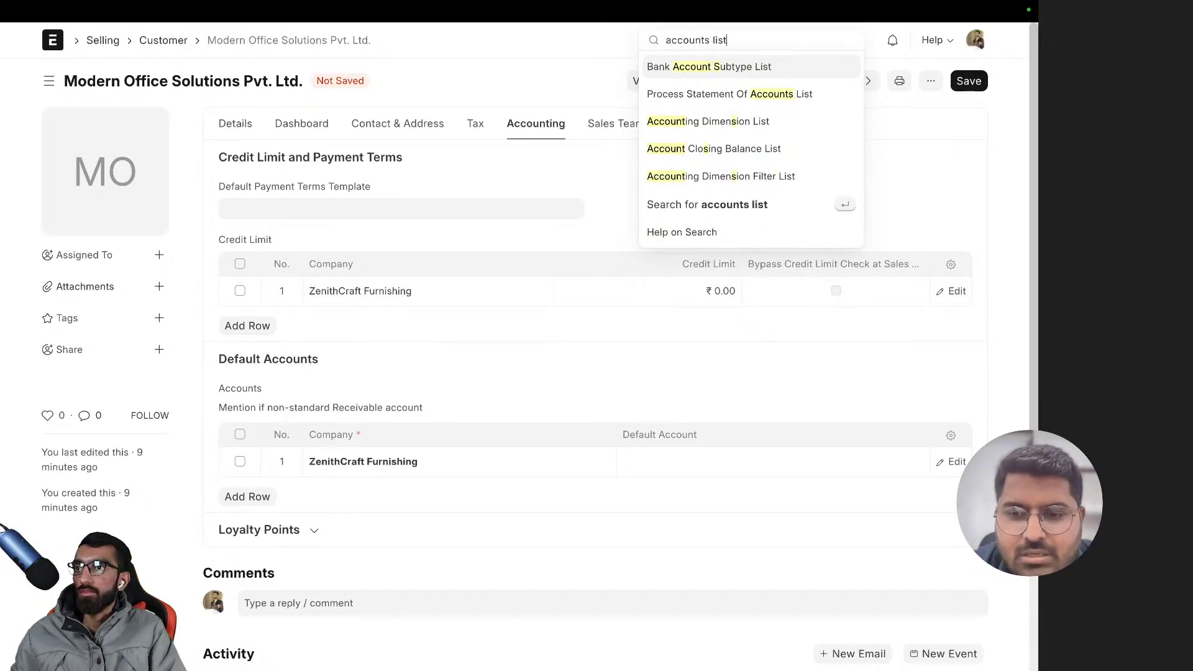
{"action": "key", "text": "BackSpace"}
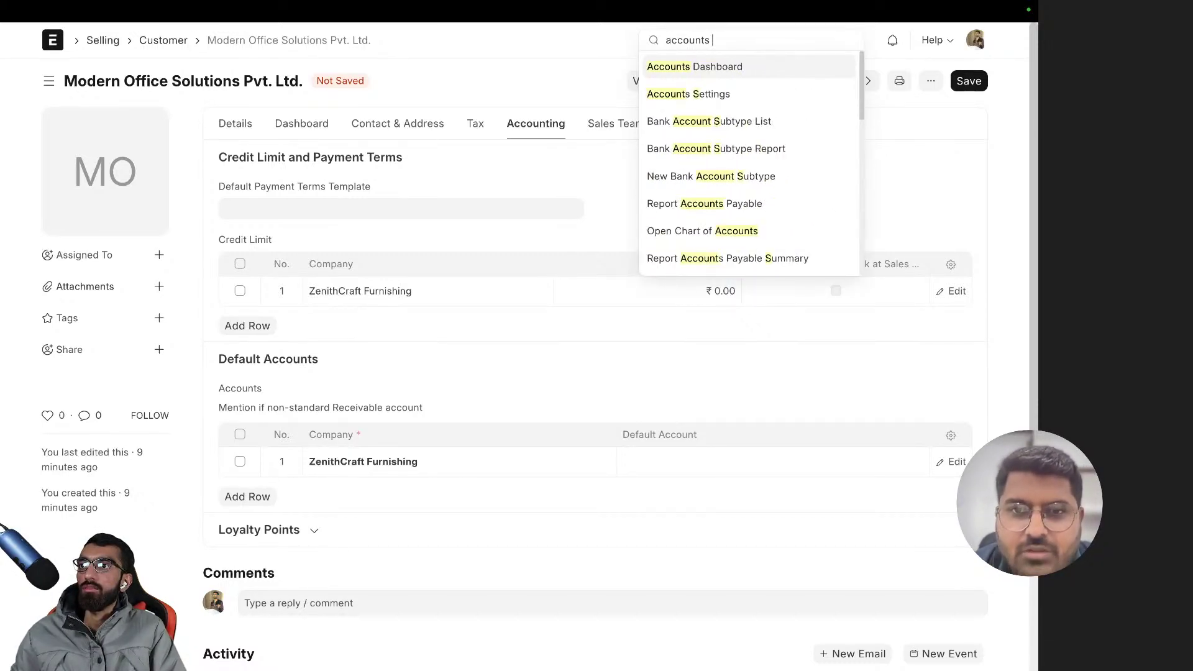
{"action": "key", "text": "ctrl+a"}
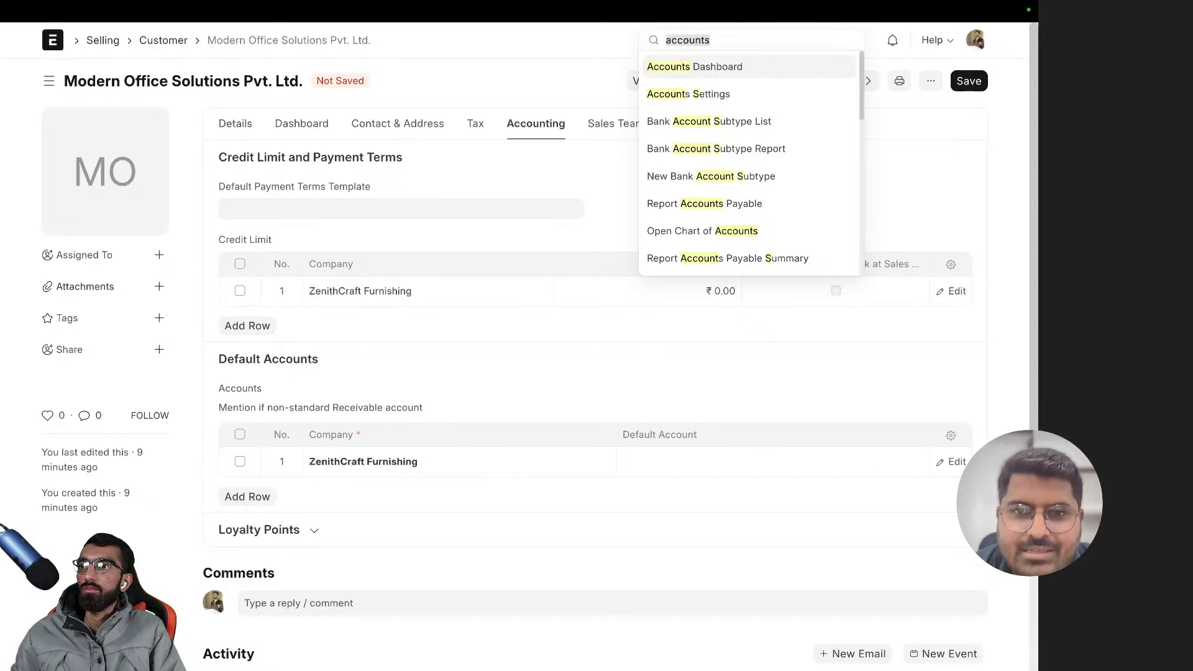
{"action": "type", "text": "chart ofa"}
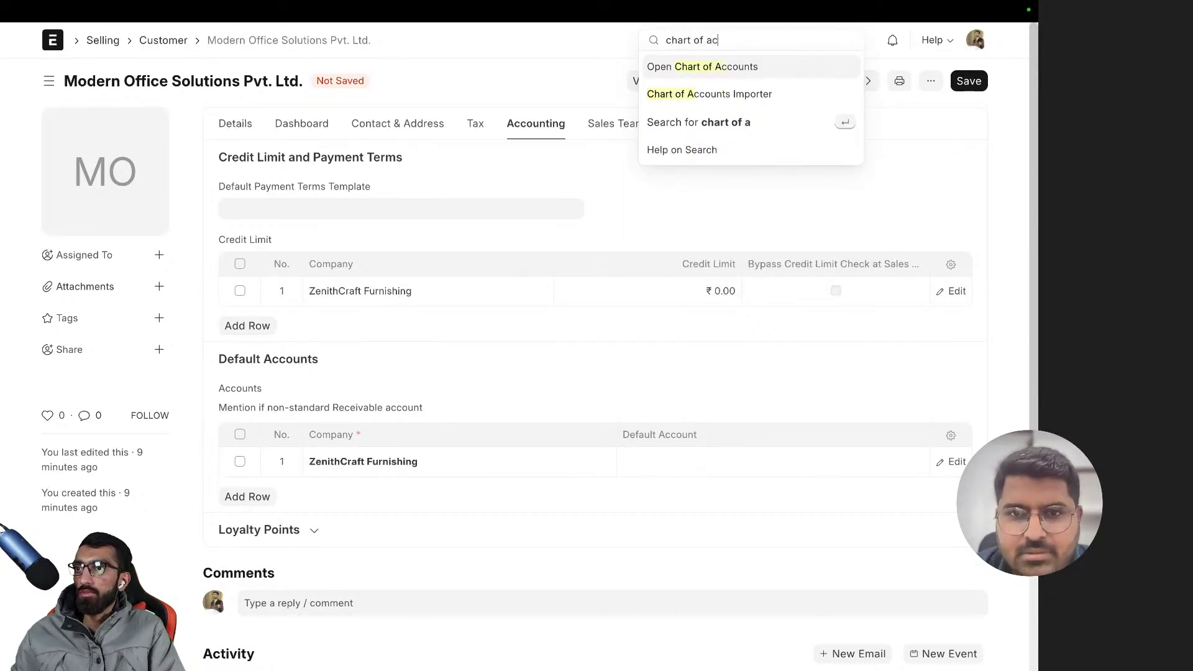
{"action": "type", "text": "c"}
{"action": "key", "text": "Return"}
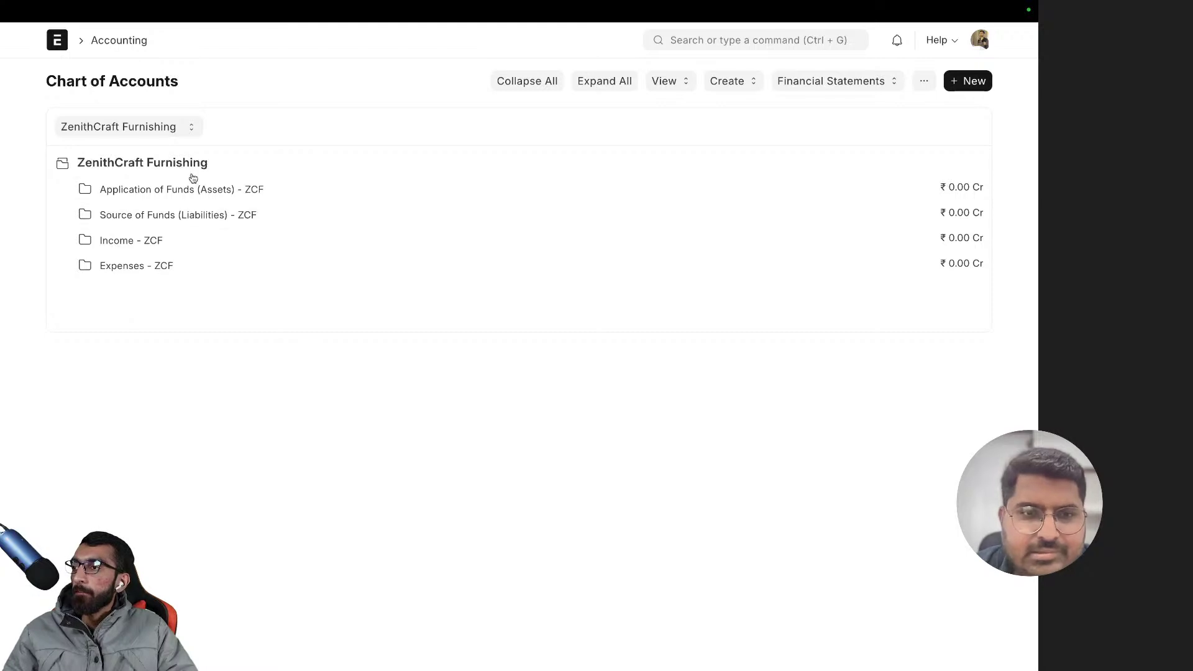
- Expand Assets > Current Assets > Accounts Receivable to locate Debtors USD - ZCF
{"action": "left_click", "coordinate": [181, 191]}
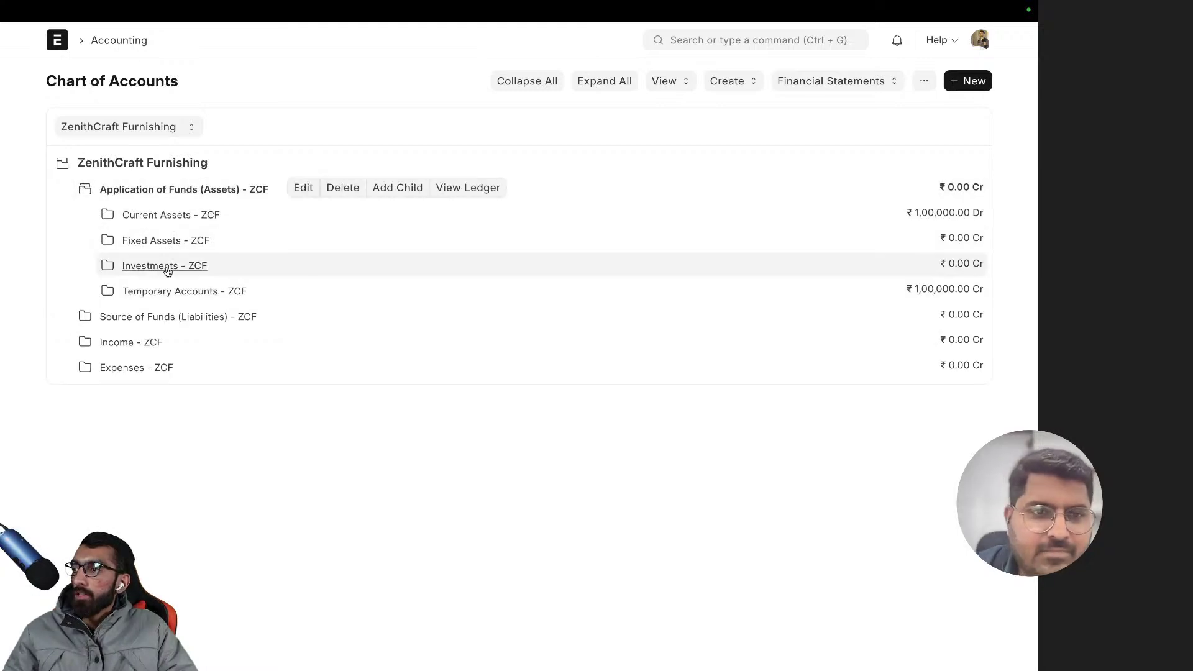
{"action": "left_click", "coordinate": [156, 215]}
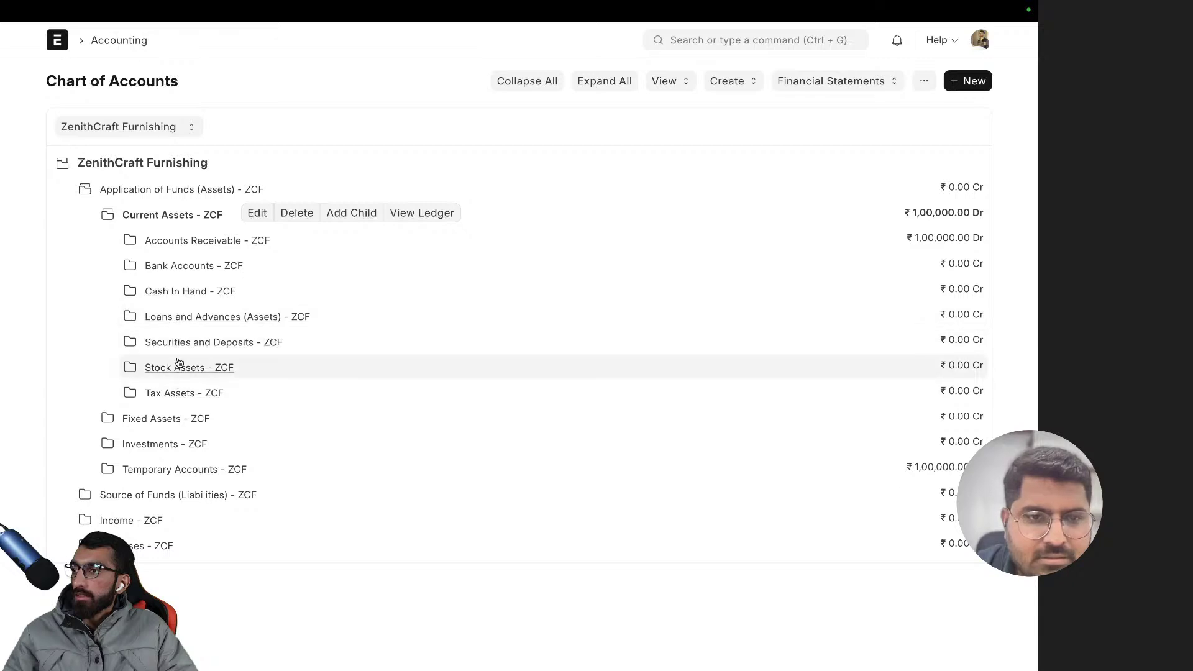
{"action": "left_click", "coordinate": [187, 266]}
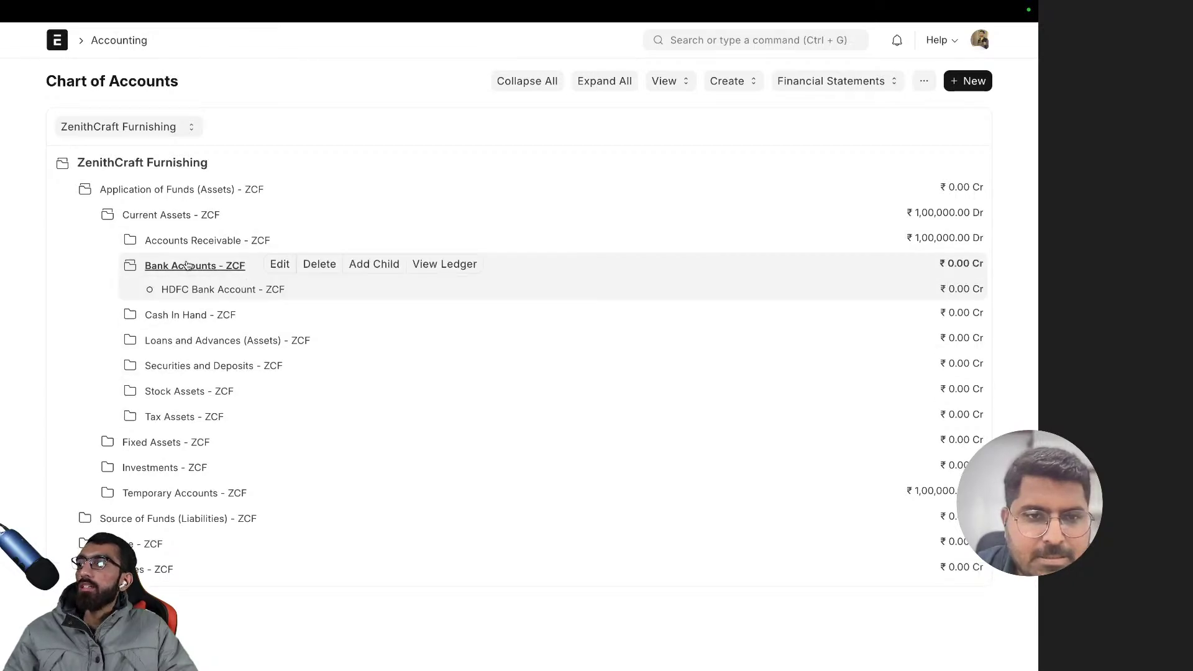
{"action": "left_click", "coordinate": [187, 266]}
{"action": "left_click", "coordinate": [190, 241]}
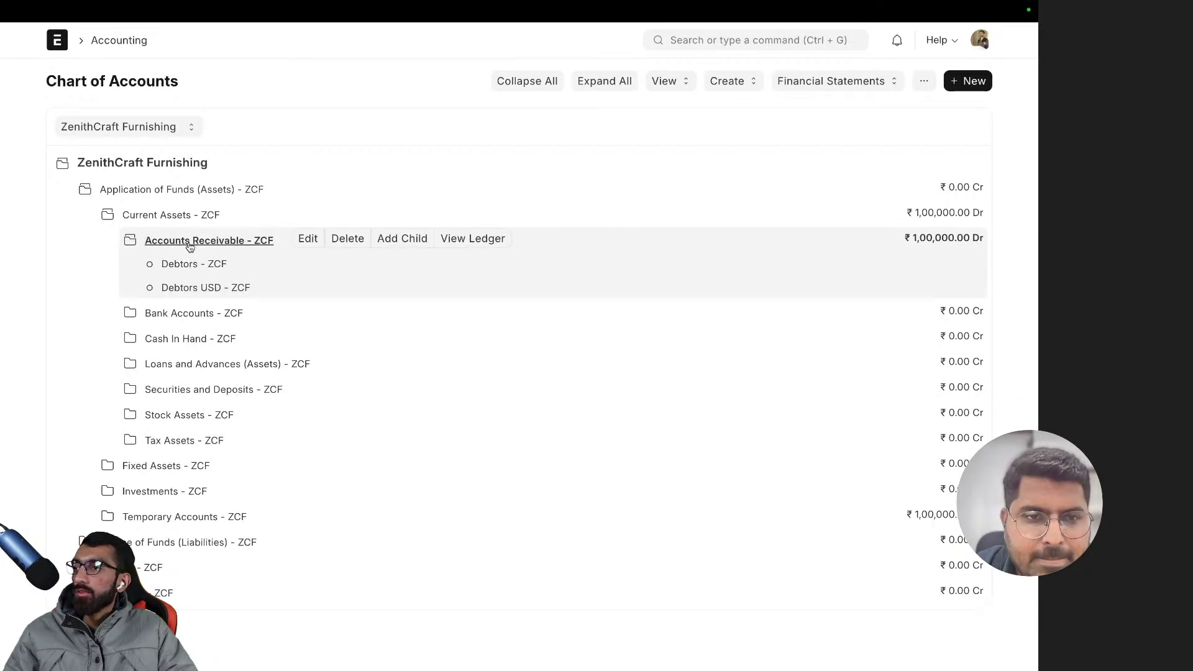
{"action": "left_click", "coordinate": [189, 293]}
- Set the Debtors USD - ZCF account's type to Receivable and save it
{"action": "left_click", "coordinate": [311, 286]}
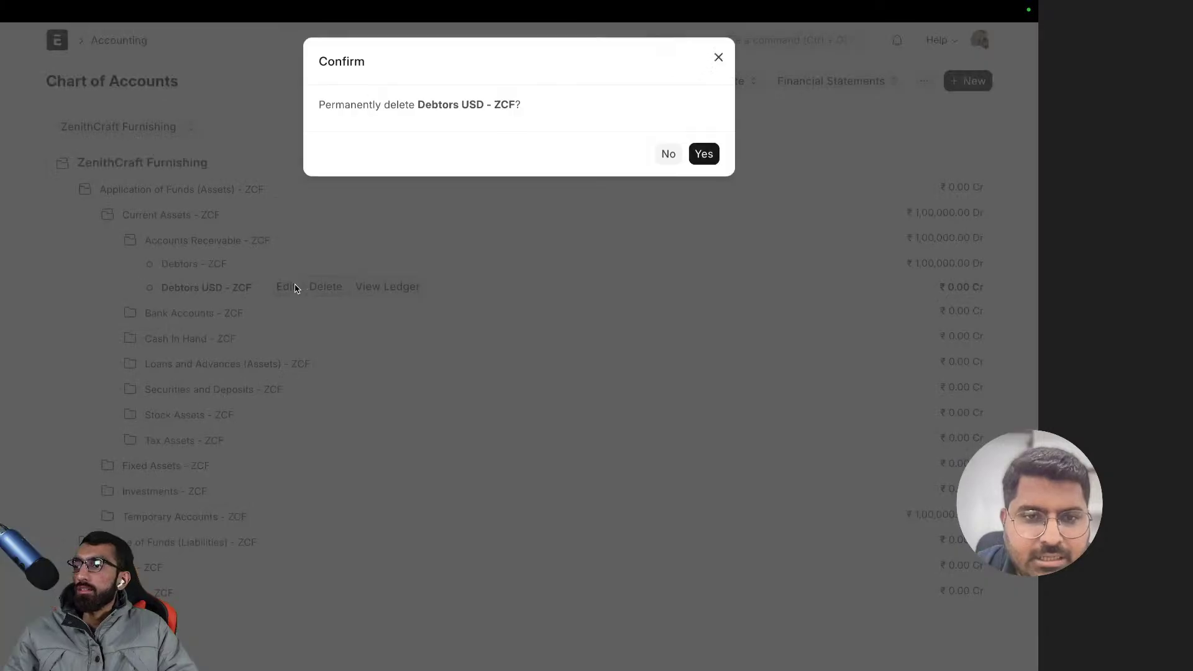
{"action": "key", "text": "Escape"}
{"action": "left_click", "coordinate": [286, 289]}
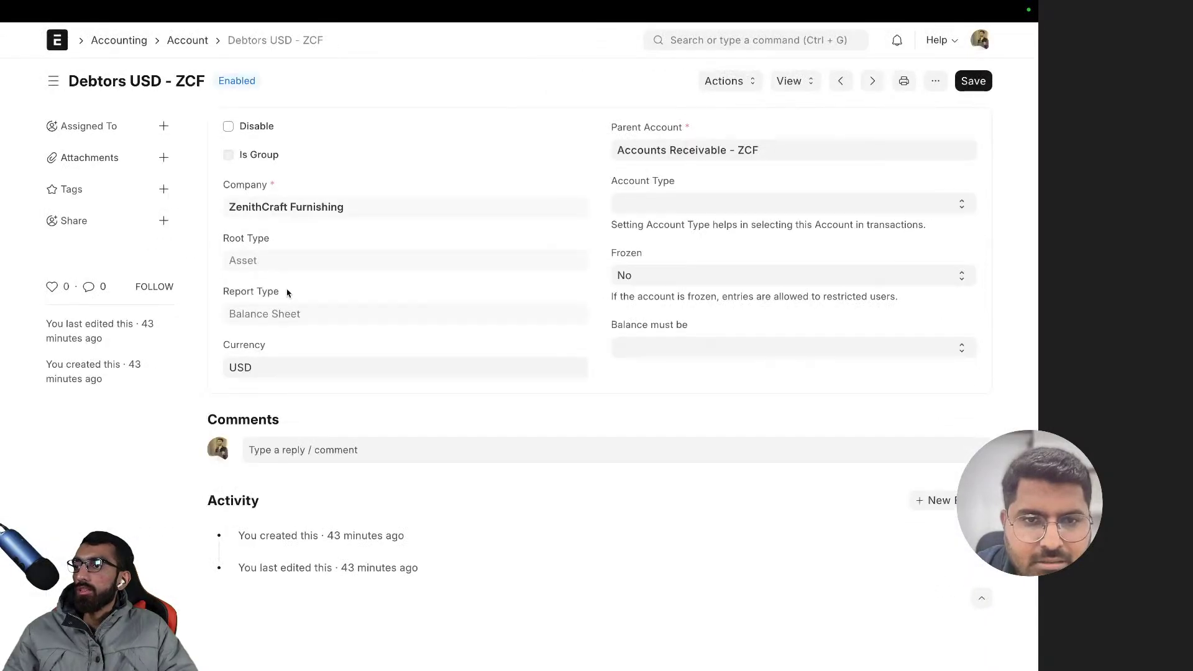
{"action": "left_click", "coordinate": [273, 361]}
{"action": "left_click", "coordinate": [670, 430]}
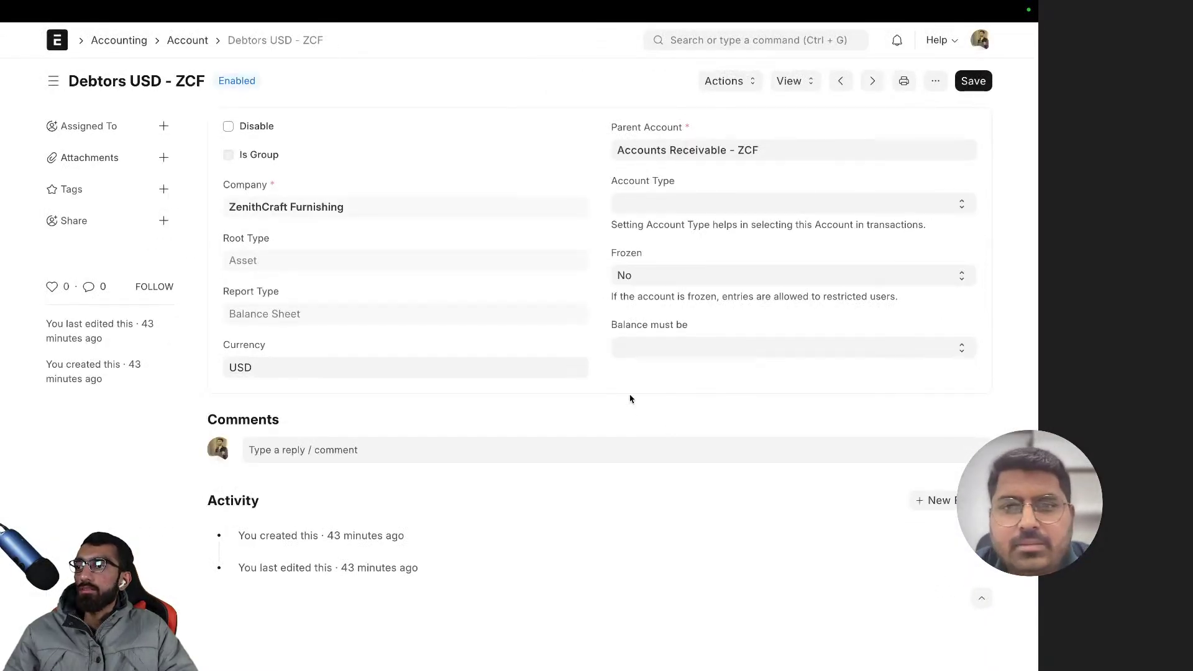
{"action": "left_click", "coordinate": [627, 204]}
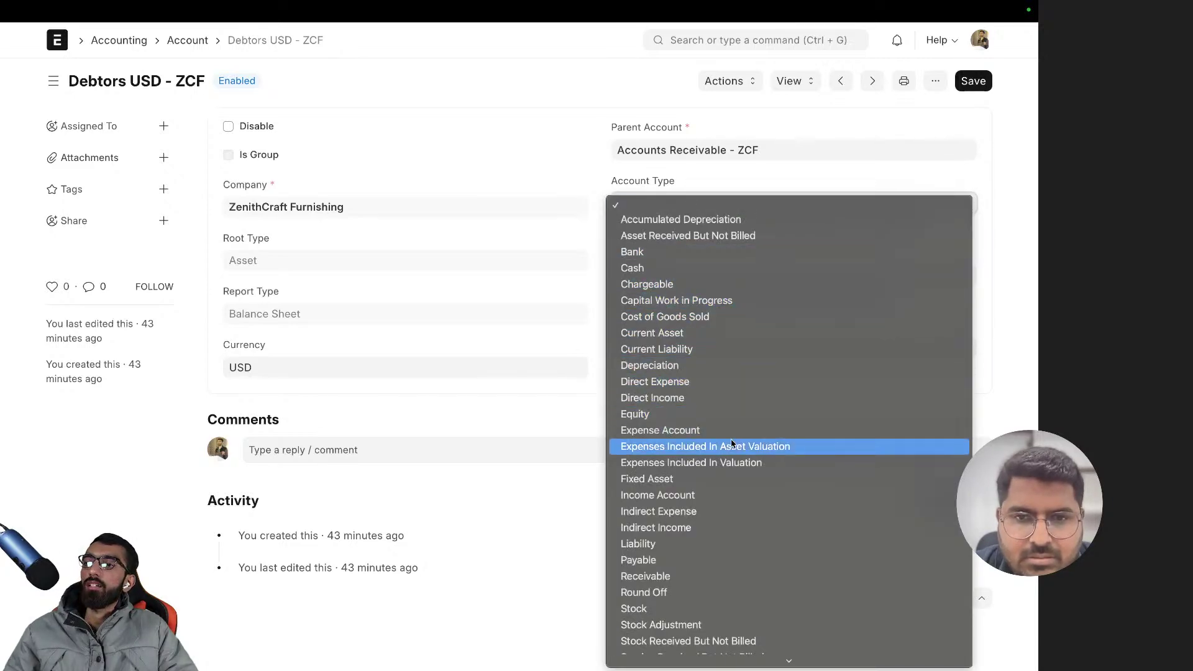
{"action": "scroll", "coordinate": [730, 435], "scroll_direction": "down", "scroll_amount": 1}
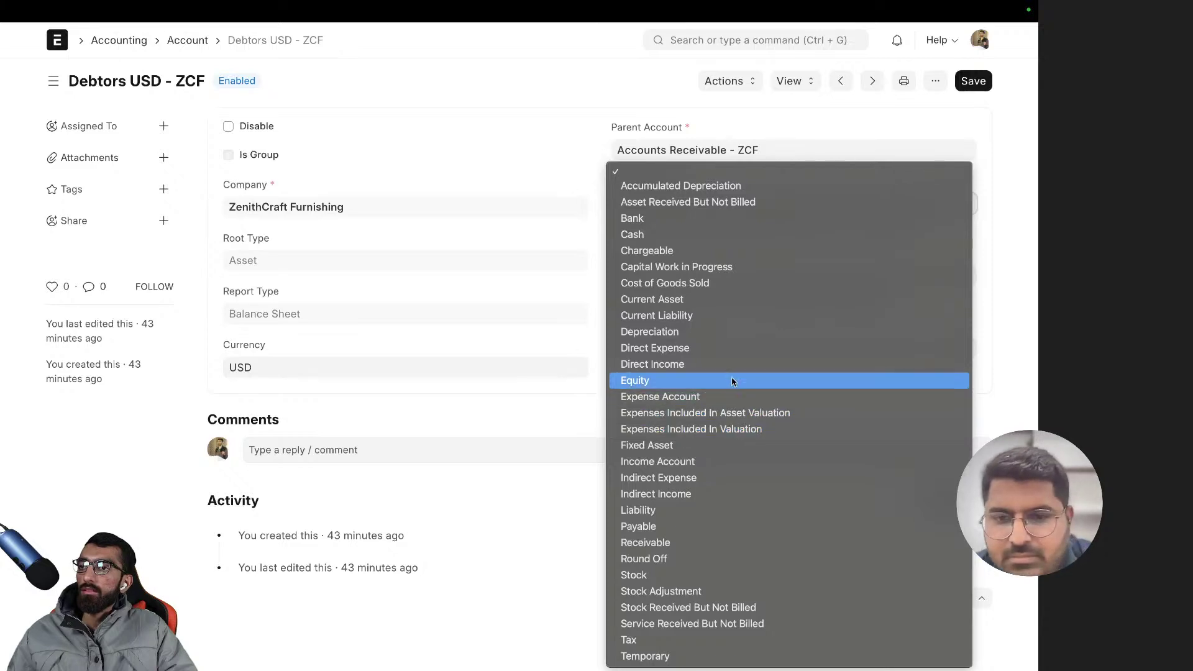
{"action": "left_click", "coordinate": [711, 543]}
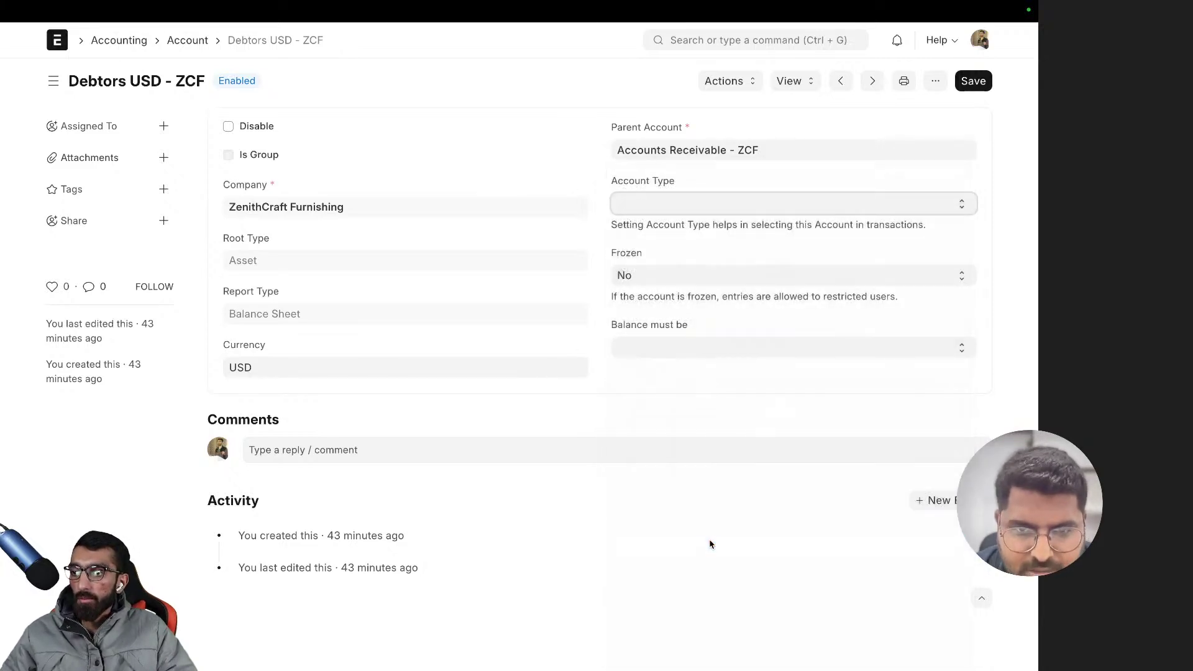
{"action": "left_click", "coordinate": [970, 86]}
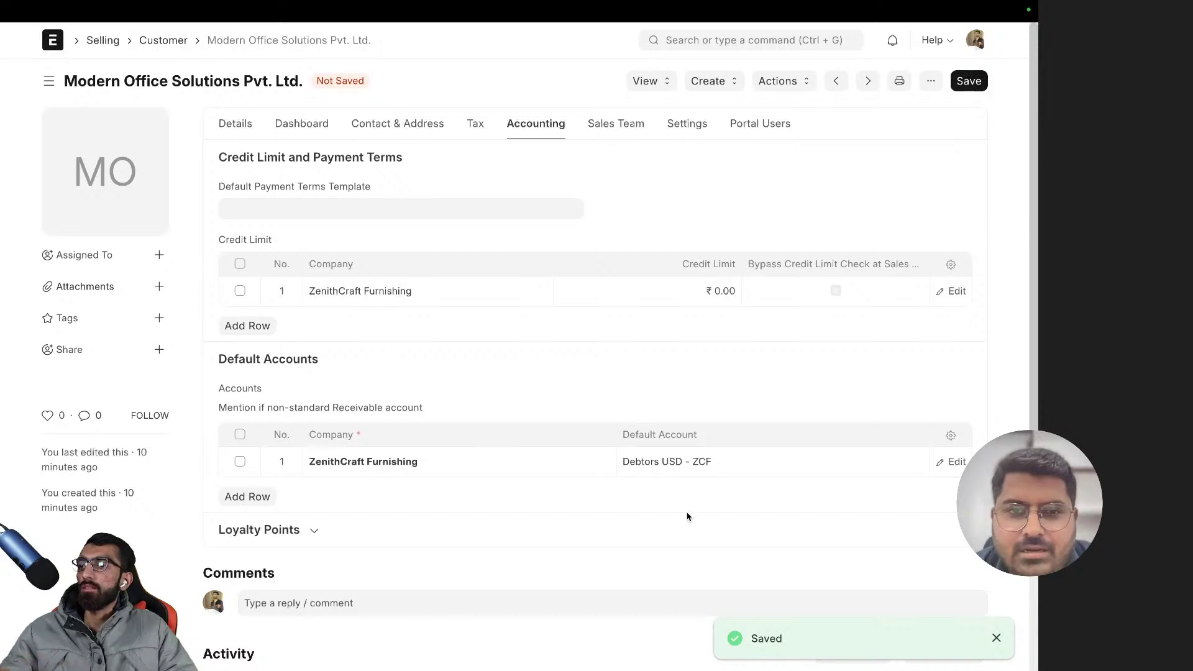
- Replace the customer's ZenithCraft Furnishing default account with Debtors USD - ZCF
{"action": "left_click", "coordinate": [734, 466]}
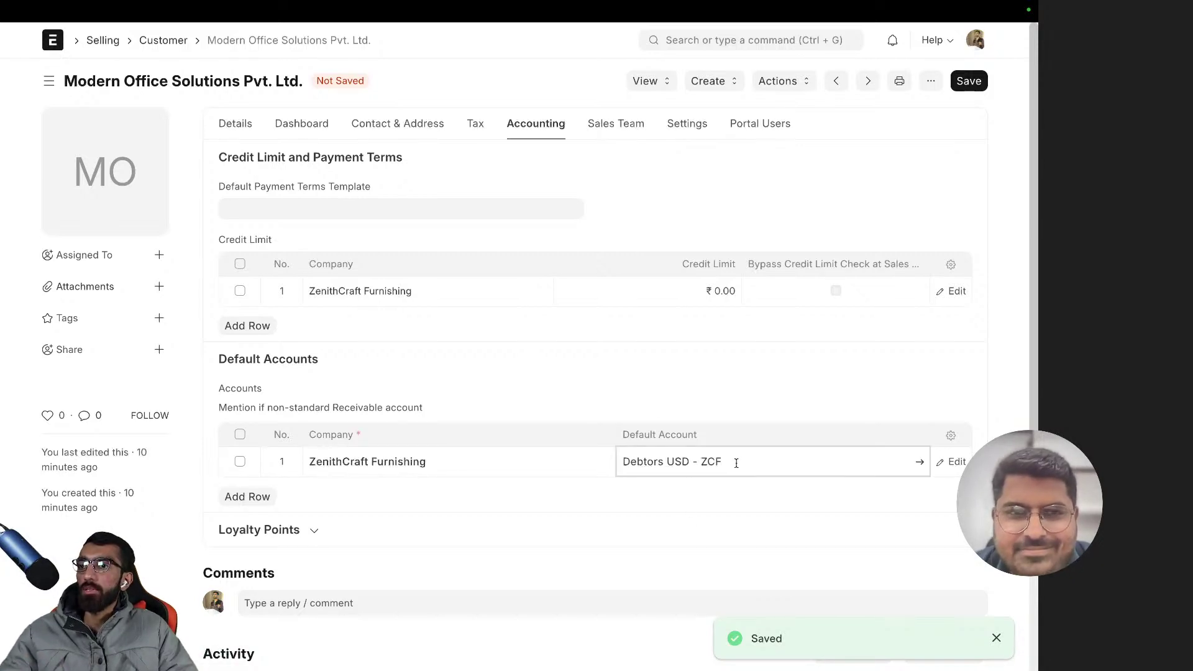
{"action": "left_click_drag", "start_coordinate": [737, 463], "coordinate": [618, 461]}
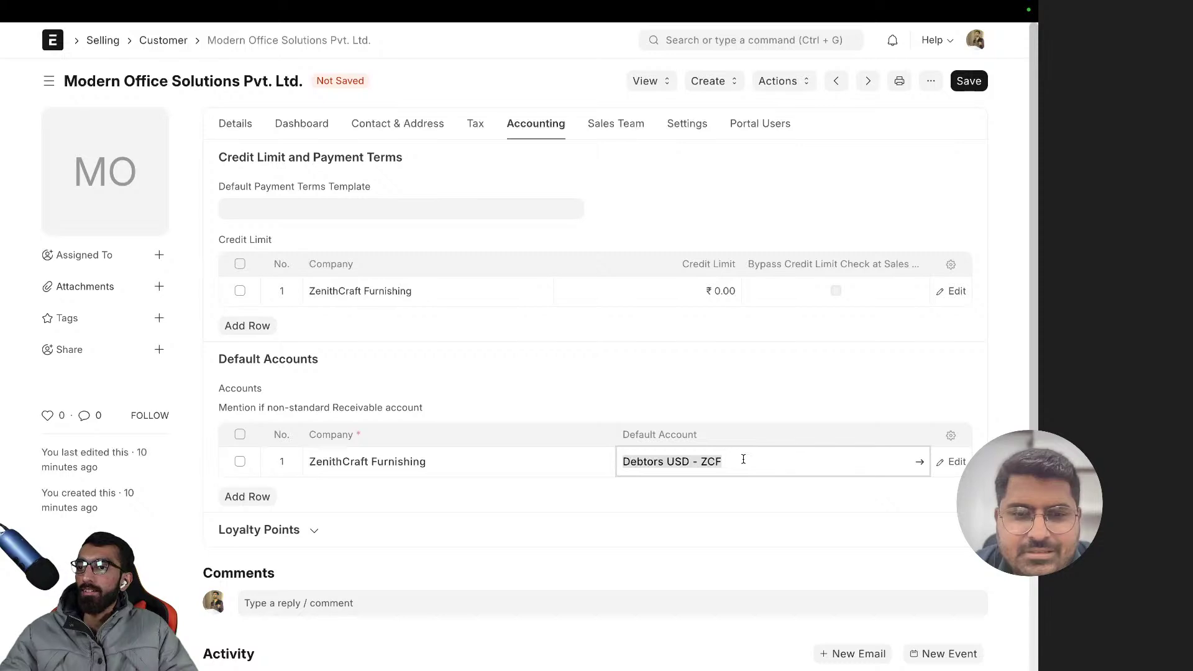
{"action": "key", "text": "BackSpace"}
{"action": "scroll", "coordinate": [740, 422], "scroll_direction": "down", "scroll_amount": 1}
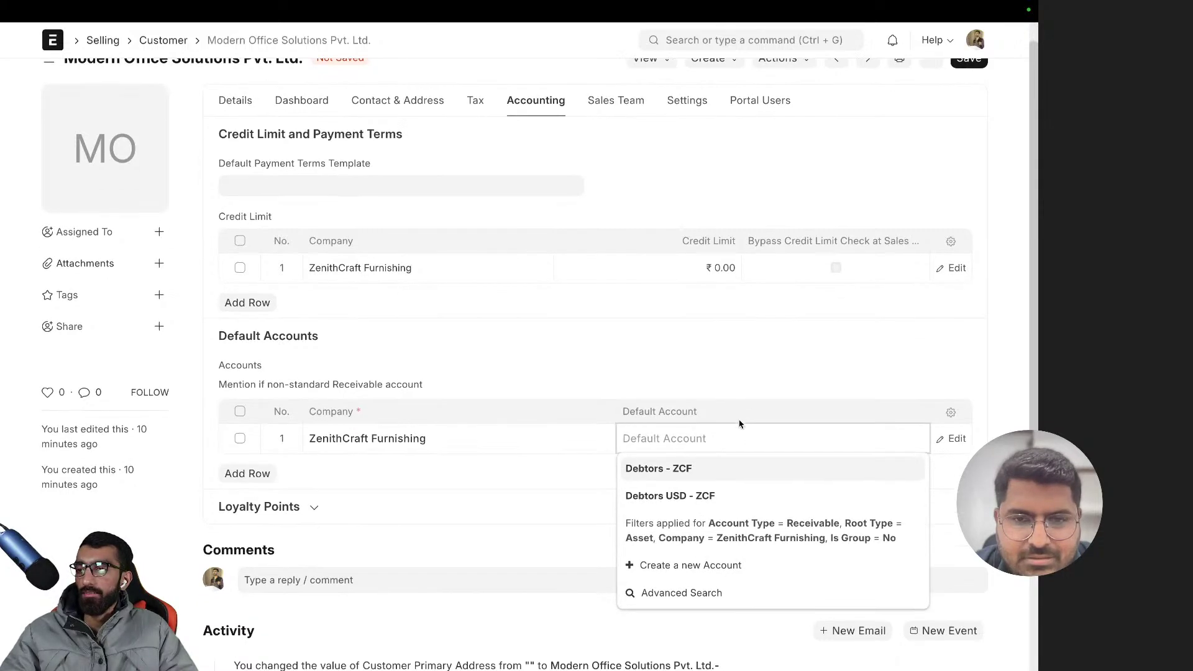
{"action": "left_click", "coordinate": [677, 506]}
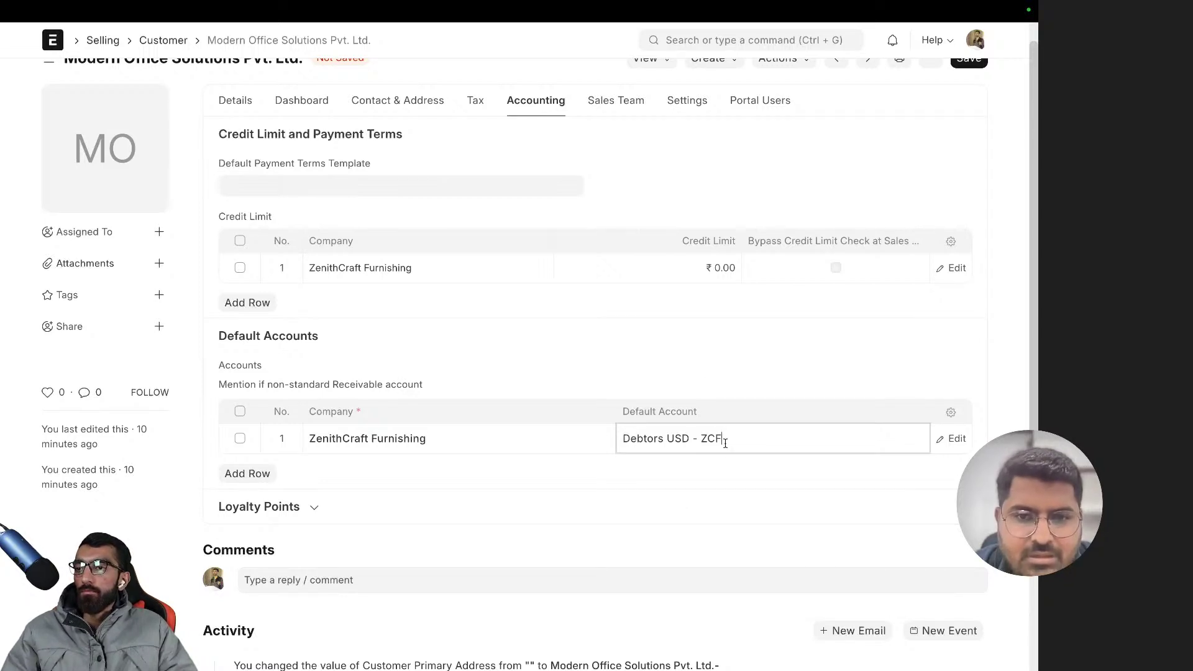
{"action": "scroll", "coordinate": [711, 414], "scroll_direction": "up", "scroll_amount": 1}
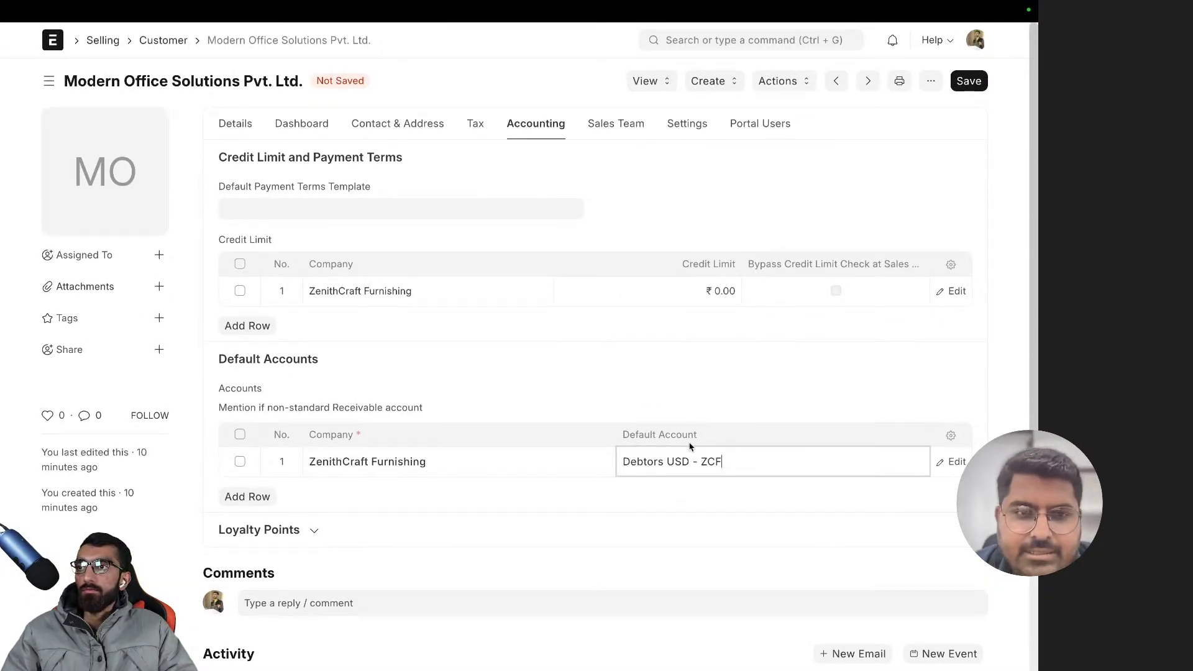
{"action": "scroll", "coordinate": [689, 447], "scroll_direction": "left", "scroll_amount": 5}
{"action": "scroll", "coordinate": [690, 445], "scroll_direction": "right", "scroll_amount": 5}
- Switch the default account to Debtors - ZCF and attempt saving, dismissing the credit-limit warning
{"action": "left_click", "coordinate": [718, 467]}
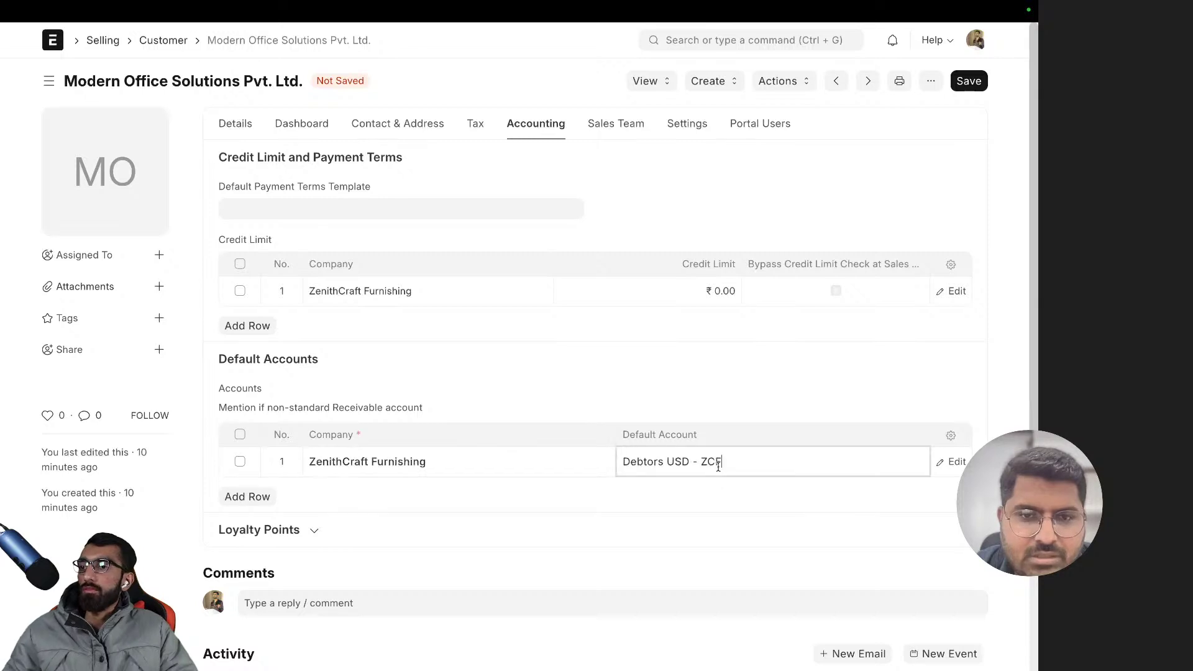
{"action": "key", "text": "super+a"}
{"action": "key", "text": "BackSpace"}
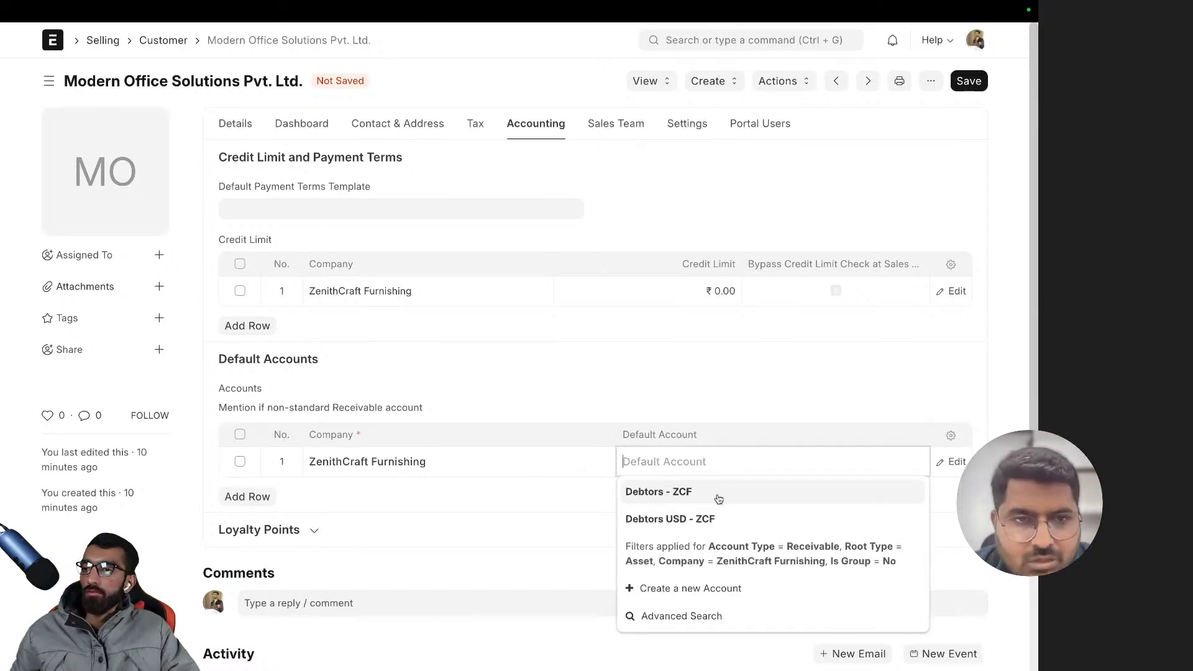
{"action": "left_click", "coordinate": [719, 499]}
{"action": "key", "text": "super+s"}
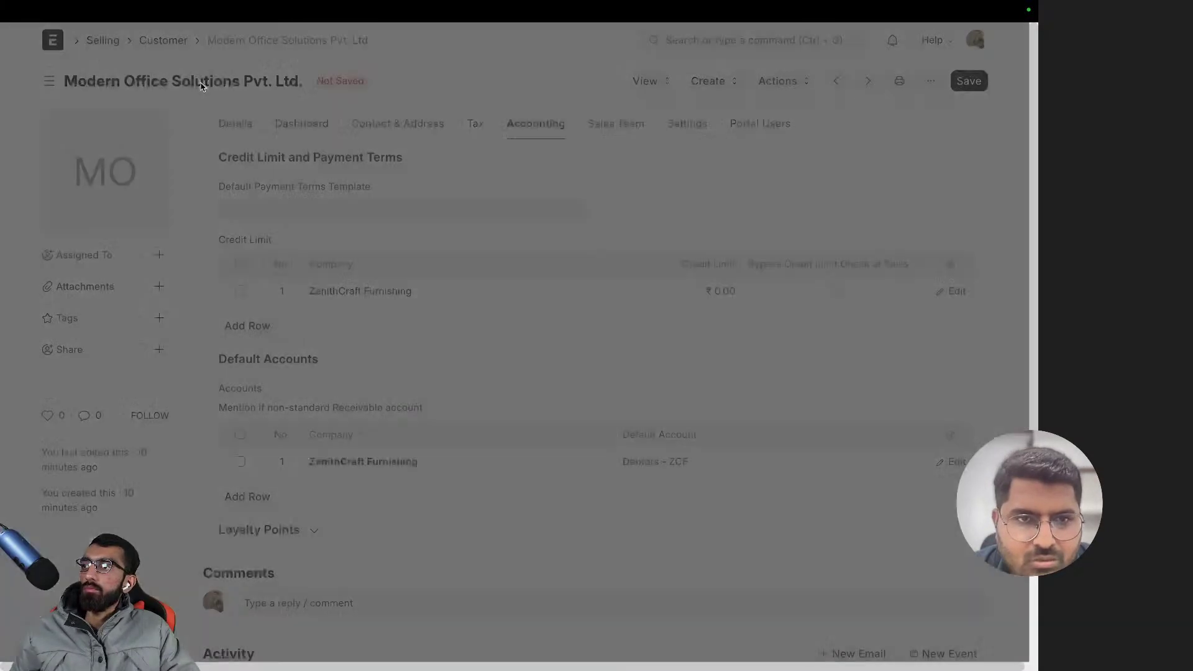
{"action": "key", "text": "Escape"}
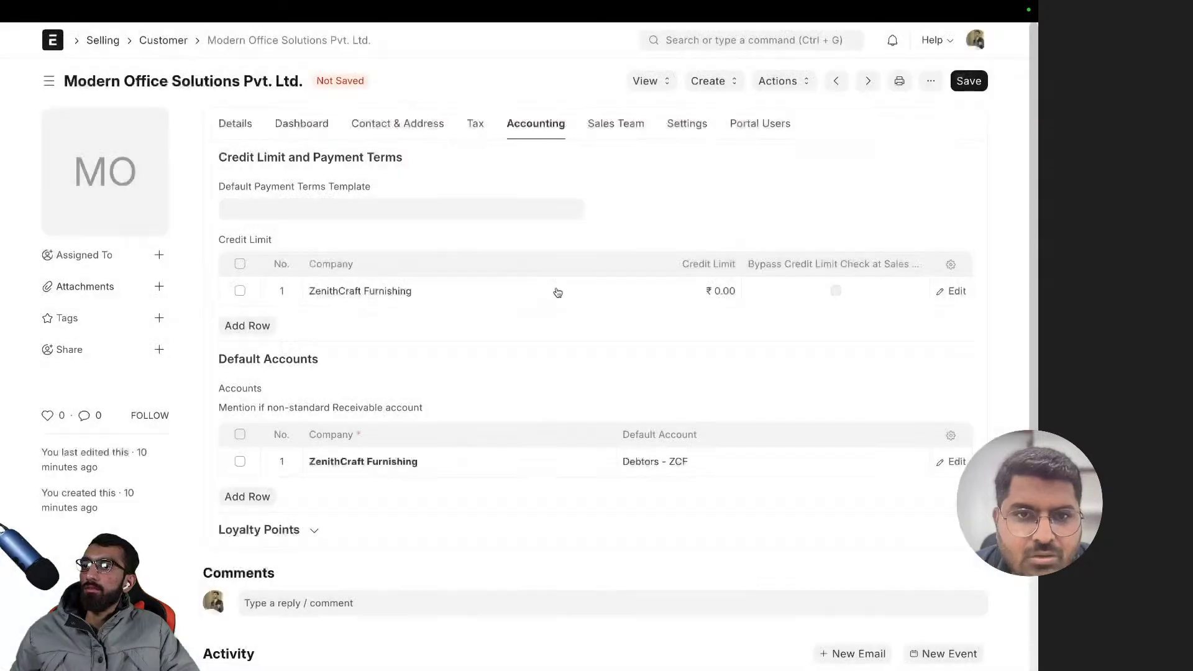
- Open Café Bliss Interiors from the Customer list and reload its page
{"action": "left_click", "coordinate": [236, 124]}
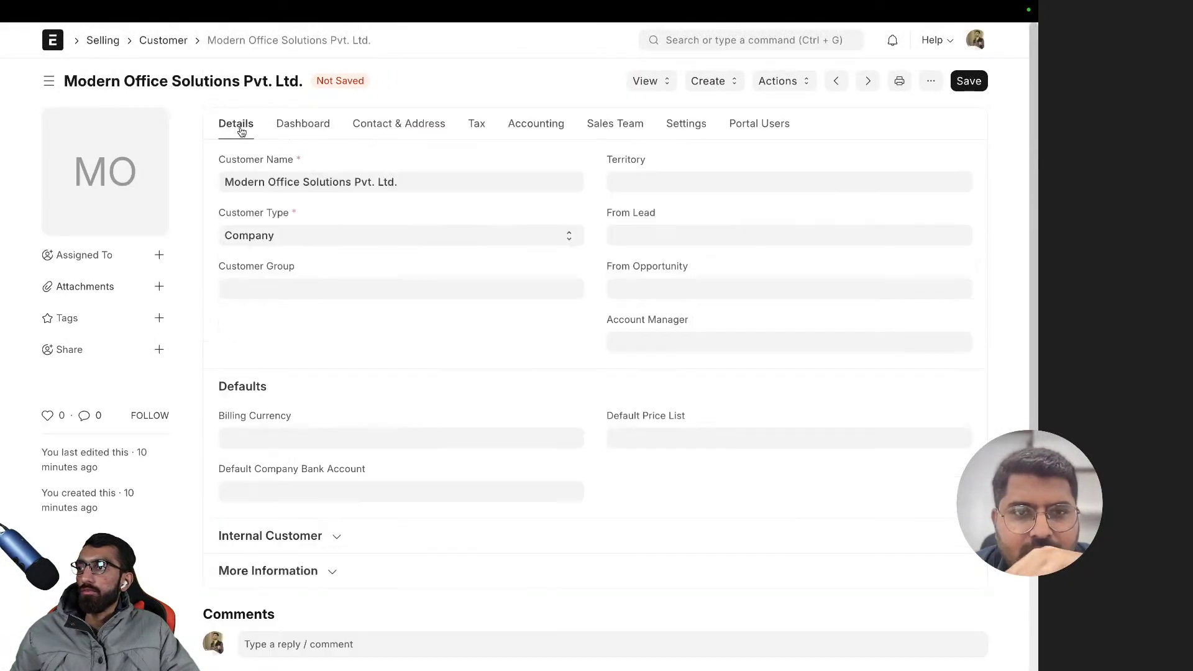
{"action": "left_click", "coordinate": [156, 41]}
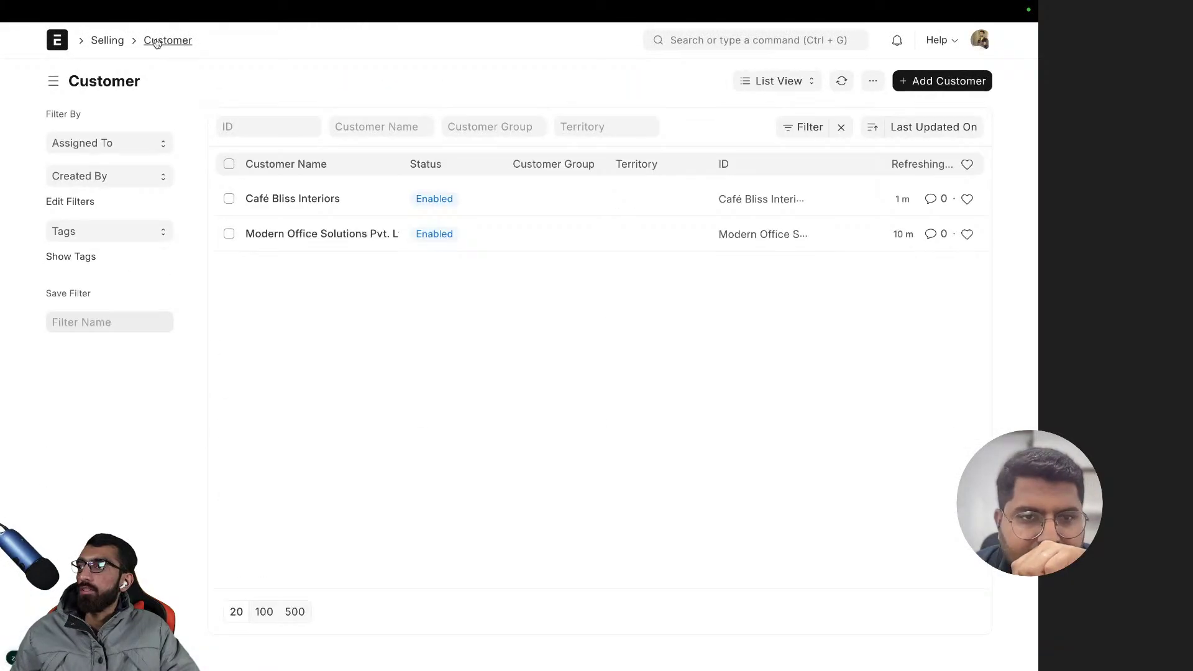
{"action": "left_click", "coordinate": [330, 202]}
{"action": "key", "text": "super+r"}
{"action": "left_click", "coordinate": [565, 394]}
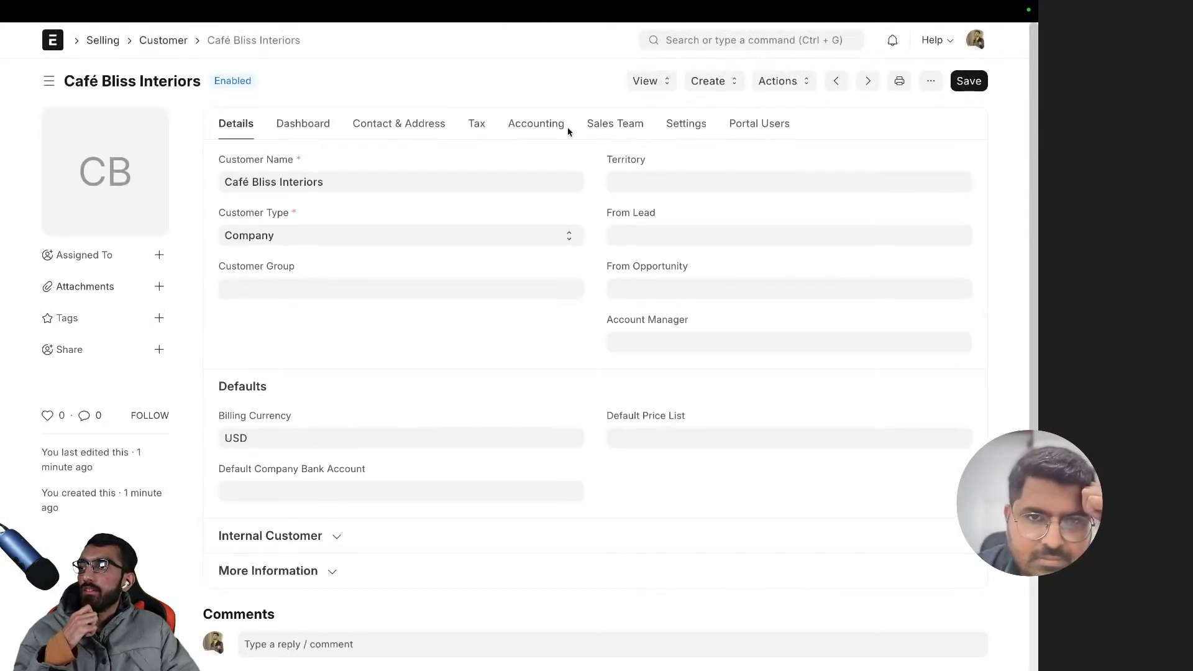
- Add a Debtors USD - ZCF default account row for ZenithCraft Furnishing and save
{"action": "left_click", "coordinate": [536, 124]}
{"action": "scroll", "coordinate": [434, 324], "scroll_direction": "down", "scroll_amount": 3}
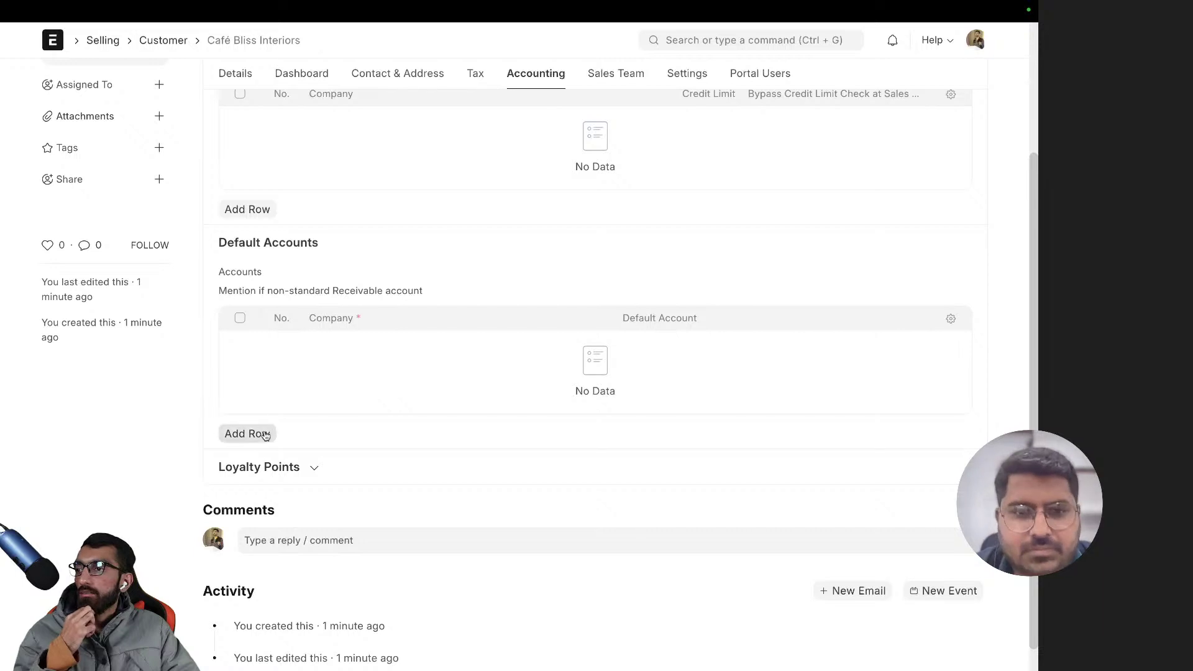
{"action": "left_click", "coordinate": [266, 411]}
{"action": "left_click", "coordinate": [684, 373]}
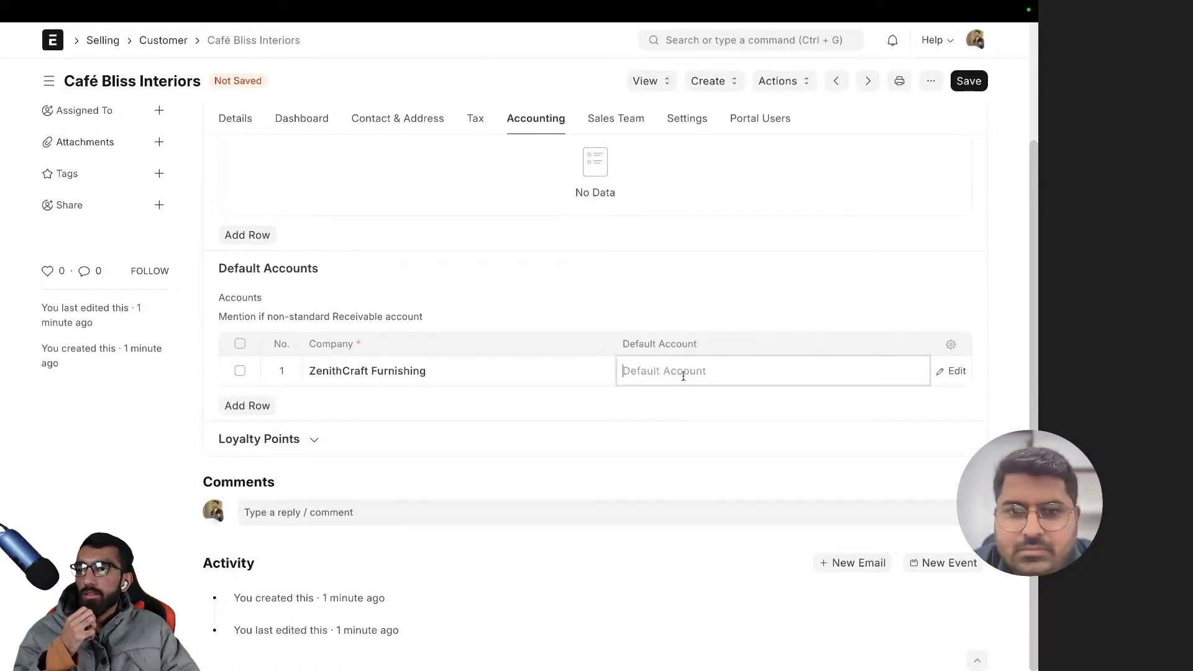
{"action": "left_click", "coordinate": [696, 429]}
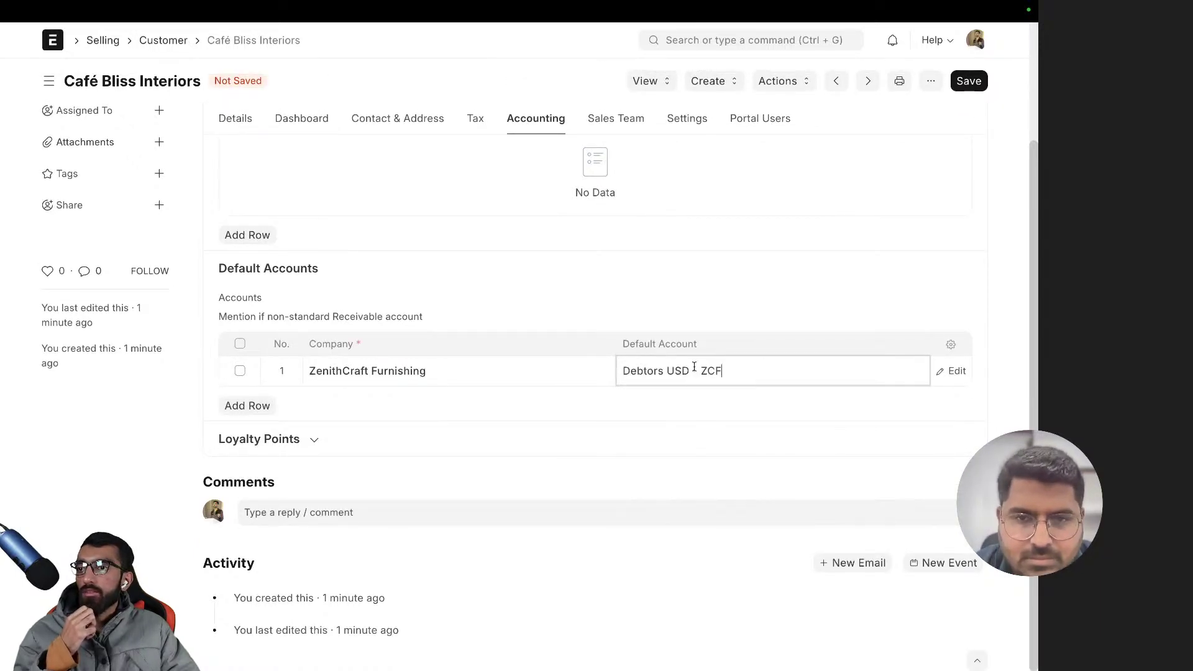
{"action": "scroll", "coordinate": [696, 323], "scroll_direction": "up", "scroll_amount": 2}
{"action": "left_click", "coordinate": [969, 81]}
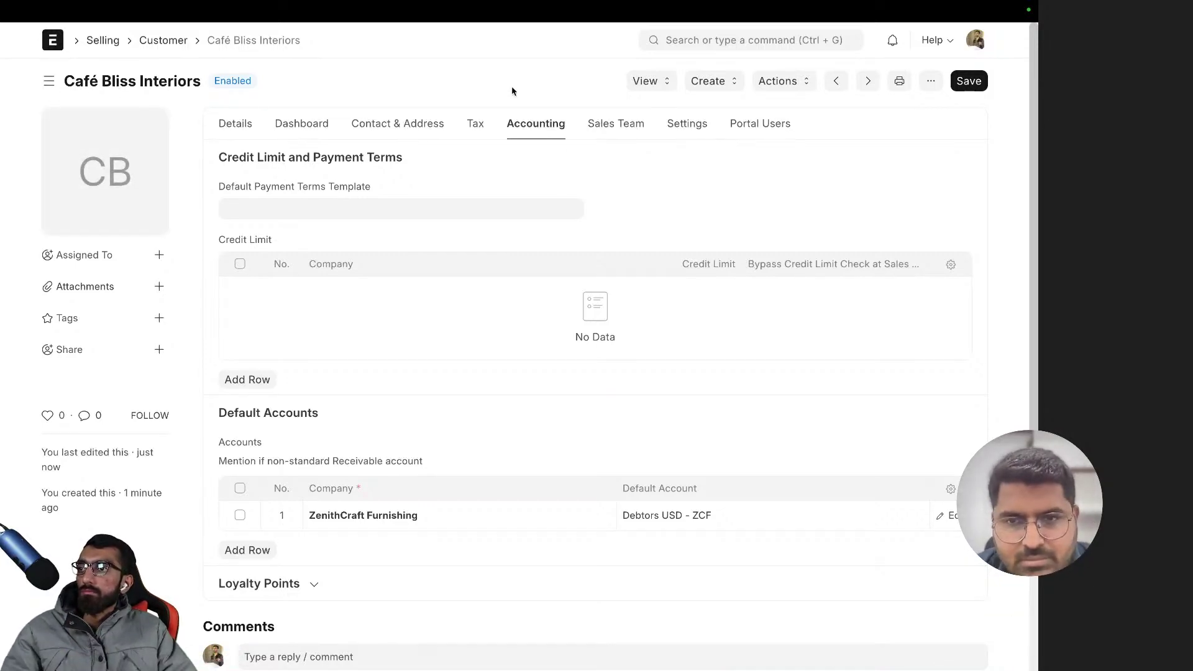
- Navigate back to the Modern Office Solutions customer record
{"action": "scroll", "coordinate": [511, 86], "scroll_direction": "left", "scroll_amount": 5}
{"action": "scroll", "coordinate": [504, 96], "scroll_direction": "left", "scroll_amount": 5}
{"action": "scroll", "coordinate": [546, 104], "scroll_direction": "left", "scroll_amount": 5}
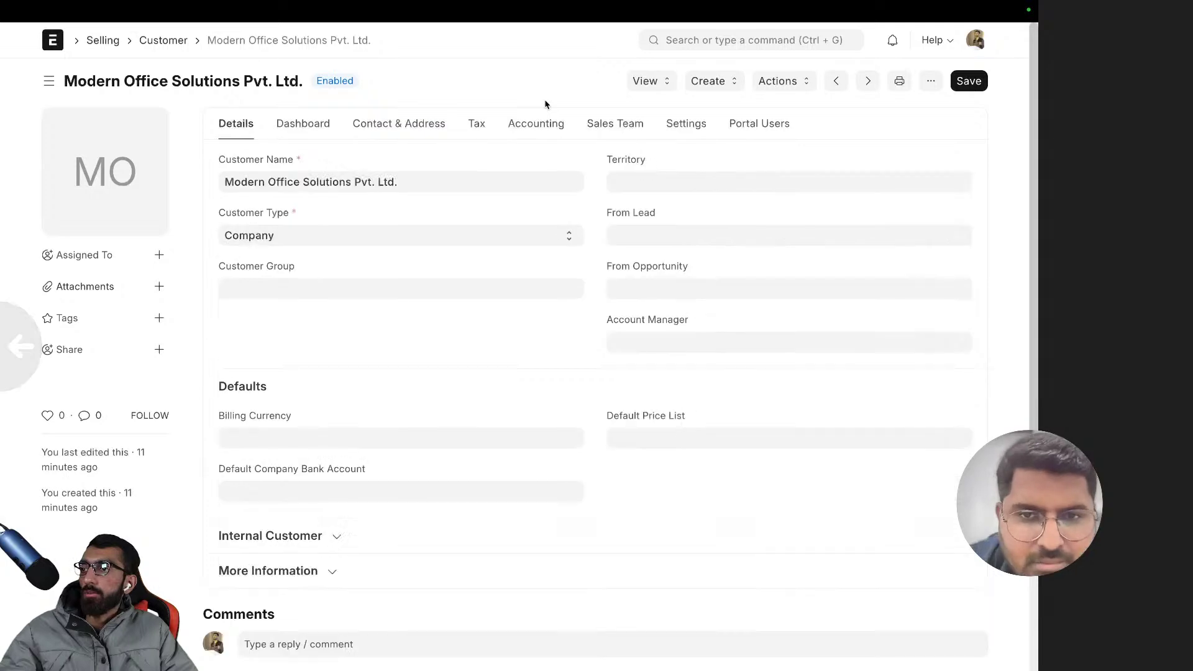
{"action": "scroll", "coordinate": [546, 103], "scroll_direction": "left", "scroll_amount": 5}
{"action": "scroll", "coordinate": [546, 103], "scroll_direction": "left", "scroll_amount": 5}
{"action": "scroll", "coordinate": [544, 105], "scroll_direction": "left", "scroll_amount": 5}
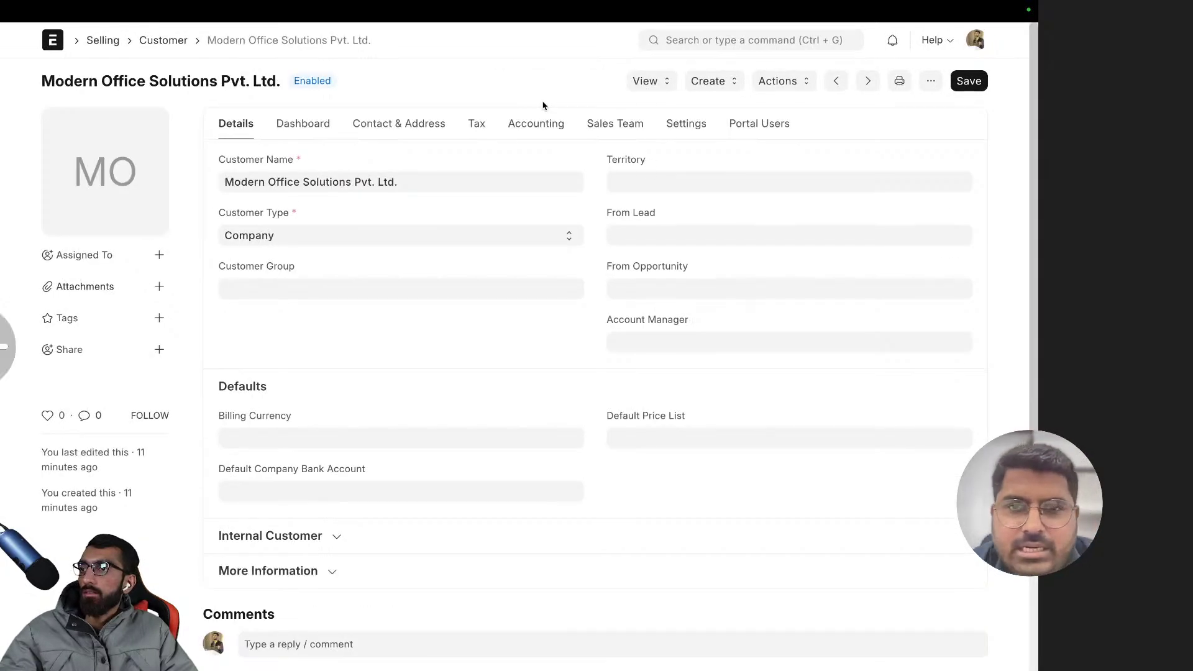
- Reload, then search 'sales i' to reach the Sales Invoice list showing INV2459
{"action": "scroll", "coordinate": [543, 105], "scroll_direction": "left", "scroll_amount": 5}
{"action": "scroll", "coordinate": [490, 106], "scroll_direction": "left", "scroll_amount": 5}
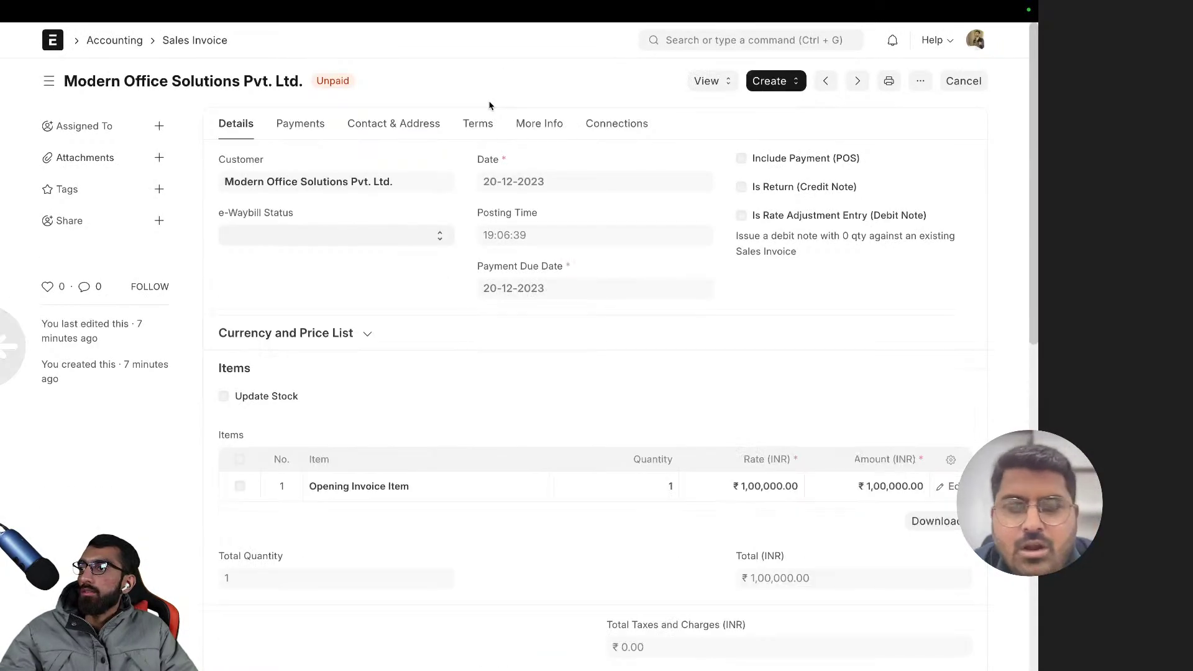
{"action": "left_click", "coordinate": [694, 40]}
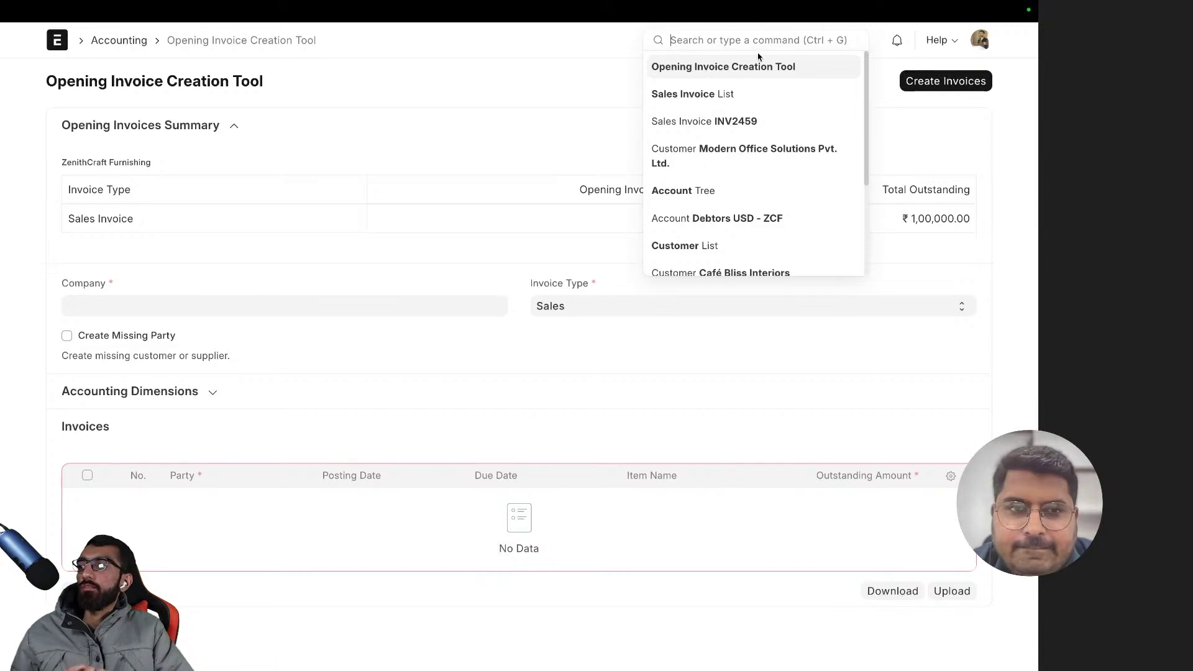
{"action": "left_click", "coordinate": [435, 249]}
{"action": "key", "text": "super+r"}
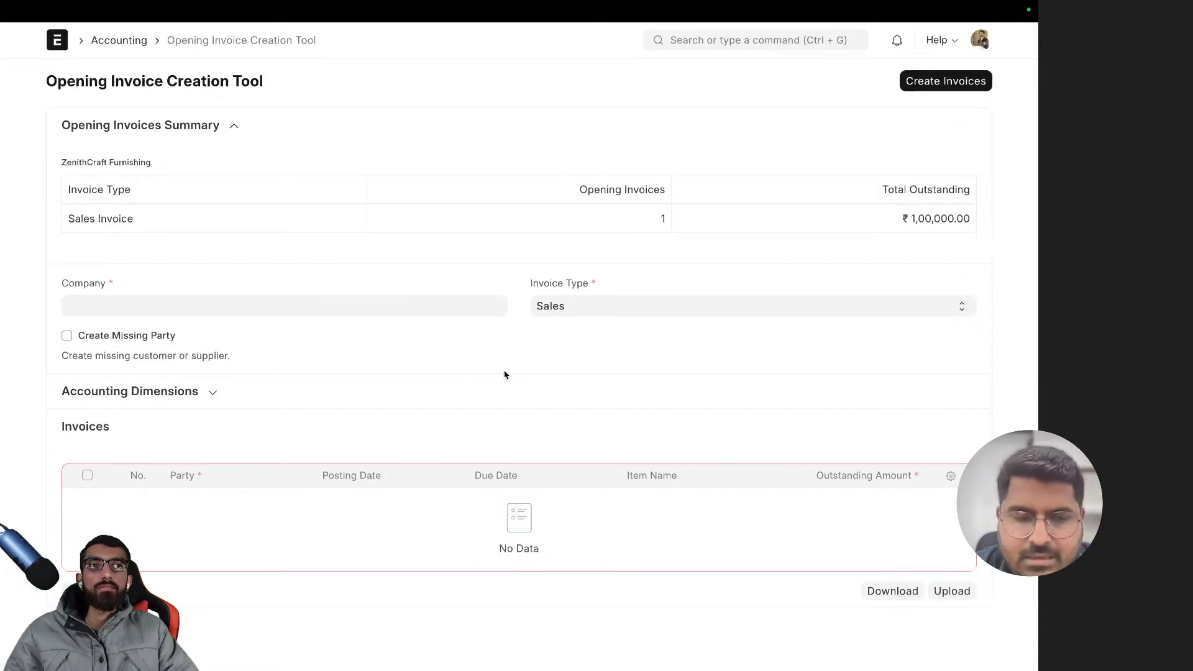
{"action": "left_click", "coordinate": [718, 40]}
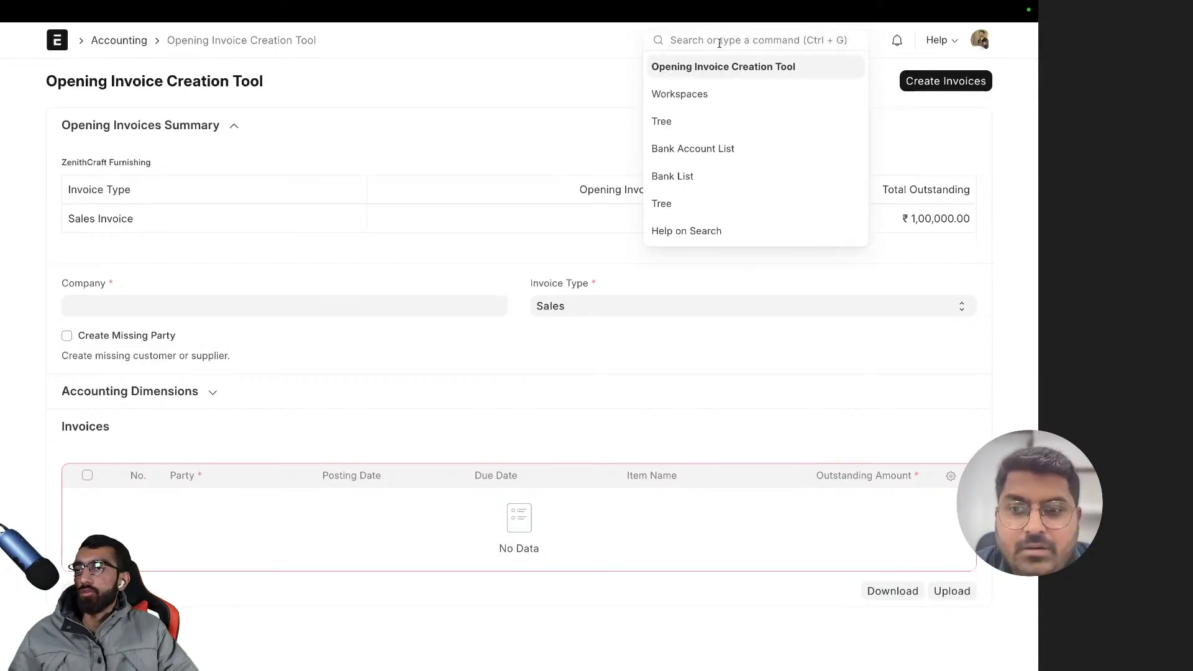
{"action": "type", "text": "sales i"}
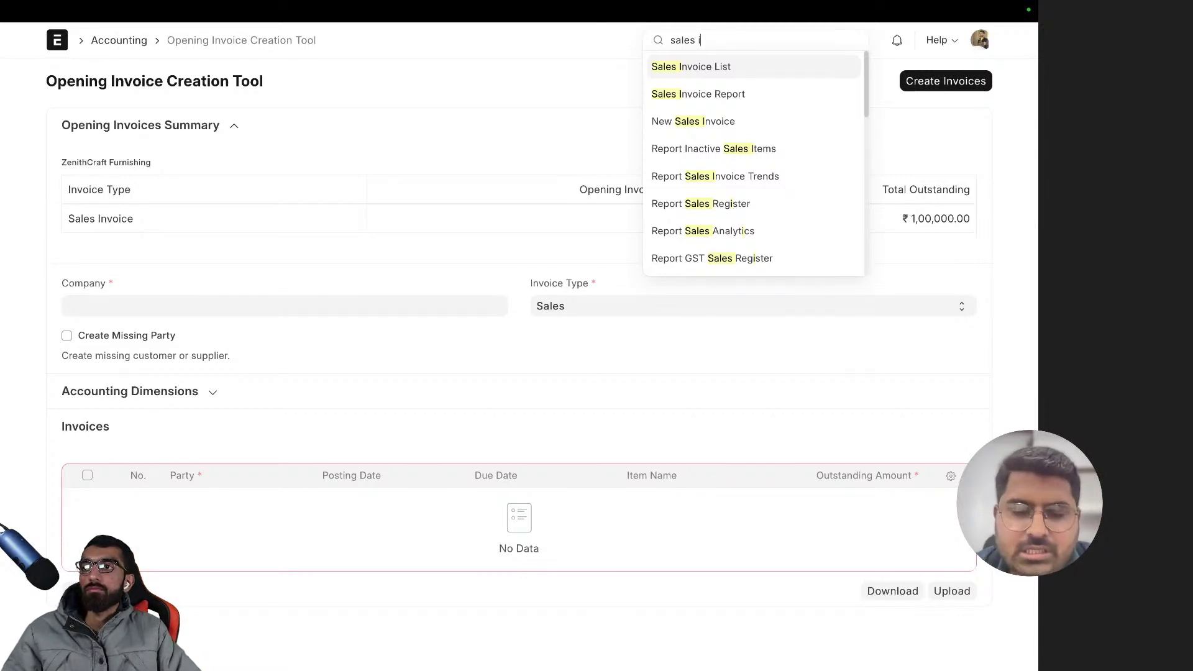
{"action": "key", "text": "Escape"}
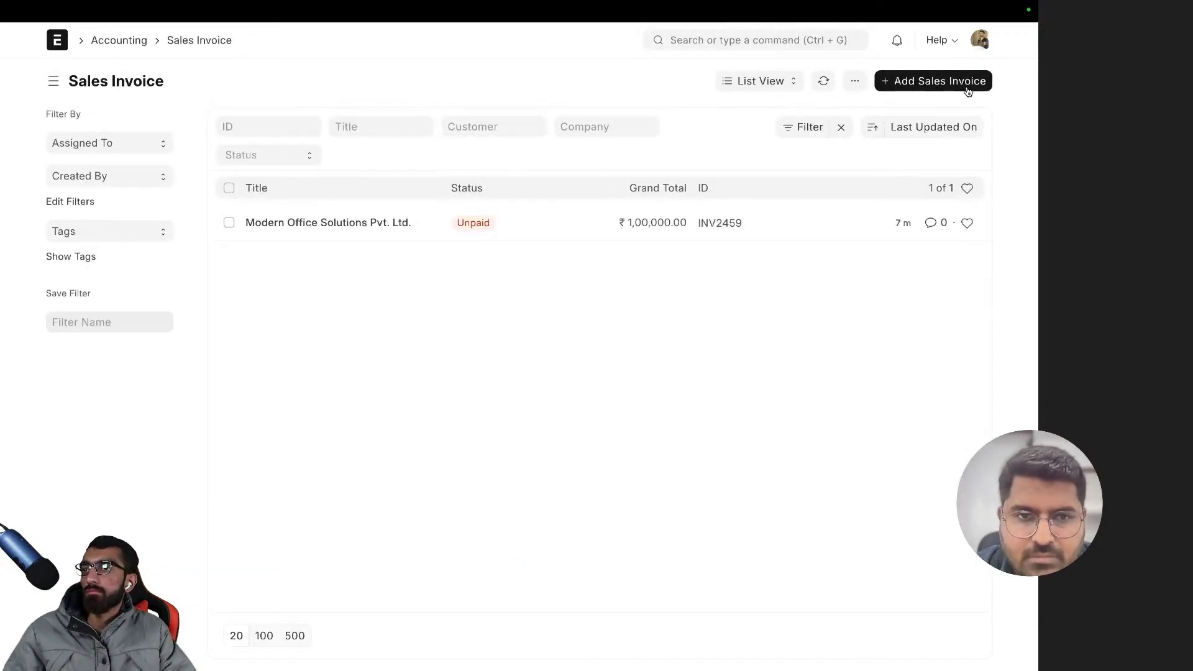
- Create a new sales invoice for customer Café Bliss Interiors, priced in USD
{"action": "left_click", "coordinate": [966, 87]}
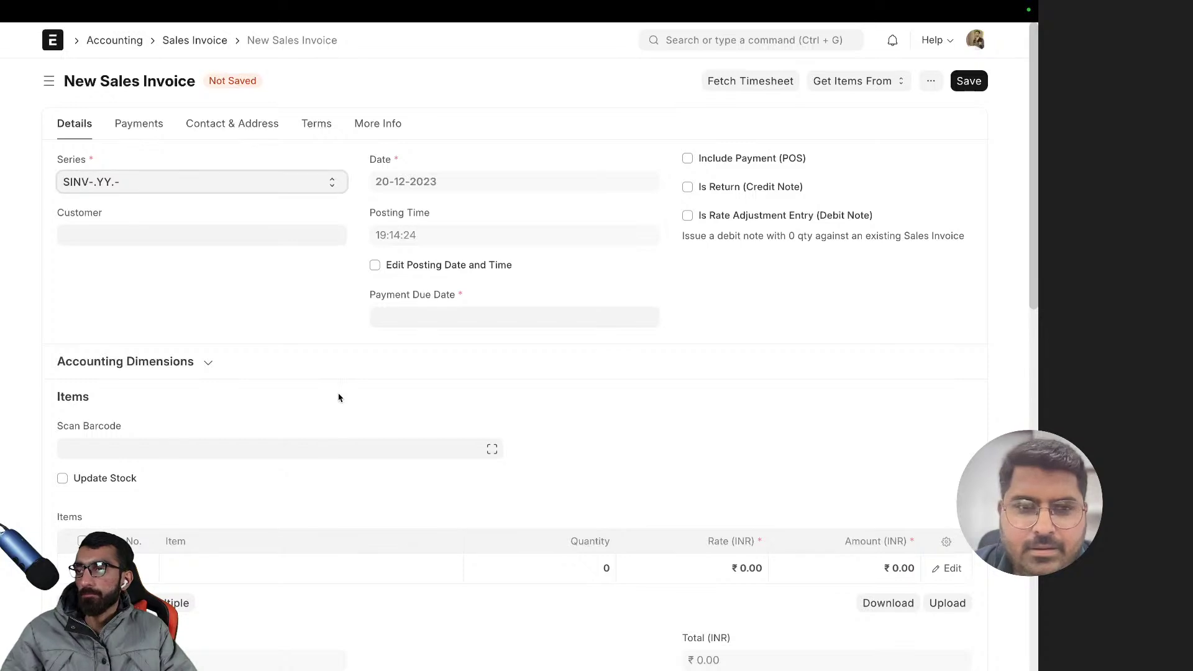
{"action": "scroll", "coordinate": [338, 397], "scroll_direction": "down", "scroll_amount": 5}
{"action": "scroll", "coordinate": [338, 397], "scroll_direction": "up", "scroll_amount": 5}
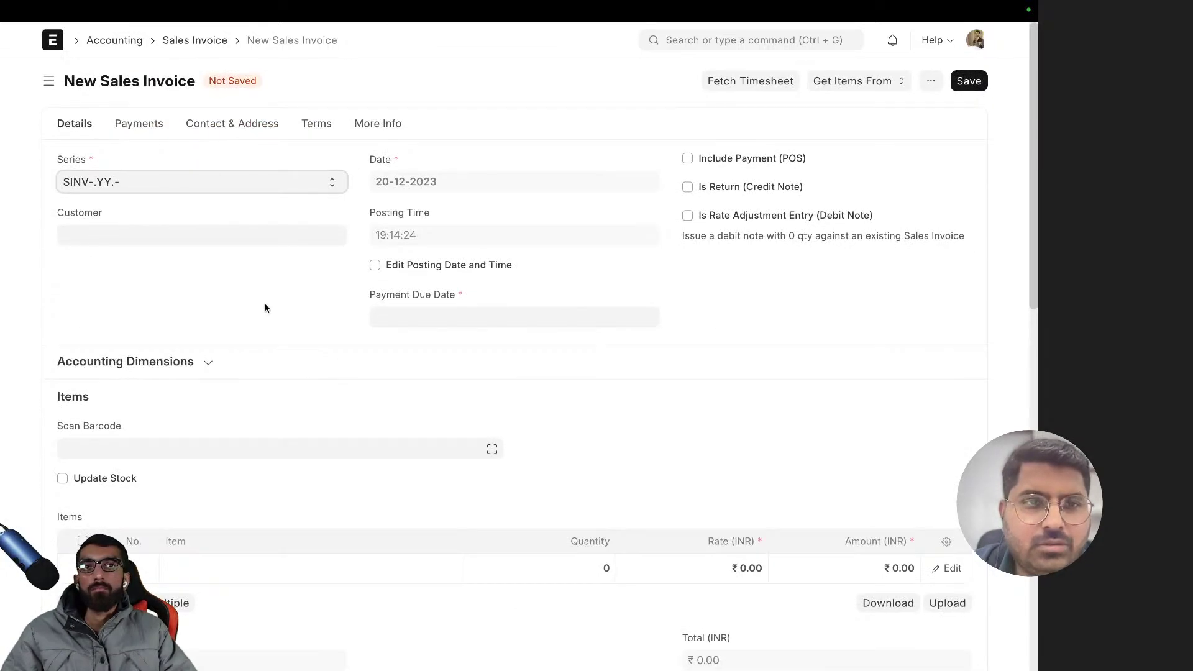
{"action": "left_click", "coordinate": [97, 230]}
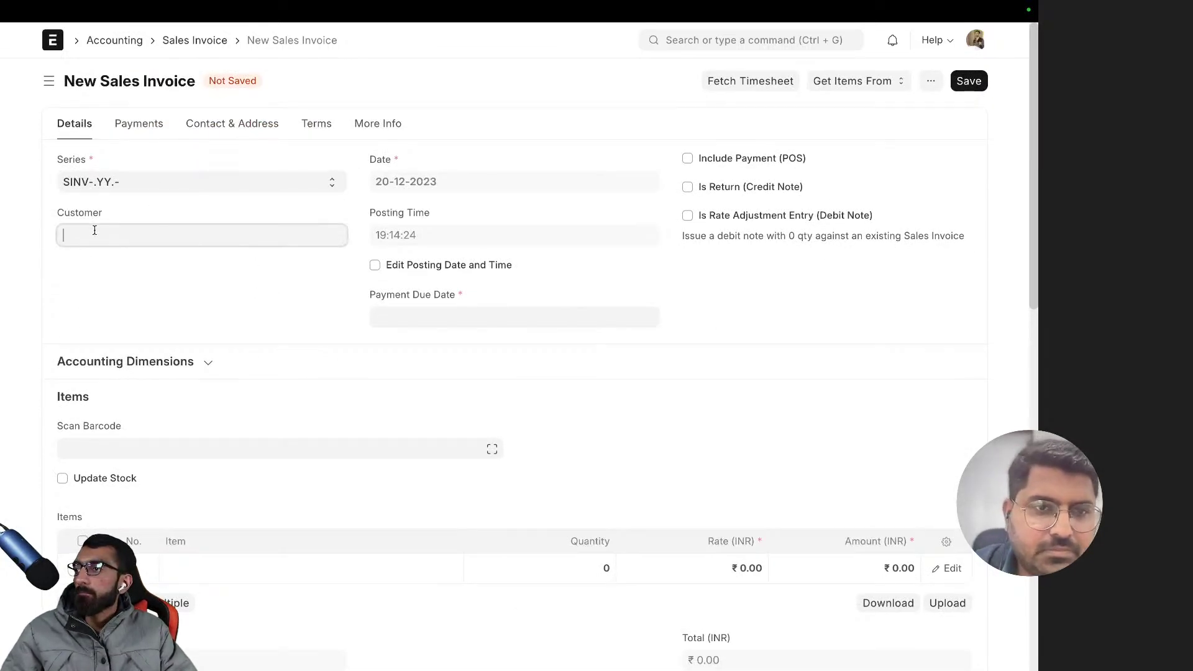
{"action": "left_click", "coordinate": [81, 393]}
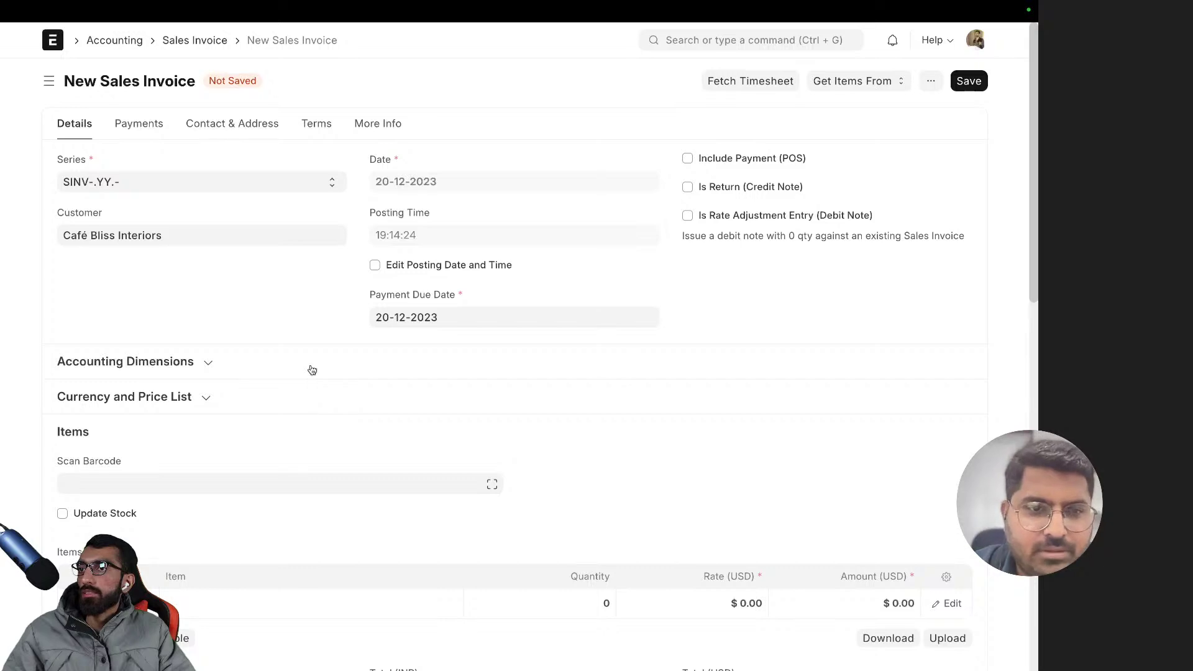
{"action": "scroll", "coordinate": [312, 370], "scroll_direction": "down", "scroll_amount": 9}
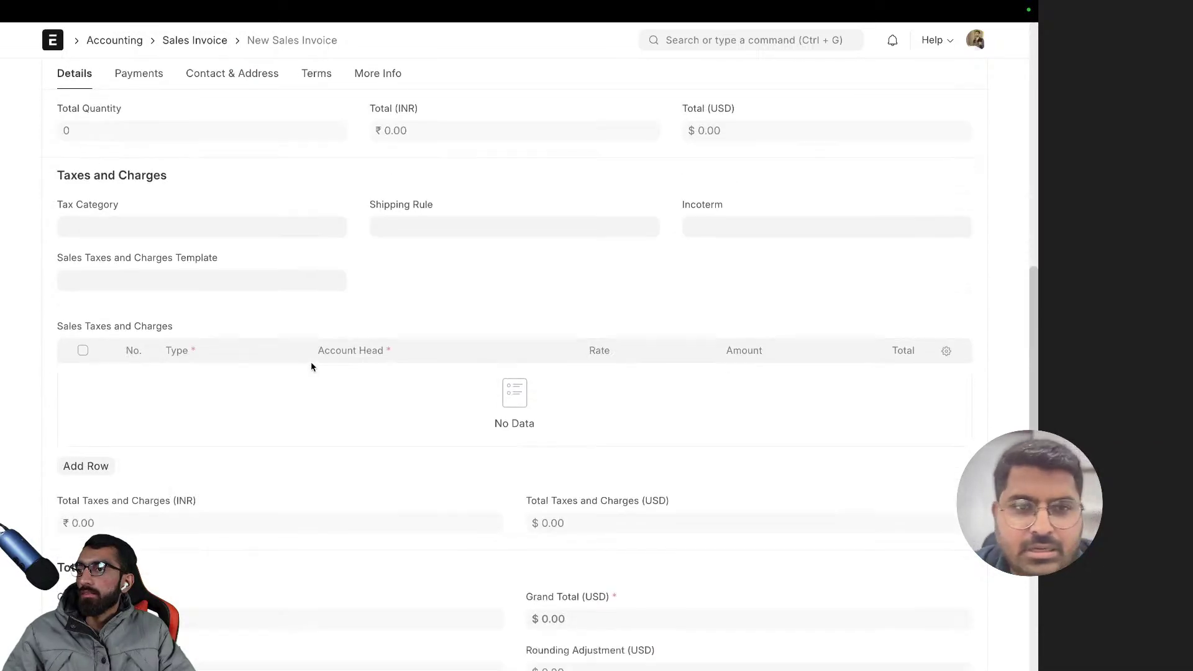
{"action": "scroll", "coordinate": [312, 367], "scroll_direction": "down", "scroll_amount": 5}
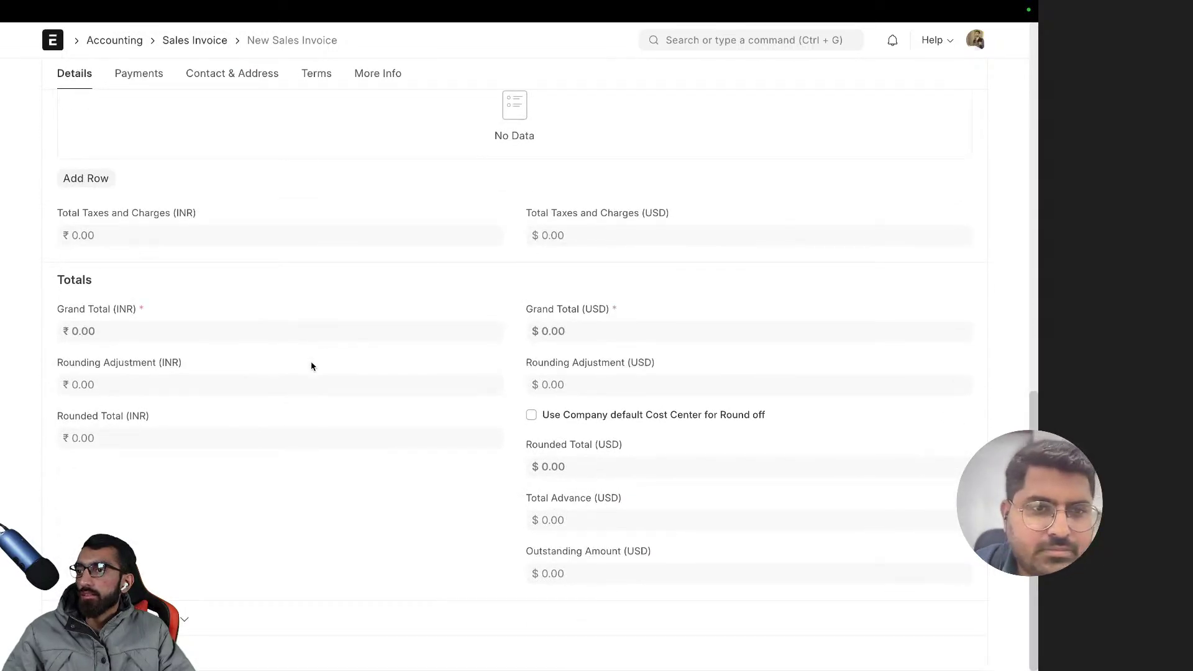
- Locate the invoice's Exchange Rate field using the Ctrl+J field finder
{"action": "key", "text": "ctrl+j"}
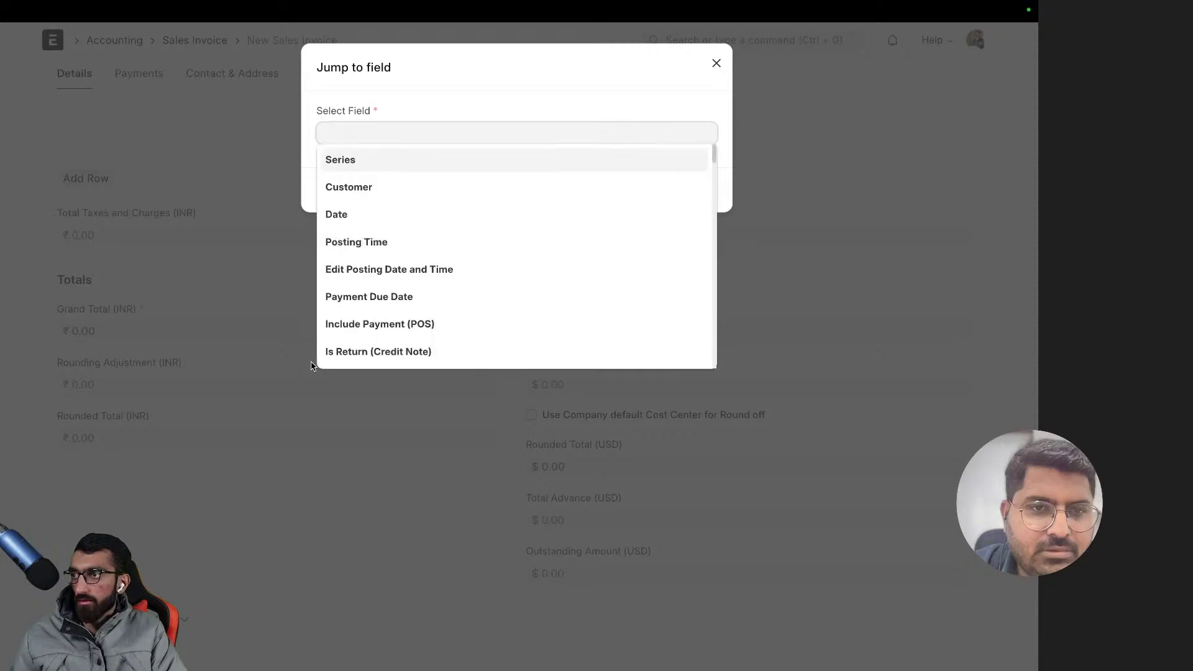
{"action": "type", "text": "ex"}
{"action": "key", "text": "Return"}
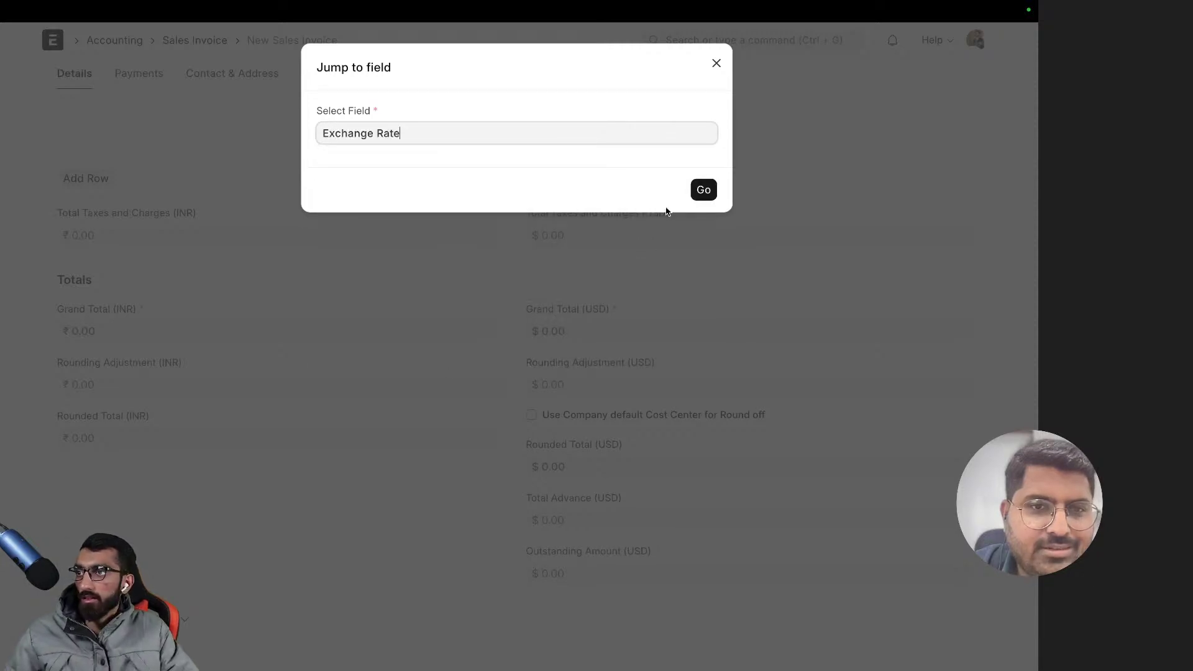
{"action": "left_click", "coordinate": [697, 188]}
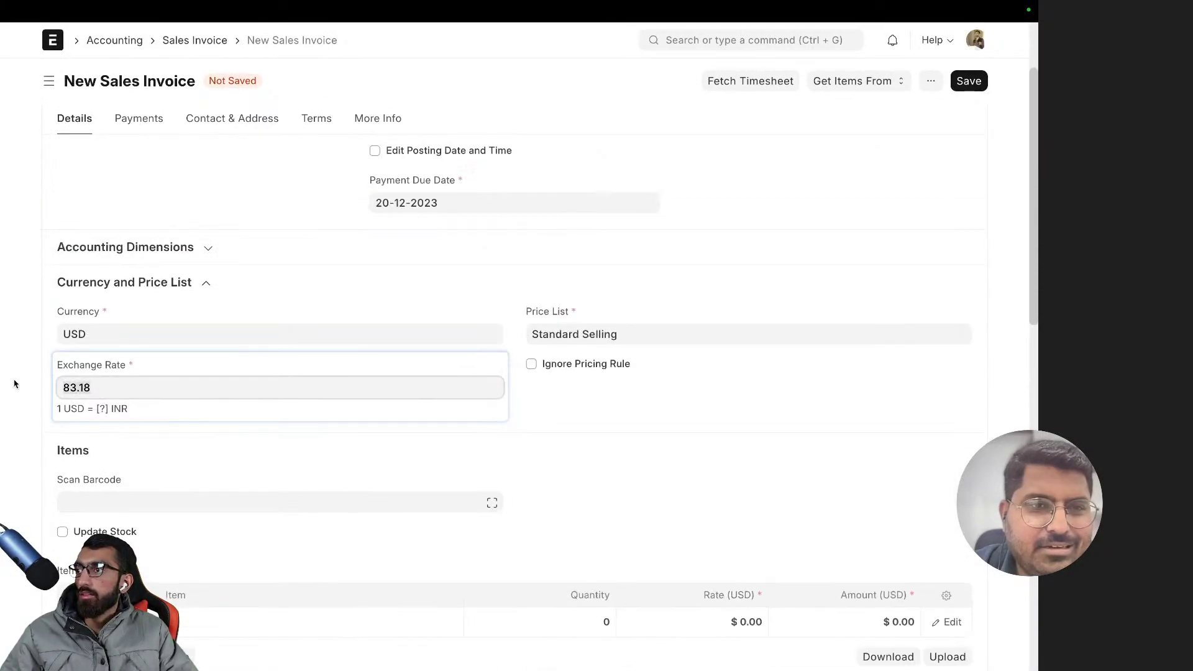
{"action": "left_click", "coordinate": [114, 431]}
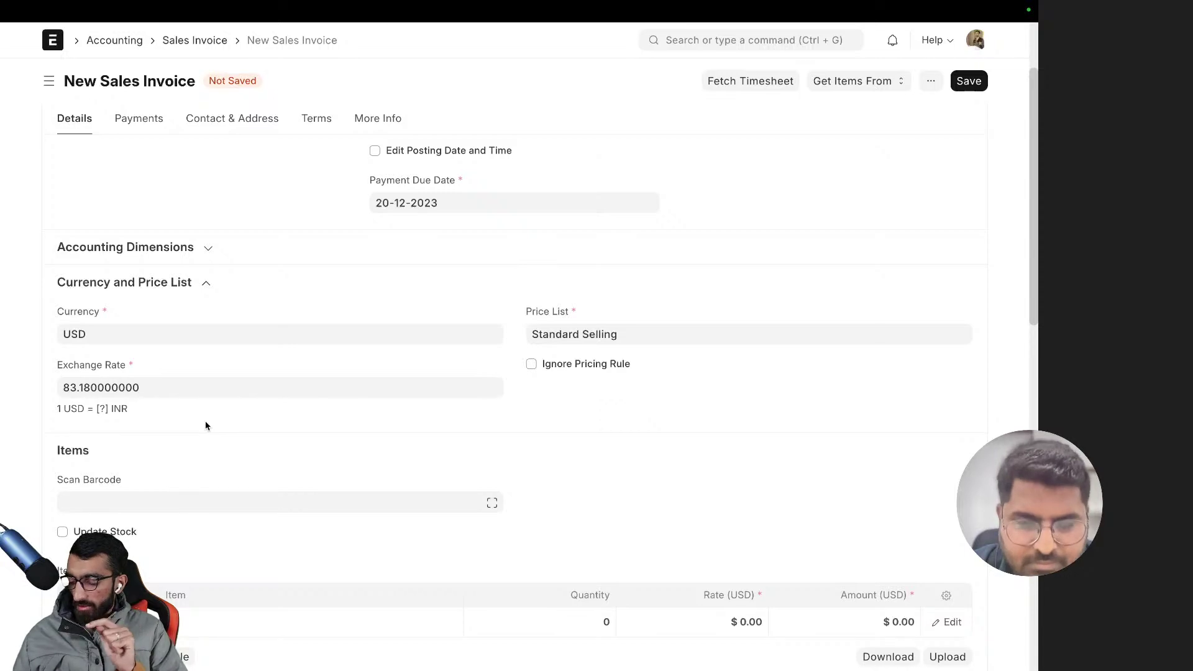
{"action": "key", "text": "ctrl+j"}
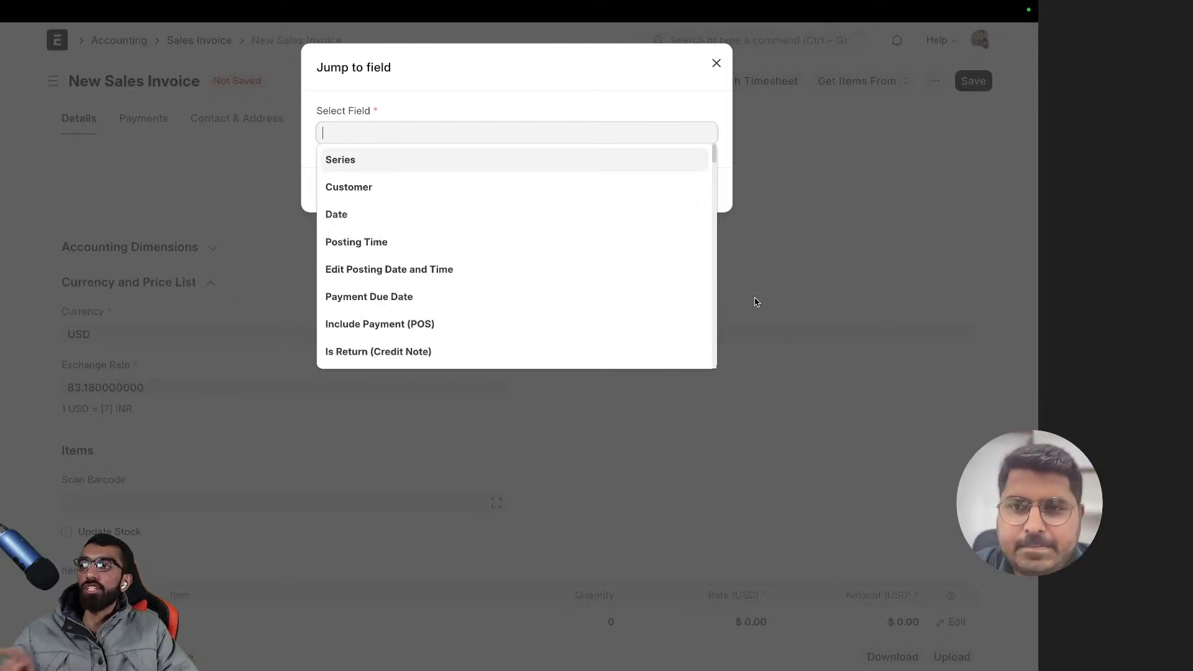
{"action": "left_click", "coordinate": [801, 308]}
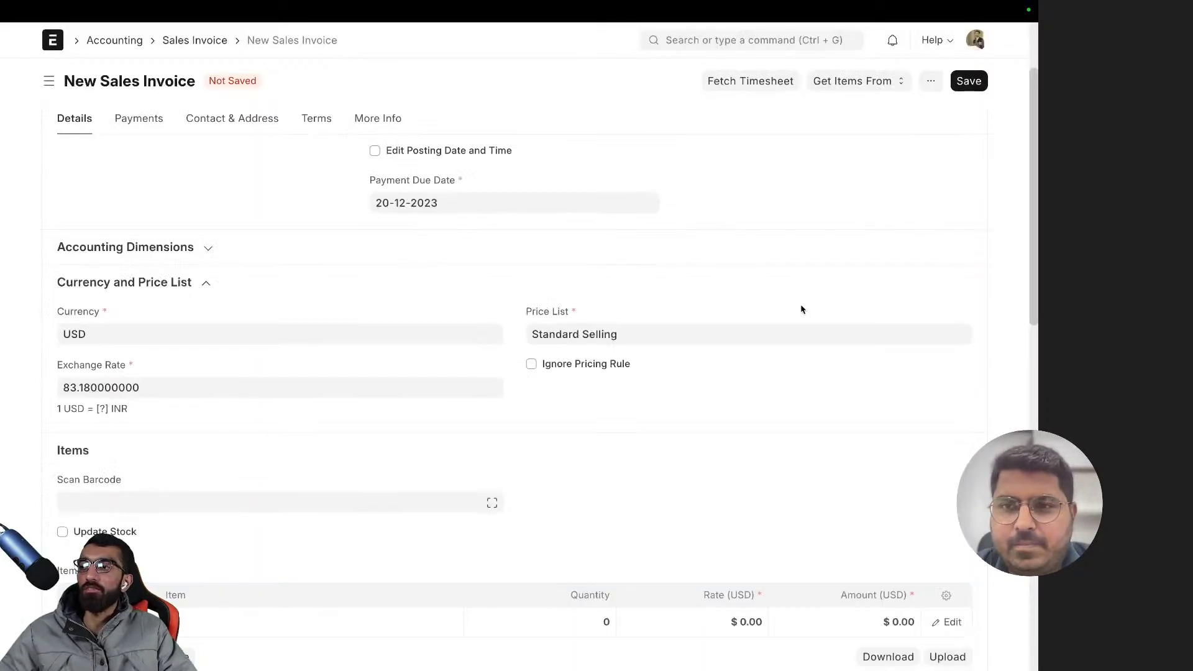
- Replace the exchange rate 83.18 with 80 and apply it
{"action": "left_click", "coordinate": [180, 381]}
{"action": "left_click", "coordinate": [33, 387]}
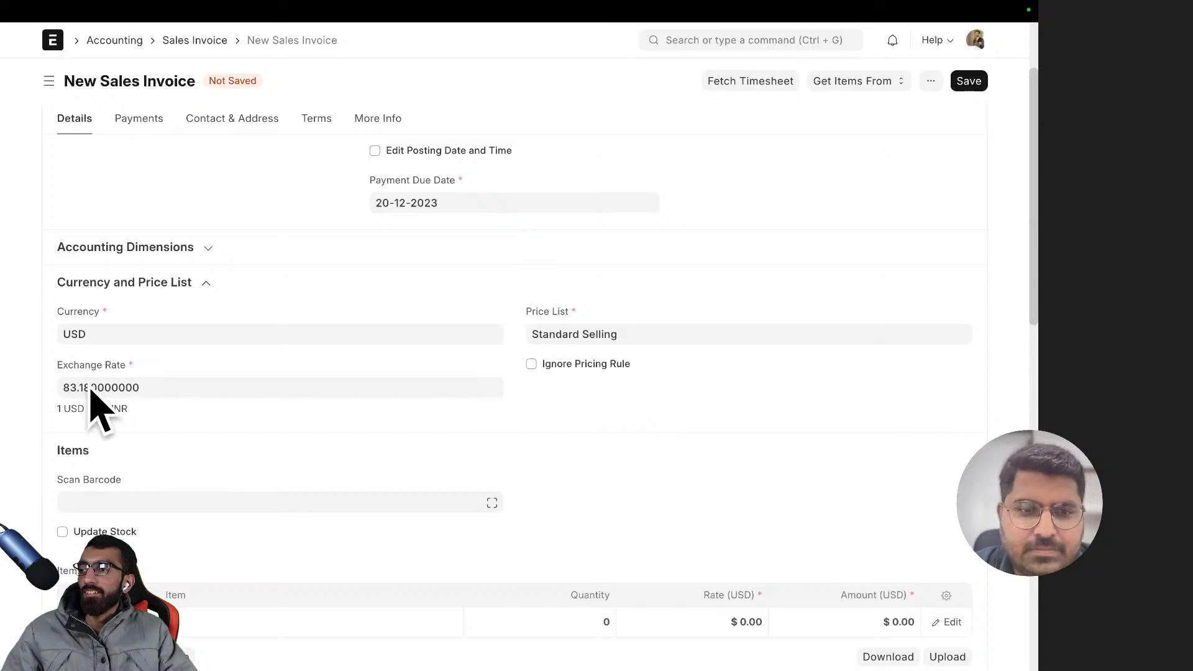
{"action": "left_click", "coordinate": [180, 386]}
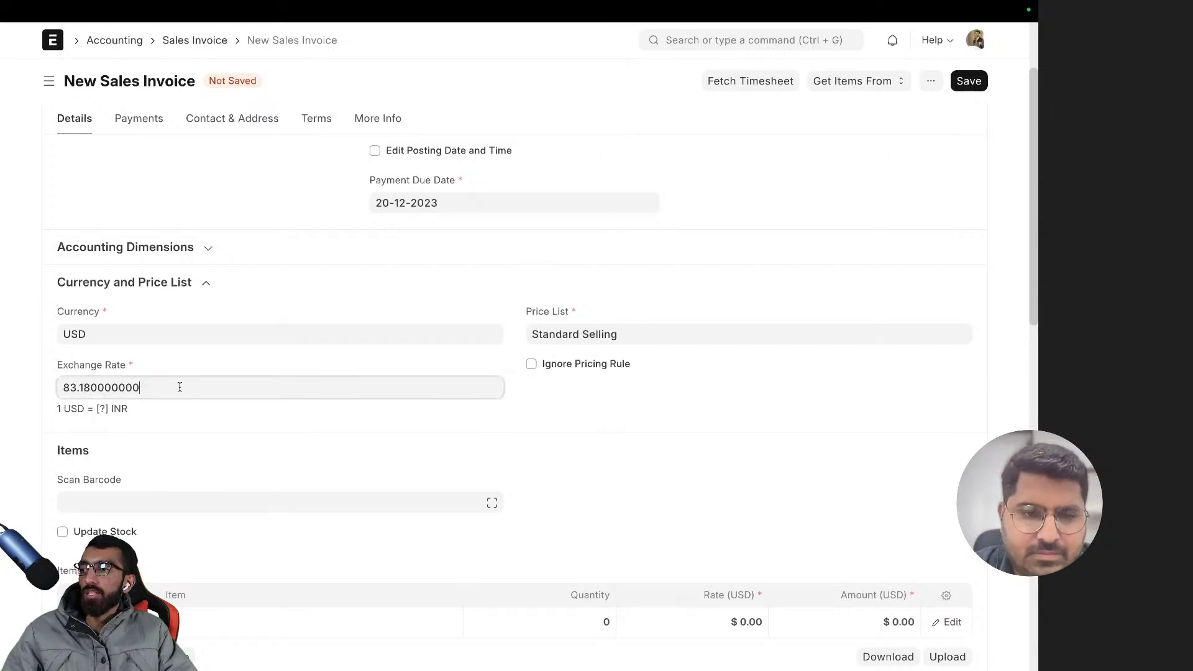
{"action": "double_click", "coordinate": [138, 385]}
{"action": "left_click", "coordinate": [160, 371]}
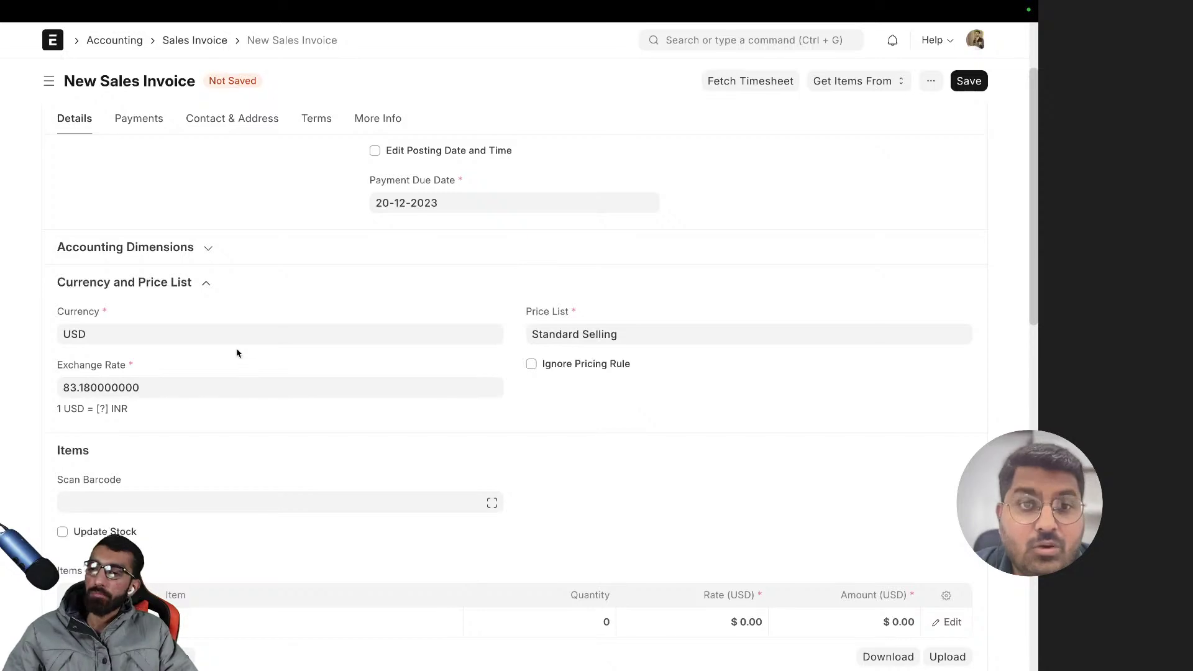
{"action": "scroll", "coordinate": [221, 362], "scroll_direction": "up", "scroll_amount": 1}
{"action": "scroll", "coordinate": [222, 363], "scroll_direction": "up", "scroll_amount": 1}
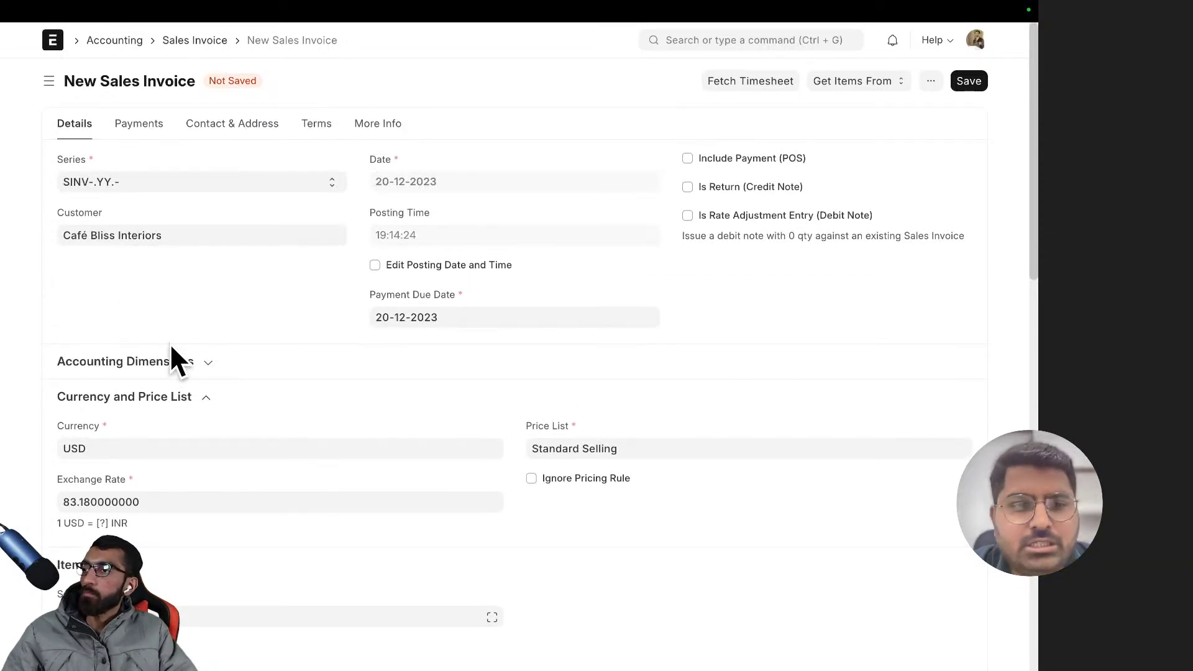
{"action": "scroll", "coordinate": [198, 372], "scroll_direction": "down", "scroll_amount": 2}
{"action": "left_click", "coordinate": [123, 407]}
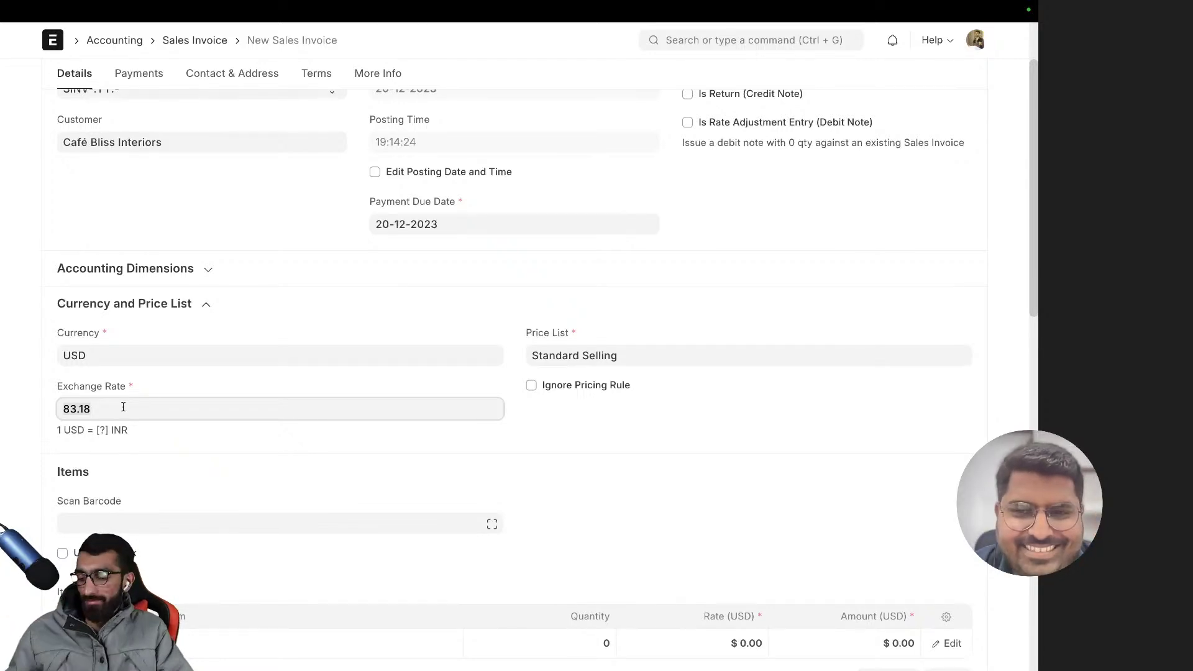
{"action": "key", "text": "ctrl+a"}
{"action": "type", "text": "80"}
{"action": "left_click", "coordinate": [679, 459]}
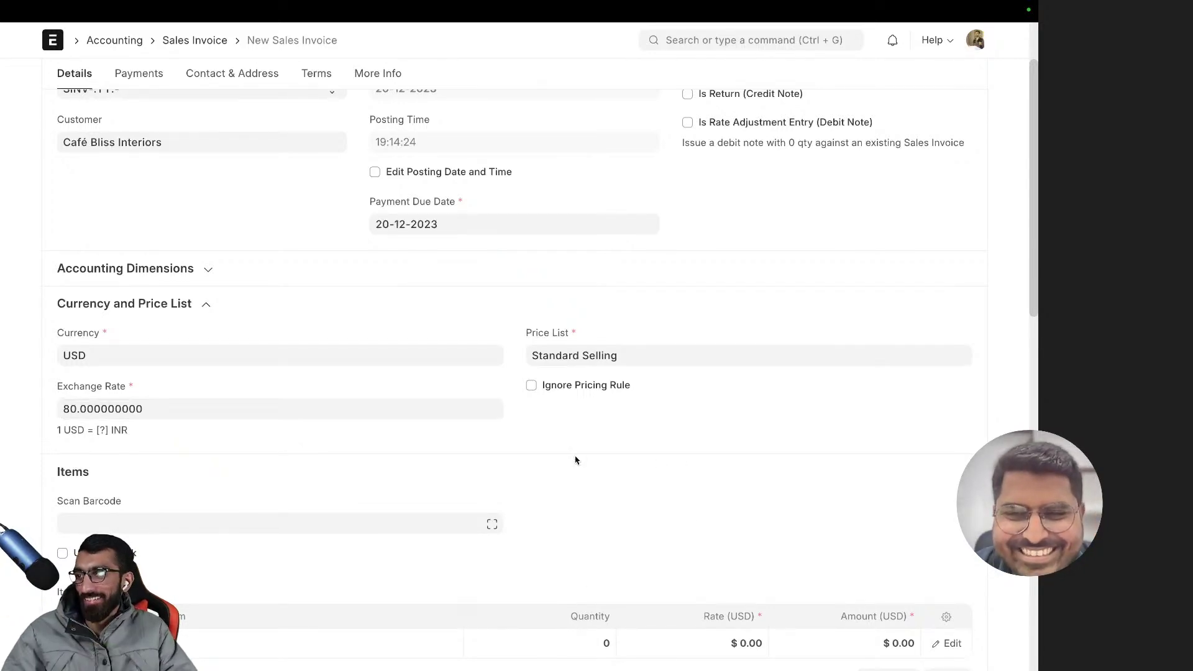
{"action": "scroll", "coordinate": [263, 475], "scroll_direction": "down", "scroll_amount": 4}
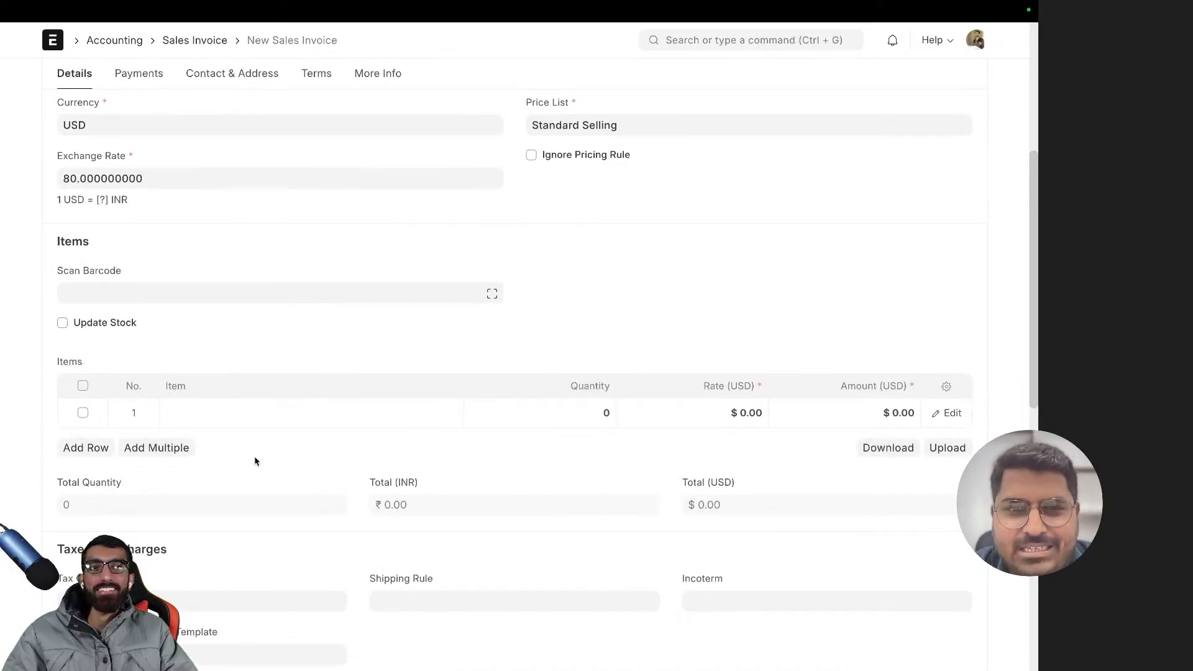
{"action": "scroll", "coordinate": [433, 421], "scroll_direction": "up", "scroll_amount": 5}
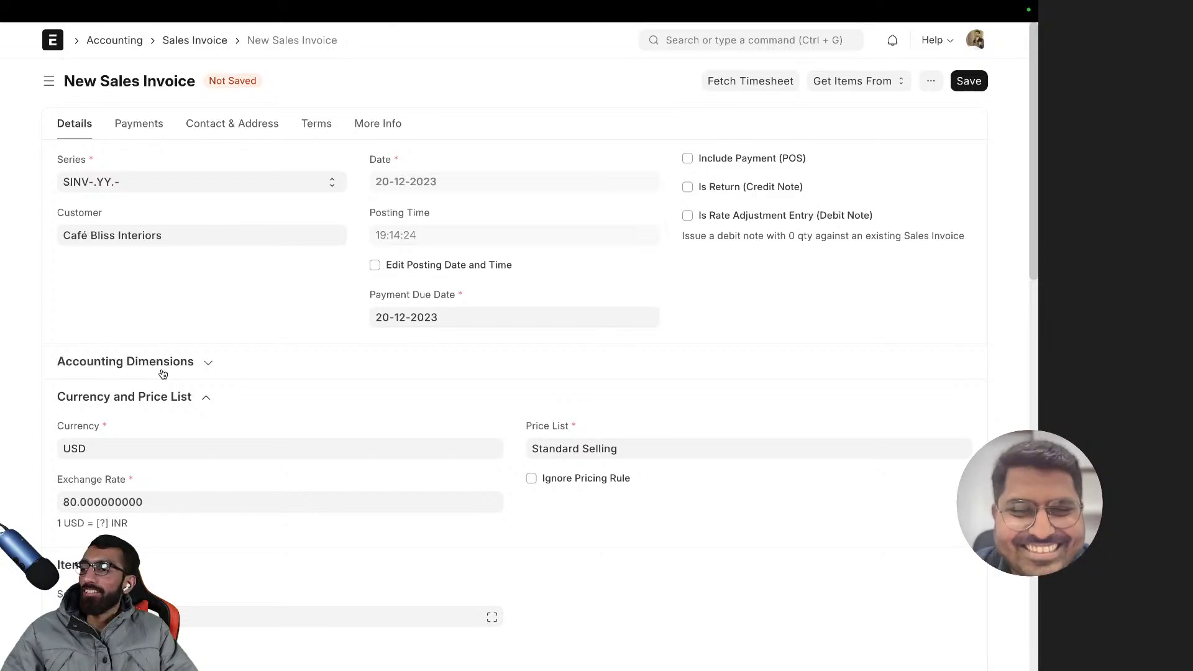
- Glance at the invoice's payment details and return to its main details
{"action": "left_click", "coordinate": [151, 126]}
{"action": "left_click", "coordinate": [72, 132]}
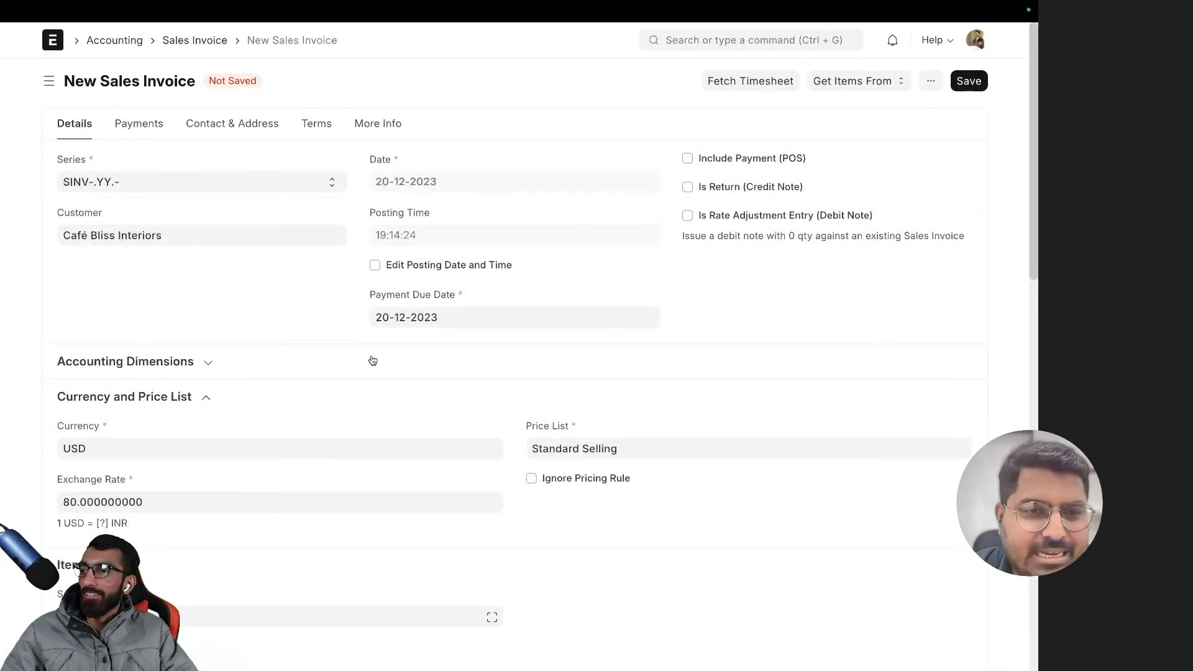
{"action": "scroll", "coordinate": [372, 359], "scroll_direction": "down", "scroll_amount": 10}
{"action": "scroll", "coordinate": [383, 347], "scroll_direction": "up", "scroll_amount": 10}
{"action": "scroll", "coordinate": [385, 354], "scroll_direction": "down", "scroll_amount": 5}
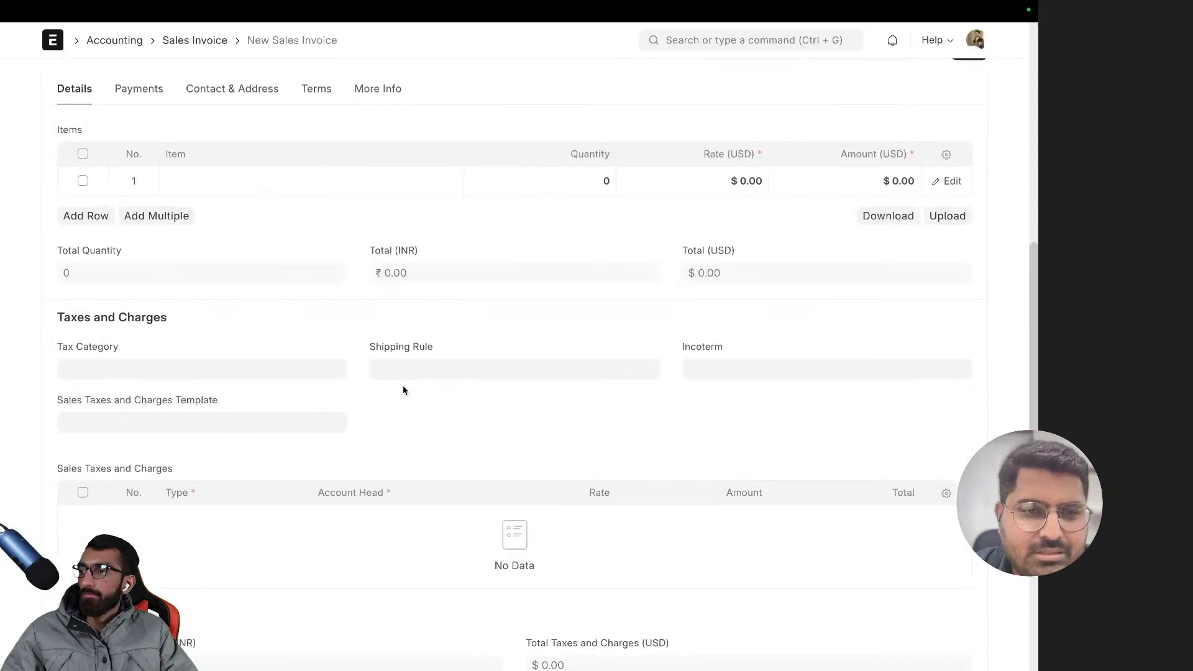
- Search row 1's Item cell for 'Opening Item', finding no match, and clear it
{"action": "left_click", "coordinate": [213, 181]}
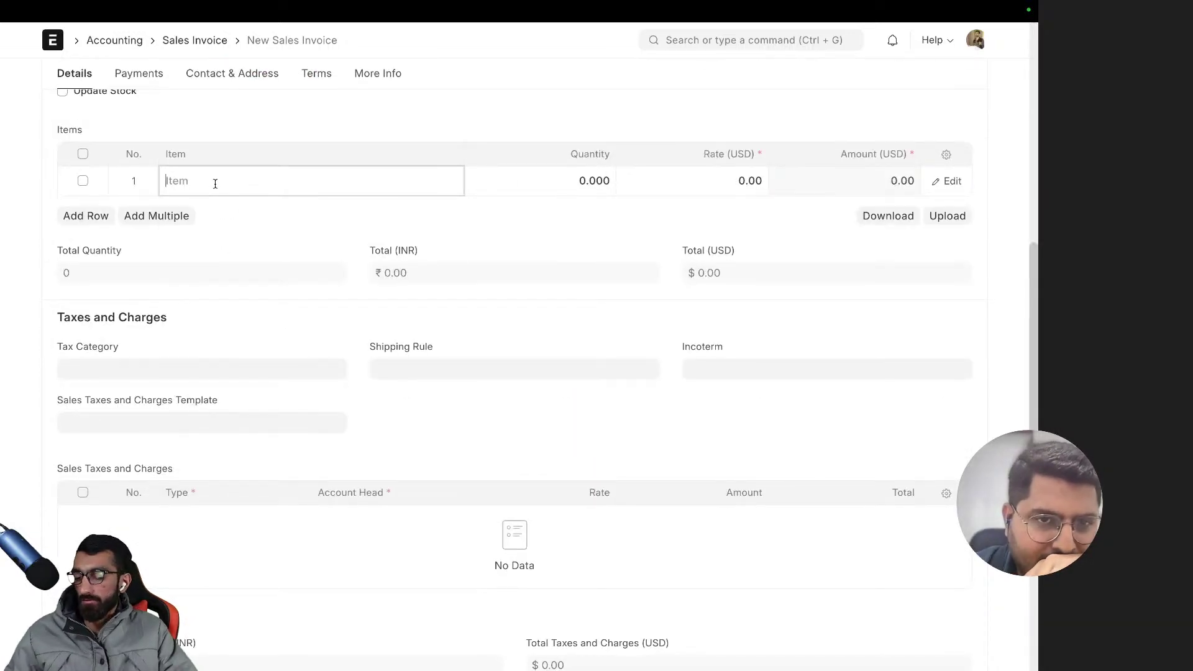
{"action": "type", "text": "op"}
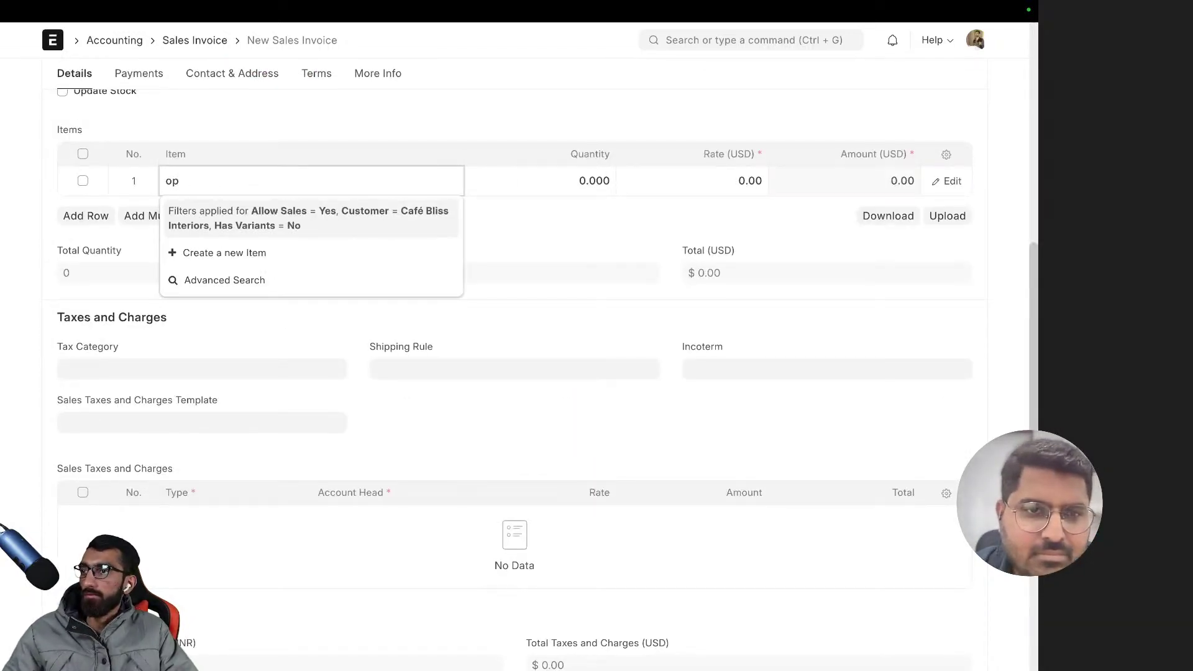
{"action": "key", "text": "BackSpace"}
{"action": "key", "text": "BackSpace"}
{"action": "type", "text": "Opening"}
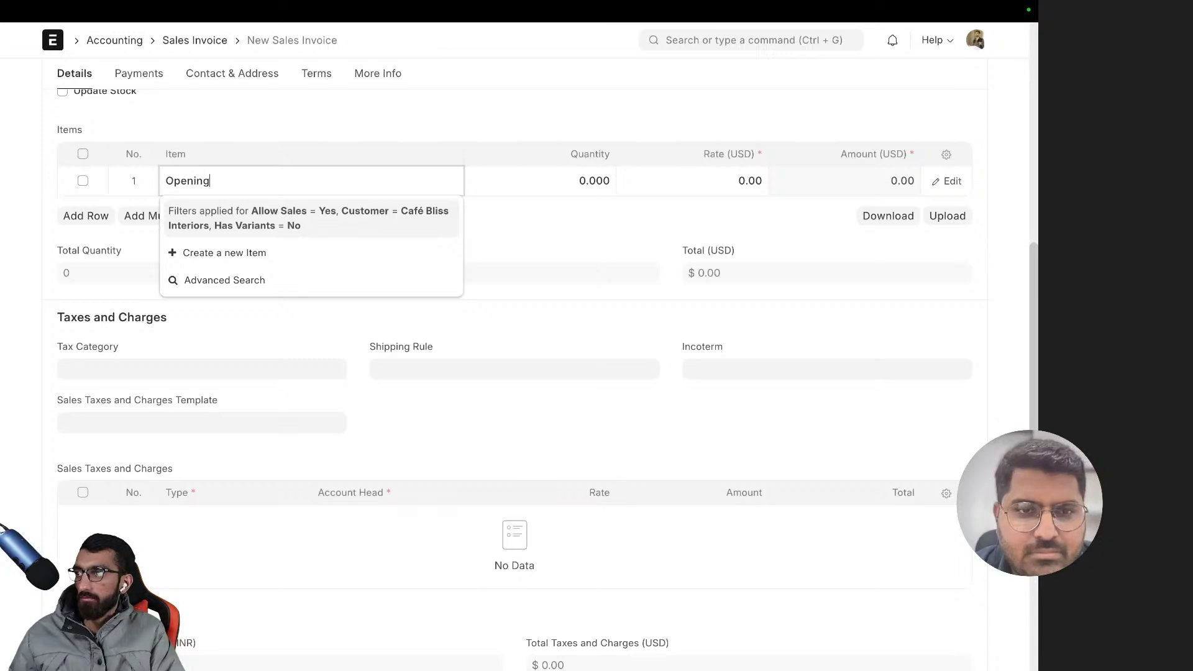
{"action": "type", "text": " Item"}
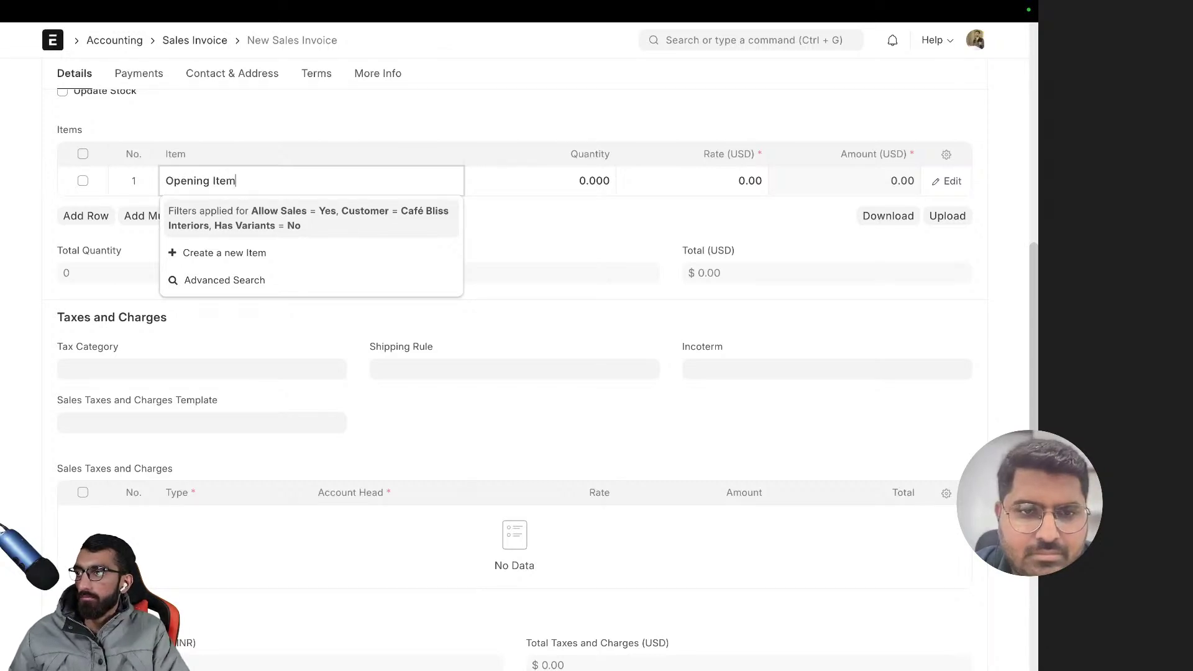
{"action": "left_click", "coordinate": [287, 141]}
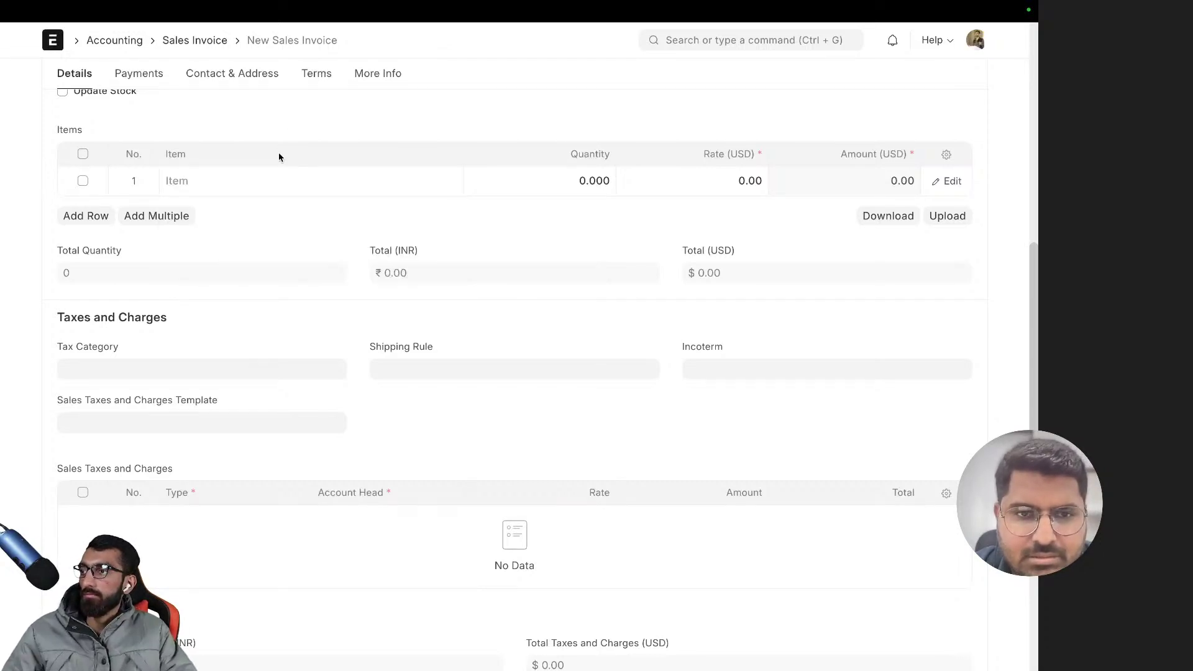
{"action": "left_click", "coordinate": [251, 180]}
{"action": "type", "text": "O"}
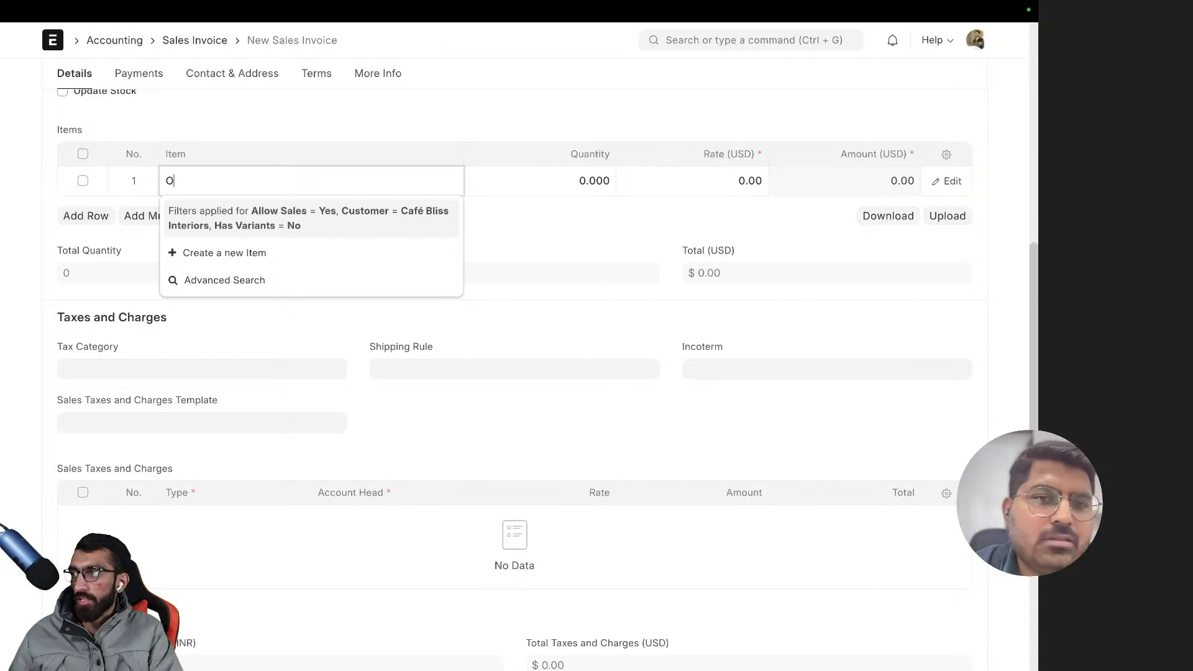
{"action": "type", "text": "pening It"}
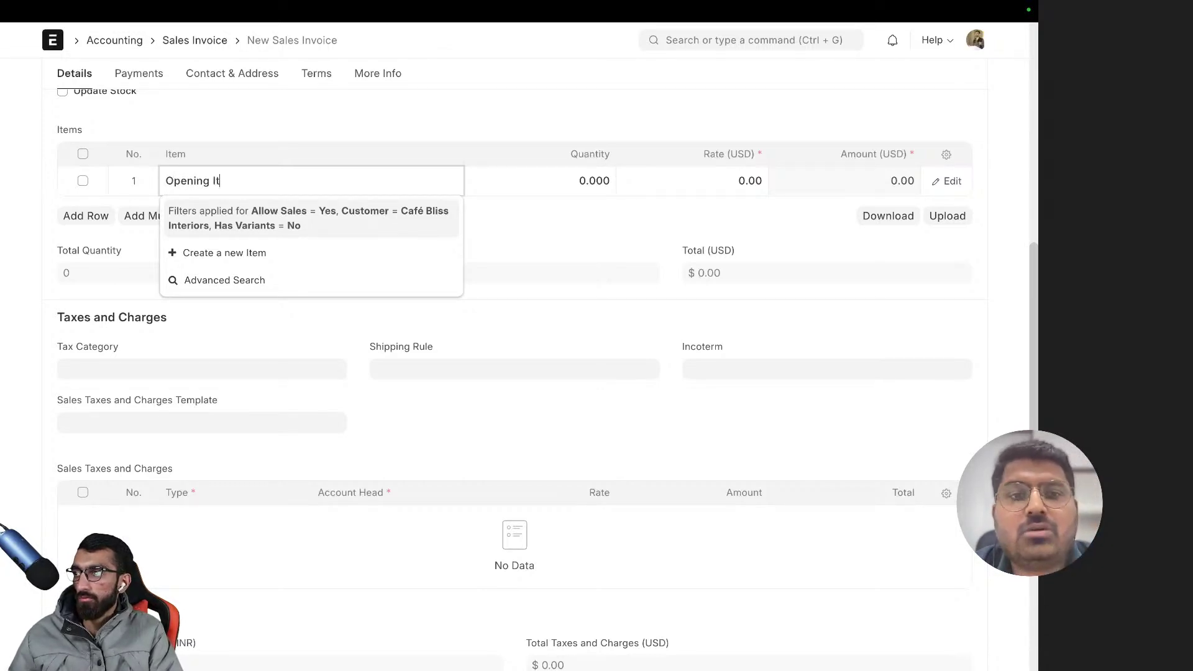
{"action": "type", "text": "em"}
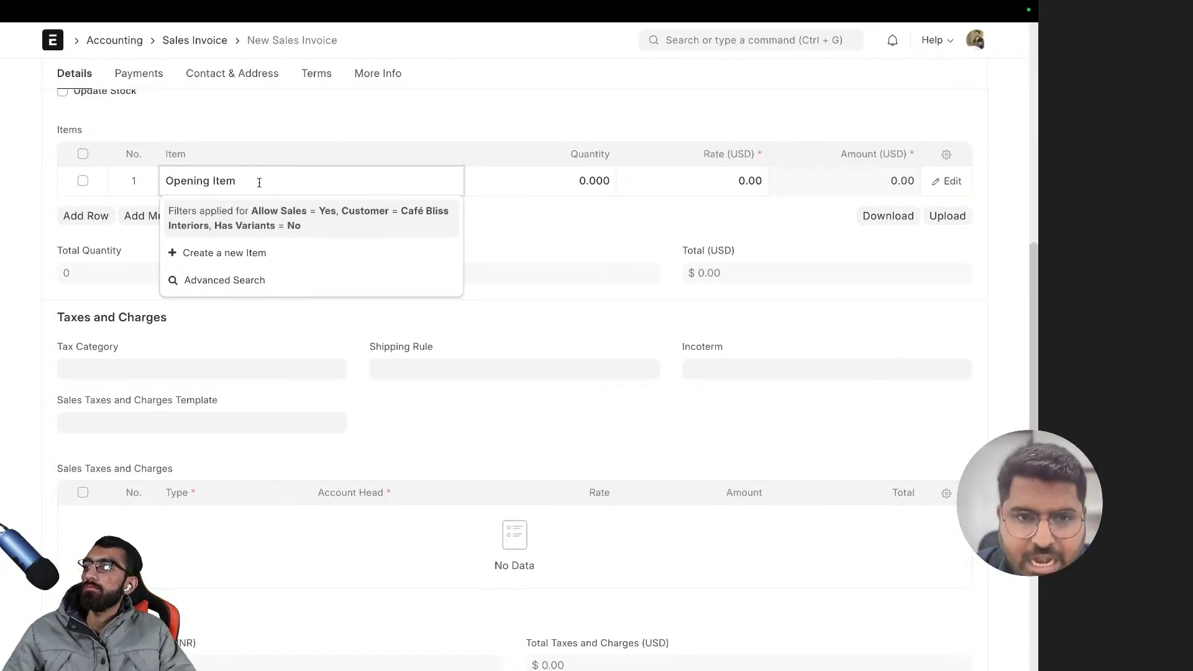
{"action": "left_click_drag", "start_coordinate": [259, 182], "coordinate": [124, 173]}
{"action": "key", "text": "BackSpace"}
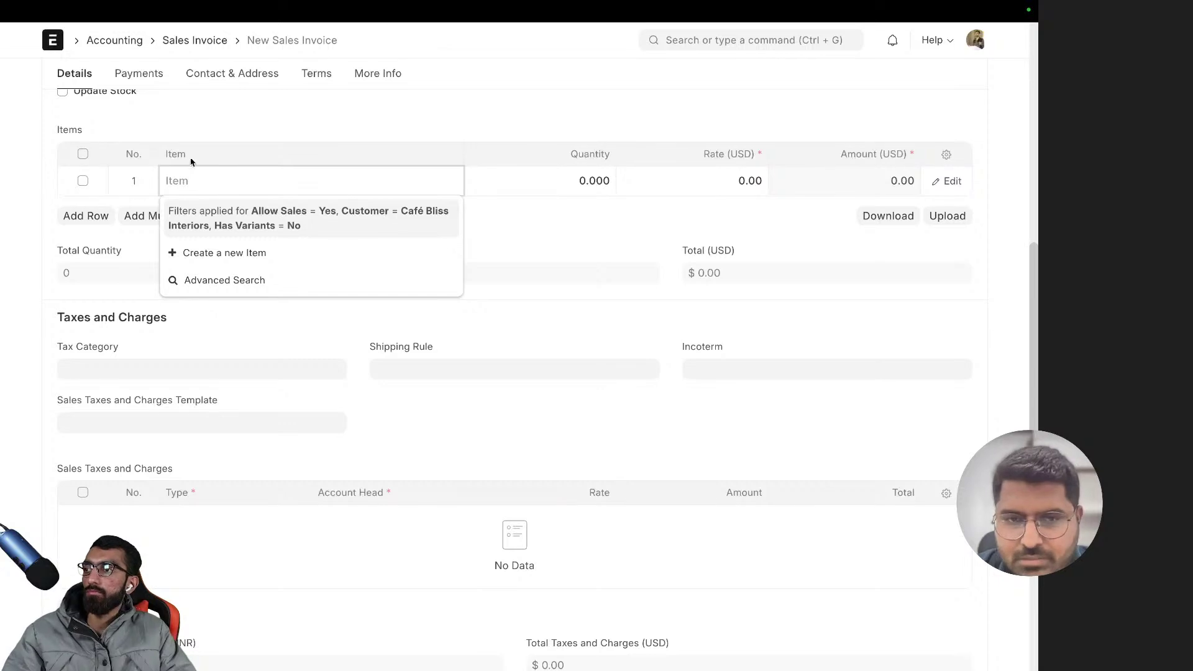
{"action": "left_click", "coordinate": [233, 148]}
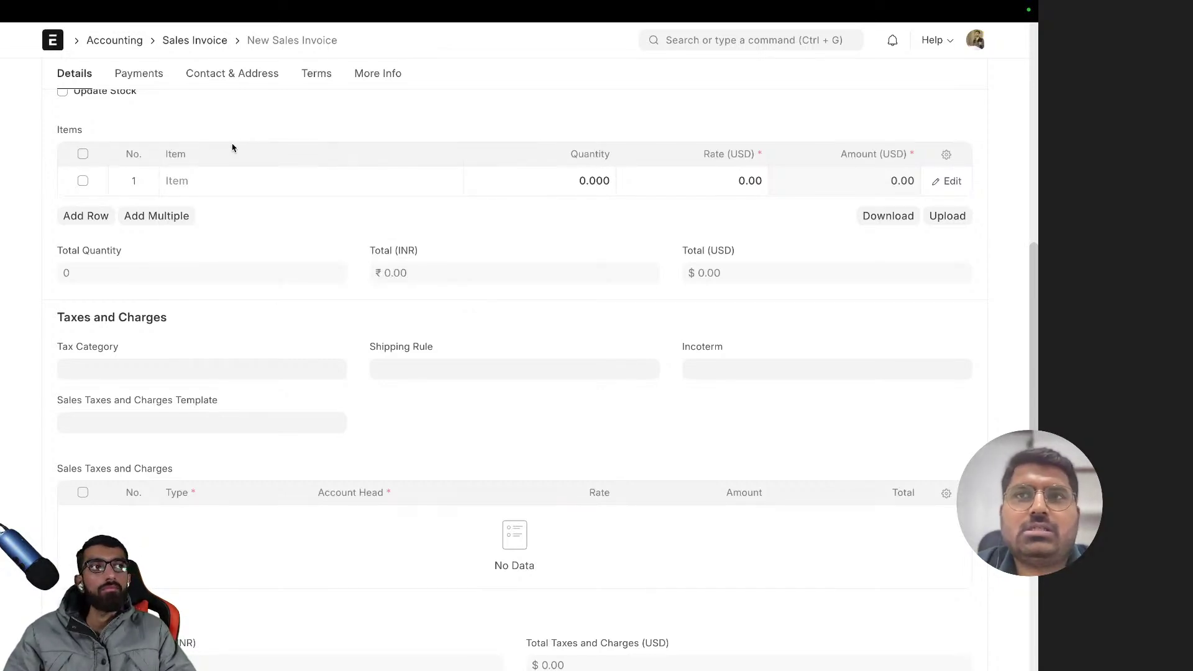
{"action": "scroll", "coordinate": [234, 147], "scroll_direction": "up", "scroll_amount": 6}
{"action": "scroll", "coordinate": [268, 221], "scroll_direction": "down", "scroll_amount": 5}
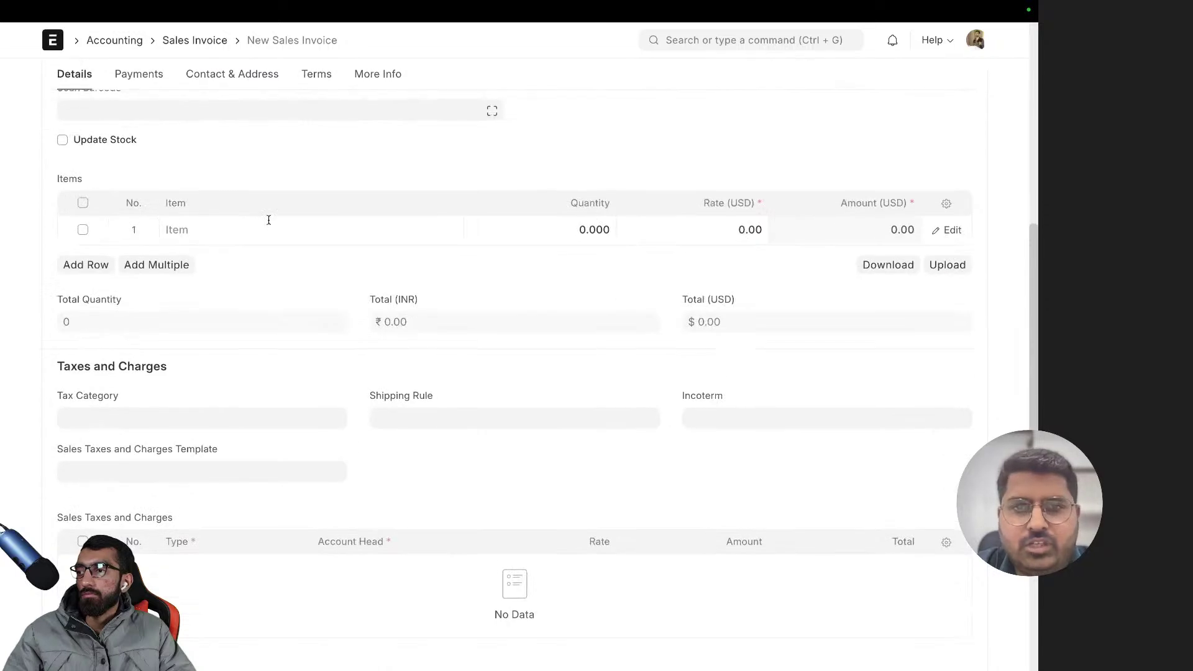
- Open a new Item full form, then view the unfiltered, empty Item list
{"action": "left_click", "coordinate": [248, 227]}
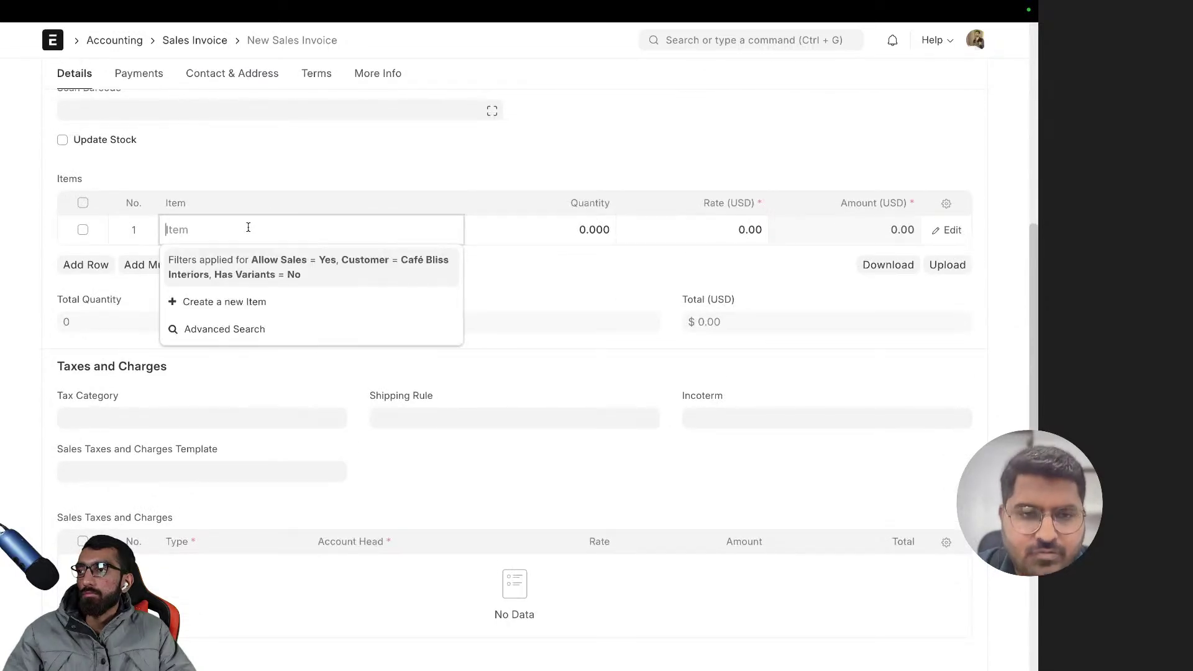
{"action": "left_click", "coordinate": [273, 304]}
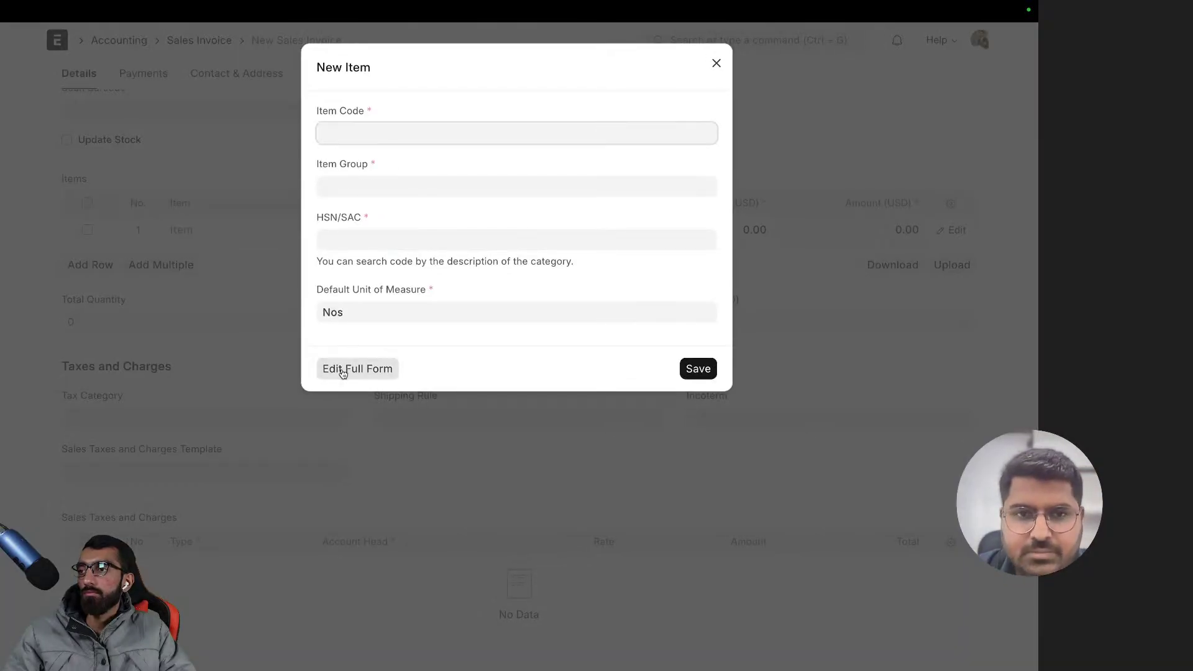
{"action": "left_click", "coordinate": [343, 368]}
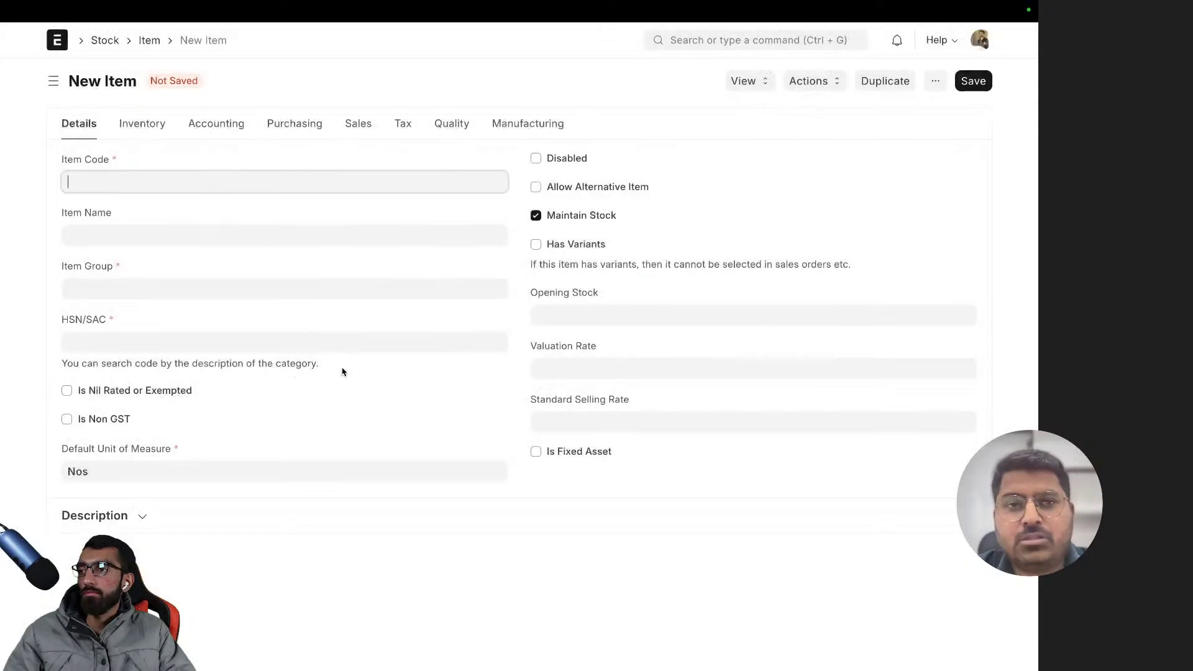
{"action": "left_click", "coordinate": [148, 41]}
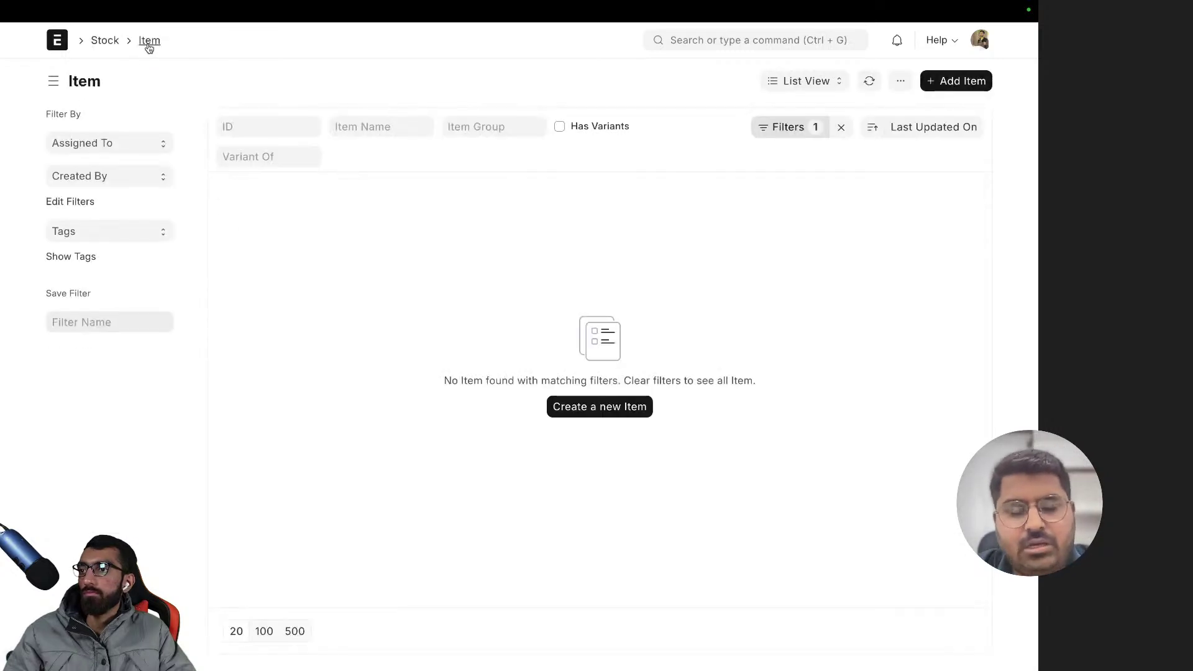
{"action": "left_click", "coordinate": [841, 126]}
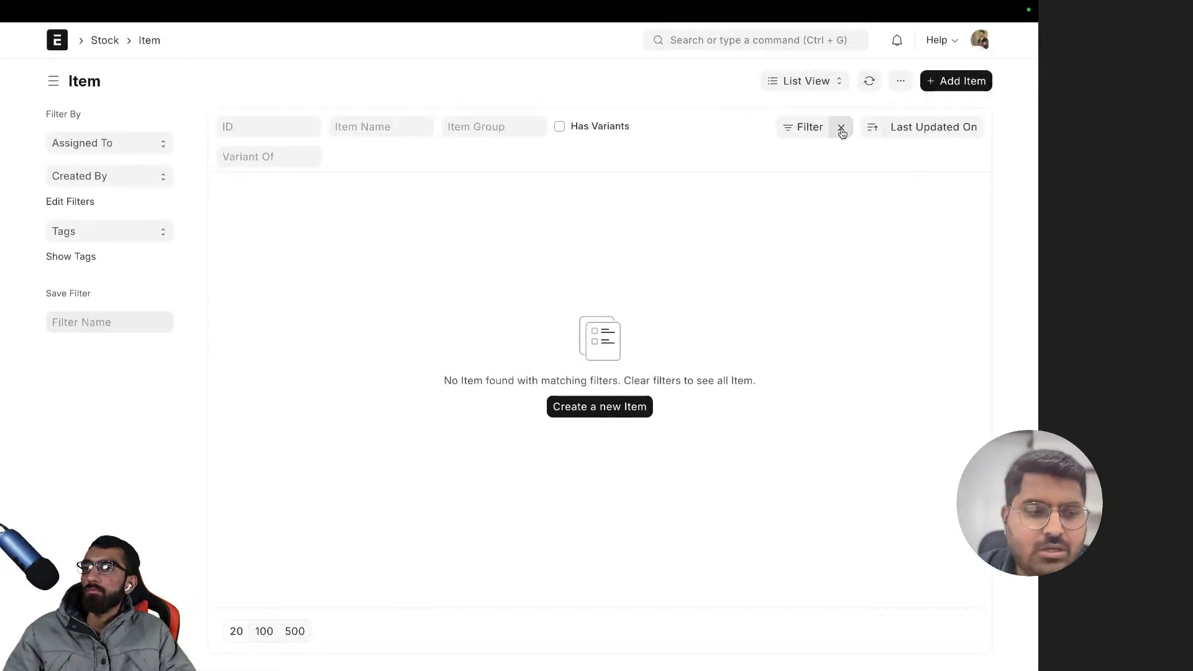
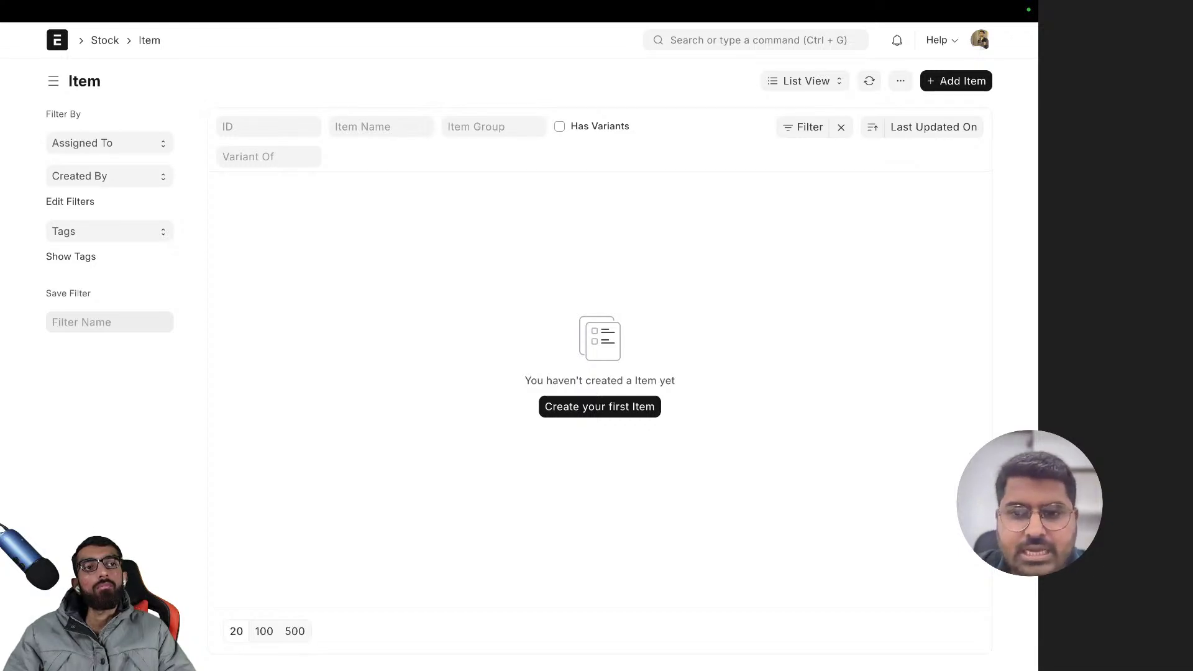
- Switch to the browser tab holding the ZenithCraft Furnishings company document
{"action": "key", "text": "super+t"}
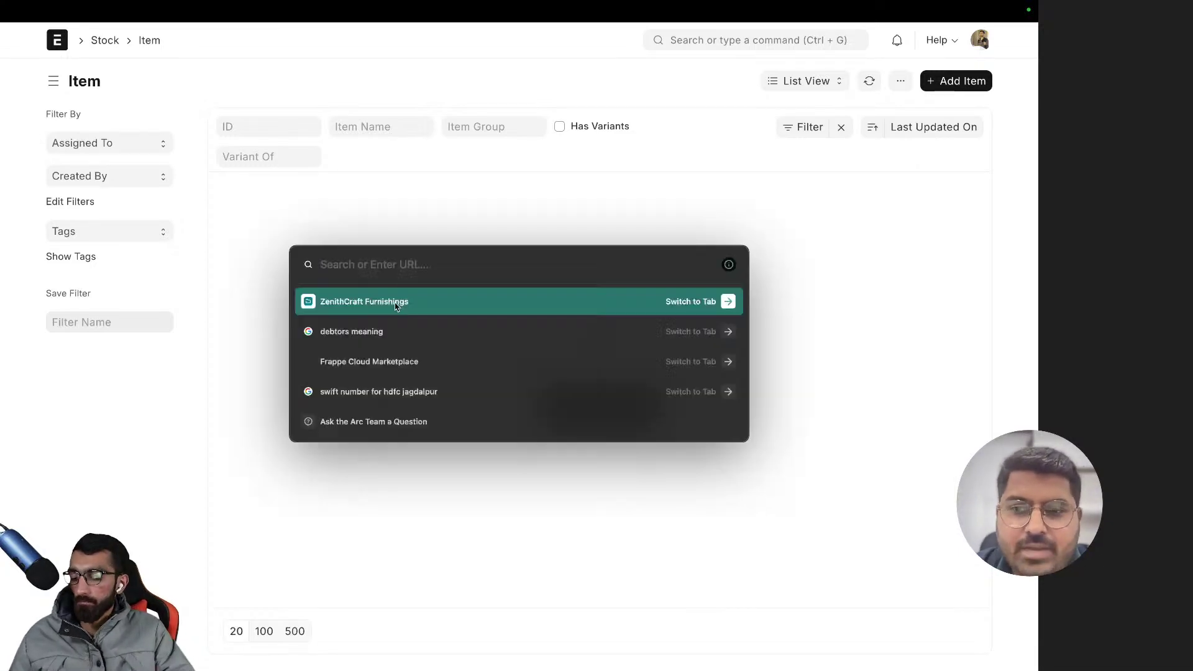
{"action": "key", "text": "Escape"}
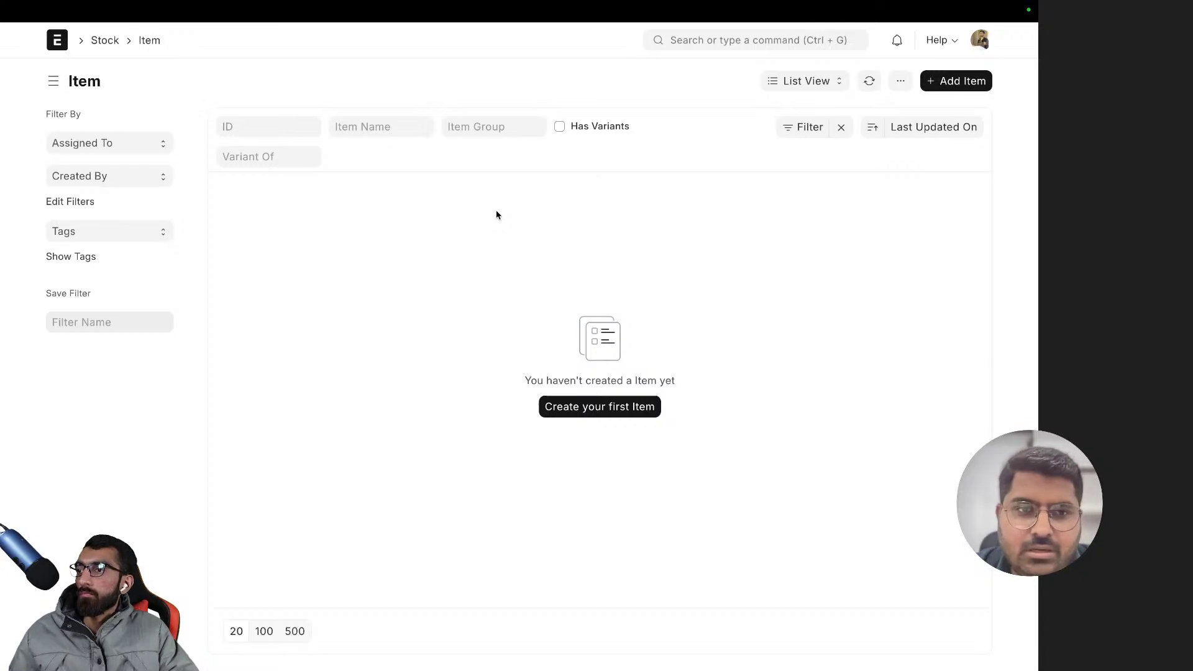
{"action": "key", "text": "super+t"}
{"action": "key", "text": "Return"}
- Find the Stock Setup products list in the company notes
{"action": "scroll", "coordinate": [455, 271], "scroll_direction": "down", "scroll_amount": 7}
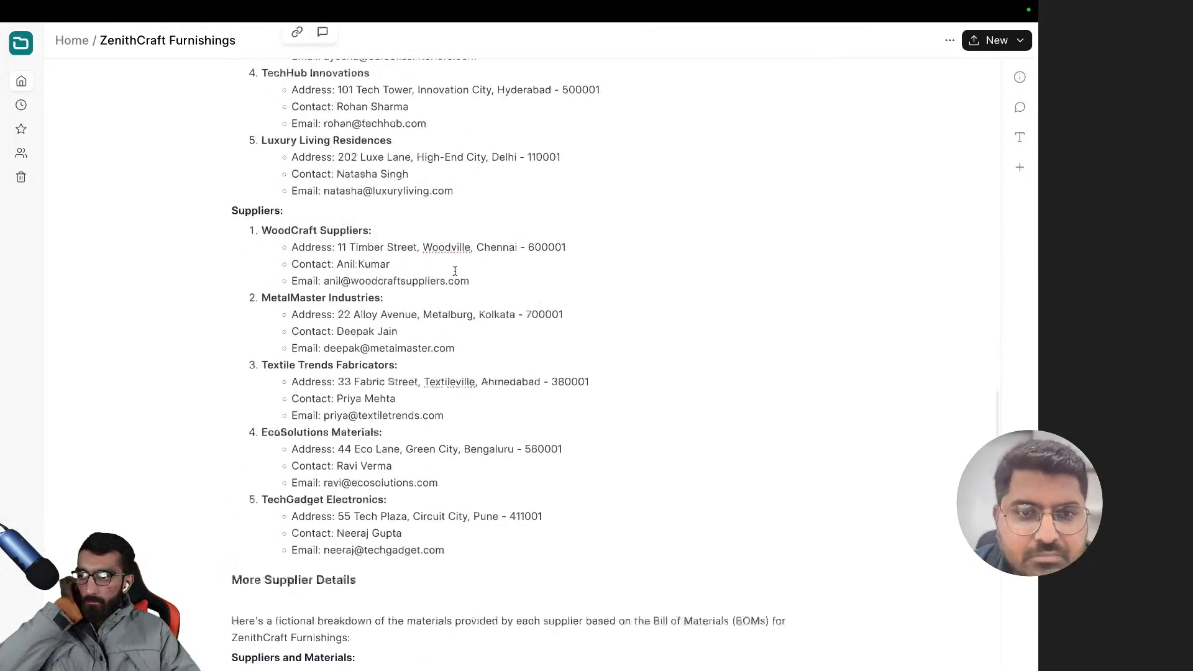
{"action": "scroll", "coordinate": [455, 271], "scroll_direction": "up", "scroll_amount": 15}
{"action": "scroll", "coordinate": [453, 276], "scroll_direction": "down", "scroll_amount": 5}
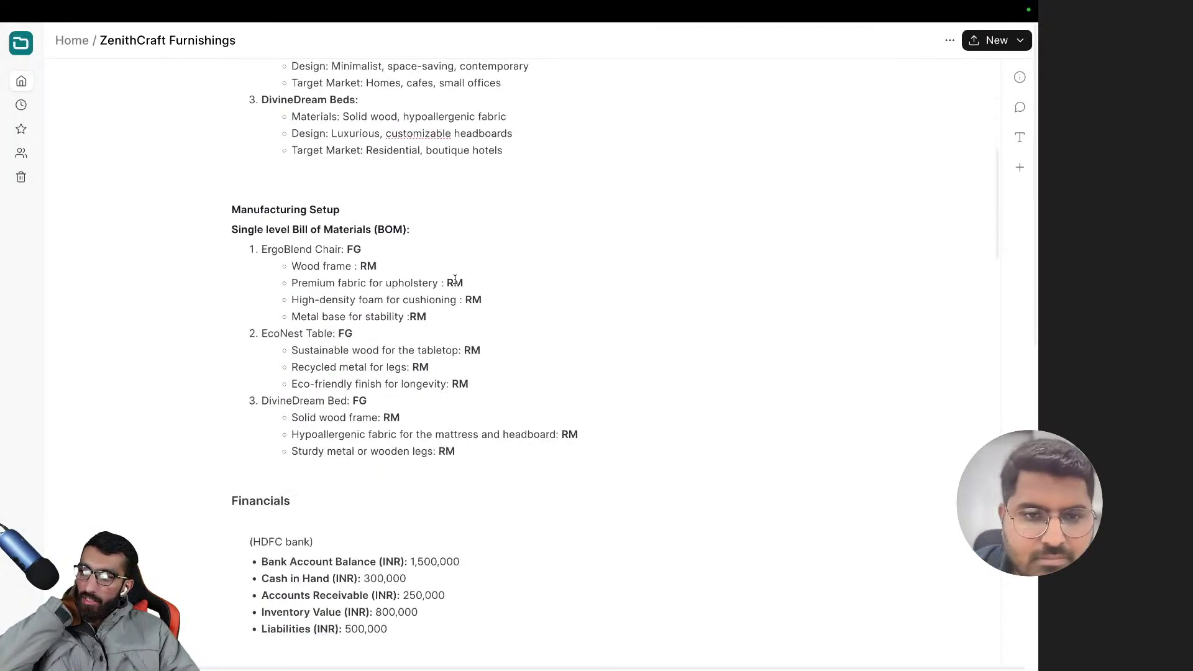
{"action": "scroll", "coordinate": [455, 279], "scroll_direction": "up", "scroll_amount": 6}
{"action": "scroll", "coordinate": [242, 366], "scroll_direction": "down", "scroll_amount": 1}
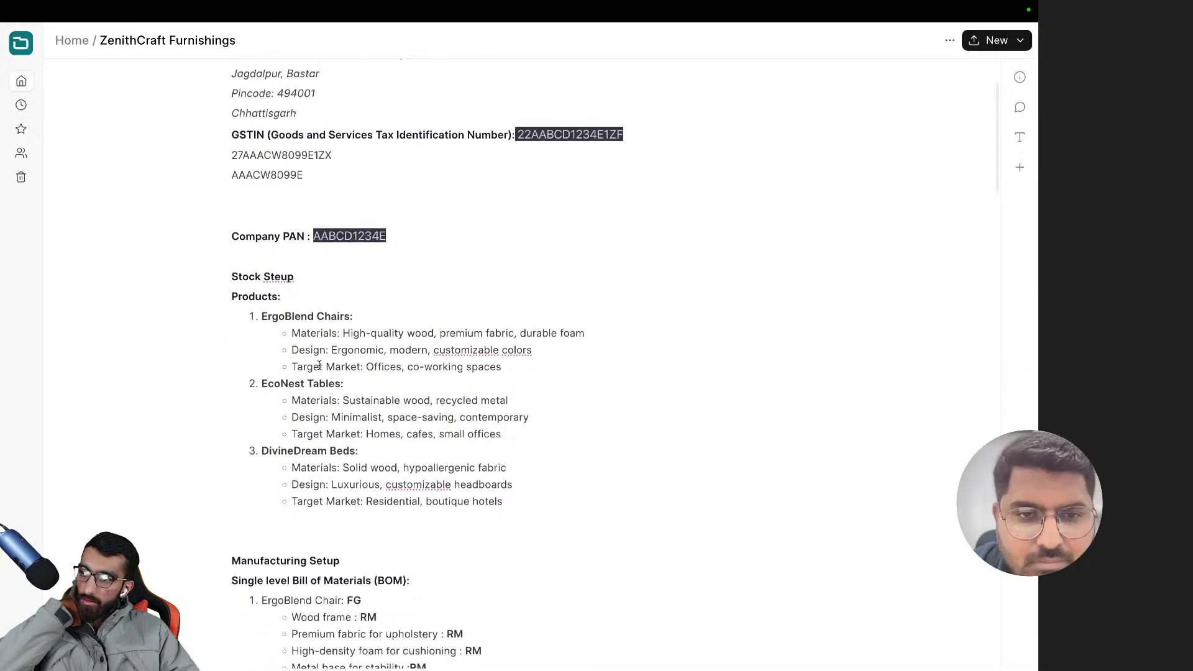
{"action": "scroll", "coordinate": [260, 335], "scroll_direction": "up", "scroll_amount": 2}
{"action": "scroll", "coordinate": [296, 287], "scroll_direction": "down", "scroll_amount": 4}
{"action": "left_click_drag", "start_coordinate": [231, 172], "coordinate": [464, 399]}
{"action": "left_click", "coordinate": [463, 416]}
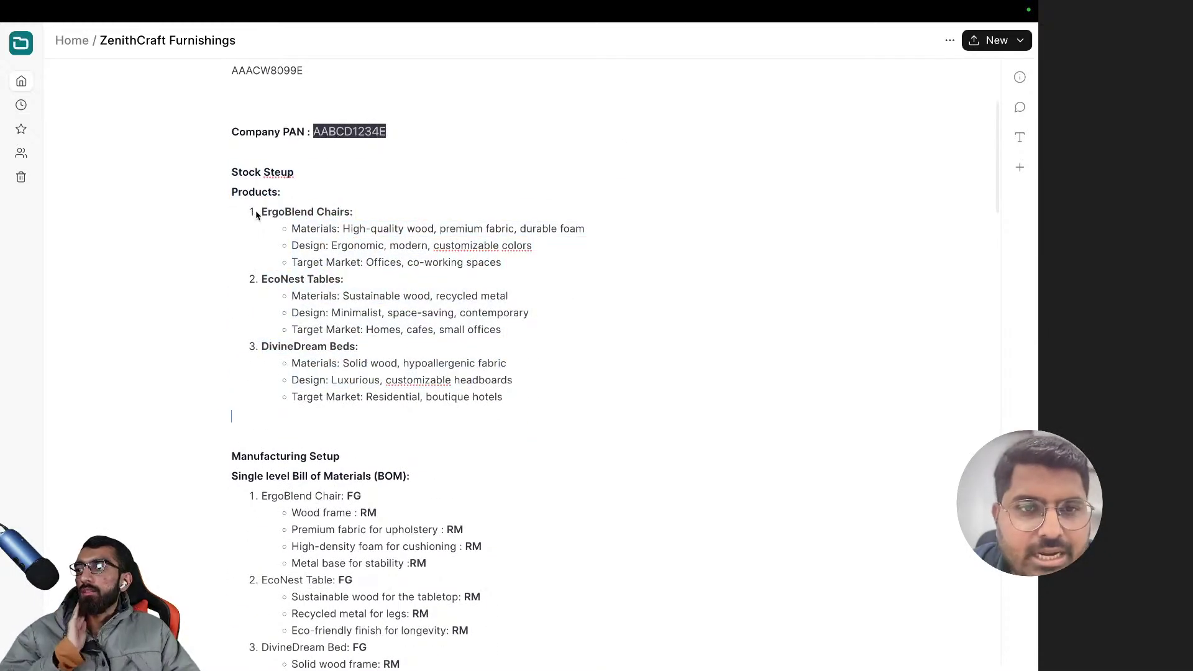
- Select the product name 'ErgoBlend Chairs' and return to the ERPNext Item list
{"action": "left_click_drag", "start_coordinate": [261, 212], "coordinate": [350, 219]}
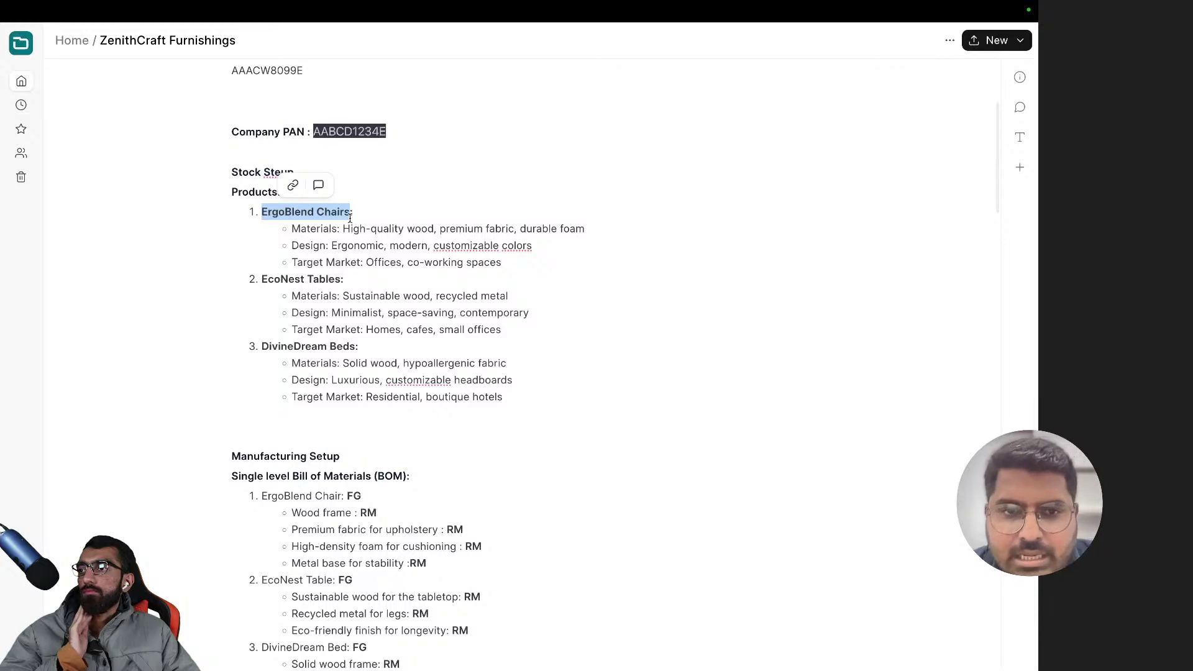
{"action": "key", "text": "super+t"}
{"action": "key", "text": "Return"}
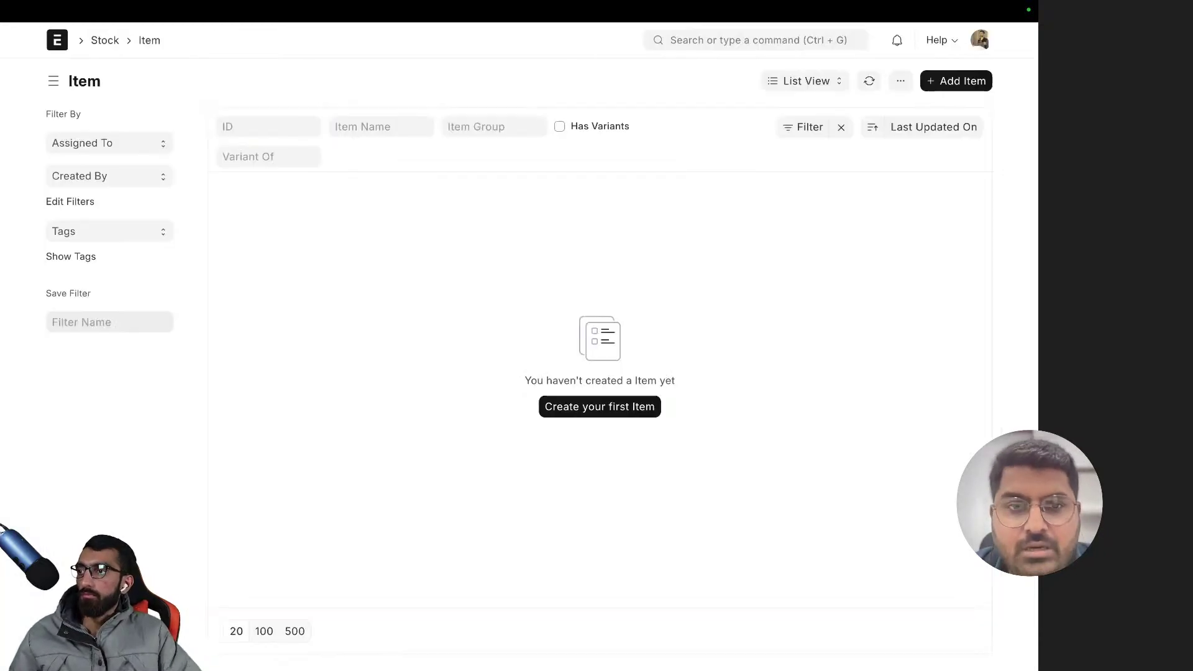
- Start a full new Item form with Item Name 'ErgoBlend Chairs' and Item Code 'EBC'
{"action": "left_click", "coordinate": [969, 82]}
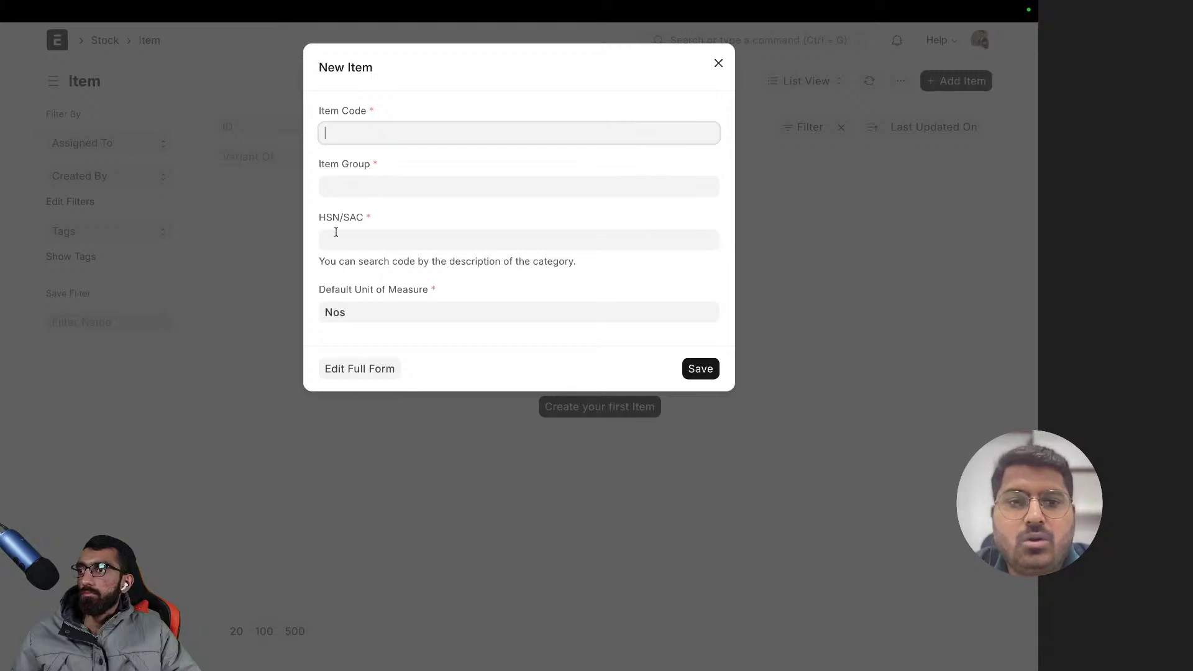
{"action": "left_click", "coordinate": [368, 367]}
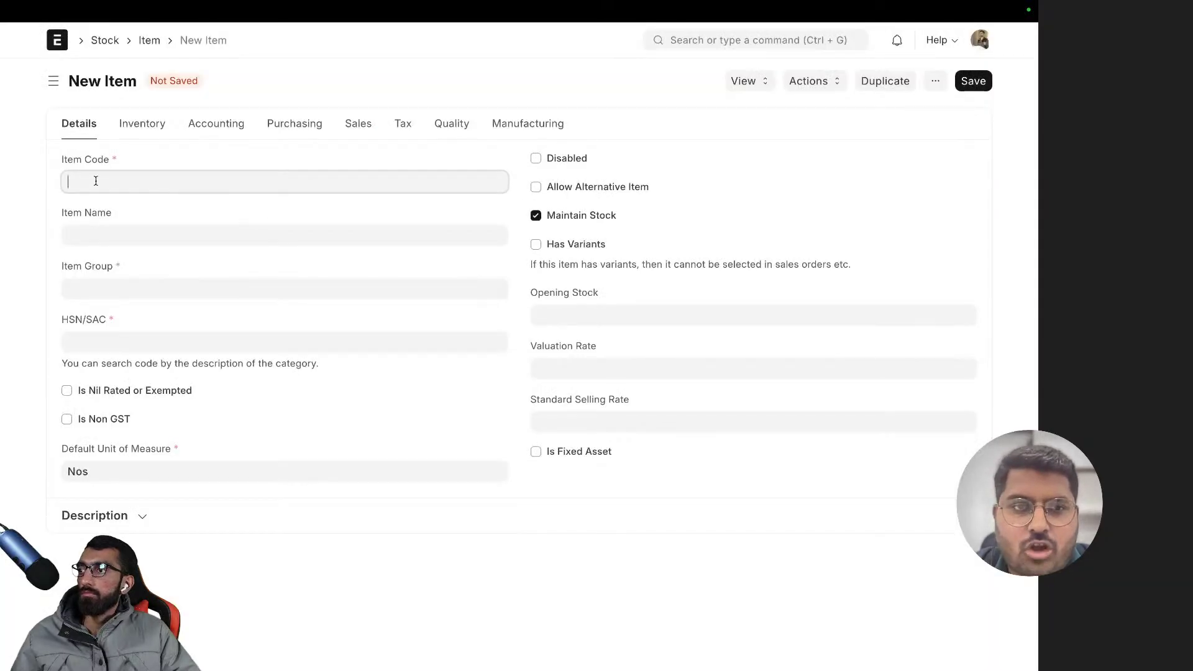
{"action": "left_click", "coordinate": [109, 234]}
{"action": "type", "text": "ErgoBlend Chairs"}
{"action": "left_click", "coordinate": [121, 180]}
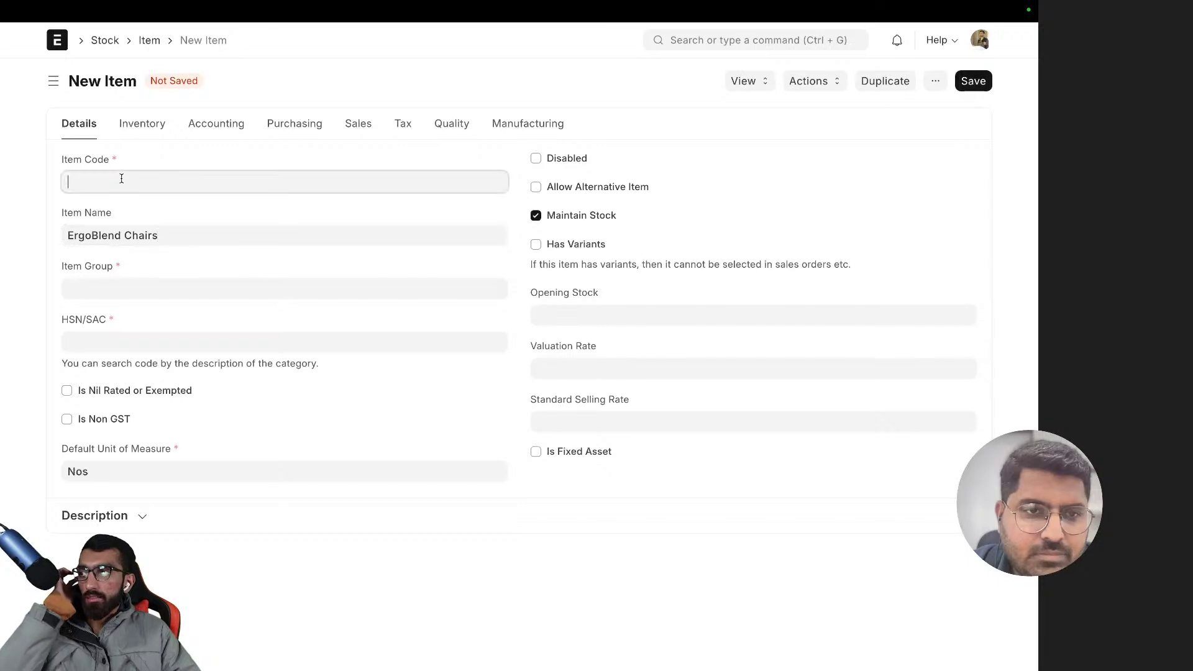
{"action": "type", "text": "EBC"}
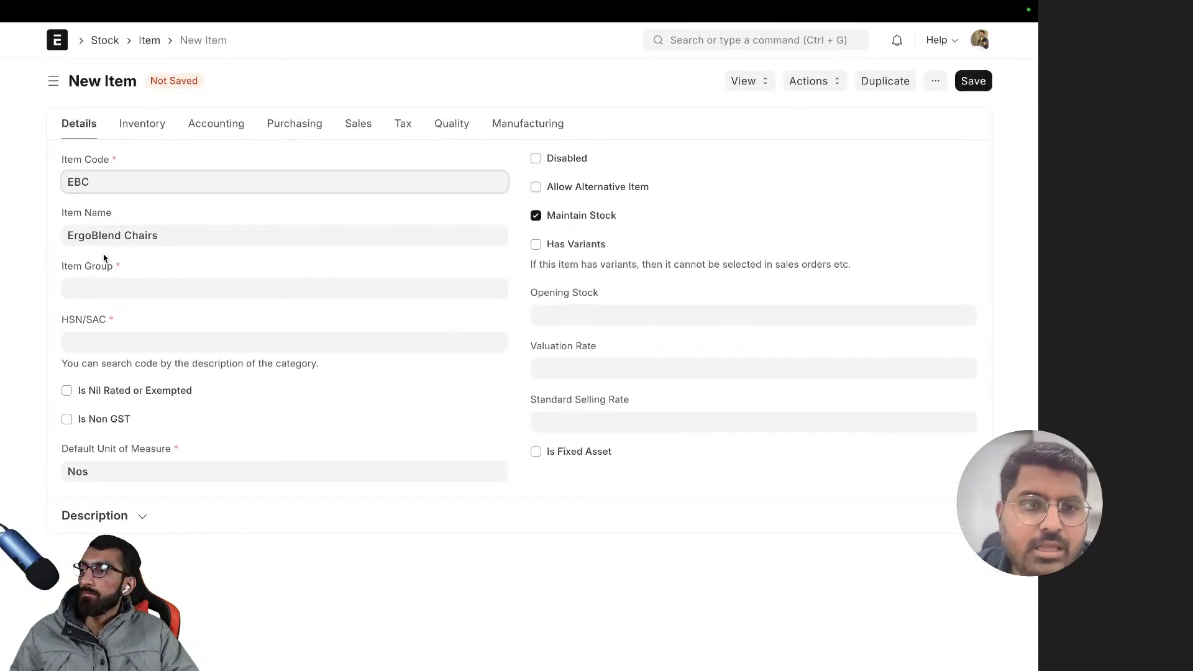
- Set the item's Item Group to All Item Groups
{"action": "left_click", "coordinate": [96, 284]}
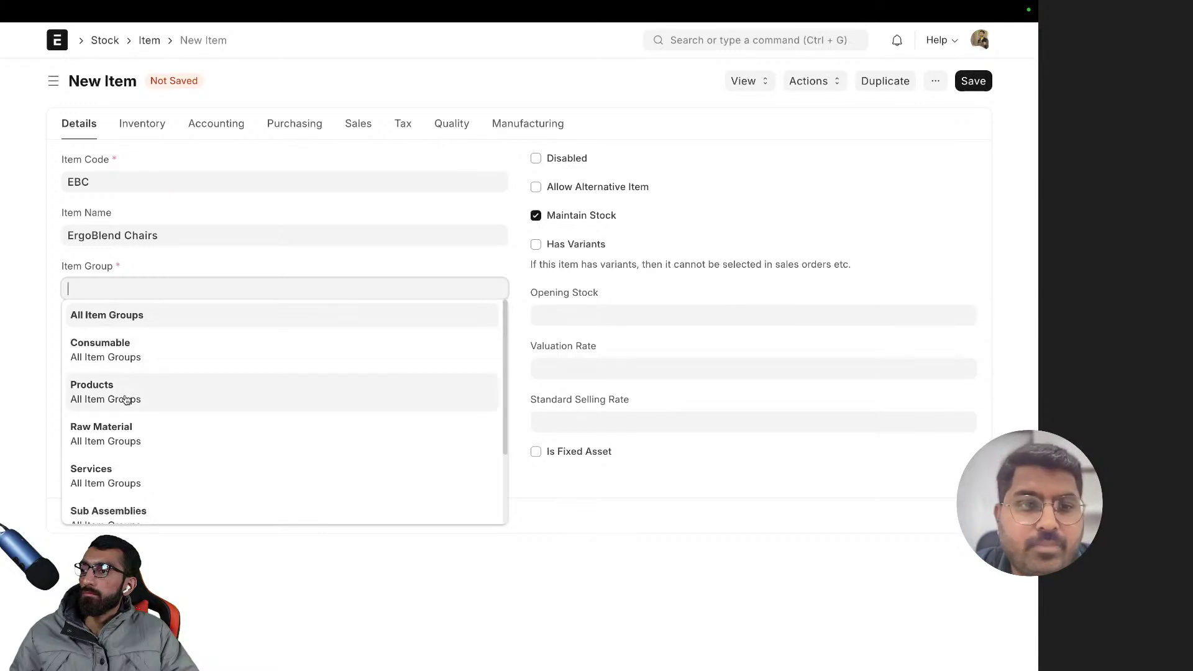
{"action": "scroll", "coordinate": [192, 463], "scroll_direction": "down", "scroll_amount": 3}
{"action": "scroll", "coordinate": [192, 466], "scroll_direction": "up", "scroll_amount": 3}
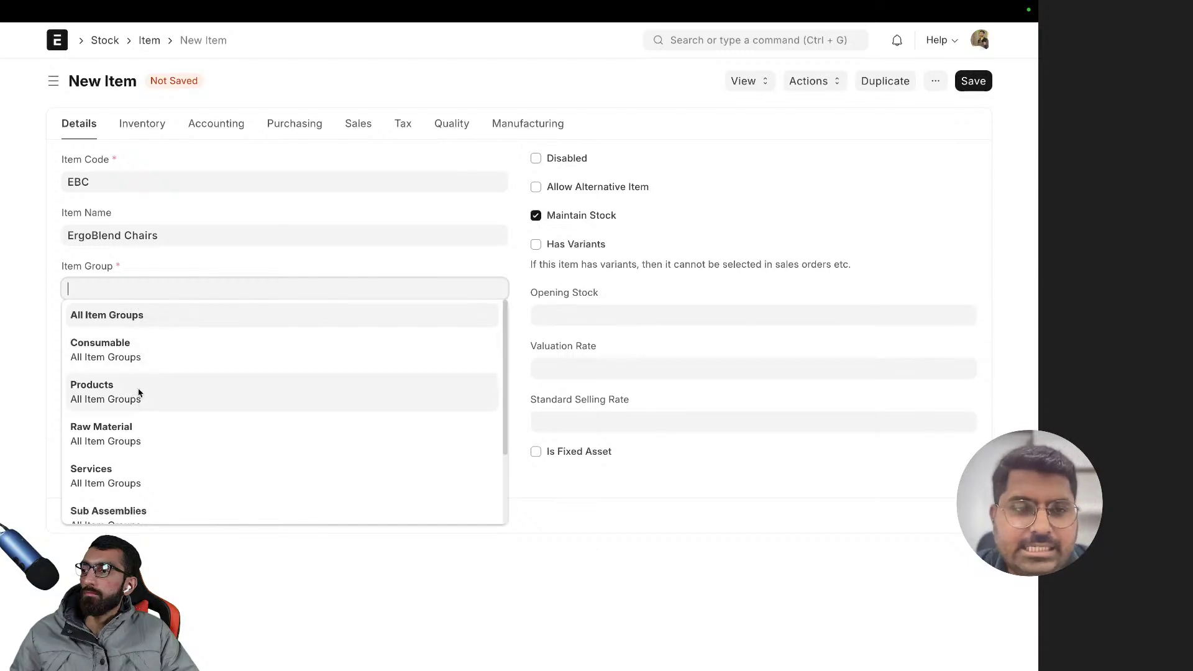
{"action": "scroll", "coordinate": [144, 359], "scroll_direction": "down", "scroll_amount": 1}
{"action": "scroll", "coordinate": [144, 360], "scroll_direction": "up", "scroll_amount": 1}
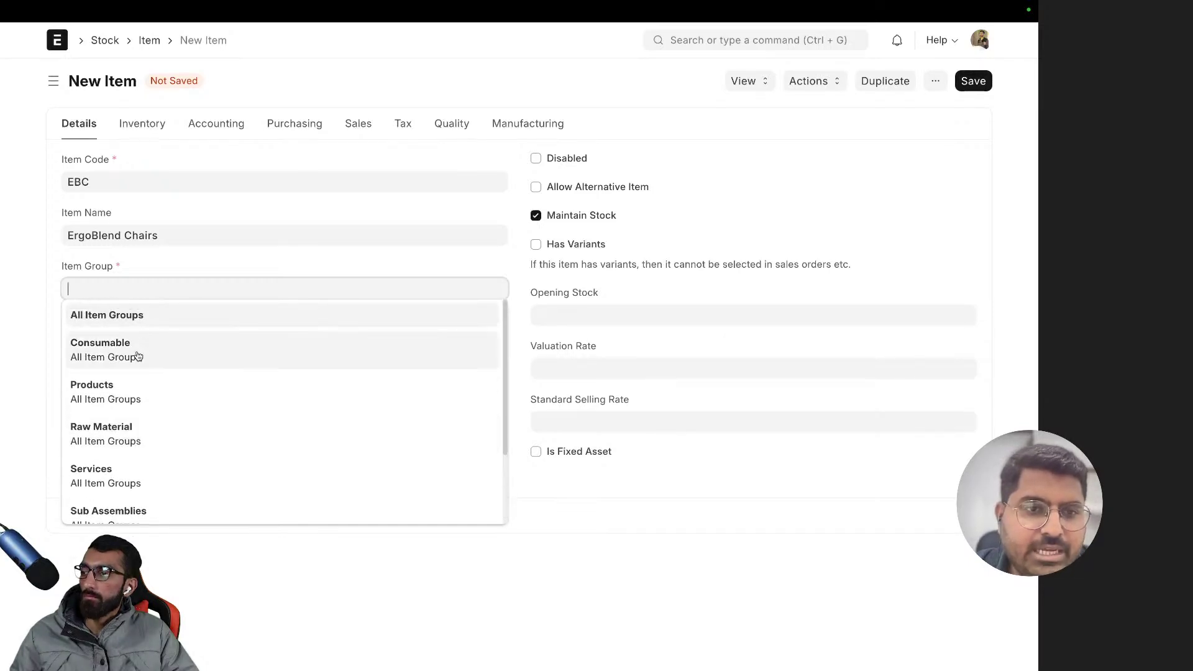
{"action": "left_click", "coordinate": [133, 317]}
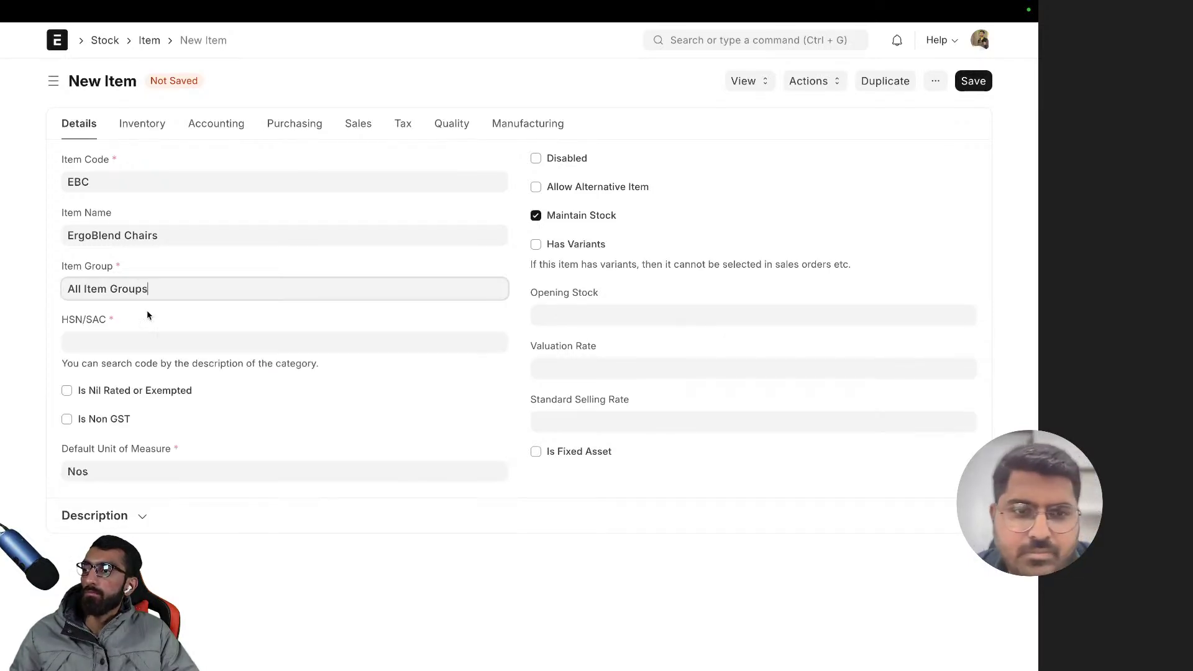
{"action": "left_click", "coordinate": [156, 313]}
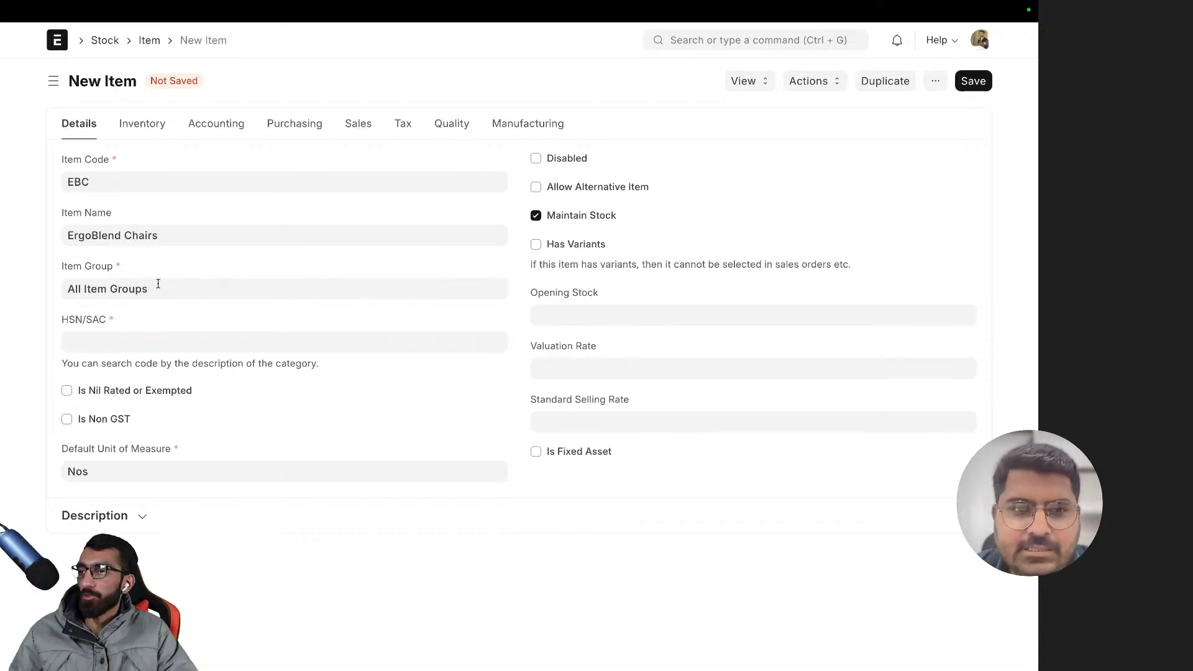
- Choose 010229 from the HSN/SAC code suggestions for the ErgoBlend Chairs item
{"action": "left_click", "coordinate": [106, 340]}
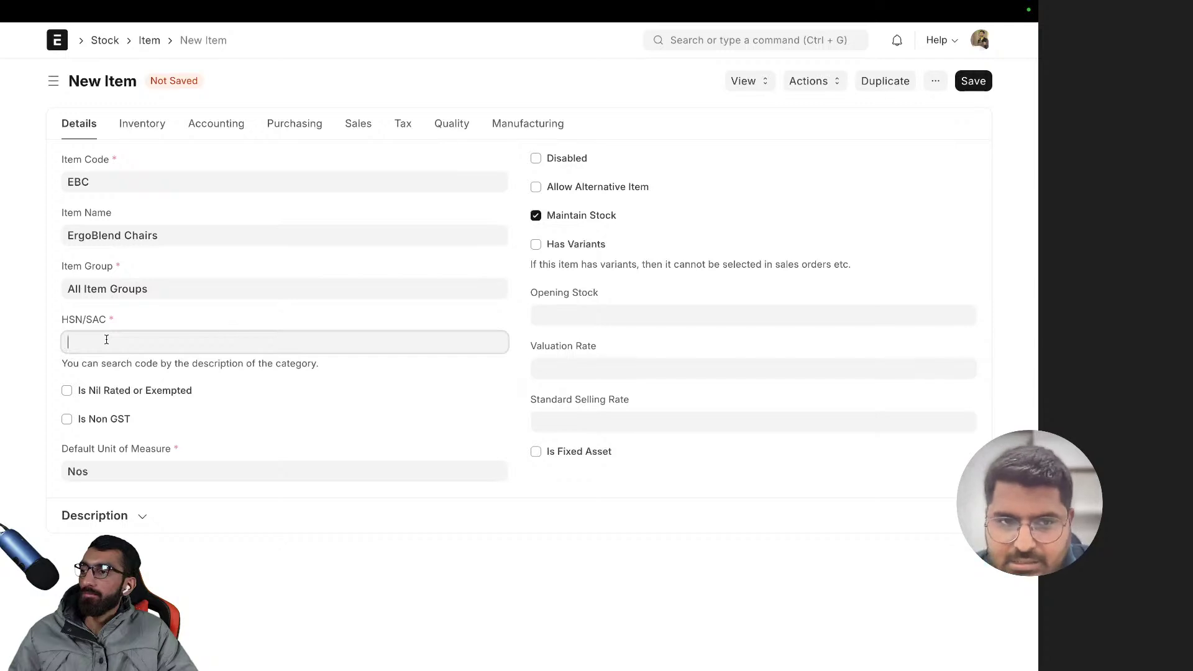
{"action": "scroll", "coordinate": [182, 427], "scroll_direction": "down", "scroll_amount": 4}
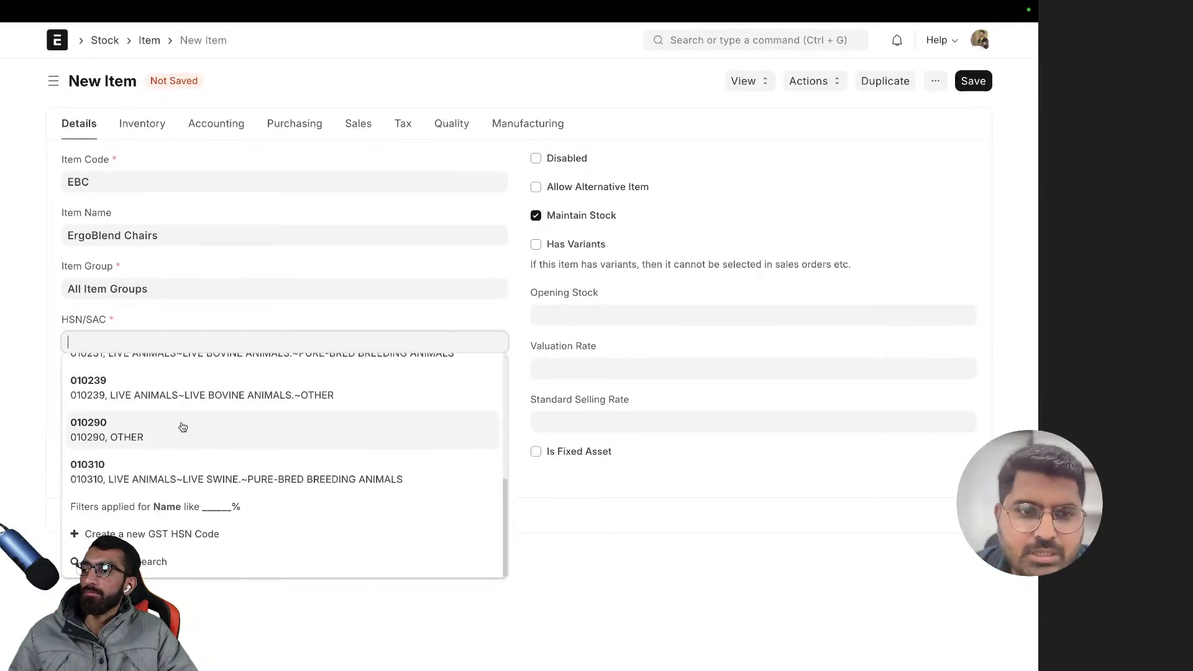
{"action": "scroll", "coordinate": [182, 427], "scroll_direction": "up", "scroll_amount": 4}
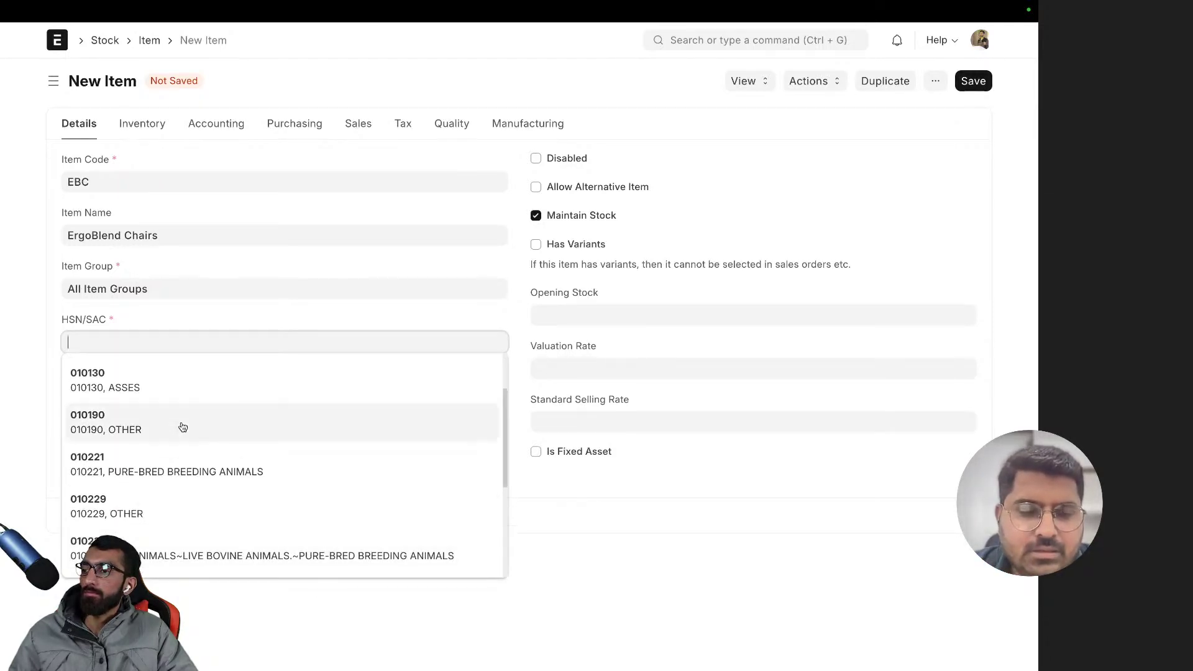
{"action": "scroll", "coordinate": [182, 427], "scroll_direction": "up", "scroll_amount": 2}
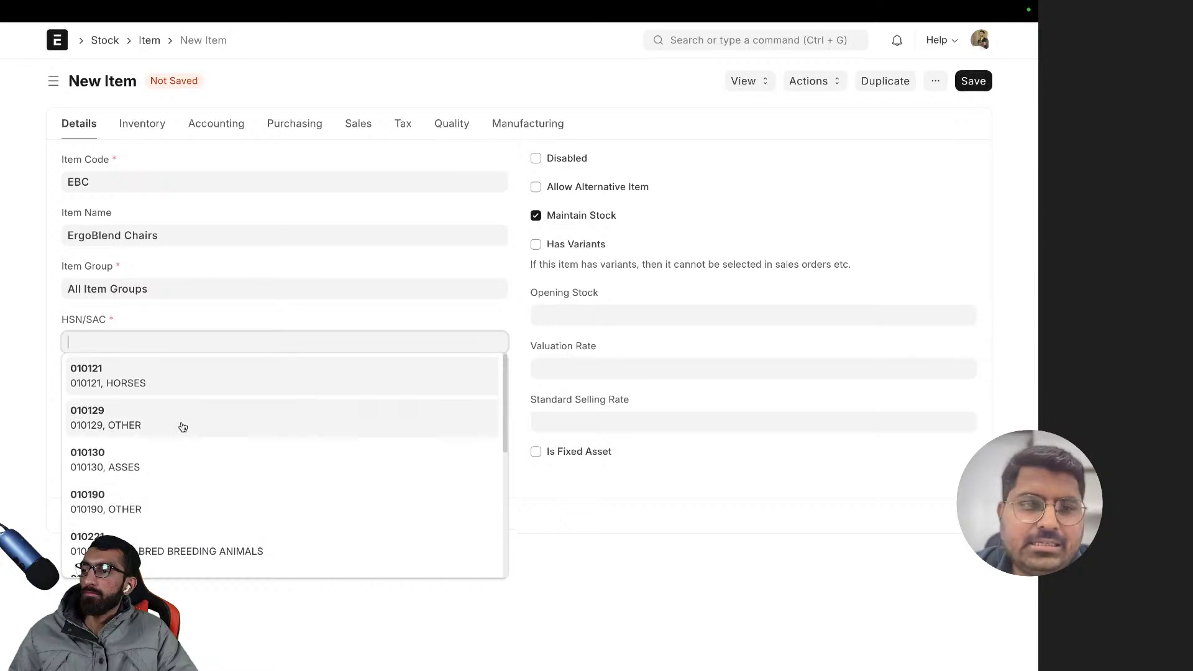
{"action": "scroll", "coordinate": [176, 460], "scroll_direction": "down", "scroll_amount": 5}
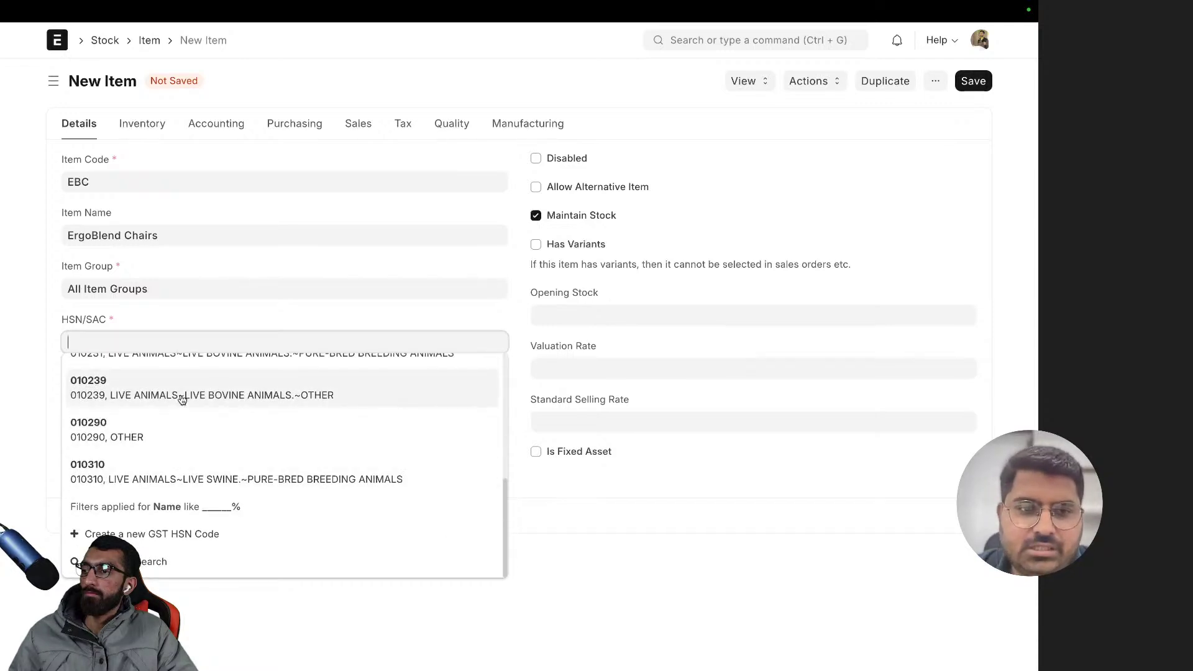
{"action": "scroll", "coordinate": [182, 399], "scroll_direction": "up", "scroll_amount": 5}
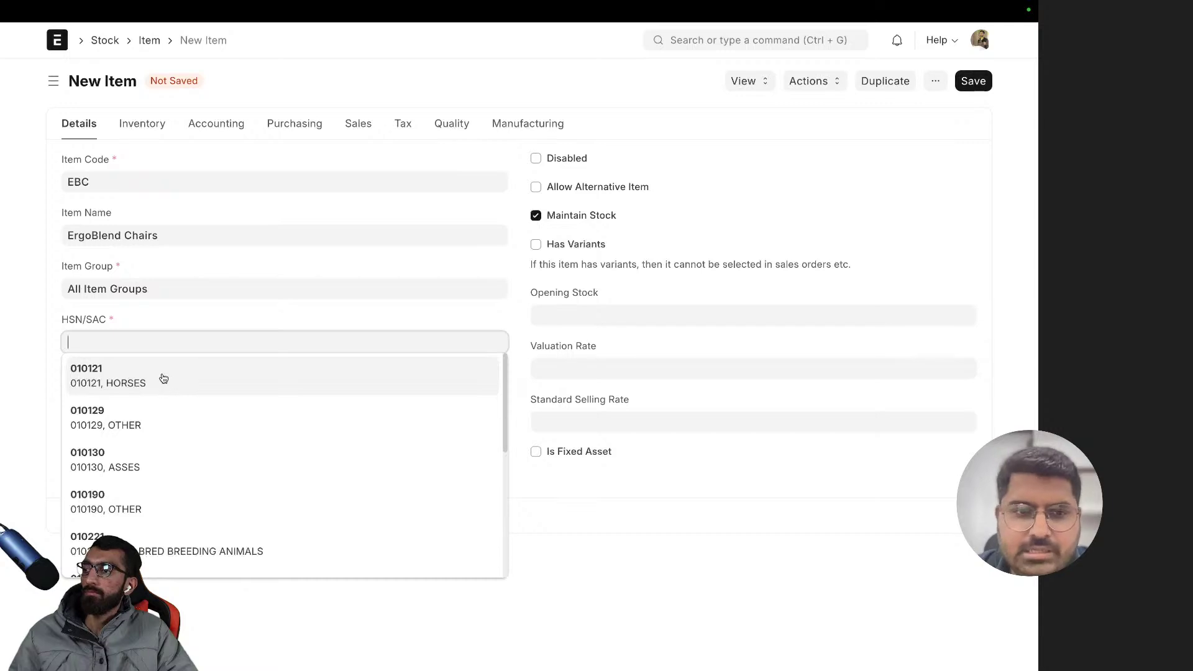
{"action": "scroll", "coordinate": [183, 496], "scroll_direction": "down", "scroll_amount": 1}
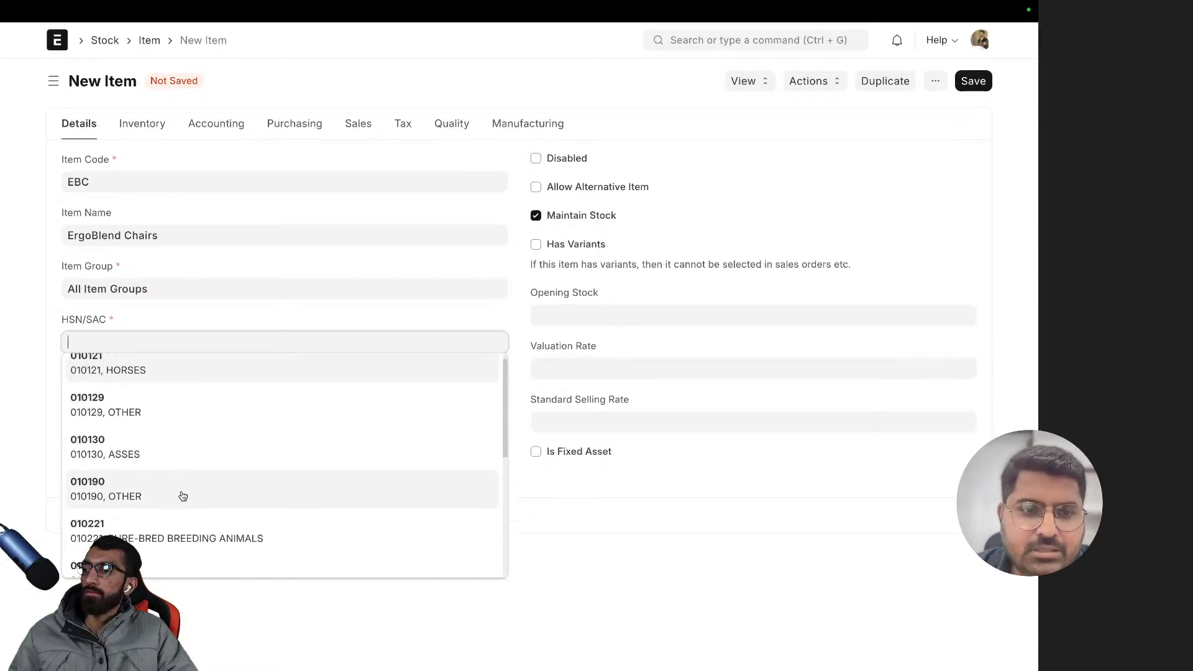
{"action": "scroll", "coordinate": [181, 494], "scroll_direction": "down", "scroll_amount": 3}
{"action": "left_click", "coordinate": [167, 452]}
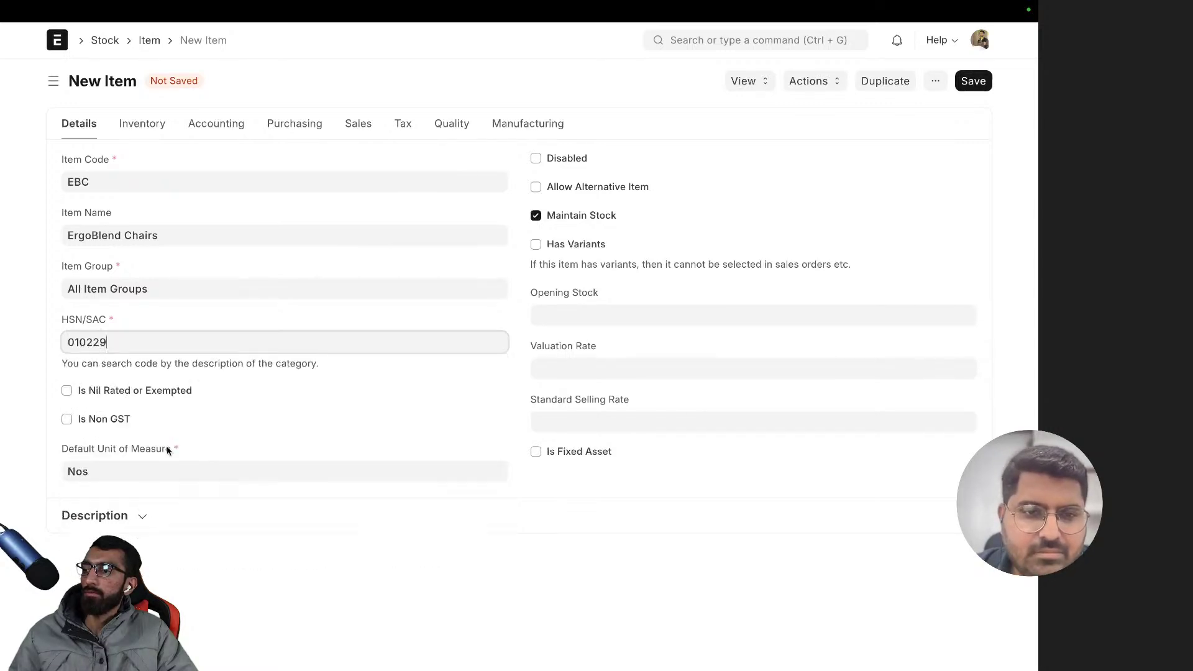
{"action": "left_click", "coordinate": [169, 321]}
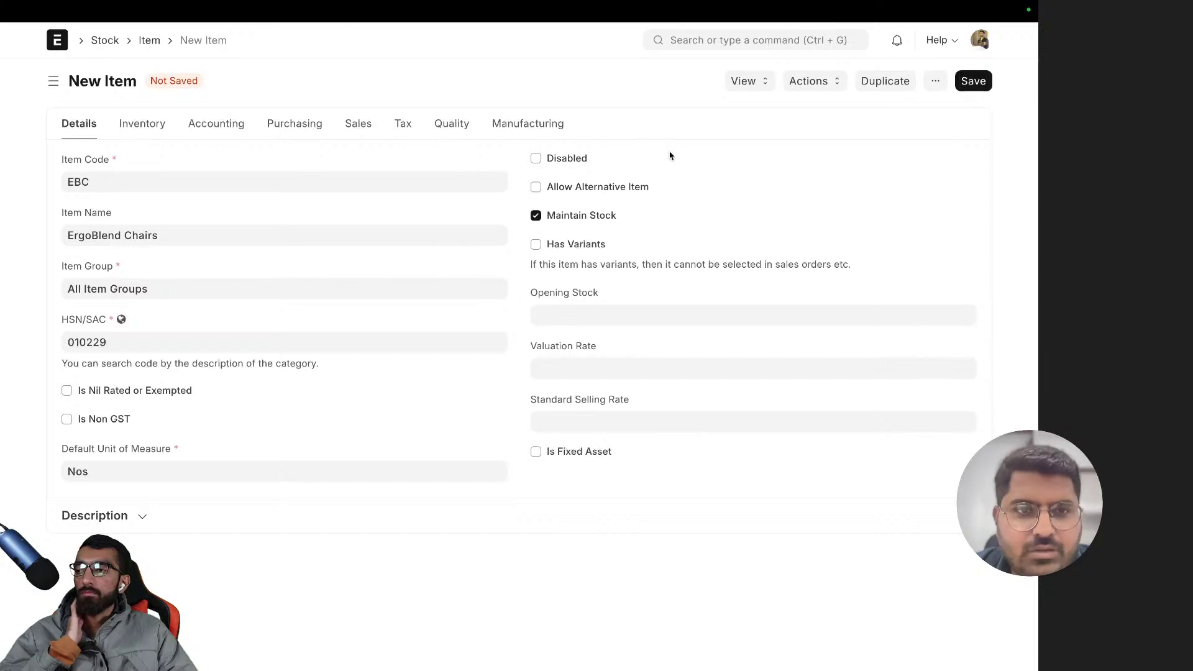
- Save the EBC item and return to the sales invoice showing it as line 1
{"action": "left_click", "coordinate": [973, 82]}
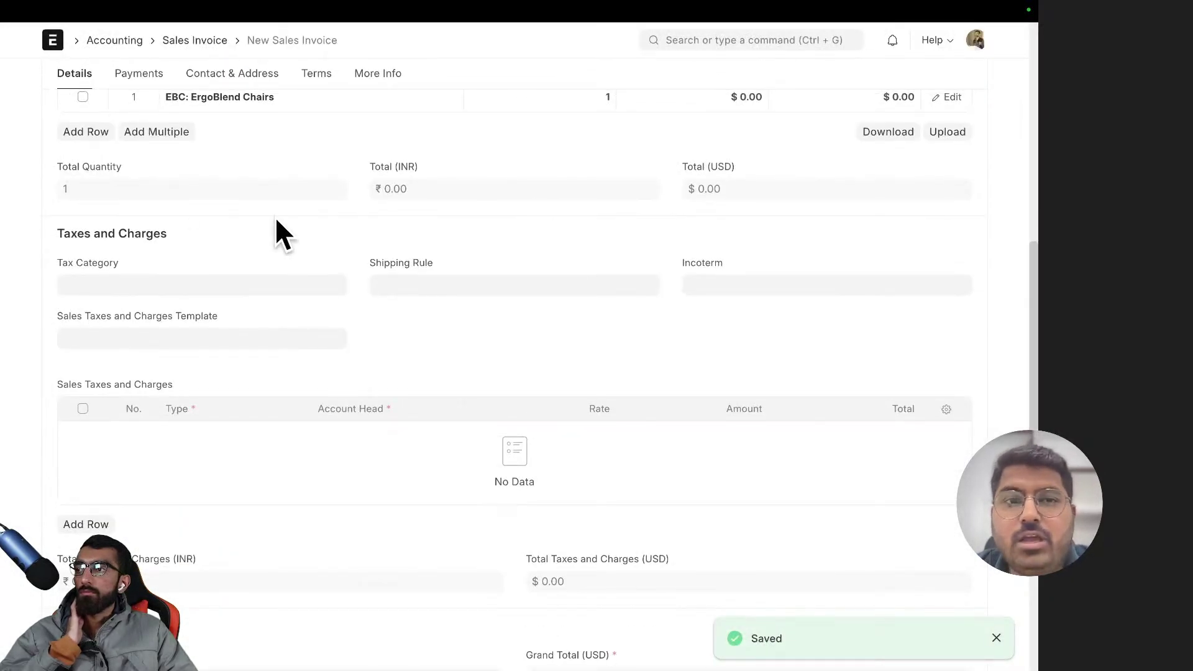
{"action": "scroll", "coordinate": [274, 217], "scroll_direction": "up", "scroll_amount": 4}
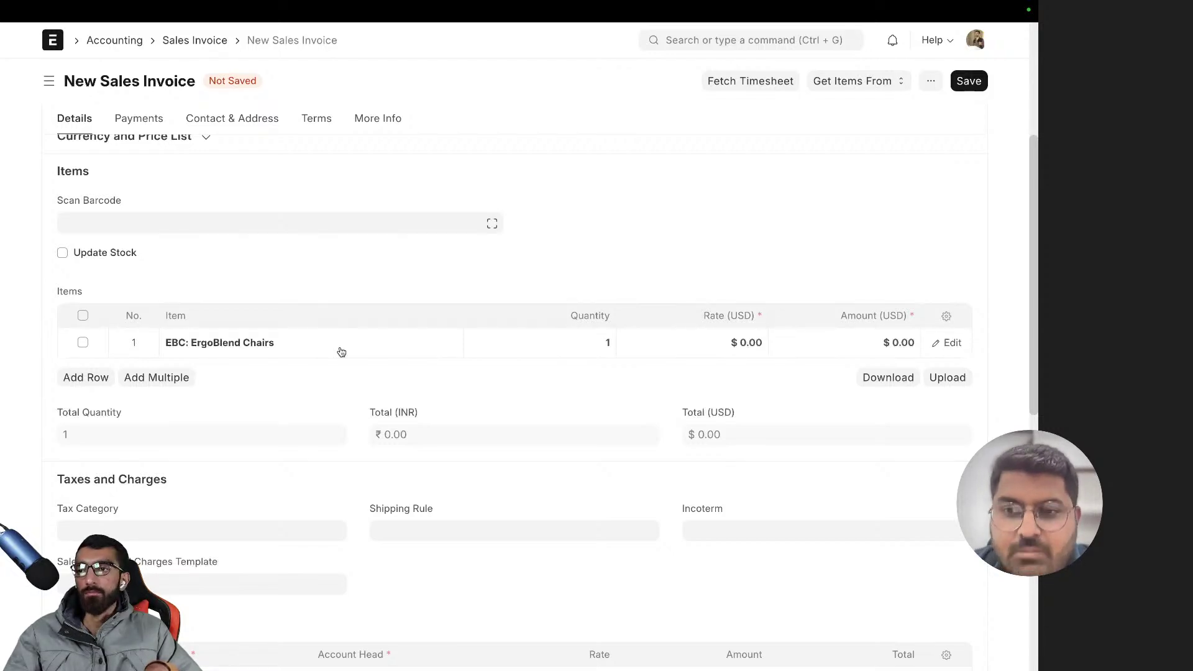
- Look over the full details of item row 1, then close the row editor
{"action": "left_click", "coordinate": [356, 345]}
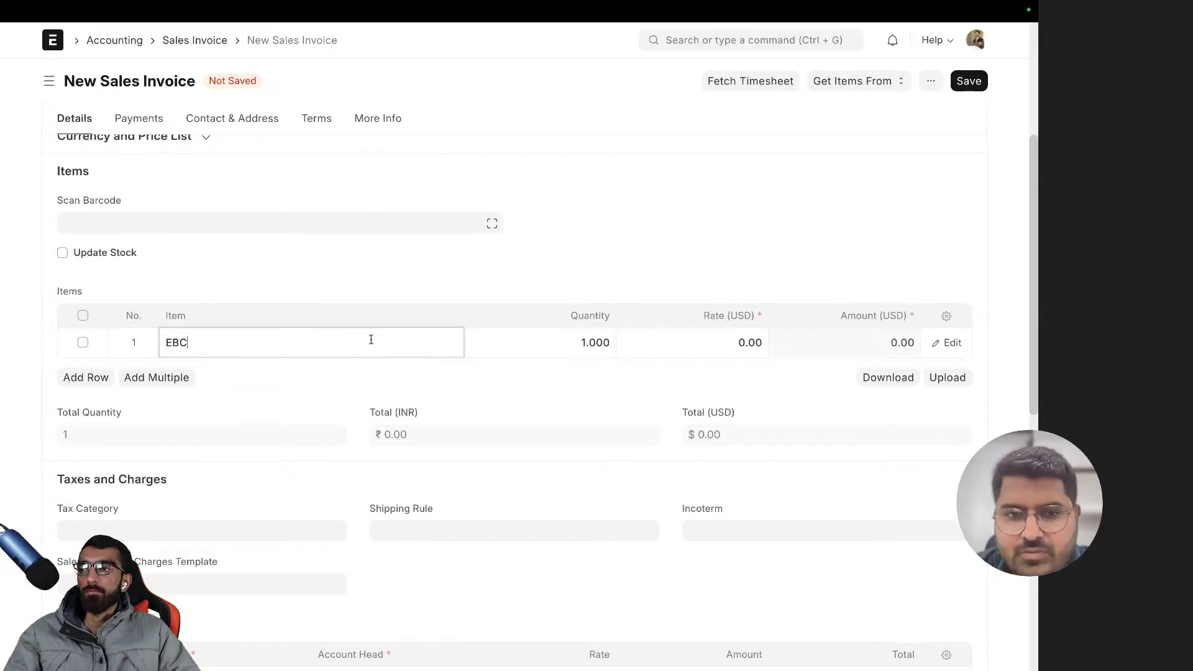
{"action": "left_click", "coordinate": [935, 342]}
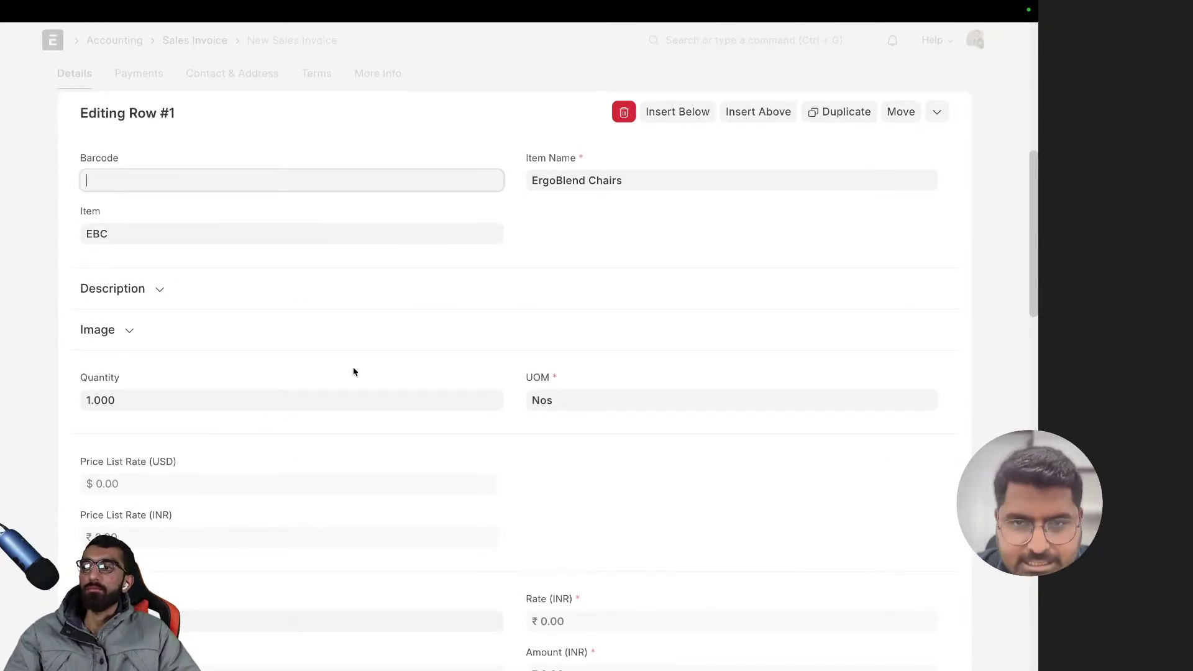
{"action": "scroll", "coordinate": [353, 372], "scroll_direction": "down", "scroll_amount": 5}
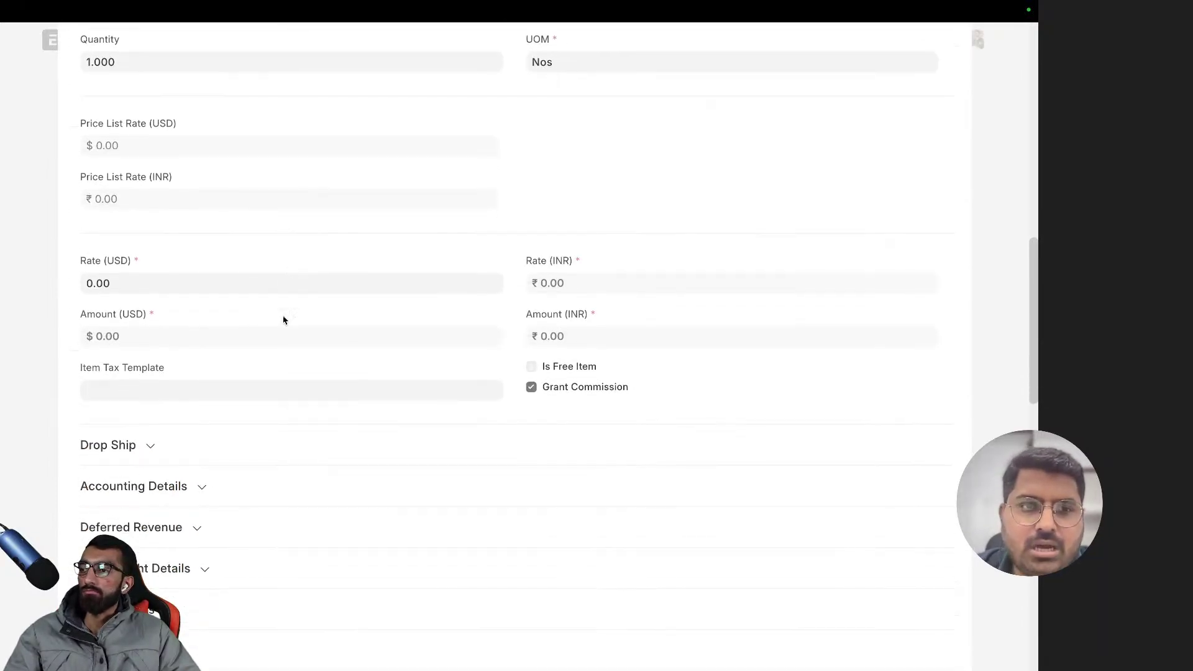
{"action": "scroll", "coordinate": [418, 317], "scroll_direction": "up", "scroll_amount": 10}
{"action": "left_click", "coordinate": [910, 367]}
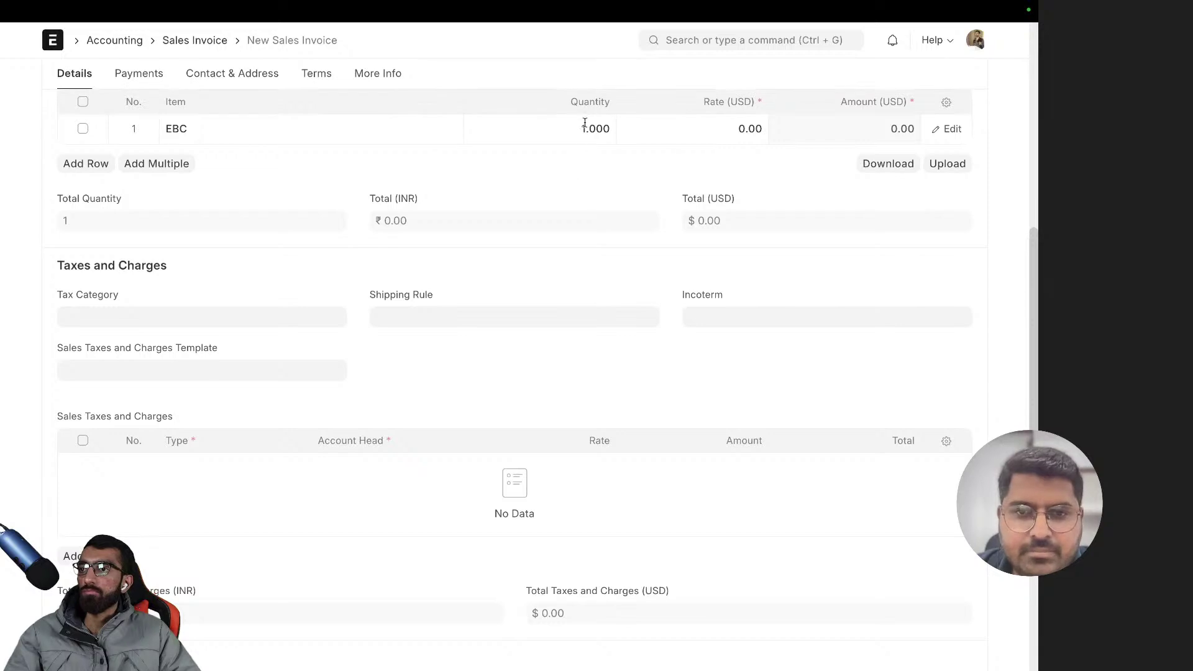
- Enter a rate of 100 USD for the EBC line
{"action": "left_click", "coordinate": [724, 125]}
{"action": "type", "text": "1"}
{"action": "key", "text": "BackSpace"}
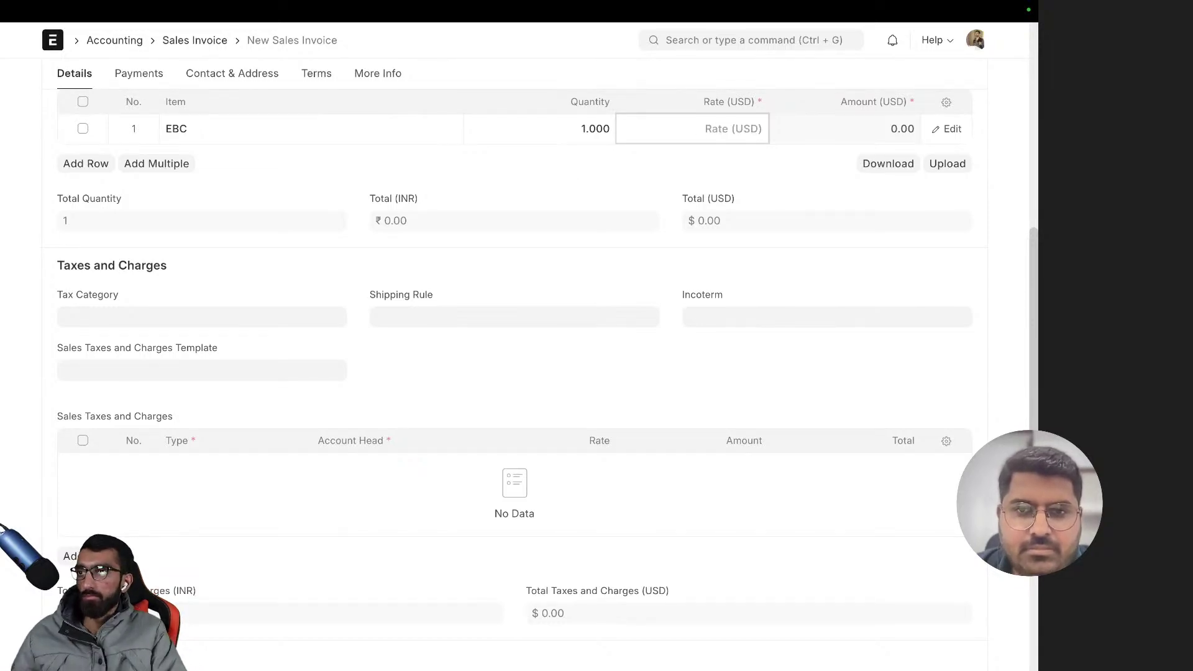
{"action": "type", "text": "1"}
{"action": "key", "text": "BackSpace"}
{"action": "type", "text": "100"}
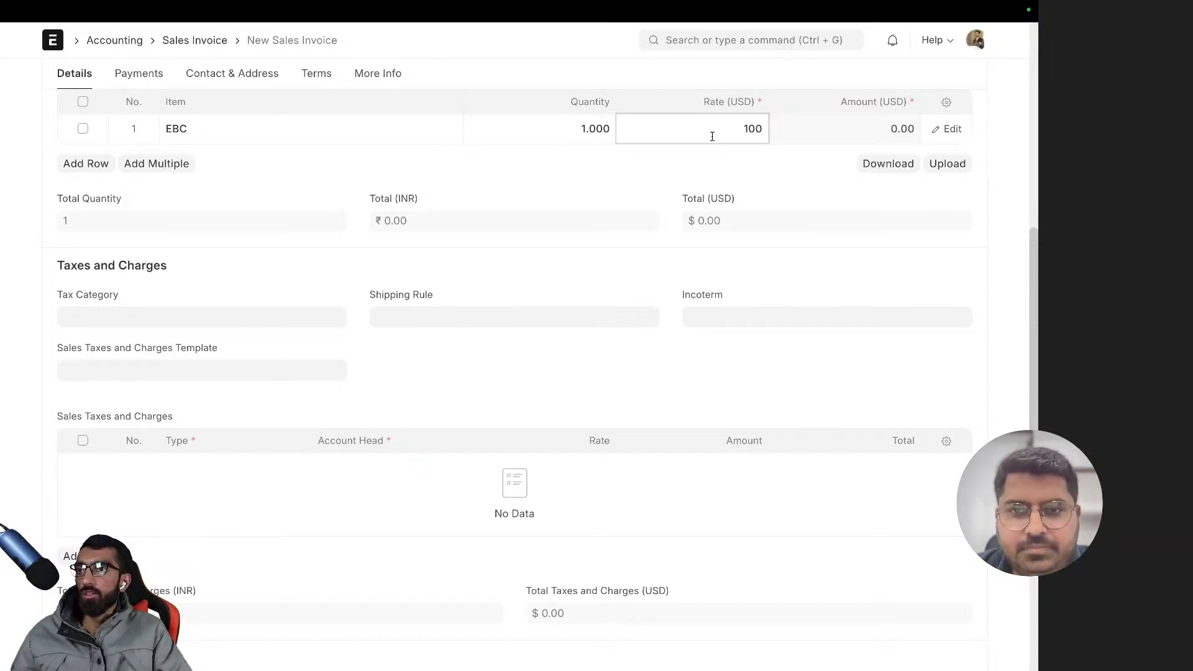
{"action": "left_click", "coordinate": [689, 195]}
{"action": "scroll", "coordinate": [690, 197], "scroll_direction": "up", "scroll_amount": 3}
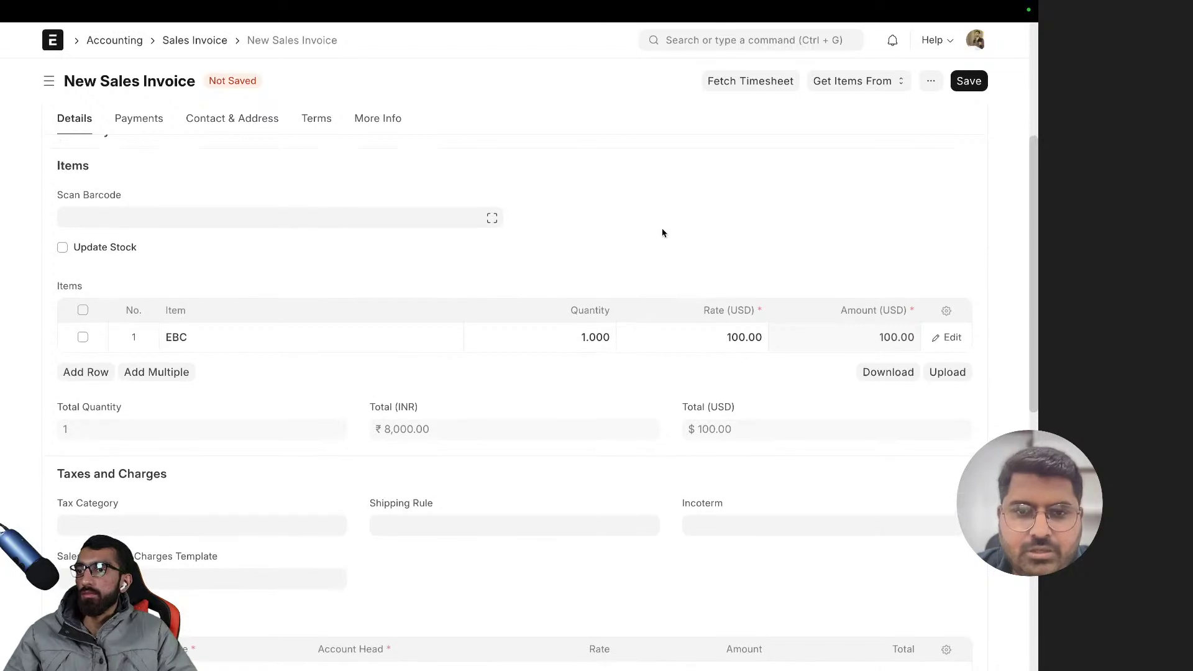
{"action": "scroll", "coordinate": [477, 446], "scroll_direction": "up", "scroll_amount": 1}
- Check that Total (INR) reads ₹8,000.00
{"action": "left_click_drag", "start_coordinate": [451, 469], "coordinate": [352, 453]}
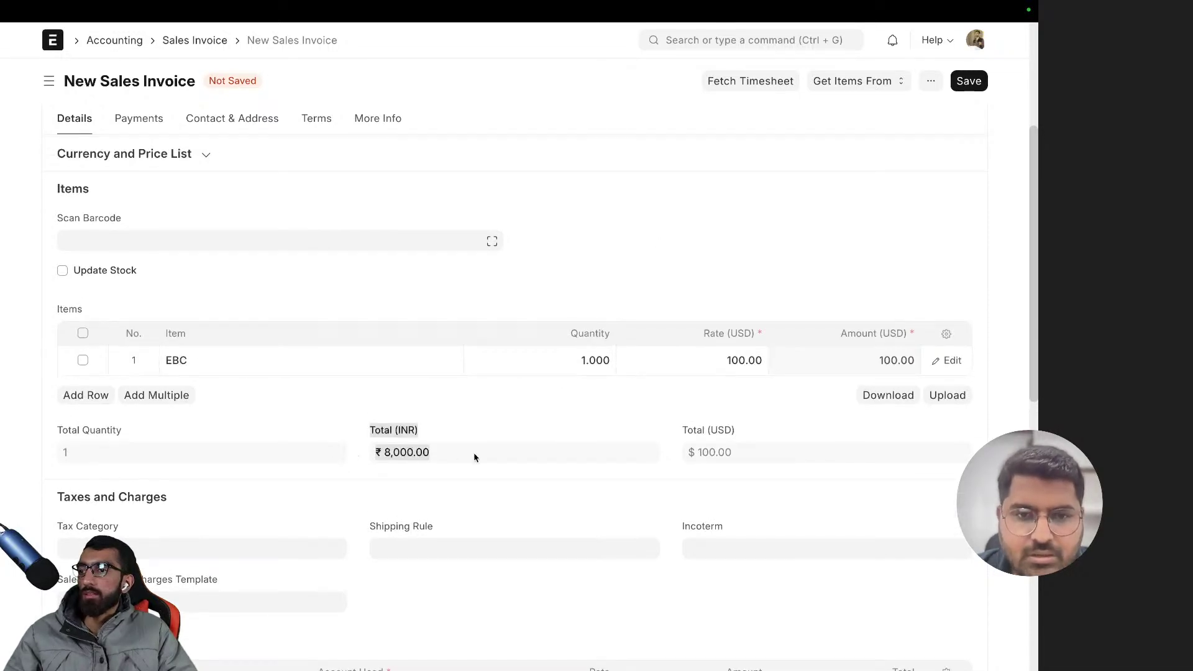
{"action": "left_click", "coordinate": [395, 463]}
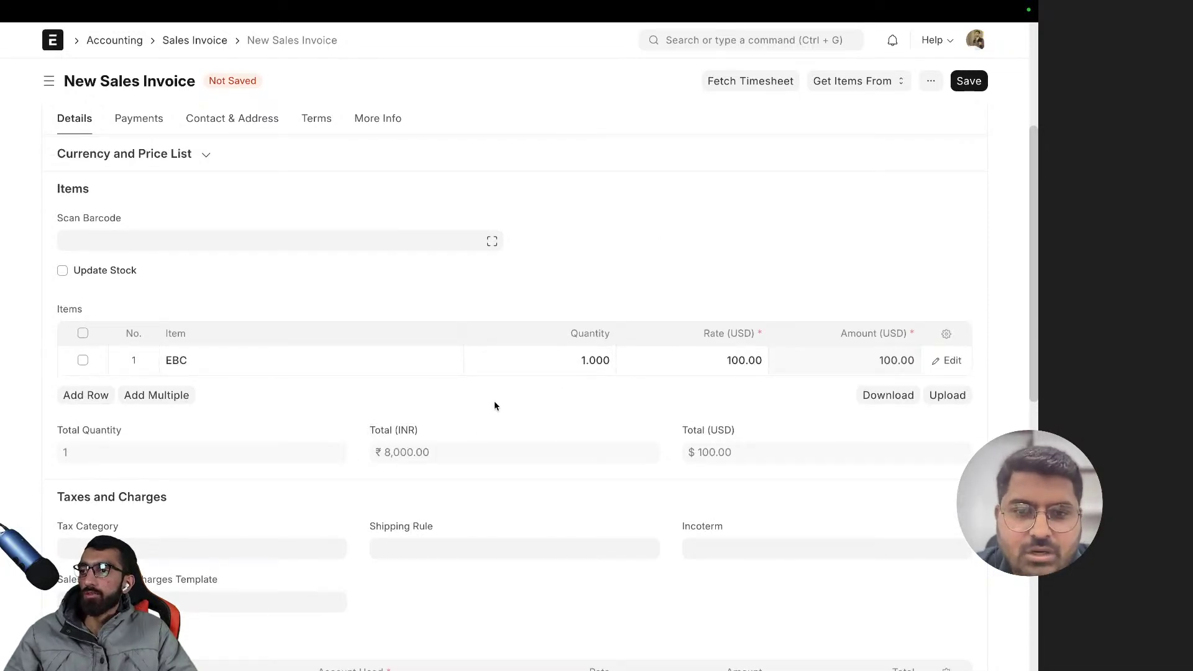
{"action": "left_click_drag", "start_coordinate": [442, 459], "coordinate": [361, 455]}
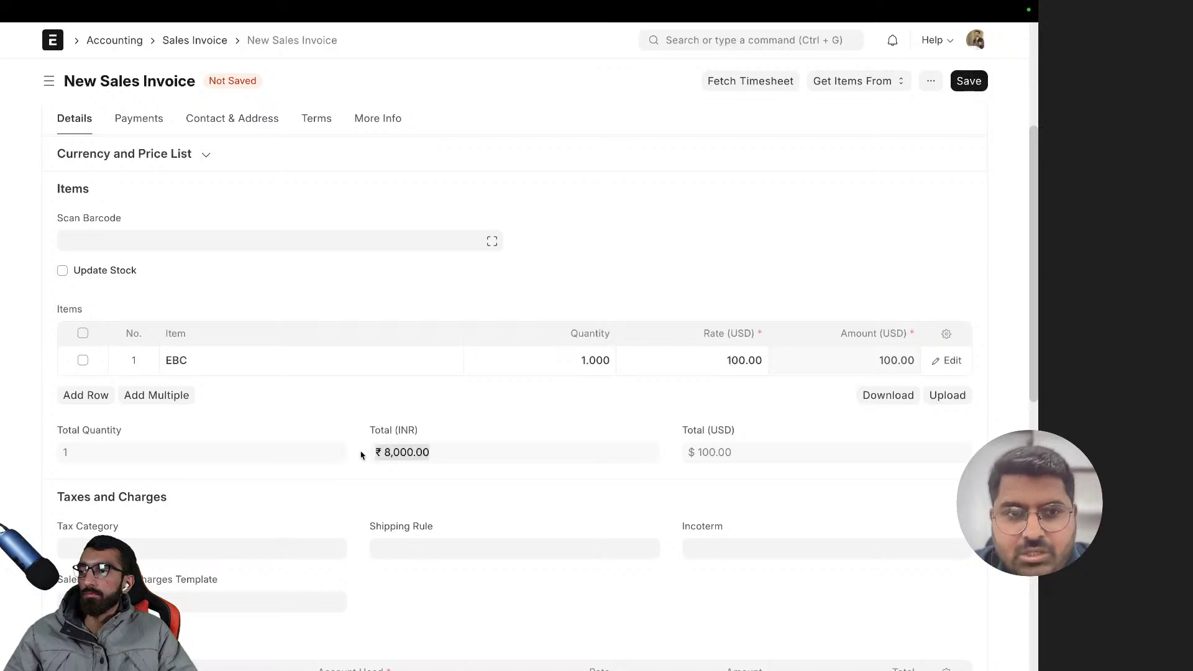
{"action": "left_click", "coordinate": [442, 460]}
{"action": "scroll", "coordinate": [546, 429], "scroll_direction": "up", "scroll_amount": 5}
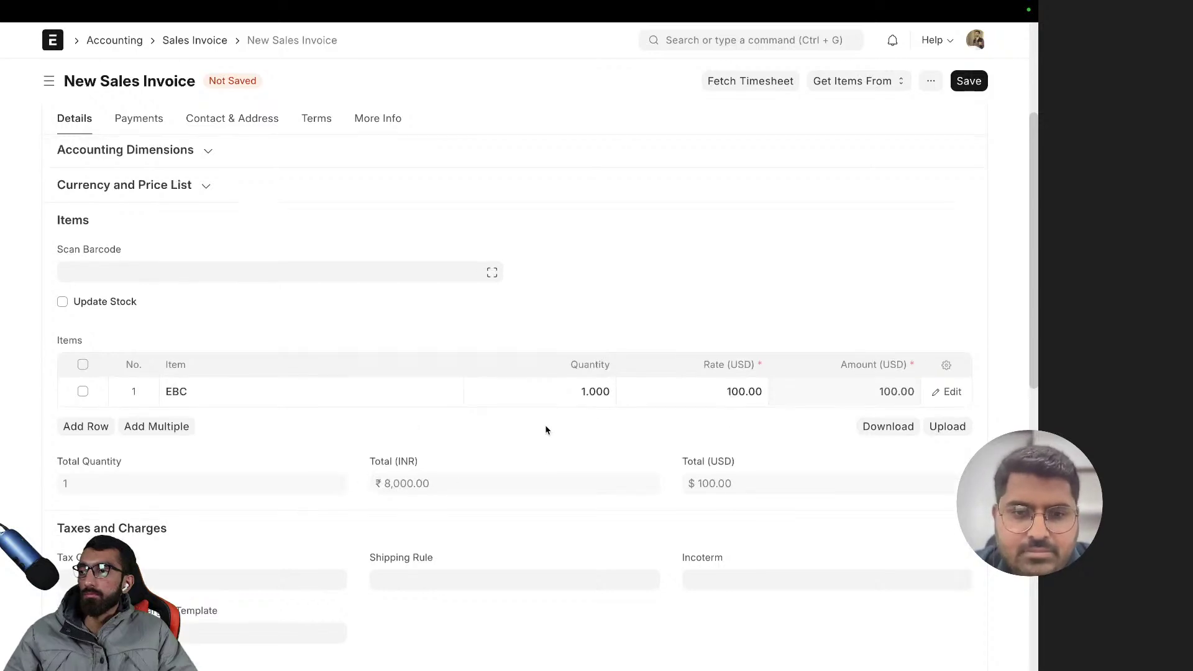
{"action": "scroll", "coordinate": [243, 379], "scroll_direction": "down", "scroll_amount": 2}
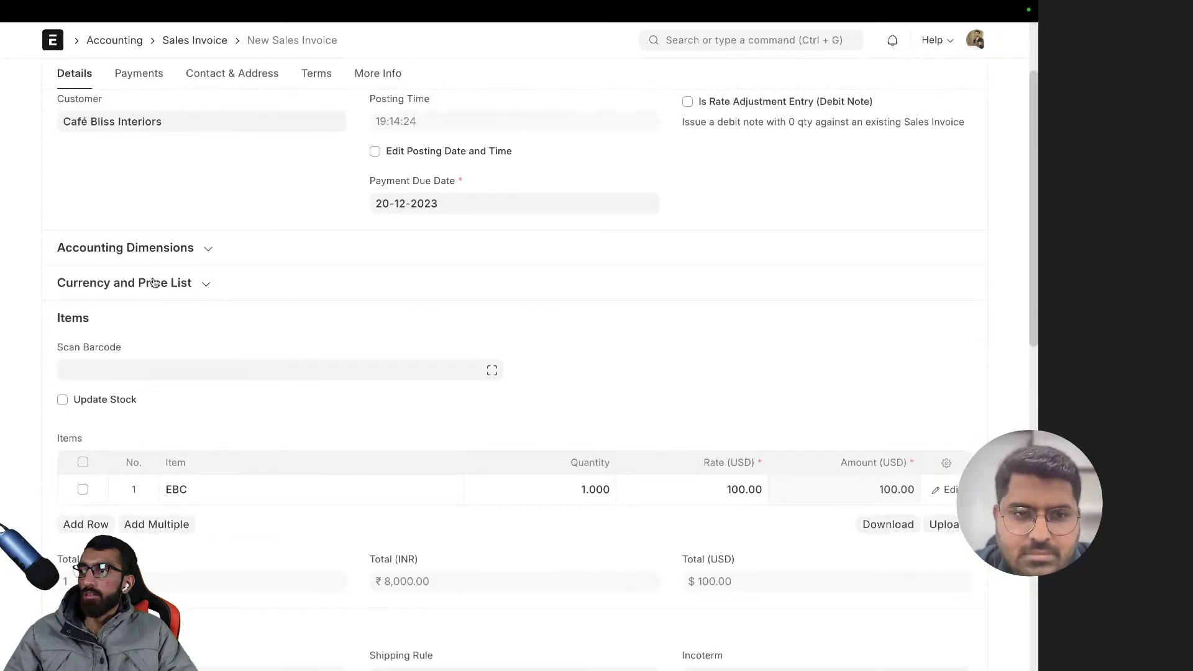
{"action": "left_click", "coordinate": [152, 282]}
{"action": "left_click", "coordinate": [153, 387]}
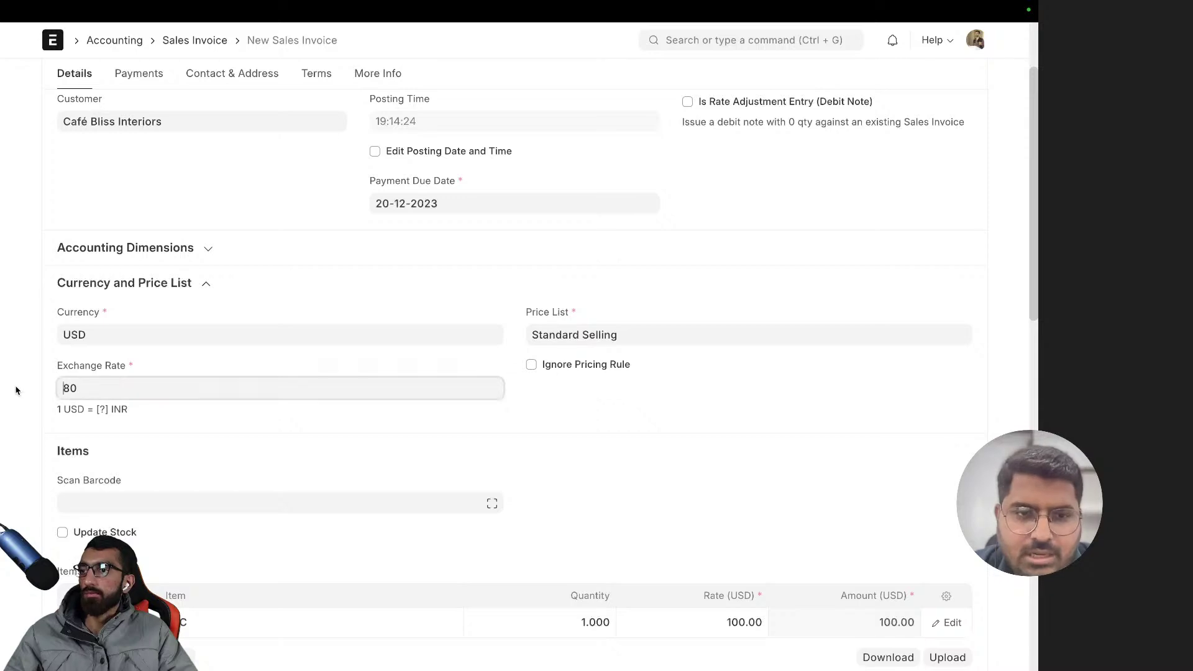
{"action": "left_click", "coordinate": [139, 287]}
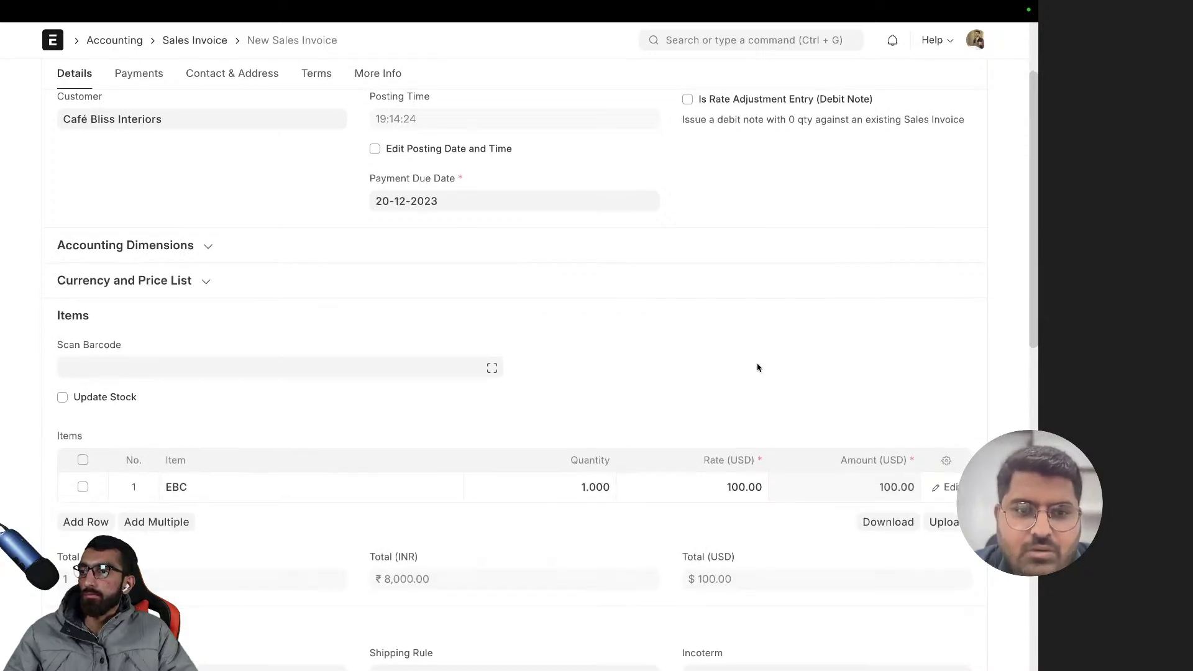
{"action": "scroll", "coordinate": [757, 366], "scroll_direction": "down", "scroll_amount": 5}
{"action": "scroll", "coordinate": [743, 359], "scroll_direction": "down", "scroll_amount": 2}
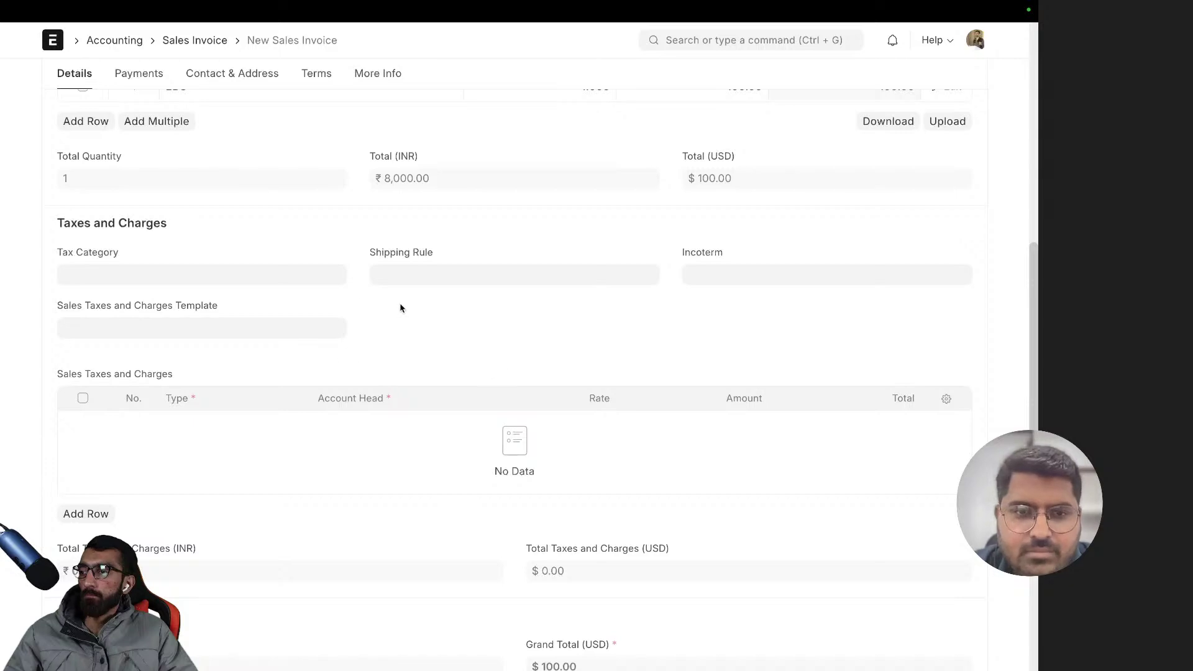
{"action": "left_click", "coordinate": [254, 276]}
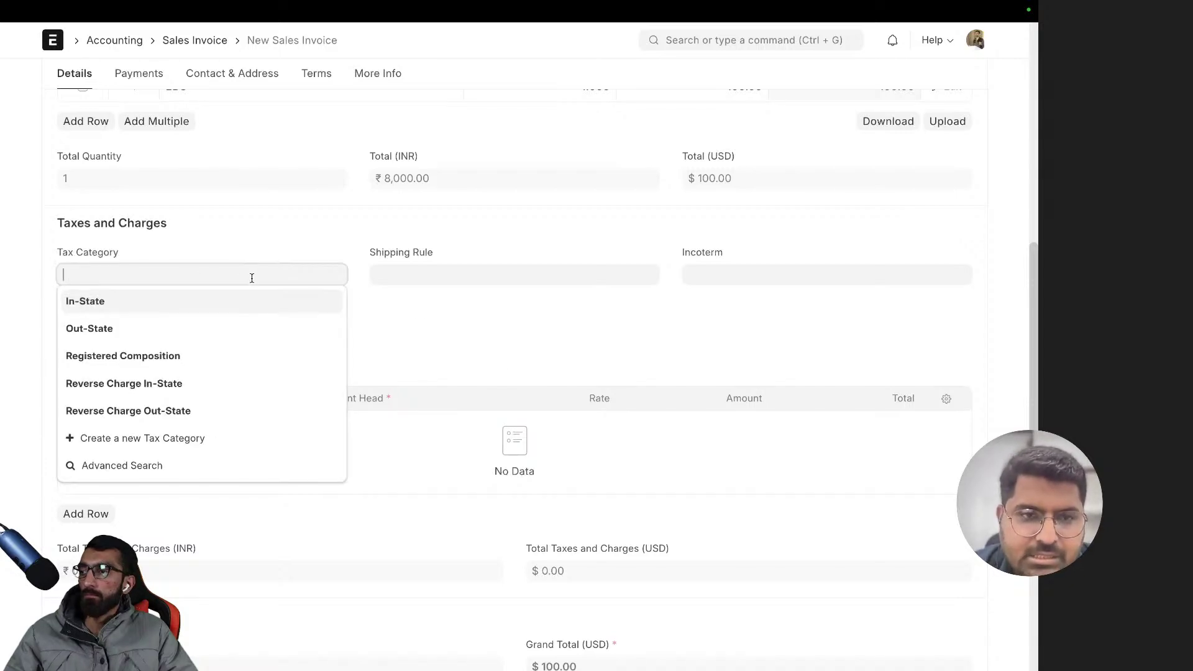
{"action": "left_click", "coordinate": [288, 242]}
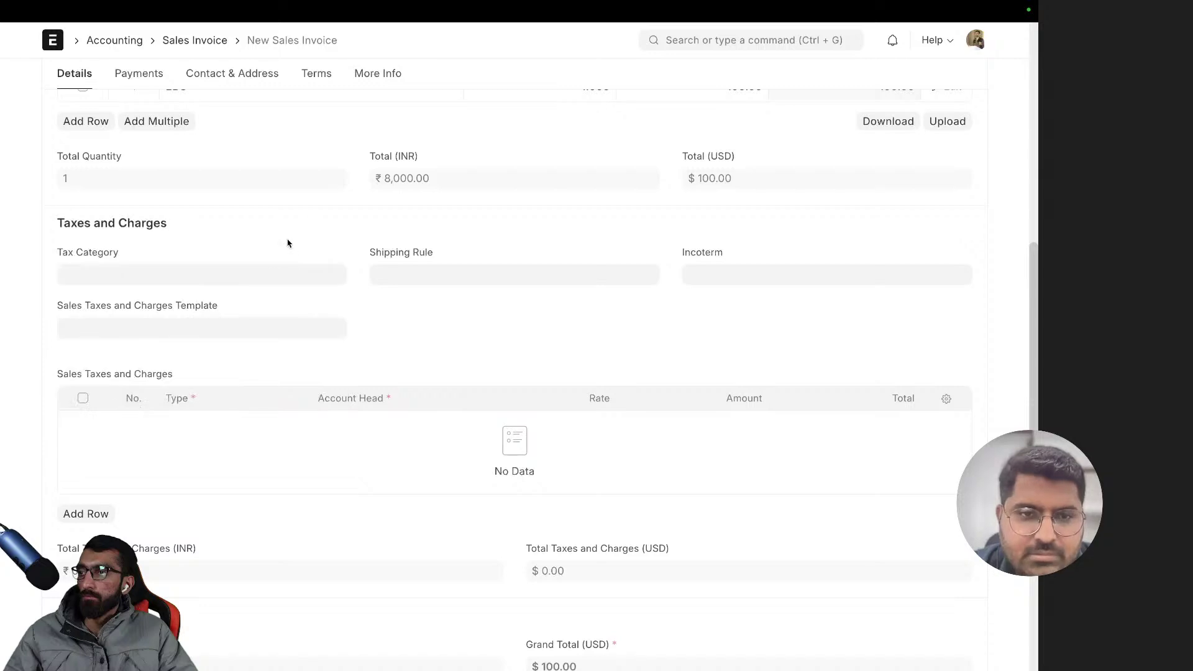
{"action": "scroll", "coordinate": [219, 308], "scroll_direction": "down", "scroll_amount": 3}
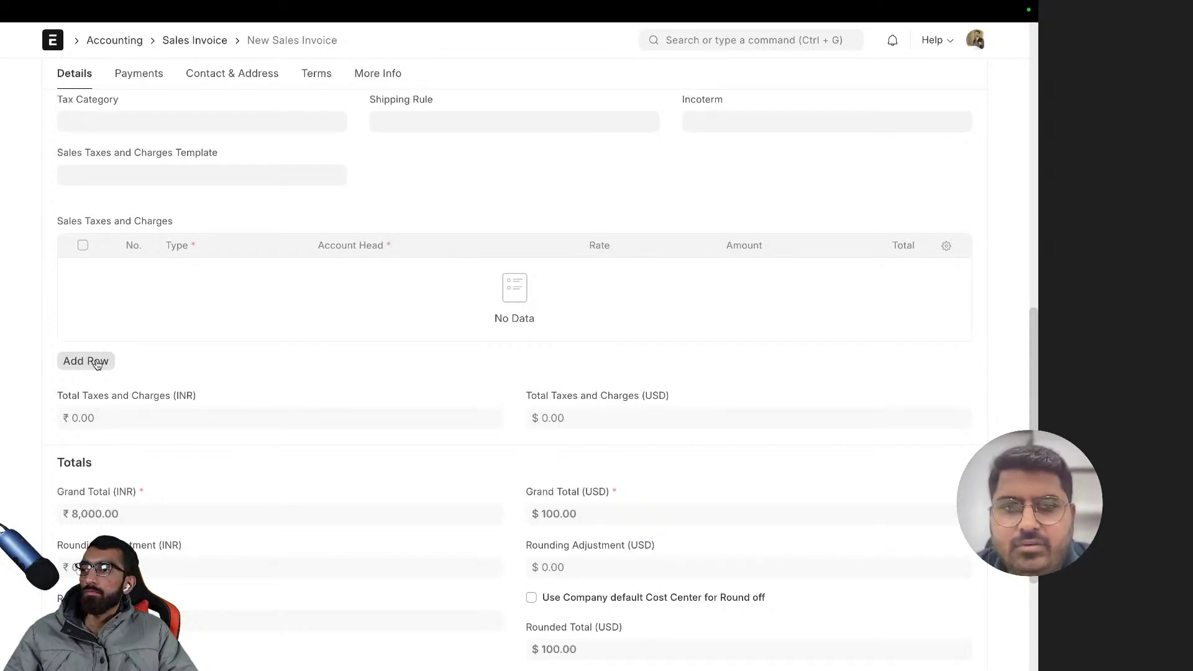
{"action": "left_click", "coordinate": [96, 363]}
{"action": "left_click", "coordinate": [282, 163]}
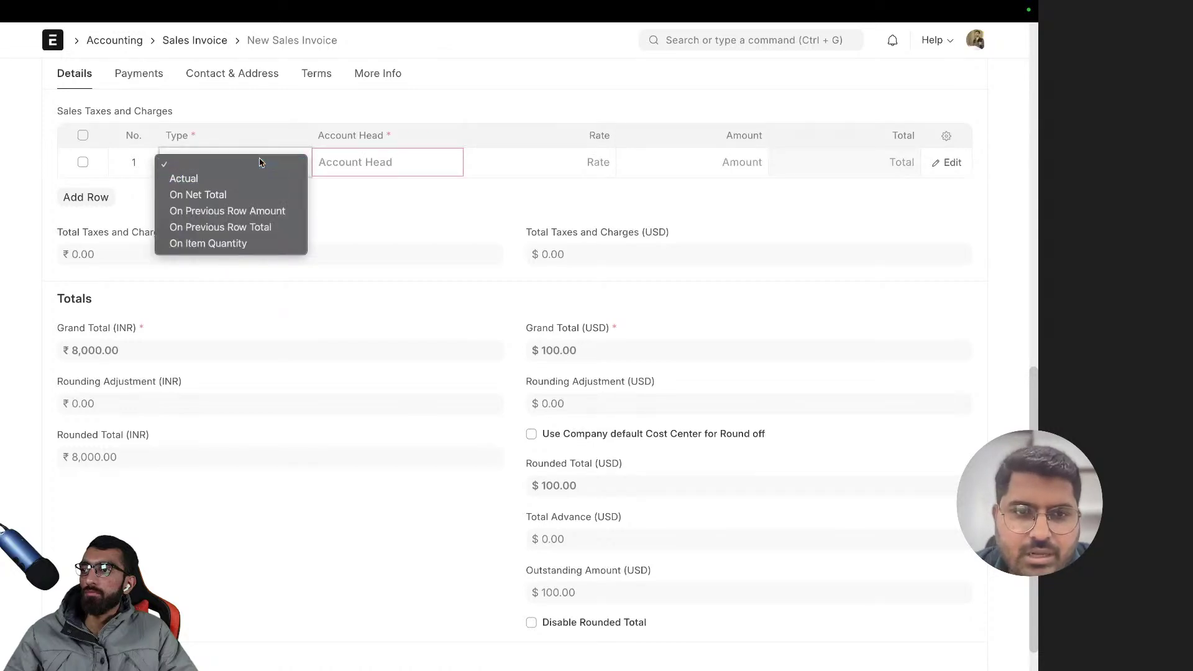
{"action": "left_click", "coordinate": [314, 160]}
{"action": "left_click", "coordinate": [236, 165]}
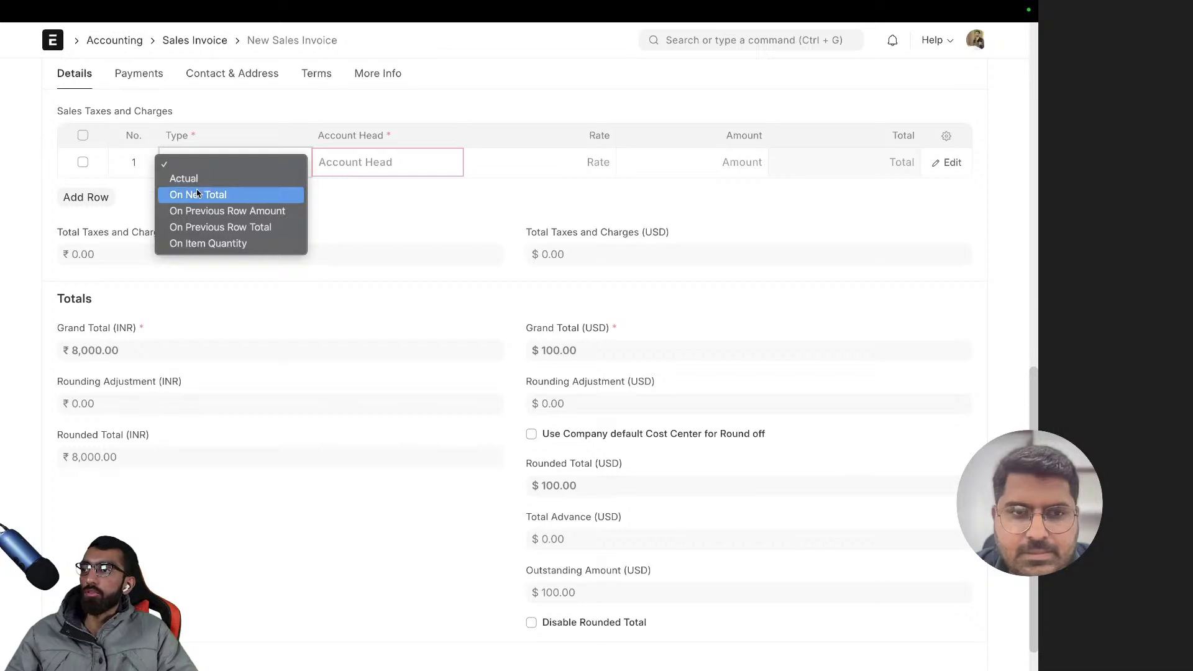
{"action": "left_click", "coordinate": [238, 195]}
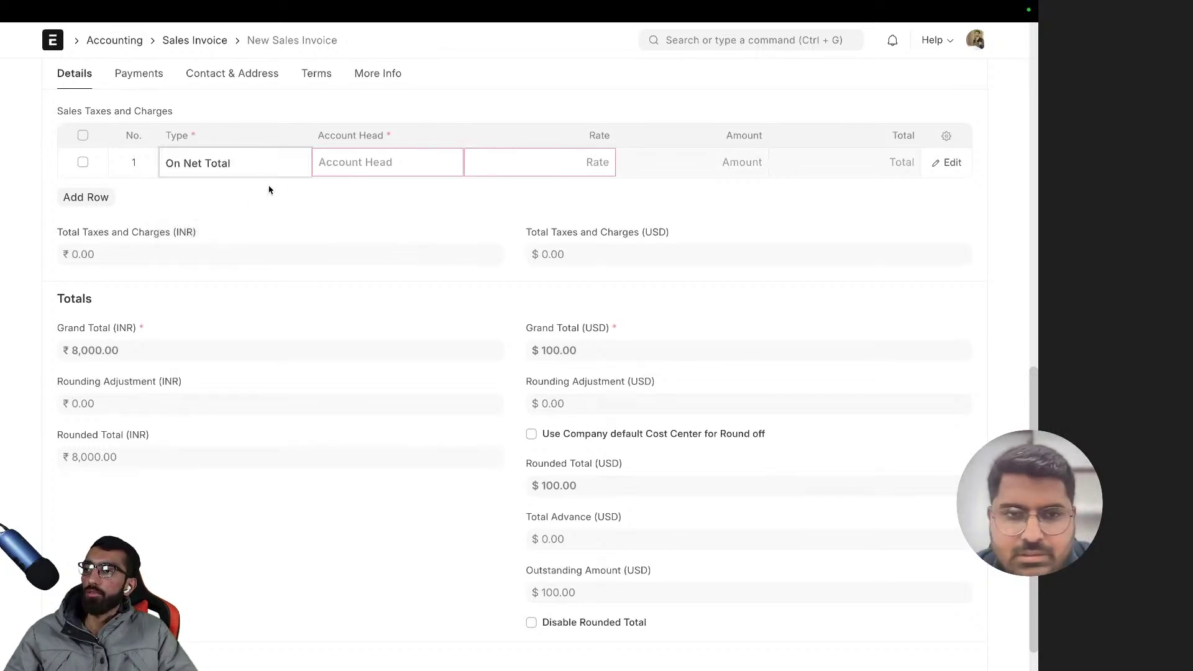
{"action": "left_click", "coordinate": [392, 161]}
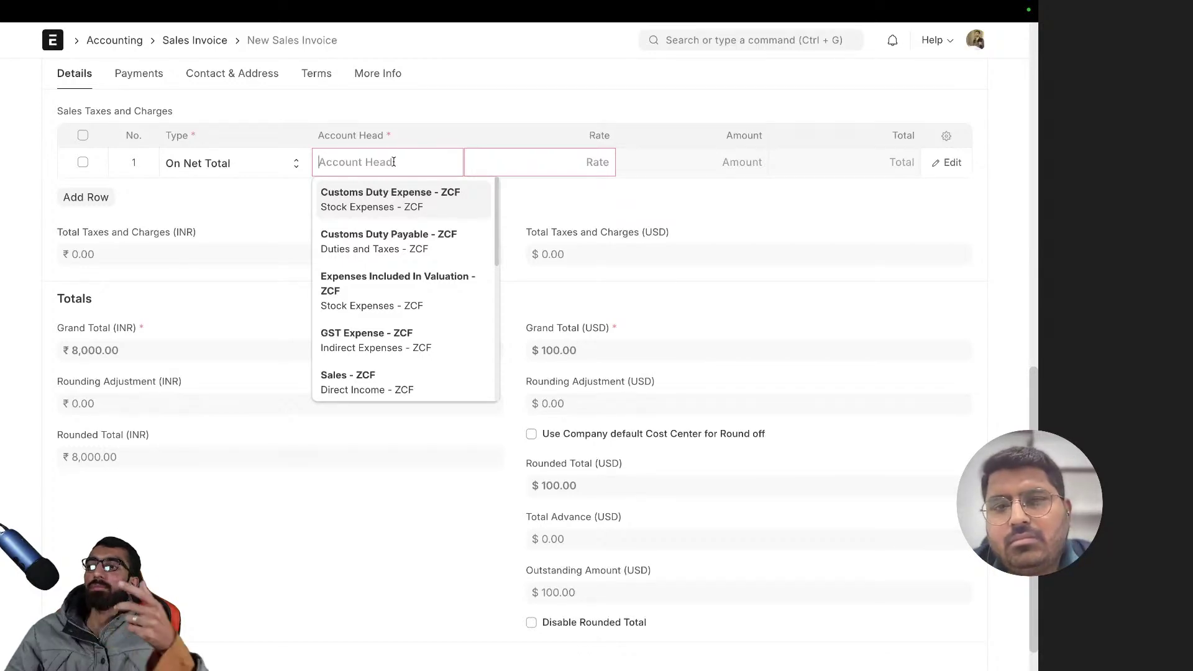
{"action": "scroll", "coordinate": [393, 348], "scroll_direction": "down", "scroll_amount": 5}
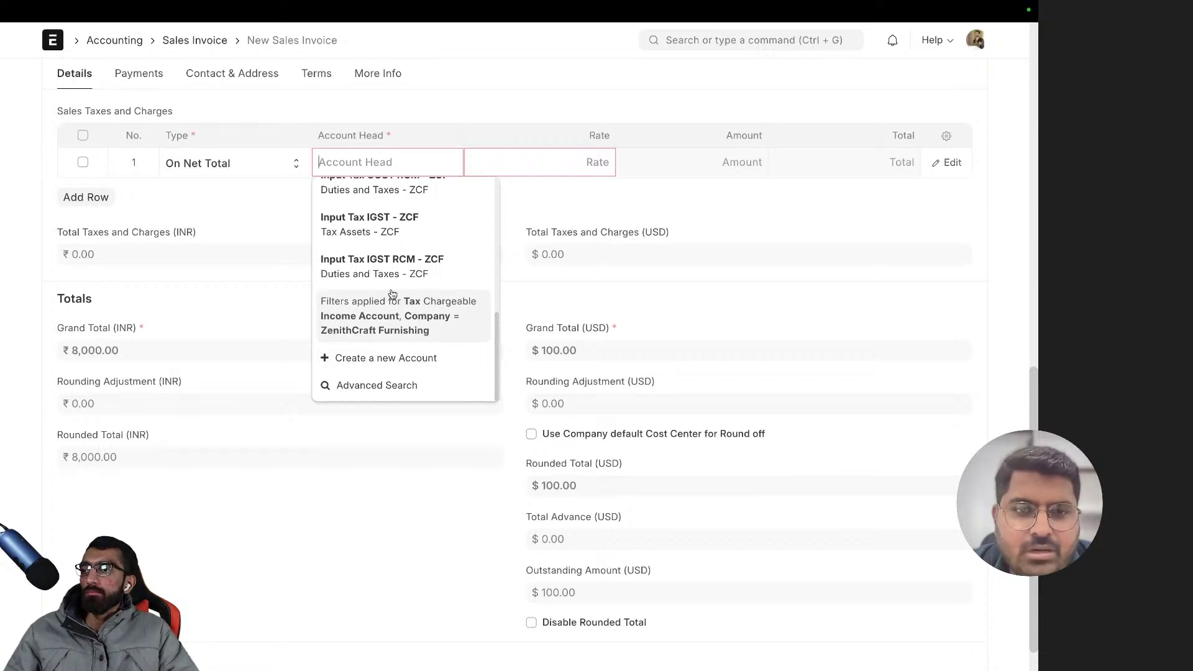
{"action": "scroll", "coordinate": [393, 293], "scroll_direction": "up", "scroll_amount": 5}
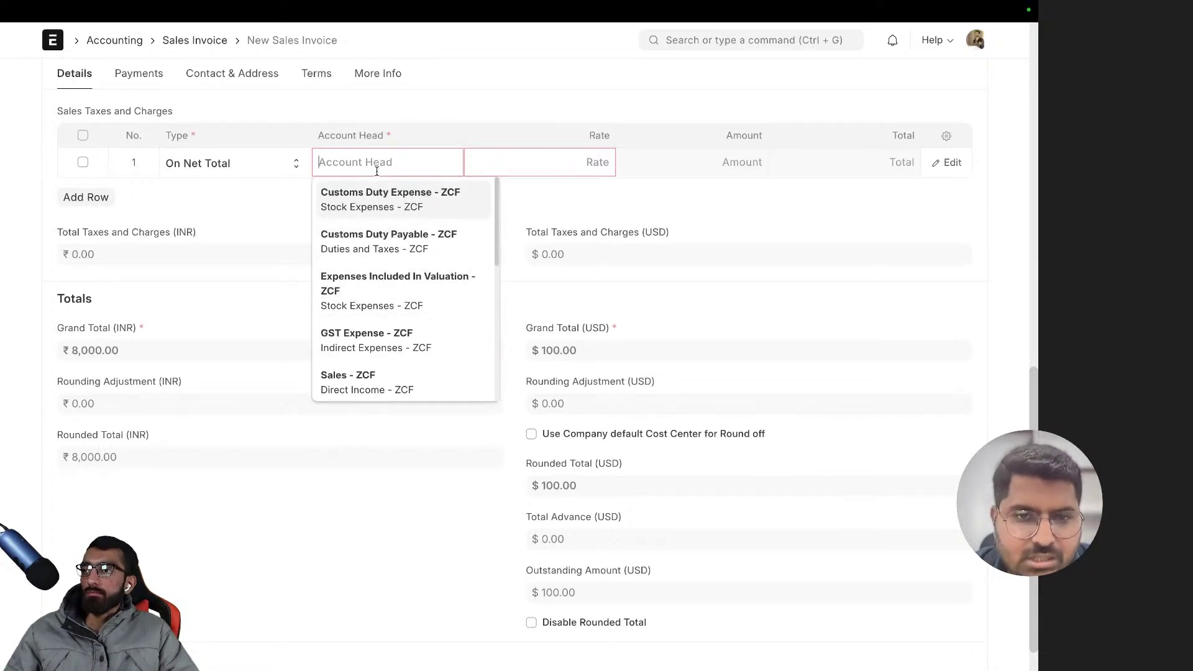
{"action": "left_click", "coordinate": [81, 163]}
{"action": "left_click", "coordinate": [81, 196]}
- Under Accounting Dimensions, pick Main - ZCF as the invoice's cost center
{"action": "scroll", "coordinate": [599, 210], "scroll_direction": "up", "scroll_amount": 5}
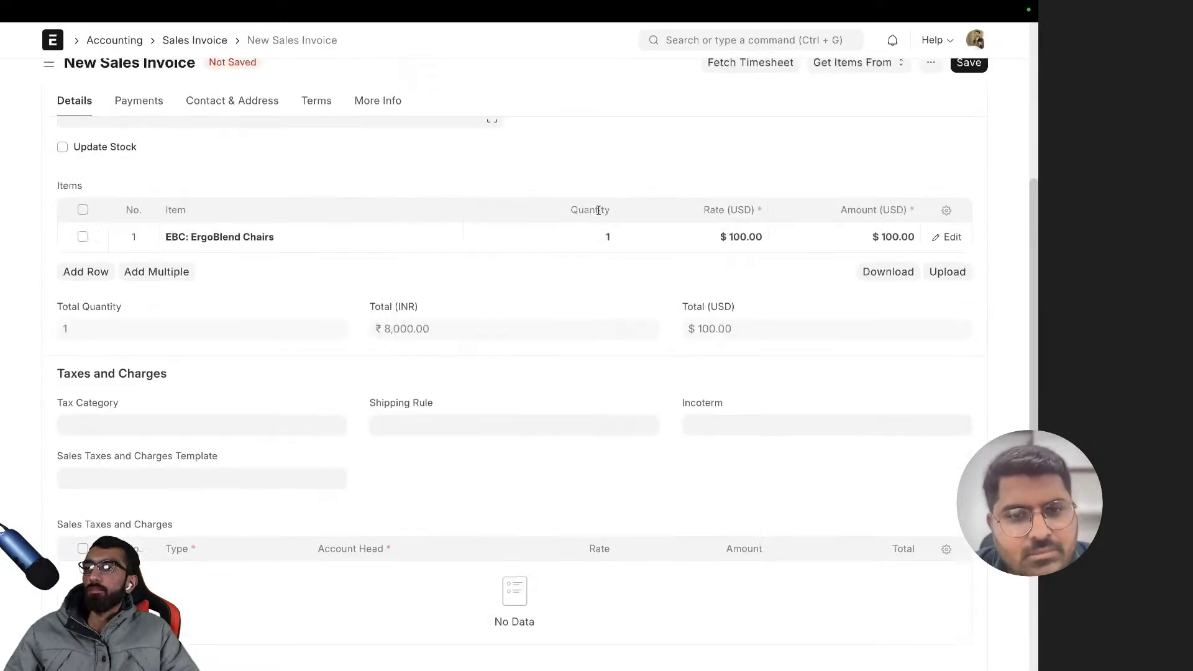
{"action": "scroll", "coordinate": [460, 306], "scroll_direction": "down", "scroll_amount": 5}
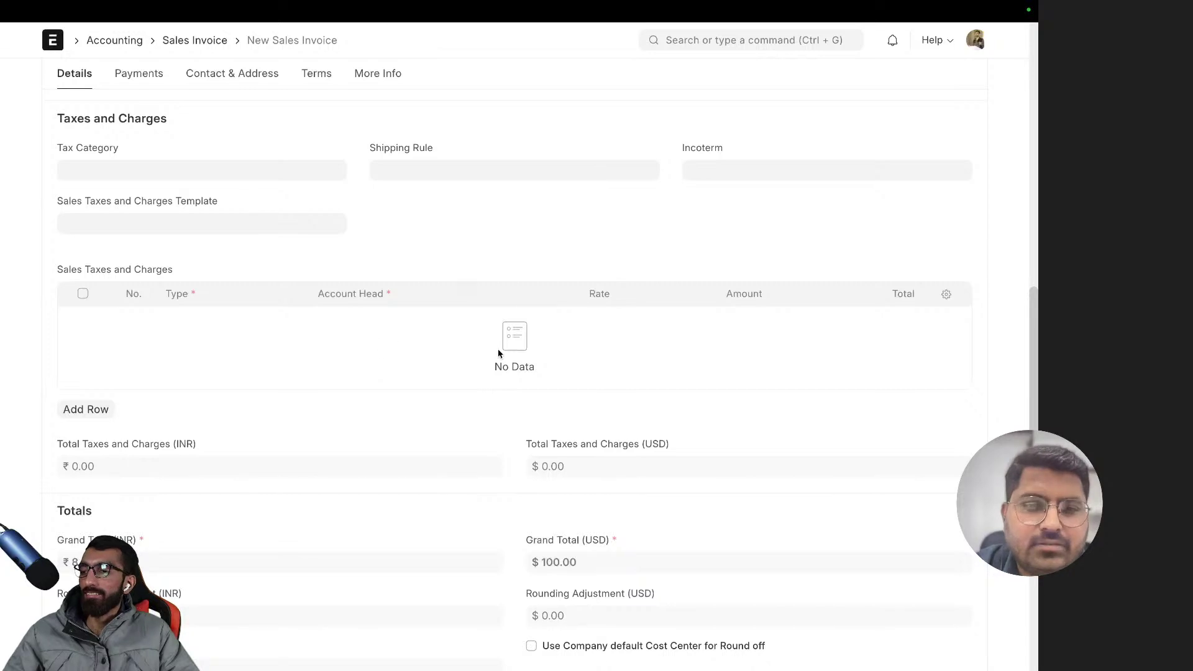
{"action": "scroll", "coordinate": [498, 353], "scroll_direction": "down", "scroll_amount": 4}
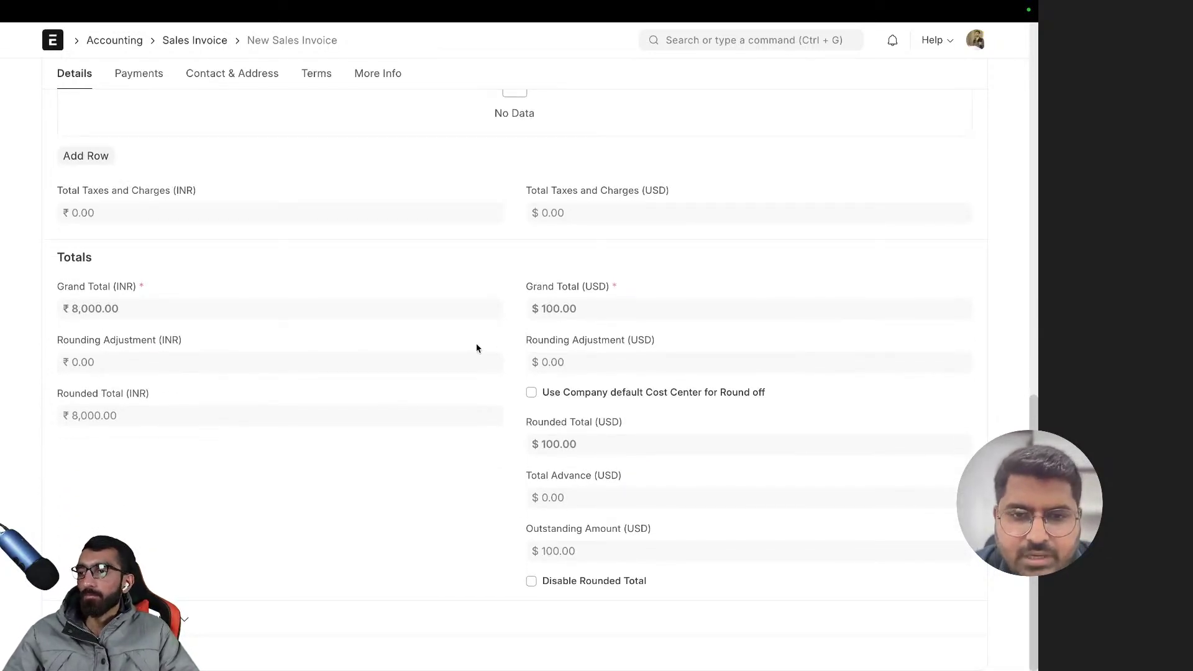
{"action": "scroll", "coordinate": [475, 348], "scroll_direction": "up", "scroll_amount": 6}
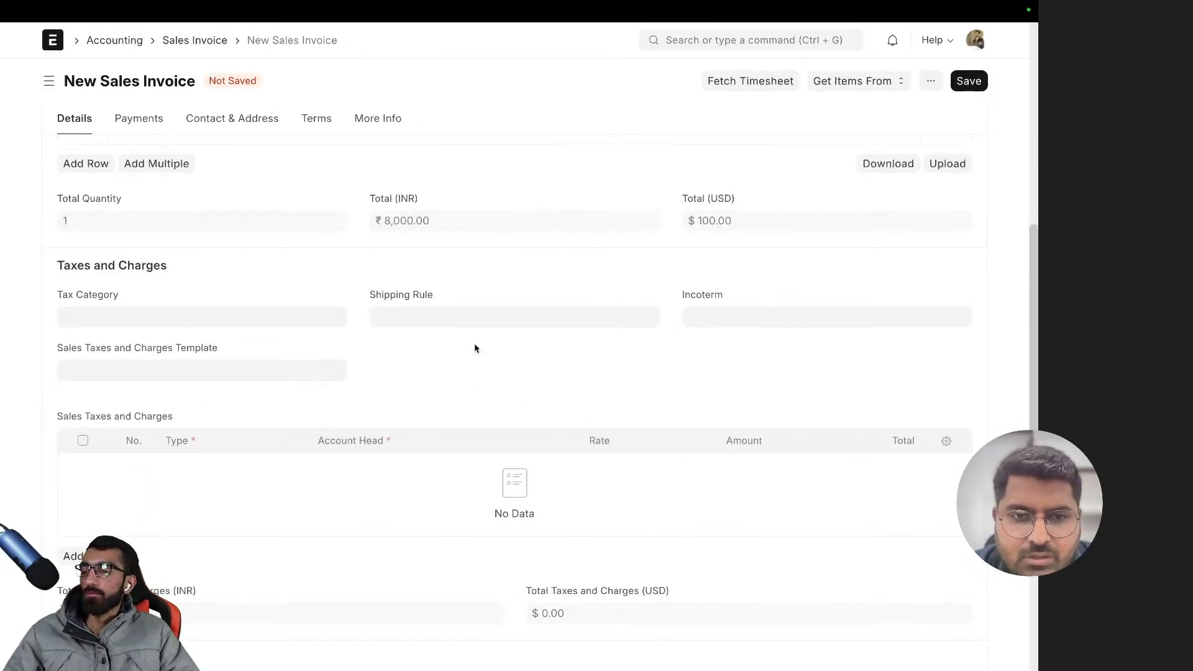
{"action": "scroll", "coordinate": [475, 348], "scroll_direction": "down", "scroll_amount": 1}
{"action": "scroll", "coordinate": [475, 351], "scroll_direction": "down", "scroll_amount": 6}
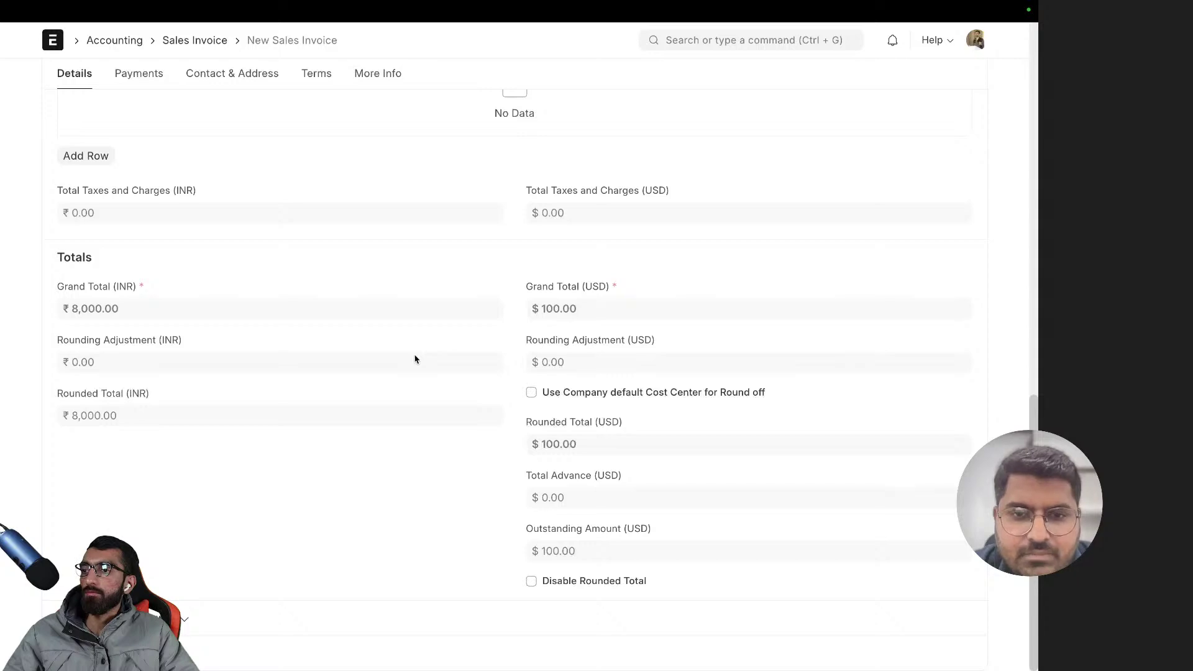
{"action": "scroll", "coordinate": [373, 420], "scroll_direction": "up", "scroll_amount": 8}
{"action": "scroll", "coordinate": [375, 423], "scroll_direction": "down", "scroll_amount": 8}
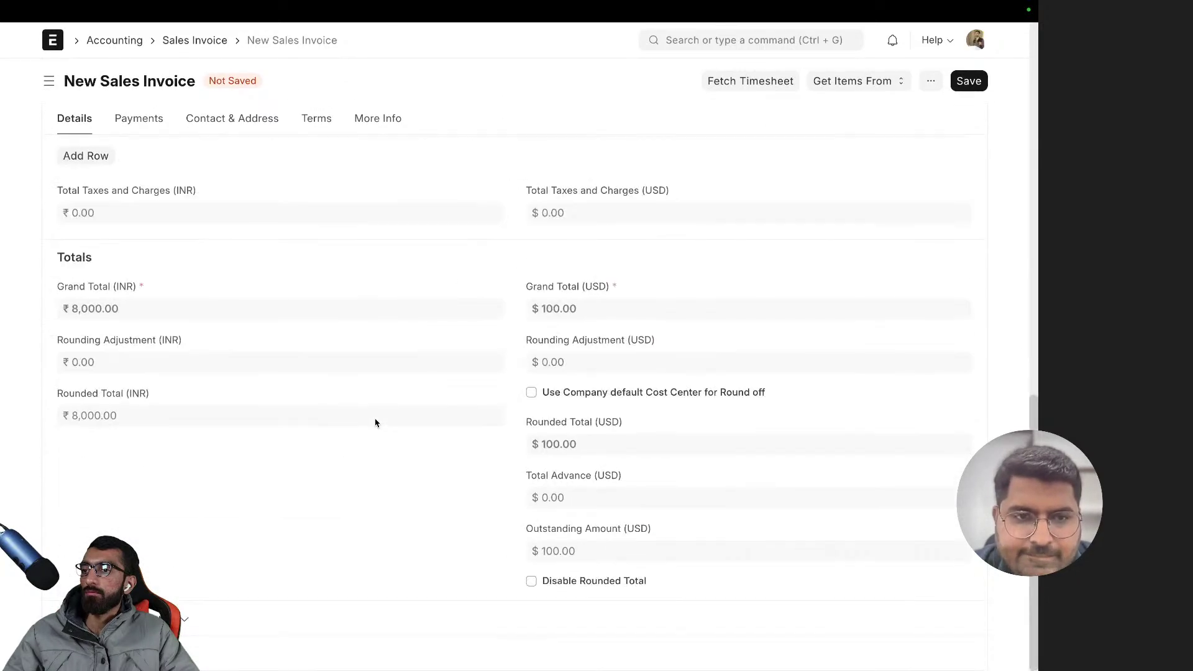
{"action": "scroll", "coordinate": [193, 559], "scroll_direction": "down", "scroll_amount": 3}
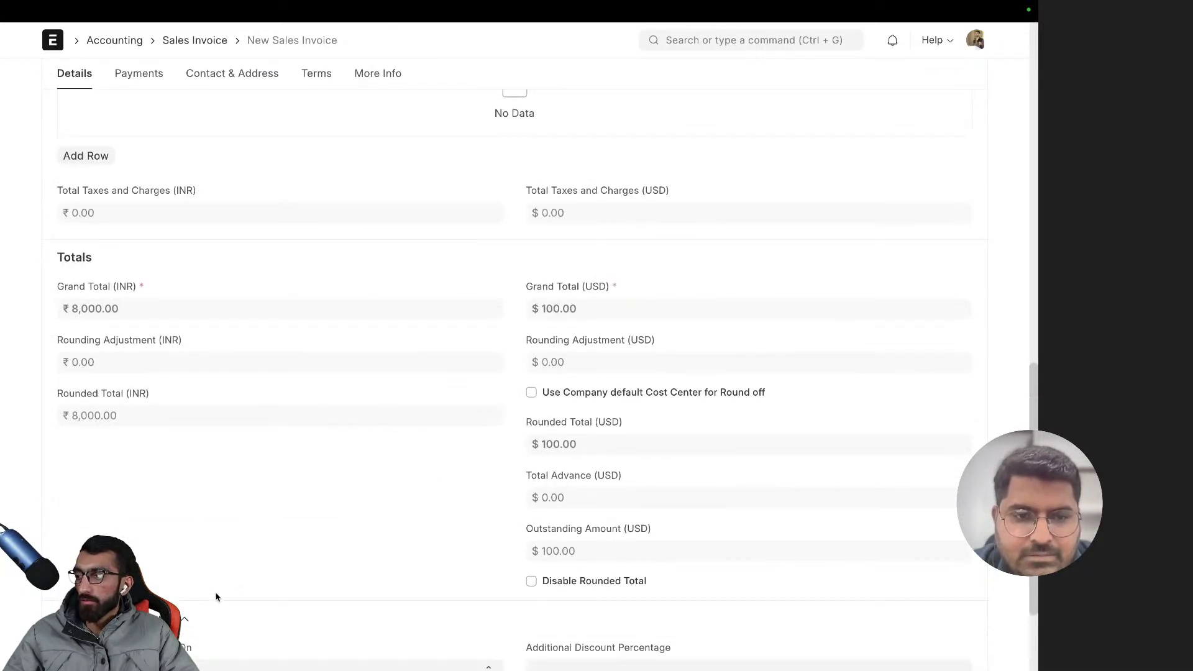
{"action": "scroll", "coordinate": [213, 455], "scroll_direction": "up", "scroll_amount": 10}
{"action": "scroll", "coordinate": [213, 453], "scroll_direction": "up", "scroll_amount": 3}
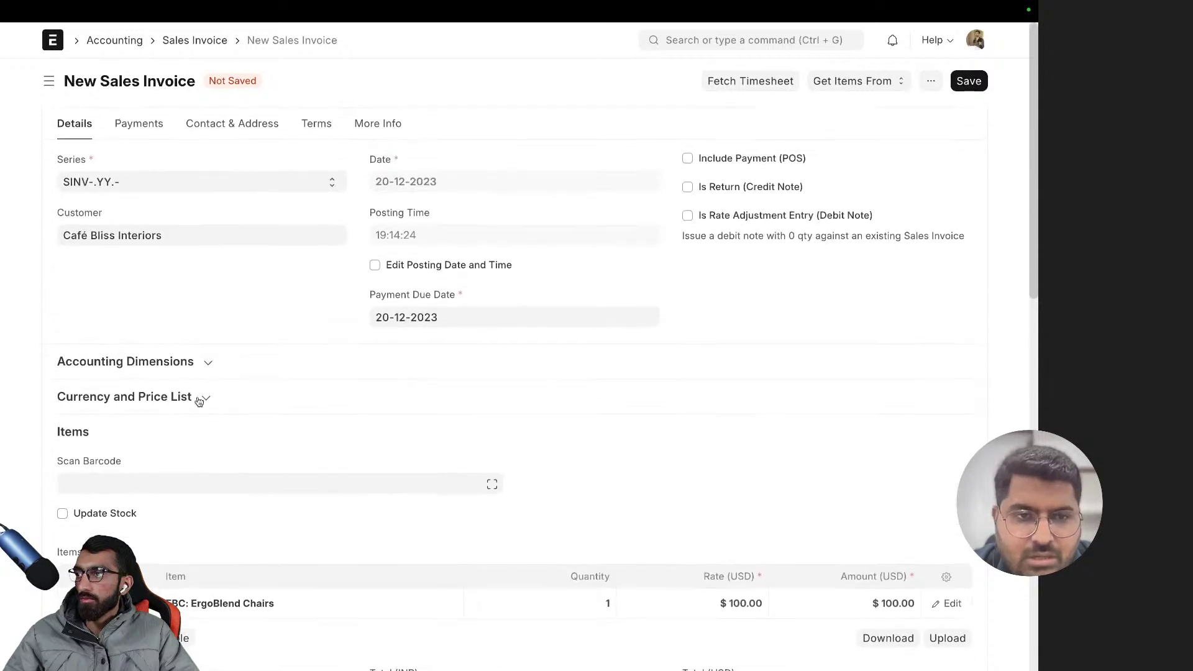
{"action": "left_click", "coordinate": [152, 364]}
{"action": "left_click", "coordinate": [135, 409]}
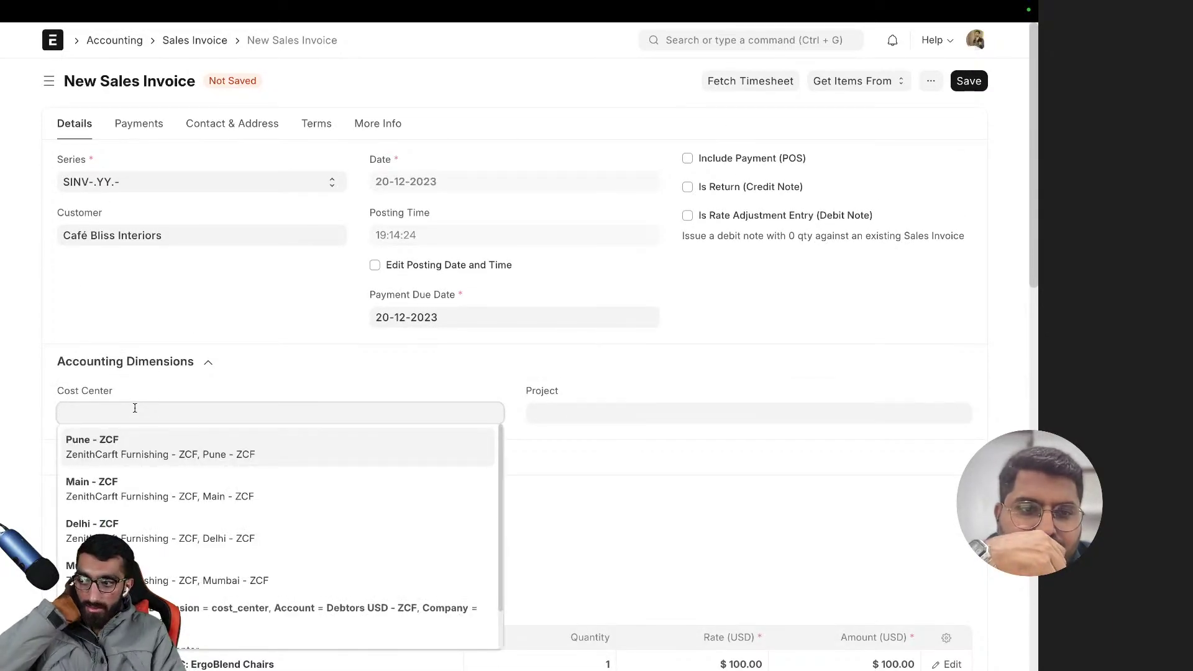
{"action": "key", "text": "Down"}
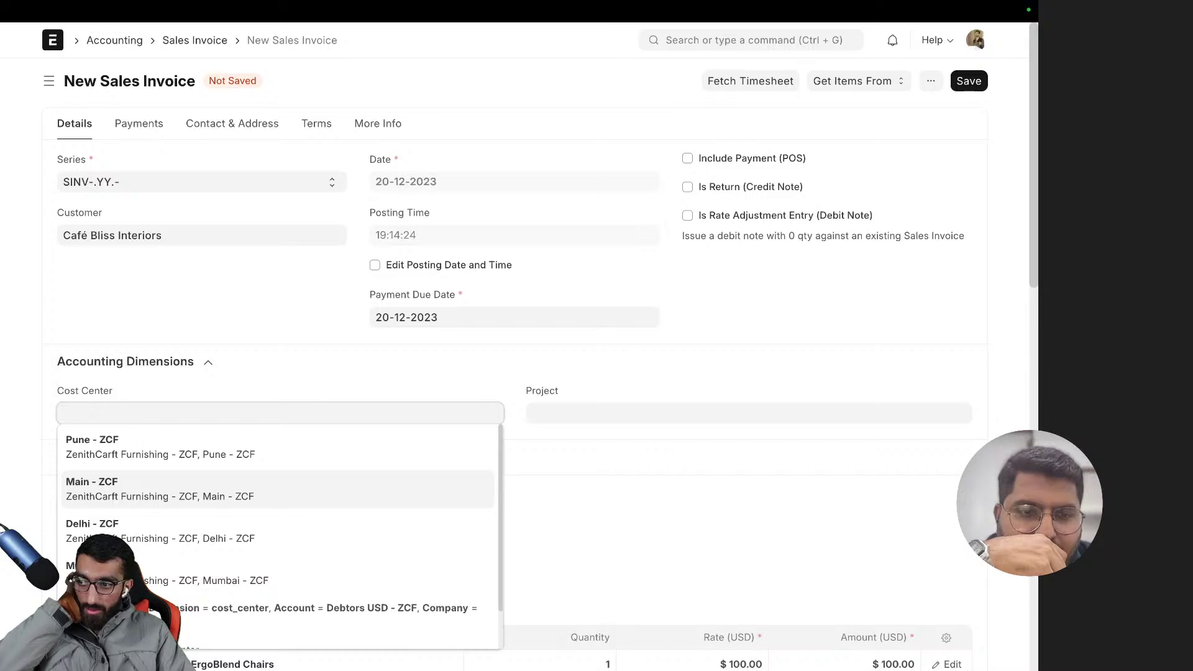
{"action": "left_click", "coordinate": [218, 485]}
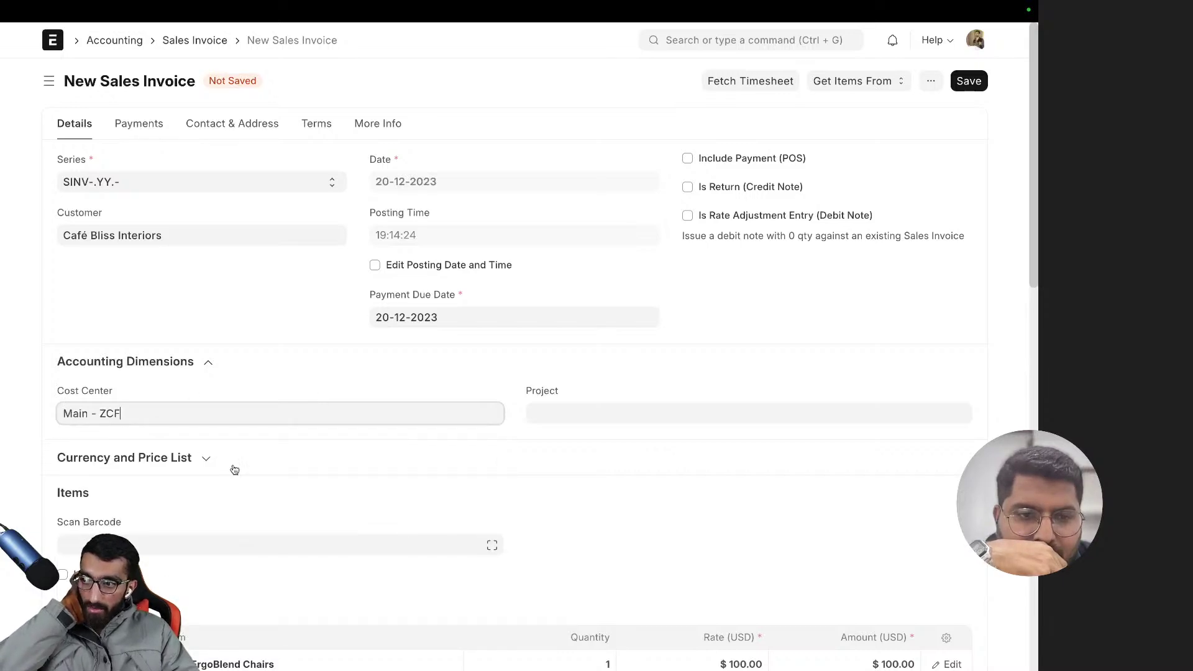
- Clear the cost center field and reselect Main - ZCF
{"action": "scroll", "coordinate": [239, 413], "scroll_direction": "down", "scroll_amount": 2}
{"action": "scroll", "coordinate": [237, 406], "scroll_direction": "up", "scroll_amount": 2}
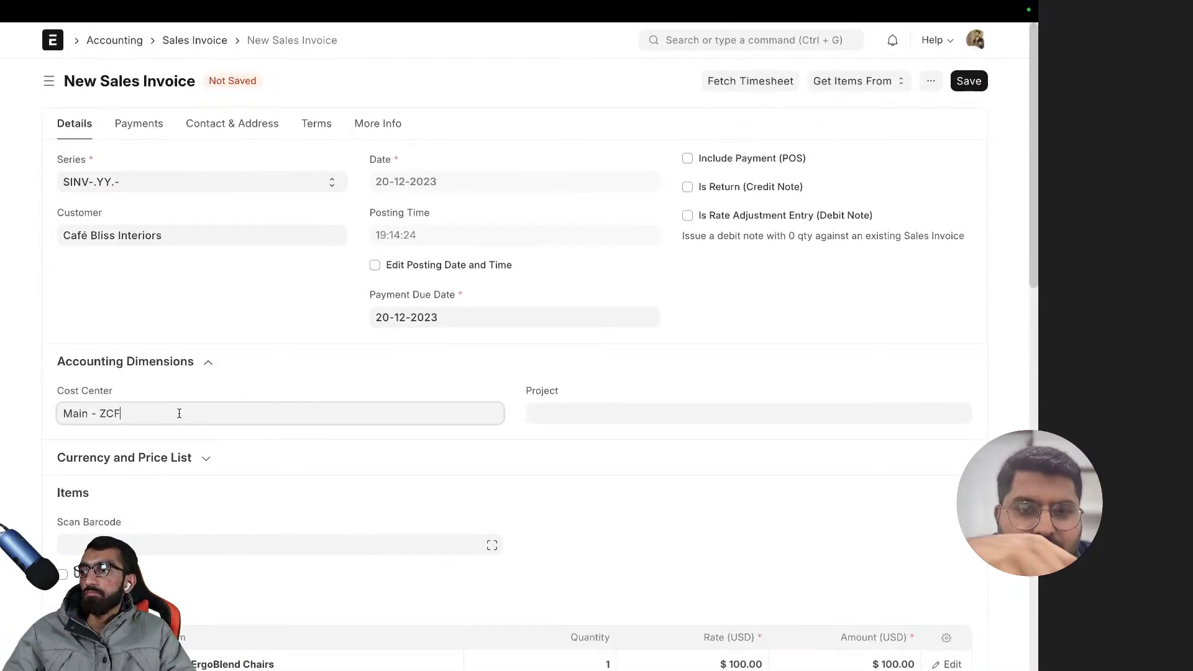
{"action": "key", "text": "ctrl+a"}
{"action": "key", "text": "BackSpace"}
{"action": "type", "text": "Ba"}
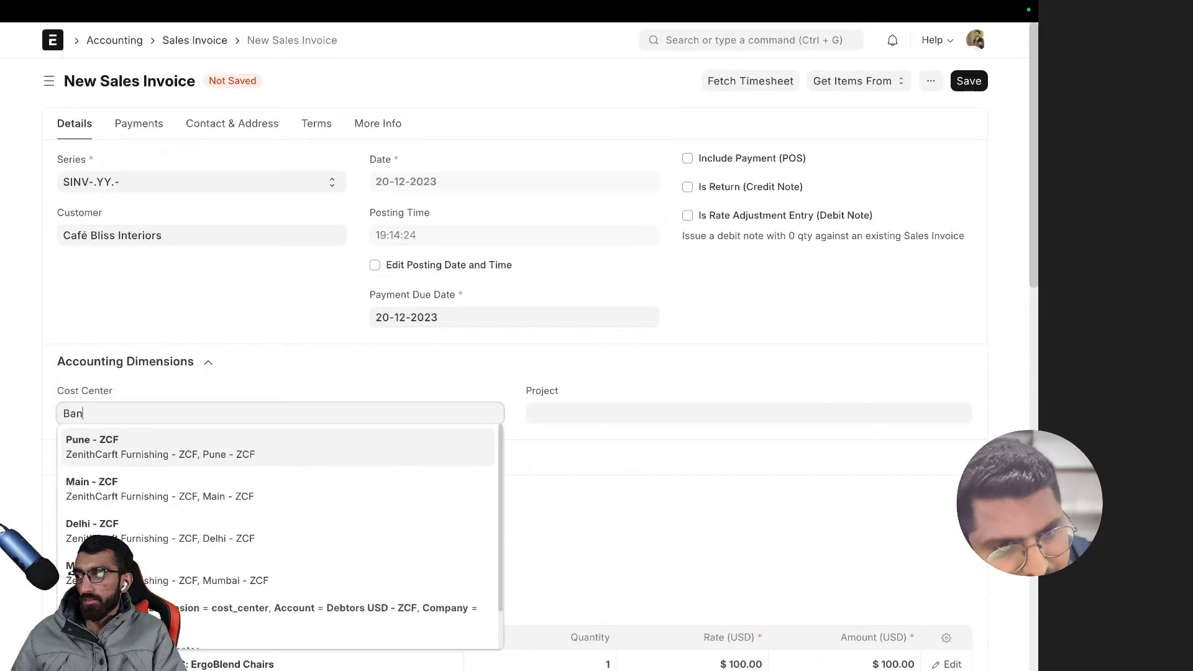
{"action": "key", "text": "BackSpace"}
{"action": "key", "text": "BackSpace"}
{"action": "key", "text": "BackSpace"}
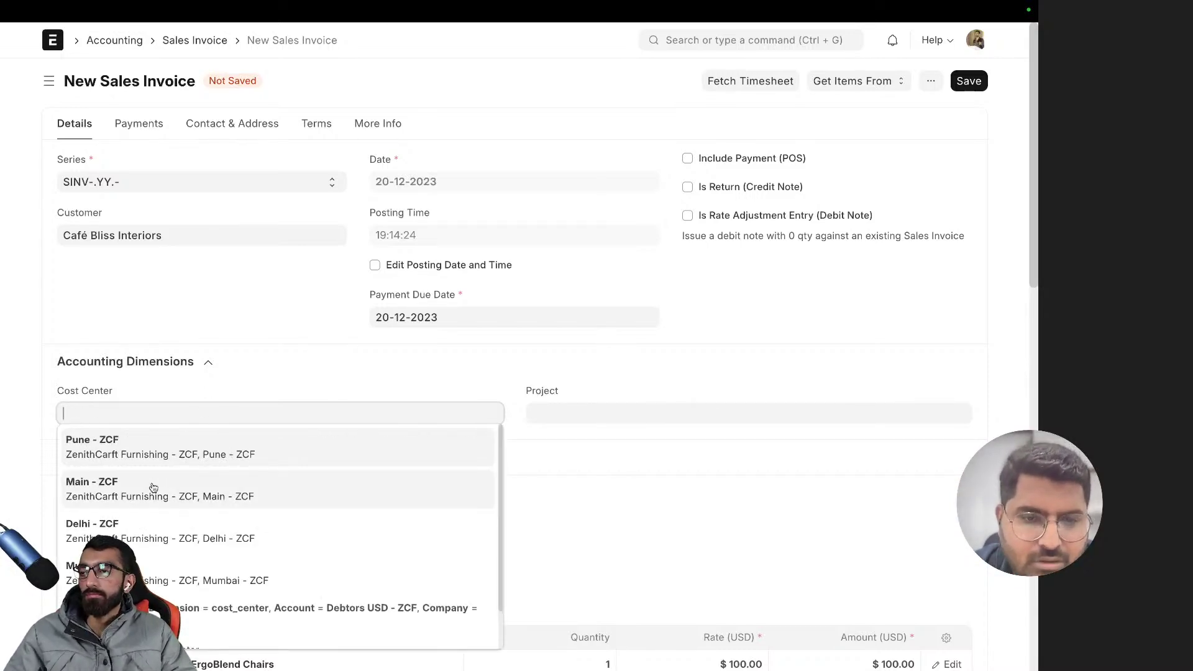
{"action": "left_click", "coordinate": [153, 487]}
- Collapse and re-expand Accounting Dimensions to confirm the Main - ZCF cost center
{"action": "left_click", "coordinate": [228, 375]}
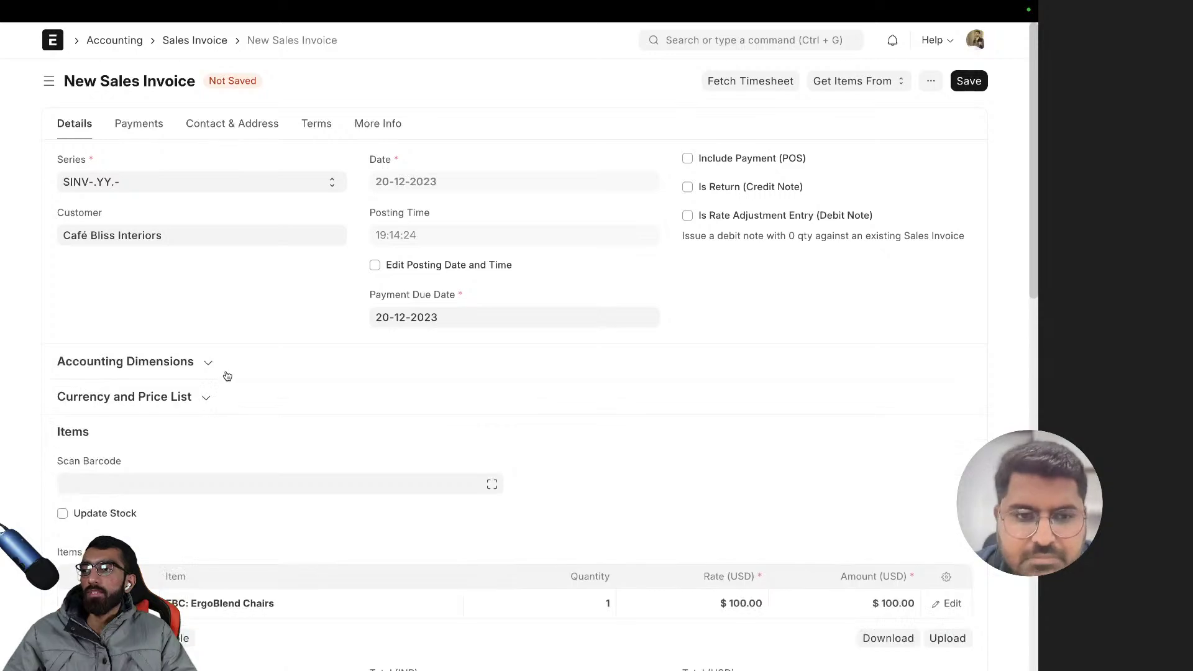
{"action": "left_click", "coordinate": [229, 375]}
{"action": "left_click", "coordinate": [572, 376]}
{"action": "left_click", "coordinate": [572, 377]}
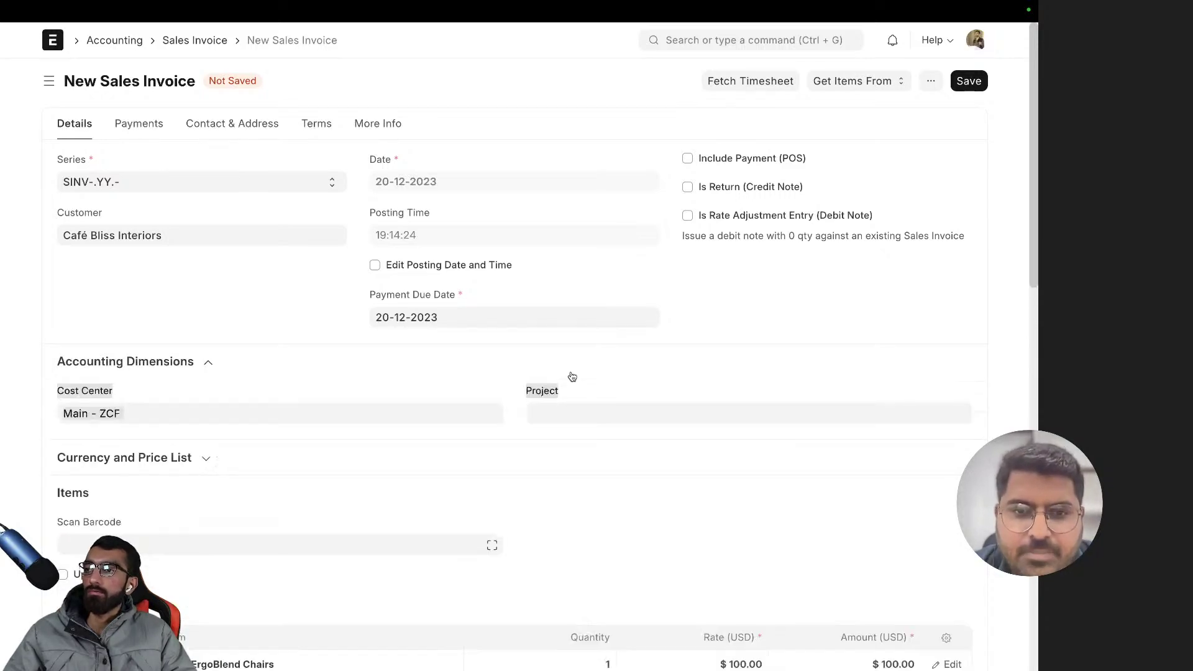
{"action": "left_click", "coordinate": [49, 320]}
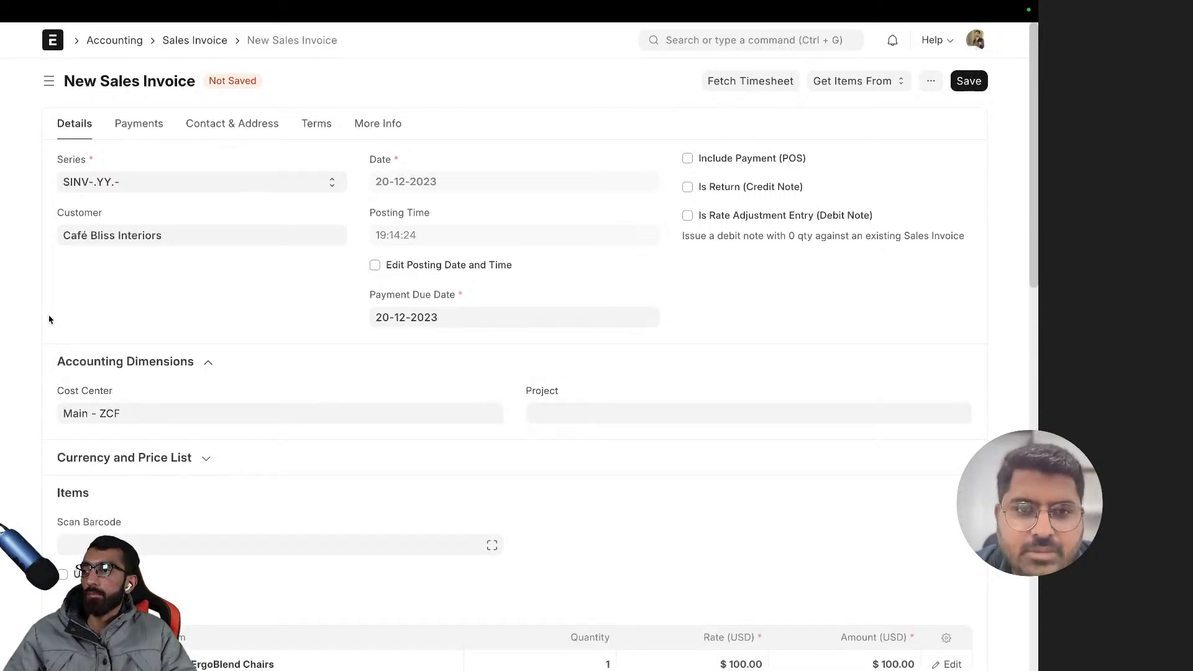
{"action": "scroll", "coordinate": [832, 226], "scroll_direction": "down", "scroll_amount": 2}
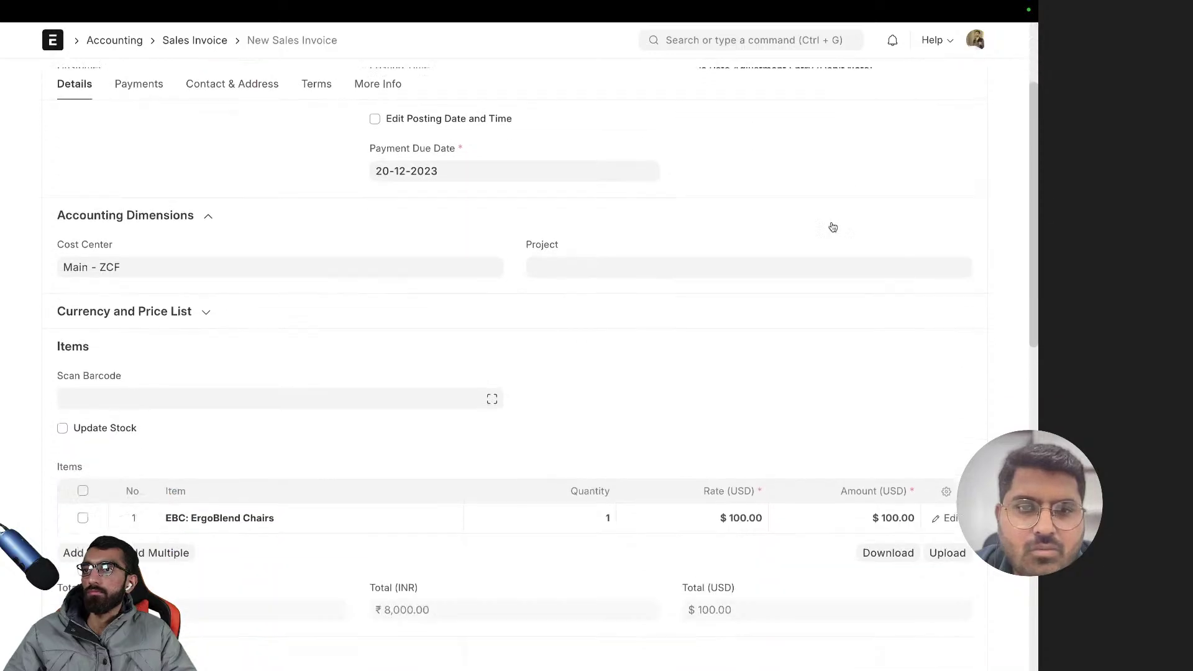
{"action": "scroll", "coordinate": [832, 227], "scroll_direction": "up", "scroll_amount": 2}
{"action": "scroll", "coordinate": [240, 333], "scroll_direction": "down", "scroll_amount": 2}
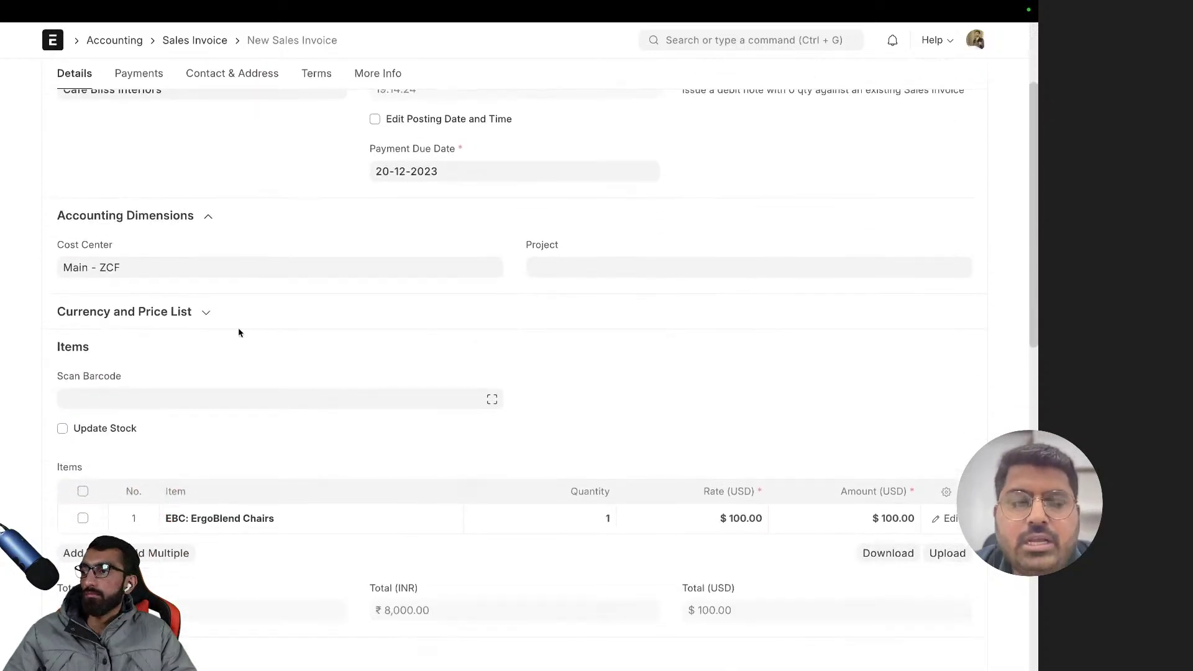
{"action": "scroll", "coordinate": [240, 333], "scroll_direction": "up", "scroll_amount": 2}
- Bring up the invoice's More Info details and glance at the customer PO section
{"action": "left_click", "coordinate": [391, 123]}
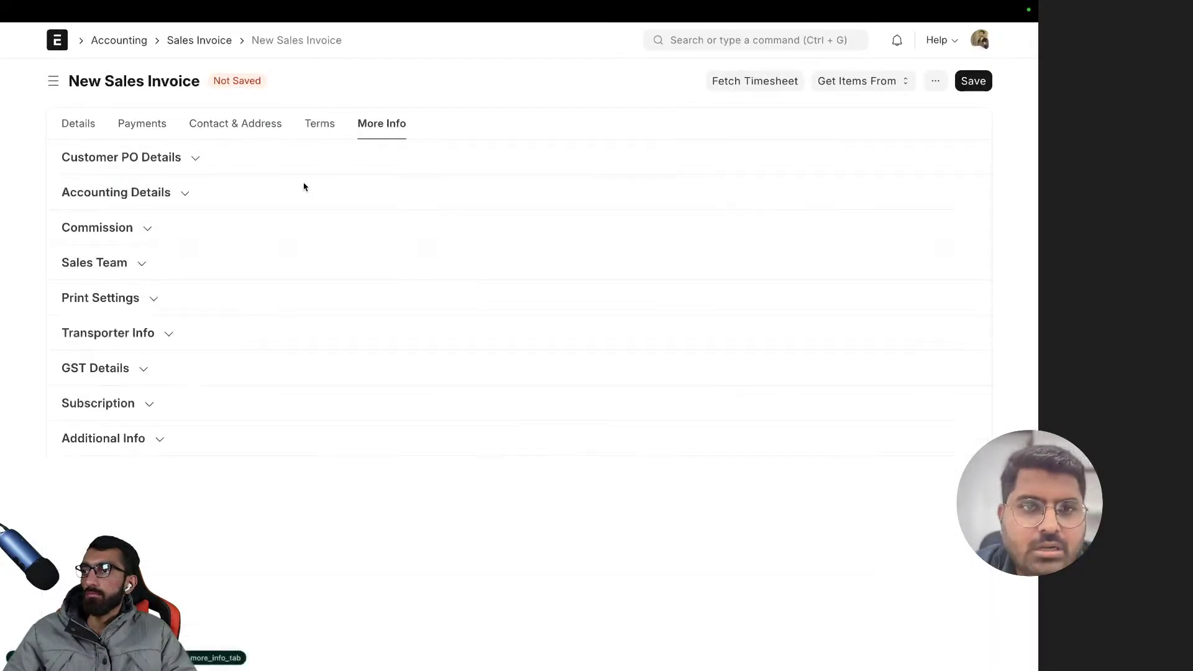
{"action": "left_click", "coordinate": [110, 163]}
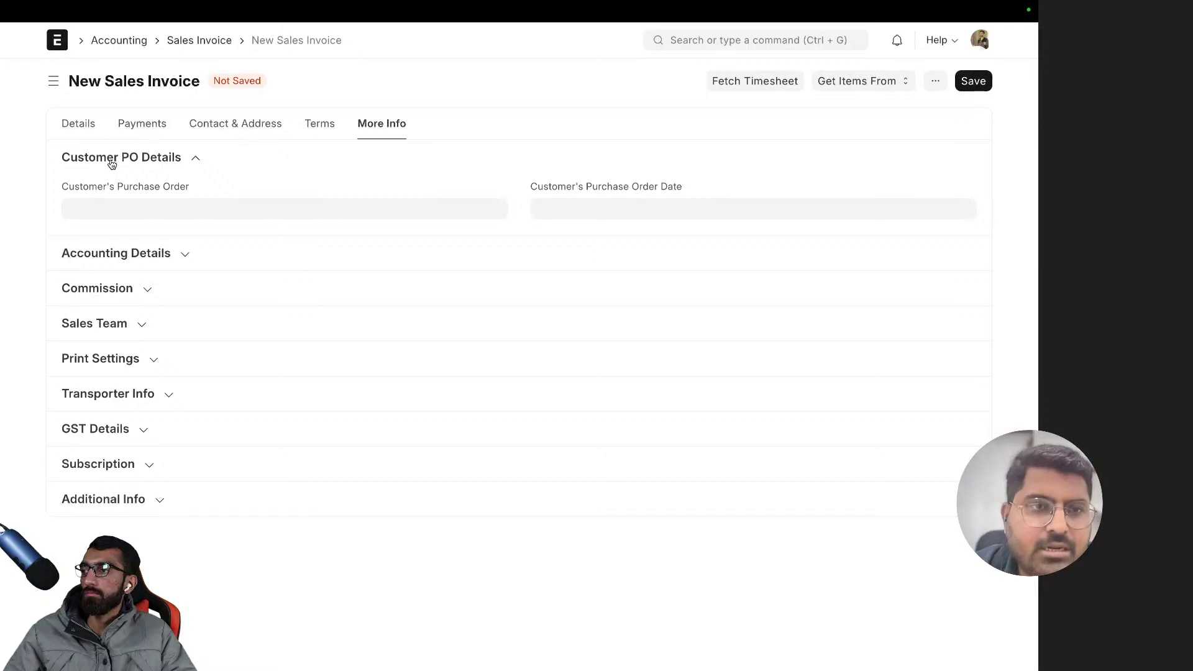
{"action": "left_click", "coordinate": [112, 162]}
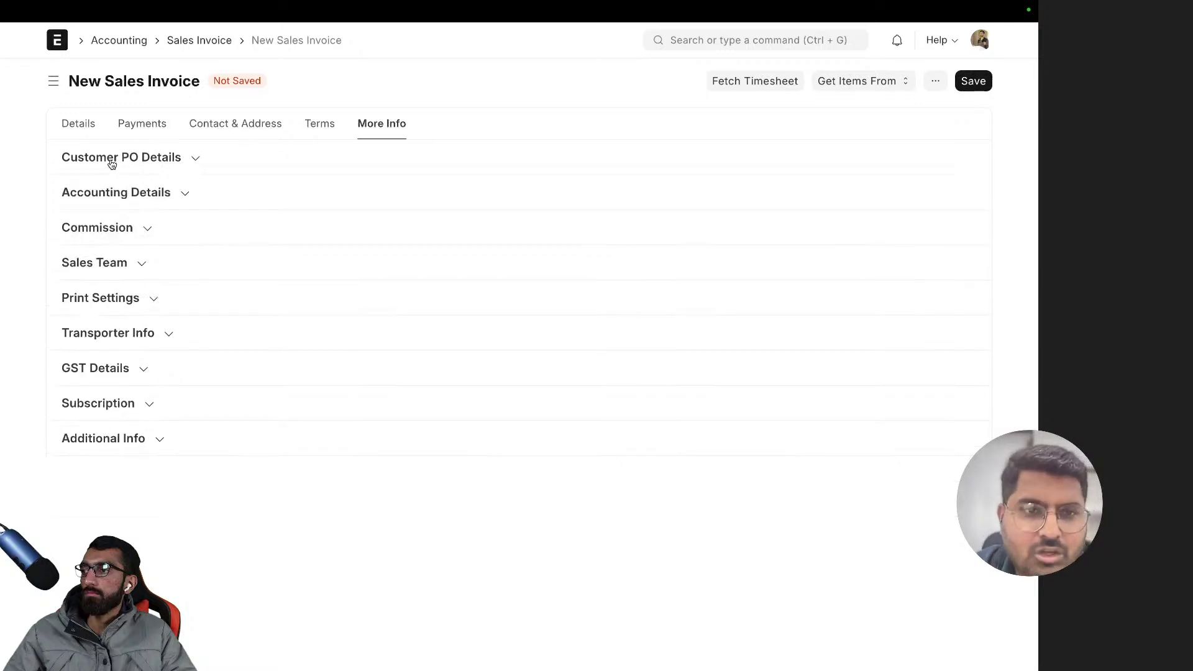
- Set Is Opening Entry to Yes, leaving Debit To as Debtors USD - ZCF
{"action": "left_click", "coordinate": [147, 195]}
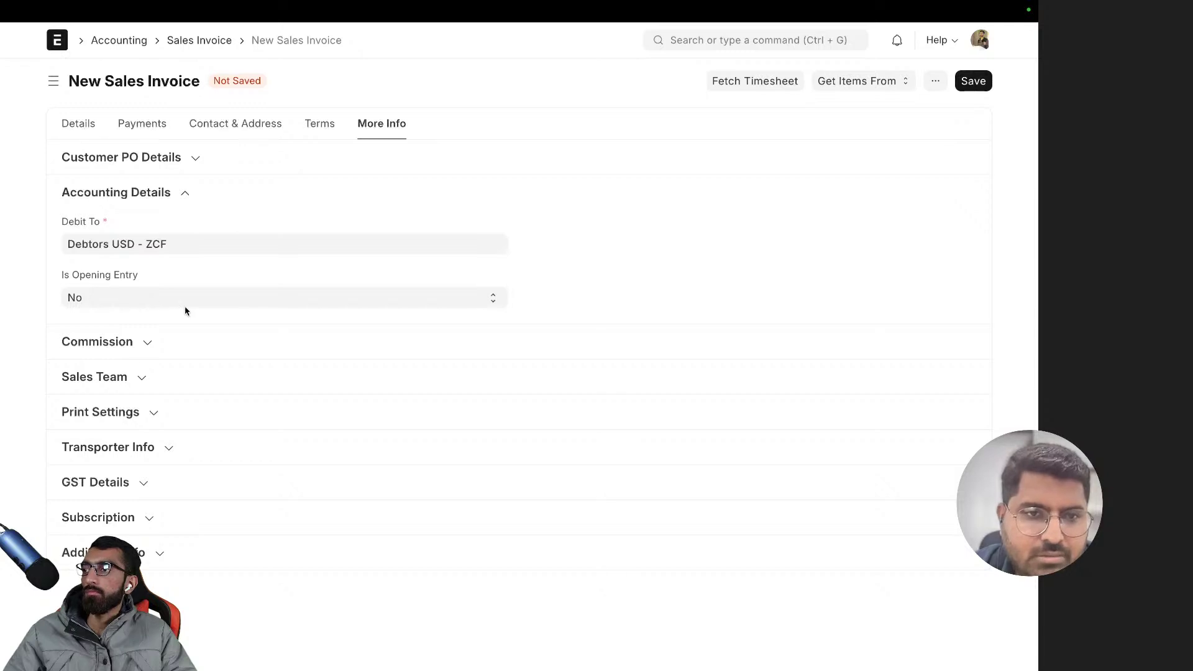
{"action": "left_click", "coordinate": [151, 306]}
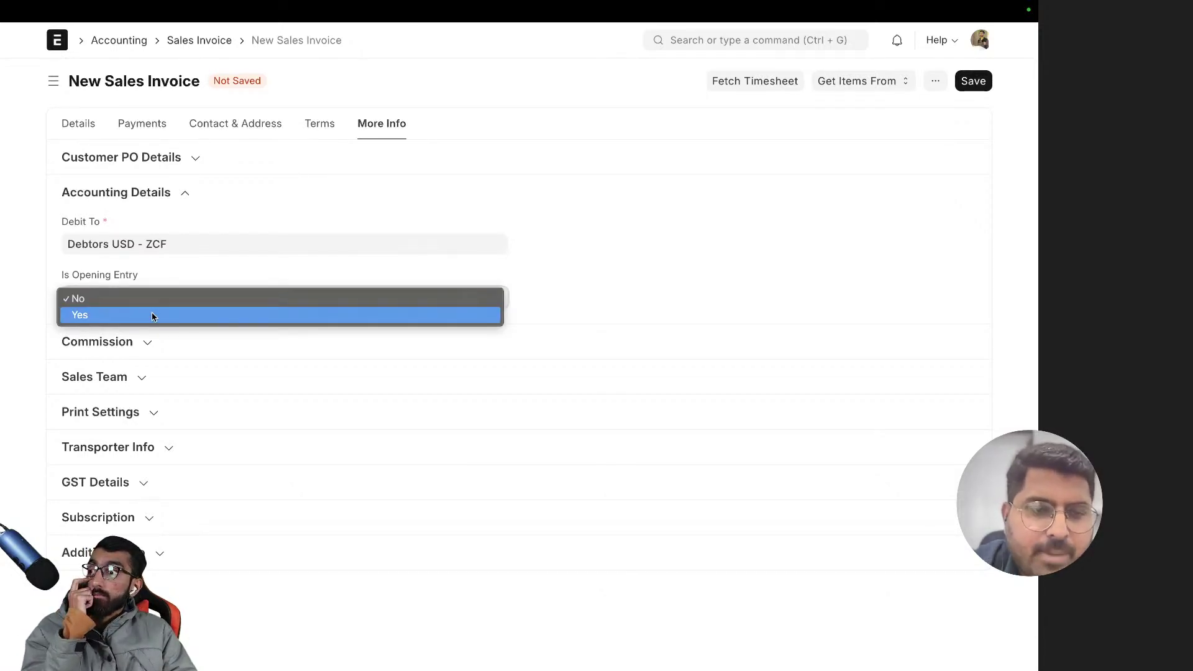
{"action": "left_click", "coordinate": [151, 315]}
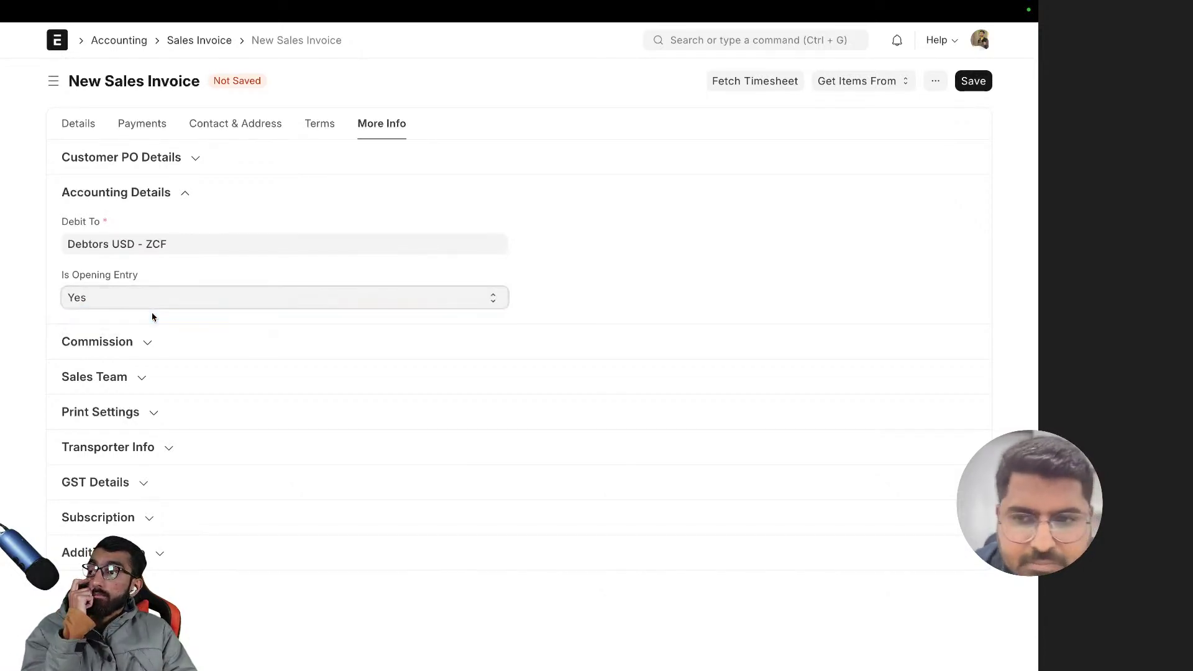
{"action": "left_click", "coordinate": [186, 249]}
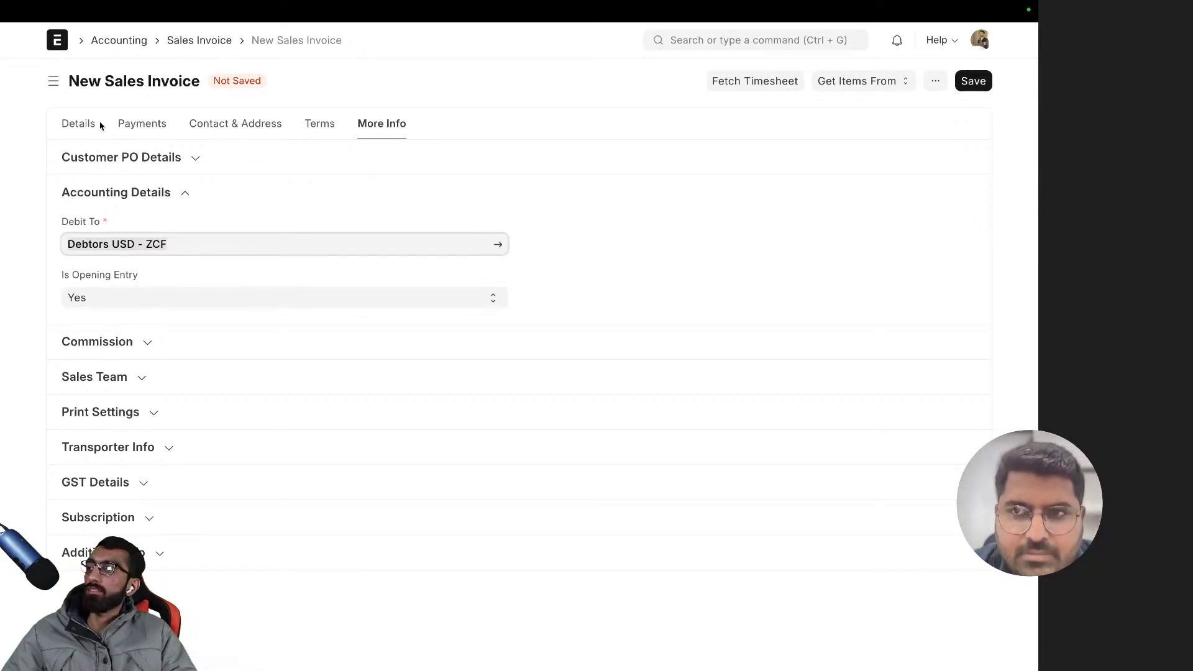
{"action": "left_click", "coordinate": [129, 219]}
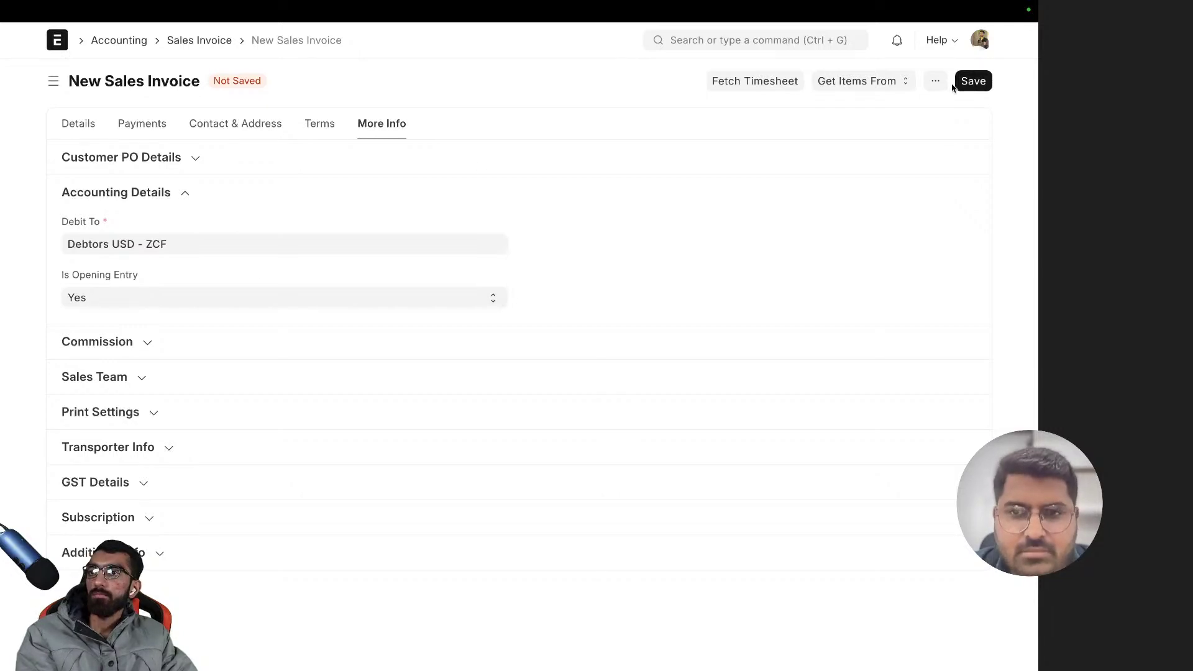
- Save the invoice as draft SINV-23-00001, back out of submitting, and review it
{"action": "left_click", "coordinate": [972, 82]}
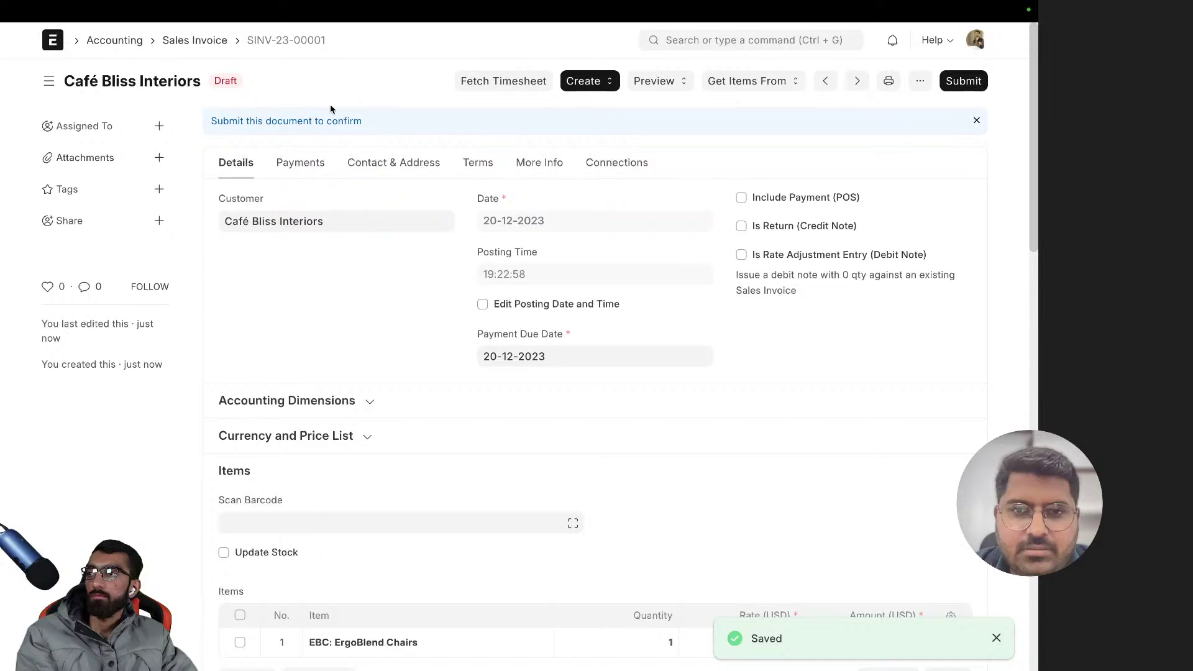
{"action": "left_click", "coordinate": [965, 83]}
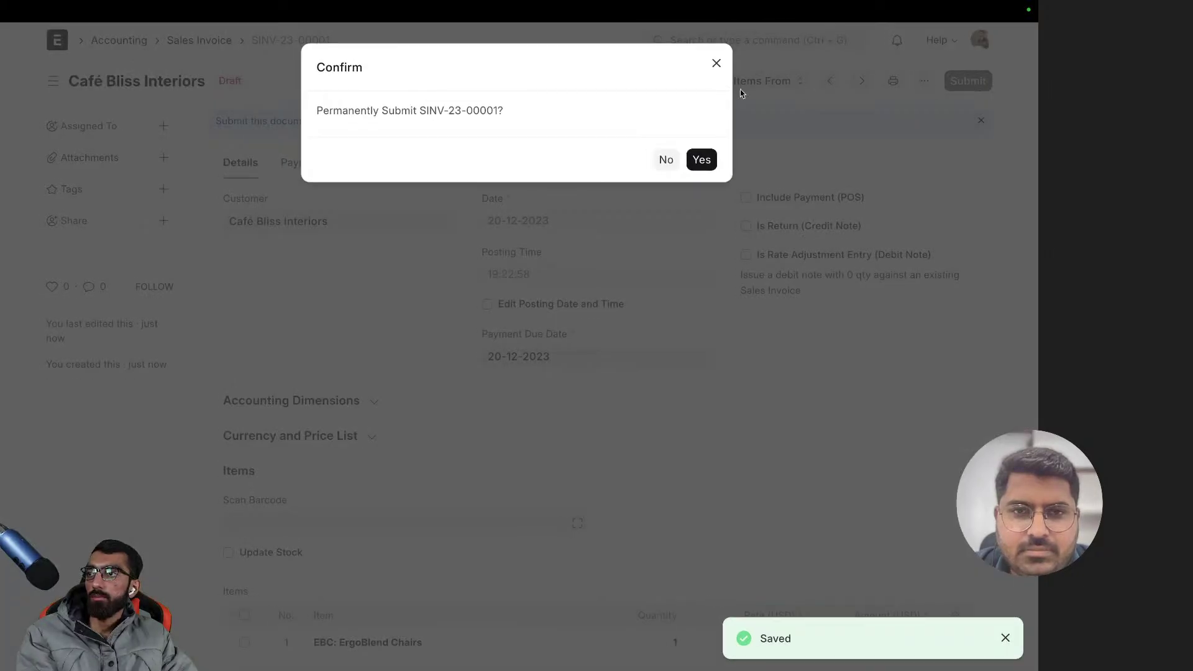
{"action": "left_click", "coordinate": [716, 64]}
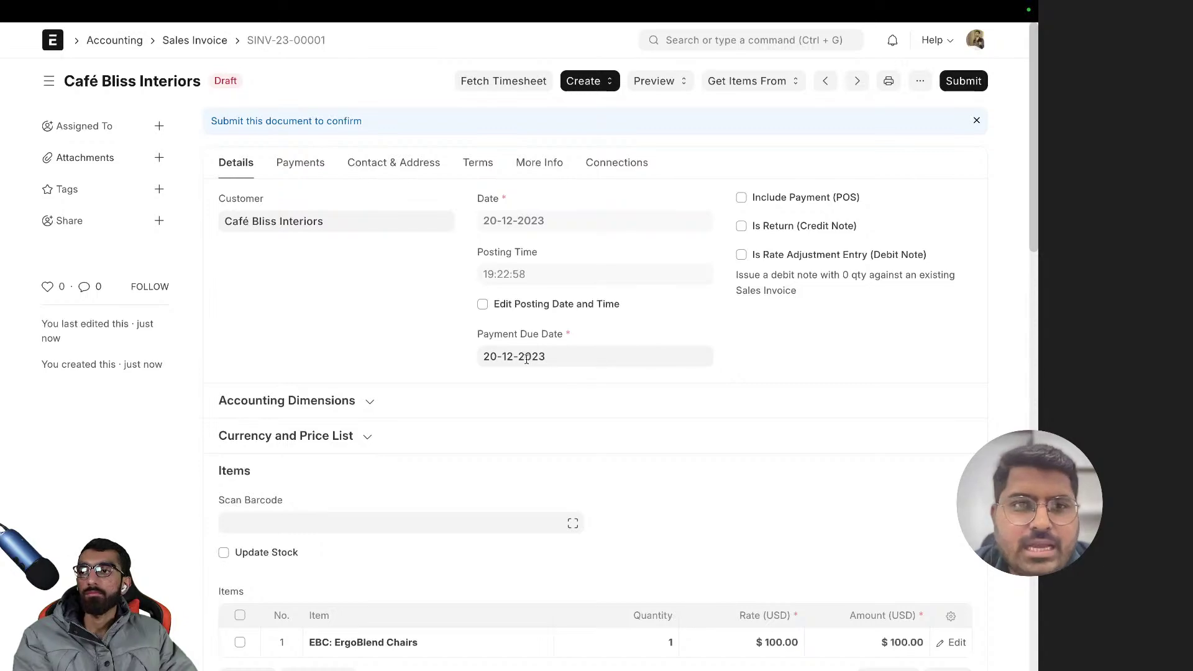
{"action": "scroll", "coordinate": [339, 285], "scroll_direction": "down", "scroll_amount": 6}
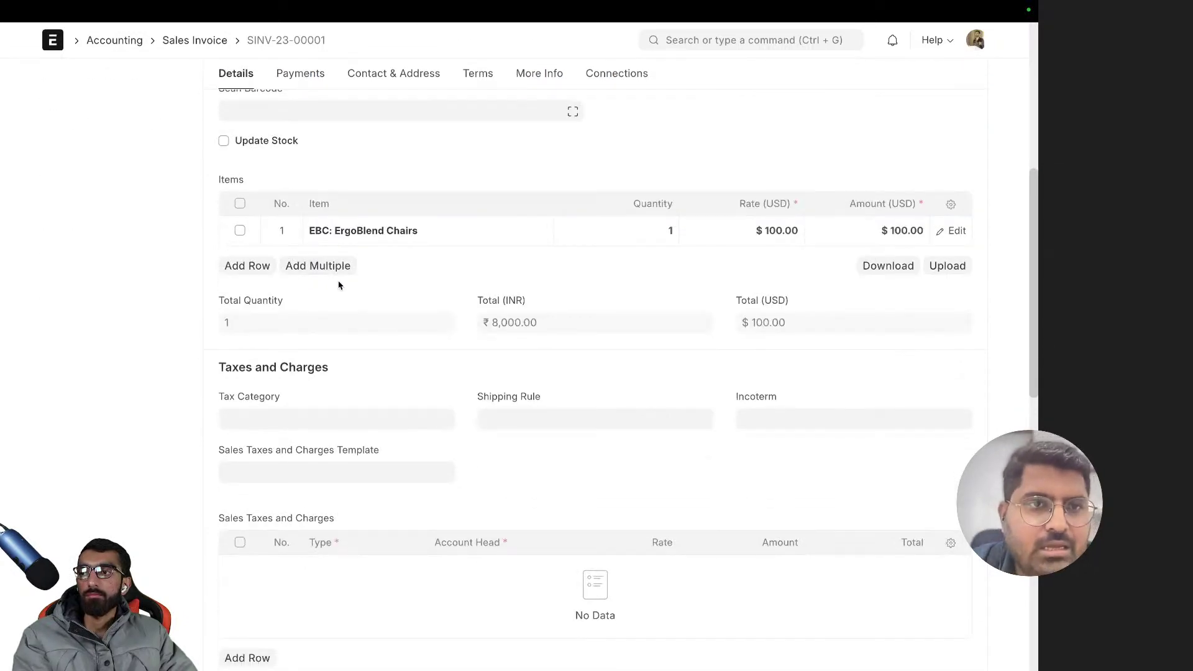
{"action": "scroll", "coordinate": [339, 285], "scroll_direction": "up", "scroll_amount": 6}
{"action": "scroll", "coordinate": [340, 285], "scroll_direction": "down", "scroll_amount": 8}
{"action": "scroll", "coordinate": [340, 285], "scroll_direction": "up", "scroll_amount": 8}
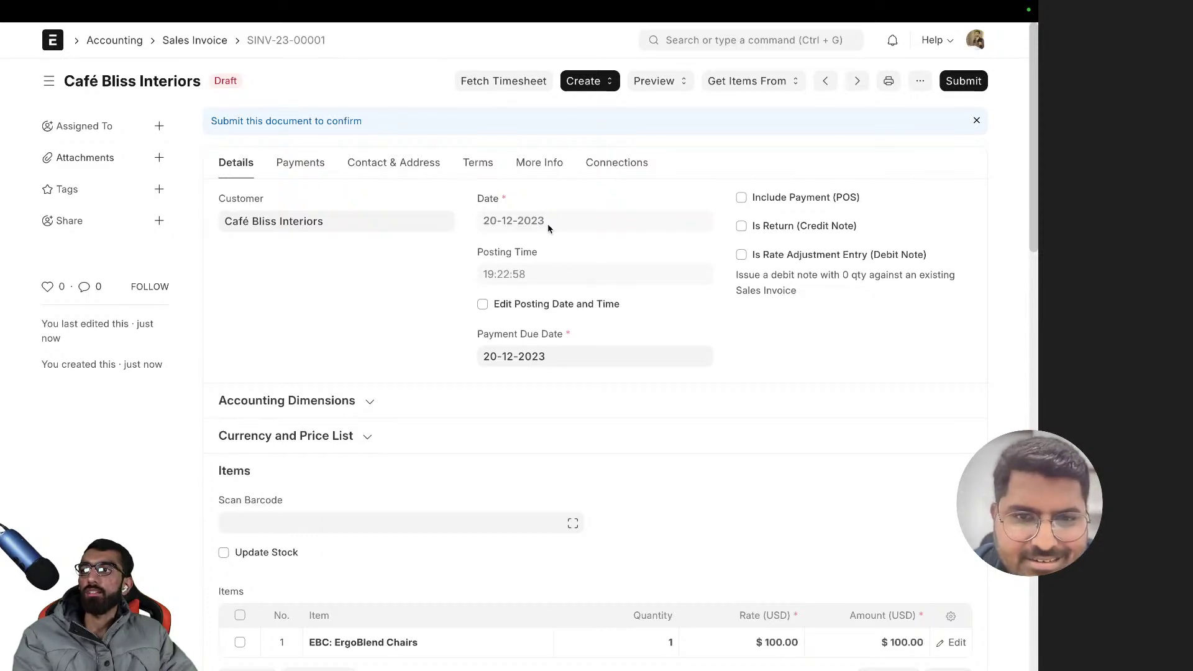
{"action": "scroll", "coordinate": [429, 292], "scroll_direction": "down", "scroll_amount": 8}
{"action": "scroll", "coordinate": [432, 292], "scroll_direction": "up", "scroll_amount": 8}
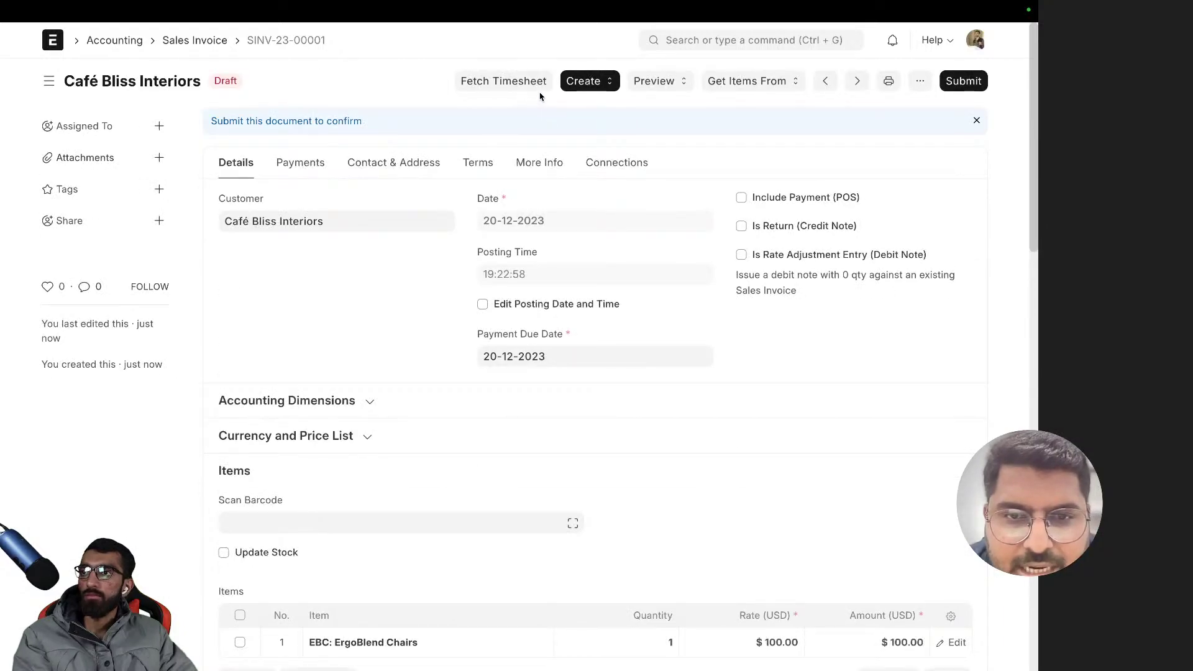
- Enable posting date editing and set the invoice date to 1 July 2023
{"action": "left_click", "coordinate": [512, 305]}
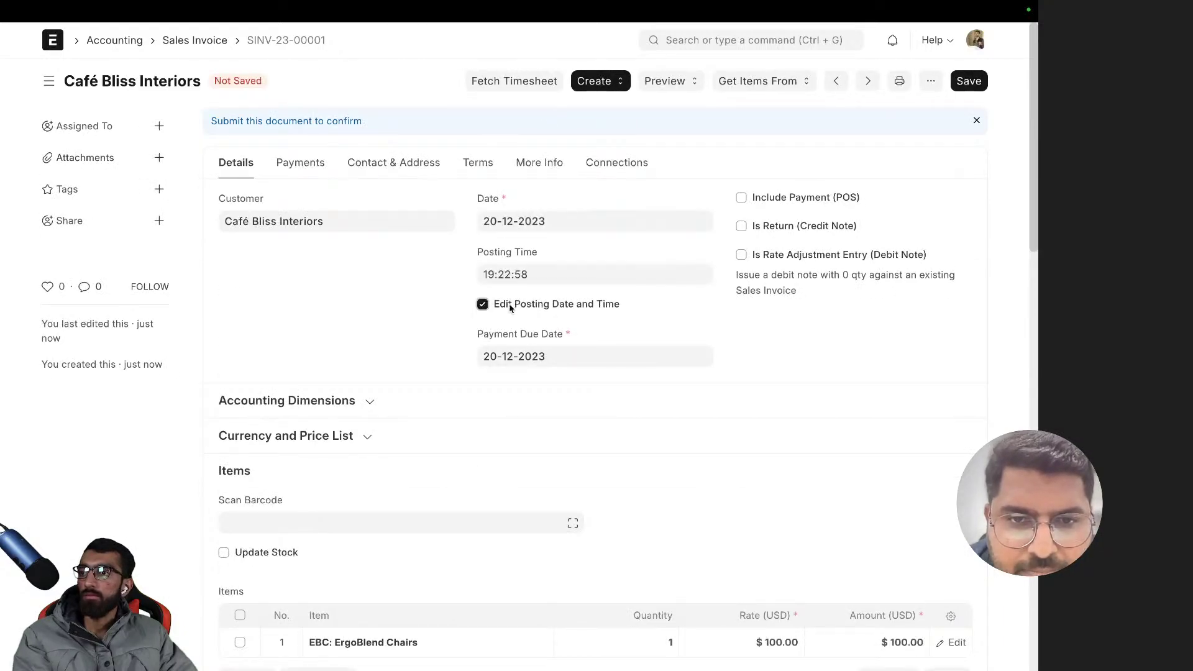
{"action": "left_click", "coordinate": [506, 222]}
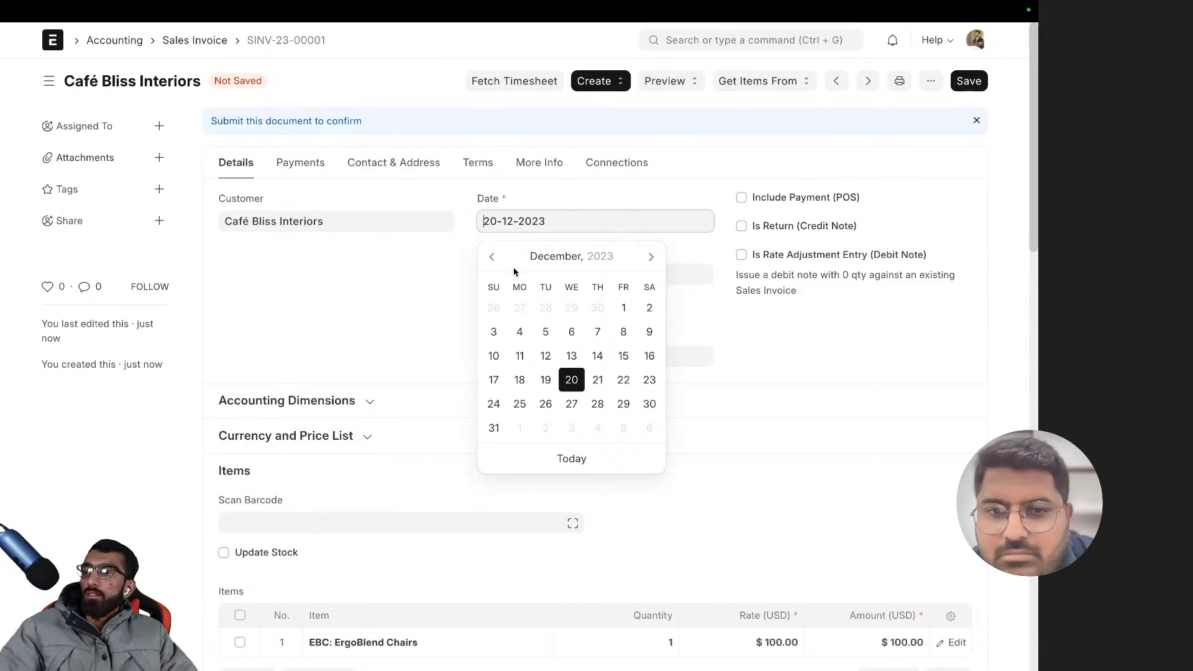
{"action": "left_click", "coordinate": [492, 257]}
{"action": "left_click", "coordinate": [492, 257]}
{"action": "left_click", "coordinate": [492, 257]}
{"action": "left_click", "coordinate": [492, 258]}
{"action": "left_click", "coordinate": [492, 257]}
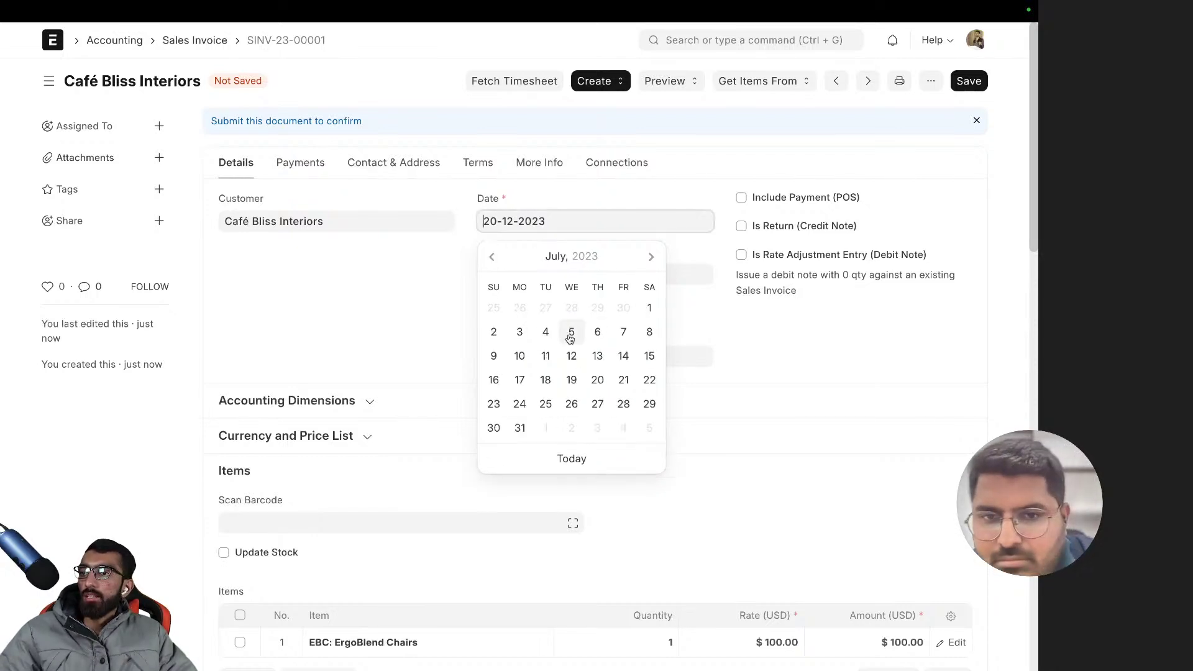
{"action": "left_click", "coordinate": [648, 309]}
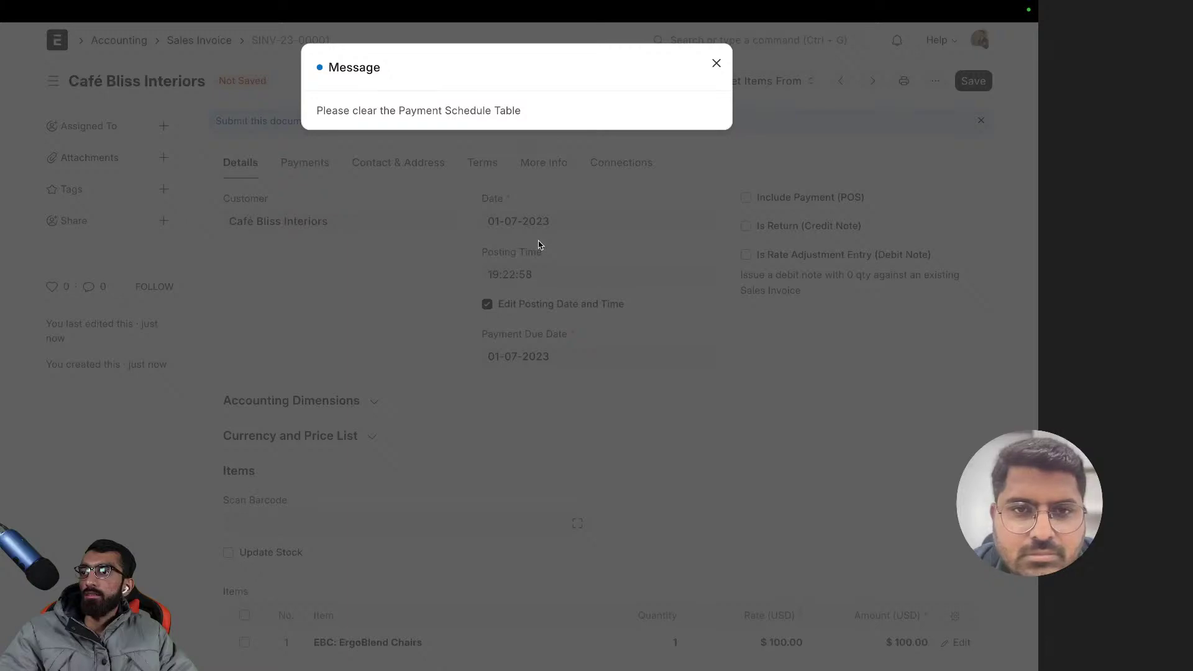
{"action": "left_click", "coordinate": [506, 244]}
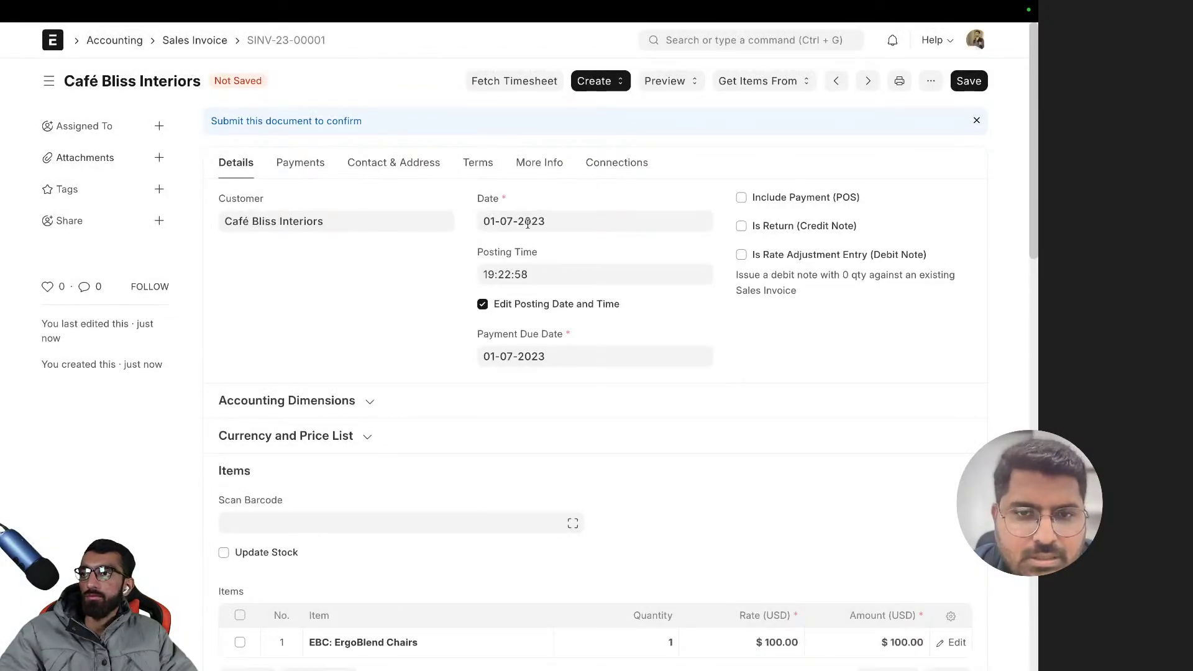
- Clear the payment schedule due date and delete the Payment Schedule row
{"action": "left_click", "coordinate": [476, 171]}
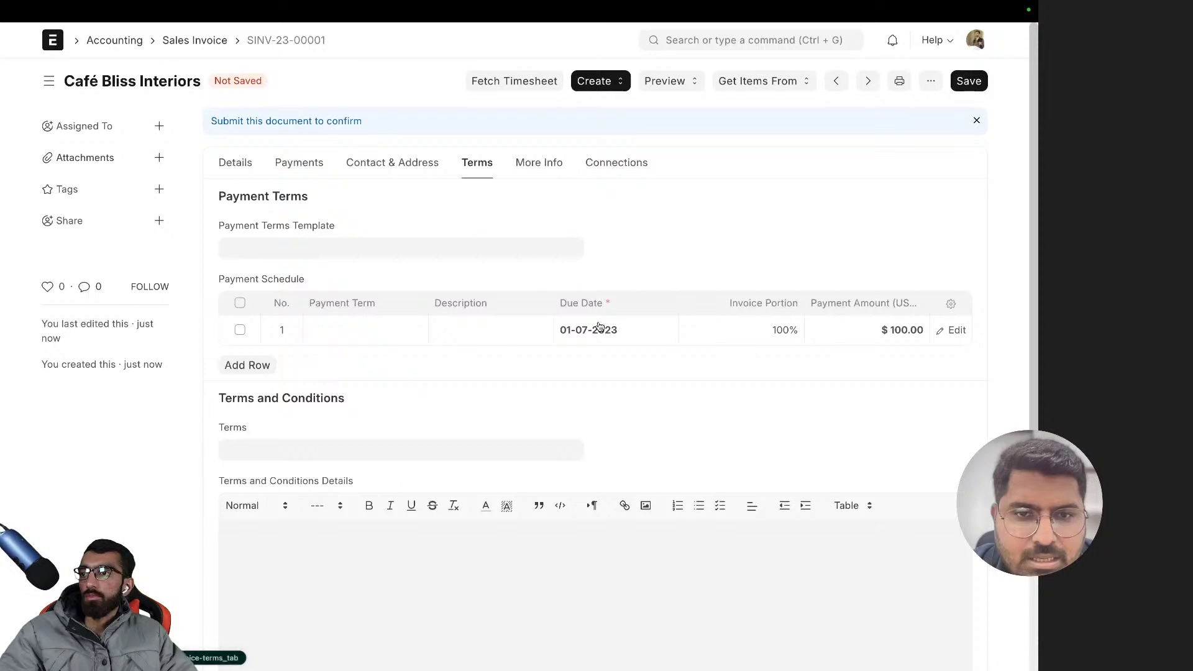
{"action": "left_click", "coordinate": [600, 327]}
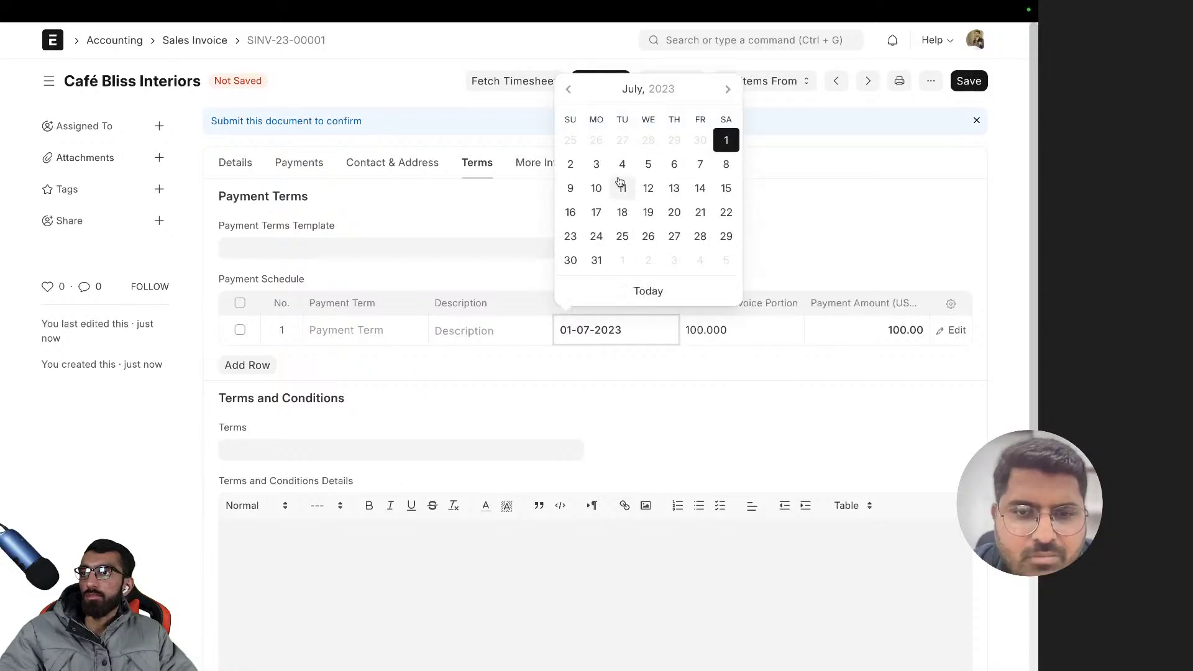
{"action": "double_click", "coordinate": [603, 342]}
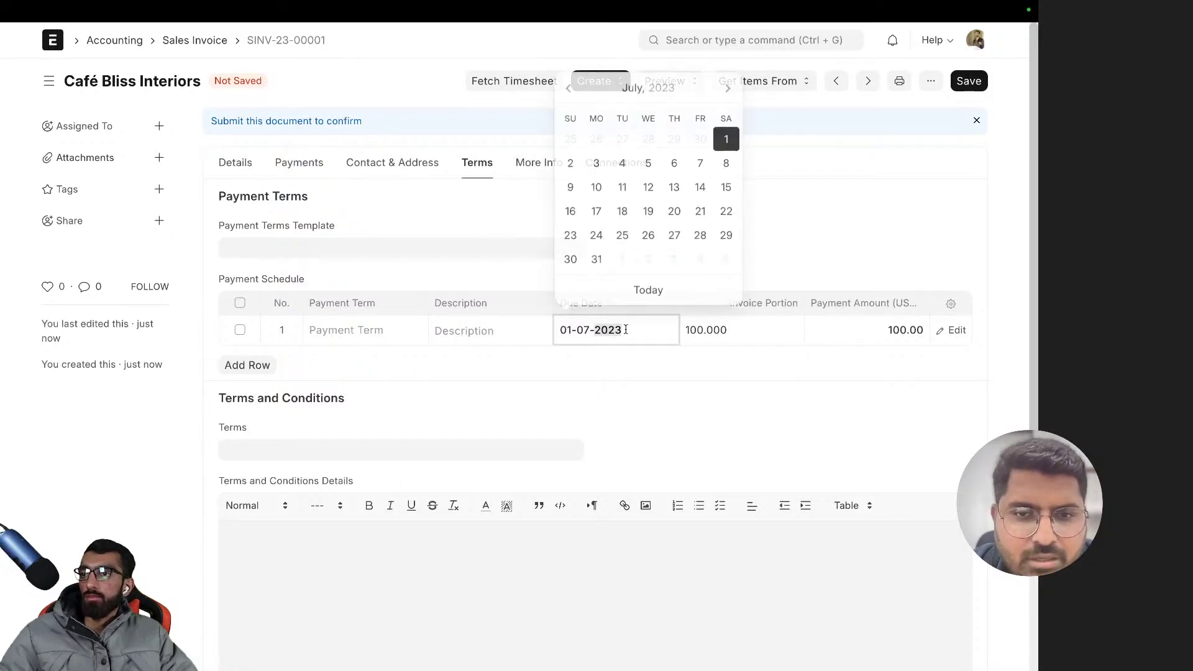
{"action": "key", "text": "ctrl+a"}
{"action": "key", "text": "BackSpace"}
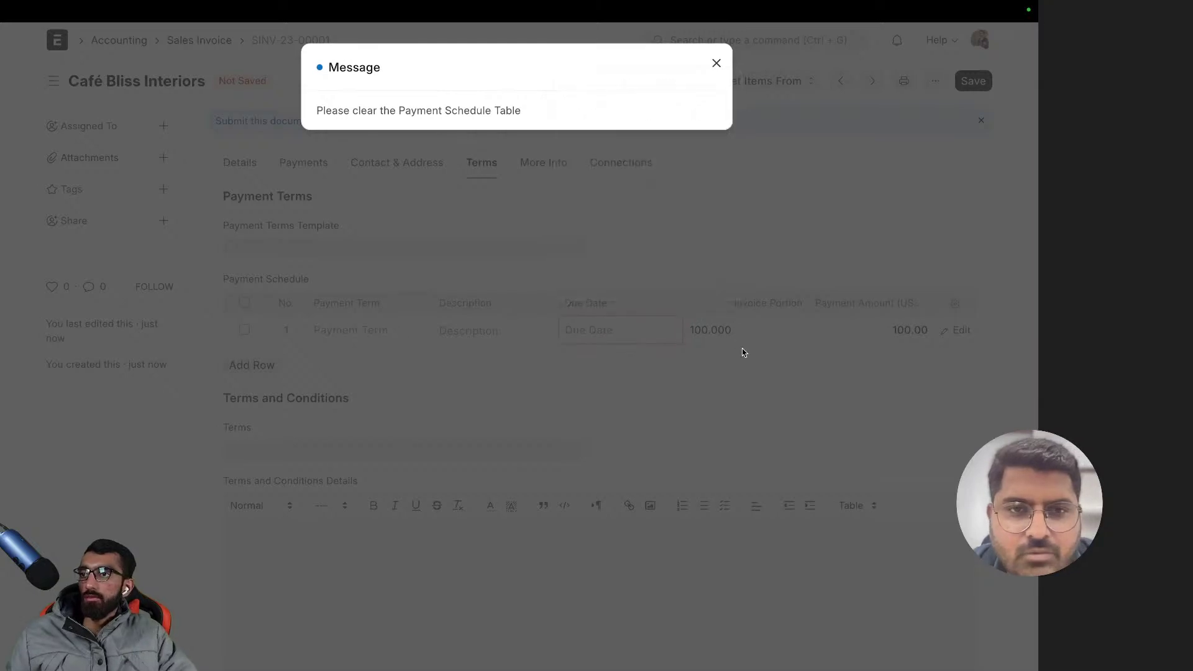
{"action": "left_click", "coordinate": [743, 352]}
{"action": "left_click", "coordinate": [240, 329]}
{"action": "left_click", "coordinate": [240, 364]}
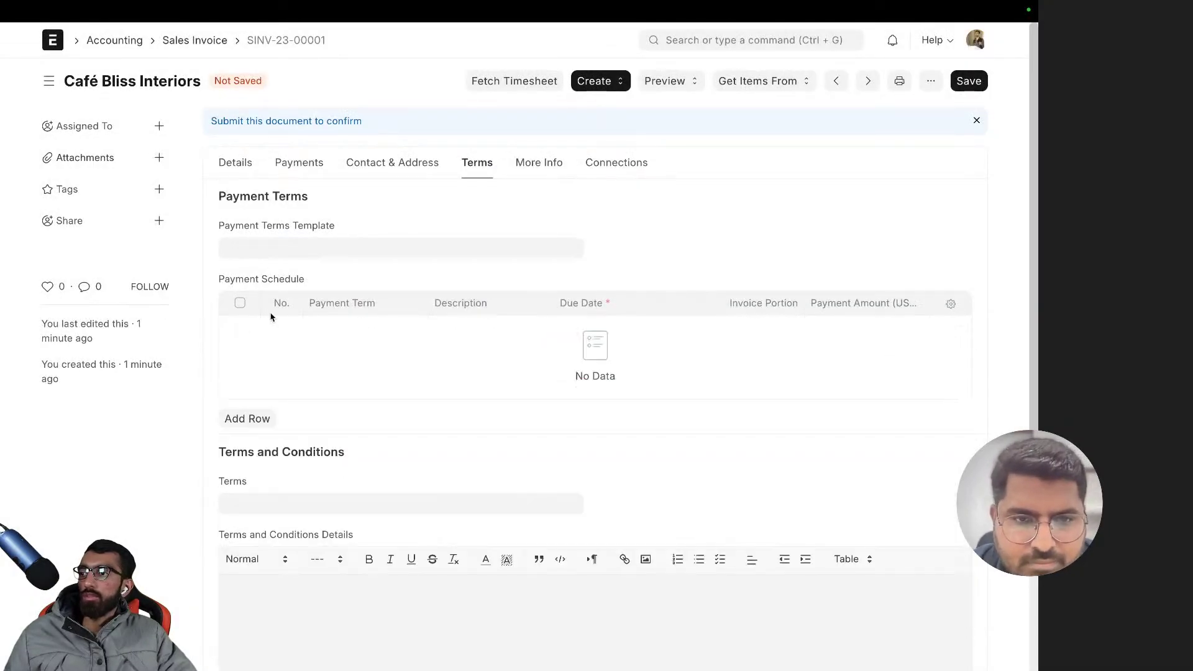
- Save the invoice as a draft and untick Edit Posting Date and Time
{"action": "left_click", "coordinate": [239, 163]}
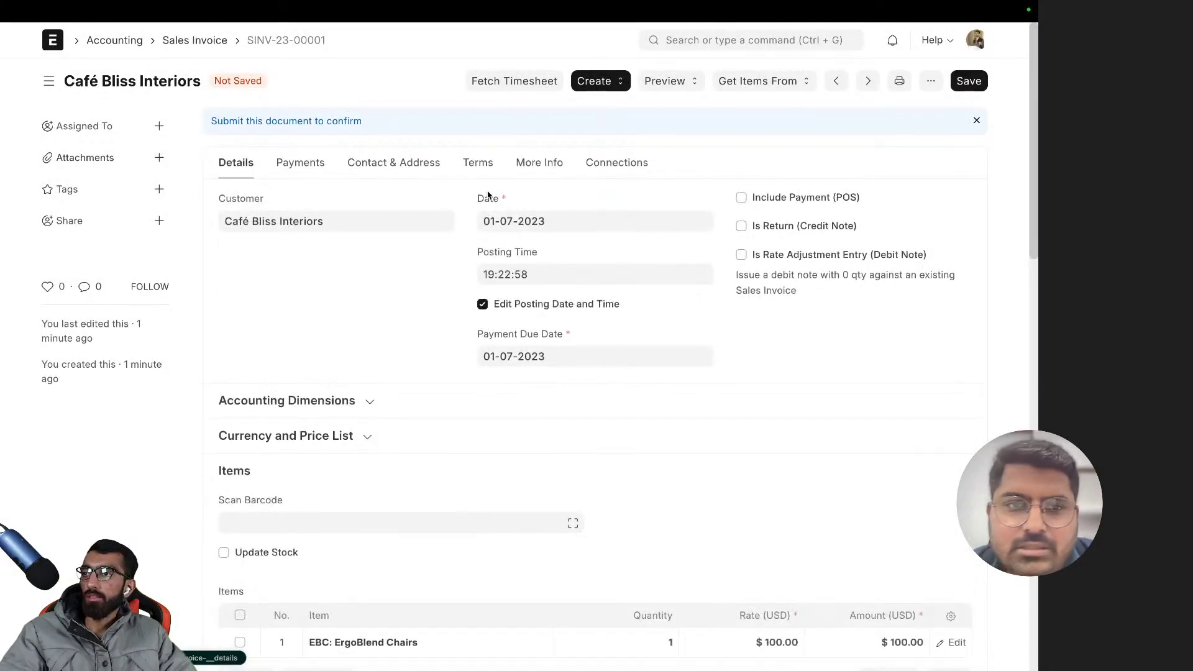
{"action": "scroll", "coordinate": [375, 277], "scroll_direction": "down", "scroll_amount": 4}
{"action": "scroll", "coordinate": [375, 279], "scroll_direction": "up", "scroll_amount": 4}
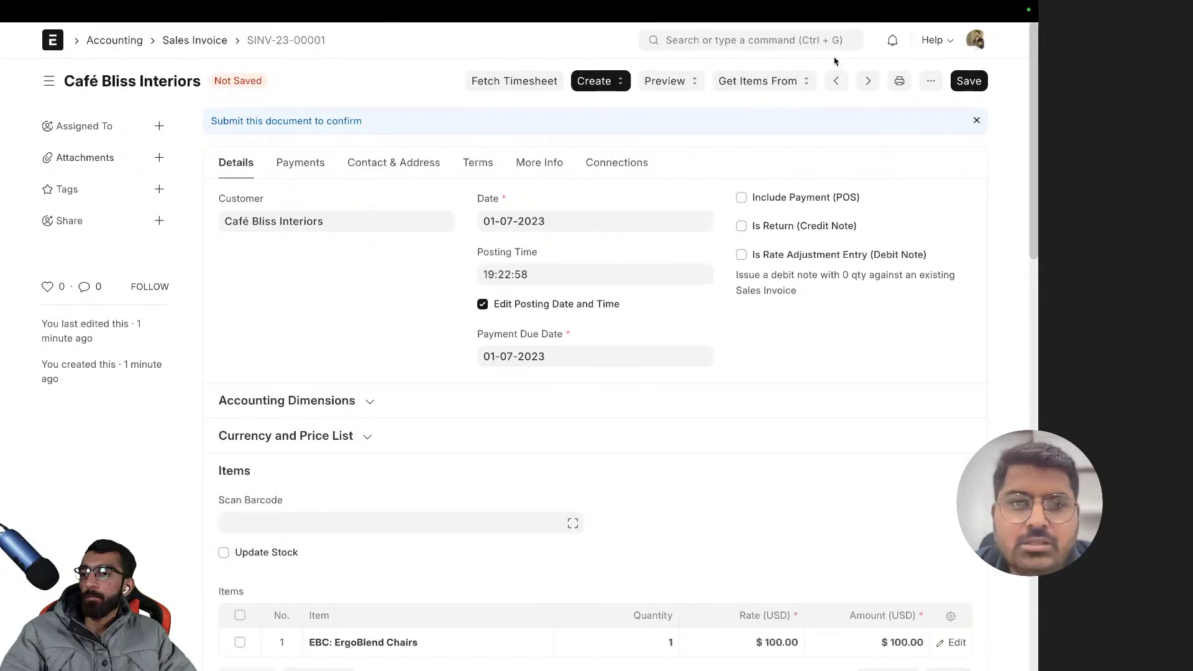
{"action": "left_click", "coordinate": [979, 81]}
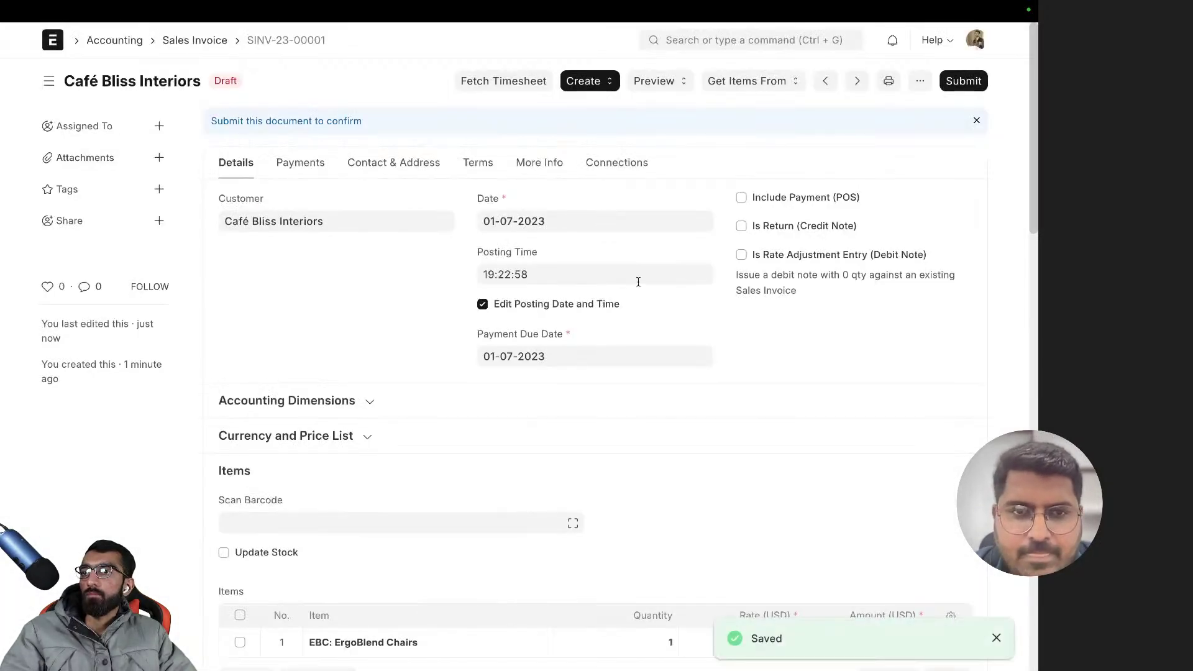
{"action": "left_click", "coordinate": [482, 303]}
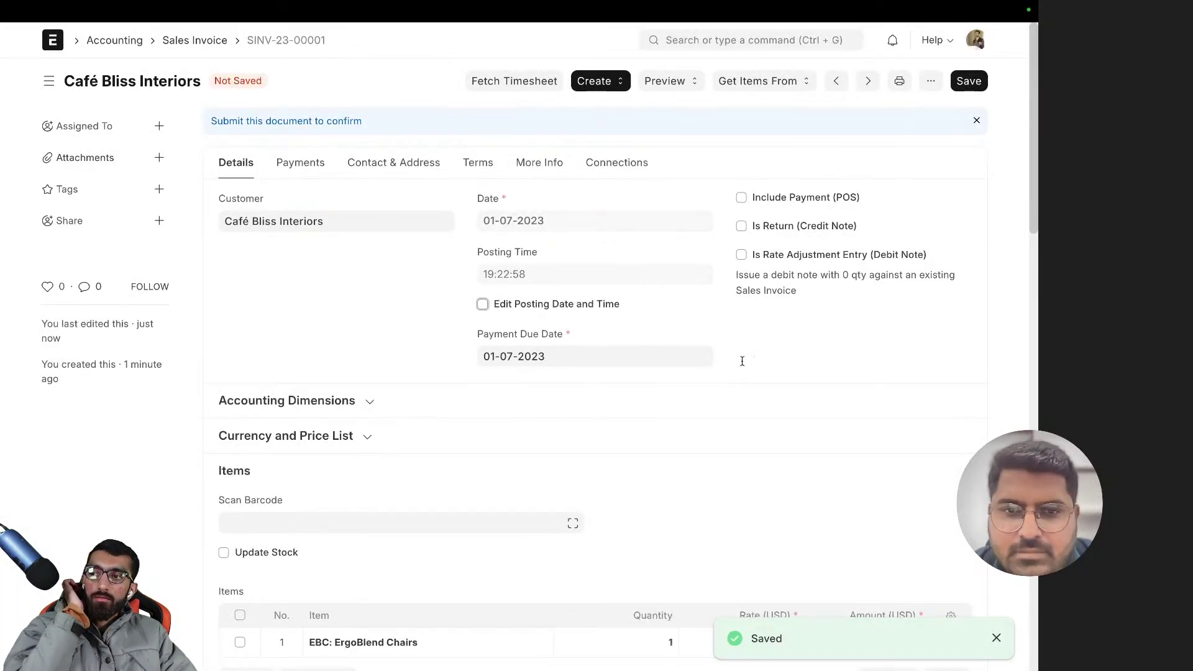
- Save and try to submit the invoice, then dismiss the due date error
{"action": "left_click", "coordinate": [965, 82]}
{"action": "left_click", "coordinate": [964, 81]}
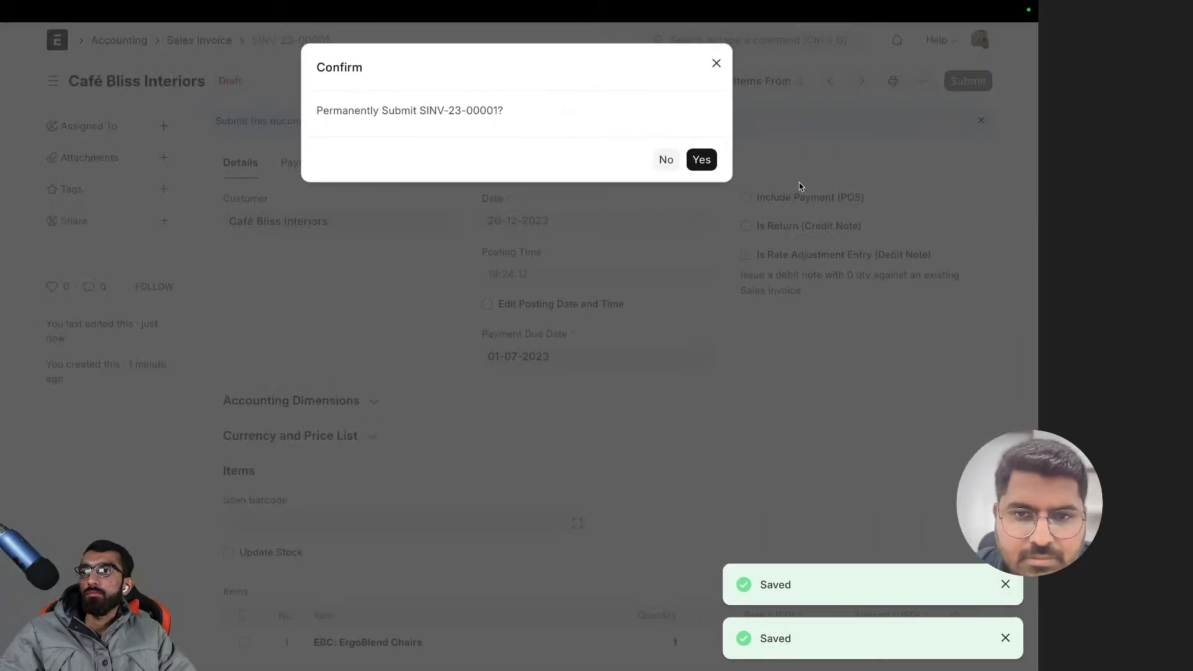
{"action": "left_click", "coordinate": [708, 153]}
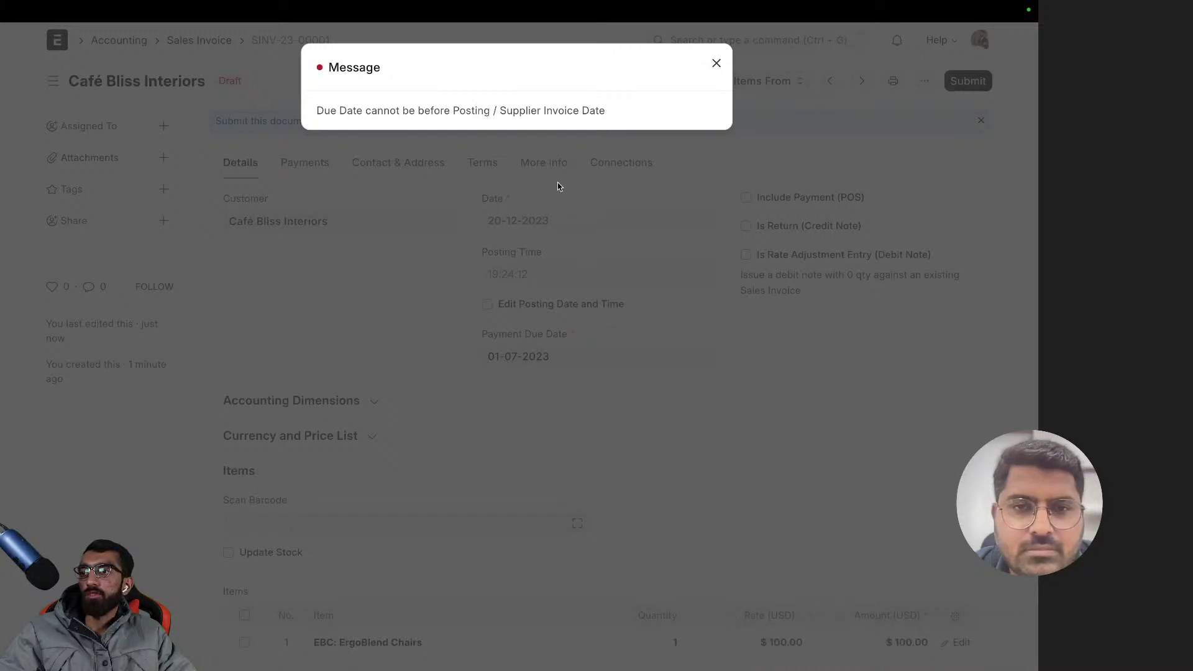
{"action": "left_click", "coordinate": [559, 238]}
- Enable Edit Posting Date and Time and set the invoice date to 01-07-2023
{"action": "left_click", "coordinate": [546, 304]}
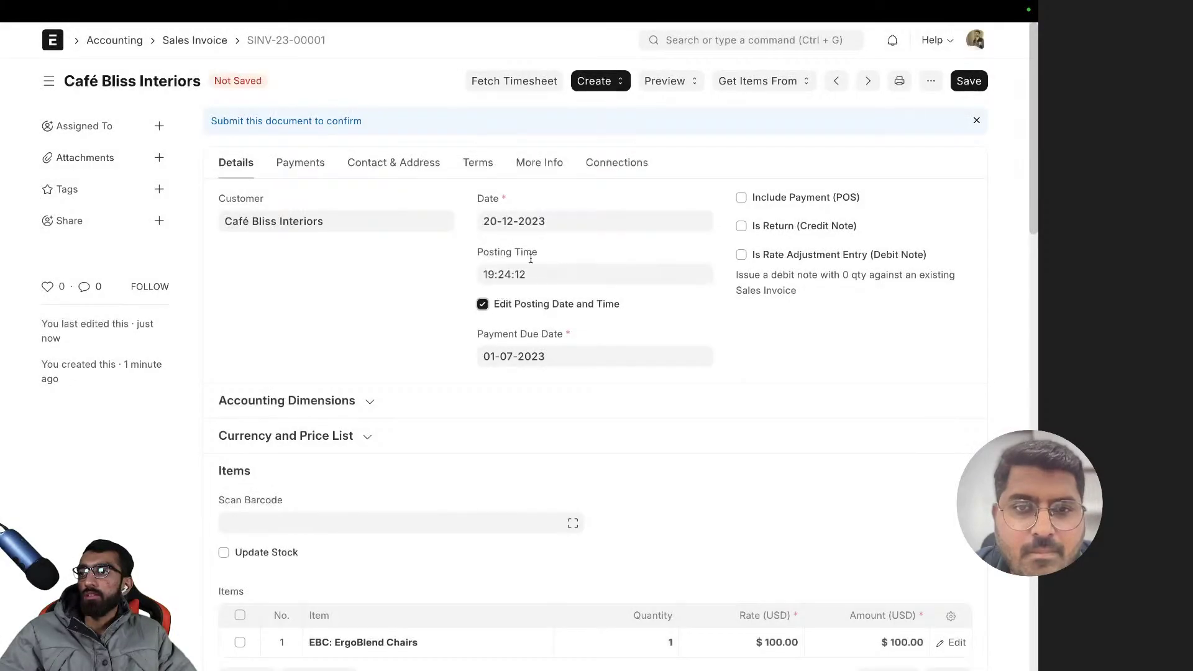
{"action": "left_click", "coordinate": [530, 222]}
{"action": "left_click", "coordinate": [494, 259]}
{"action": "left_click", "coordinate": [494, 259]}
{"action": "left_click", "coordinate": [492, 259]}
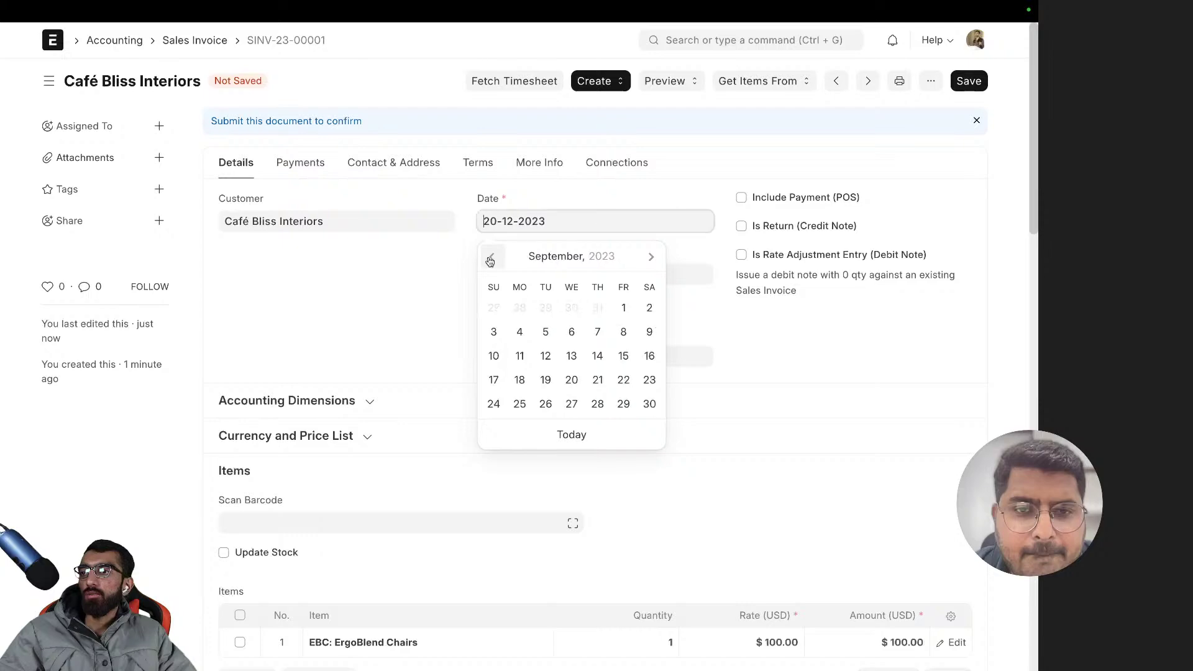
{"action": "left_click", "coordinate": [492, 260]}
{"action": "left_click", "coordinate": [491, 261]}
{"action": "left_click", "coordinate": [649, 309]}
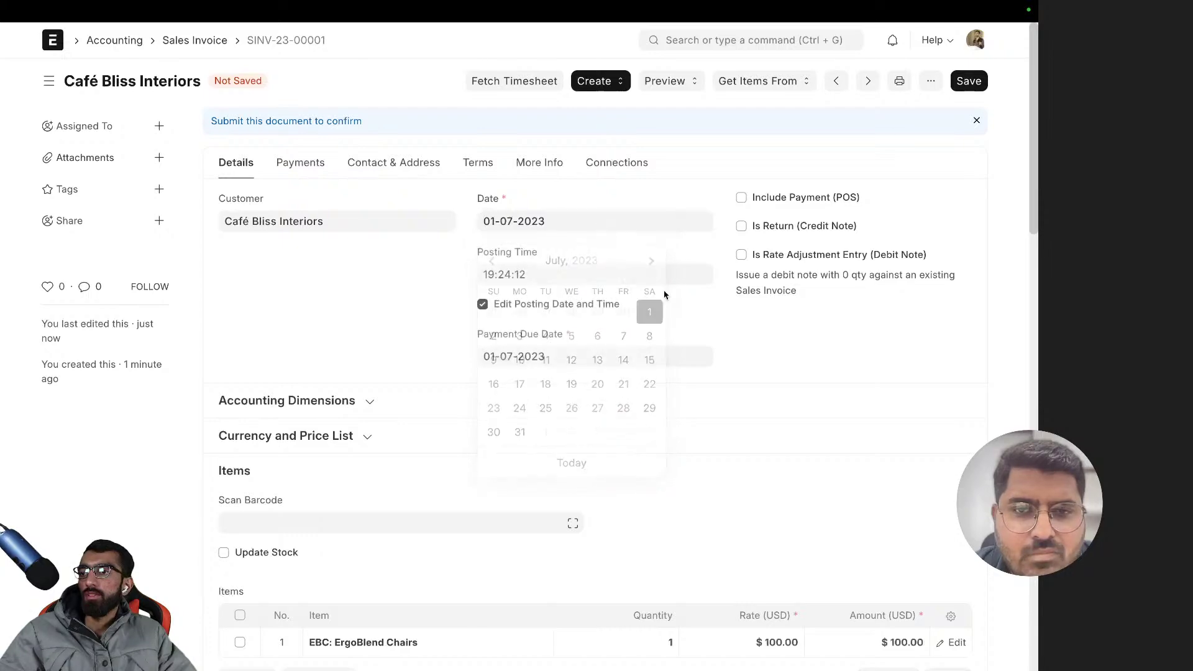
- Save and submit again; ERPNext rejects Sales - ZCF in an opening entry
{"action": "left_click", "coordinate": [975, 81]}
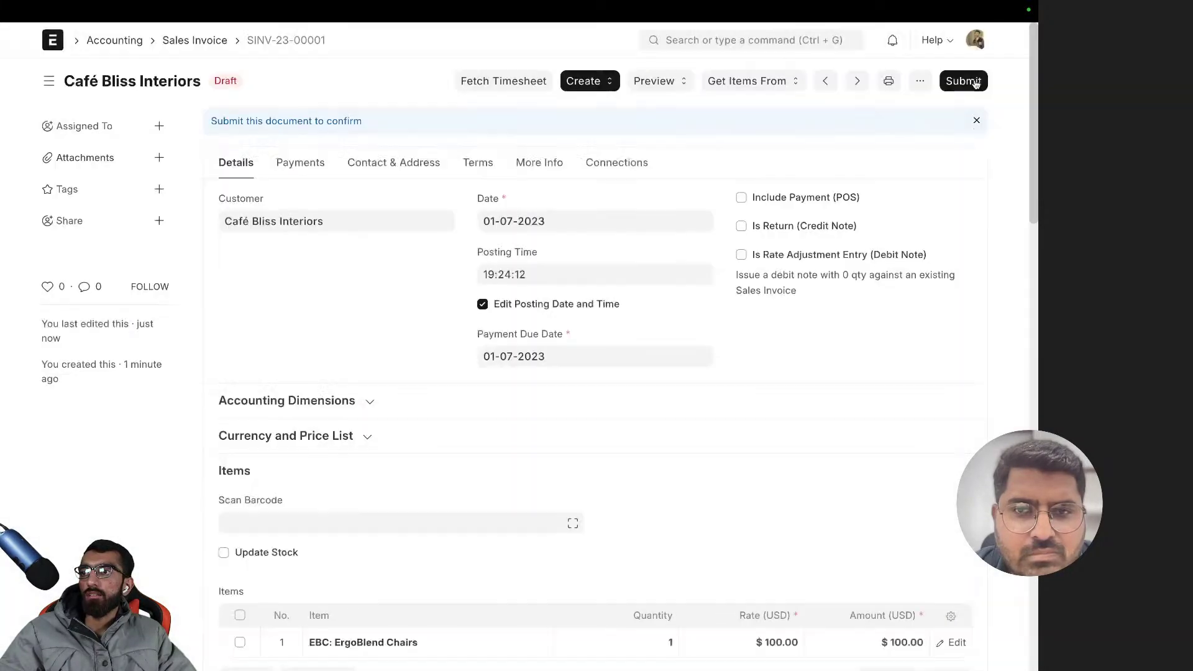
{"action": "left_click", "coordinate": [949, 84]}
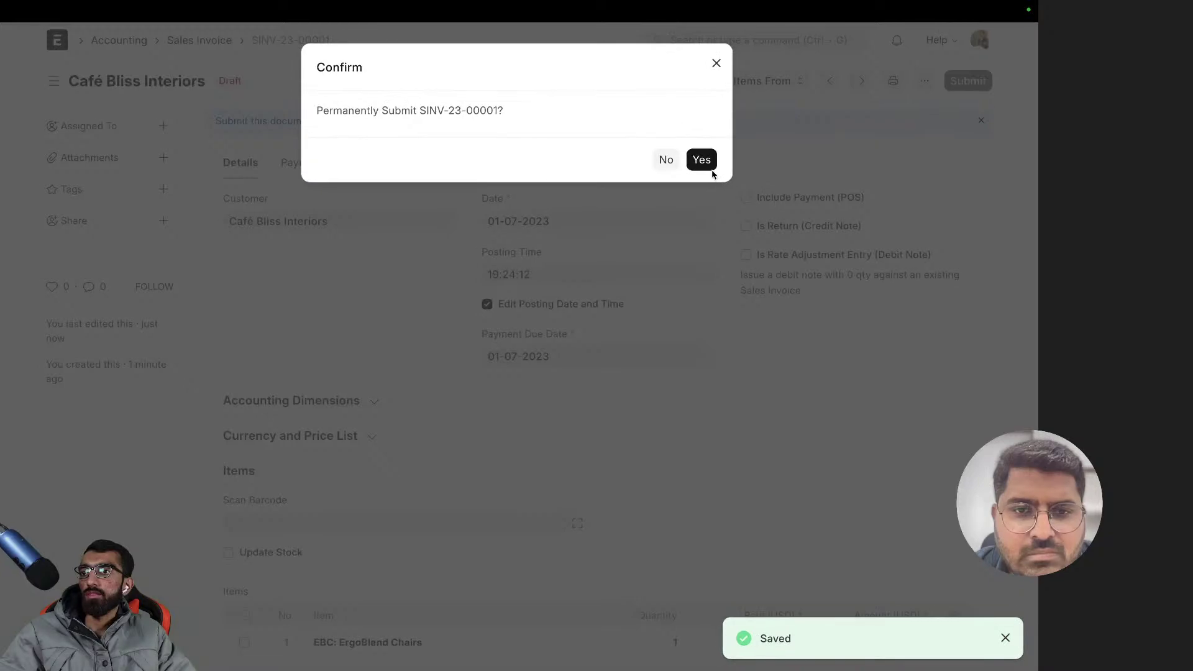
{"action": "left_click", "coordinate": [708, 163]}
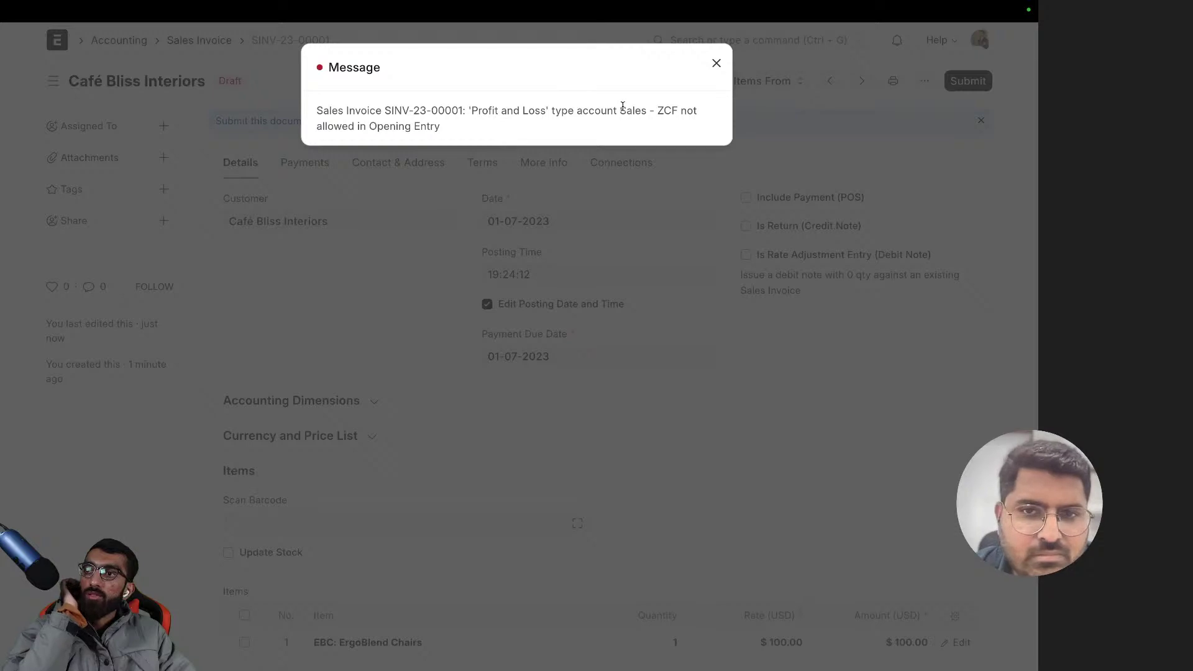
- Read through the Sales - ZCF error message and close it
{"action": "left_click_drag", "start_coordinate": [621, 109], "coordinate": [679, 110]}
{"action": "left_click", "coordinate": [681, 109]}
{"action": "left_click_drag", "start_coordinate": [441, 127], "coordinate": [321, 106]}
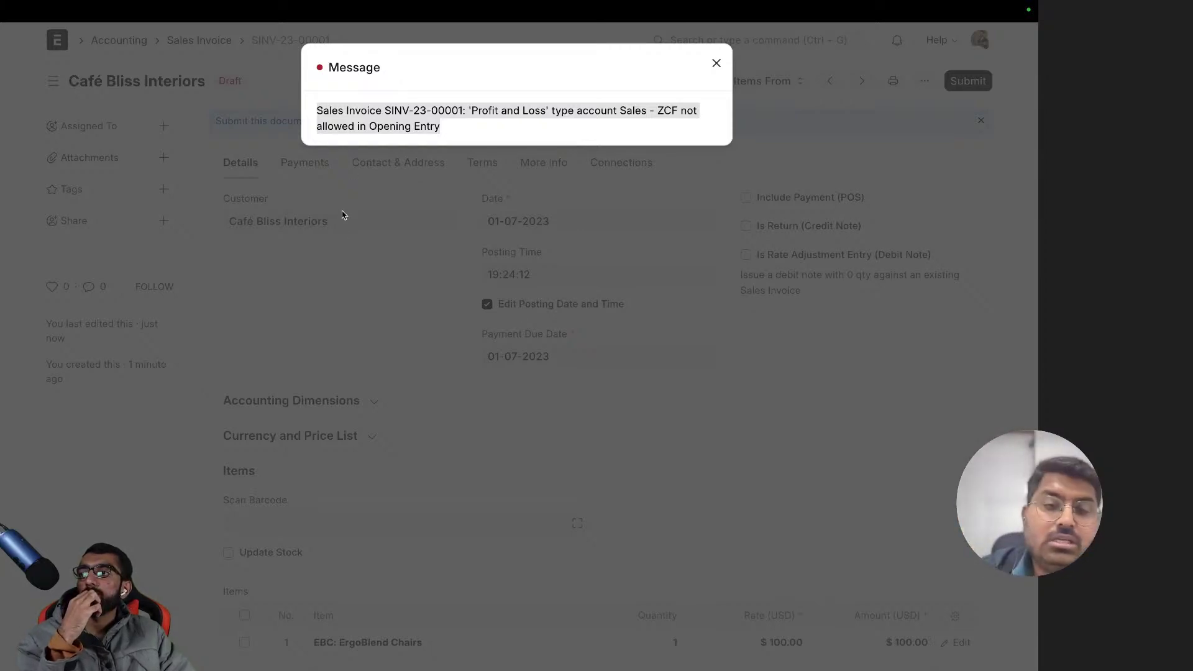
{"action": "left_click", "coordinate": [339, 261]}
- Change the ErgoBlend Chairs income account from Sales - ZCF to Temporary Opening - ZCF
{"action": "scroll", "coordinate": [962, 296], "scroll_direction": "down", "scroll_amount": 5}
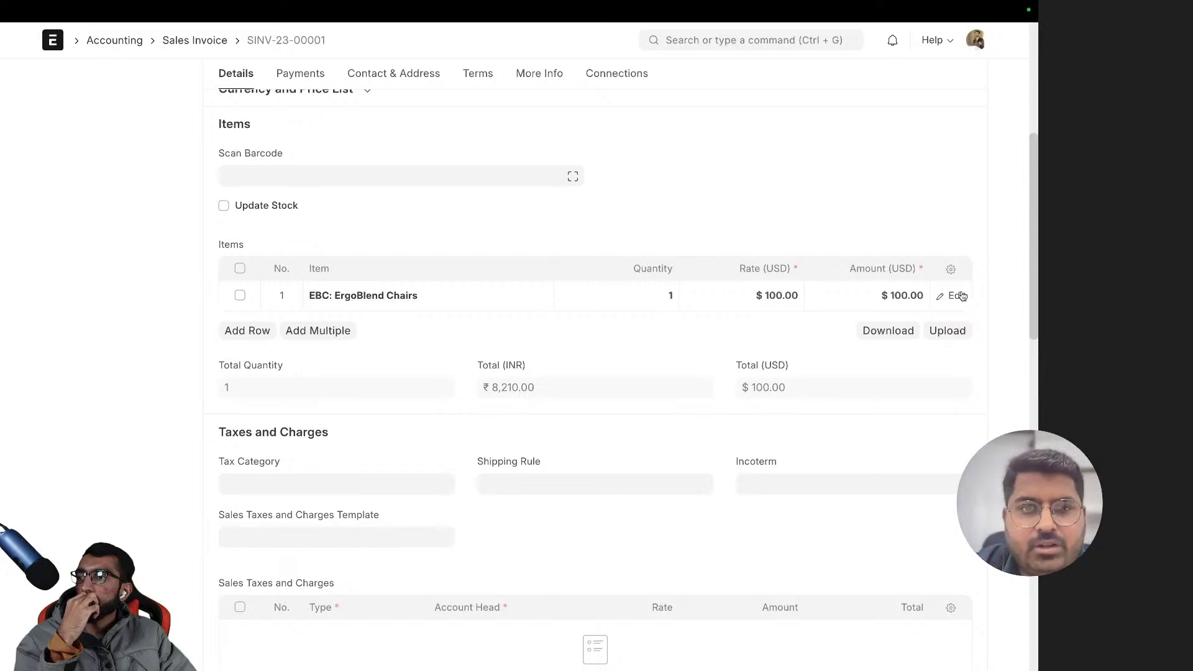
{"action": "left_click", "coordinate": [957, 296]}
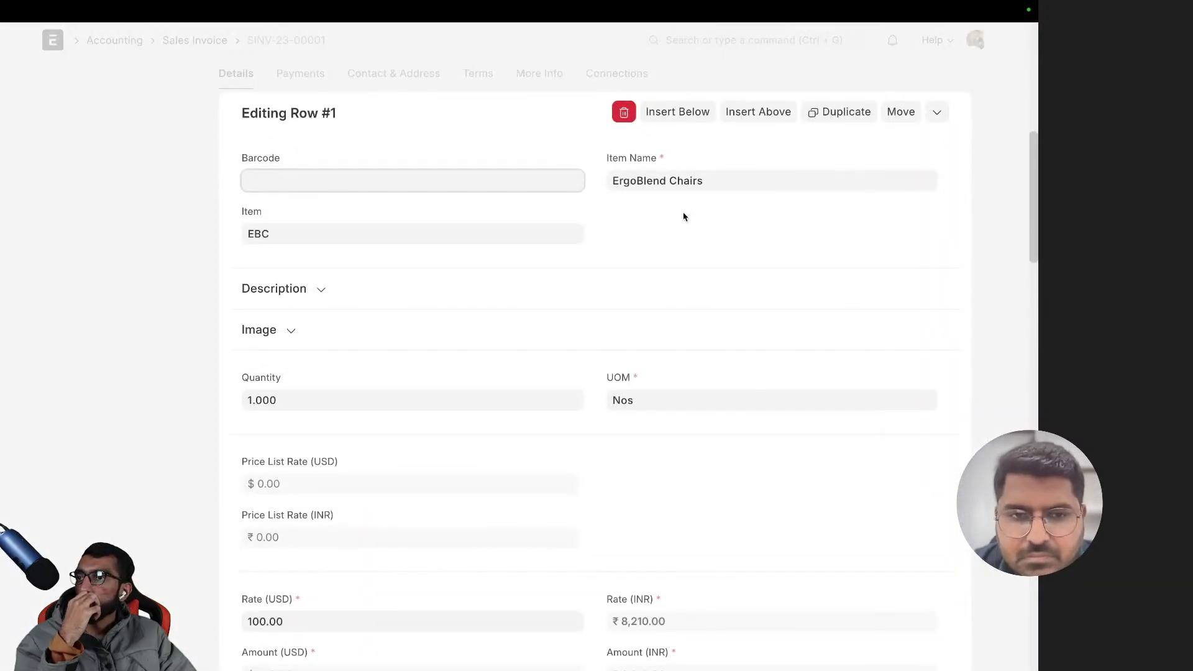
{"action": "scroll", "coordinate": [681, 292], "scroll_direction": "down", "scroll_amount": 10}
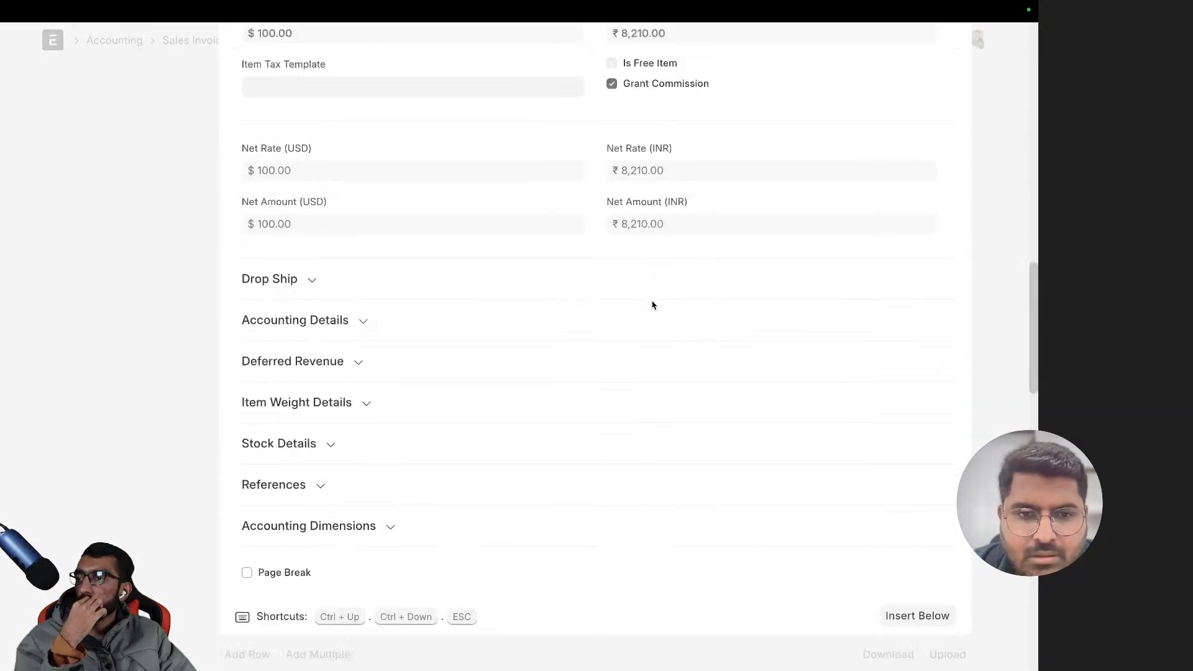
{"action": "left_click", "coordinate": [367, 503]}
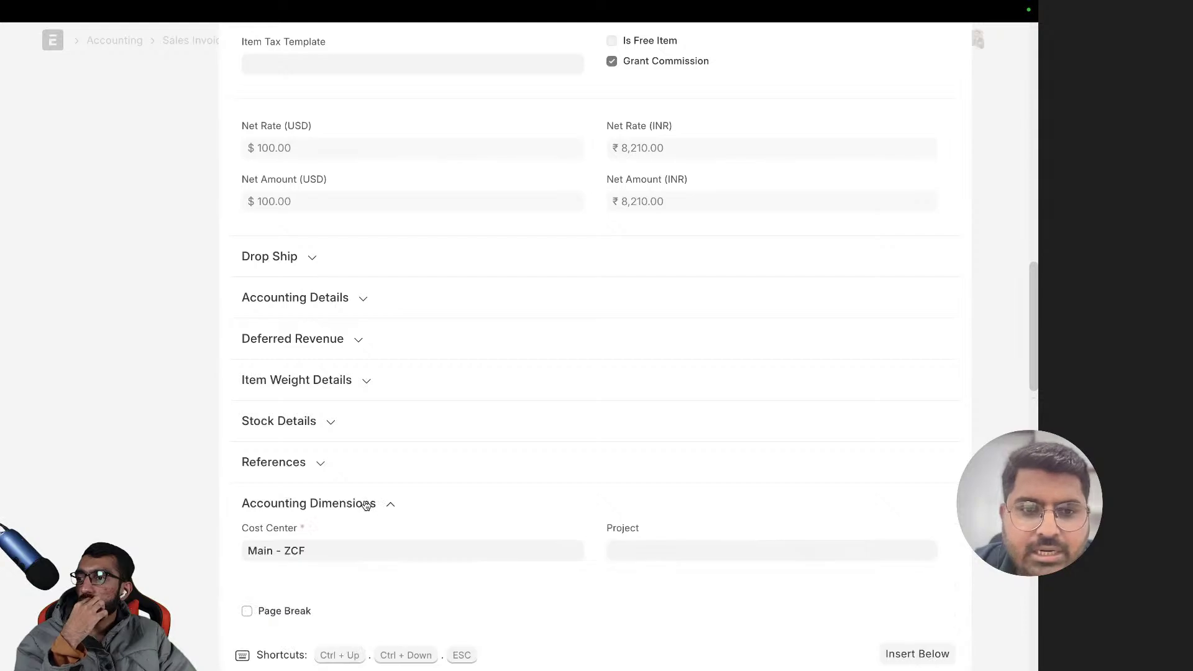
{"action": "left_click", "coordinate": [367, 504]}
{"action": "left_click", "coordinate": [339, 301]}
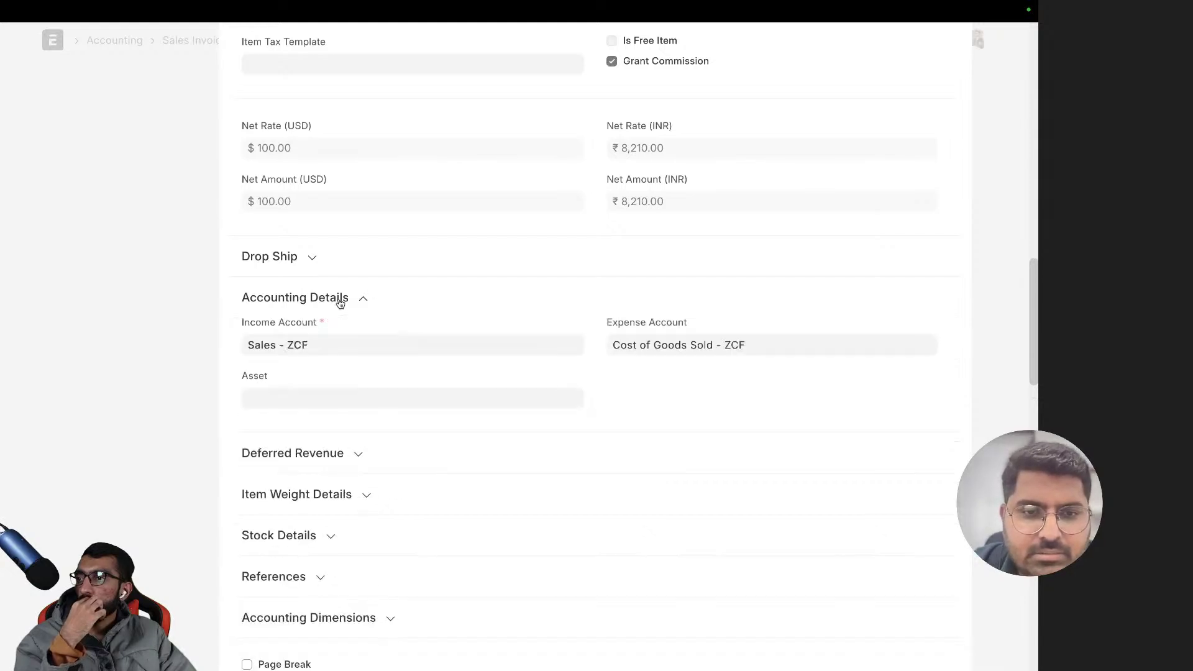
{"action": "left_click", "coordinate": [335, 336]}
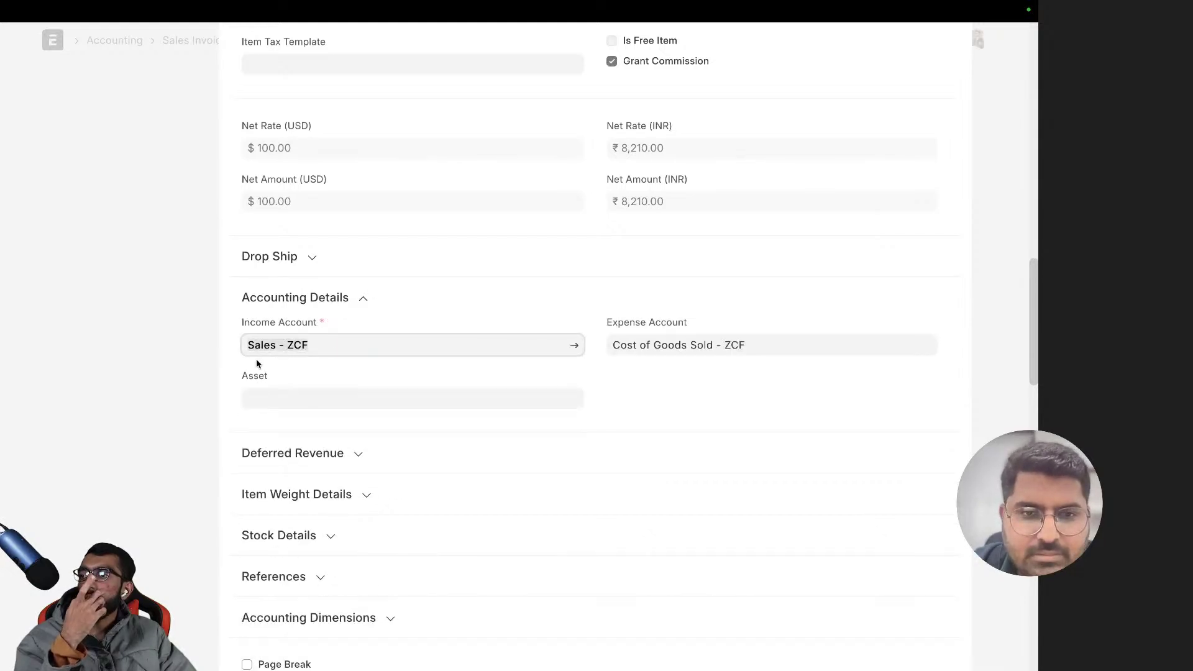
{"action": "key", "text": "BackSpace"}
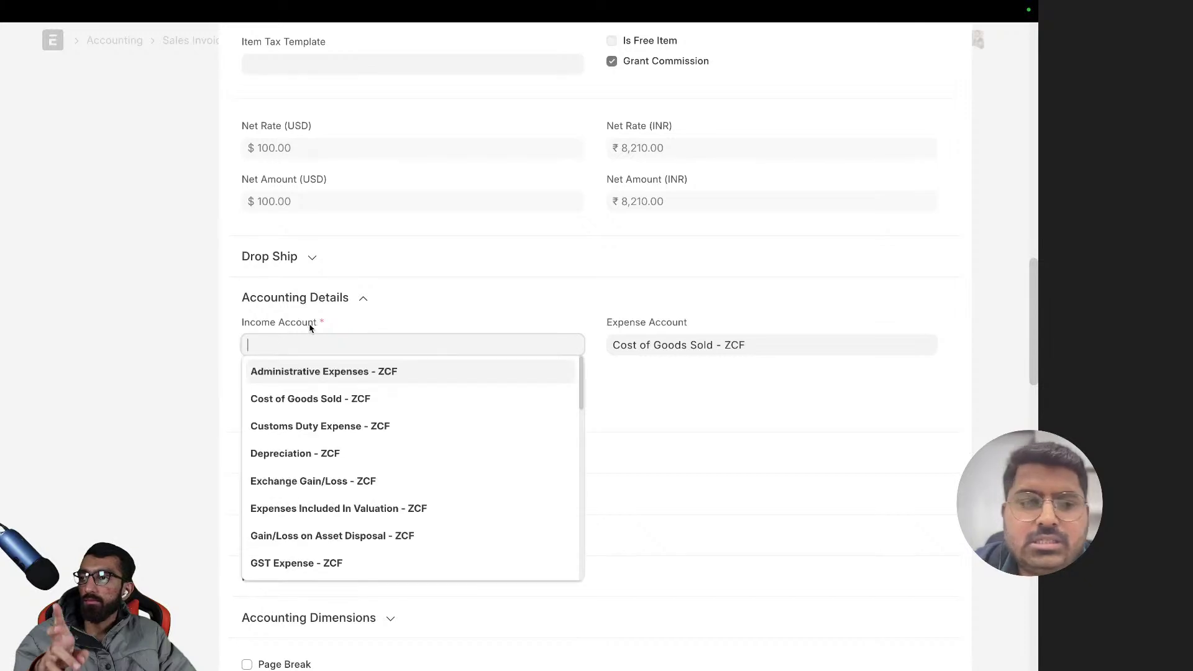
{"action": "scroll", "coordinate": [340, 410], "scroll_direction": "down", "scroll_amount": 10}
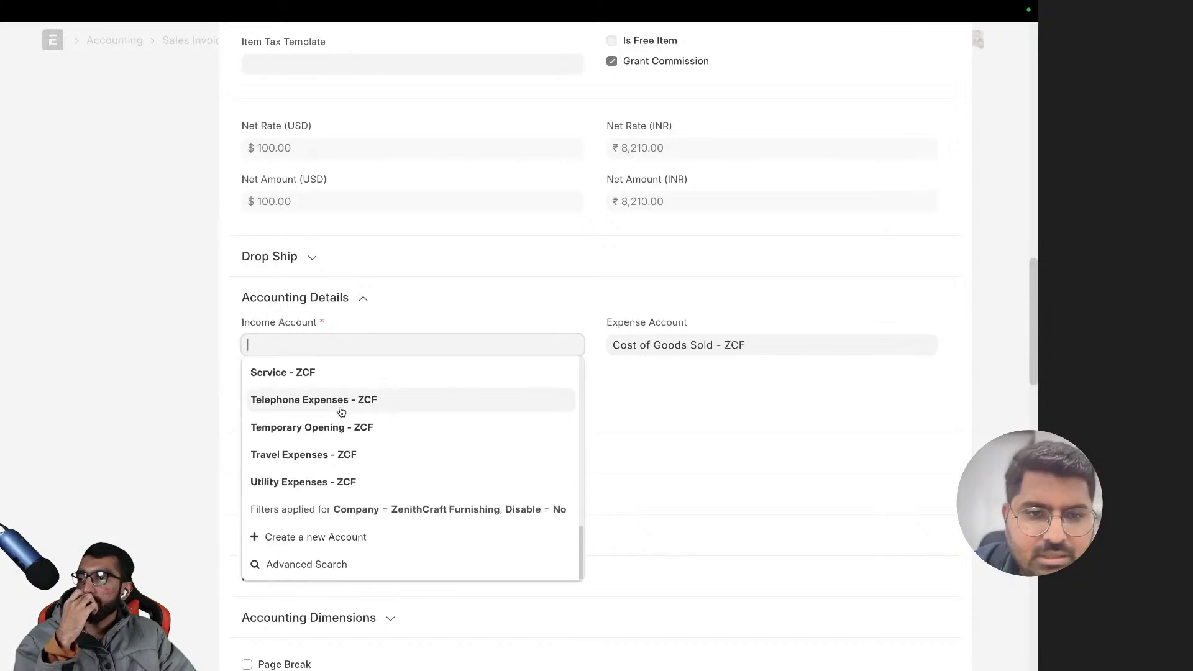
{"action": "scroll", "coordinate": [341, 411], "scroll_direction": "up", "scroll_amount": 5}
{"action": "scroll", "coordinate": [341, 411], "scroll_direction": "down", "scroll_amount": 5}
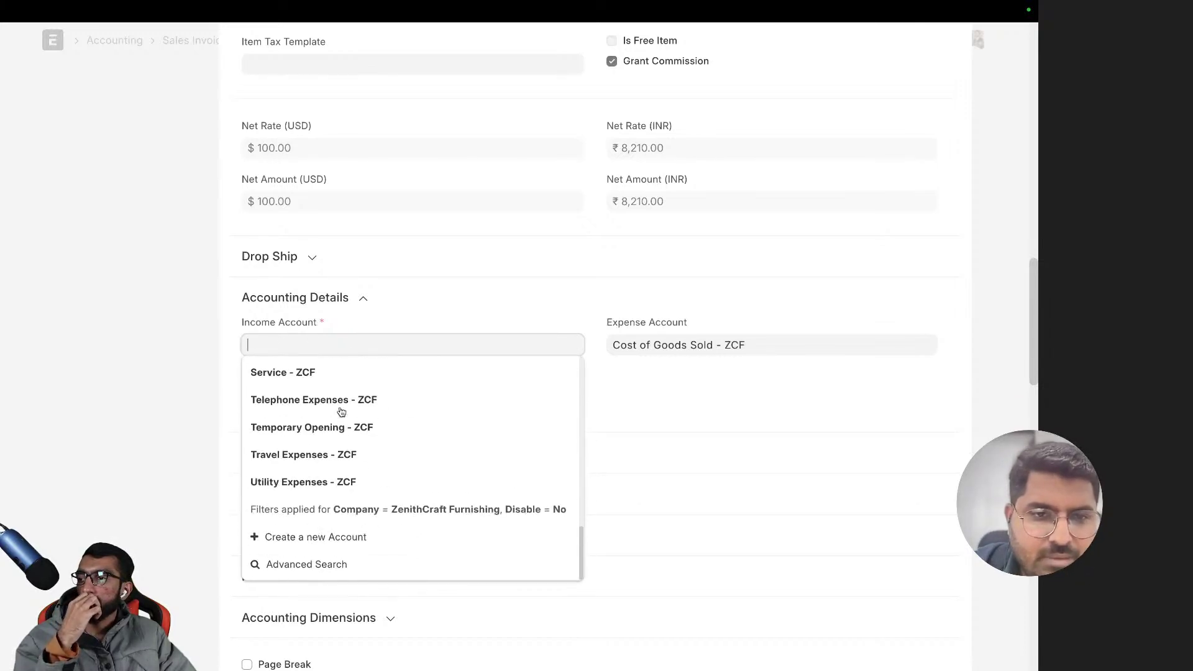
{"action": "scroll", "coordinate": [360, 451], "scroll_direction": "up", "scroll_amount": 2}
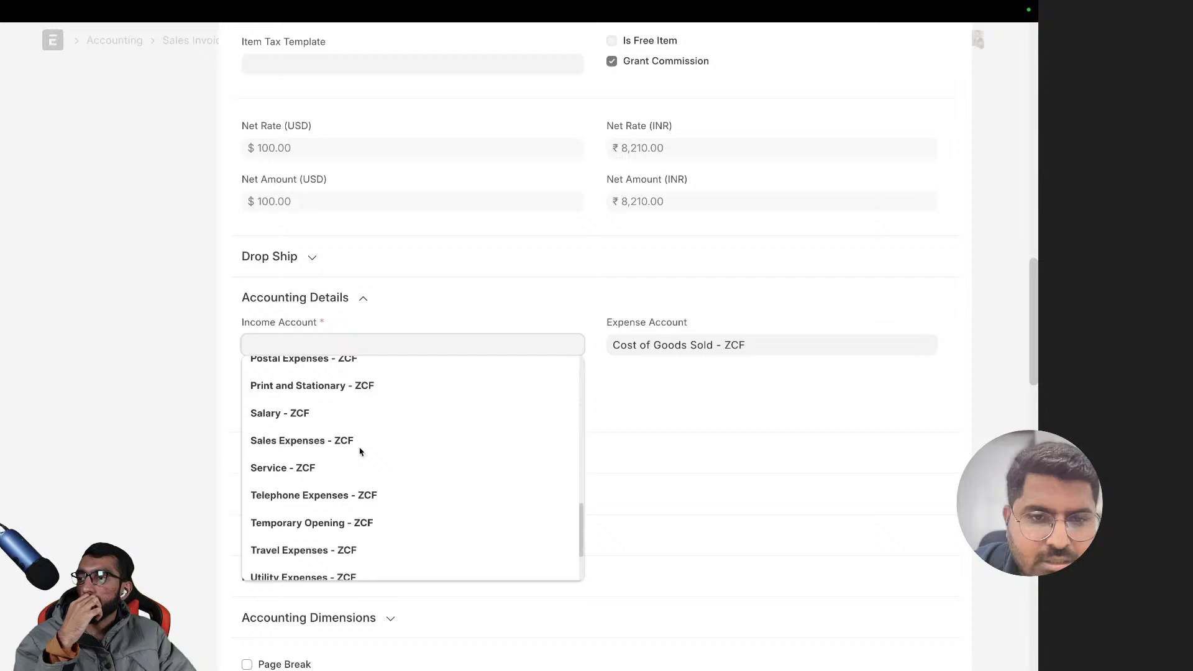
{"action": "left_click", "coordinate": [339, 531]}
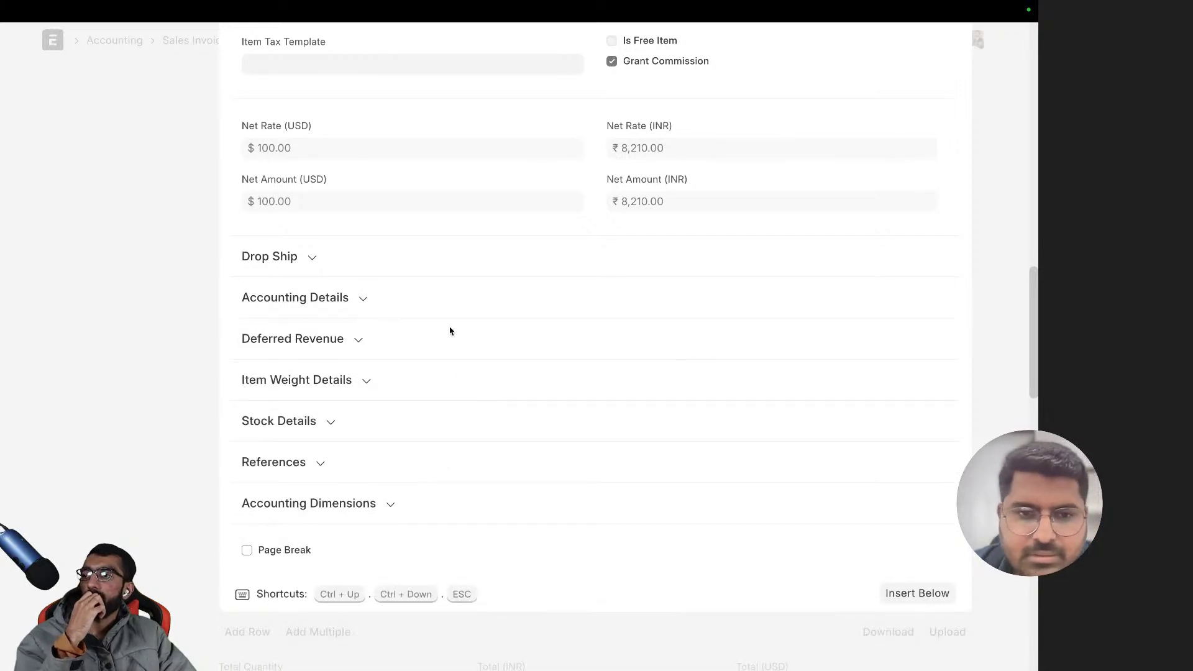
- Clear the item's expense account, expand Drop Ship, and return to the invoice form
{"action": "left_click", "coordinate": [341, 306]}
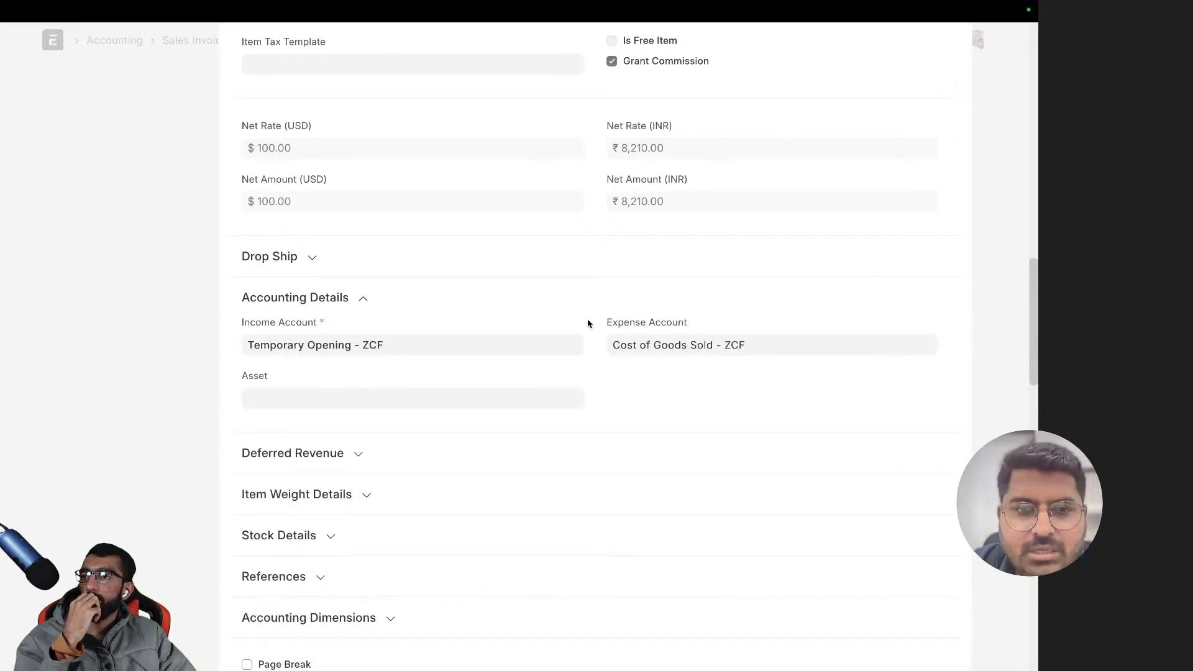
{"action": "left_click", "coordinate": [688, 353]}
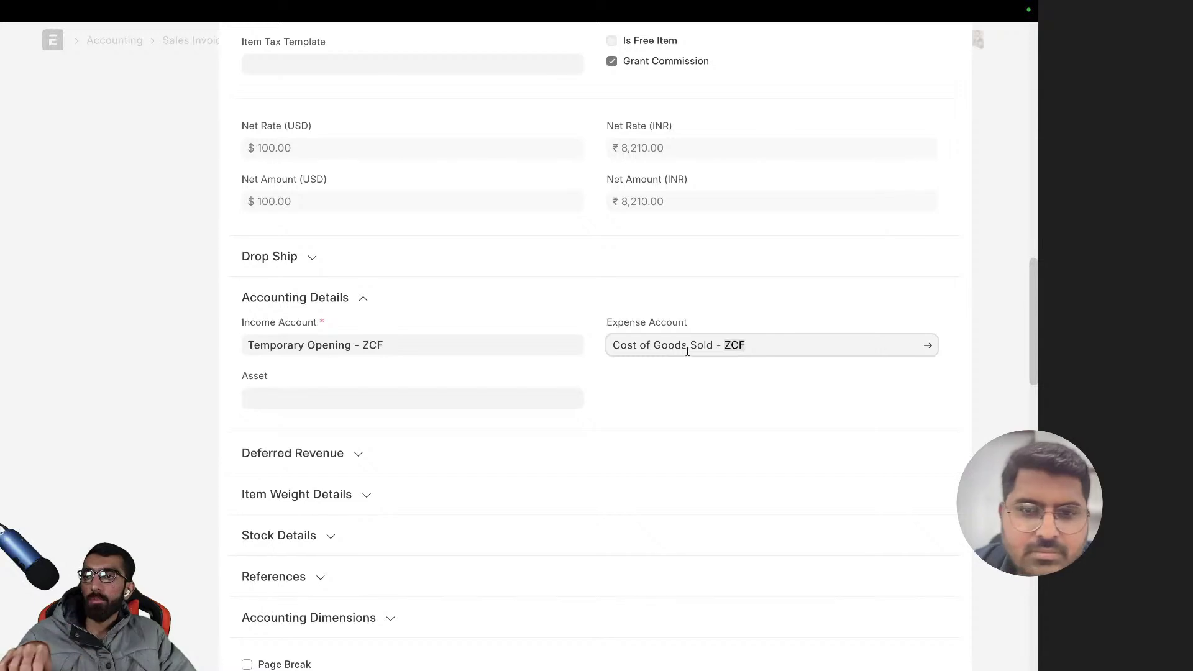
{"action": "key", "text": "ctrl+a"}
{"action": "key", "text": "BackSpace"}
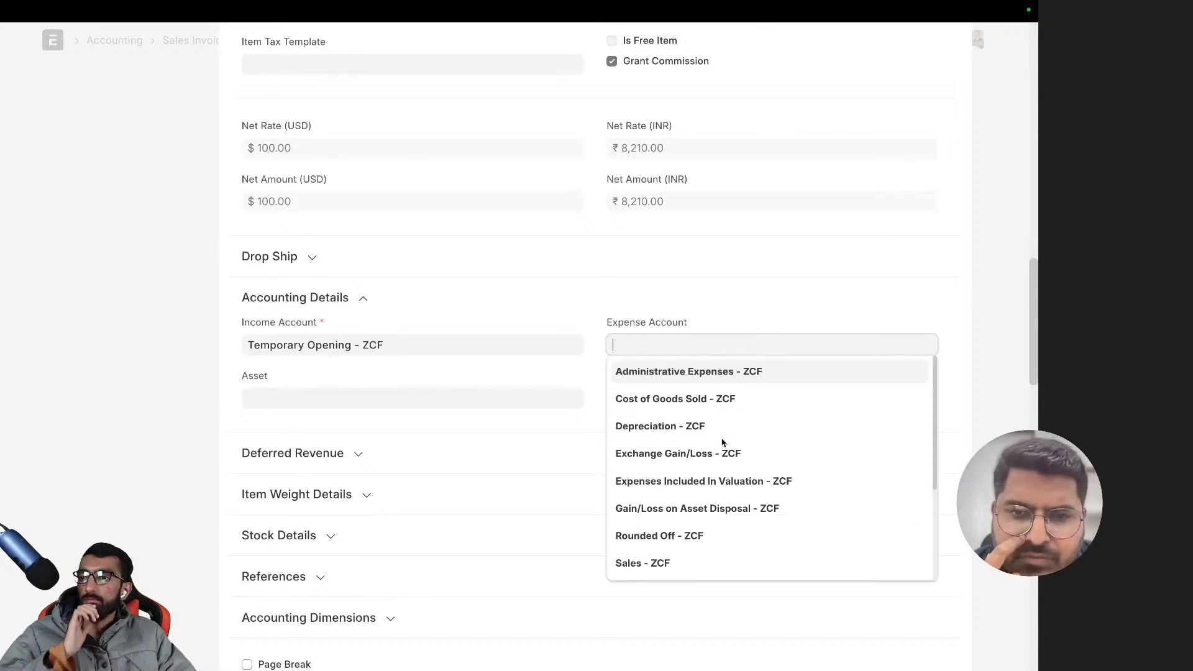
{"action": "scroll", "coordinate": [721, 441], "scroll_direction": "down", "scroll_amount": 3}
{"action": "scroll", "coordinate": [723, 445], "scroll_direction": "up", "scroll_amount": 3}
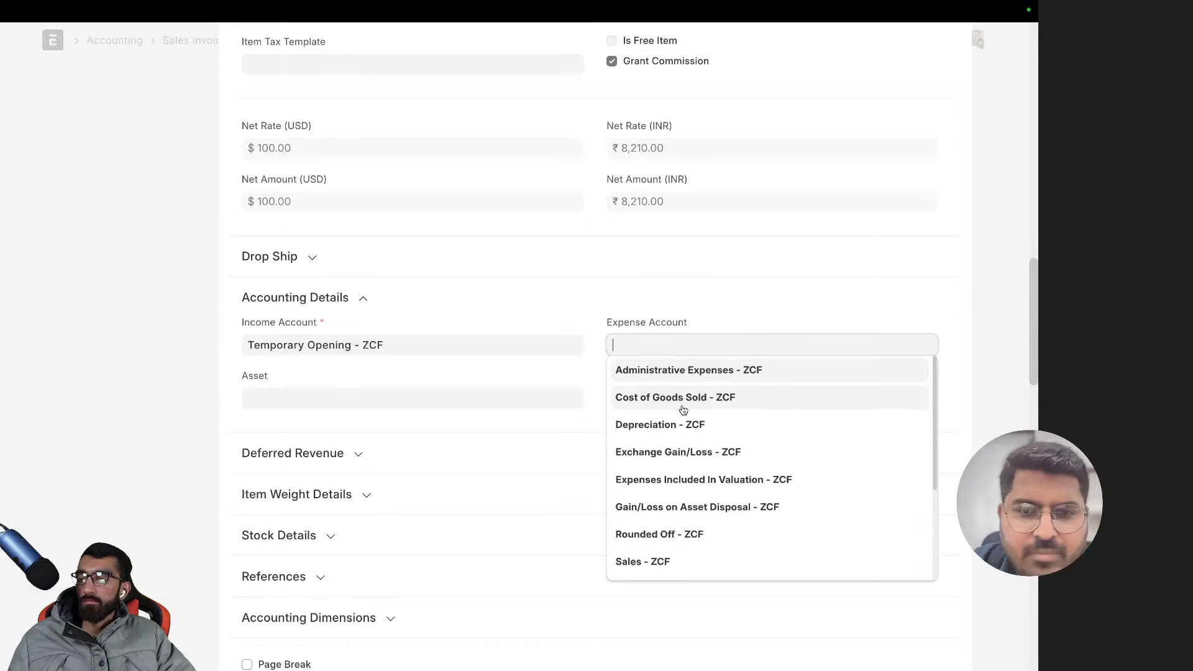
{"action": "scroll", "coordinate": [686, 402], "scroll_direction": "down", "scroll_amount": 3}
{"action": "left_click", "coordinate": [659, 284]}
{"action": "left_click", "coordinate": [705, 275]}
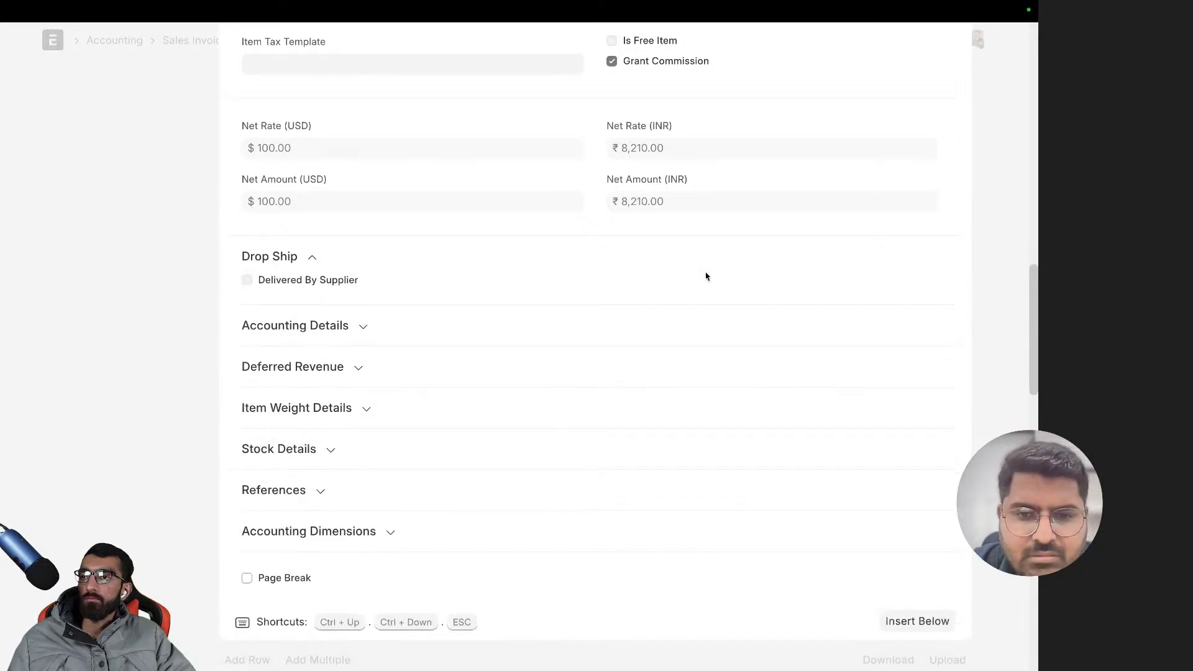
{"action": "left_click", "coordinate": [987, 285]}
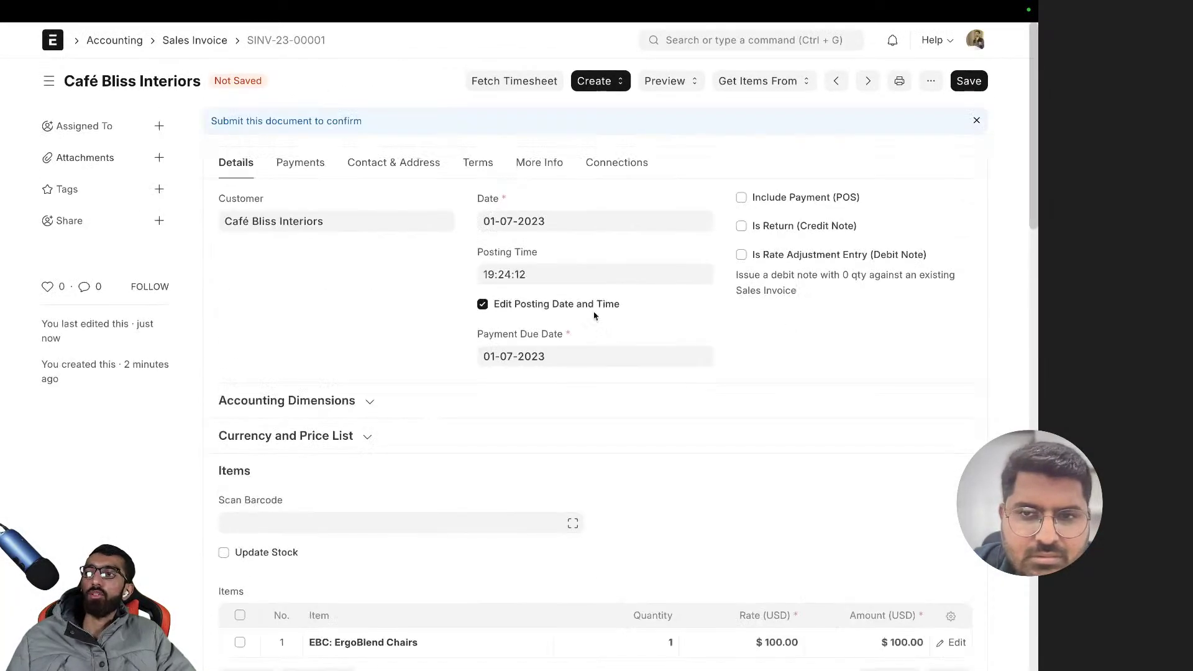
- Save SINV-23-00001 and confirm its permanent submission, leaving it Overdue at ₹8,210.00
{"action": "left_click", "coordinate": [968, 82]}
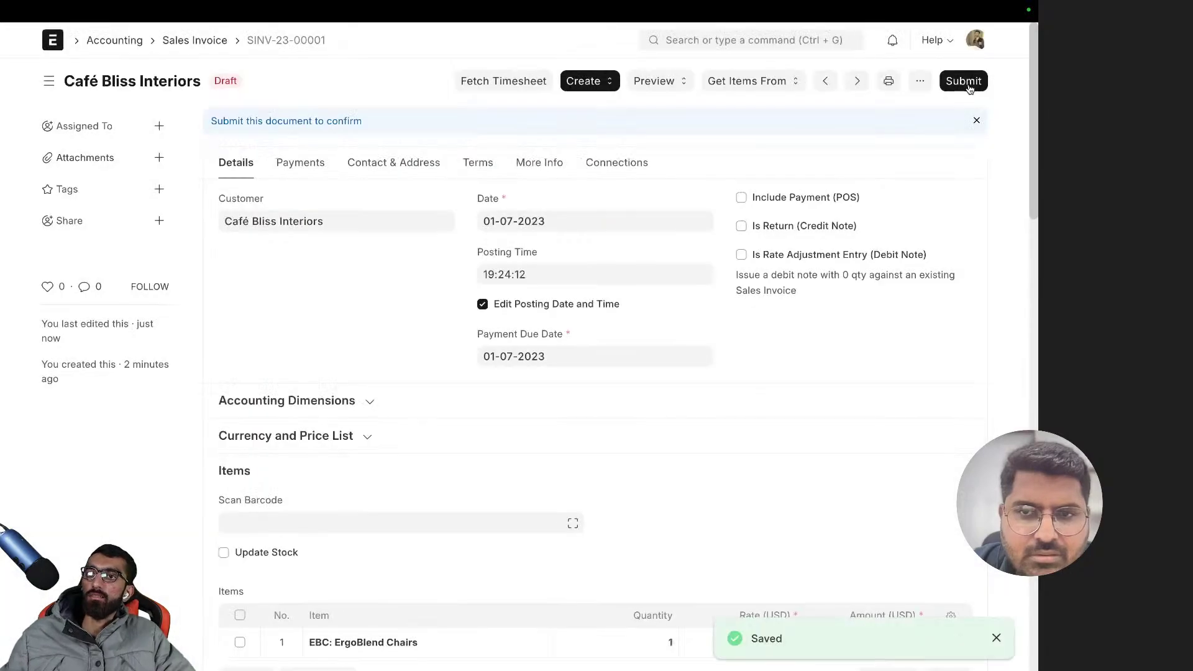
{"action": "left_click", "coordinate": [964, 82]}
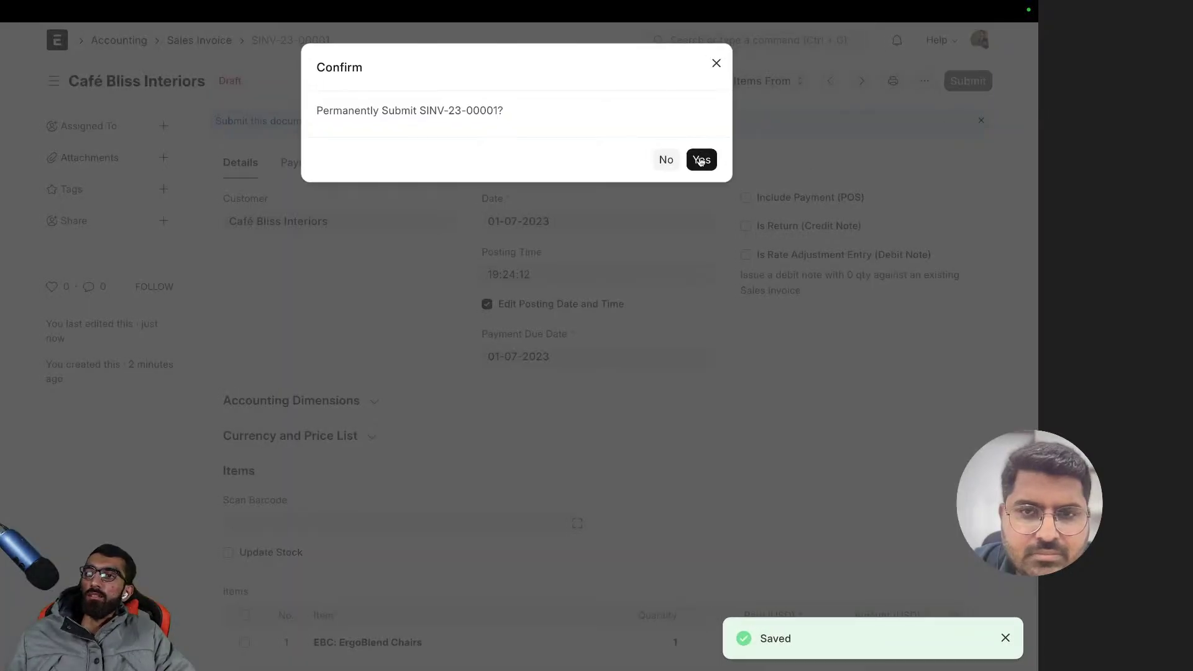
{"action": "left_click", "coordinate": [699, 157]}
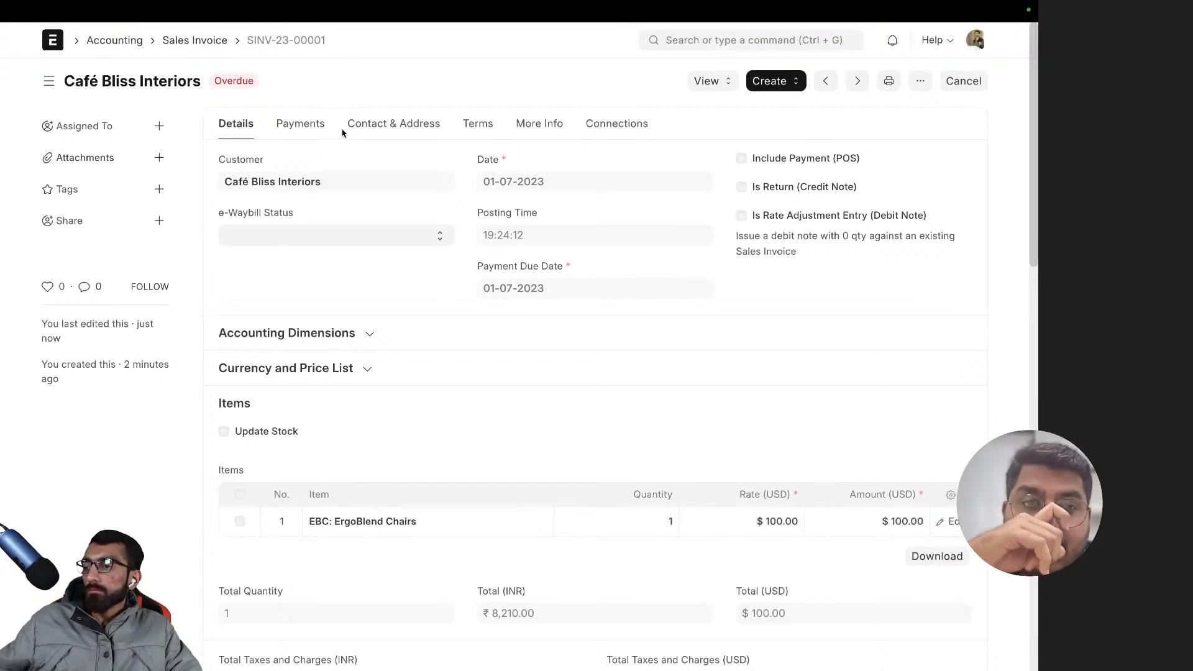
{"action": "scroll", "coordinate": [345, 134], "scroll_direction": "down", "scroll_amount": 1}
{"action": "scroll", "coordinate": [349, 136], "scroll_direction": "up", "scroll_amount": 1}
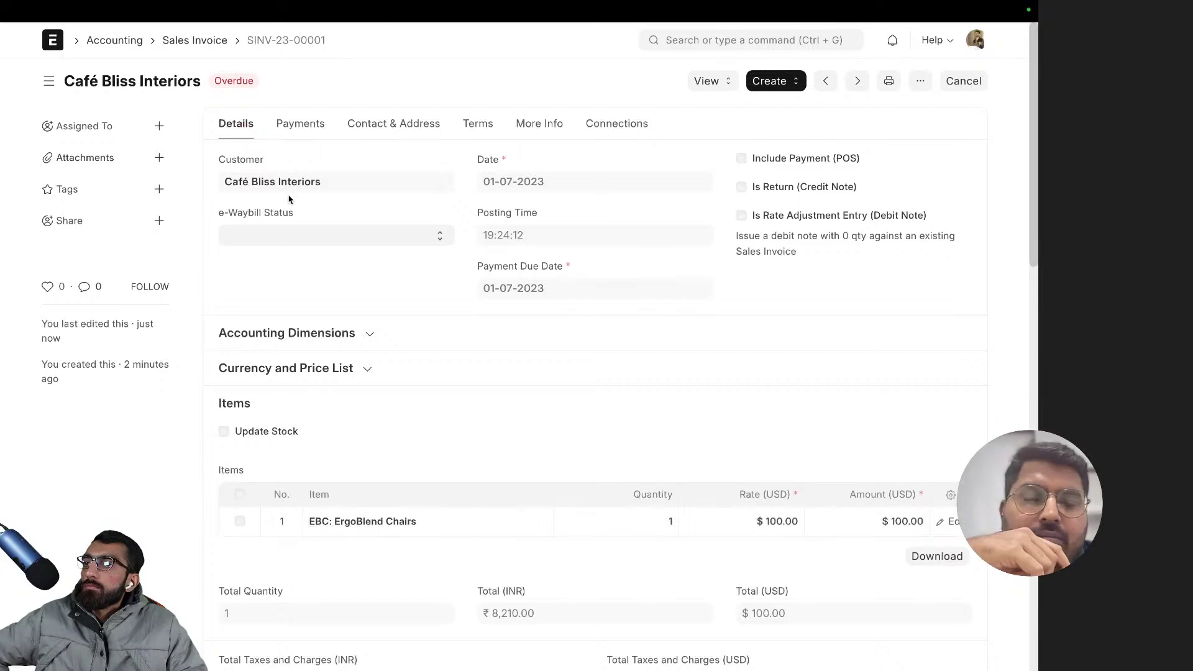
- Open the Chart of Accounts via search 'chart of ac' and expand all accounts
{"action": "left_click", "coordinate": [729, 46]}
{"action": "type", "text": "chart of acc"}
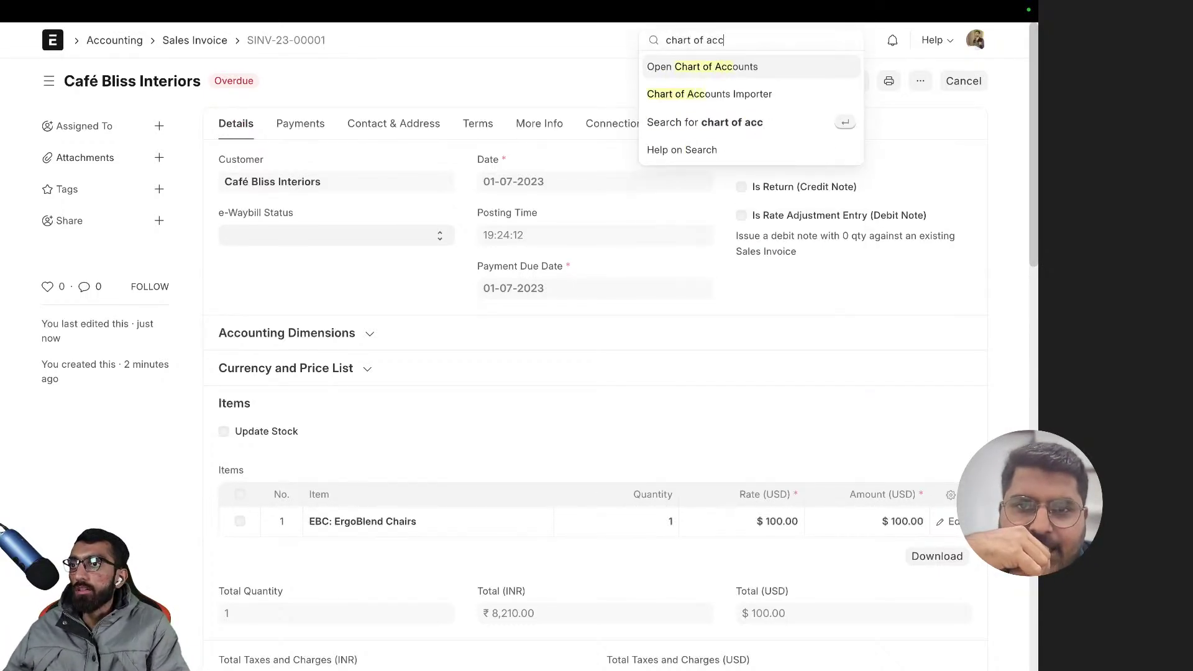
{"action": "key", "text": "Return"}
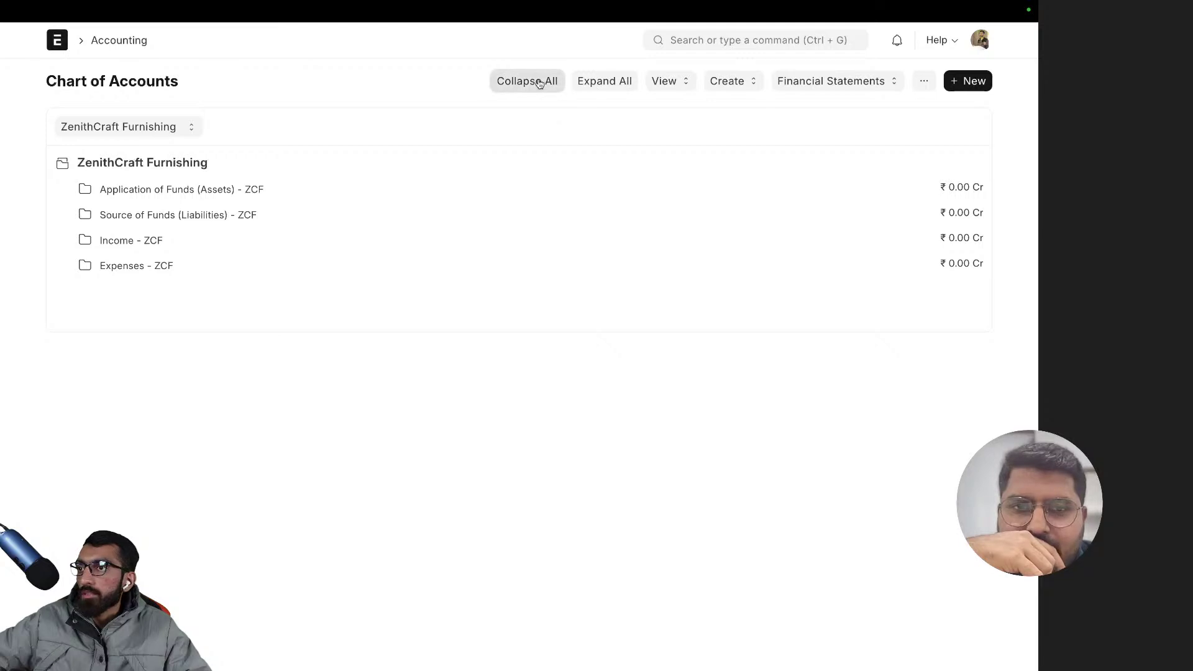
{"action": "left_click", "coordinate": [604, 81]}
{"action": "scroll", "coordinate": [350, 280], "scroll_direction": "down", "scroll_amount": 1}
{"action": "scroll", "coordinate": [350, 280], "scroll_direction": "down", "scroll_amount": 3}
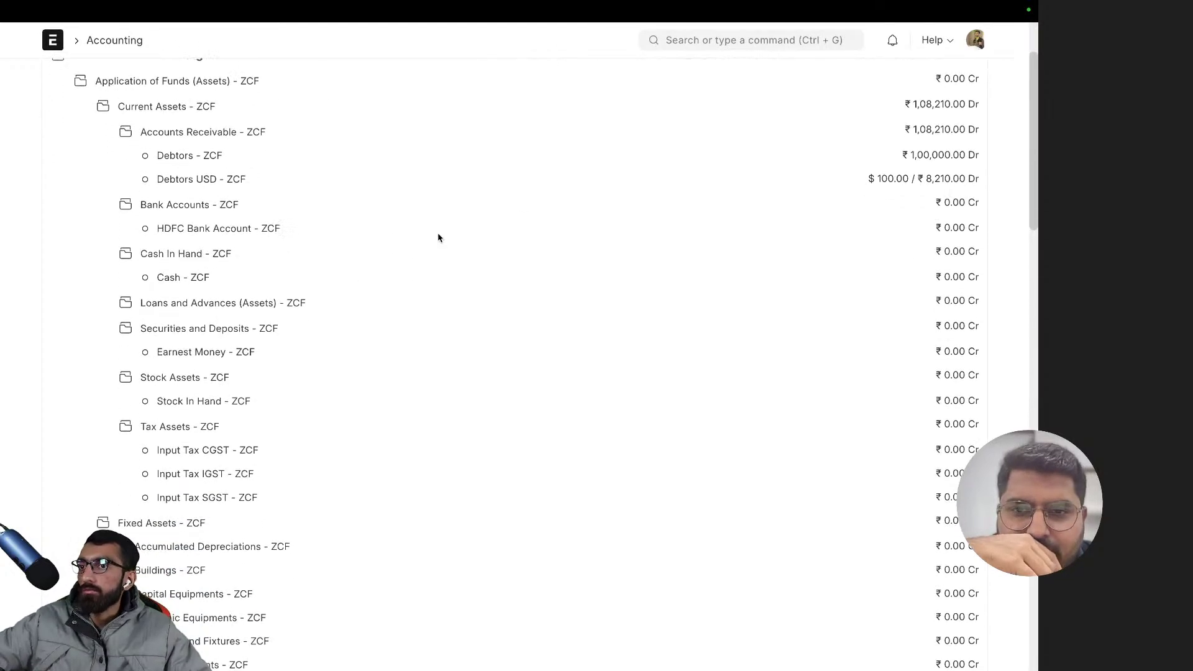
{"action": "scroll", "coordinate": [905, 232], "scroll_direction": "down", "scroll_amount": 10}
{"action": "scroll", "coordinate": [906, 230], "scroll_direction": "up", "scroll_amount": 5}
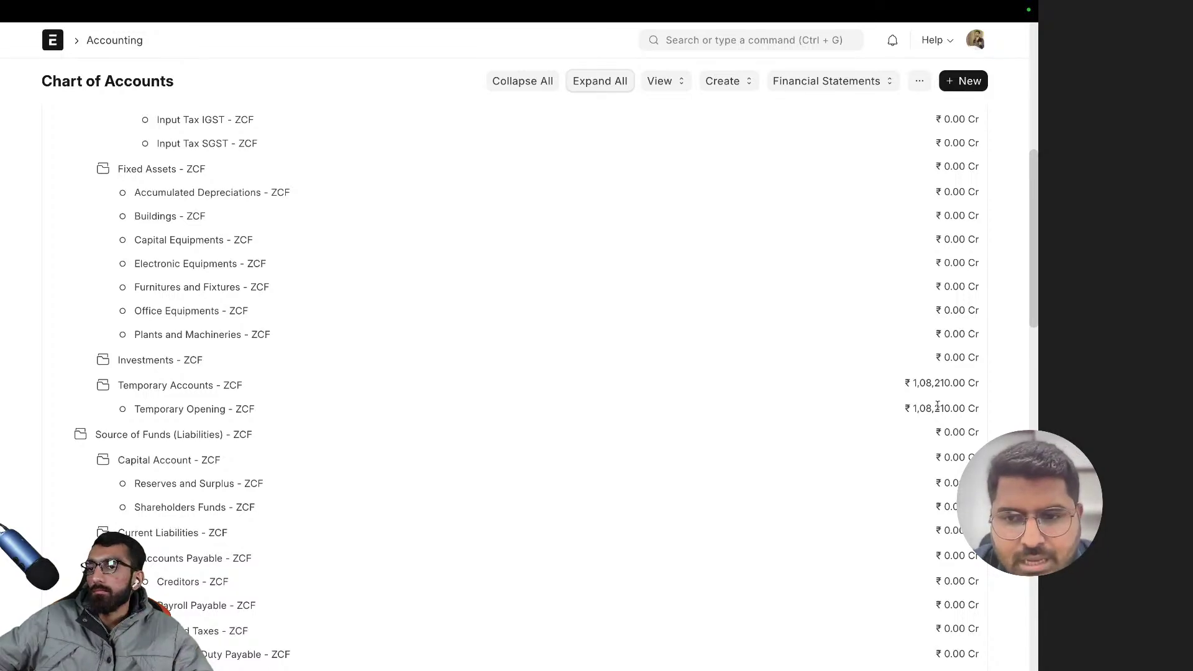
- Highlight the Temporary Opening account balance for review
{"action": "left_click_drag", "start_coordinate": [933, 408], "coordinate": [915, 406]}
{"action": "left_click", "coordinate": [915, 406]}
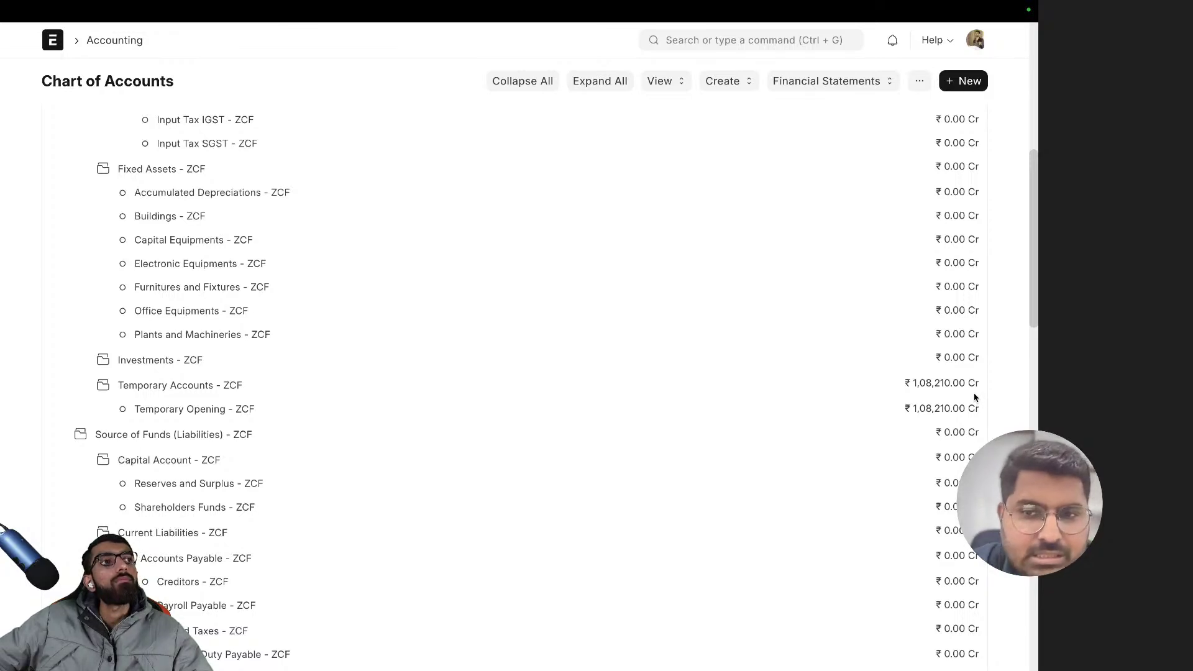
{"action": "left_click_drag", "start_coordinate": [979, 409], "coordinate": [896, 410]}
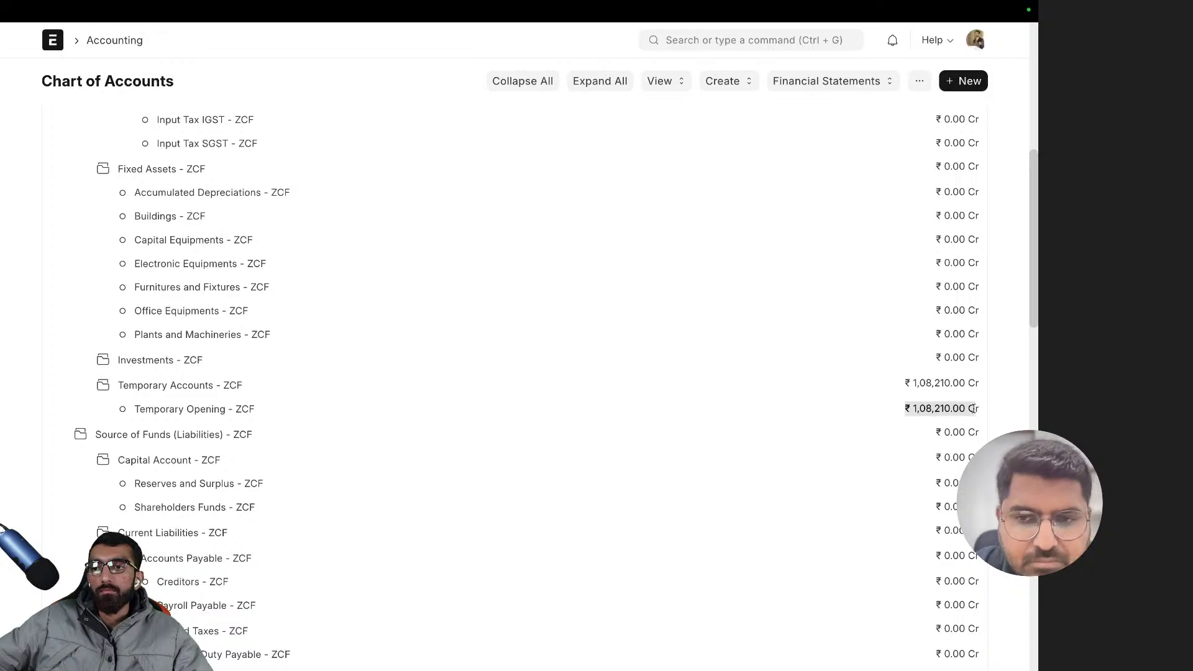
{"action": "left_click", "coordinate": [1008, 407]}
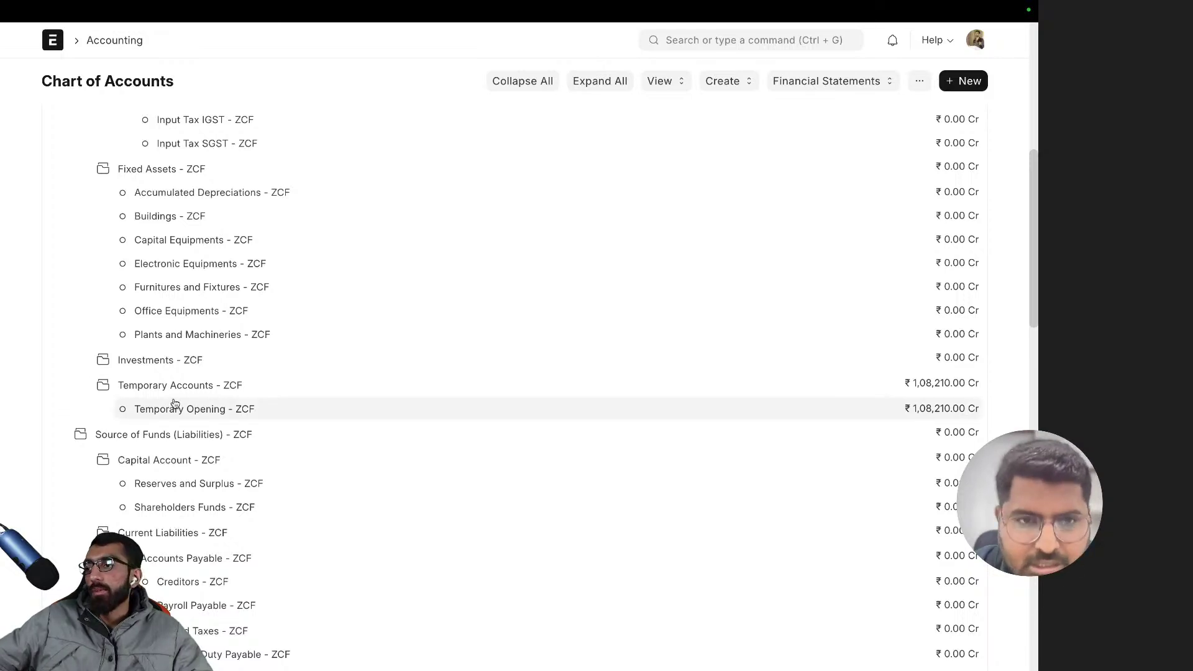
- Select Debtors USD and review its $100.00 / ₹8,210.00 balance
{"action": "scroll", "coordinate": [205, 398], "scroll_direction": "up", "scroll_amount": 8}
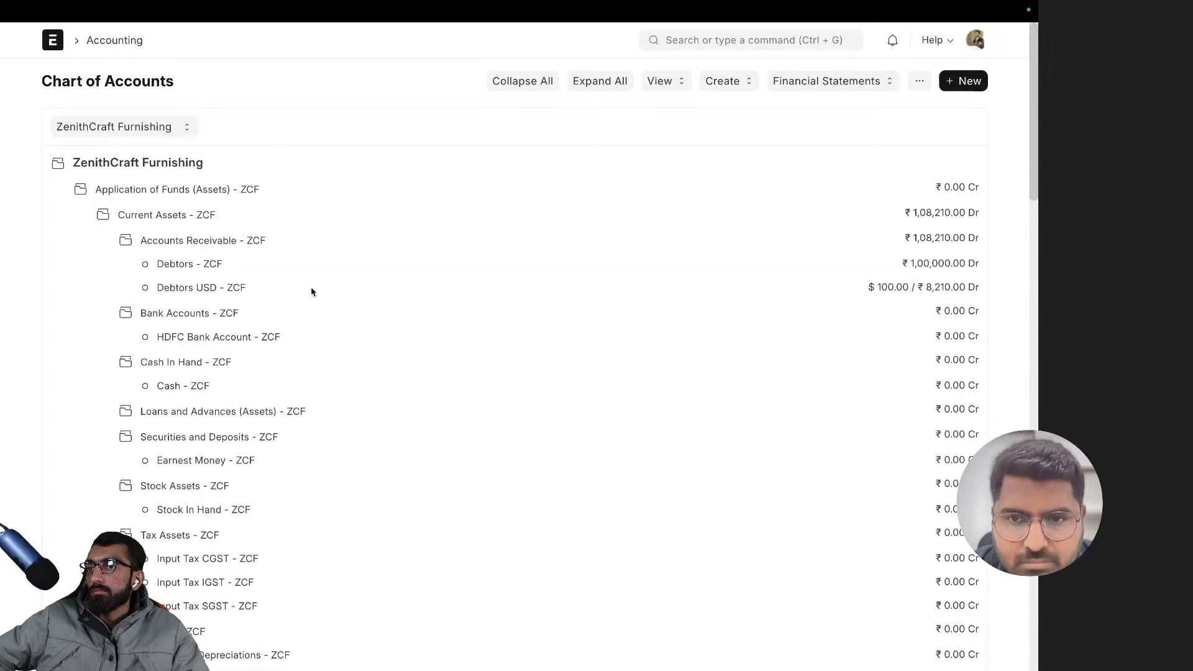
{"action": "left_click", "coordinate": [205, 287]}
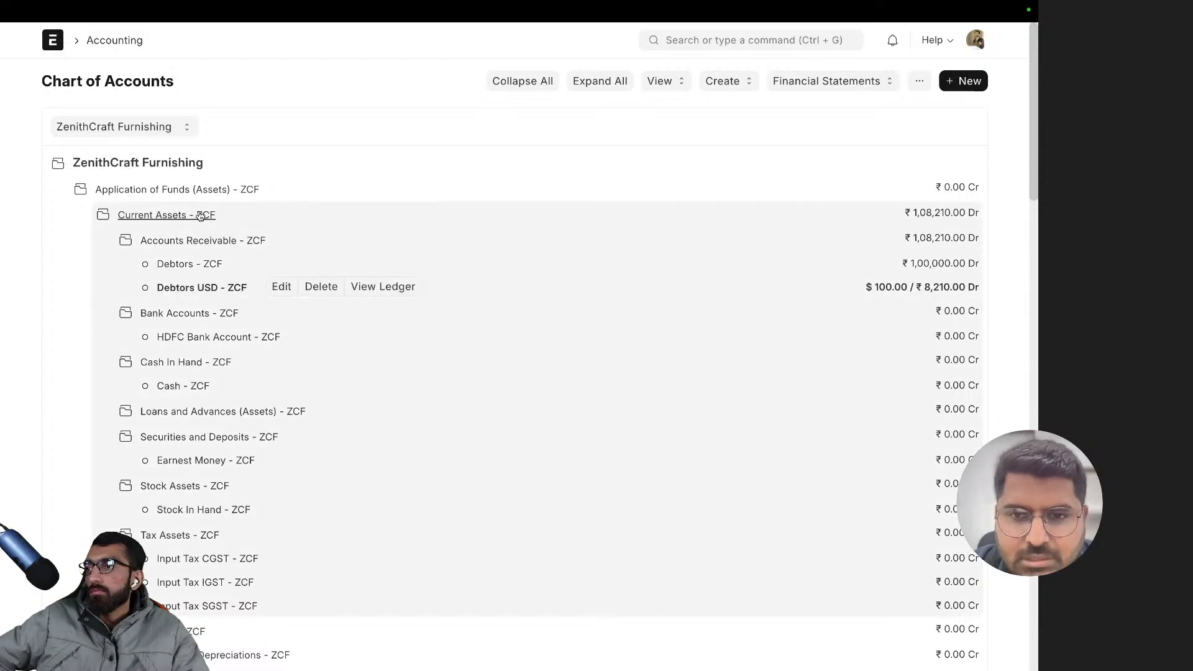
{"action": "left_click", "coordinate": [201, 215]}
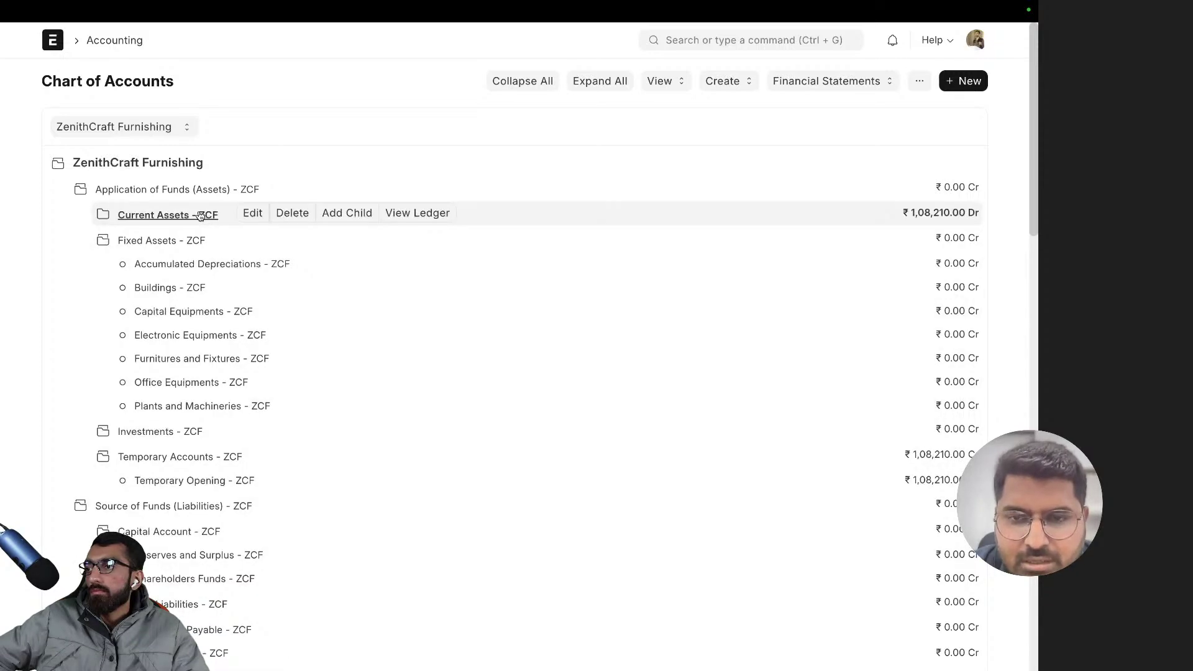
{"action": "left_click", "coordinate": [200, 215]}
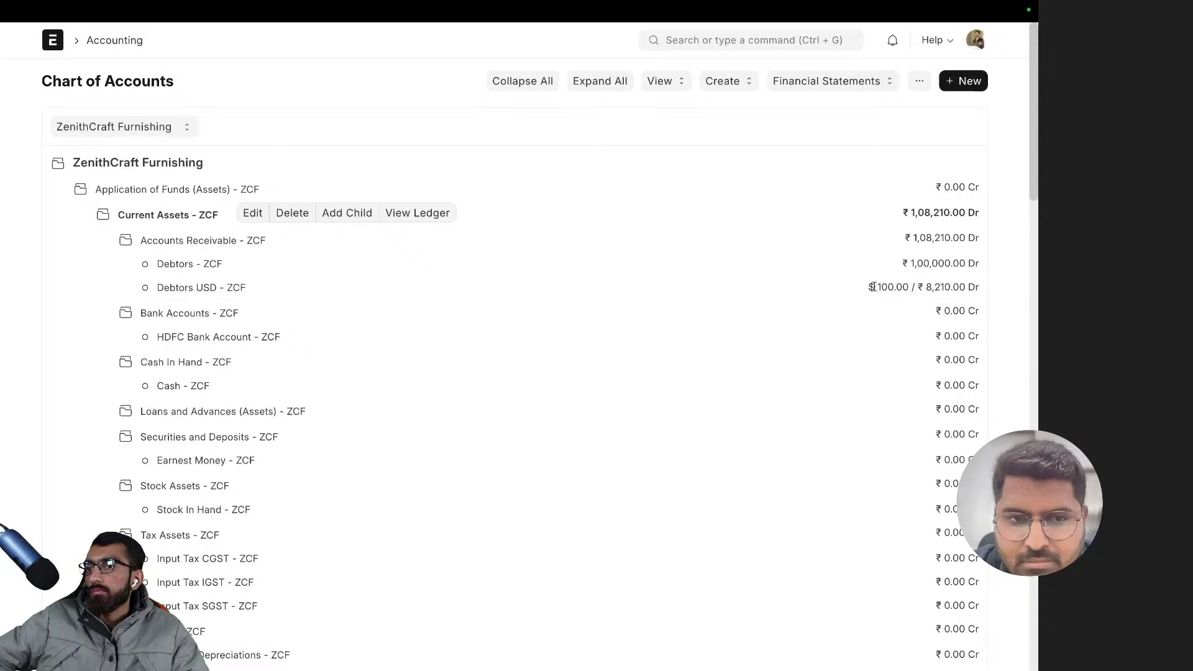
{"action": "left_click_drag", "start_coordinate": [868, 287], "coordinate": [973, 288]}
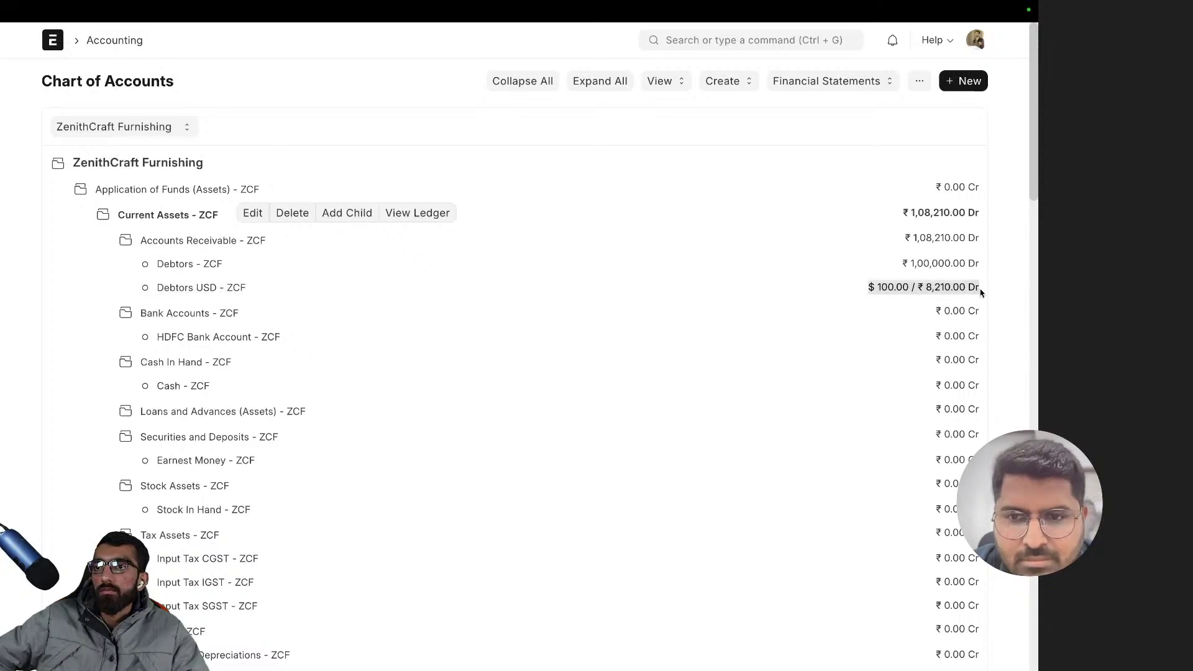
{"action": "left_click", "coordinate": [869, 287]}
{"action": "mouse_move", "coordinate": [869, 287]}
{"action": "left_mouse_down"}
{"action": "mouse_move", "coordinate": [960, 287]}
{"action": "mouse_move", "coordinate": [868, 288]}
{"action": "left_mouse_up"}
{"action": "left_click", "coordinate": [926, 289]}
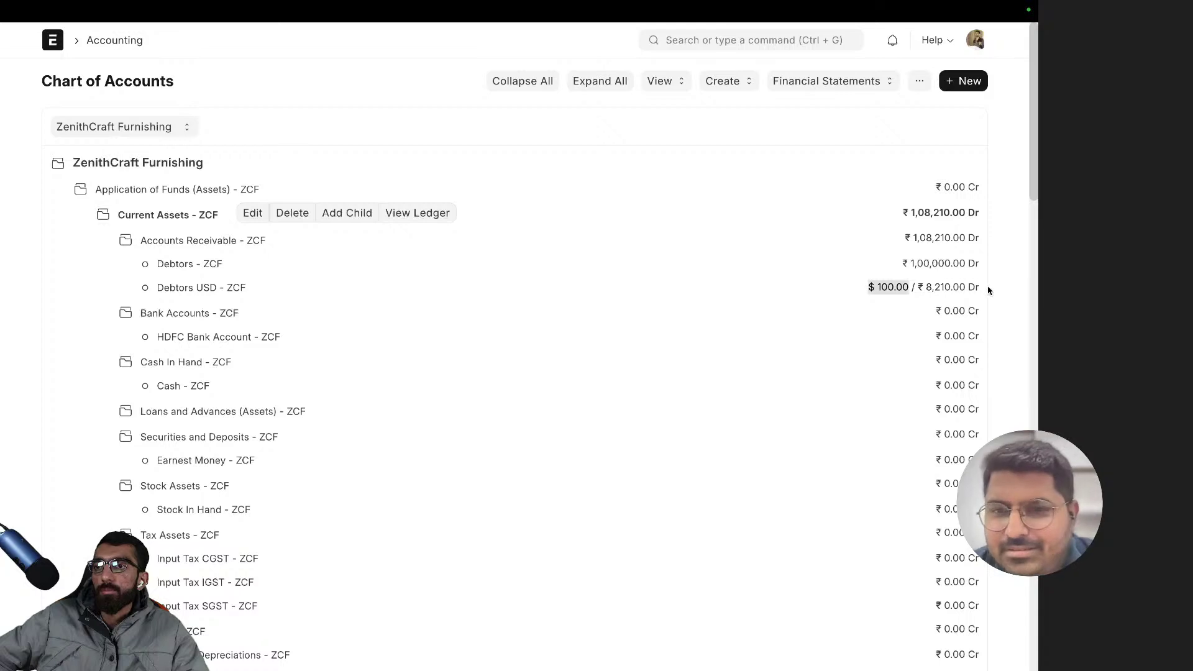
{"action": "left_click", "coordinate": [985, 289]}
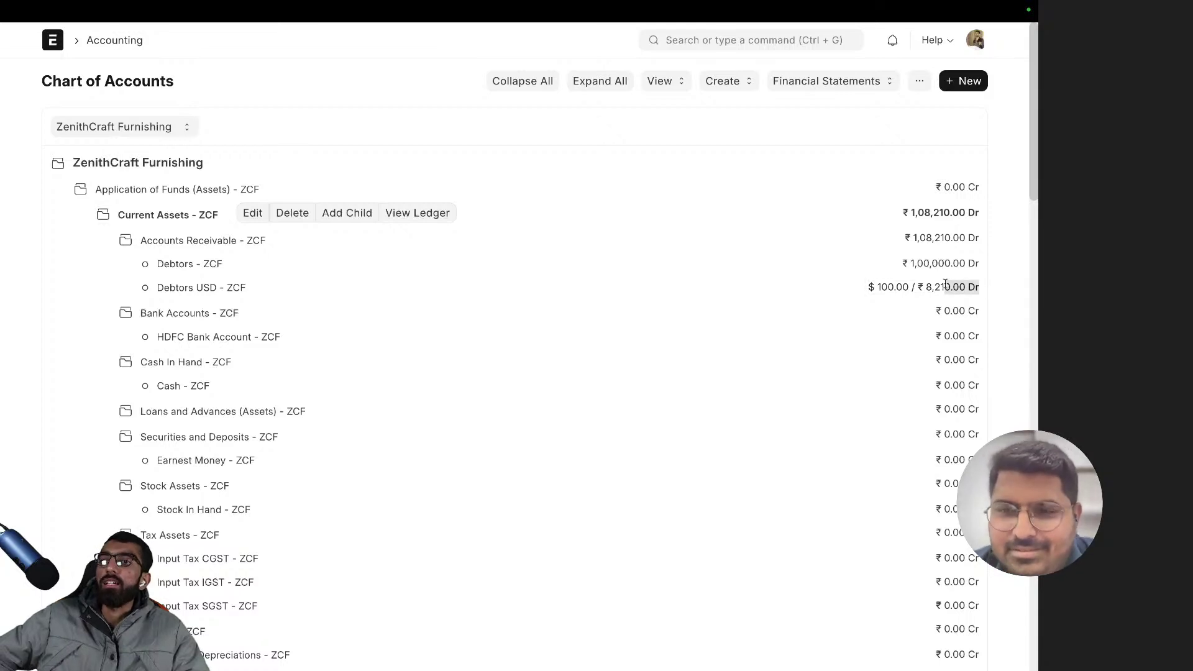
{"action": "left_click_drag", "start_coordinate": [929, 290], "coordinate": [984, 294]}
{"action": "left_click", "coordinate": [991, 293]}
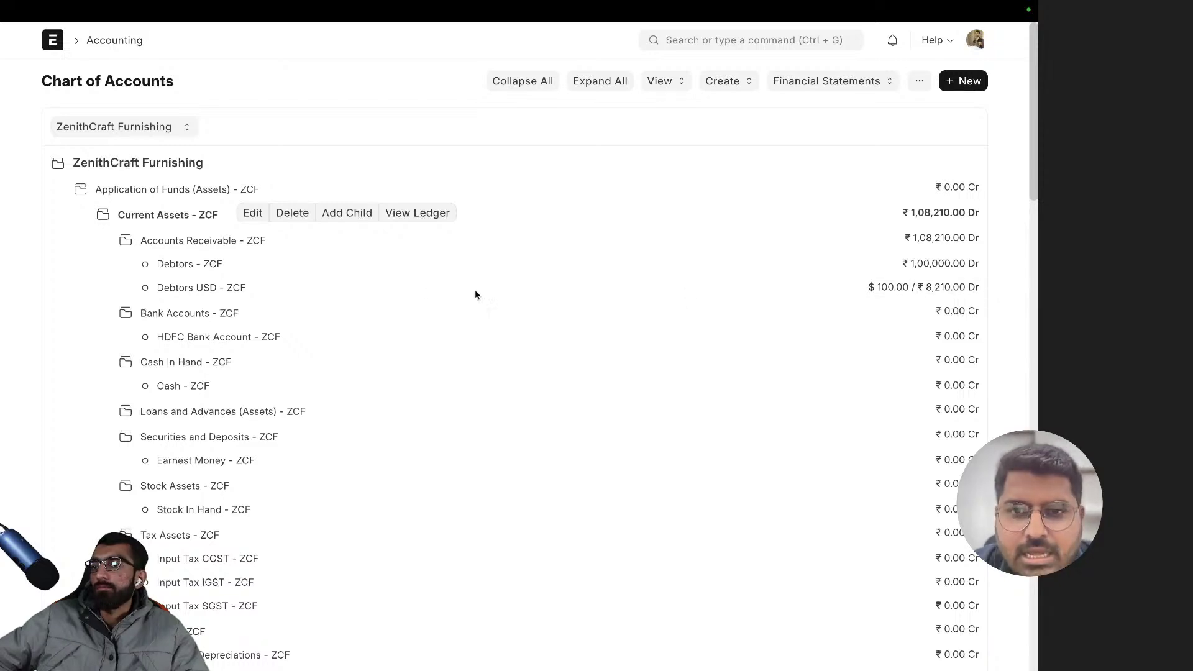
- Collapse and re-expand Accounts Receivable to review its ₹1,08,210.00 Dr debtors
{"action": "left_click", "coordinate": [231, 245]}
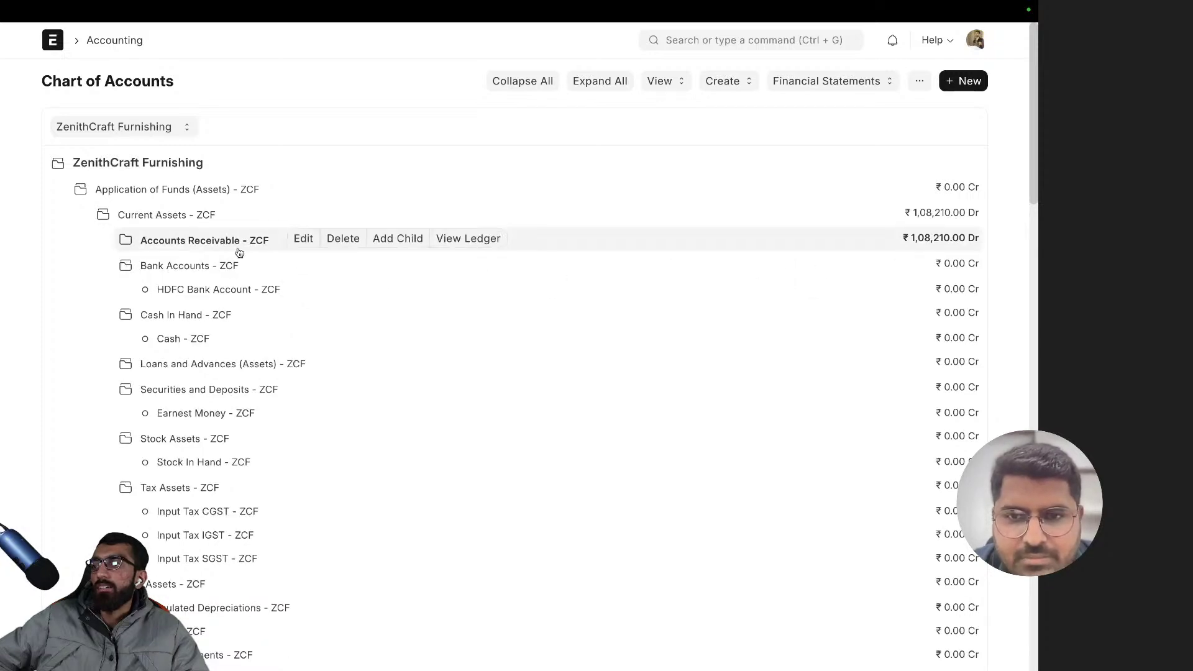
{"action": "left_click", "coordinate": [241, 246]}
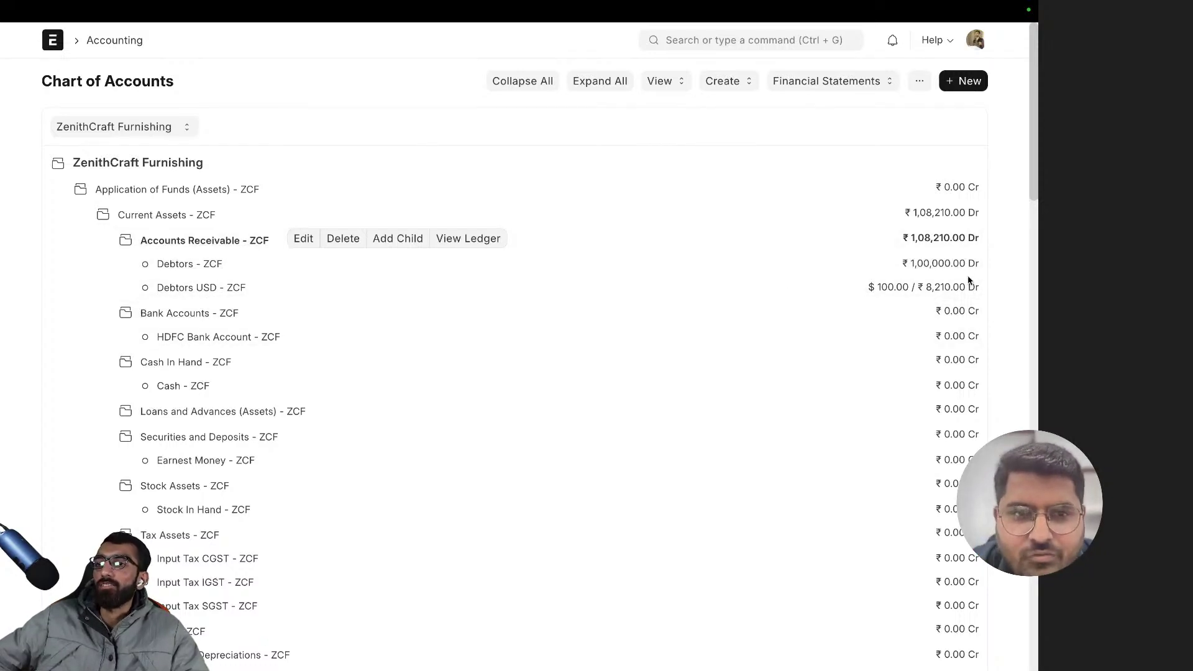
{"action": "left_click", "coordinate": [226, 241]}
{"action": "left_click", "coordinate": [226, 242]}
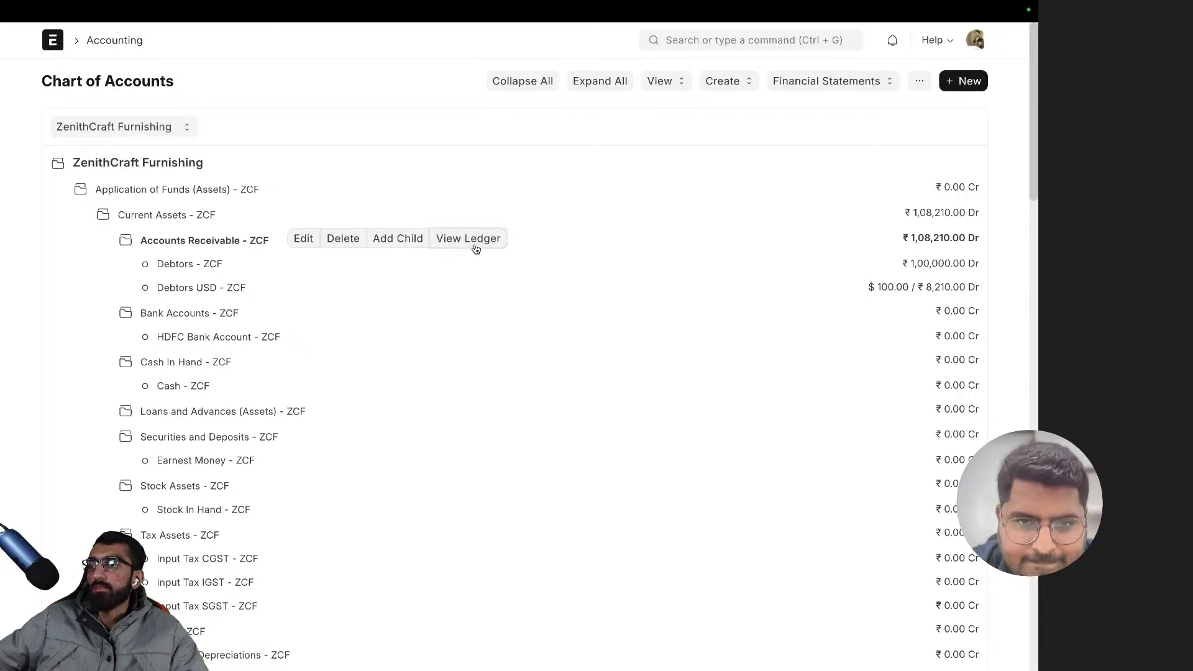
- Open the Accounts Receivable General Ledger and widen its Account column
{"action": "left_click", "coordinate": [476, 249]}
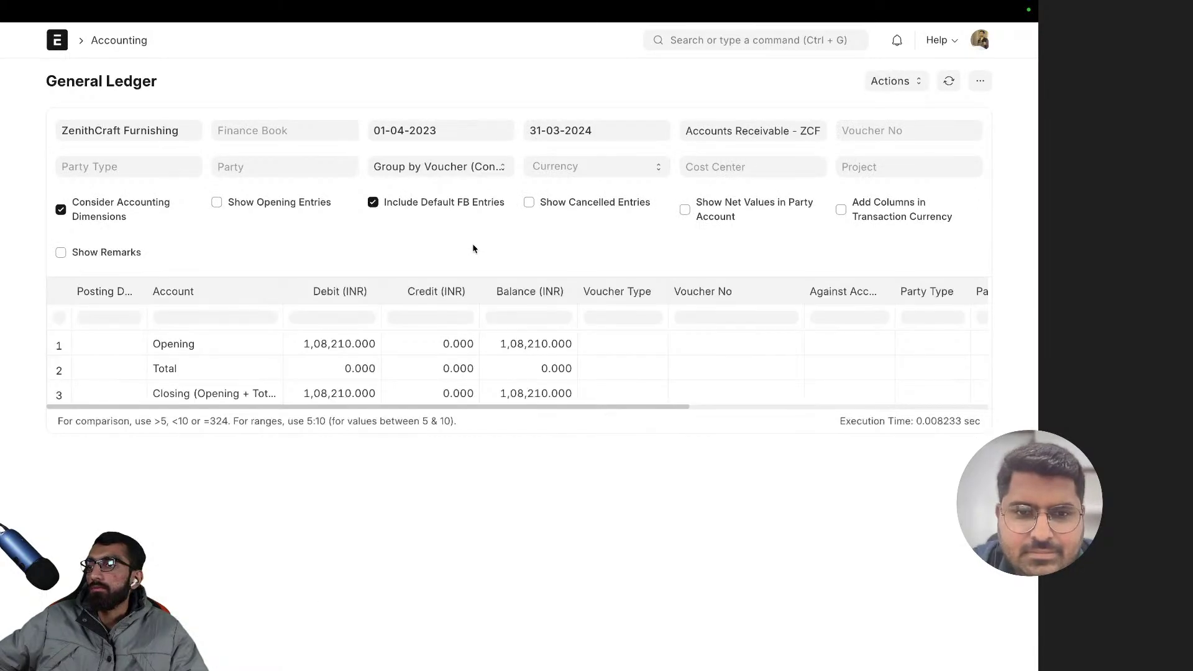
{"action": "mouse_move", "coordinate": [148, 407]}
{"action": "left_mouse_down"}
{"action": "mouse_move", "coordinate": [189, 407]}
{"action": "mouse_move", "coordinate": [132, 411]}
{"action": "left_mouse_up"}
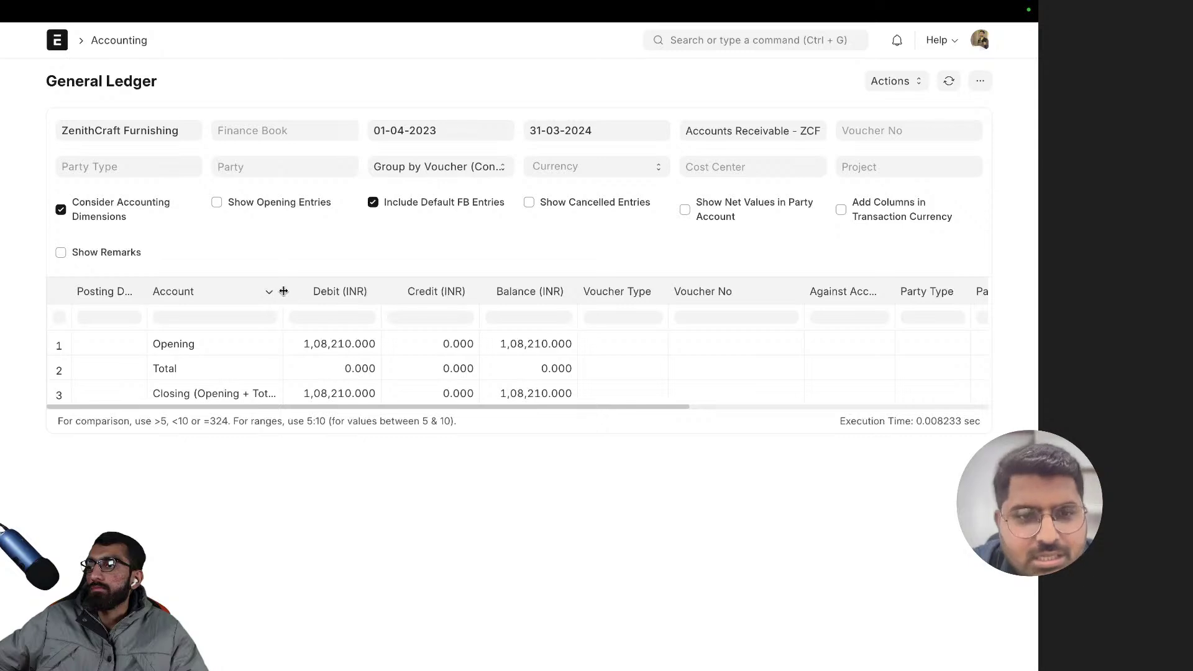
{"action": "left_click_drag", "start_coordinate": [283, 291], "coordinate": [433, 294]}
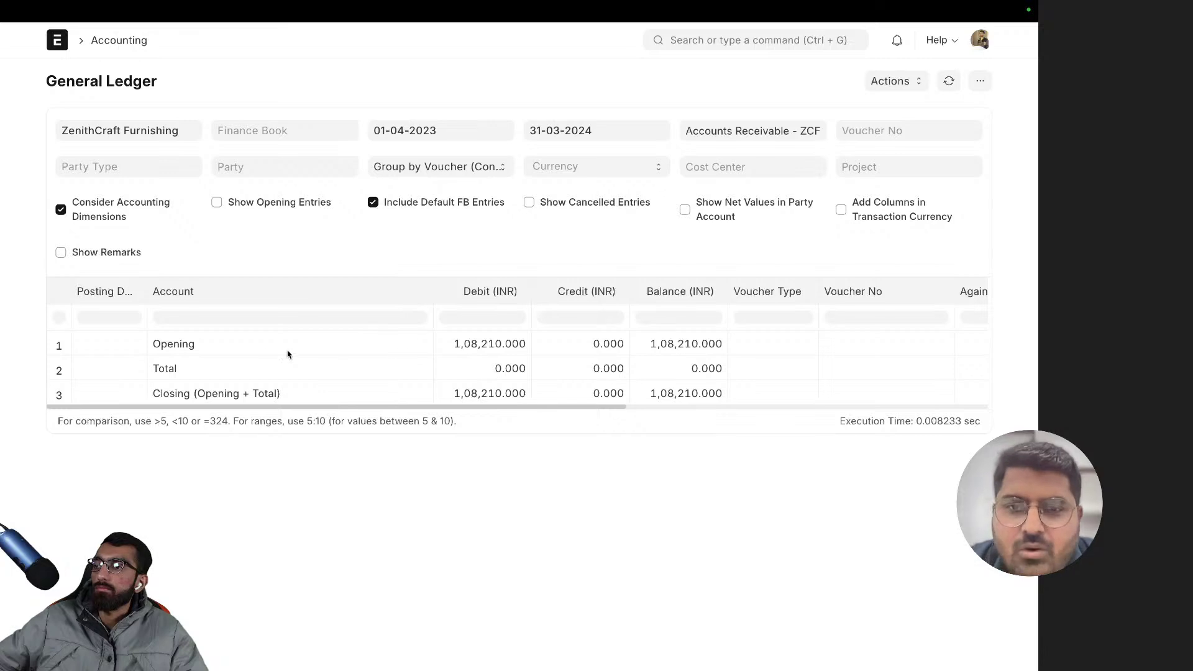
- Review the opening debit of 1,08,210.000 and totals, then go back to the Chart of Accounts
{"action": "left_click", "coordinate": [192, 343]}
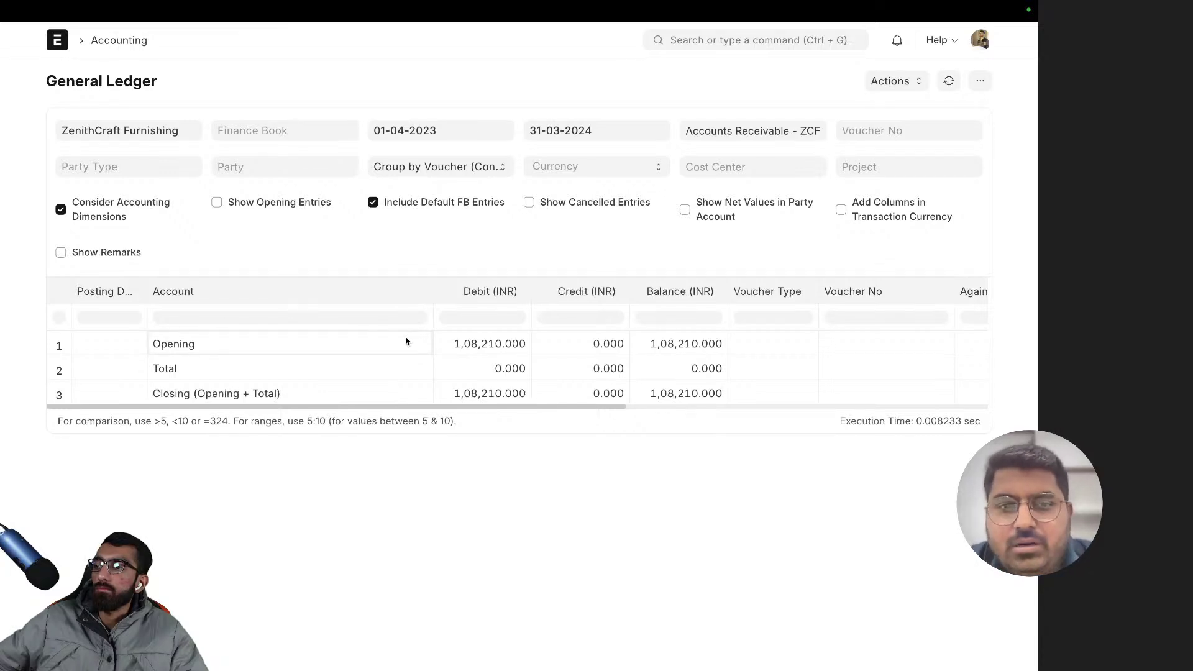
{"action": "left_click", "coordinate": [463, 349]}
{"action": "left_click", "coordinate": [413, 352]}
{"action": "left_click", "coordinate": [460, 353]}
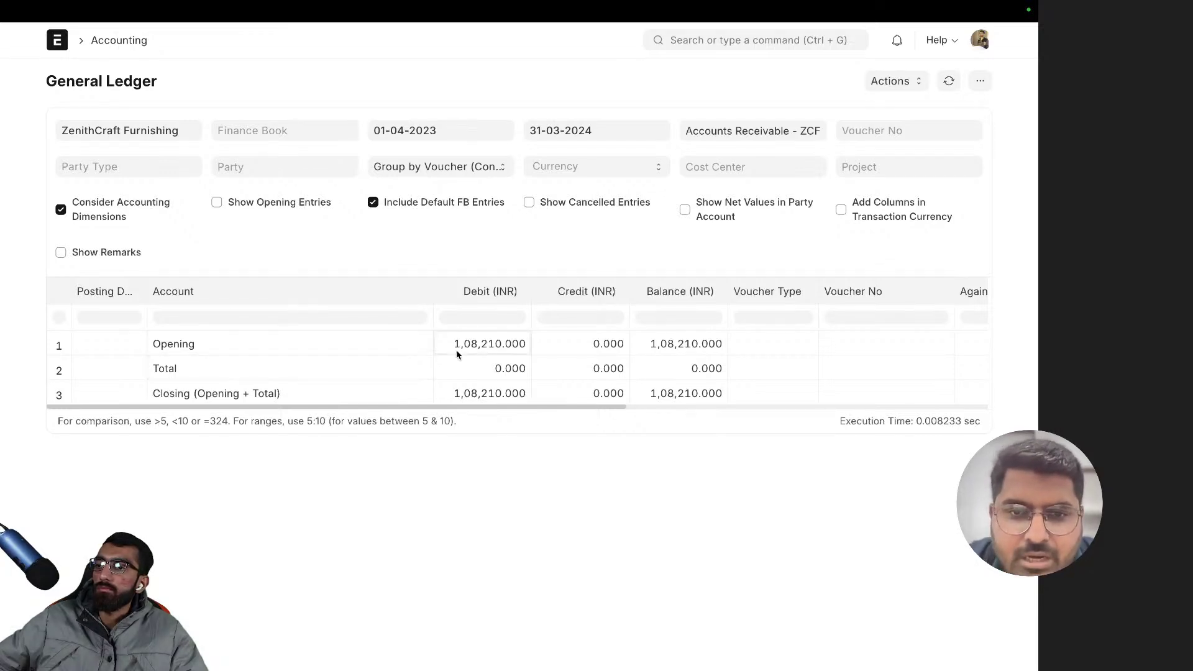
{"action": "left_click", "coordinate": [386, 374]}
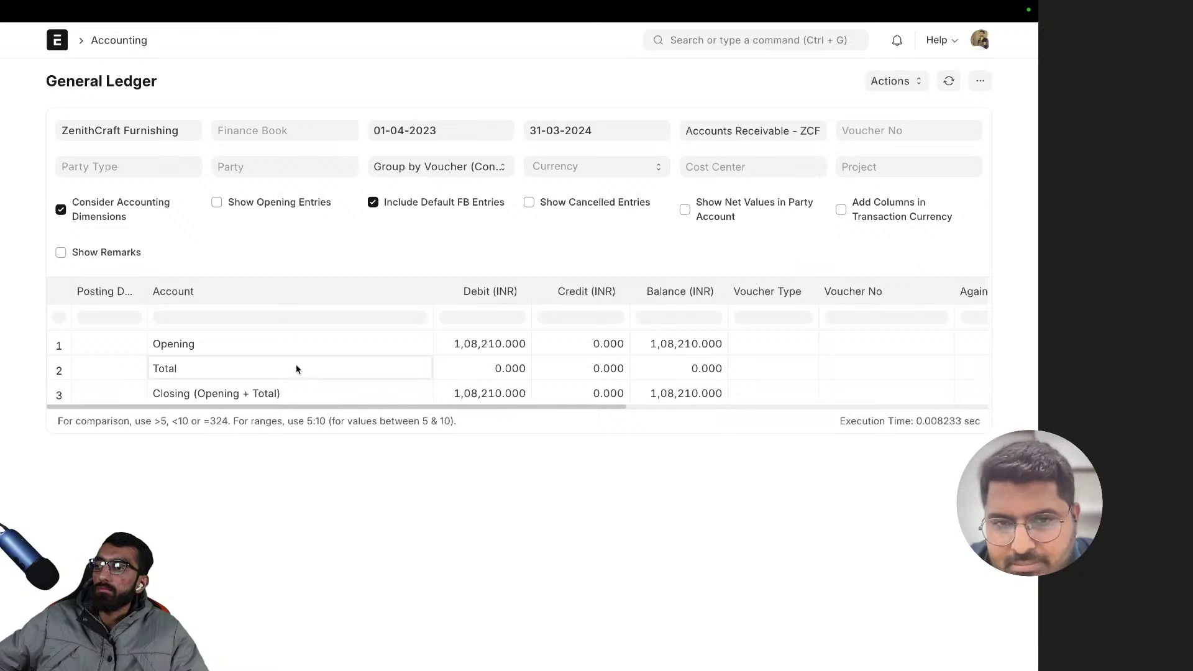
{"action": "left_click", "coordinate": [609, 401]}
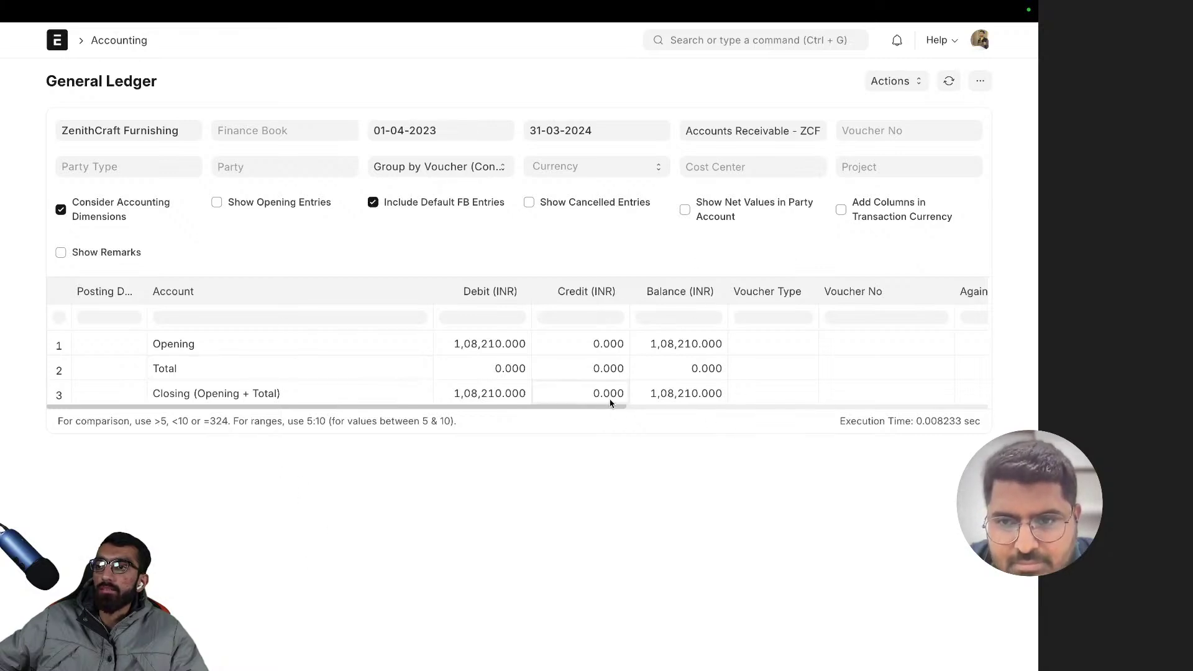
{"action": "left_click_drag", "start_coordinate": [616, 412], "coordinate": [562, 412]}
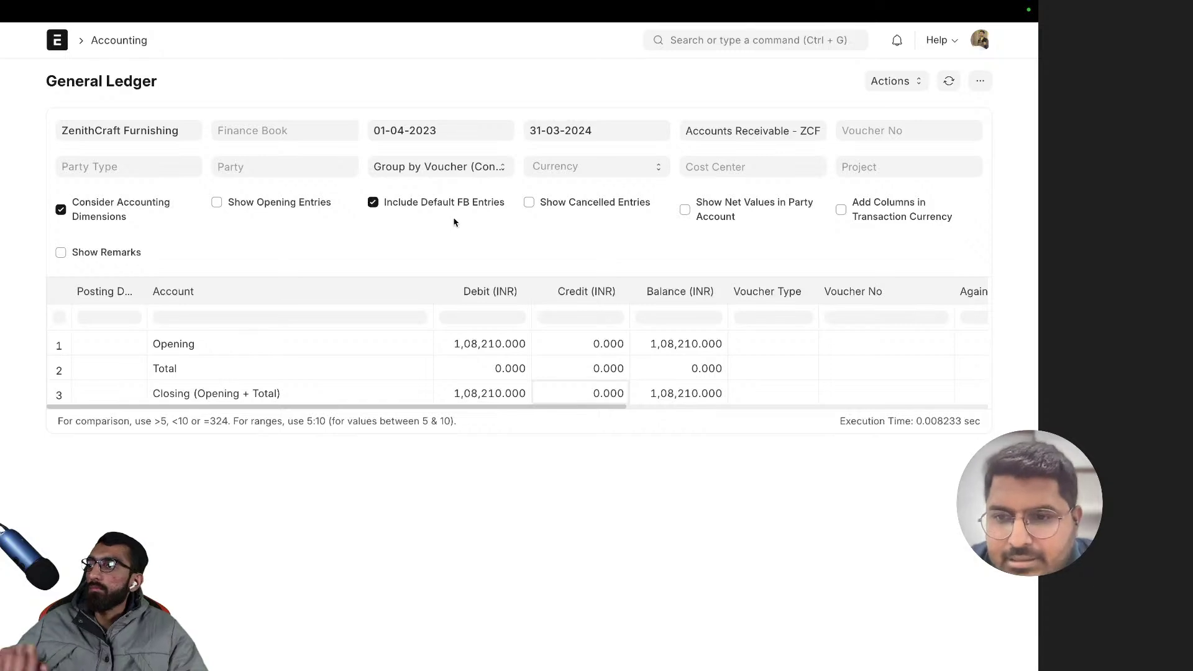
{"action": "key", "text": "alt+Left"}
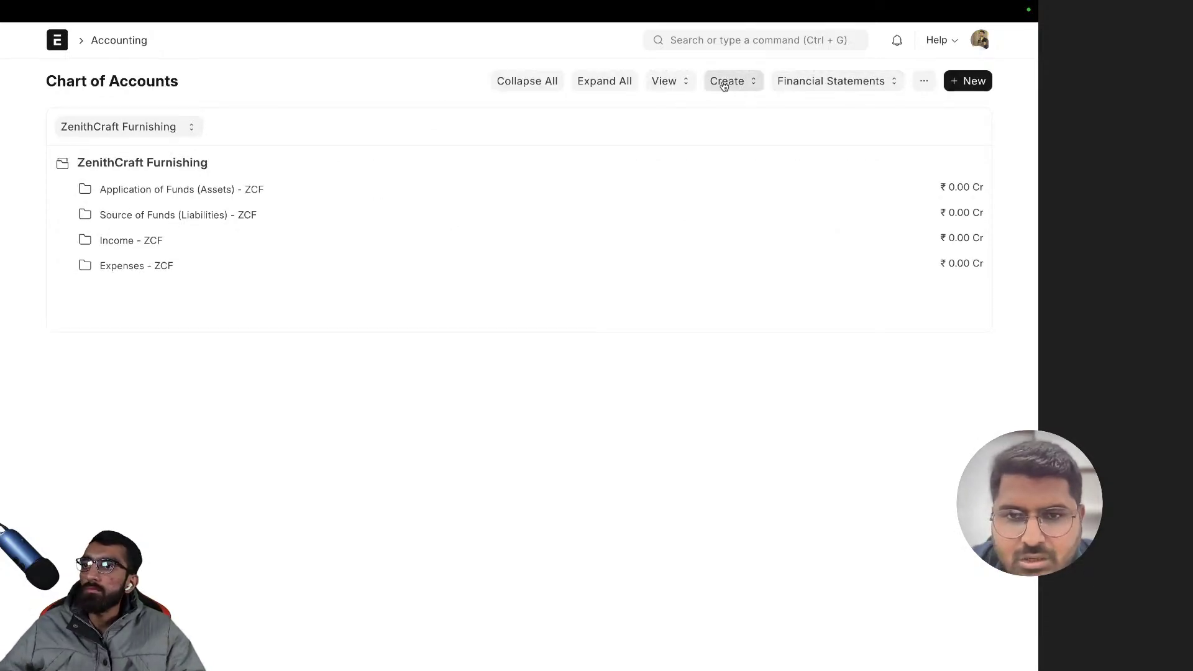
{"action": "left_click", "coordinate": [664, 81]}
{"action": "left_click", "coordinate": [701, 109]}
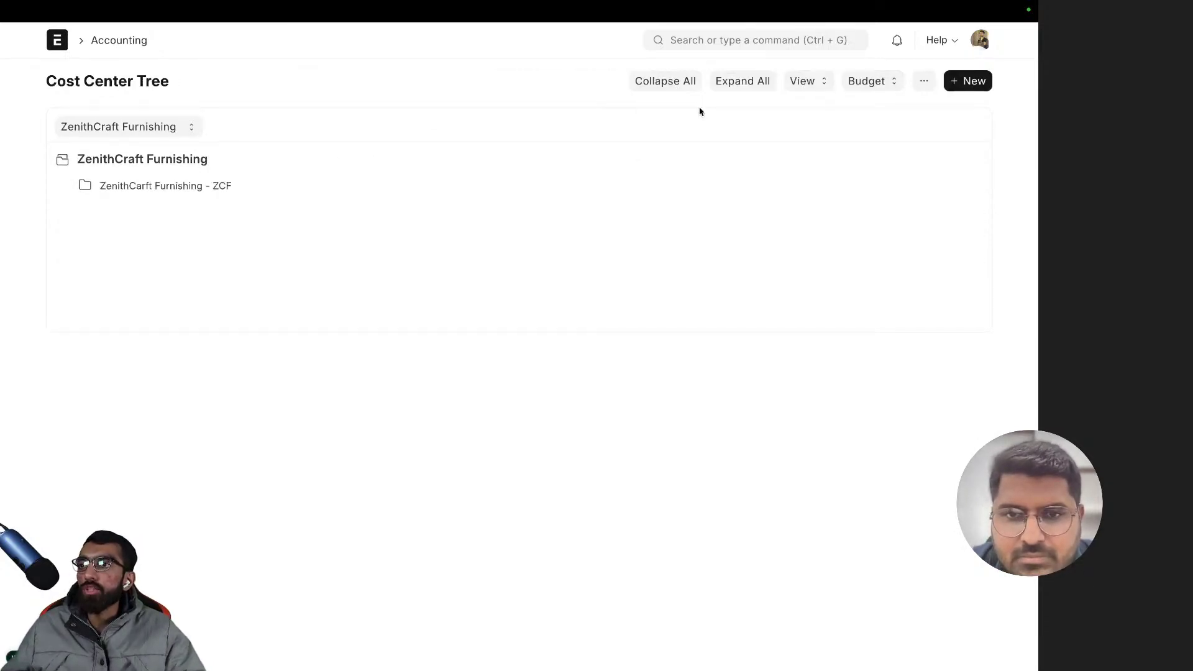
{"action": "left_click", "coordinate": [159, 189]}
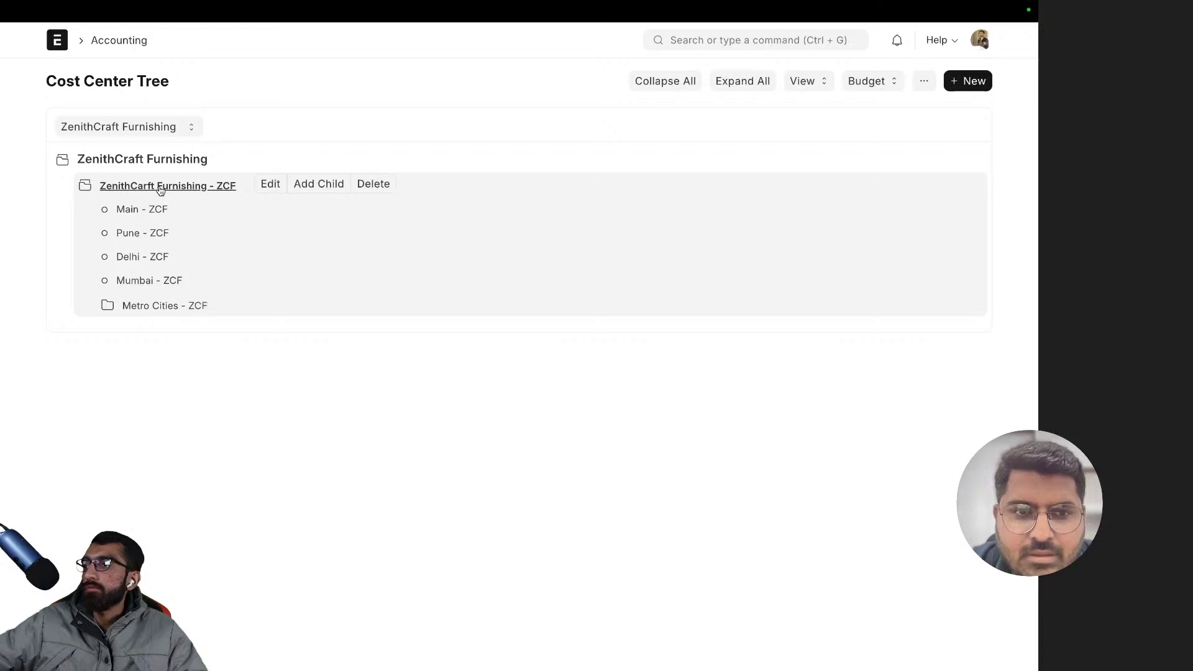
{"action": "left_click", "coordinate": [150, 240]}
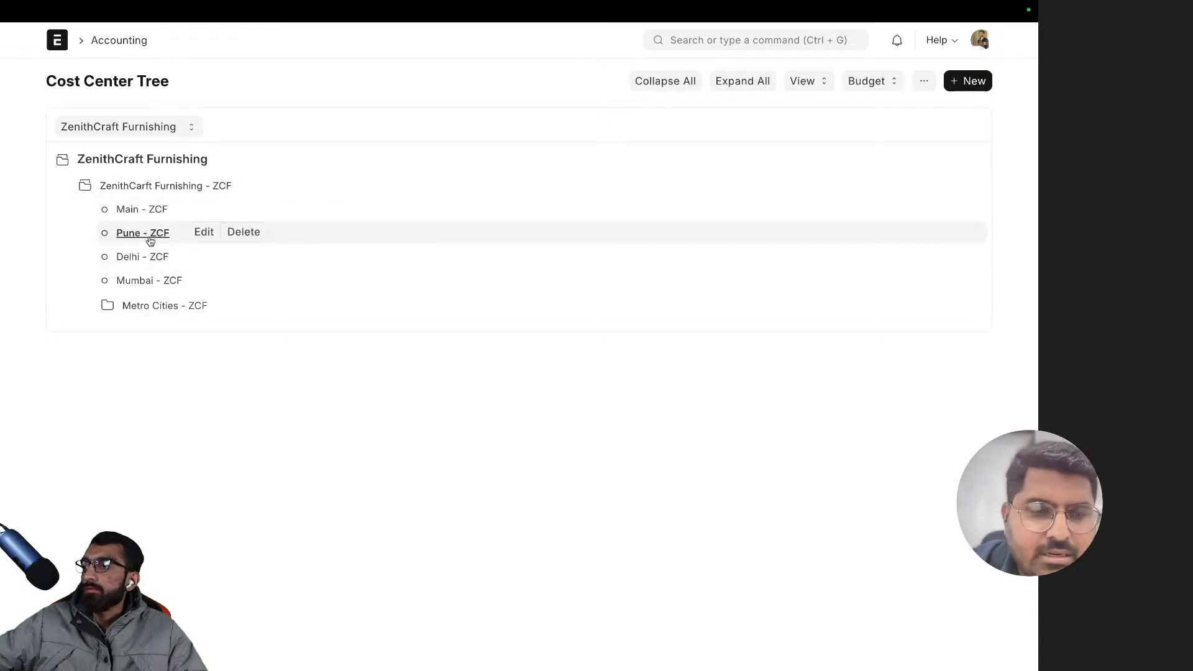
{"action": "left_click", "coordinate": [148, 306]}
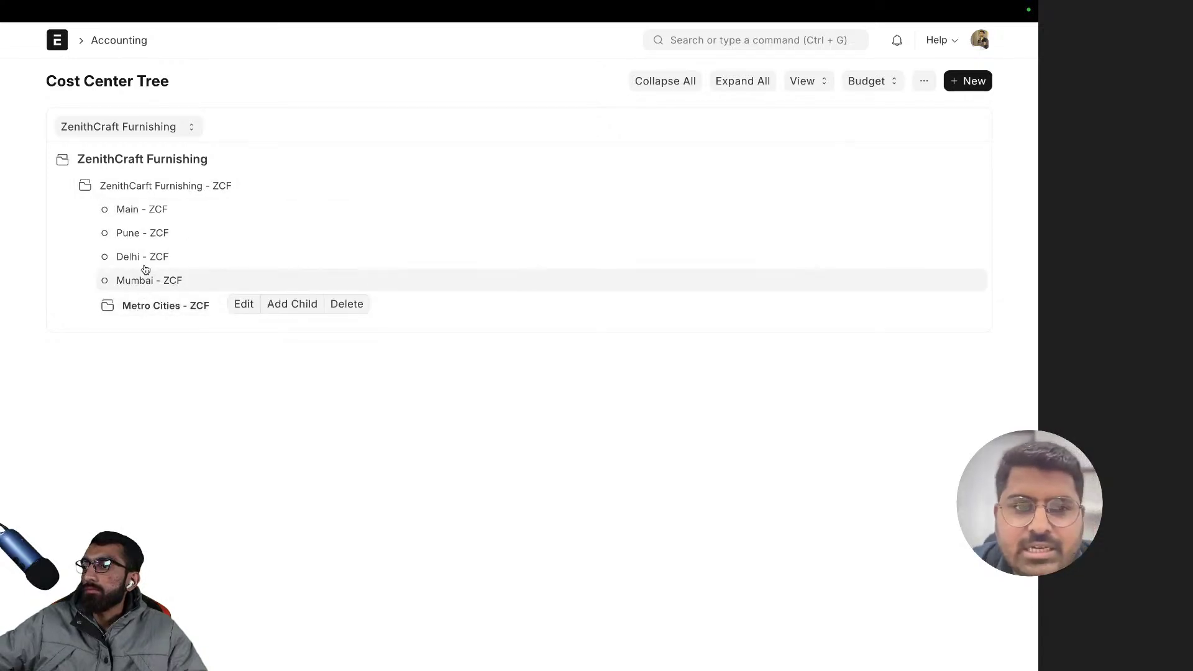
{"action": "left_click", "coordinate": [143, 234]}
{"action": "left_click", "coordinate": [127, 210]}
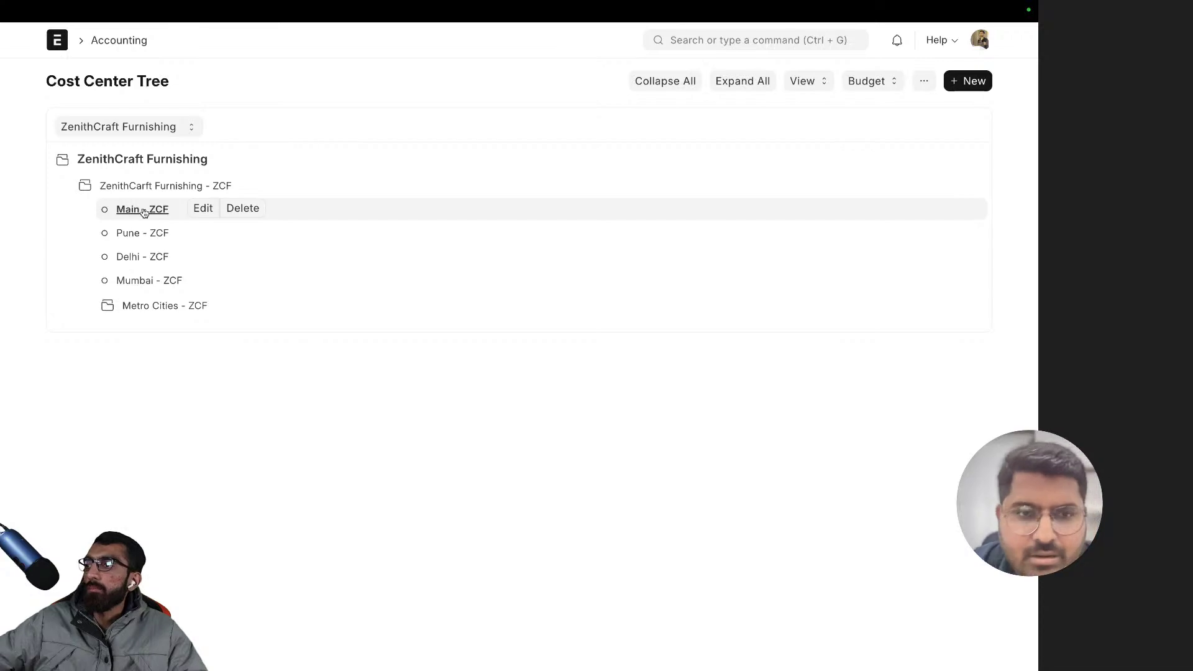
{"action": "left_click", "coordinate": [141, 234]}
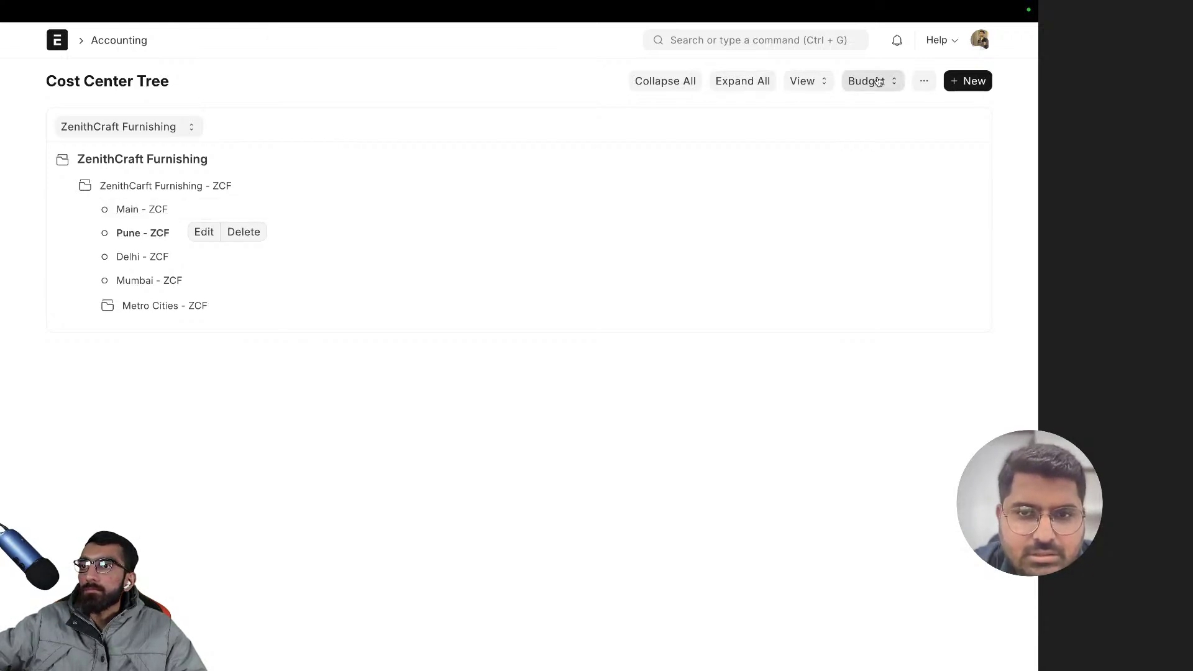
{"action": "left_click", "coordinate": [802, 81]}
{"action": "left_click", "coordinate": [795, 107]}
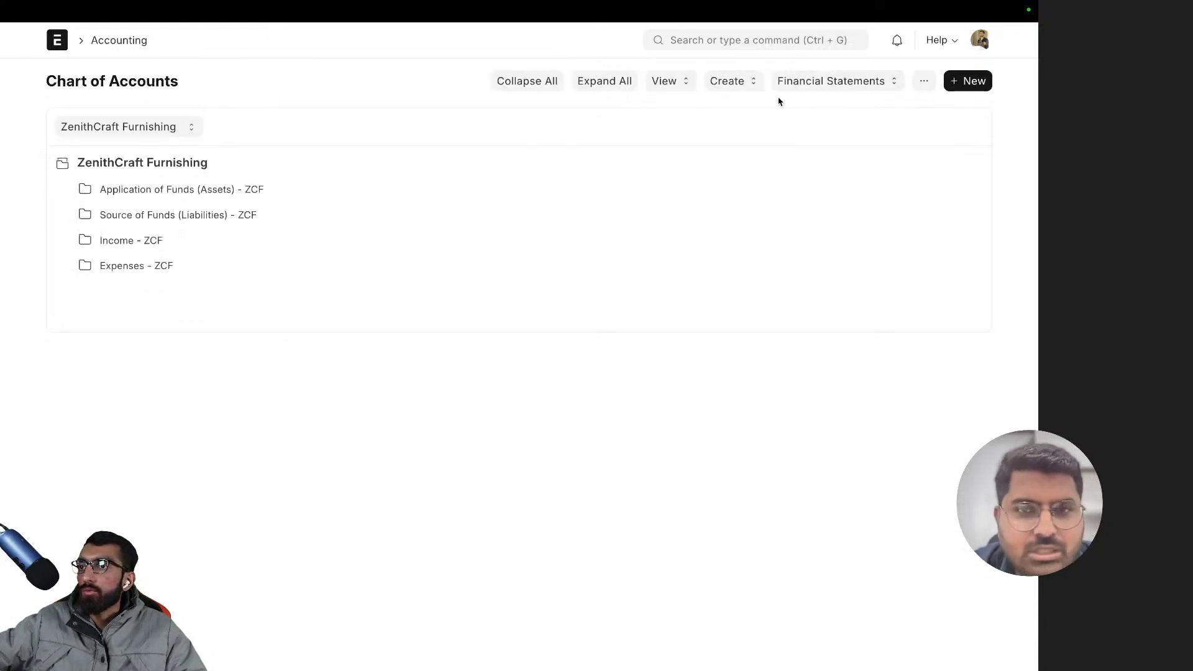
{"action": "scroll", "coordinate": [389, 166], "scroll_direction": "left", "scroll_amount": 5}
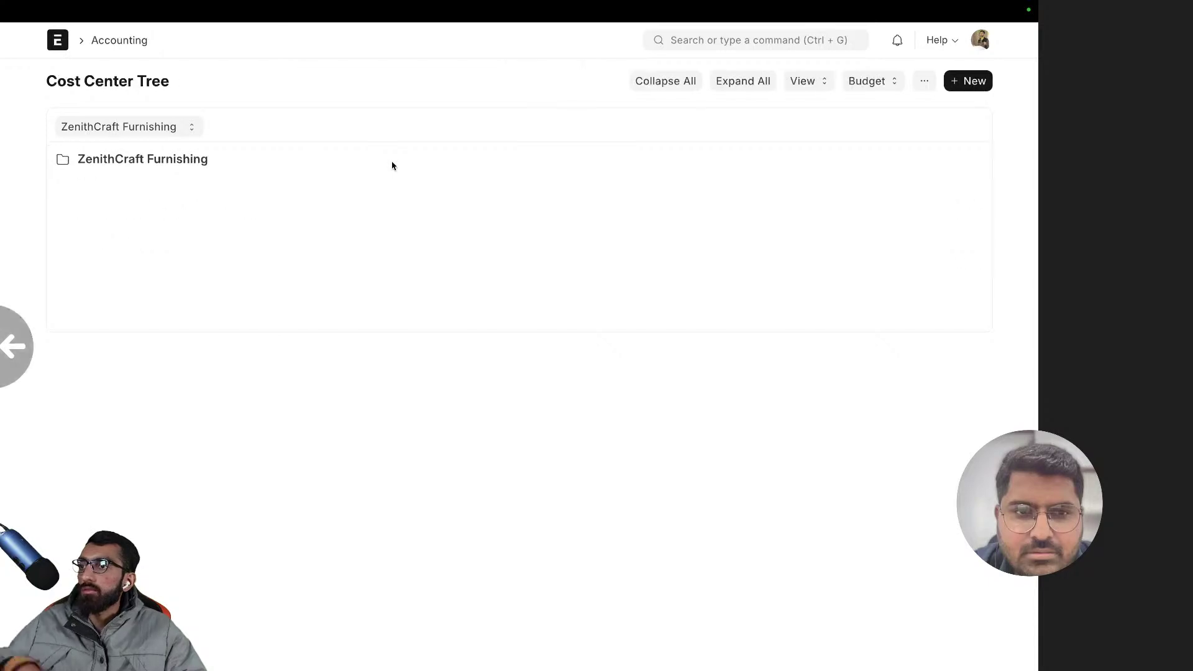
{"action": "scroll", "coordinate": [389, 166], "scroll_direction": "left", "scroll_amount": 5}
{"action": "scroll", "coordinate": [390, 166], "scroll_direction": "left", "scroll_amount": 5}
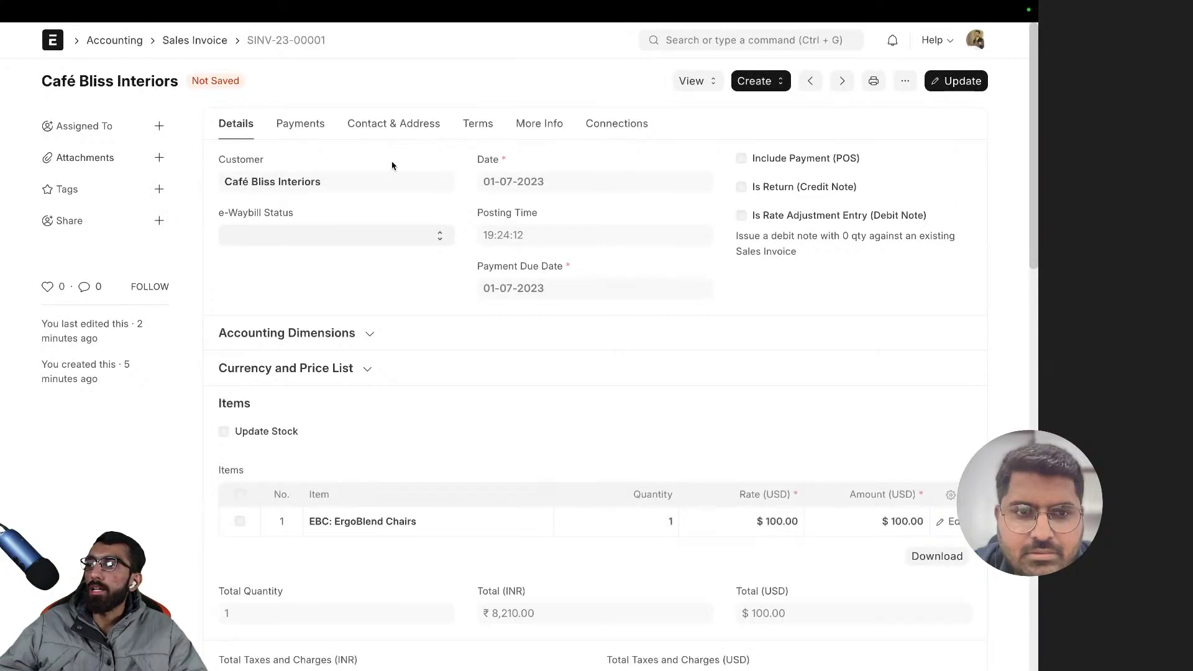
{"action": "scroll", "coordinate": [392, 165], "scroll_direction": "right", "scroll_amount": 5}
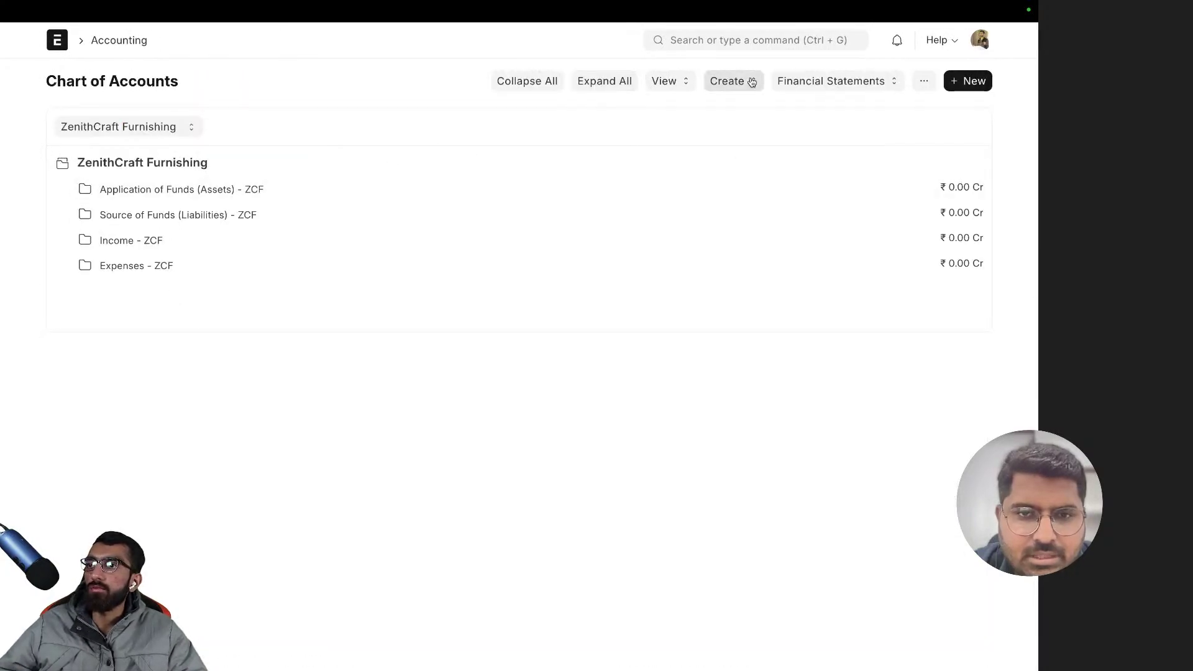
- Expand Application of Funds and view the Current Assets - ZCF ledger at 1,08,210.000
{"action": "left_click", "coordinate": [181, 190]}
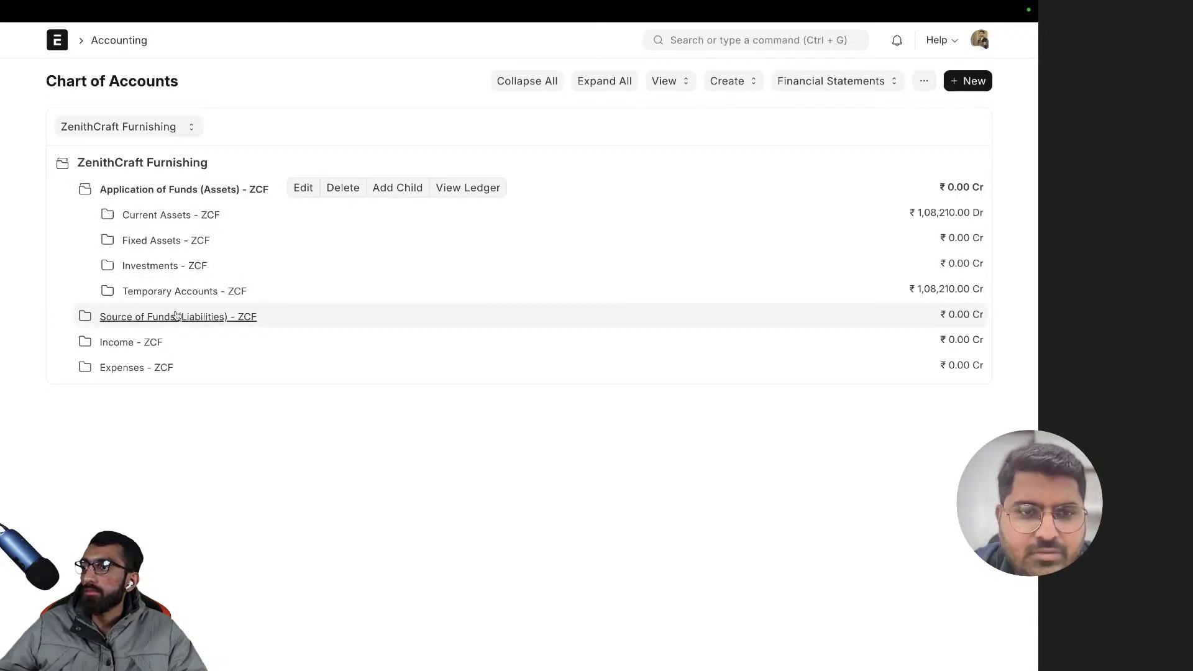
{"action": "left_click", "coordinate": [206, 214]}
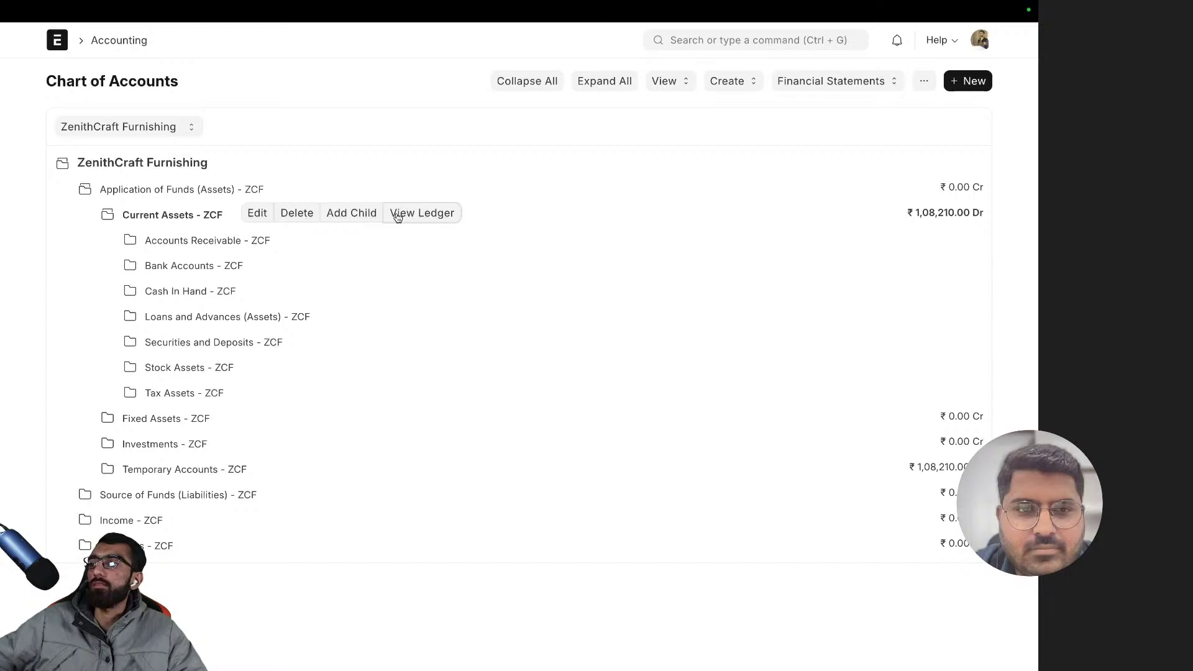
{"action": "left_click", "coordinate": [435, 212]}
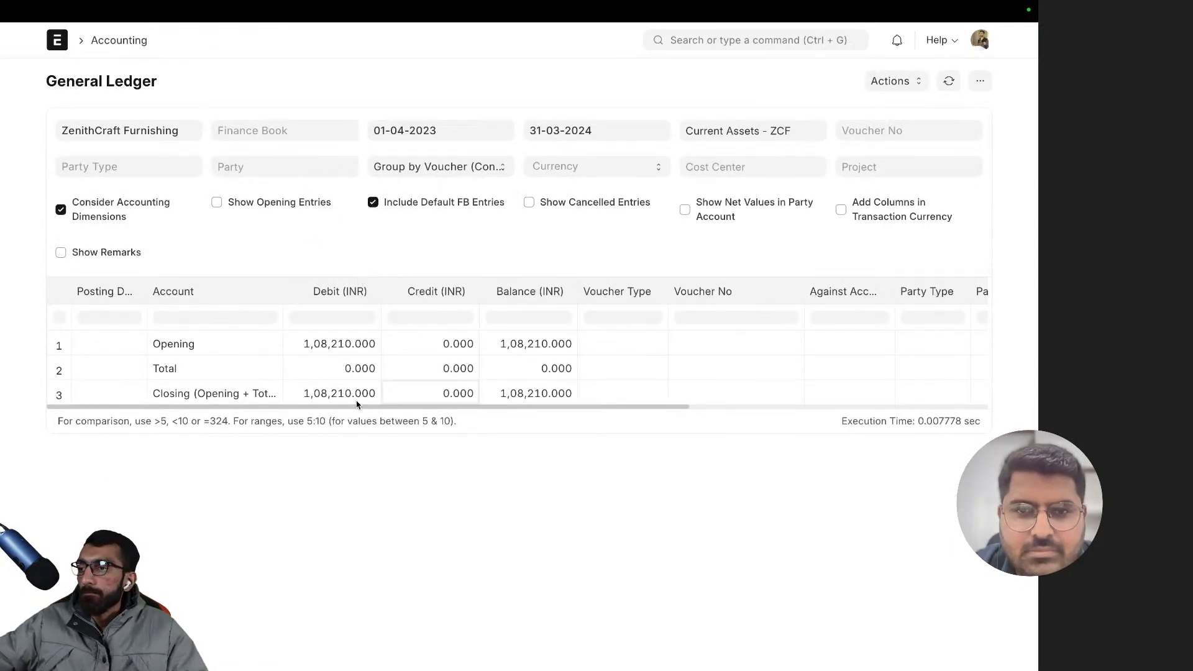
{"action": "left_click_drag", "start_coordinate": [364, 406], "coordinate": [193, 409]}
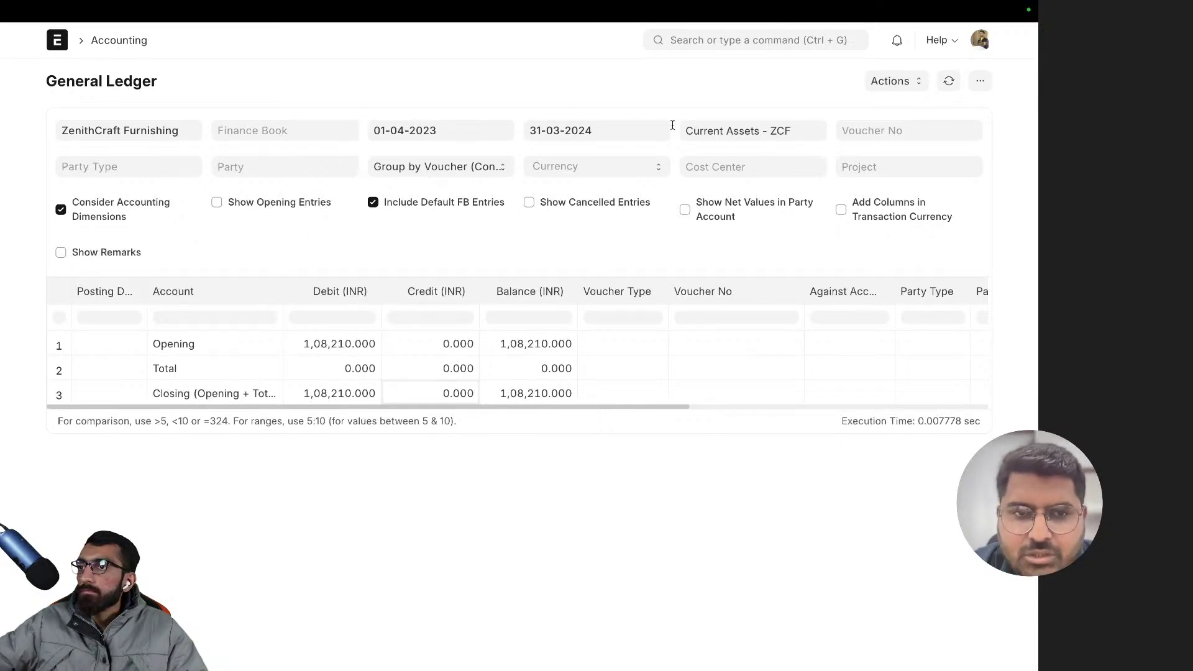
- Filter the General Ledger by the Pune - ZCF cost center
{"action": "left_click", "coordinate": [725, 171]}
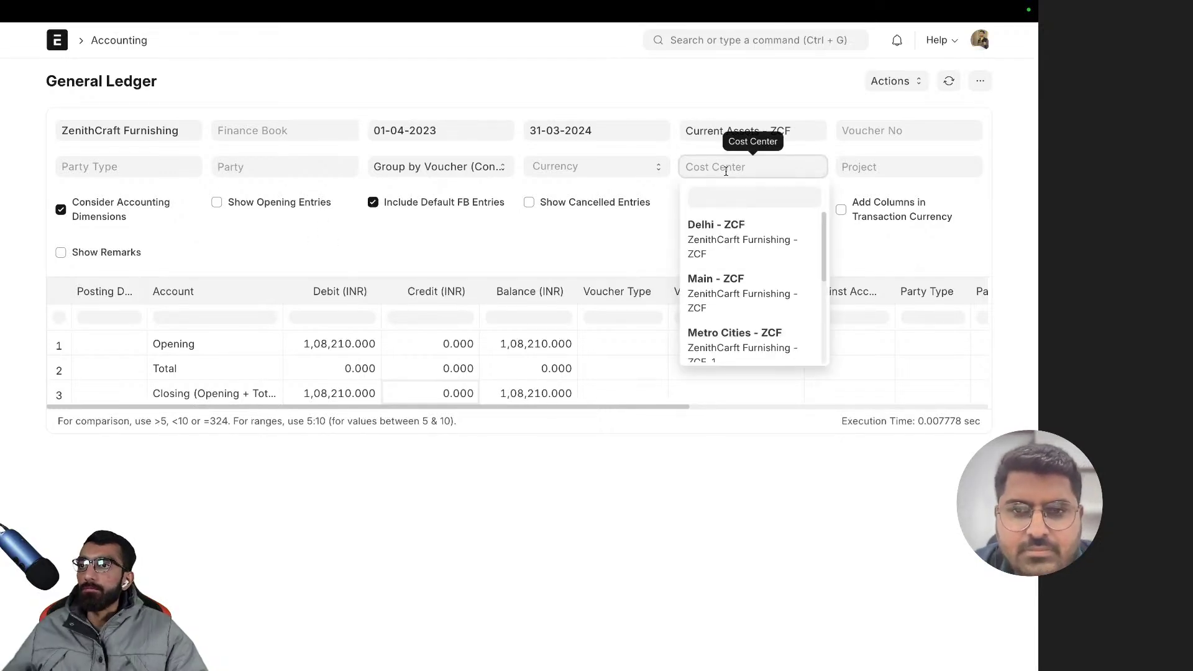
{"action": "scroll", "coordinate": [743, 291], "scroll_direction": "down", "scroll_amount": 2}
{"action": "scroll", "coordinate": [743, 289], "scroll_direction": "down", "scroll_amount": 2}
{"action": "scroll", "coordinate": [743, 290], "scroll_direction": "up", "scroll_amount": 3}
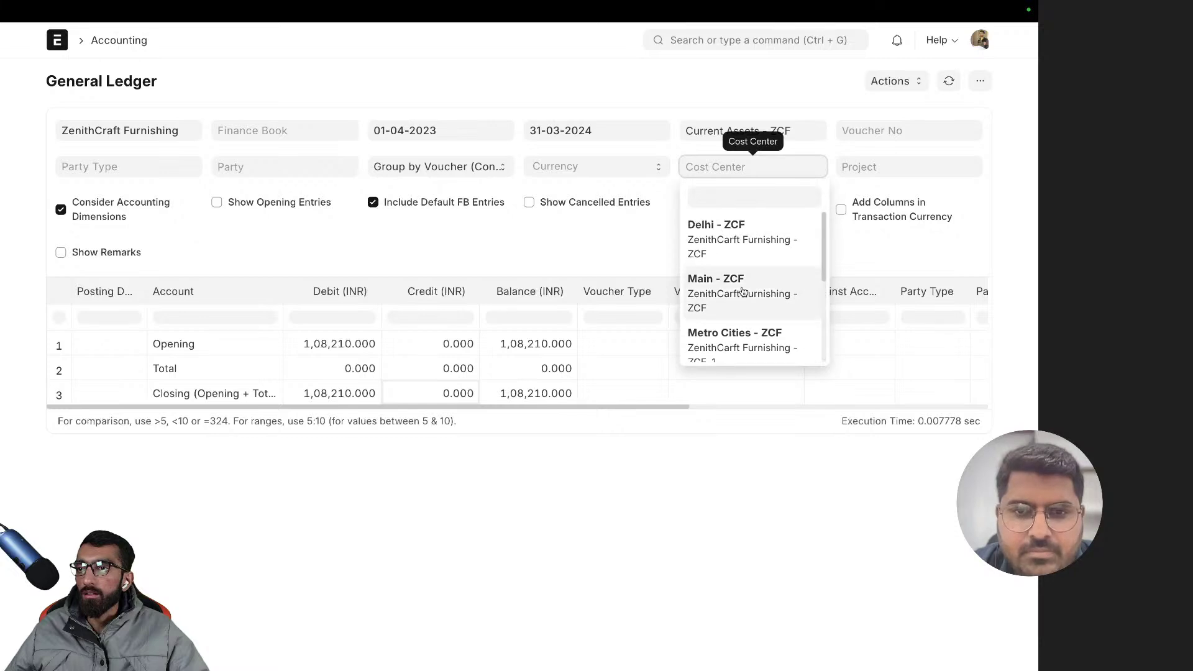
{"action": "scroll", "coordinate": [743, 290], "scroll_direction": "down", "scroll_amount": 3}
{"action": "left_click", "coordinate": [743, 275]}
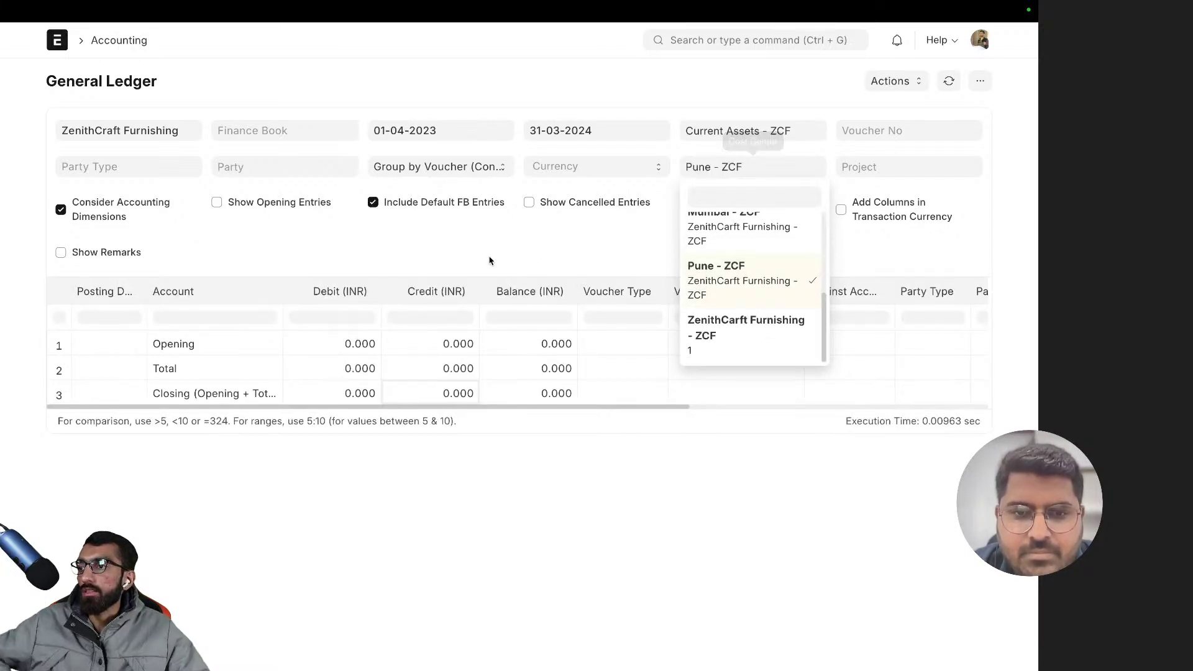
{"action": "left_click", "coordinate": [566, 259]}
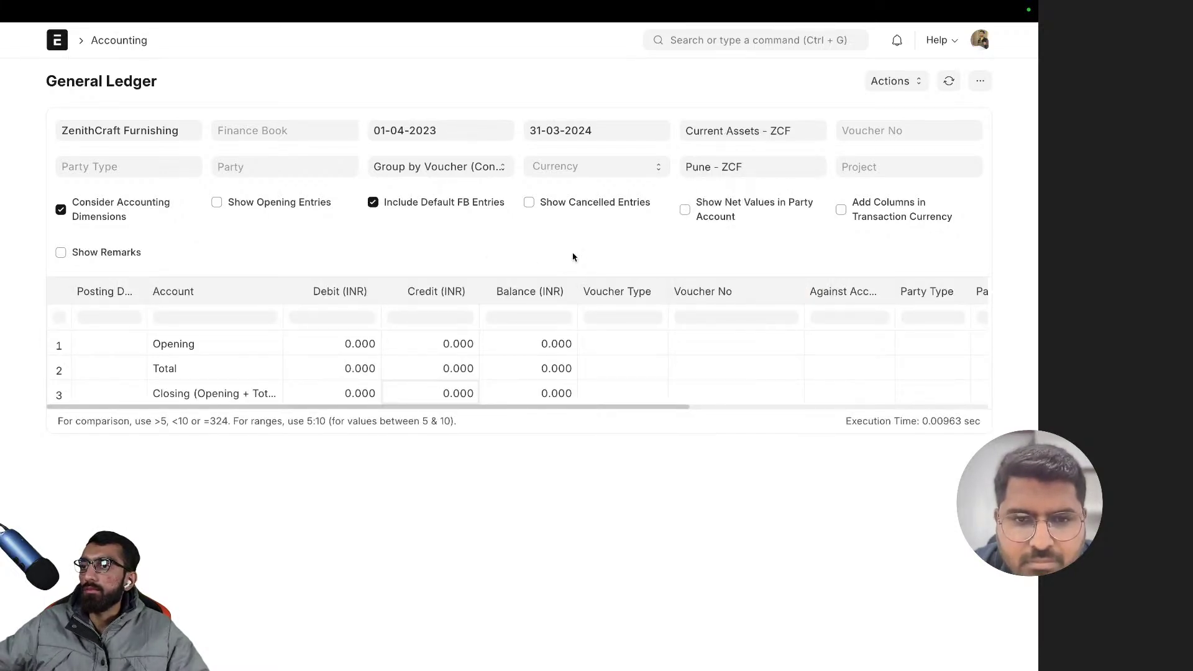
- Add Main - ZCF to the cost center filter, trying and removing ZenithCarft Furnishing - ZCF
{"action": "left_click", "coordinate": [764, 176]}
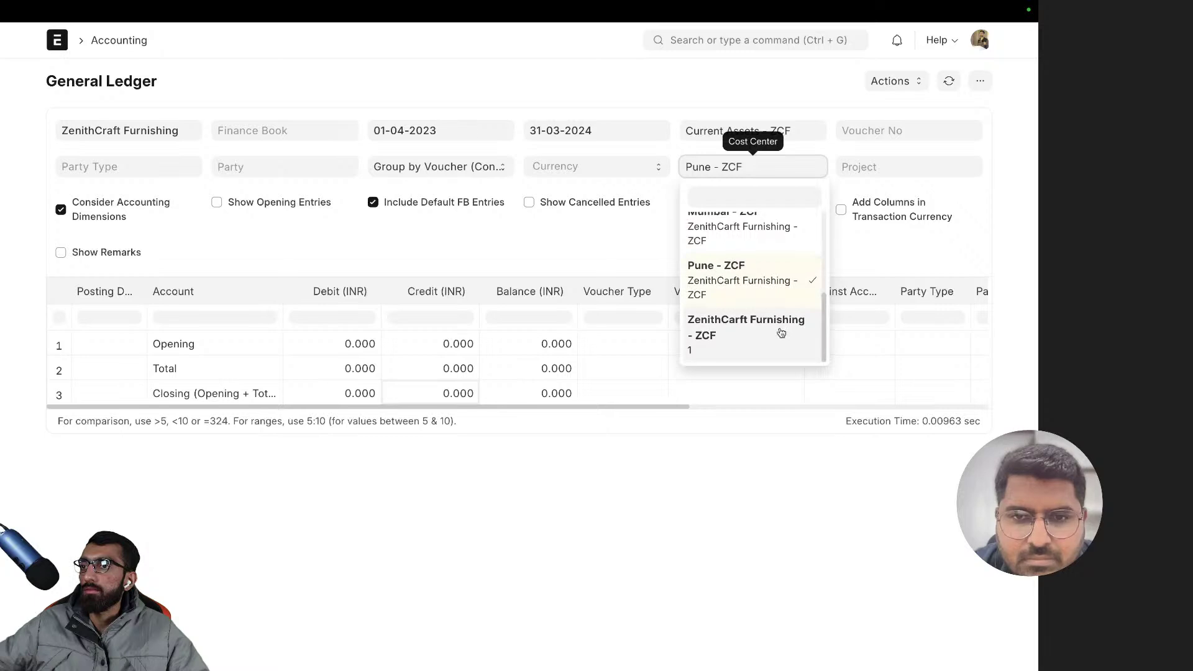
{"action": "scroll", "coordinate": [780, 330], "scroll_direction": "up", "scroll_amount": 3}
{"action": "scroll", "coordinate": [780, 329], "scroll_direction": "down", "scroll_amount": 3}
{"action": "scroll", "coordinate": [780, 330], "scroll_direction": "up", "scroll_amount": 3}
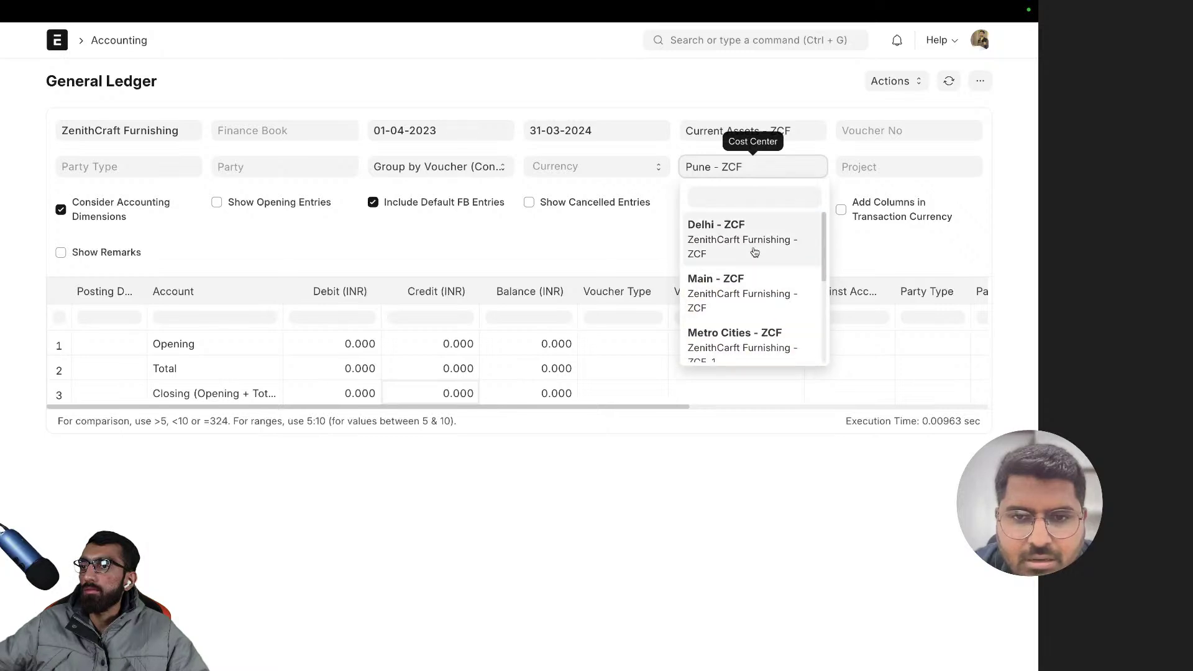
{"action": "left_click", "coordinate": [741, 294]}
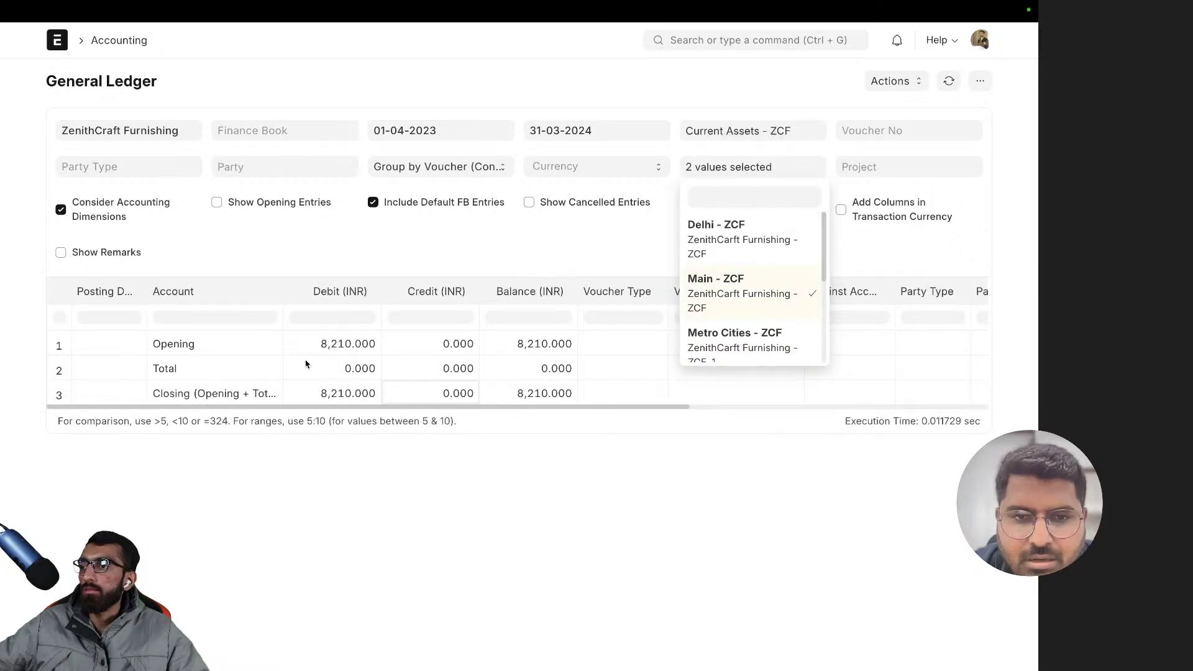
{"action": "scroll", "coordinate": [786, 282], "scroll_direction": "down", "scroll_amount": 3}
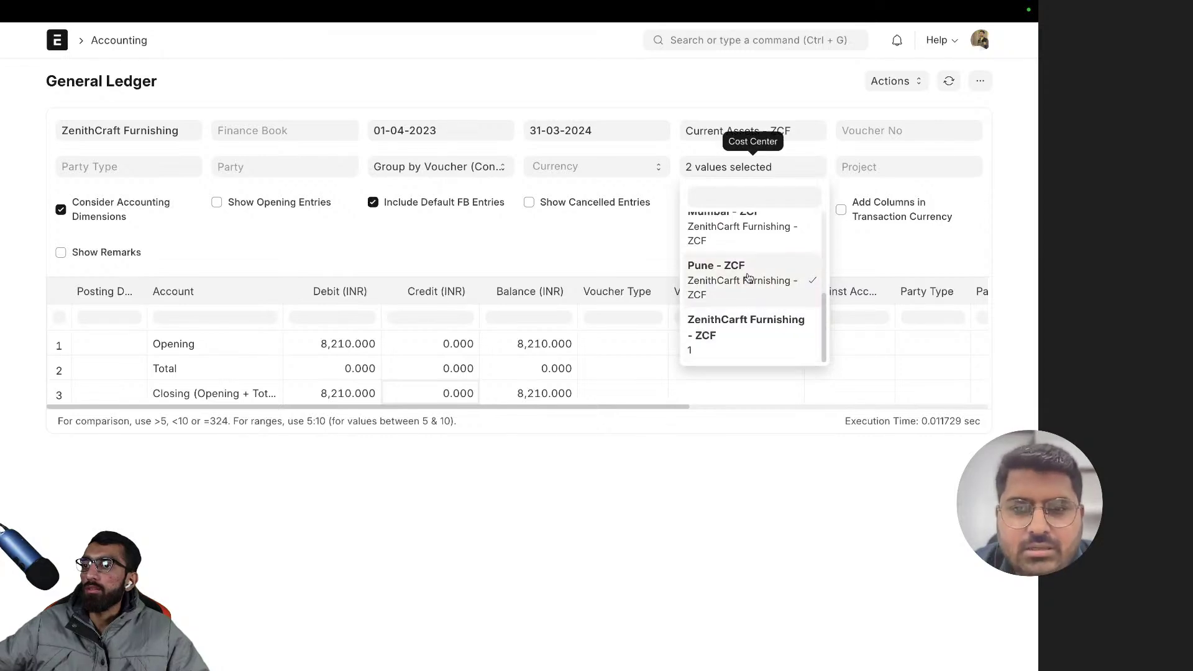
{"action": "scroll", "coordinate": [746, 280], "scroll_direction": "up", "scroll_amount": 2}
{"action": "scroll", "coordinate": [742, 292], "scroll_direction": "down", "scroll_amount": 2}
{"action": "left_click", "coordinate": [740, 342]}
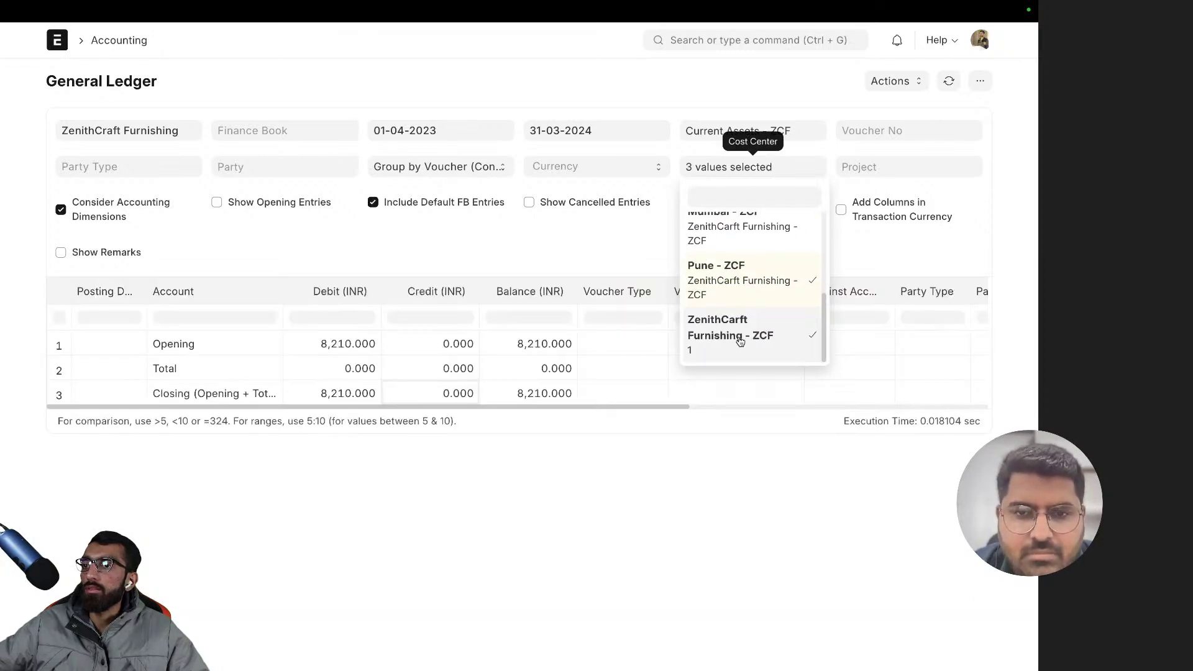
{"action": "left_click", "coordinate": [740, 340]}
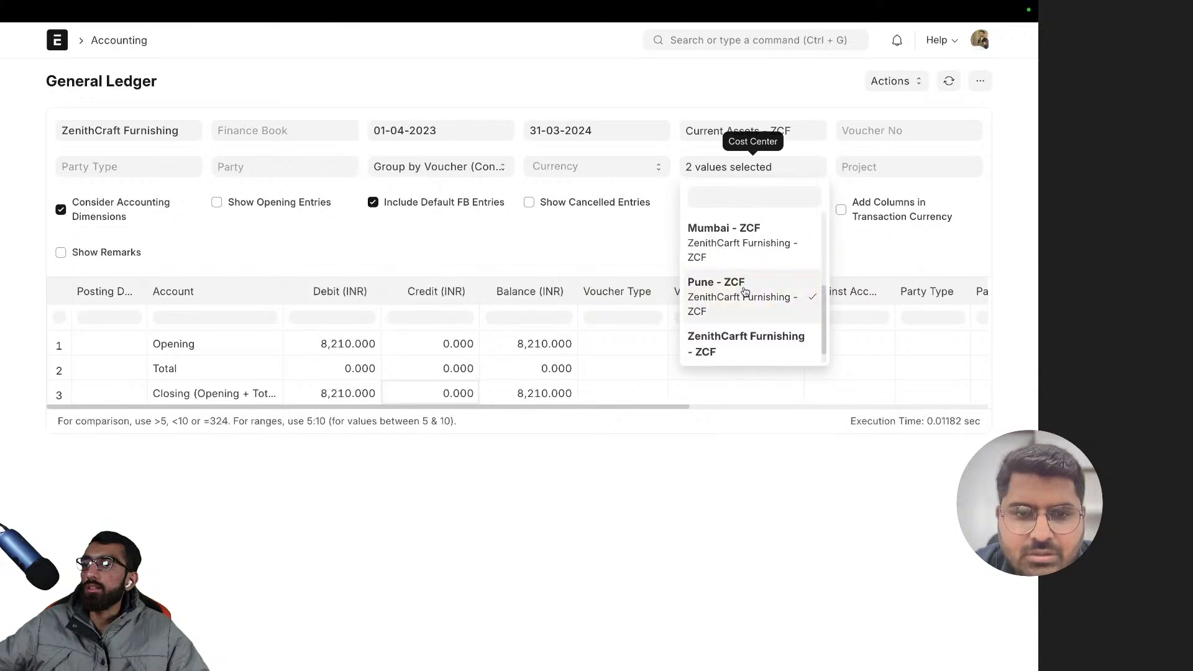
{"action": "scroll", "coordinate": [735, 249], "scroll_direction": "up", "scroll_amount": 3}
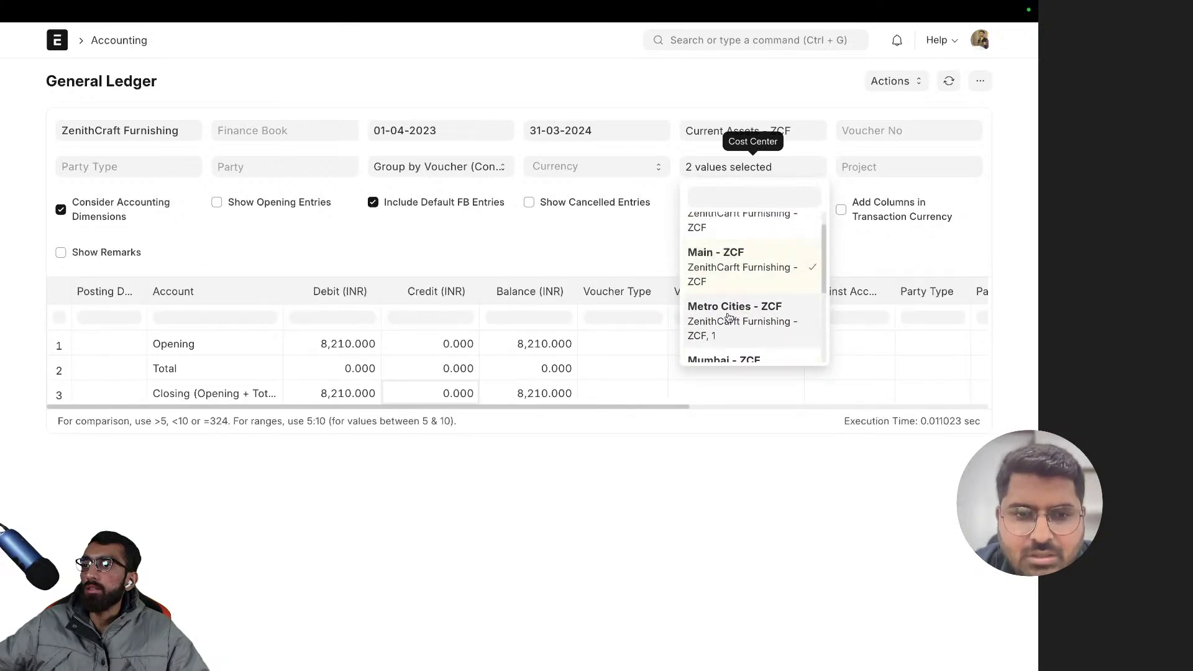
{"action": "scroll", "coordinate": [733, 280], "scroll_direction": "up", "scroll_amount": 1}
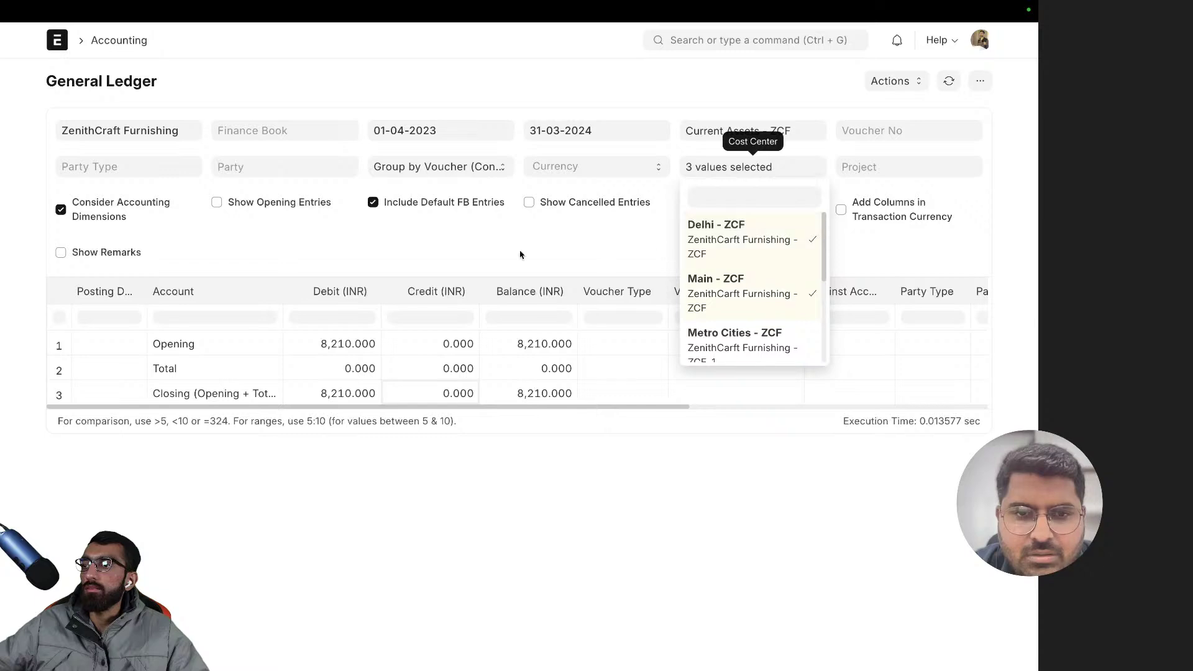
- Set the report's start date to 01-12-2022
{"action": "left_click", "coordinate": [444, 130]}
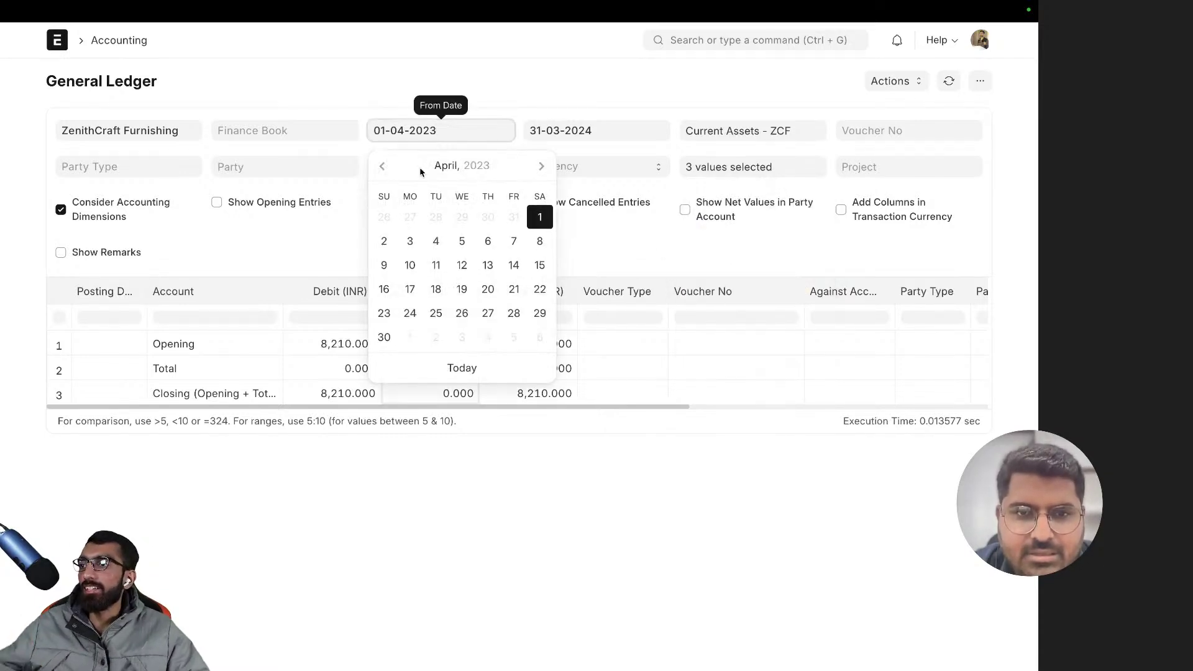
{"action": "left_click", "coordinate": [382, 166]}
{"action": "left_click", "coordinate": [382, 166]}
{"action": "left_click", "coordinate": [382, 165]}
{"action": "left_click", "coordinate": [382, 166]}
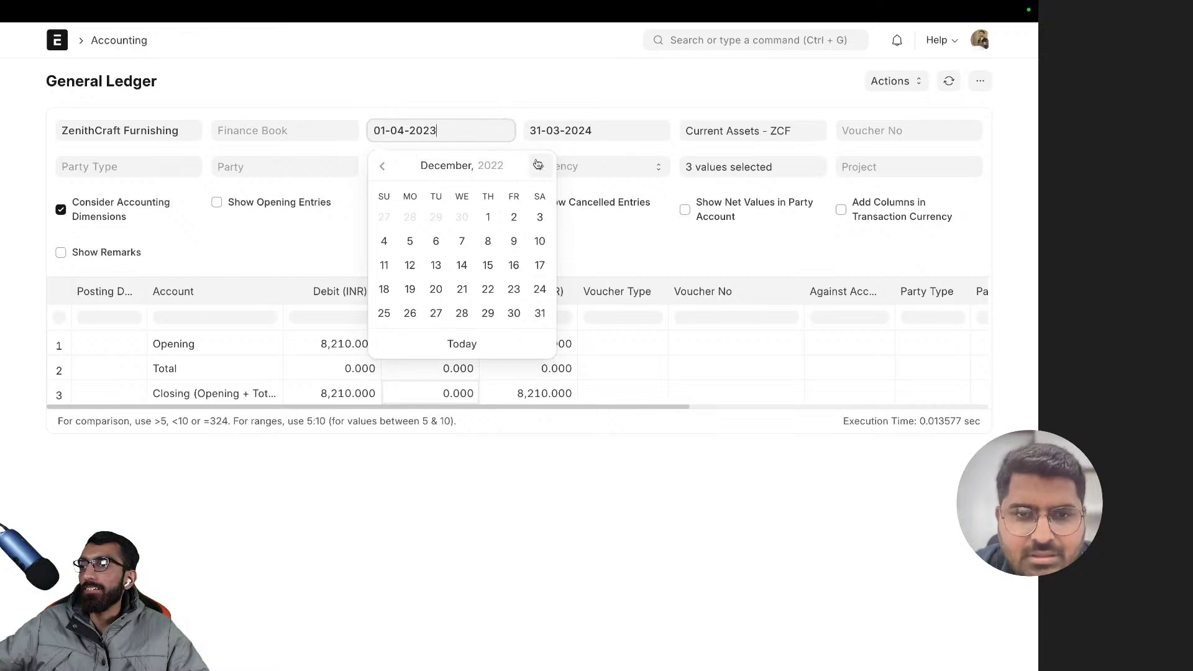
{"action": "left_click", "coordinate": [487, 217]}
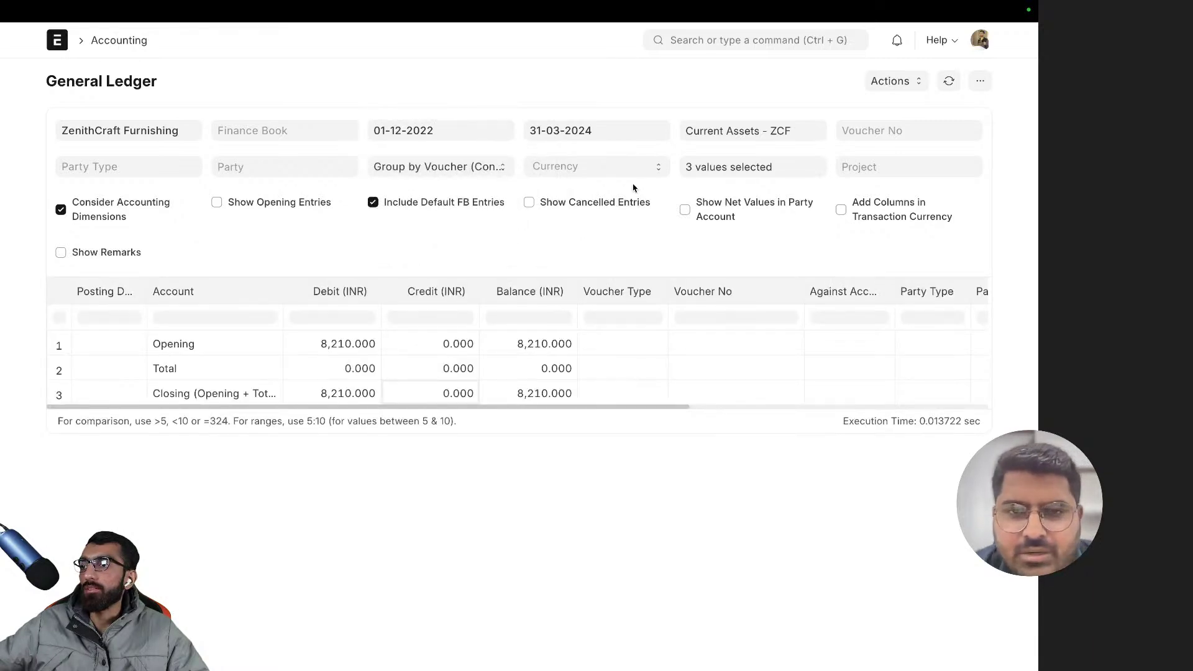
- Remove Delhi and Main from the cost center filter, keeping only Pune - ZCF
{"action": "left_click", "coordinate": [735, 170]}
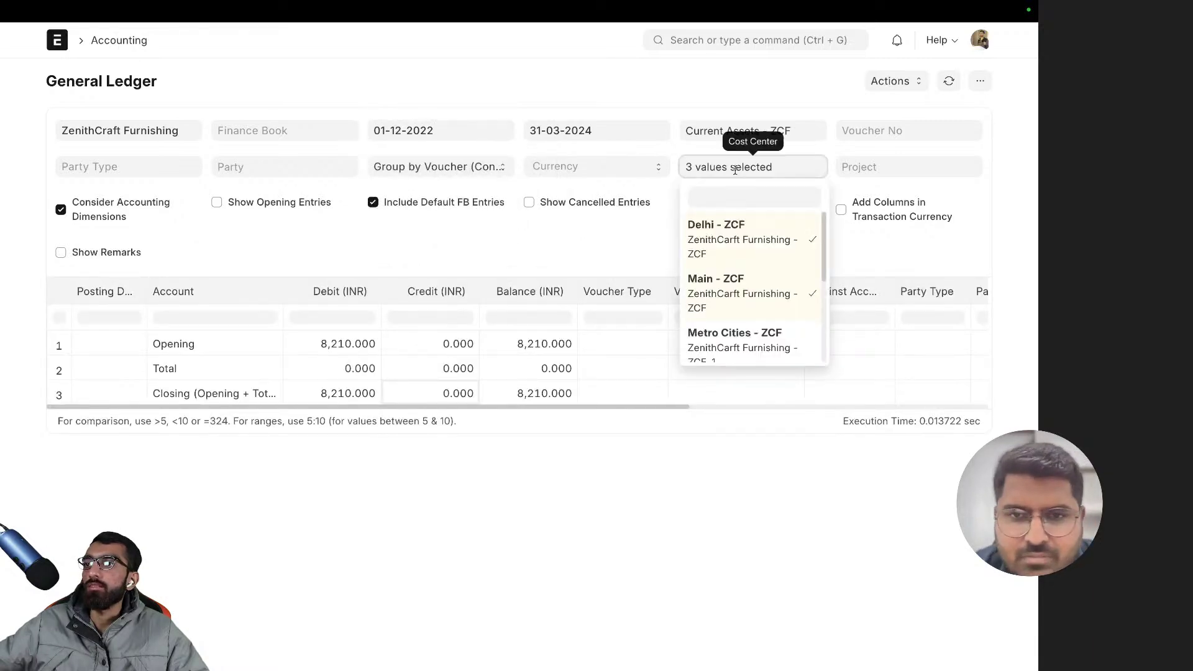
{"action": "left_click", "coordinate": [749, 255]}
{"action": "left_click", "coordinate": [749, 284]}
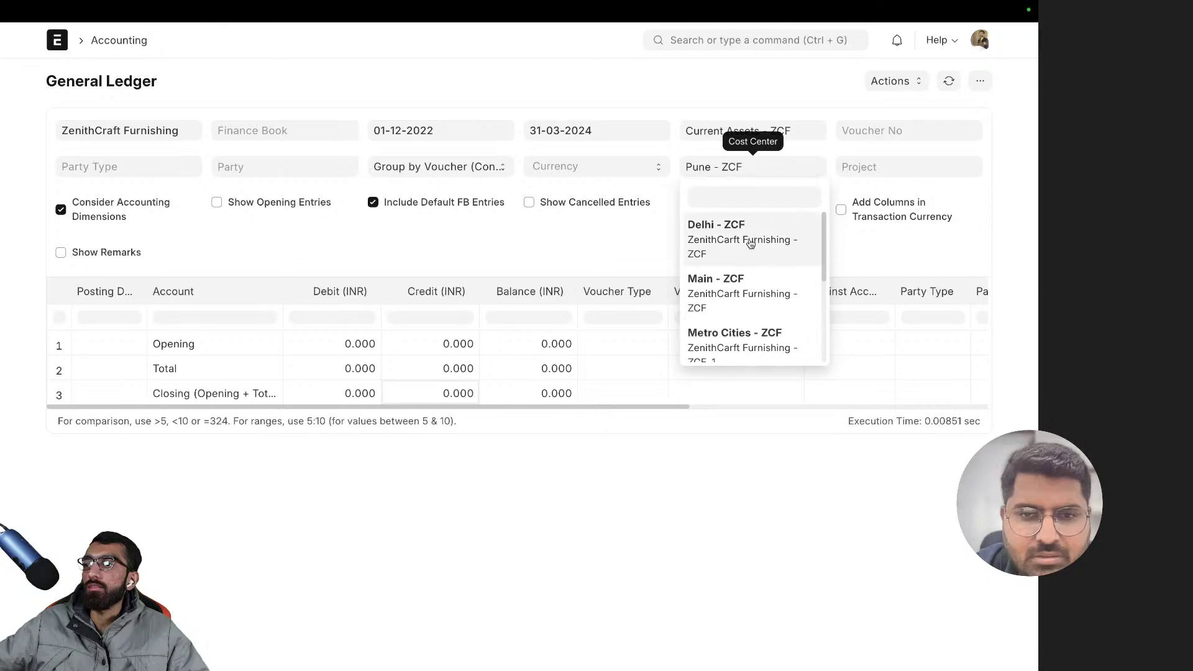
{"action": "left_click", "coordinate": [756, 248]}
{"action": "left_click", "coordinate": [744, 268]}
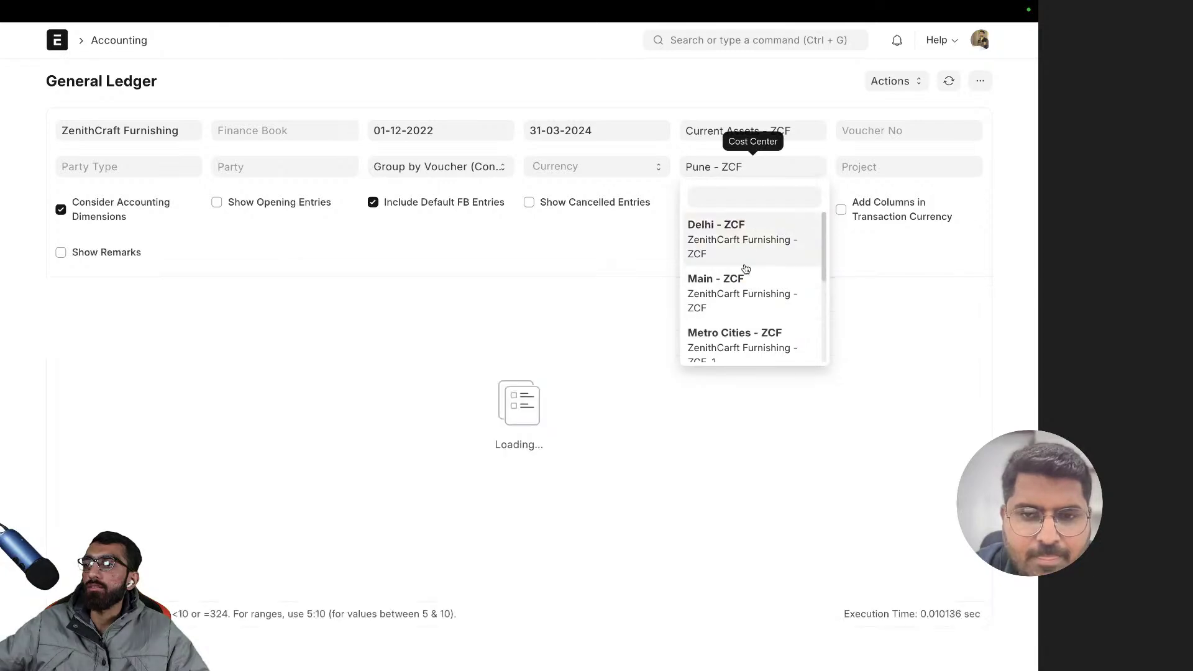
{"action": "scroll", "coordinate": [745, 285], "scroll_direction": "down", "scroll_amount": 3}
{"action": "left_click", "coordinate": [744, 279]}
{"action": "left_click", "coordinate": [744, 278]}
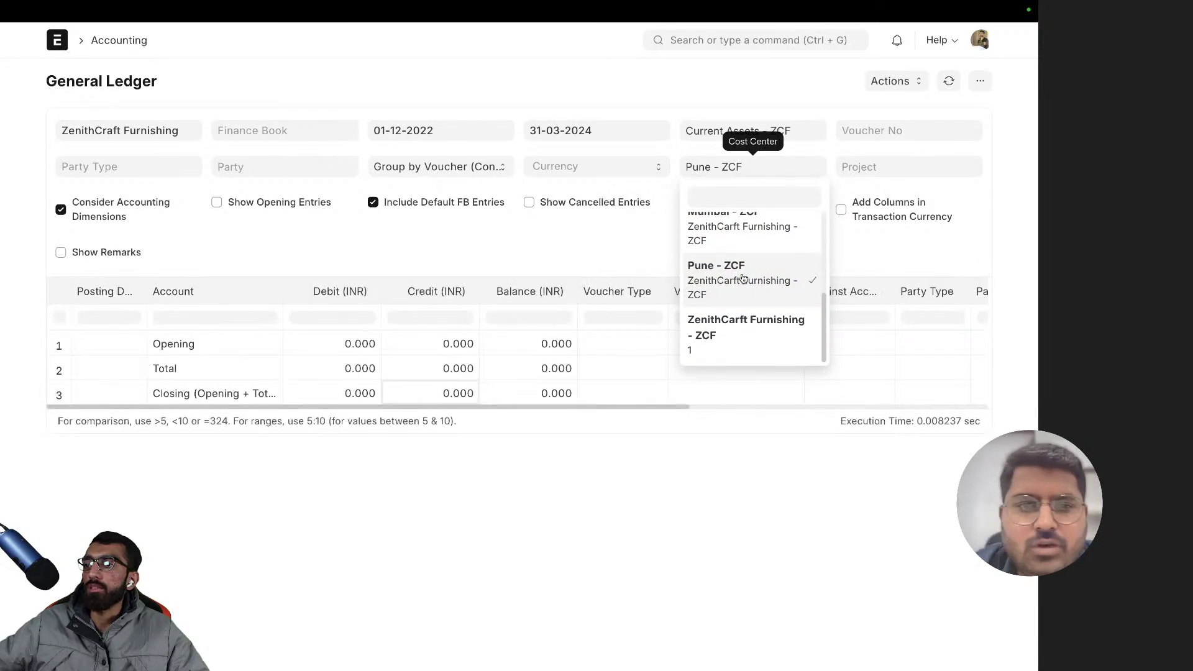
{"action": "left_click", "coordinate": [599, 255]}
- Open INV2459 from the Sales Invoice list and scroll through its details
{"action": "left_click", "coordinate": [674, 39]}
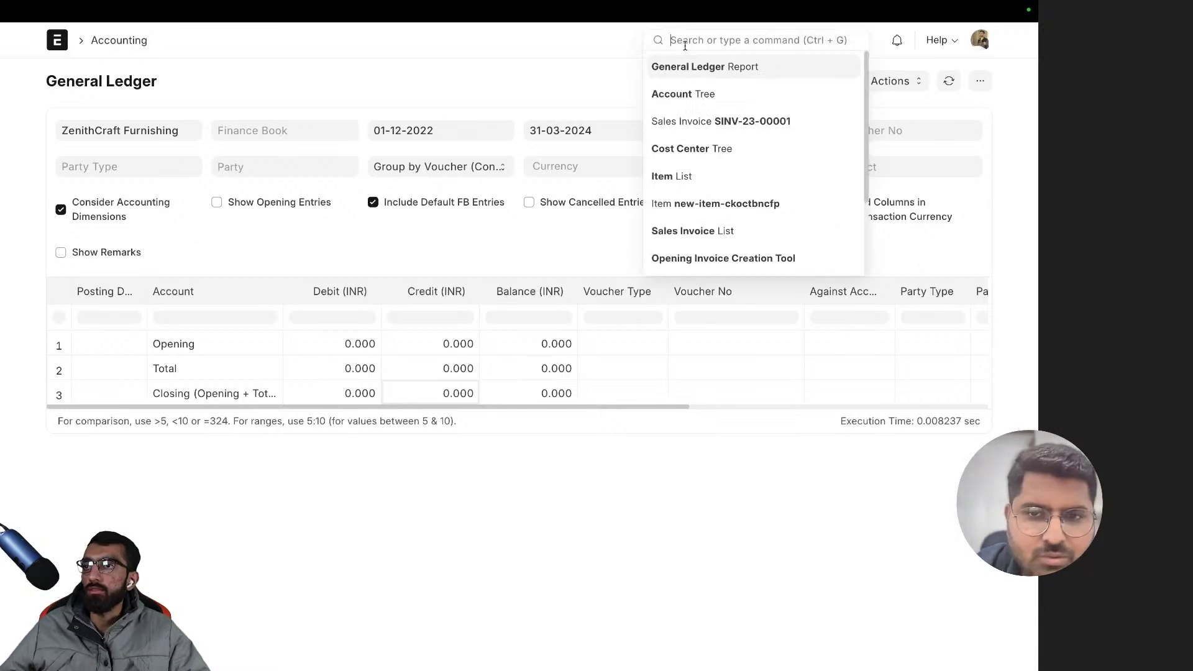
{"action": "type", "text": "sales i"}
{"action": "key", "text": "Return"}
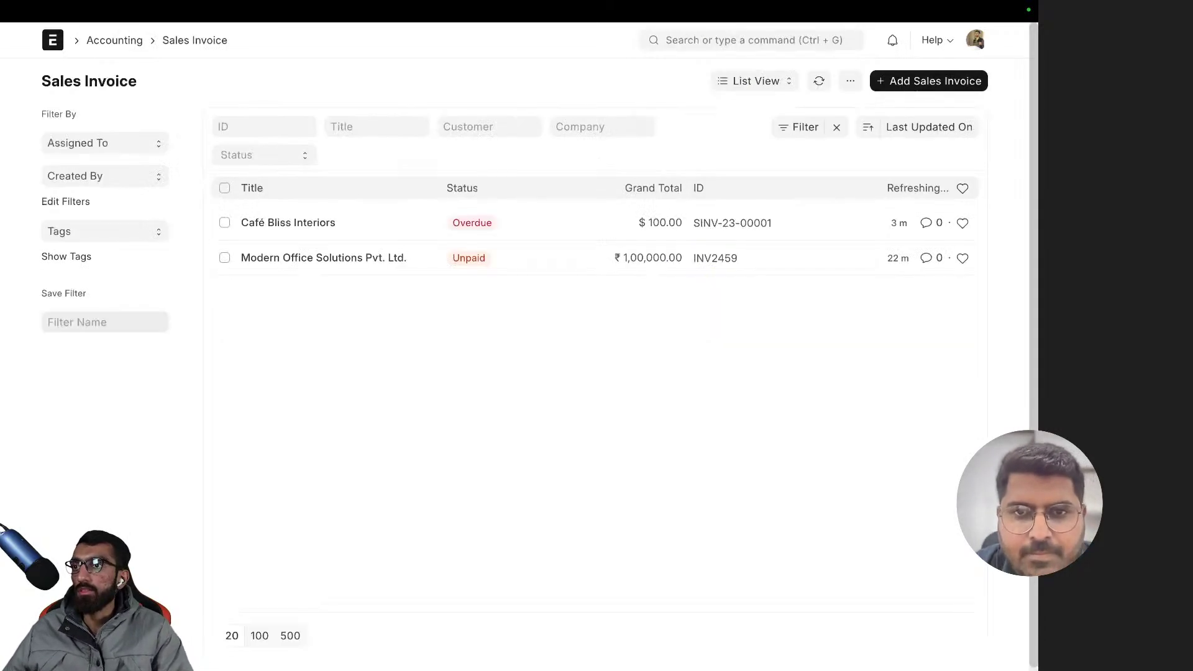
{"action": "left_click", "coordinate": [317, 258]}
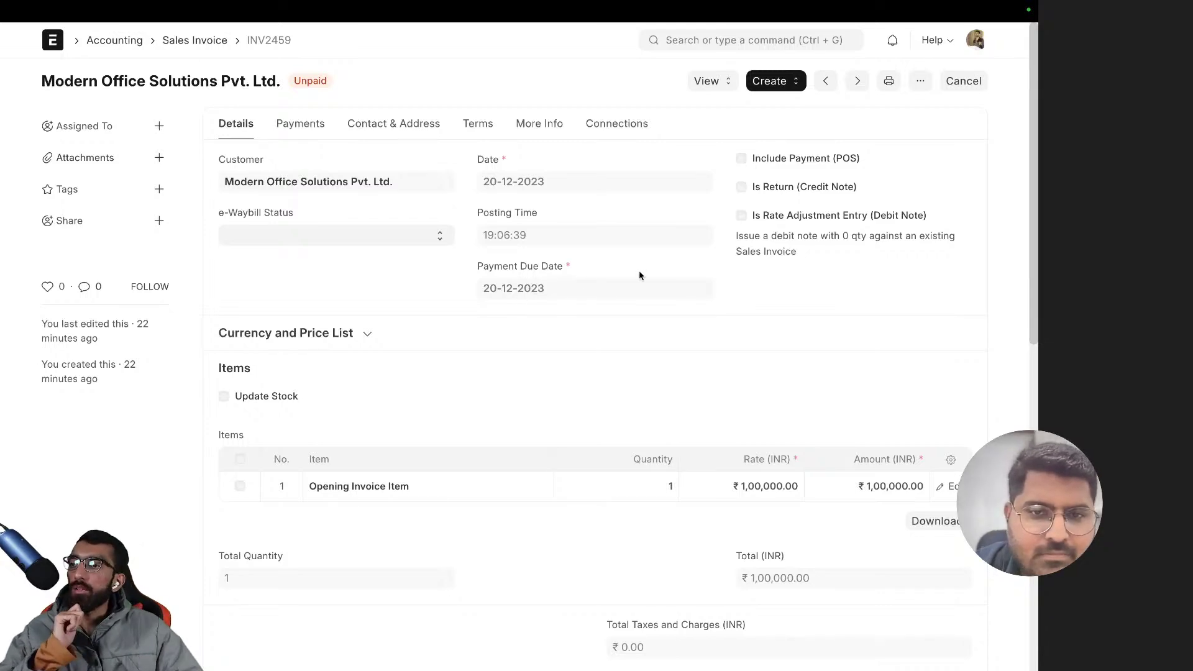
{"action": "scroll", "coordinate": [639, 274], "scroll_direction": "down", "scroll_amount": 5}
{"action": "scroll", "coordinate": [644, 261], "scroll_direction": "down", "scroll_amount": 5}
{"action": "scroll", "coordinate": [459, 299], "scroll_direction": "up", "scroll_amount": 10}
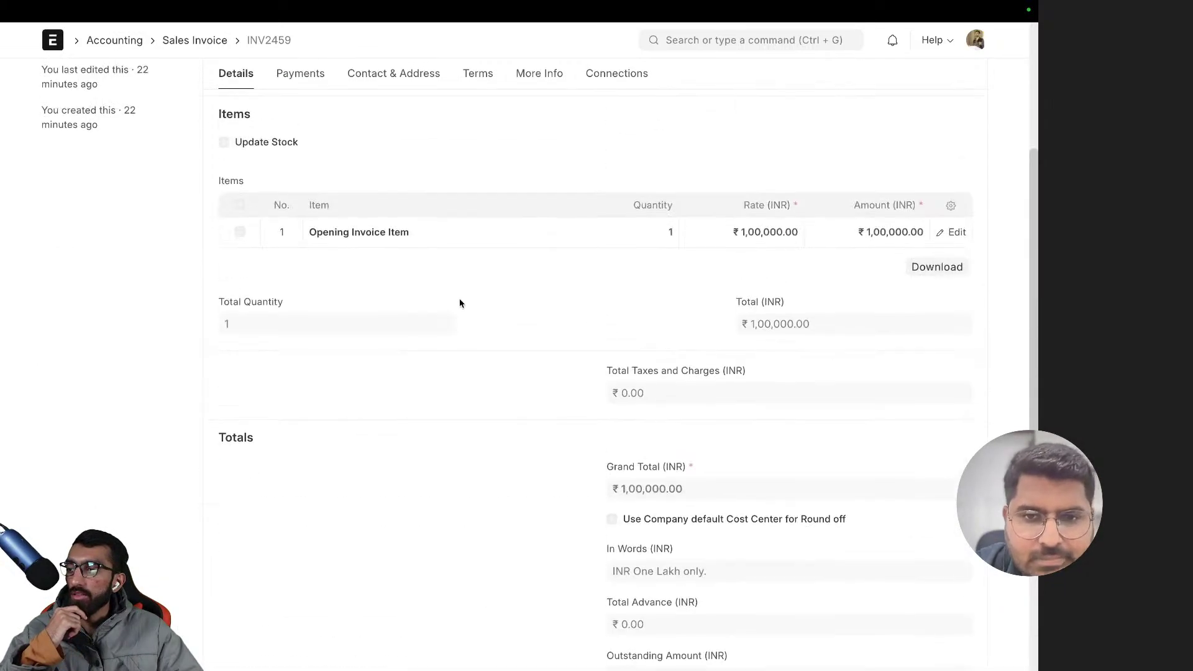
{"action": "left_click", "coordinate": [311, 272]}
{"action": "scroll", "coordinate": [334, 263], "scroll_direction": "up", "scroll_amount": 2}
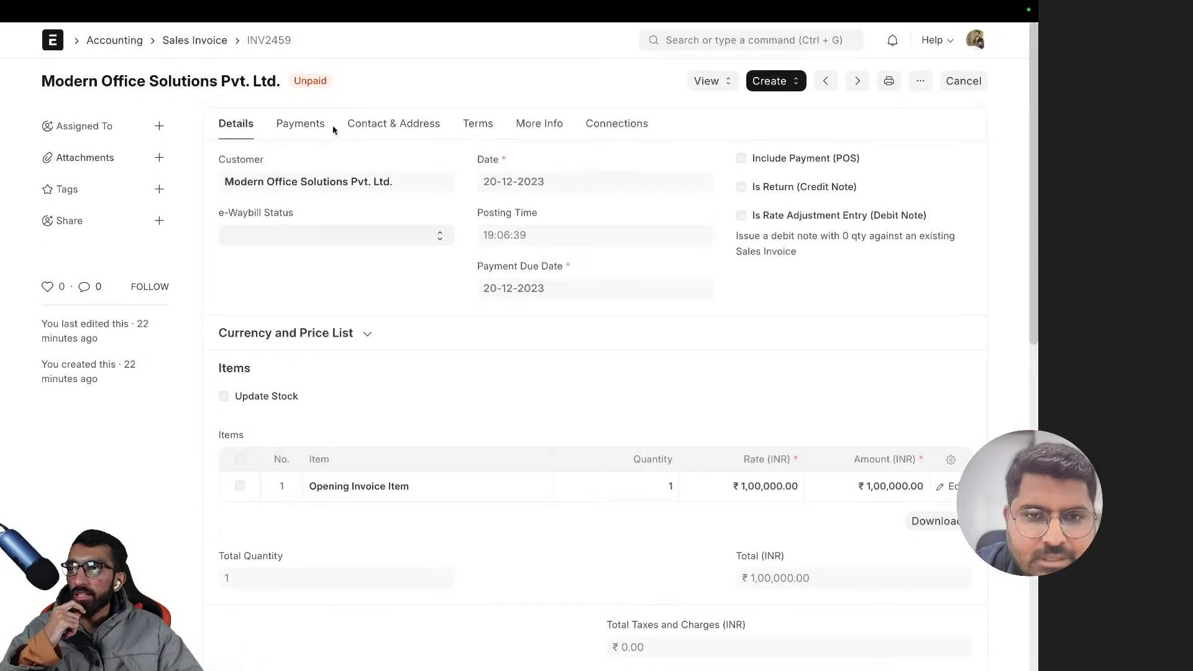
{"action": "scroll", "coordinate": [538, 349], "scroll_direction": "down", "scroll_amount": 10}
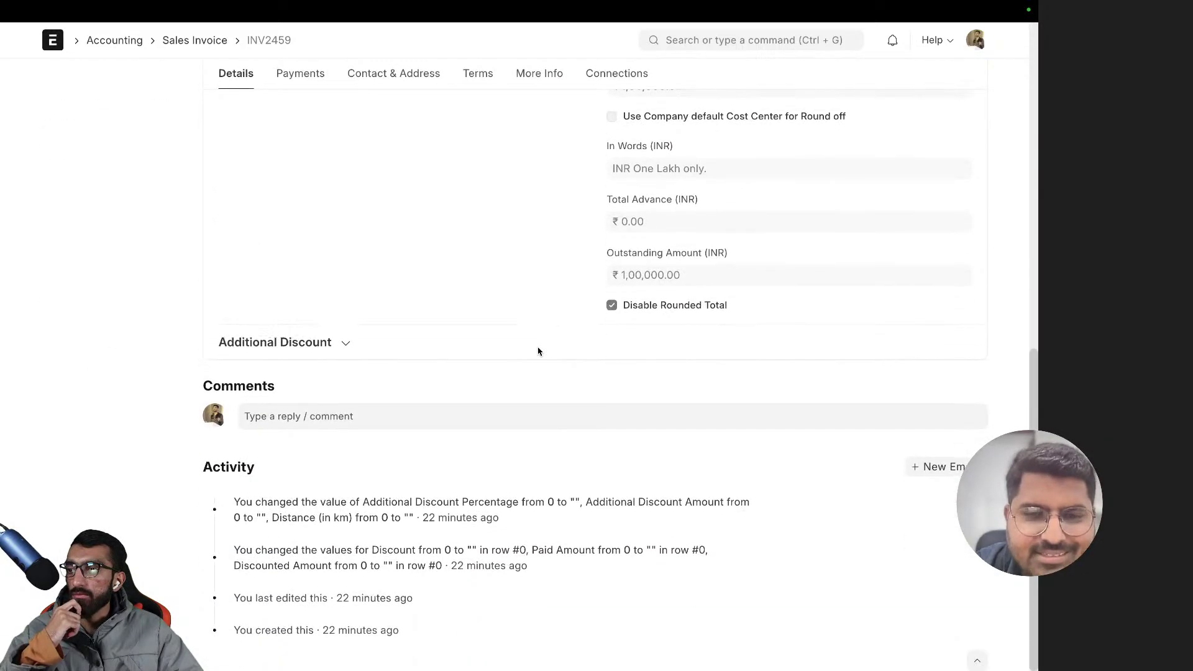
{"action": "scroll", "coordinate": [538, 350], "scroll_direction": "up", "scroll_amount": 10}
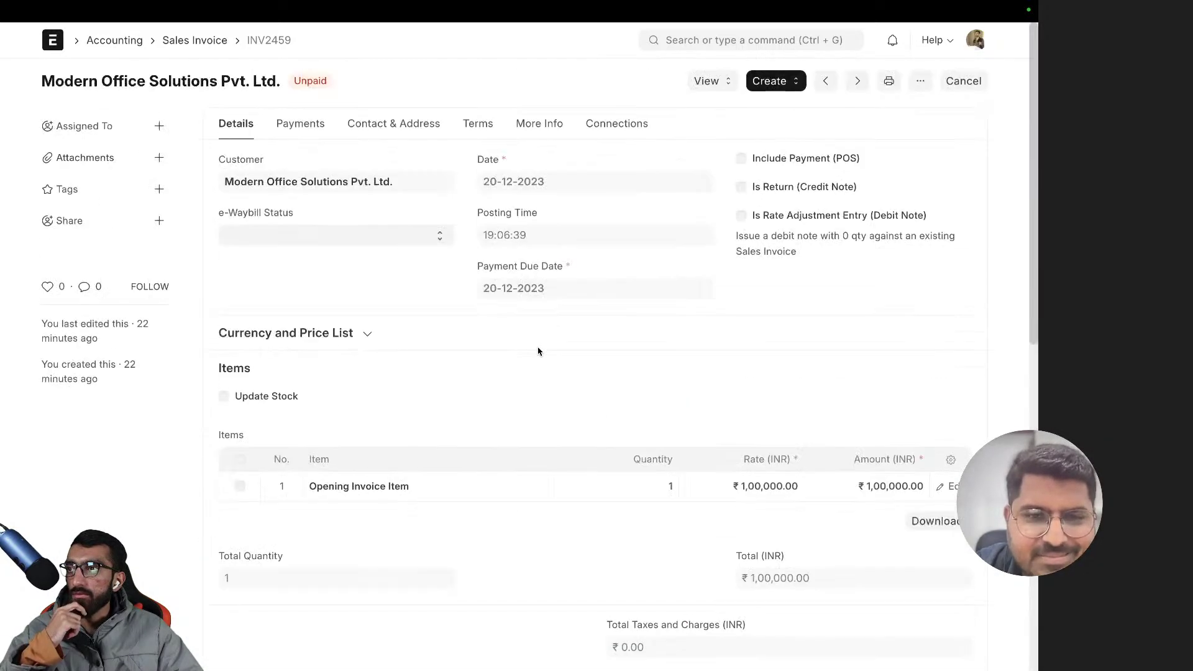
- Review the invoice's Payments, Contact & Address, Terms and More Info tabs, then Details
{"action": "left_click", "coordinate": [312, 129]}
{"action": "left_click", "coordinate": [375, 125]}
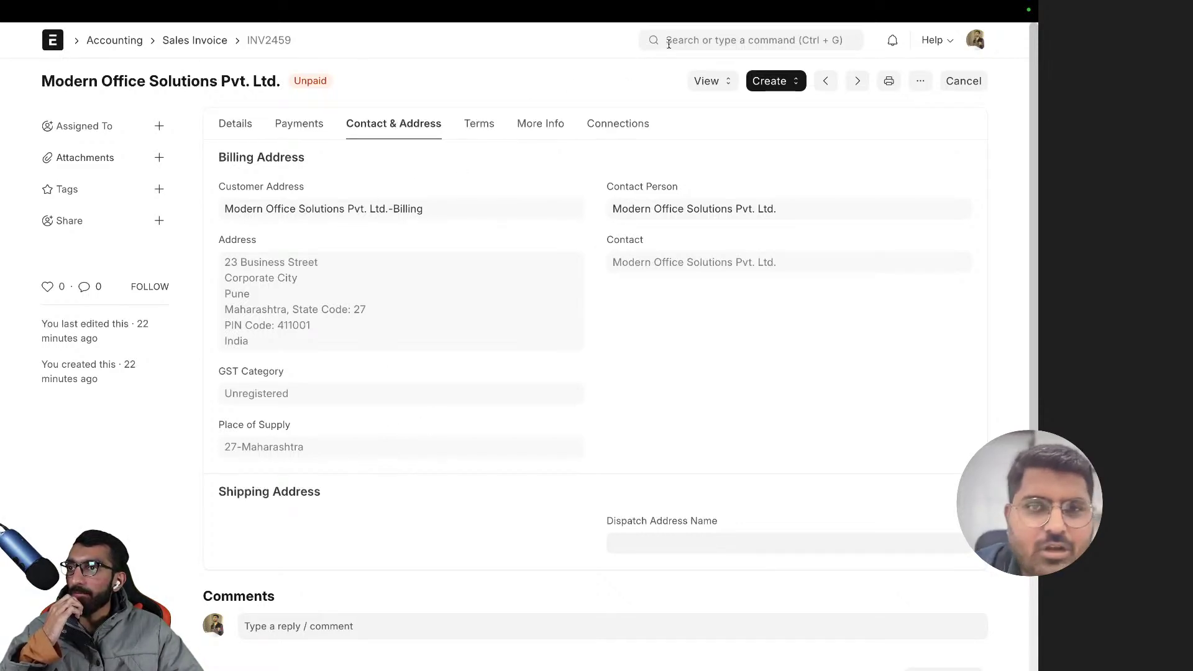
{"action": "left_click", "coordinate": [479, 129]}
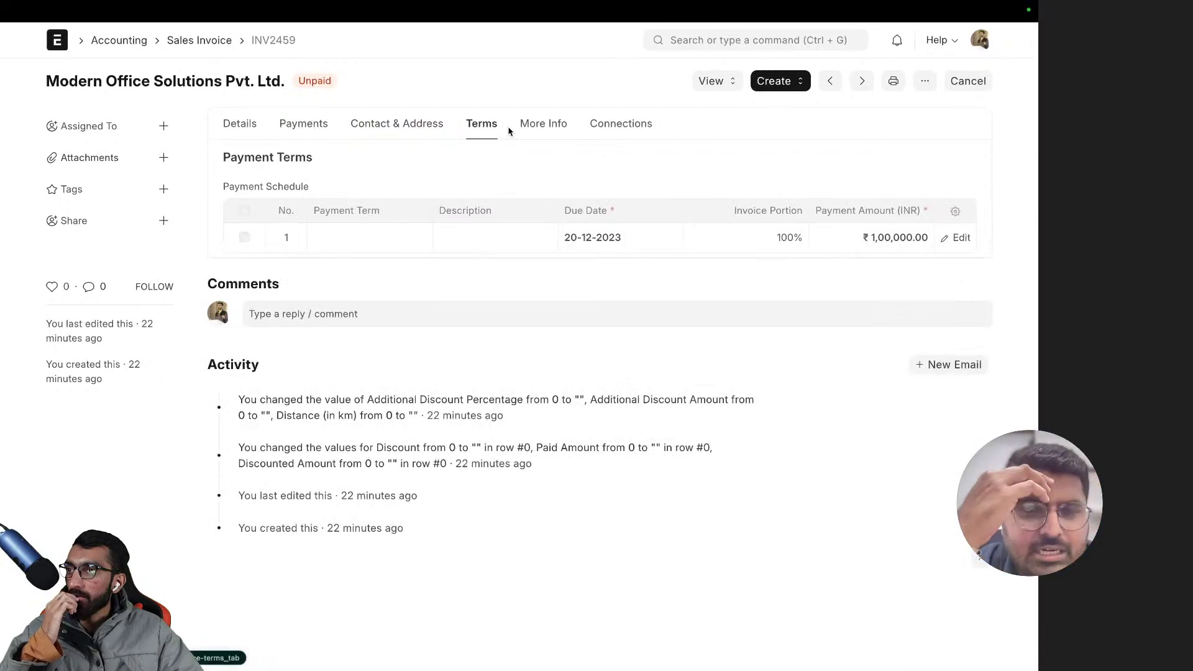
{"action": "left_click", "coordinate": [533, 128]}
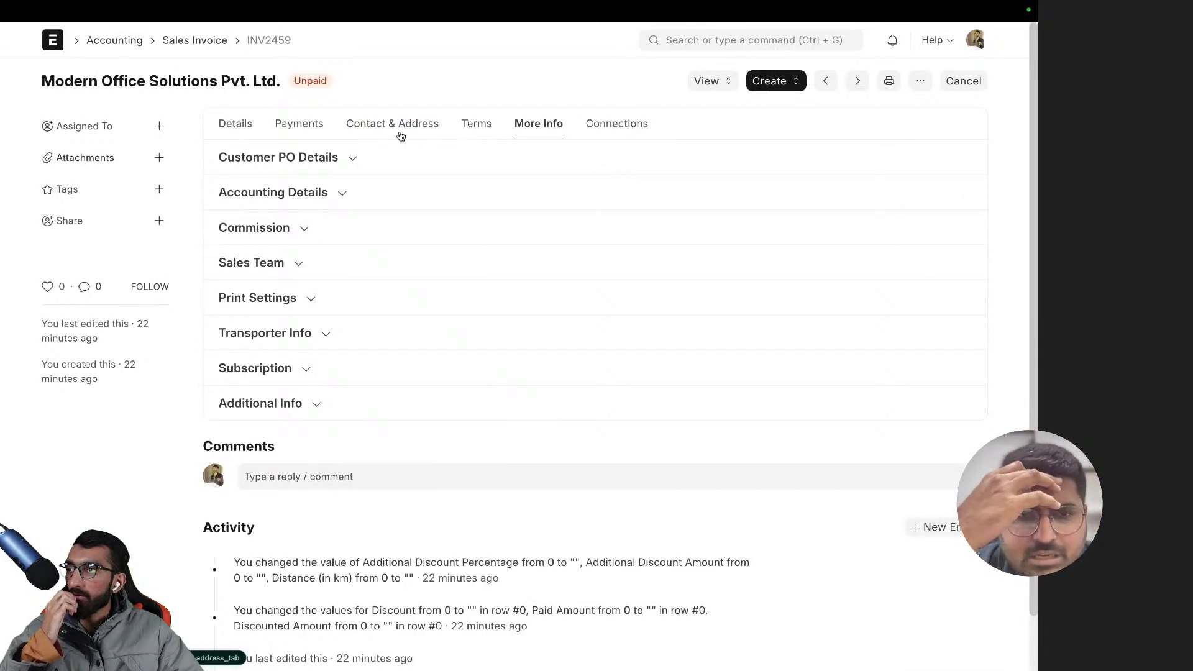
{"action": "left_click", "coordinate": [227, 127]}
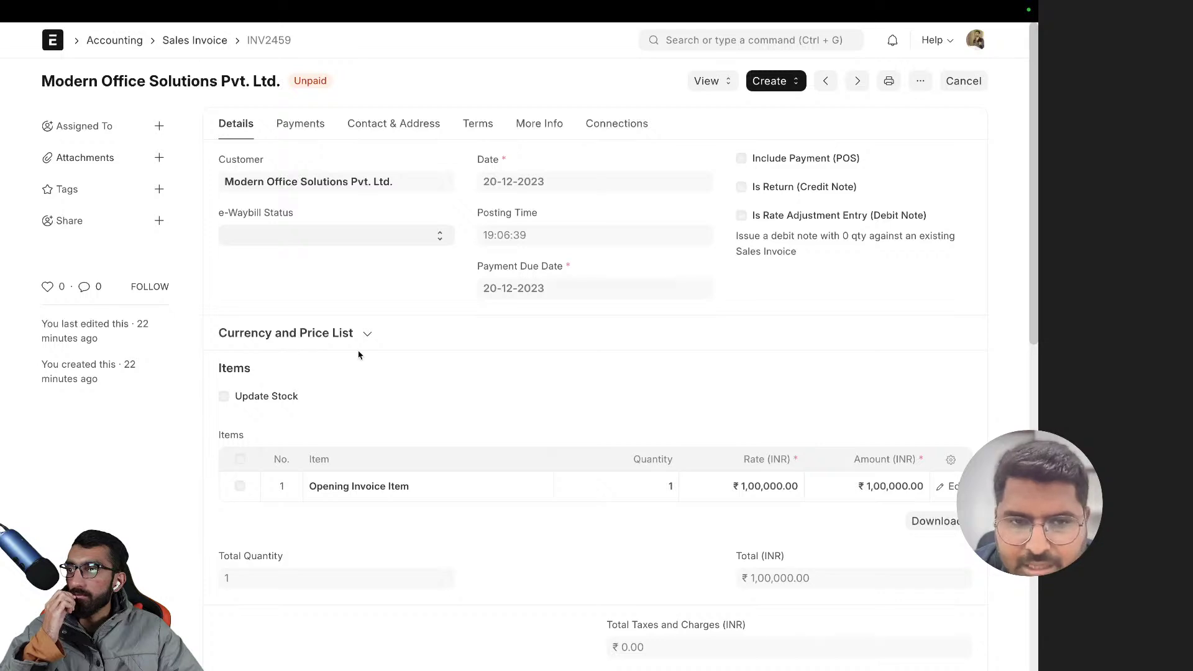
- Change item row 1's cost center to Pune - ZCF and save INV2459
{"action": "left_click", "coordinate": [952, 493]}
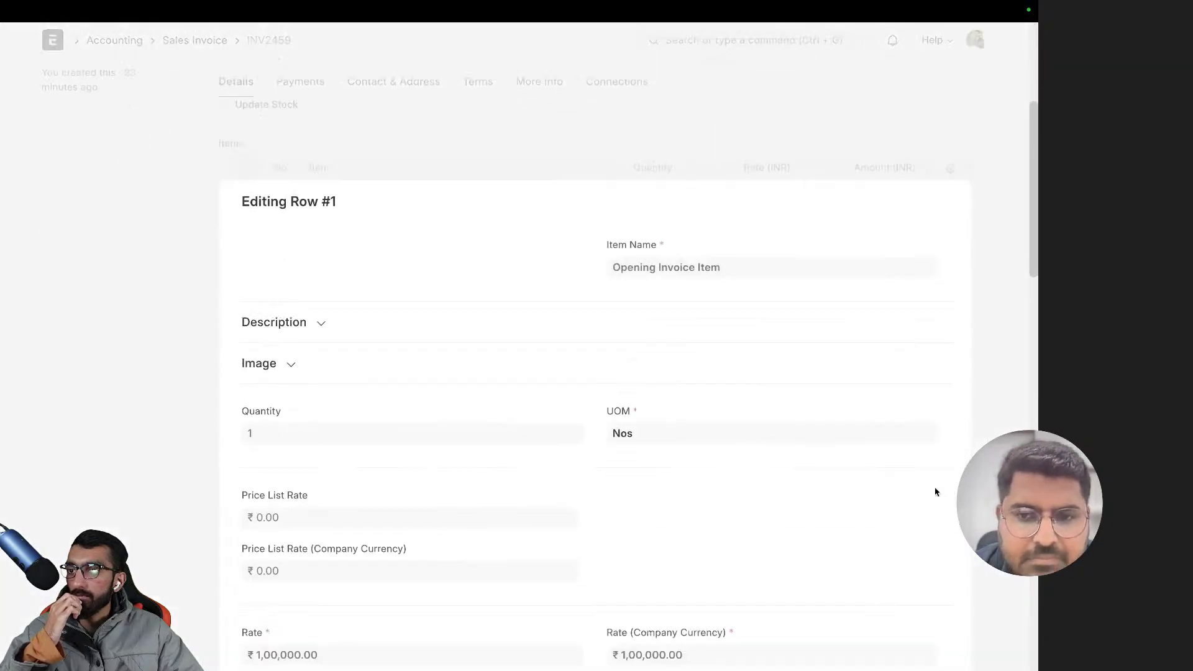
{"action": "scroll", "coordinate": [509, 460], "scroll_direction": "down", "scroll_amount": 6}
{"action": "scroll", "coordinate": [509, 463], "scroll_direction": "down", "scroll_amount": 4}
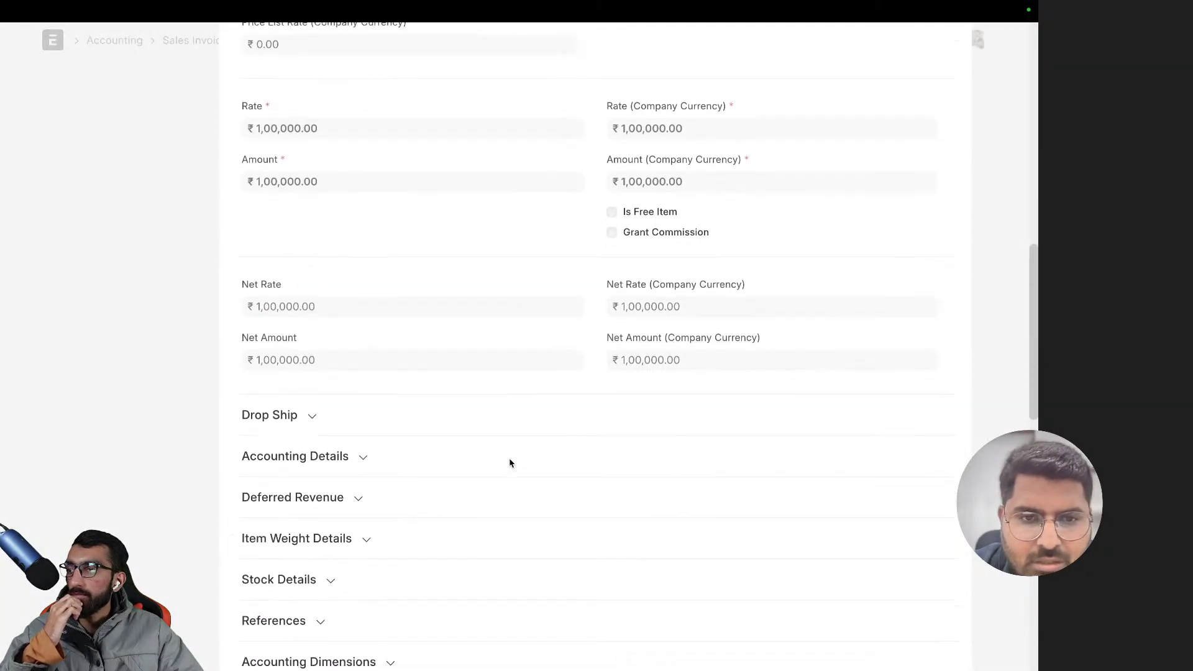
{"action": "left_click", "coordinate": [310, 536]}
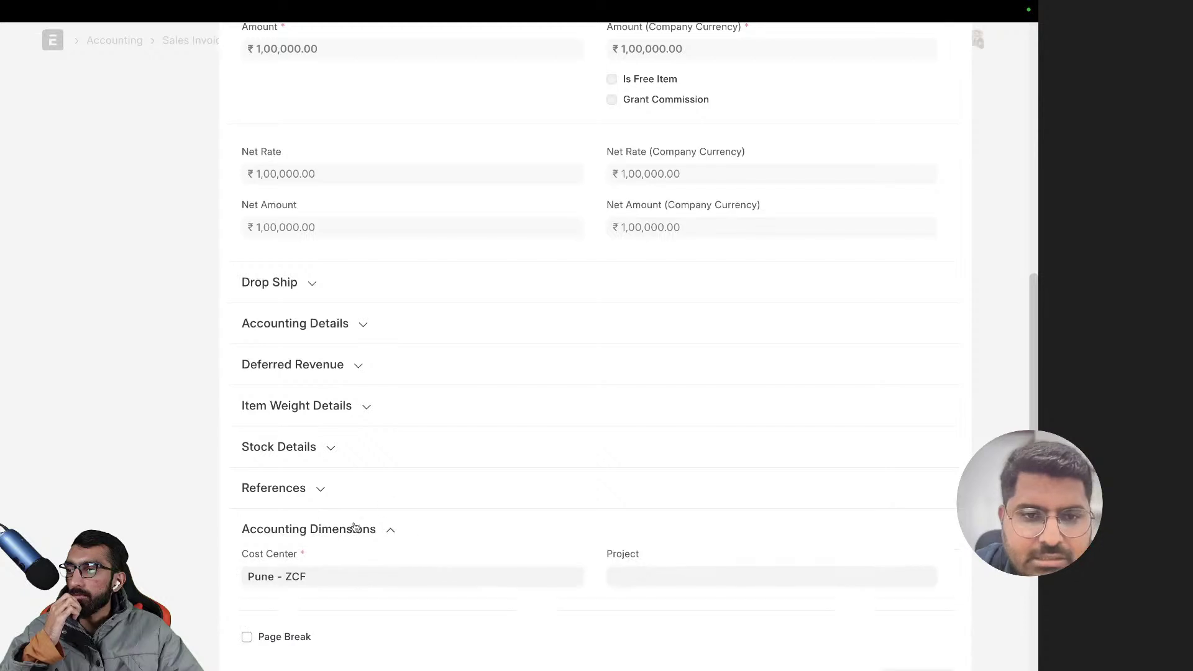
{"action": "scroll", "coordinate": [411, 506], "scroll_direction": "down", "scroll_amount": 3}
{"action": "left_click", "coordinate": [318, 385]}
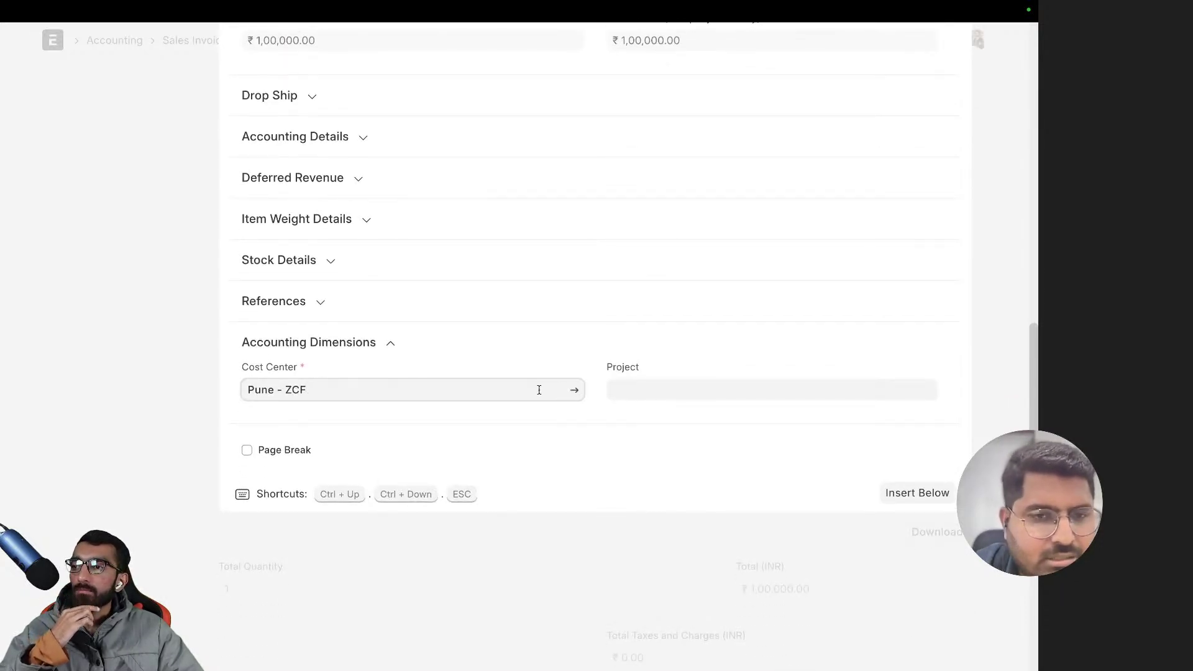
{"action": "triple_click", "coordinate": [437, 386]}
{"action": "key", "text": "BackSpace"}
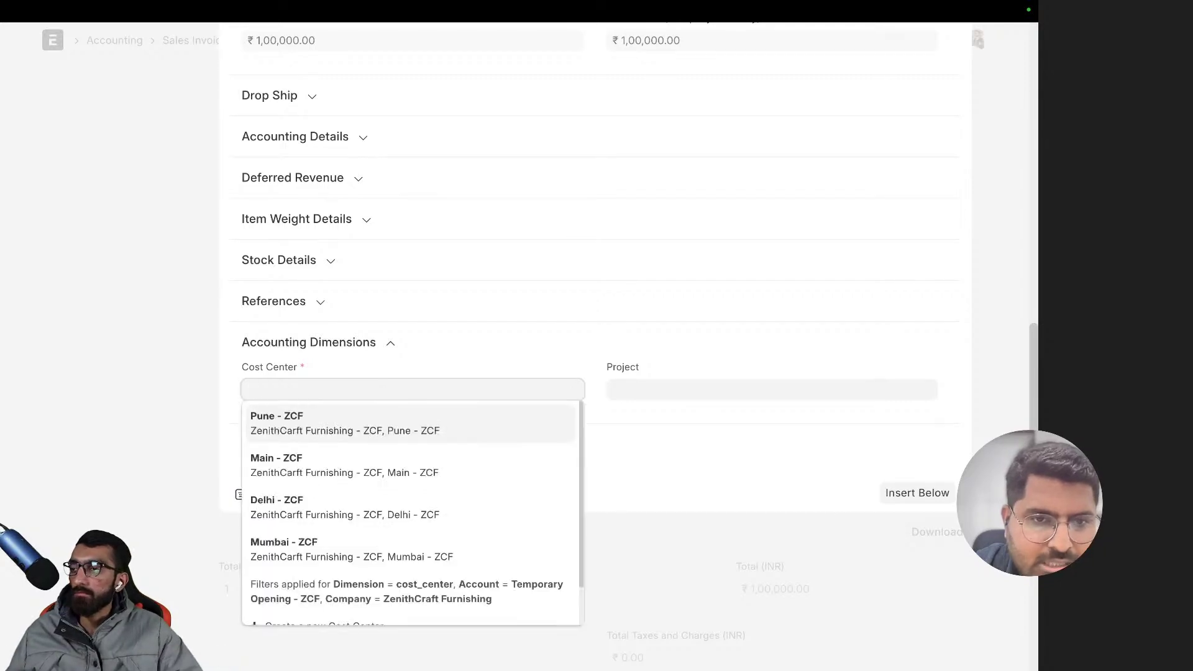
{"action": "left_click", "coordinate": [356, 426]}
{"action": "key", "text": "ctrl+s"}
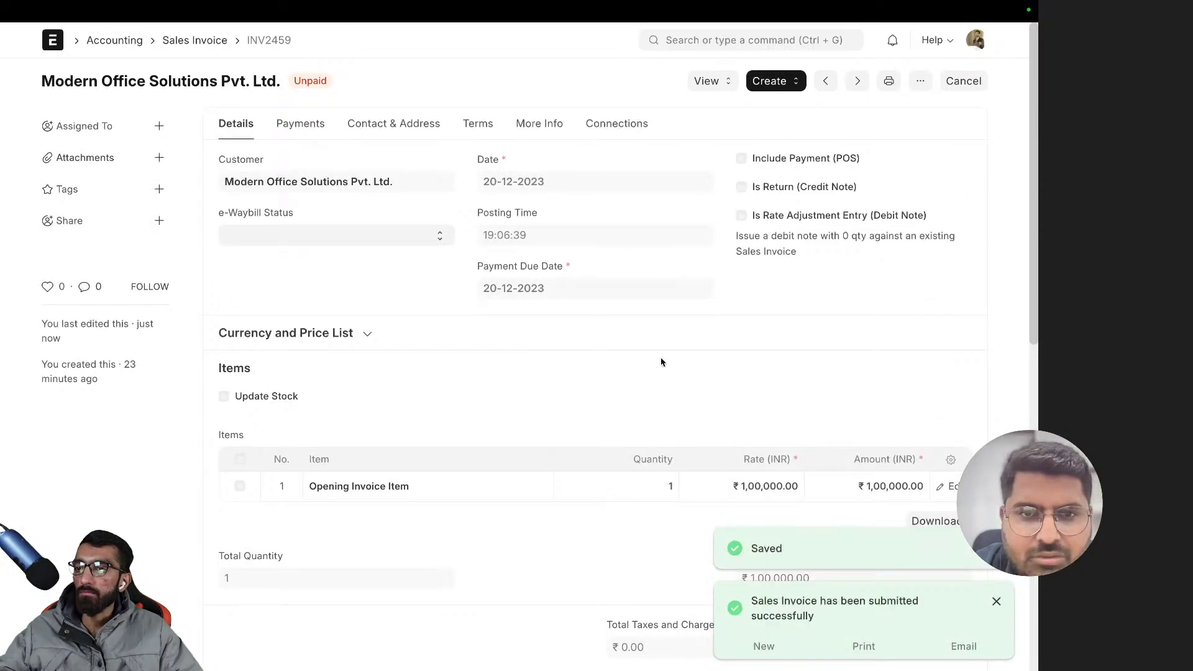
{"action": "scroll", "coordinate": [542, 338], "scroll_direction": "left", "scroll_amount": 5}
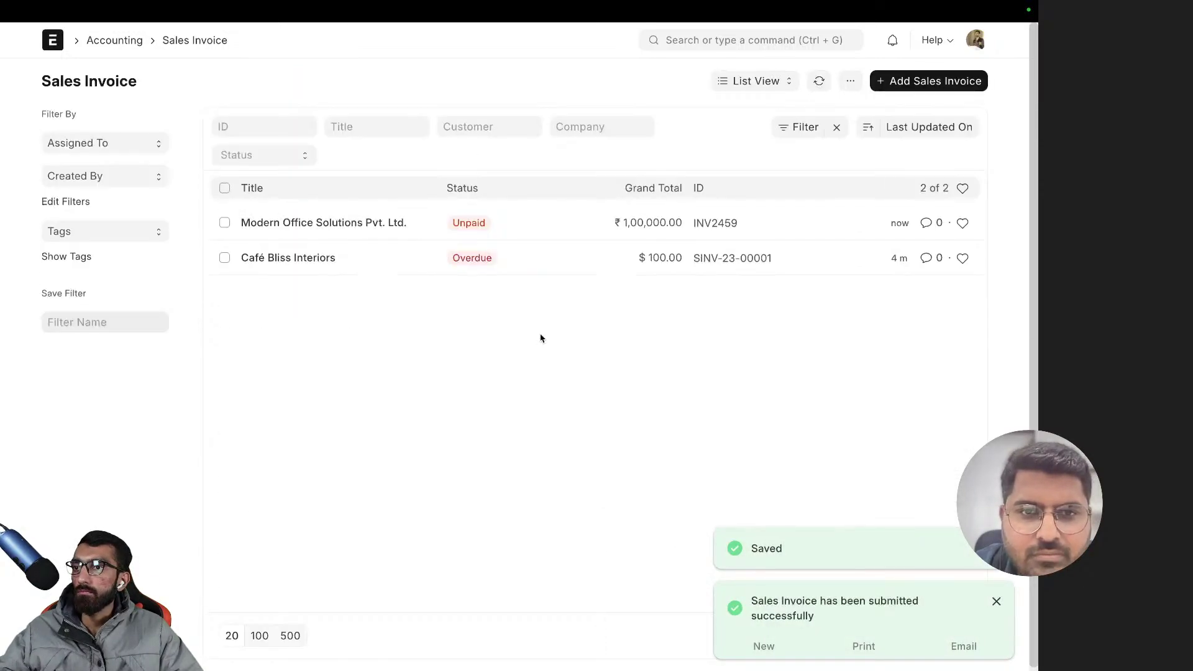
- Open INV2459's accounting ledger through the View menu
{"action": "scroll", "coordinate": [341, 240], "scroll_direction": "right", "scroll_amount": 5}
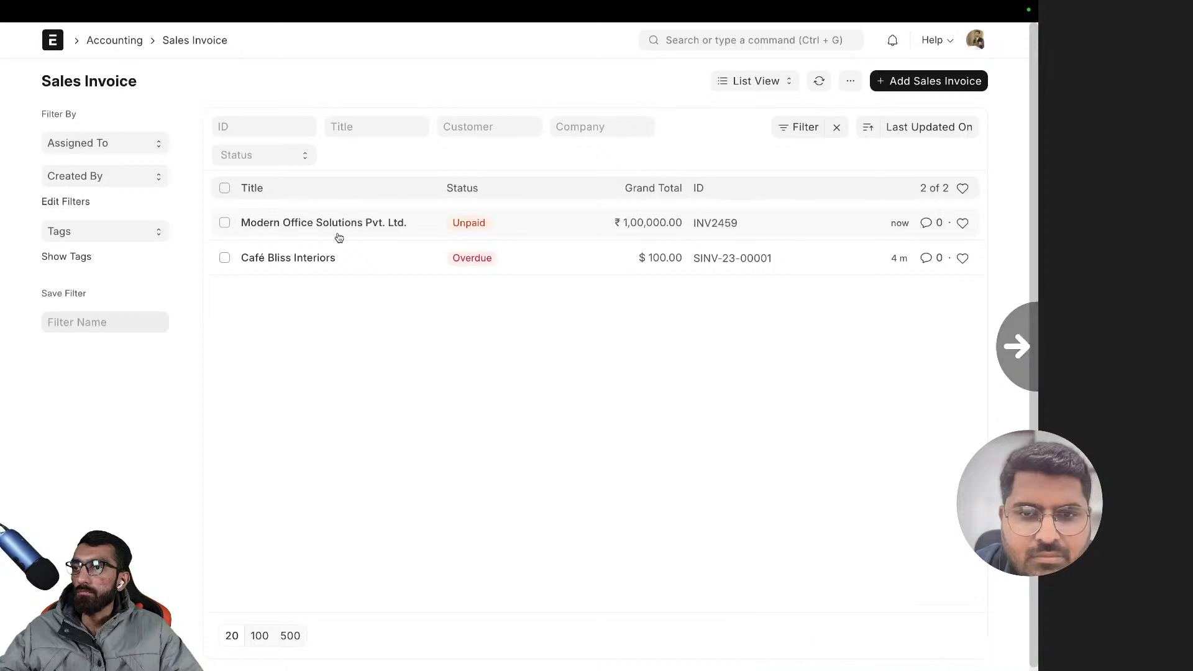
{"action": "left_click", "coordinate": [706, 82]}
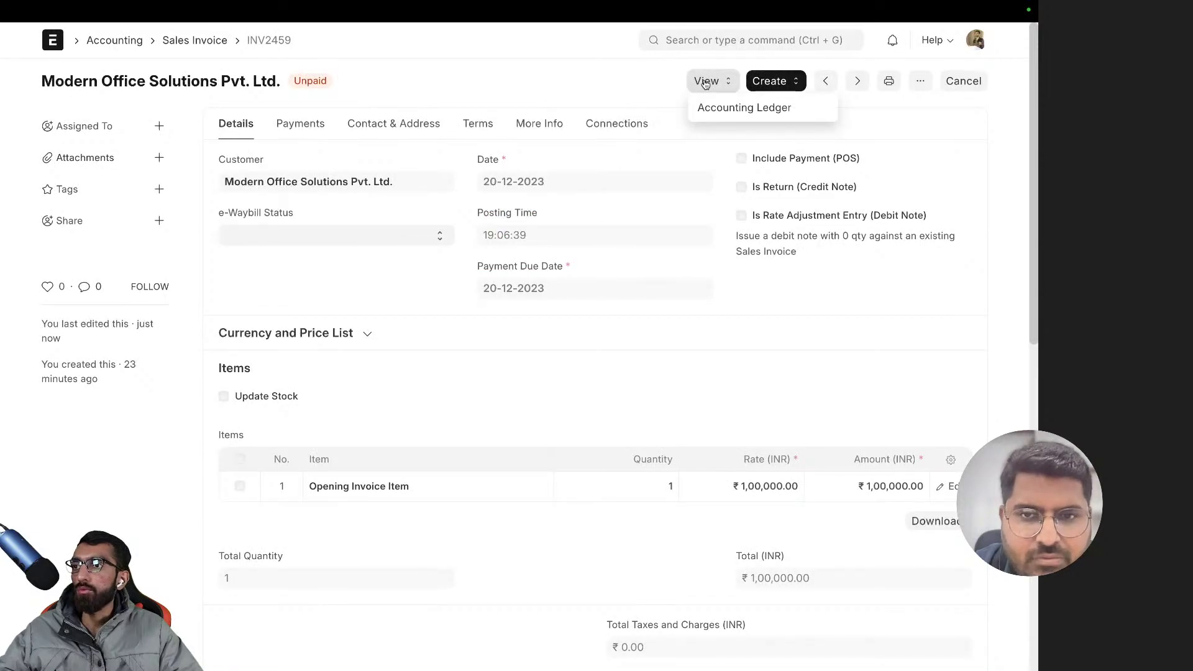
{"action": "left_click", "coordinate": [734, 108]}
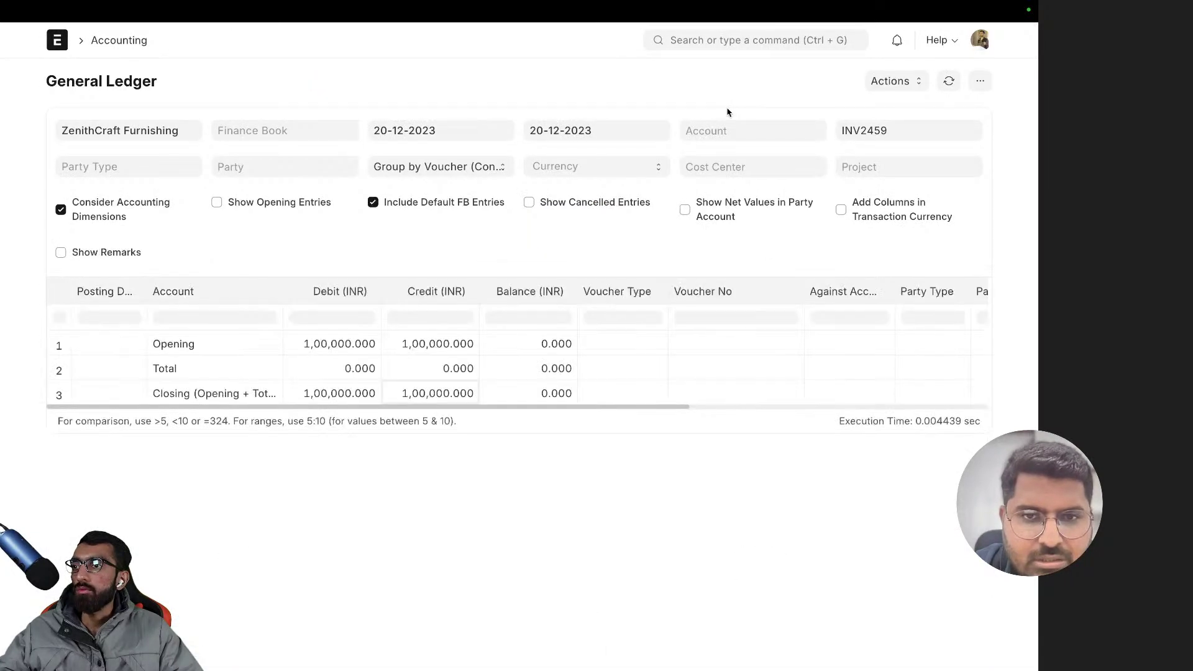
- Filter the ledger to cost center Pune - ZCF and remove the INV2459 voucher filter
{"action": "left_click", "coordinate": [725, 163]}
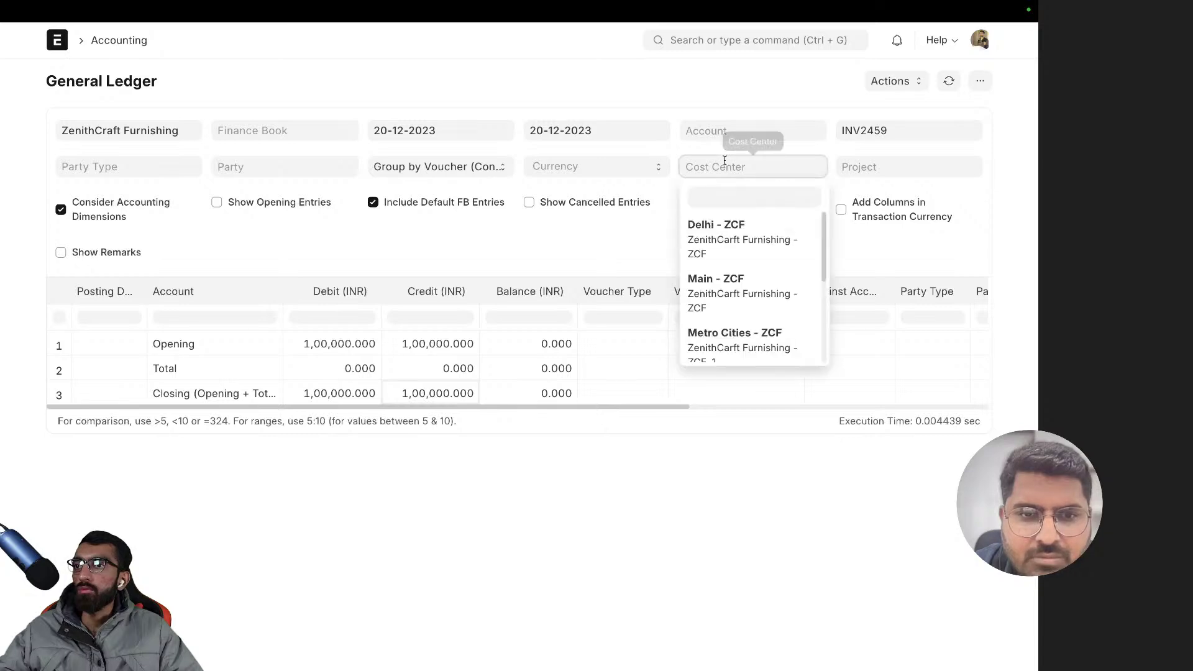
{"action": "left_click", "coordinate": [758, 199]}
{"action": "type", "text": "o"}
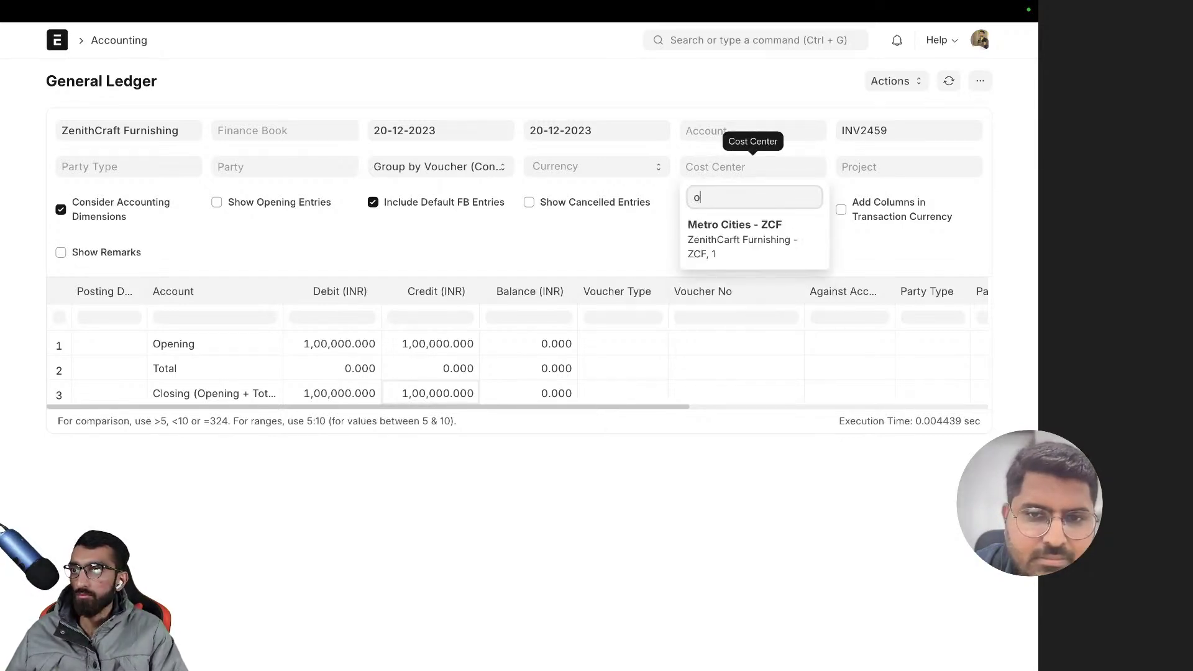
{"action": "key", "text": "BackSpace"}
{"action": "type", "text": "pun"}
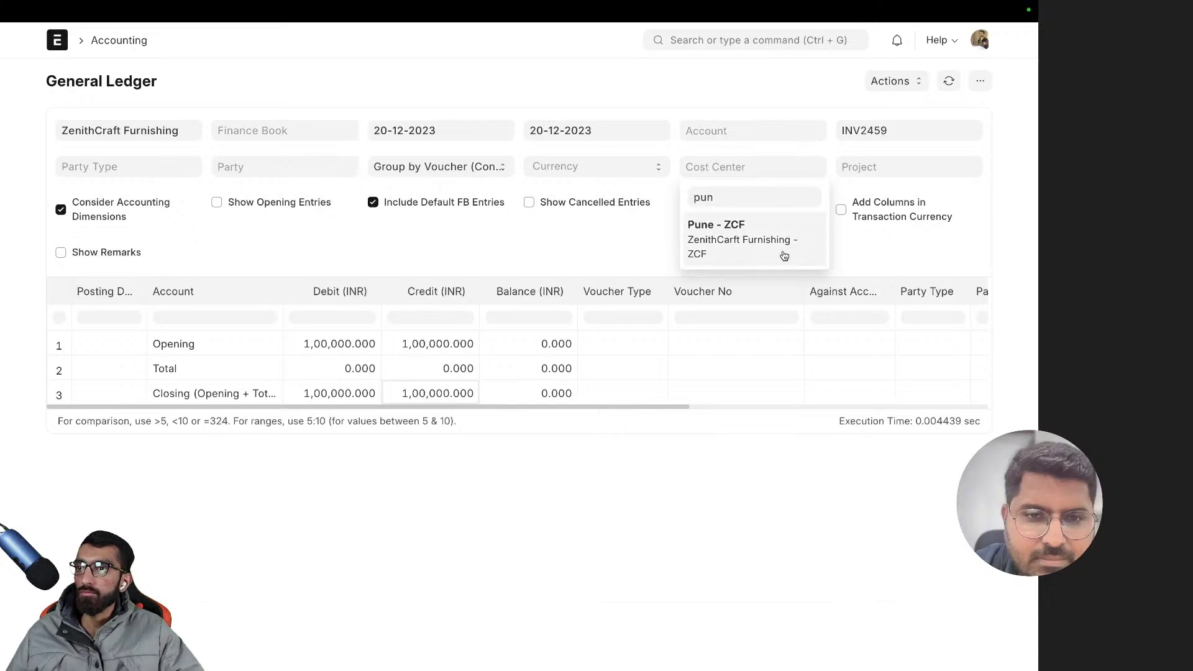
{"action": "left_click", "coordinate": [784, 256]}
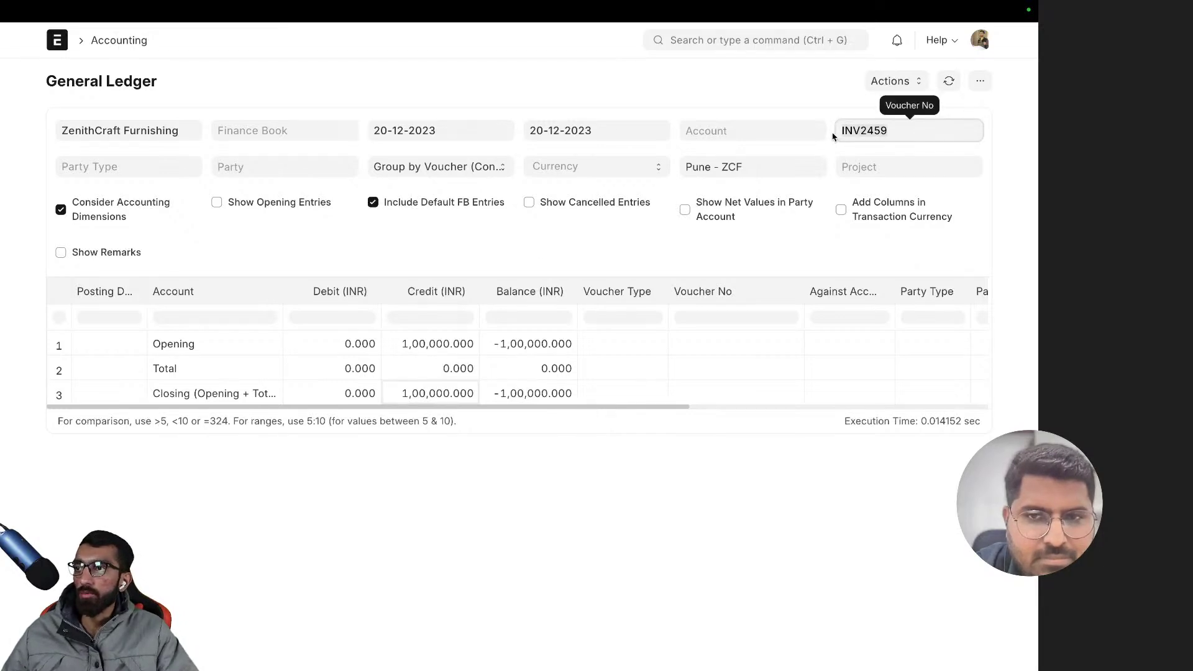
{"action": "key", "text": "BackSpace"}
{"action": "left_click", "coordinate": [819, 94]}
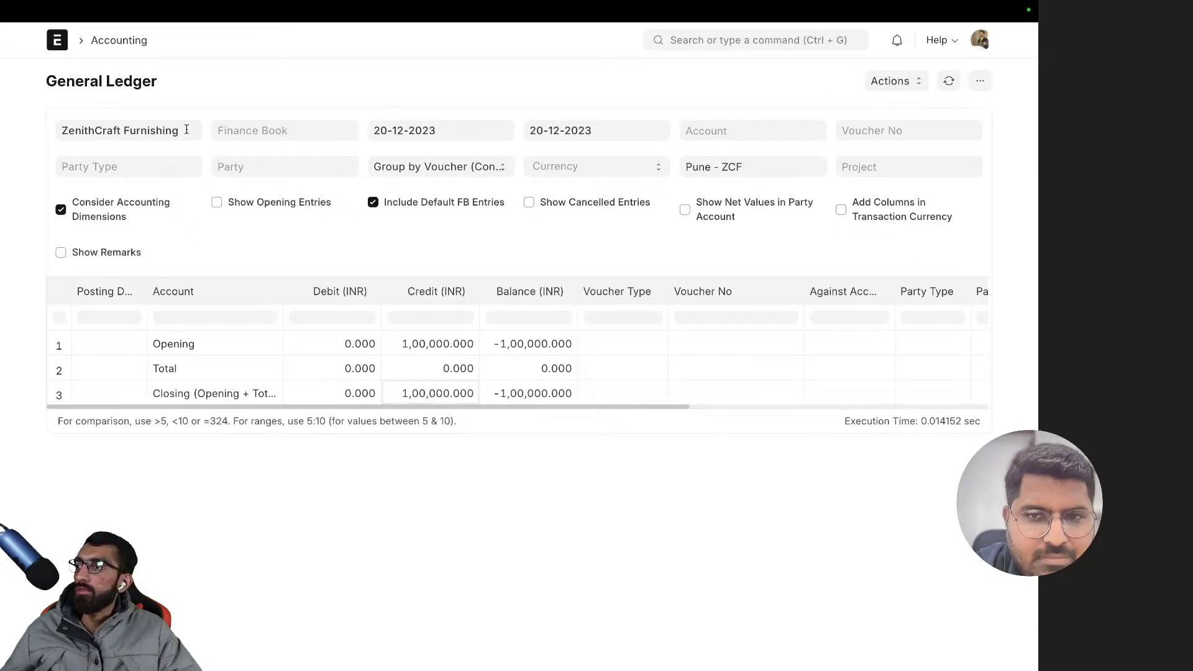
- Set the ledger's From Date to 01-08-2023
{"action": "left_click", "coordinate": [413, 131]}
{"action": "left_click", "coordinate": [384, 167]}
{"action": "left_click", "coordinate": [383, 167]}
{"action": "left_click", "coordinate": [383, 167]}
{"action": "left_click", "coordinate": [383, 166]}
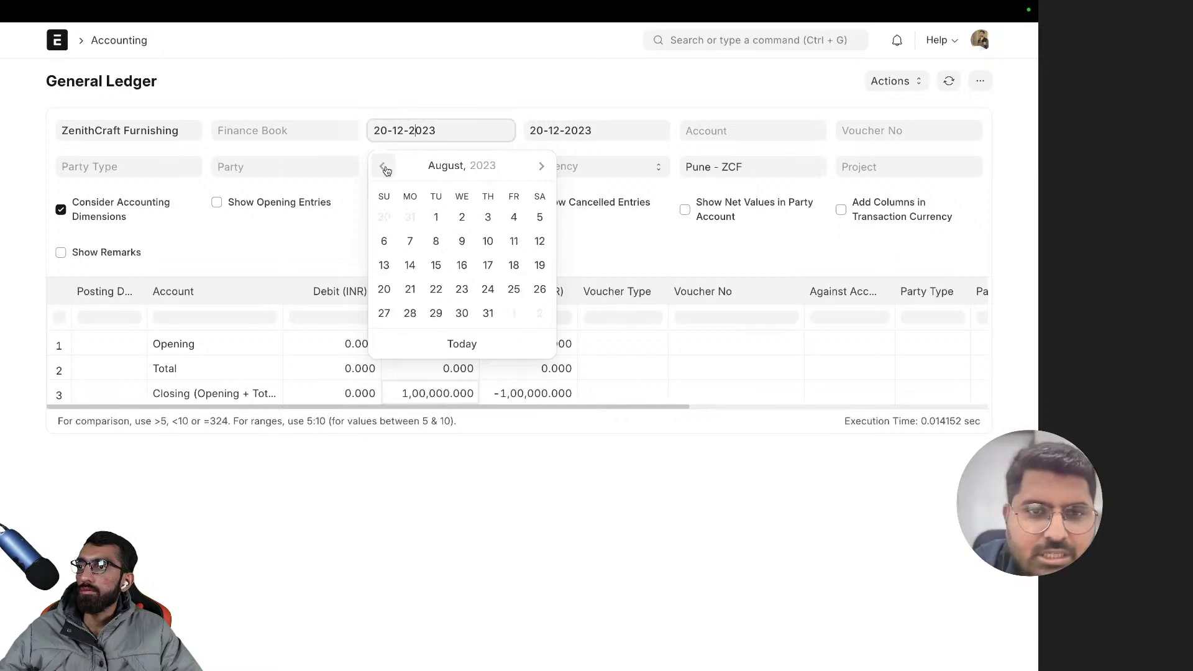
{"action": "left_click", "coordinate": [436, 217]}
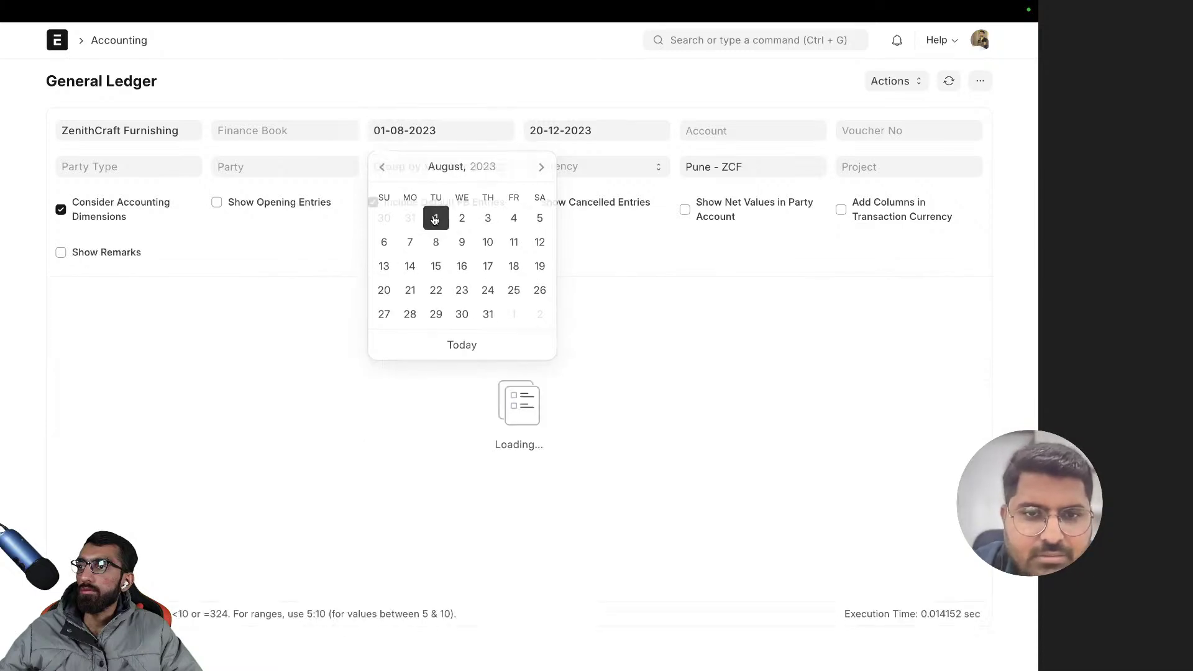
- Add Main - ZCF to the cost center filter alongside Pune - ZCF
{"action": "left_click", "coordinate": [774, 170]}
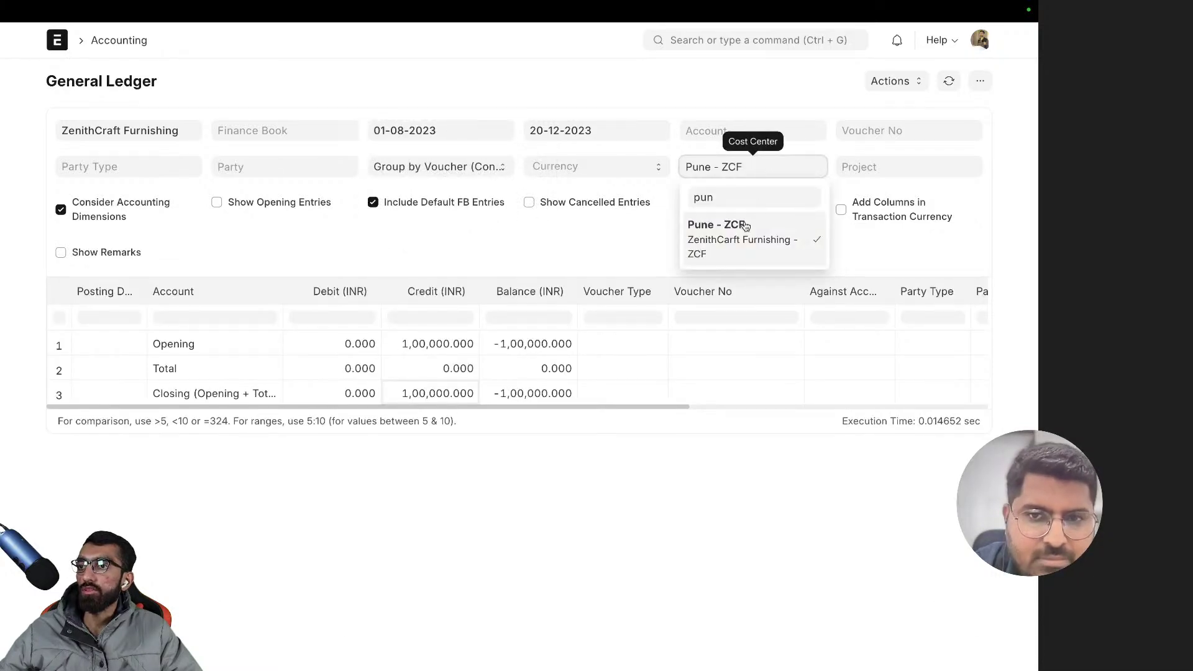
{"action": "left_click", "coordinate": [753, 196]}
{"action": "key", "text": "BackSpace"}
{"action": "key", "text": "BackSpace"}
{"action": "key", "text": "BackSpace"}
{"action": "type", "text": "mail"}
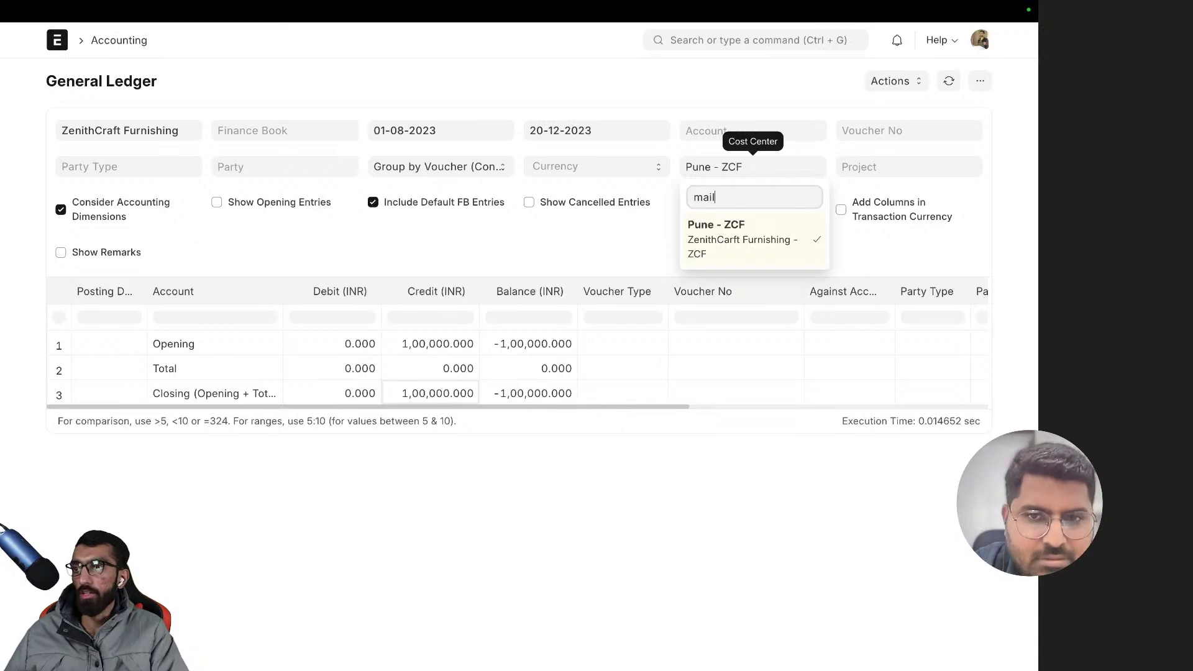
{"action": "key", "text": "BackSpace"}
{"action": "type", "text": "n"}
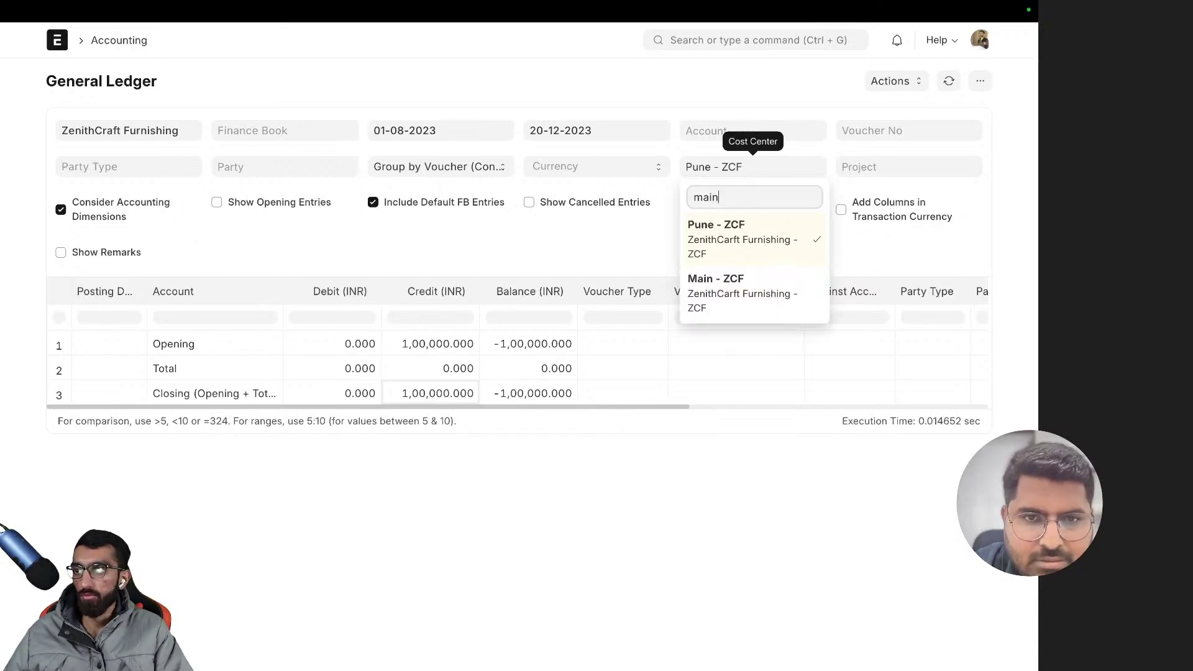
{"action": "left_click", "coordinate": [723, 294]}
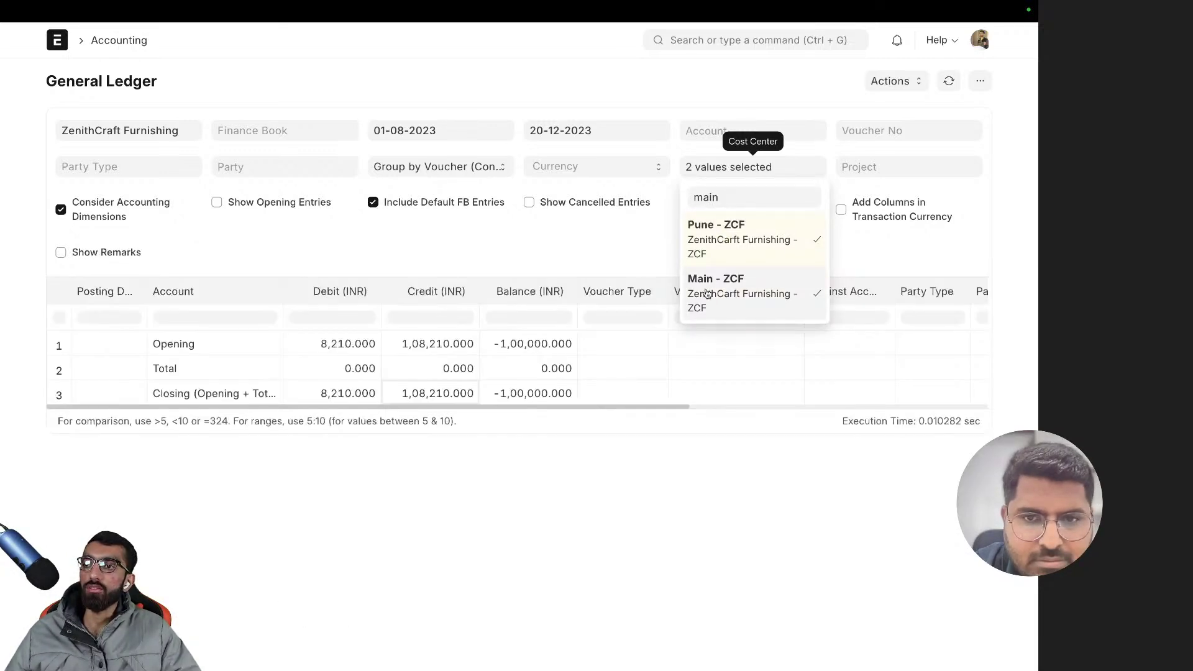
{"action": "left_click", "coordinate": [519, 268]}
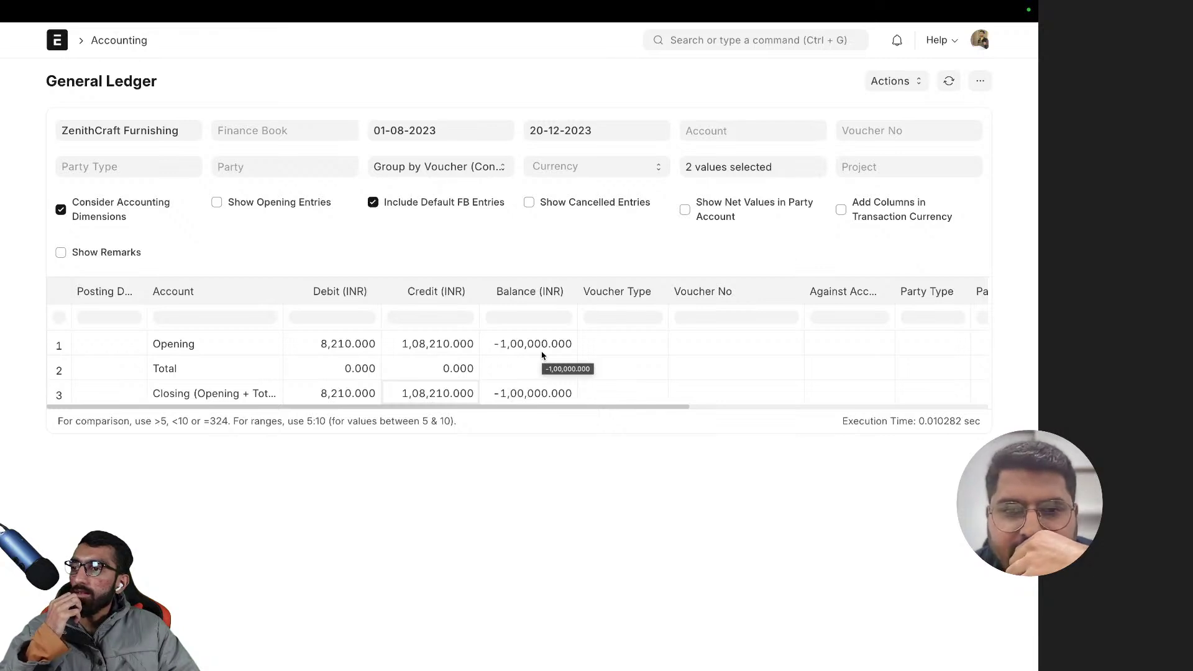
{"action": "left_click", "coordinate": [706, 34]}
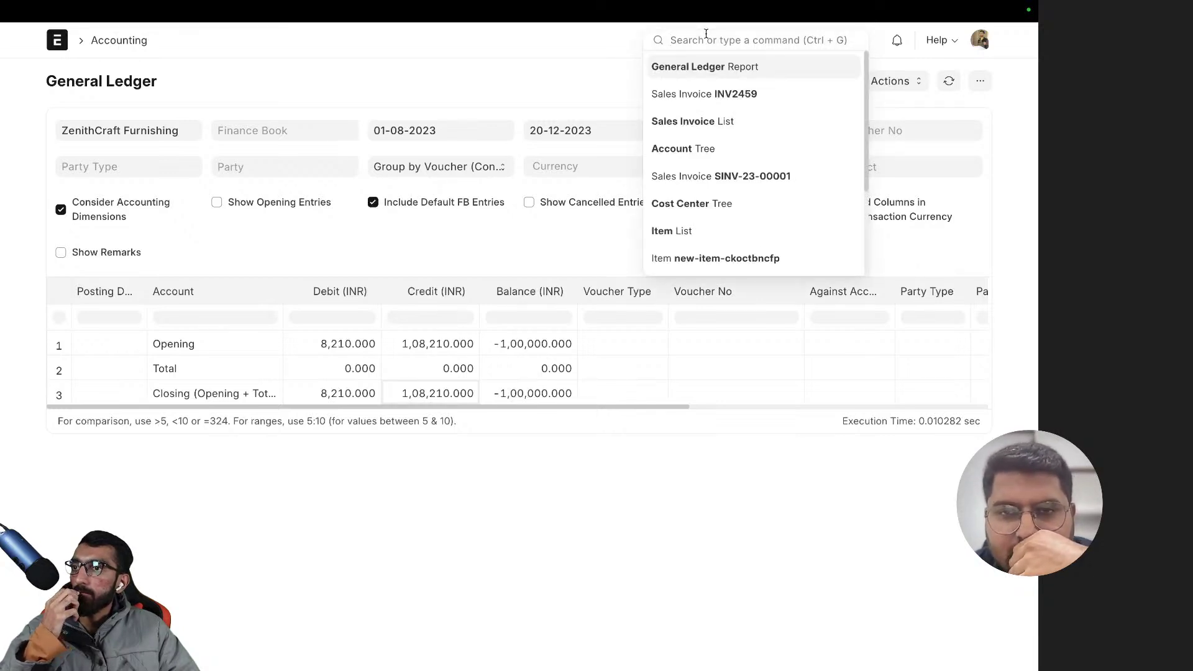
- Open invoice INV2459 from the Sales Invoice list
{"action": "type", "text": "sales"}
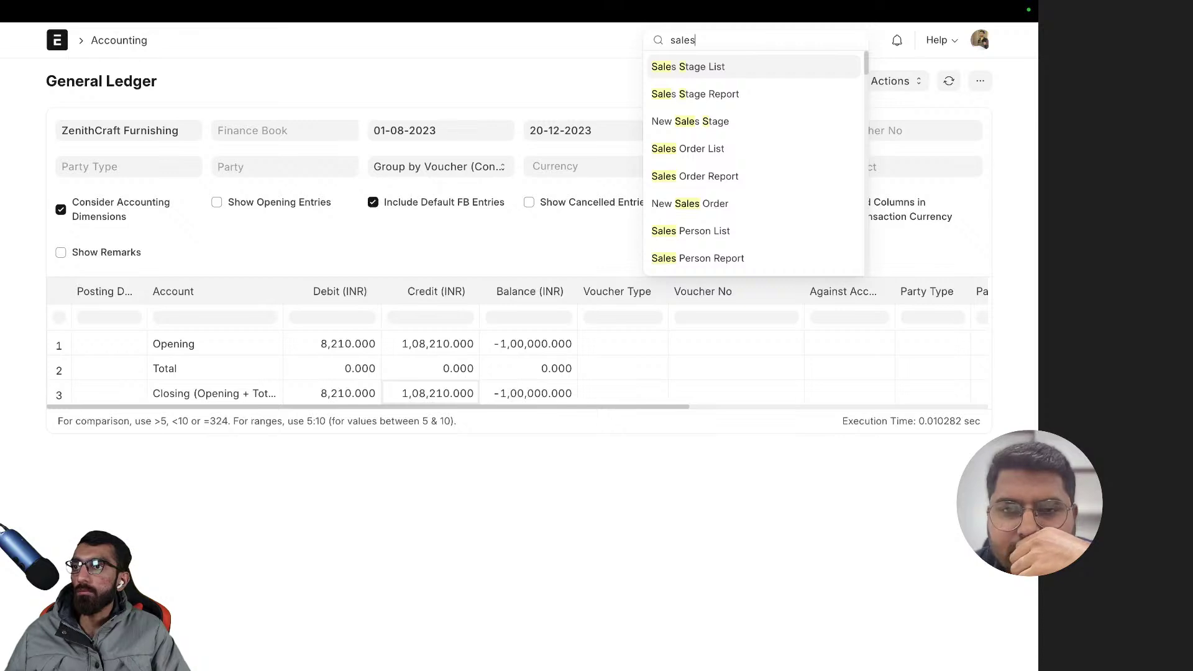
{"action": "type", "text": " i"}
{"action": "key", "text": "Return"}
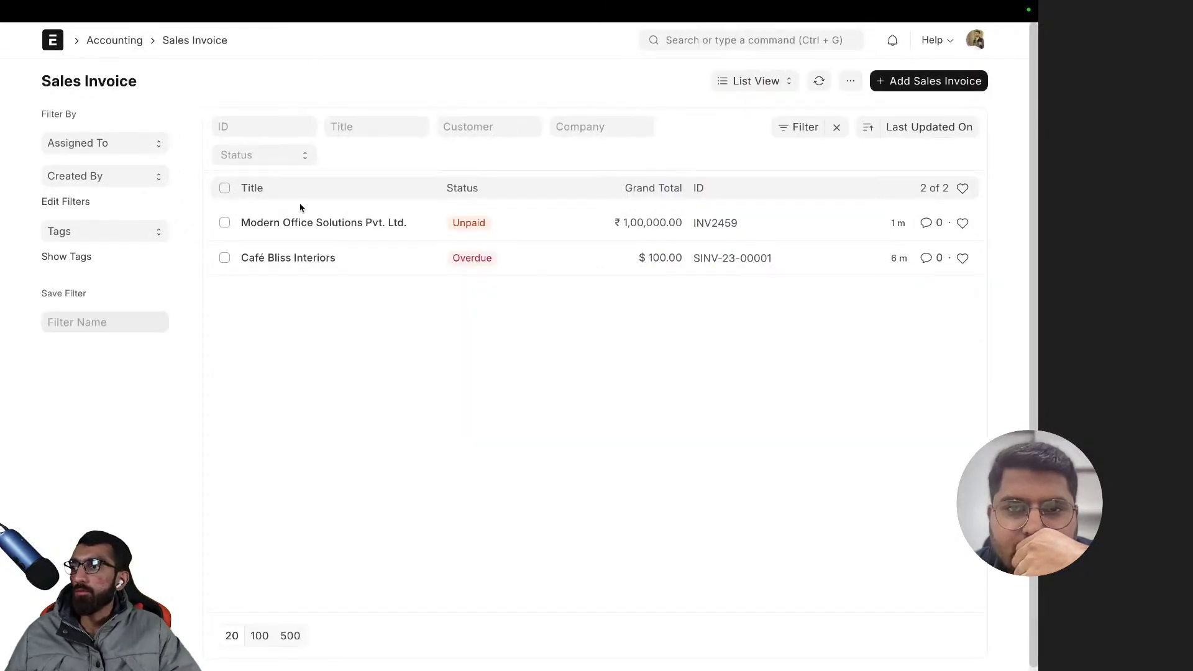
{"action": "left_click", "coordinate": [339, 223]}
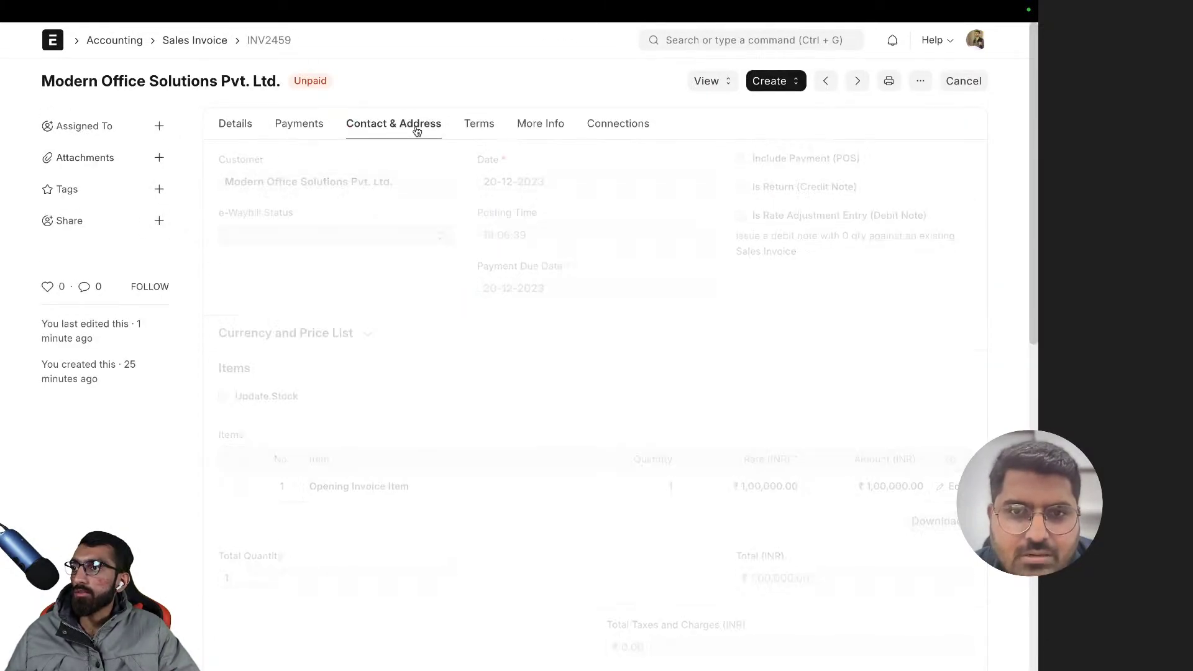
- Review the Contact & Address and More Info tabs, including Customer PO Details
{"action": "left_click", "coordinate": [473, 133]}
{"action": "left_click", "coordinate": [555, 133]}
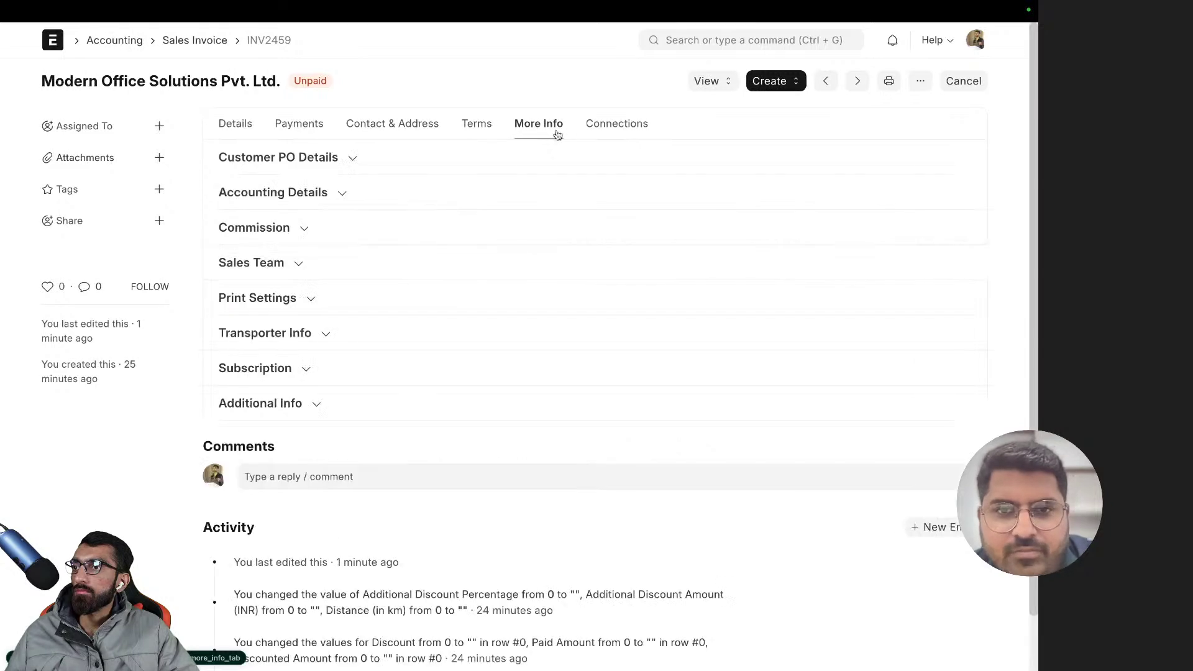
{"action": "left_click", "coordinate": [413, 158]}
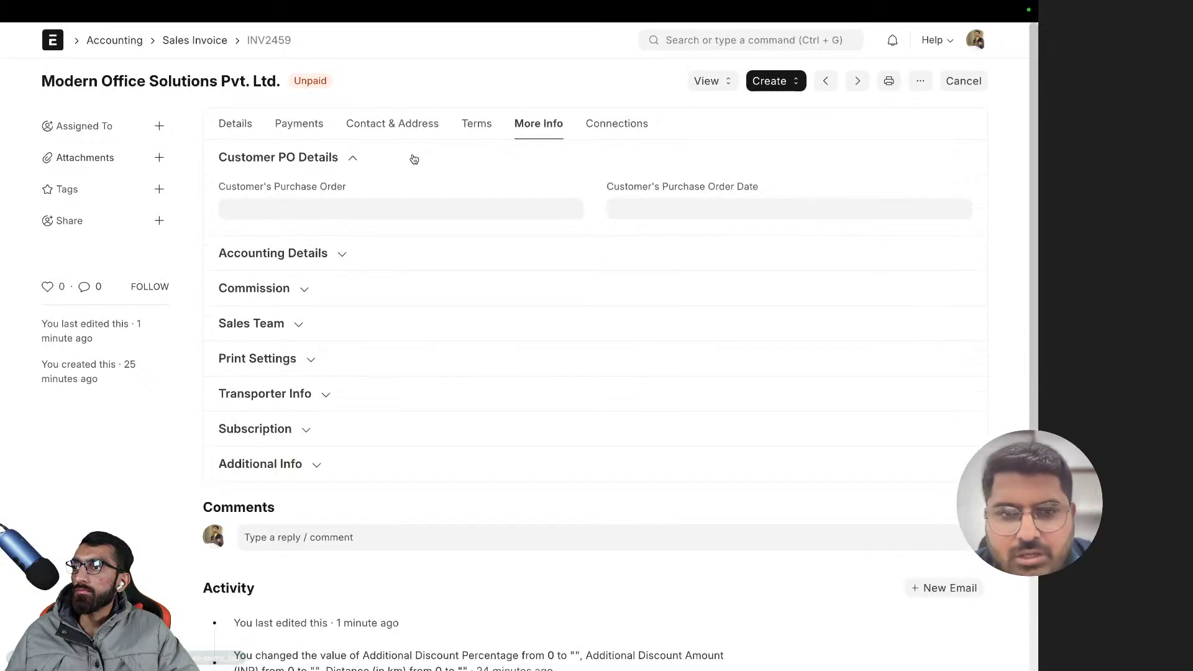
{"action": "left_click", "coordinate": [414, 159]}
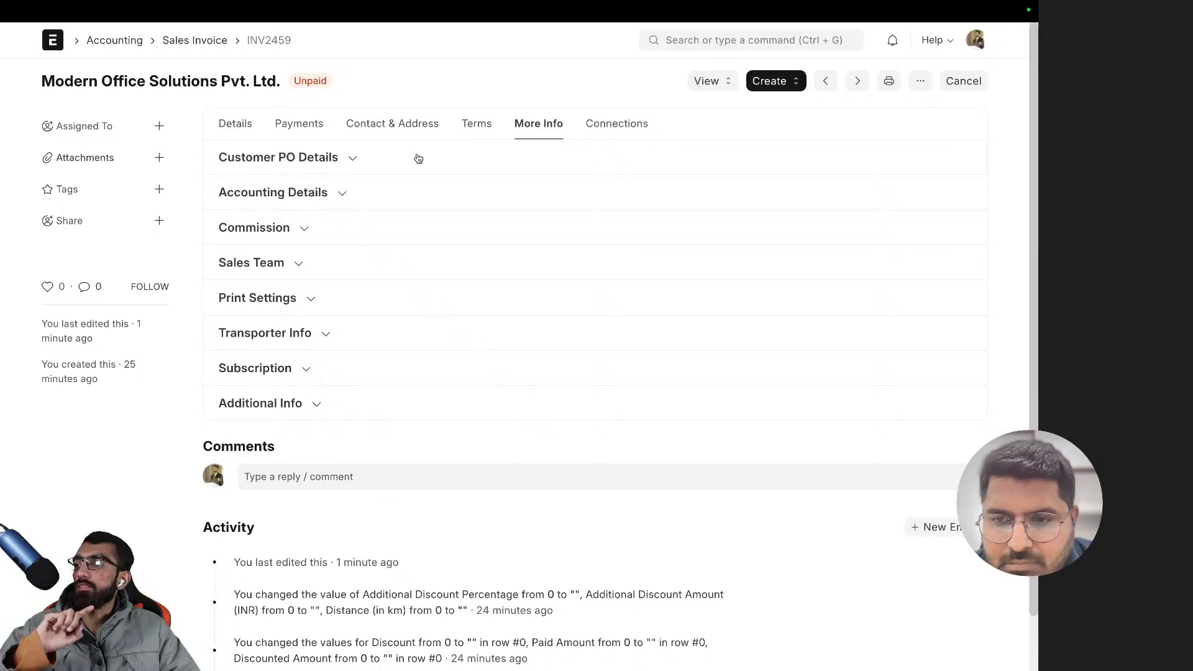
{"action": "left_click", "coordinate": [418, 158]}
{"action": "left_click", "coordinate": [418, 158]}
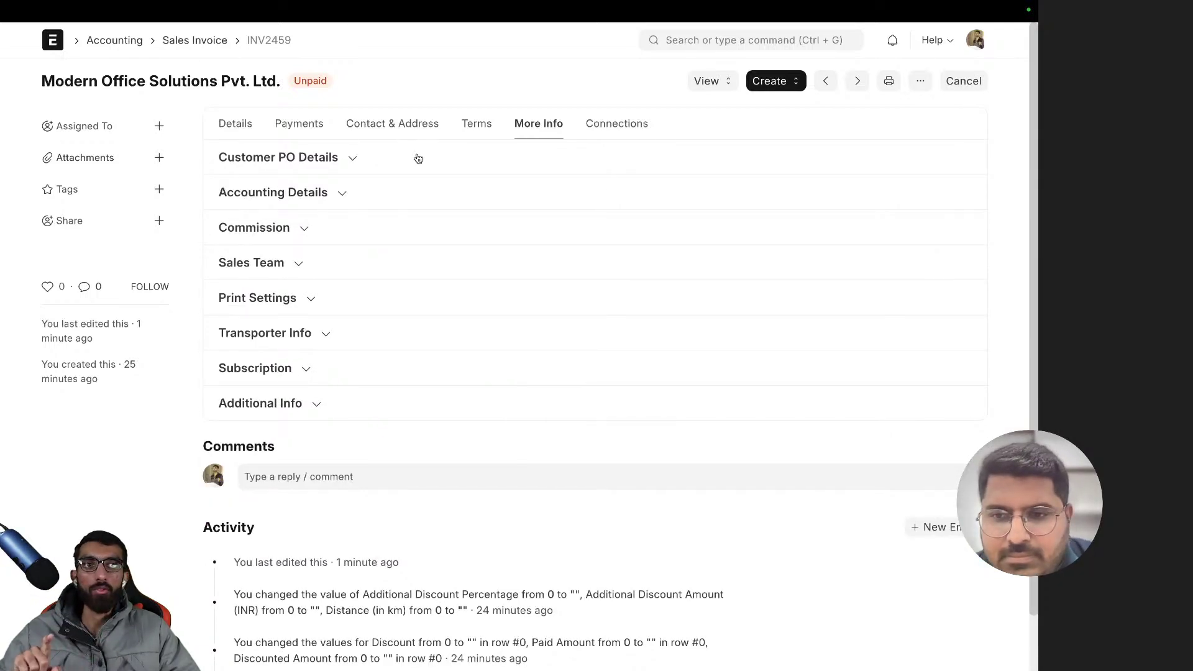
- Look through the Terms and Connections tabs, ending on the linked documents
{"action": "left_click", "coordinate": [463, 122]}
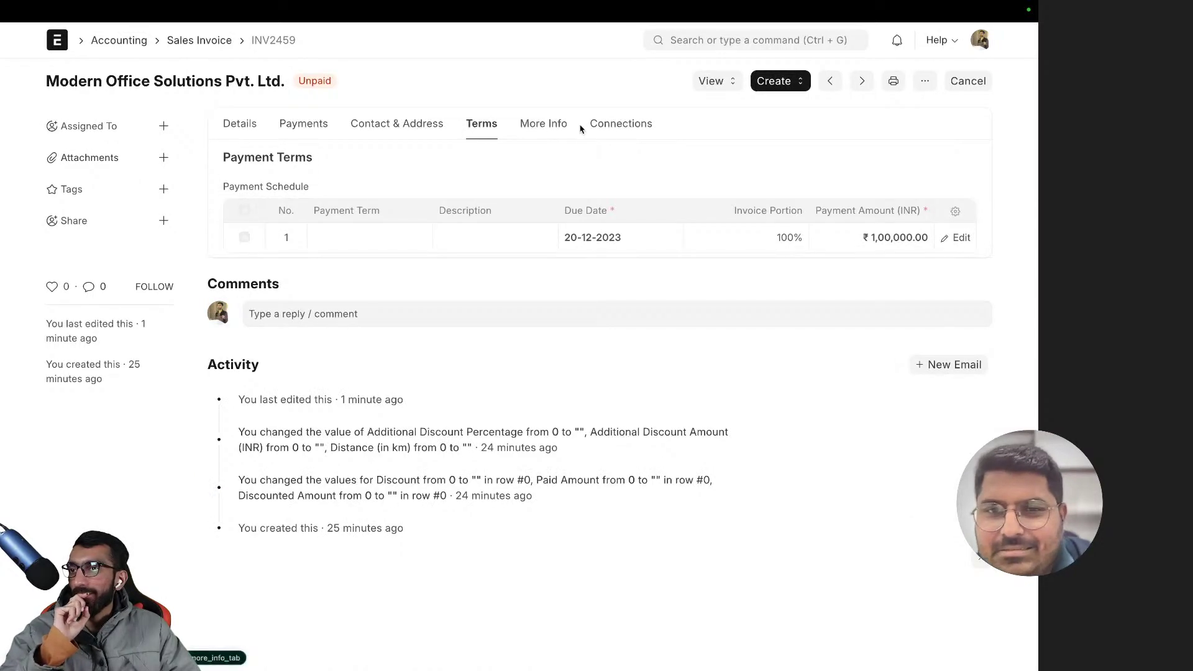
{"action": "left_click", "coordinate": [609, 126]}
{"action": "left_click", "coordinate": [537, 126]}
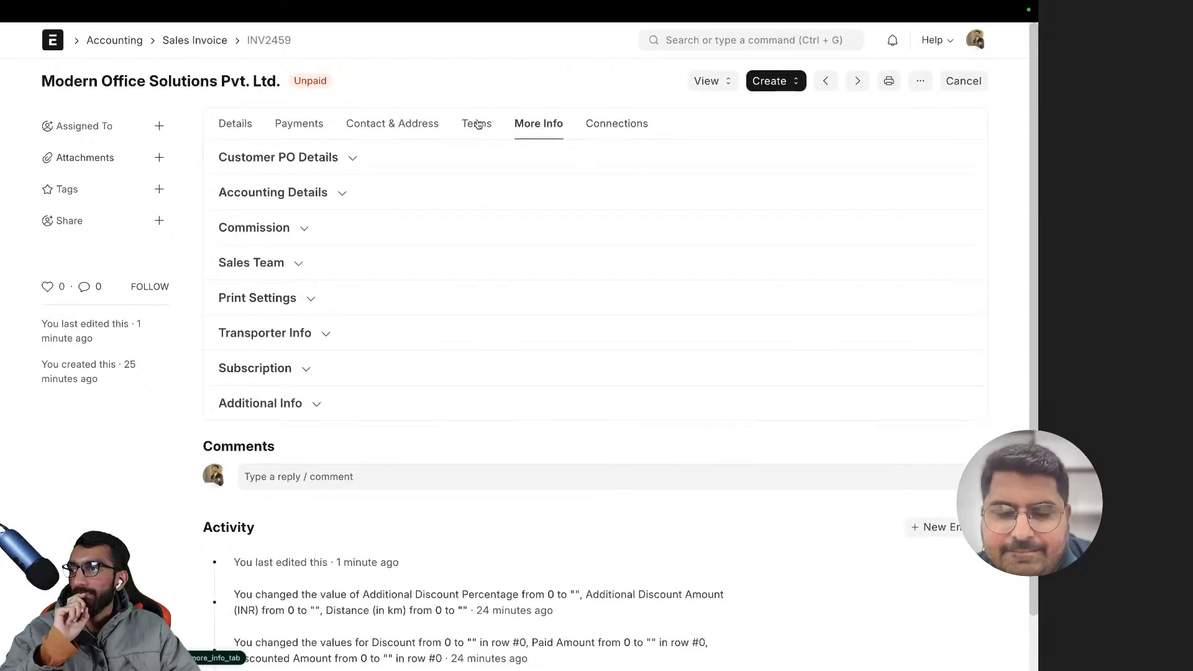
{"action": "left_click", "coordinate": [482, 124]}
{"action": "left_click", "coordinate": [422, 126]}
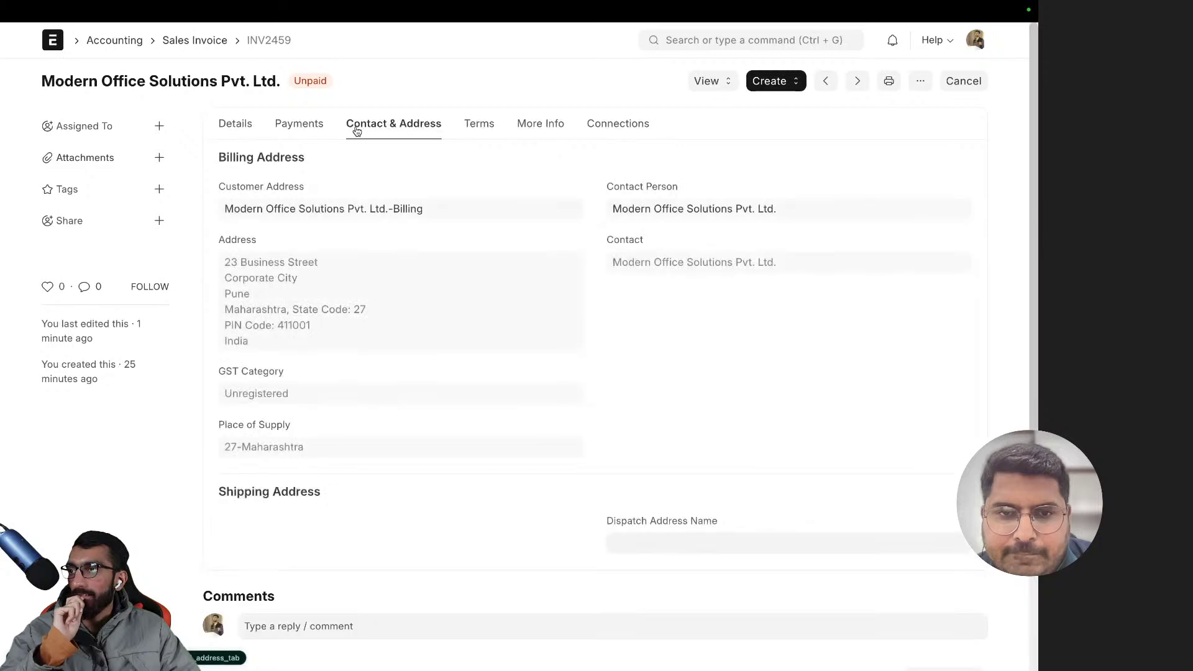
{"action": "left_click", "coordinate": [619, 124]}
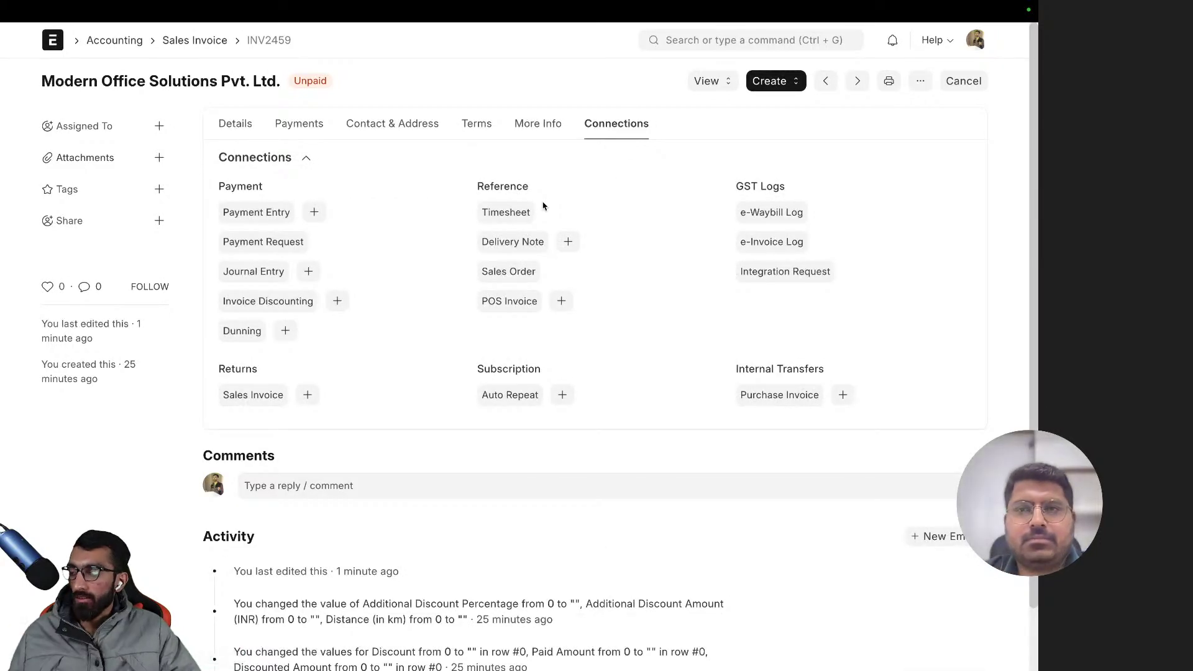
{"action": "key", "text": "ctrl+j"}
- Jump to the Is Opening Entry field to confirm INV2459 is an opening entry
{"action": "type", "text": "is o"}
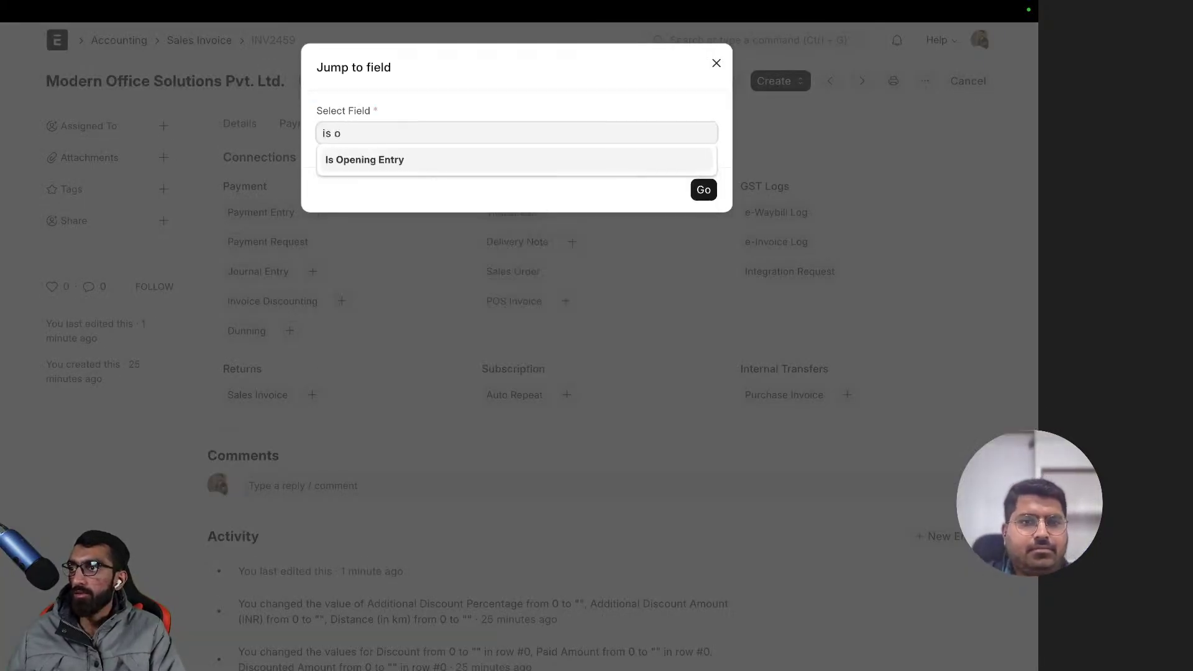
{"action": "left_click", "coordinate": [474, 161]}
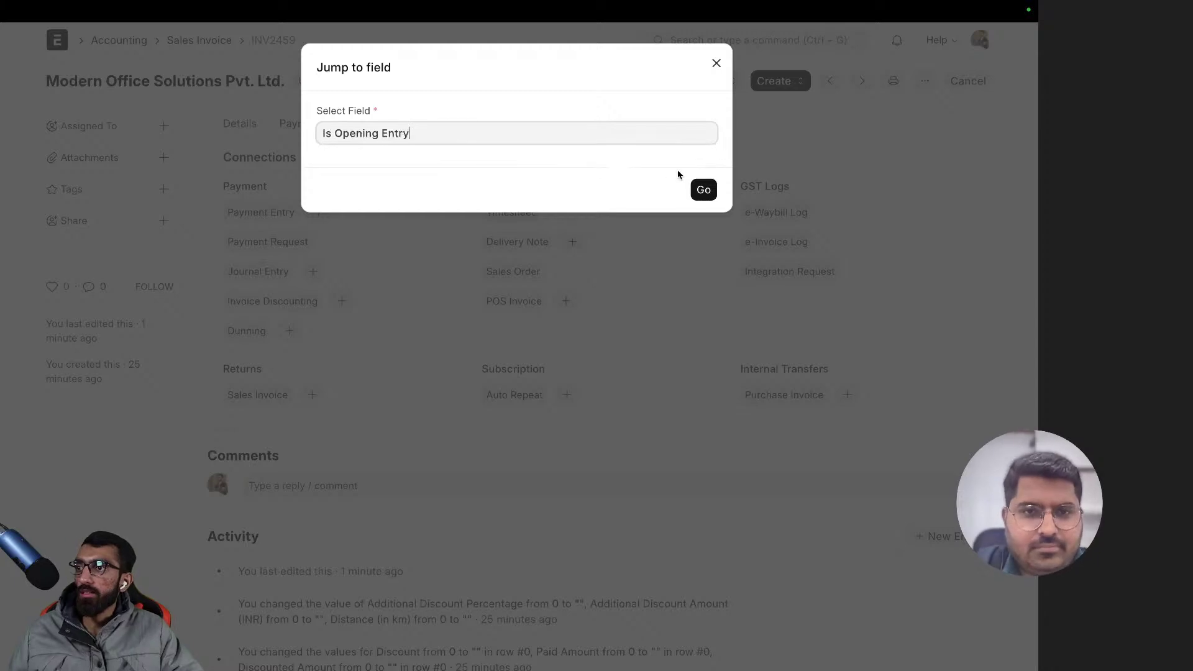
{"action": "left_click", "coordinate": [704, 189]}
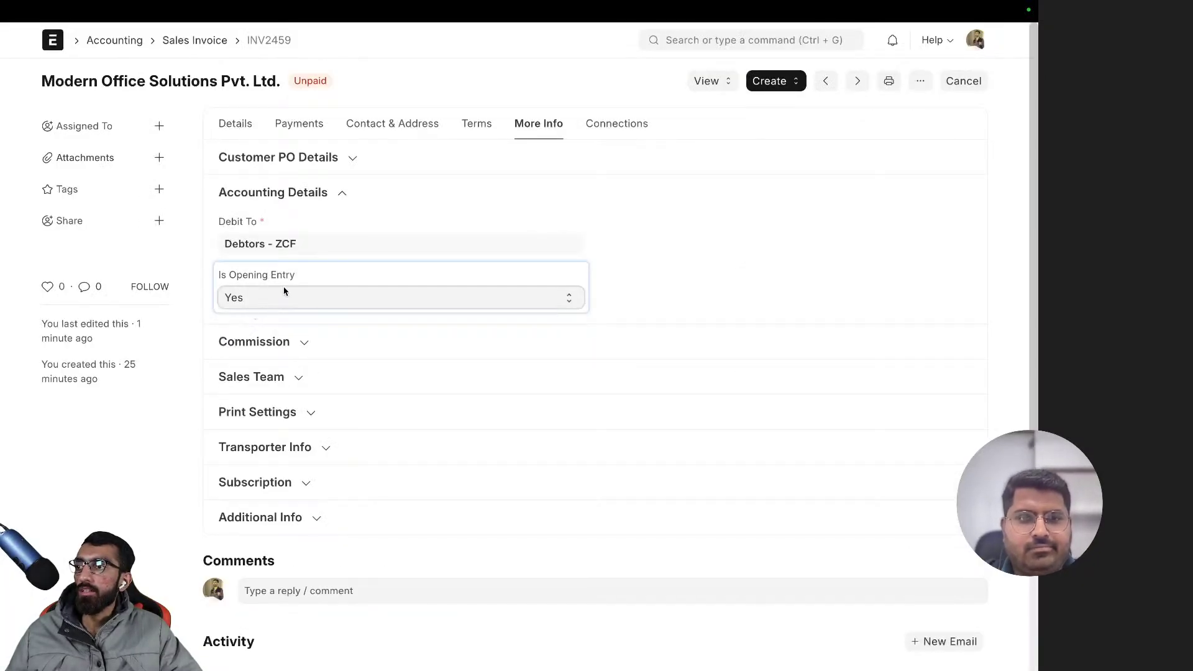
{"action": "left_click", "coordinate": [513, 207]}
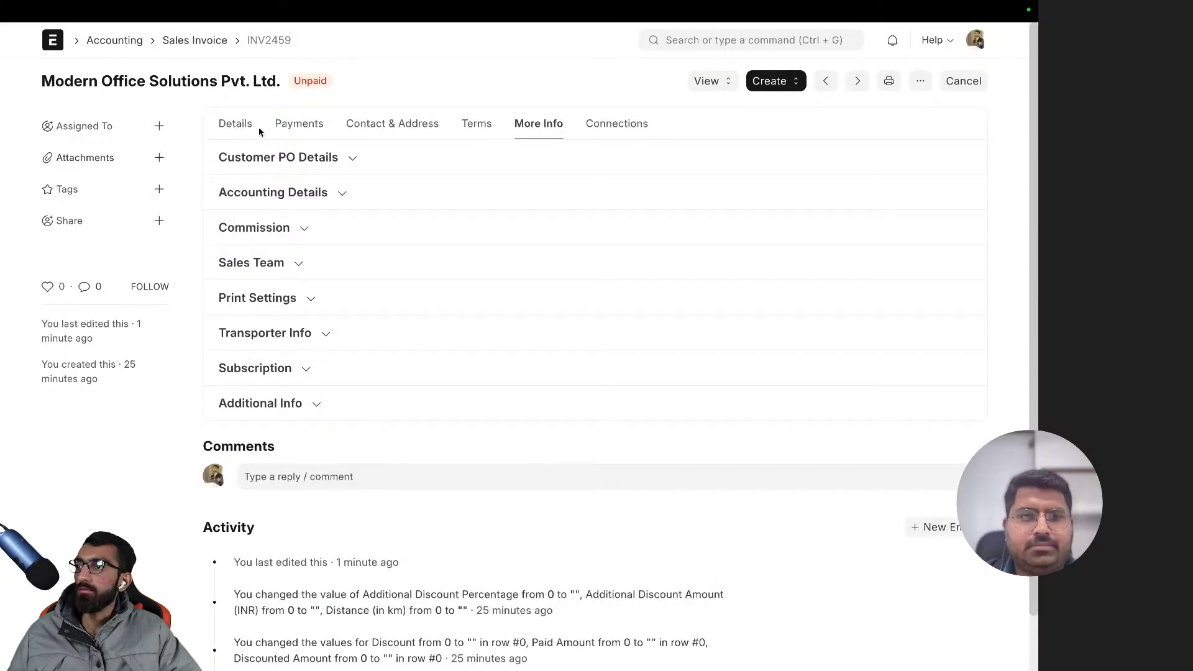
- Check the invoice totals and grand total in words on the Details tab
{"action": "left_click", "coordinate": [239, 126]}
{"action": "scroll", "coordinate": [676, 392], "scroll_direction": "down", "scroll_amount": 8}
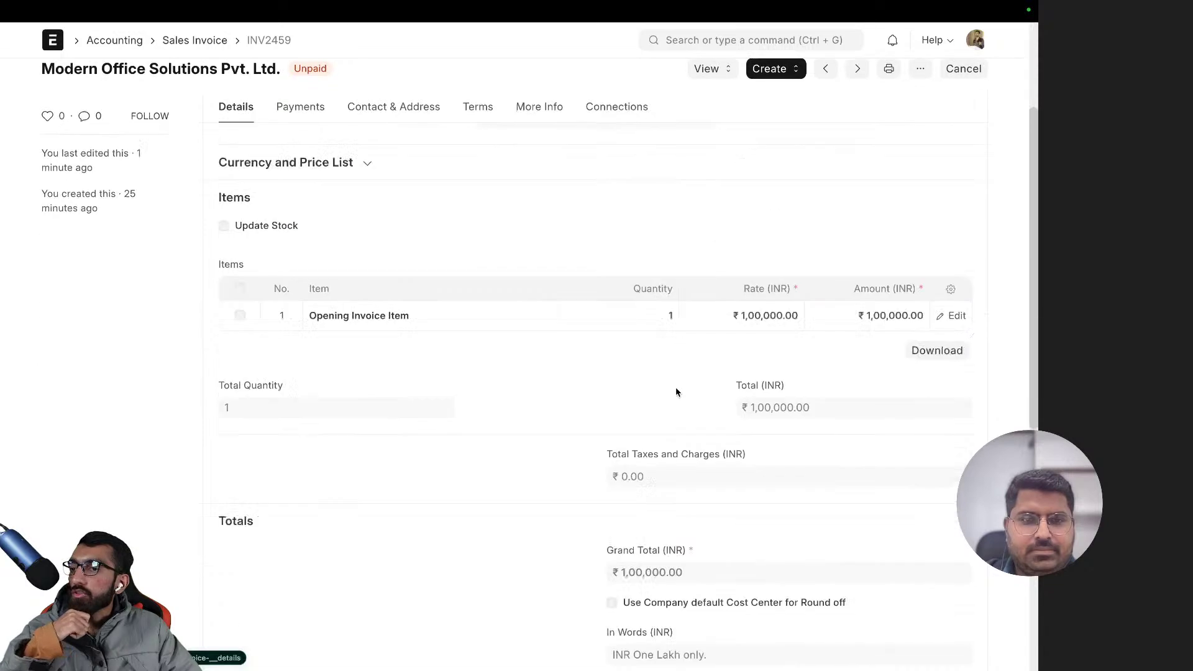
{"action": "scroll", "coordinate": [676, 391], "scroll_direction": "down", "scroll_amount": 1}
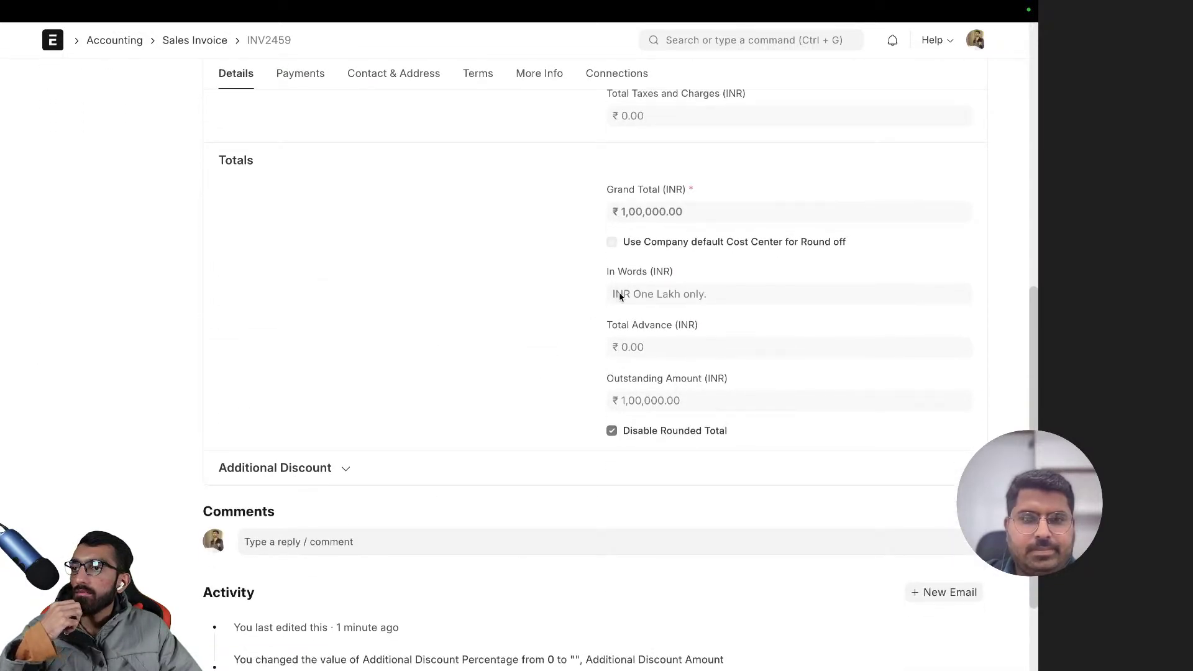
{"action": "left_click_drag", "start_coordinate": [619, 296], "coordinate": [733, 296]}
{"action": "left_click", "coordinate": [761, 304]}
- Go back to the General Ledger for Current Assets - ZCF at Pune - ZCF
{"action": "scroll", "coordinate": [749, 330], "scroll_direction": "up", "scroll_amount": 10}
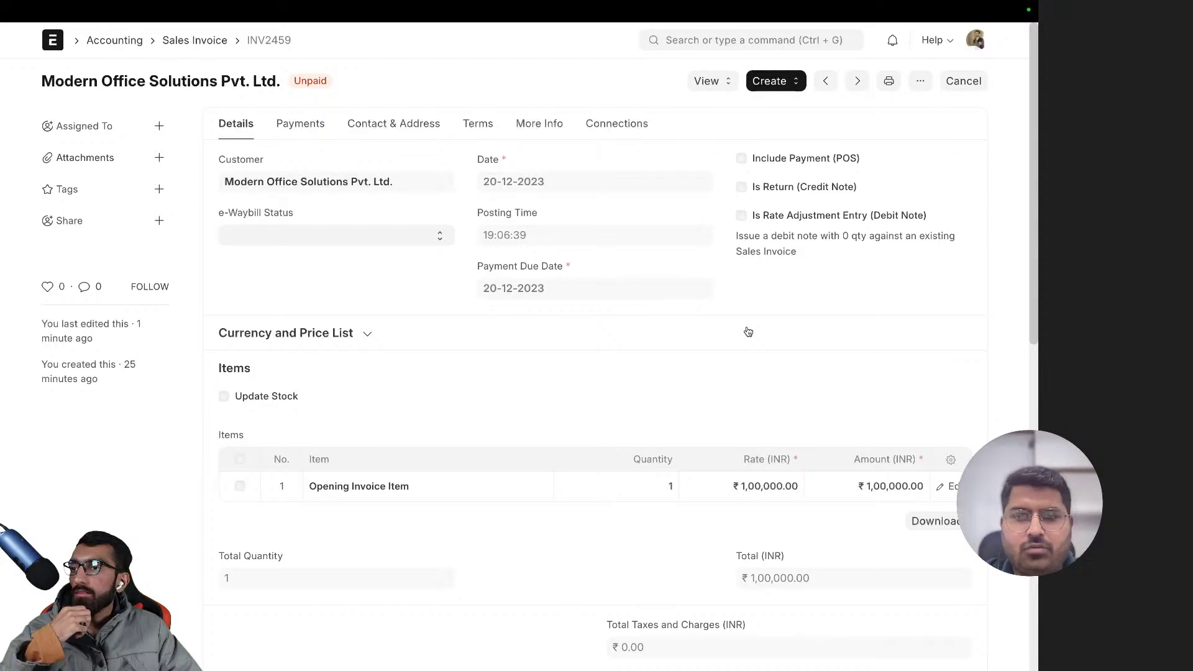
{"action": "scroll", "coordinate": [747, 331], "scroll_direction": "left", "scroll_amount": 5}
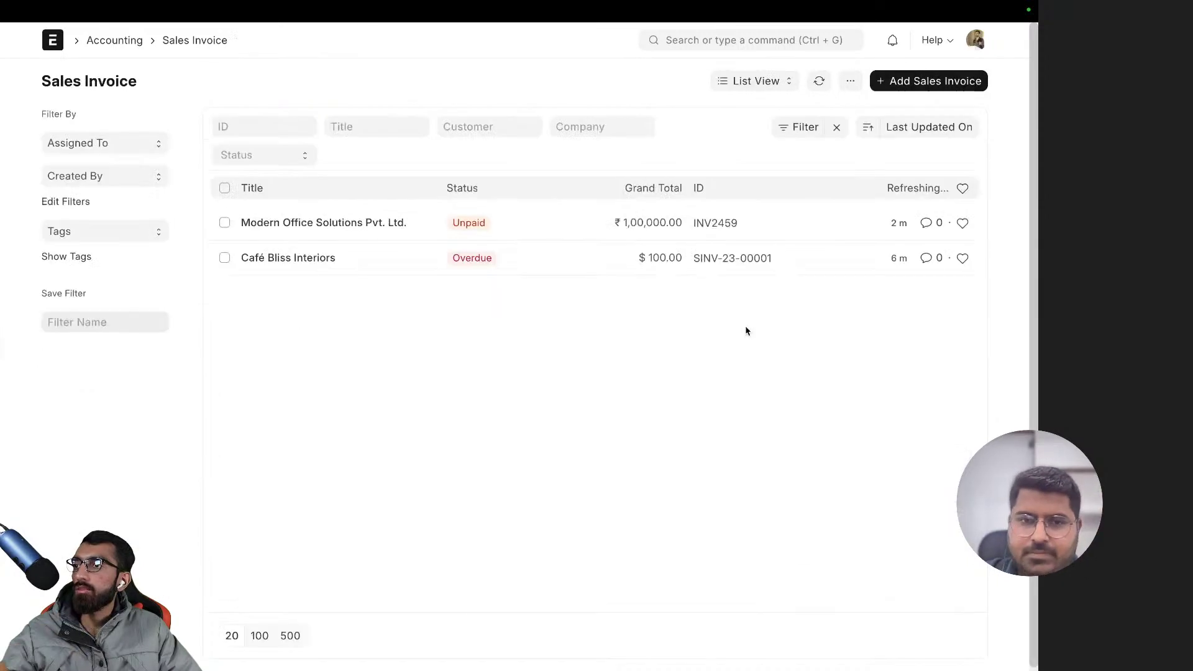
{"action": "scroll", "coordinate": [739, 330], "scroll_direction": "left", "scroll_amount": 5}
{"action": "scroll", "coordinate": [574, 314], "scroll_direction": "right", "scroll_amount": 5}
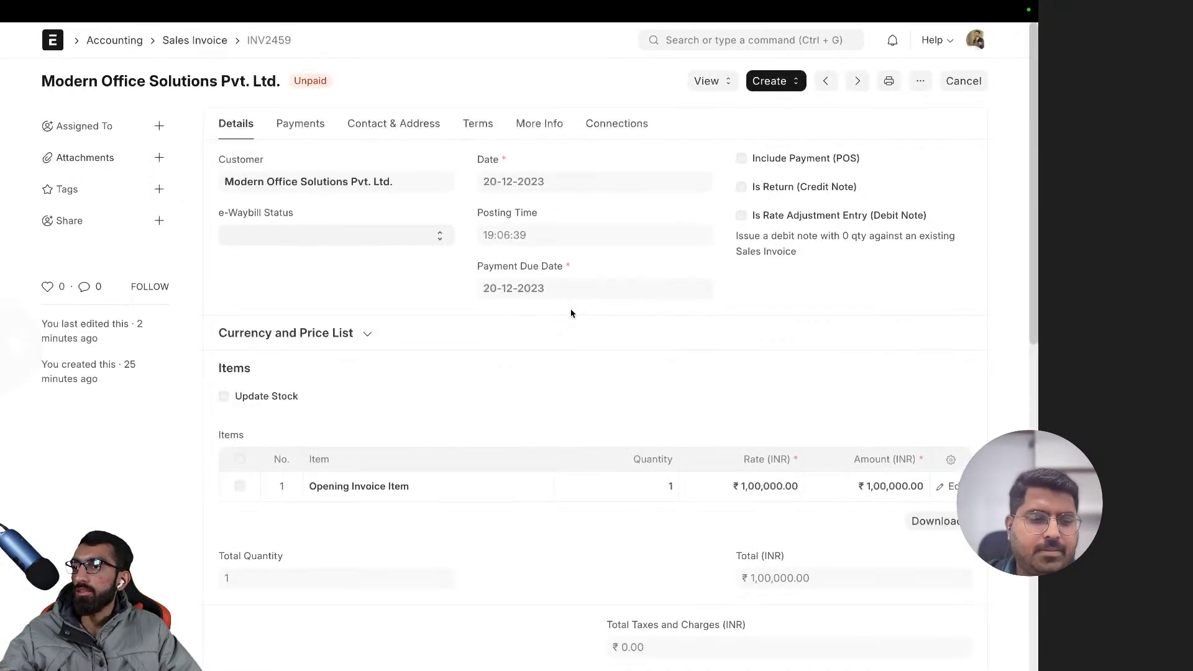
{"action": "scroll", "coordinate": [570, 312], "scroll_direction": "left", "scroll_amount": 5}
{"action": "scroll", "coordinate": [666, 147], "scroll_direction": "left", "scroll_amount": 5}
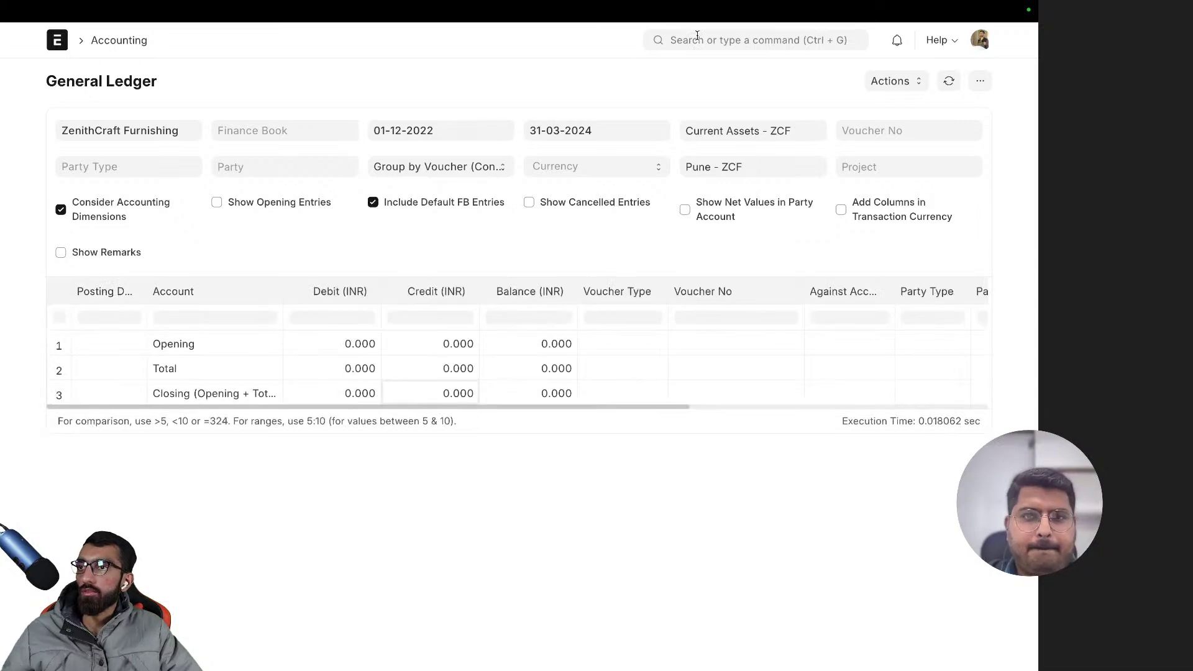
- In Chart of Accounts, expand Current Assets > Accounts Receivable and view its ledger
{"action": "left_click", "coordinate": [697, 39]}
{"action": "type", "text": "chart of"}
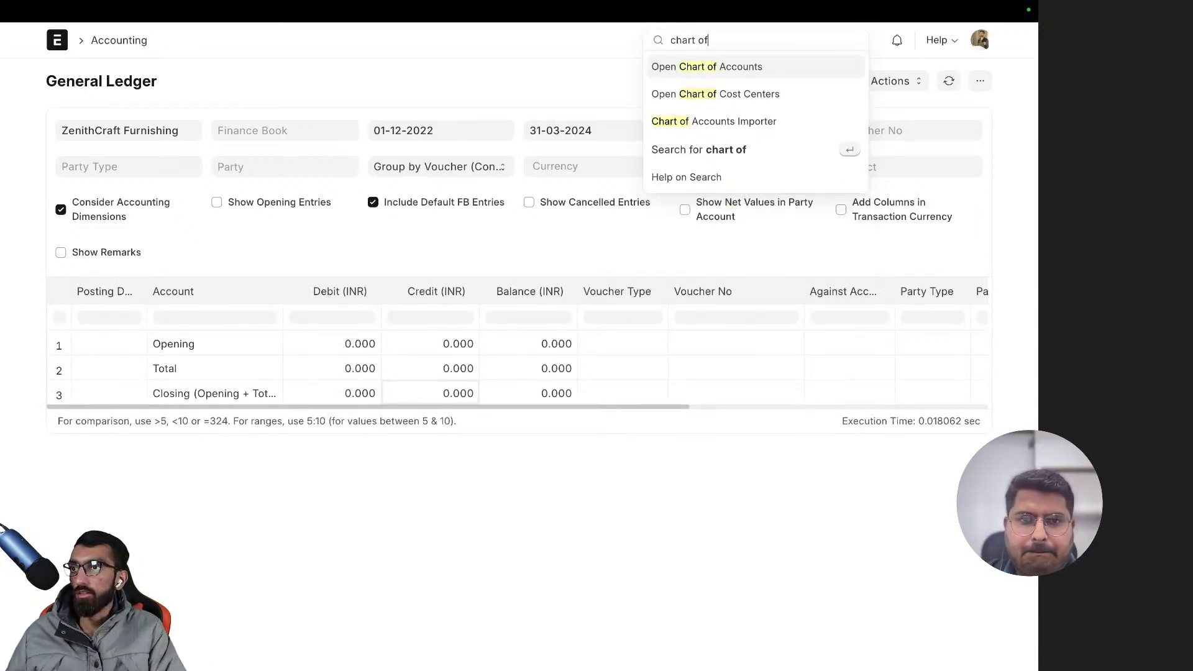
{"action": "key", "text": "Return"}
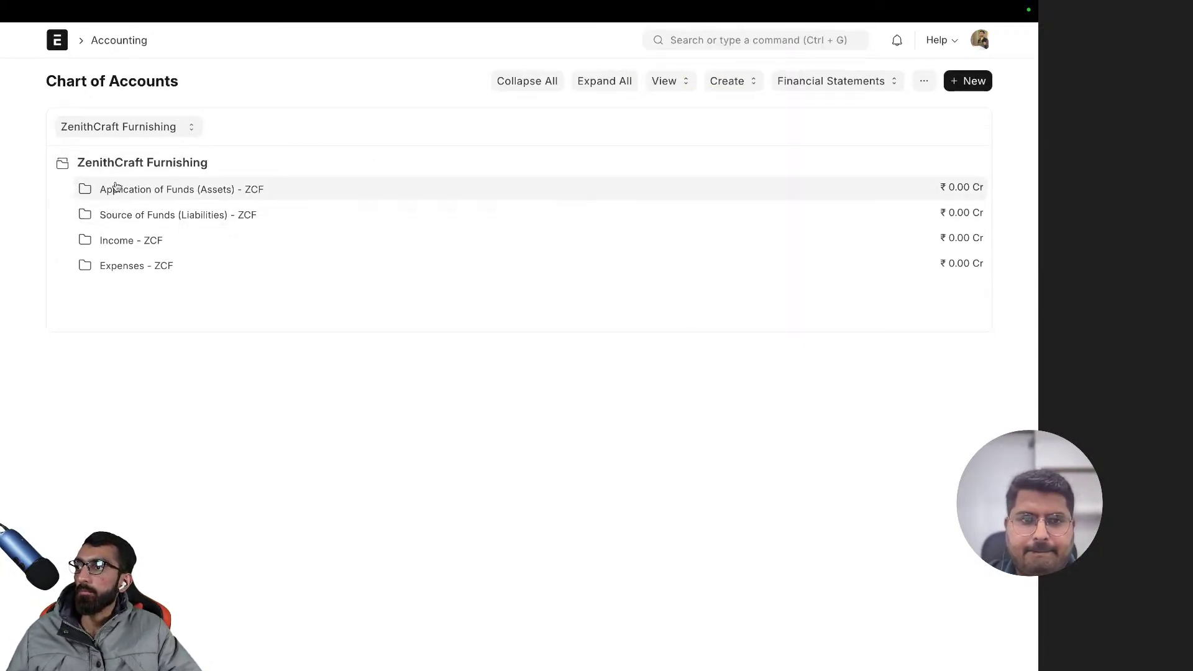
{"action": "left_click", "coordinate": [115, 189]}
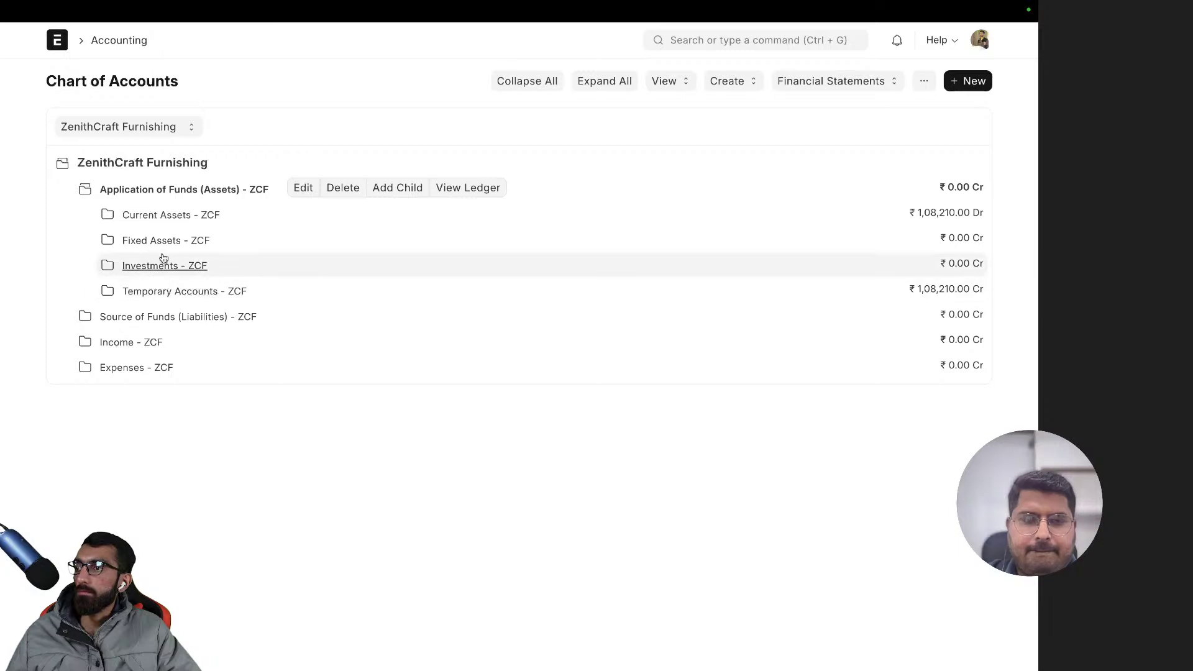
{"action": "left_click", "coordinate": [169, 215]}
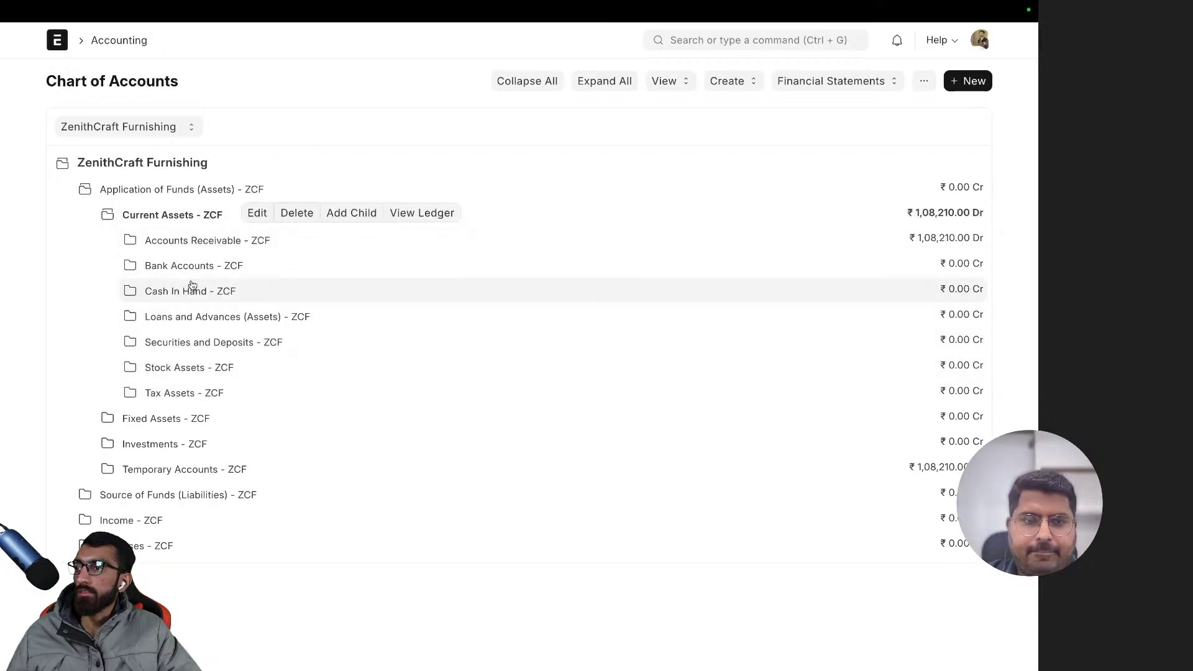
{"action": "left_click", "coordinate": [197, 246]}
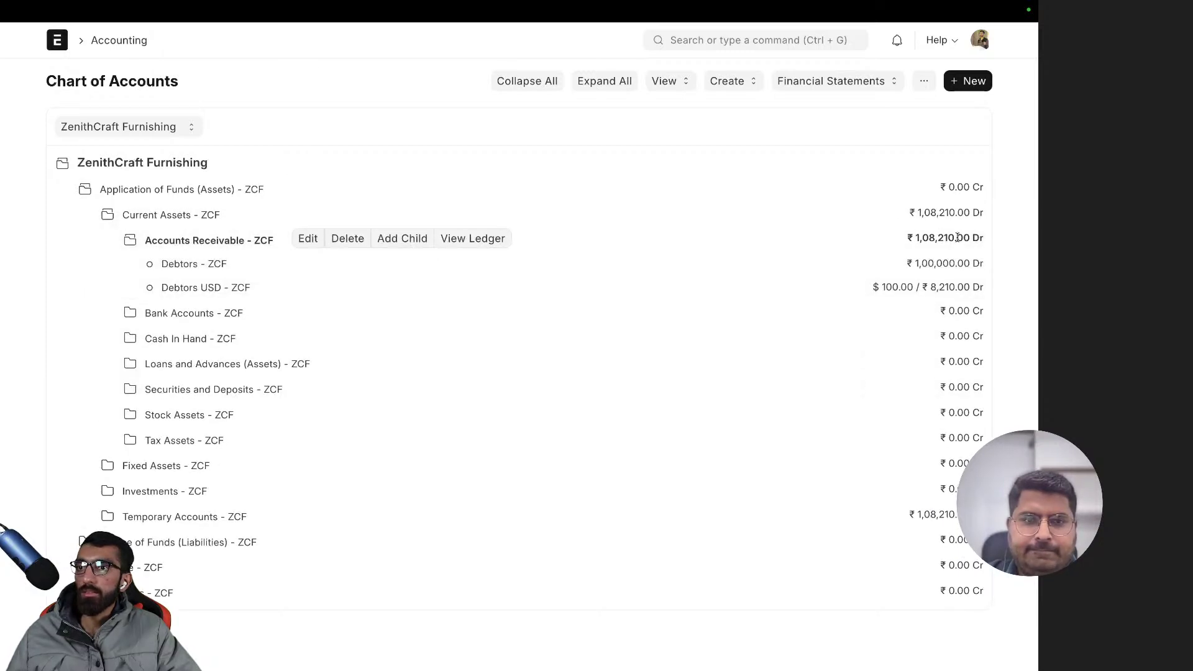
{"action": "left_click", "coordinate": [472, 238]}
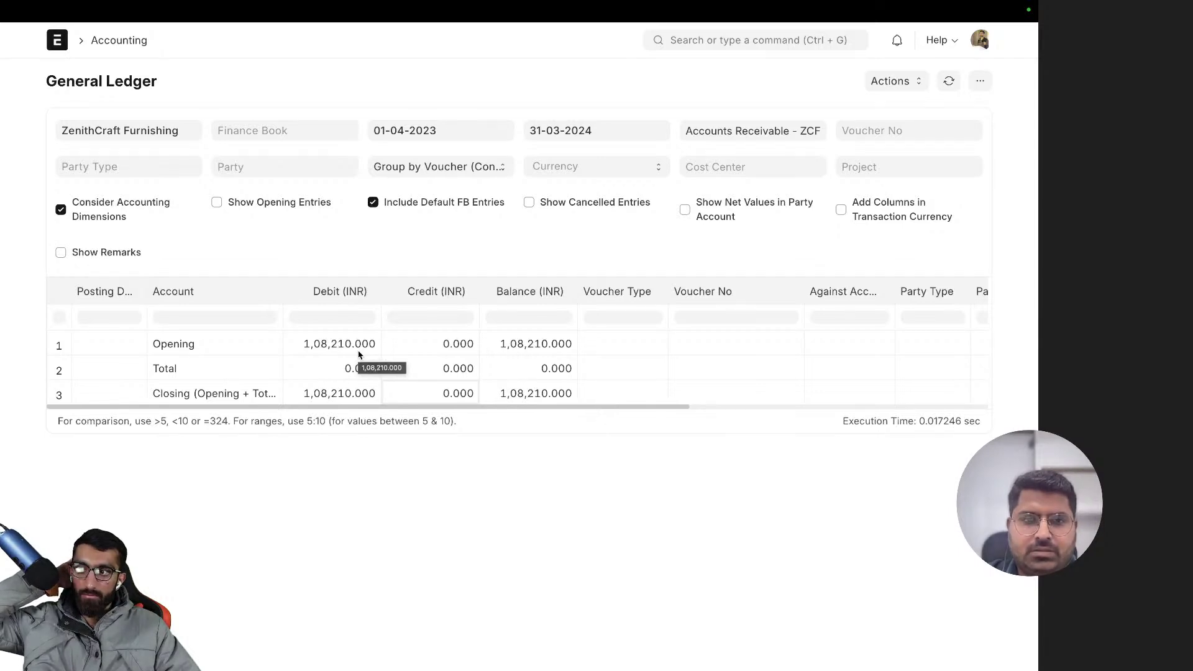
- Filter the Accounts Receivable ledger to cost centers Main - ZCF and Pune - ZCF
{"action": "left_click", "coordinate": [720, 162]}
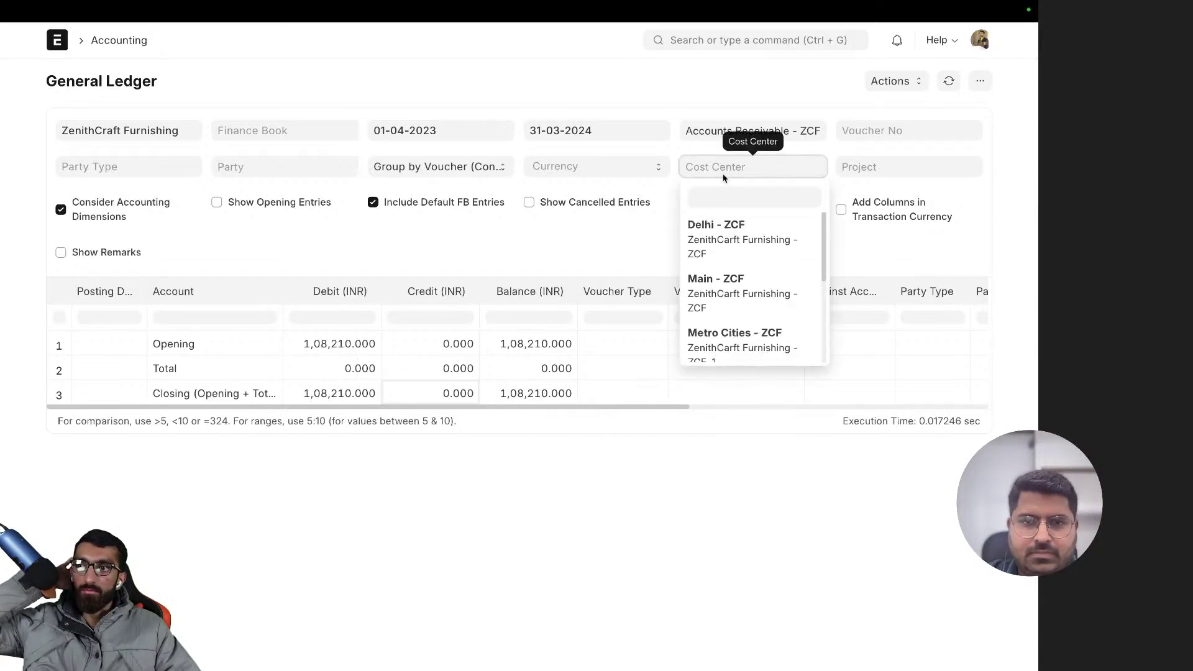
{"action": "scroll", "coordinate": [733, 287], "scroll_direction": "down", "scroll_amount": 2}
{"action": "scroll", "coordinate": [733, 286], "scroll_direction": "up", "scroll_amount": 3}
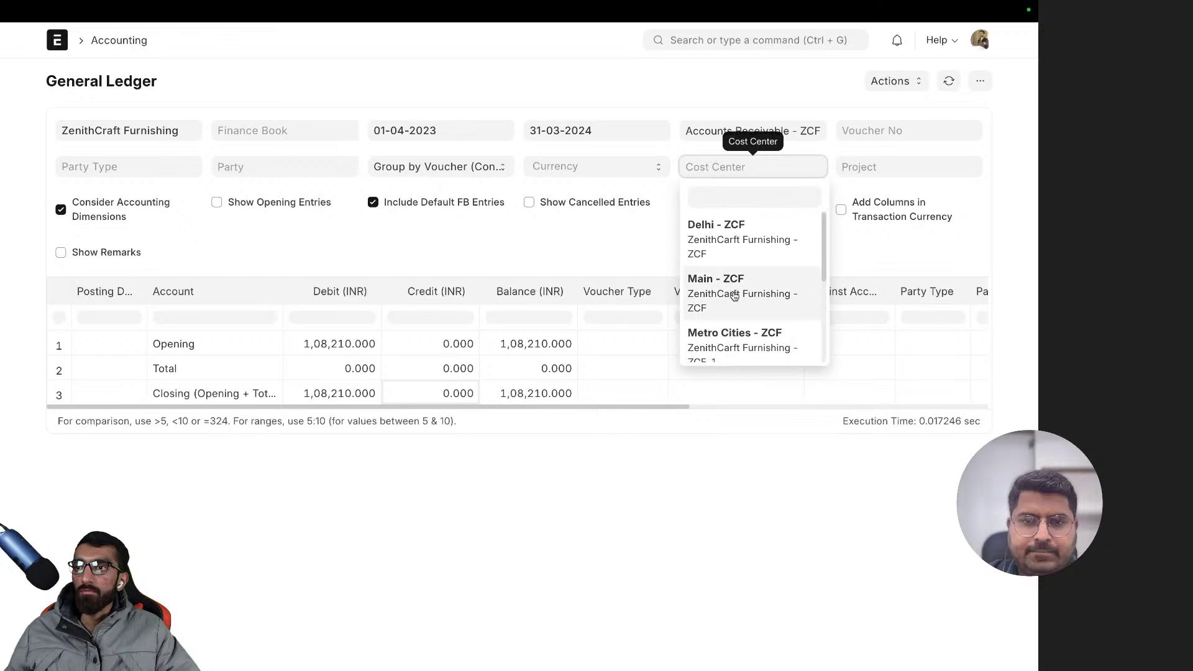
{"action": "left_click", "coordinate": [731, 291]}
{"action": "scroll", "coordinate": [747, 285], "scroll_direction": "down", "scroll_amount": 2}
{"action": "left_click", "coordinate": [743, 282]}
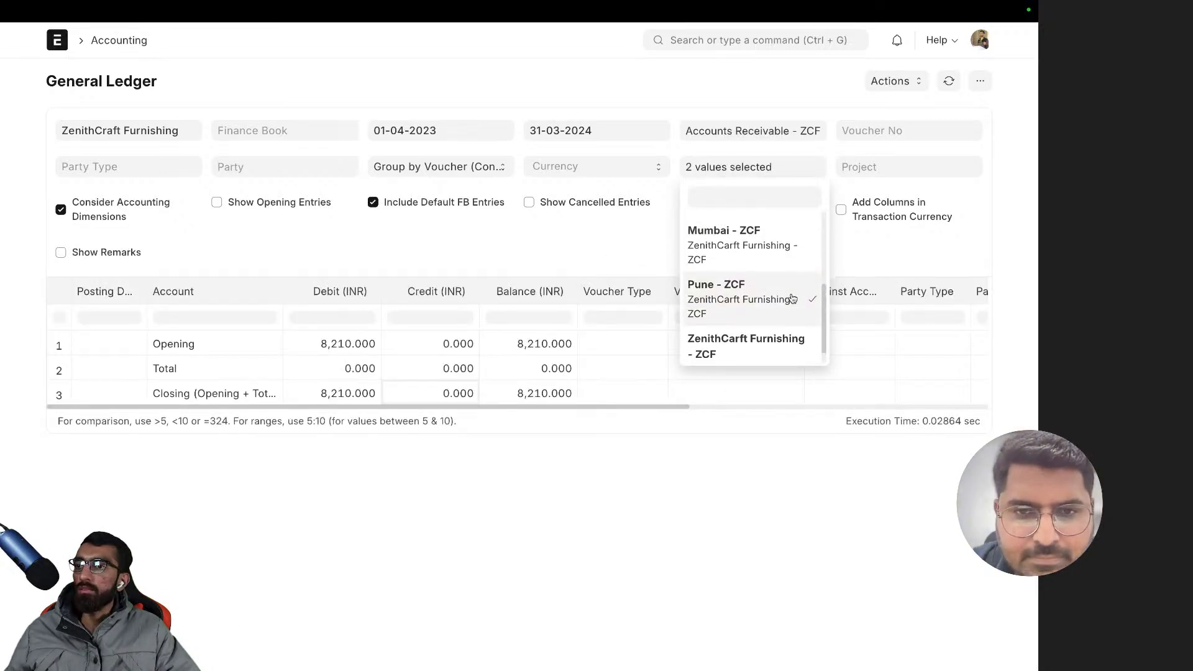
{"action": "scroll", "coordinate": [789, 292], "scroll_direction": "up", "scroll_amount": 3}
{"action": "scroll", "coordinate": [762, 268], "scroll_direction": "down", "scroll_amount": 4}
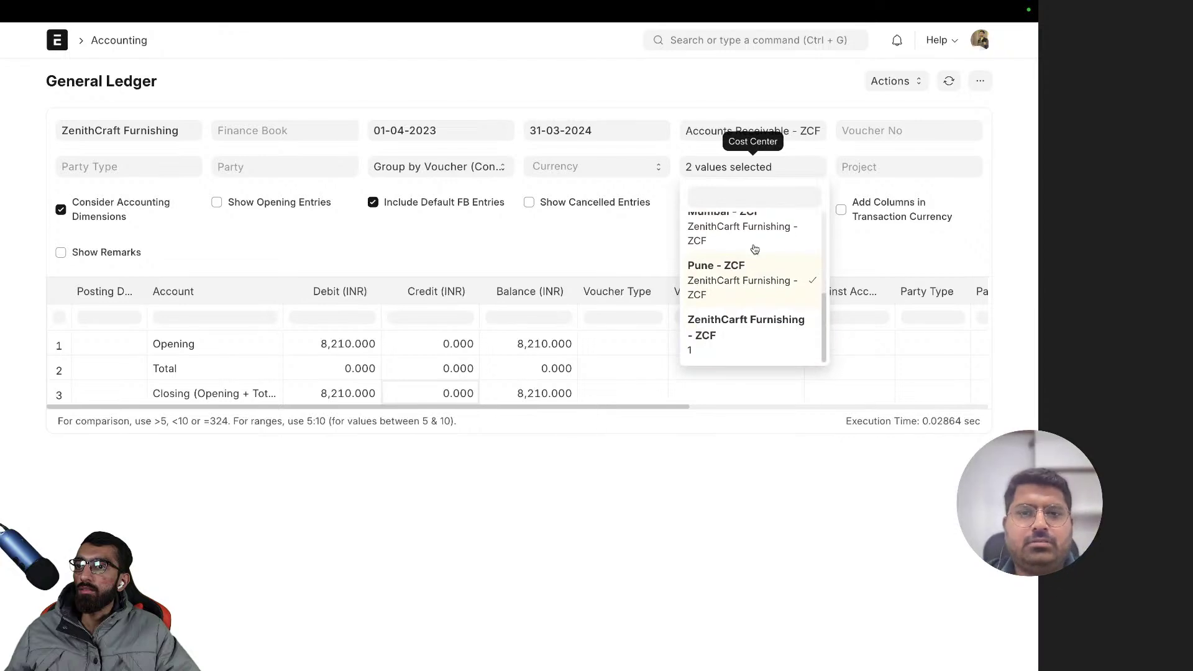
- Set the From Date to 01-01-2023, leaving the end date and account unchanged
{"action": "left_click", "coordinate": [405, 130]}
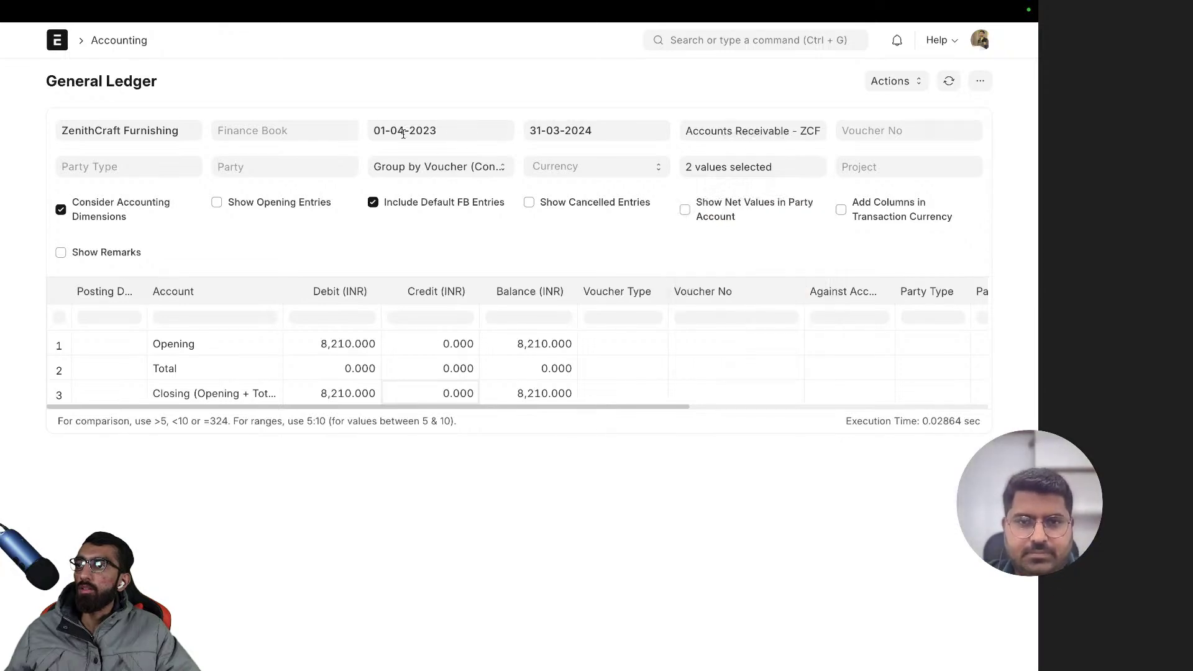
{"action": "left_click", "coordinate": [389, 174]}
{"action": "left_click", "coordinate": [390, 174]}
{"action": "left_click", "coordinate": [383, 166]}
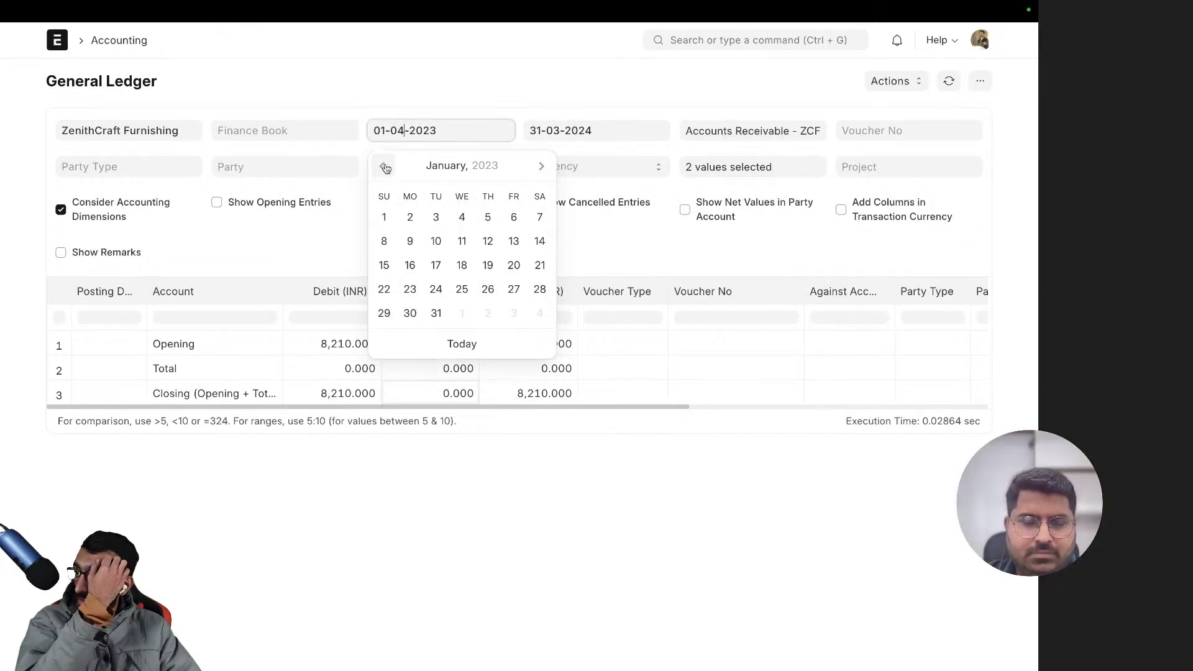
{"action": "left_click", "coordinate": [395, 219]}
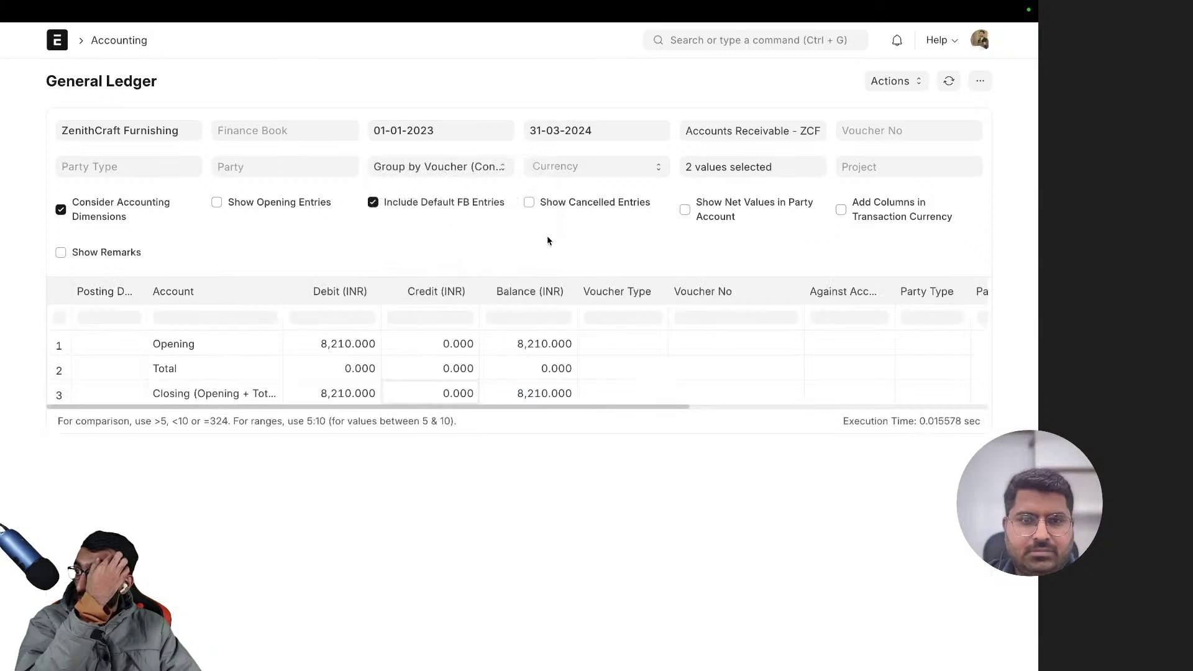
{"action": "left_click", "coordinate": [620, 127]}
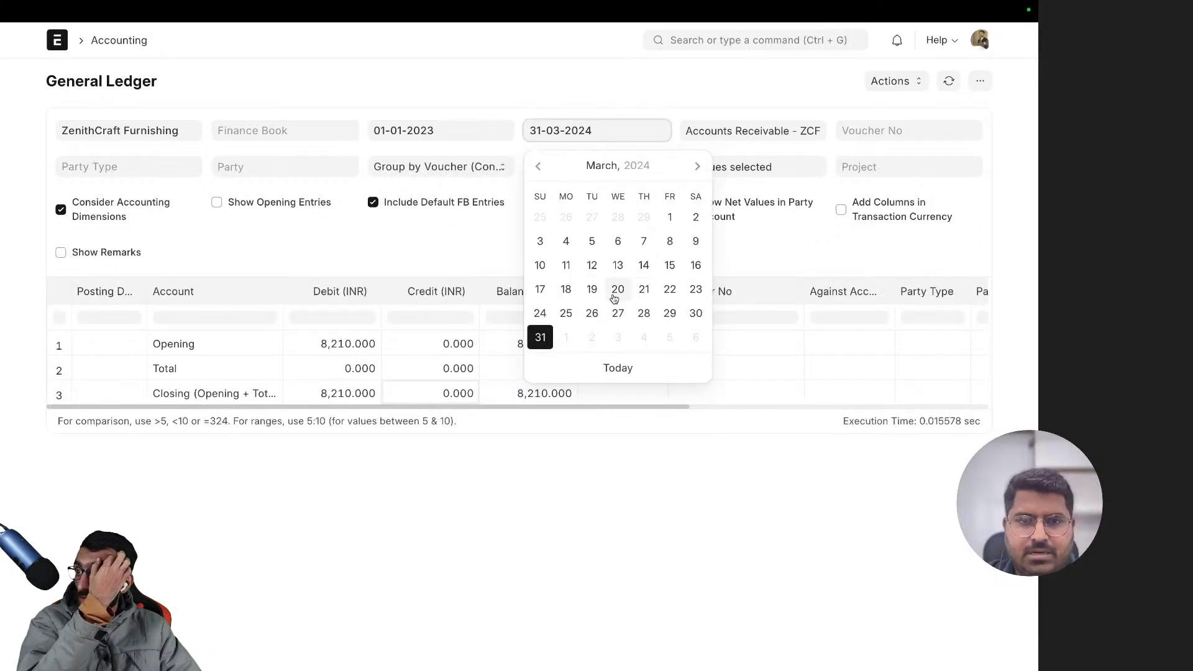
{"action": "left_click", "coordinate": [873, 366]}
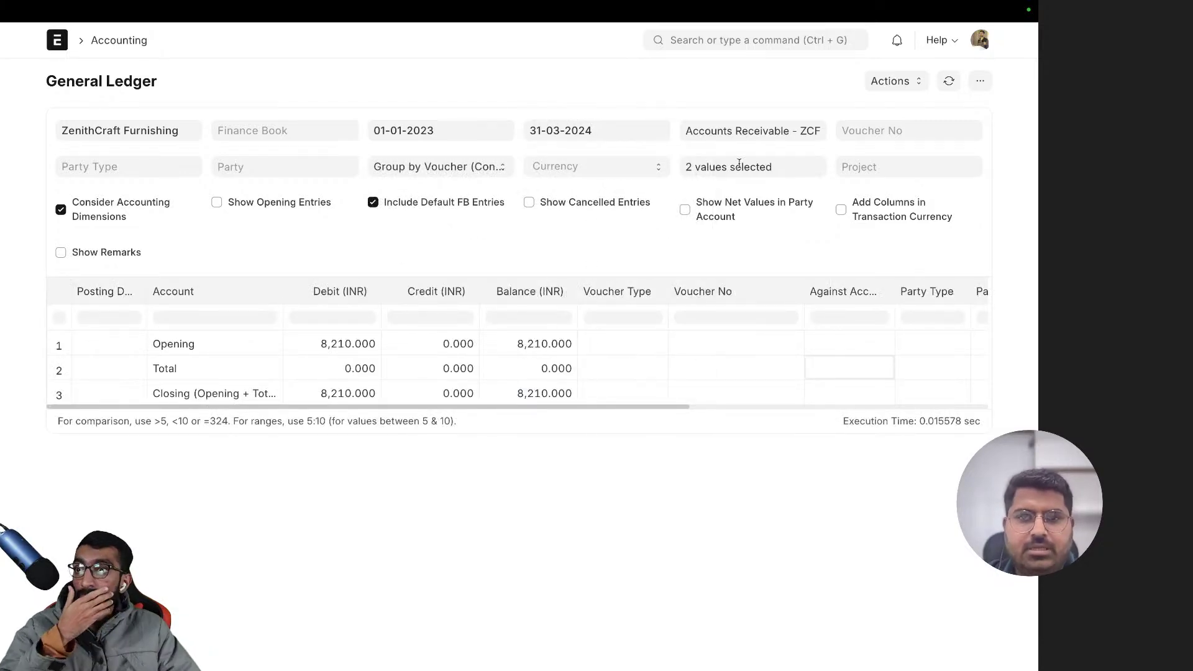
{"action": "left_click", "coordinate": [744, 135]}
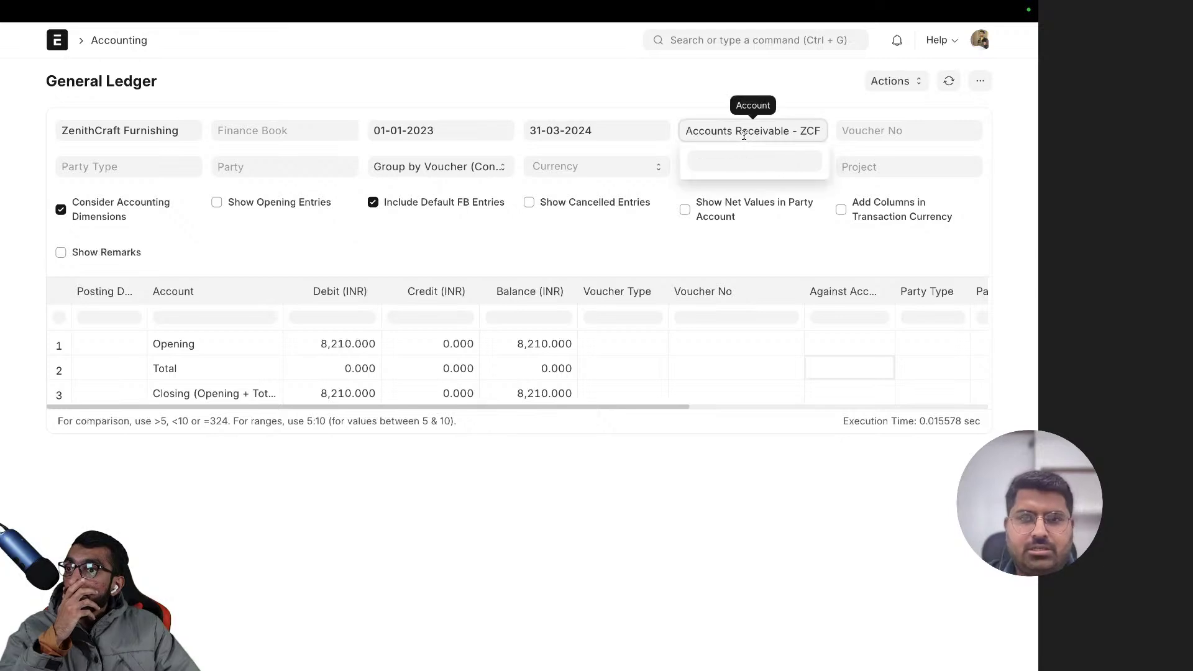
{"action": "left_click", "coordinate": [584, 247]}
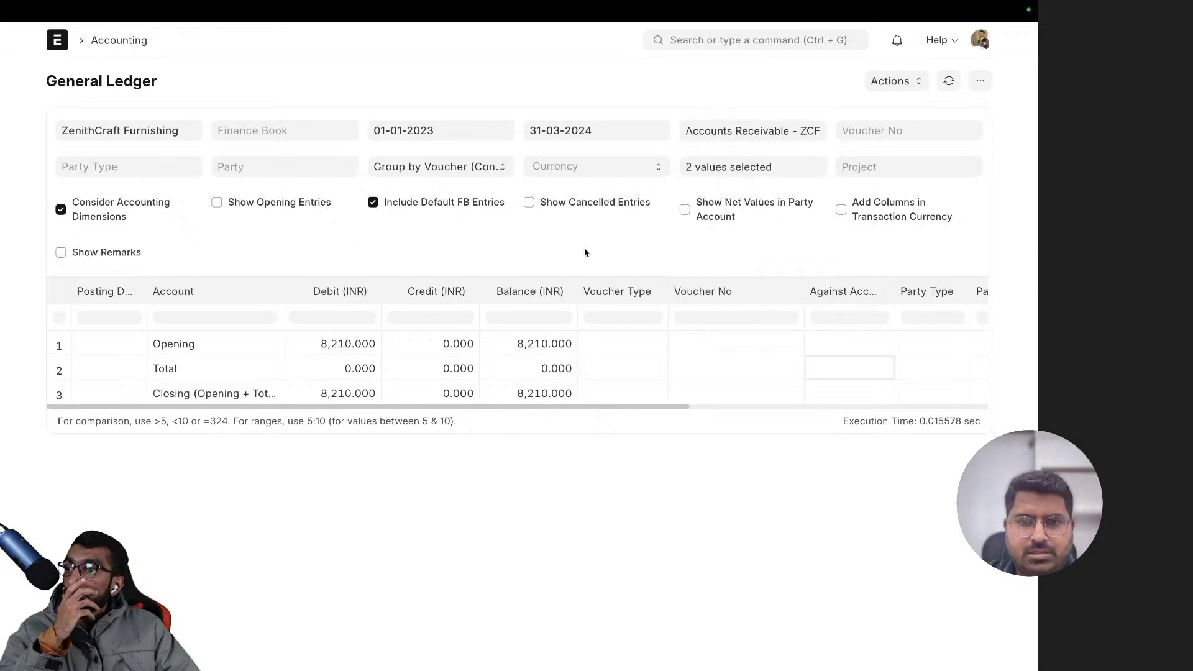
- Untick Pune and Main to clear the cost center filter
{"action": "left_click", "coordinate": [719, 165]}
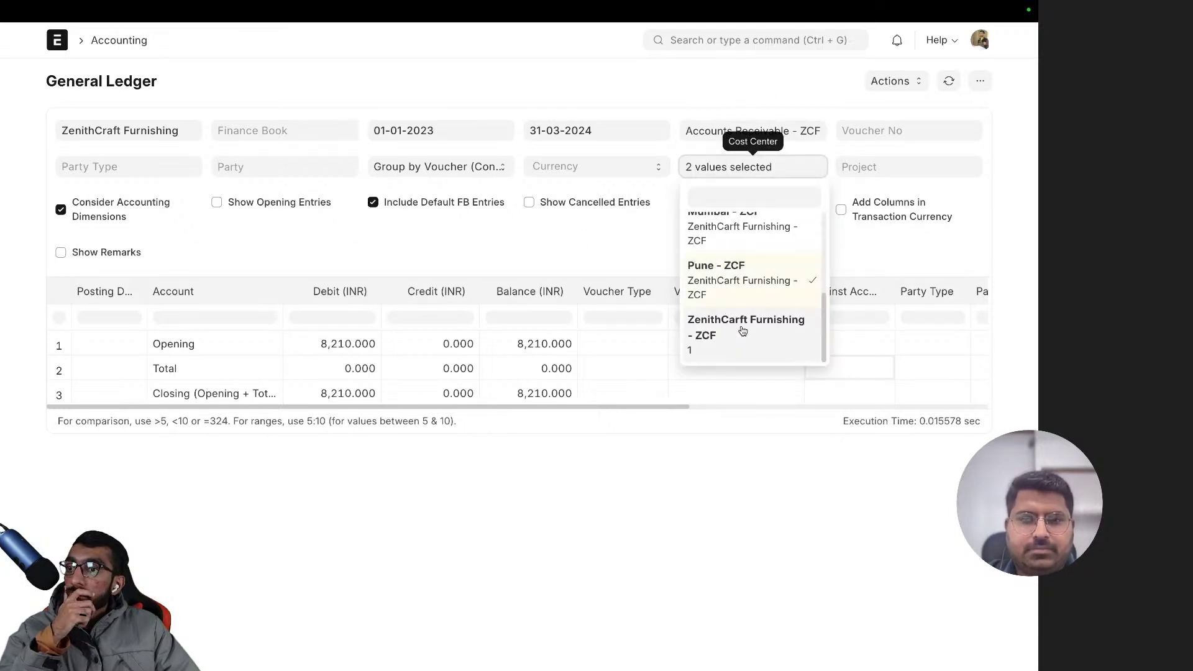
{"action": "scroll", "coordinate": [733, 320], "scroll_direction": "up", "scroll_amount": 3}
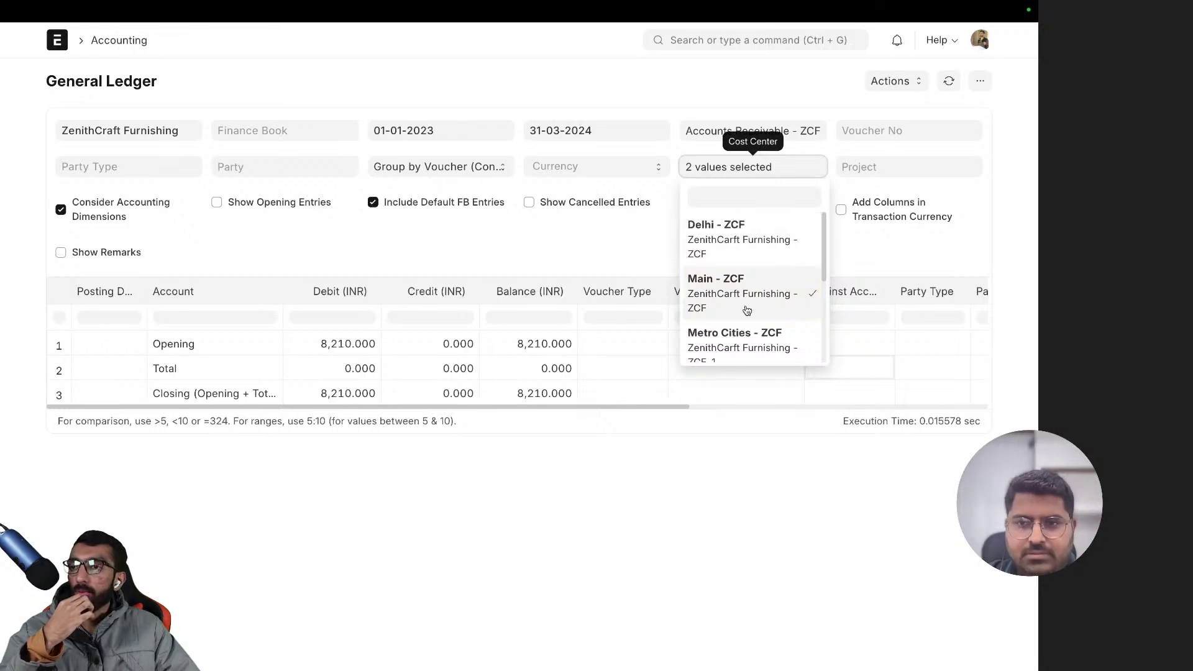
{"action": "scroll", "coordinate": [723, 244], "scroll_direction": "down", "scroll_amount": 2}
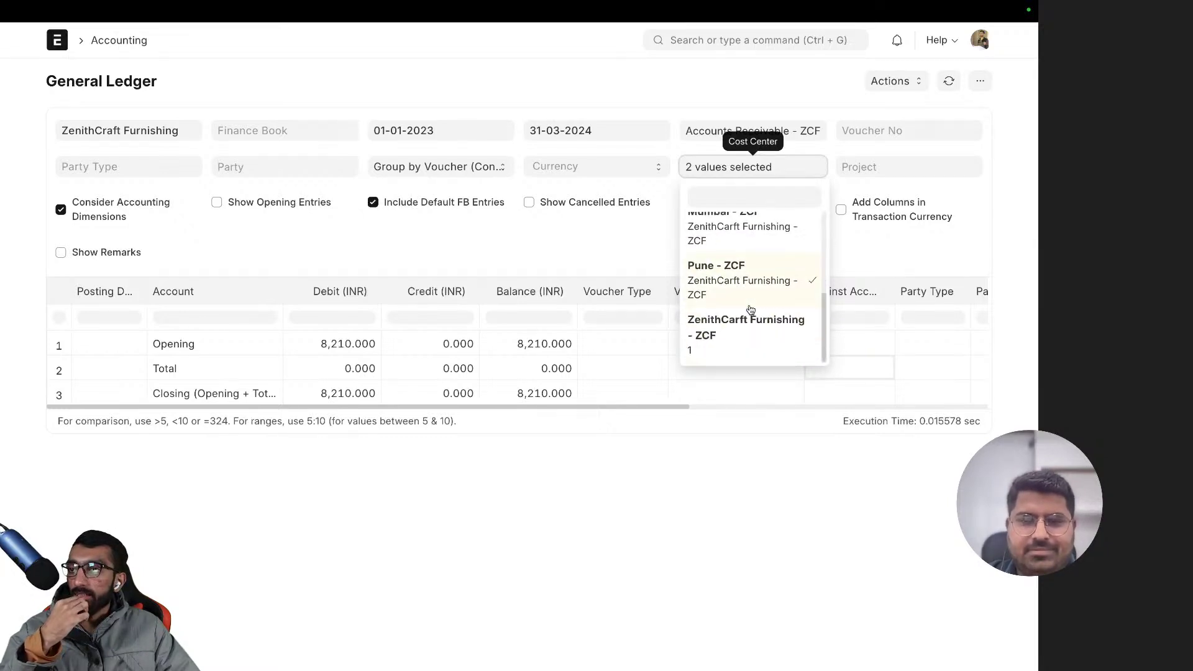
{"action": "left_click", "coordinate": [749, 285]}
{"action": "left_click", "coordinate": [748, 285]}
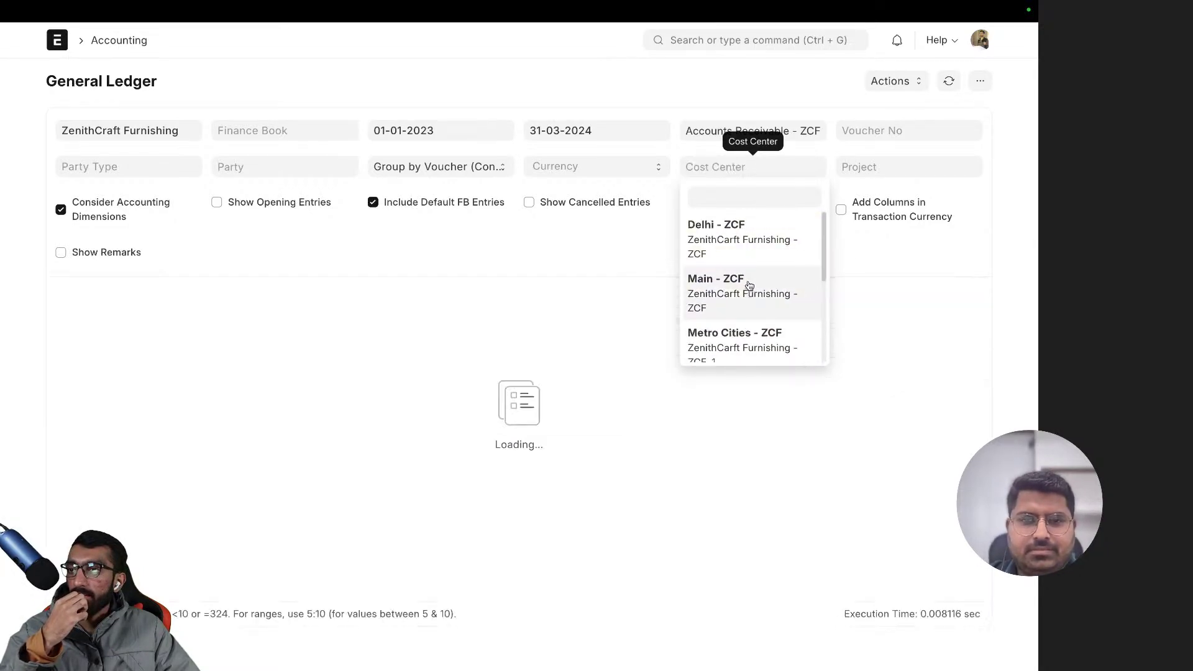
{"action": "left_click", "coordinate": [408, 328]}
- Filter the ledger to Main - ZCF alone to compare its balance
{"action": "left_click", "coordinate": [747, 166]}
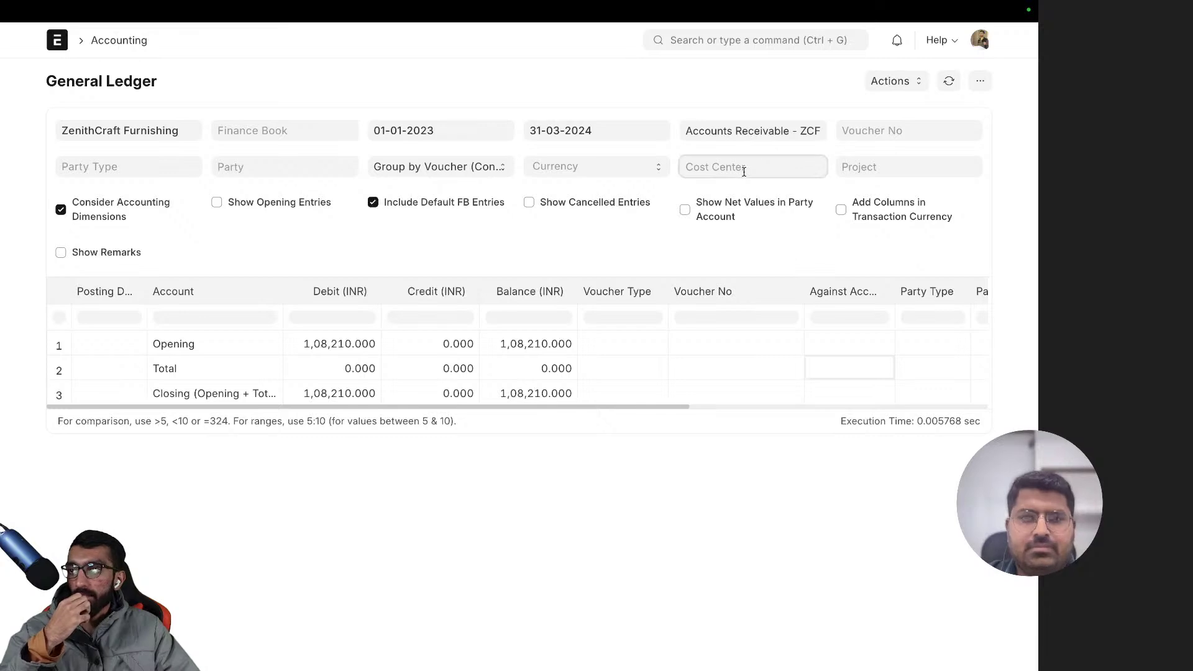
{"action": "scroll", "coordinate": [752, 252], "scroll_direction": "down", "scroll_amount": 3}
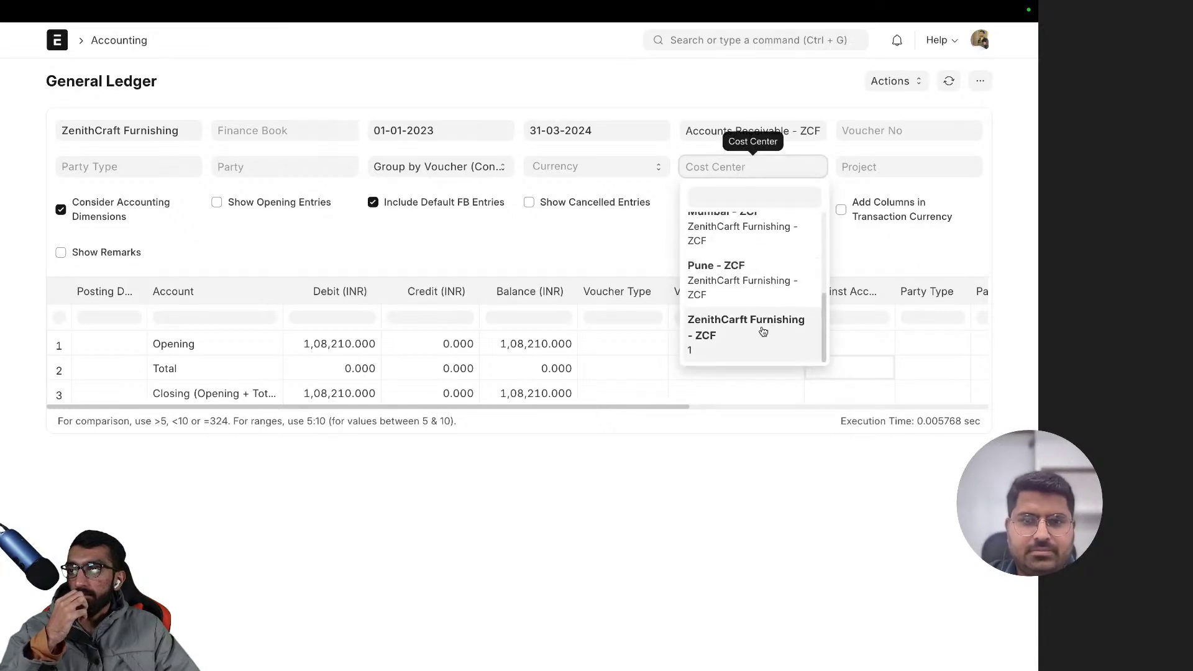
{"action": "scroll", "coordinate": [750, 289], "scroll_direction": "up", "scroll_amount": 3}
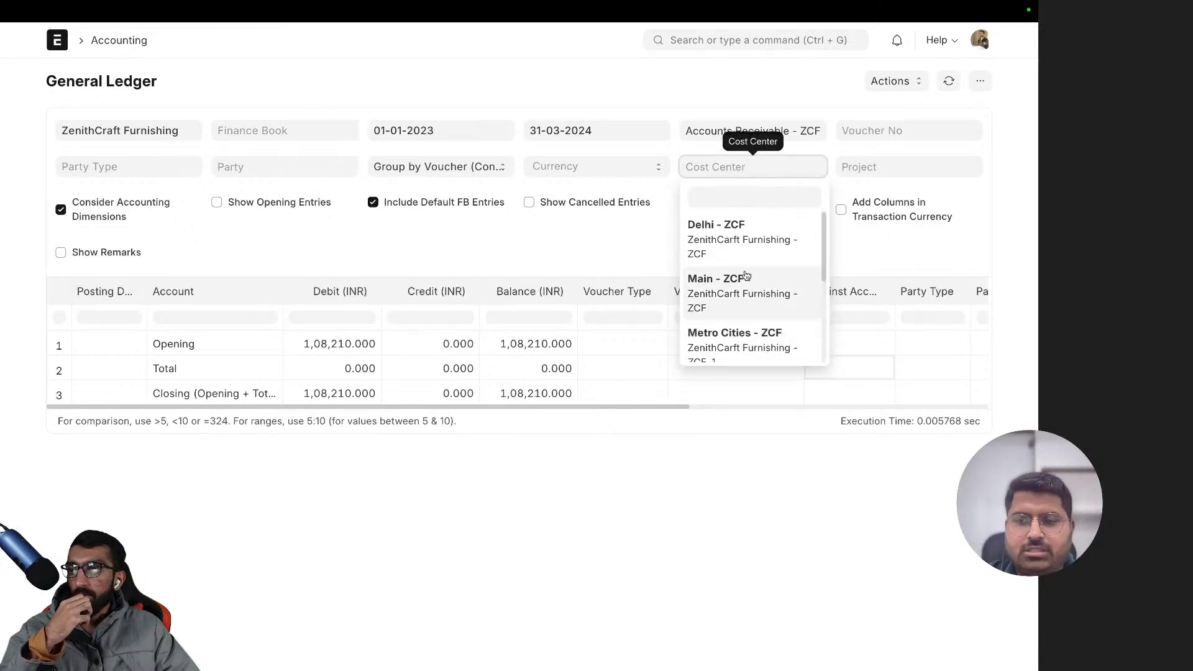
{"action": "left_click", "coordinate": [741, 286]}
{"action": "left_click", "coordinate": [542, 252]}
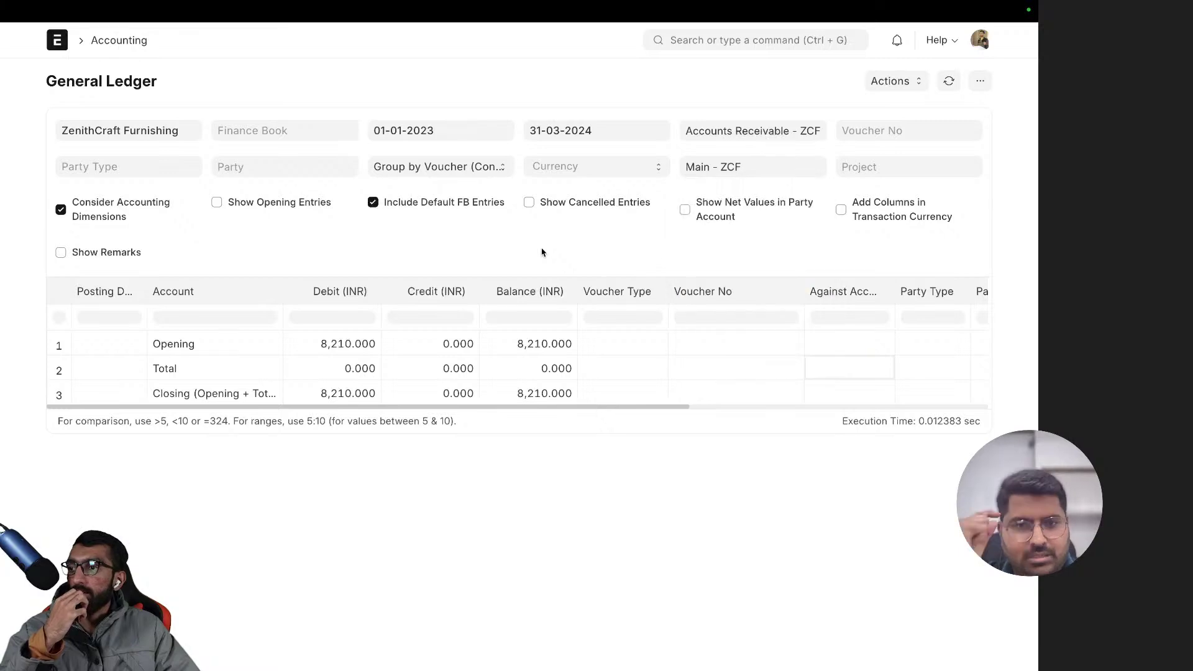
- Swap the filter from Main to Pune - ZCF only, showing 0.000 balances
{"action": "left_click", "coordinate": [743, 173]}
{"action": "left_click", "coordinate": [739, 292]}
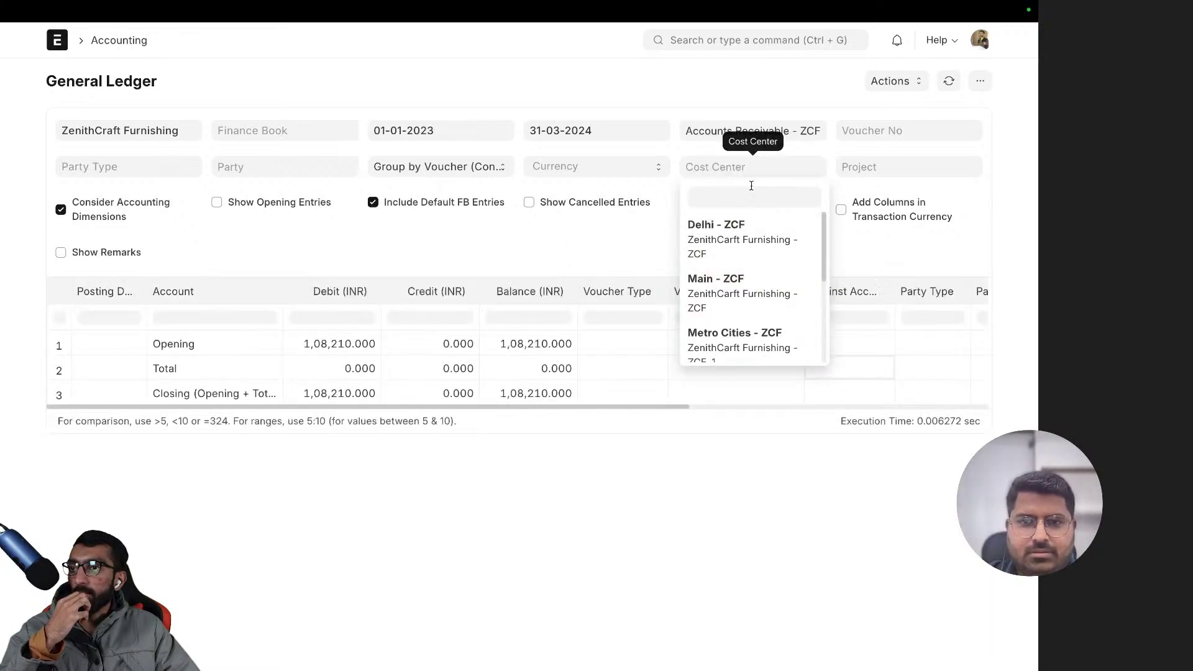
{"action": "scroll", "coordinate": [754, 318], "scroll_direction": "down", "scroll_amount": 3}
{"action": "left_click", "coordinate": [746, 276]}
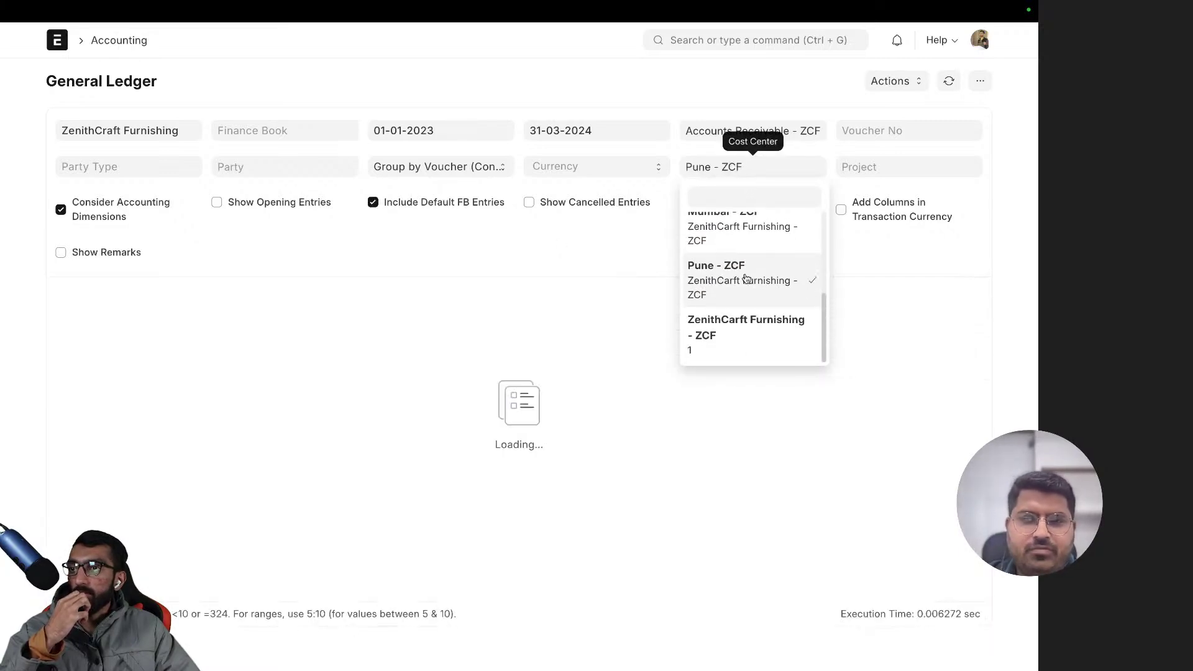
{"action": "left_click", "coordinate": [616, 257]}
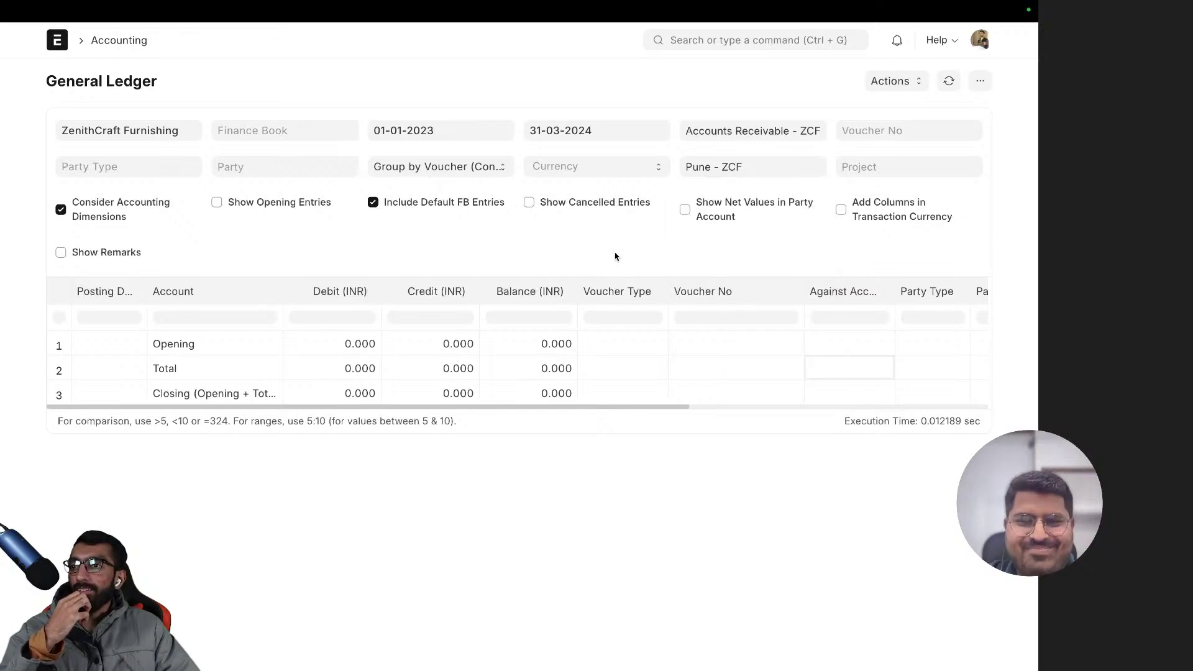
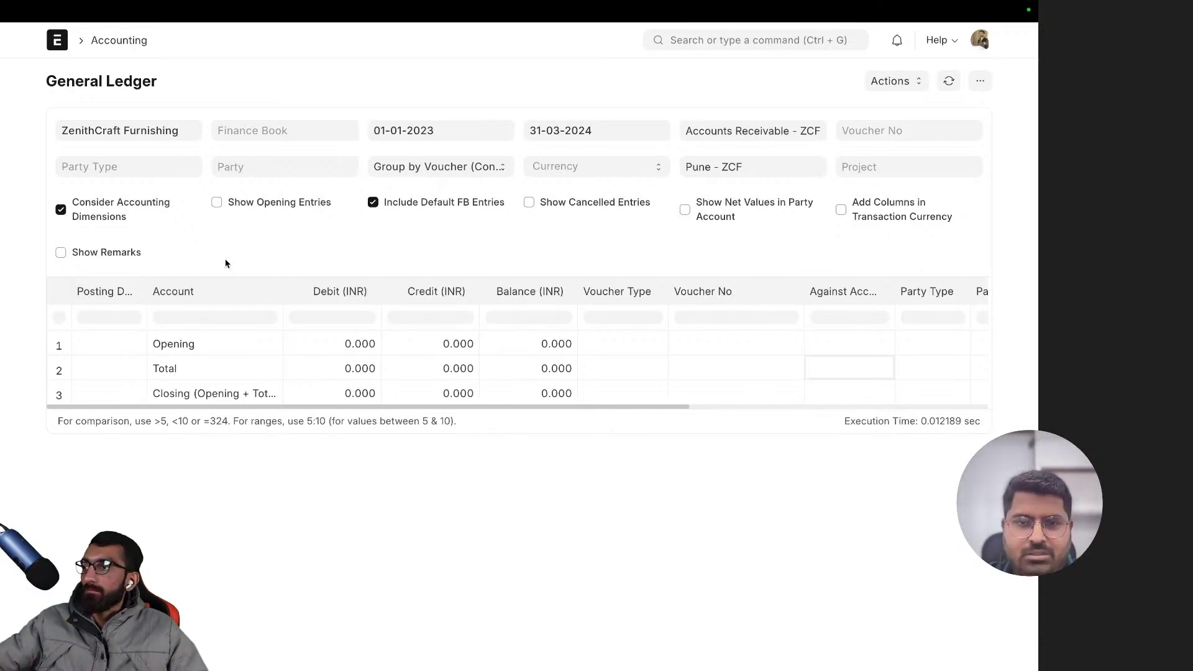
- Go back to the ZenithCraft Furnishing Chart of Accounts, with four top-level groups at ₹ 0.00 Cr
{"action": "scroll", "coordinate": [226, 262], "scroll_direction": "left", "scroll_amount": 5}
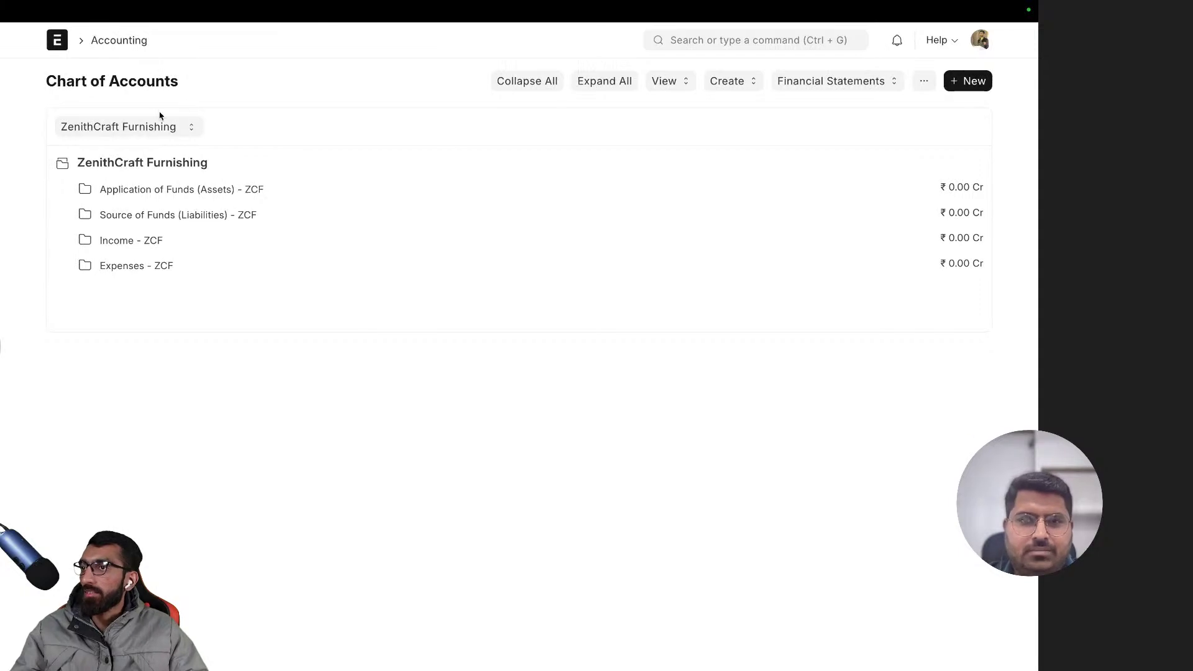
- Expand Application of Funds (Assets), Expenses and Indirect Expenses, then review their child accounts
{"action": "left_click", "coordinate": [140, 190]}
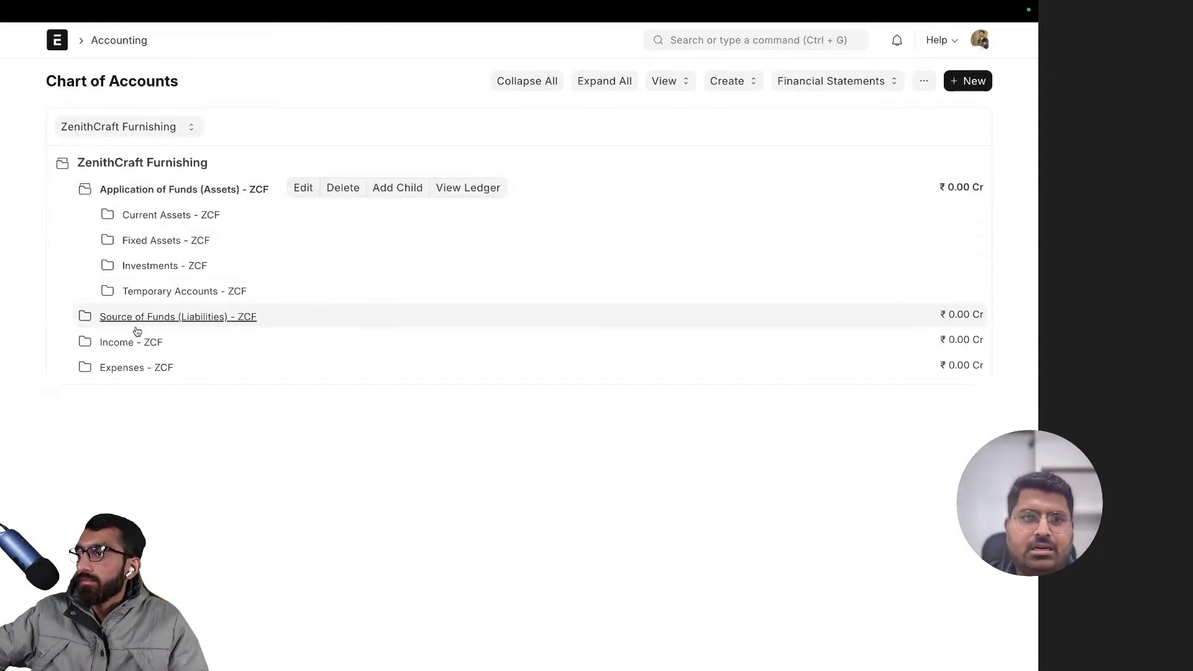
{"action": "left_click", "coordinate": [140, 367]}
{"action": "left_click", "coordinate": [186, 418]}
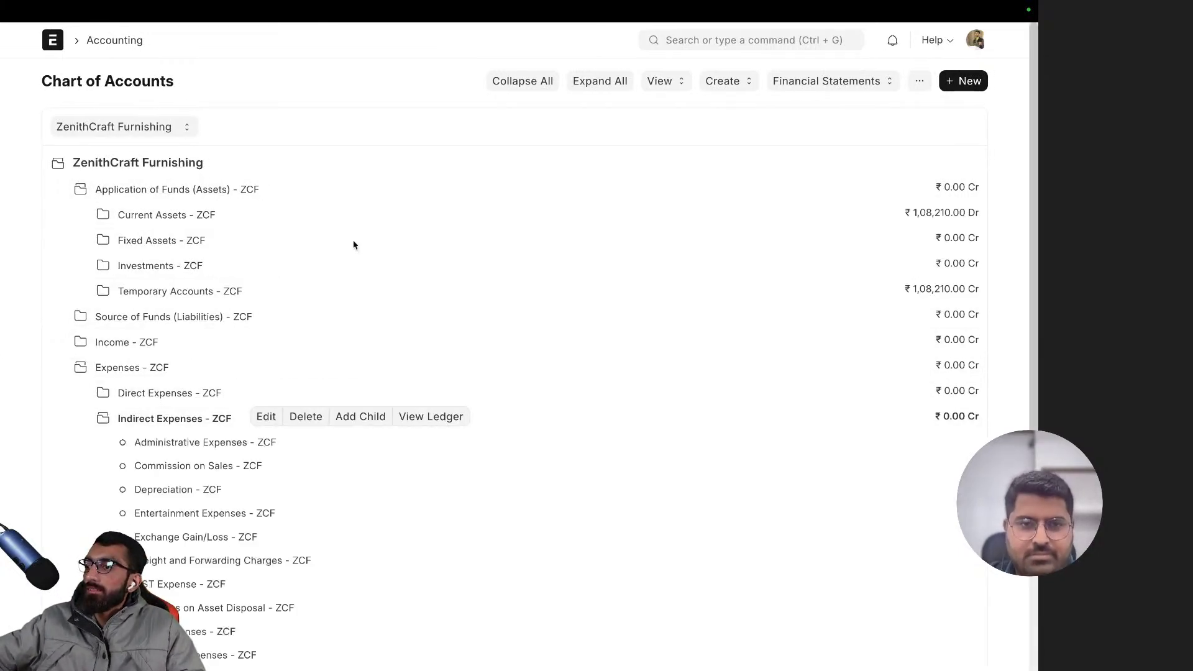
{"action": "scroll", "coordinate": [99, 485], "scroll_direction": "down", "scroll_amount": 5}
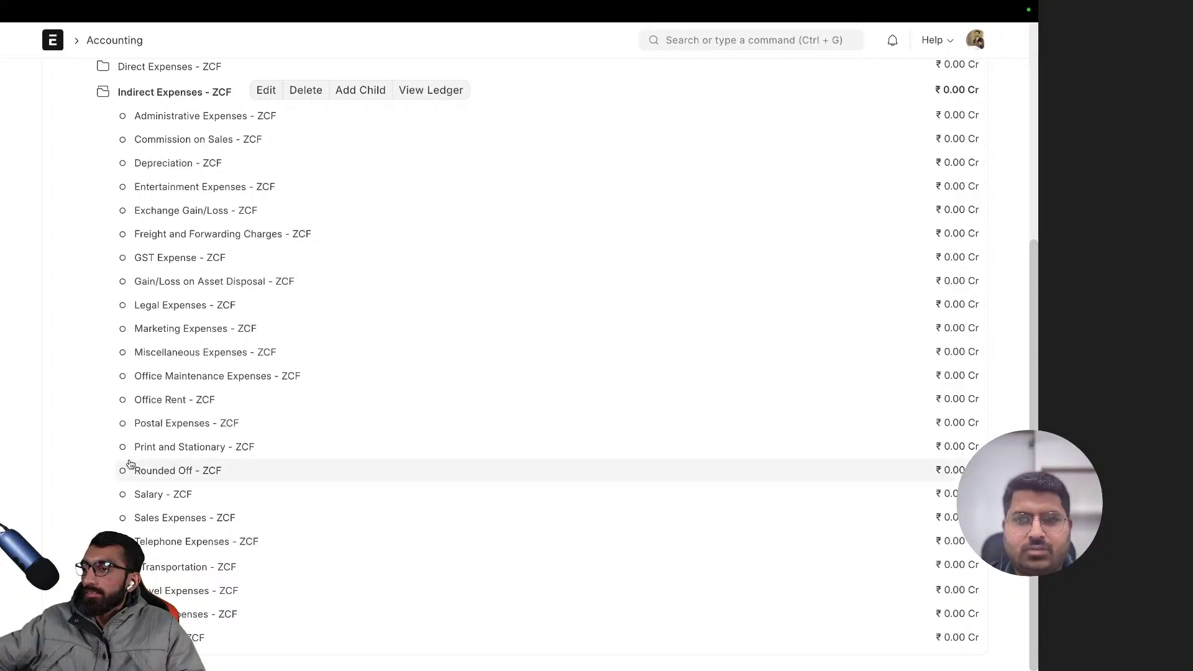
{"action": "scroll", "coordinate": [187, 348], "scroll_direction": "up", "scroll_amount": 5}
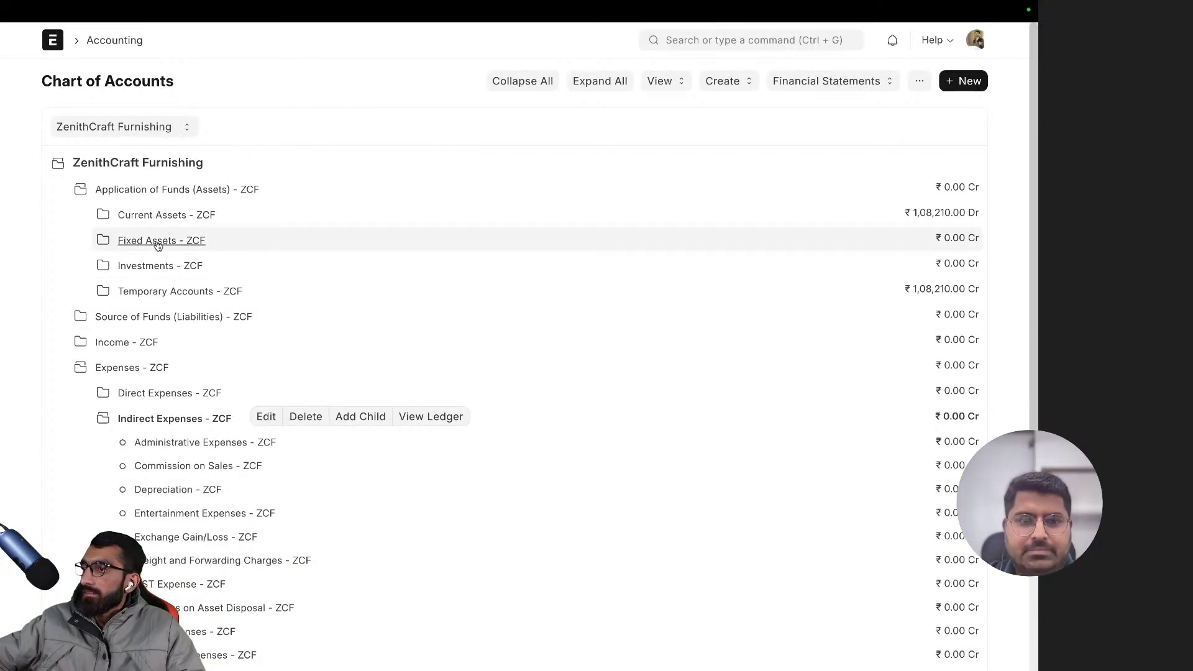
{"action": "scroll", "coordinate": [170, 422], "scroll_direction": "down", "scroll_amount": 5}
{"action": "scroll", "coordinate": [184, 349], "scroll_direction": "up", "scroll_amount": 1}
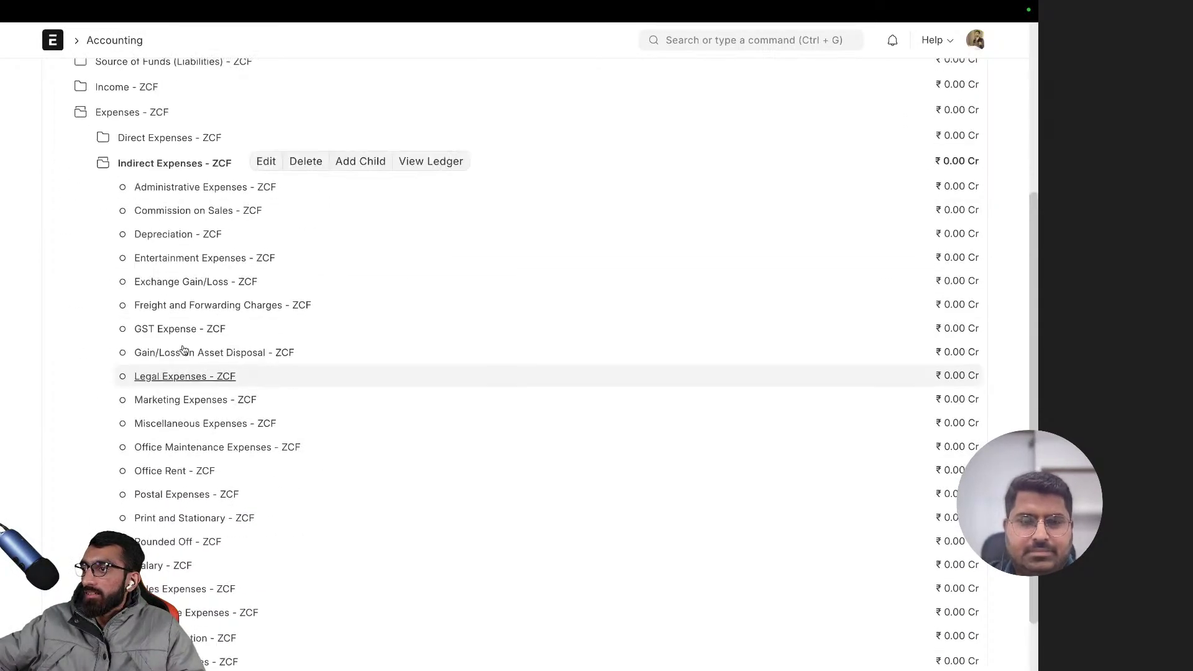
{"action": "scroll", "coordinate": [184, 350], "scroll_direction": "up", "scroll_amount": 4}
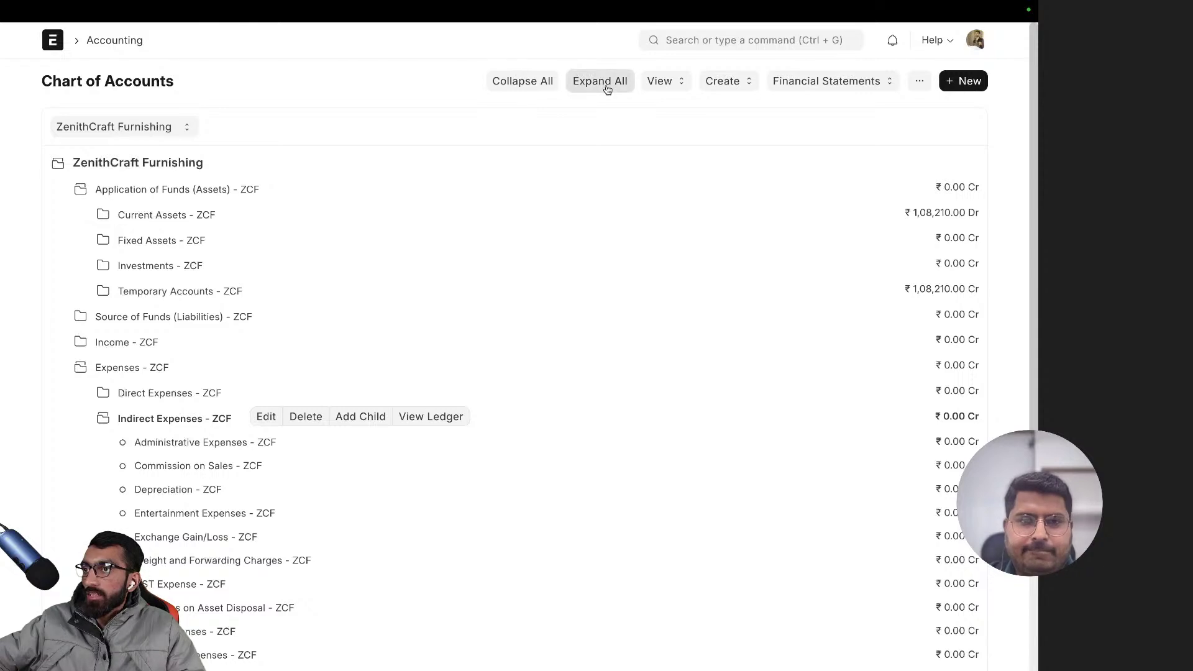
- Expand all branches of the account tree and inspect the HDFC Bank Account
{"action": "left_click", "coordinate": [607, 84]}
{"action": "scroll", "coordinate": [205, 339], "scroll_direction": "down", "scroll_amount": 1}
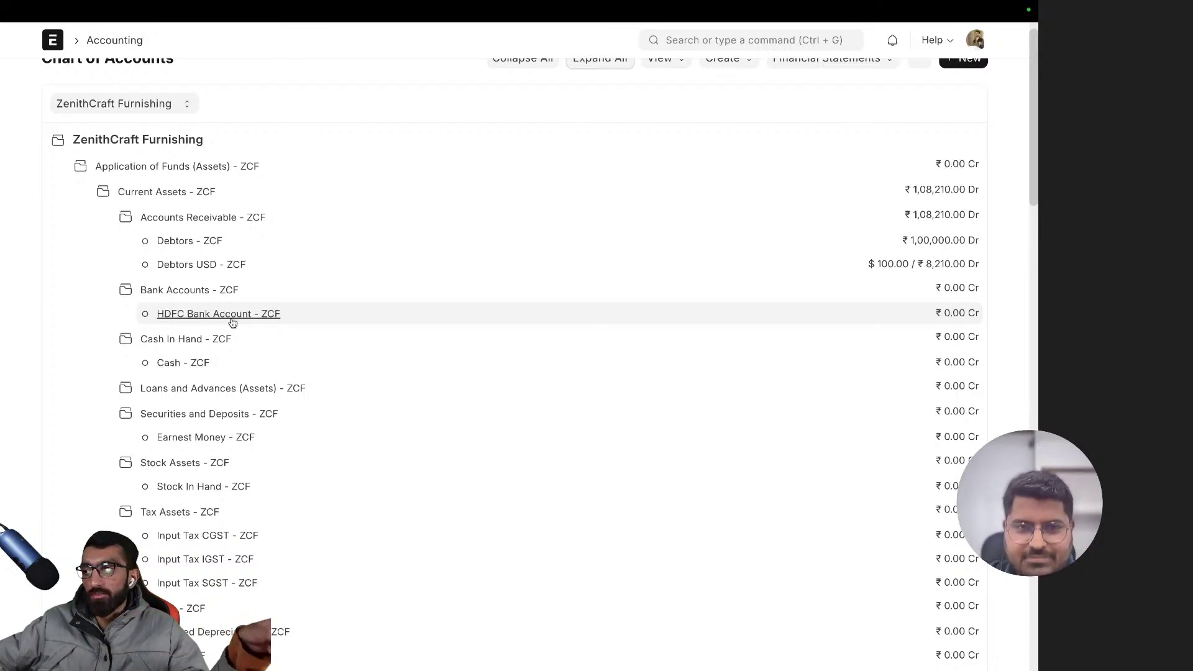
{"action": "left_click", "coordinate": [264, 313]}
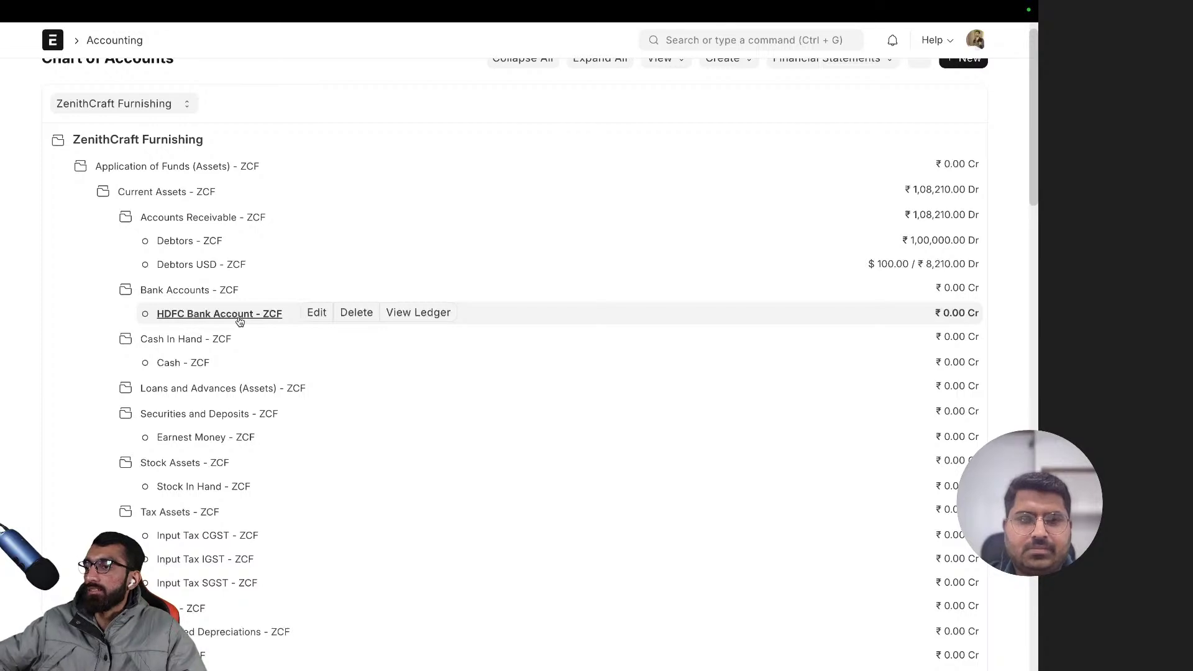
{"action": "scroll", "coordinate": [238, 320], "scroll_direction": "down", "scroll_amount": 15}
- Look further down the tree at the Fuel account and its Transportation group
{"action": "scroll", "coordinate": [236, 336], "scroll_direction": "down", "scroll_amount": 7}
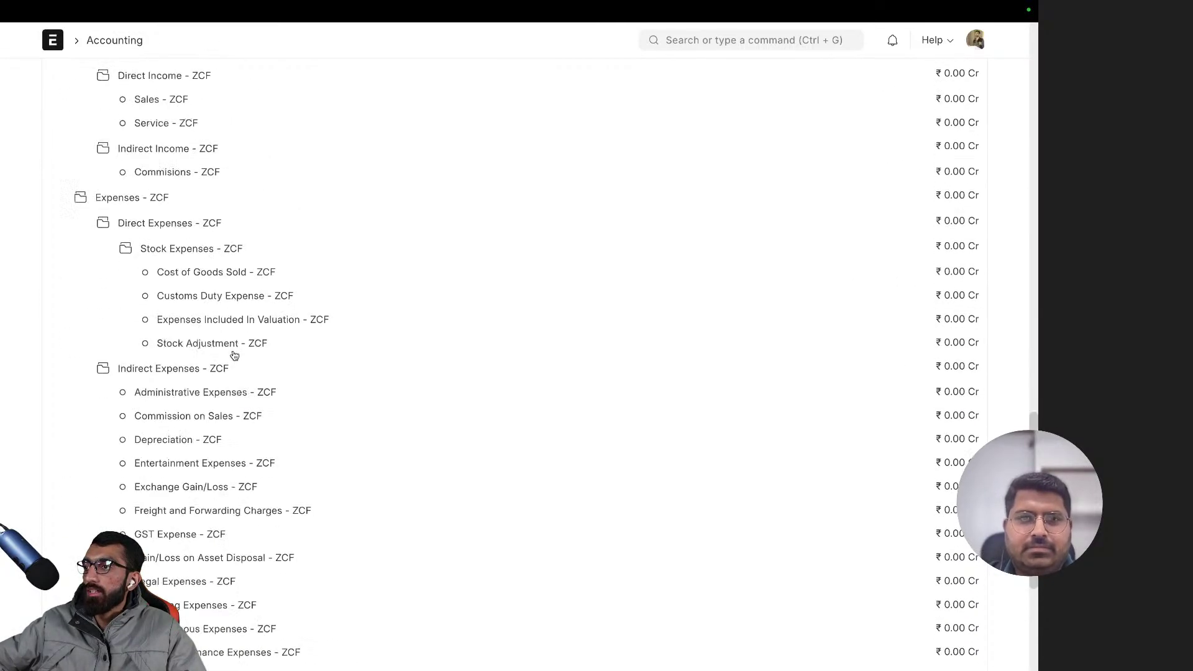
{"action": "scroll", "coordinate": [234, 355], "scroll_direction": "down", "scroll_amount": 5}
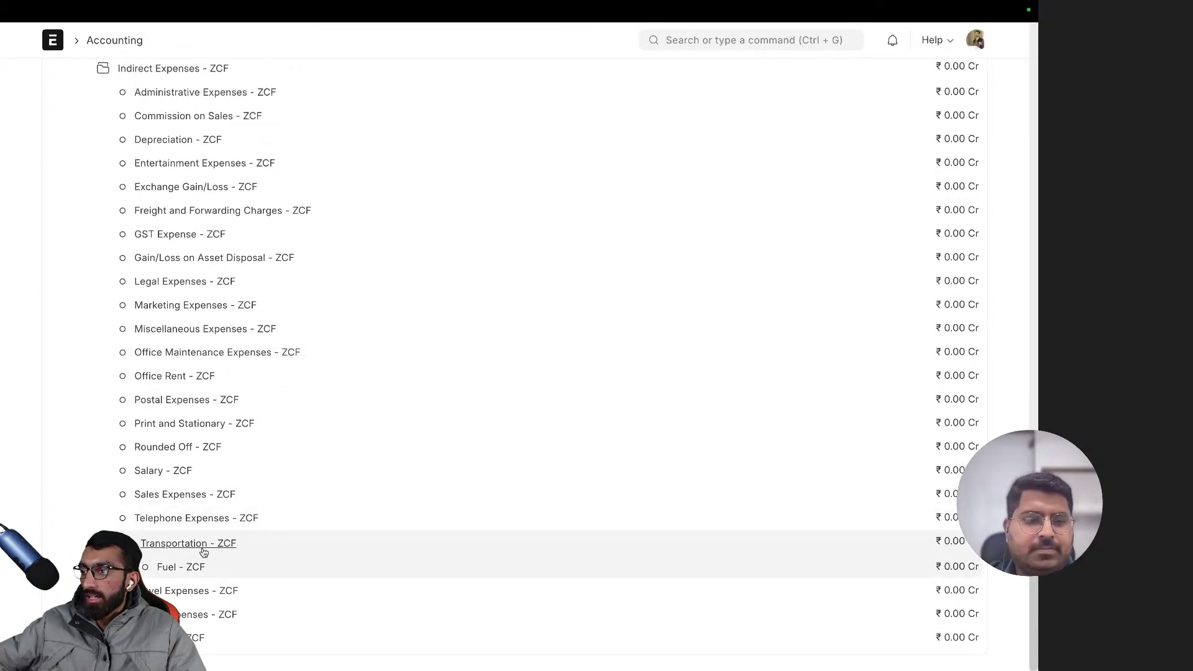
{"action": "scroll", "coordinate": [223, 503], "scroll_direction": "up", "scroll_amount": 8}
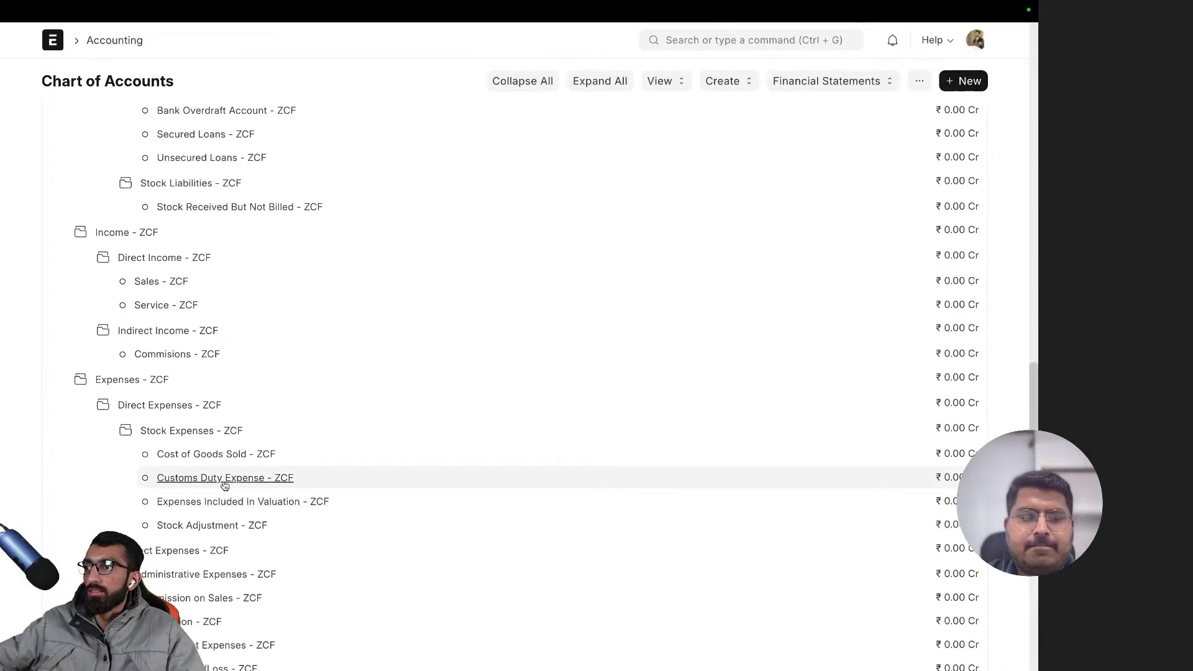
{"action": "scroll", "coordinate": [205, 490], "scroll_direction": "down", "scroll_amount": 7}
{"action": "scroll", "coordinate": [198, 490], "scroll_direction": "down", "scroll_amount": 1}
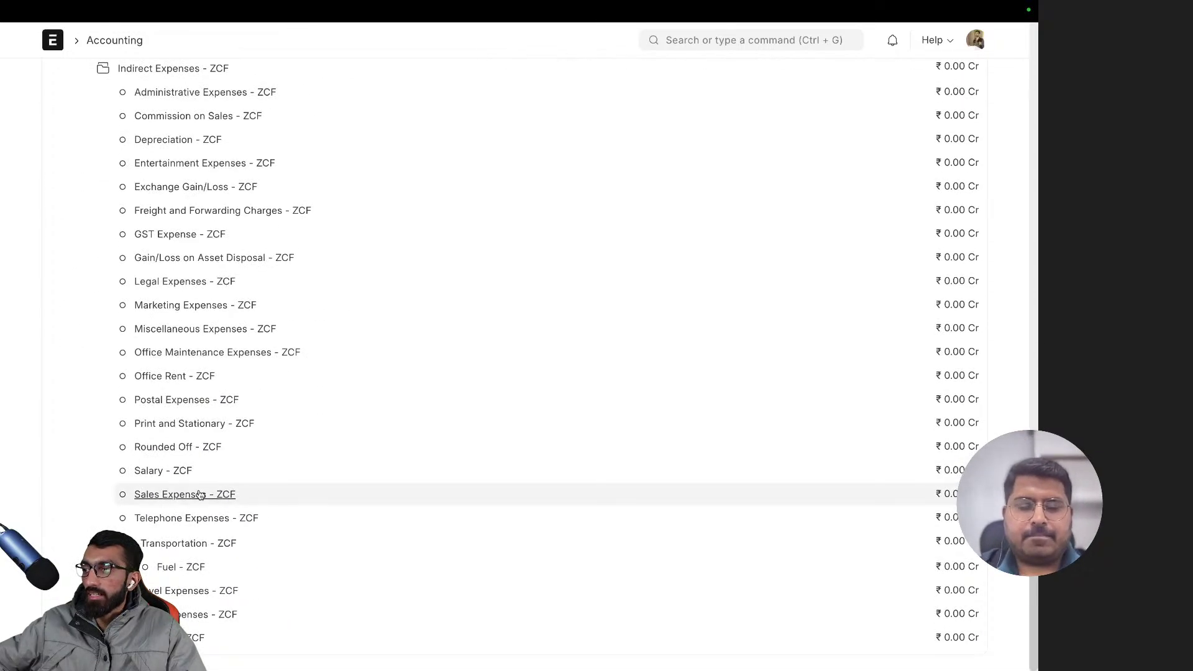
{"action": "left_click", "coordinate": [193, 567]}
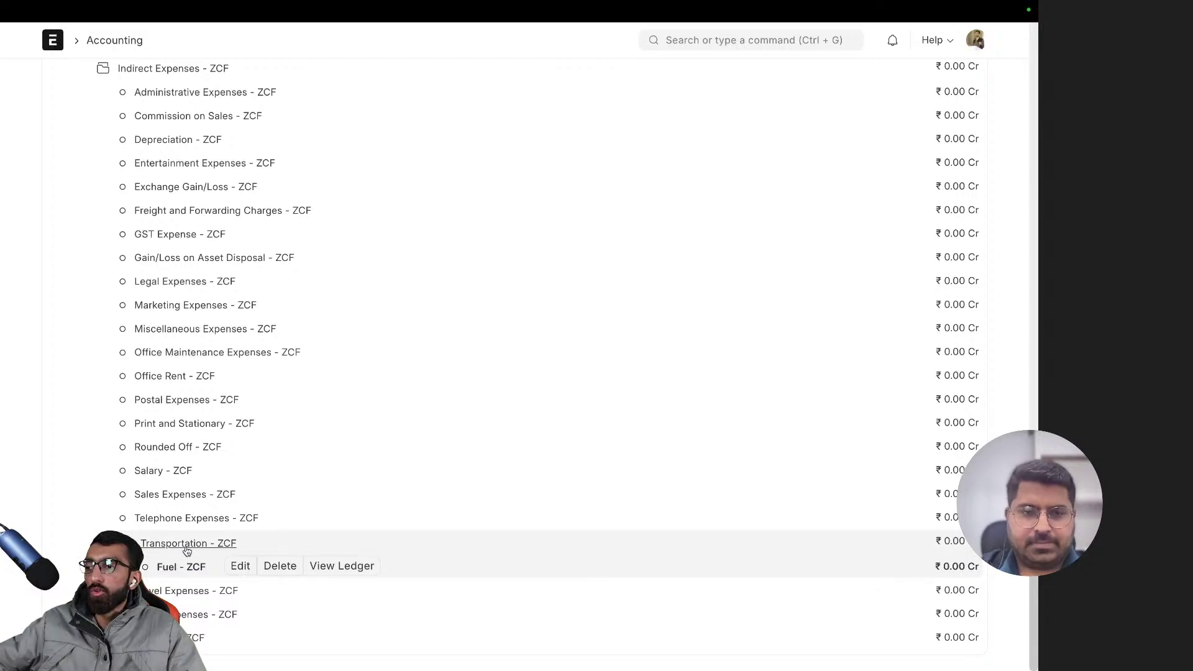
{"action": "left_click", "coordinate": [187, 546]}
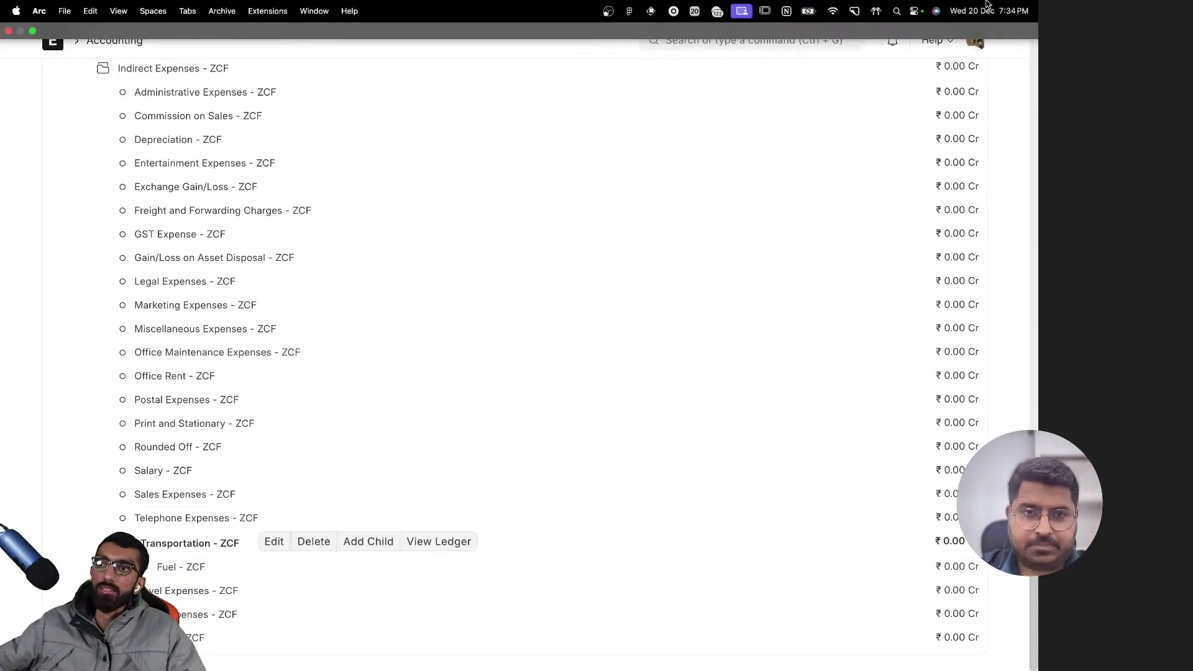
{"action": "scroll", "coordinate": [174, 411], "scroll_direction": "up", "scroll_amount": 20}
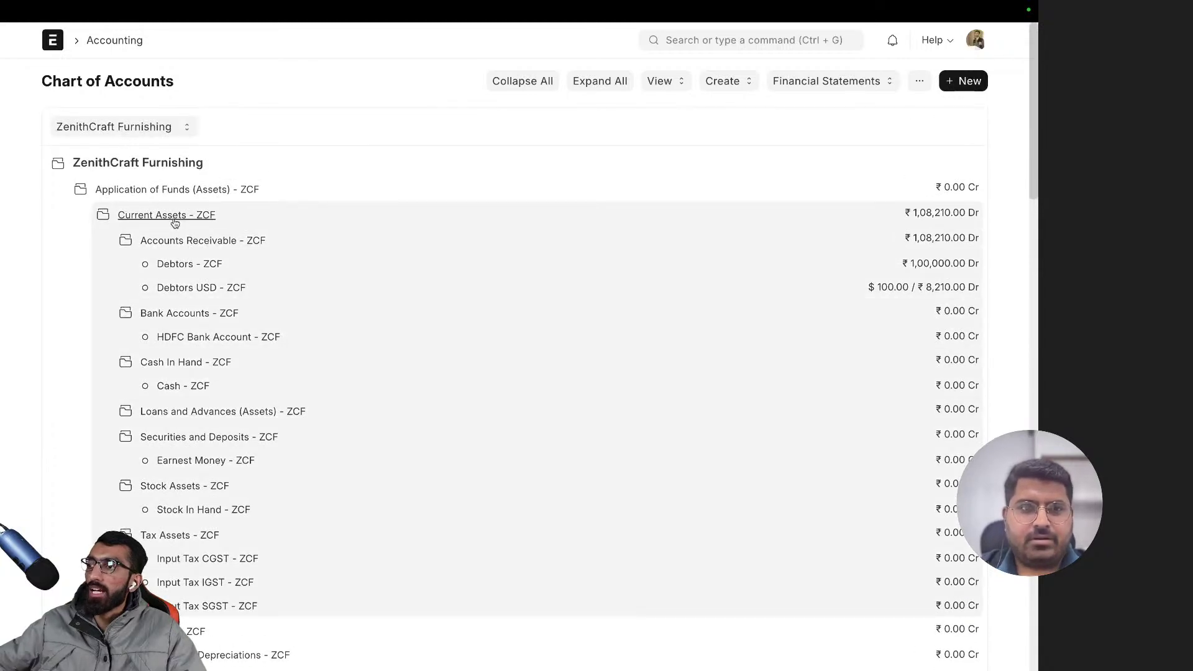
- Collapse Current Assets, Application of Funds, Capital Account, Current Liabilities, Income, Source of Funds and Expenses
{"action": "left_click", "coordinate": [174, 215]}
{"action": "left_click", "coordinate": [174, 189]}
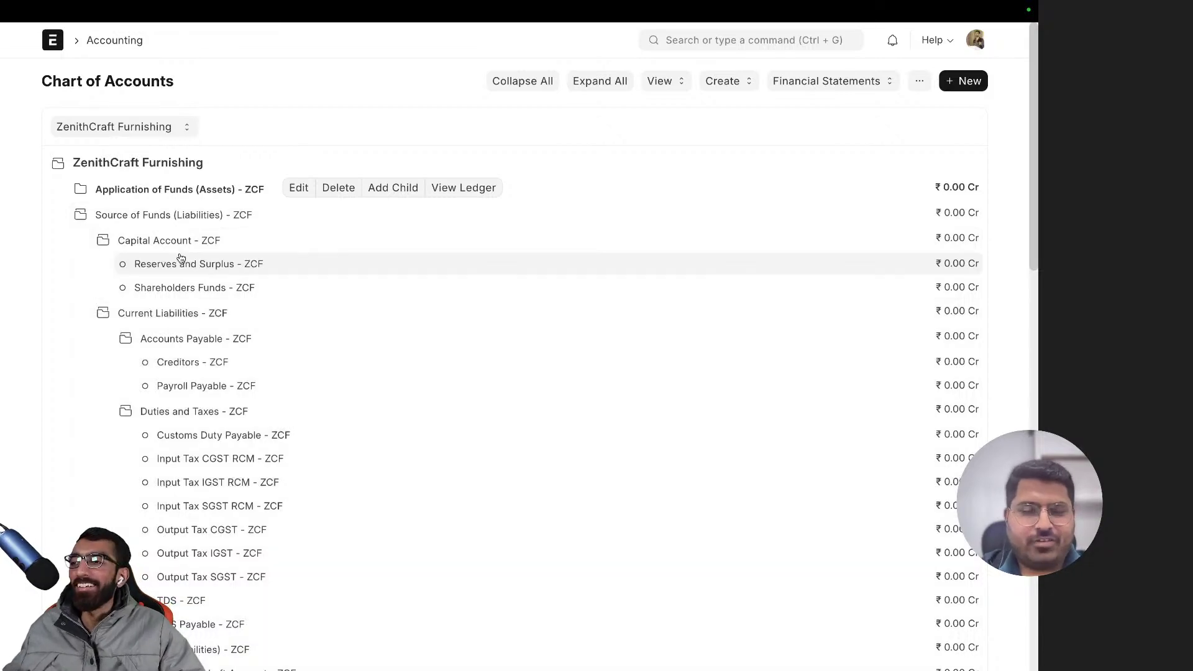
{"action": "left_click", "coordinate": [174, 240]}
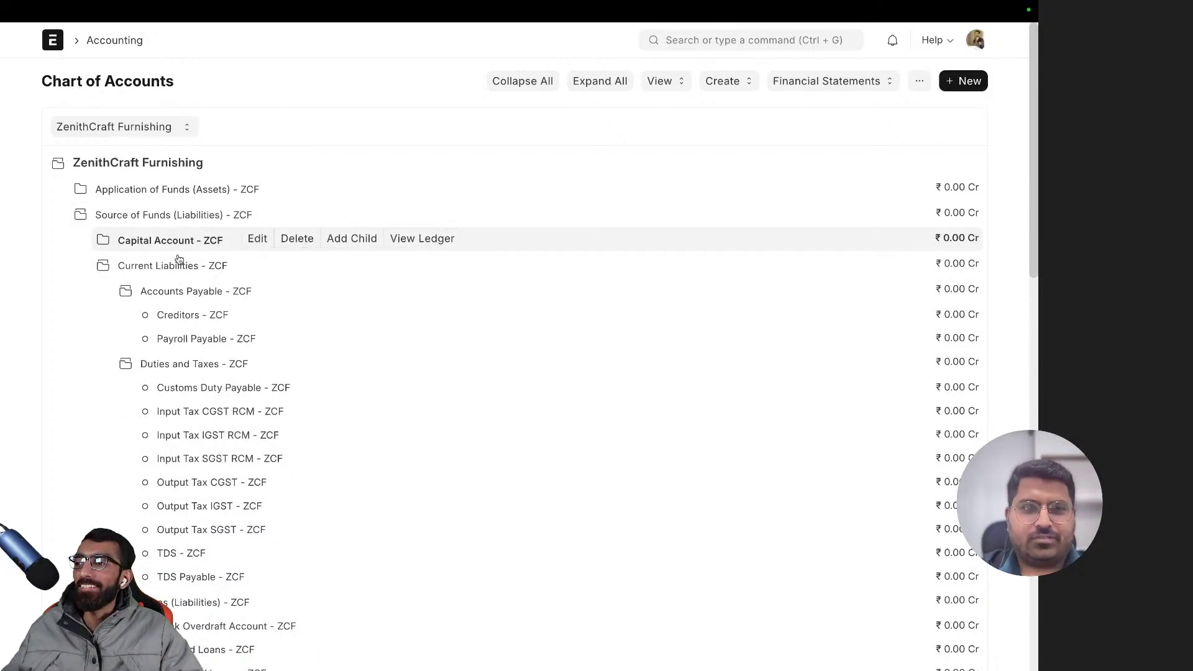
{"action": "left_click", "coordinate": [174, 265]}
{"action": "left_click", "coordinate": [137, 292]}
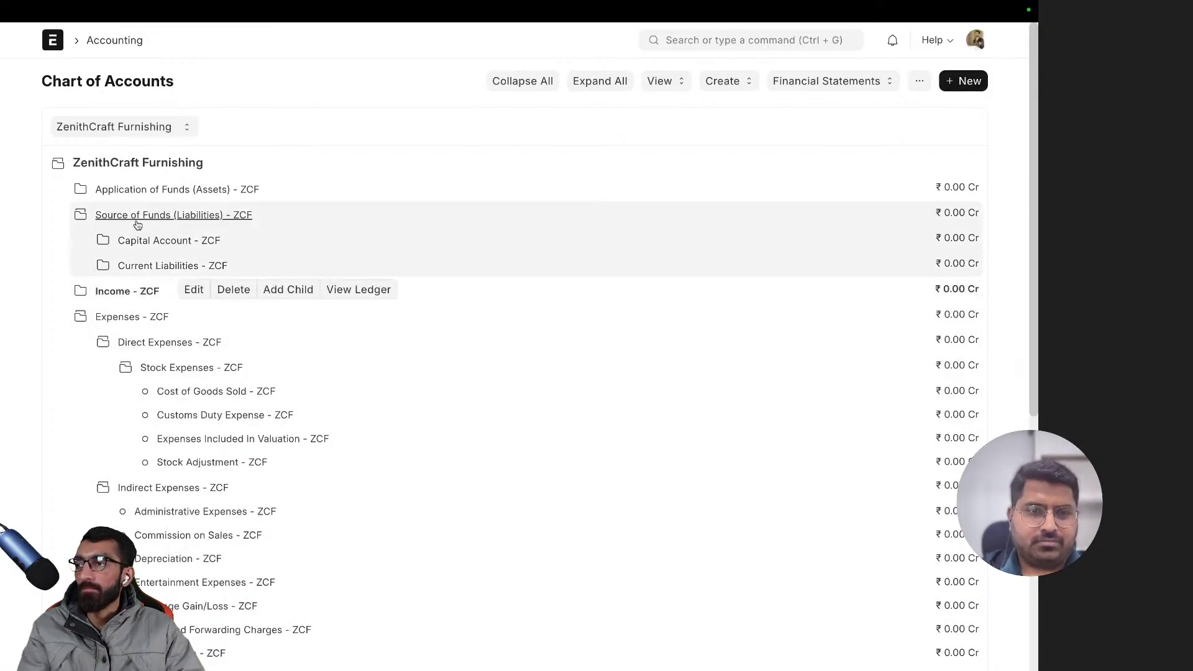
{"action": "left_click", "coordinate": [160, 215]}
{"action": "left_click", "coordinate": [109, 270]}
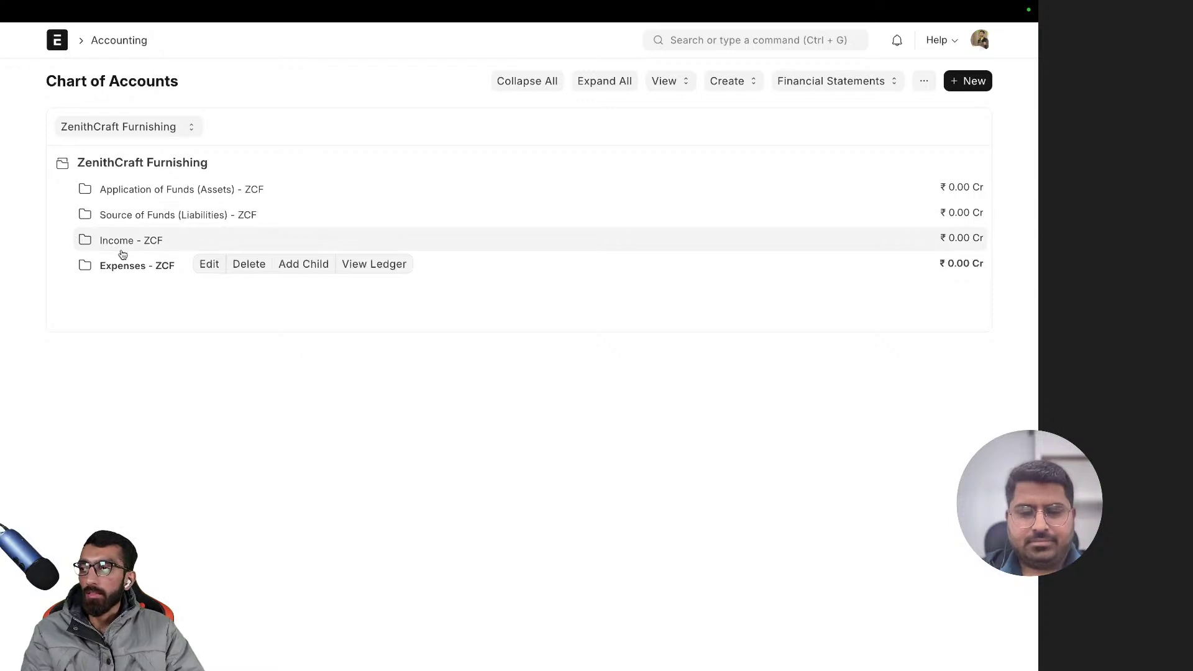
{"action": "left_click", "coordinate": [682, 42]}
{"action": "left_click", "coordinate": [444, 80]}
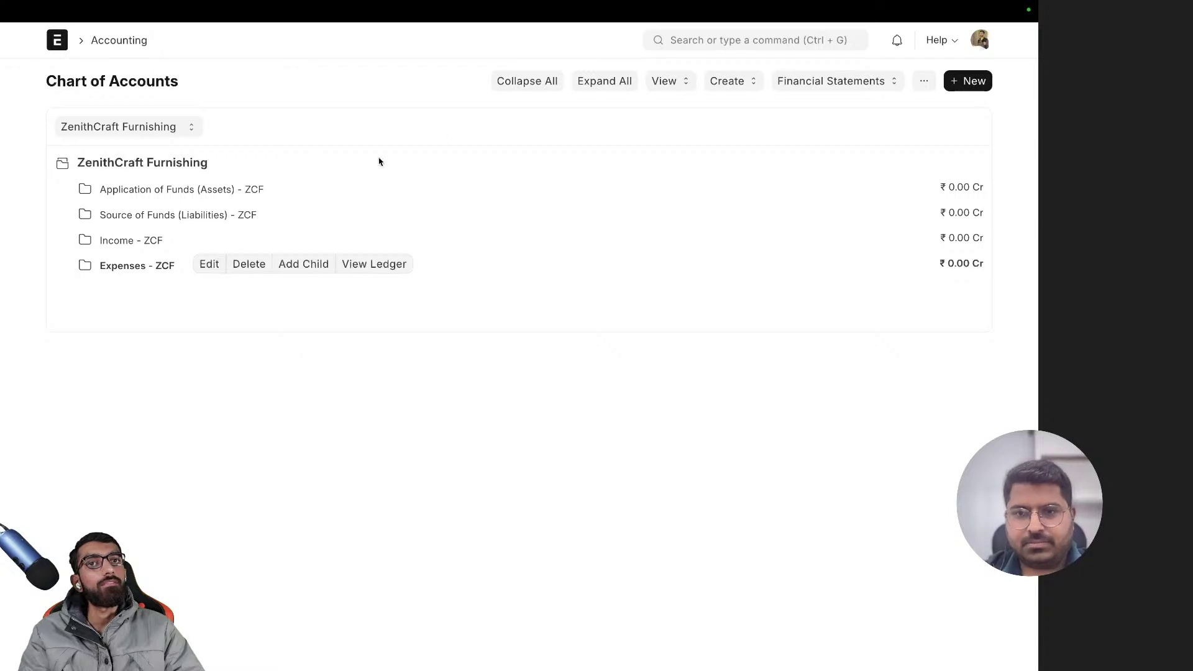
- Switch to the ZenithCraft Furnishings notes tab and clear the ErgoBlend Chairs selection
{"action": "key", "text": "ctrl+t"}
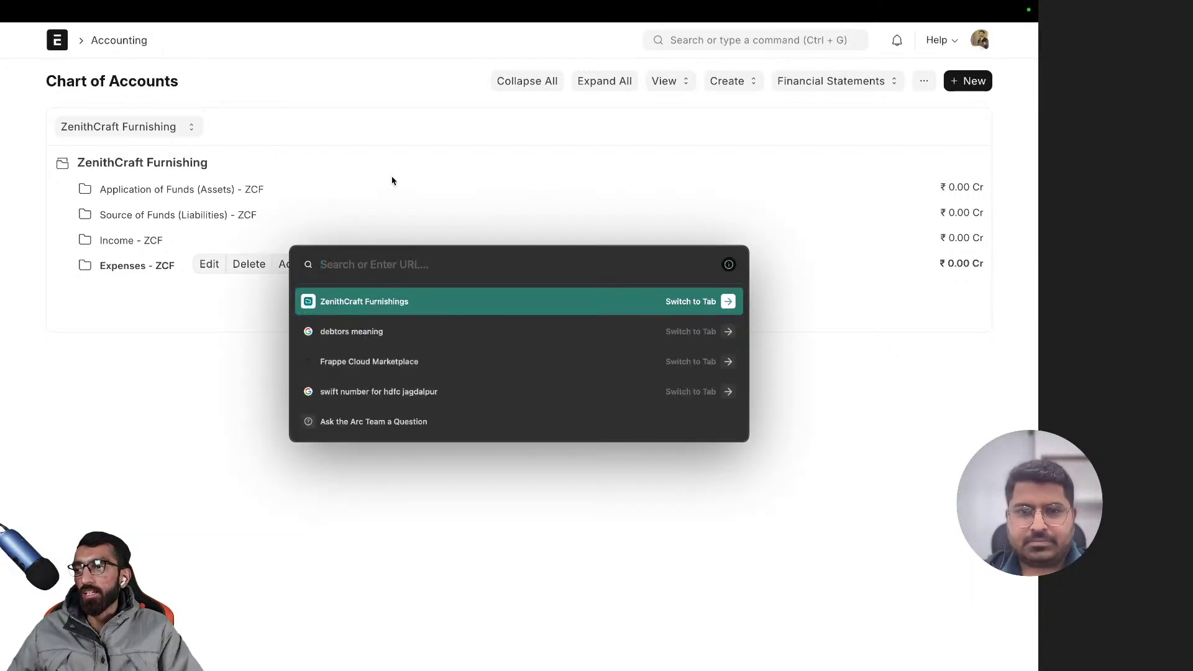
{"action": "key", "text": "Return"}
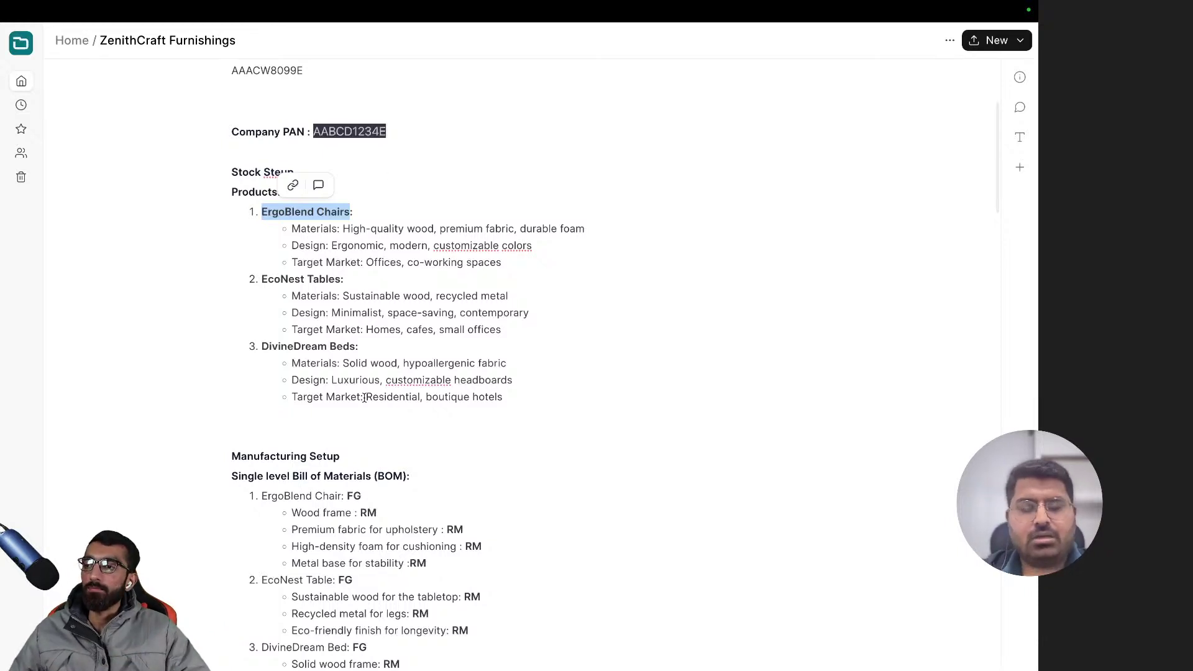
{"action": "left_click", "coordinate": [321, 425]}
- Scroll to the Financials section: HDFC balance 1,500,000, cash 300,000, receivables 250,000 INR
{"action": "scroll", "coordinate": [330, 422], "scroll_direction": "down", "scroll_amount": 1}
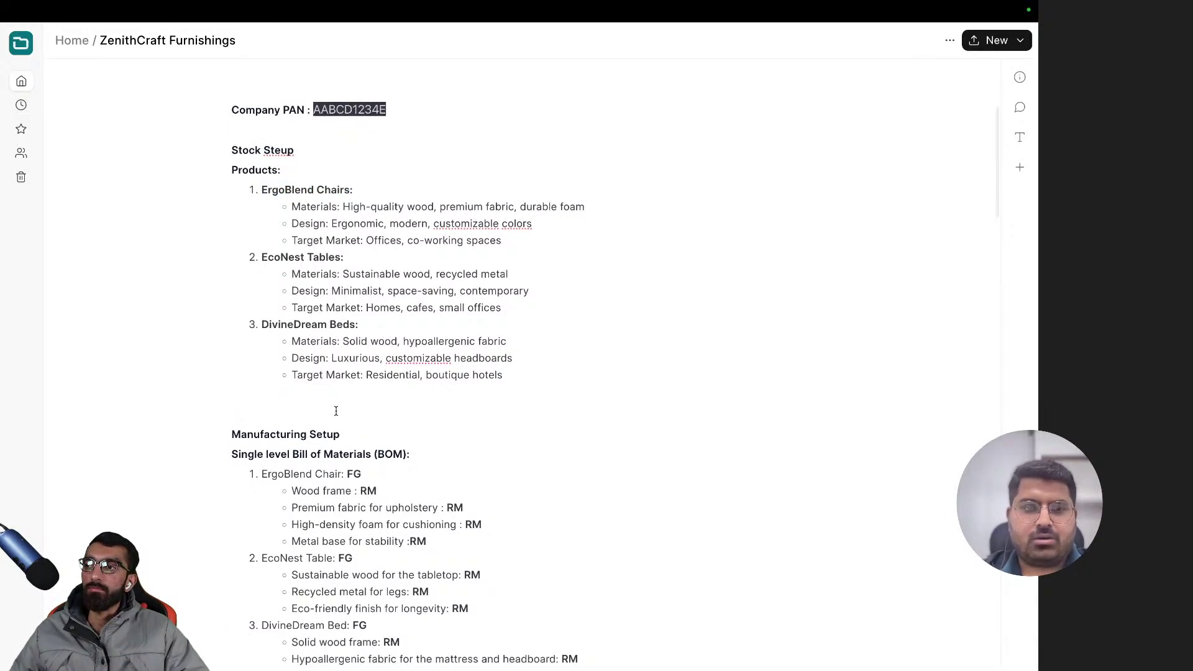
{"action": "scroll", "coordinate": [336, 410], "scroll_direction": "down", "scroll_amount": 5}
{"action": "scroll", "coordinate": [336, 411], "scroll_direction": "up", "scroll_amount": 5}
{"action": "scroll", "coordinate": [336, 410], "scroll_direction": "down", "scroll_amount": 10}
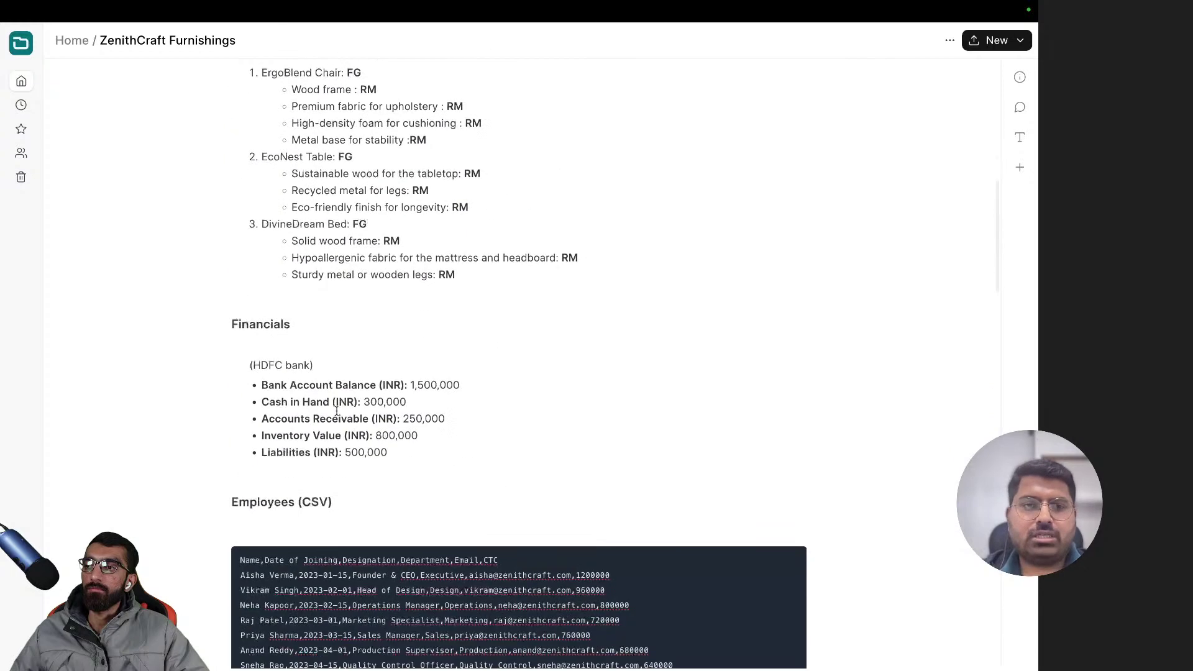
{"action": "scroll", "coordinate": [336, 411], "scroll_direction": "down", "scroll_amount": 4}
{"action": "scroll", "coordinate": [336, 410], "scroll_direction": "up", "scroll_amount": 2}
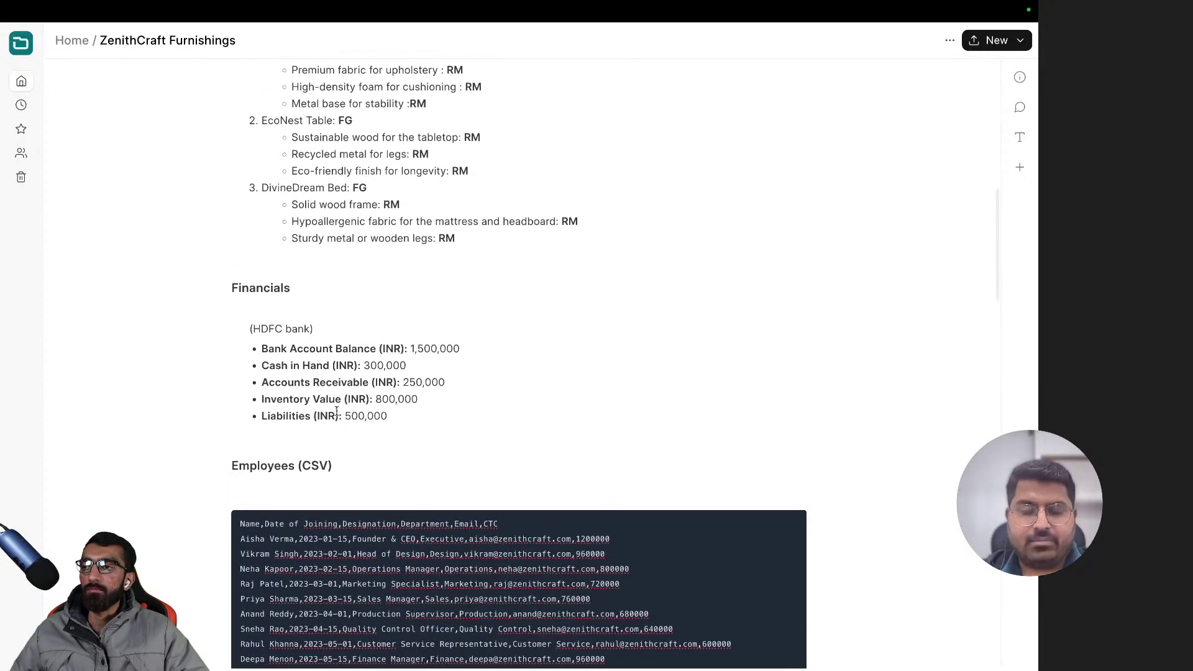
{"action": "scroll", "coordinate": [336, 411], "scroll_direction": "up", "scroll_amount": 5}
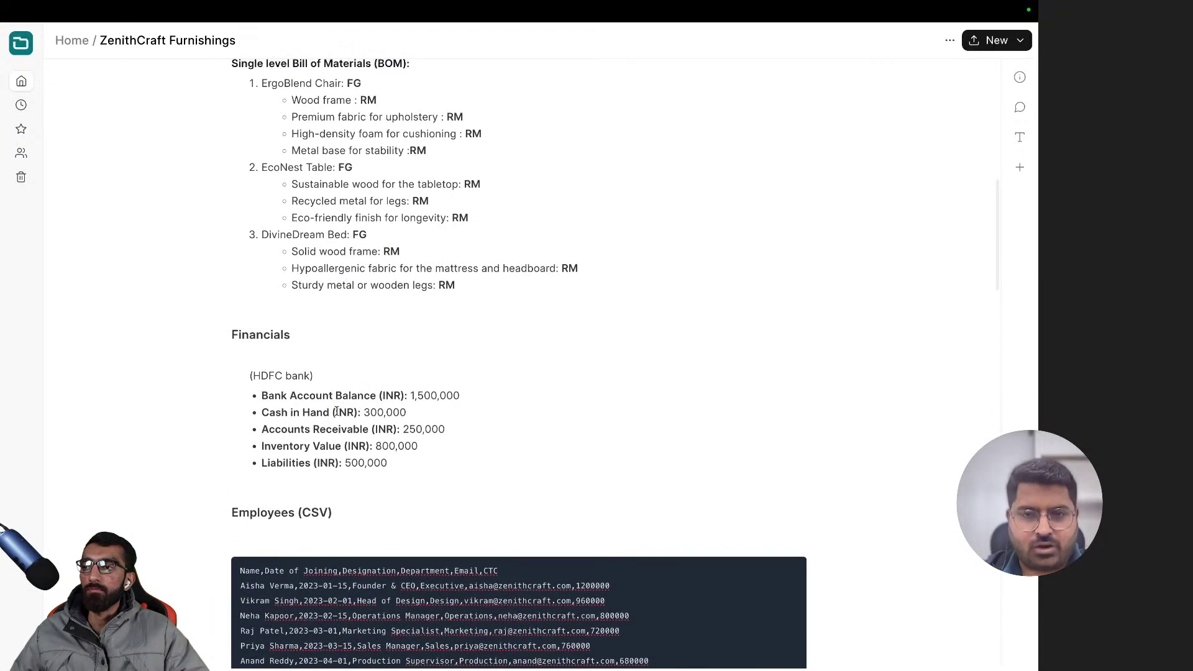
{"action": "scroll", "coordinate": [336, 410], "scroll_direction": "down", "scroll_amount": 12}
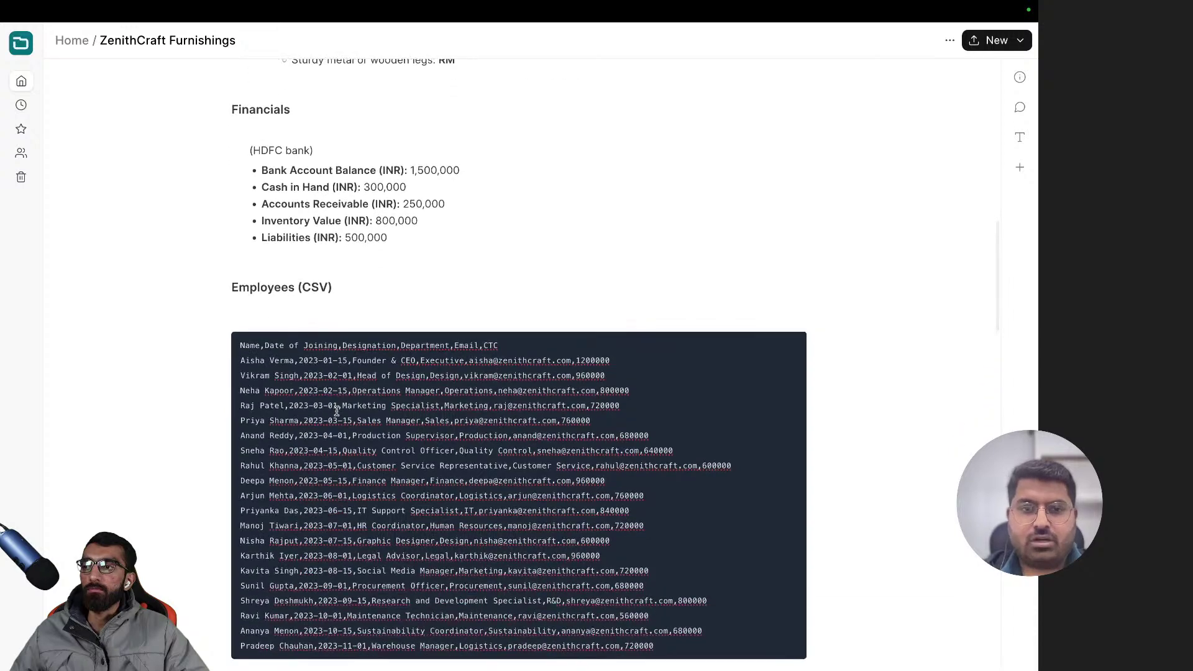
{"action": "scroll", "coordinate": [337, 411], "scroll_direction": "up", "scroll_amount": 15}
{"action": "scroll", "coordinate": [337, 411], "scroll_direction": "down", "scroll_amount": 10}
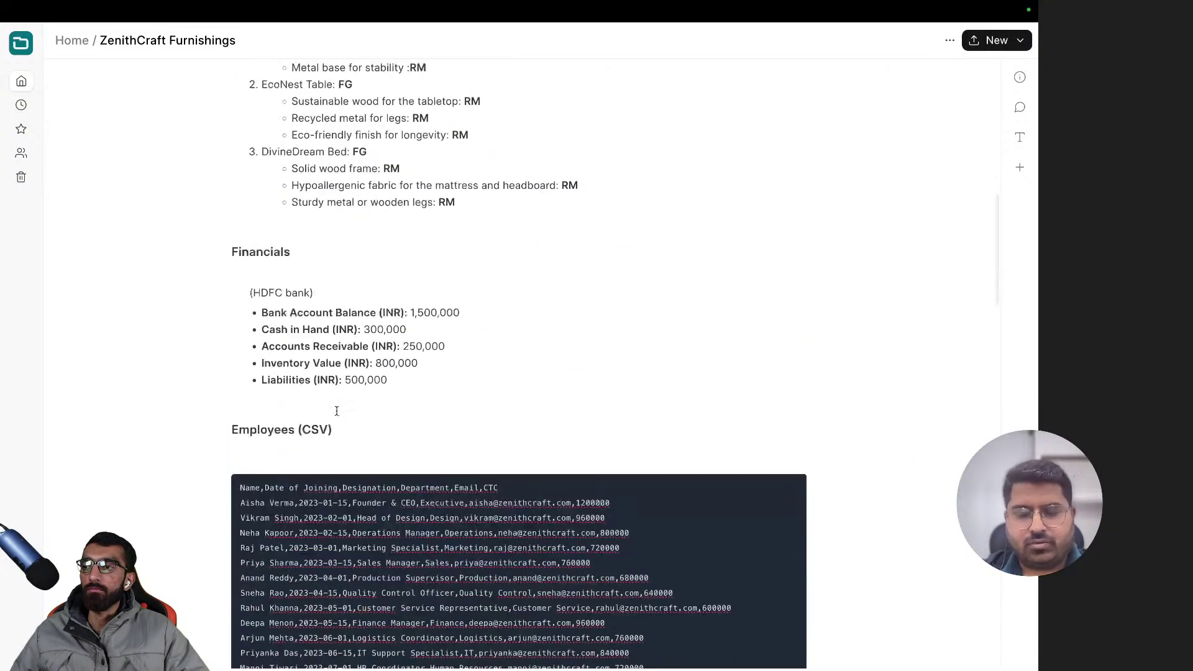
{"action": "scroll", "coordinate": [336, 410], "scroll_direction": "down", "scroll_amount": 3}
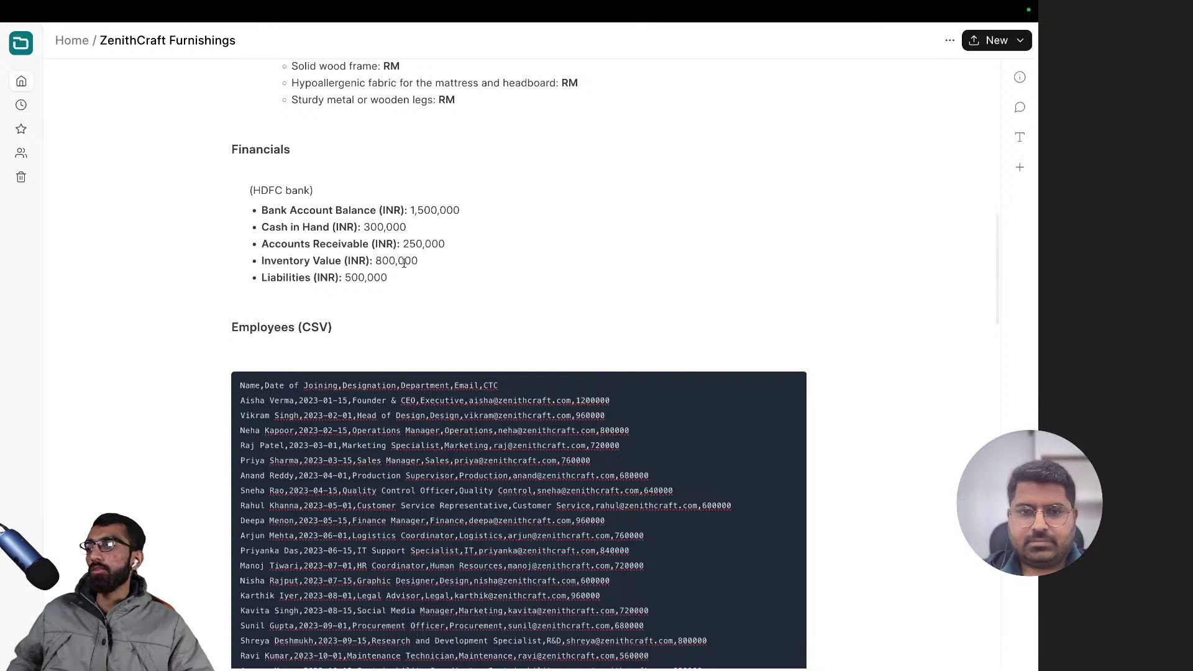
{"action": "left_click_drag", "start_coordinate": [389, 277], "coordinate": [187, 189]}
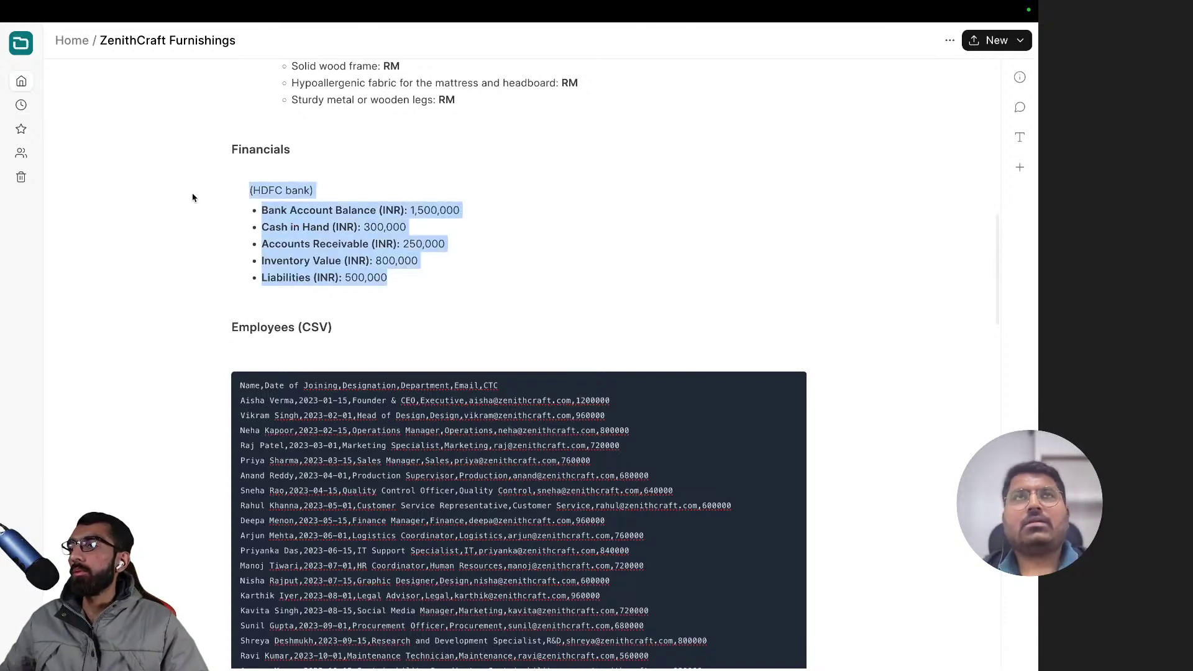
{"action": "left_click", "coordinate": [395, 257]}
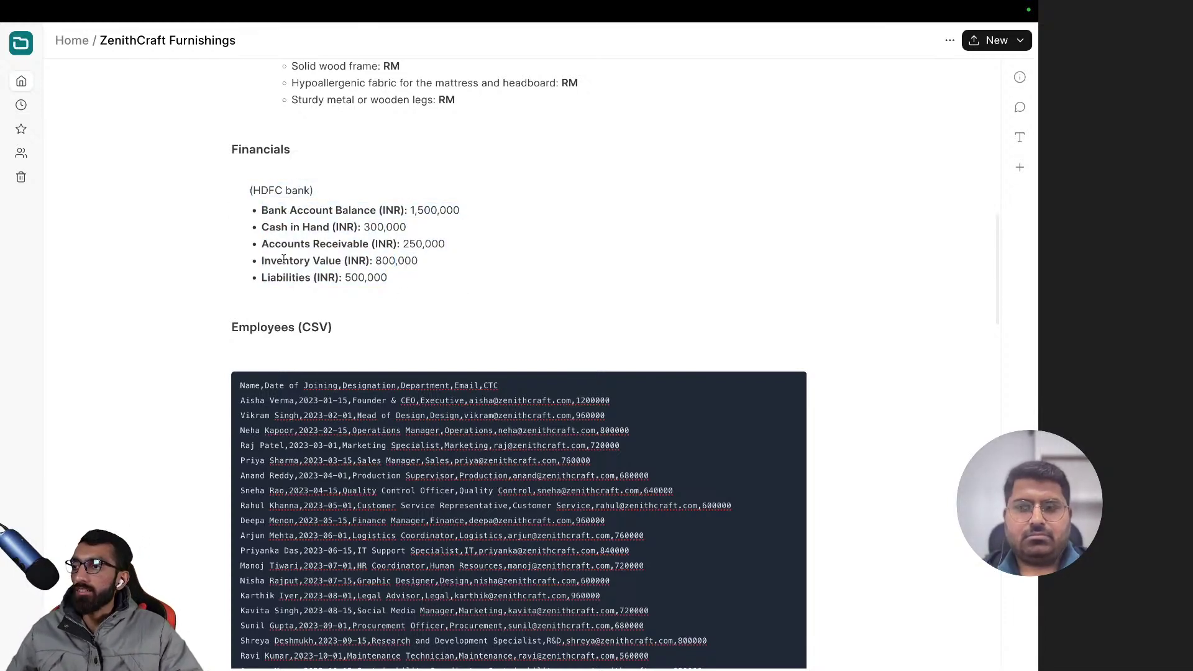
{"action": "left_click_drag", "start_coordinate": [283, 220], "coordinate": [232, 221]}
{"action": "left_click", "coordinate": [416, 268]}
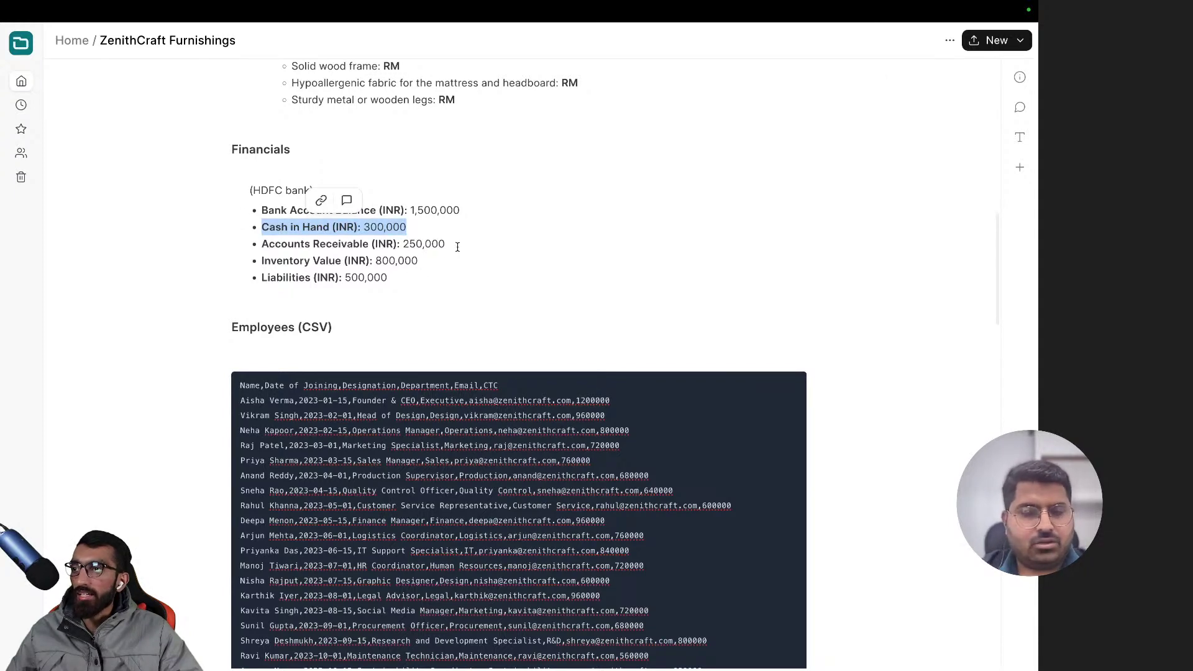
{"action": "left_click_drag", "start_coordinate": [457, 246], "coordinate": [259, 244]}
{"action": "left_click", "coordinate": [408, 228]}
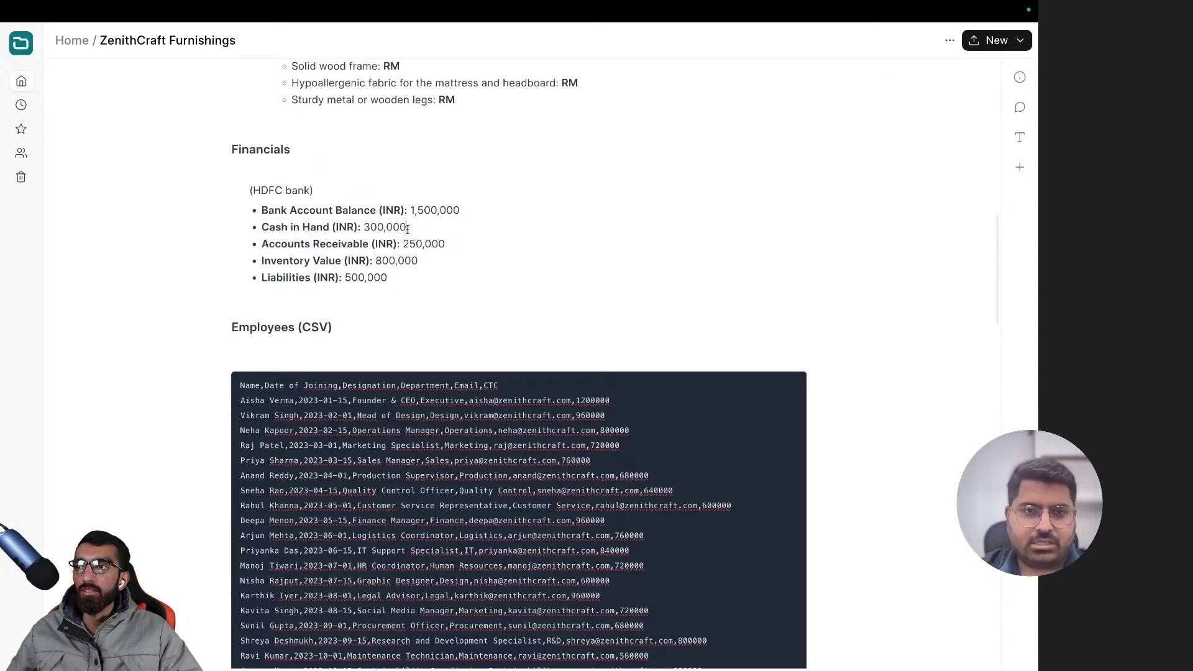
{"action": "left_click_drag", "start_coordinate": [408, 228], "coordinate": [259, 226]}
{"action": "left_click", "coordinate": [412, 230]}
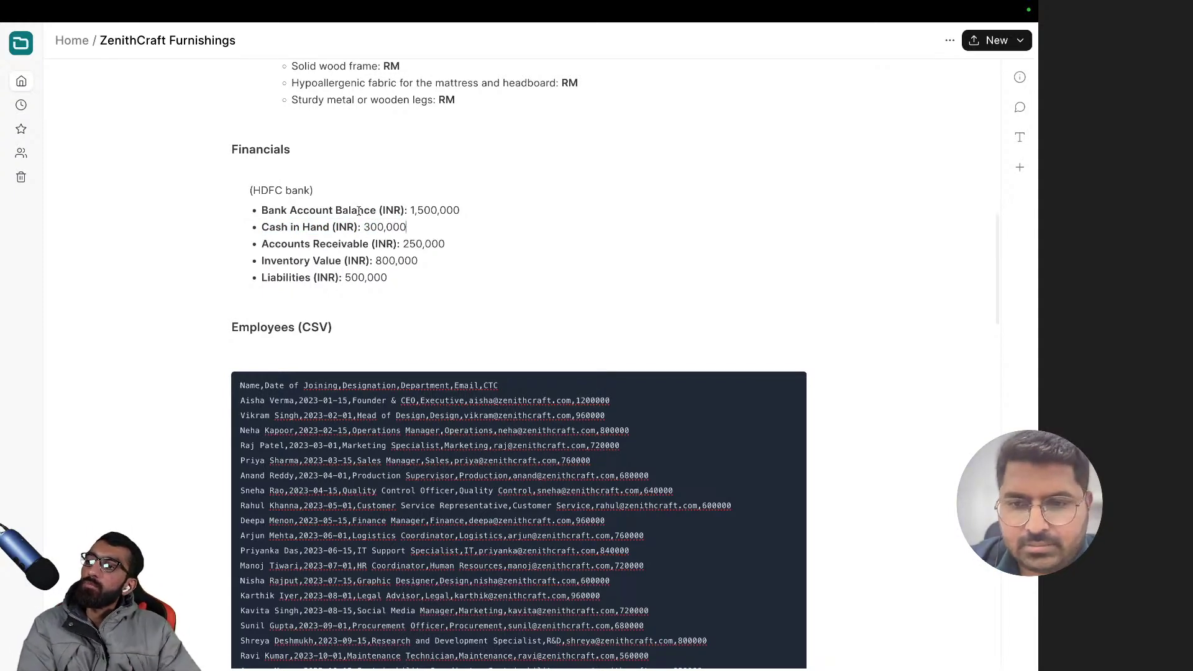
{"action": "left_click_drag", "start_coordinate": [465, 244], "coordinate": [261, 245]}
{"action": "left_click", "coordinate": [410, 245]}
{"action": "double_click", "coordinate": [405, 245]}
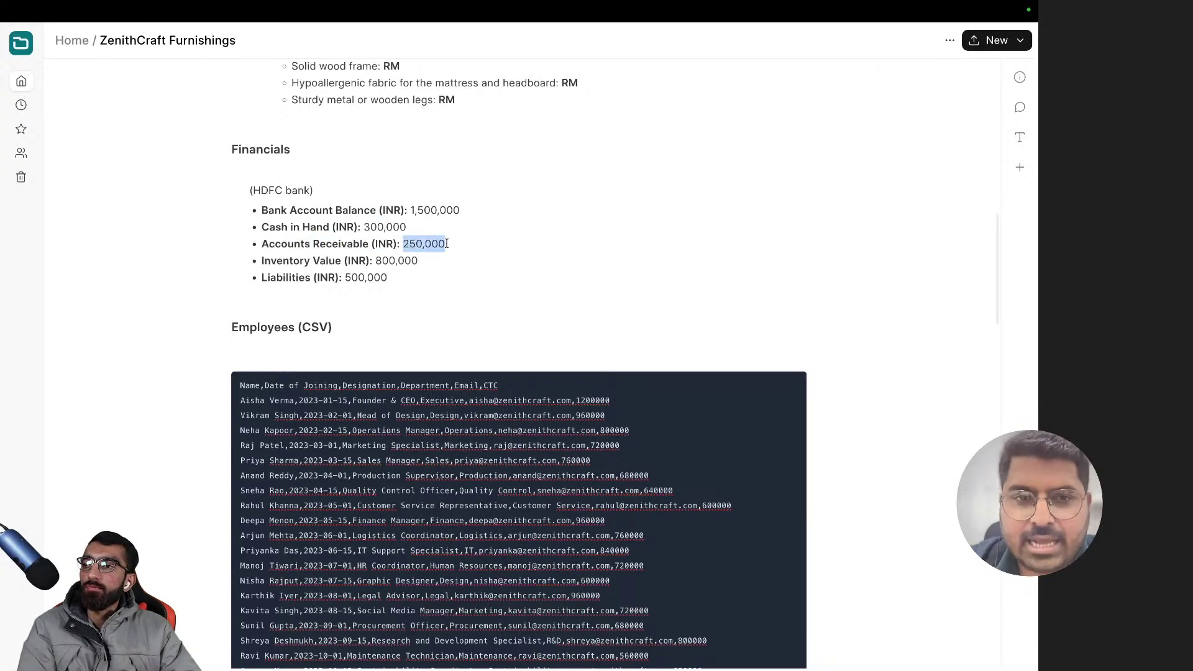
{"action": "left_click", "coordinate": [418, 261]}
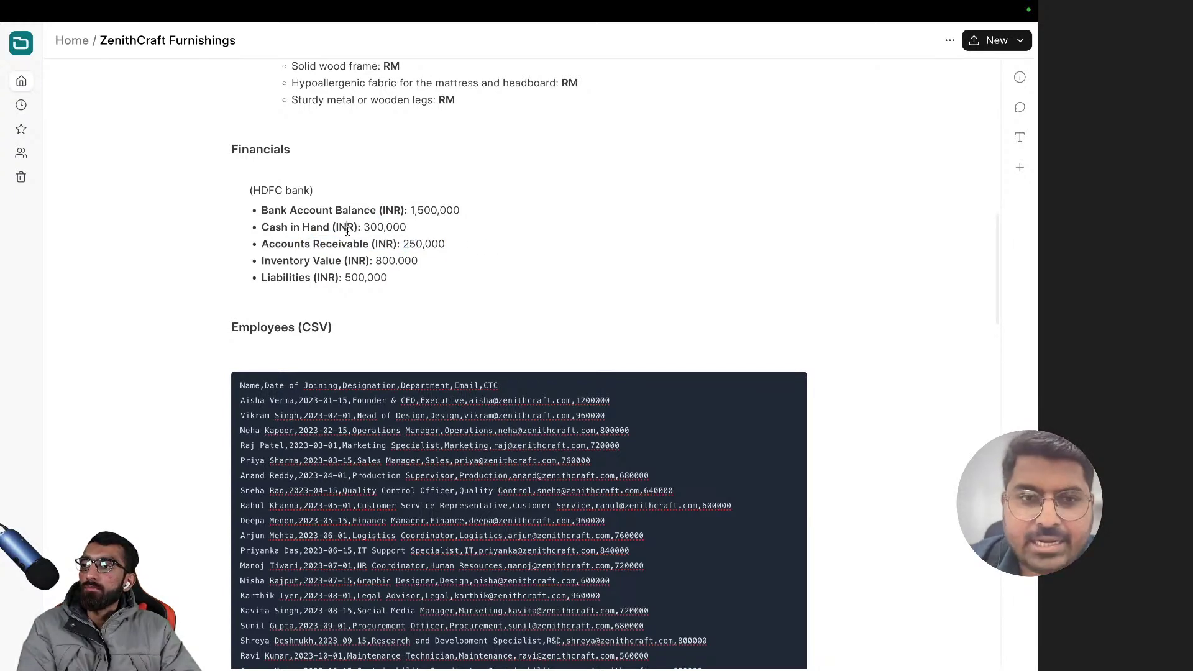
{"action": "left_click_drag", "start_coordinate": [407, 230], "coordinate": [260, 227]}
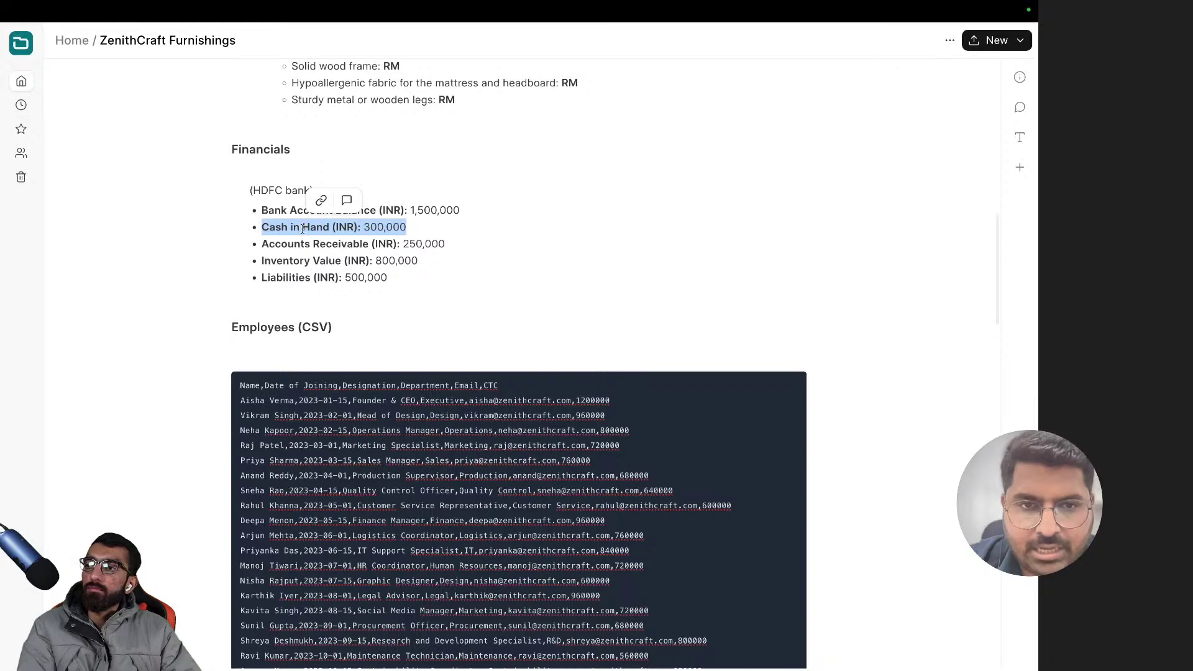
{"action": "left_click", "coordinate": [378, 227]}
{"action": "left_click_drag", "start_coordinate": [391, 229], "coordinate": [258, 227]}
{"action": "left_click_drag", "start_coordinate": [420, 224], "coordinate": [255, 229]}
{"action": "left_click", "coordinate": [381, 225]}
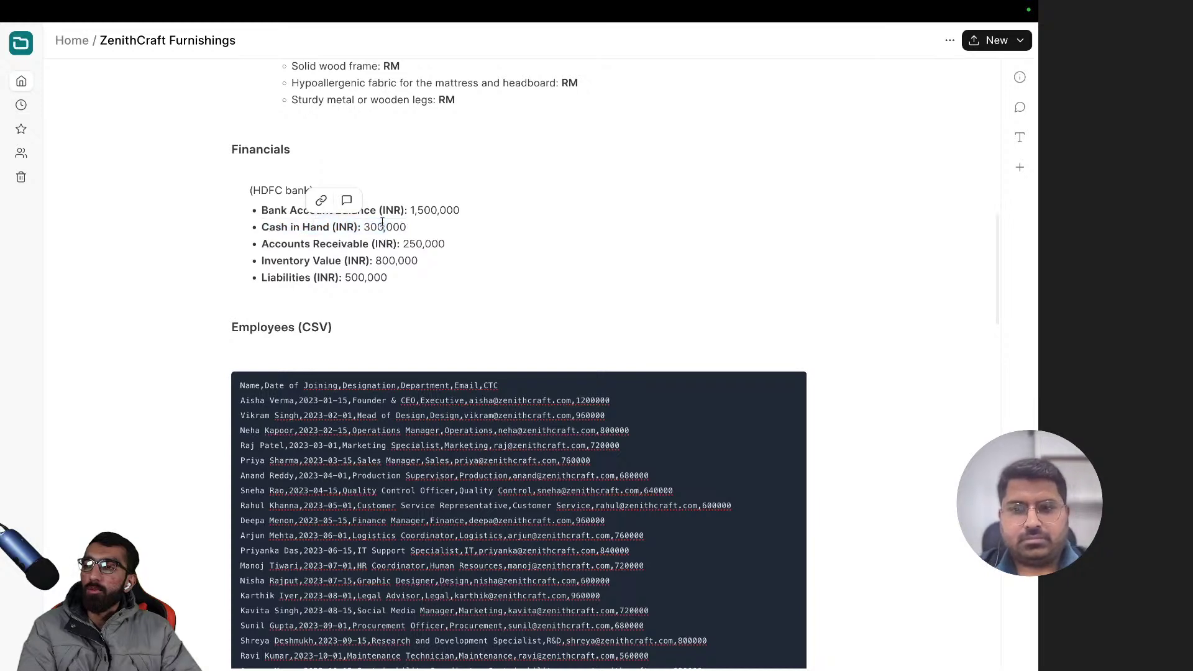
{"action": "left_click_drag", "start_coordinate": [422, 227], "coordinate": [365, 226]}
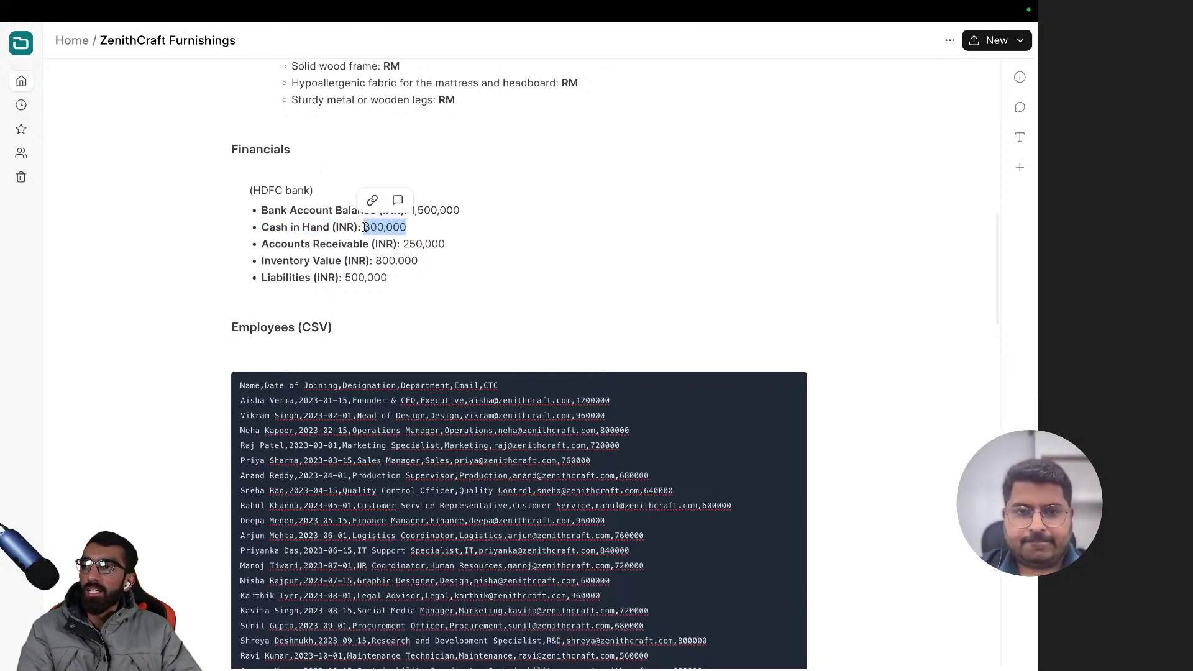
{"action": "left_click", "coordinate": [427, 226]}
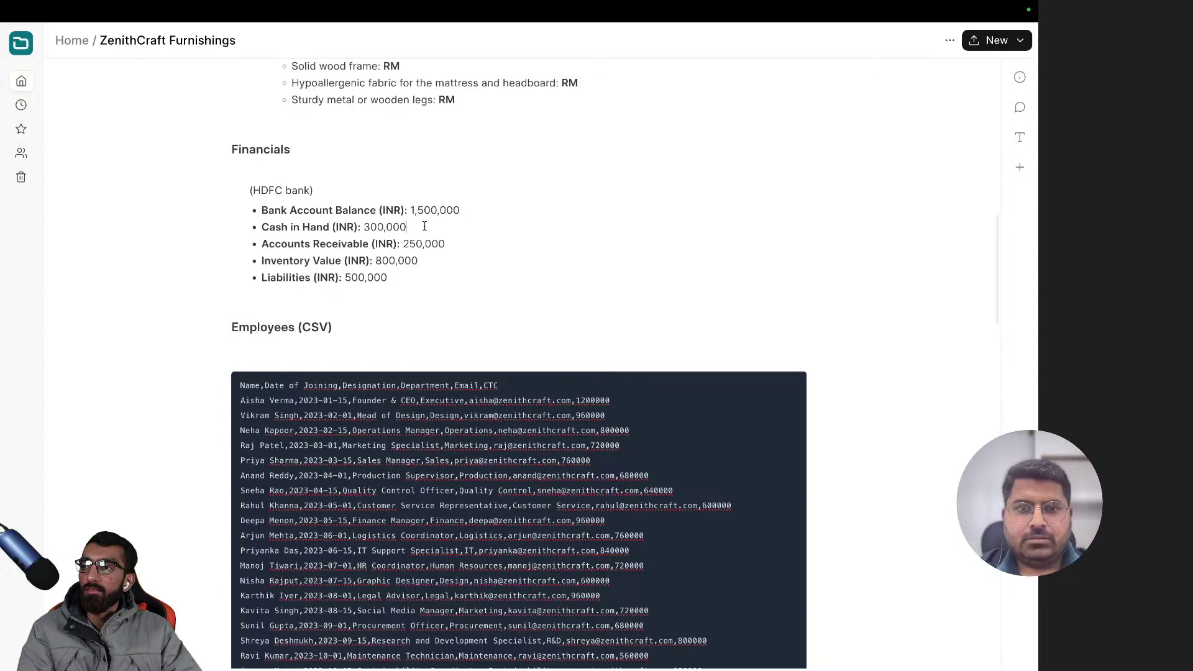
{"action": "left_click_drag", "start_coordinate": [425, 226], "coordinate": [262, 234]}
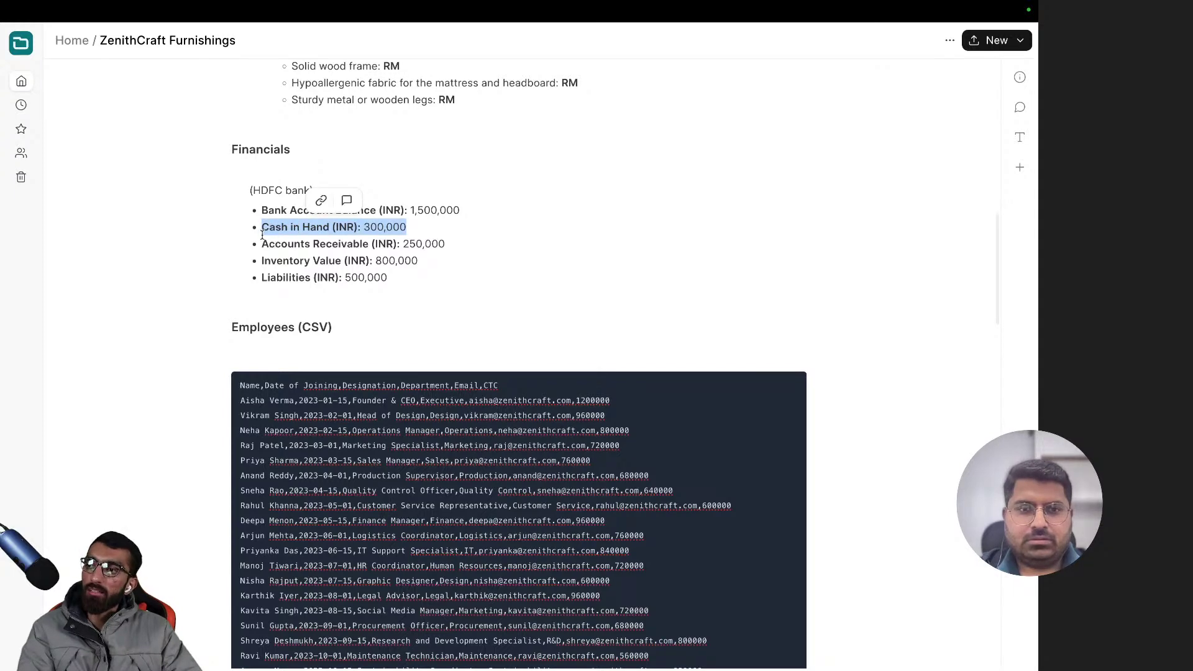
{"action": "left_click", "coordinate": [399, 227]}
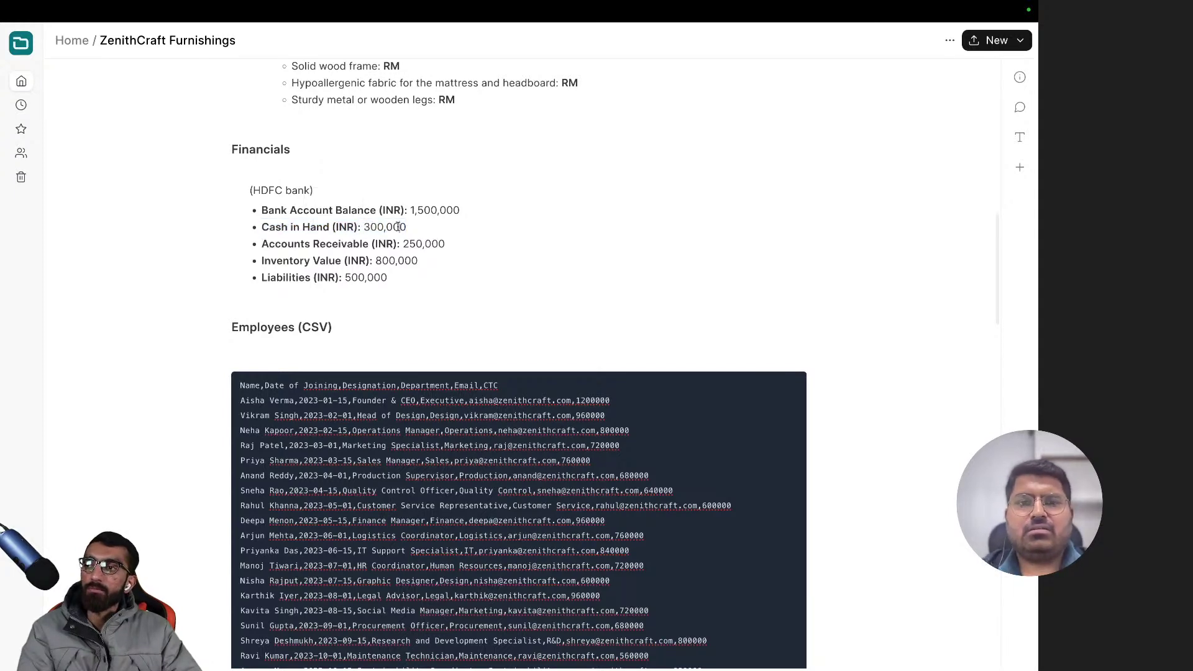
{"action": "double_click", "coordinate": [398, 227]}
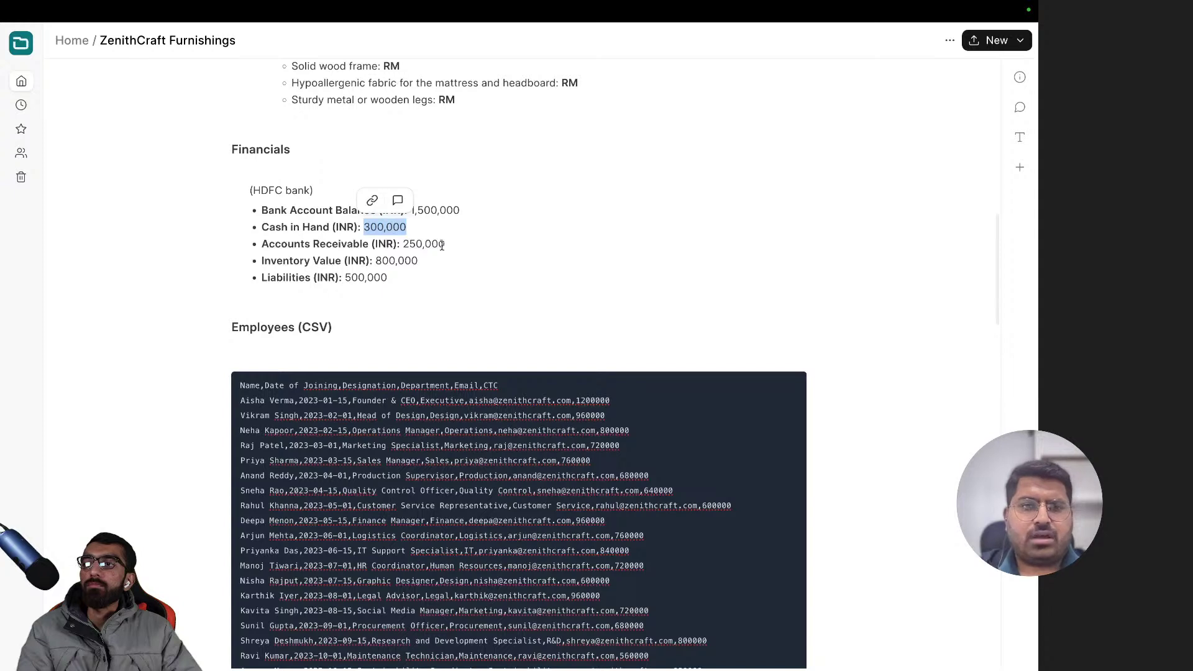
{"action": "left_click", "coordinate": [441, 245]}
{"action": "left_click_drag", "start_coordinate": [449, 245], "coordinate": [400, 245]}
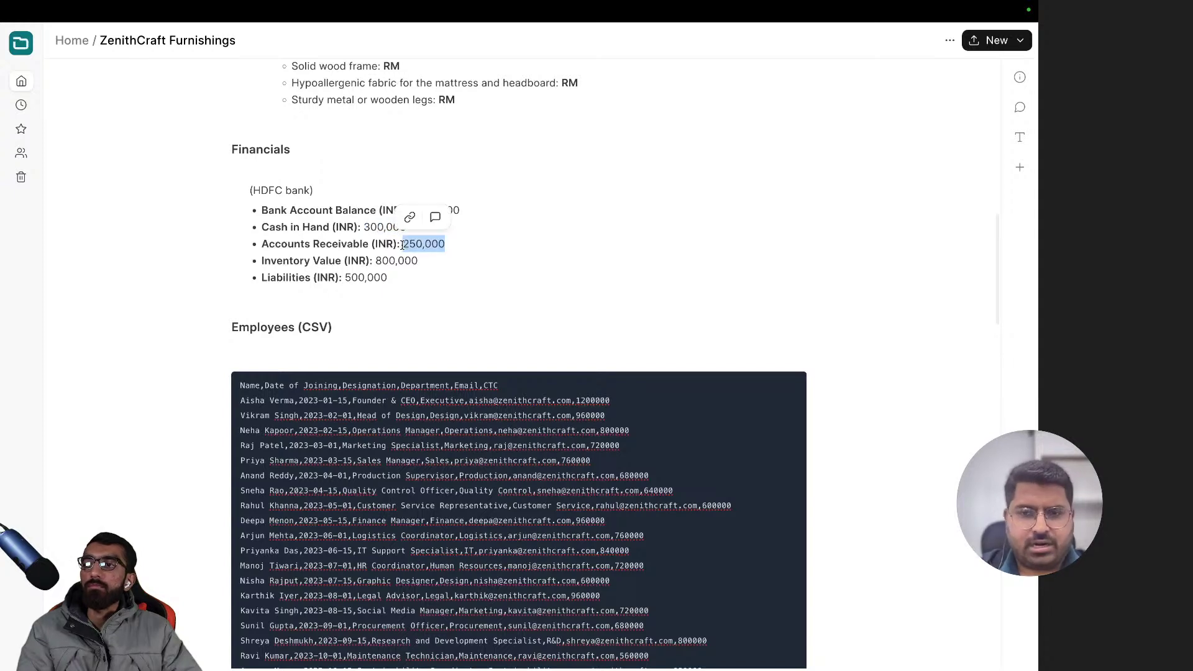
{"action": "left_click", "coordinate": [366, 228]}
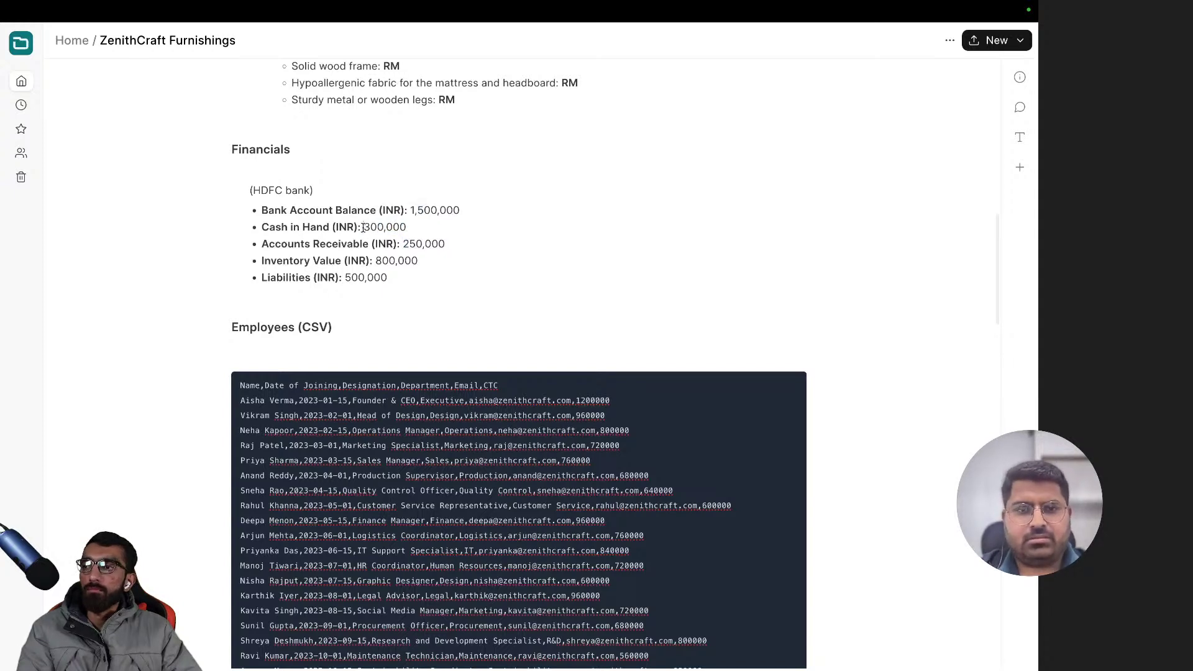
{"action": "left_click_drag", "start_coordinate": [363, 227], "coordinate": [407, 227]}
{"action": "left_click", "coordinate": [416, 226]}
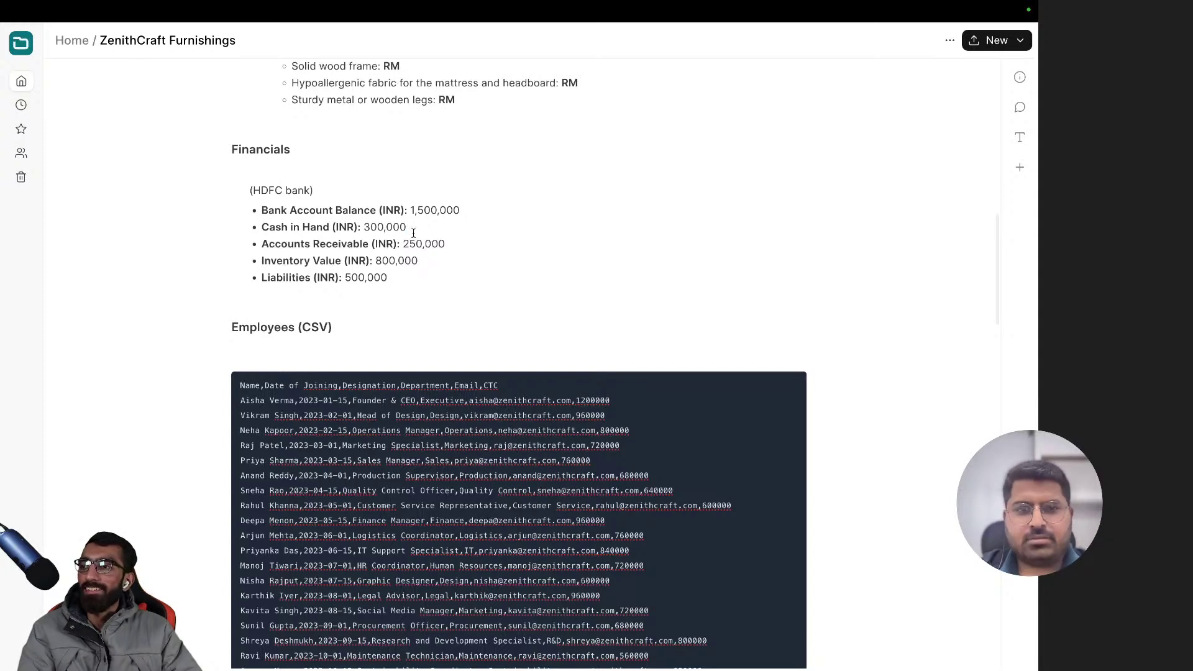
{"action": "left_click_drag", "start_coordinate": [389, 278], "coordinate": [260, 244]}
{"action": "left_click", "coordinate": [496, 302]}
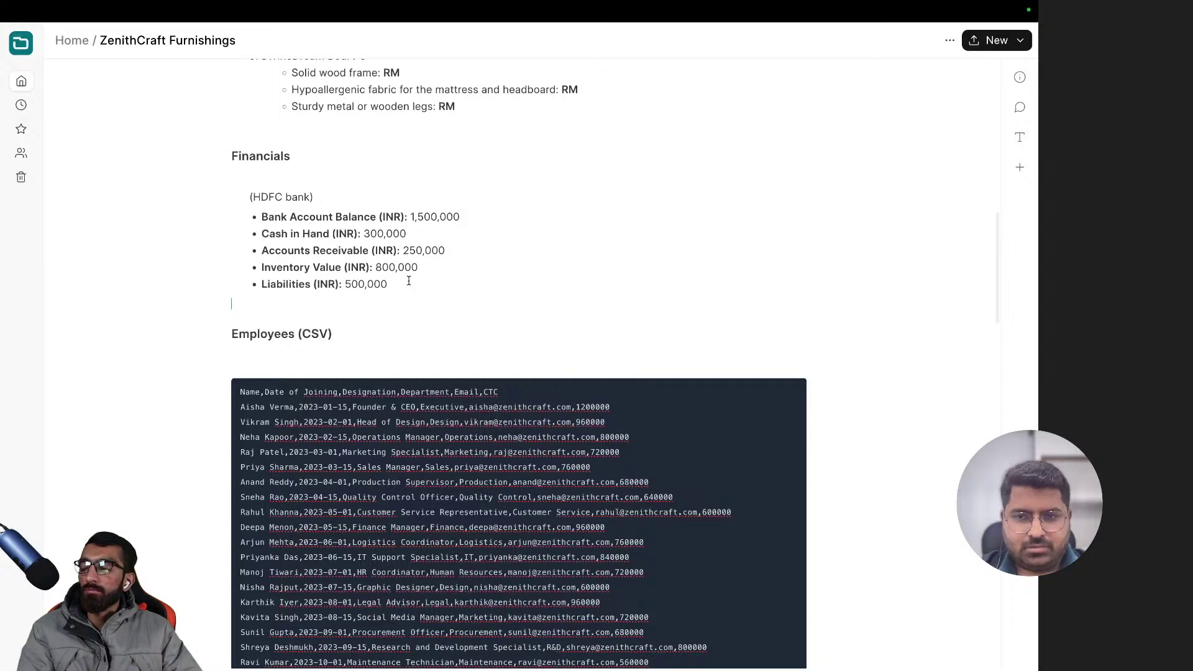
{"action": "left_click_drag", "start_coordinate": [389, 301], "coordinate": [252, 297]}
{"action": "left_click", "coordinate": [296, 307]}
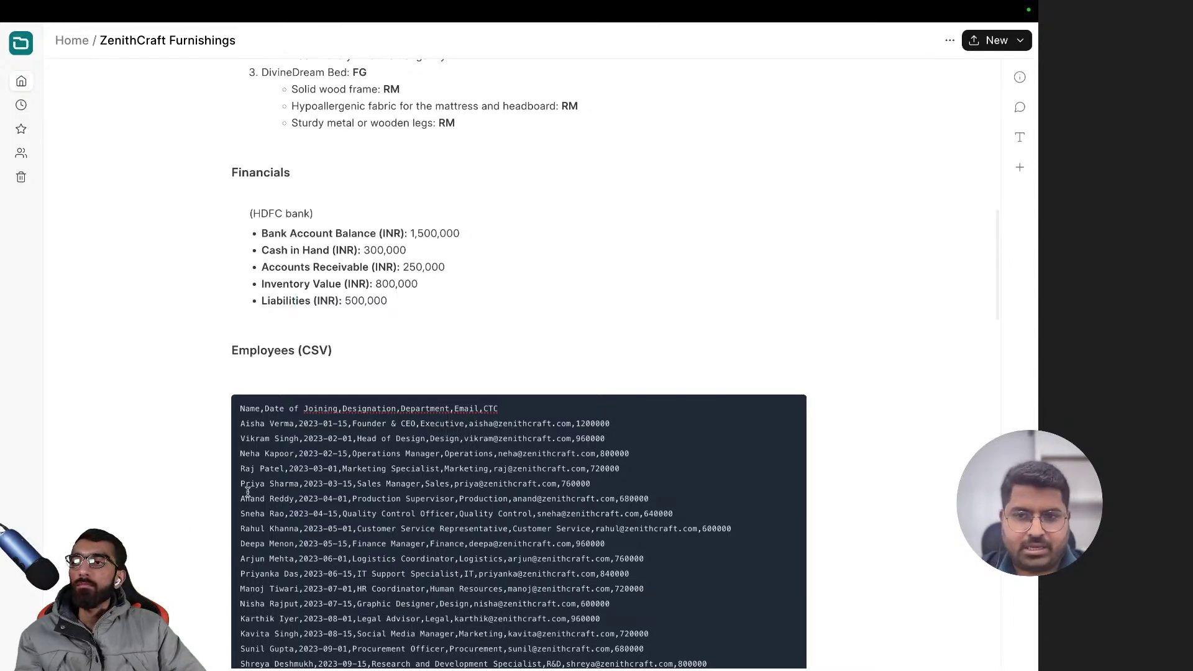
{"action": "scroll", "coordinate": [251, 487], "scroll_direction": "down", "scroll_amount": 4}
{"action": "scroll", "coordinate": [251, 488], "scroll_direction": "up", "scroll_amount": 4}
{"action": "scroll", "coordinate": [250, 489], "scroll_direction": "down", "scroll_amount": 11}
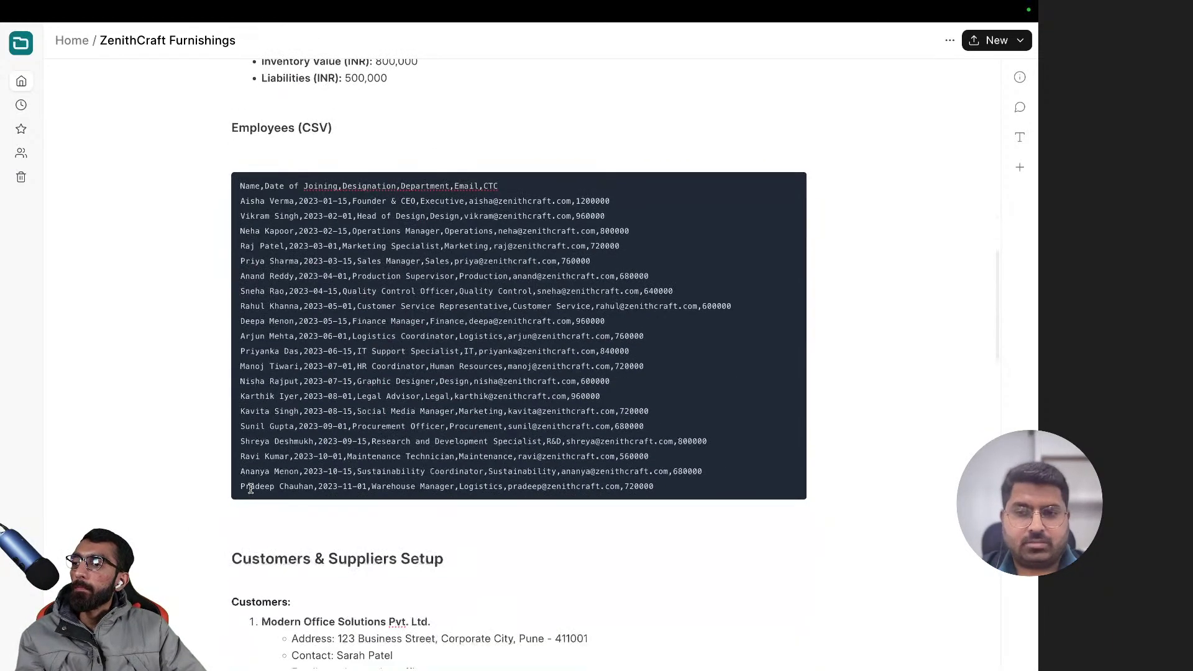
{"action": "scroll", "coordinate": [250, 489], "scroll_direction": "up", "scroll_amount": 15}
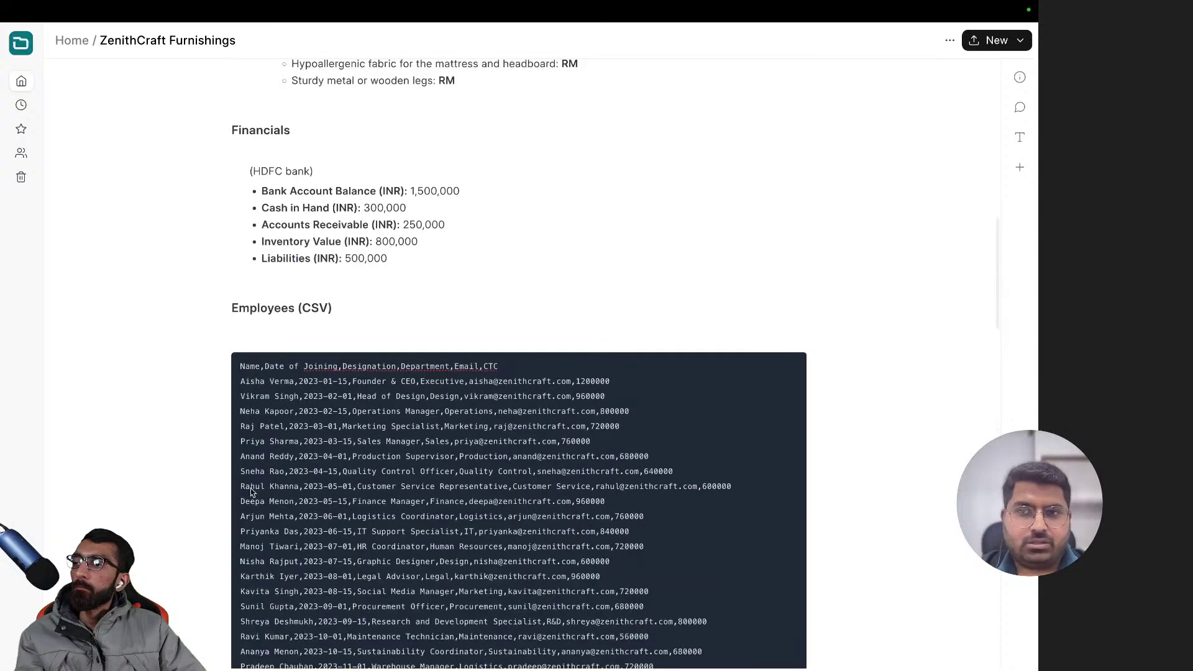
{"action": "scroll", "coordinate": [252, 491], "scroll_direction": "down", "scroll_amount": 4}
{"action": "scroll", "coordinate": [252, 492], "scroll_direction": "up", "scroll_amount": 1}
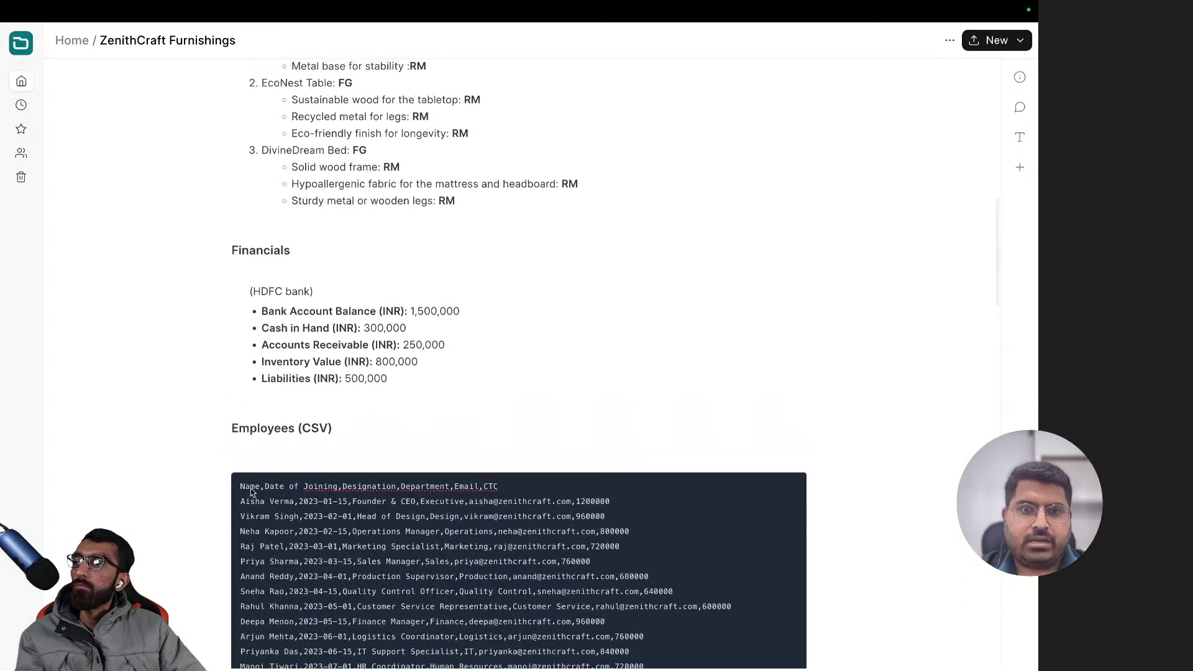
{"action": "scroll", "coordinate": [250, 488], "scroll_direction": "up", "scroll_amount": 1}
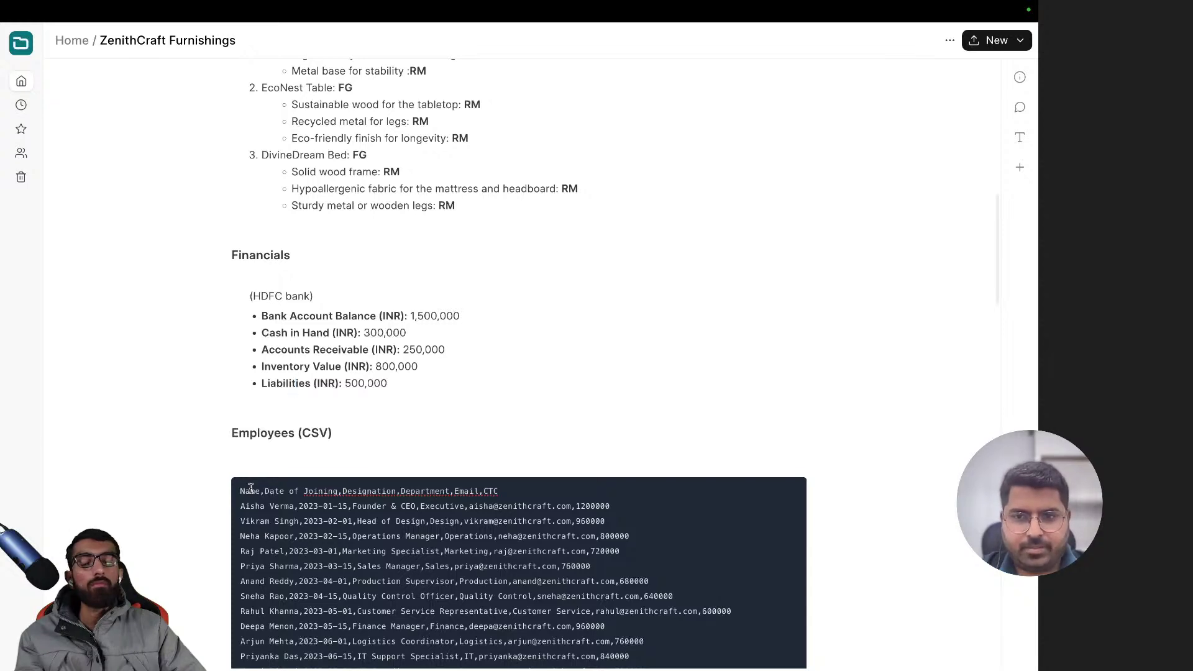
{"action": "scroll", "coordinate": [250, 489], "scroll_direction": "down", "scroll_amount": 4}
{"action": "left_click_drag", "start_coordinate": [281, 356], "coordinate": [477, 500]}
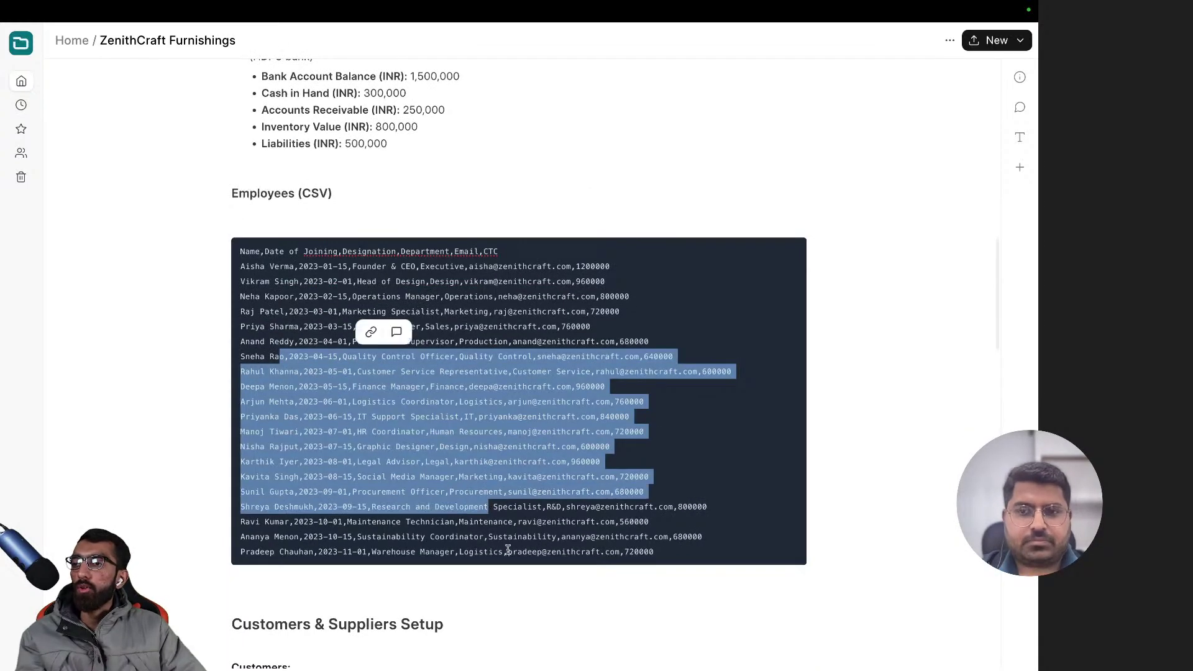
{"action": "left_click", "coordinate": [501, 594]}
{"action": "scroll", "coordinate": [502, 593], "scroll_direction": "down", "scroll_amount": 5}
{"action": "scroll", "coordinate": [501, 594], "scroll_direction": "down", "scroll_amount": 3}
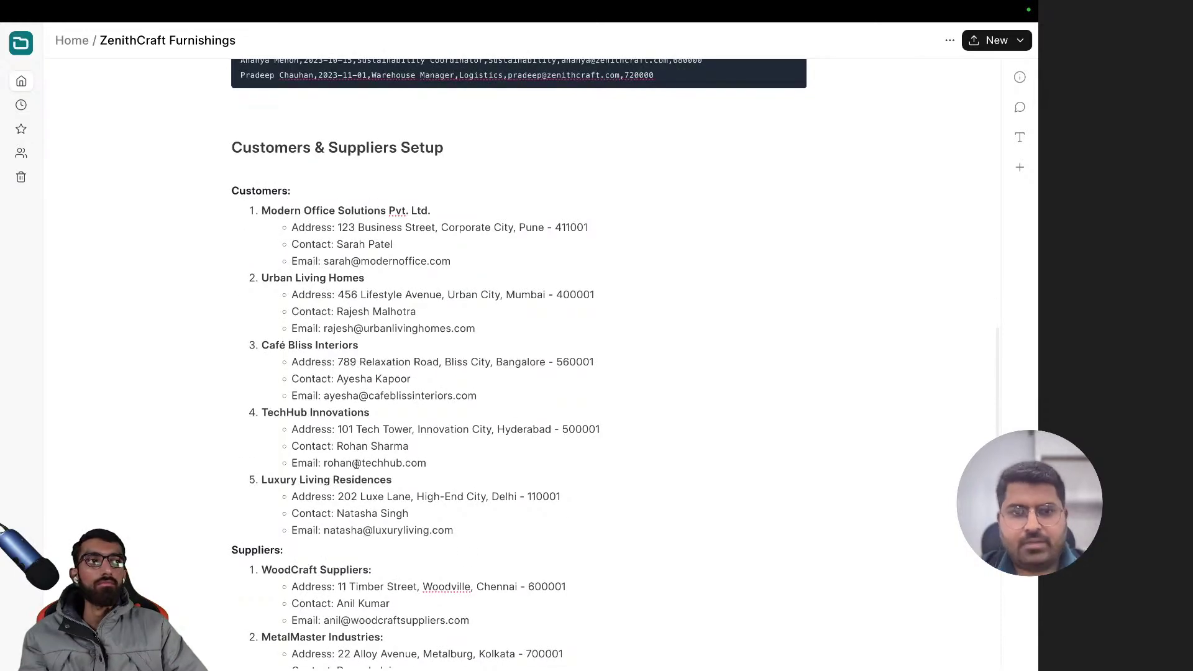
{"action": "scroll", "coordinate": [436, 470], "scroll_direction": "down", "scroll_amount": 2}
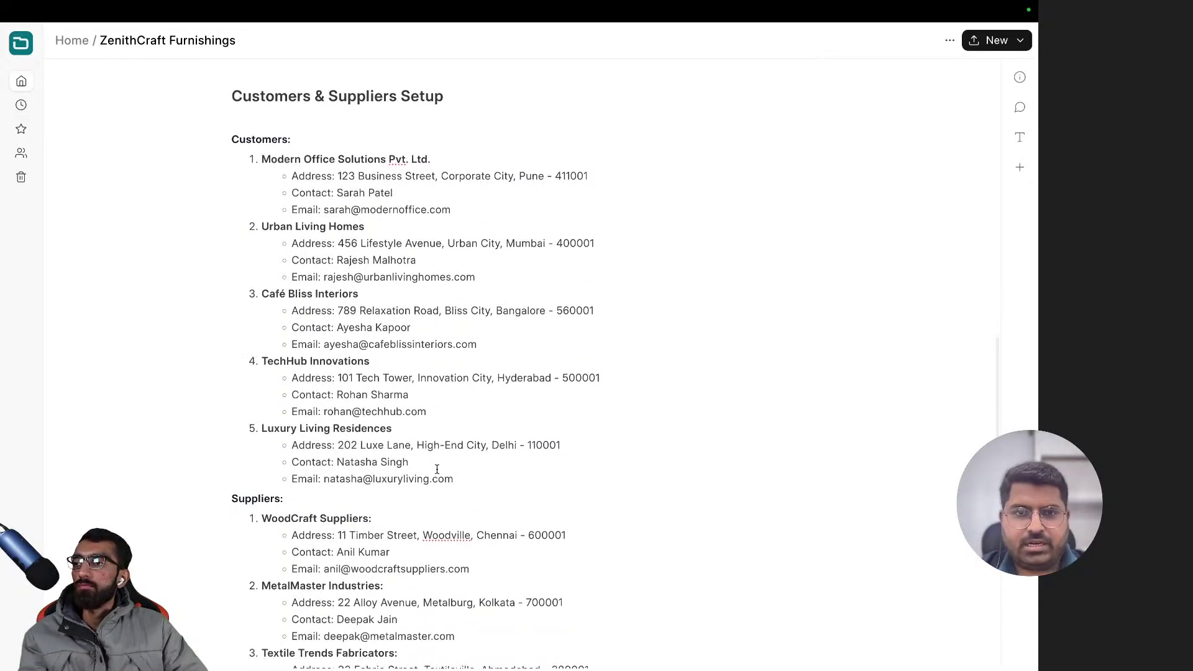
{"action": "scroll", "coordinate": [436, 469], "scroll_direction": "up", "scroll_amount": 4}
{"action": "scroll", "coordinate": [436, 471], "scroll_direction": "down", "scroll_amount": 5}
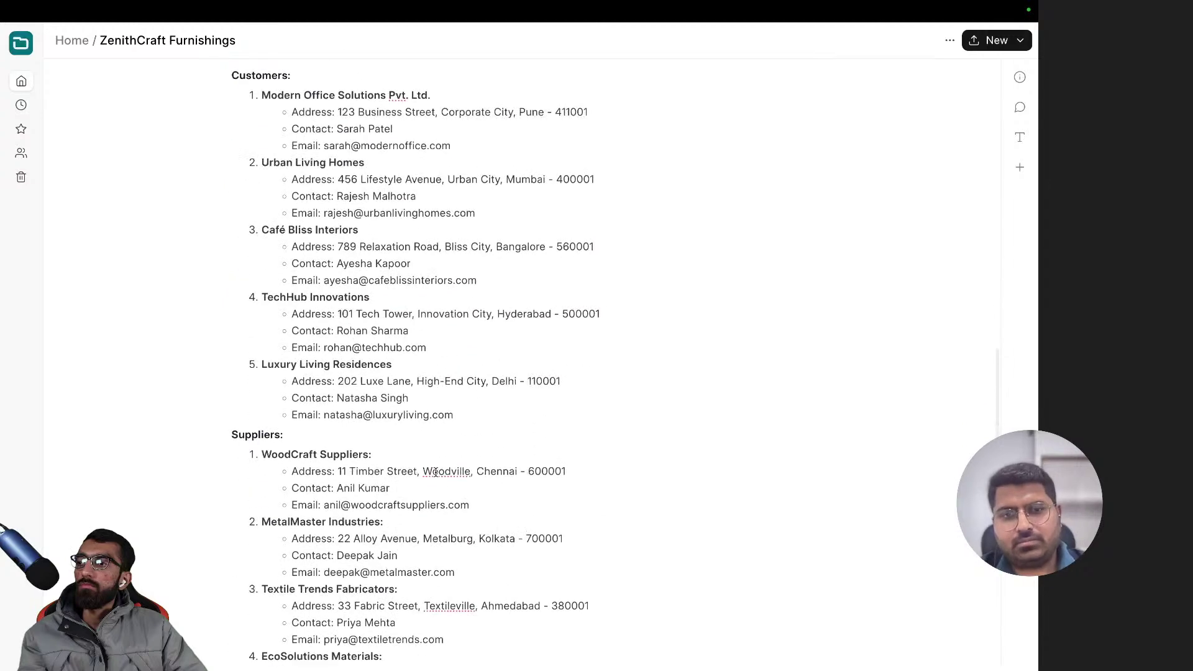
{"action": "scroll", "coordinate": [436, 472], "scroll_direction": "down", "scroll_amount": 4}
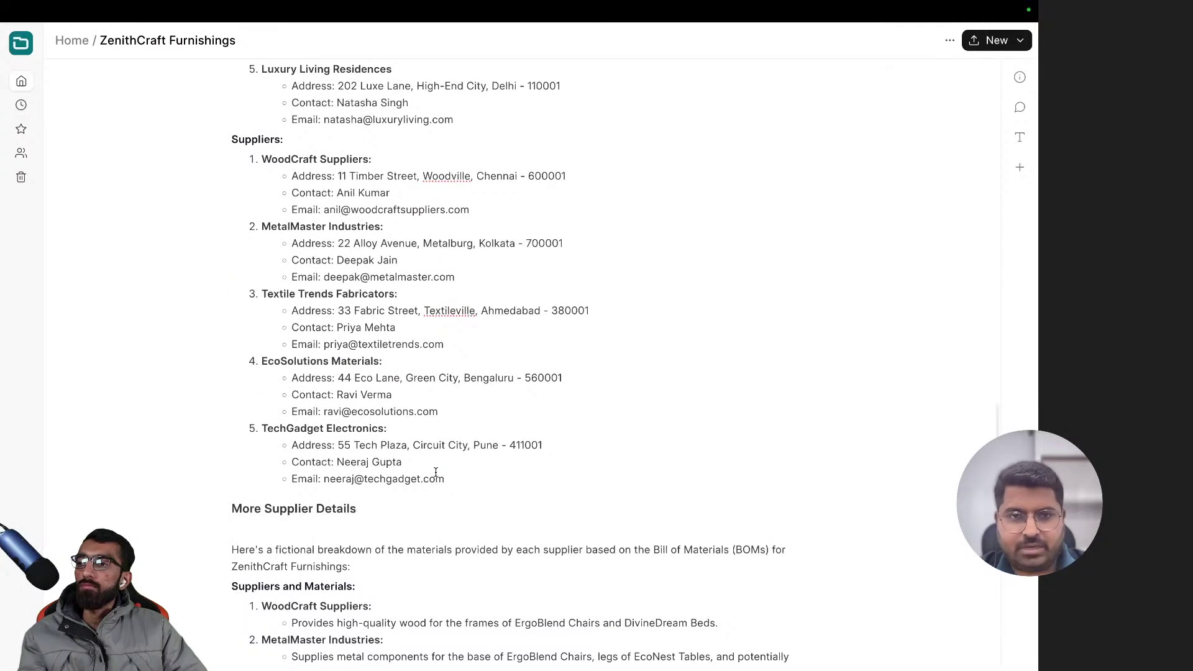
{"action": "left_click_drag", "start_coordinate": [462, 483], "coordinate": [291, 260]}
{"action": "left_click", "coordinate": [495, 369]}
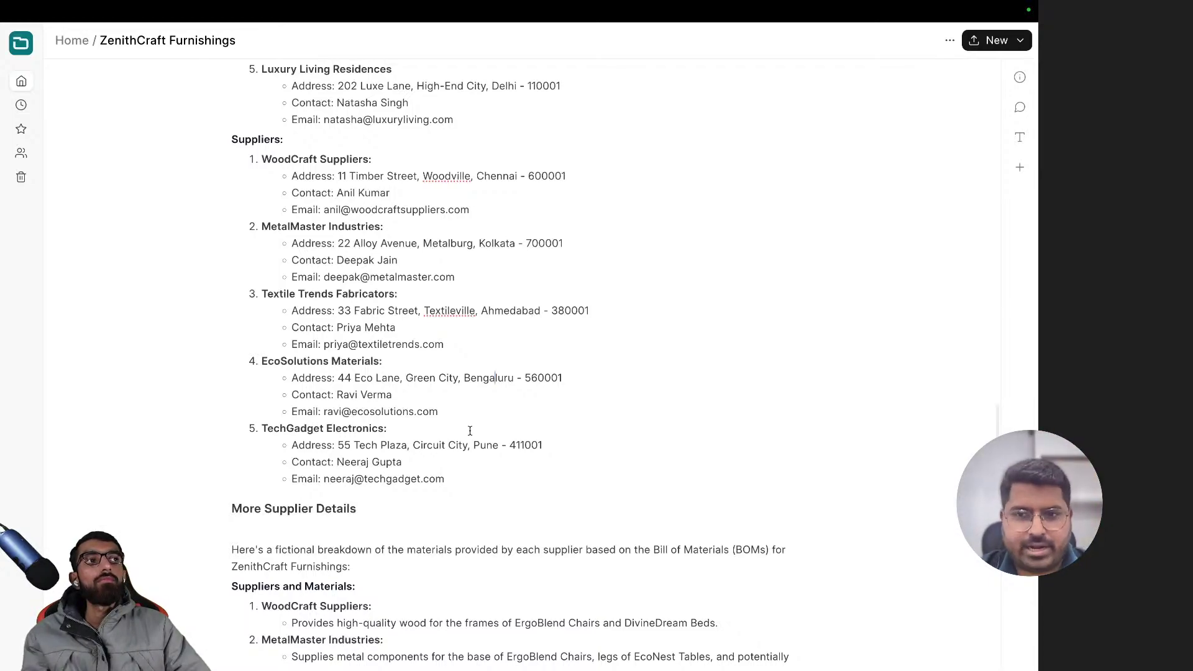
{"action": "scroll", "coordinate": [469, 429], "scroll_direction": "up", "scroll_amount": 15}
{"action": "scroll", "coordinate": [474, 373], "scroll_direction": "down", "scroll_amount": 3}
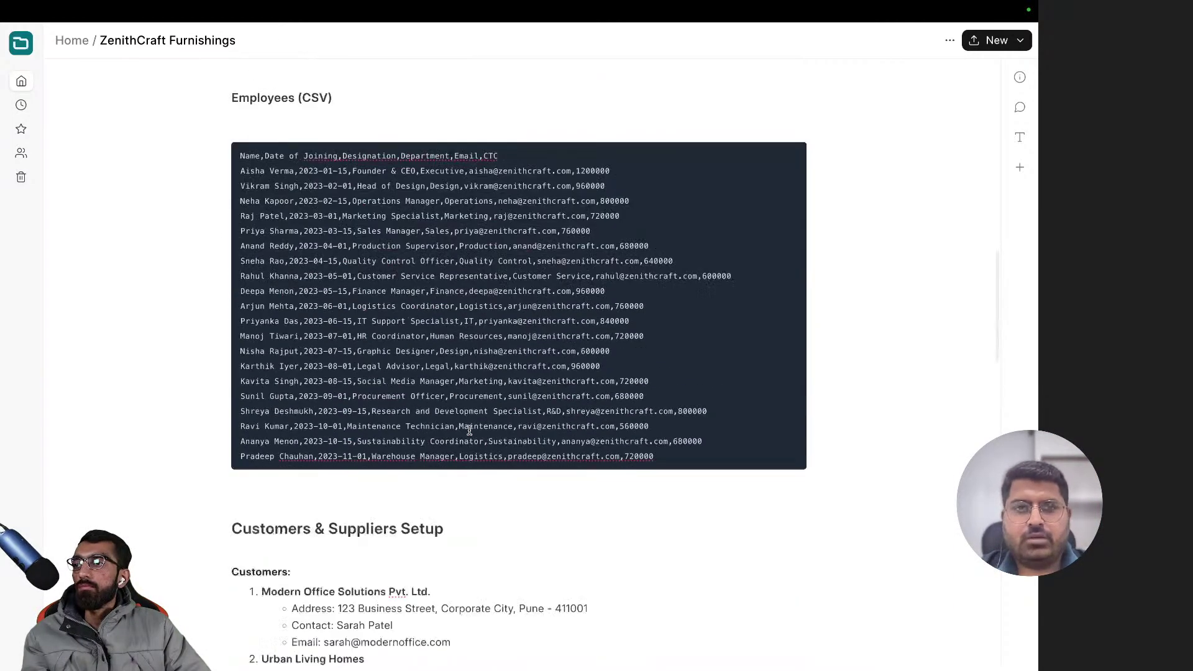
{"action": "scroll", "coordinate": [488, 428], "scroll_direction": "up", "scroll_amount": 2}
{"action": "scroll", "coordinate": [603, 450], "scroll_direction": "up", "scroll_amount": 2}
{"action": "scroll", "coordinate": [602, 435], "scroll_direction": "down", "scroll_amount": 1}
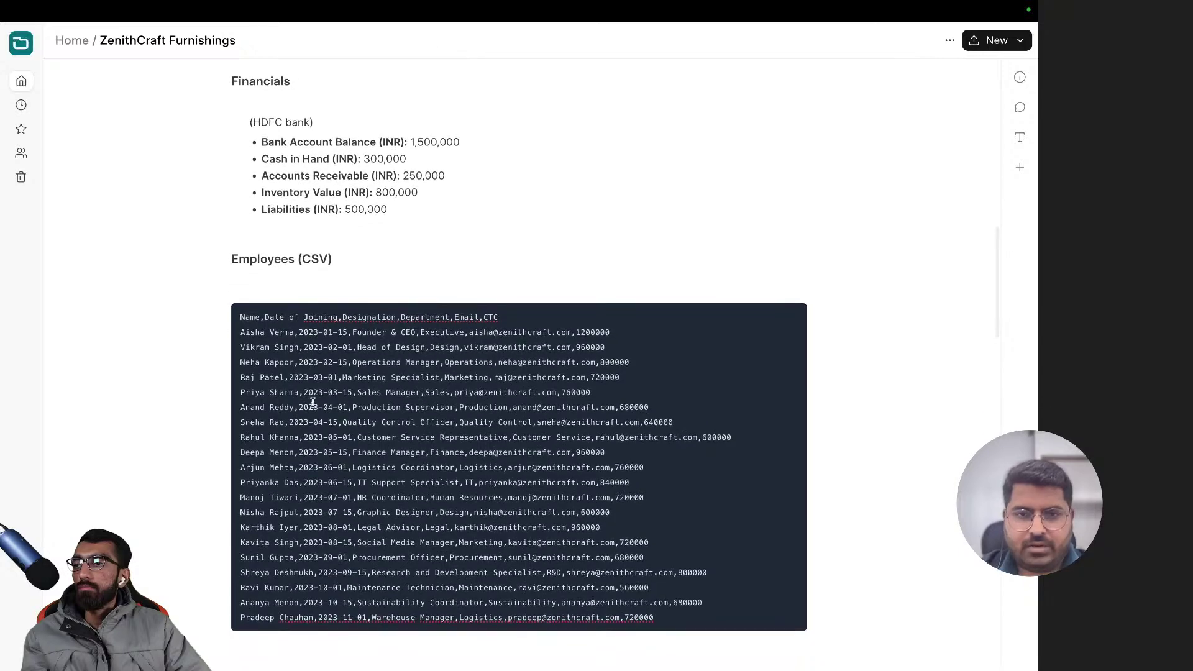
{"action": "left_click_drag", "start_coordinate": [247, 321], "coordinate": [679, 618]}
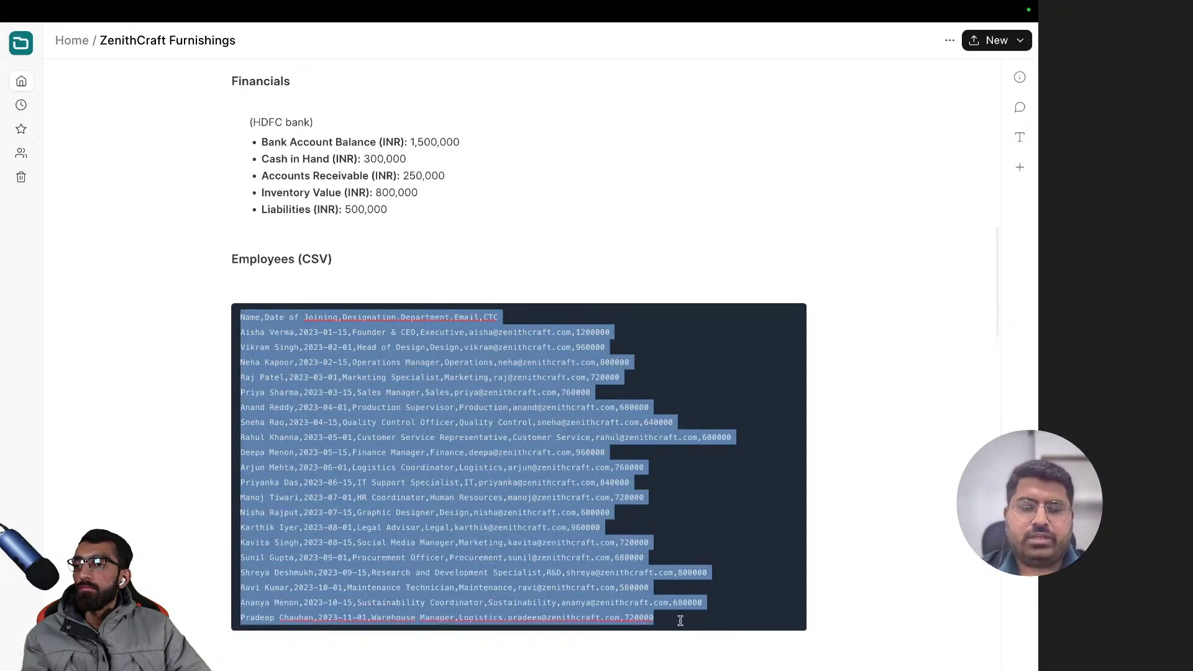
{"action": "left_click", "coordinate": [678, 585]}
{"action": "scroll", "coordinate": [678, 584], "scroll_direction": "down", "scroll_amount": 2}
{"action": "scroll", "coordinate": [679, 584], "scroll_direction": "down", "scroll_amount": 16}
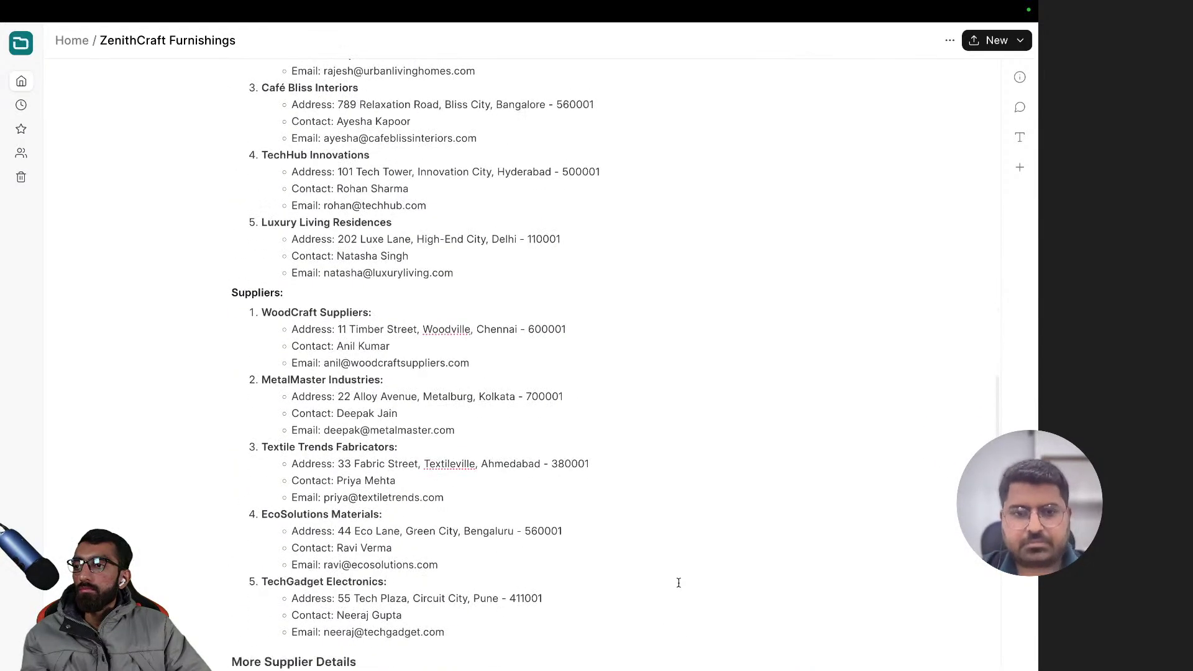
{"action": "scroll", "coordinate": [277, 420], "scroll_direction": "down", "scroll_amount": 4}
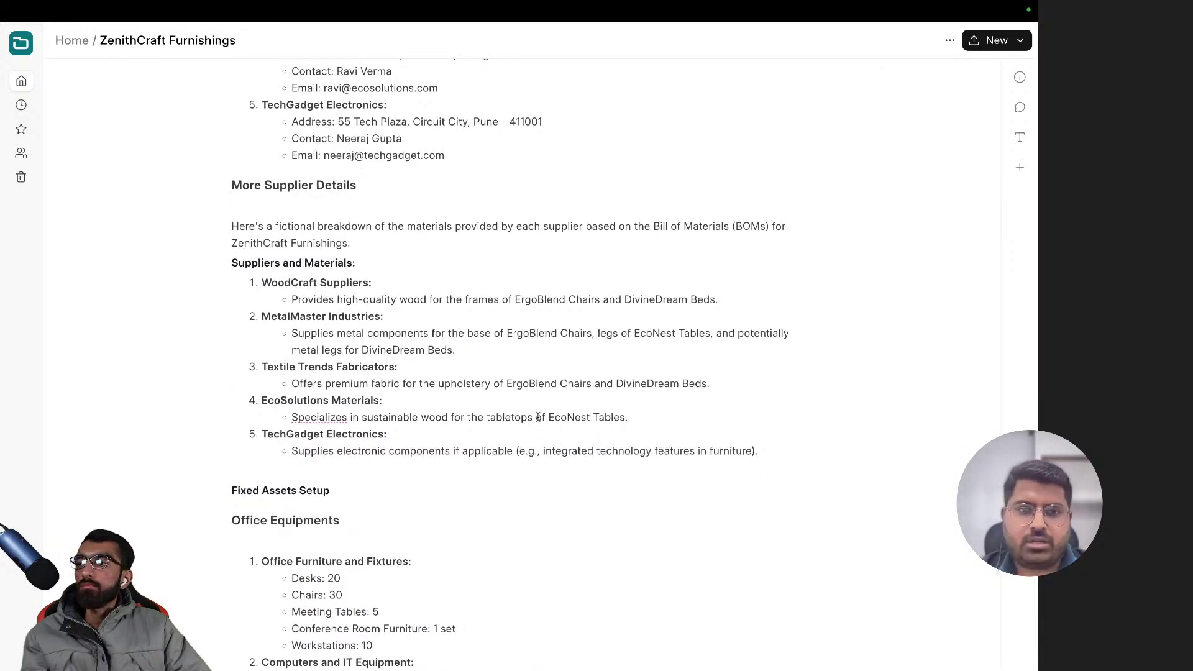
{"action": "scroll", "coordinate": [537, 417], "scroll_direction": "up", "scroll_amount": 20}
{"action": "scroll", "coordinate": [537, 418], "scroll_direction": "down", "scroll_amount": 6}
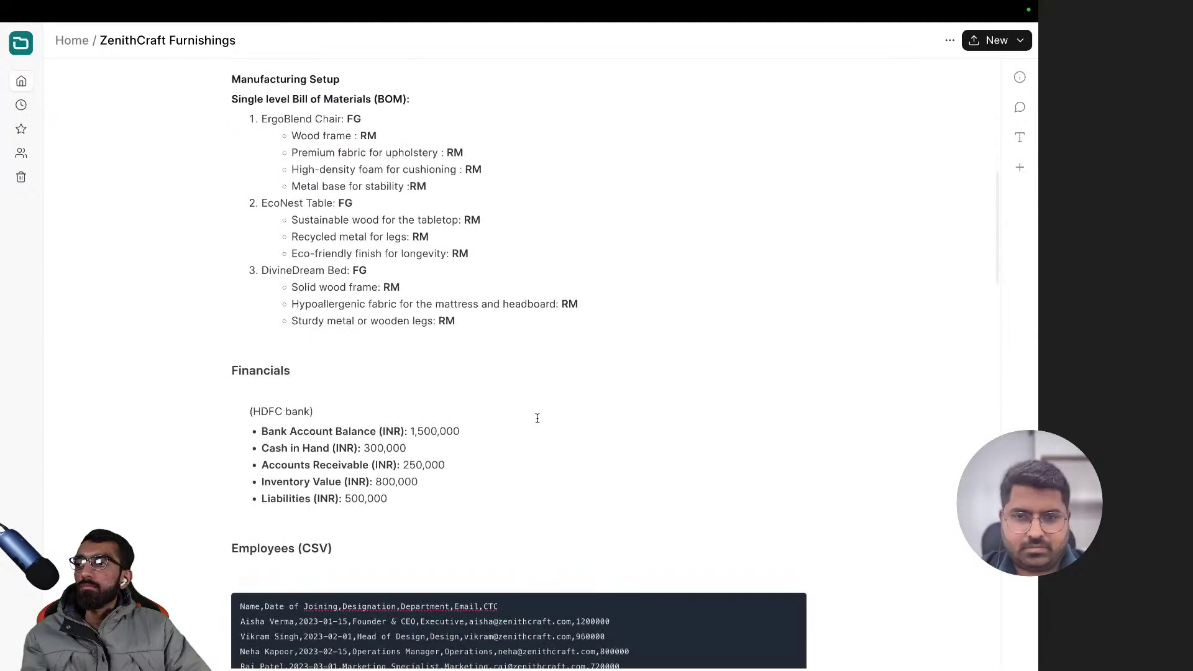
{"action": "scroll", "coordinate": [538, 418], "scroll_direction": "up", "scroll_amount": 2}
{"action": "left_click_drag", "start_coordinate": [488, 422], "coordinate": [195, 222]}
{"action": "left_click", "coordinate": [377, 249]}
- Review the product entries, highlighting the EcoNest Tables and DivineDream Beds details
{"action": "scroll", "coordinate": [395, 262], "scroll_direction": "up", "scroll_amount": 7}
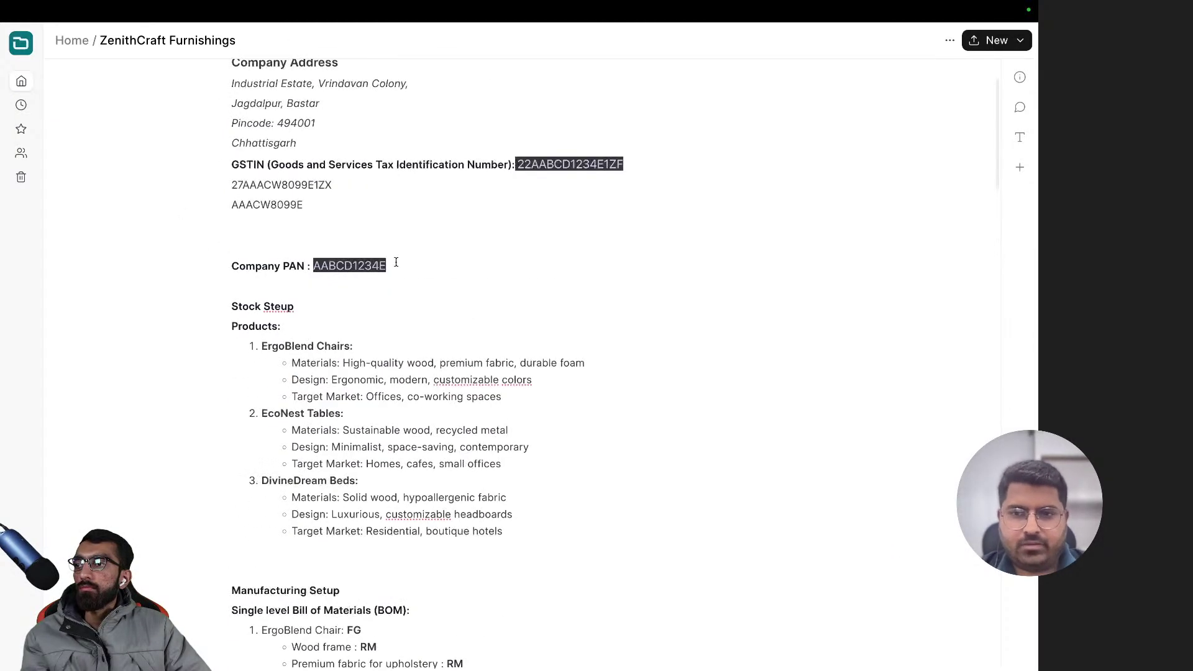
{"action": "scroll", "coordinate": [396, 277], "scroll_direction": "up", "scroll_amount": 2}
{"action": "scroll", "coordinate": [397, 278], "scroll_direction": "down", "scroll_amount": 3}
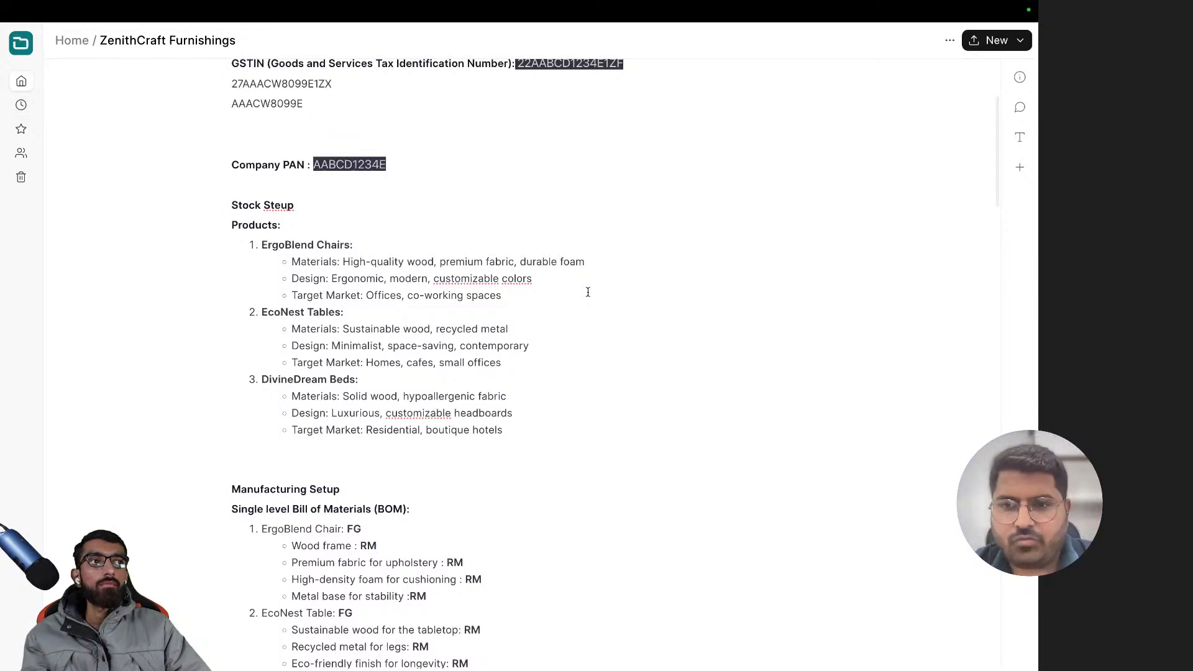
{"action": "scroll", "coordinate": [407, 352], "scroll_direction": "up", "scroll_amount": 3}
{"action": "scroll", "coordinate": [406, 354], "scroll_direction": "down", "scroll_amount": 4}
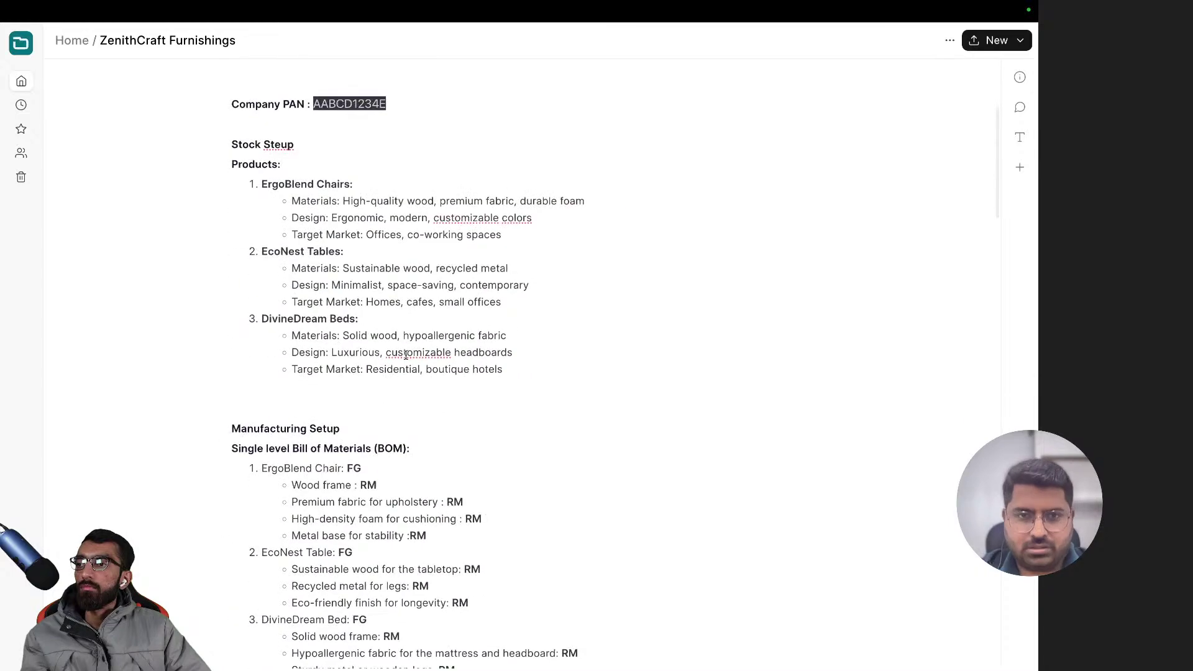
{"action": "scroll", "coordinate": [406, 354], "scroll_direction": "down", "scroll_amount": 6}
{"action": "scroll", "coordinate": [406, 354], "scroll_direction": "up", "scroll_amount": 9}
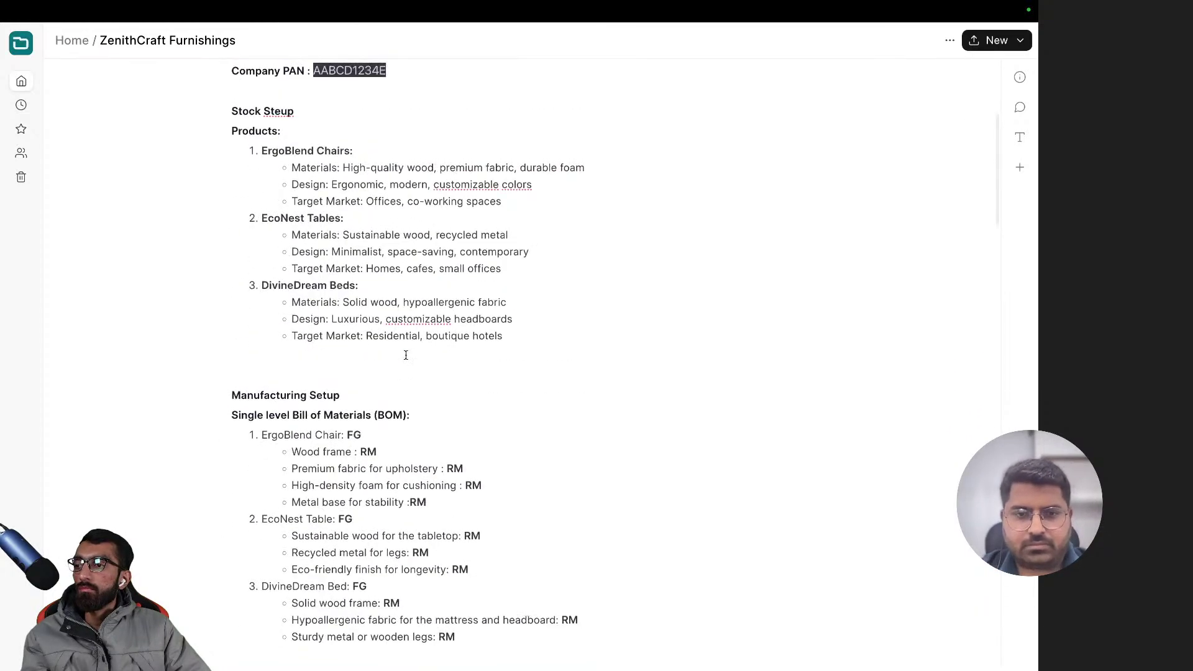
{"action": "scroll", "coordinate": [405, 355], "scroll_direction": "down", "scroll_amount": 10}
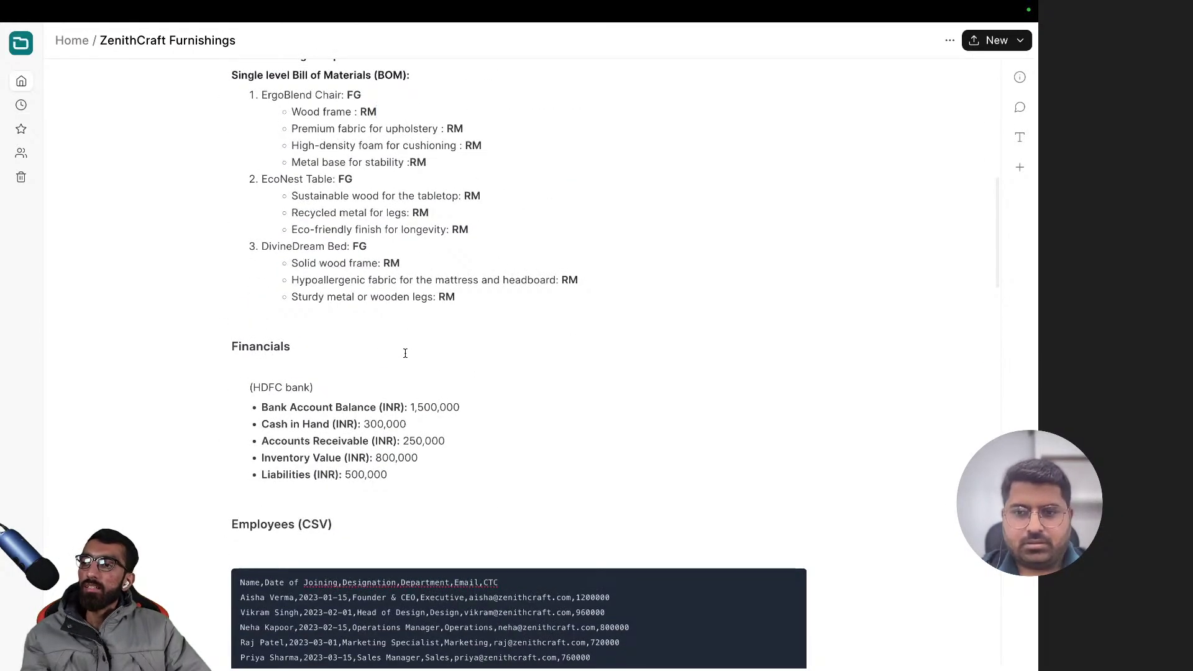
{"action": "scroll", "coordinate": [410, 319], "scroll_direction": "up", "scroll_amount": 8}
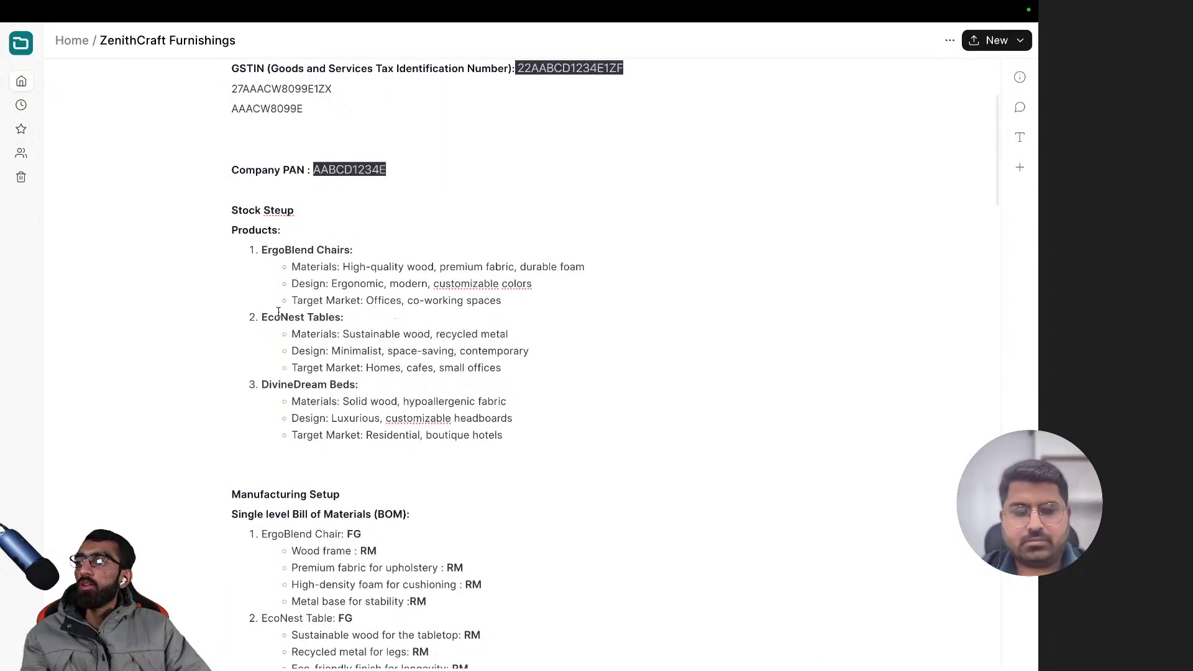
{"action": "left_click_drag", "start_coordinate": [265, 320], "coordinate": [530, 394]}
{"action": "left_click_drag", "start_coordinate": [498, 436], "coordinate": [278, 384]}
{"action": "left_click", "coordinate": [333, 388]}
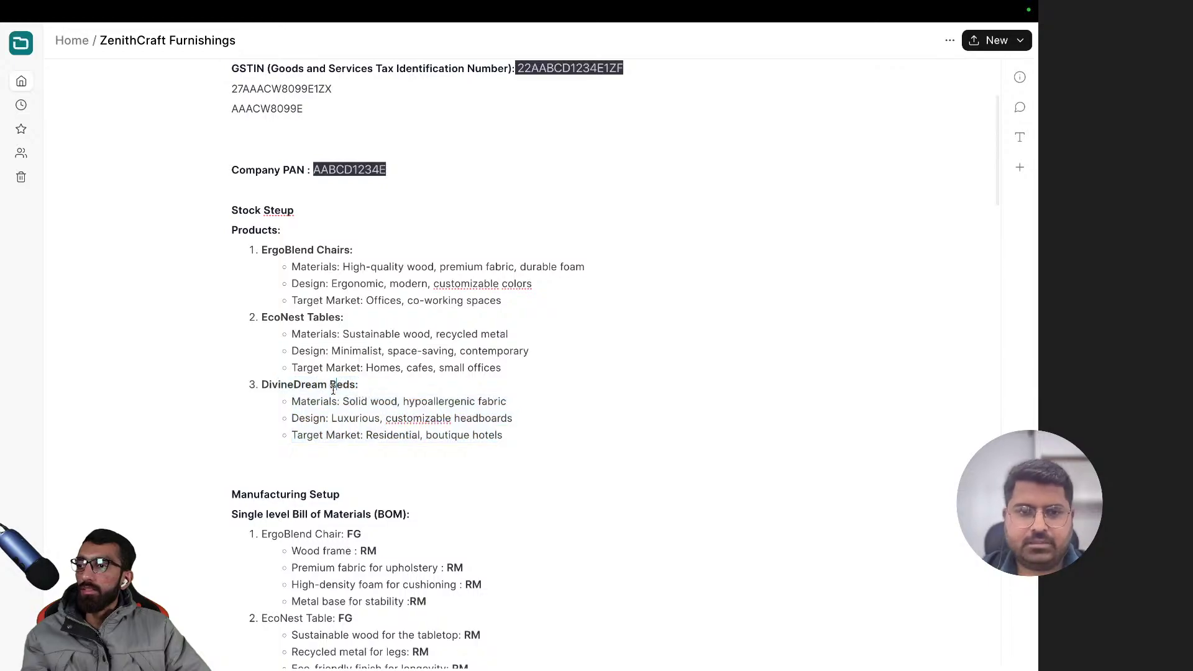
- Highlight and reread the Financials figures in the company notes
{"action": "scroll", "coordinate": [329, 367], "scroll_direction": "up", "scroll_amount": 3}
{"action": "scroll", "coordinate": [323, 341], "scroll_direction": "down", "scroll_amount": 10}
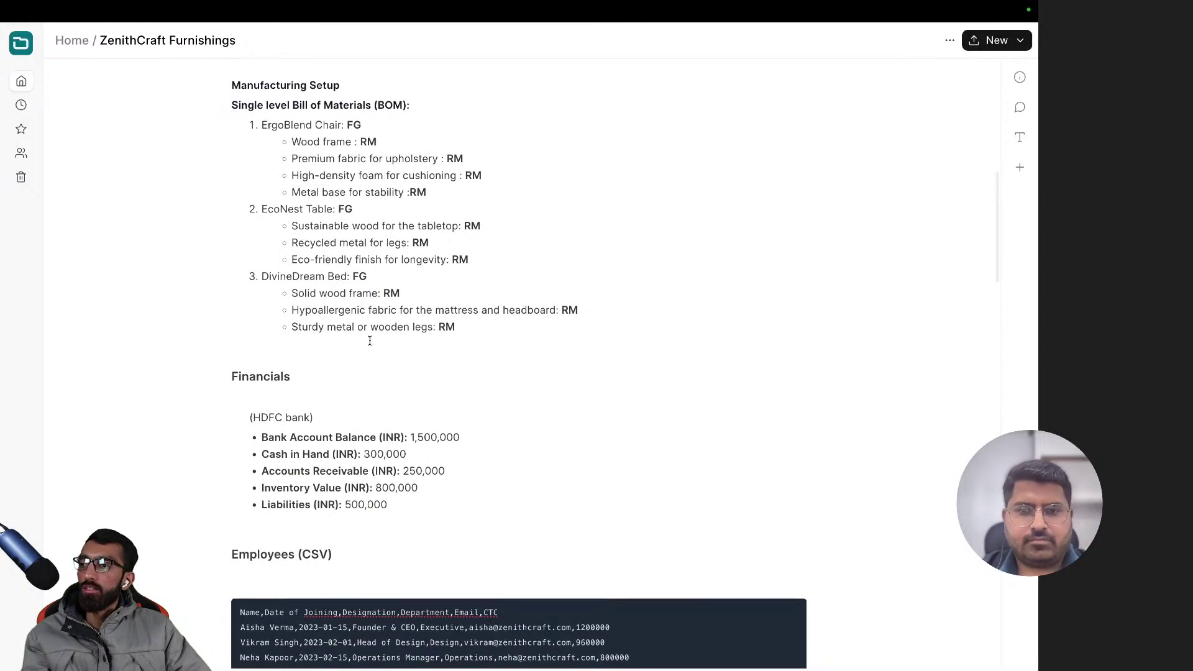
{"action": "left_click_drag", "start_coordinate": [403, 505], "coordinate": [199, 394]}
{"action": "left_click", "coordinate": [578, 474]}
{"action": "scroll", "coordinate": [577, 466], "scroll_direction": "down", "scroll_amount": 5}
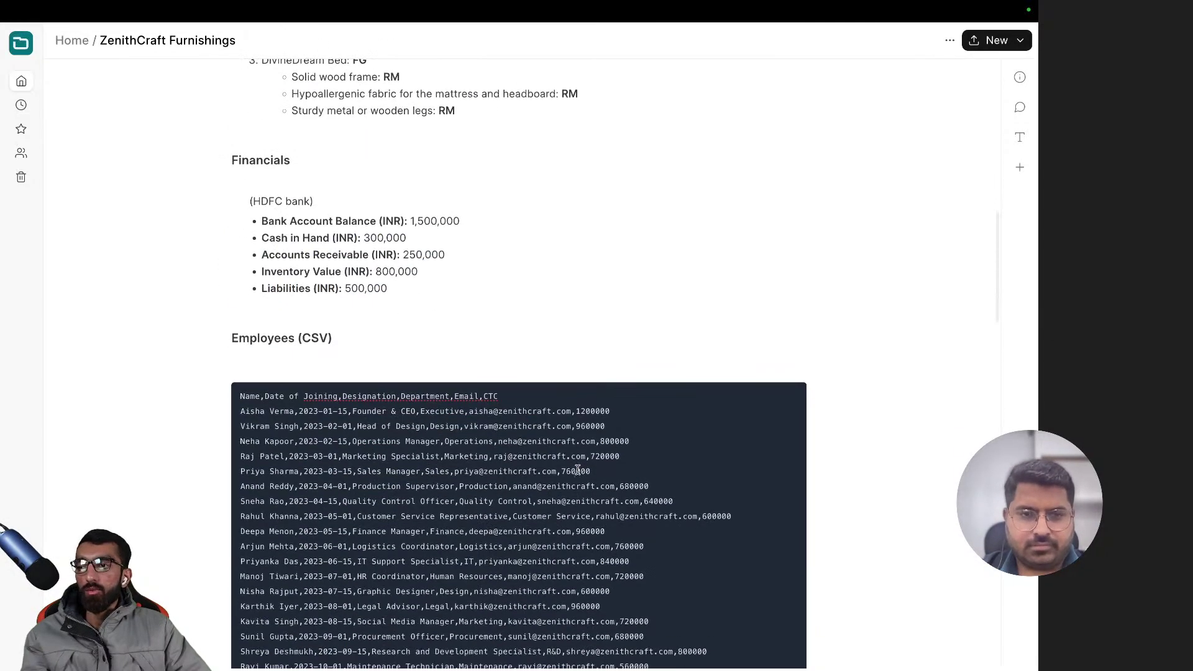
{"action": "scroll", "coordinate": [577, 466], "scroll_direction": "down", "scroll_amount": 5}
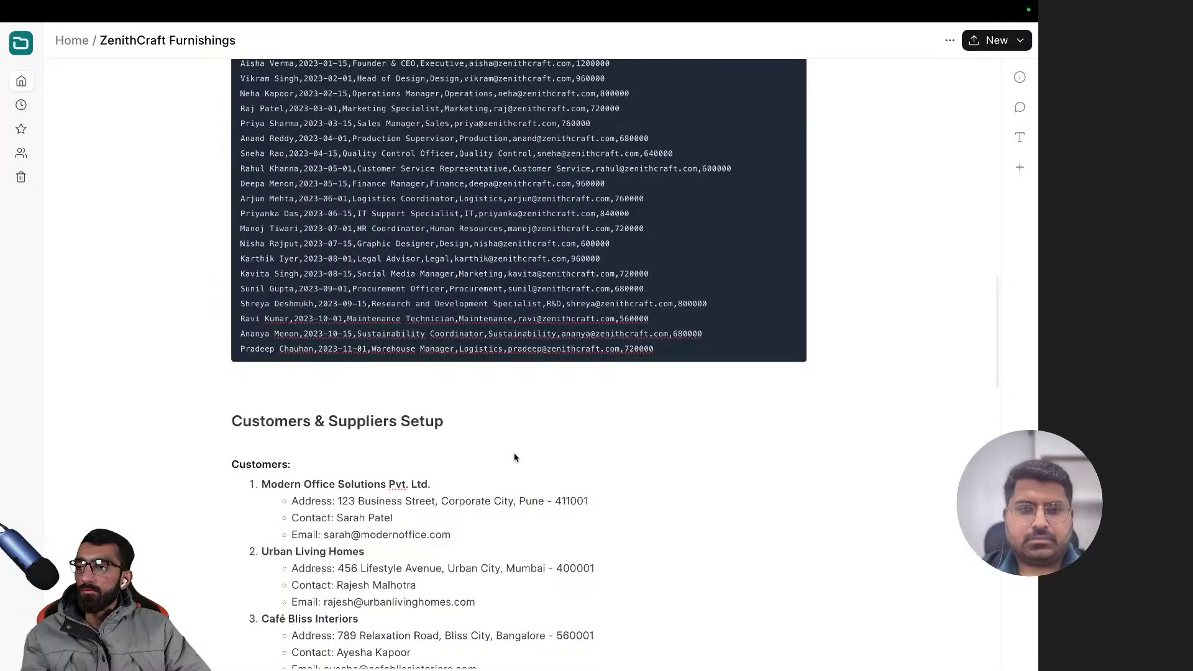
{"action": "scroll", "coordinate": [459, 419], "scroll_direction": "down", "scroll_amount": 11}
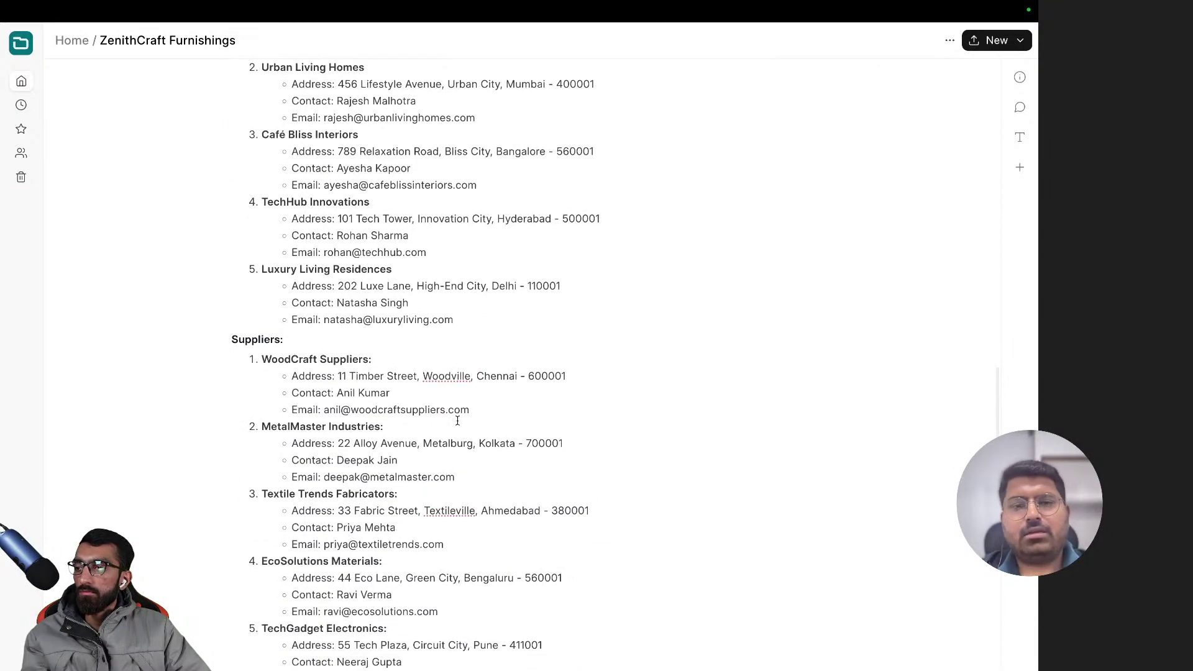
{"action": "scroll", "coordinate": [458, 419], "scroll_direction": "up", "scroll_amount": 8}
{"action": "scroll", "coordinate": [458, 421], "scroll_direction": "up", "scroll_amount": 16}
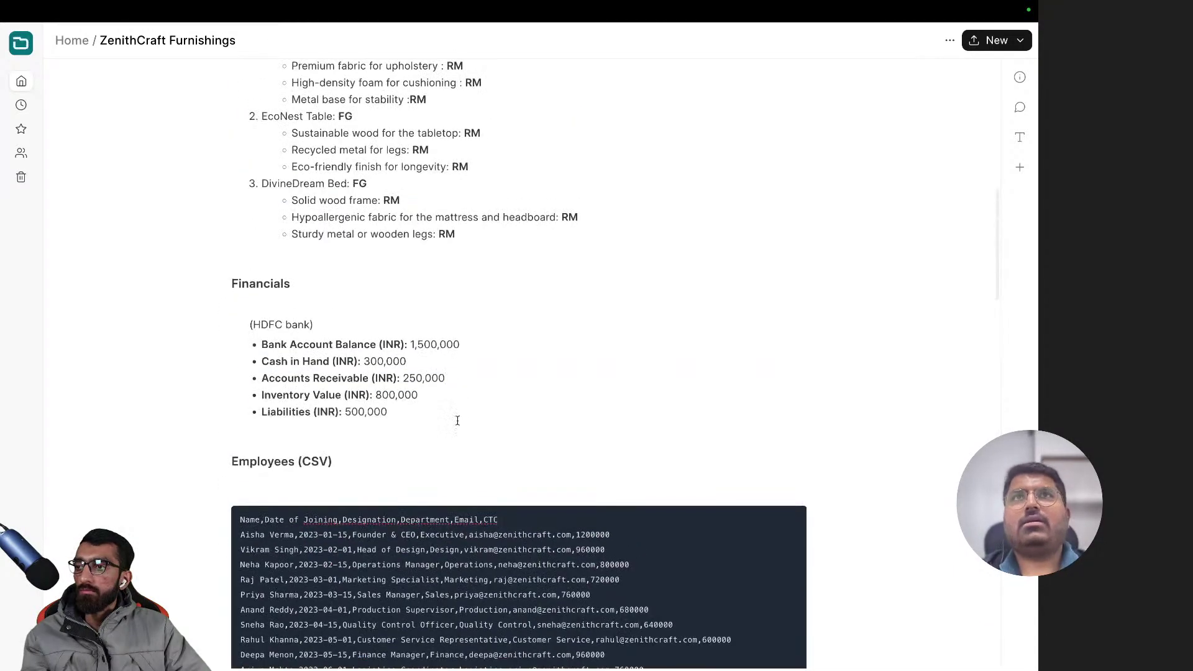
{"action": "scroll", "coordinate": [458, 425], "scroll_direction": "down", "scroll_amount": 7}
{"action": "scroll", "coordinate": [458, 424], "scroll_direction": "down", "scroll_amount": 3}
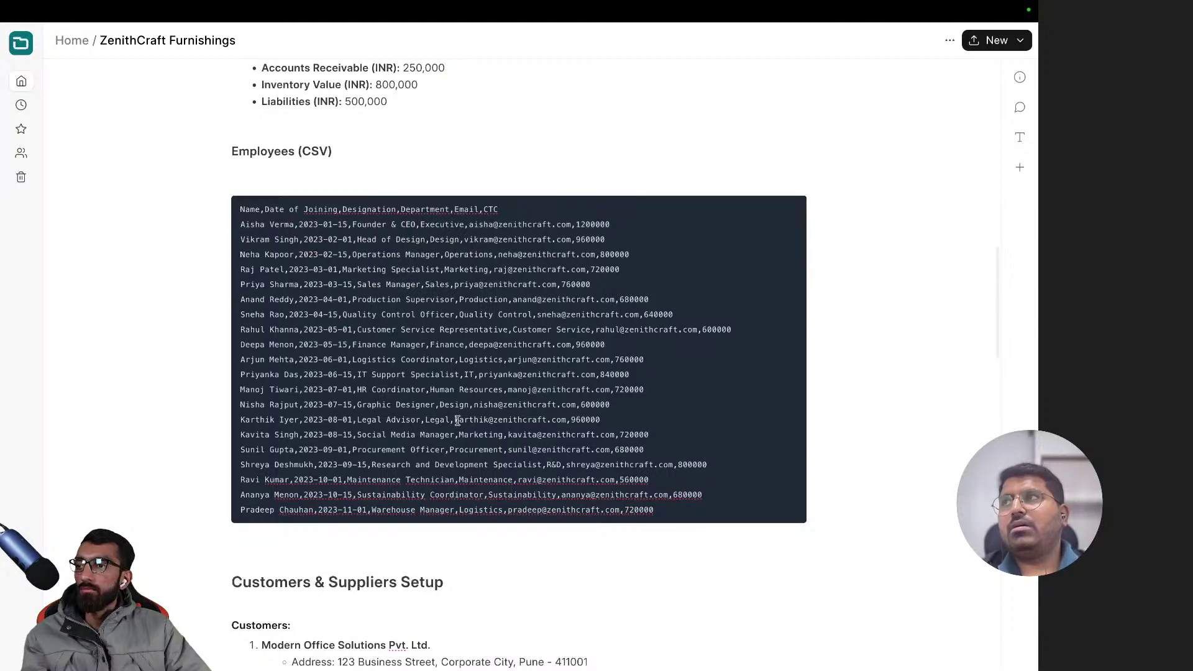
{"action": "scroll", "coordinate": [458, 420], "scroll_direction": "up", "scroll_amount": 10}
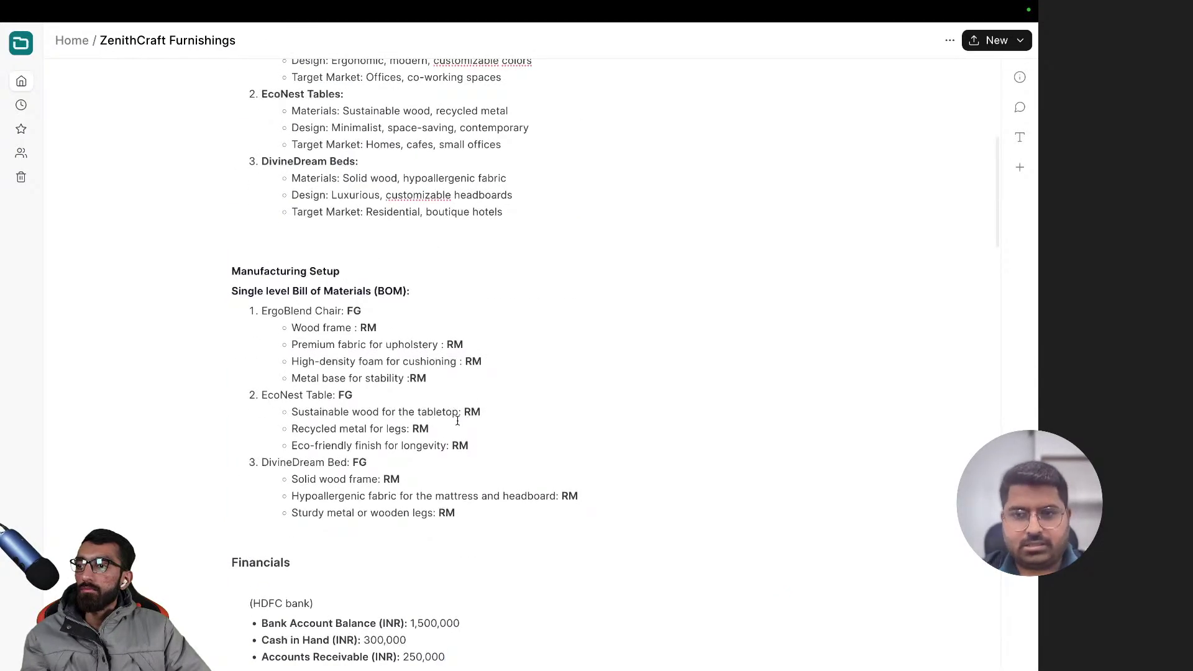
{"action": "scroll", "coordinate": [458, 421], "scroll_direction": "up", "scroll_amount": 3}
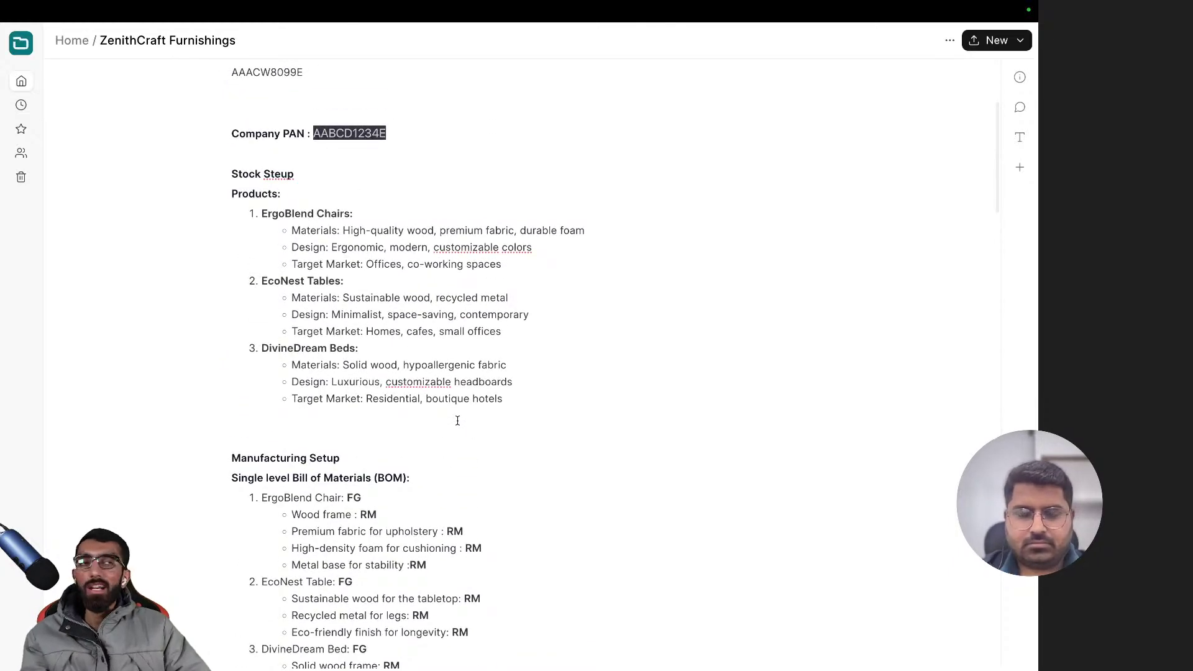
{"action": "scroll", "coordinate": [428, 481], "scroll_direction": "down", "scroll_amount": 10}
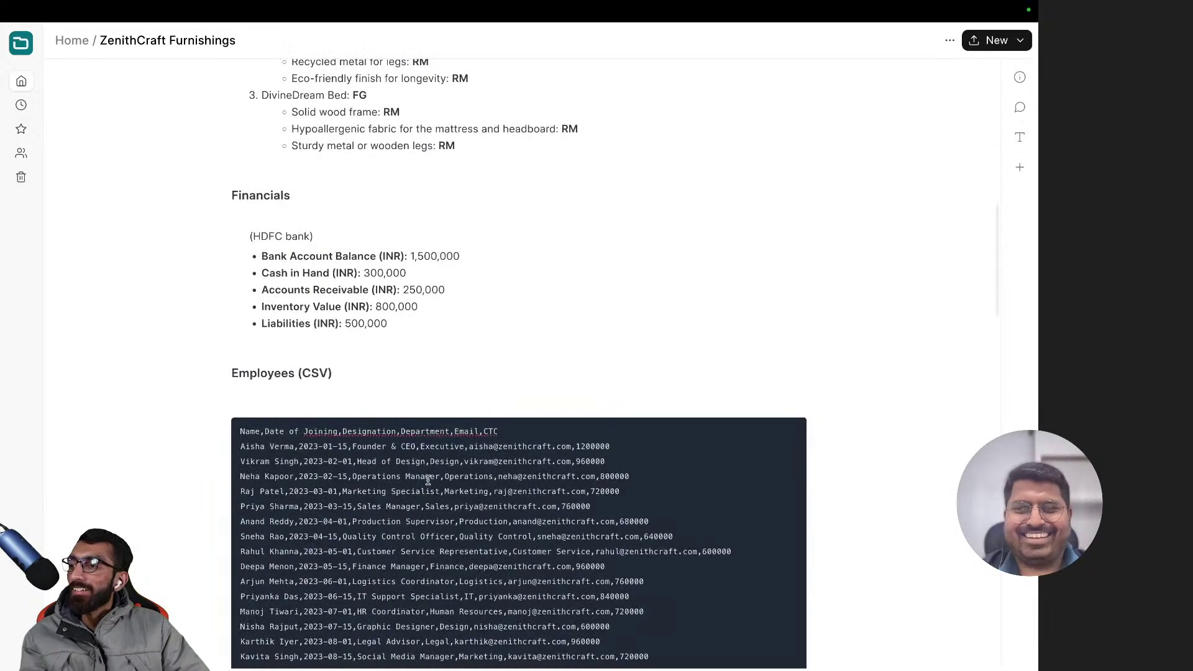
{"action": "scroll", "coordinate": [428, 479], "scroll_direction": "up", "scroll_amount": 4}
{"action": "left_click_drag", "start_coordinate": [392, 448], "coordinate": [283, 396]}
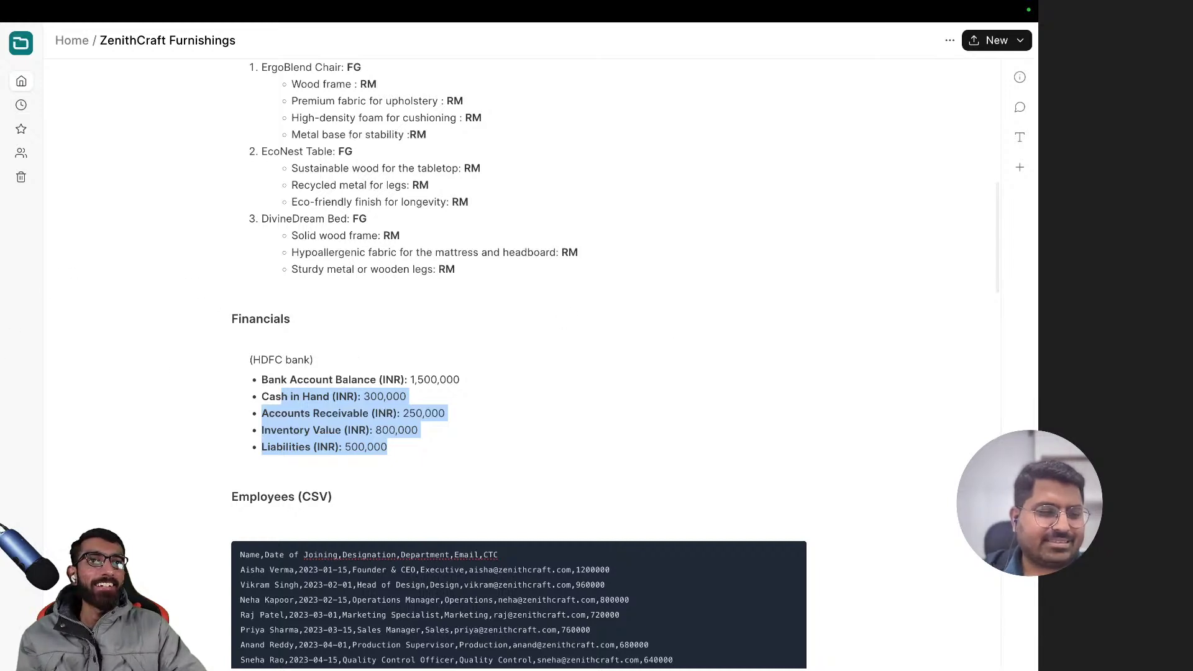
- Return to the notes, clear the Financials highlight, and finish reading the document
{"action": "key", "text": "super+Tab"}
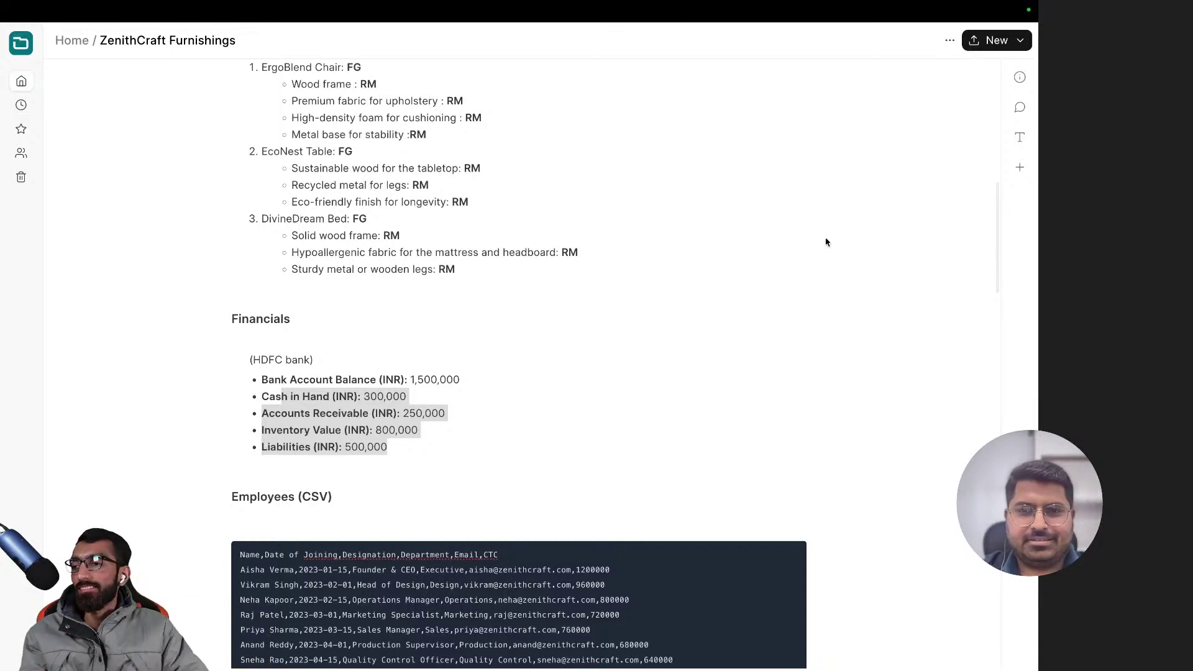
{"action": "left_click", "coordinate": [376, 423]}
{"action": "left_click", "coordinate": [420, 459]}
{"action": "scroll", "coordinate": [420, 458], "scroll_direction": "down", "scroll_amount": 2}
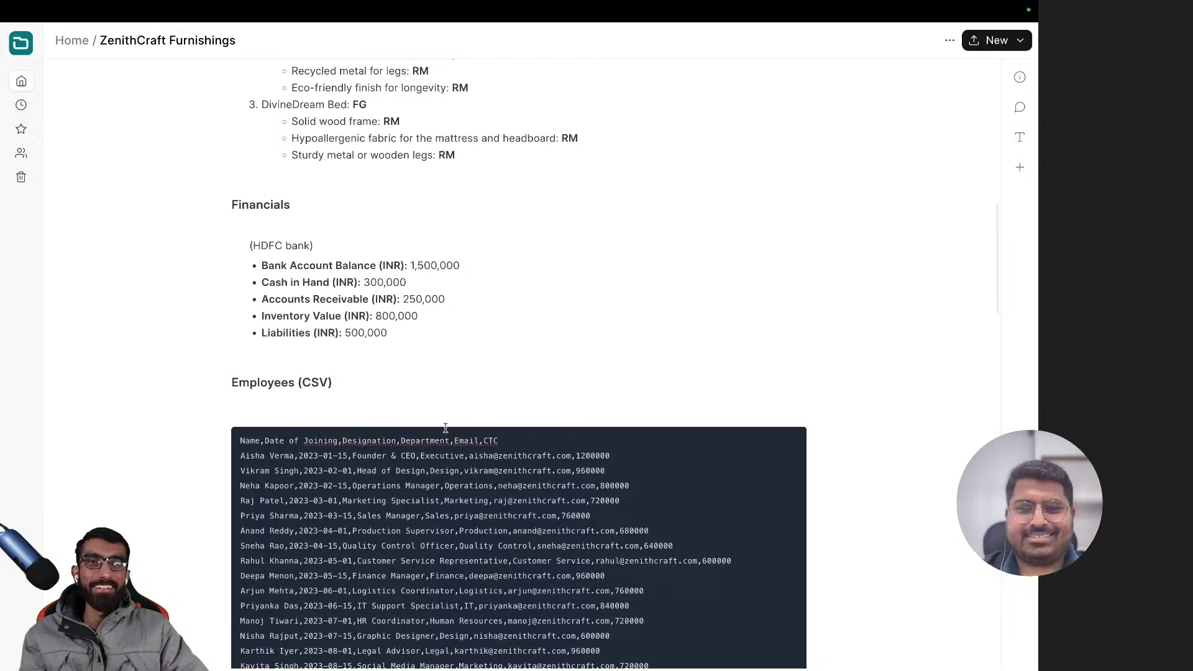
{"action": "scroll", "coordinate": [446, 429], "scroll_direction": "down", "scroll_amount": 4}
{"action": "scroll", "coordinate": [435, 420], "scroll_direction": "down", "scroll_amount": 3}
{"action": "scroll", "coordinate": [436, 417], "scroll_direction": "up", "scroll_amount": 20}
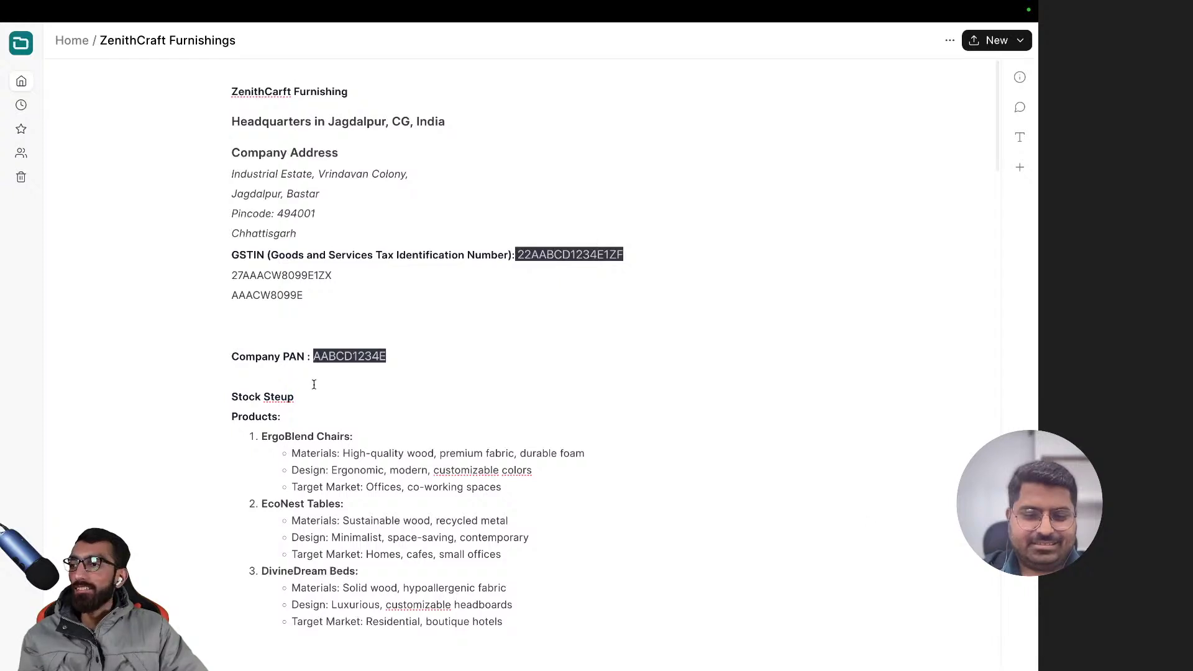
{"action": "scroll", "coordinate": [398, 432], "scroll_direction": "down", "scroll_amount": 7}
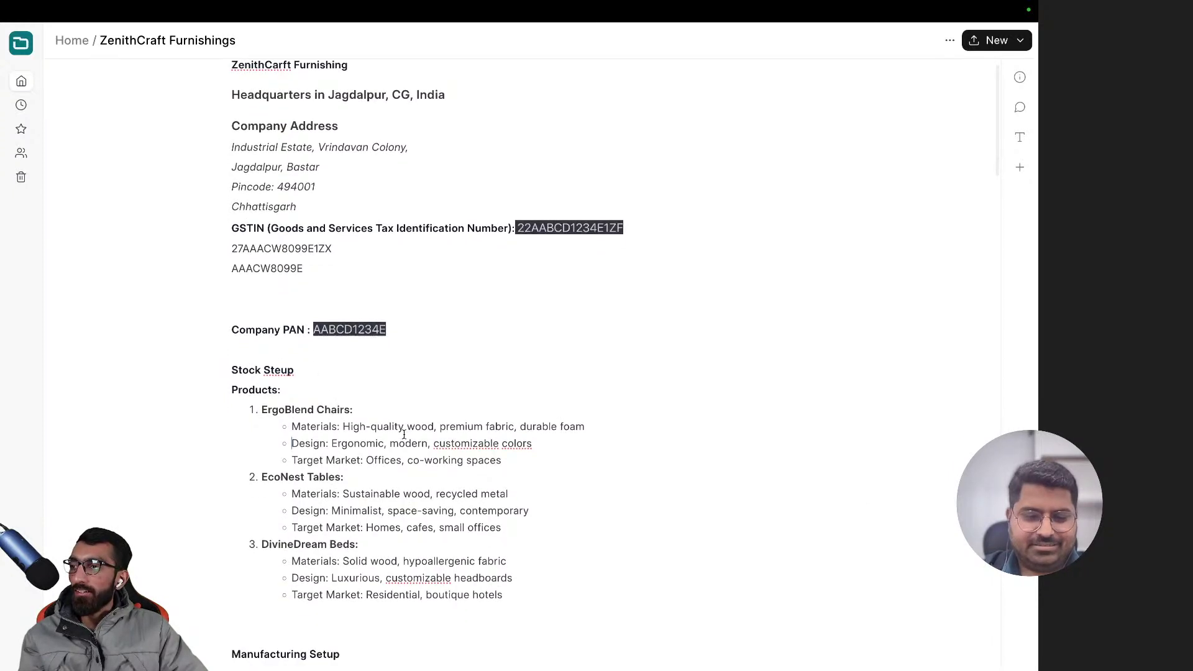
{"action": "scroll", "coordinate": [404, 435], "scroll_direction": "up", "scroll_amount": 7}
{"action": "scroll", "coordinate": [404, 435], "scroll_direction": "down", "scroll_amount": 15}
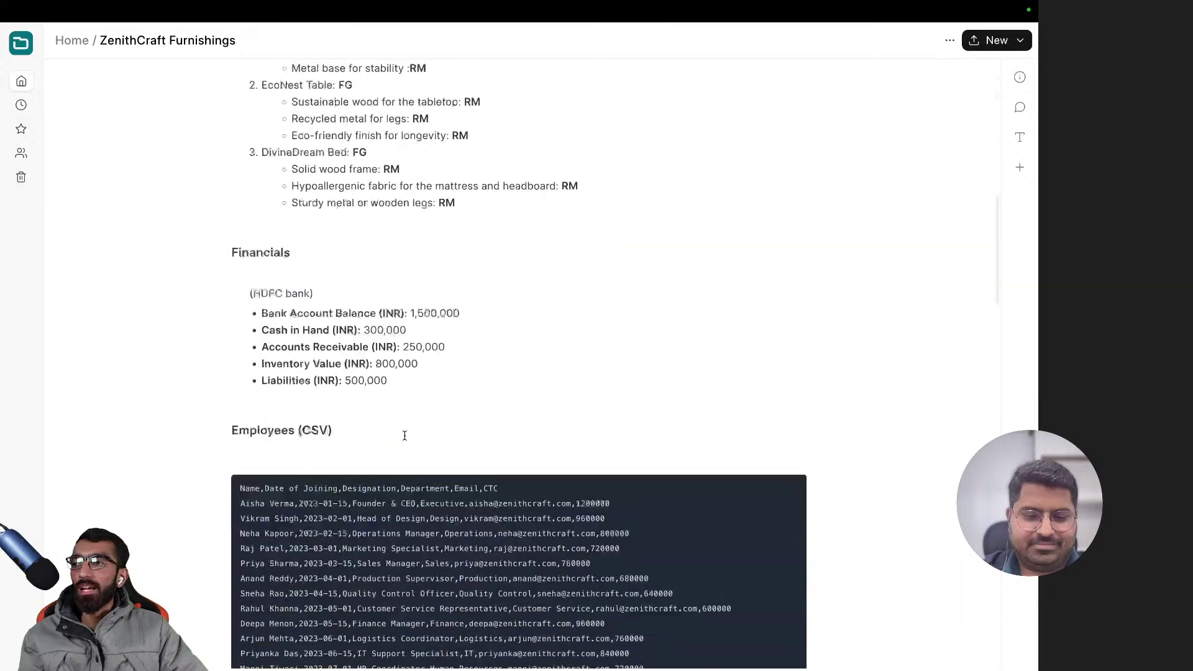
{"action": "scroll", "coordinate": [405, 436], "scroll_direction": "up", "scroll_amount": 15}
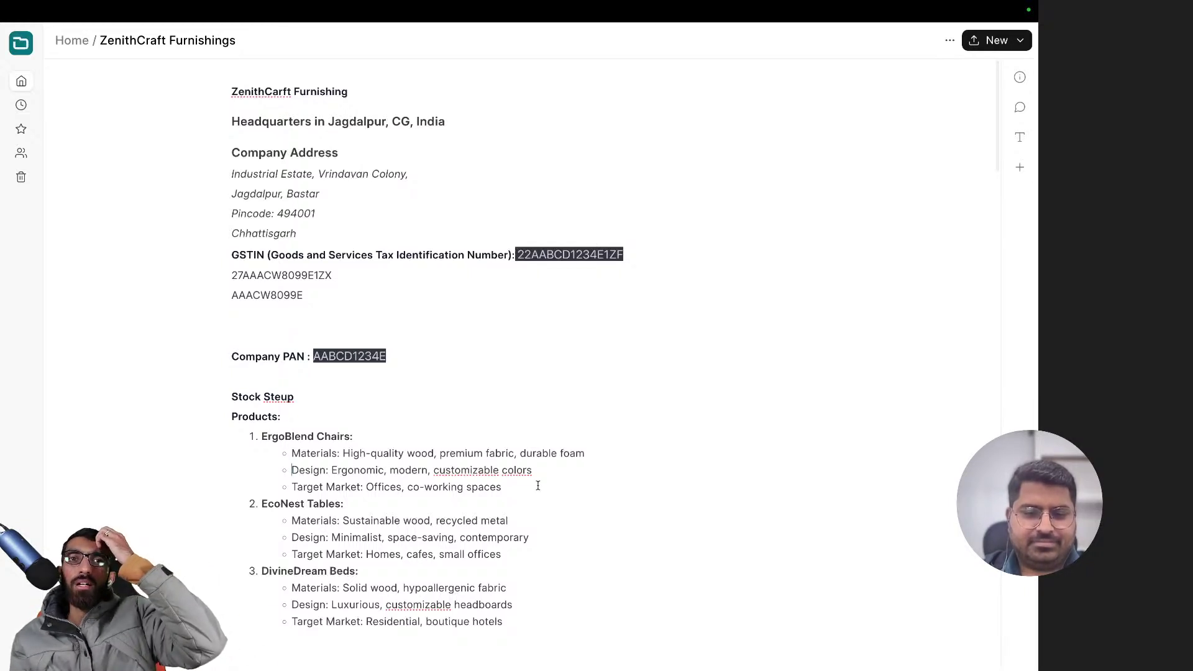
{"action": "left_click", "coordinate": [565, 422]}
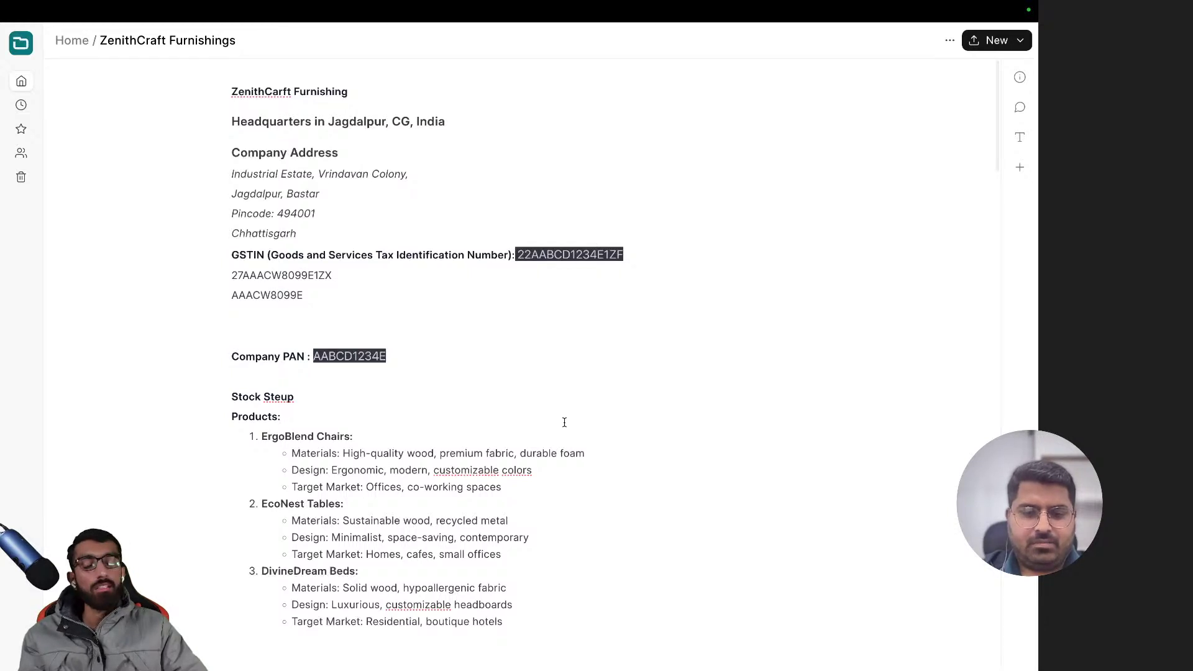
{"action": "key", "text": "ctrl+t"}
- Back in the Chart of Accounts, expand Application of Funds (Assets) and Current Assets
{"action": "key", "text": "Return"}
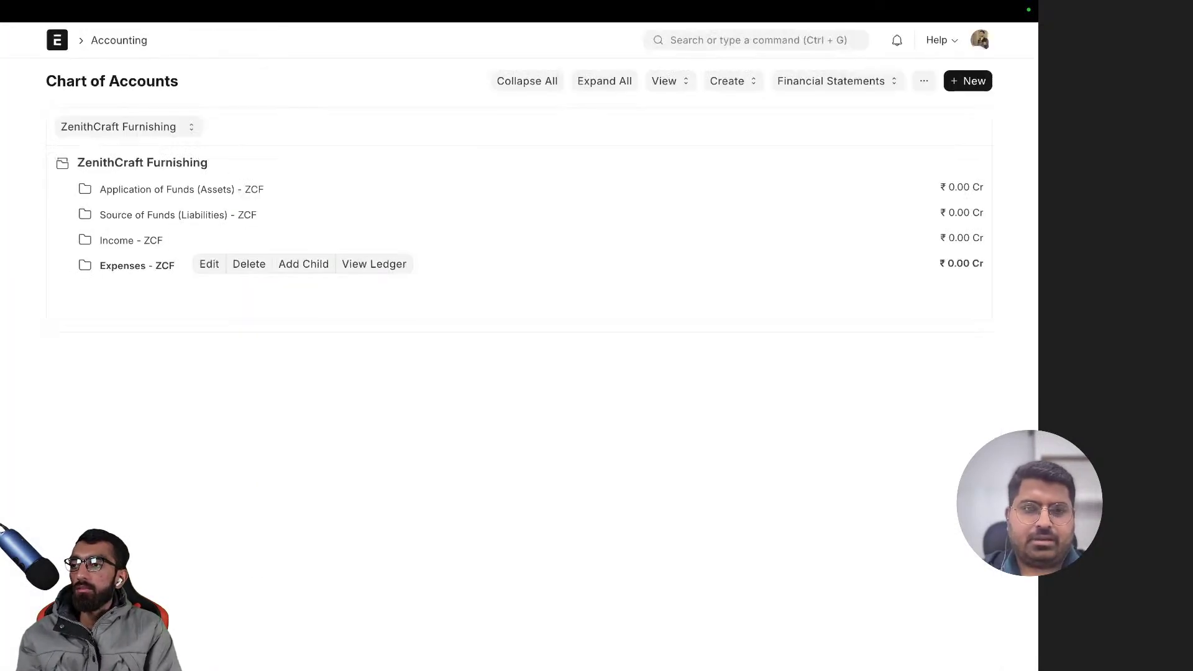
{"action": "left_click", "coordinate": [152, 194]}
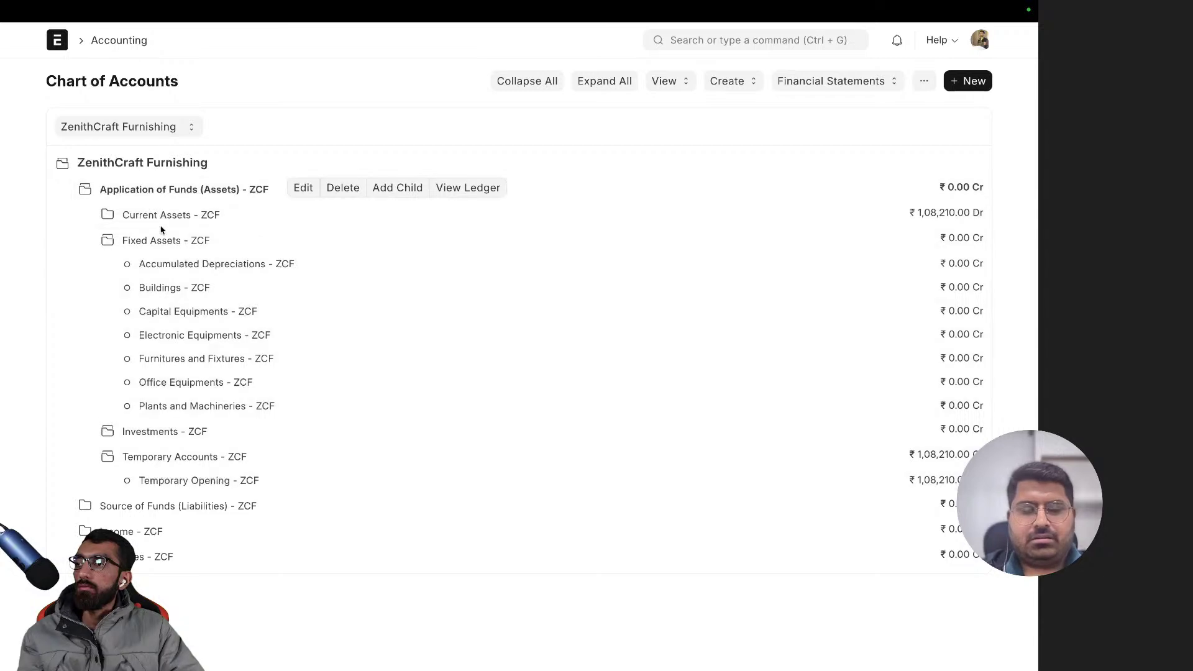
{"action": "left_click", "coordinate": [159, 215]}
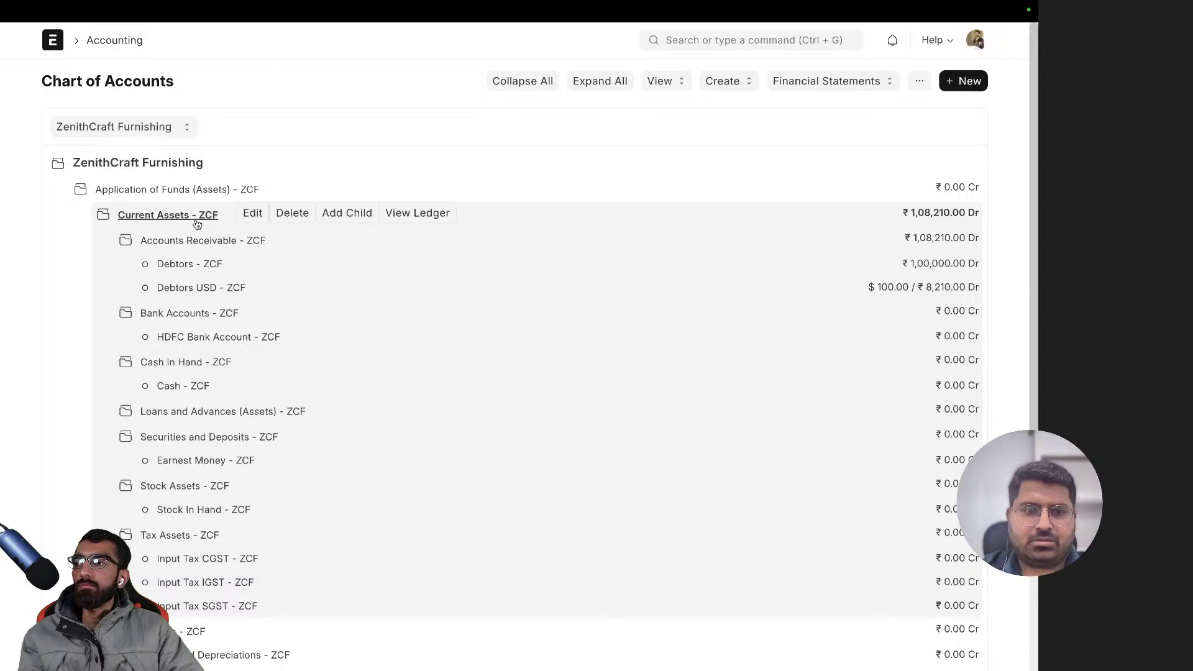
{"action": "left_click", "coordinate": [196, 221]}
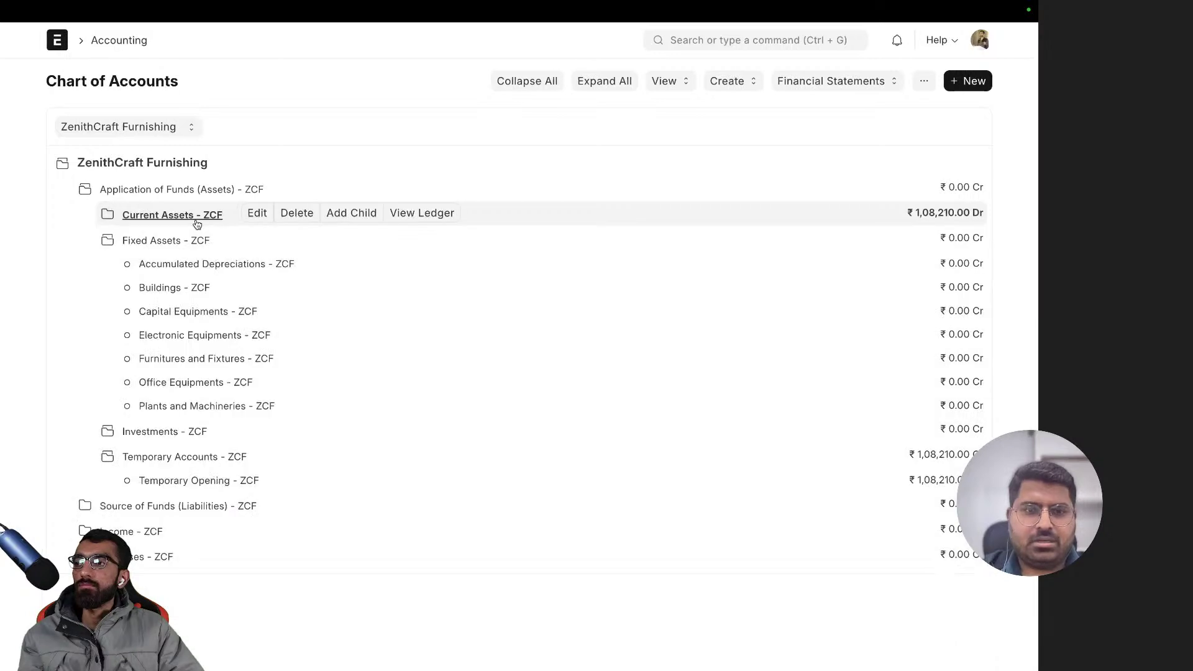
{"action": "left_click", "coordinate": [197, 223]}
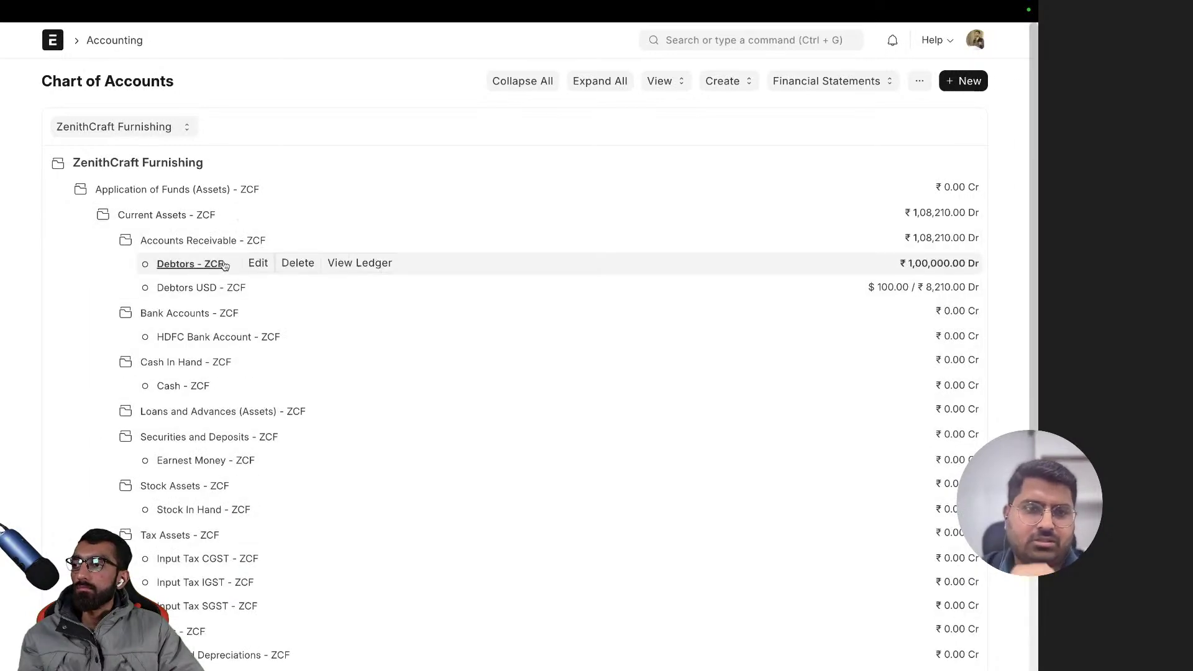
- View the Debtors - ZCF ledger, then return and re-expand Application of Funds
{"action": "left_click", "coordinate": [355, 269]}
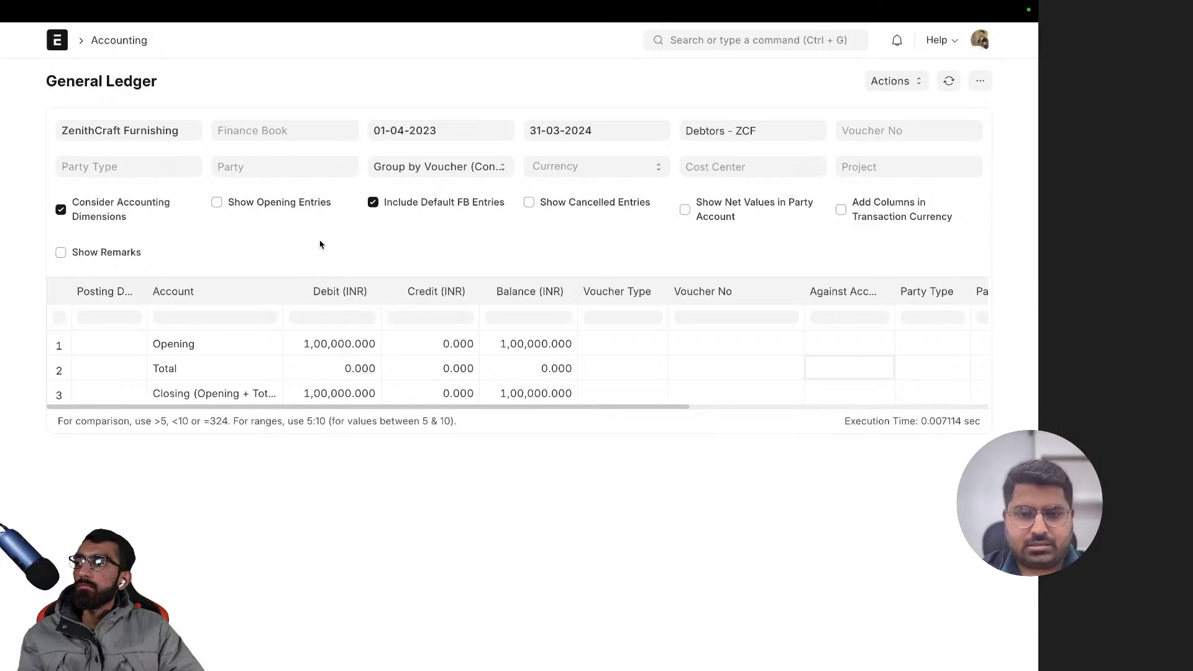
{"action": "key", "text": "alt+Left"}
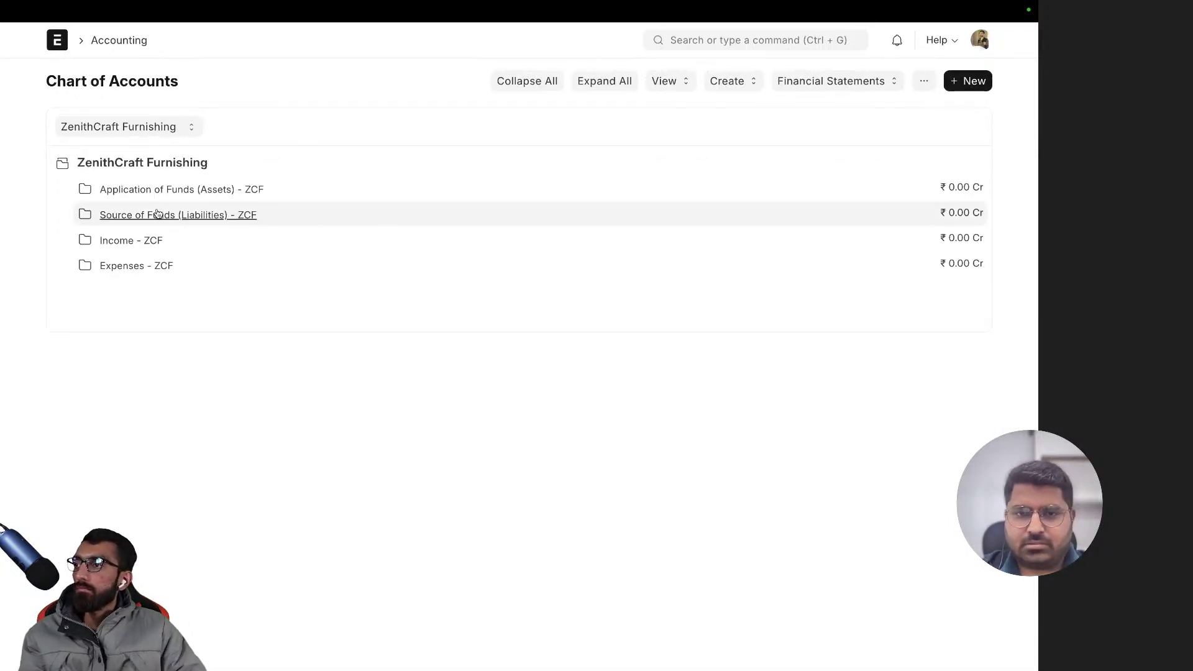
{"action": "left_click", "coordinate": [166, 190]}
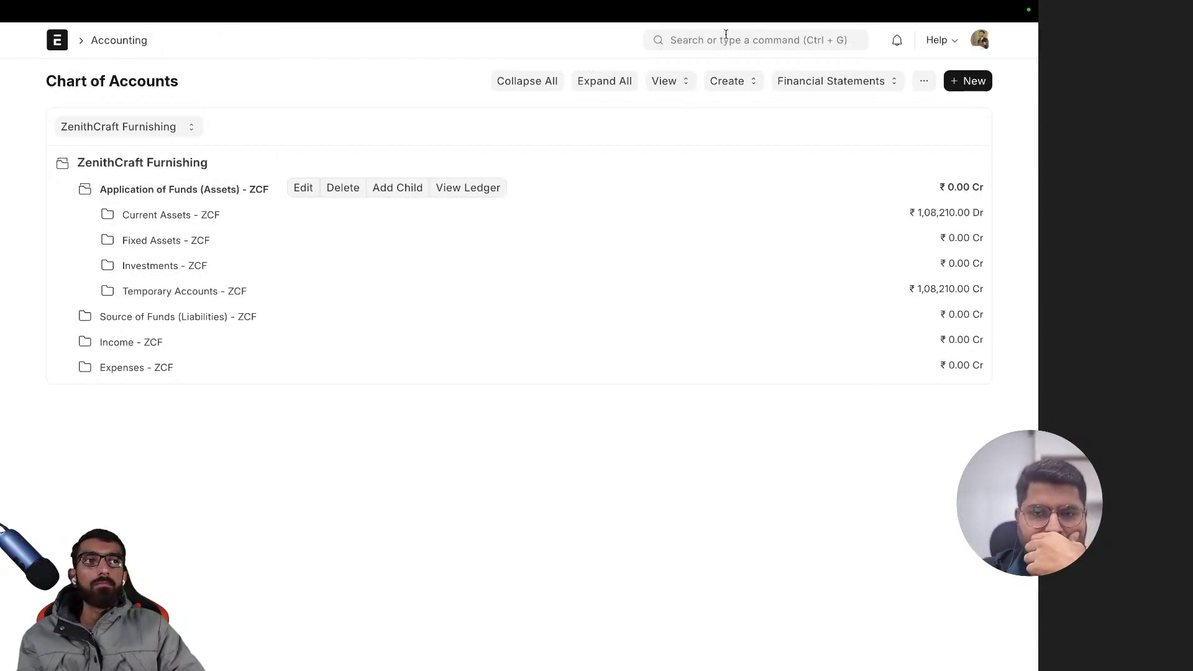
{"action": "left_click", "coordinate": [726, 34]}
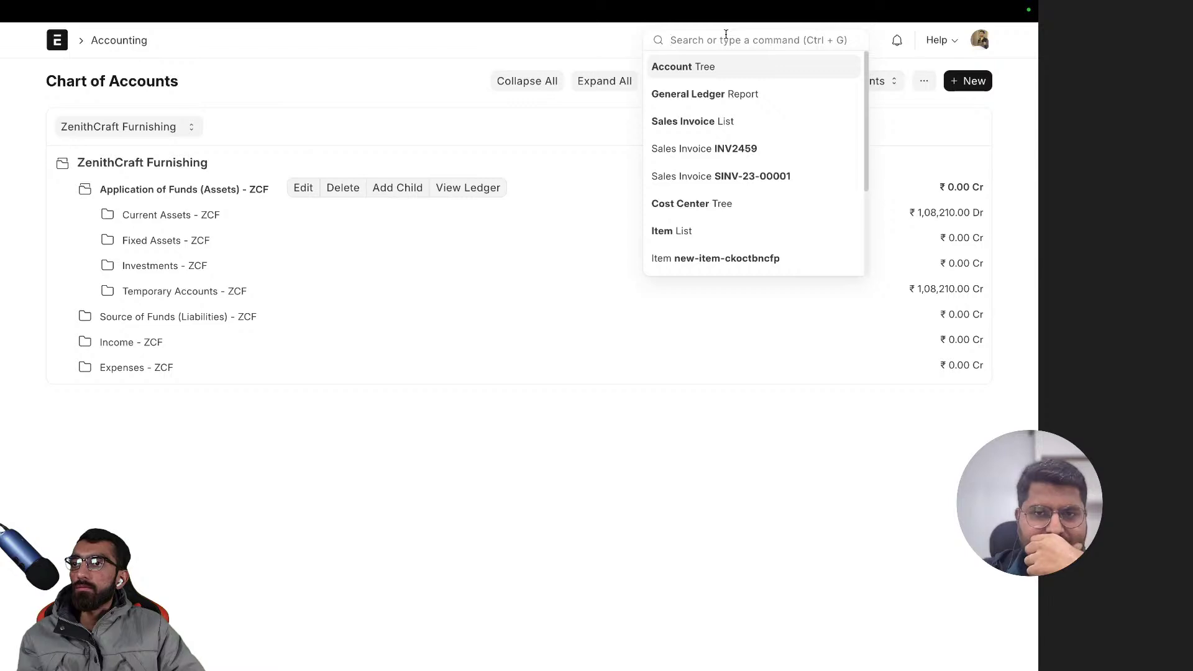
{"action": "type", "text": "naming se"}
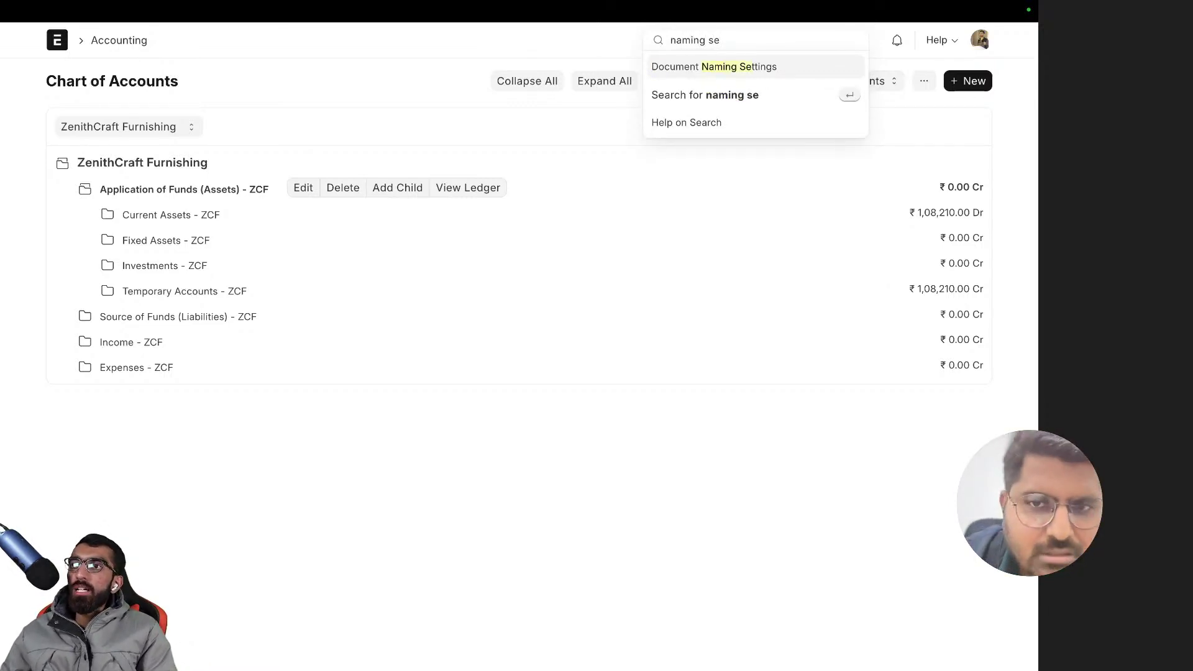
{"action": "key", "text": "Return"}
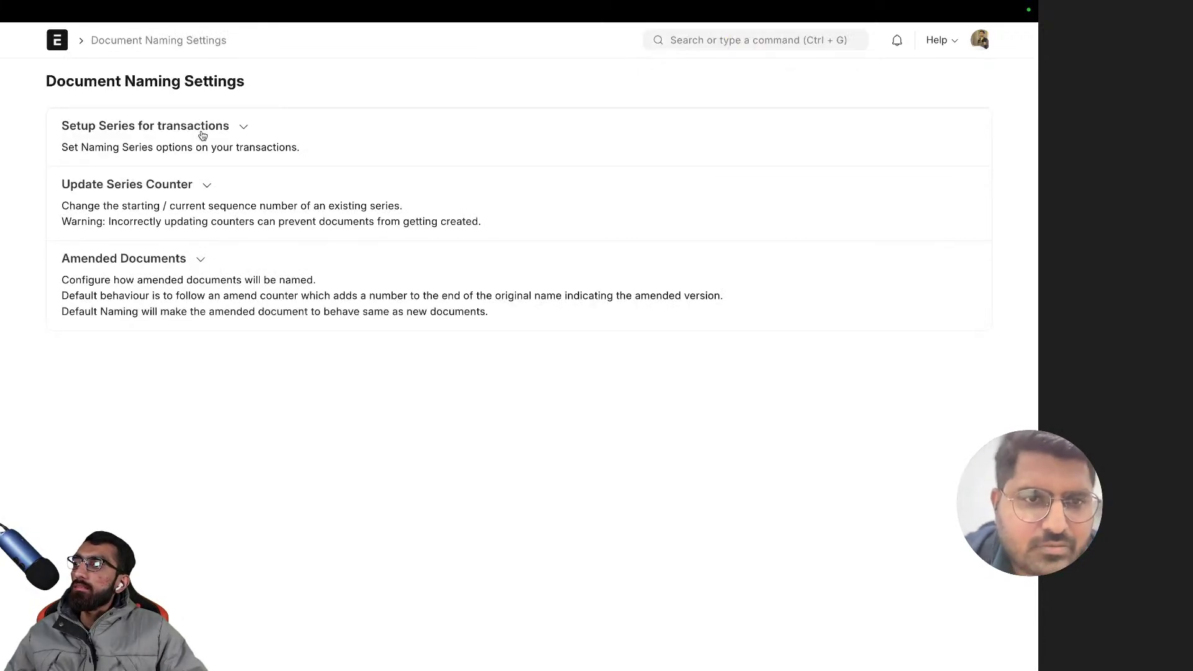
{"action": "double_click", "coordinate": [161, 187]}
{"action": "left_click", "coordinate": [164, 134]}
{"action": "left_click", "coordinate": [164, 136]}
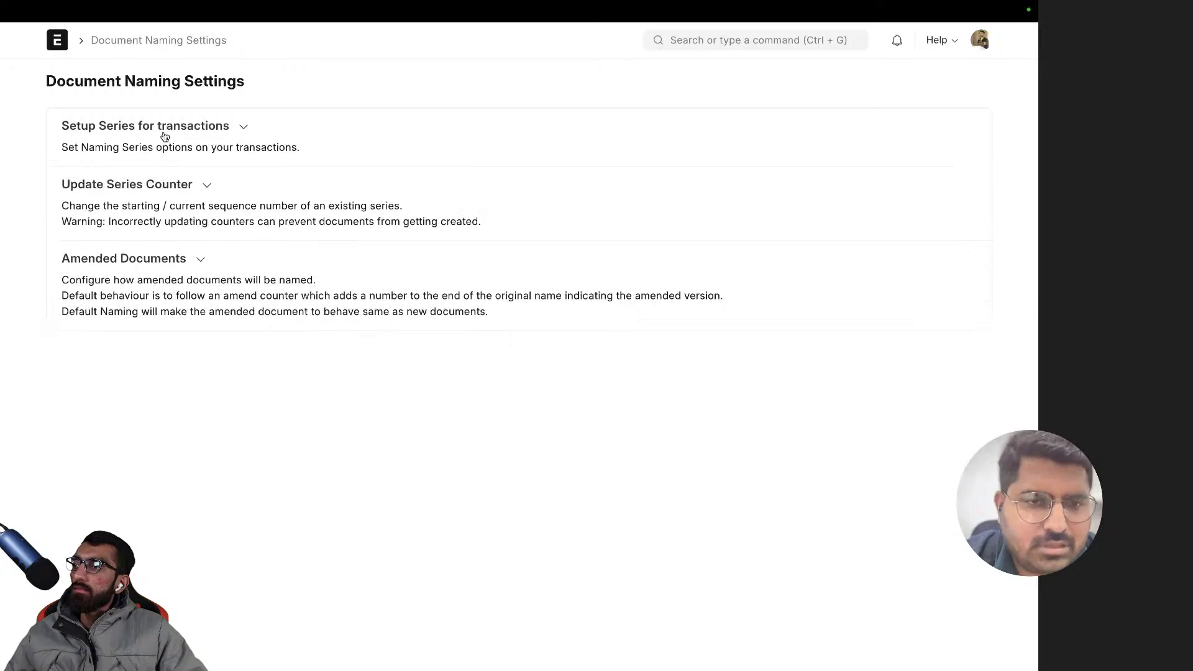
{"action": "left_click", "coordinate": [164, 137]}
{"action": "left_click", "coordinate": [137, 201]}
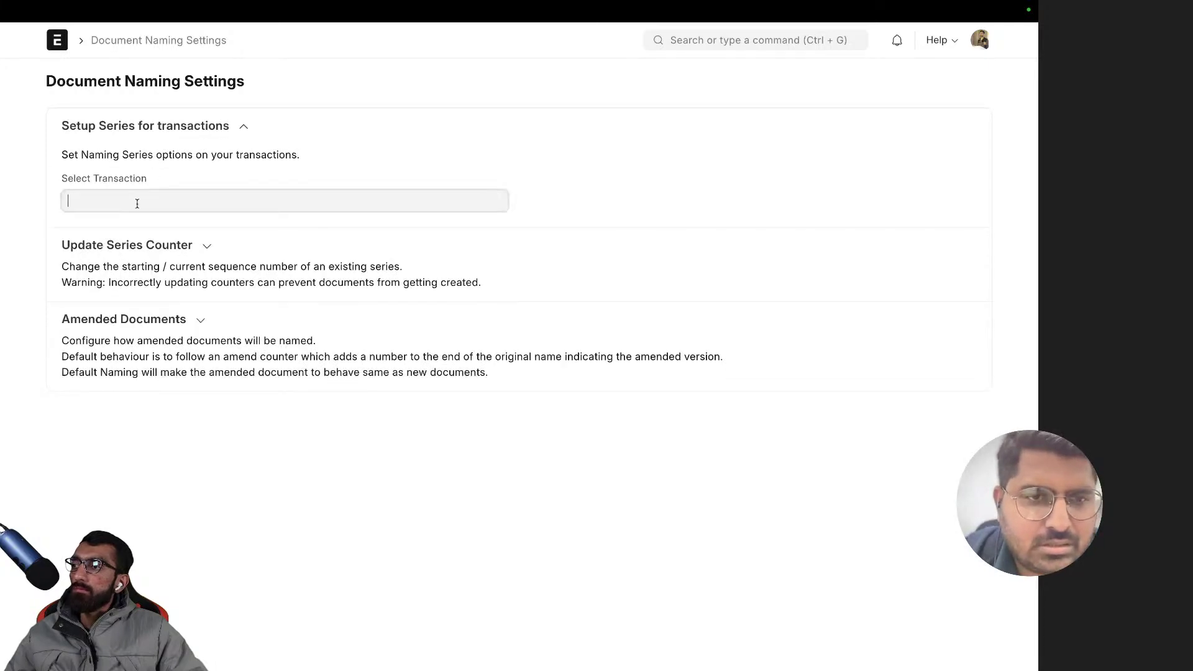
{"action": "type", "text": "acc"}
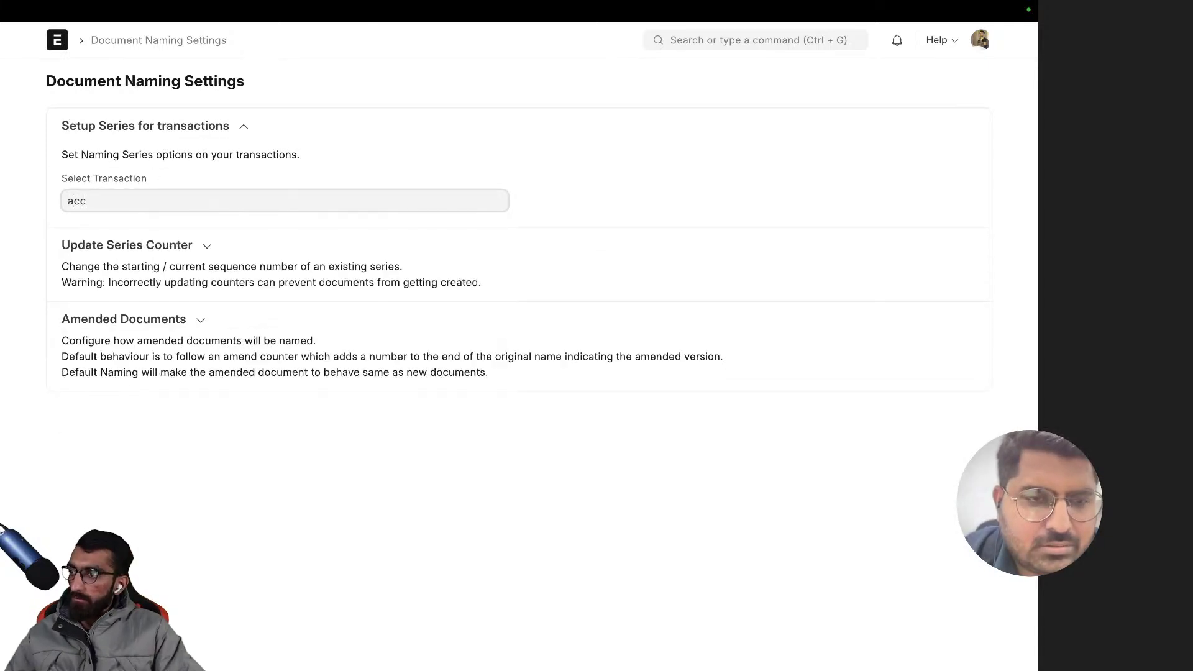
{"action": "key", "text": "BackSpace"}
{"action": "key", "text": "BackSpace"}
{"action": "key", "text": "BackSpace"}
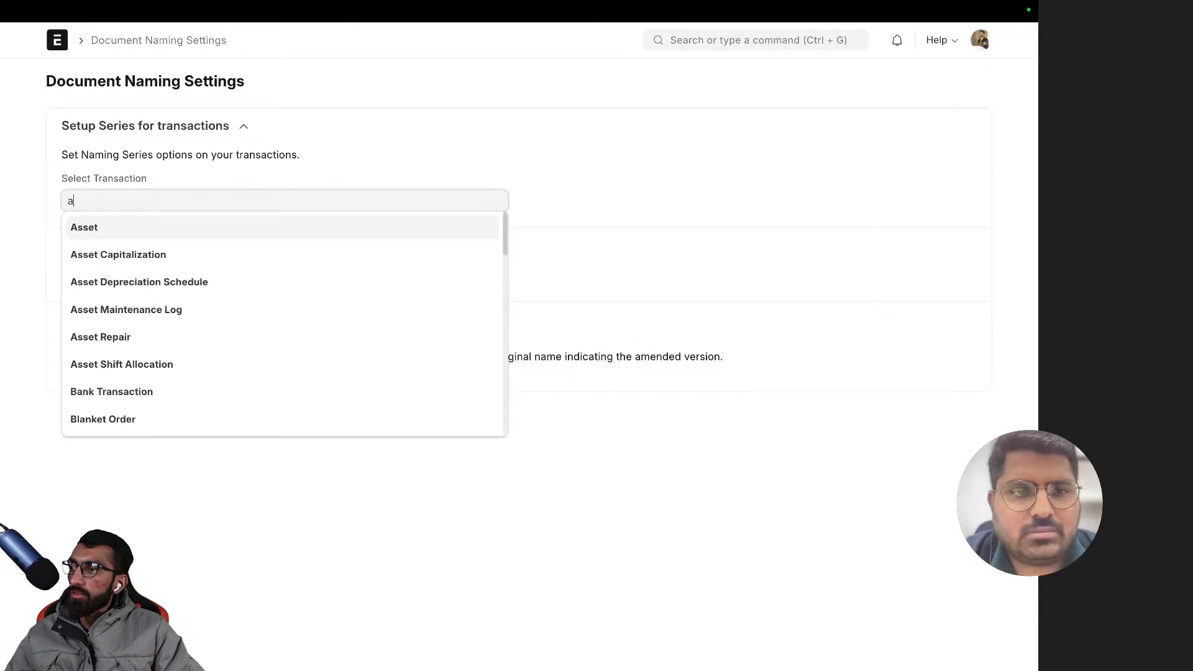
{"action": "scroll", "coordinate": [106, 342], "scroll_direction": "down", "scroll_amount": 15}
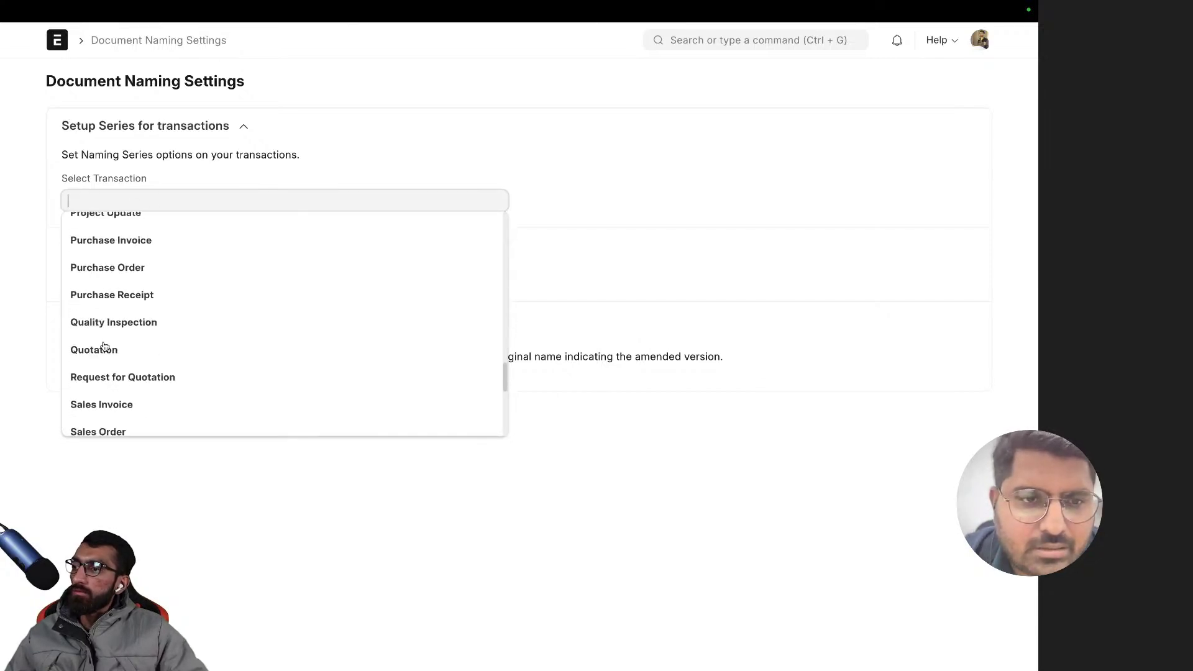
{"action": "left_click", "coordinate": [446, 143]}
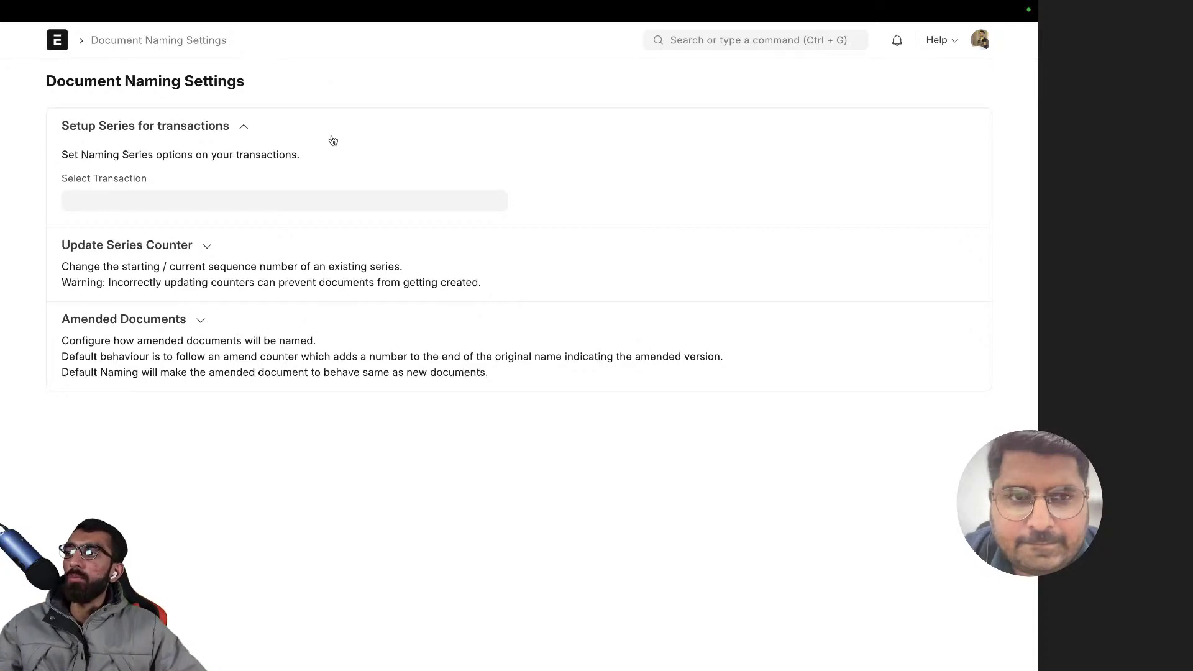
{"action": "scroll", "coordinate": [407, 101], "scroll_direction": "left", "scroll_amount": 5}
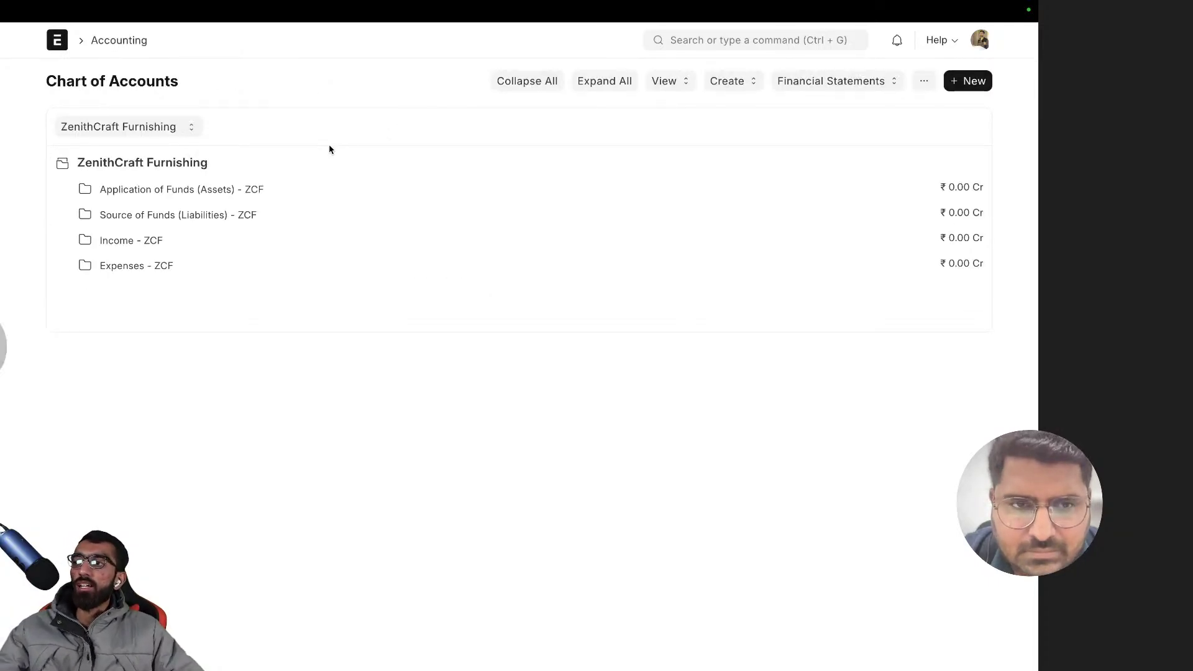
- Search 'account' and open the Application of Funds (Assets) account record
{"action": "left_click", "coordinate": [713, 40]}
{"action": "type", "text": "a"}
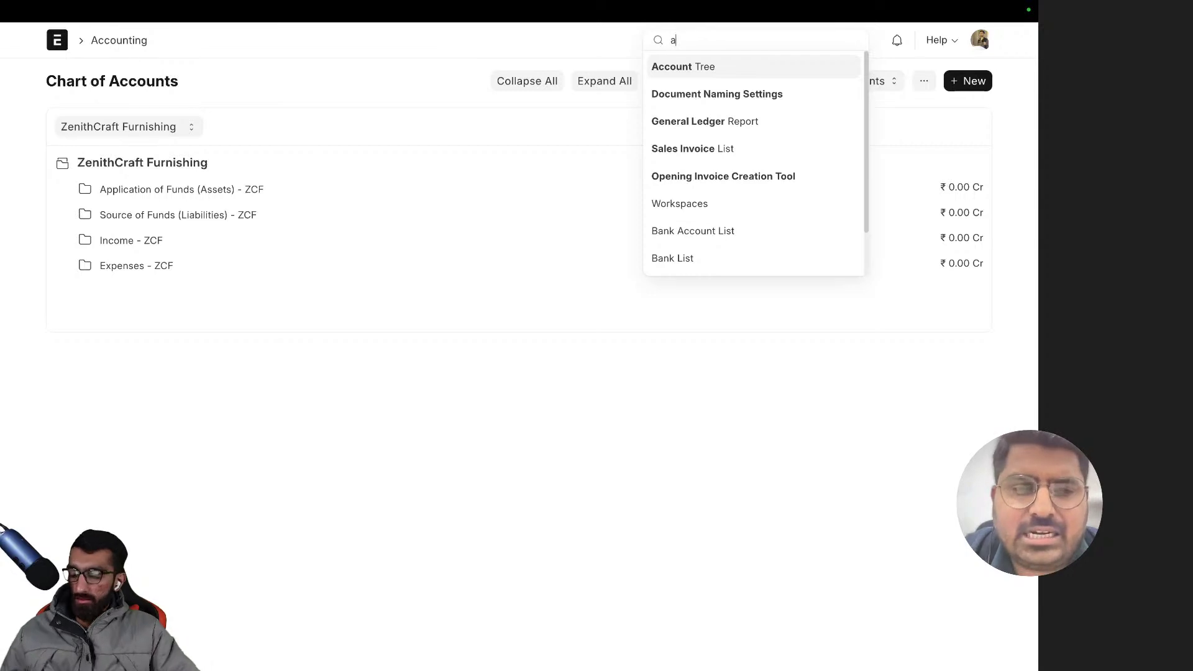
{"action": "type", "text": "ccount"}
{"action": "key", "text": "Return"}
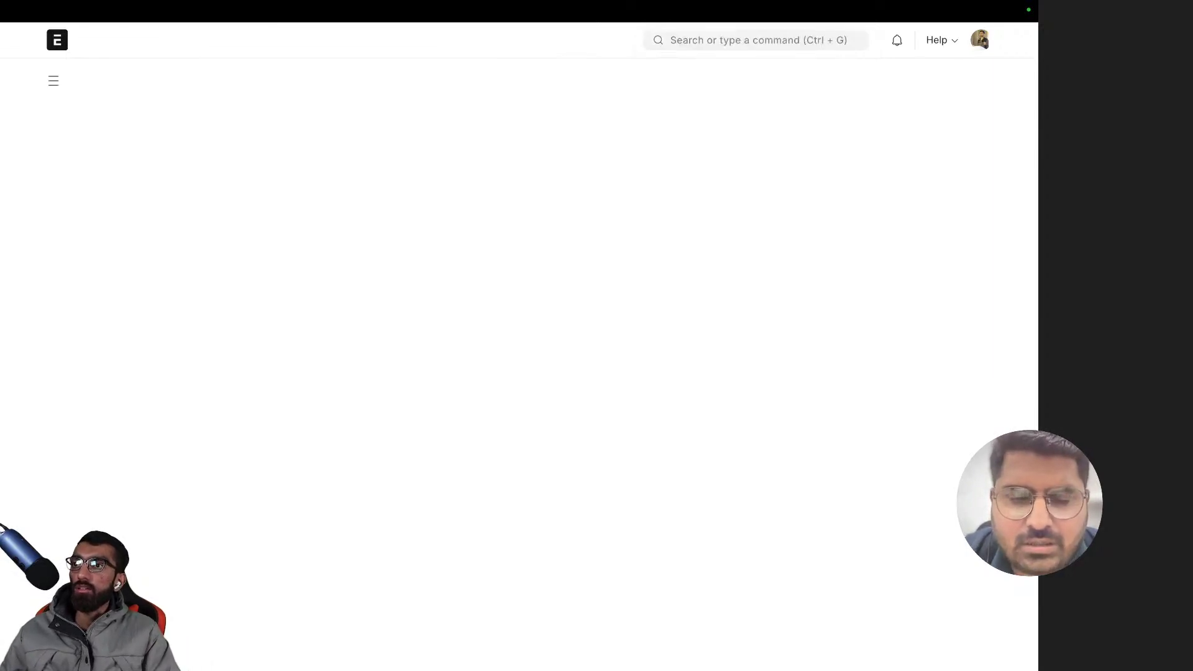
{"action": "left_click", "coordinate": [353, 234]}
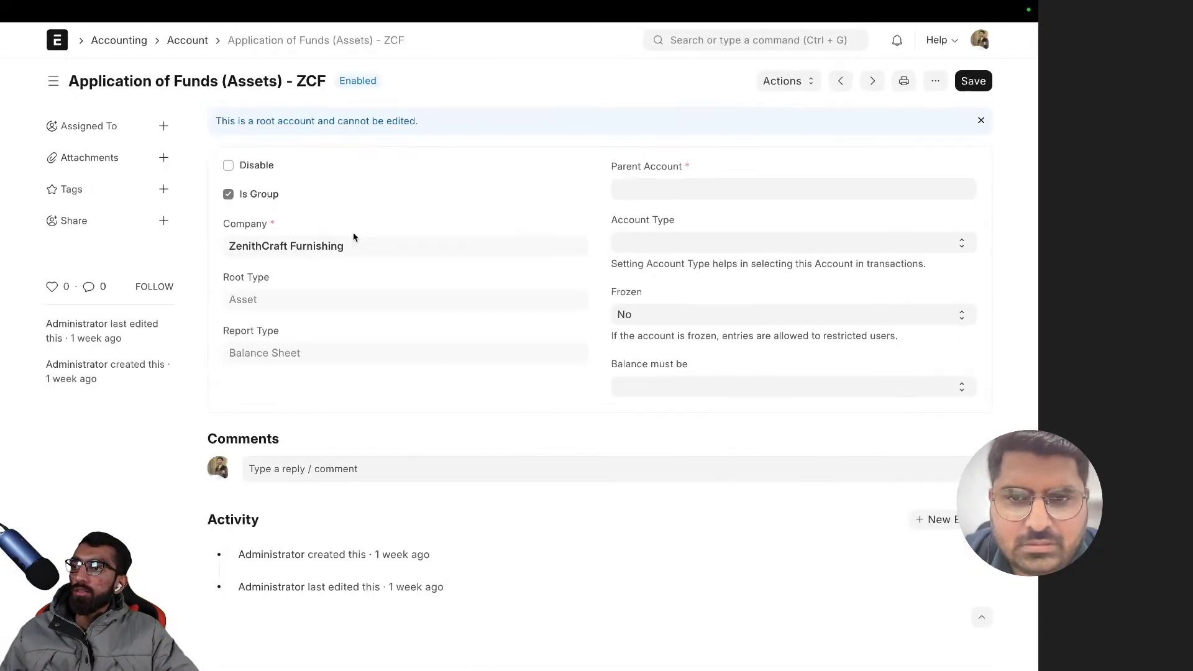
- Check Update Account Name / Number shows no account number, close it, and open the Account list
{"action": "left_click", "coordinate": [785, 85]}
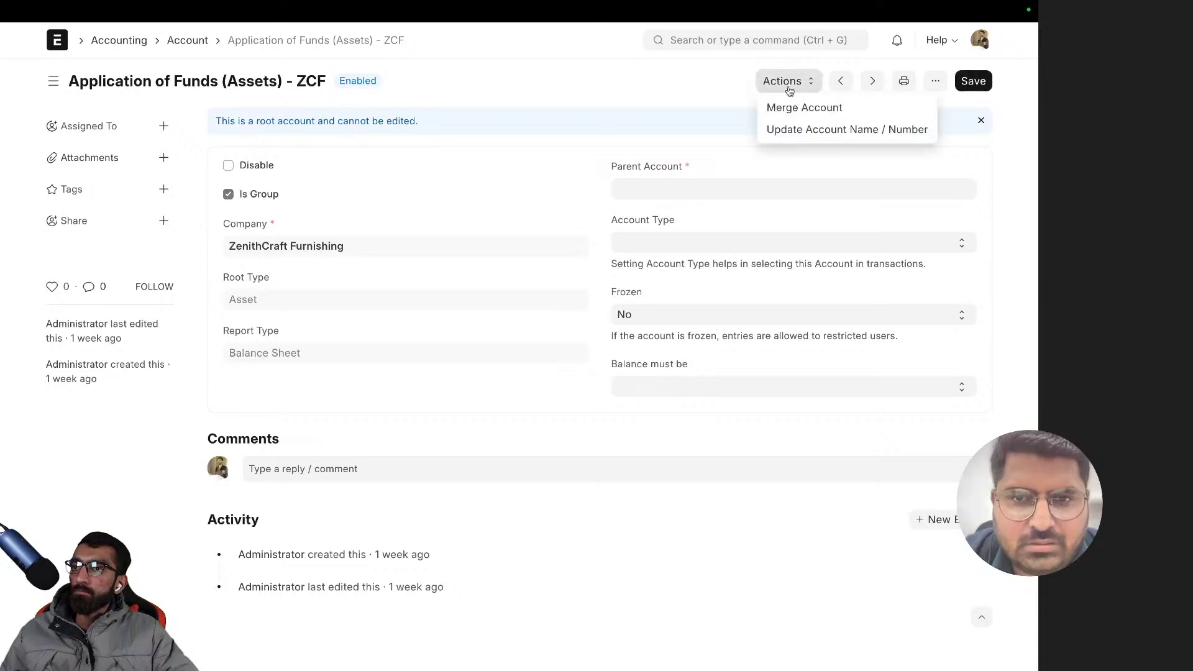
{"action": "left_click", "coordinate": [858, 128]}
{"action": "left_click", "coordinate": [326, 188]}
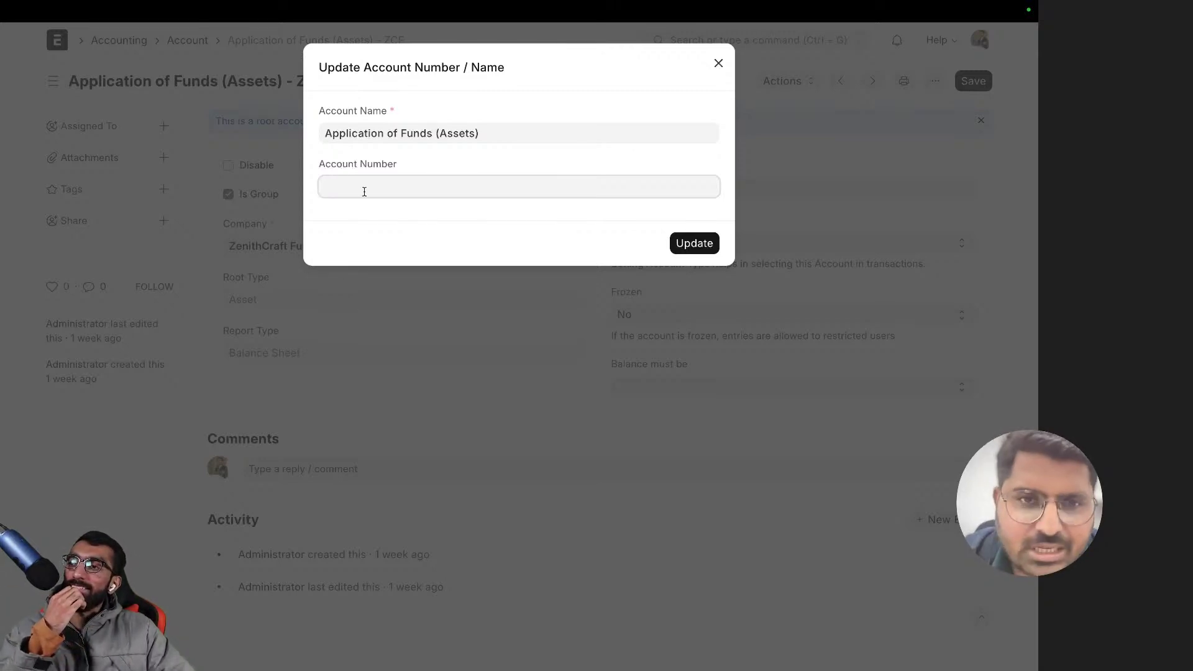
{"action": "triple_click", "coordinate": [385, 165]}
{"action": "left_click", "coordinate": [398, 160]}
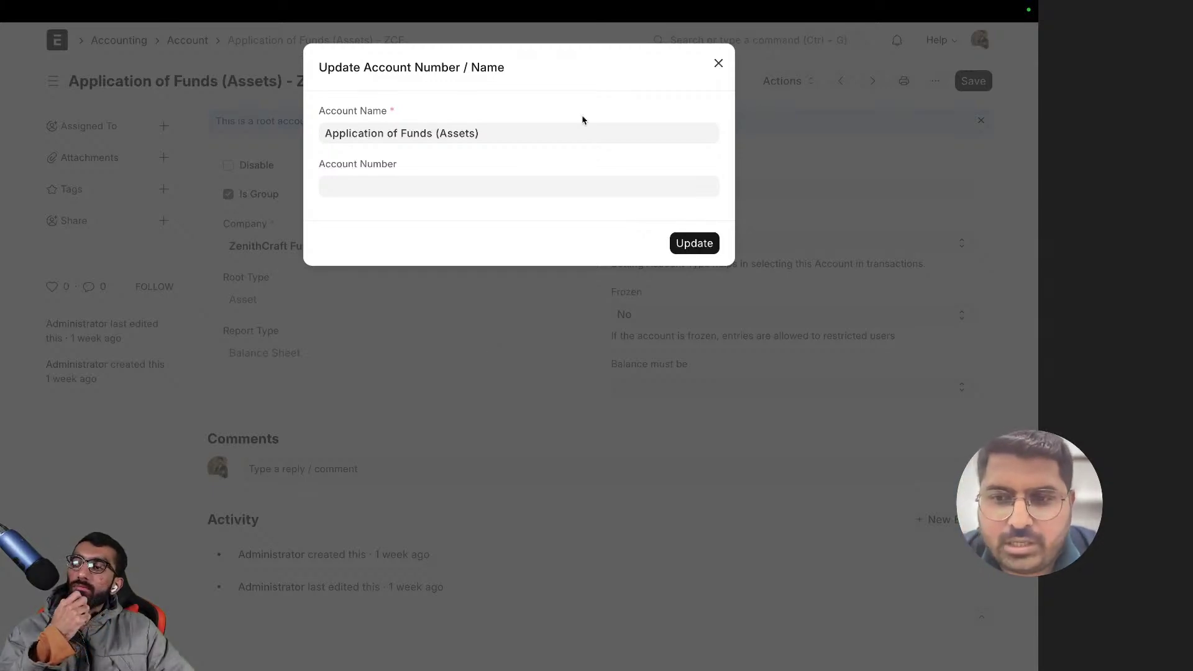
{"action": "left_click", "coordinate": [620, 352]}
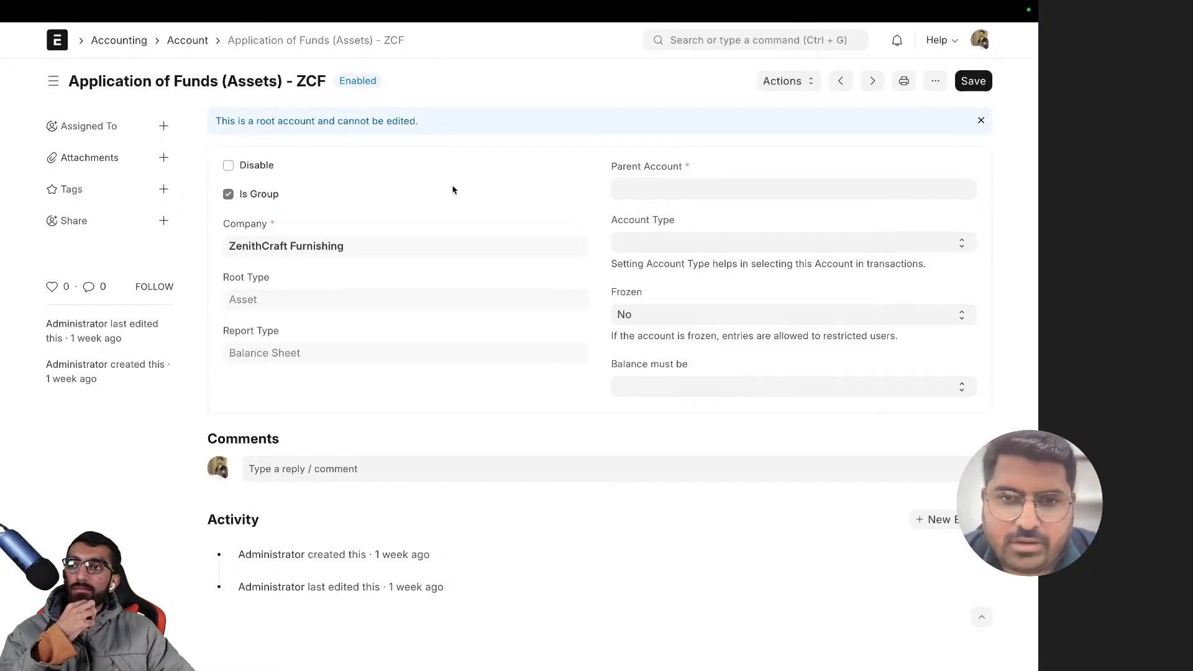
{"action": "left_click", "coordinate": [187, 41]}
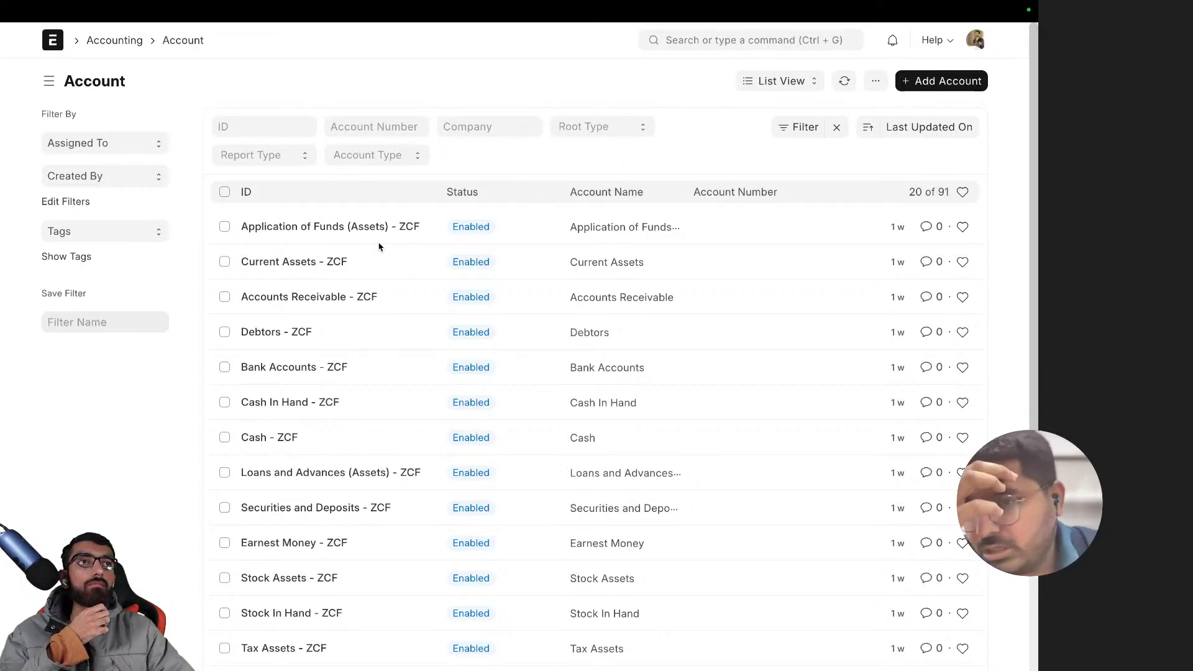
- Open the Chart of Accounts Importer via a 'chart of acc' search
{"action": "left_click", "coordinate": [726, 39]}
{"action": "type", "text": "chart of"}
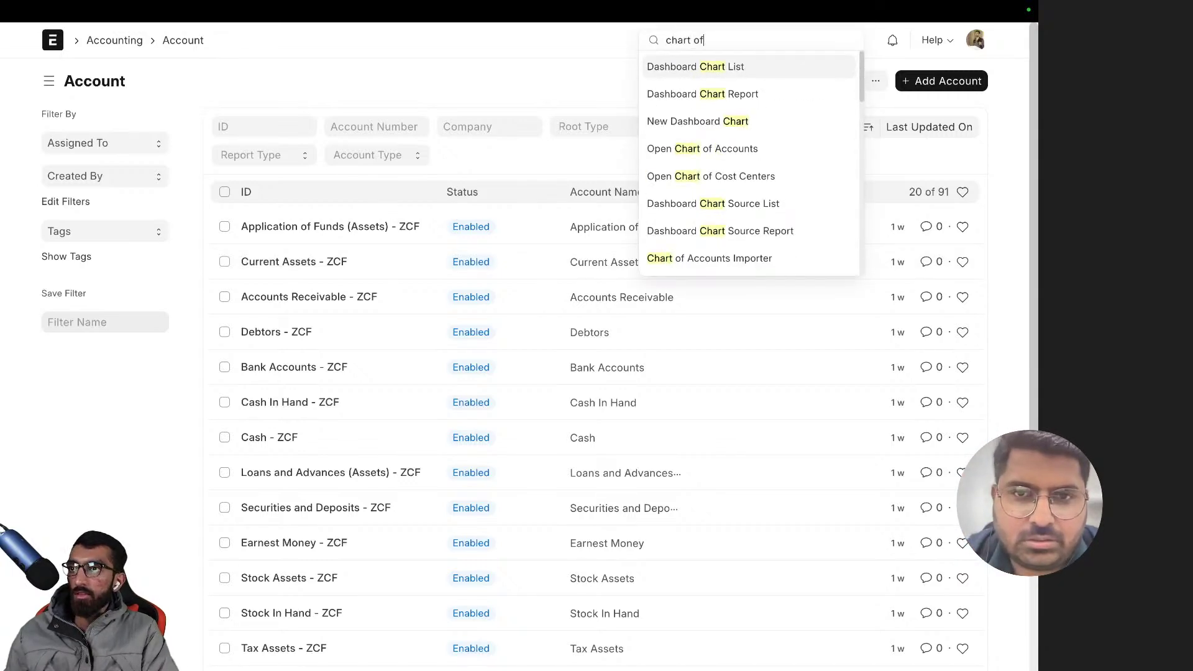
{"action": "type", "text": " acc"}
{"action": "key", "text": "Down"}
{"action": "key", "text": "Return"}
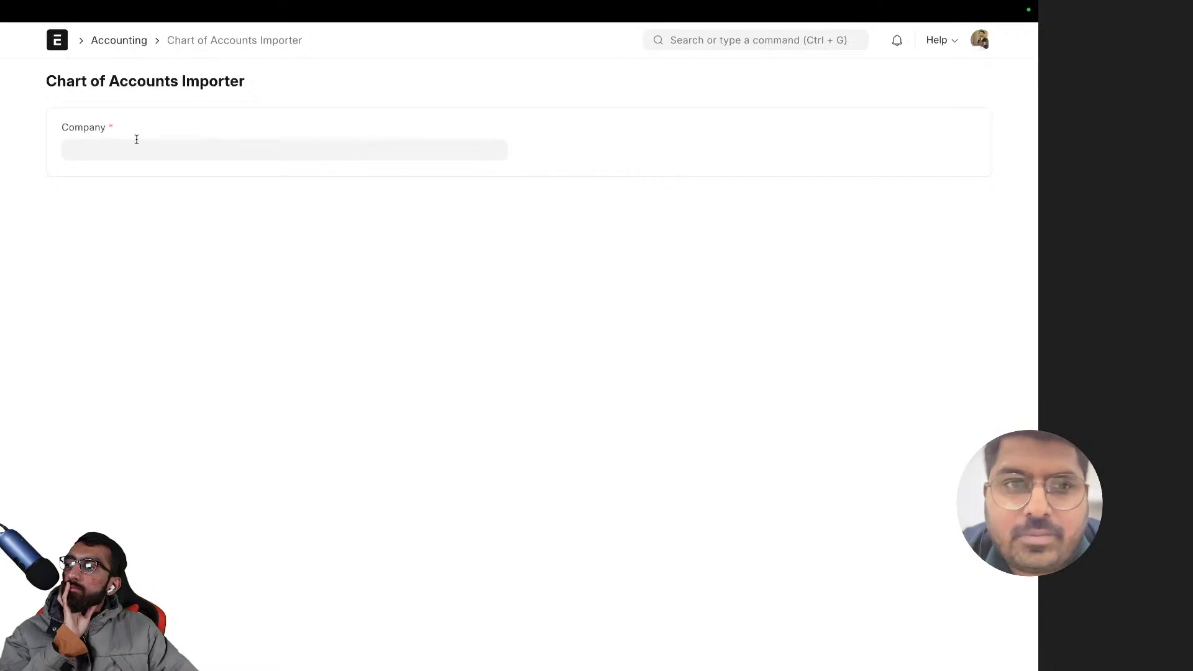
- Try ZenithCraft Furnishing as Company twice; it's refused because transactions already exist
{"action": "left_click", "coordinate": [130, 146]}
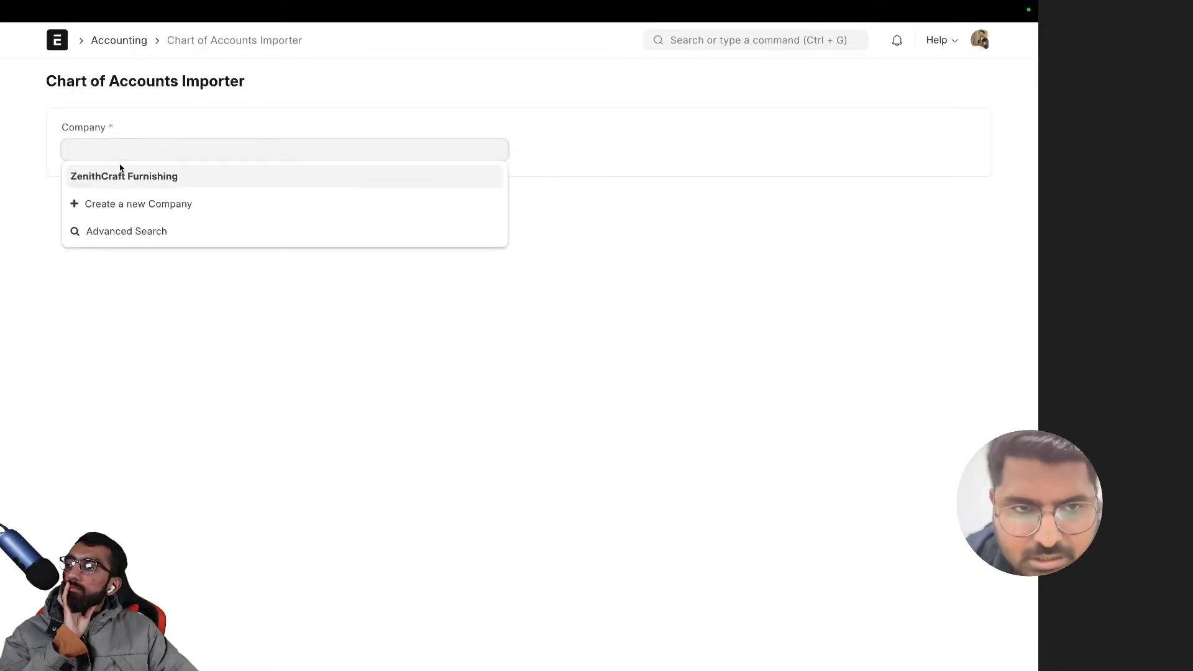
{"action": "left_click", "coordinate": [119, 172]}
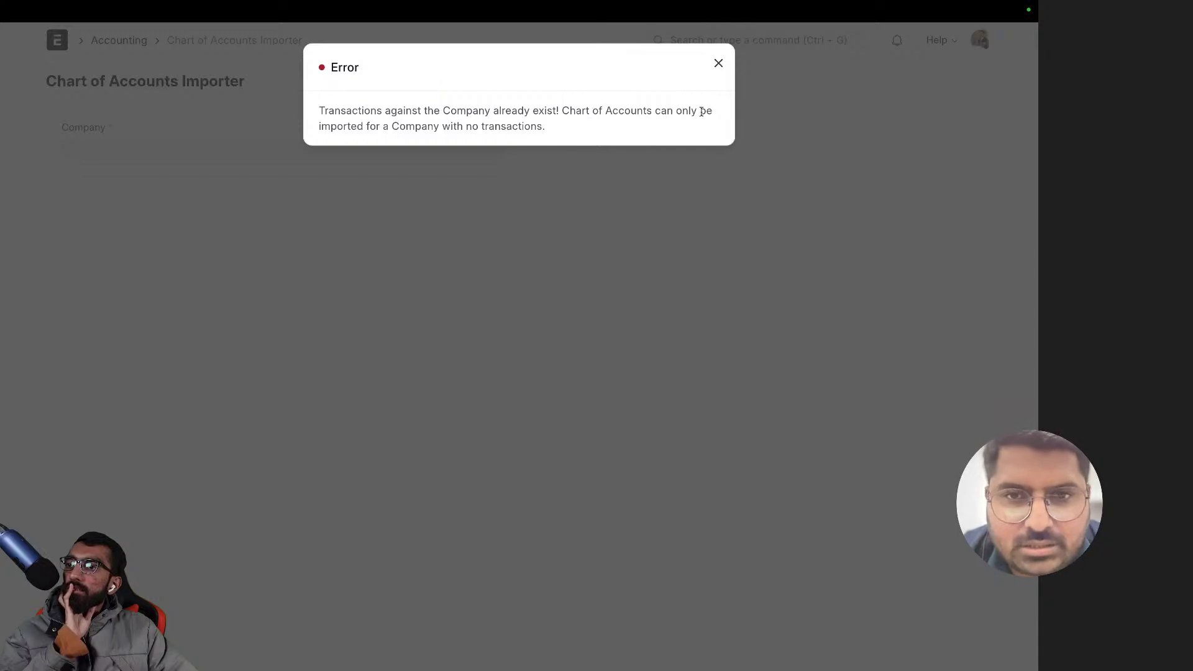
{"action": "left_click_drag", "start_coordinate": [555, 129], "coordinate": [455, 123]}
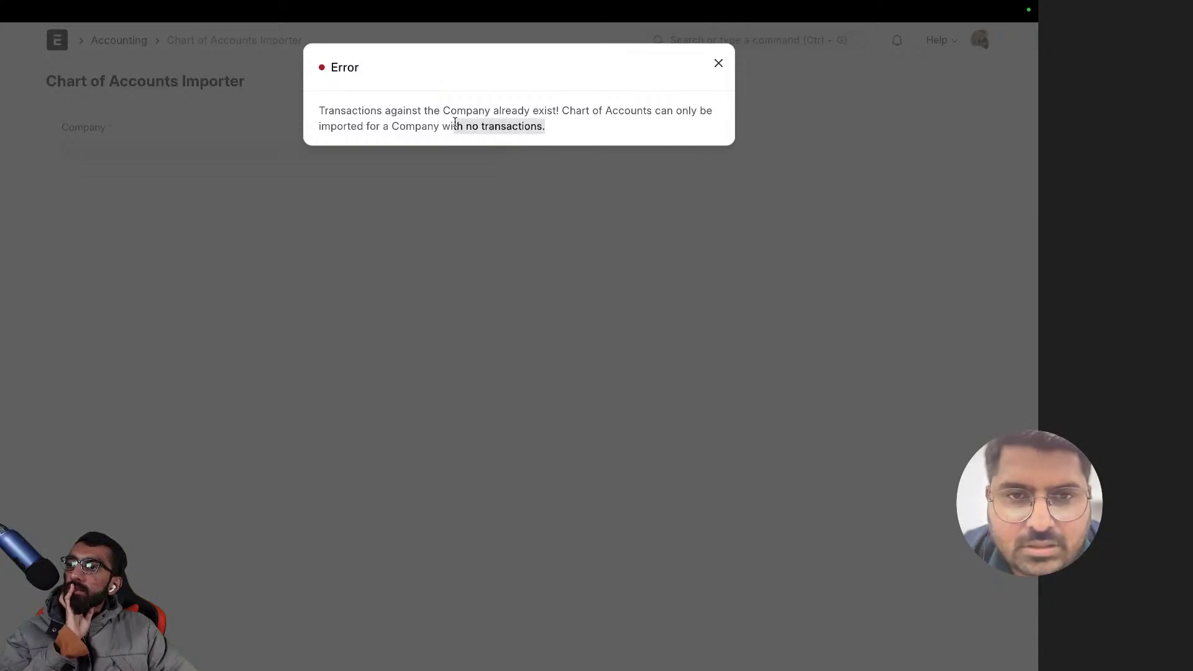
{"action": "left_click", "coordinate": [452, 209]}
{"action": "left_click", "coordinate": [157, 151]}
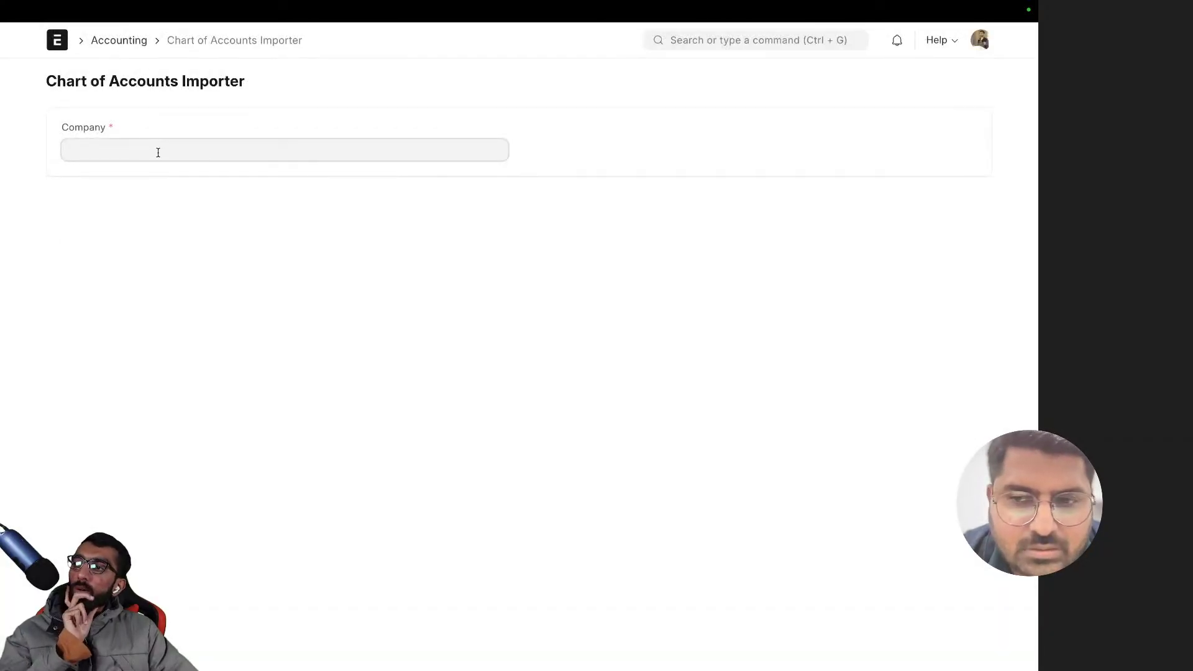
{"action": "left_click", "coordinate": [163, 171]}
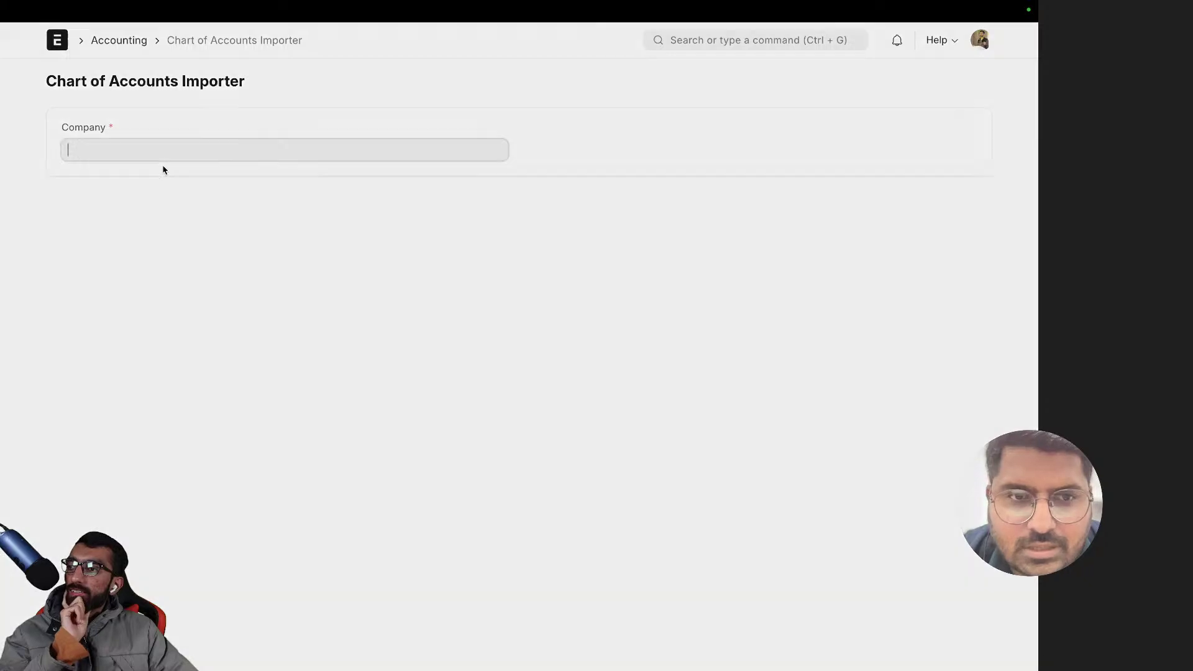
{"action": "left_click", "coordinate": [163, 168]}
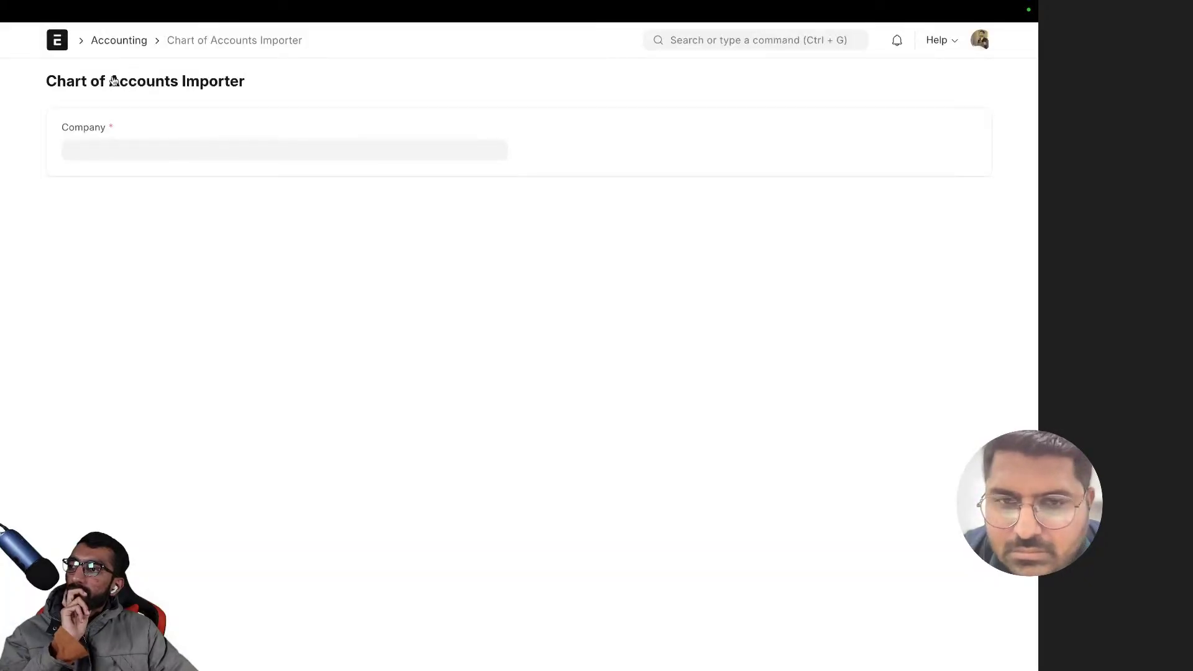
{"action": "left_click", "coordinate": [715, 40]}
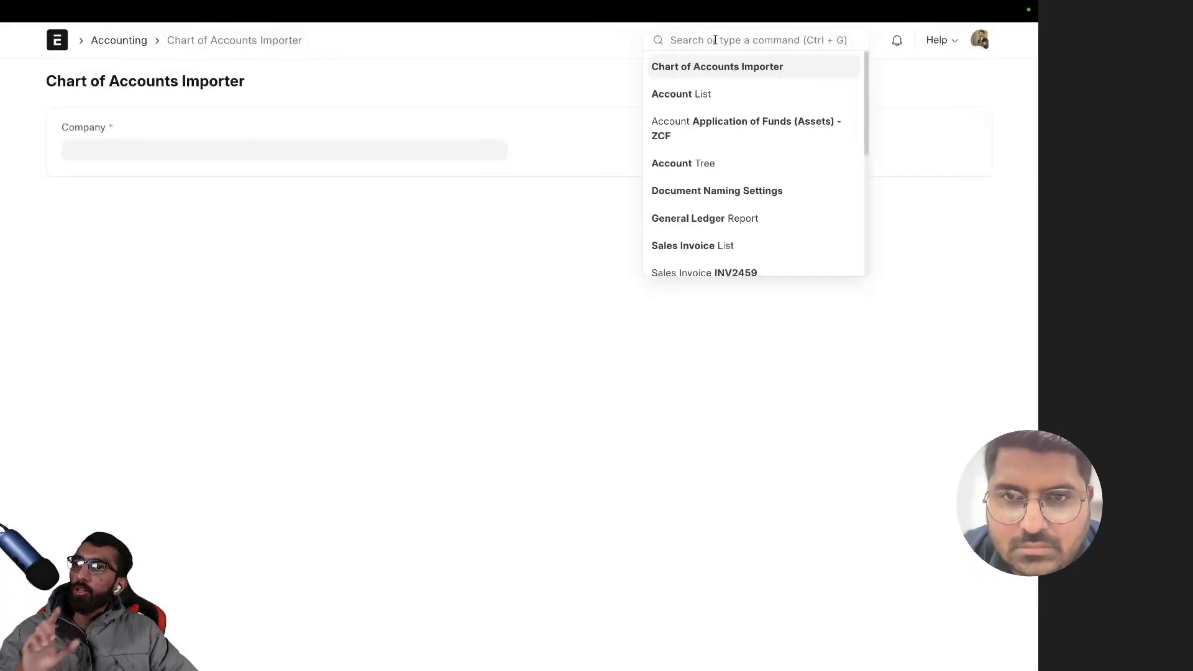
- Open the ZenithCraft Furnishing company record and choose Manage > Delete Transactions
{"action": "type", "text": "compa"}
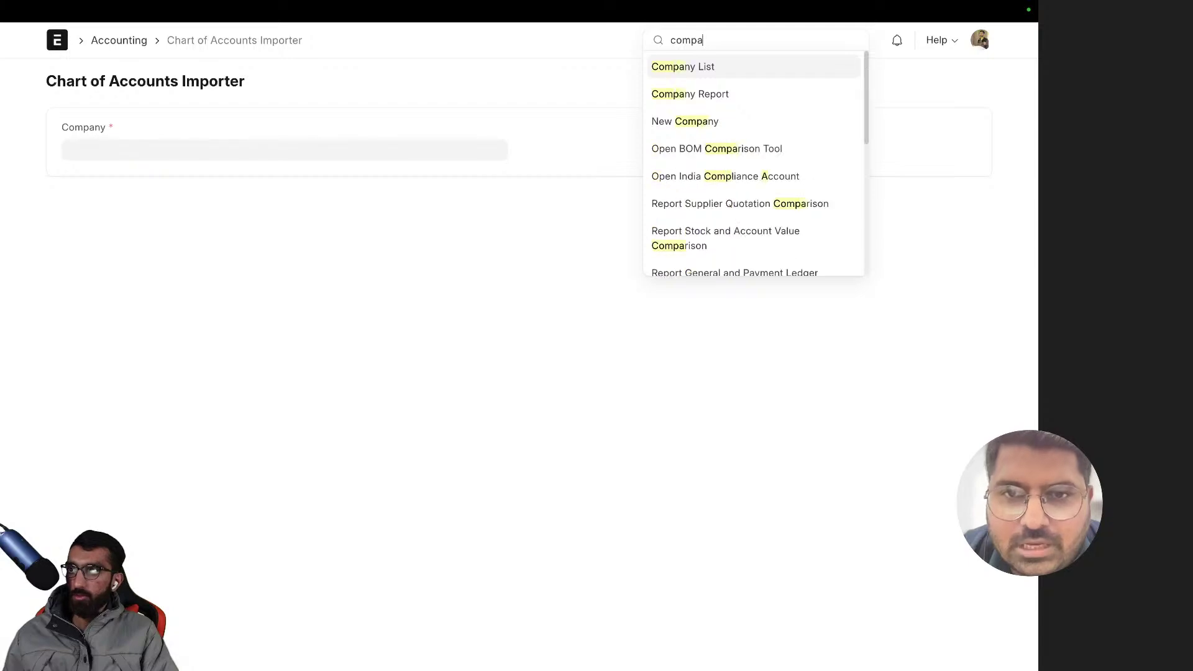
{"action": "key", "text": "Return"}
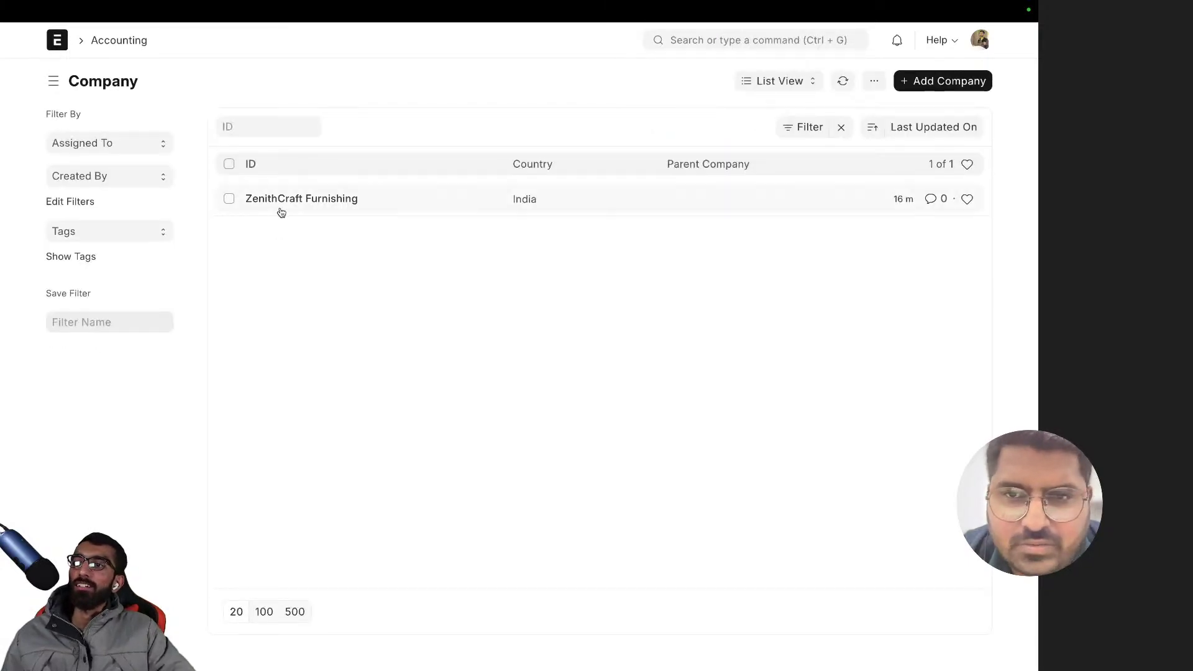
{"action": "left_click", "coordinate": [277, 199]}
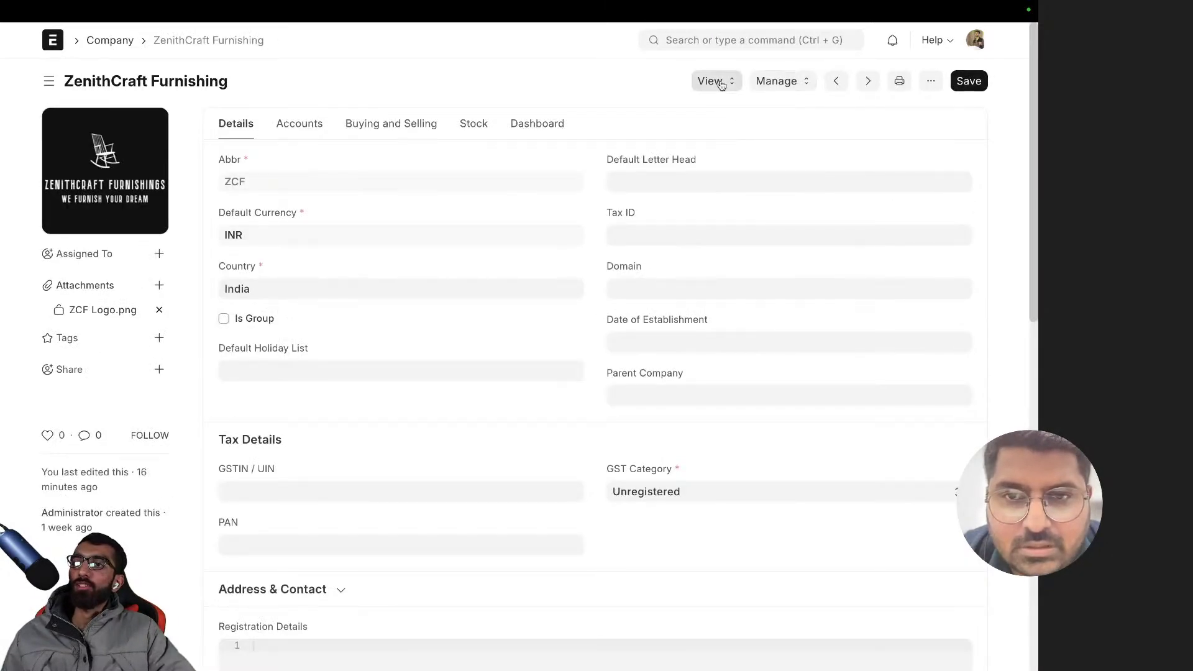
{"action": "left_click", "coordinate": [712, 81]}
{"action": "left_click", "coordinate": [775, 81]}
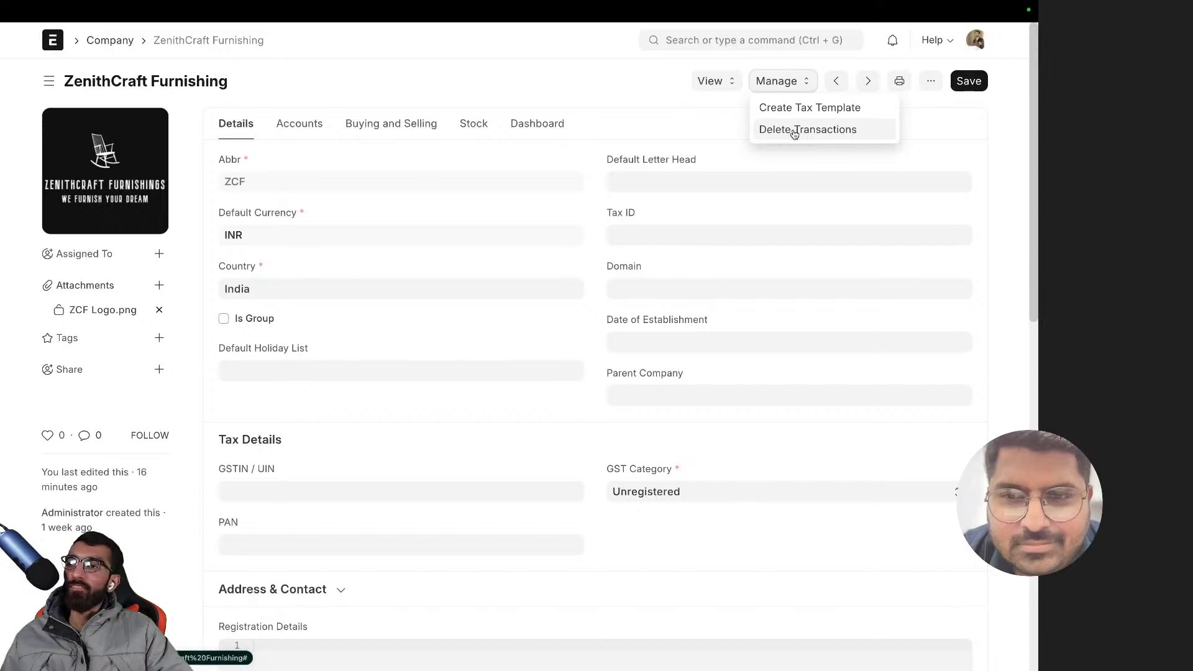
{"action": "left_click", "coordinate": [794, 133]}
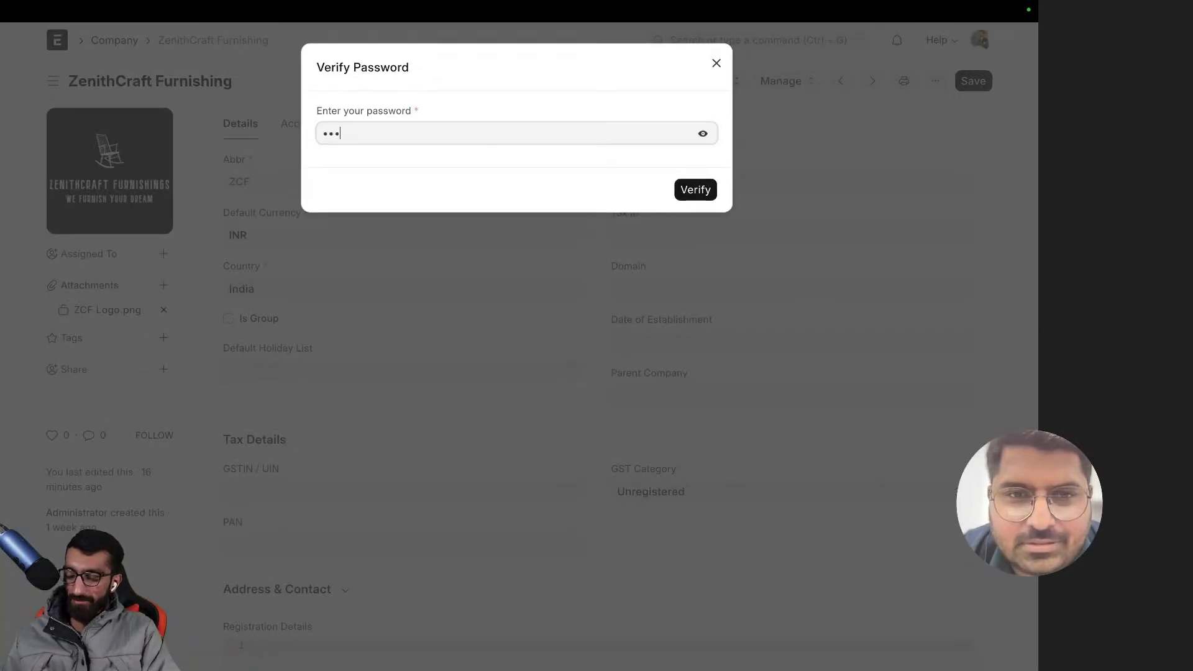
- Verify the account password to proceed with the deletion
{"action": "type", "text": "•••••••"}
{"action": "key", "text": "Return"}
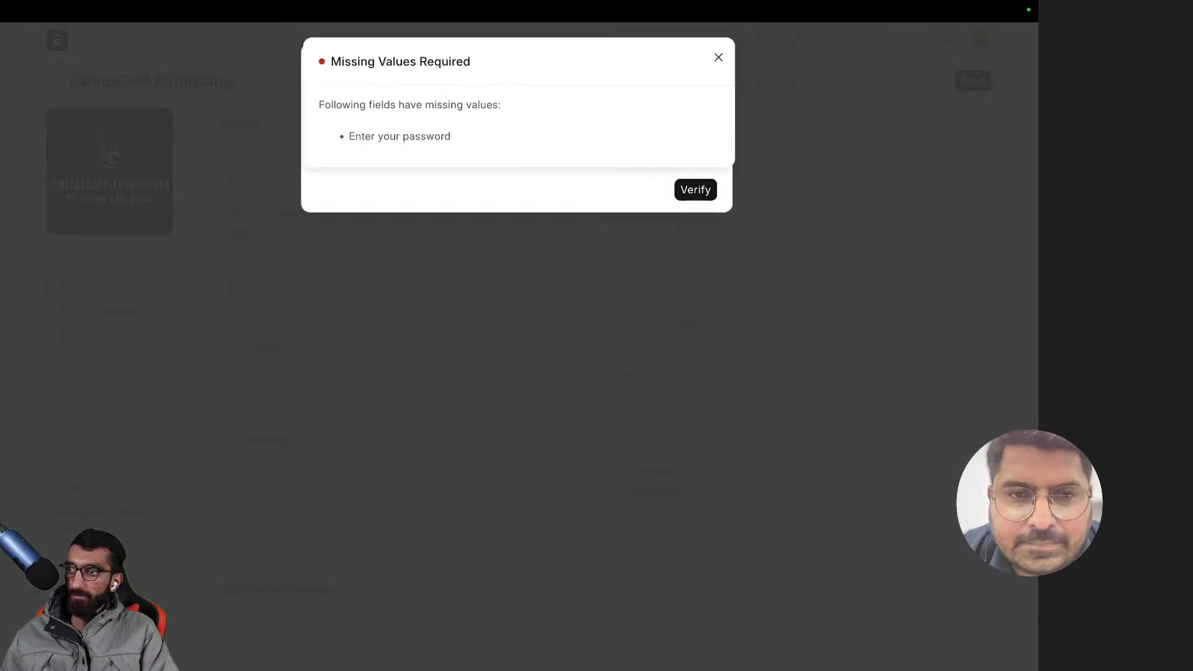
{"action": "left_click", "coordinate": [423, 200]}
{"action": "left_click", "coordinate": [405, 127]}
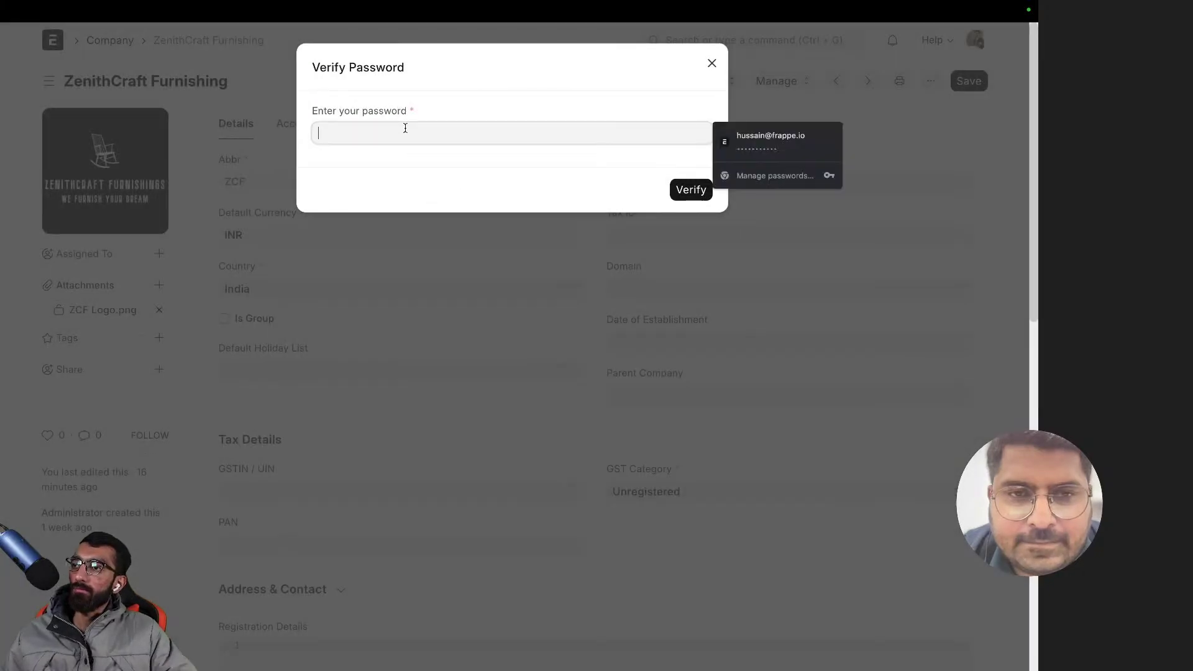
{"action": "left_click", "coordinate": [770, 147]}
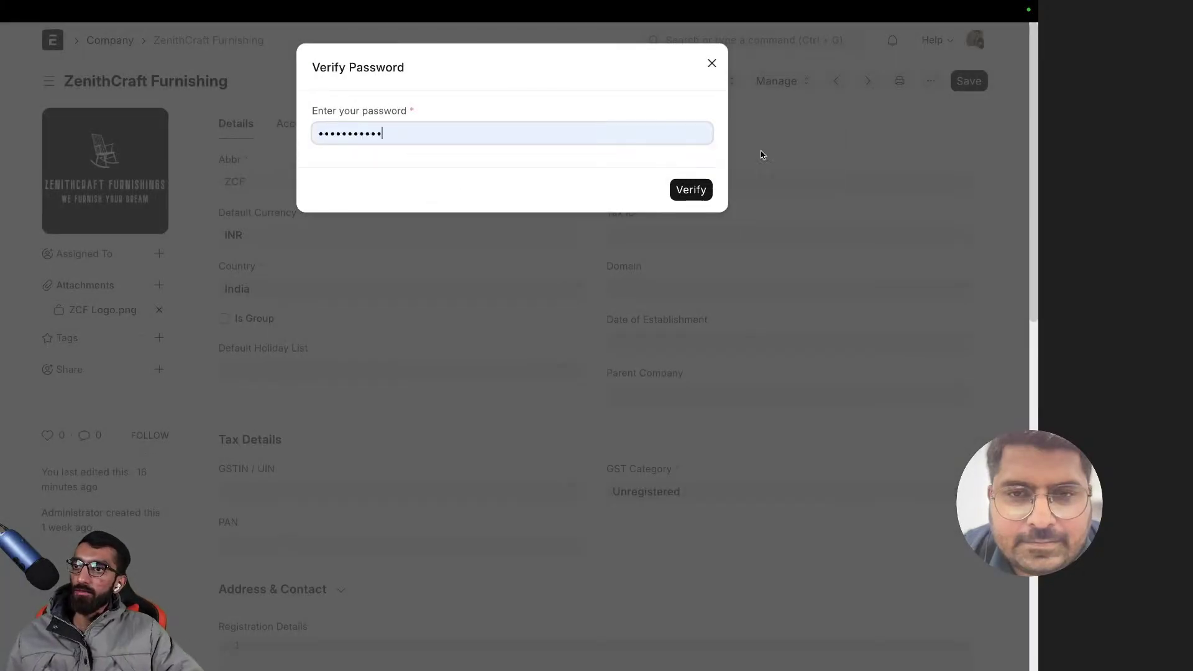
{"action": "left_click", "coordinate": [686, 190]}
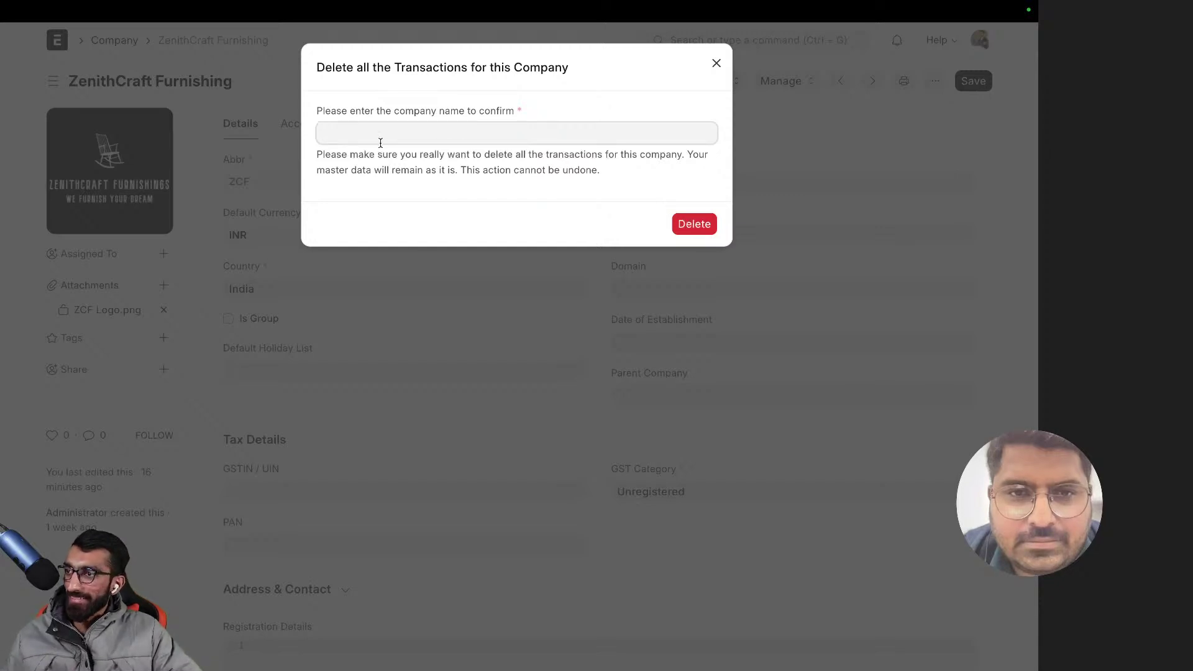
- Confirm by typing 'ZenithCraft Furnishing' and delete all the company's transactions
{"action": "type", "text": "Ze"}
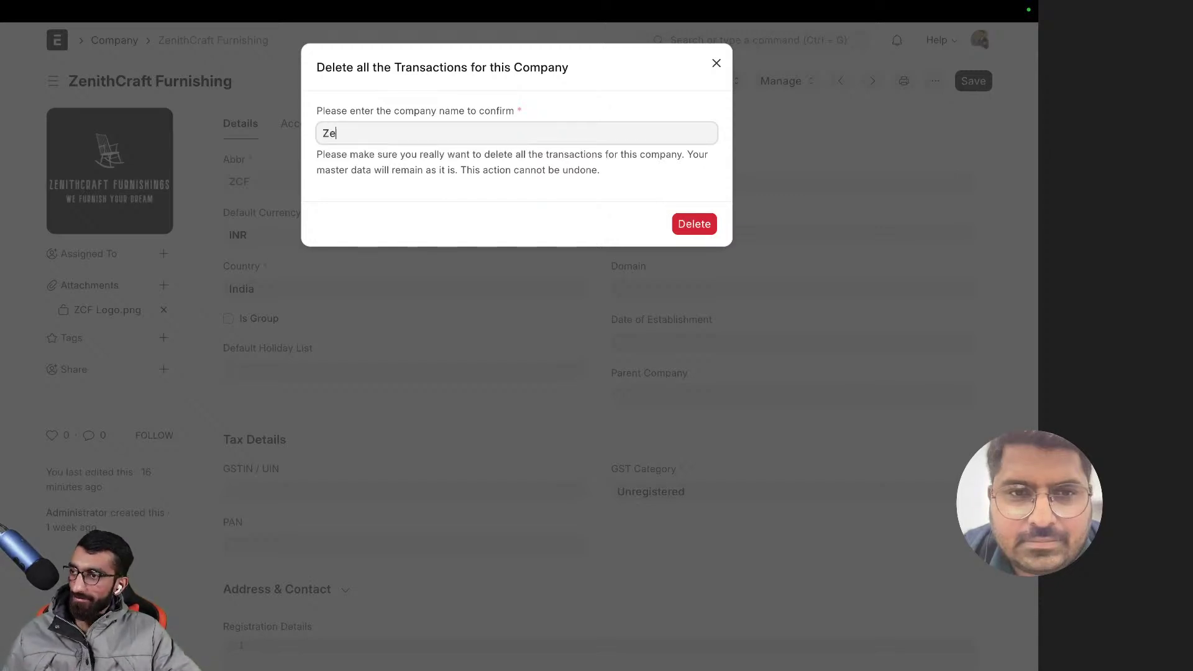
{"action": "type", "text": "nith"}
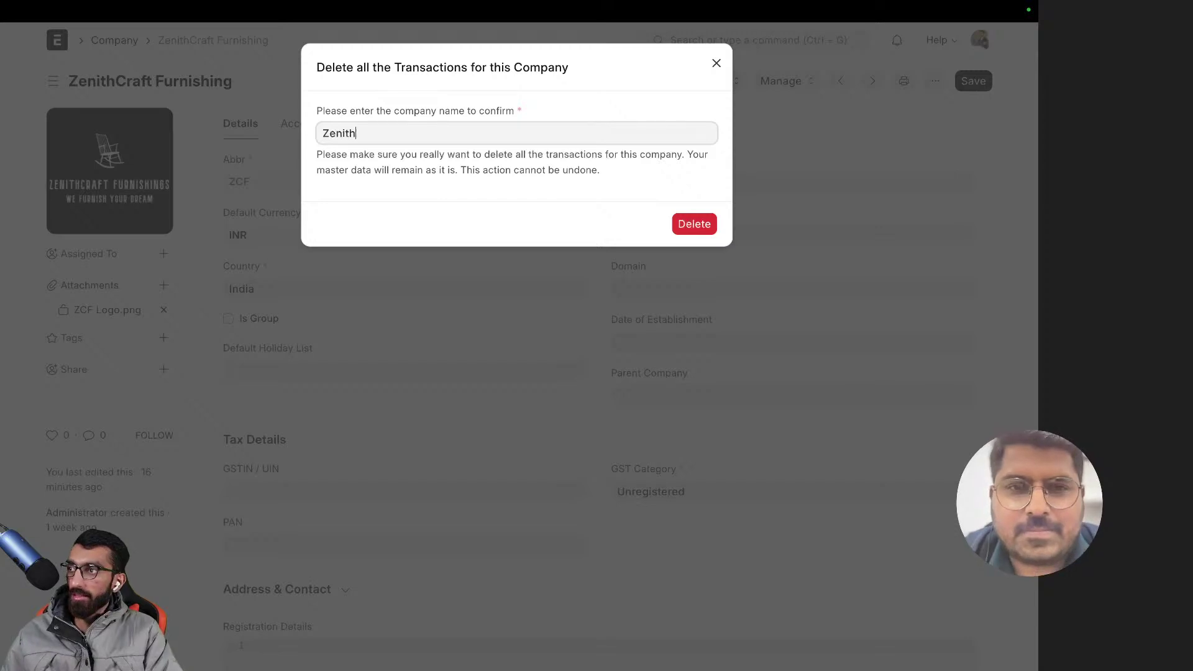
{"action": "type", "text": "Craft"}
{"action": "key", "text": "BackSpace"}
{"action": "key", "text": "BackSpace"}
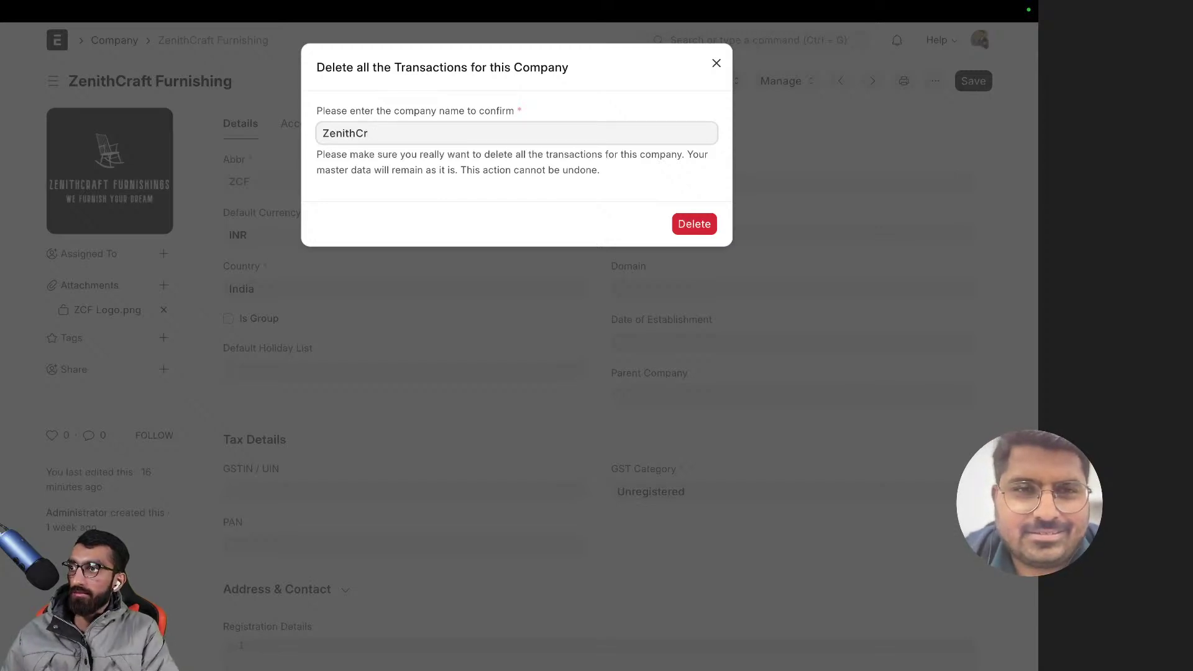
{"action": "type", "text": "aft"}
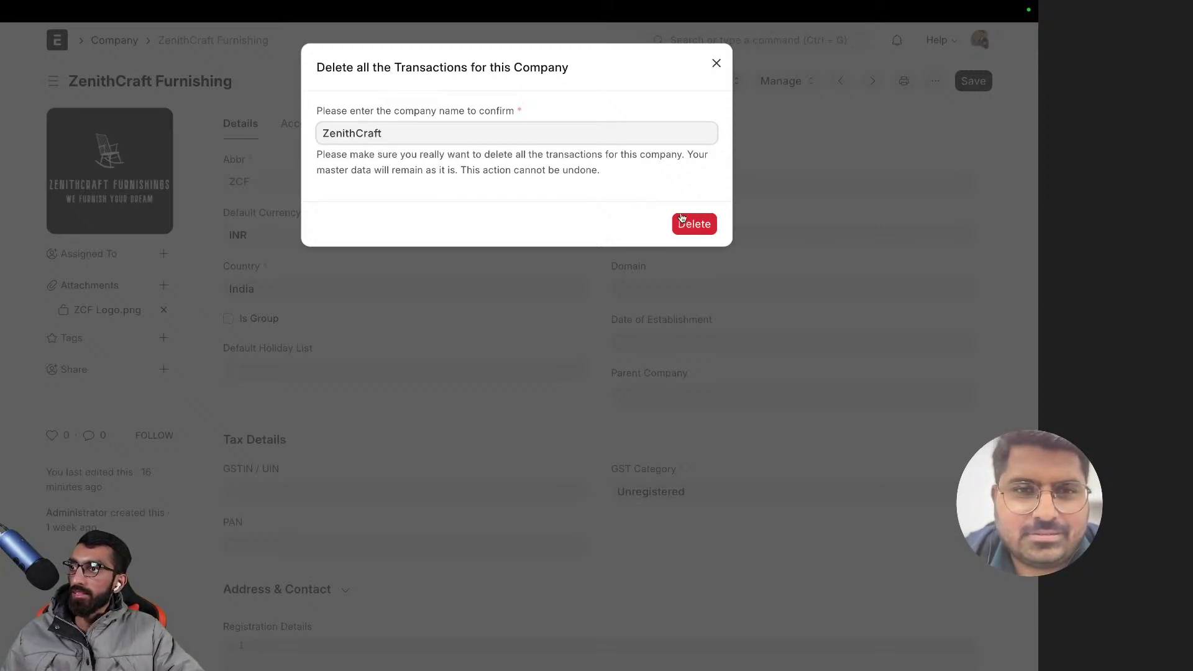
{"action": "type", "text": " Fur"}
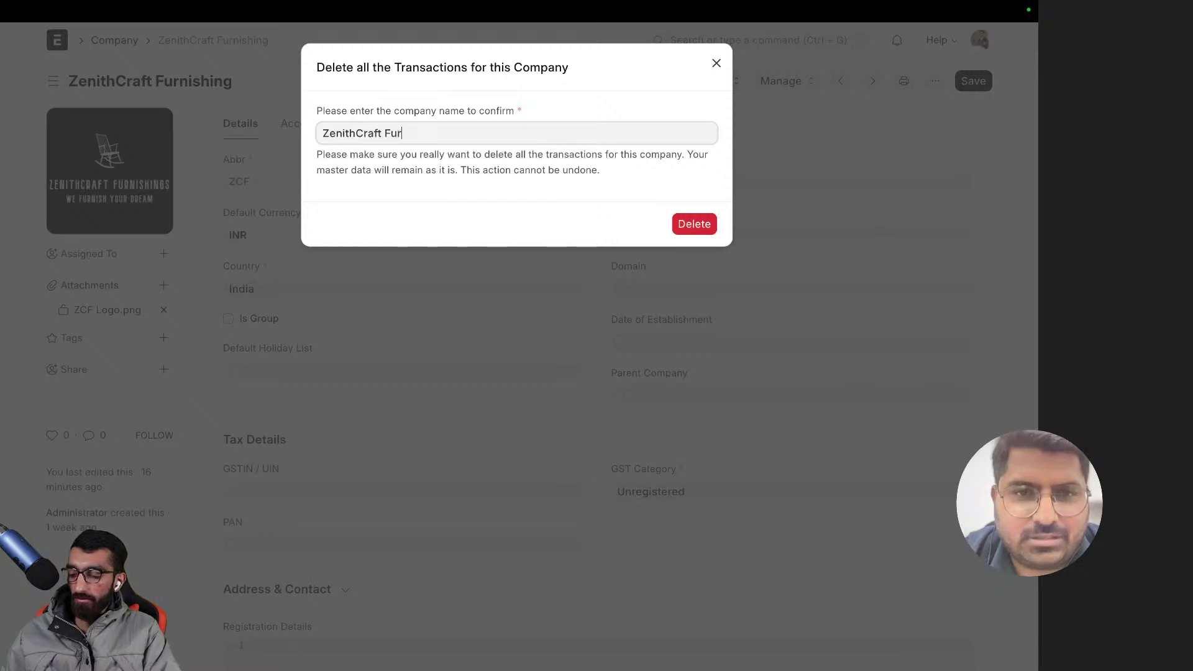
{"action": "type", "text": "nishing"}
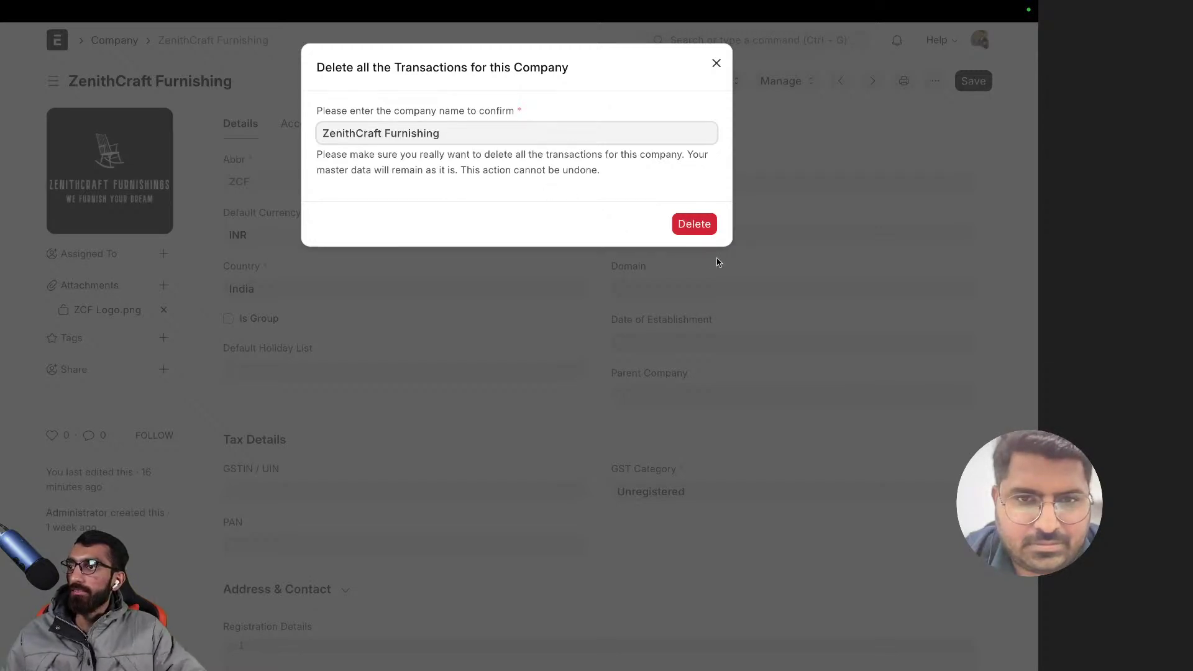
{"action": "left_click", "coordinate": [684, 224]}
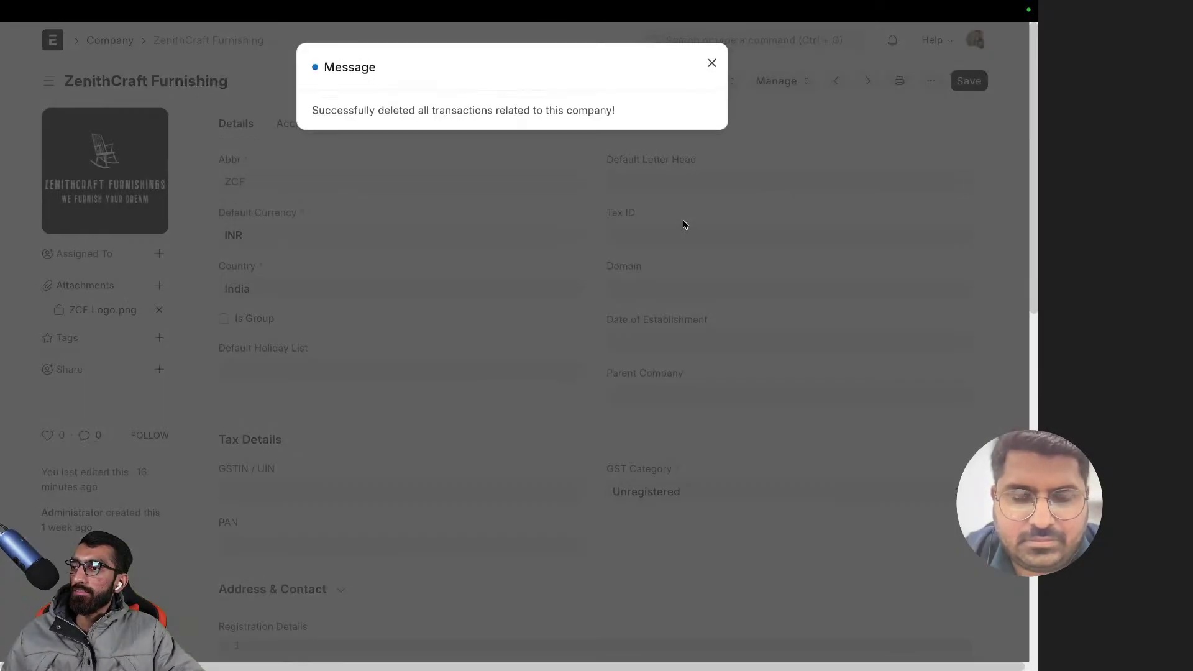
{"action": "left_click", "coordinate": [461, 189]}
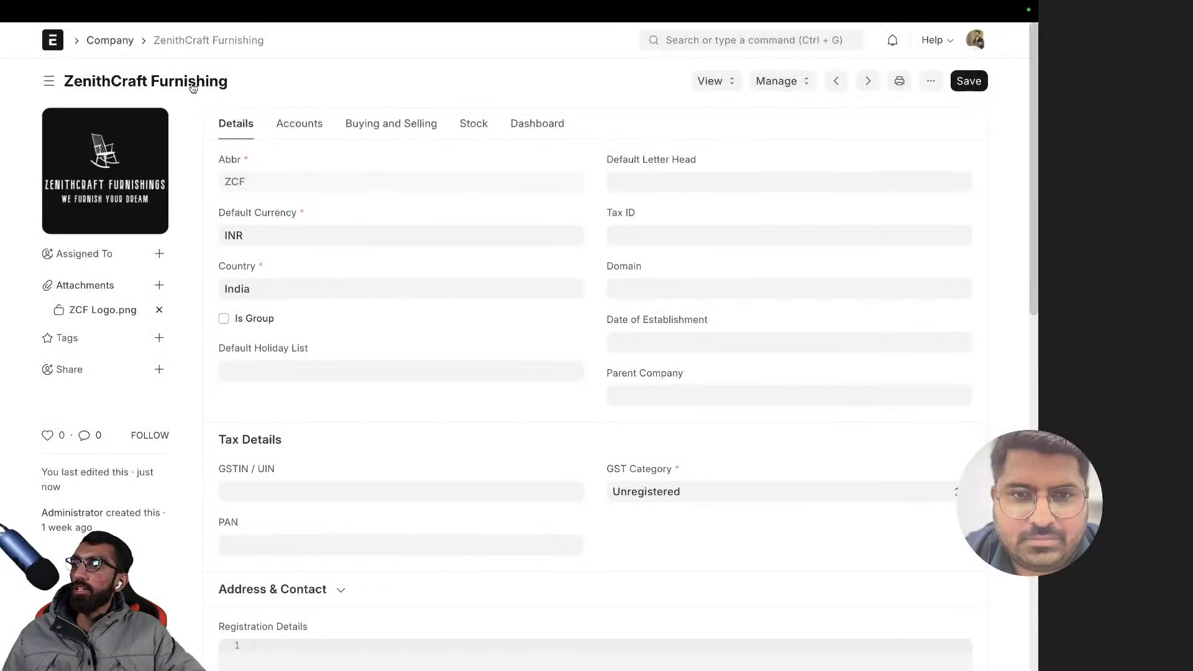
- Go back to the accounts list and switch it to tree view
{"action": "key", "text": "alt+Left"}
{"action": "key", "text": "alt+Left"}
{"action": "key", "text": "alt+Left"}
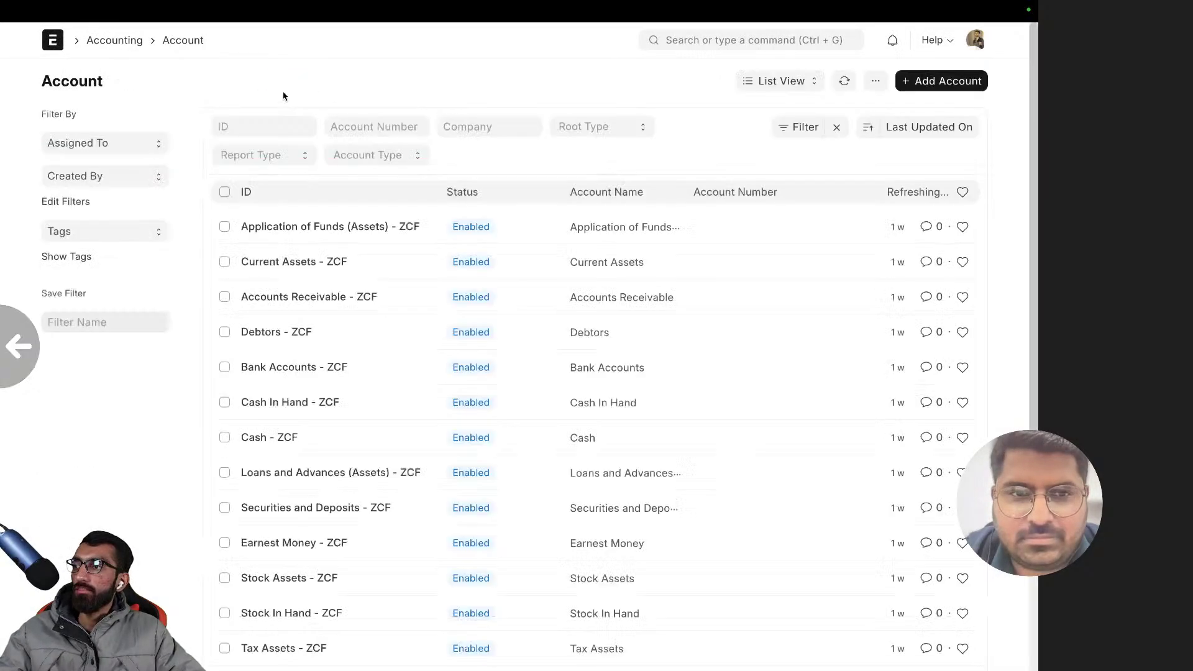
{"action": "left_click", "coordinate": [778, 83]}
{"action": "left_click", "coordinate": [777, 173]}
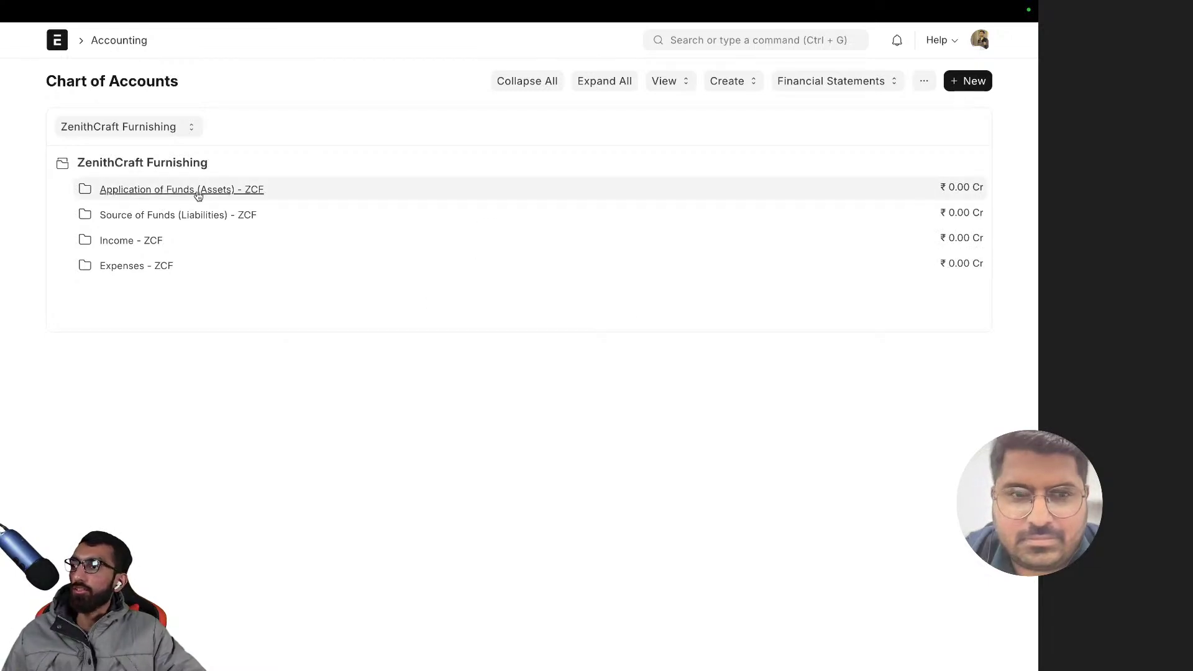
- Open the Chart of Accounts Importer with ZenithCraft Furnishing as the company
{"action": "left_click", "coordinate": [800, 39]}
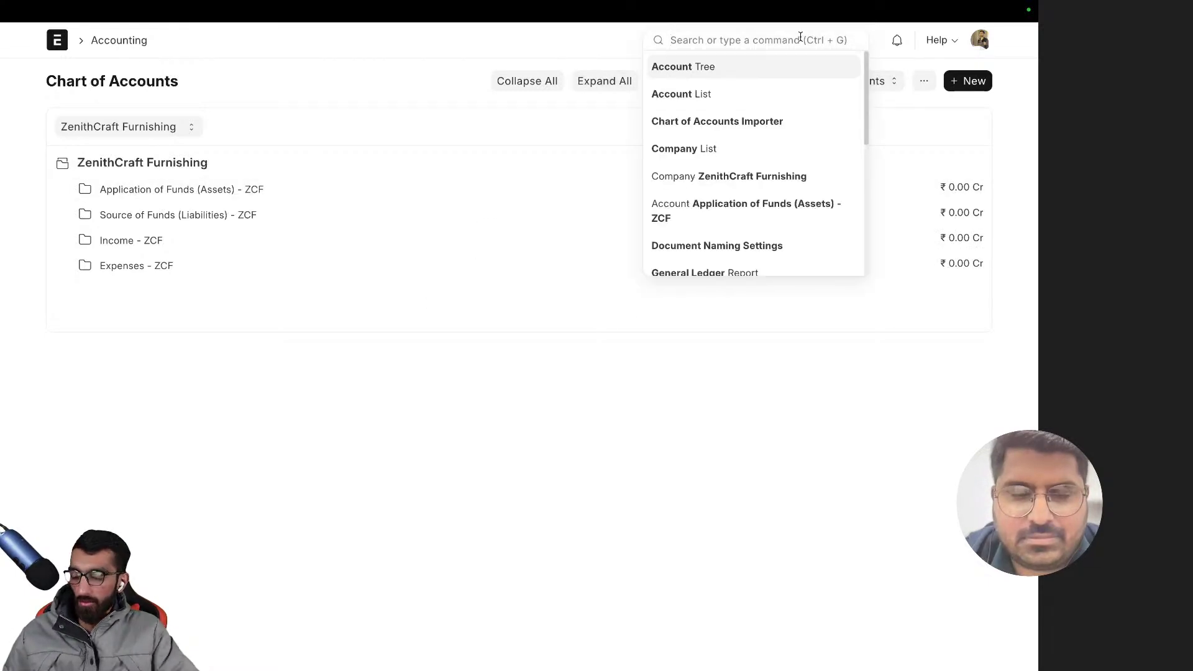
{"action": "type", "text": "chart of acc"}
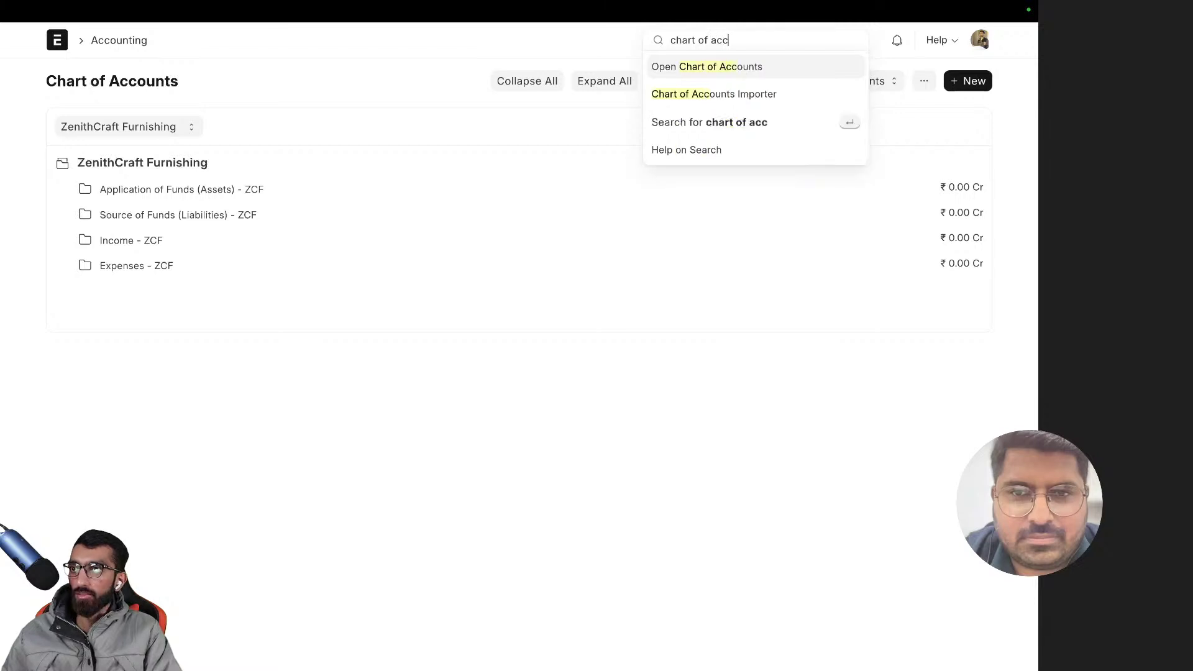
{"action": "key", "text": "Down"}
{"action": "key", "text": "Return"}
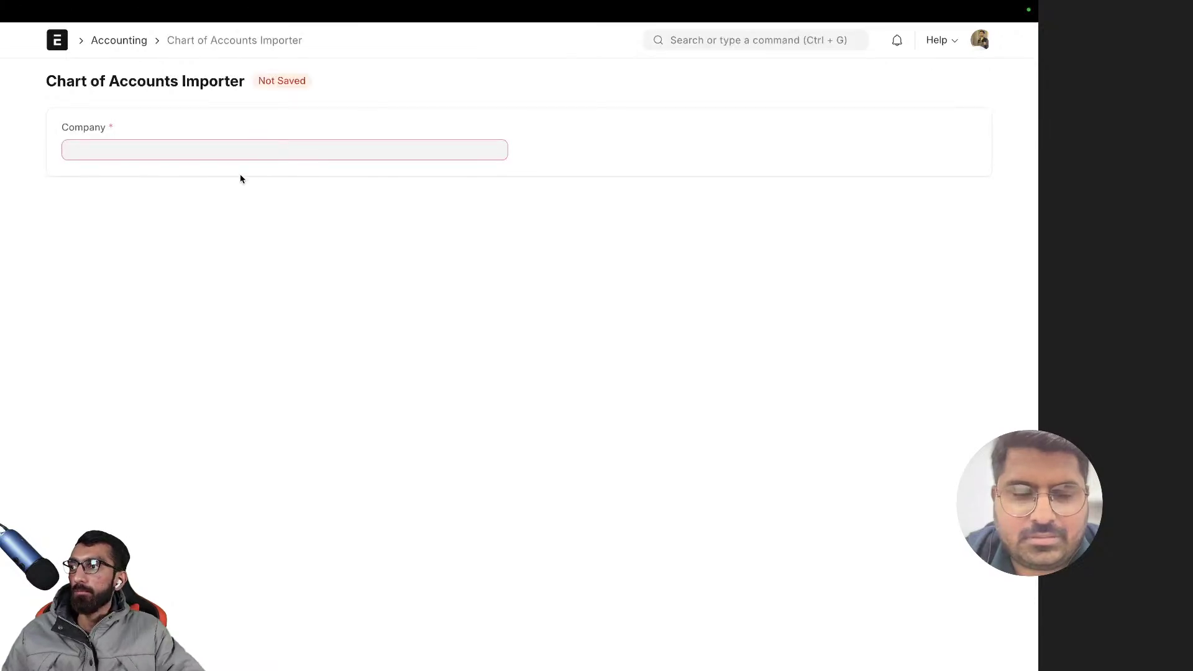
{"action": "left_click", "coordinate": [238, 155]}
{"action": "left_click", "coordinate": [118, 176]}
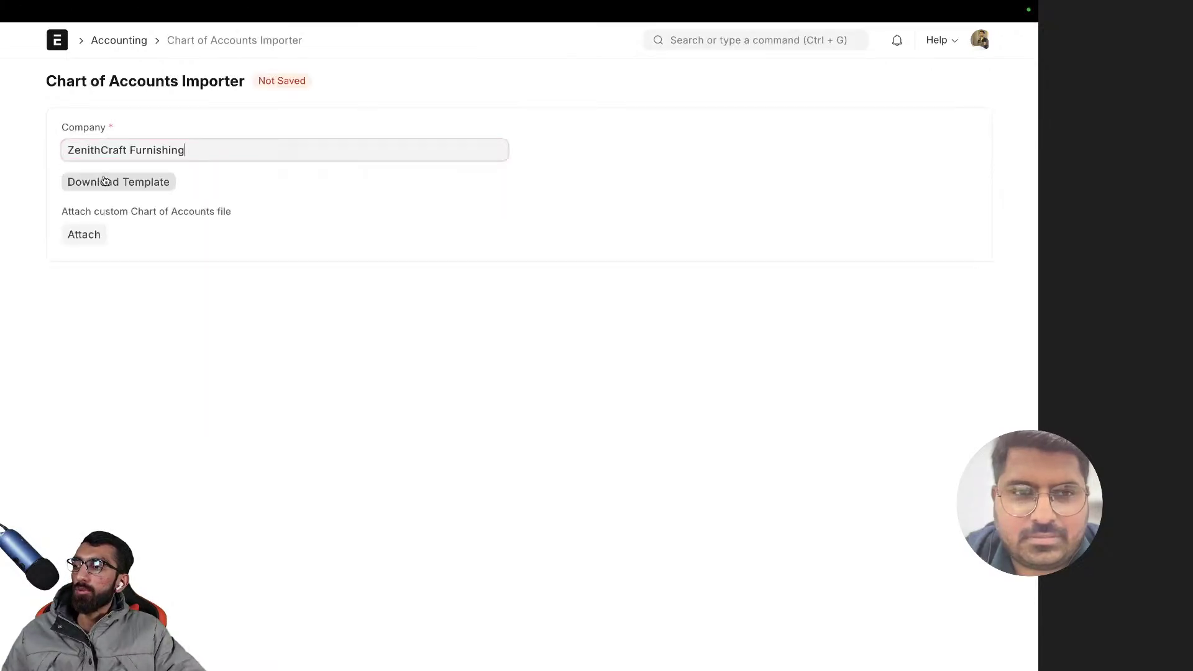
- Download the Sample Template with prefilled accounts as a CSV file
{"action": "left_click", "coordinate": [128, 182]}
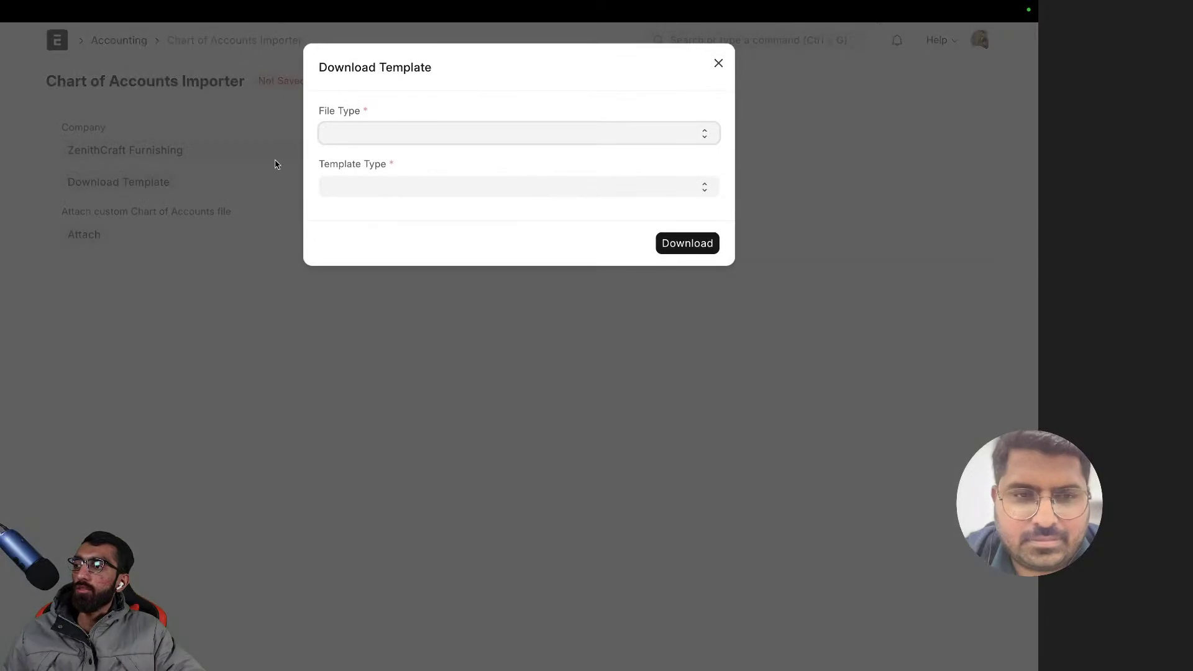
{"action": "left_click", "coordinate": [381, 135]}
{"action": "left_click", "coordinate": [373, 150]}
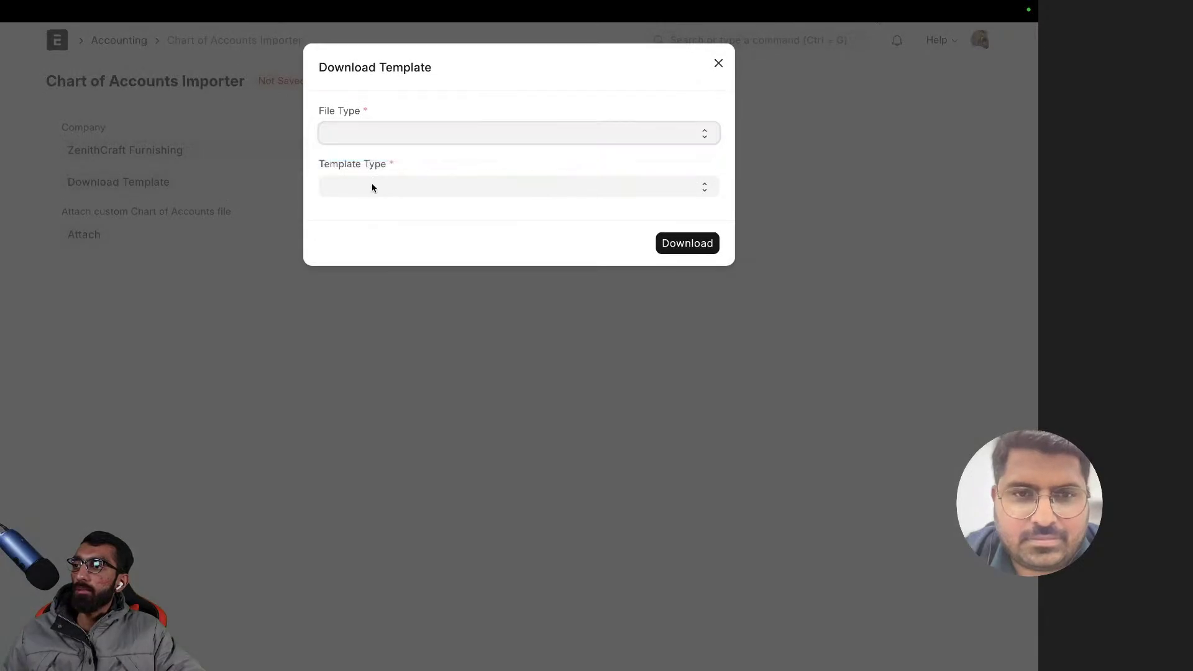
{"action": "left_click", "coordinate": [373, 186]}
{"action": "left_click", "coordinate": [375, 193]}
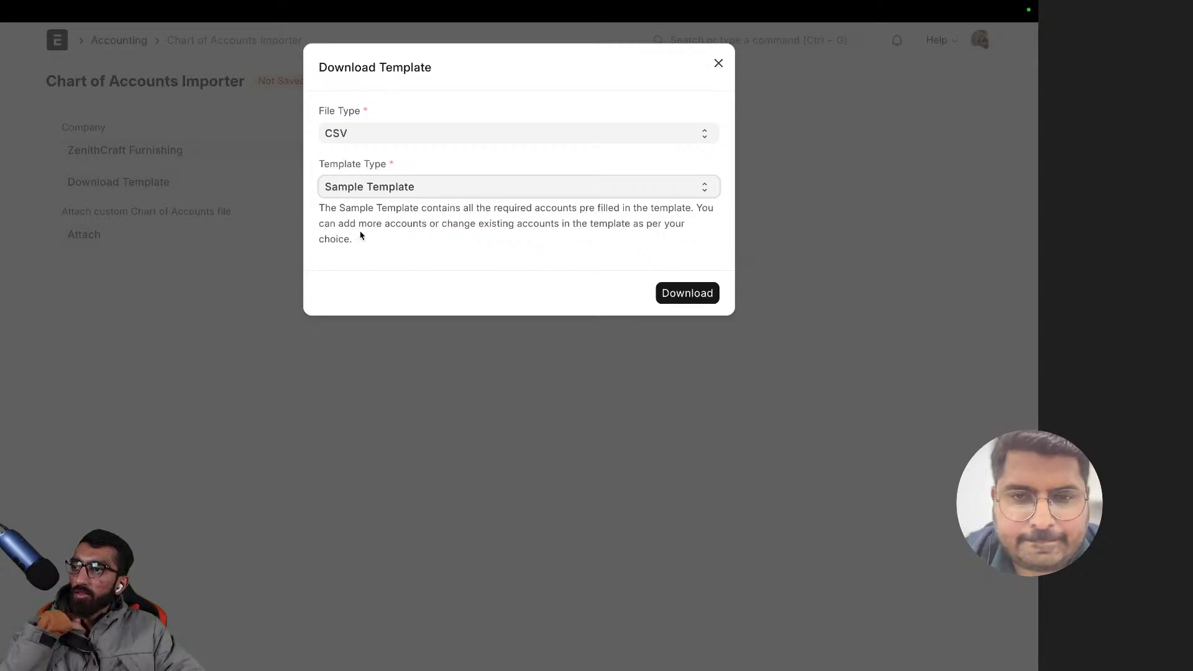
{"action": "left_click", "coordinate": [688, 293]}
{"action": "left_click", "coordinate": [554, 393]}
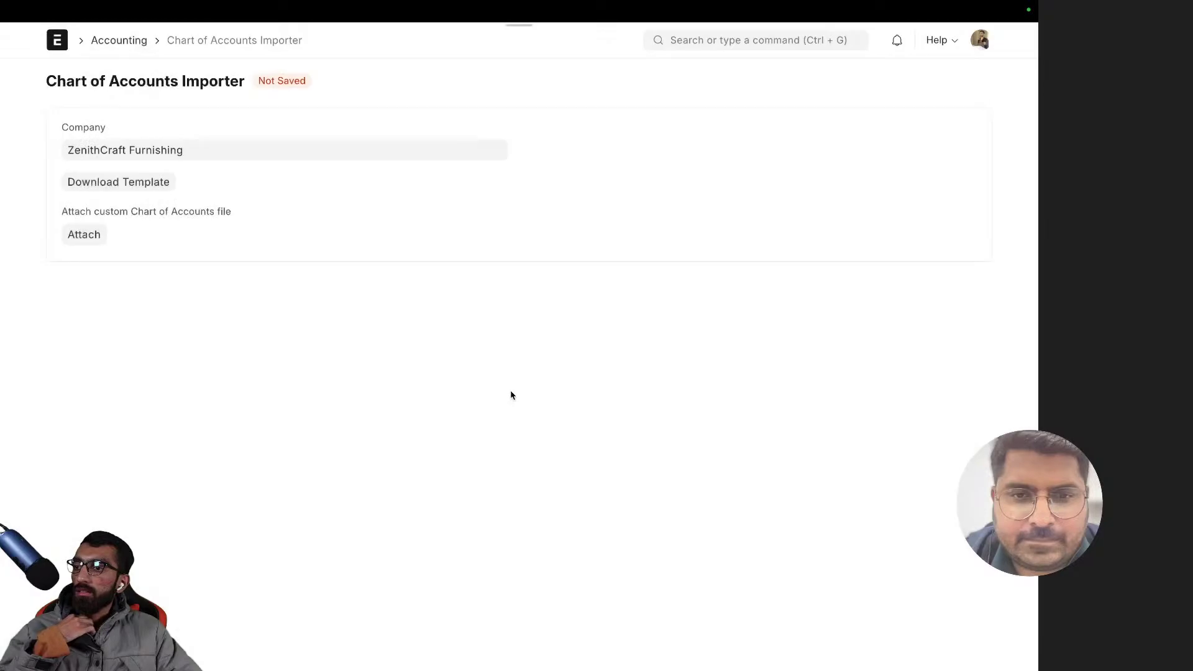
{"action": "mouse_move", "coordinate": [3, 337]}
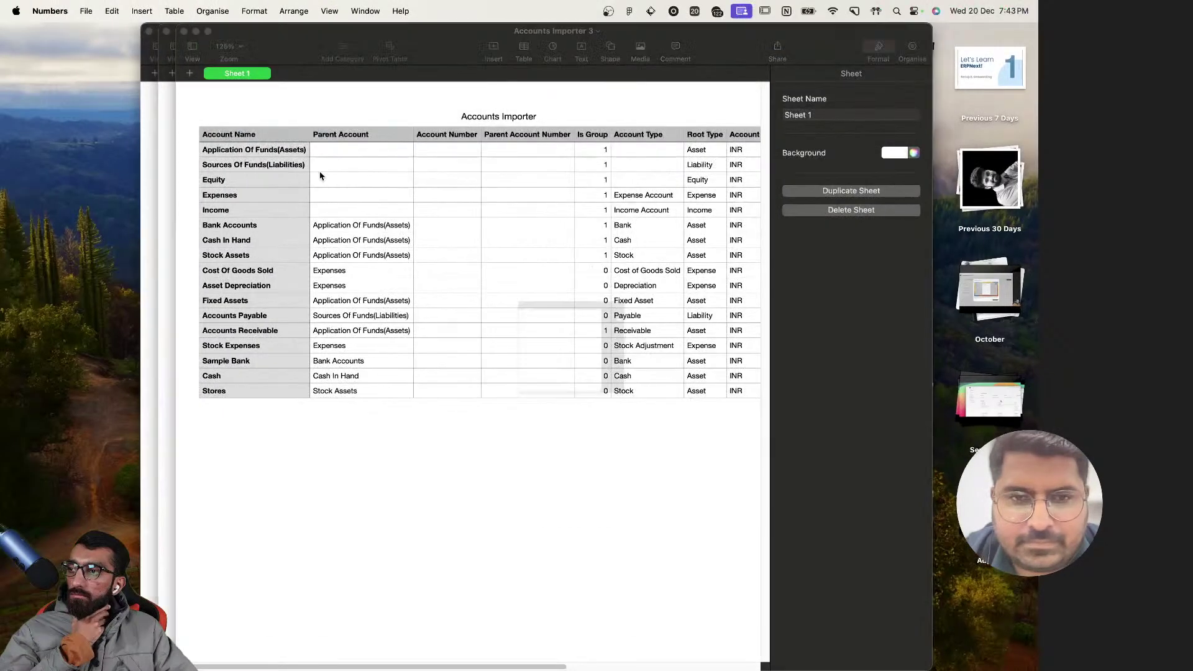
- Close the two duplicate Accounts Importer copies and make the Numbers window full screen
{"action": "left_click", "coordinate": [184, 31]}
{"action": "left_click", "coordinate": [167, 31]}
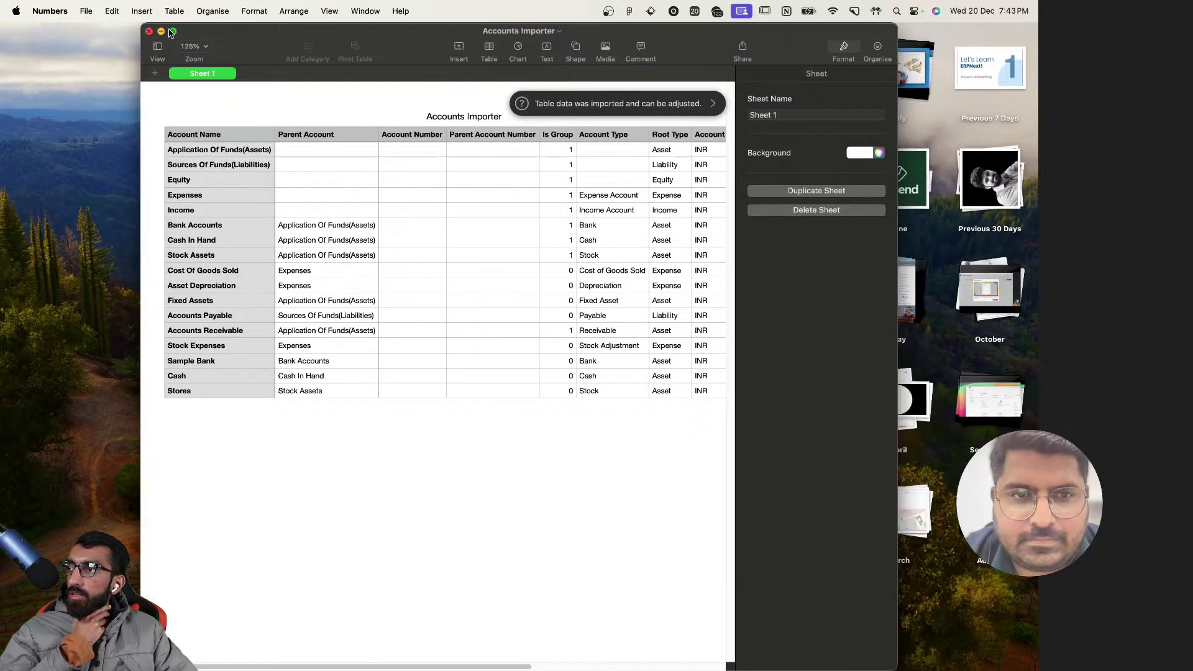
{"action": "left_click", "coordinate": [567, 228]}
{"action": "left_click", "coordinate": [555, 157]}
{"action": "left_click", "coordinate": [555, 213]}
{"action": "left_click", "coordinate": [559, 270]}
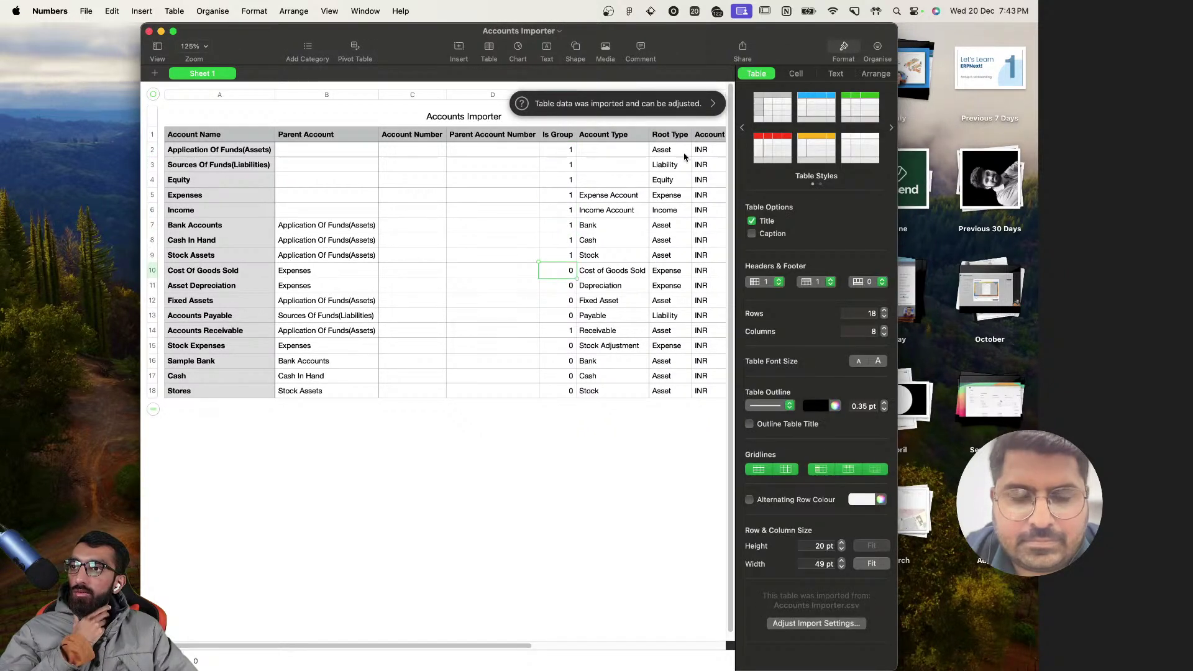
{"action": "left_click", "coordinate": [173, 32]}
- Review the Is Group value and the empty Account Number column
{"action": "left_click", "coordinate": [433, 141]}
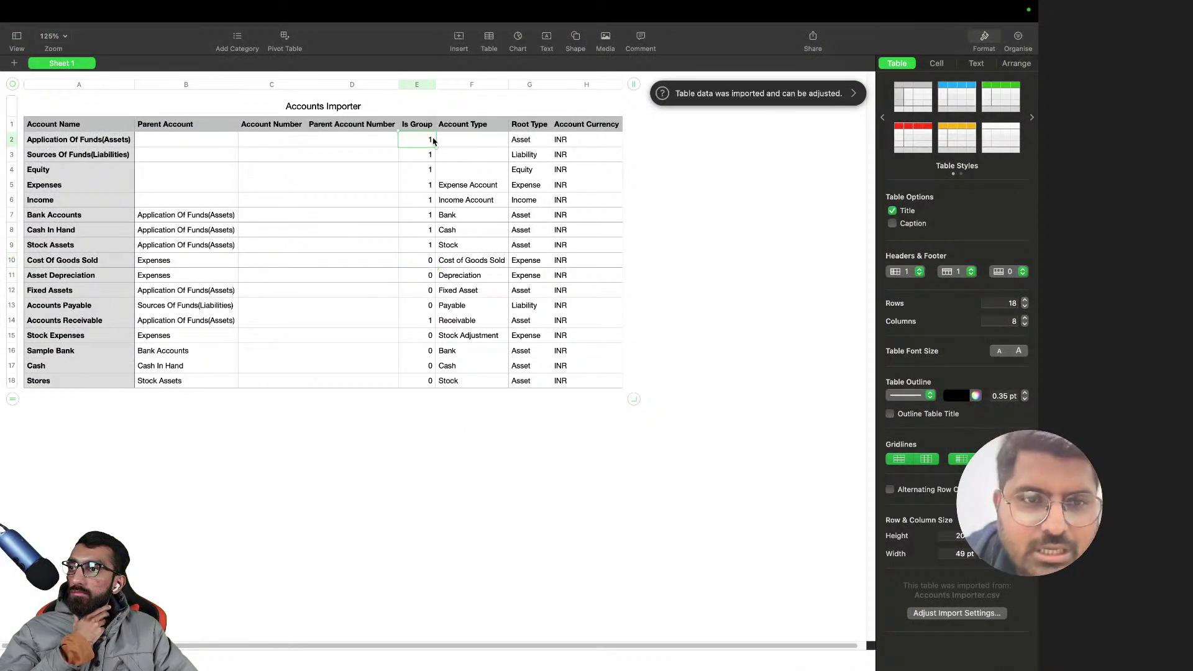
{"action": "left_click", "coordinate": [283, 142]}
{"action": "left_click", "coordinate": [277, 169]}
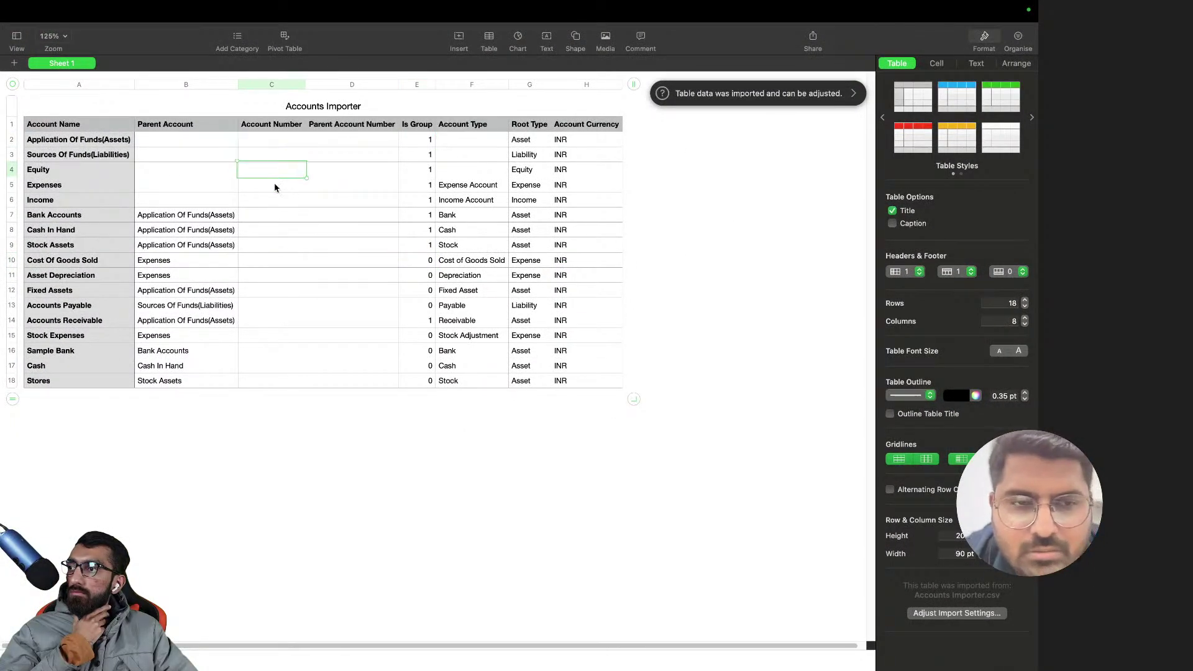
{"action": "left_click", "coordinate": [279, 215]}
{"action": "left_click", "coordinate": [281, 306]}
{"action": "left_click", "coordinate": [273, 352]}
{"action": "left_click", "coordinate": [274, 382]}
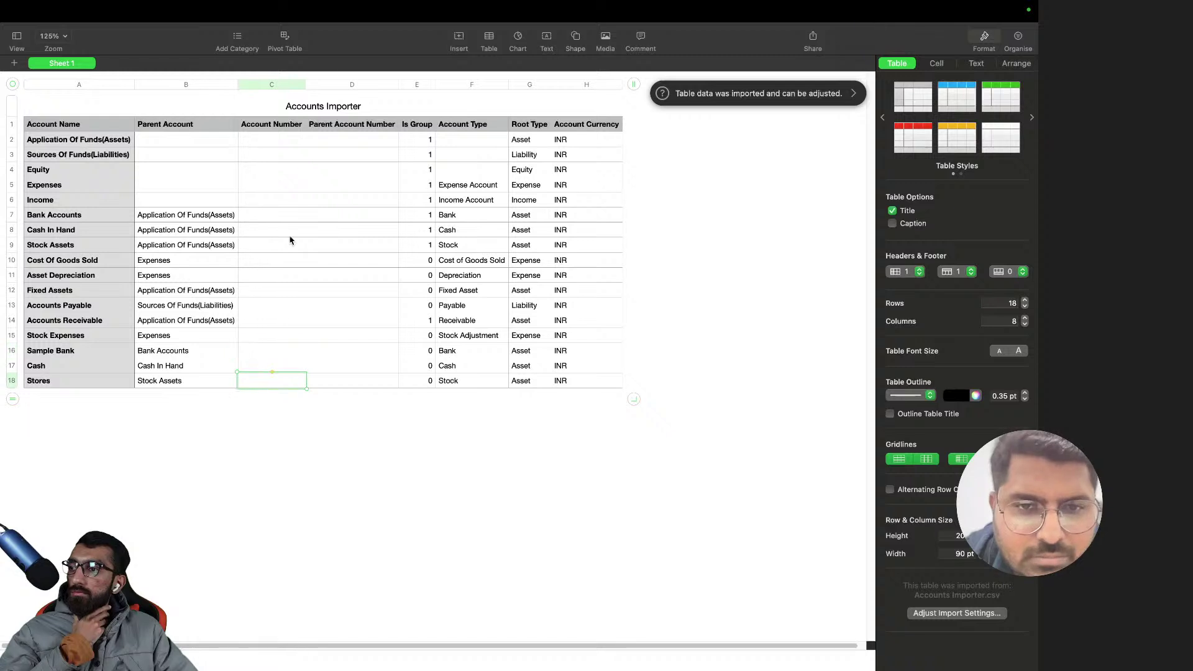
{"action": "left_click", "coordinate": [290, 243]}
{"action": "left_click", "coordinate": [286, 185]}
{"action": "left_click", "coordinate": [285, 156]}
{"action": "left_click", "coordinate": [287, 230]}
{"action": "left_click", "coordinate": [294, 307]}
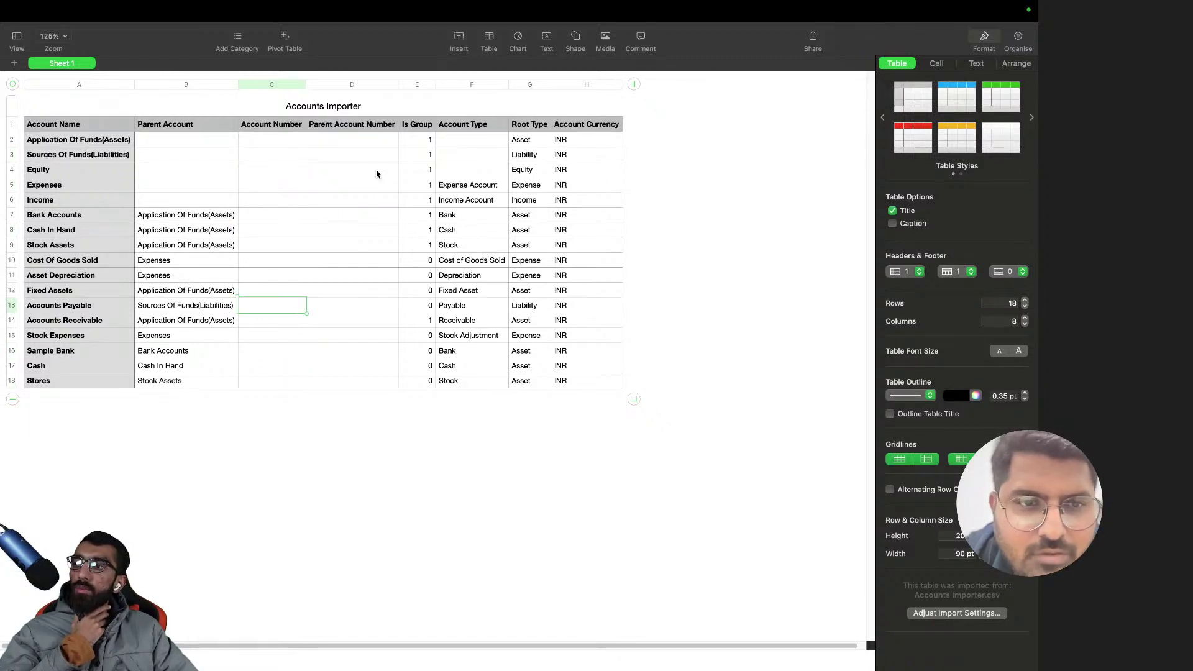
- Check the INR Account Currency values and add an empty row 19 below Stores
{"action": "left_click", "coordinate": [572, 244]}
{"action": "left_click", "coordinate": [574, 290]}
{"action": "left_click", "coordinate": [572, 320]}
{"action": "left_click", "coordinate": [567, 366]}
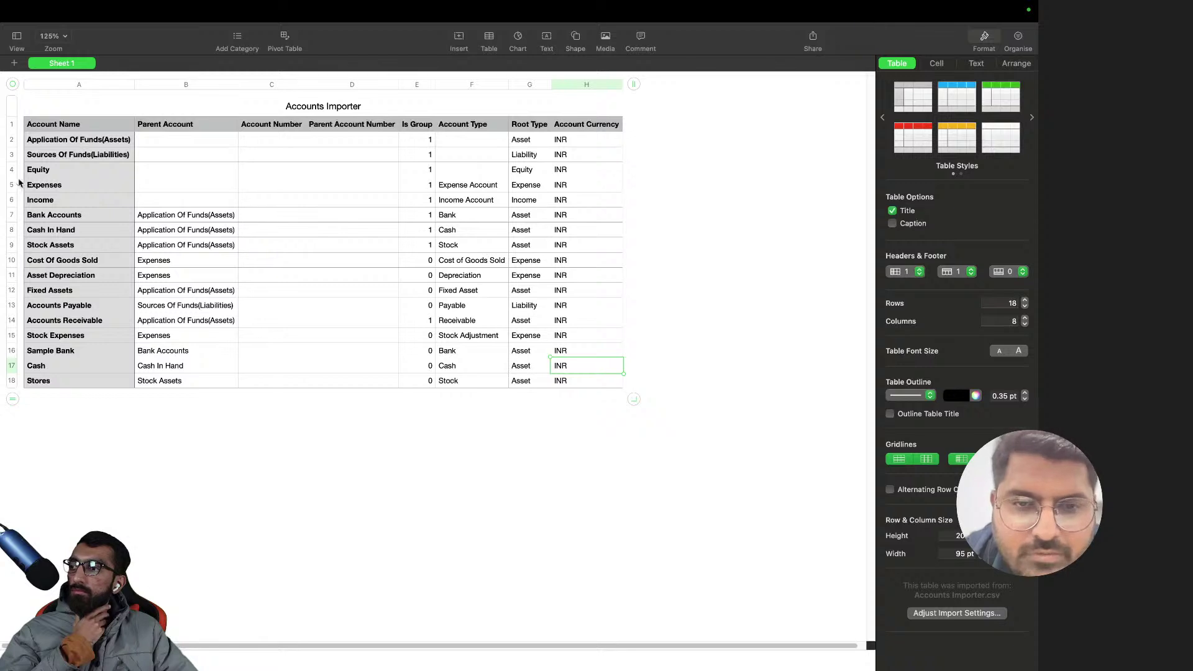
{"action": "left_click", "coordinate": [13, 400]}
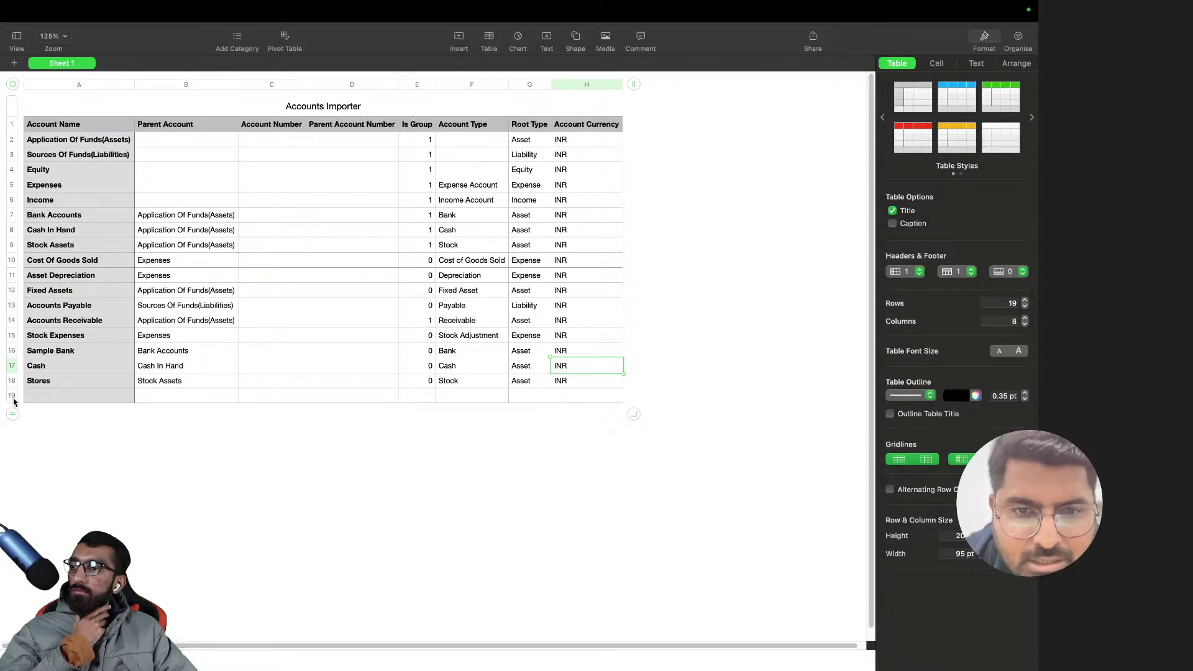
- Enter 'Debtors USD' in row 19 with Accounts Receivable as its parent account
{"action": "left_click", "coordinate": [54, 398]}
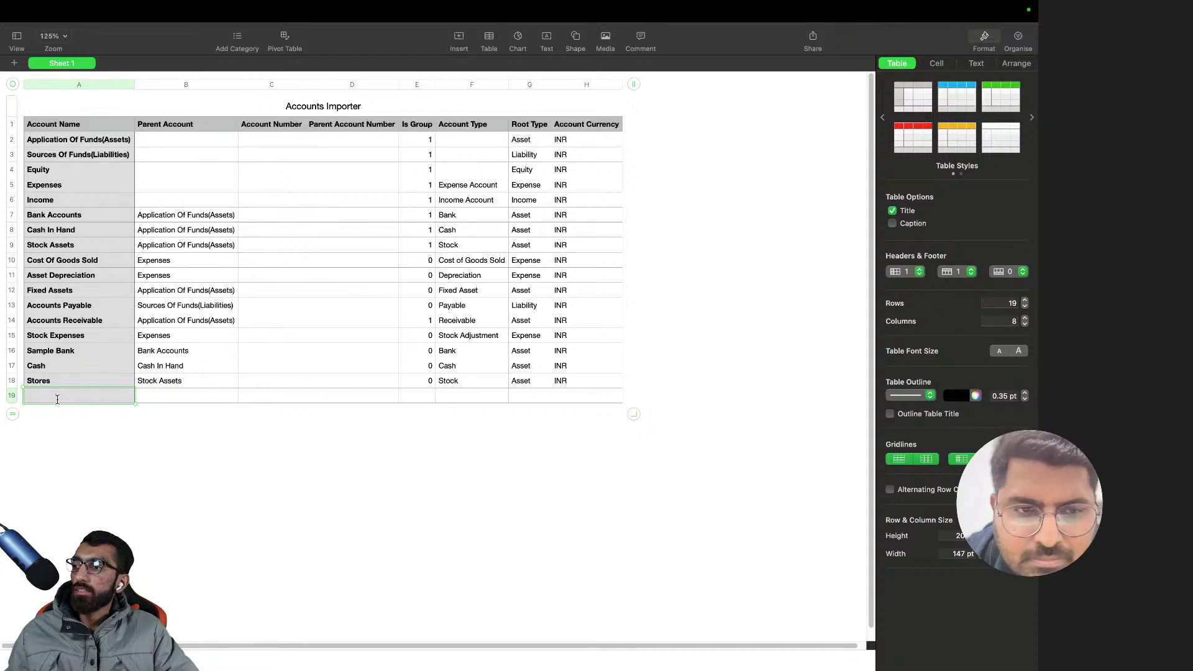
{"action": "type", "text": "De"}
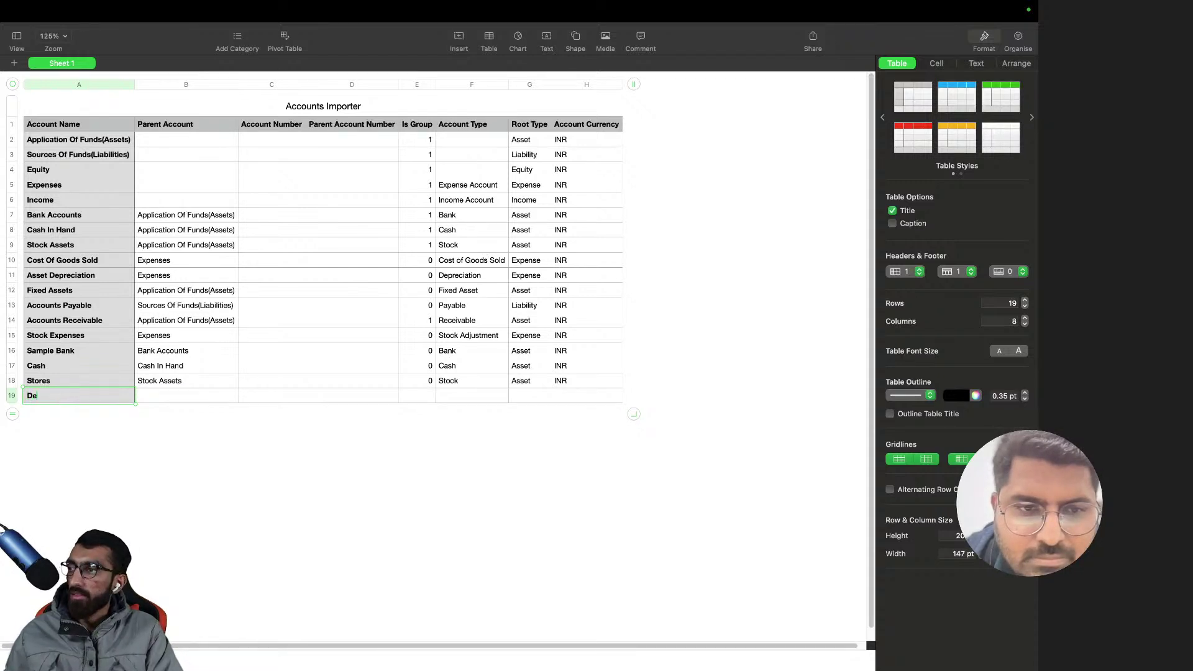
{"action": "type", "text": "btors "}
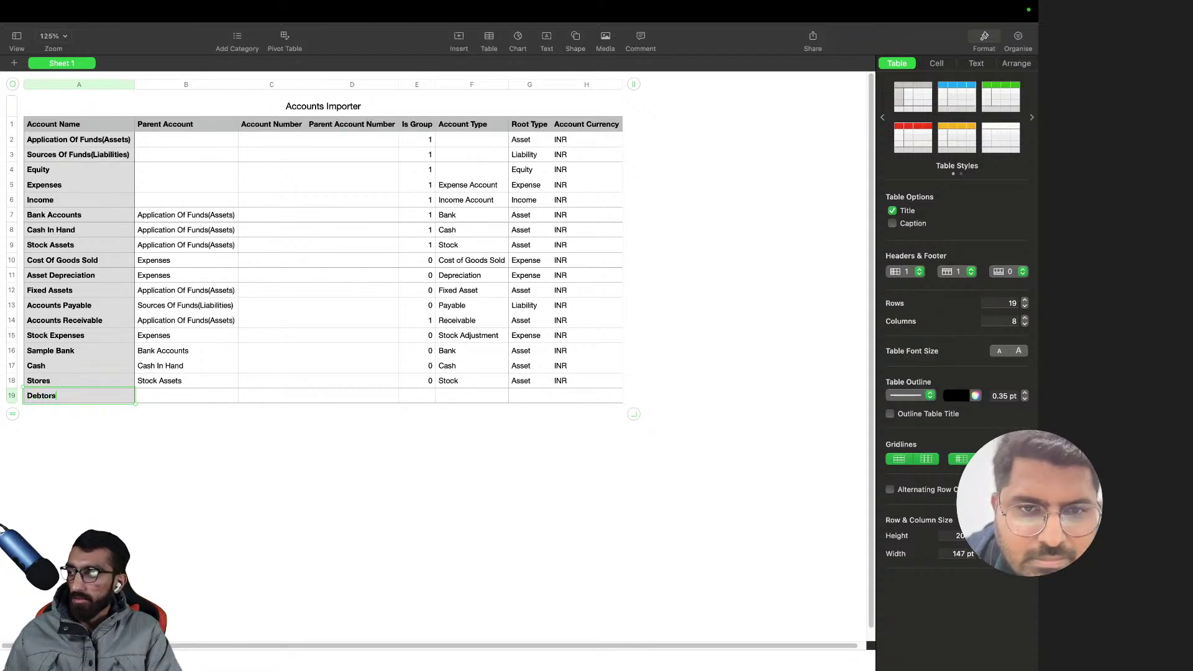
{"action": "type", "text": "USD"}
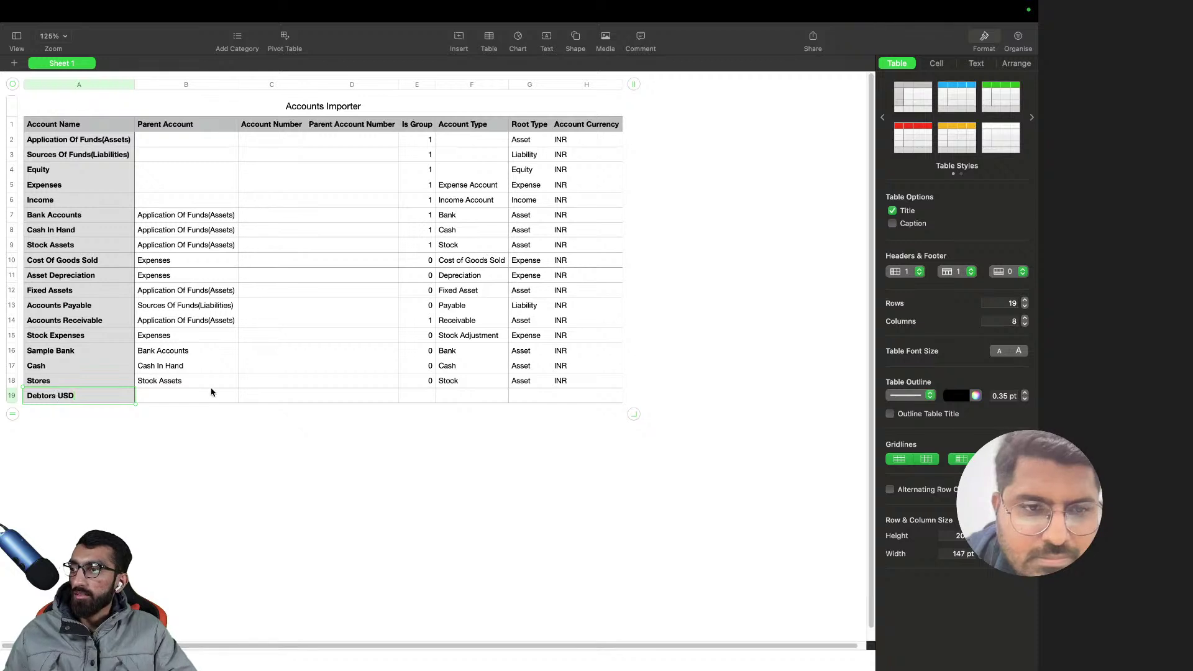
{"action": "left_click", "coordinate": [199, 399]}
{"action": "left_click", "coordinate": [199, 398]}
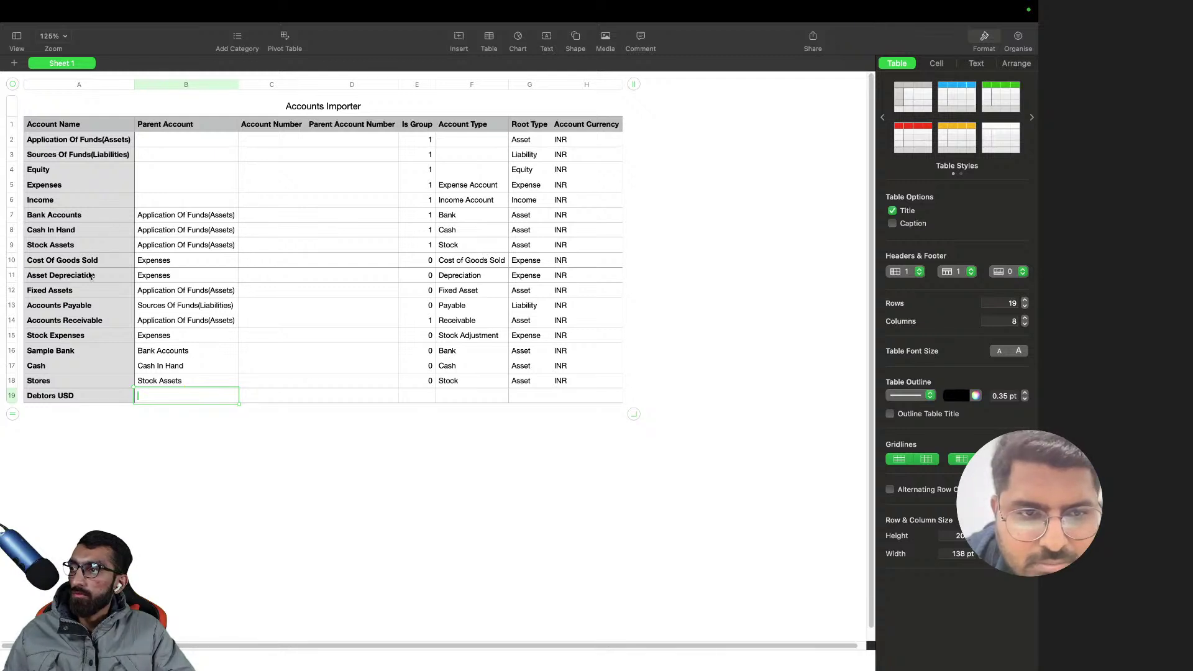
{"action": "left_click", "coordinate": [77, 322]}
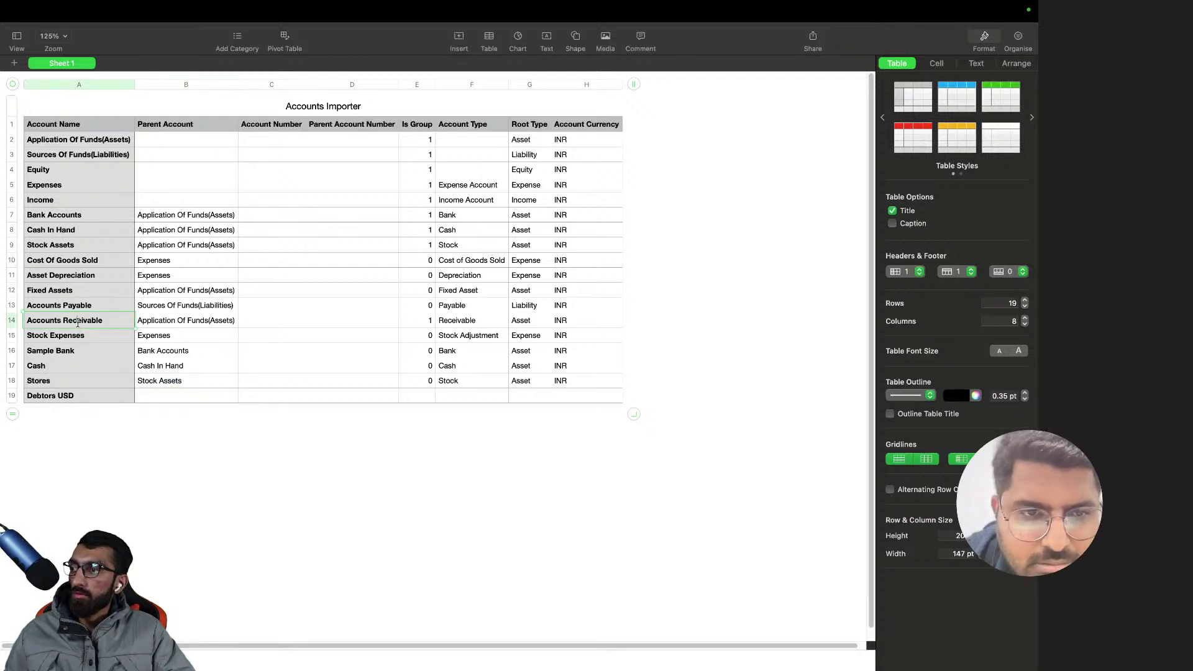
{"action": "left_click", "coordinate": [177, 386]}
{"action": "left_click", "coordinate": [174, 400]}
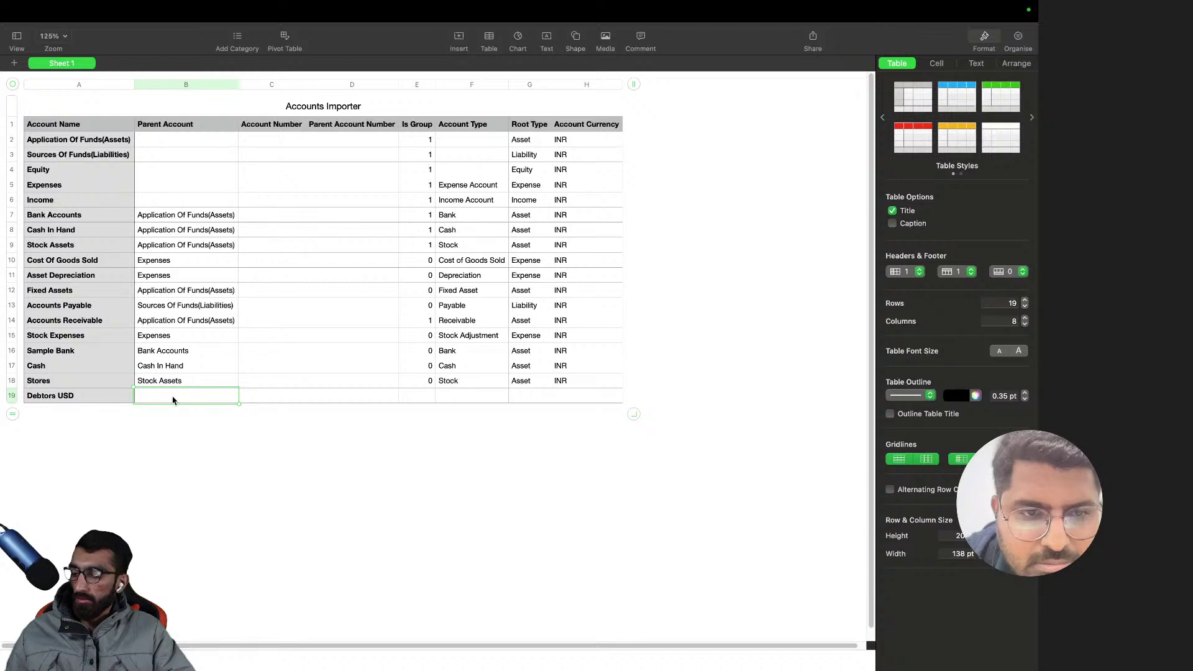
{"action": "type", "text": "ErgoBlend Chairs"}
{"action": "key", "text": "super+z"}
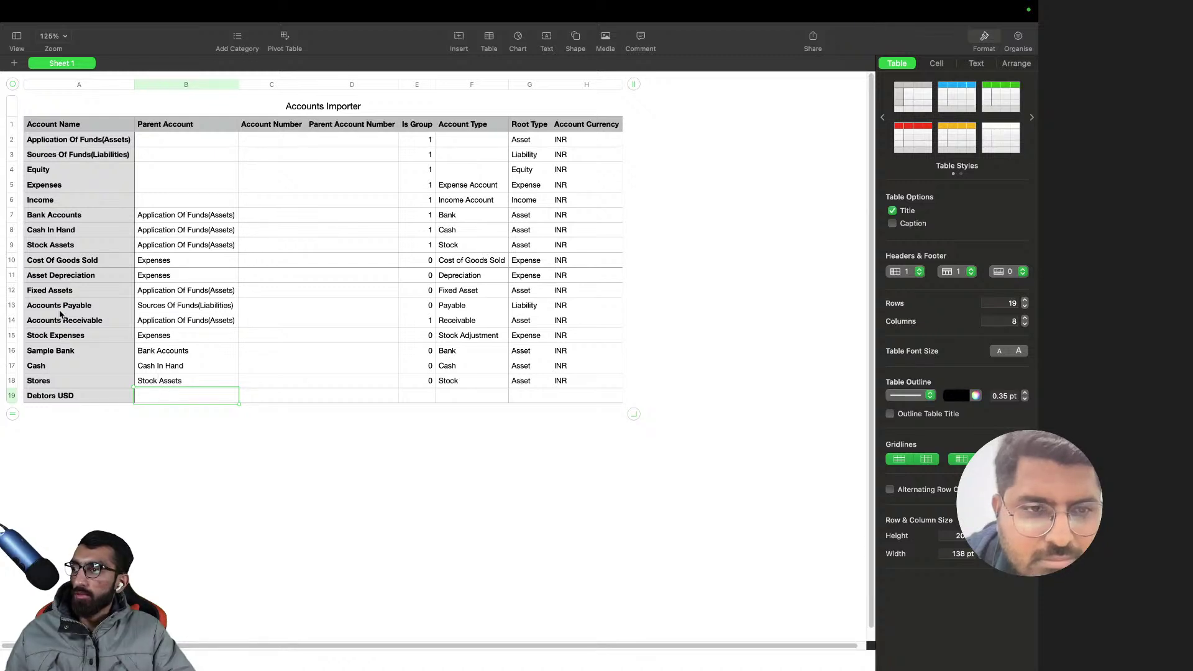
{"action": "left_click", "coordinate": [60, 322]}
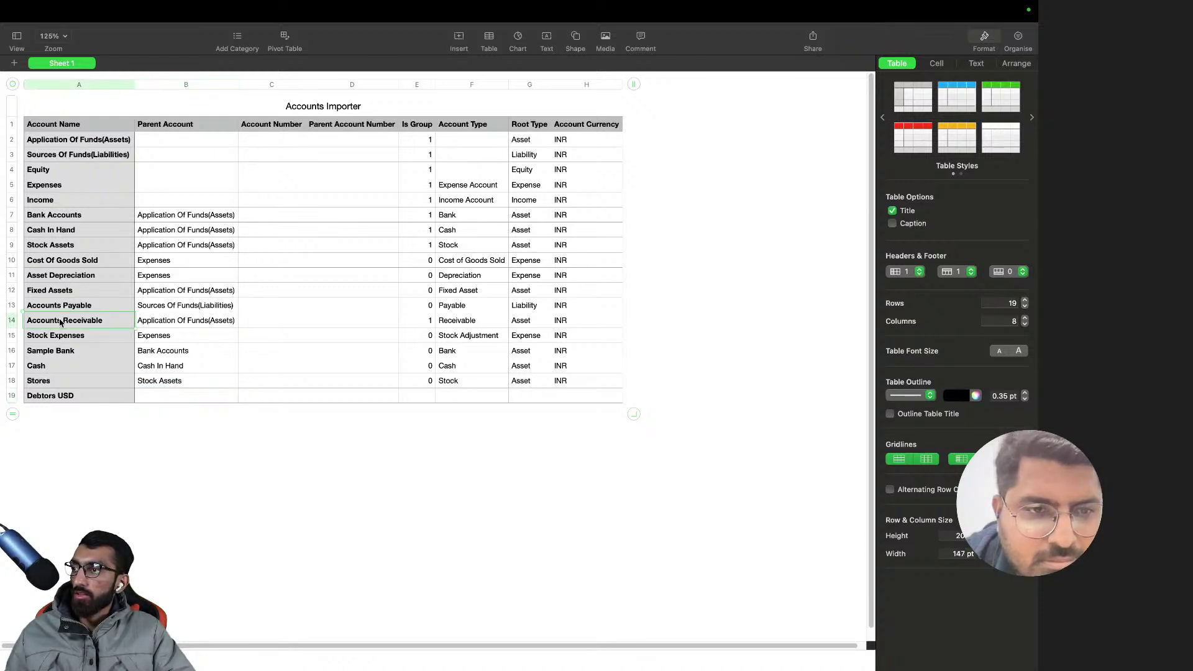
{"action": "double_click", "coordinate": [170, 391]}
{"action": "type", "text": "Accounts Receivable"}
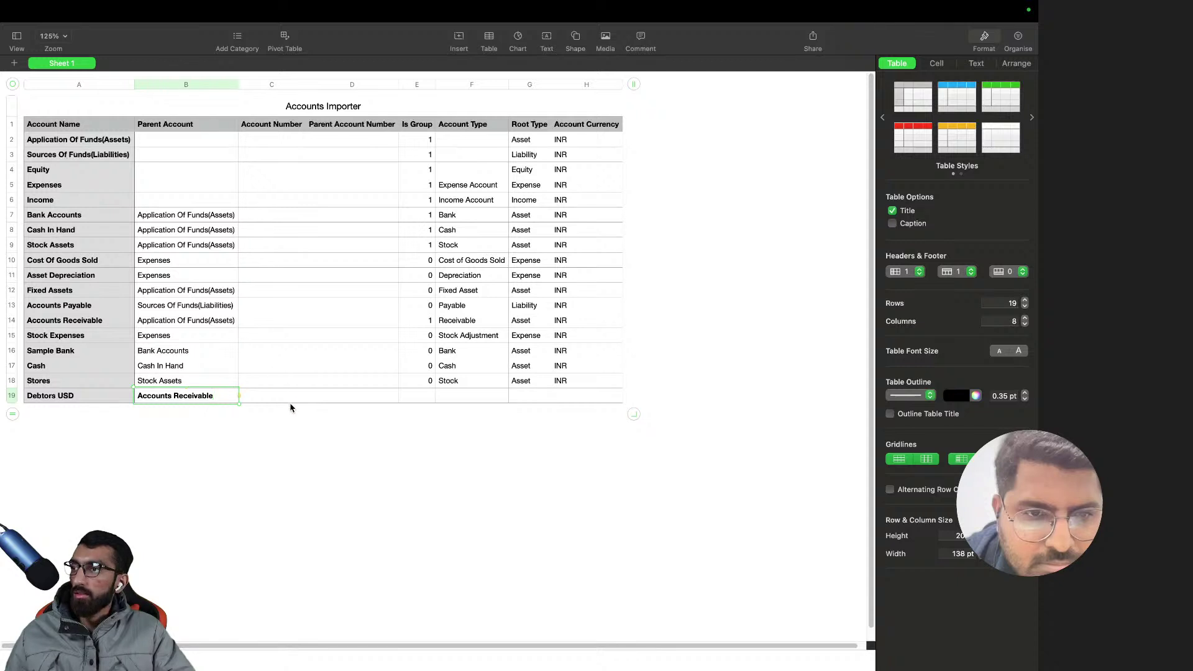
- Give the new row account number 101 and Is Group 0
{"action": "double_click", "coordinate": [283, 396]}
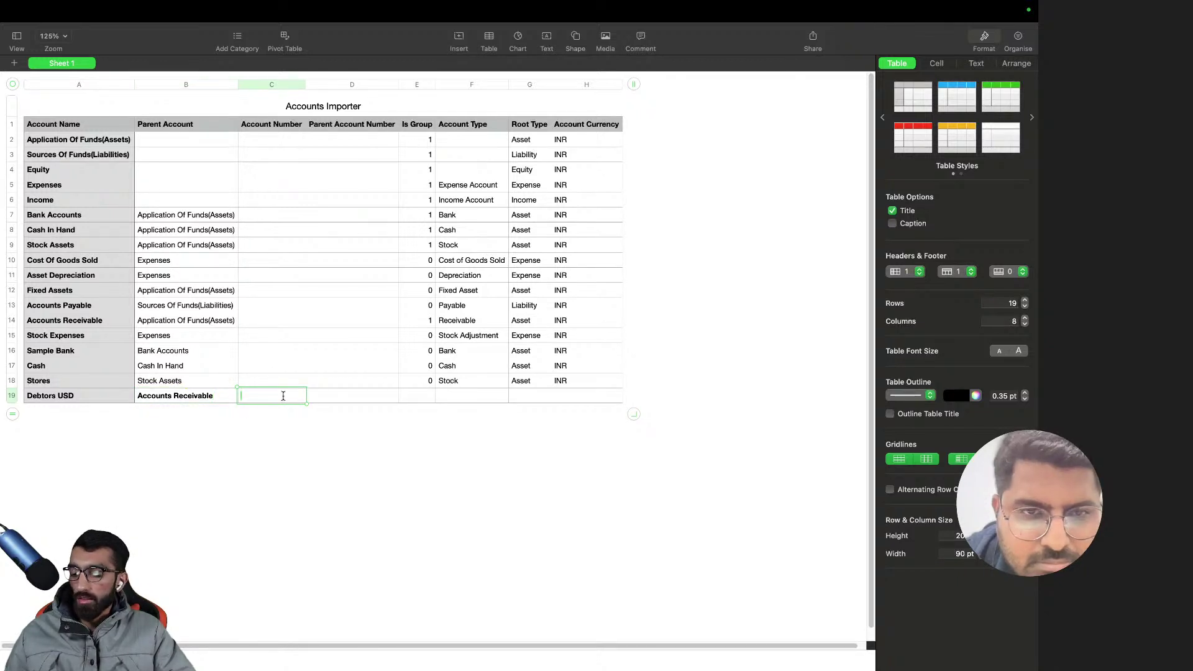
{"action": "type", "text": "101"}
{"action": "left_click", "coordinate": [367, 400]}
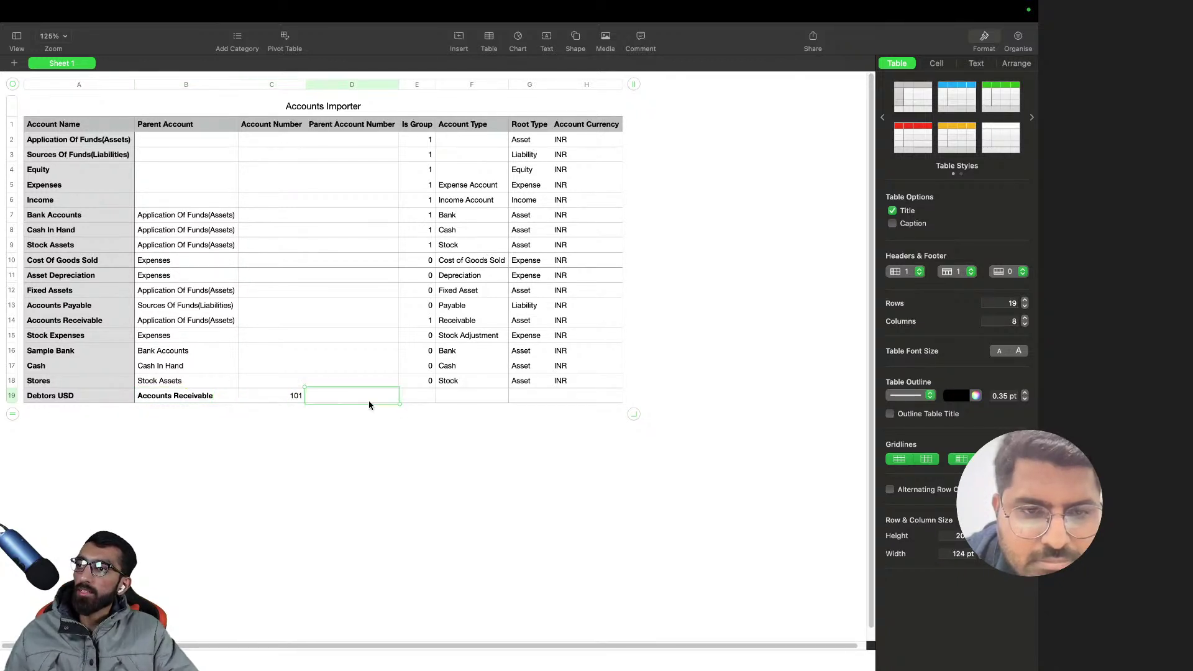
{"action": "left_click", "coordinate": [437, 404]}
{"action": "left_click", "coordinate": [426, 400]}
{"action": "type", "text": "0"}
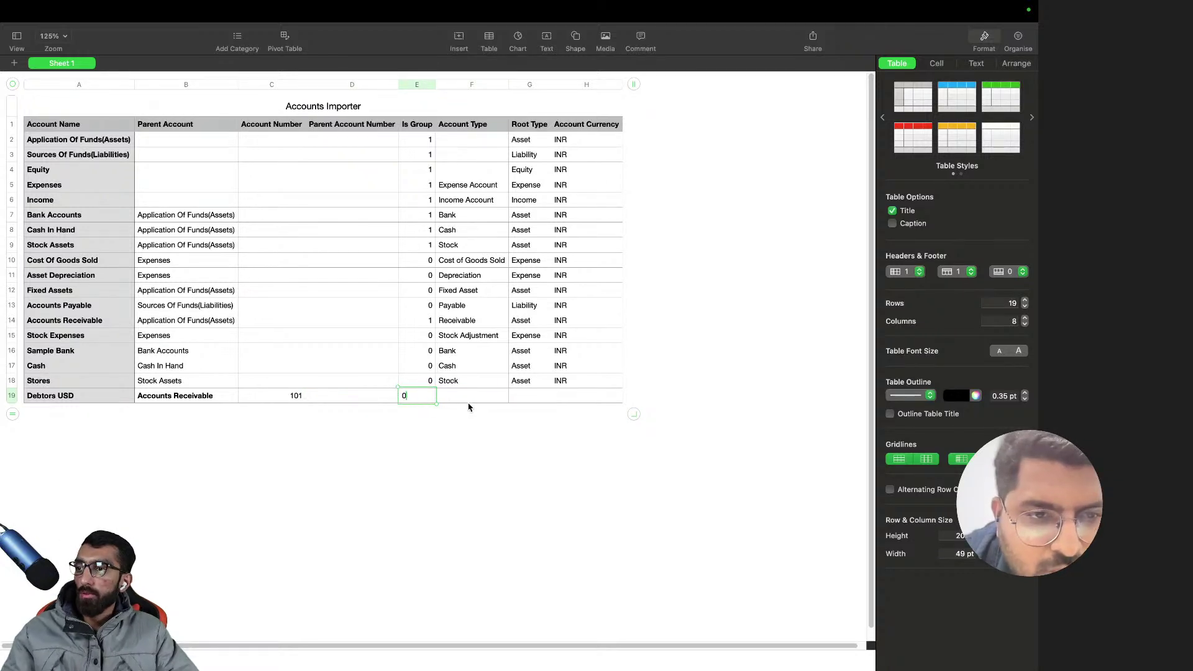
{"action": "left_click", "coordinate": [467, 402]}
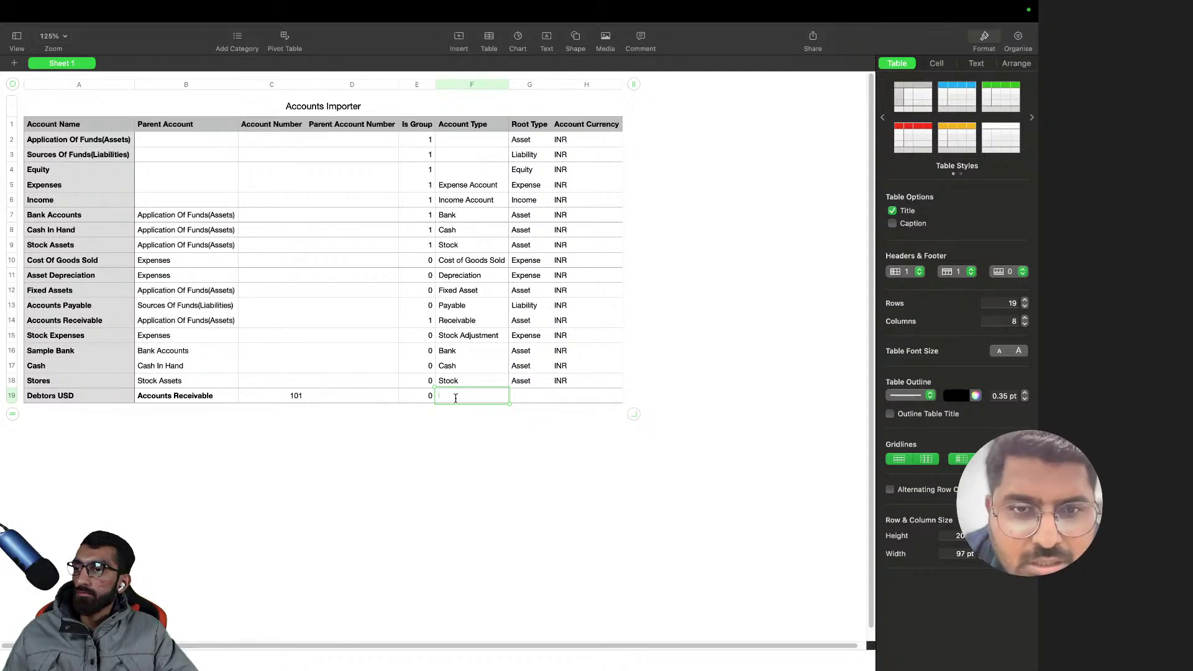
- Set the row's account type to Receivable and account currency to USD
{"action": "type", "text": "Accounts Receivable"}
{"action": "key", "text": "super+a"}
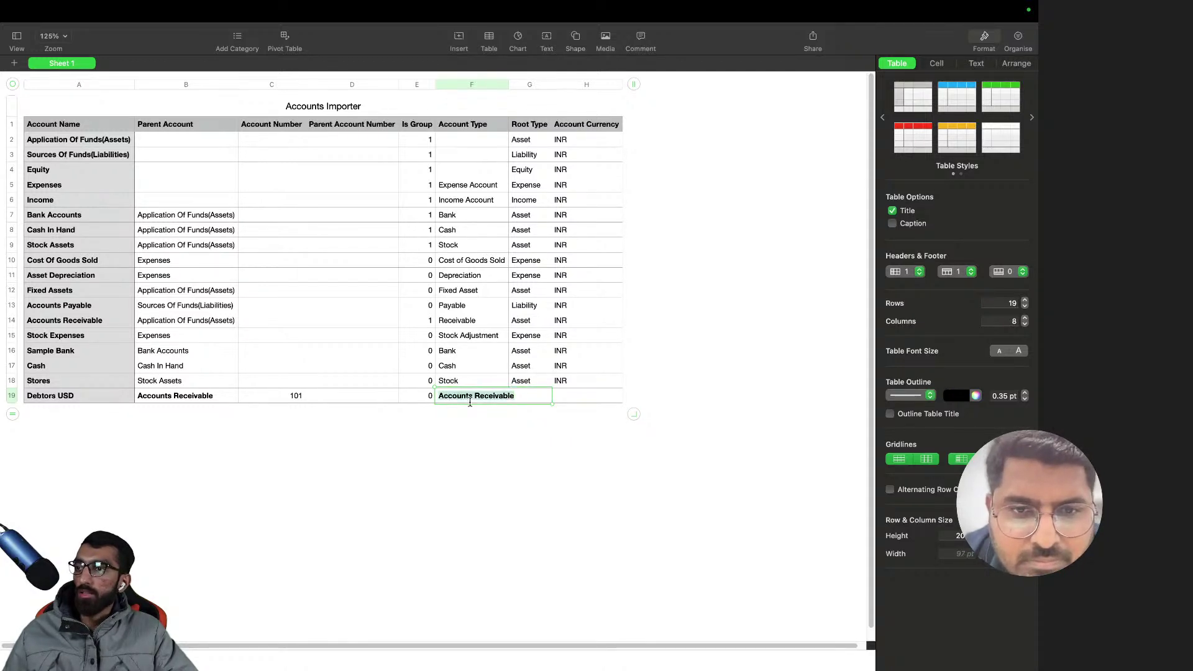
{"action": "type", "text": "Ee"}
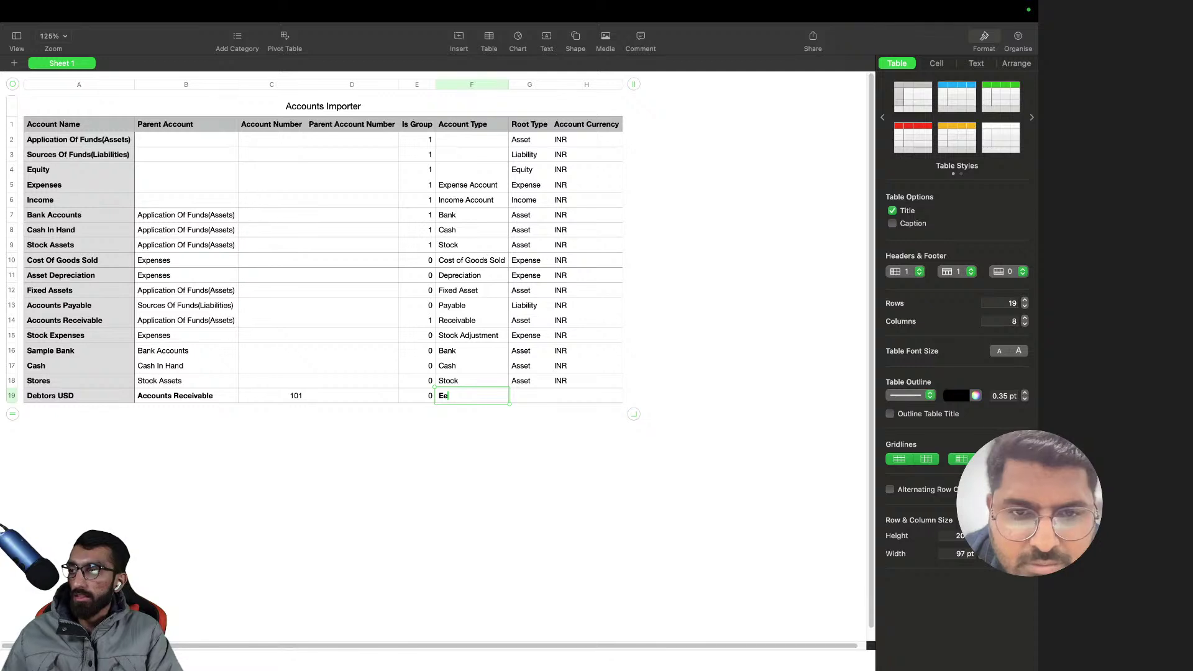
{"action": "type", "text": "Re"}
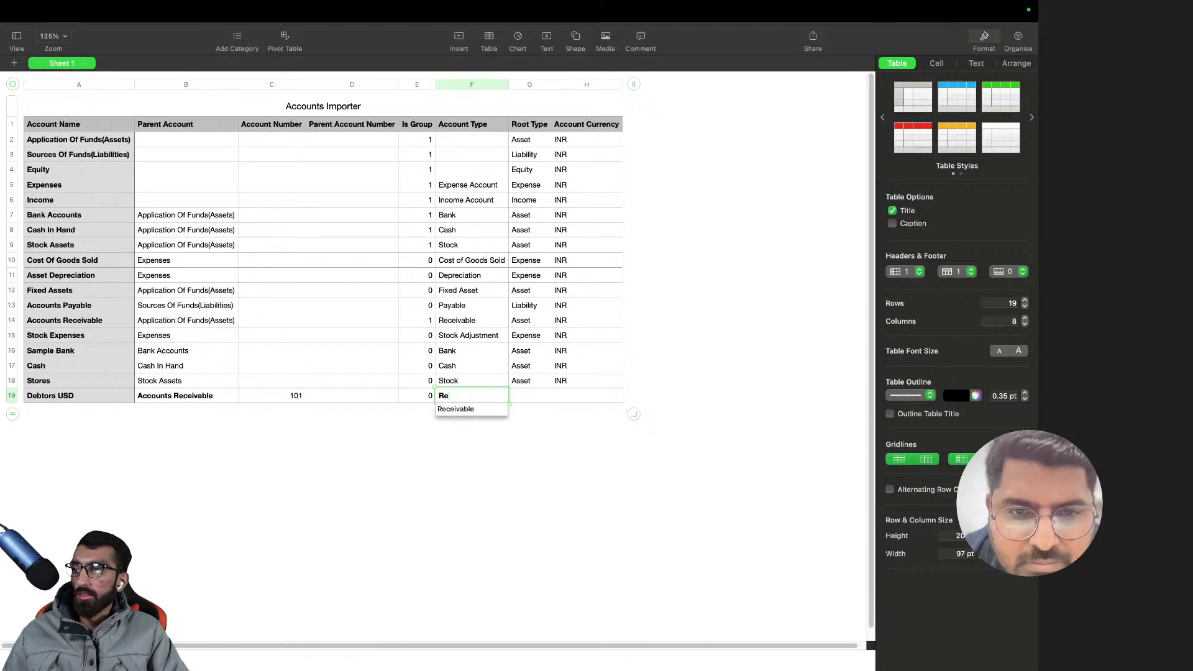
{"action": "left_click", "coordinate": [473, 408]}
{"action": "left_click", "coordinate": [538, 400]}
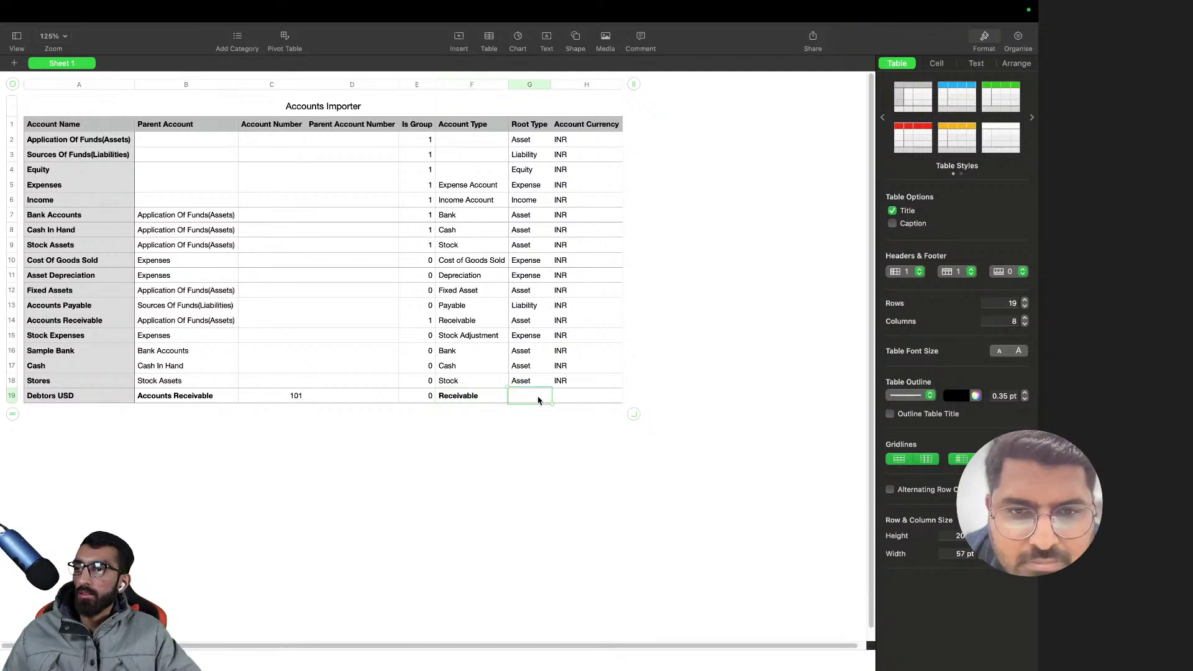
{"action": "left_click", "coordinate": [581, 398]}
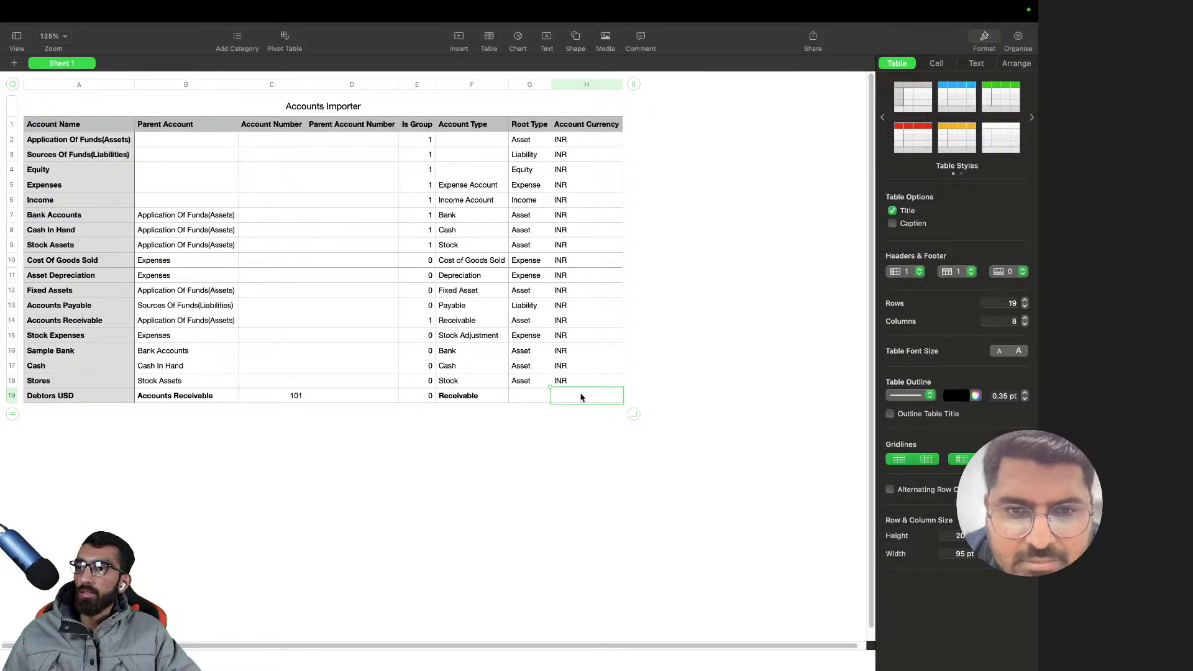
{"action": "type", "text": "USD"}
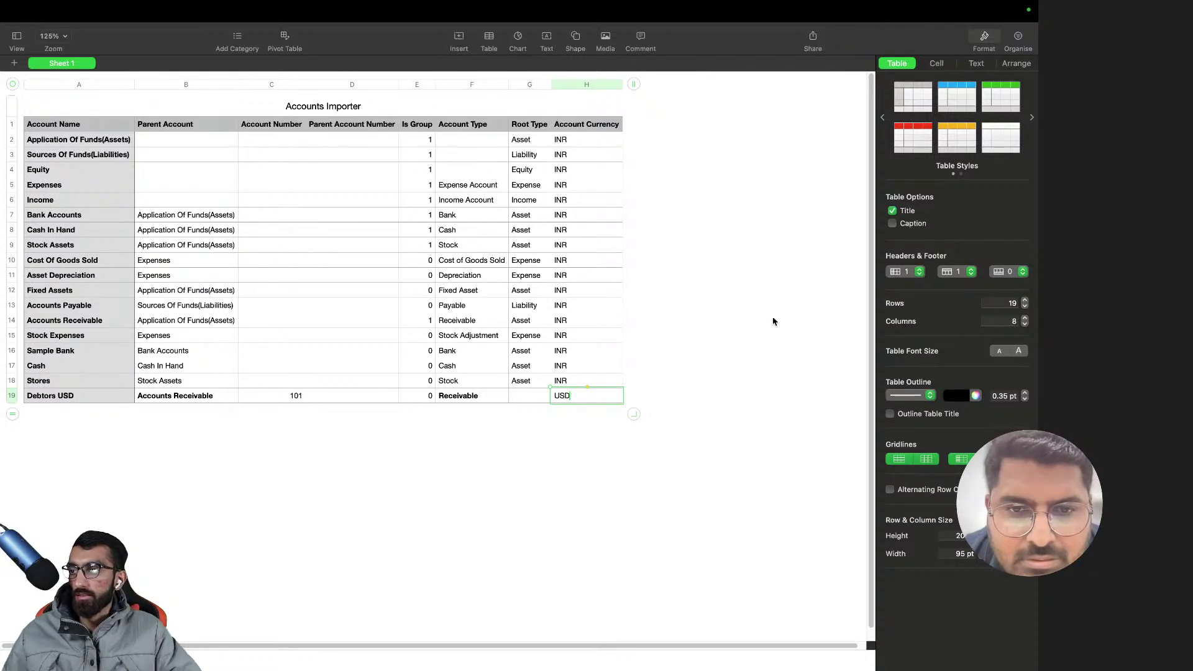
{"action": "left_click", "coordinate": [819, 302]}
{"action": "key", "text": "super+s"}
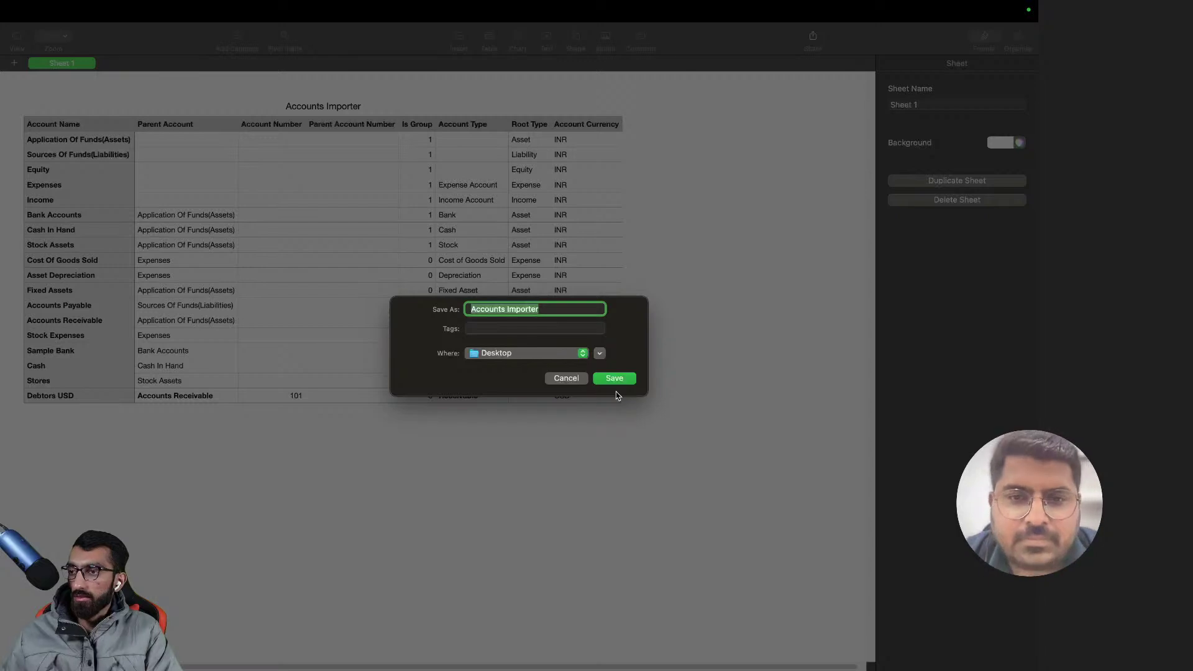
- Save the sheet as 'coa' on the Desktop
{"action": "type", "text": "coa."}
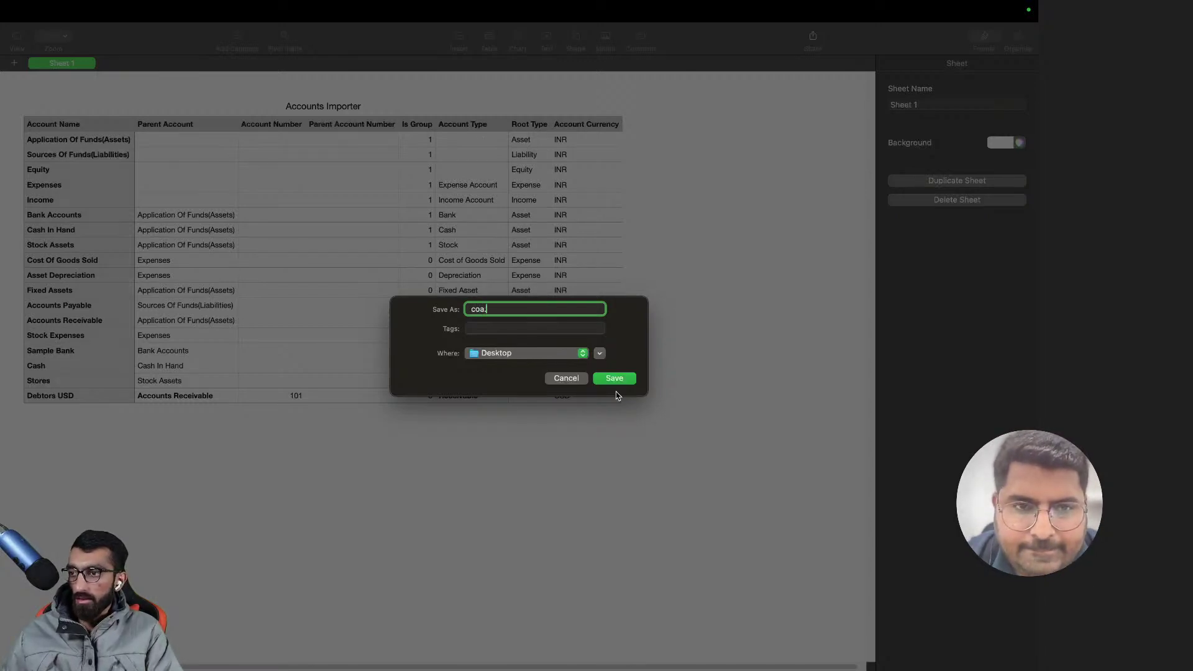
{"action": "type", "text": "csv"}
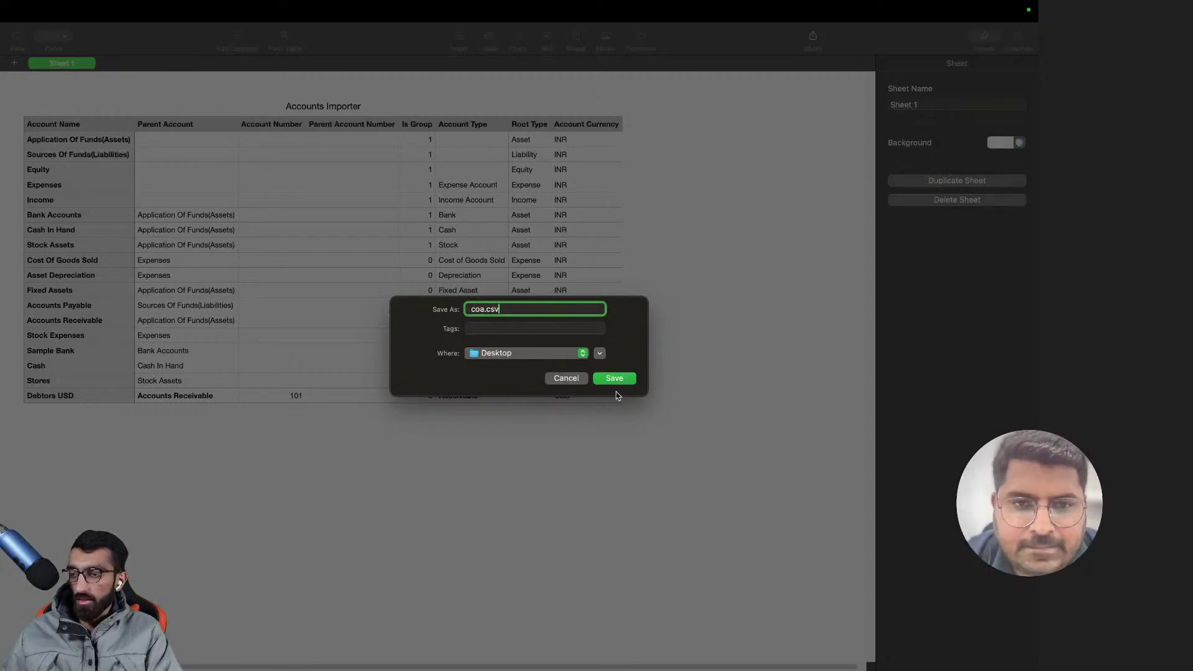
{"action": "key", "text": "BackSpace"}
{"action": "key", "text": "BackSpace"}
{"action": "key", "text": "BackSpace"}
{"action": "key", "text": "BackSpace"}
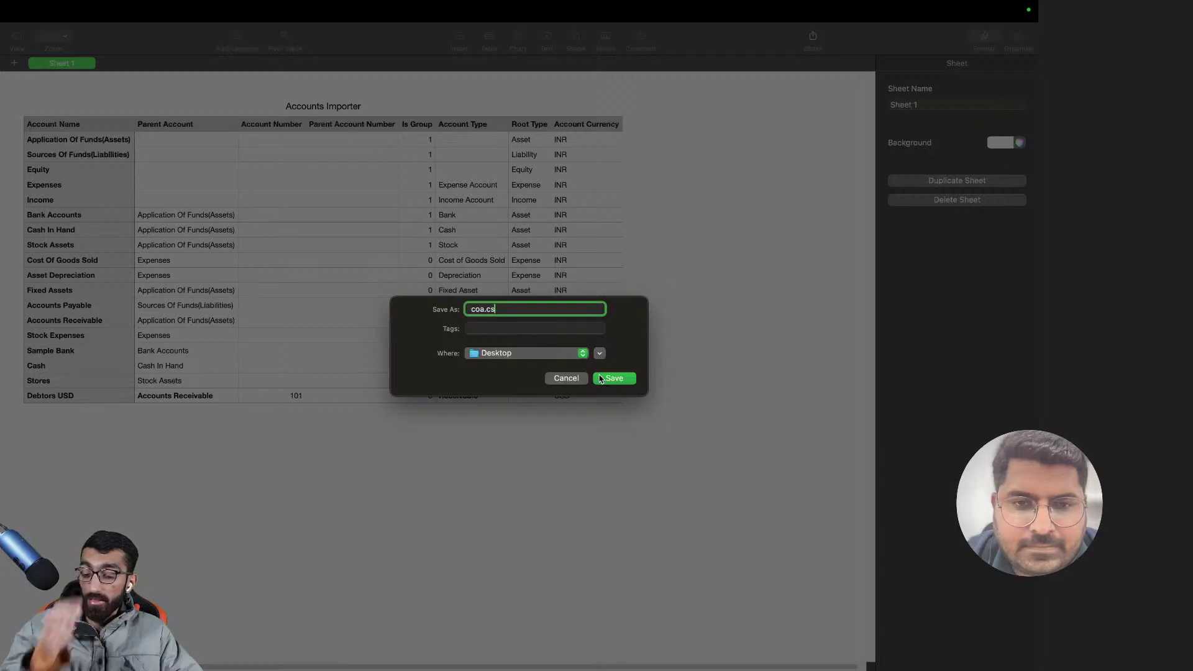
{"action": "left_click", "coordinate": [607, 379]}
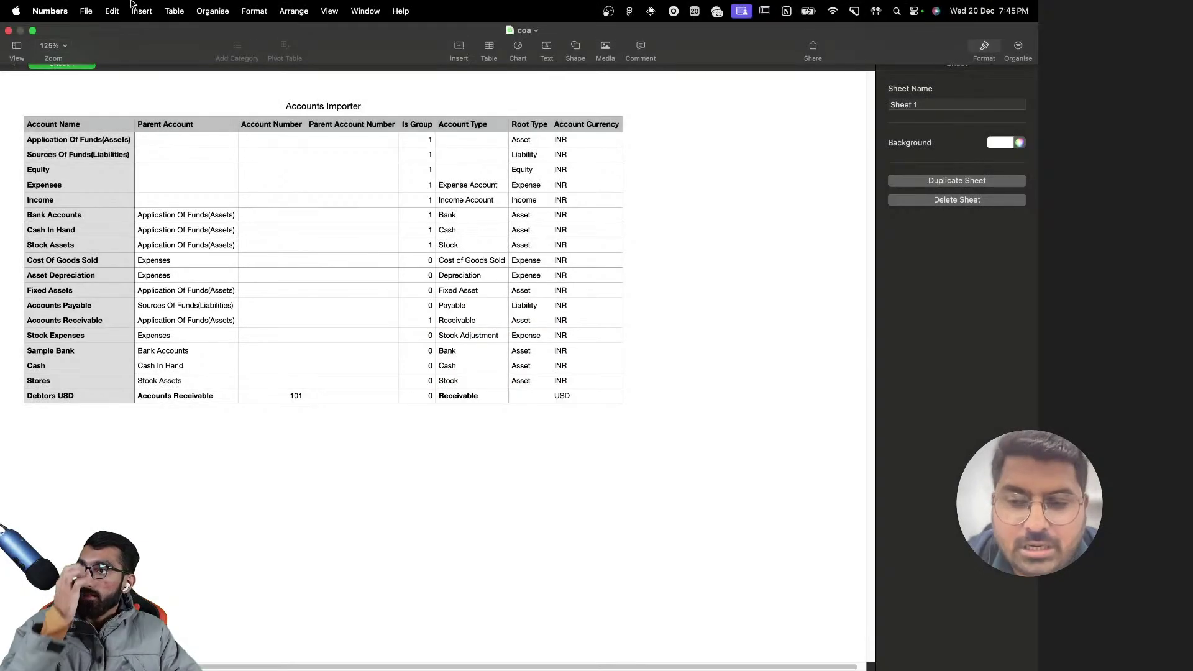
- Switch over to the browser showing ERPNext
{"action": "left_click", "coordinate": [92, 9]}
{"action": "mouse_move", "coordinate": [56, 7]}
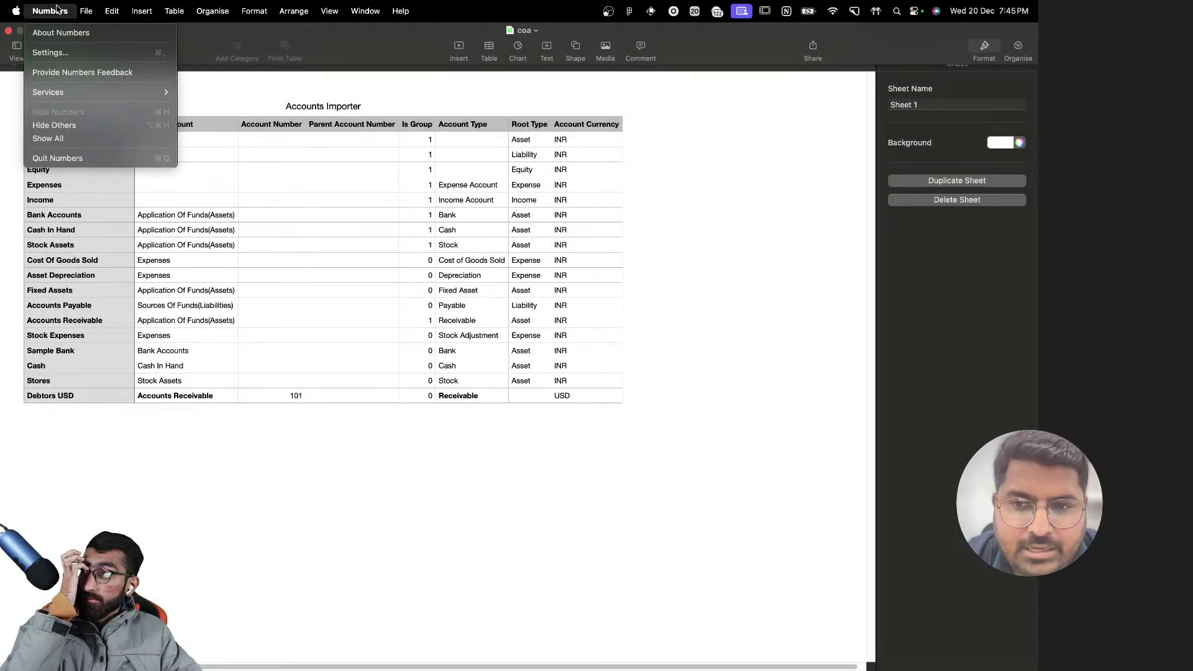
{"action": "key", "text": "ctrl+Right"}
- Open the Chart of Accounts page via the 'chart of a' search
{"action": "scroll", "coordinate": [396, 209], "scroll_direction": "right", "scroll_amount": 1}
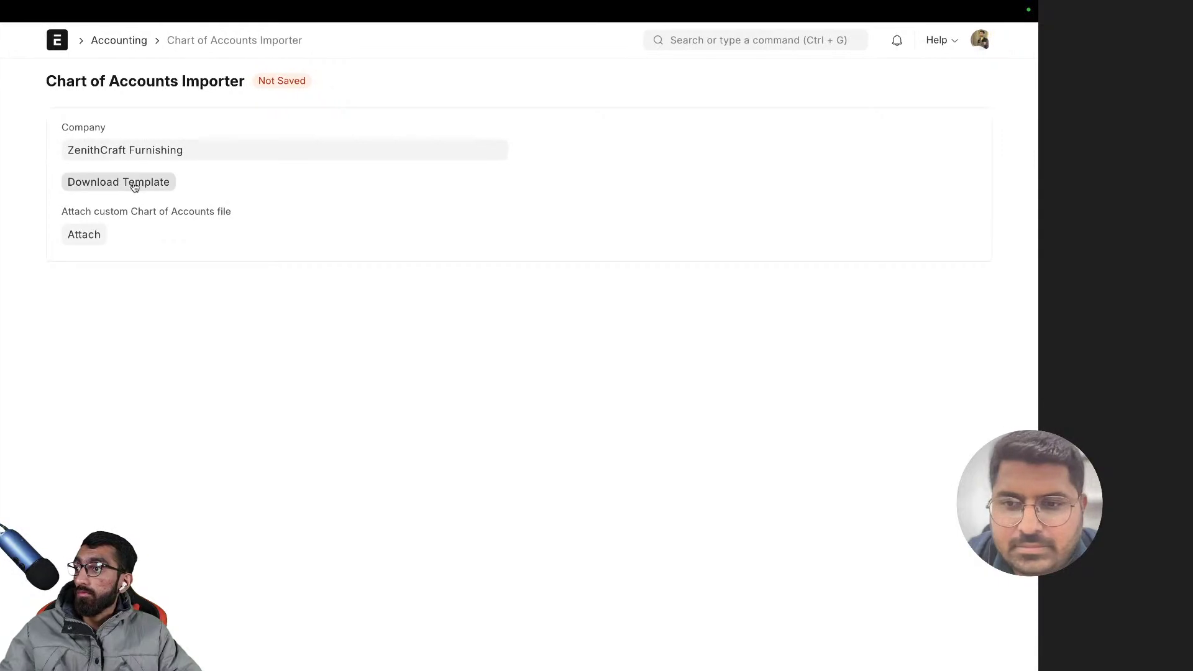
{"action": "left_click", "coordinate": [666, 39]}
{"action": "type", "text": "chart"}
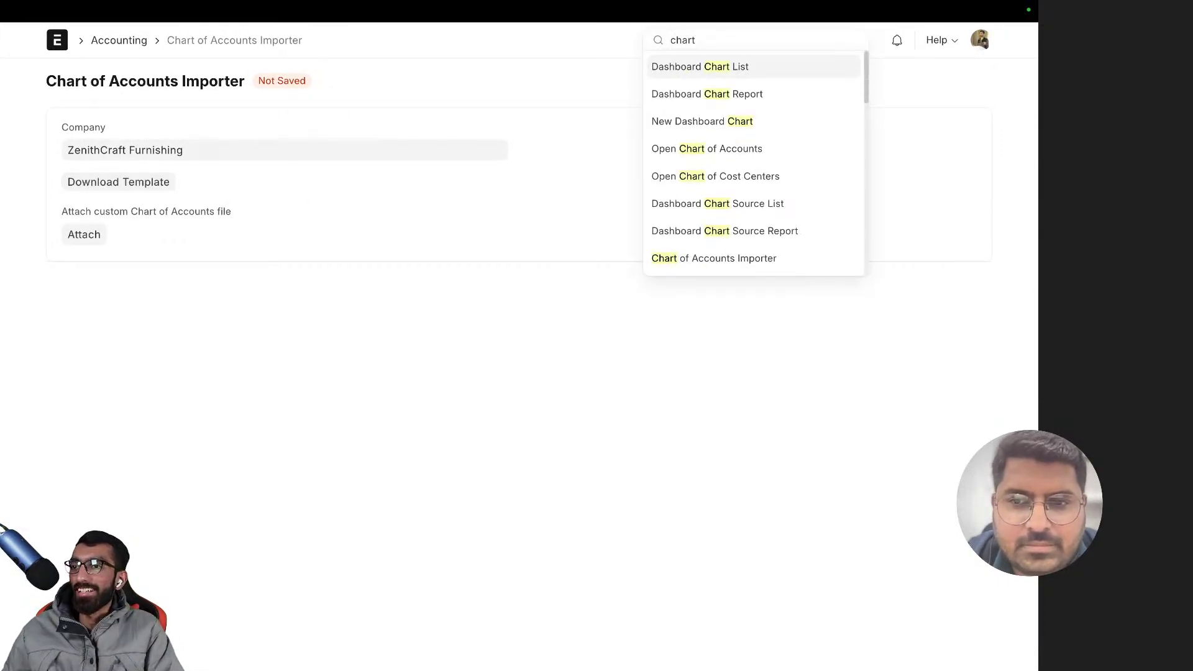
{"action": "key", "text": "Down"}
{"action": "type", "text": "of a"}
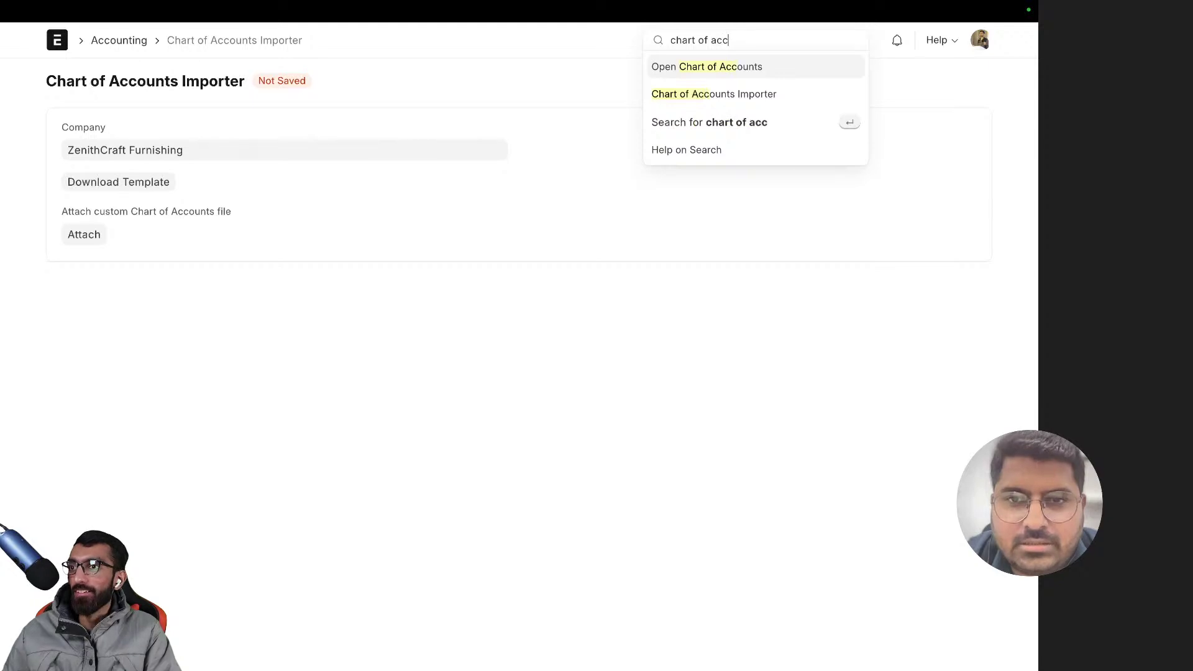
{"action": "key", "text": "Down"}
{"action": "key", "text": "Up"}
{"action": "key", "text": "Return"}
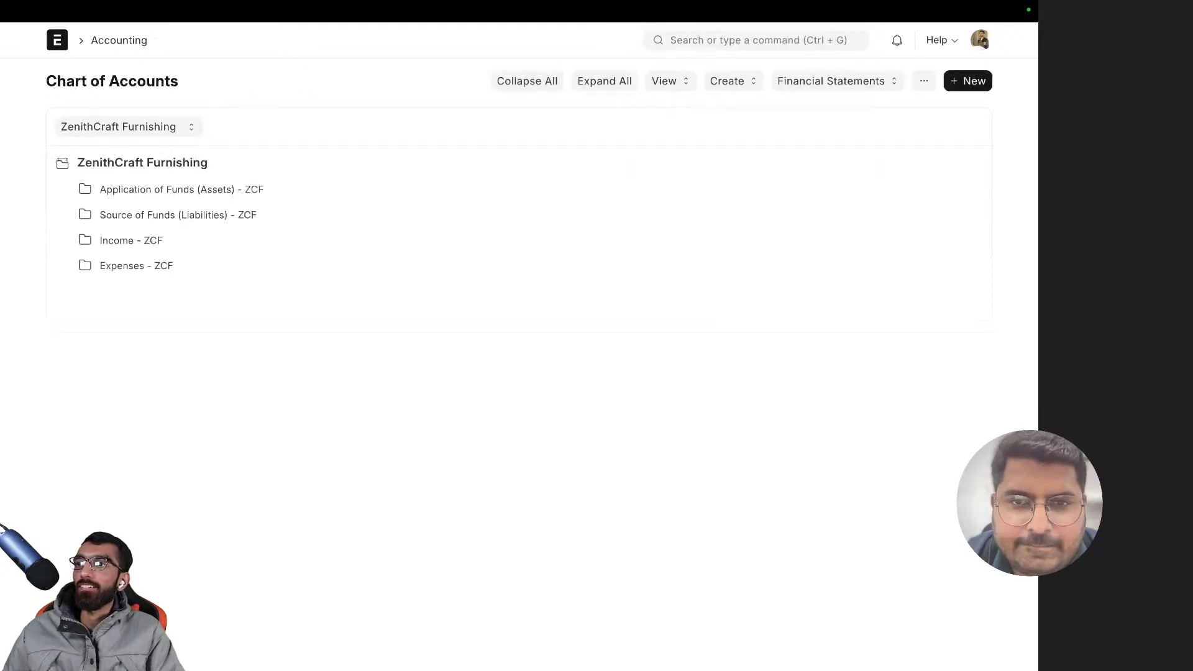
- Expand all accounts in the ZenithCraft Furnishing tree and review them
{"action": "left_click", "coordinate": [603, 81]}
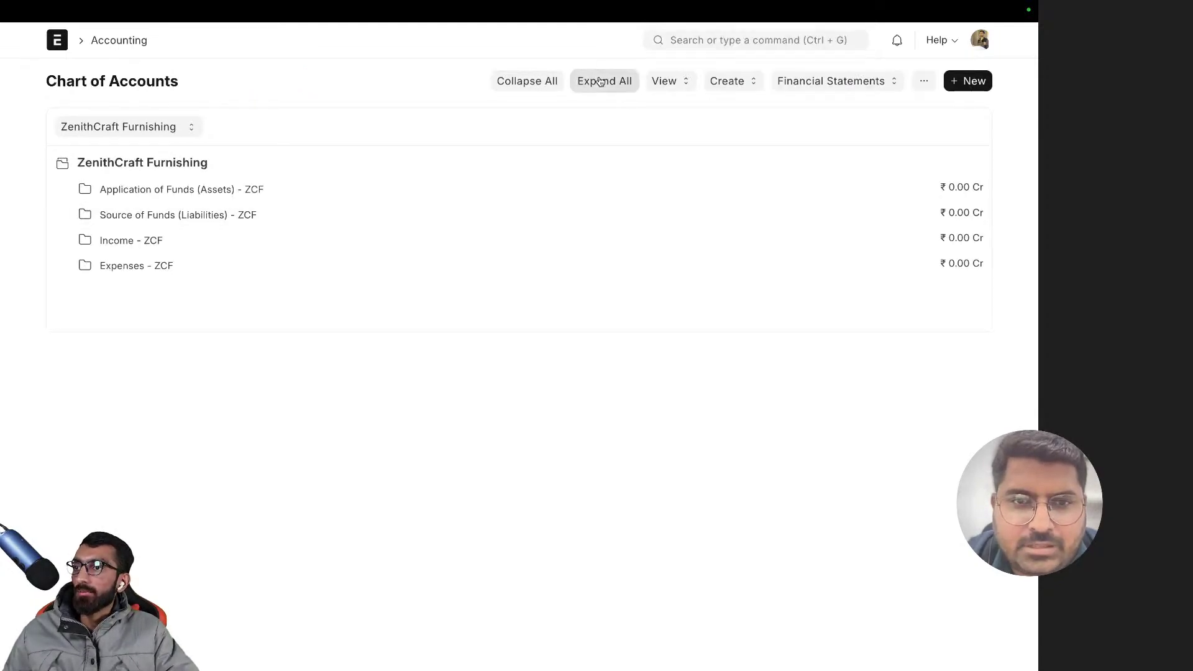
{"action": "scroll", "coordinate": [351, 304], "scroll_direction": "down", "scroll_amount": 10}
{"action": "scroll", "coordinate": [317, 336], "scroll_direction": "up", "scroll_amount": 9}
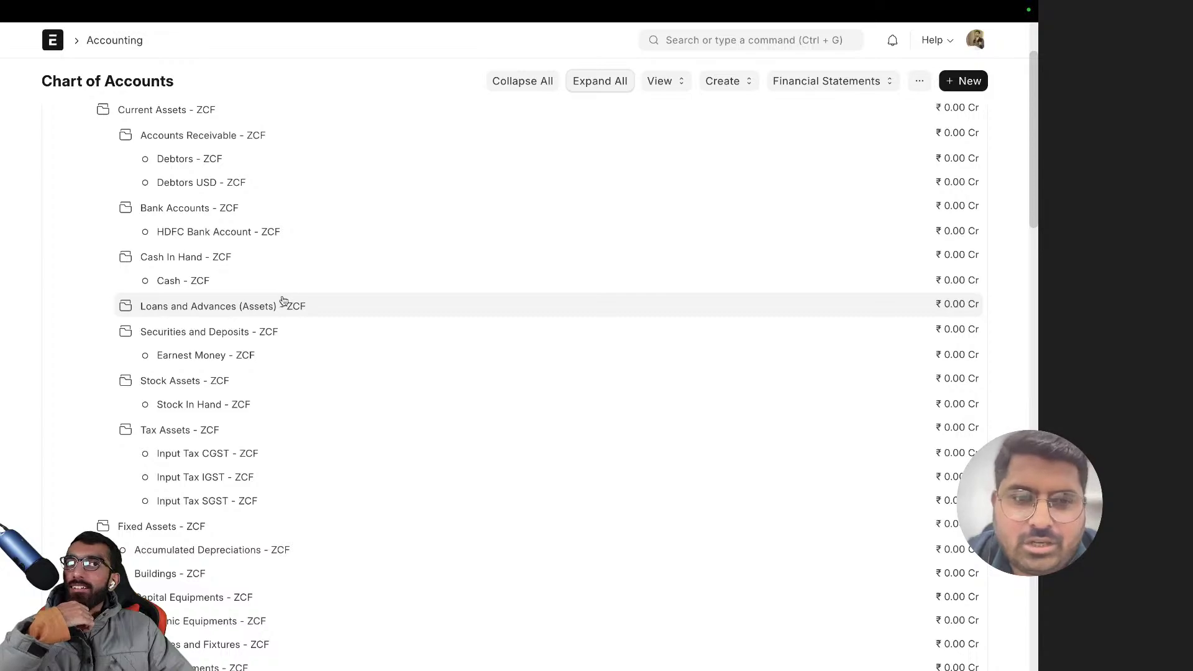
{"action": "scroll", "coordinate": [302, 370], "scroll_direction": "up", "scroll_amount": 2}
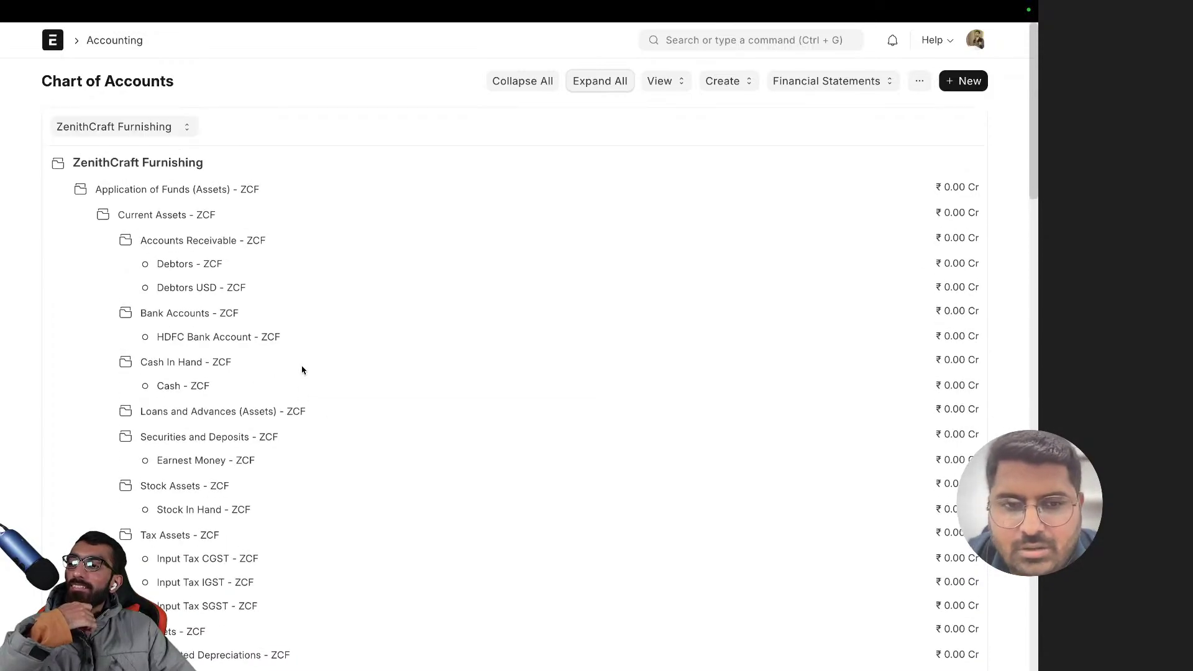
{"action": "scroll", "coordinate": [205, 460], "scroll_direction": "down", "scroll_amount": 15}
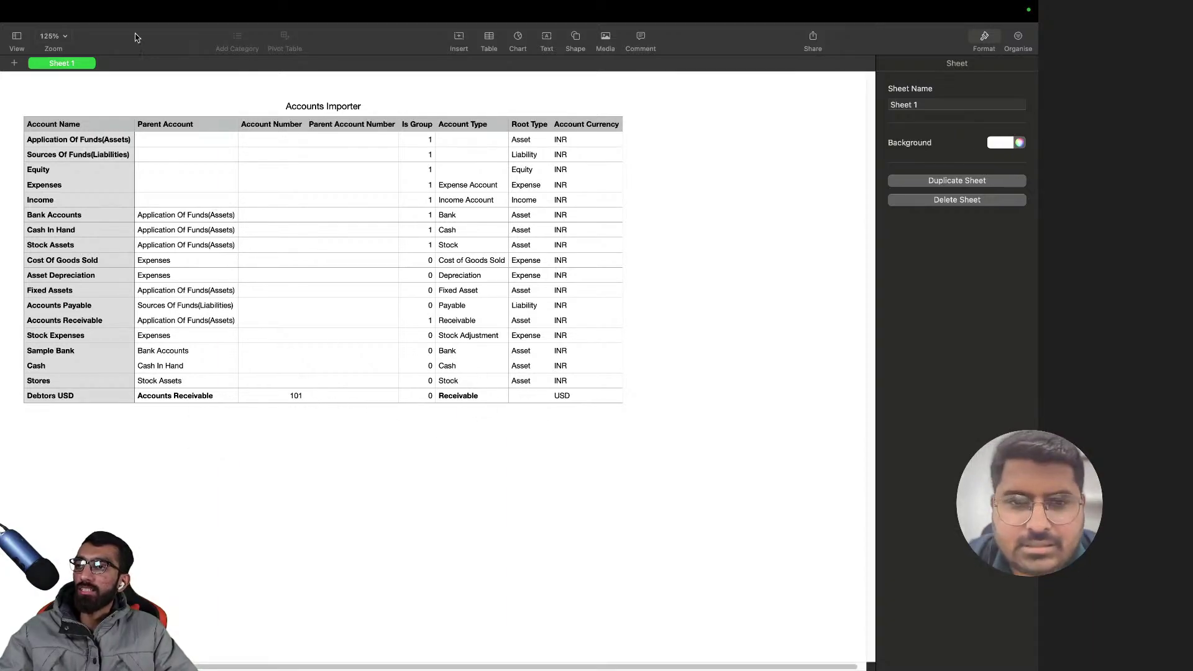
- Close the Numbers sheet and return to the Chart of Accounts Importer
{"action": "left_click", "coordinate": [9, 31]}
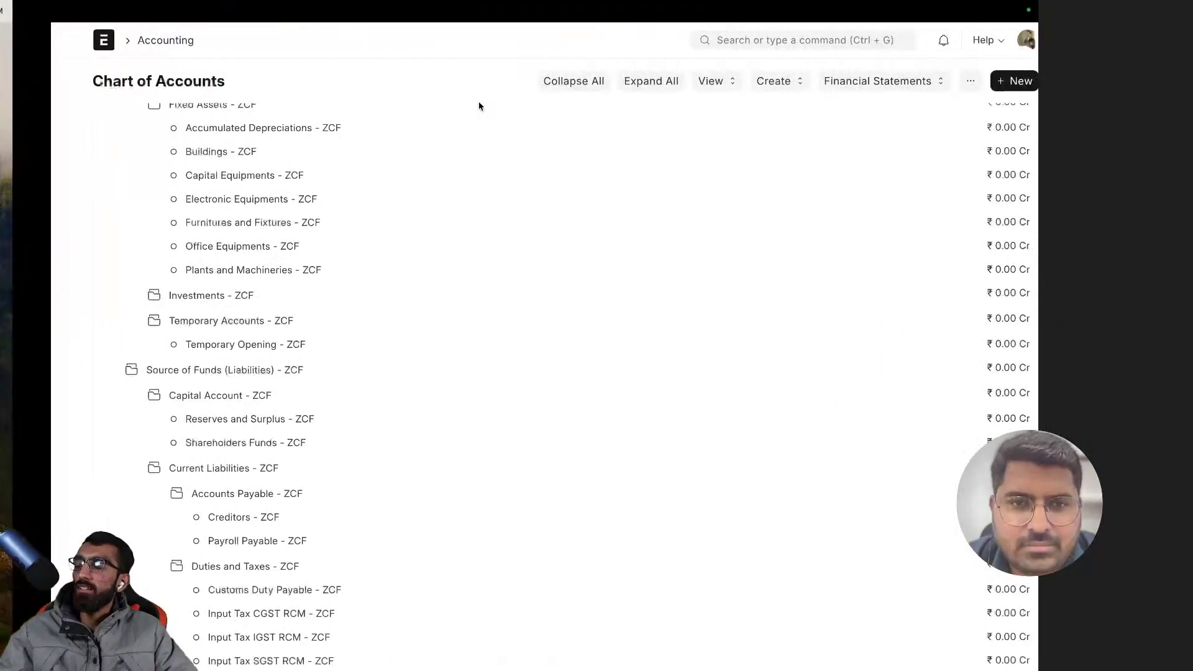
{"action": "left_click", "coordinate": [671, 40]}
{"action": "left_click", "coordinate": [705, 93]}
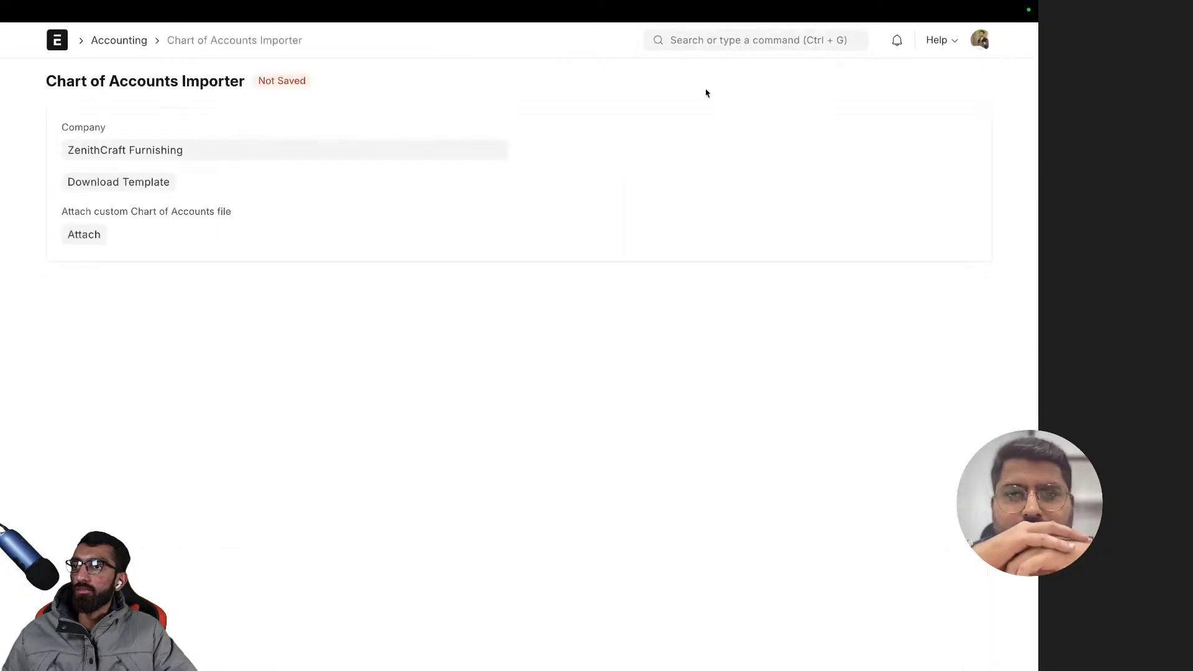